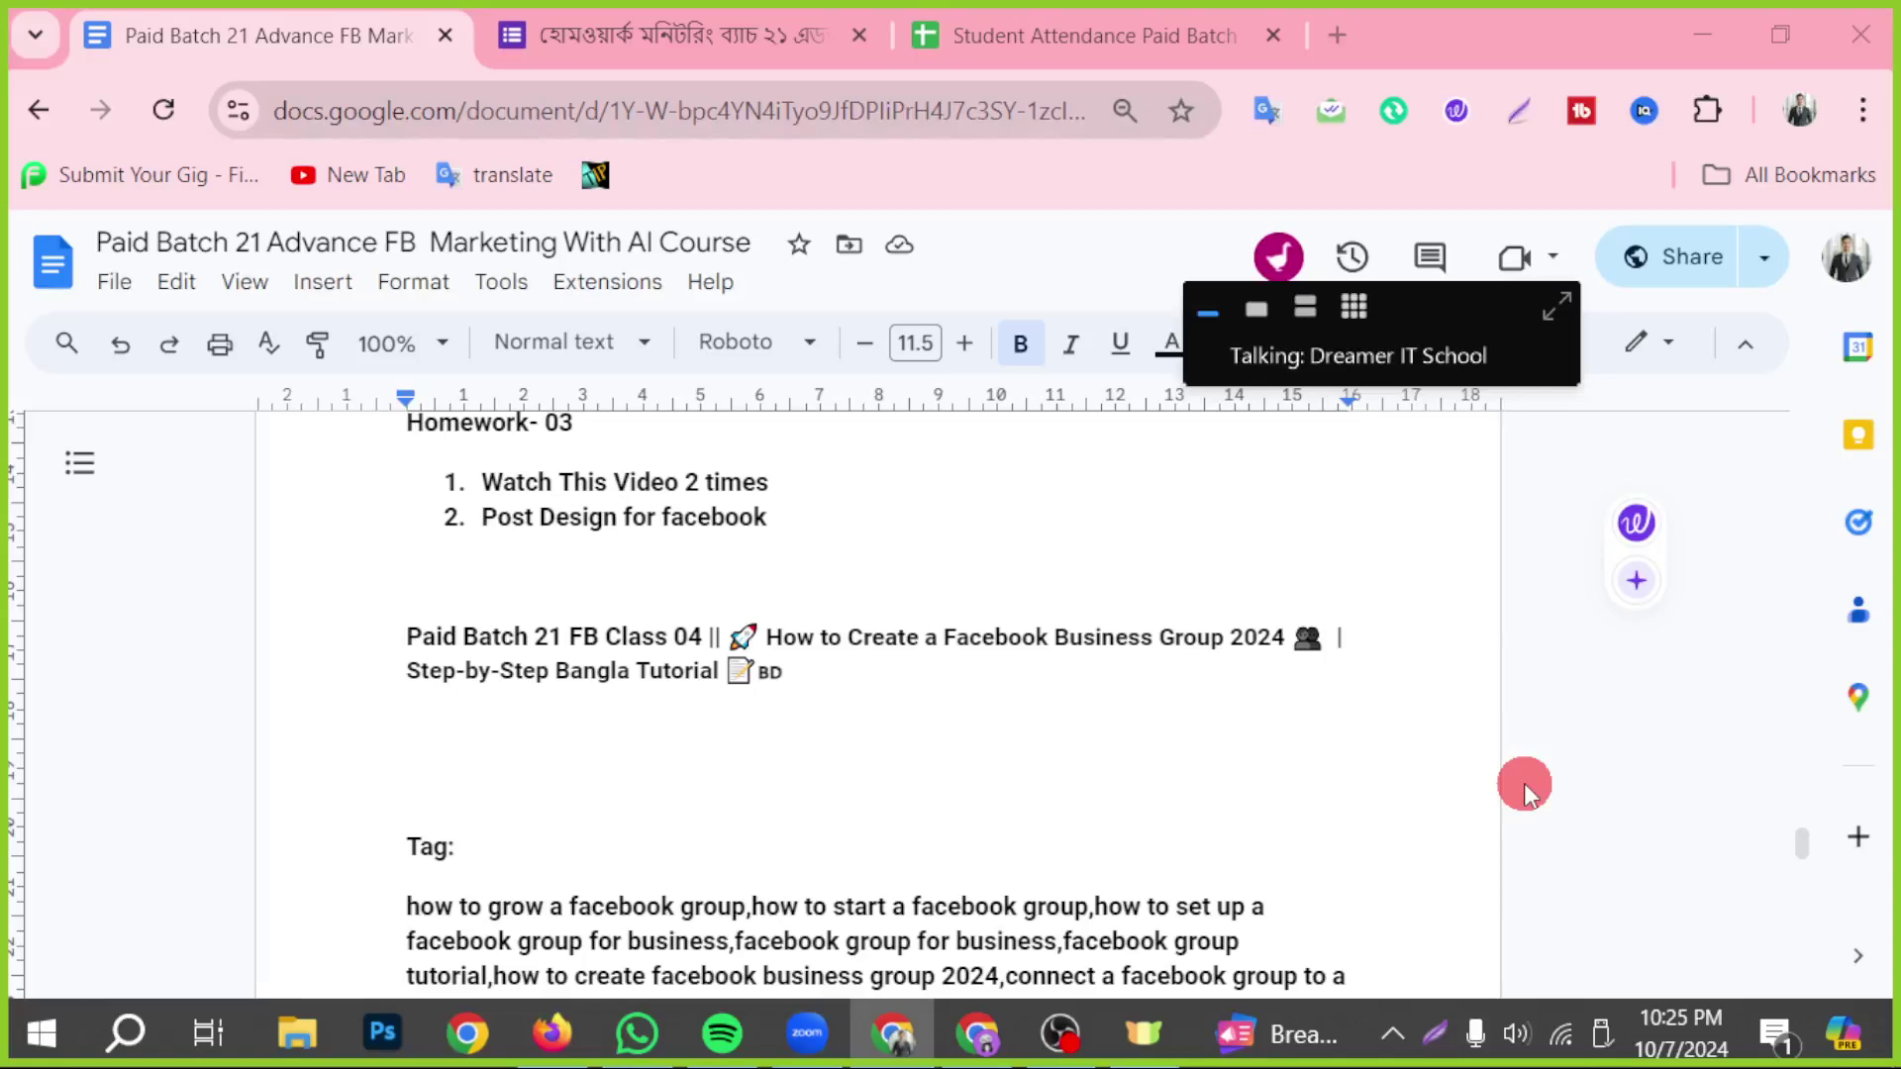
- Switch to Facebook in Firefox and move the Zoom speaker overlay off the sidebar of pages and profiles
click(1112, 623)
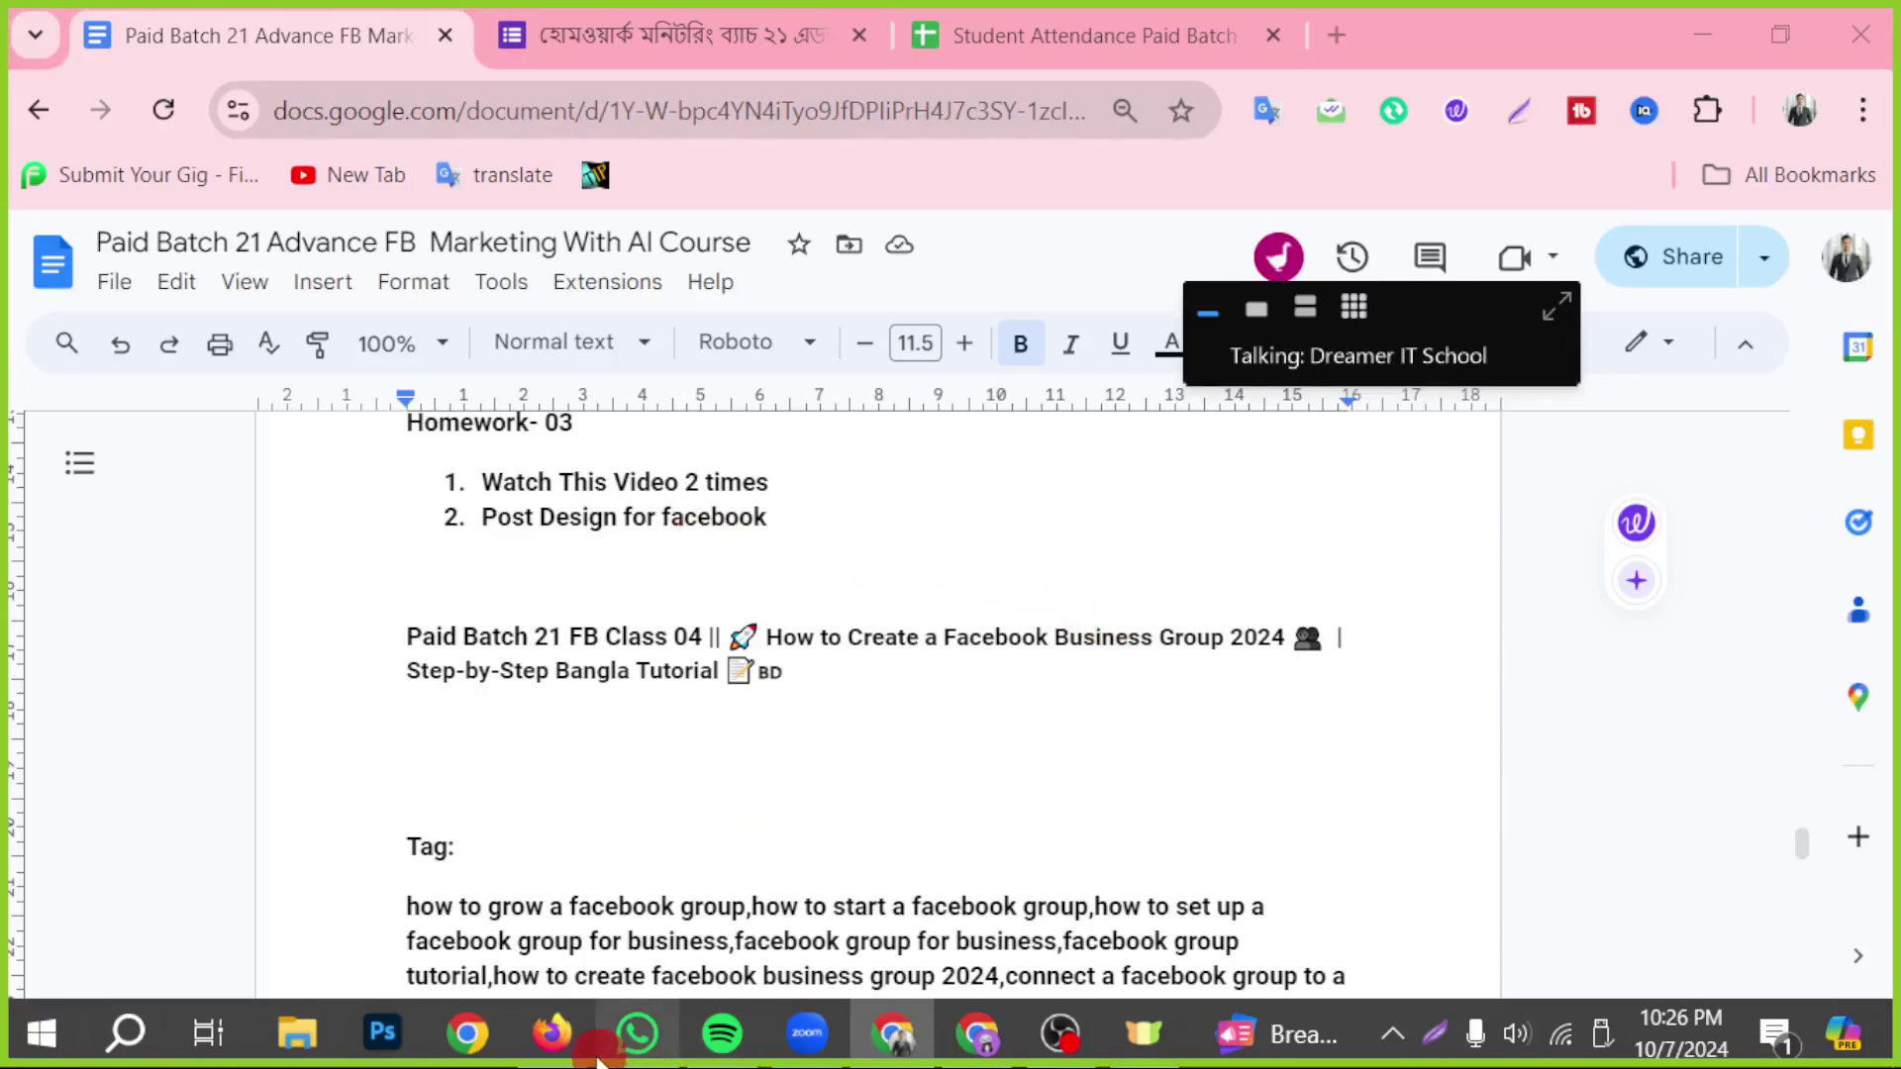
click(554, 1035)
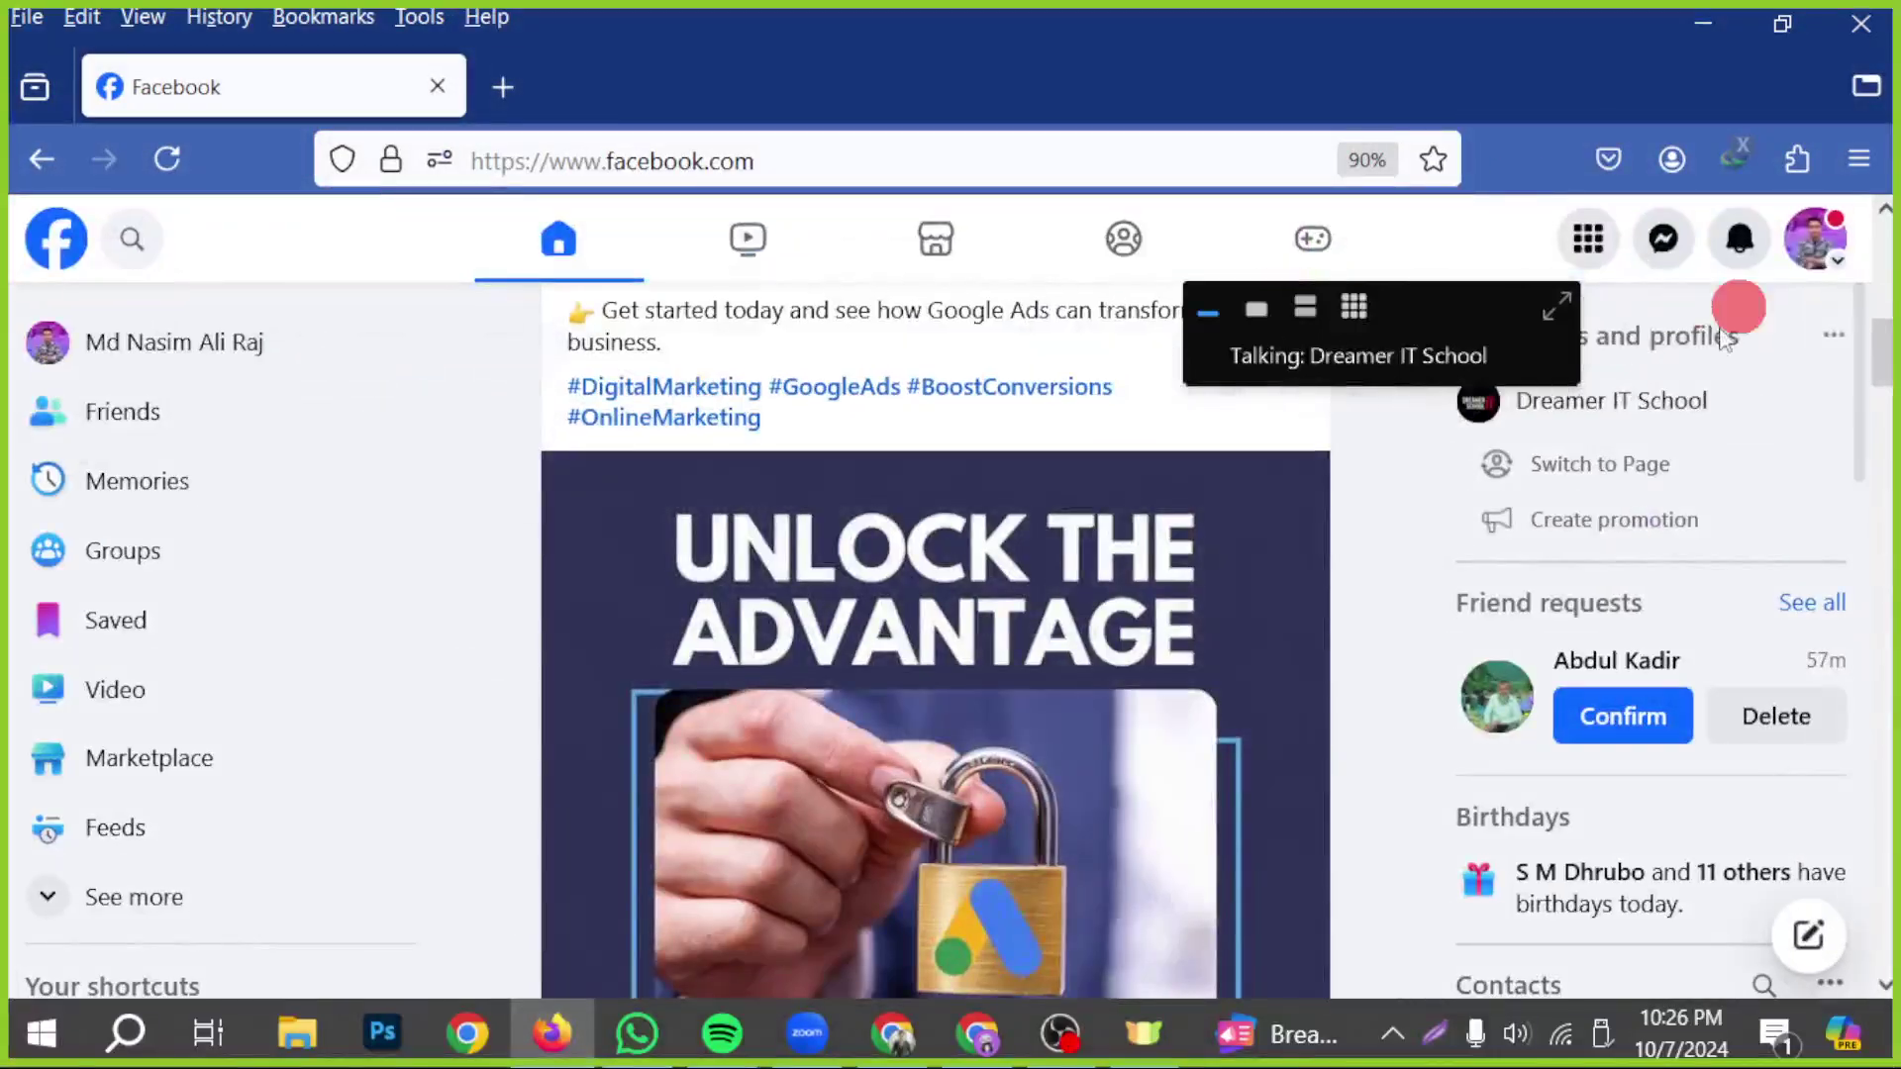
drag(1549, 371, 1168, 665)
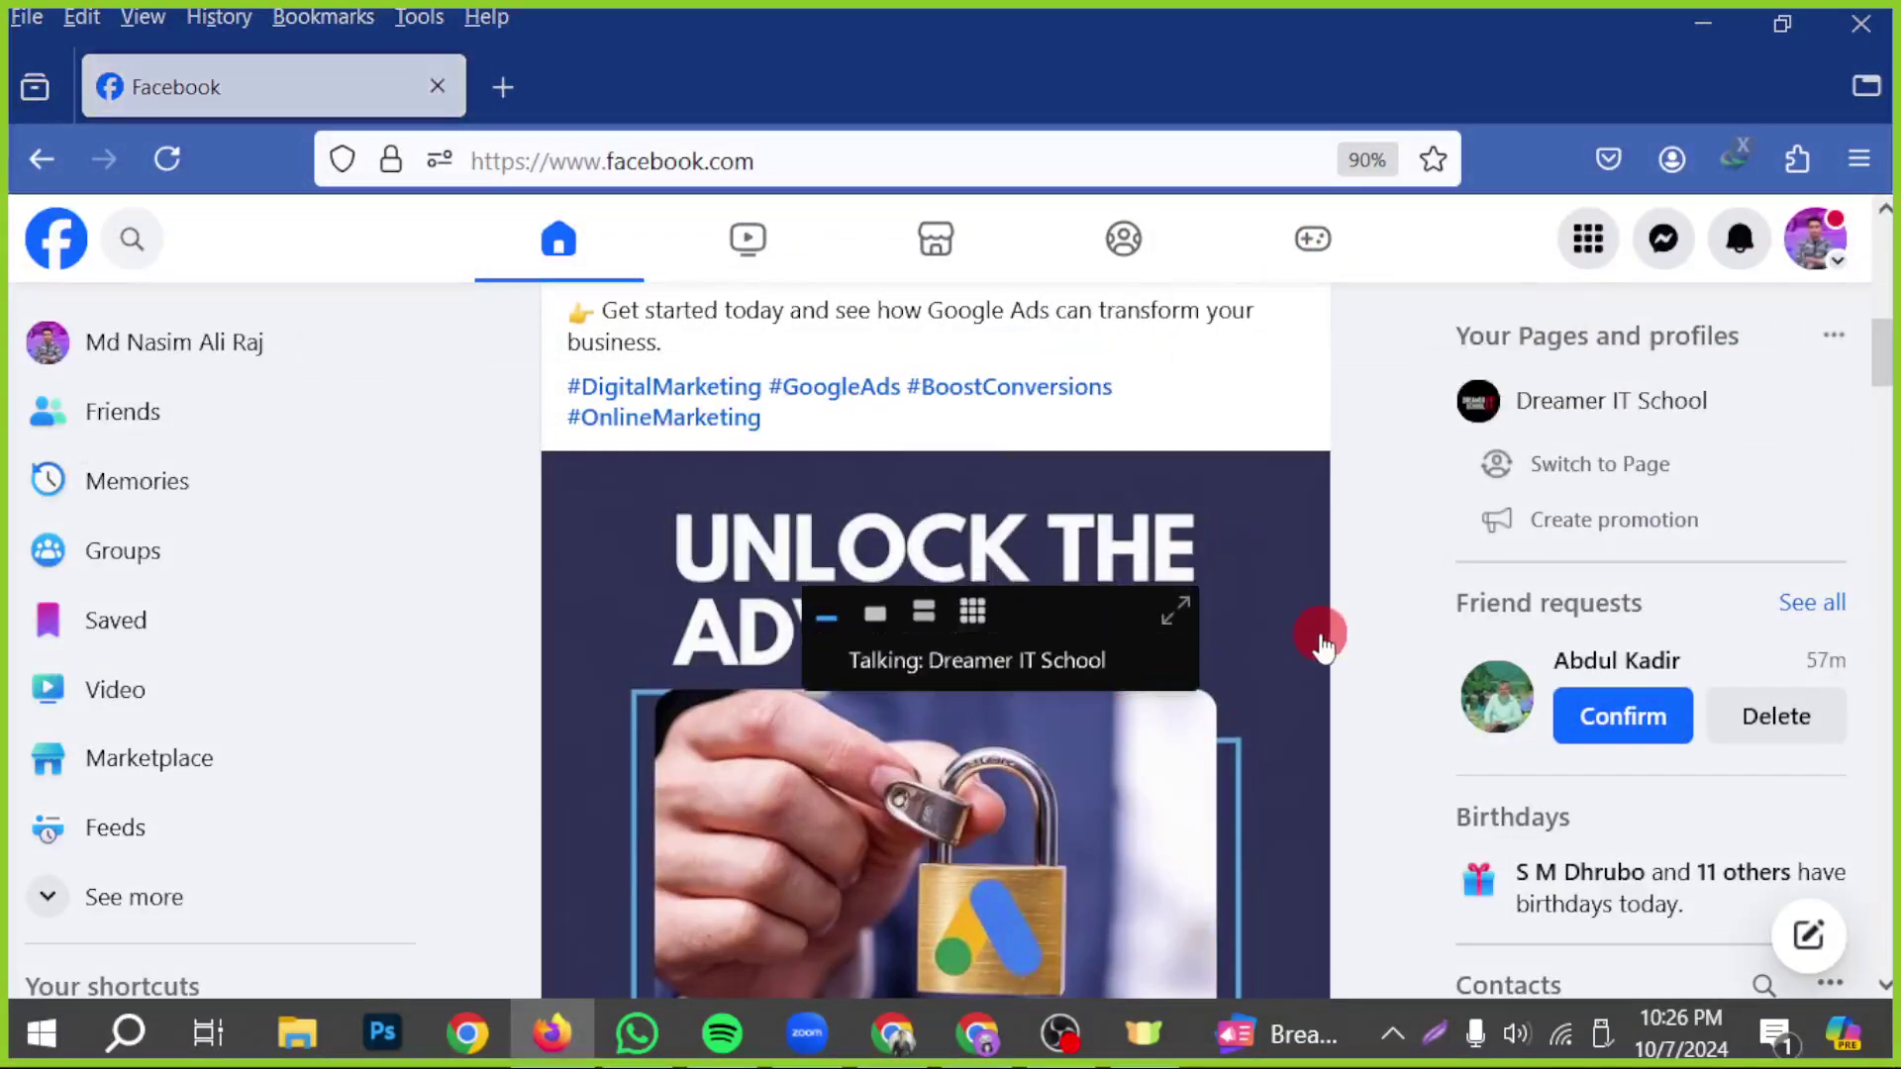
- Capture the full screen, point a red arrow at Facebook's Menu icon, and discard the capture
click(1445, 1015)
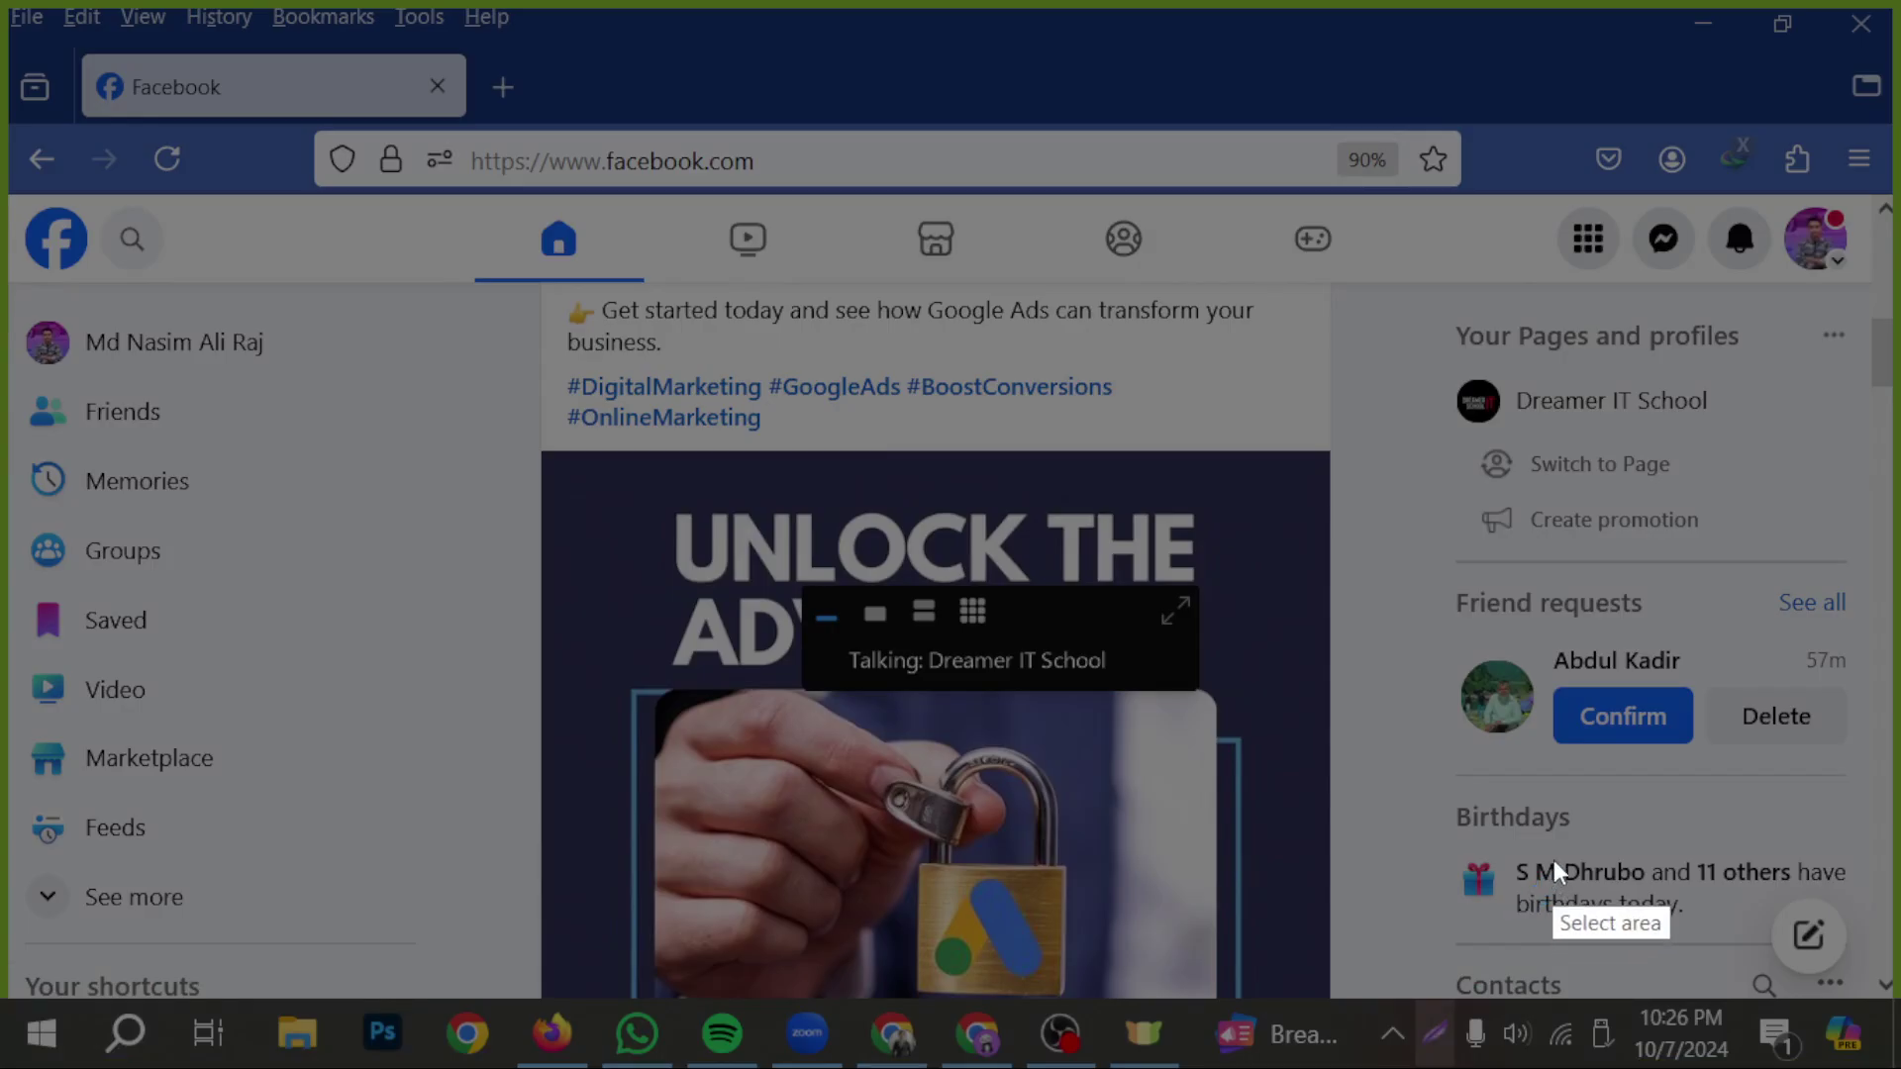
key(ctrl+a)
click(1580, 867)
drag(1103, 965, 1570, 253)
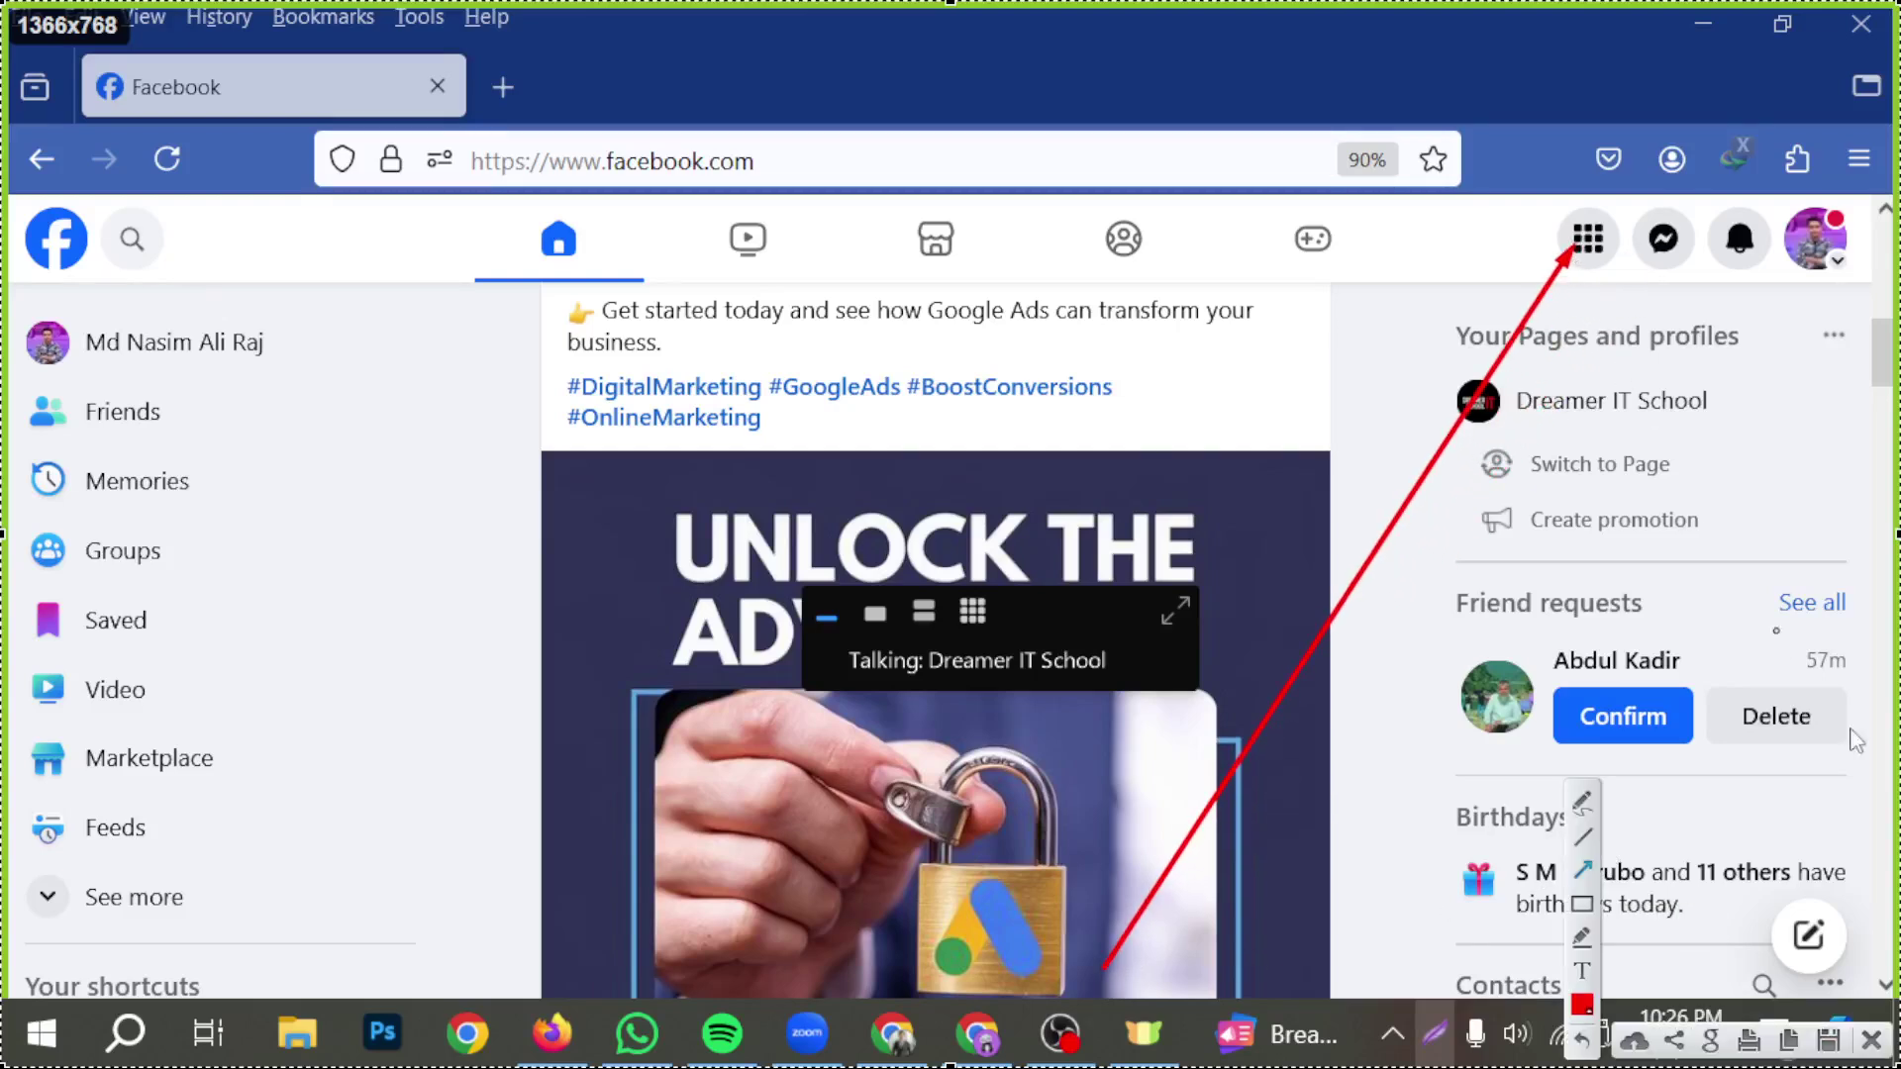
click(1868, 1039)
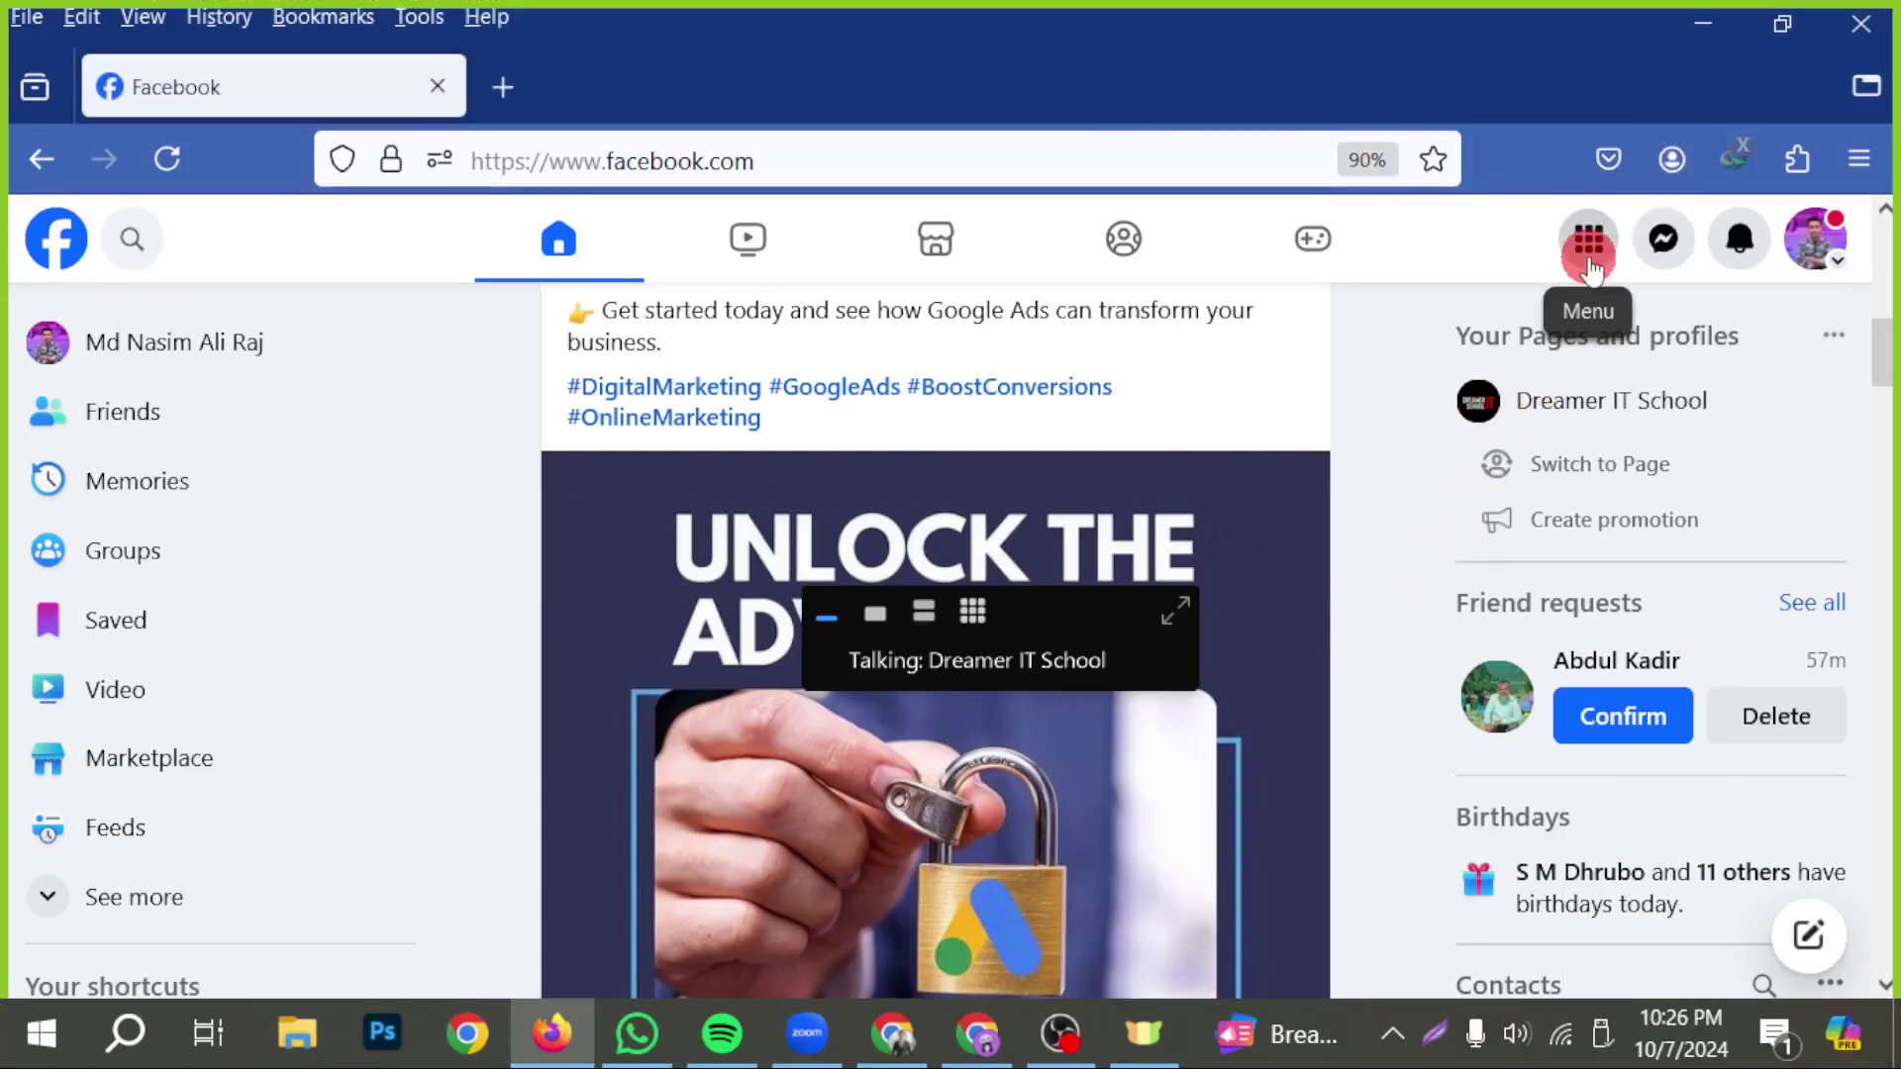
- Open the Facebook menu and move the Zoom overlay clear of its Social entries
click(1589, 248)
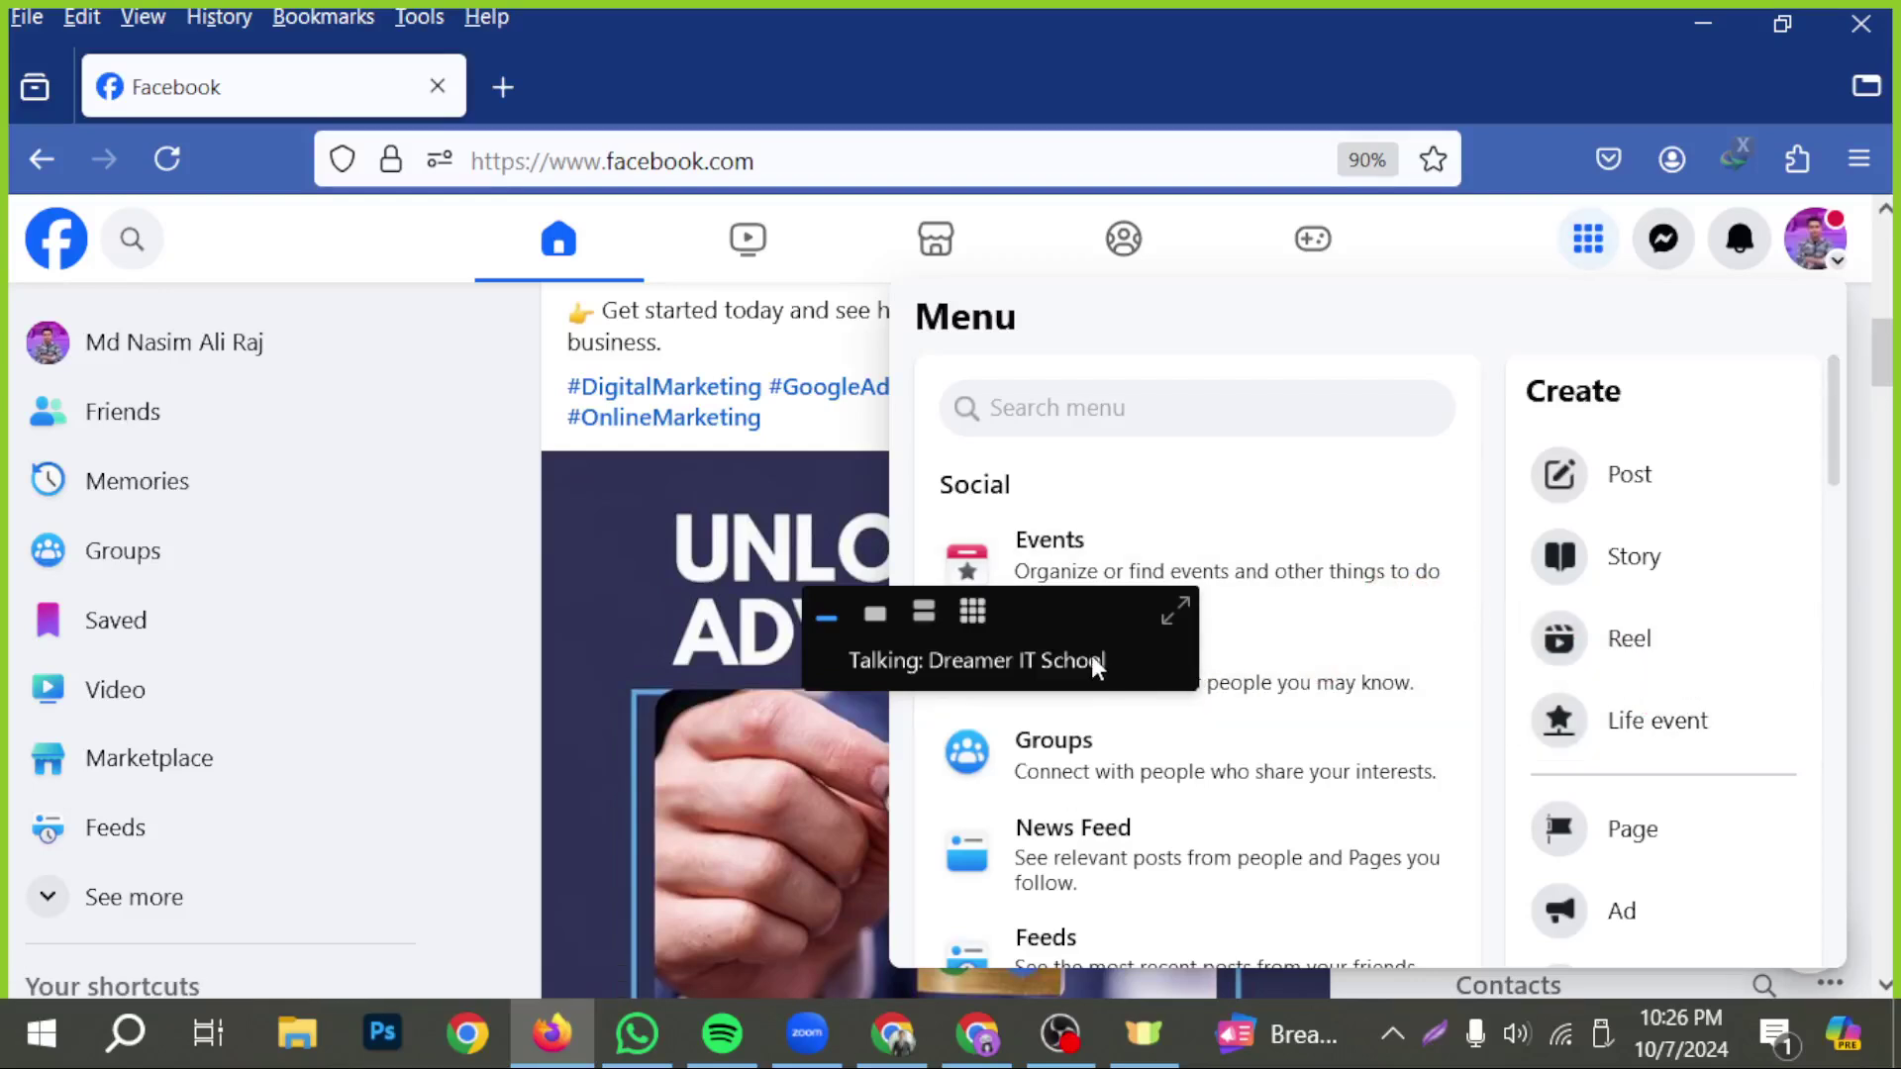
drag(1092, 659, 1016, 219)
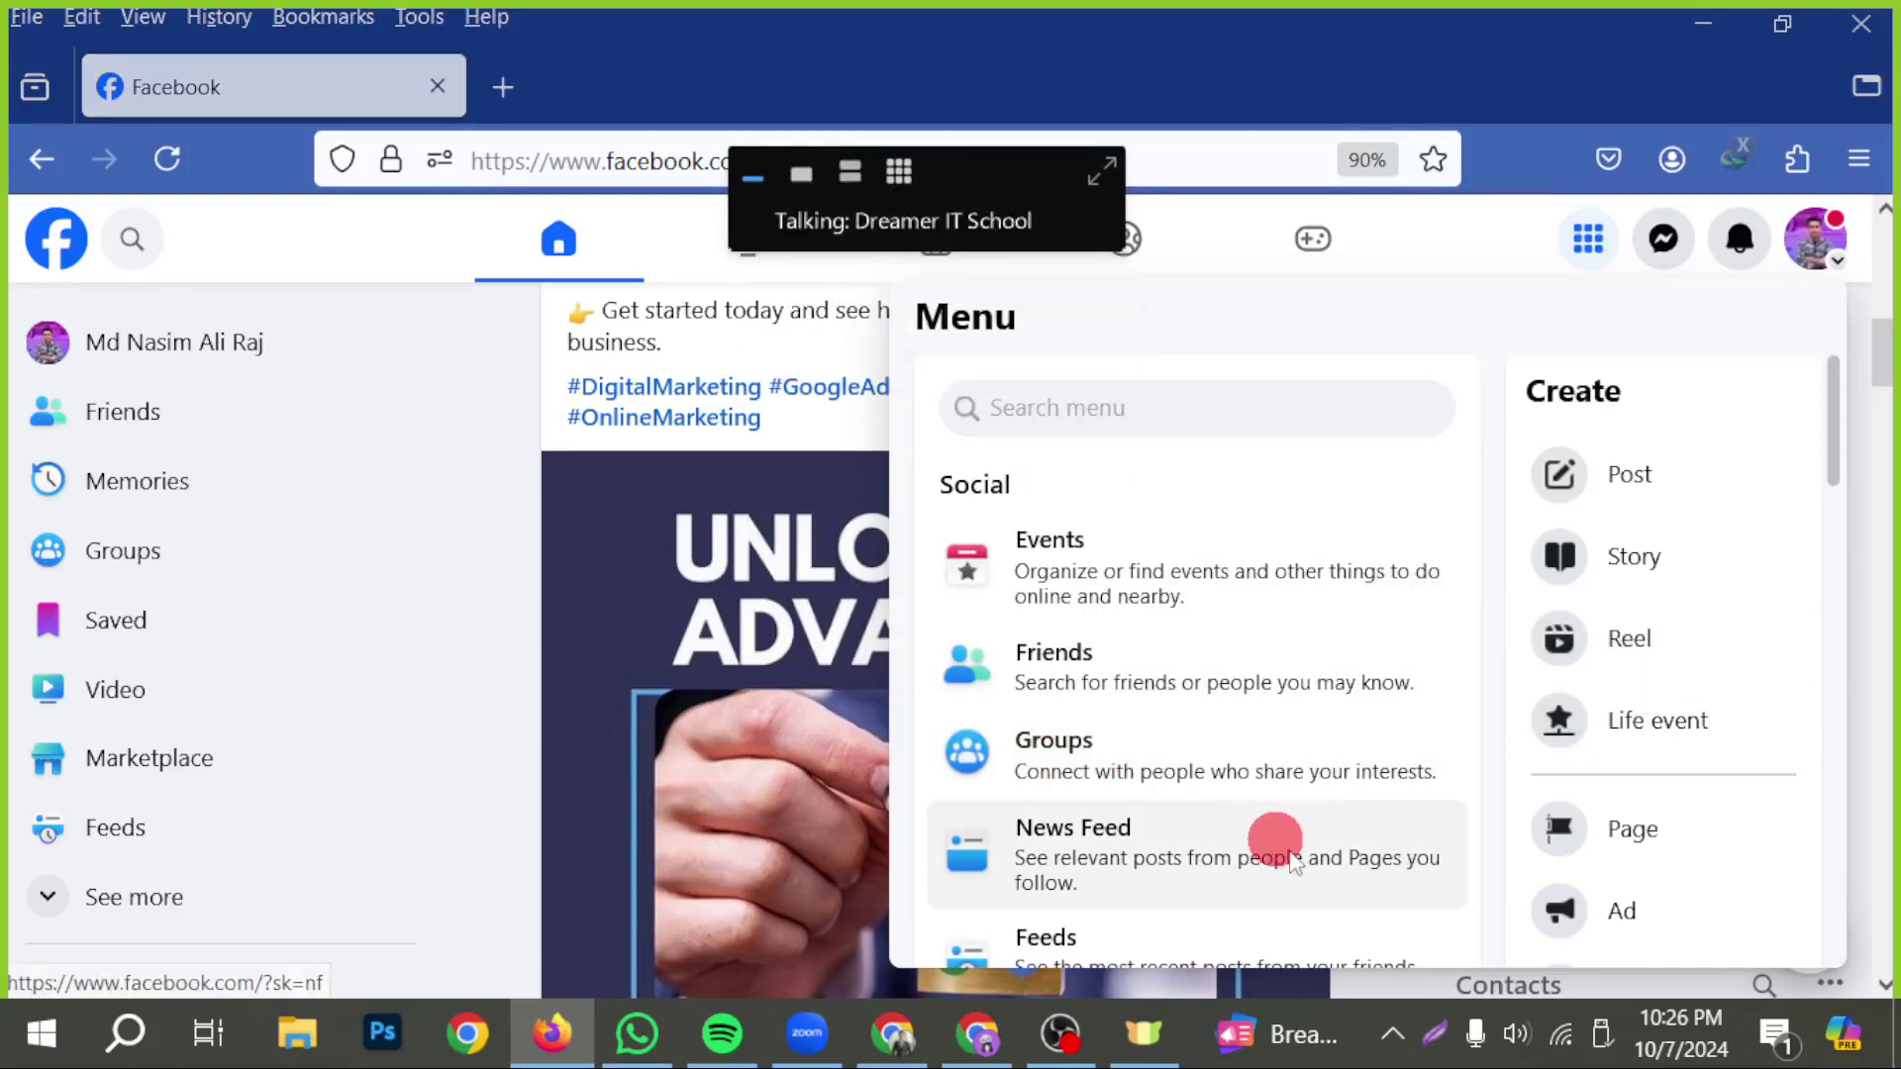
- Capture the full screen, point a red arrow at the Groups entry, and discard the capture
click(1434, 1045)
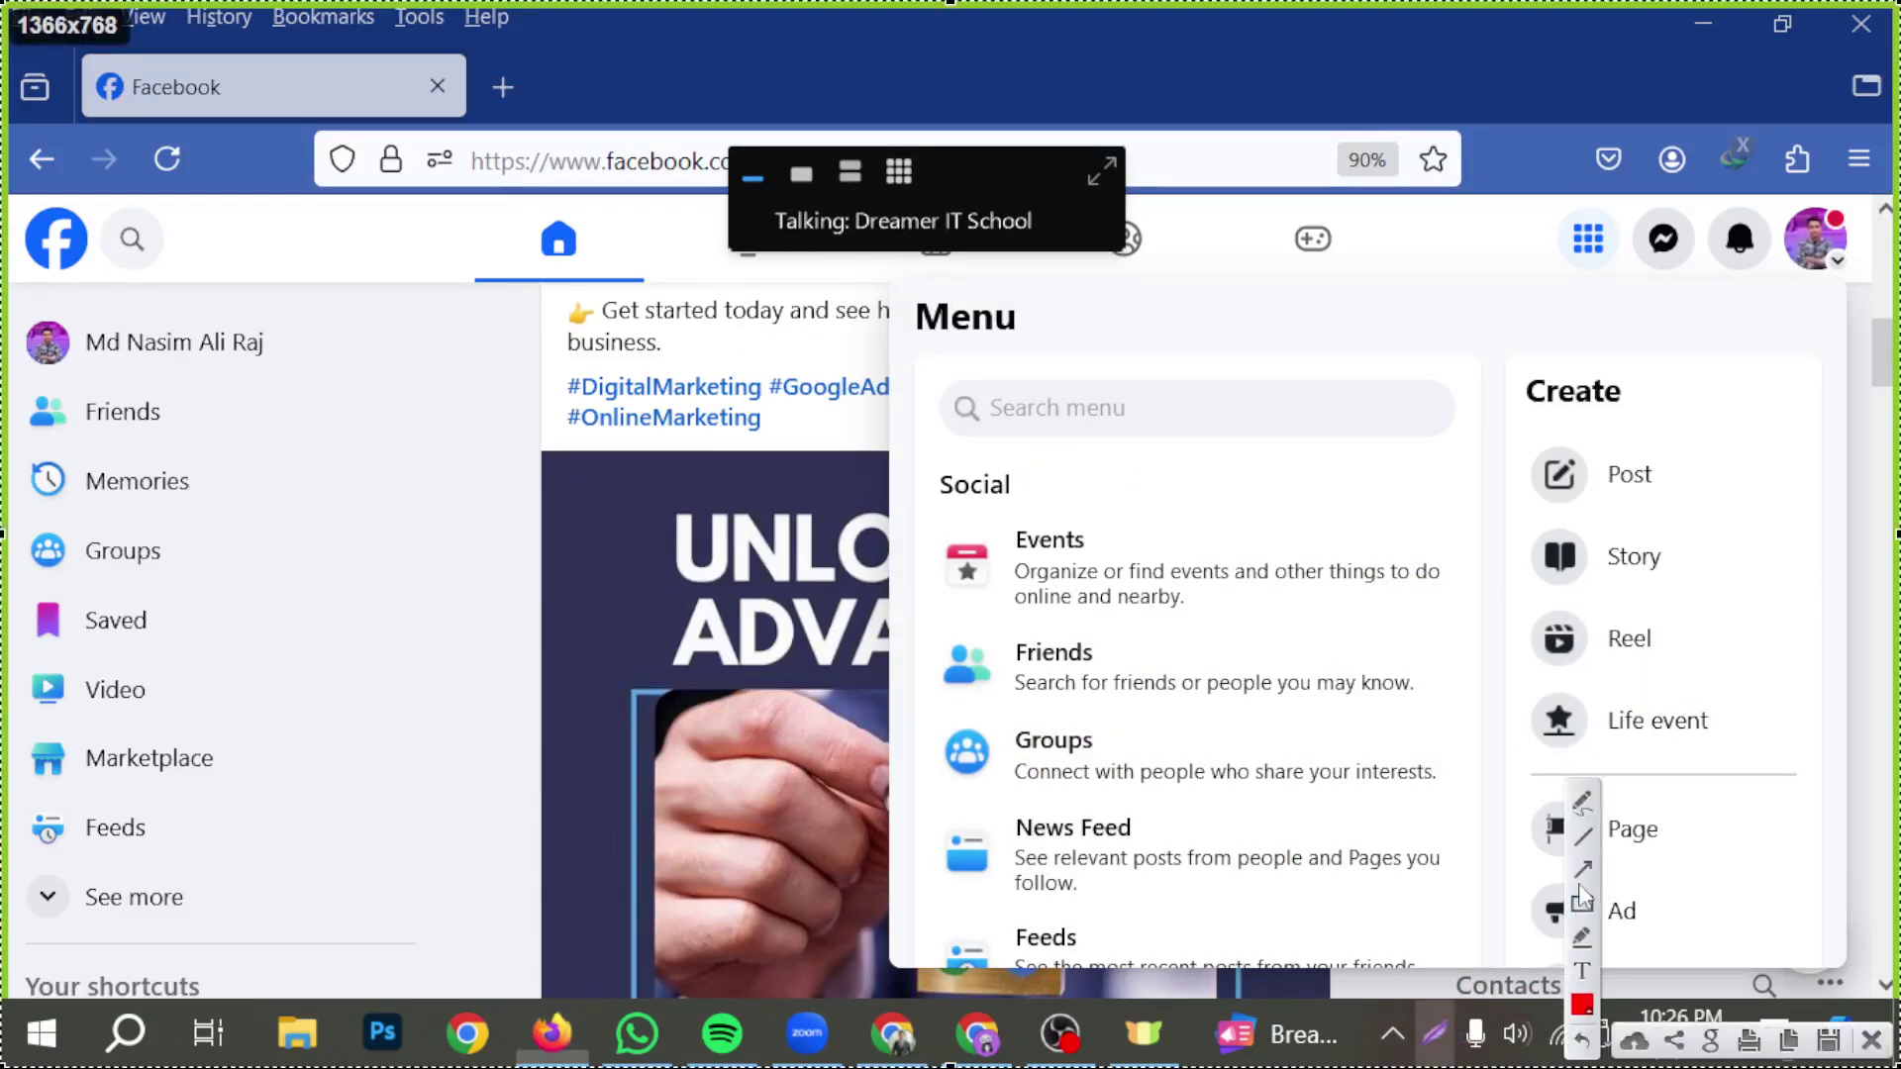
mouse_move(112, 955)
mouse_down()
mouse_move(692, 828)
mouse_move(911, 755)
mouse_move(950, 764)
mouse_up()
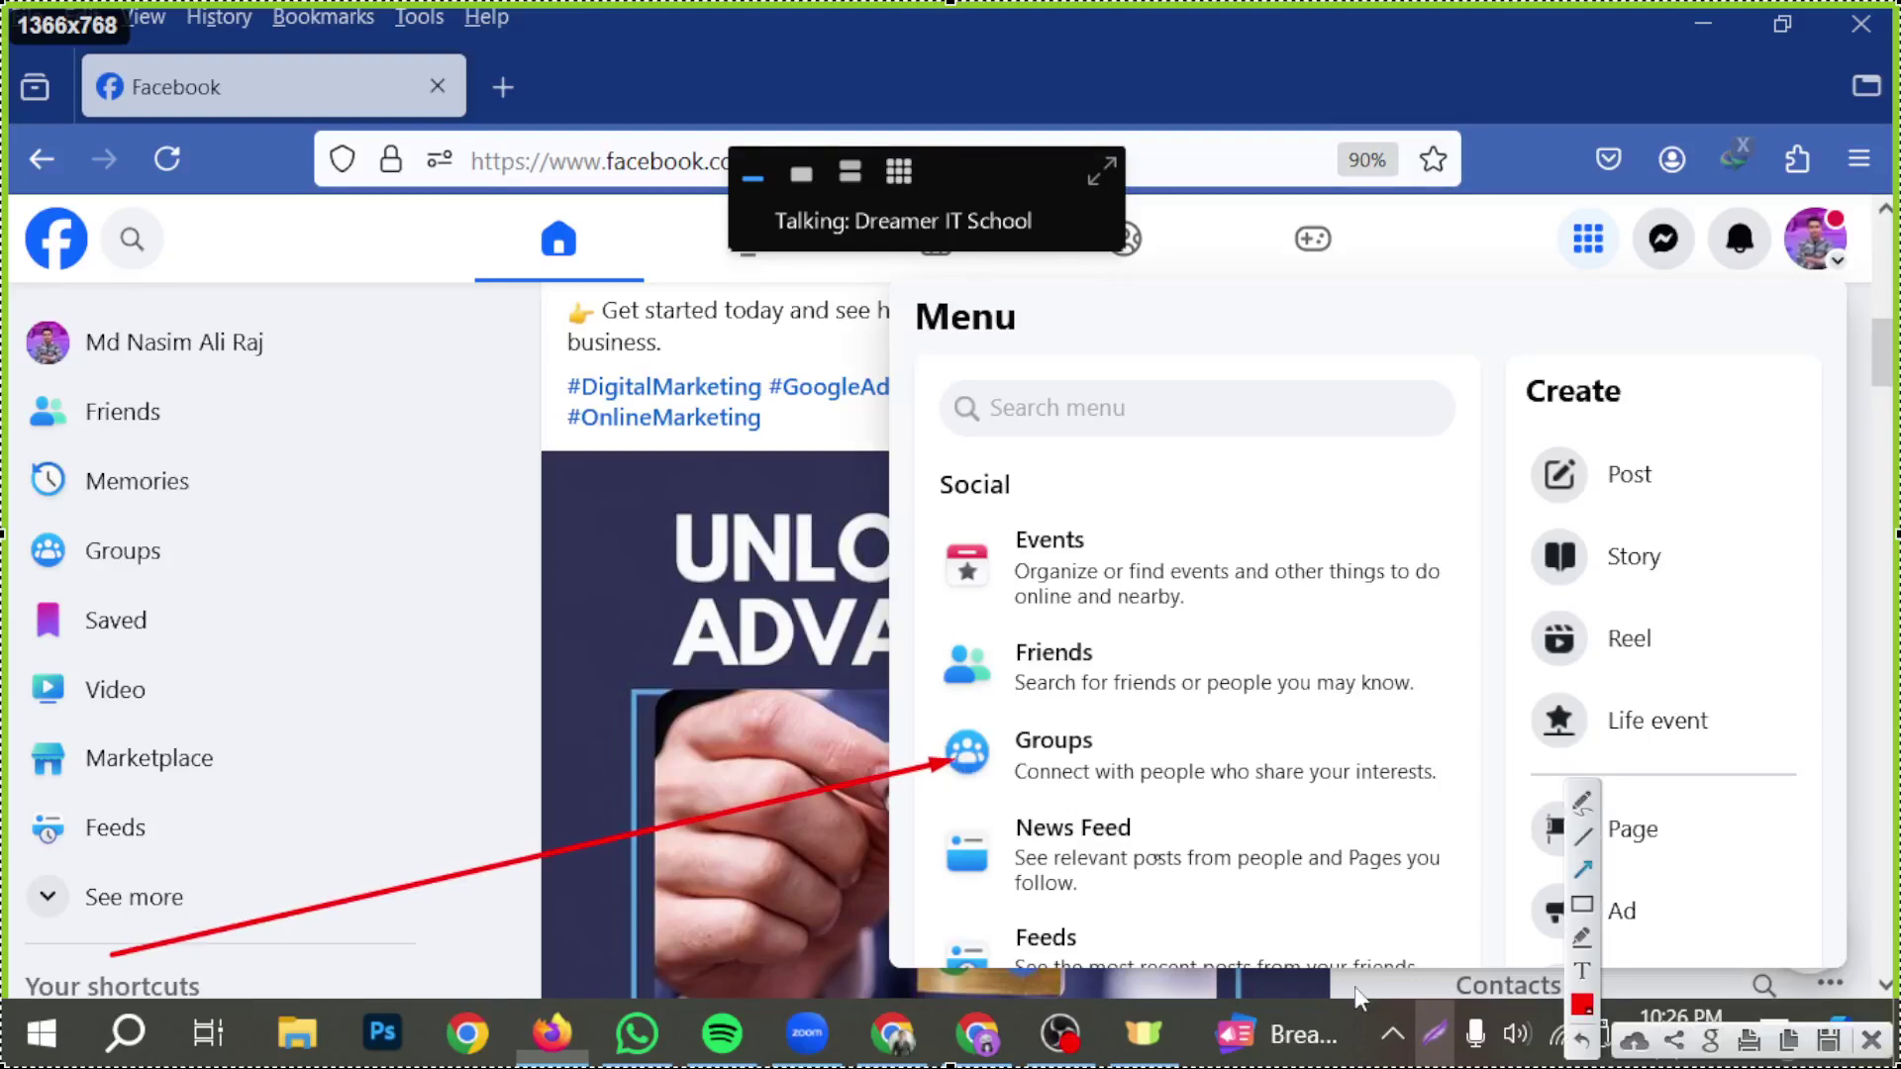
click(1871, 1040)
- Open the Groups page from the menu and browse its recent activity feed
click(1109, 758)
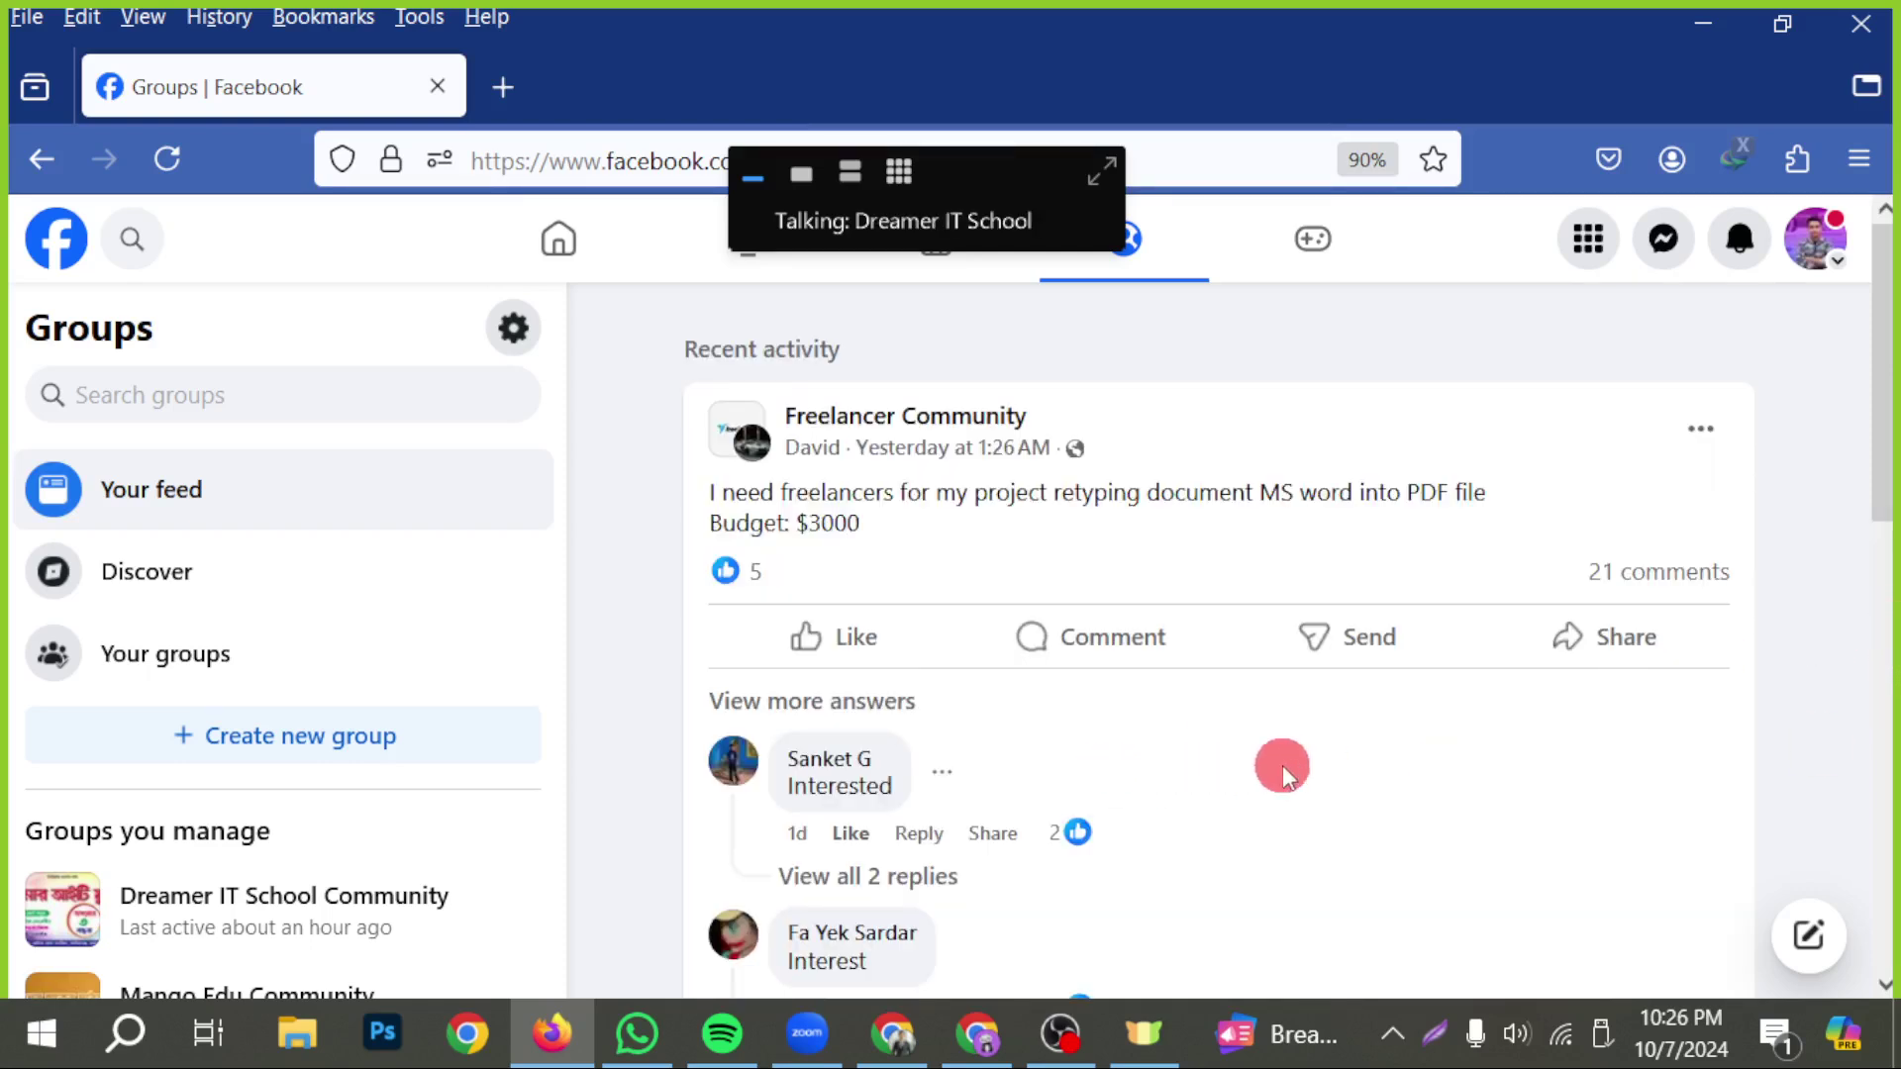
scroll(1270, 757, down, 10)
scroll(1262, 756, down, 6)
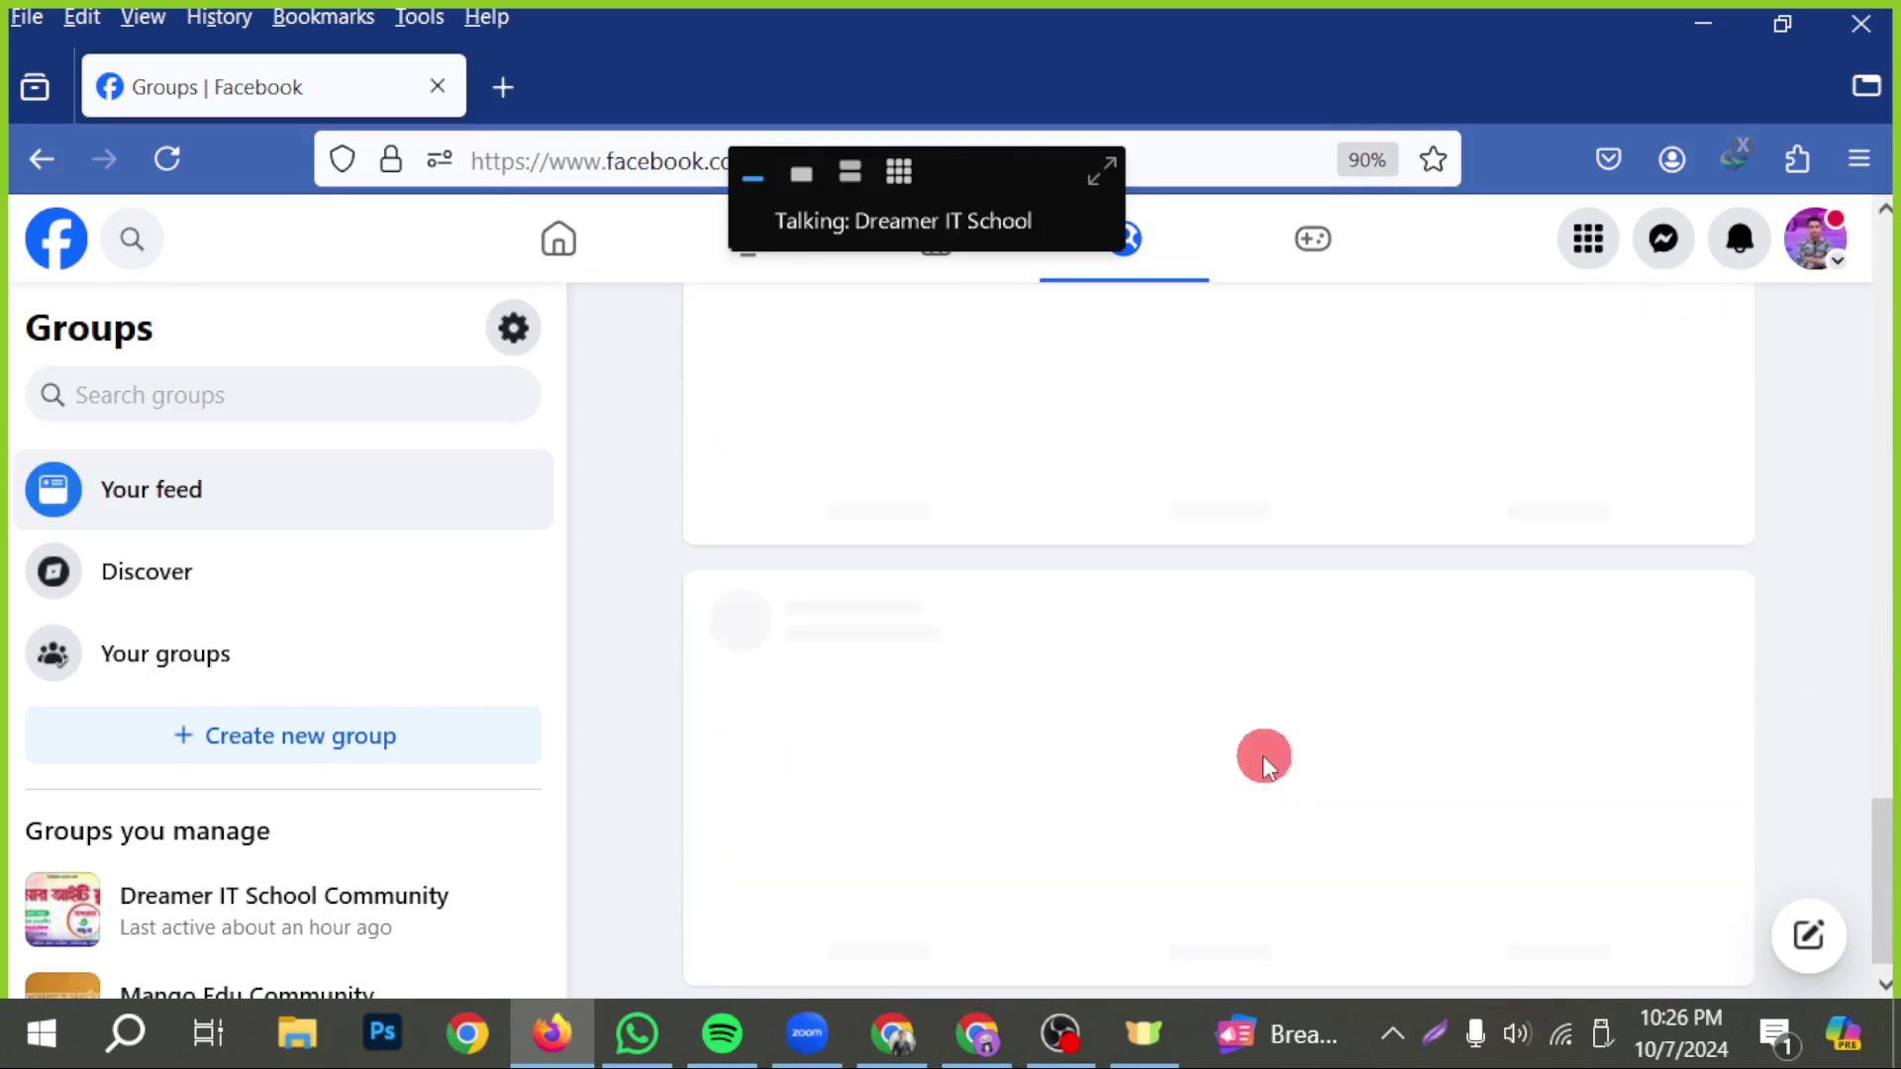
scroll(1503, 836, up, 6)
scroll(1485, 842, up, 10)
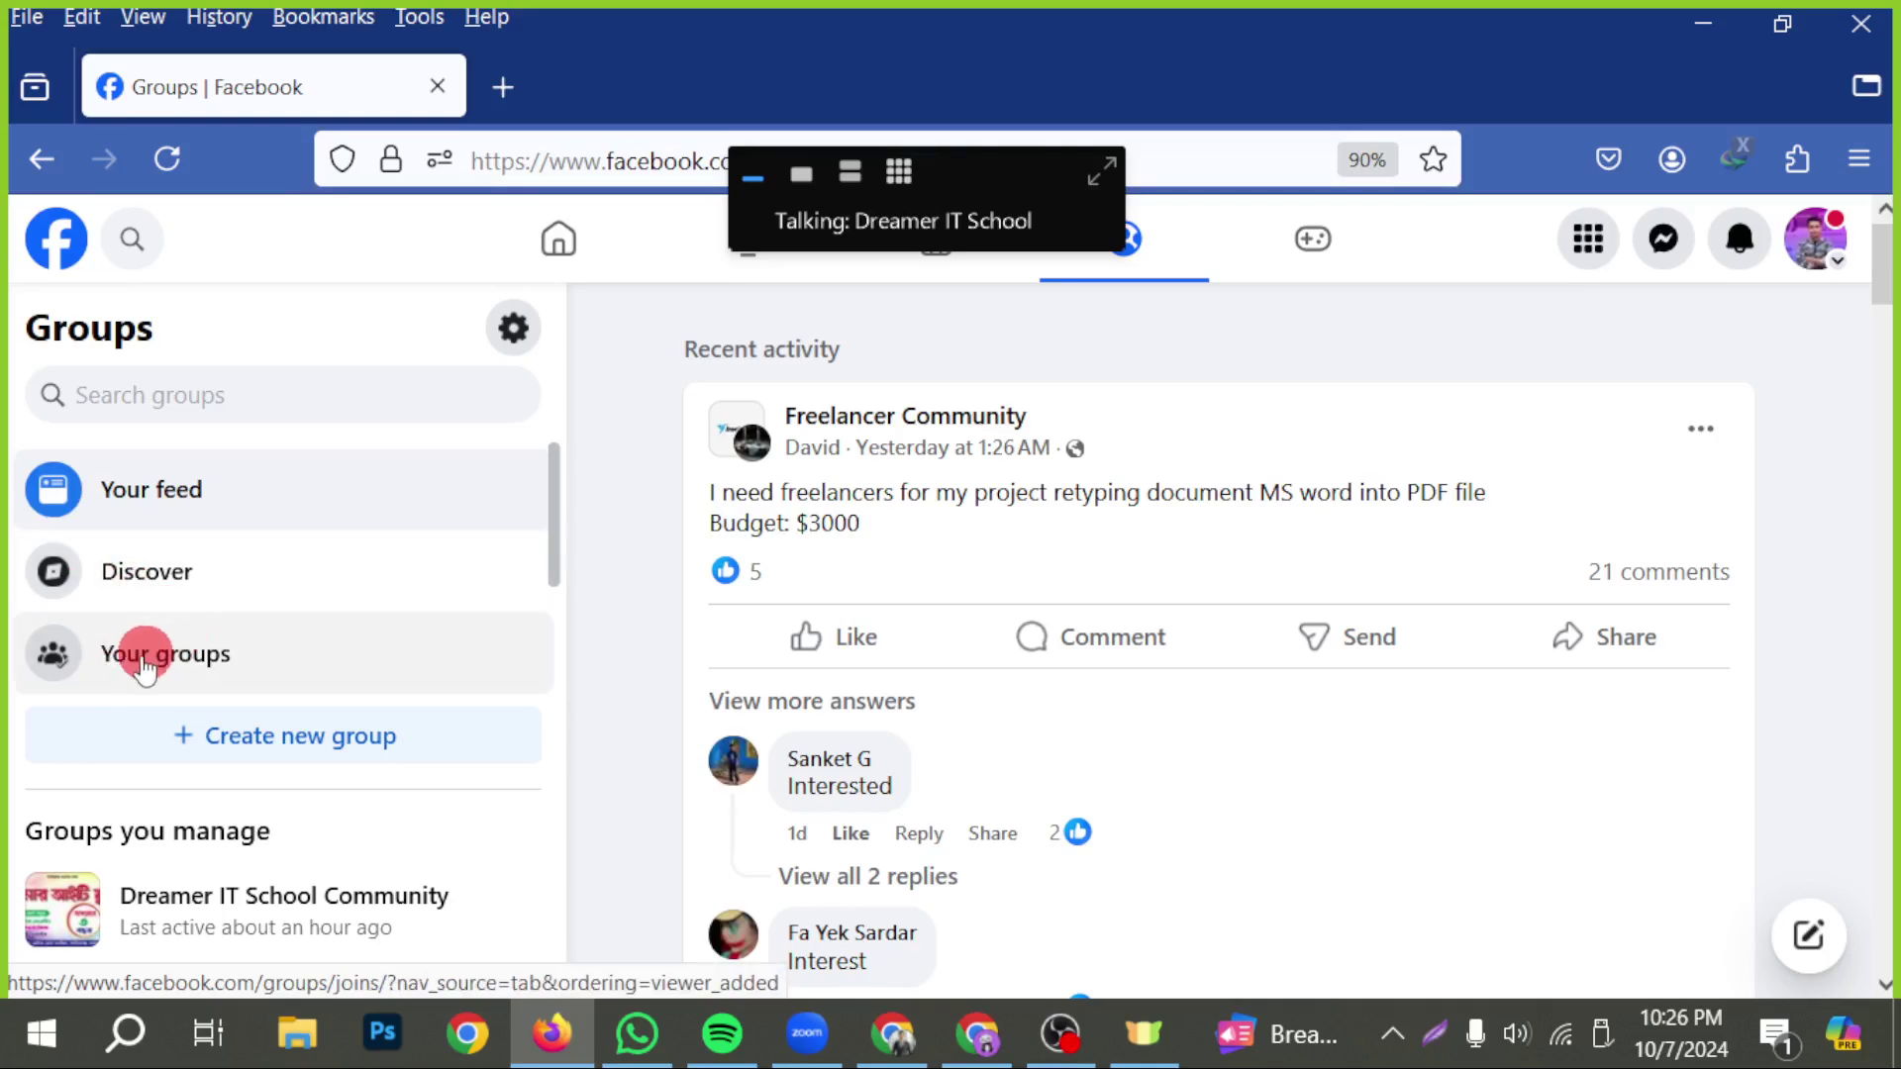
- Open the Your groups list and look through the pending requests and joined groups
click(79, 669)
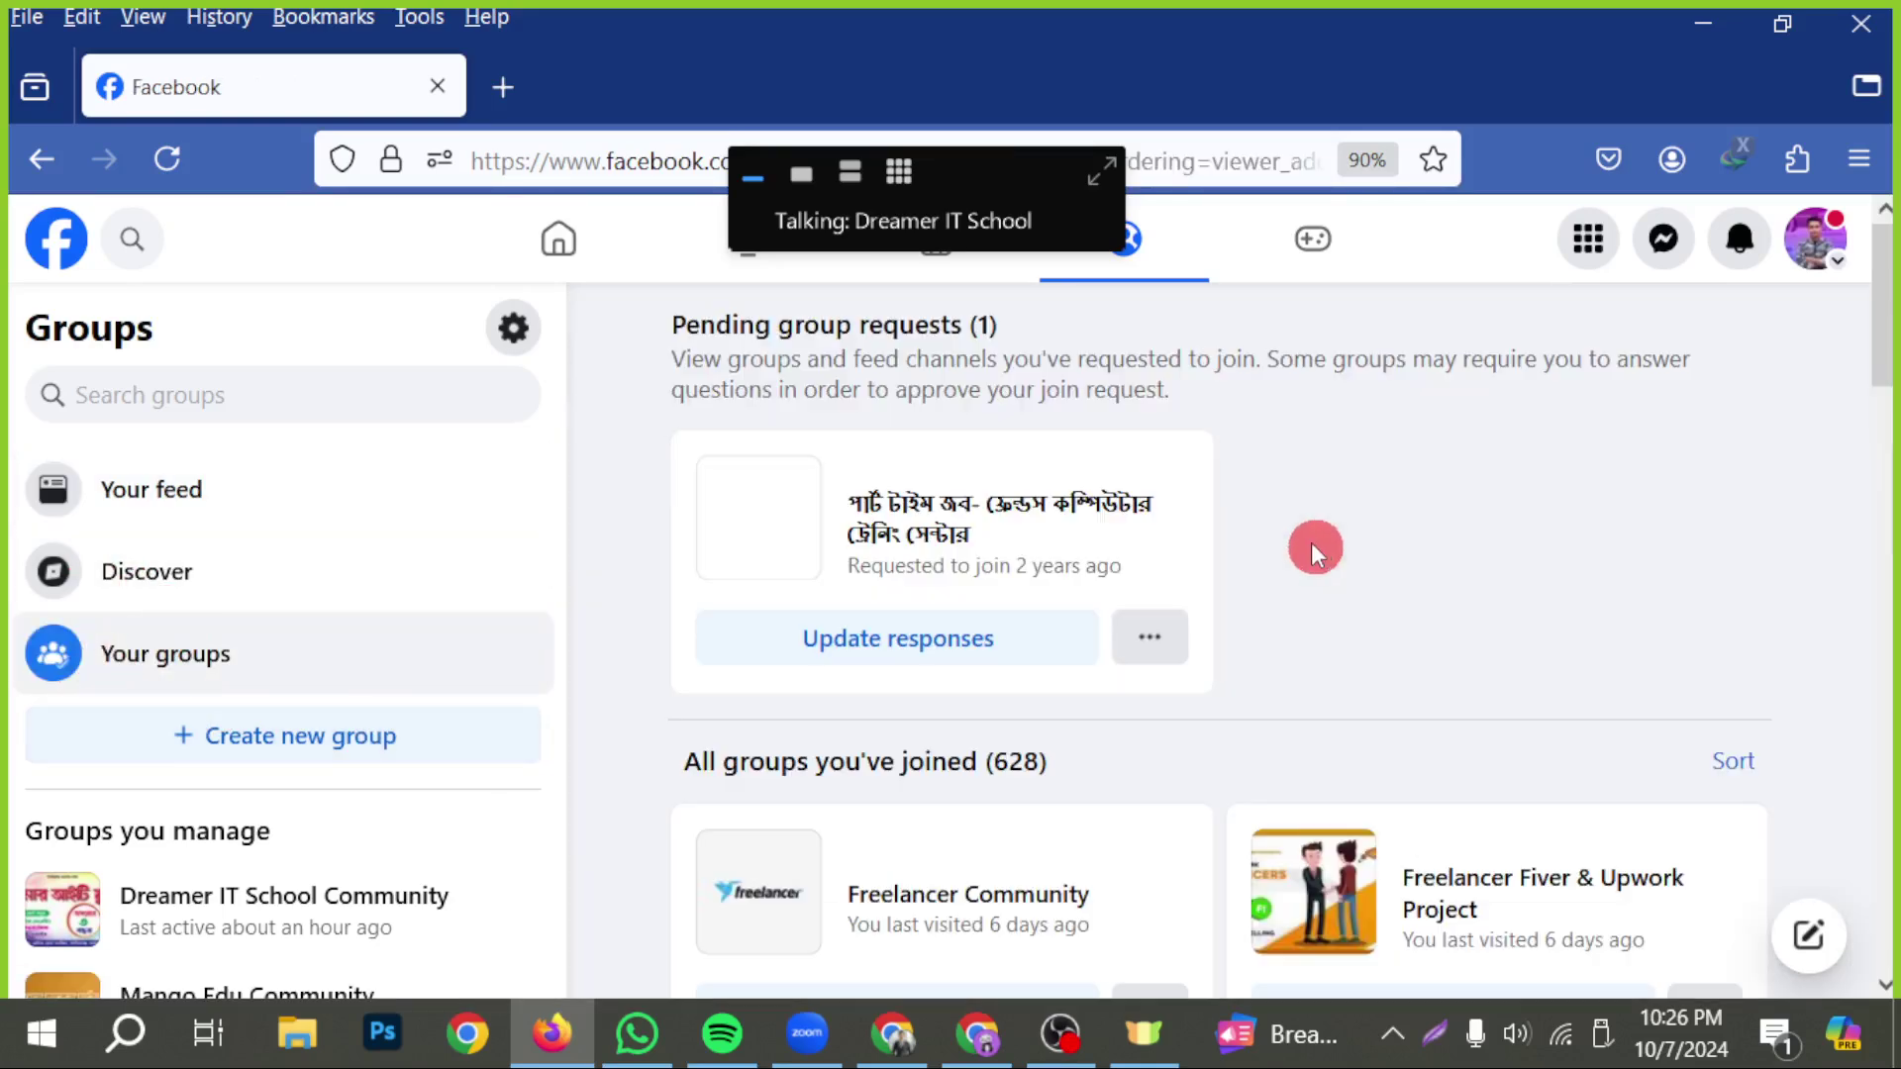
scroll(856, 683, down, 2)
scroll(858, 688, down, 2)
scroll(851, 680, up, 5)
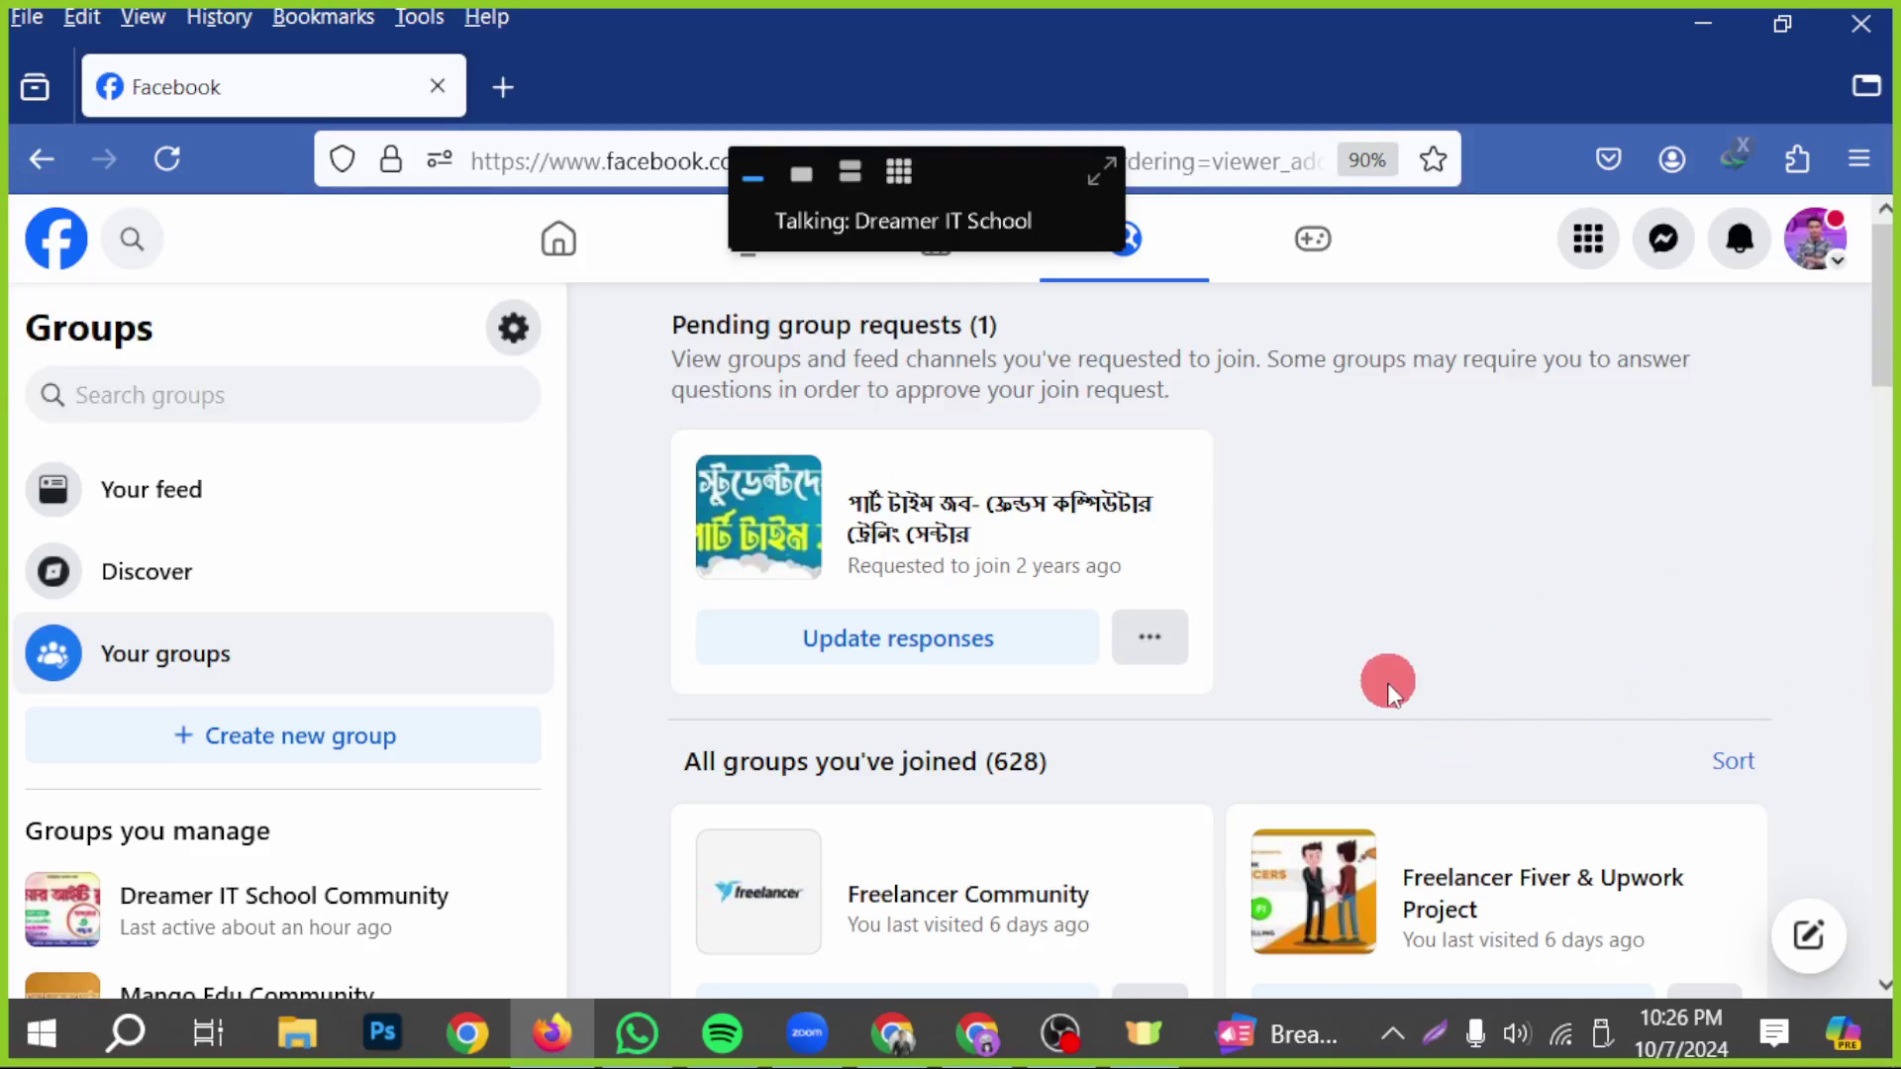
scroll(1387, 679, down, 5)
scroll(931, 688, up, 5)
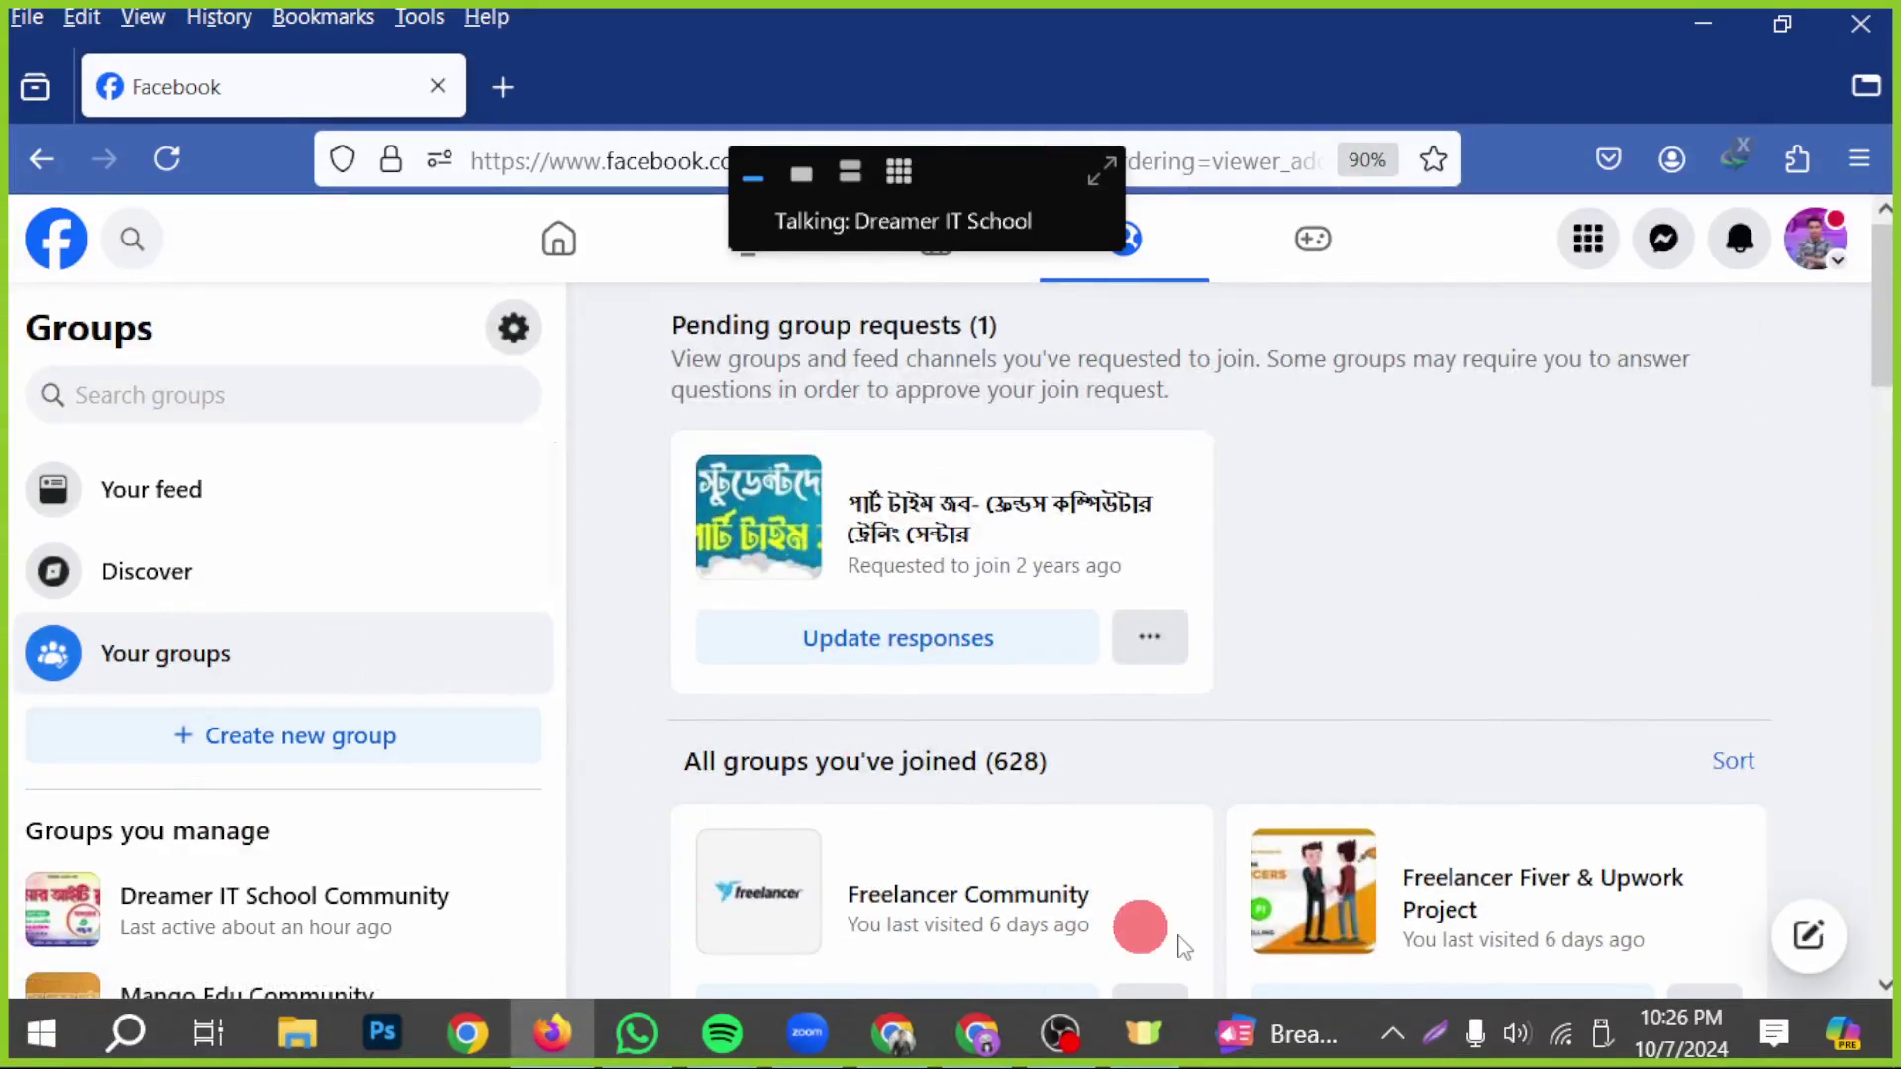
- Capture the full screen, mark Create new group with a red rectangle and arrow, and discard the capture
click(1421, 1030)
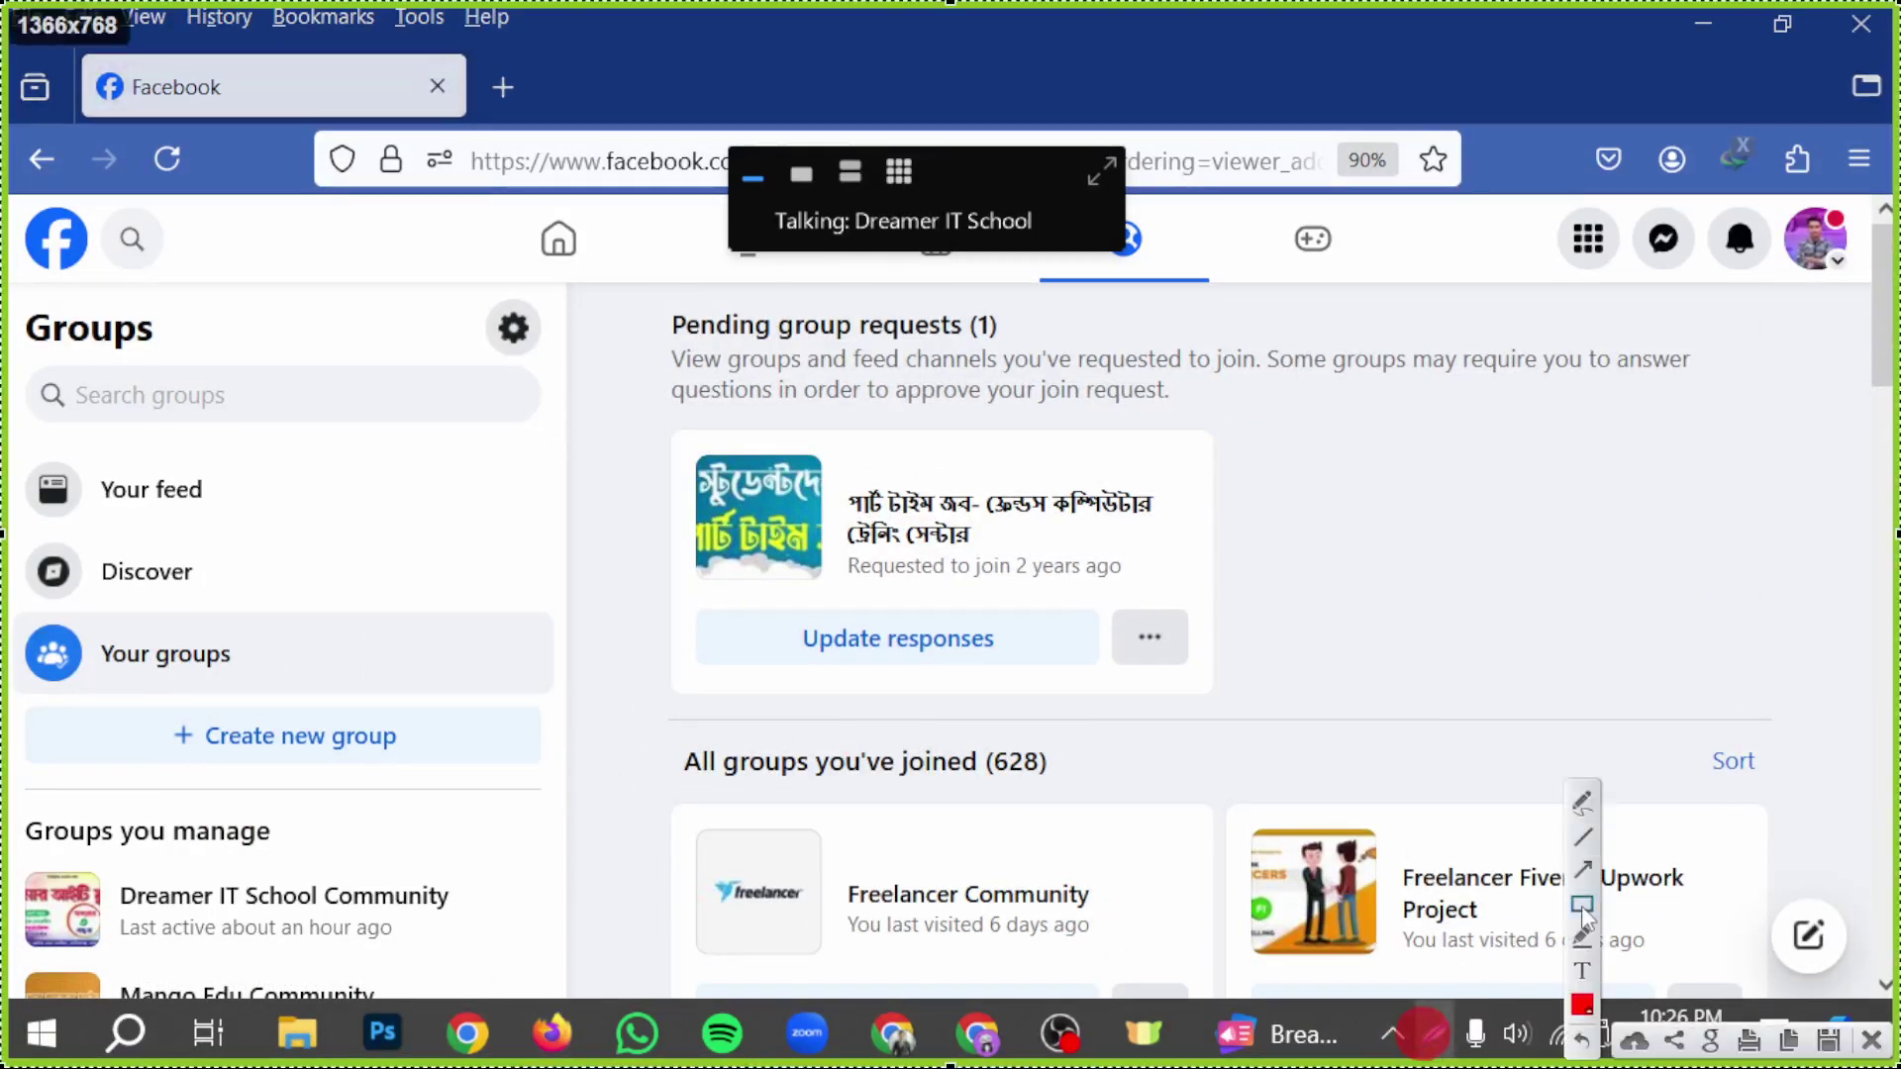
drag(132, 715, 466, 768)
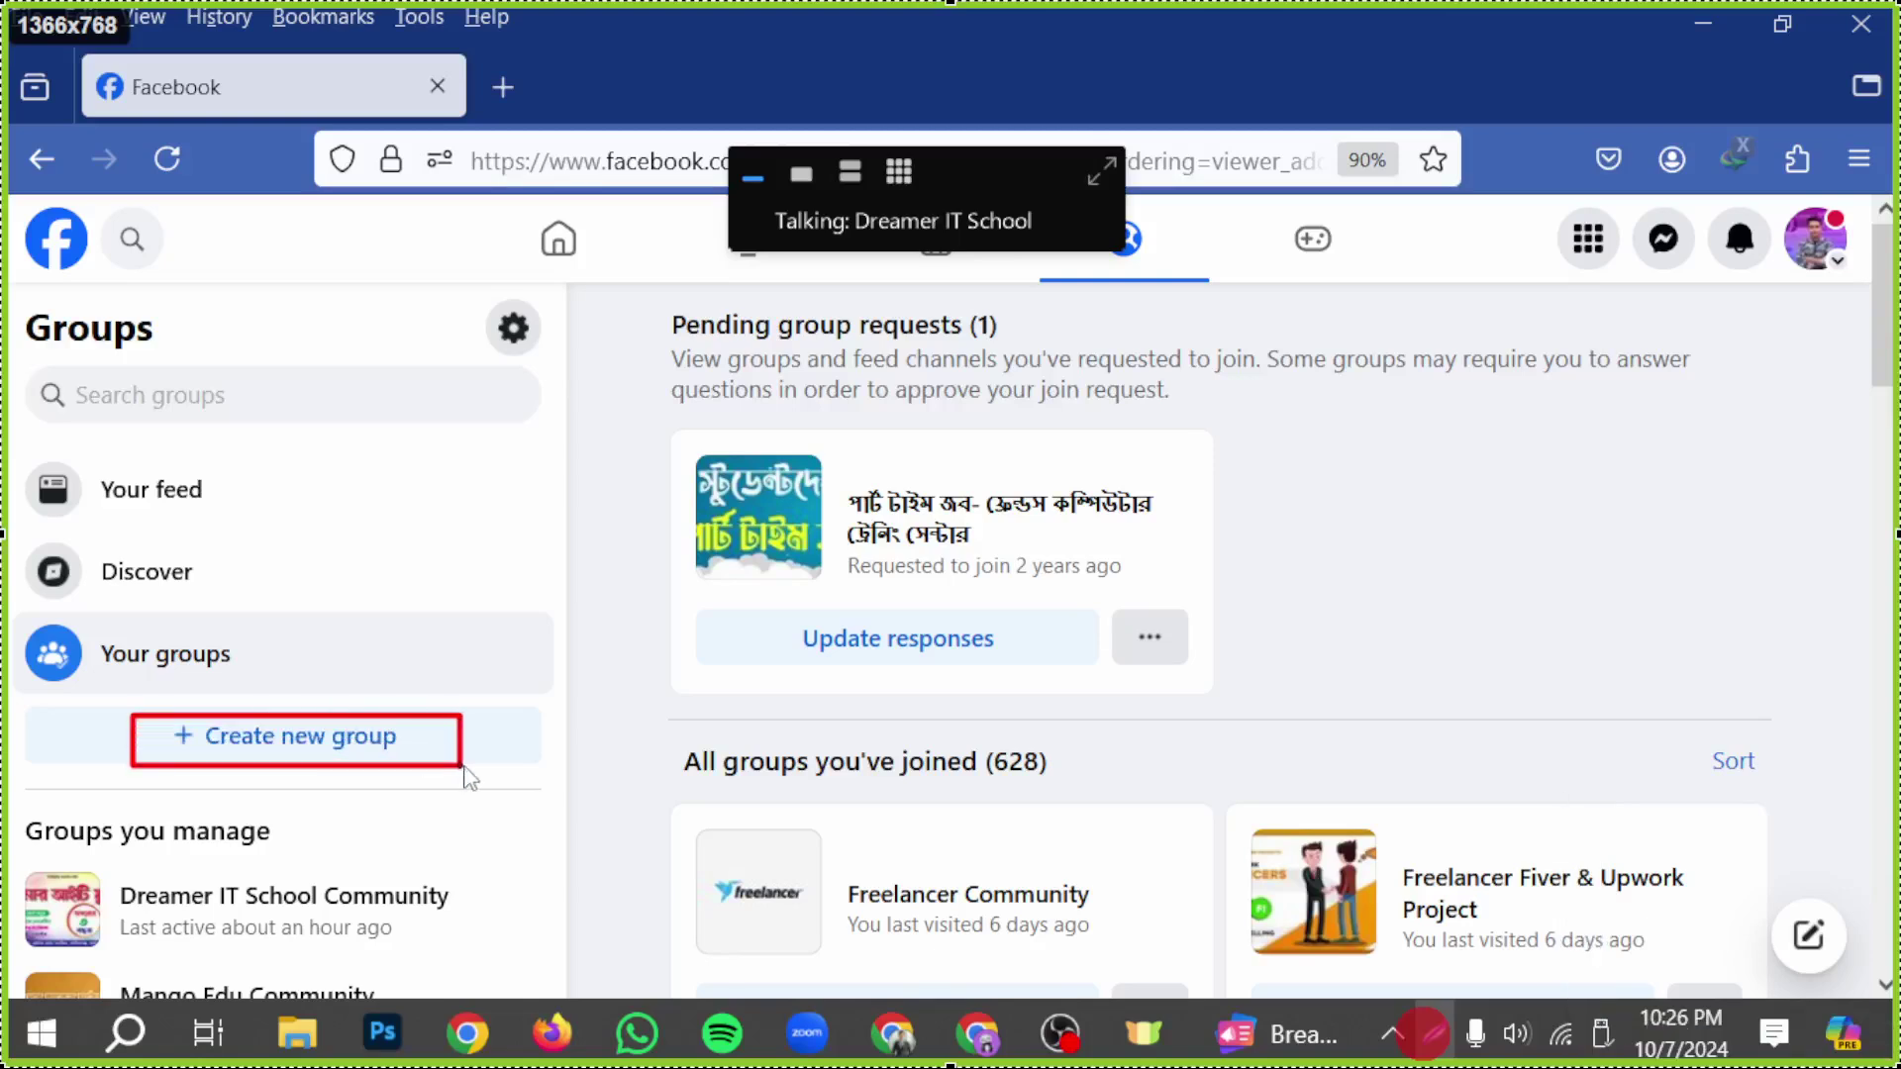
click(1582, 871)
drag(1088, 1002, 396, 794)
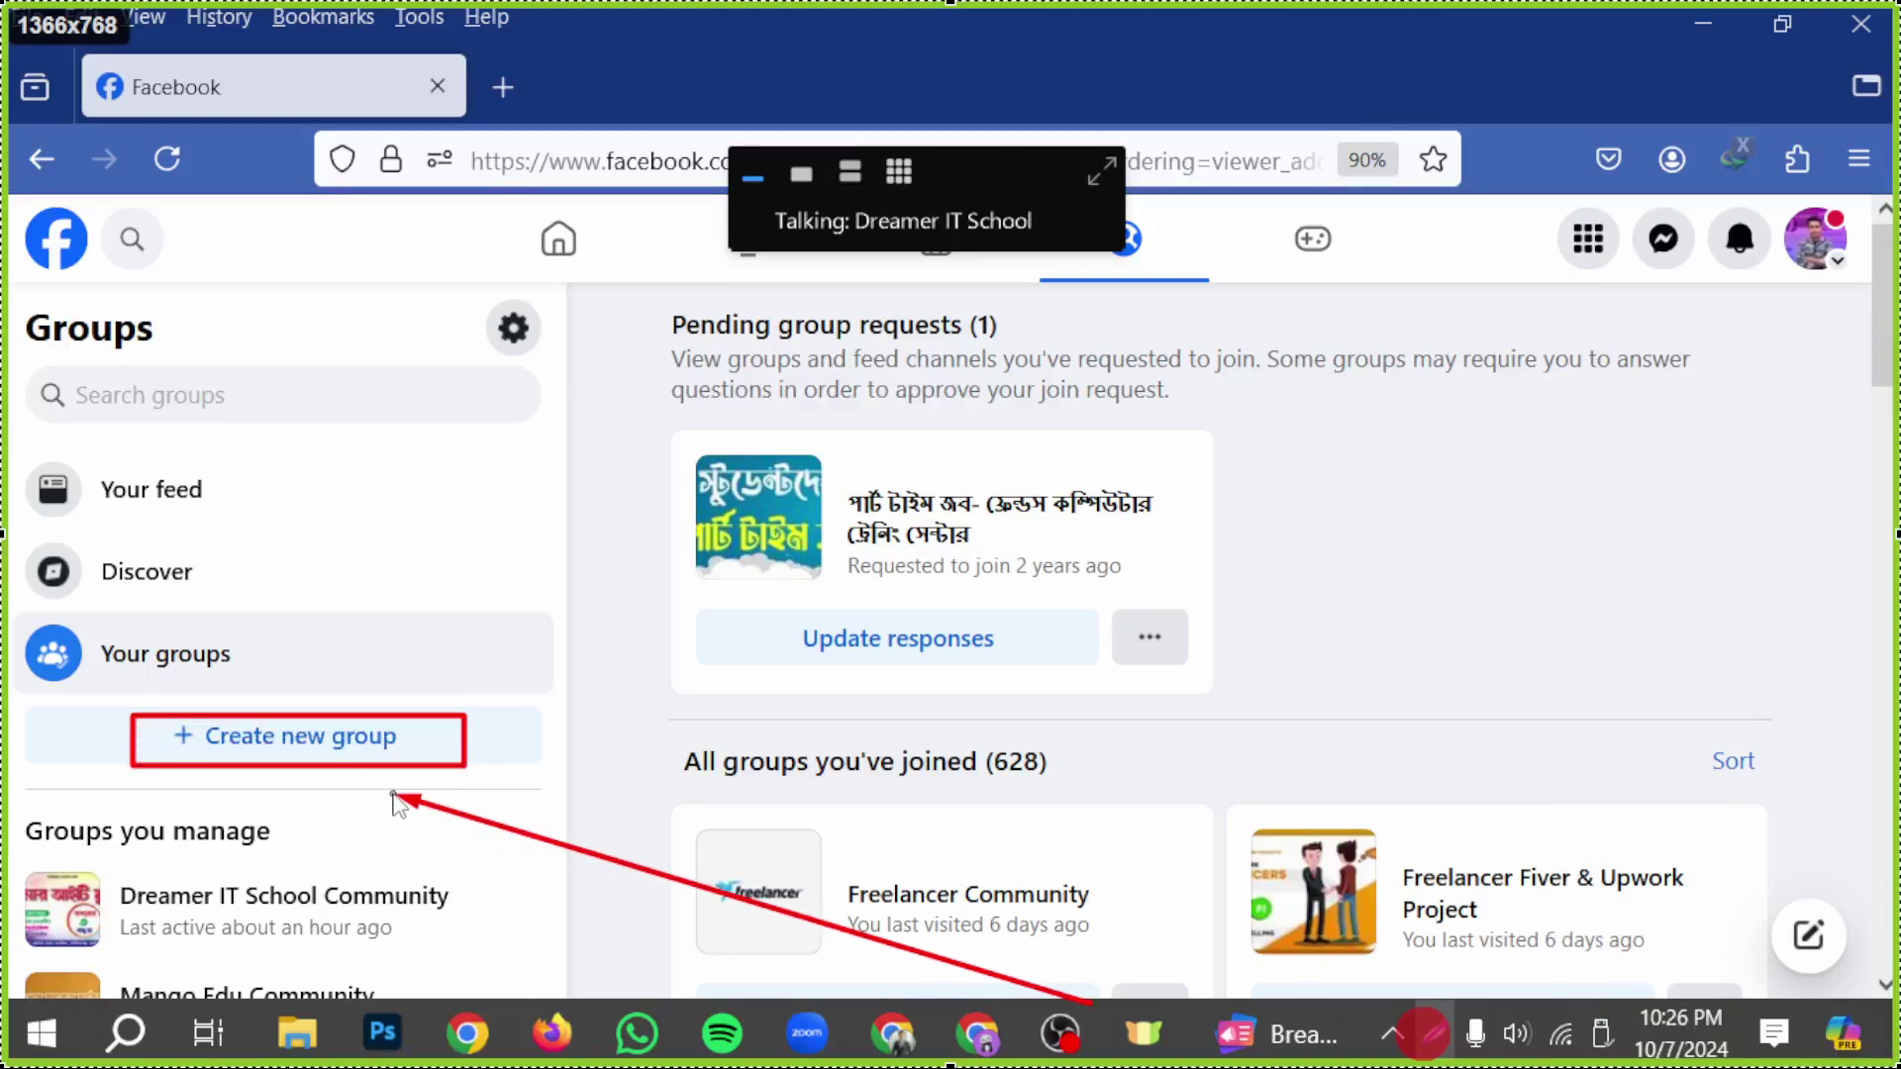
click(1871, 1042)
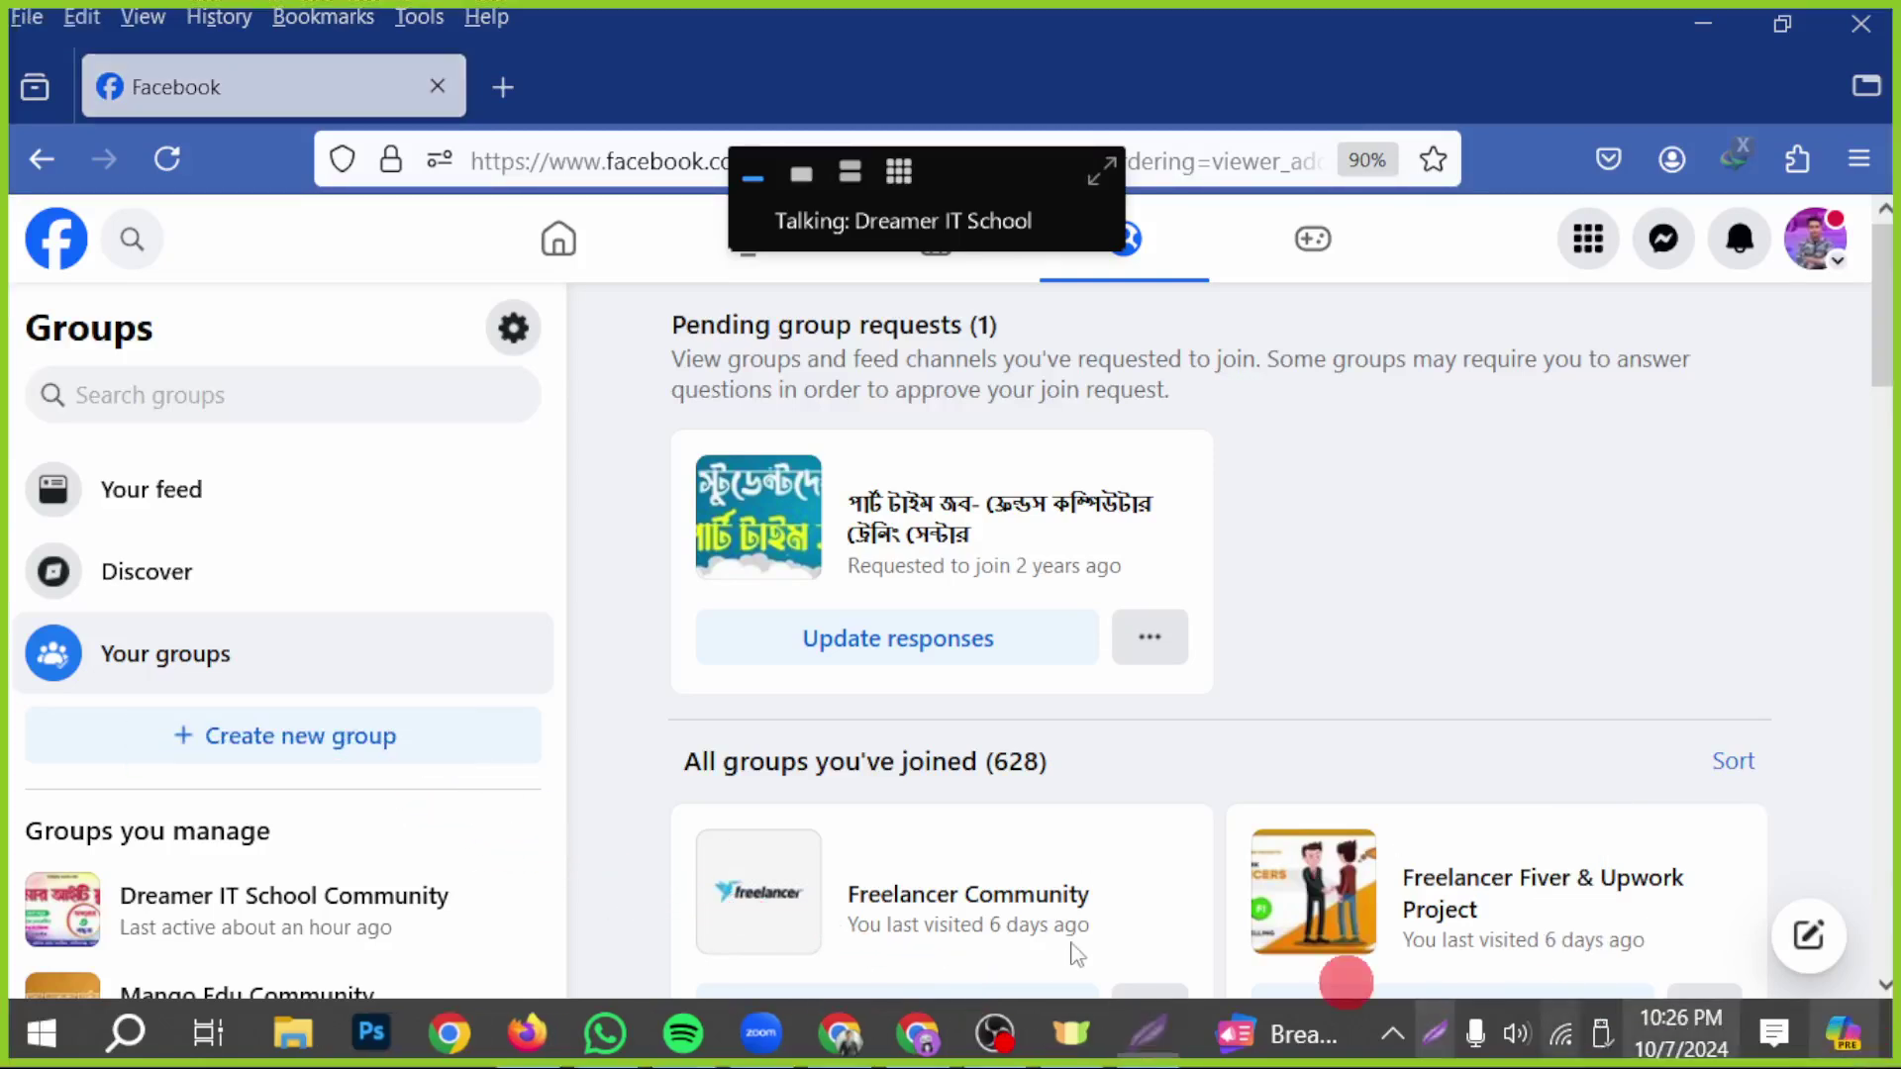
- Open the form for creating a new Facebook group
click(318, 753)
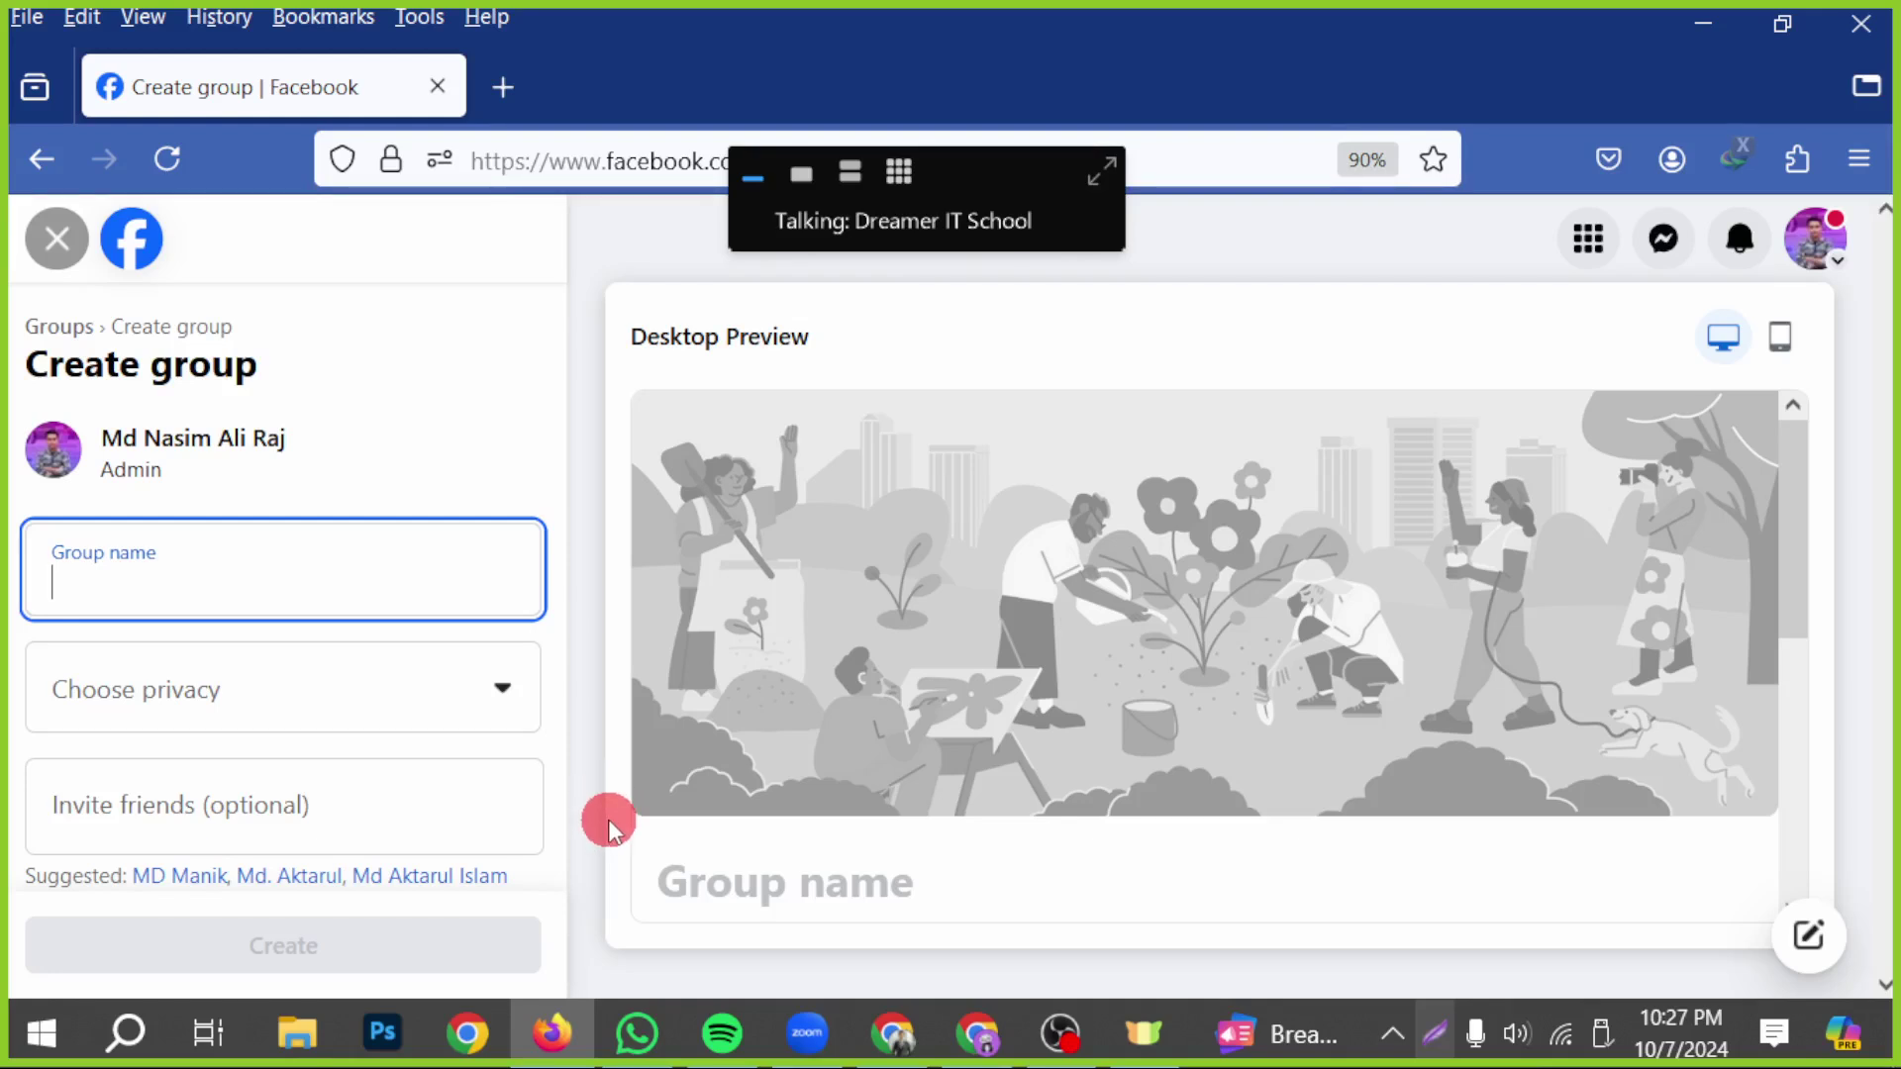
- Switch to Chrome and open ChatGPT (chat.openai.com) in a new tab
click(880, 1033)
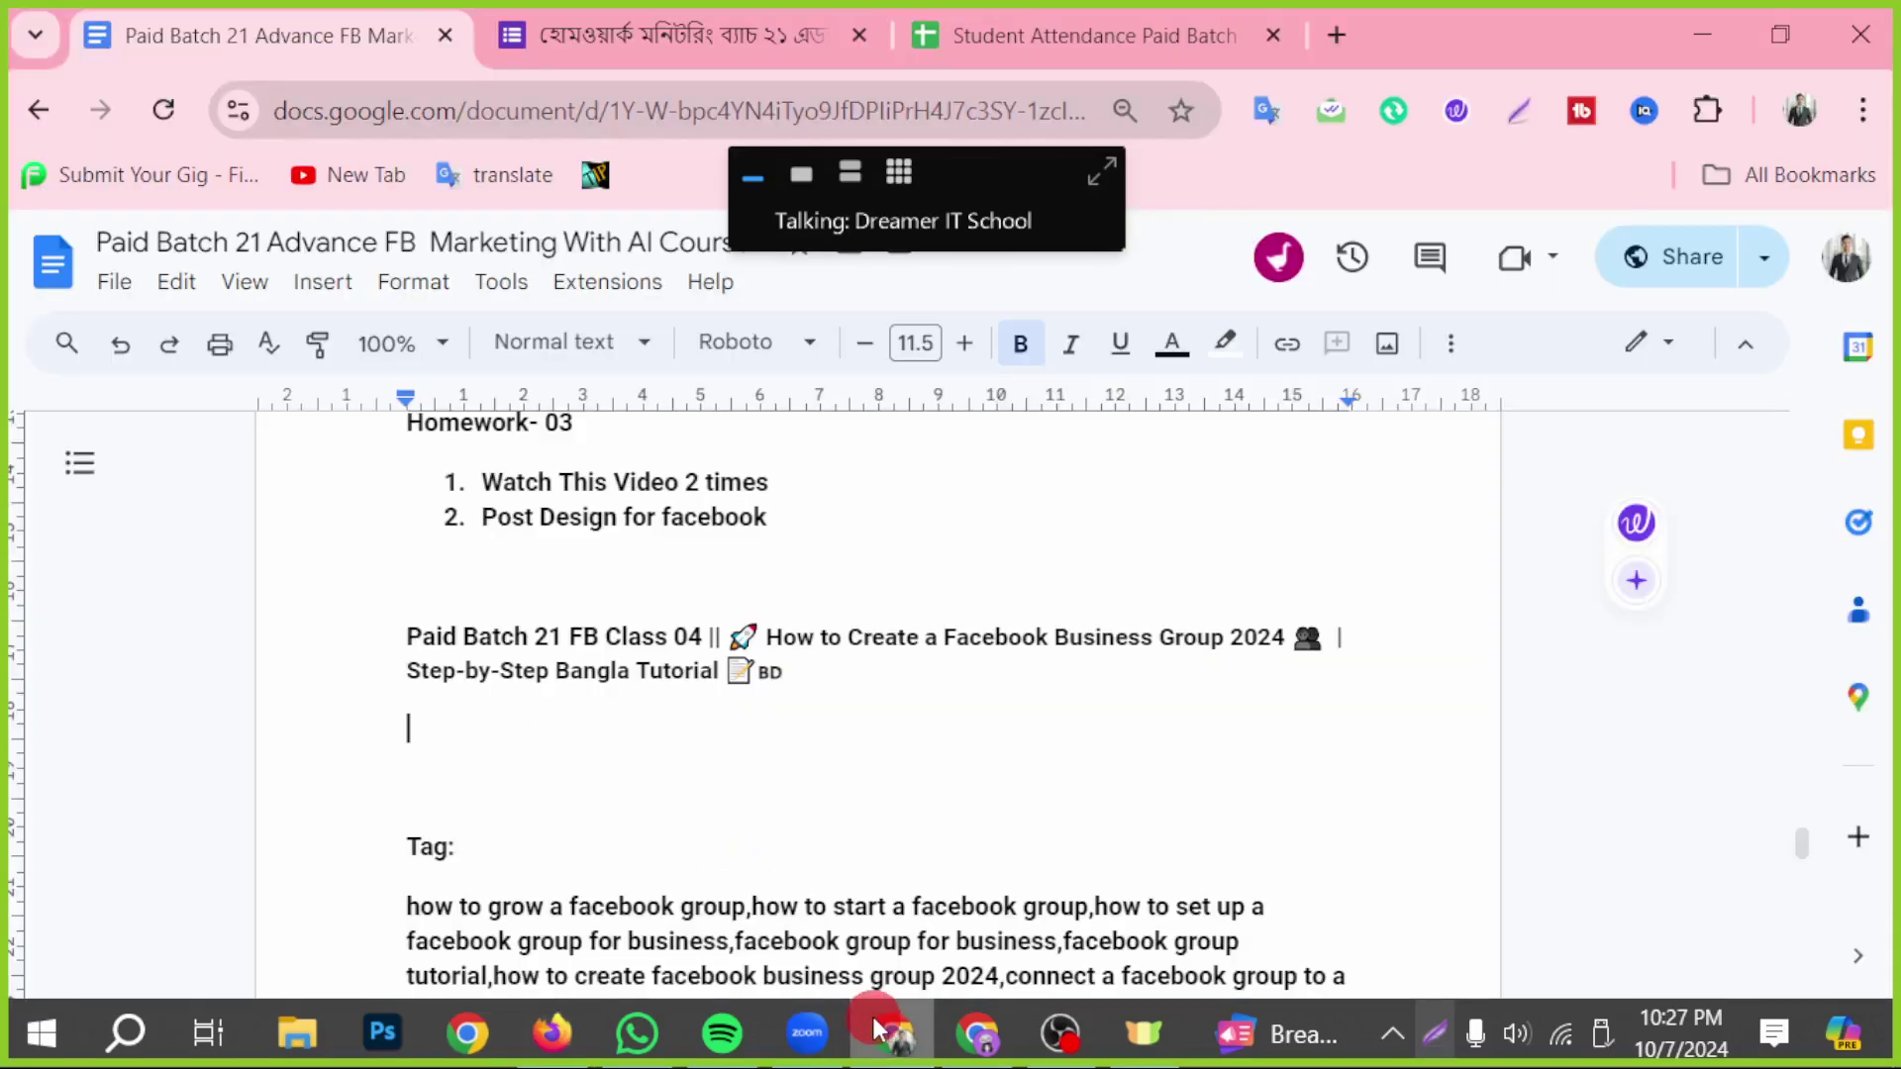
click(1358, 31)
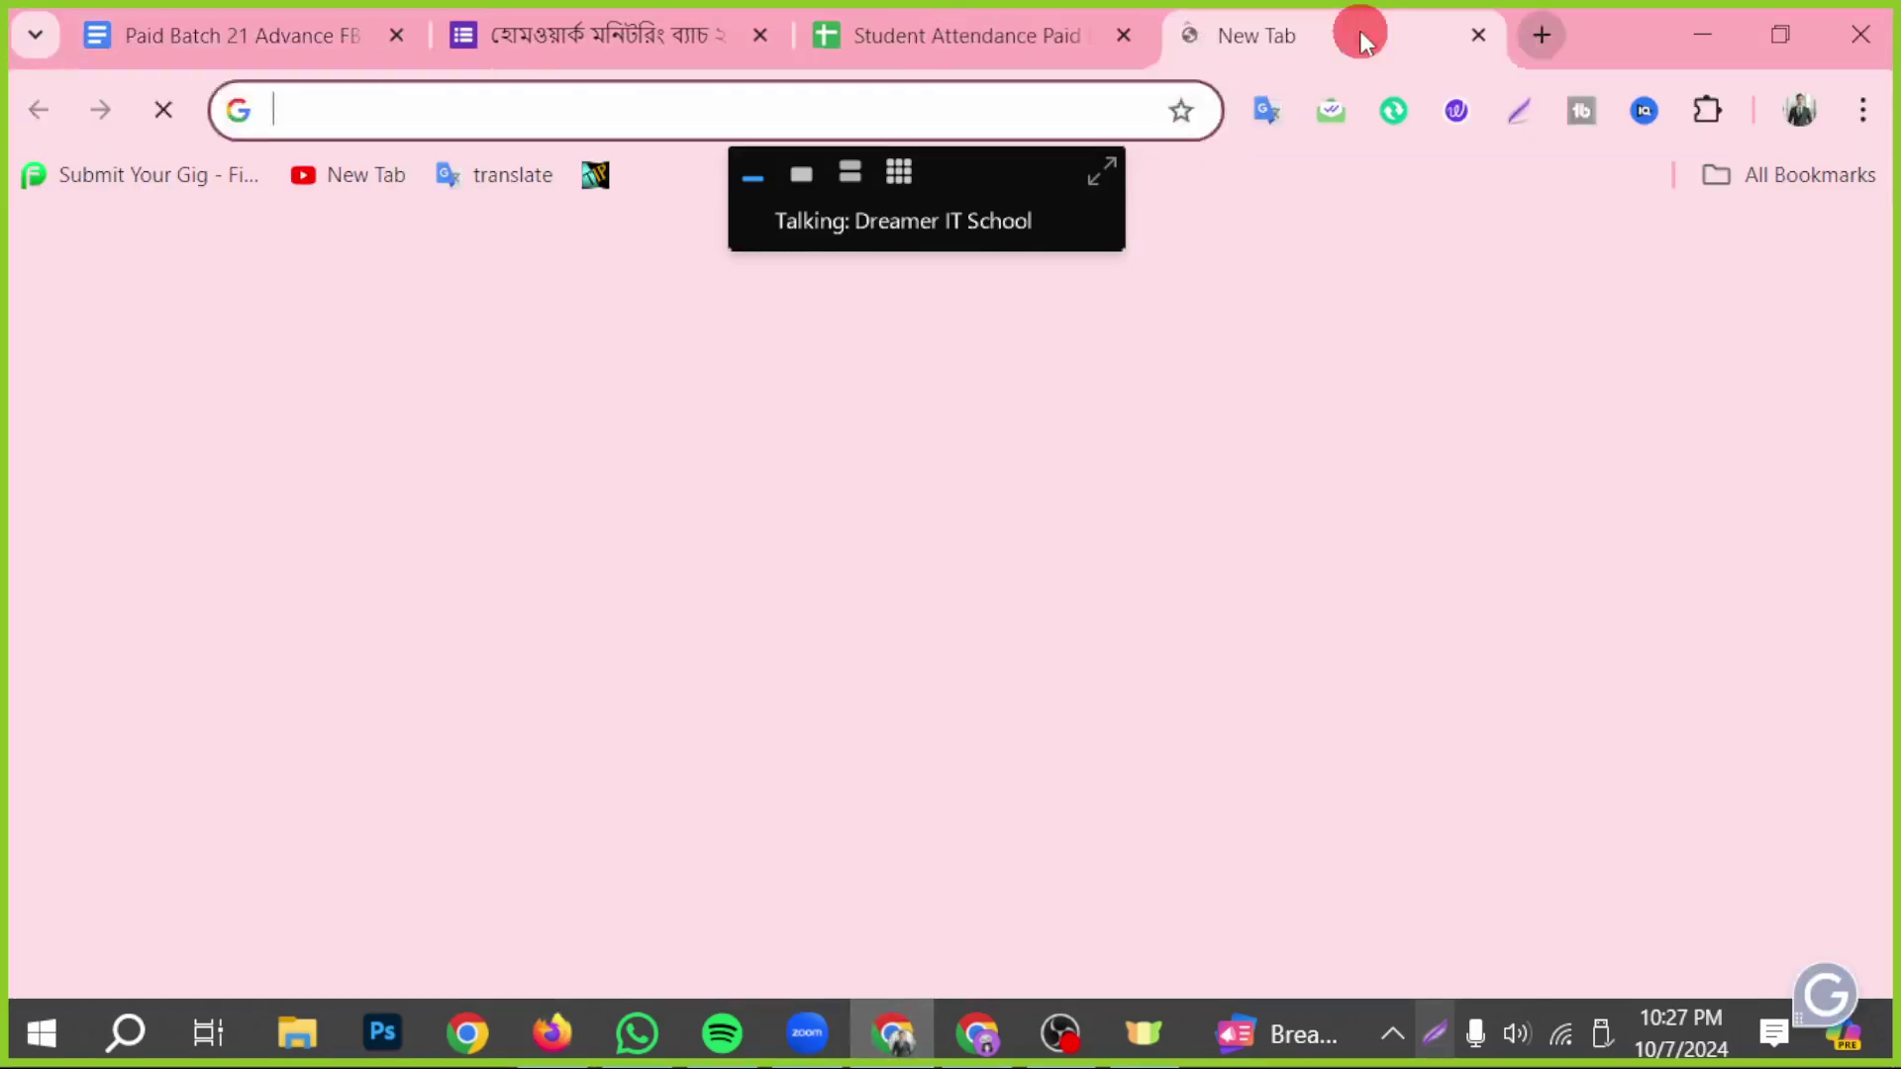
text(c)
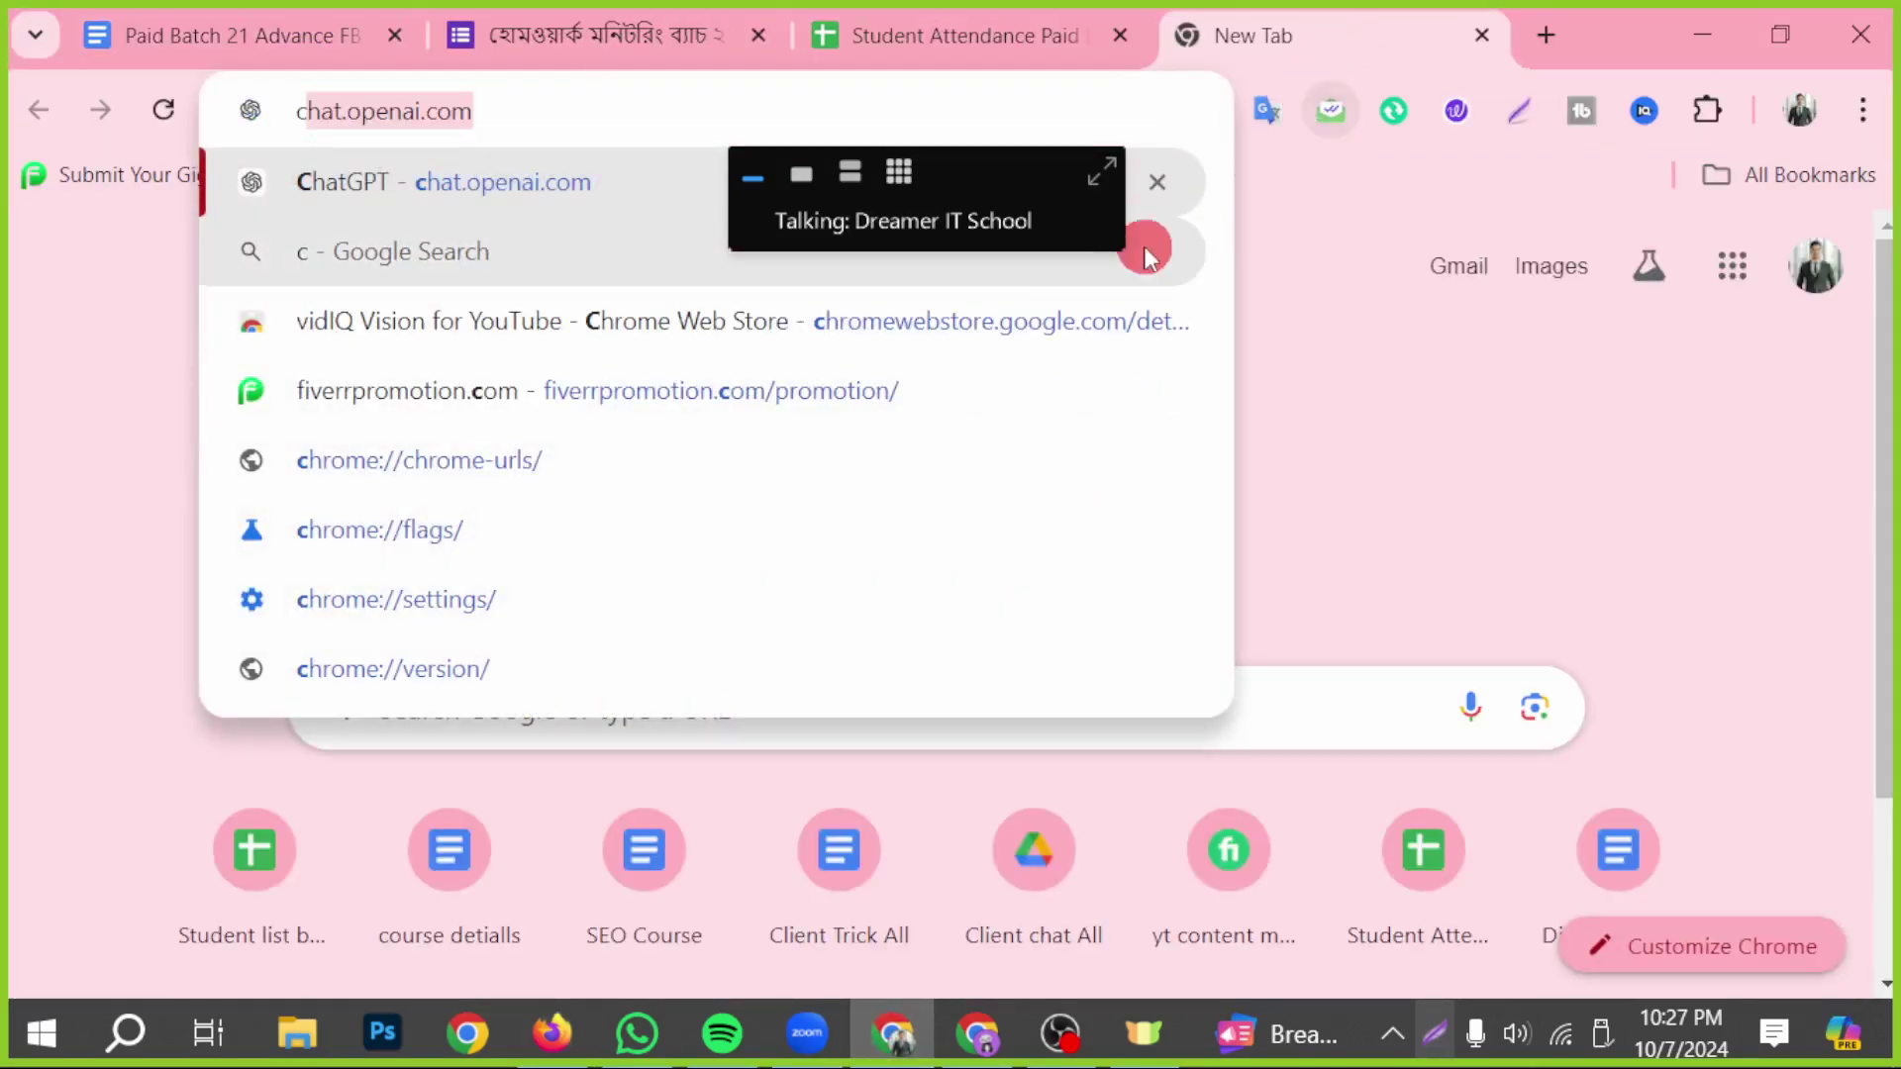
key(Return)
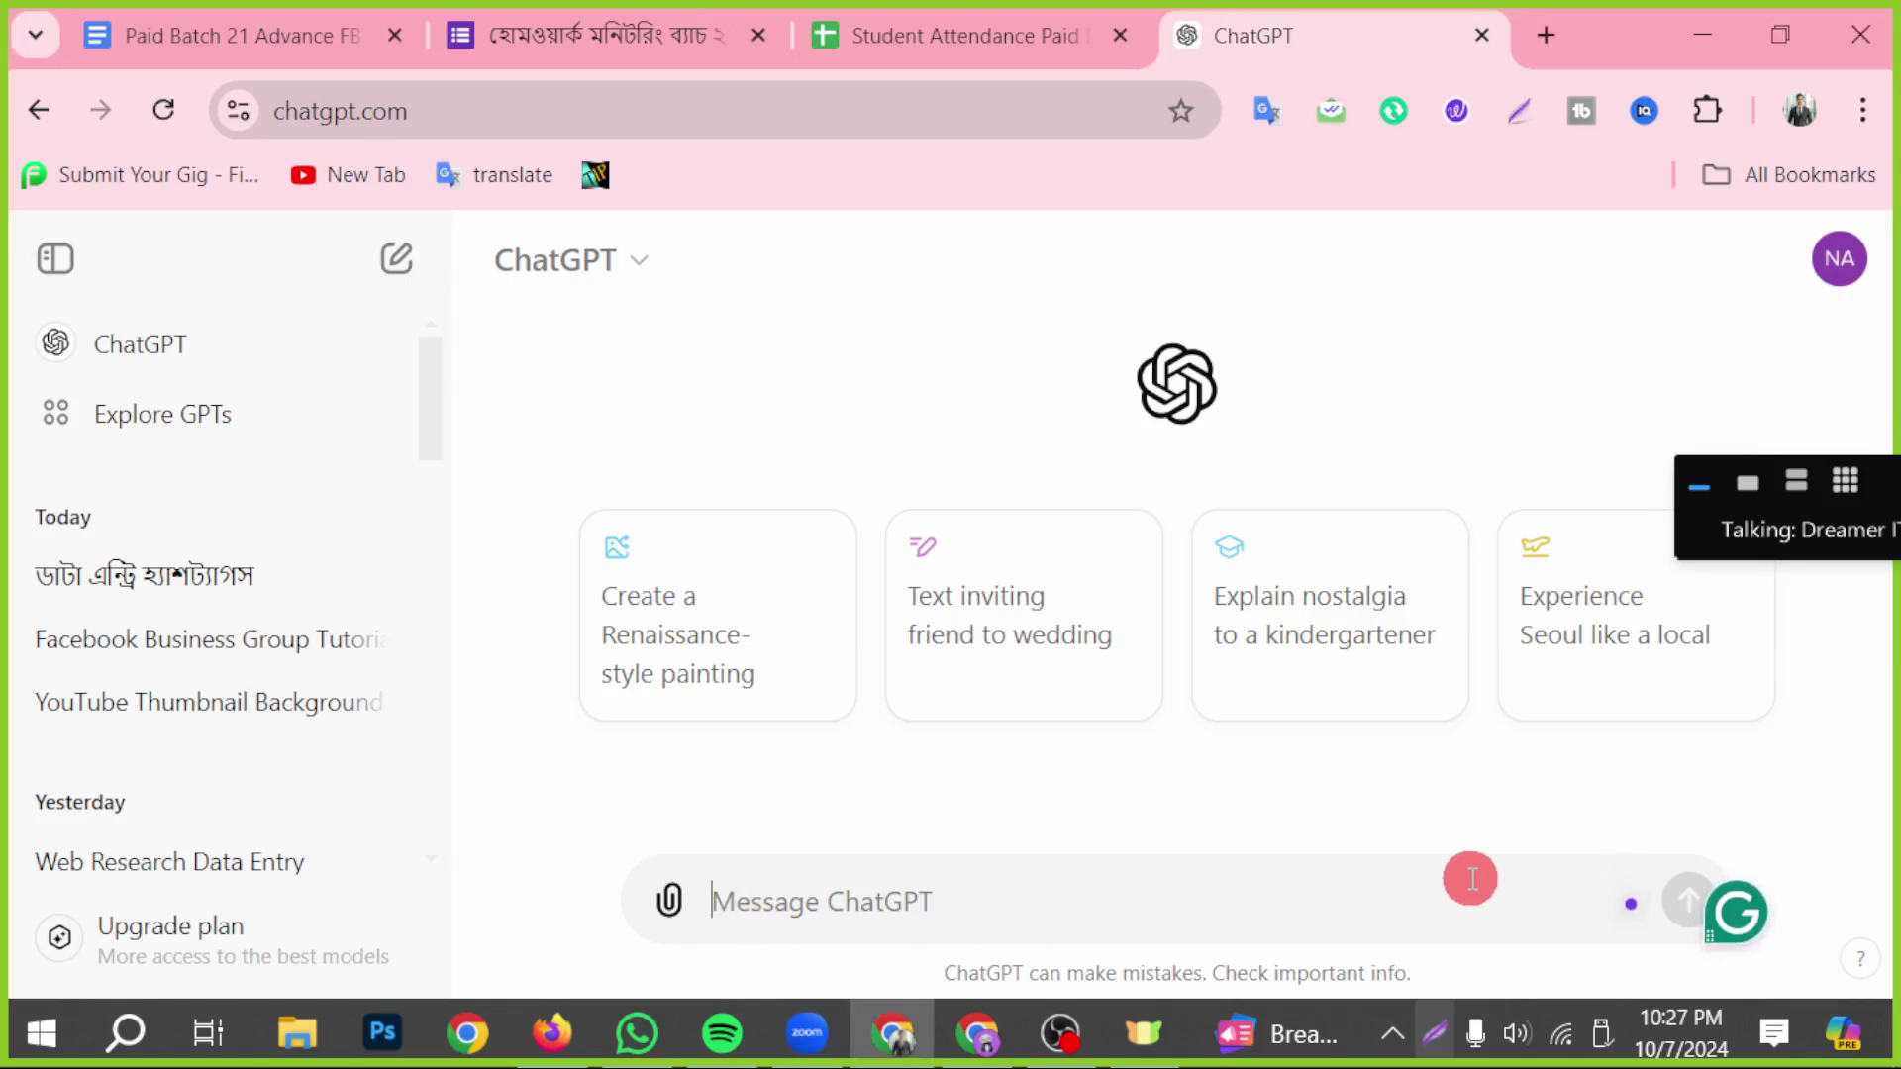
- Begin a ChatGPT prompt with the text "please some idea"
text(ples)
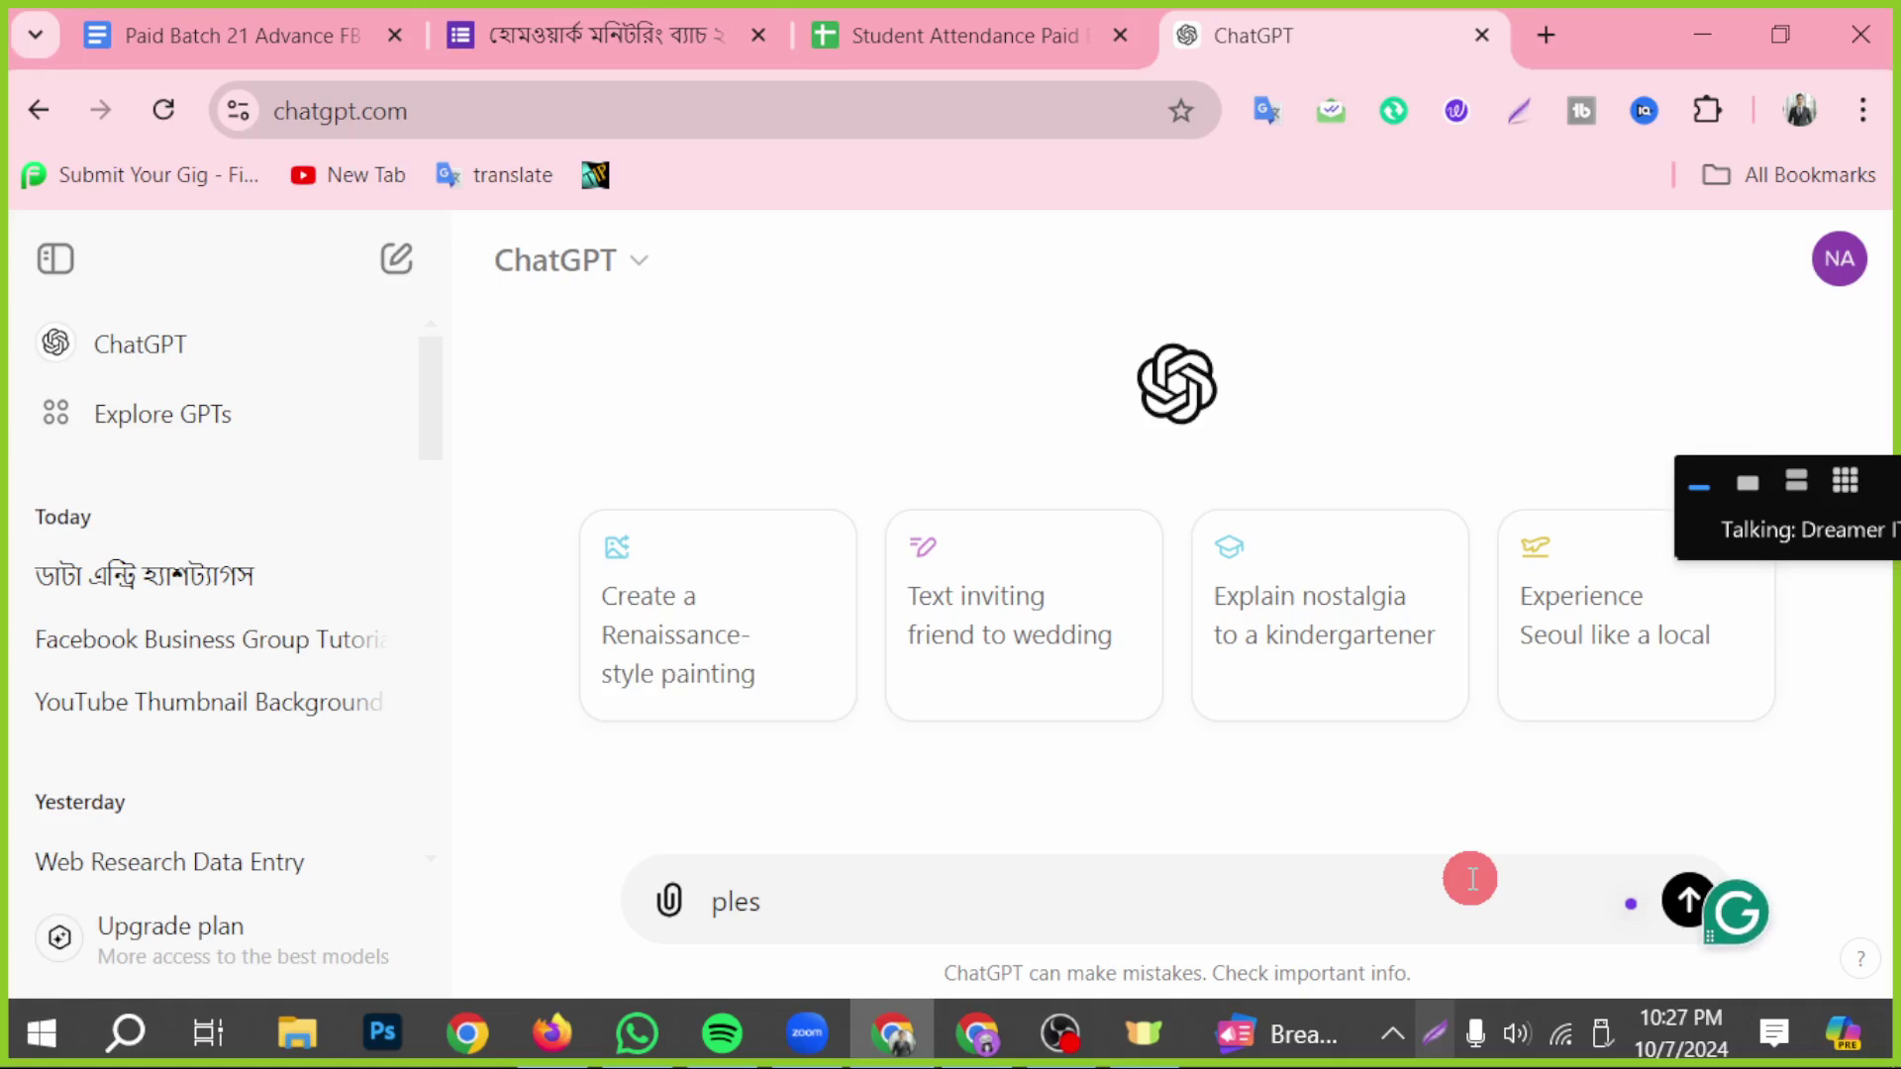
key(BackSpace)
text(ase so)
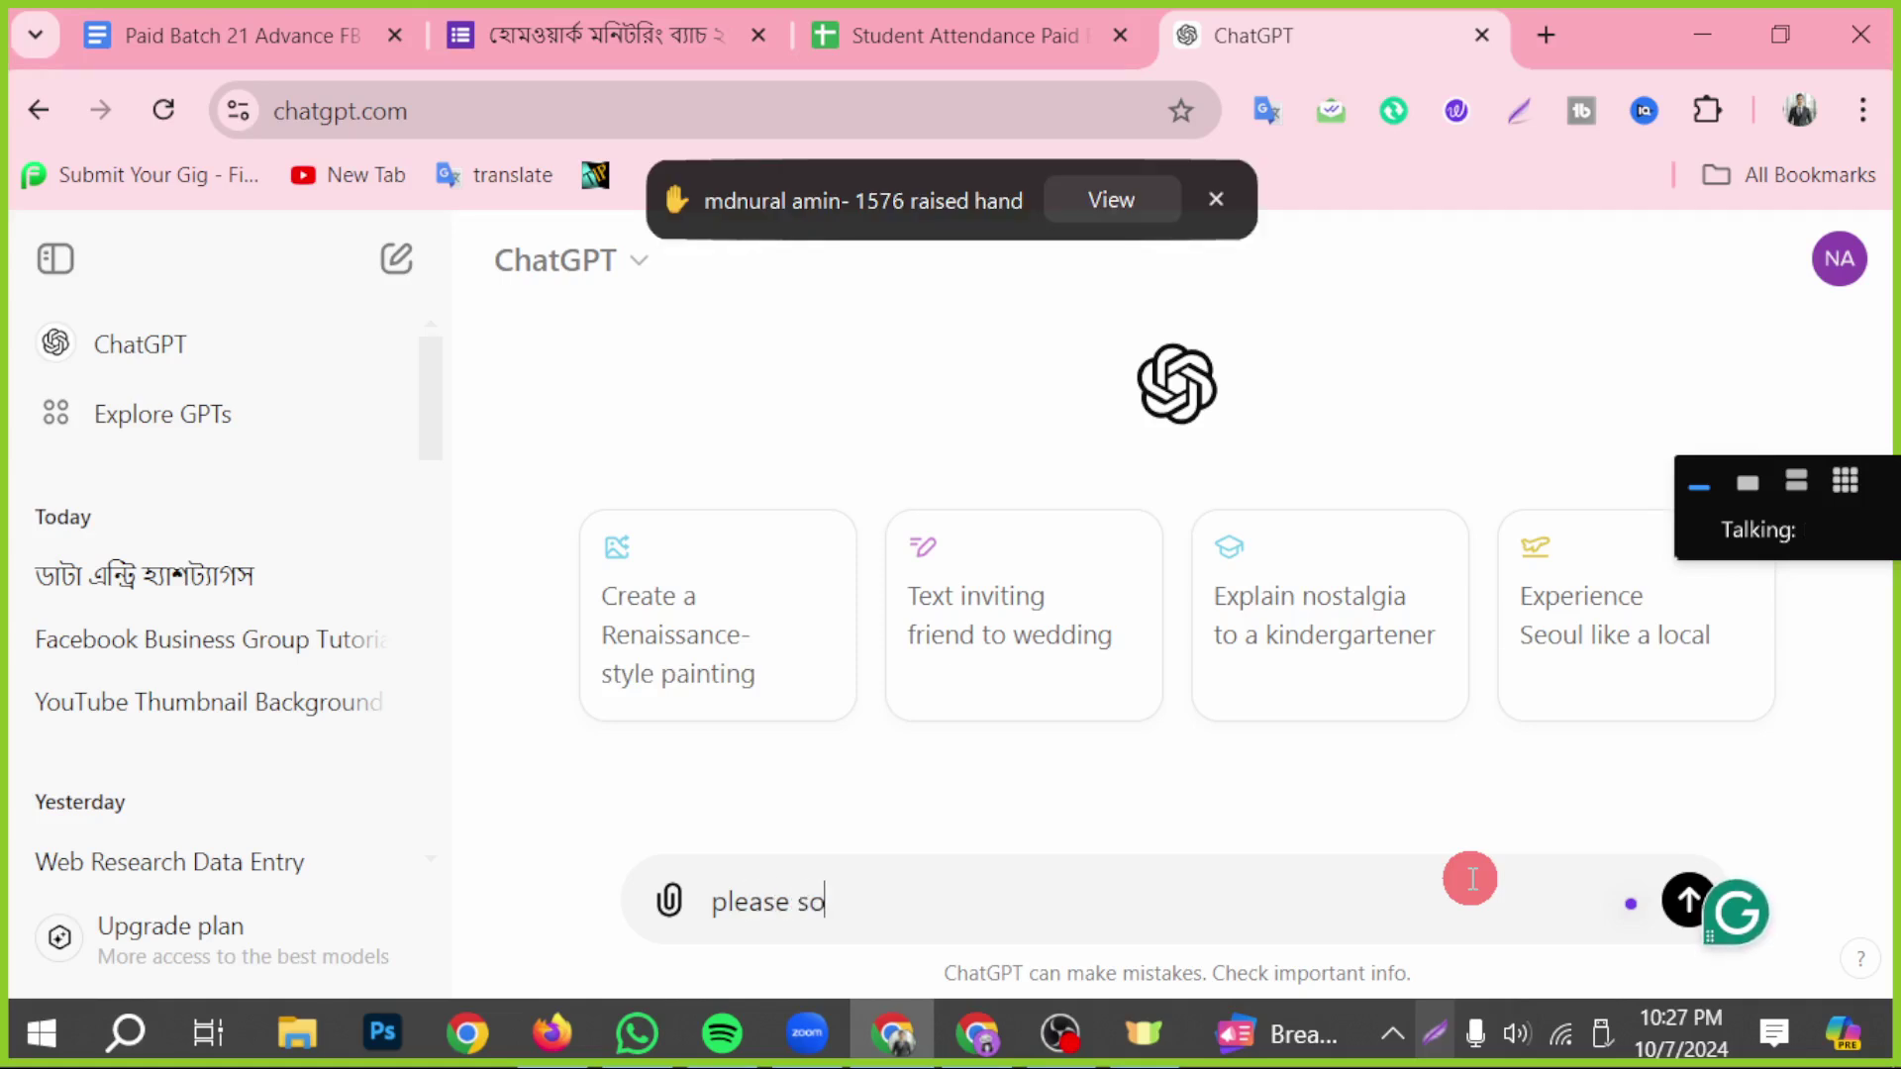
text(me idea`)
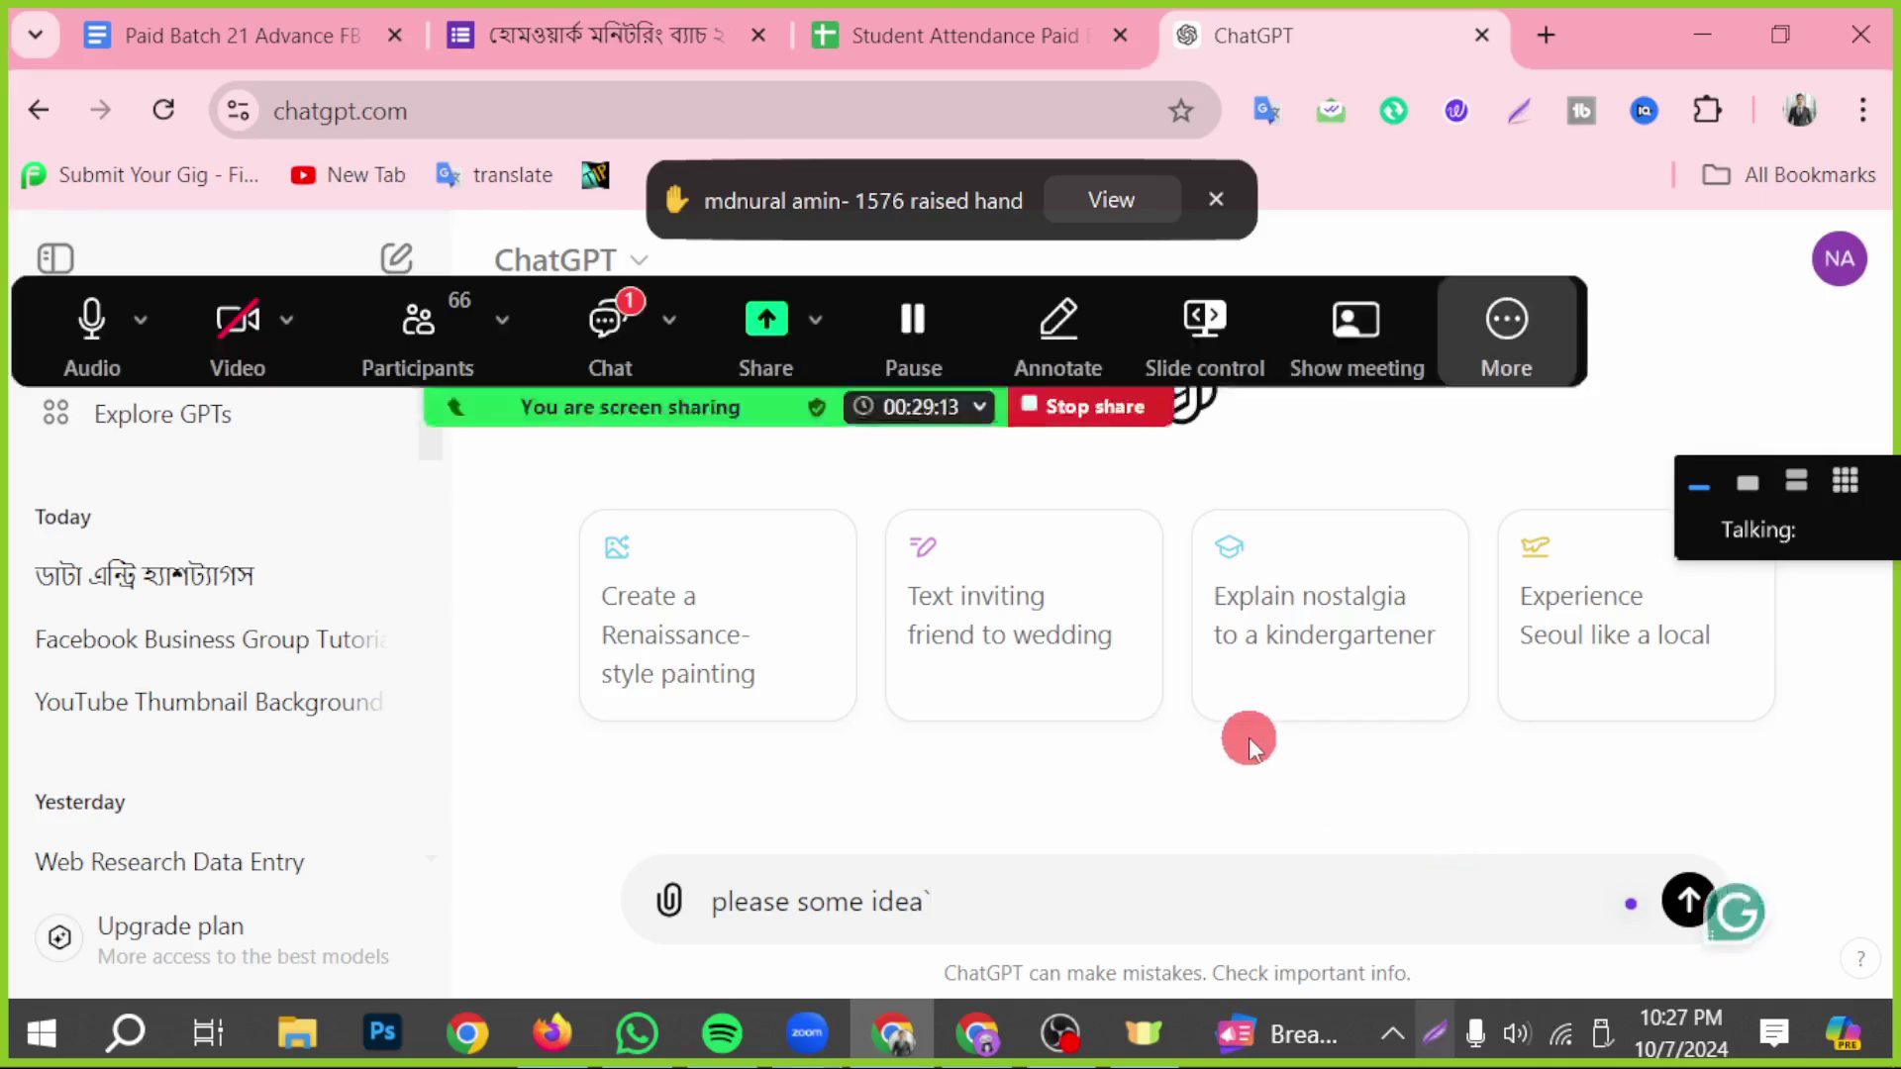
- Check the messages in the Zoom meeting chat, and mute all participants from the participant list
click(594, 333)
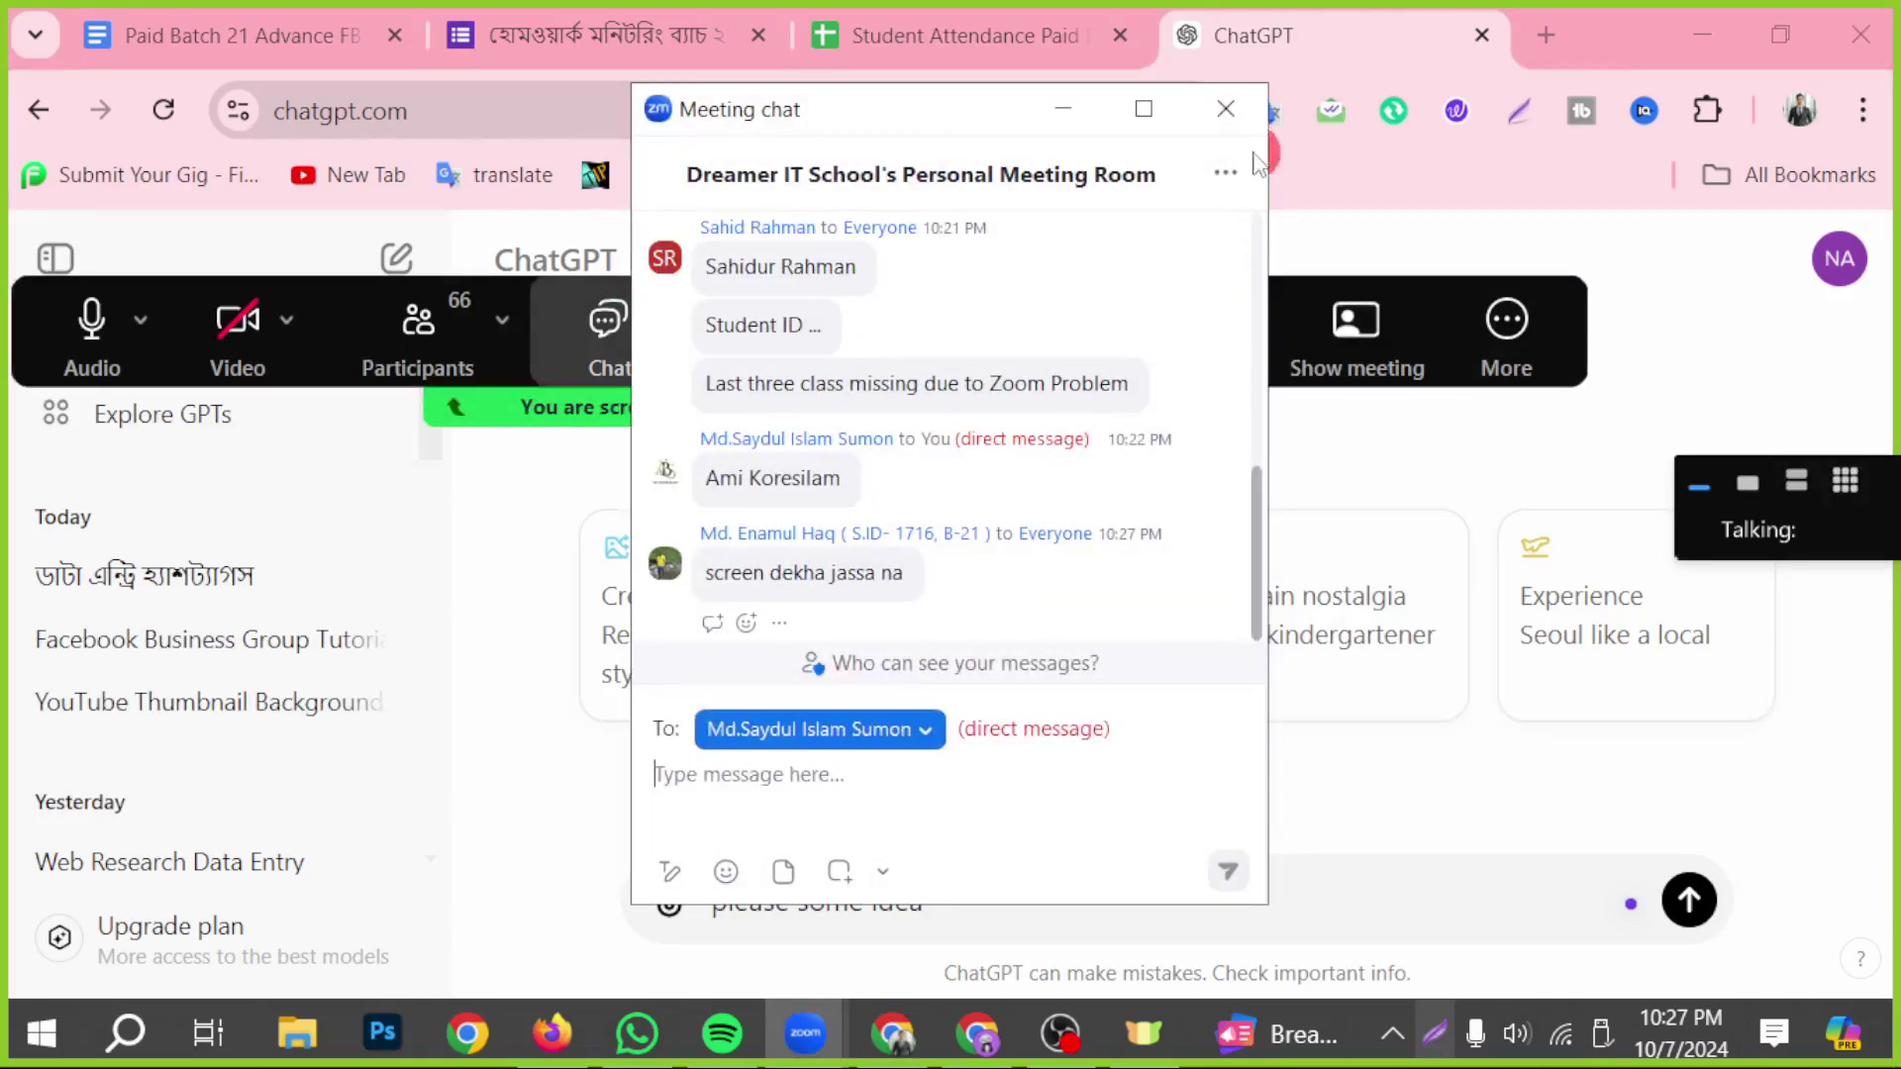
click(1262, 104)
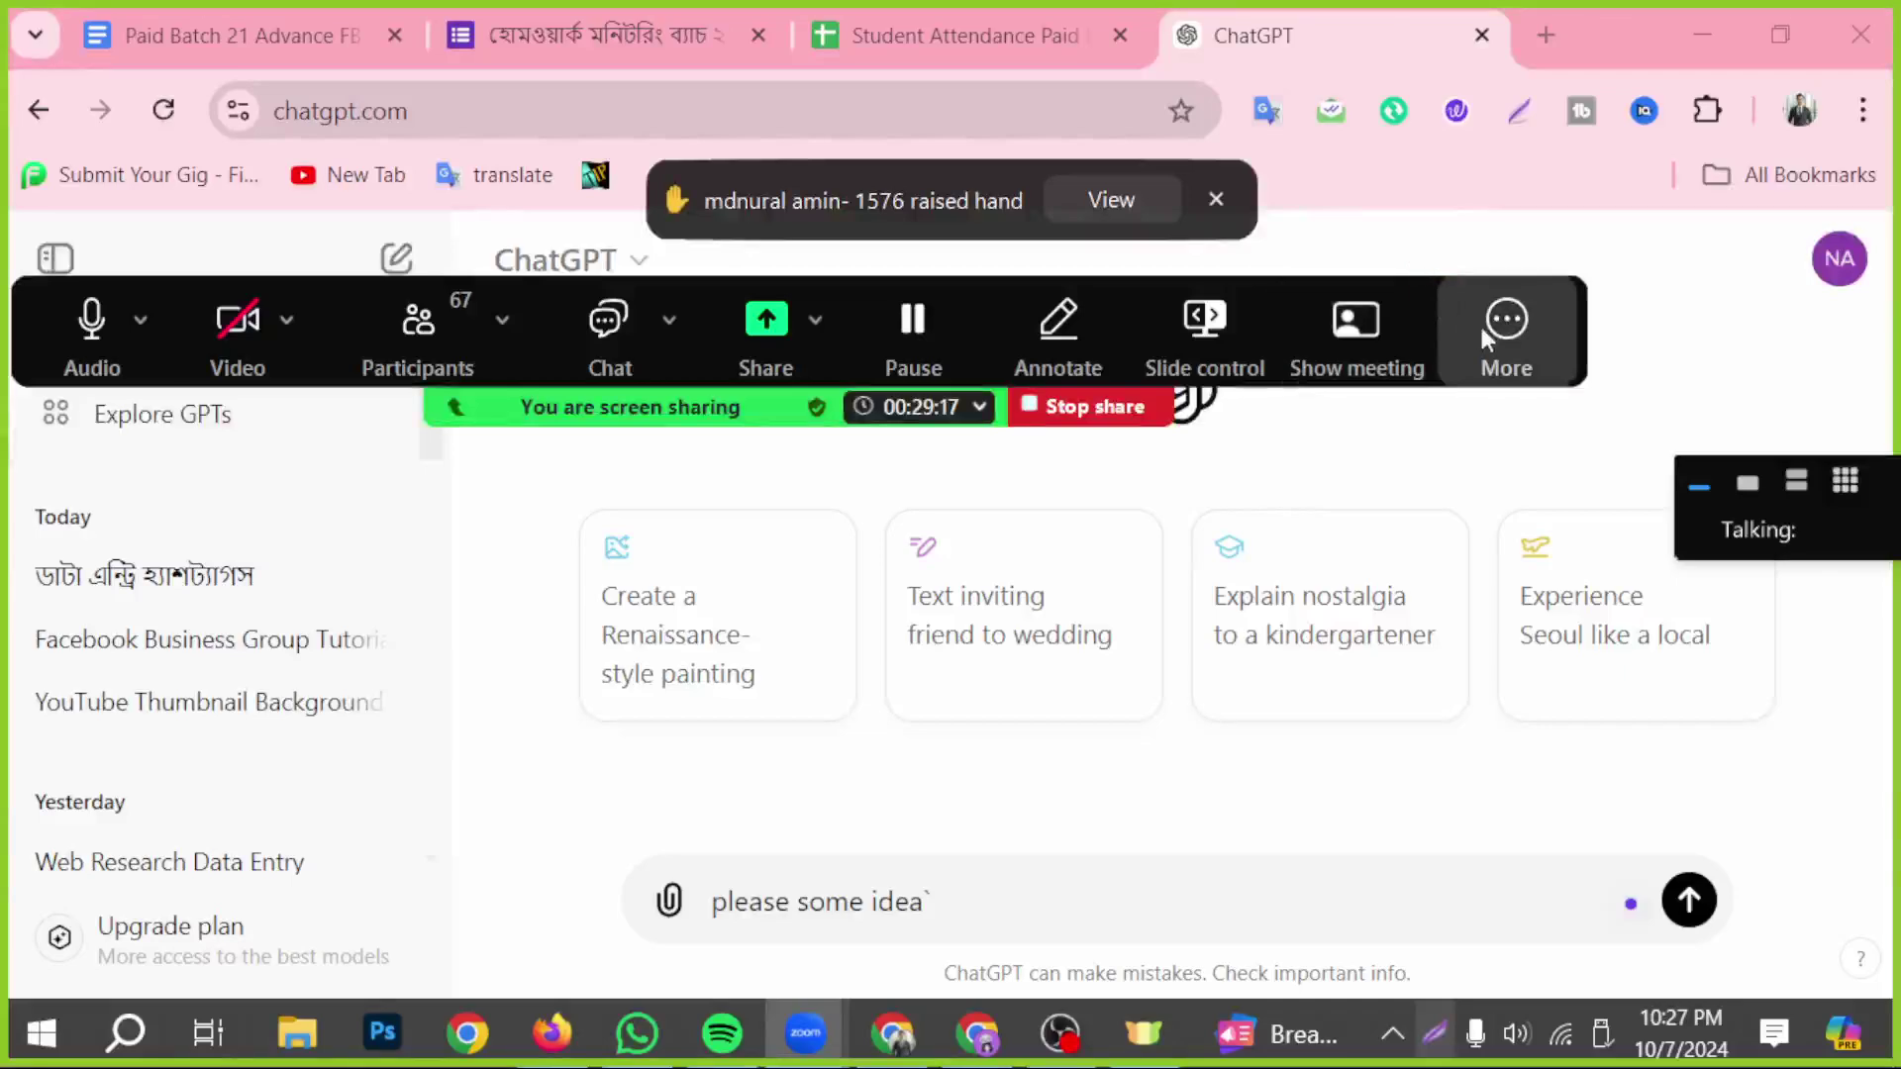
click(469, 326)
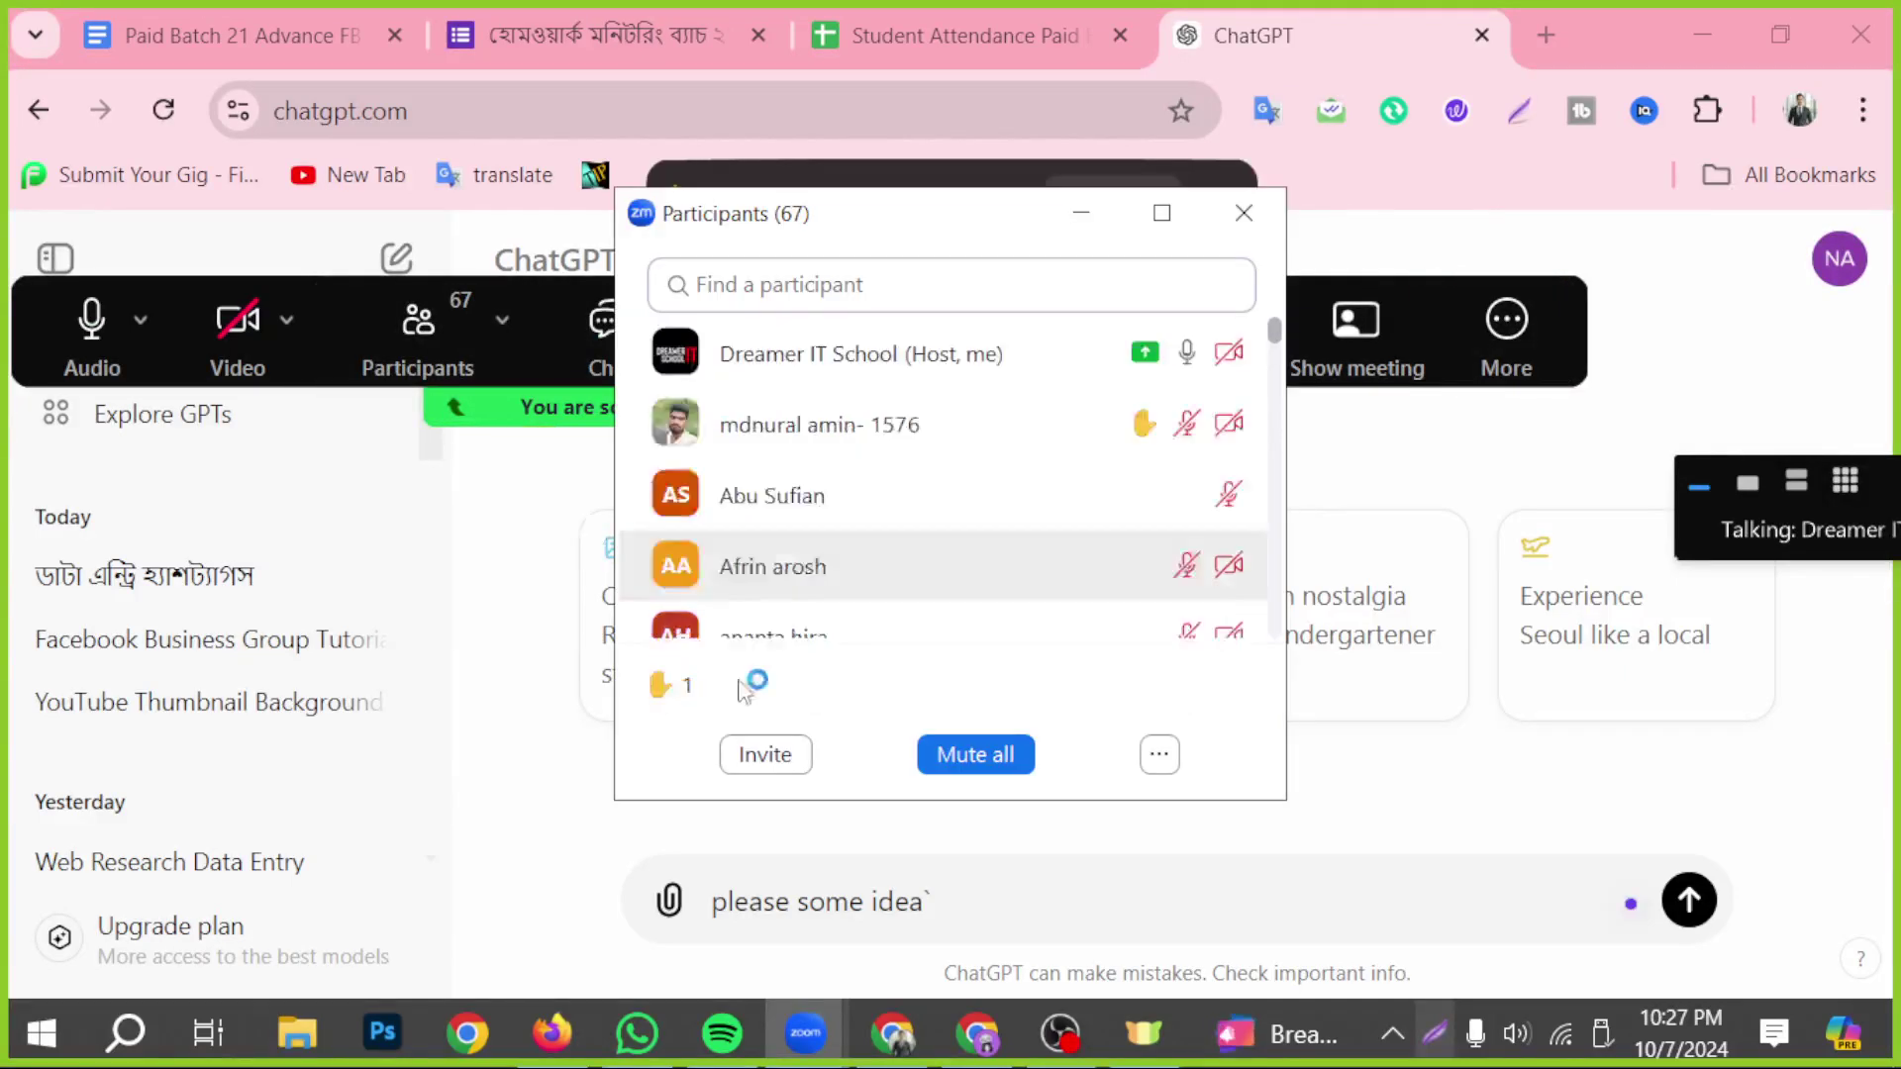
click(975, 754)
click(661, 513)
click(1133, 608)
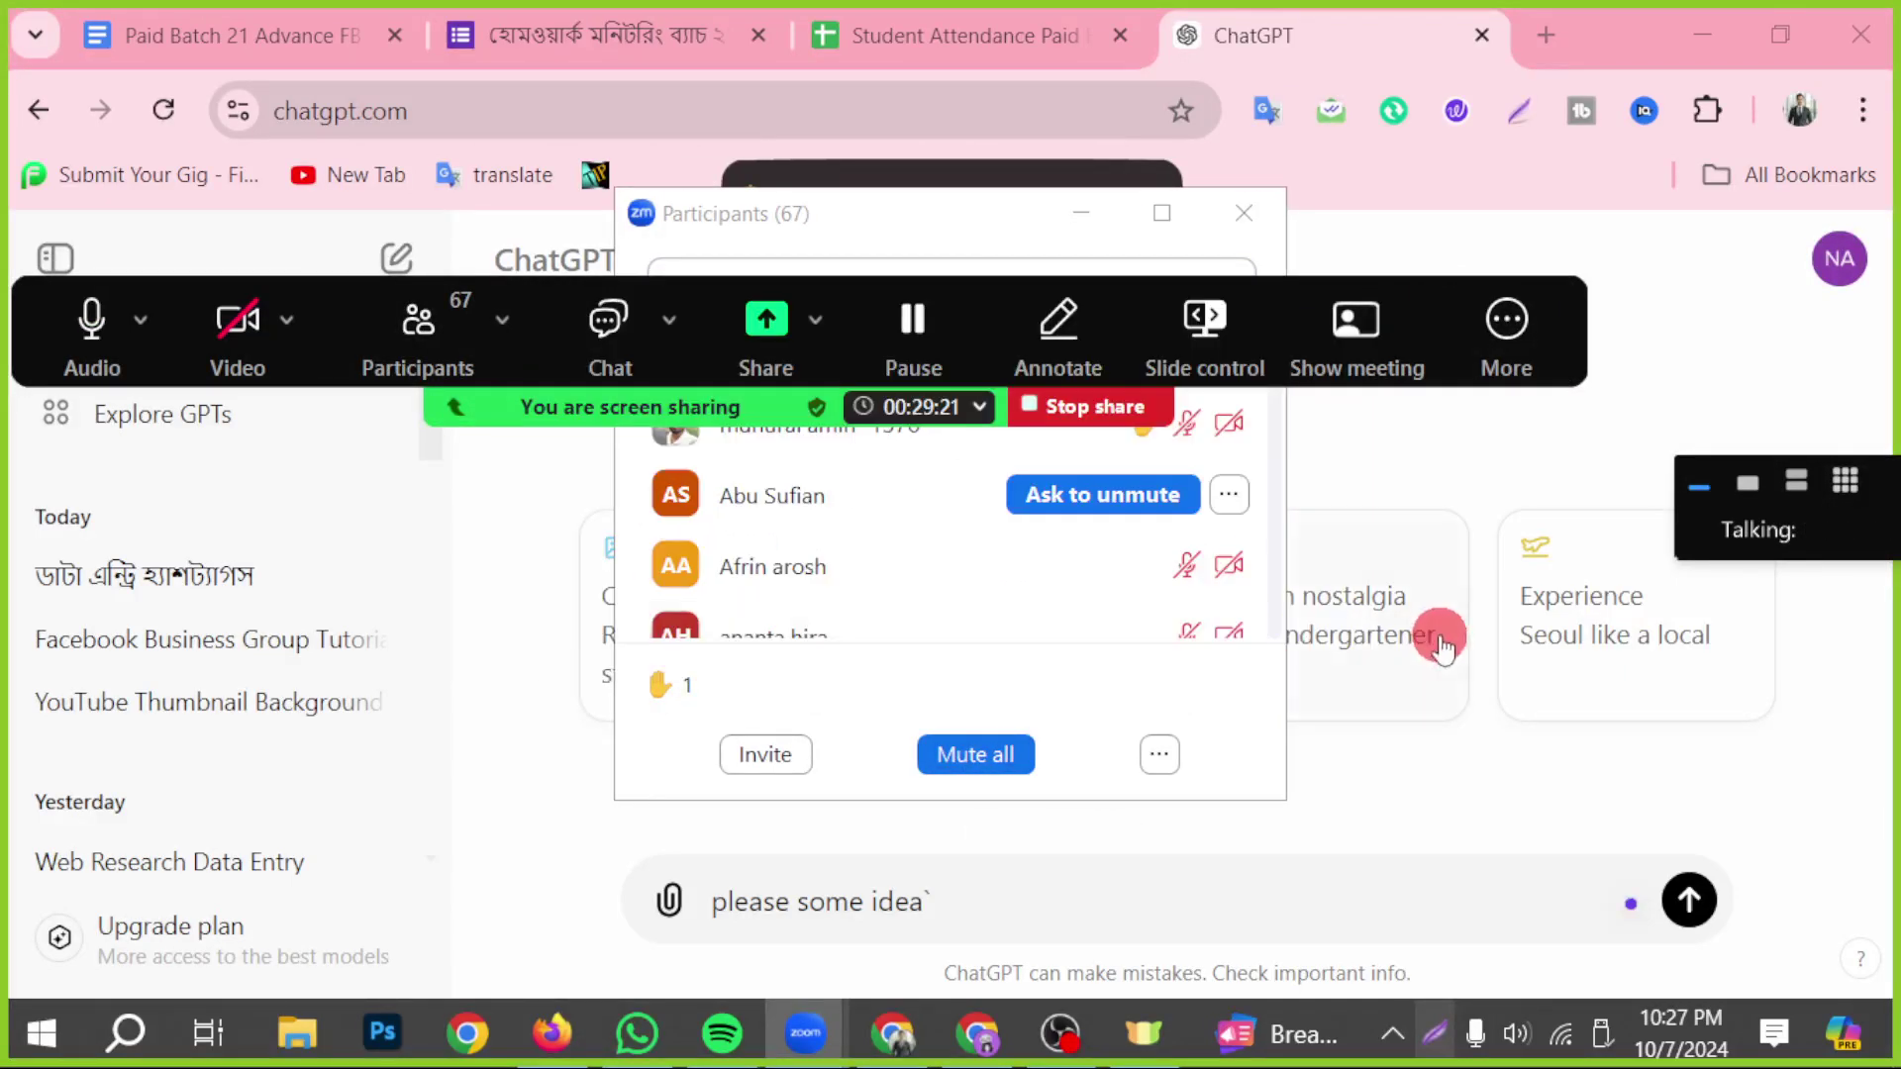
- Stop the Zoom screen share and go to the next page of the participant gallery
click(765, 327)
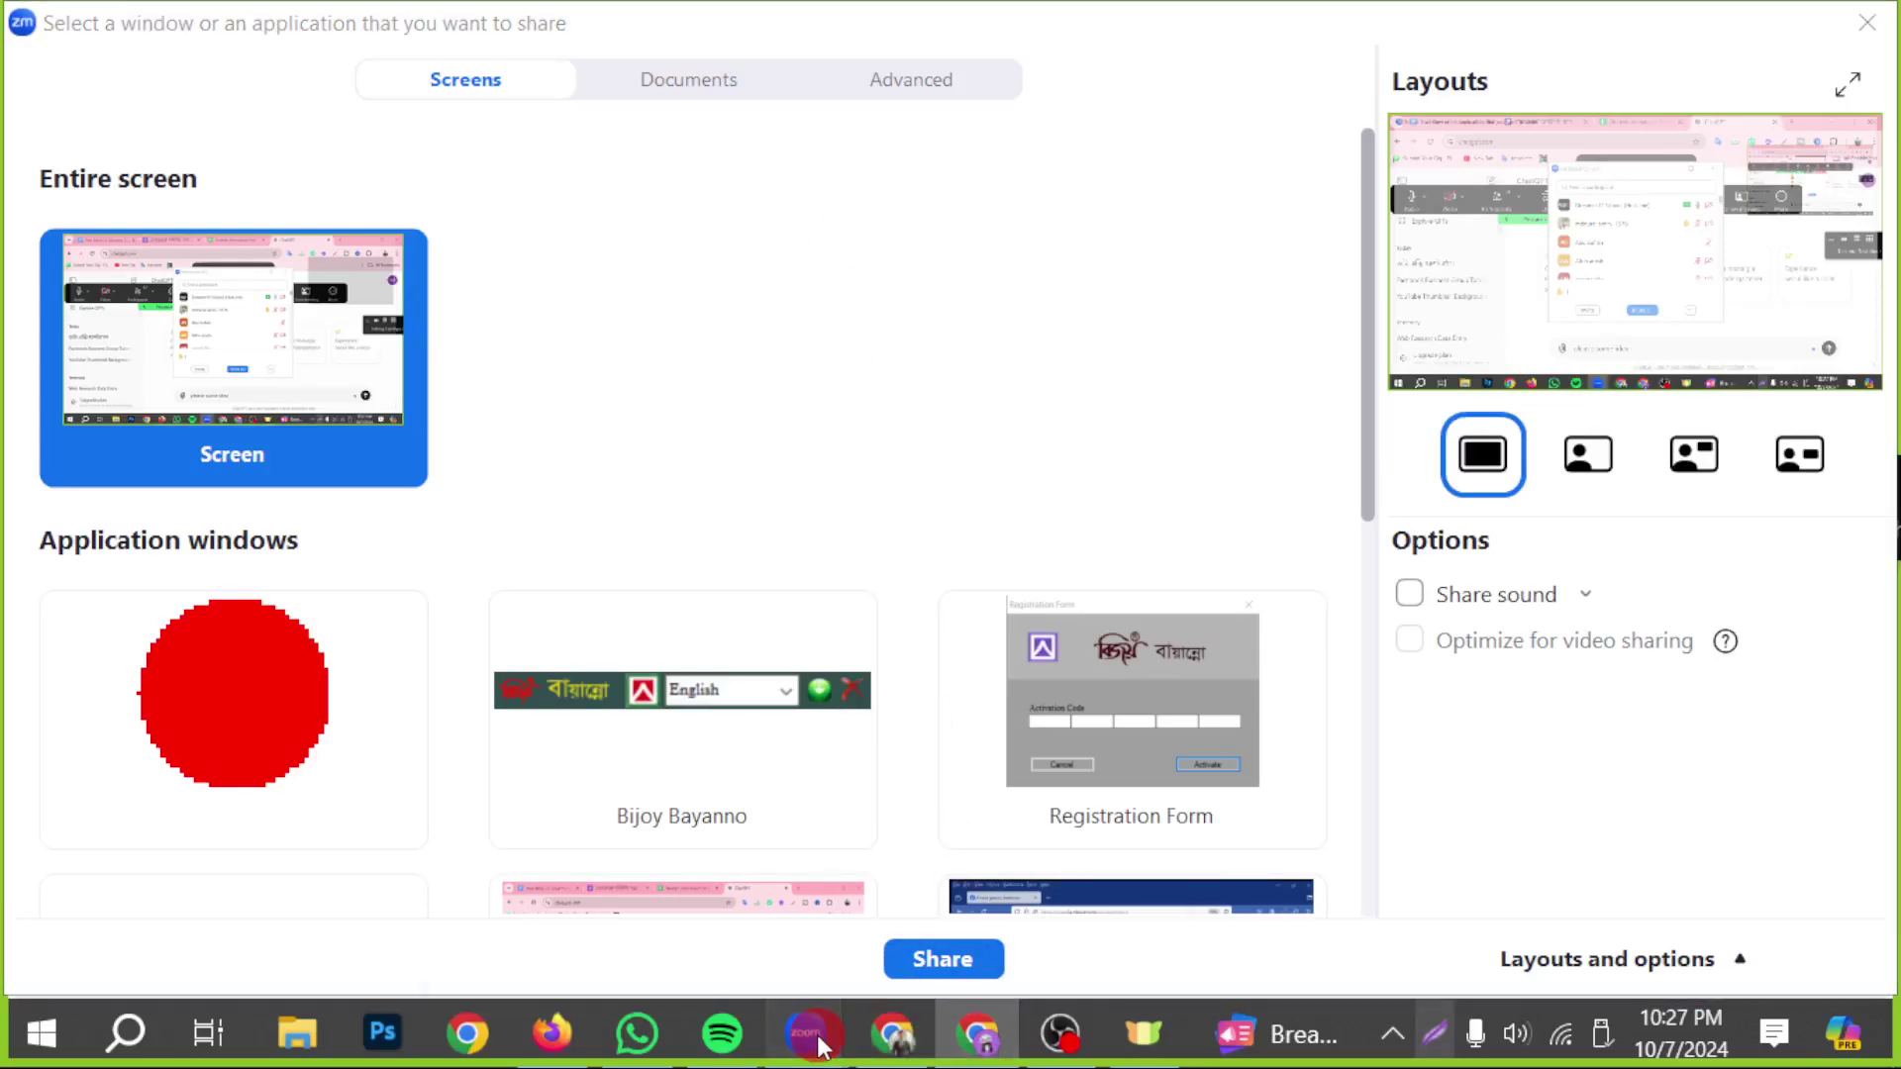
mouse_move(807, 1032)
click(1026, 894)
click(1082, 420)
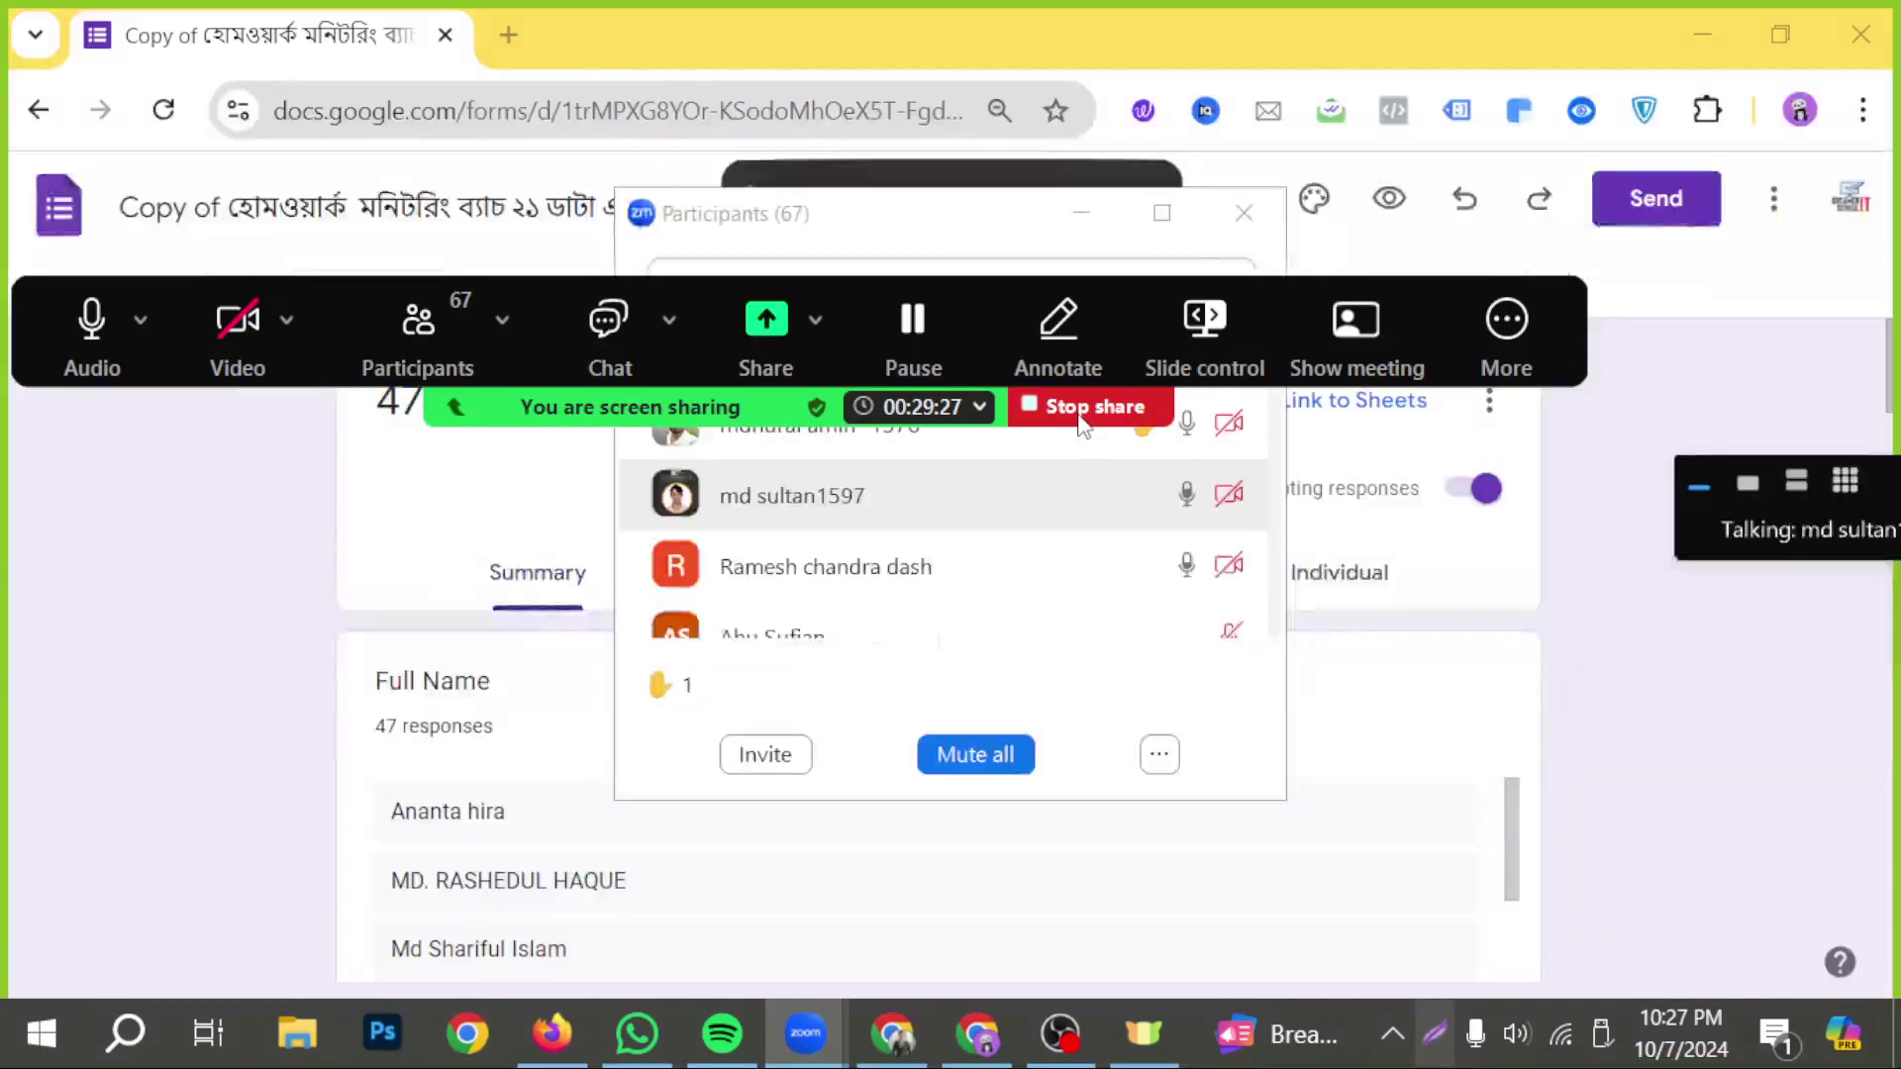
click(1841, 515)
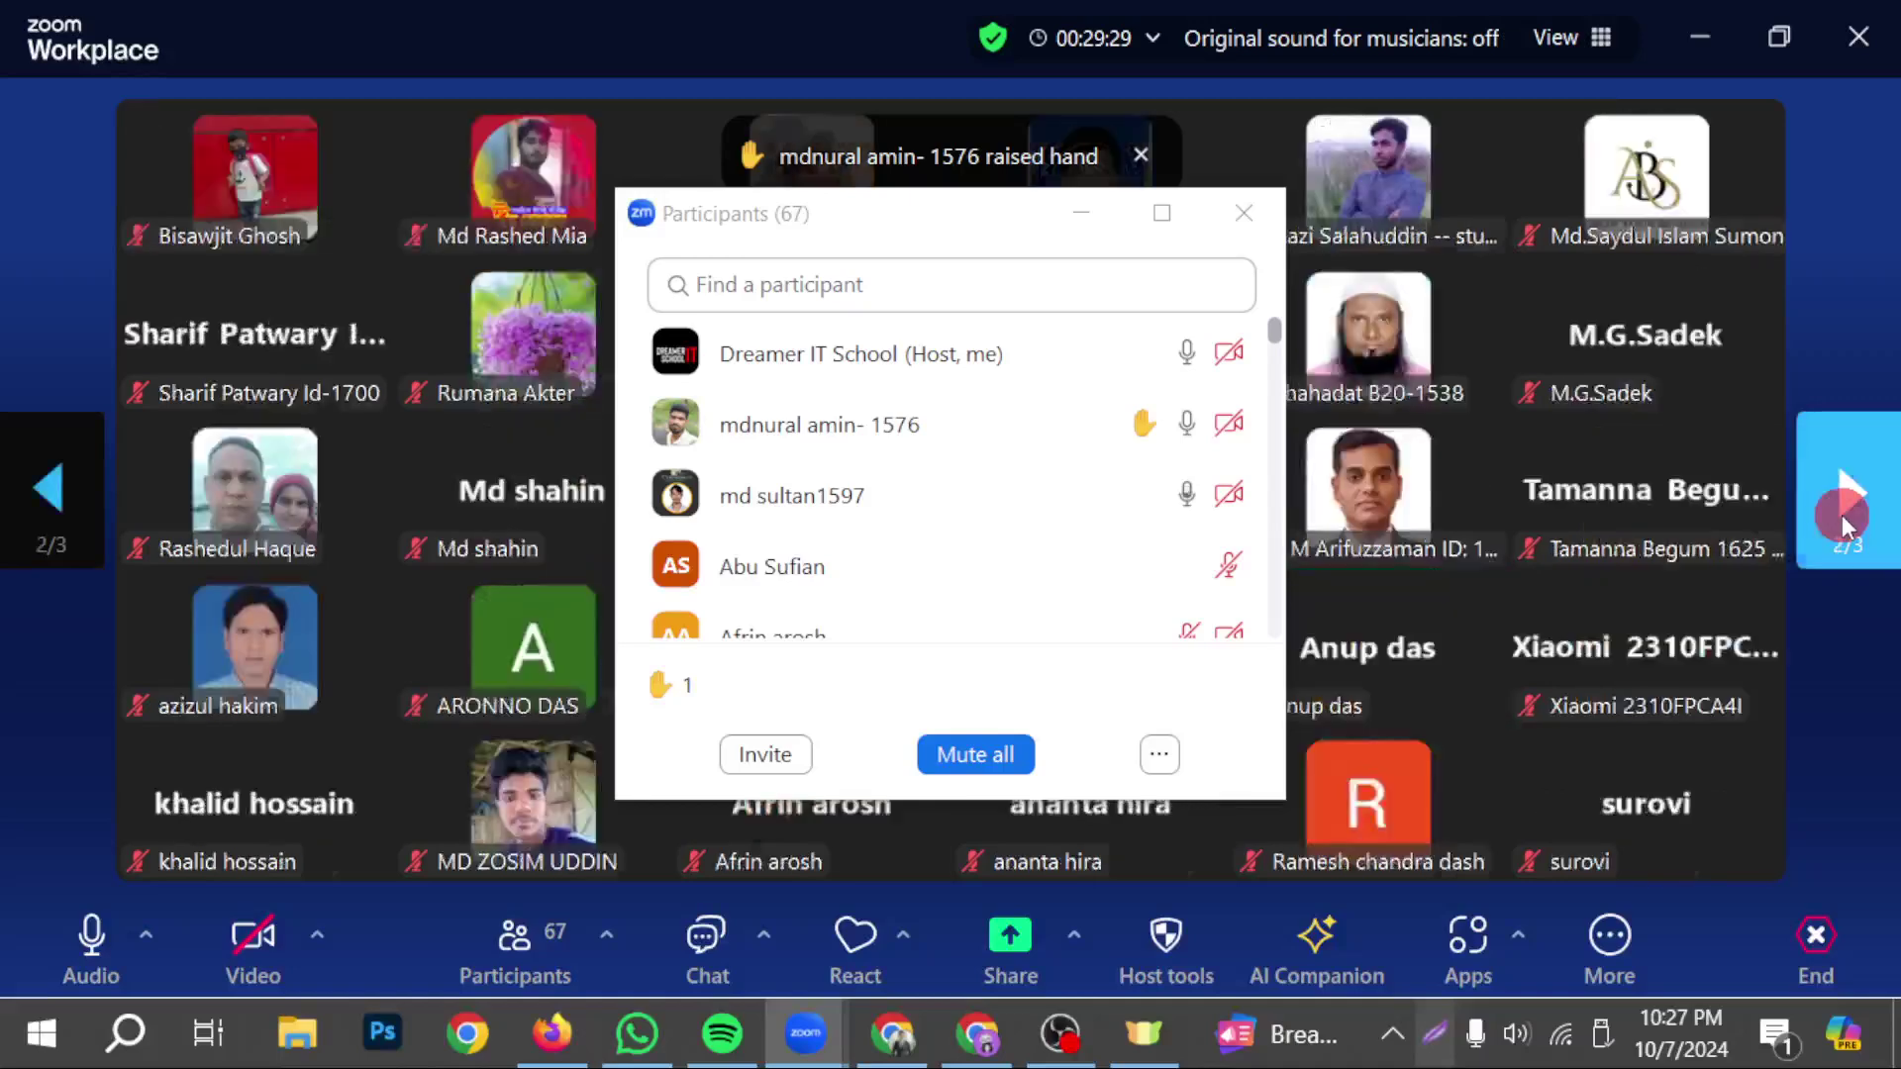
- Go to the last page of the participant gallery and mute all current and new participants without allowing them to unmute themselves
click(1842, 515)
click(1243, 214)
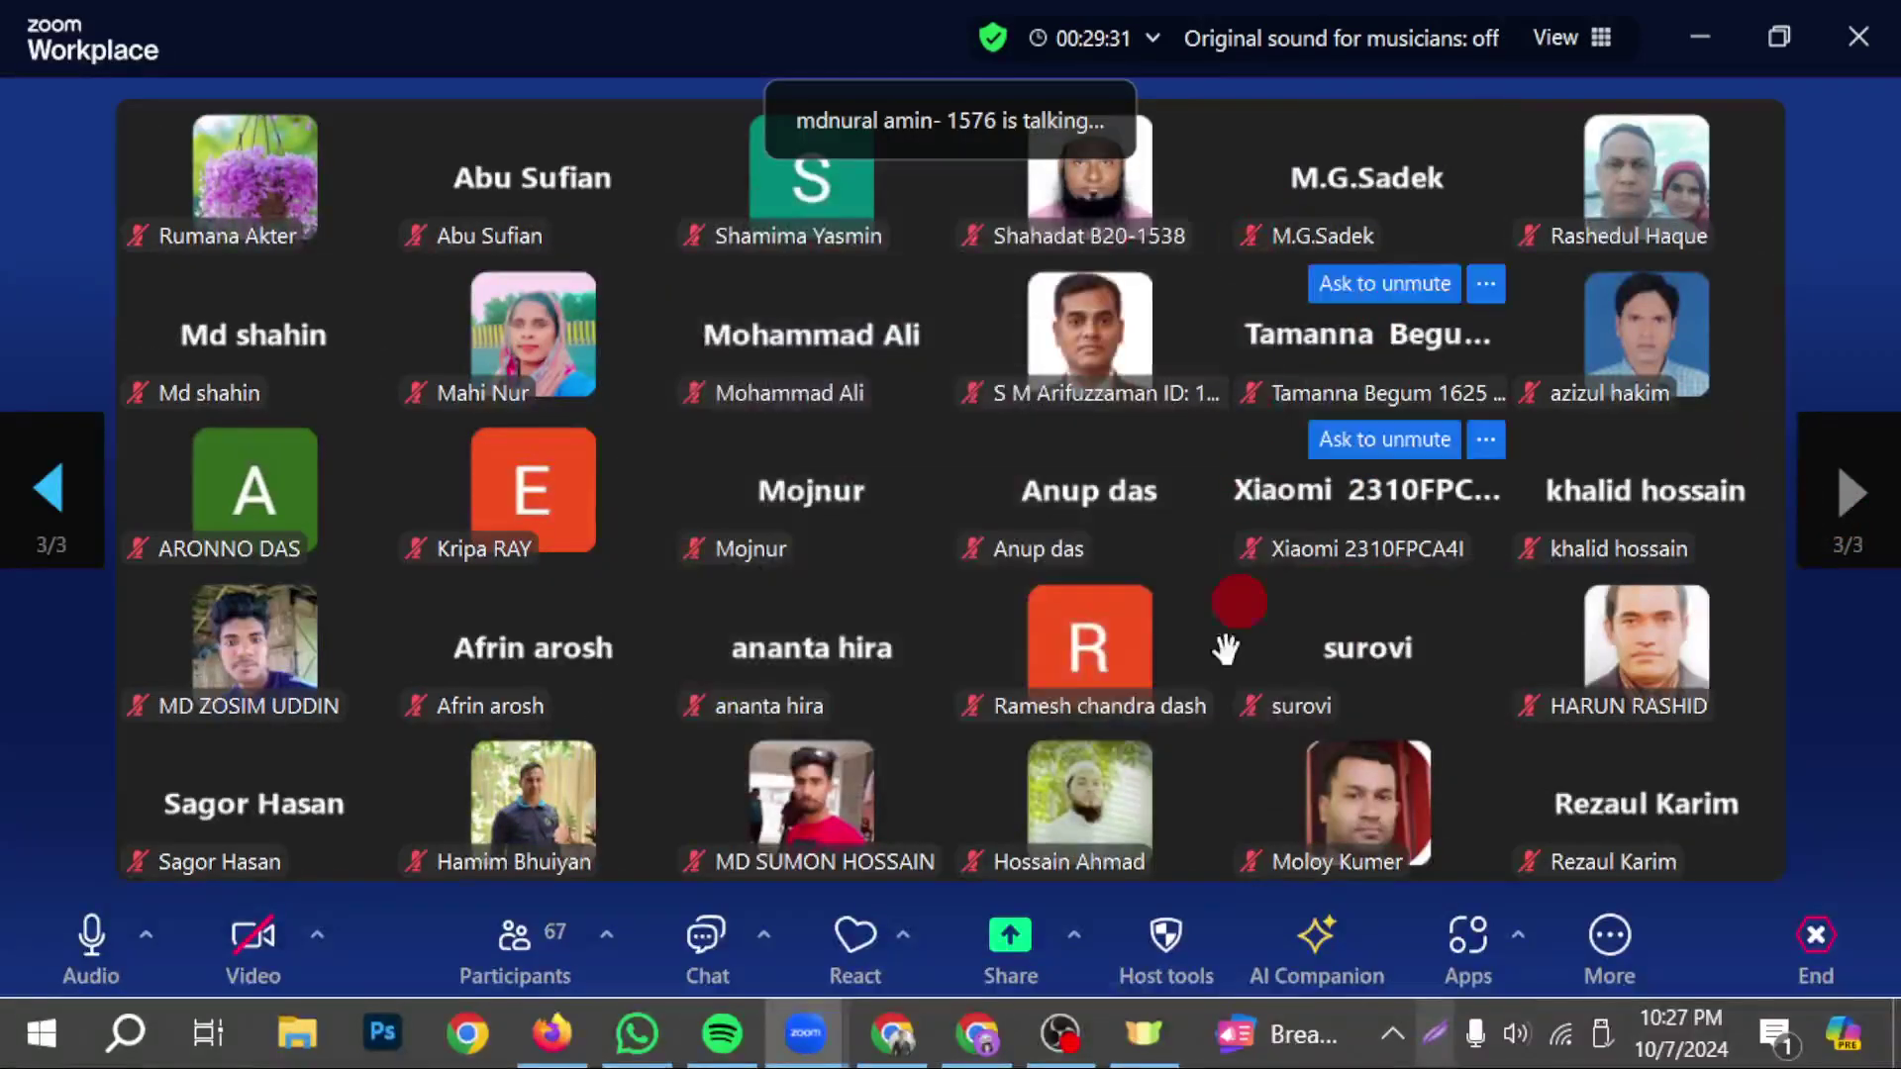
click(505, 955)
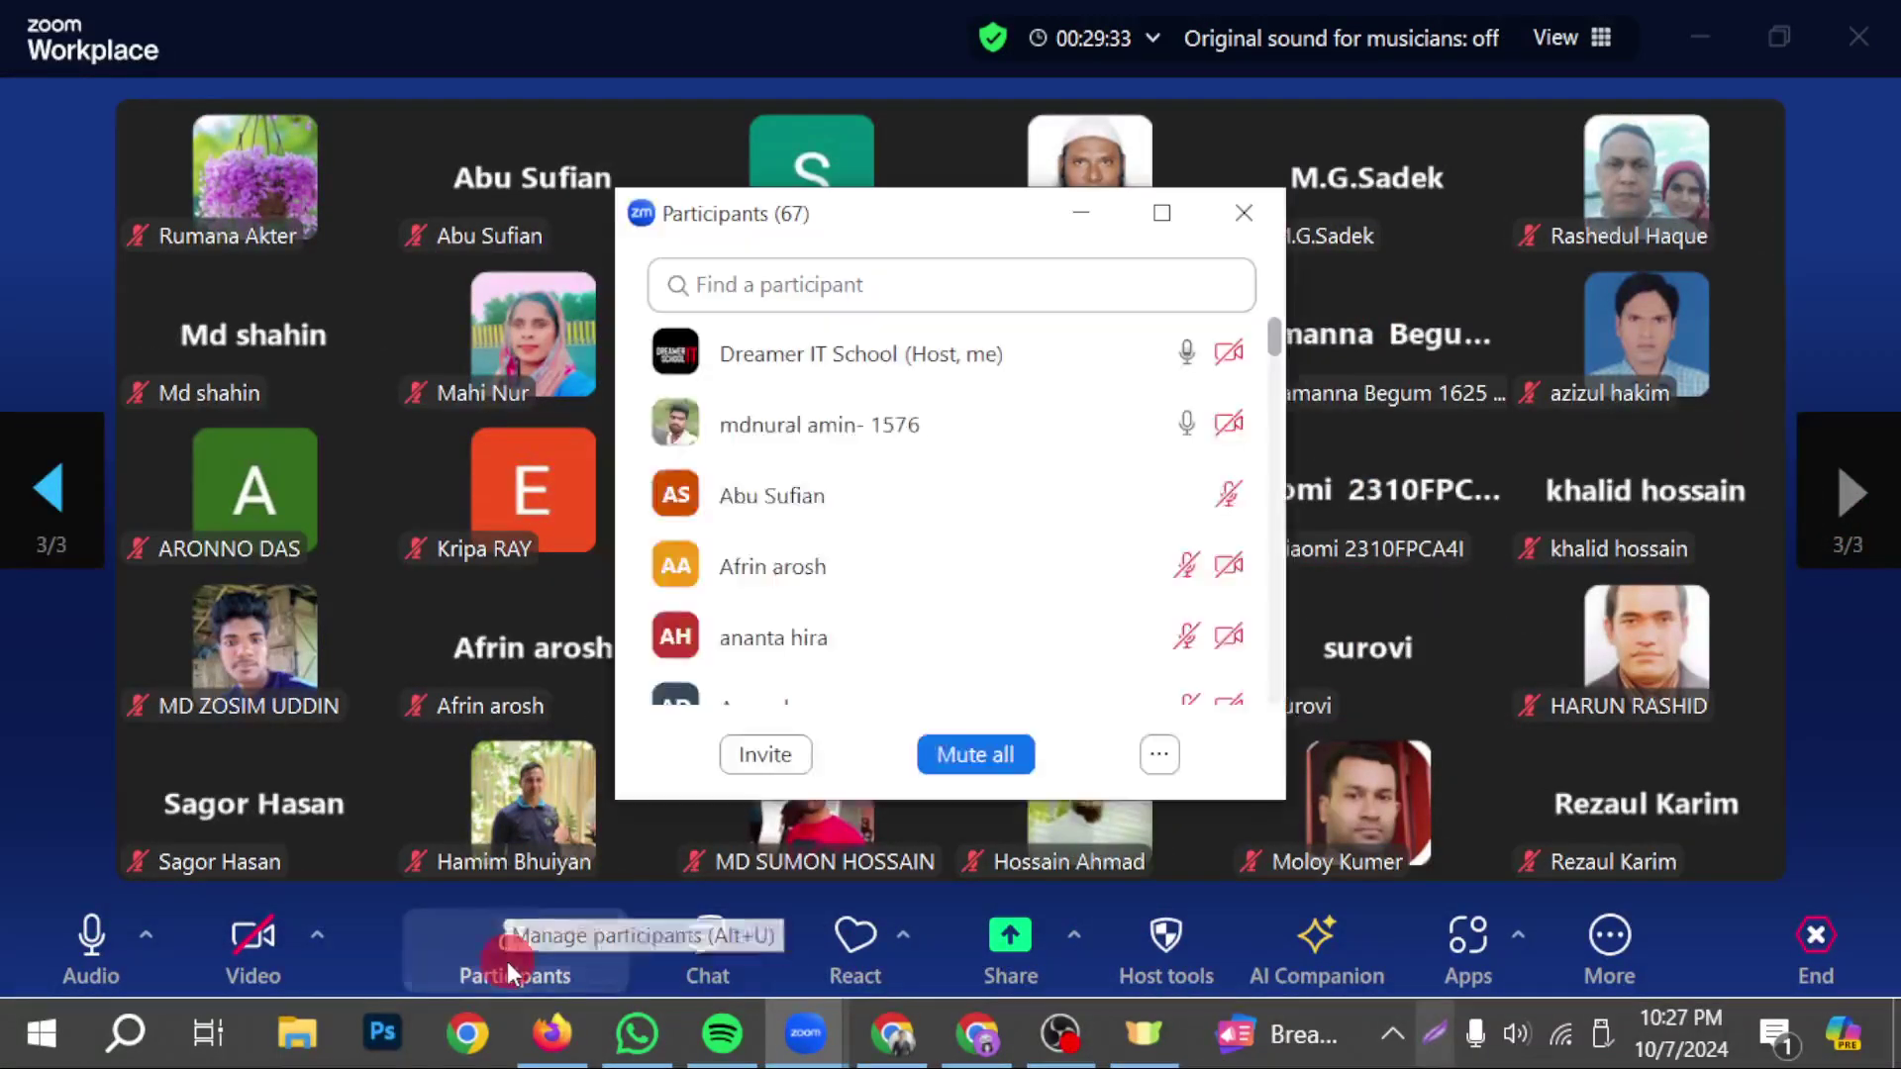
click(1008, 780)
click(622, 506)
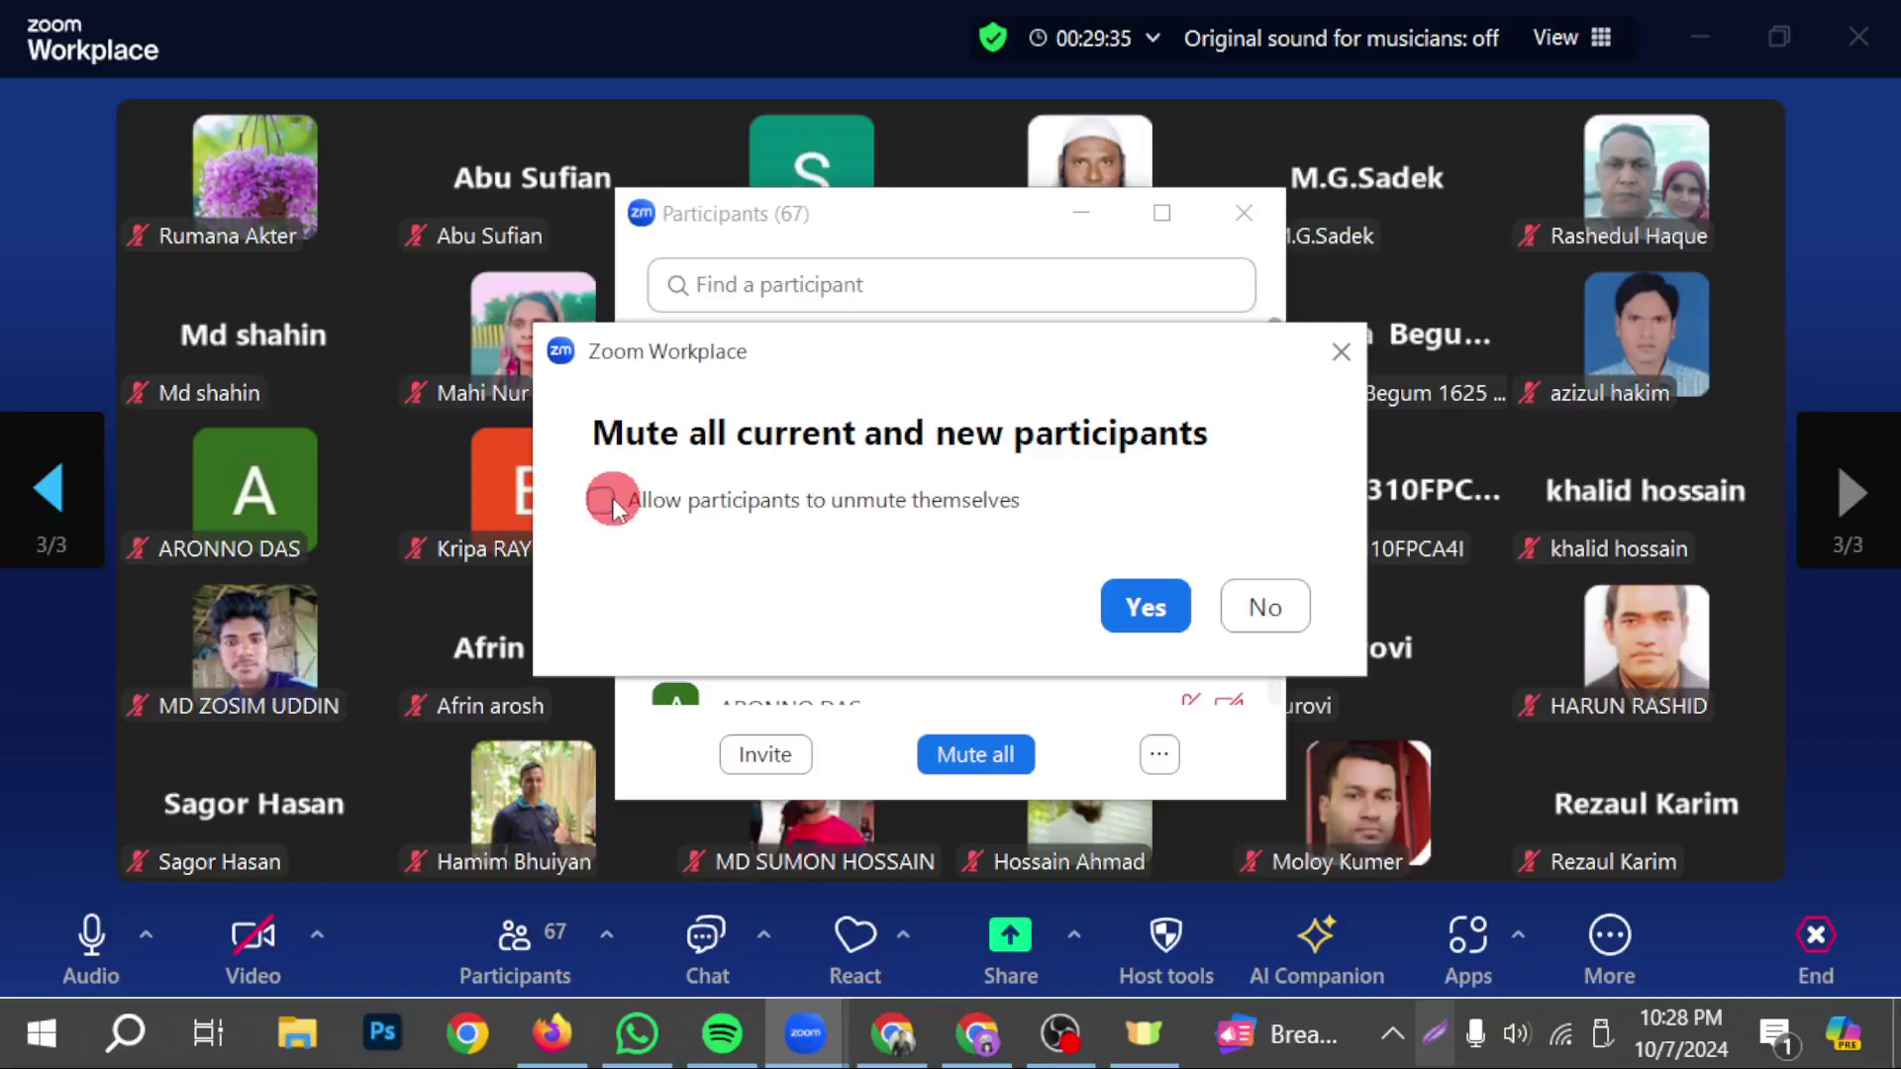
click(1160, 564)
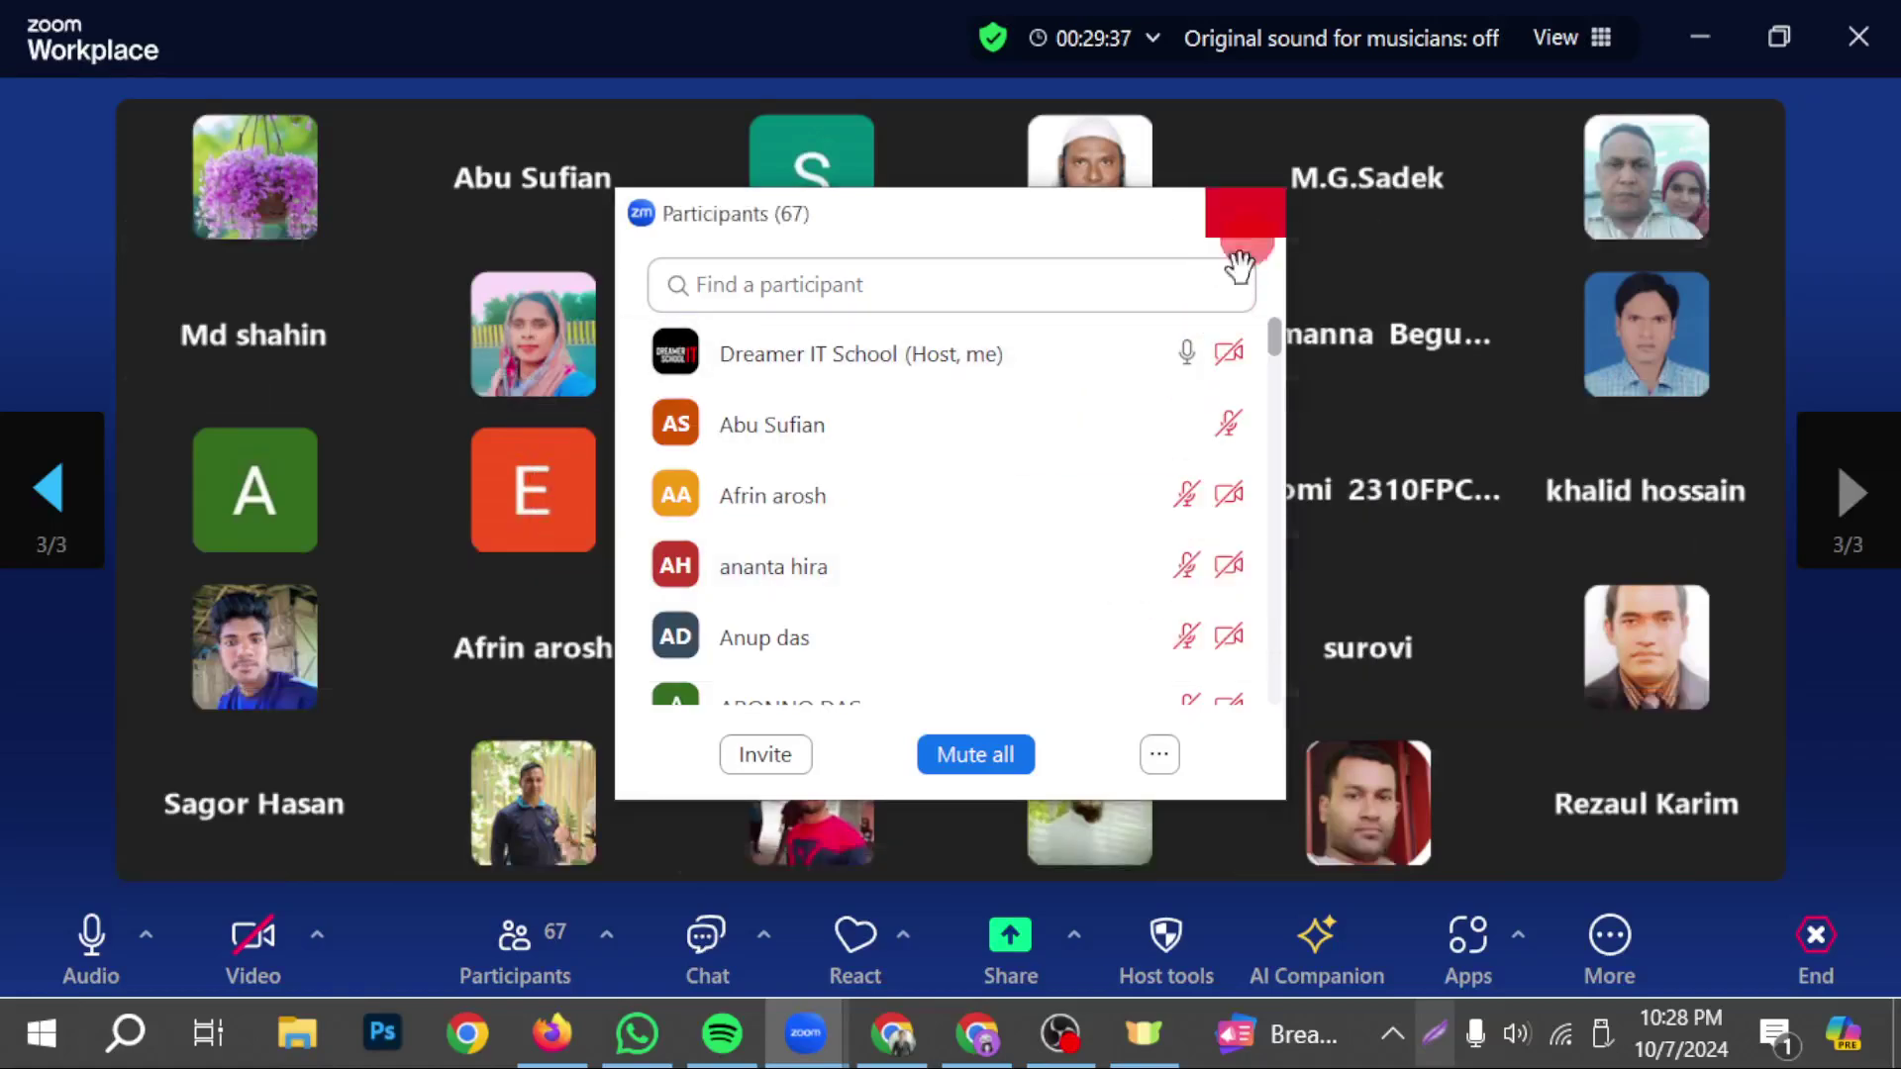
click(1237, 256)
- Share the screen in the Zoom meeting again and switch to the Chrome window with the ChatGPT page
click(1010, 936)
click(946, 958)
click(980, 1034)
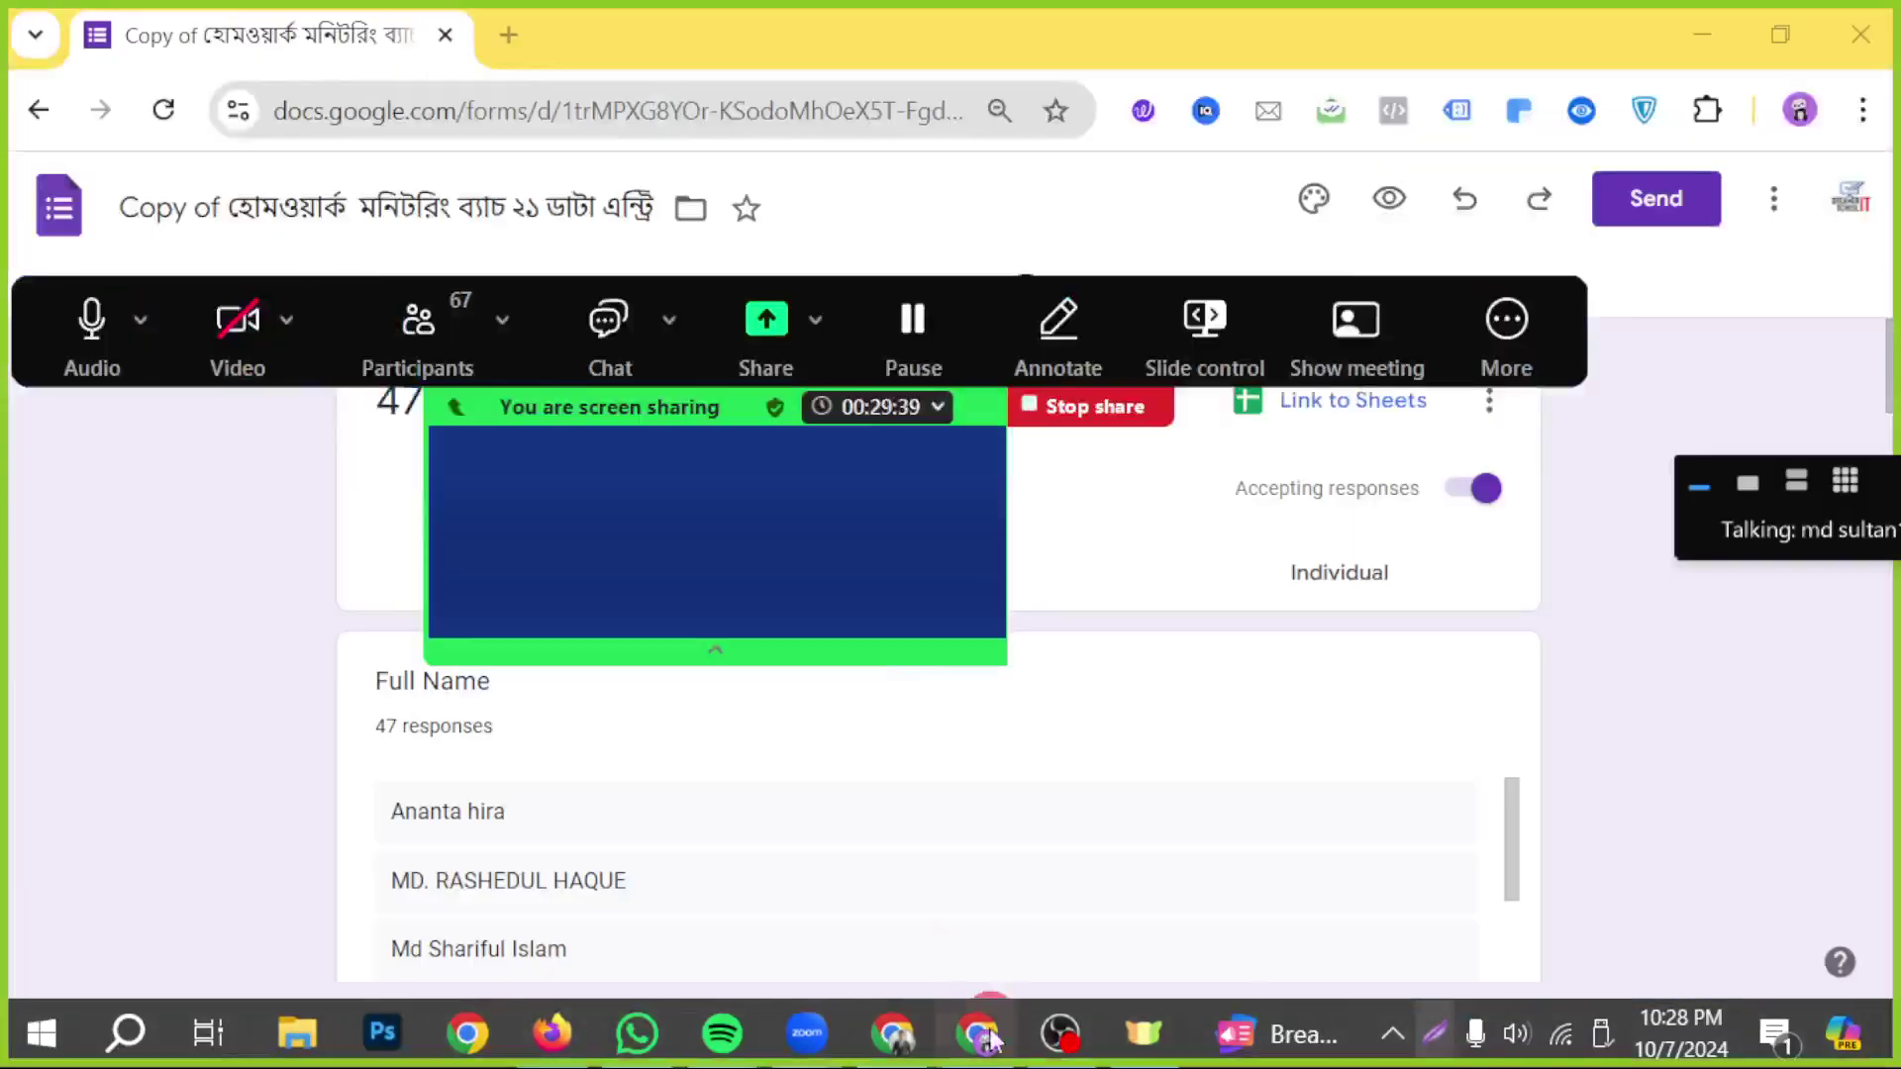
click(893, 1034)
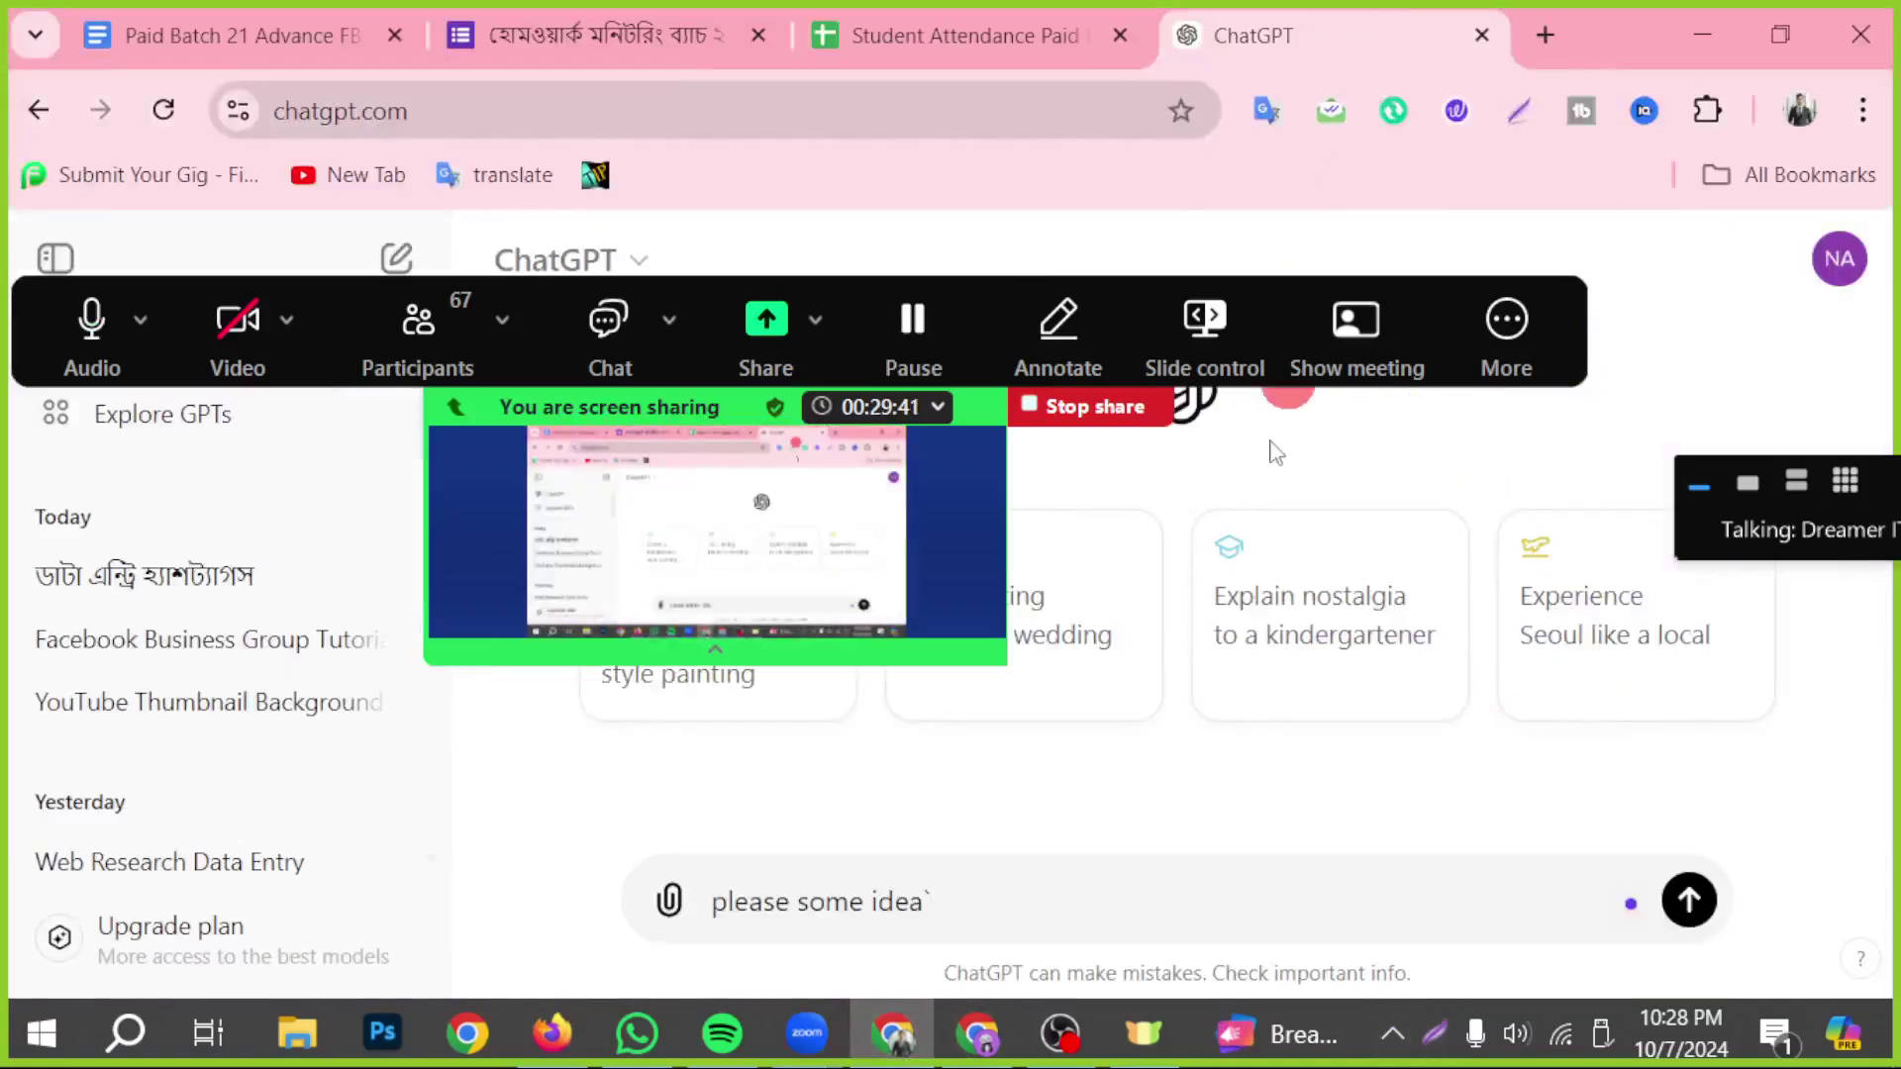
- Hide the floating Zoom meeting controls so they no longer cover the browser page
click(1483, 301)
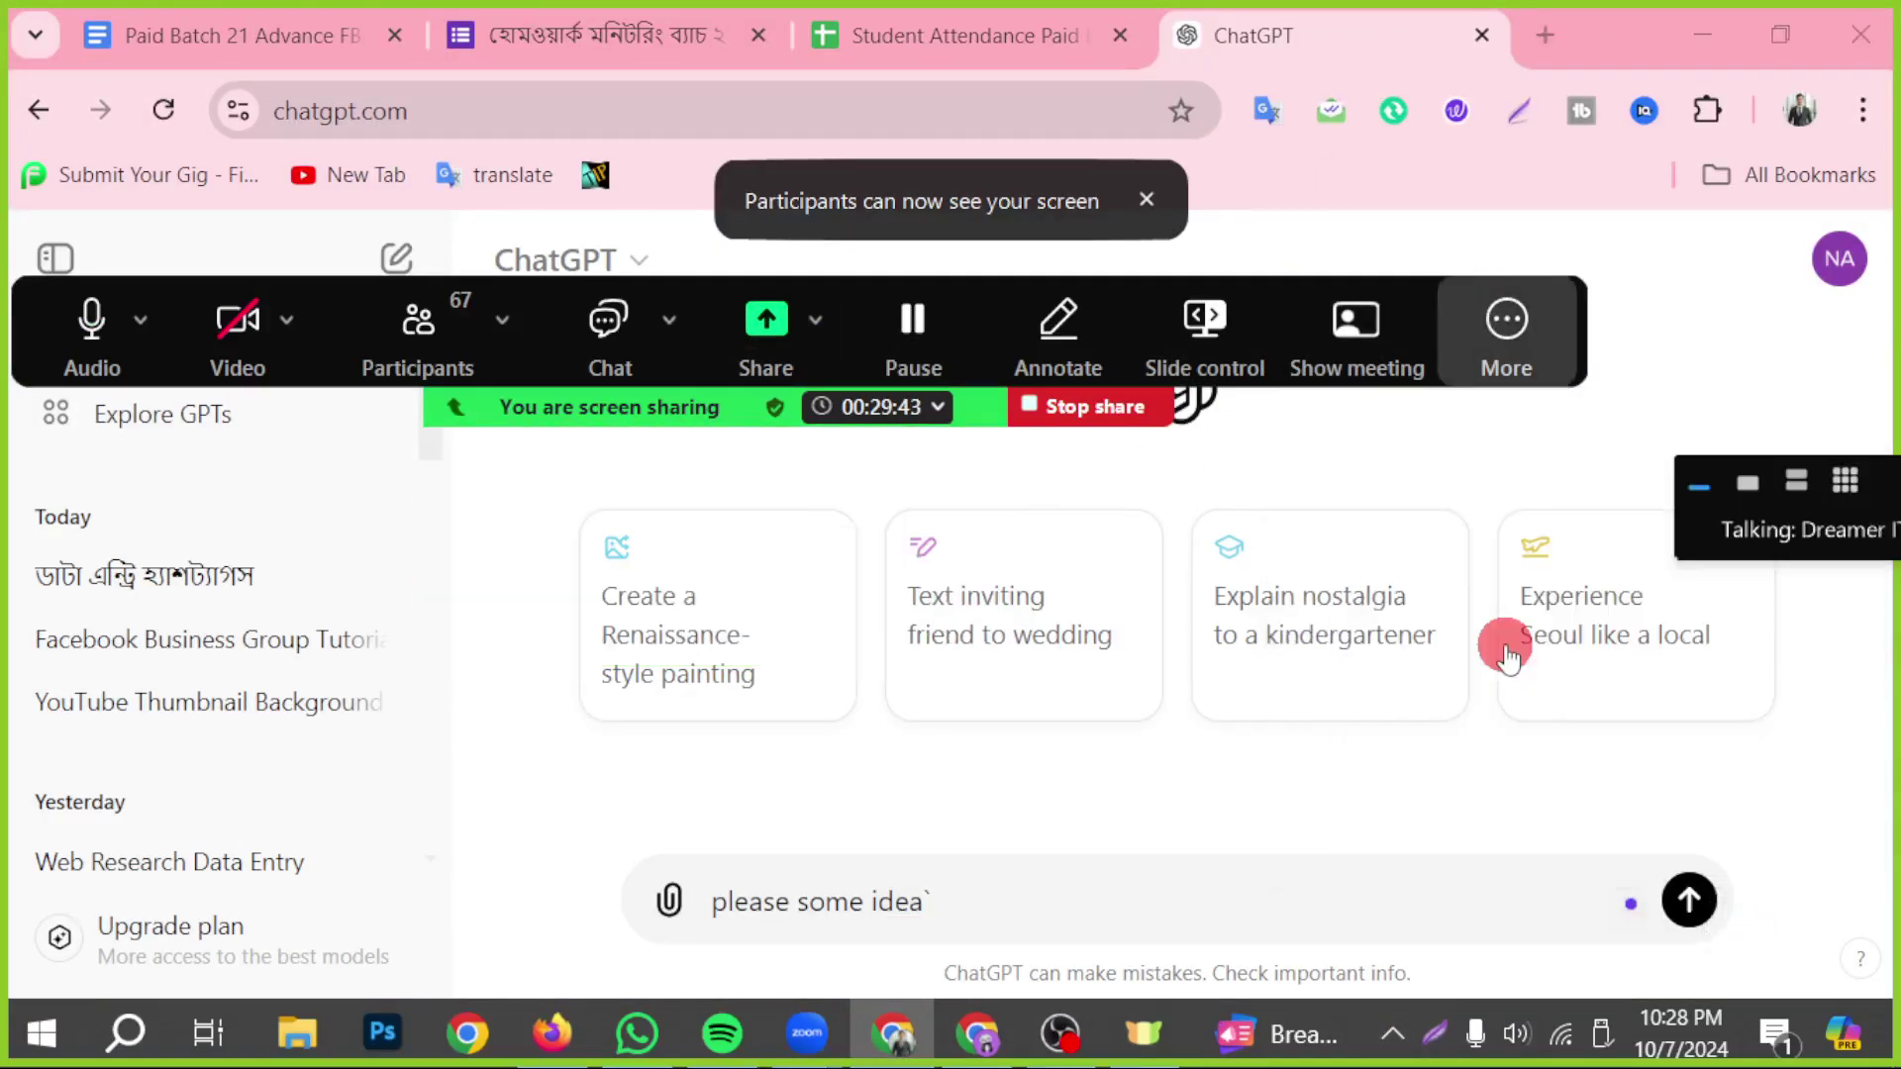
click(1544, 633)
click(1505, 319)
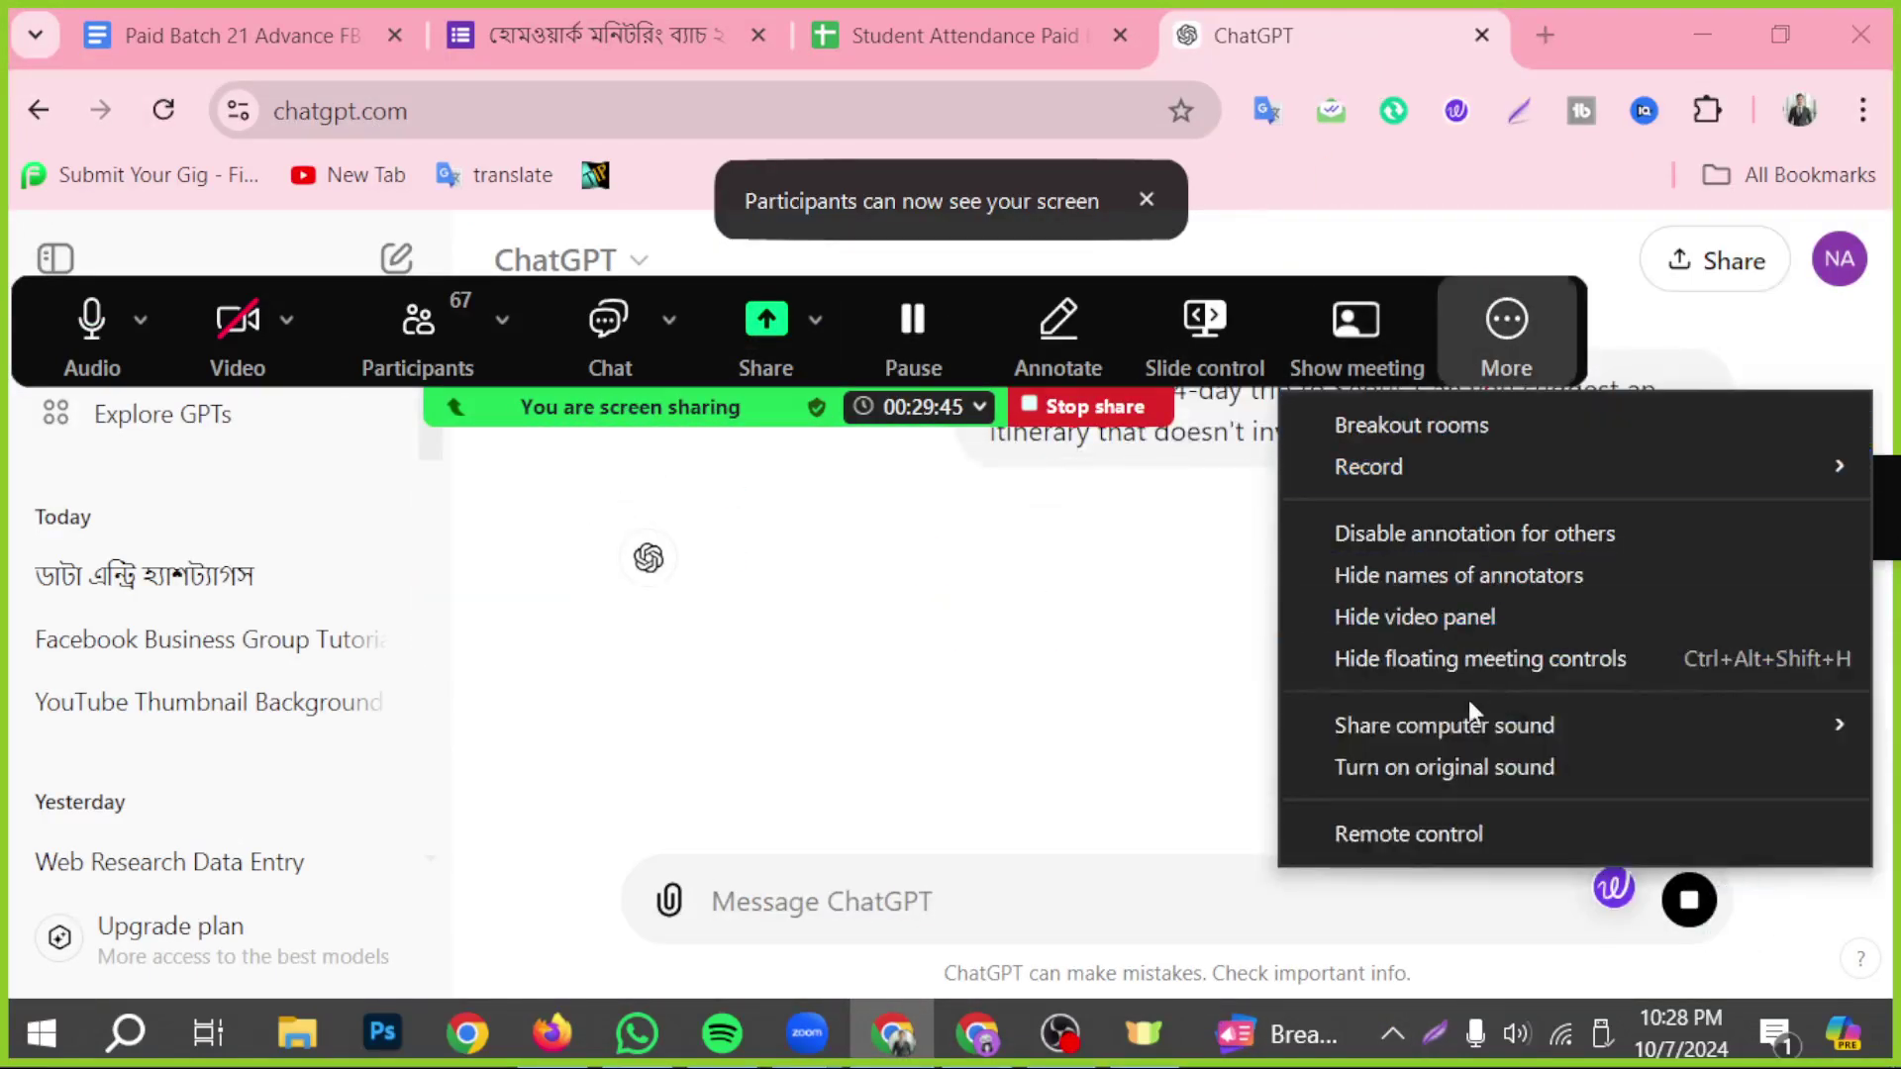
click(1458, 662)
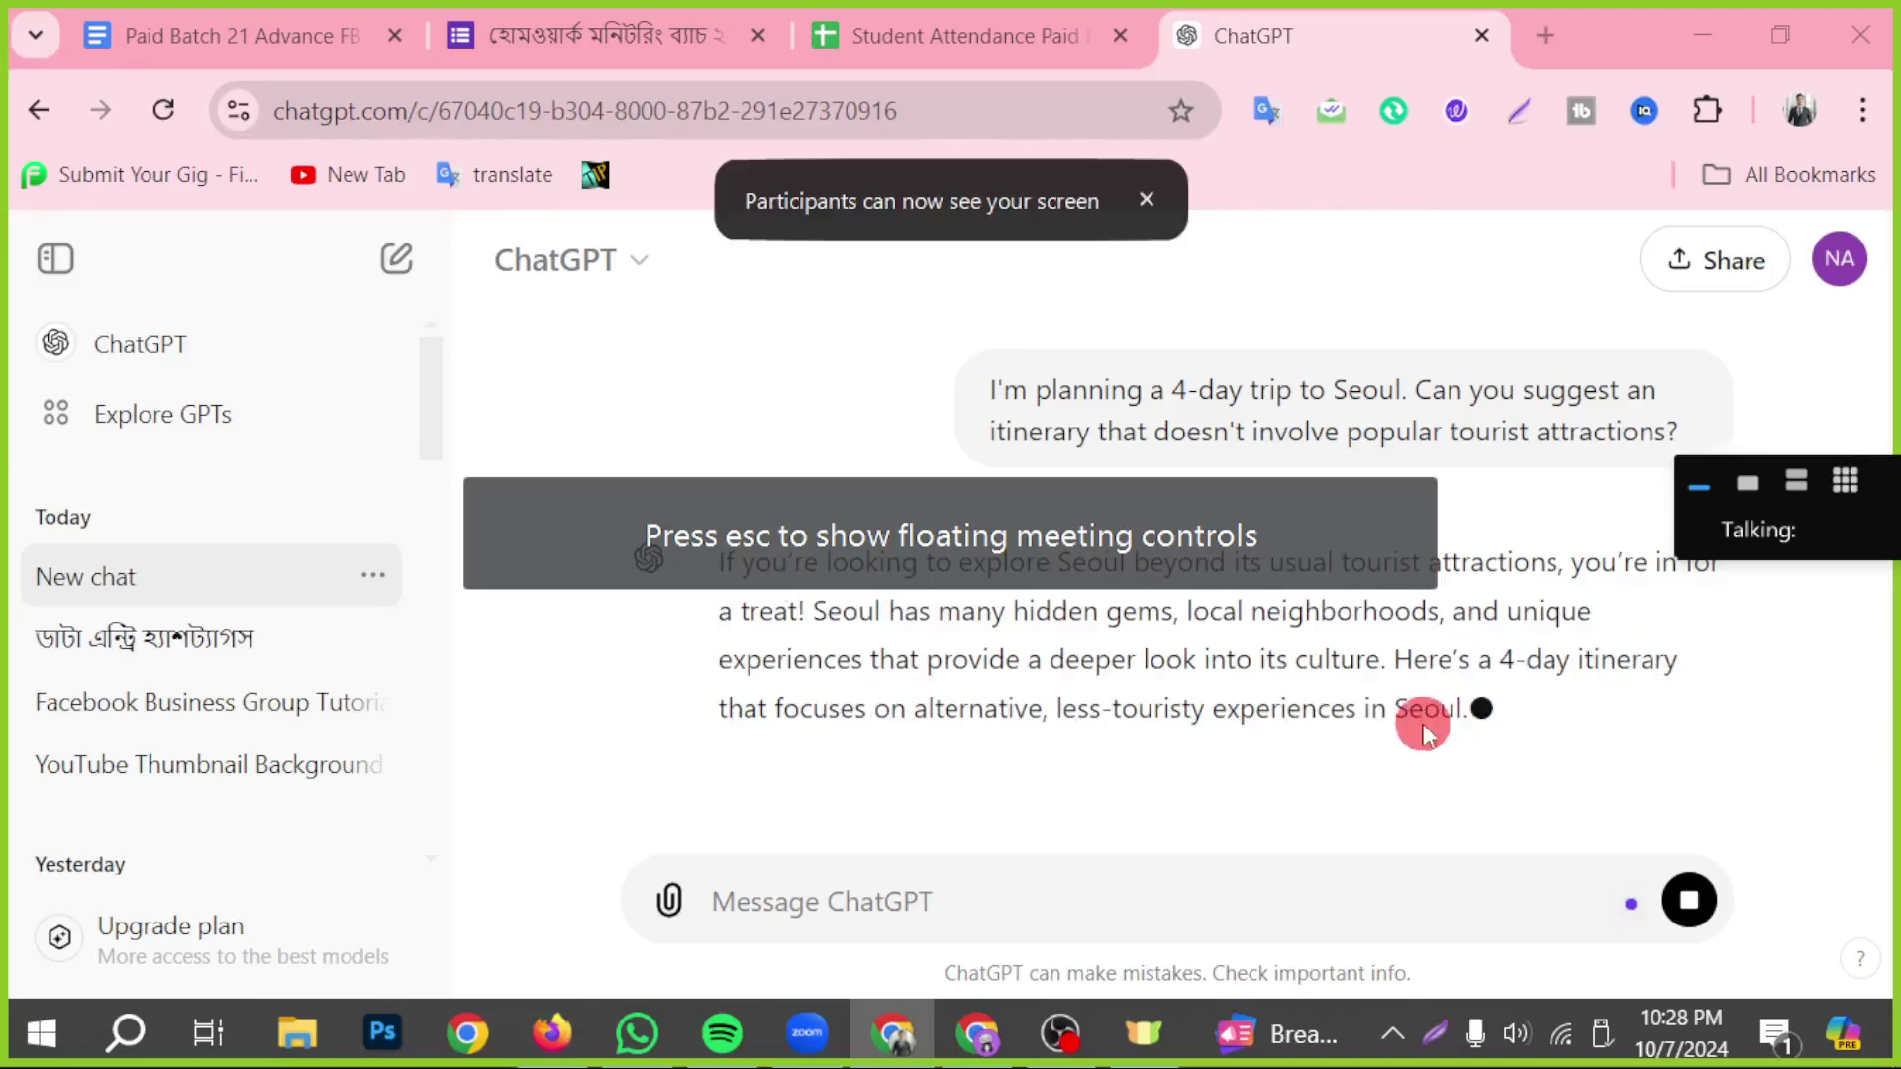
scroll(958, 712, down, 1)
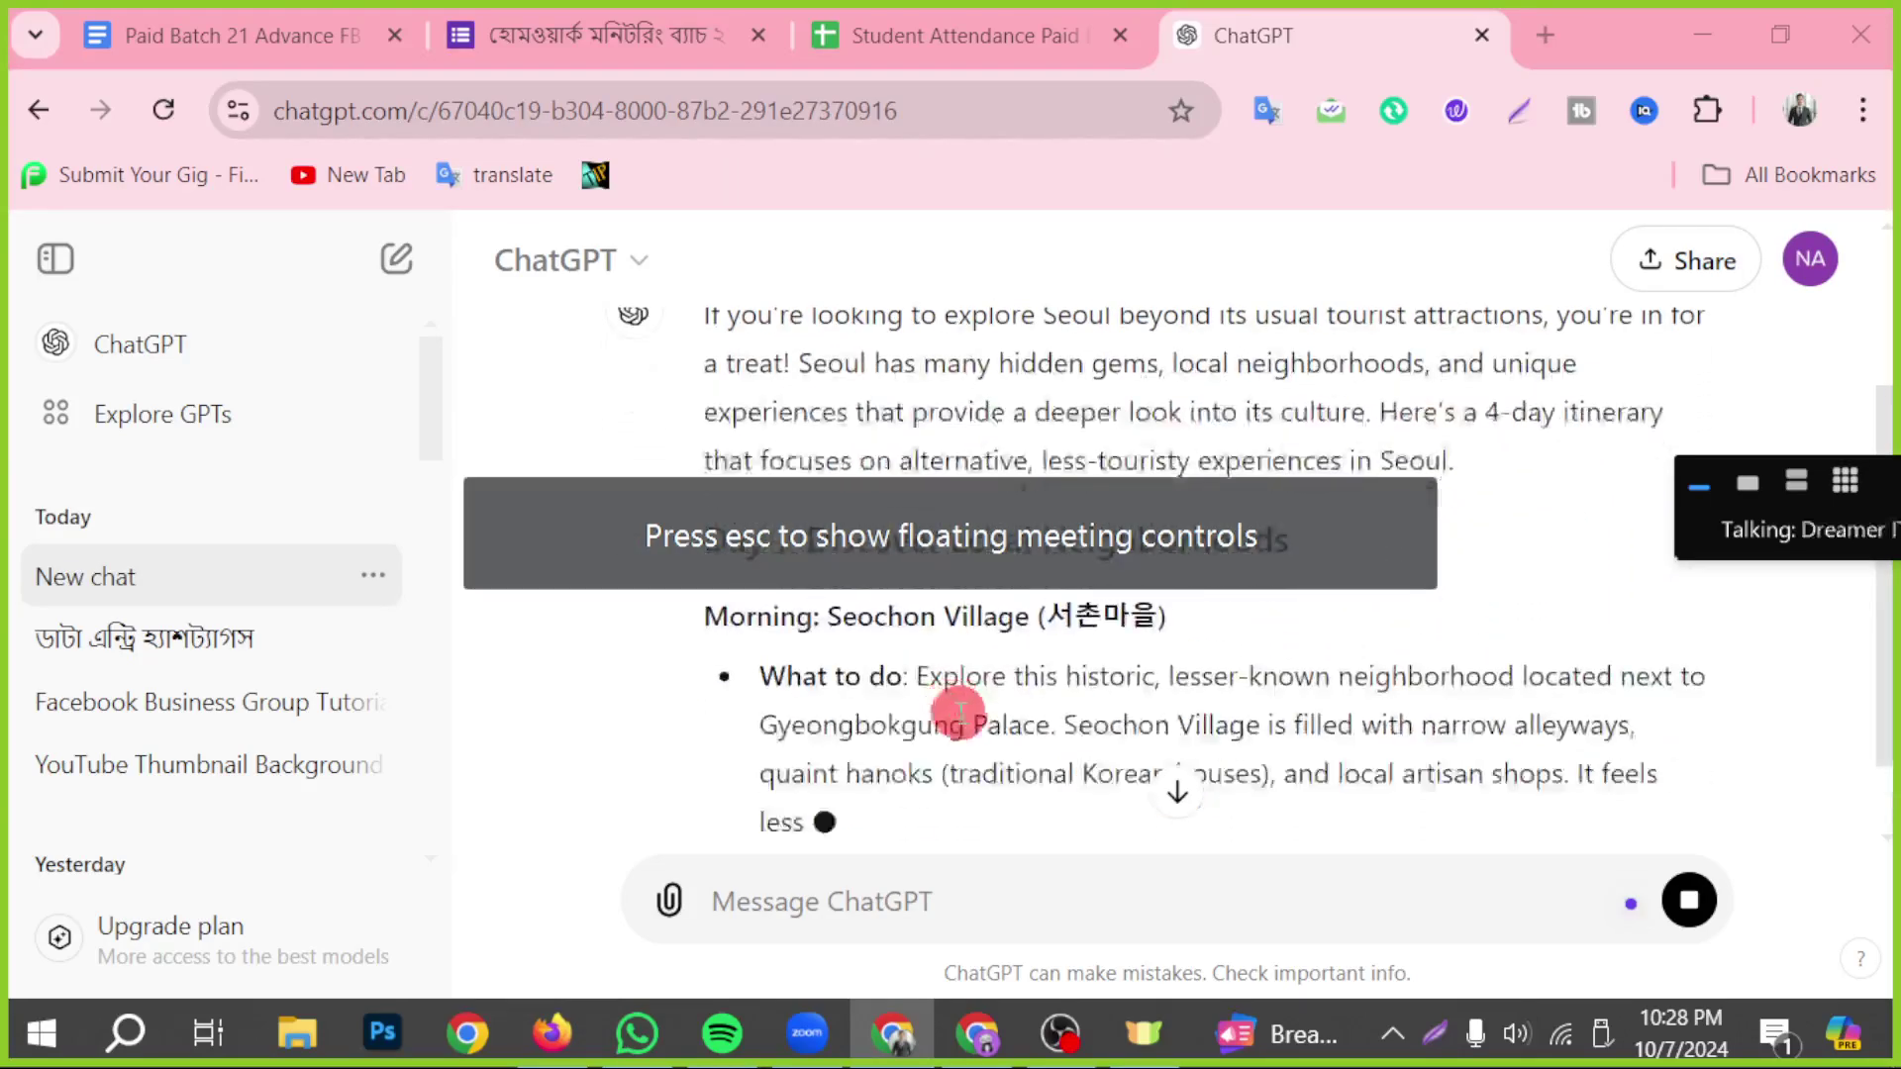
scroll(962, 713, down, 2)
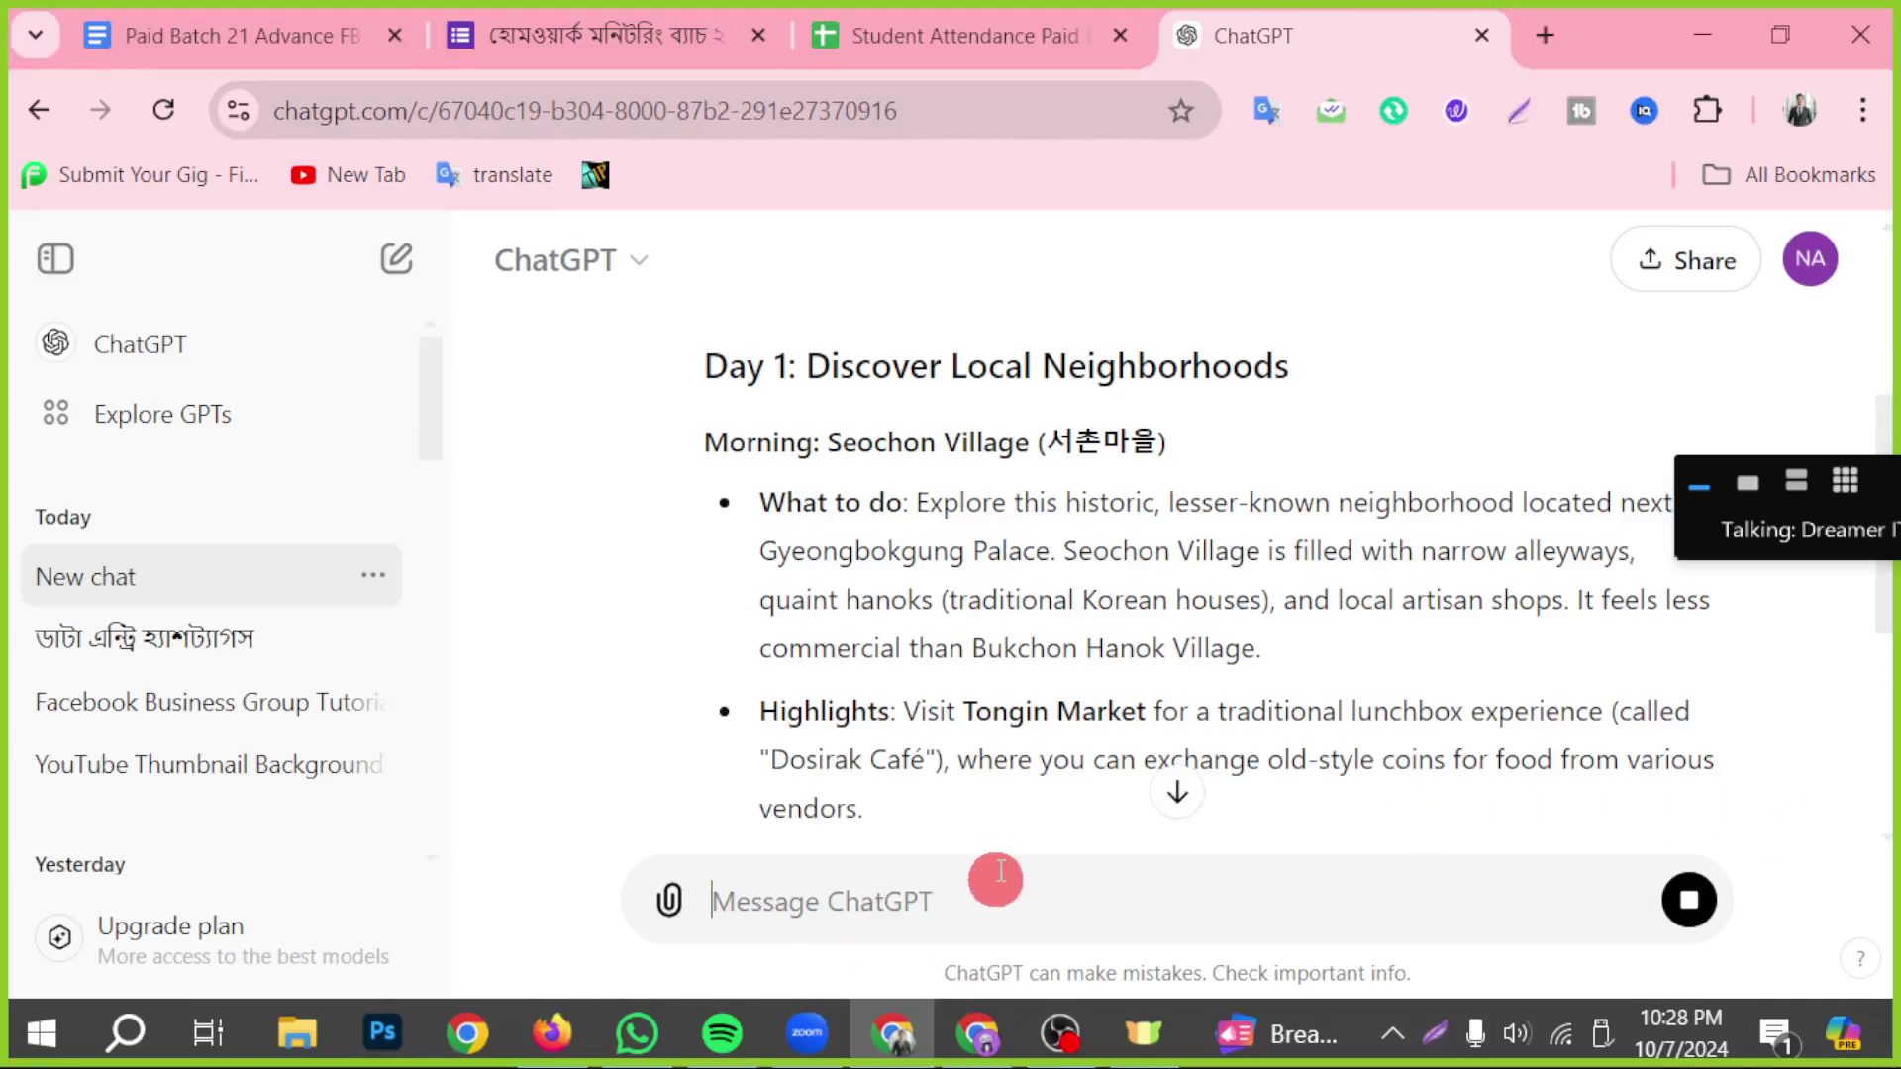
scroll(1039, 782, down, 5)
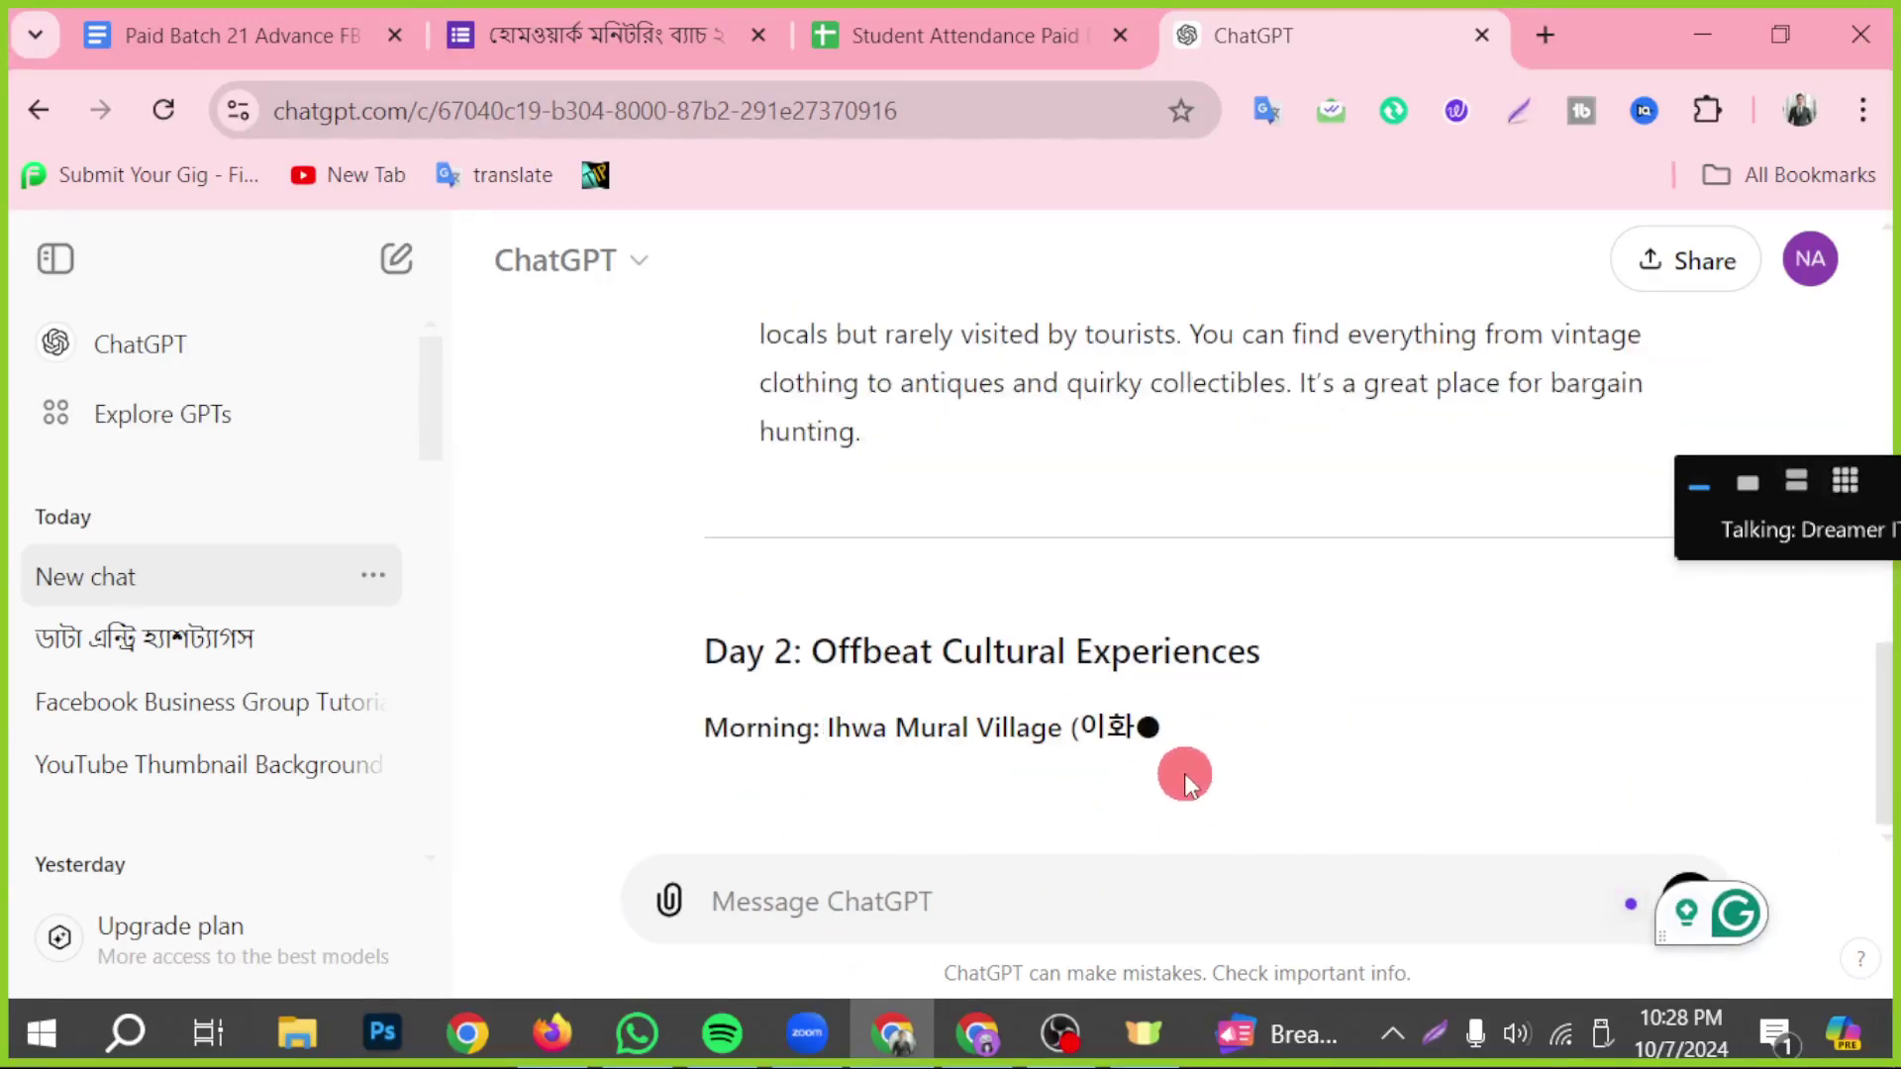
scroll(1180, 775, up, 10)
click(1168, 777)
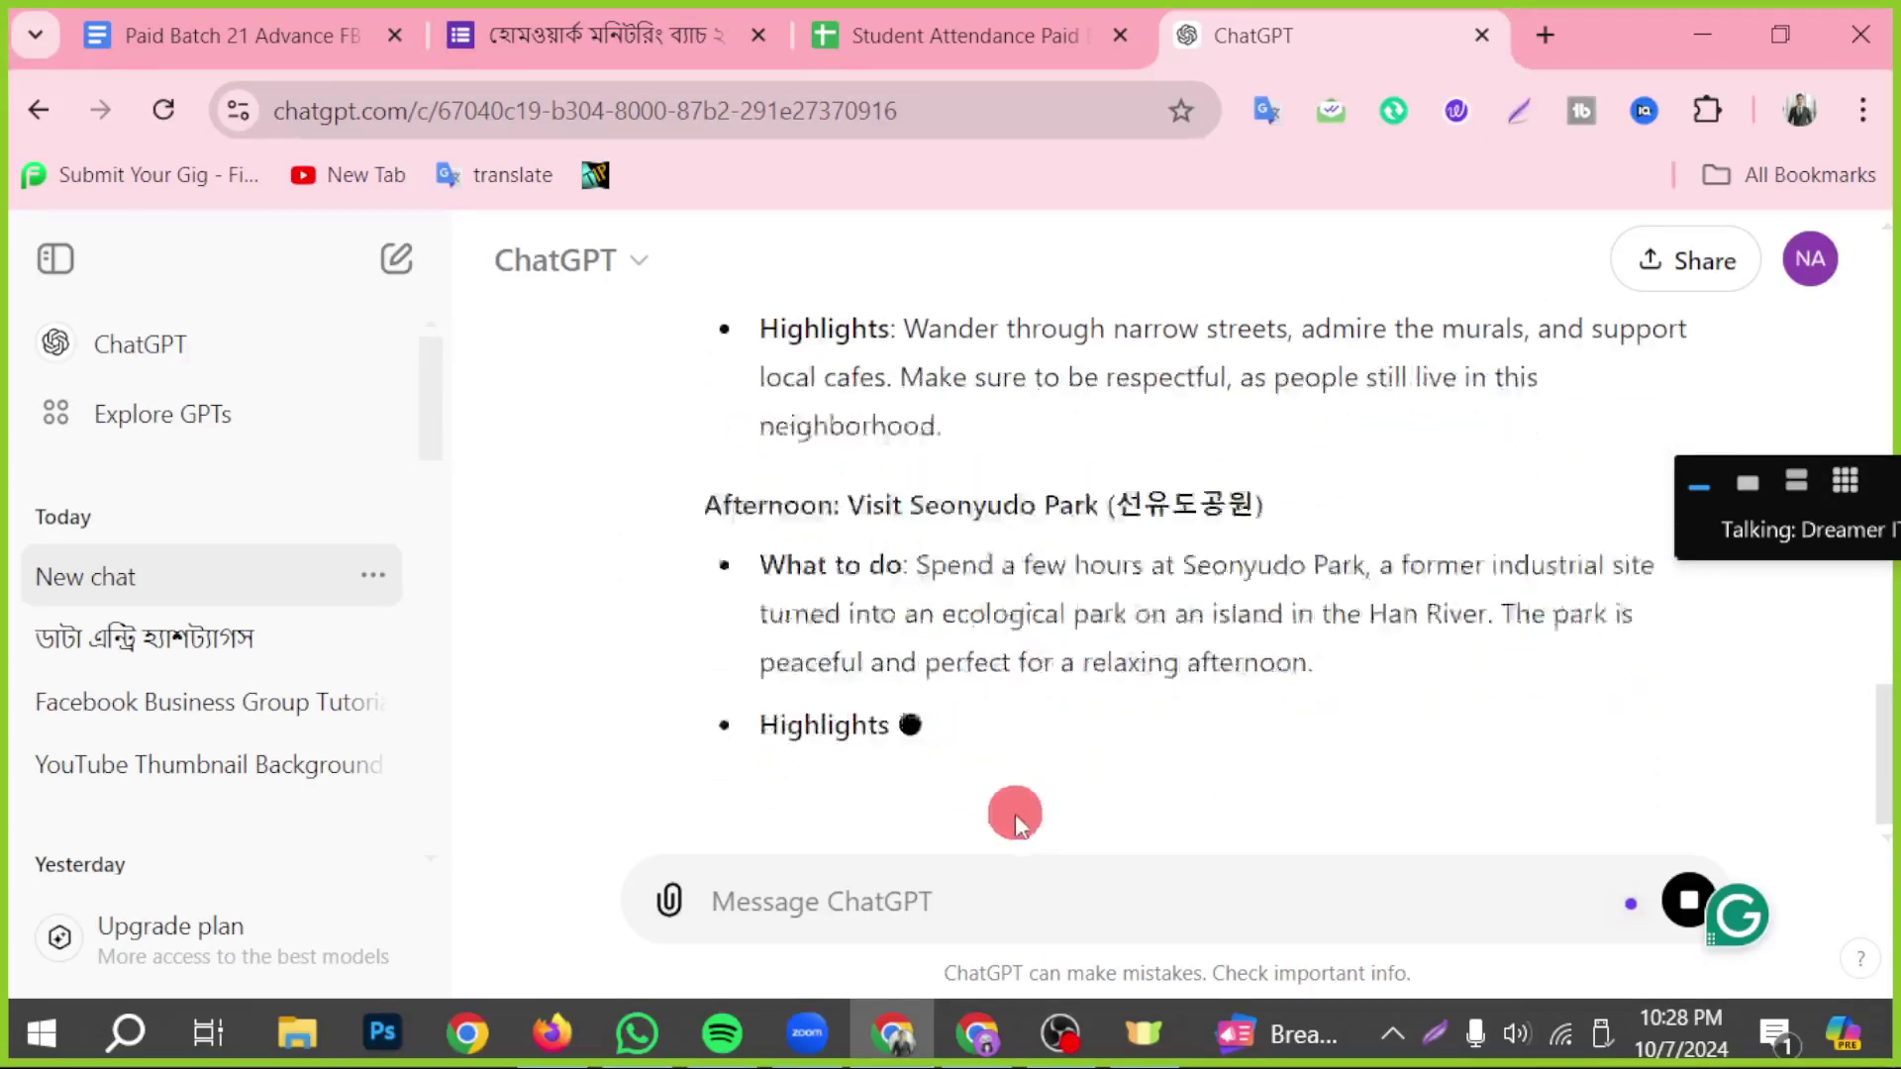
- Switch to the Dreamer (Dreameritschool) Chrome profile and open chatgpt.com in a new tab
click(1780, 121)
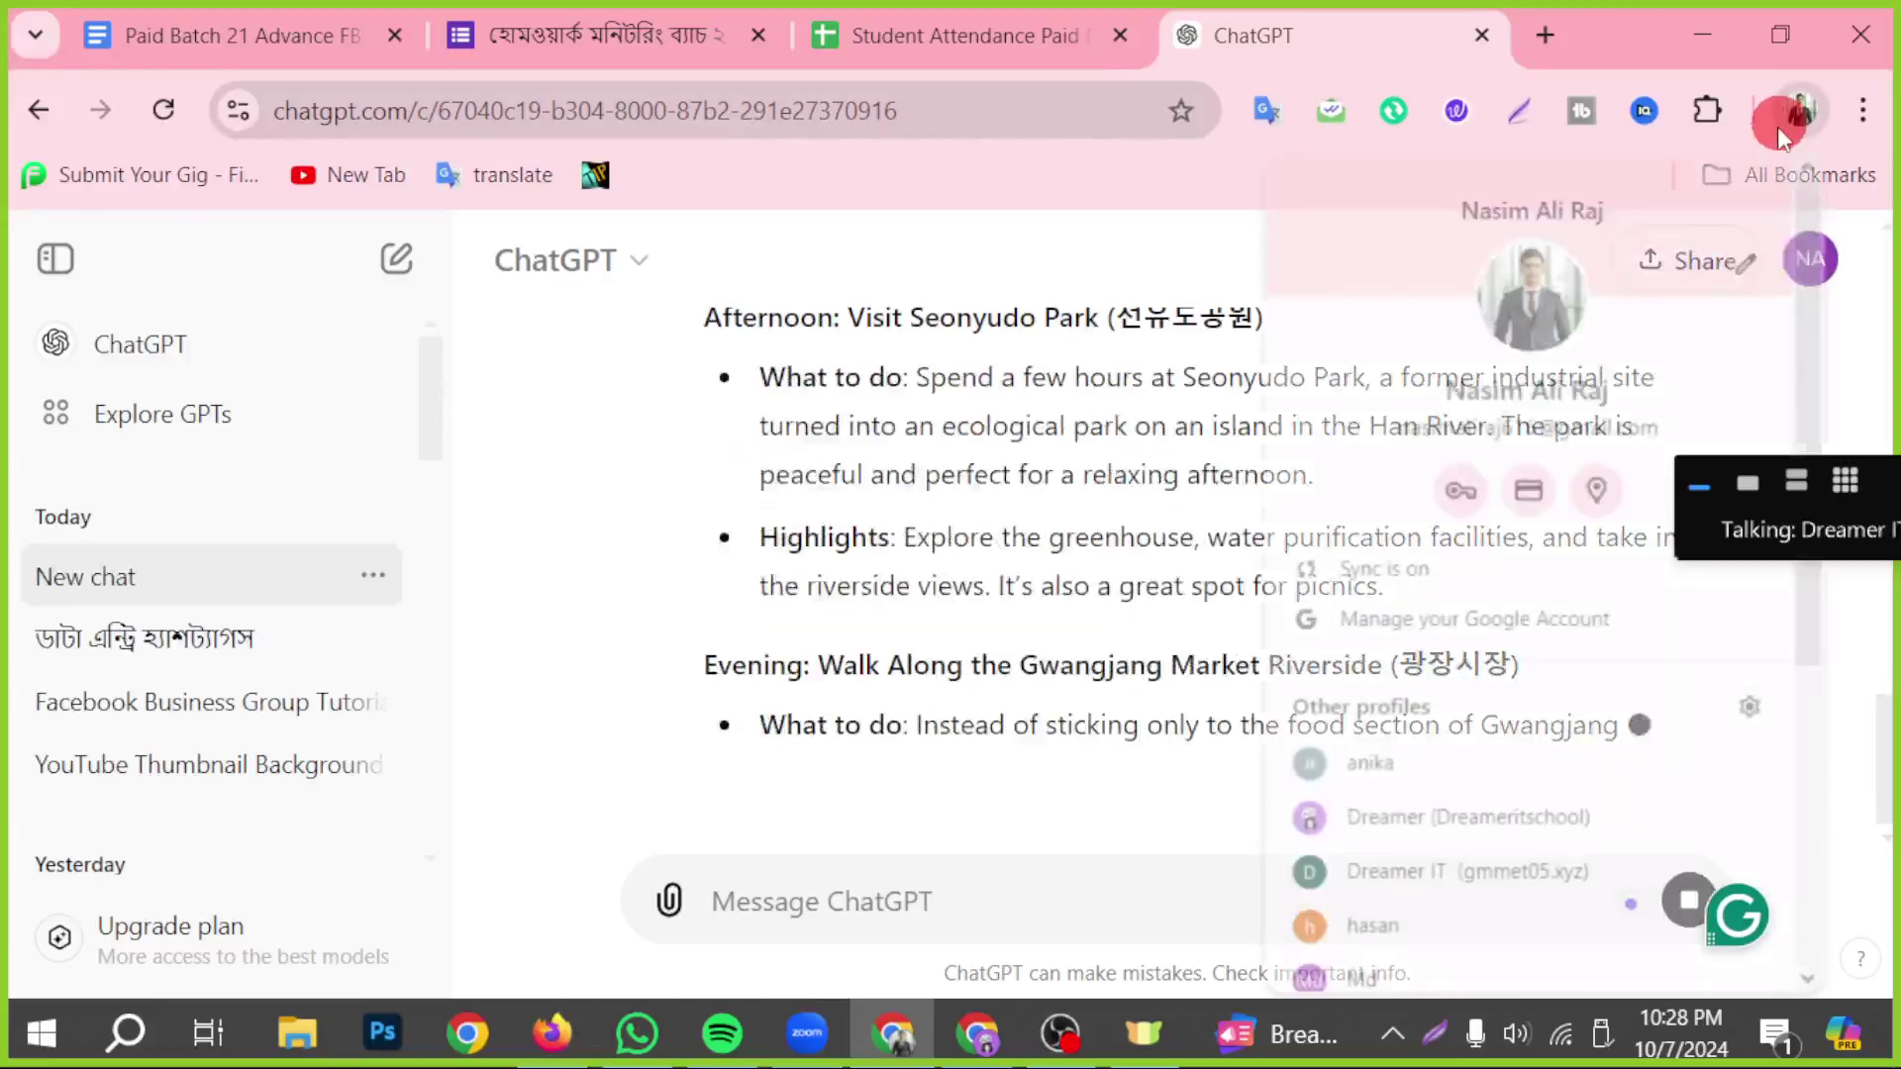
click(1465, 820)
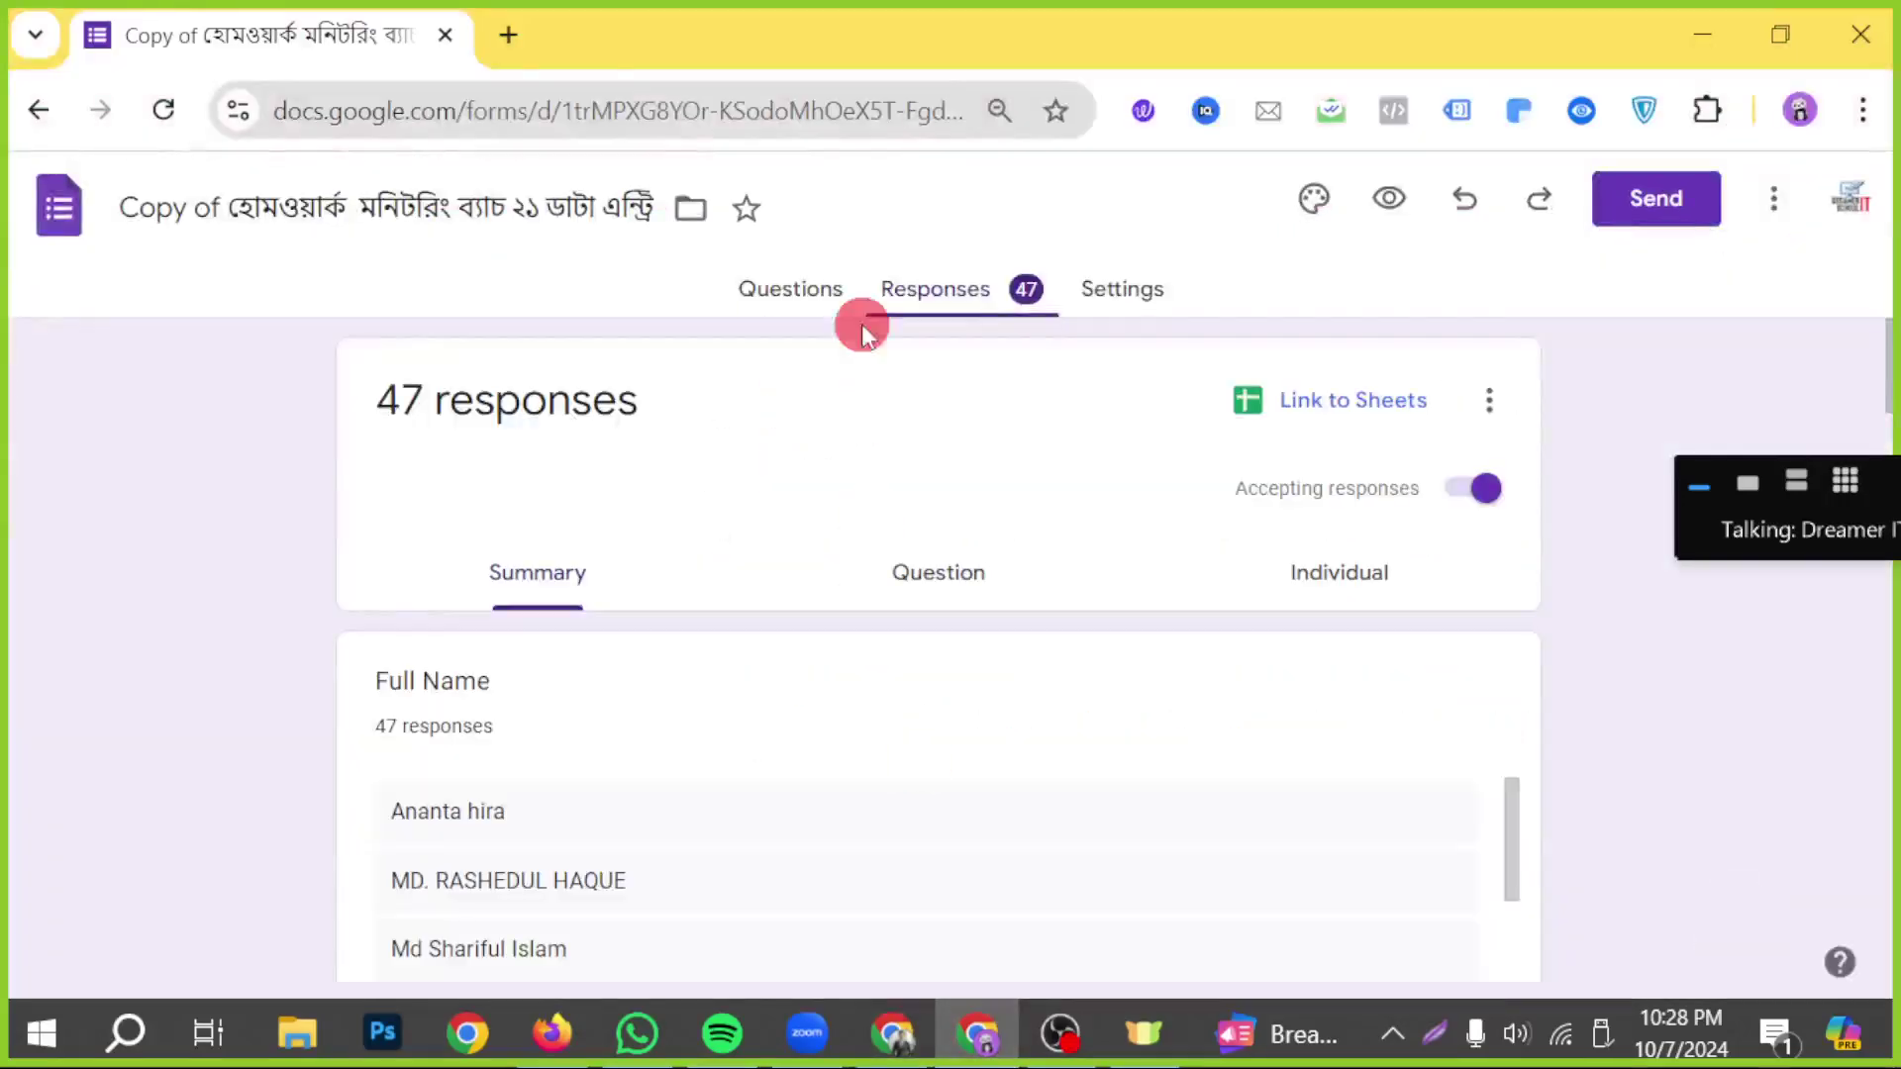
click(511, 36)
text(c)
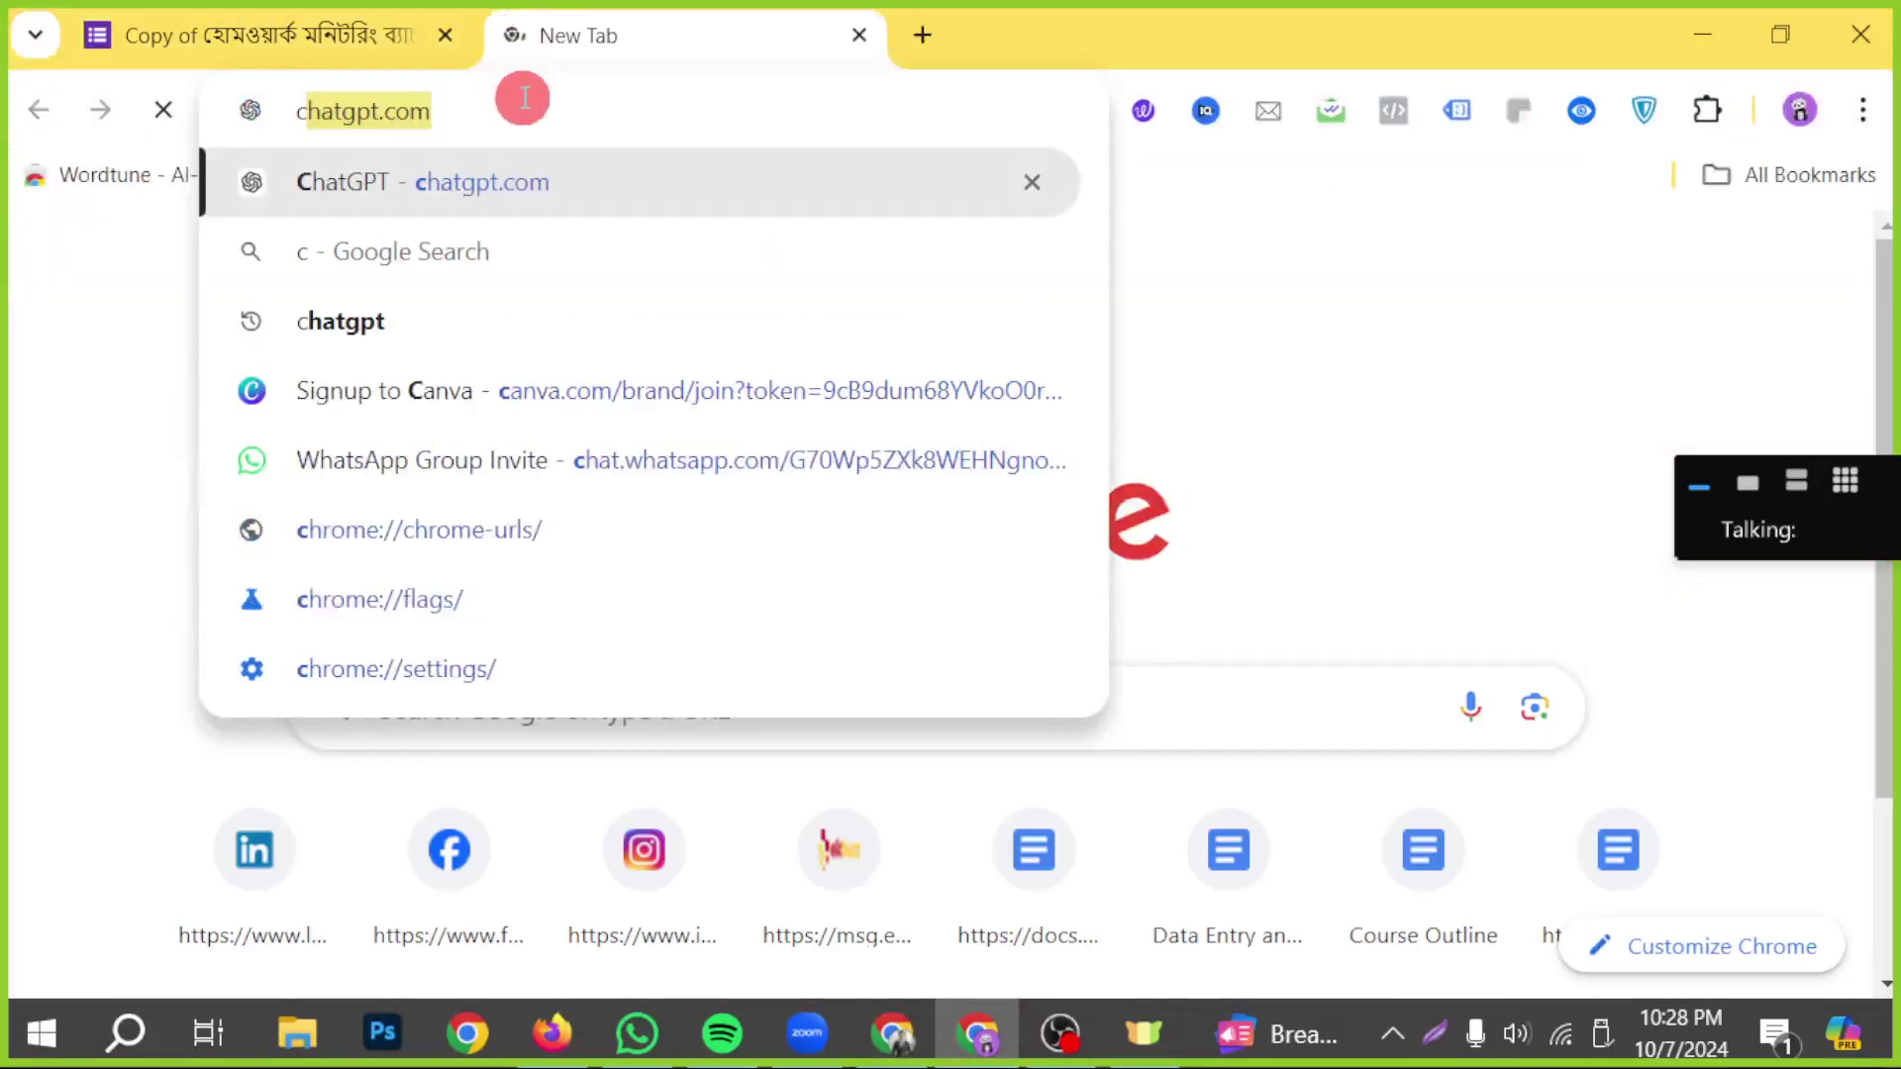
click(572, 158)
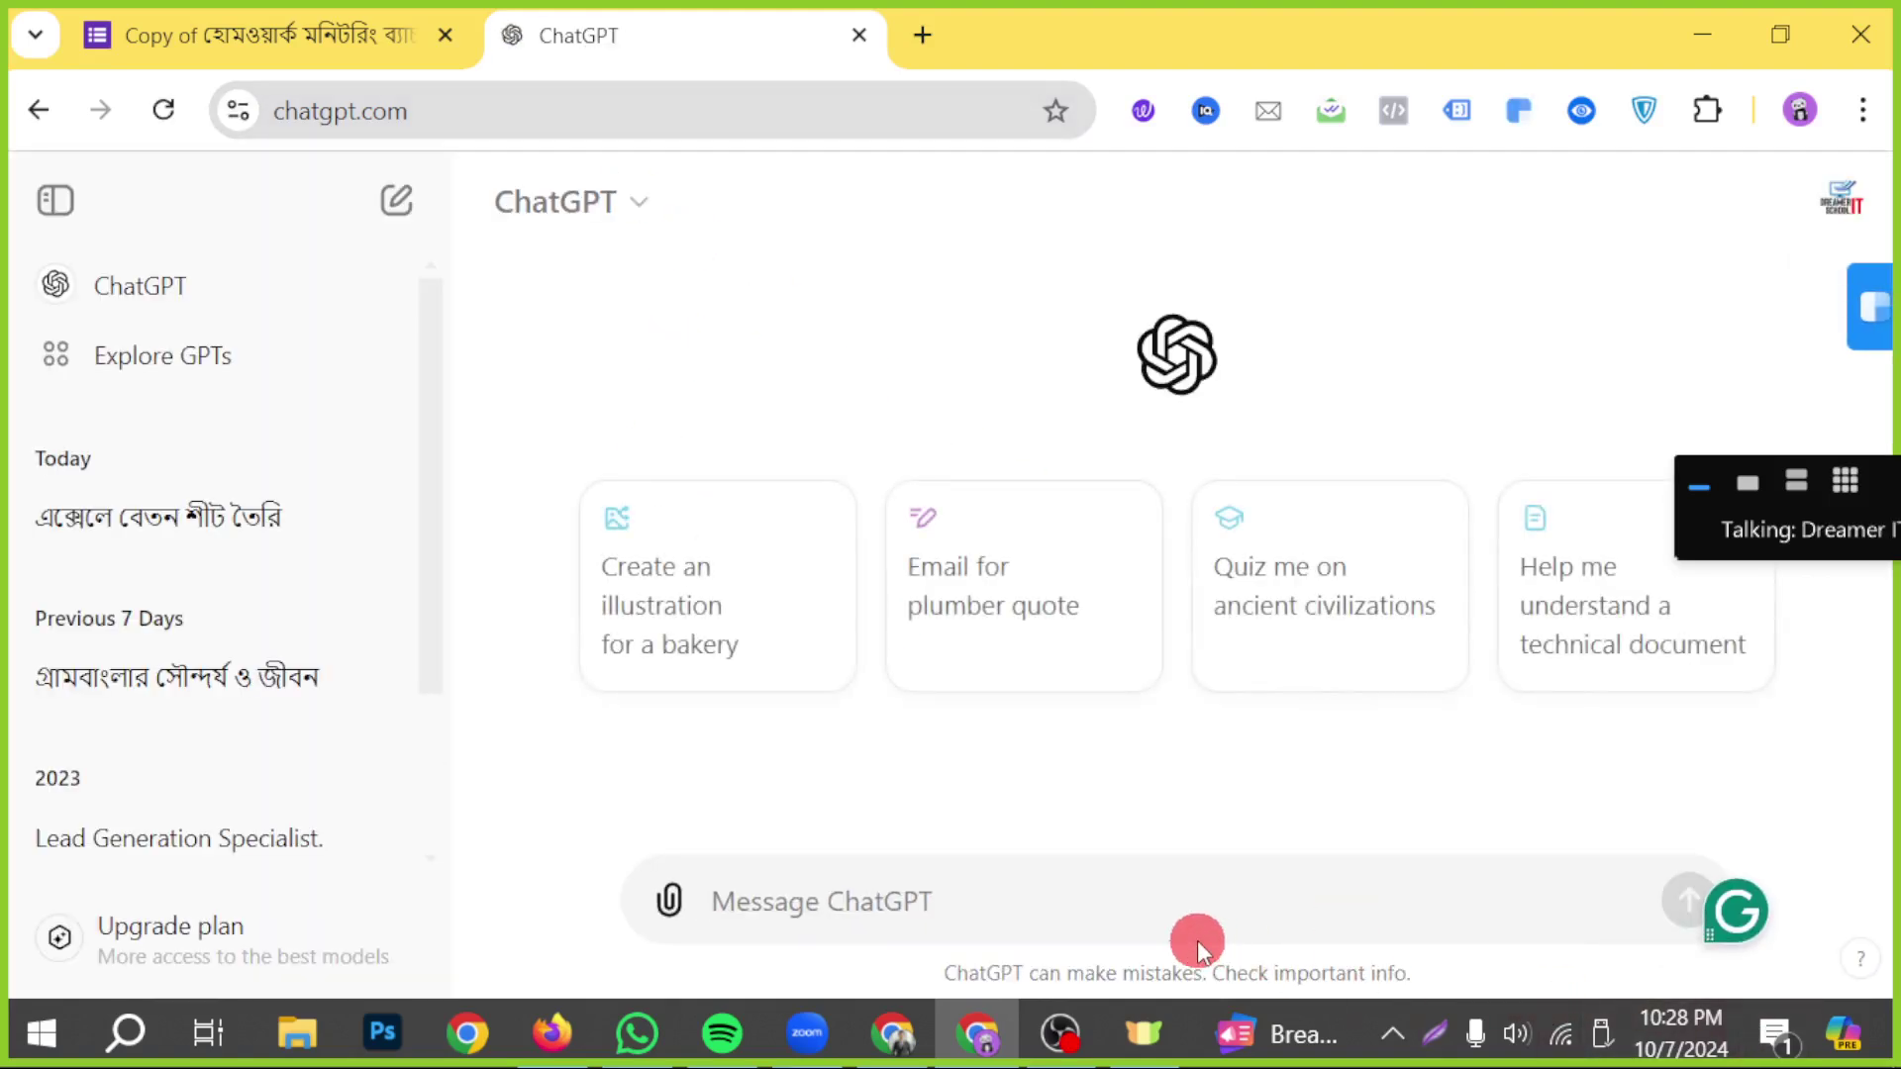
- Send ChatGPT the prompt "please some facebook group name idea for digital marketing service"
text(please)
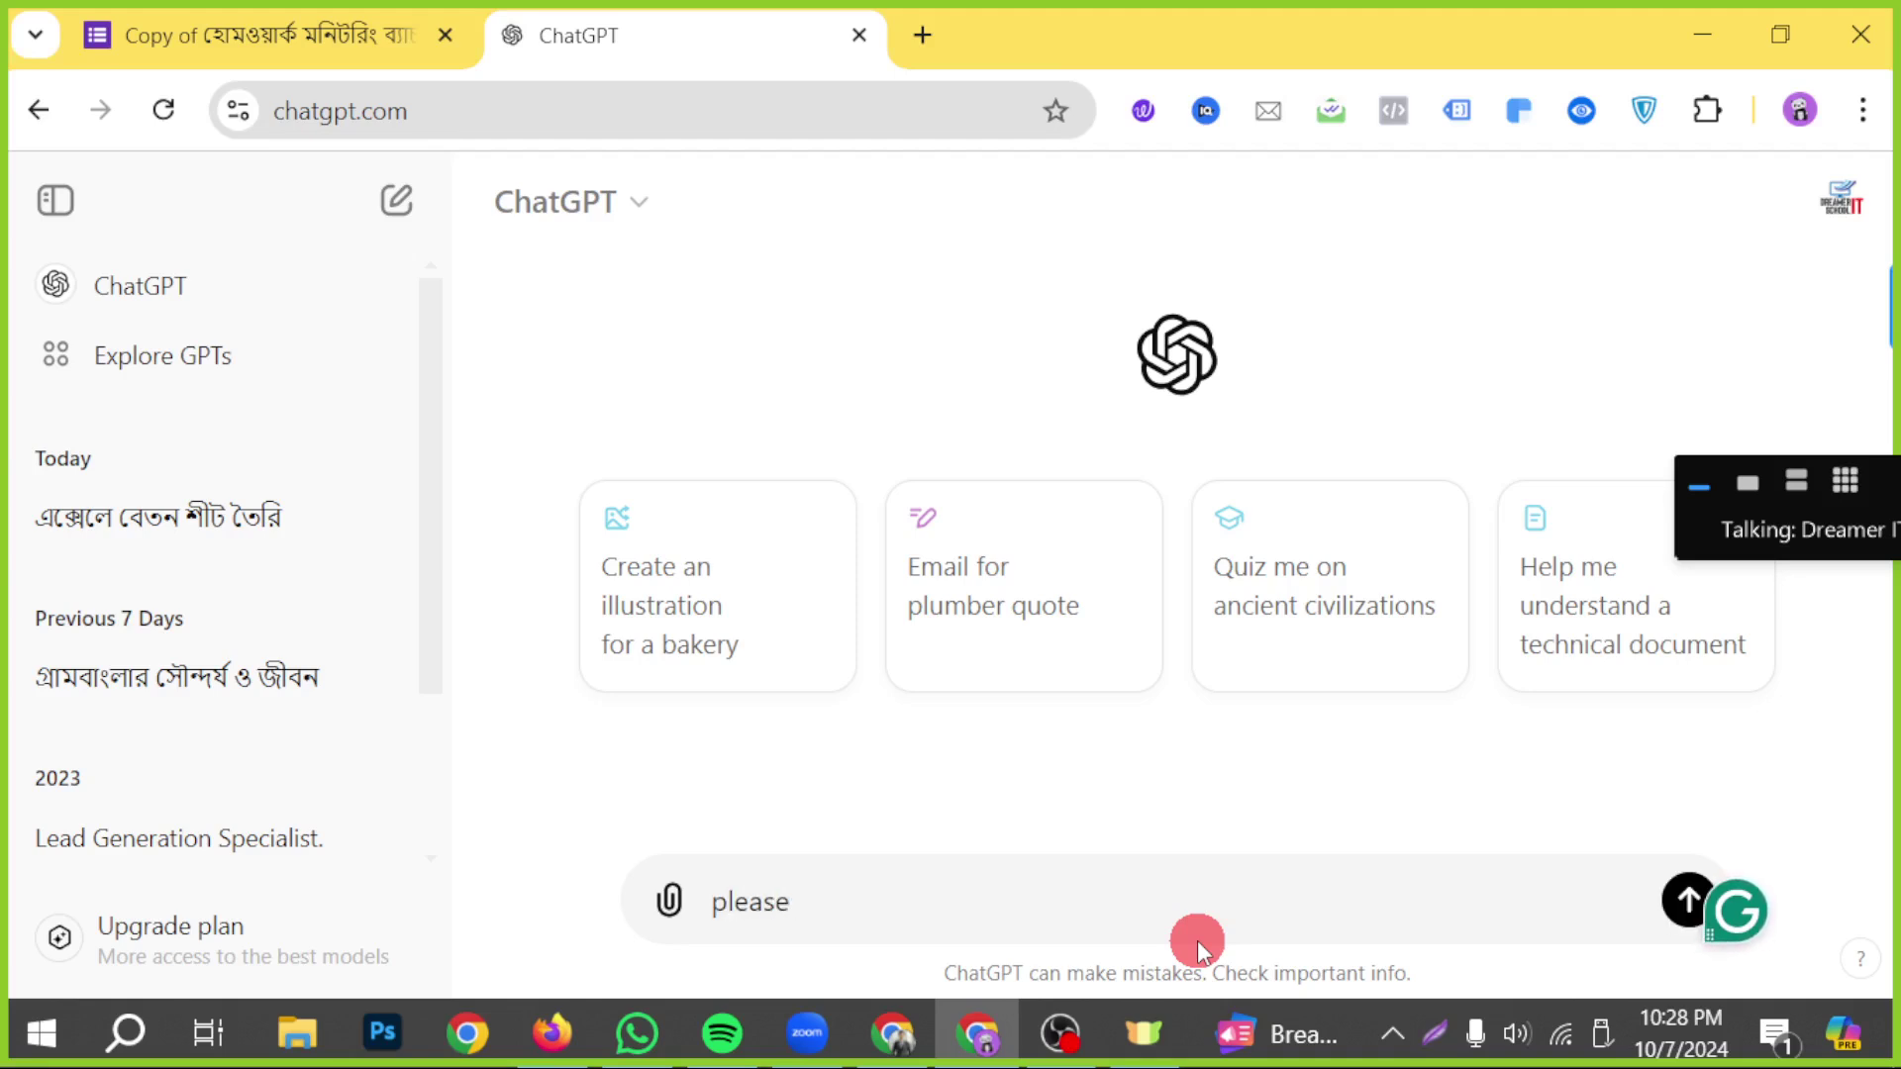
text(some faceboo)
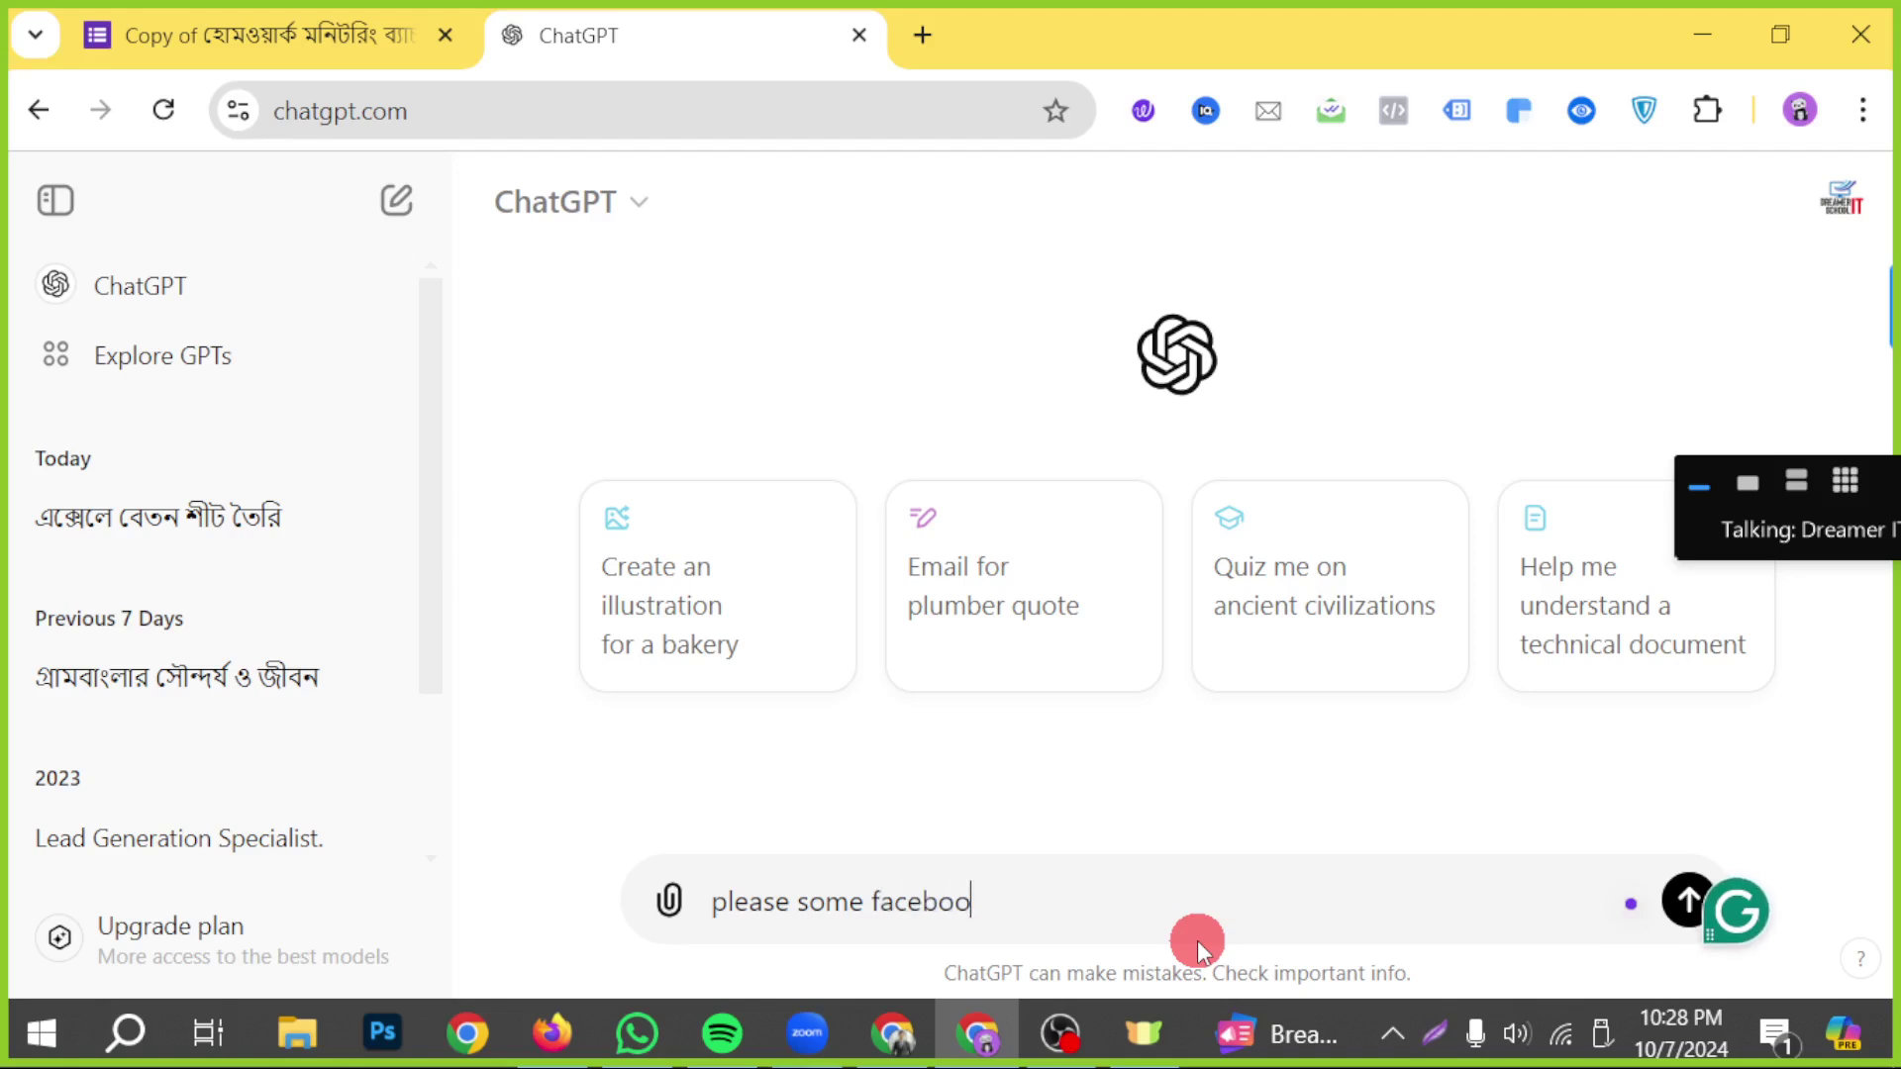
text(k gropu)
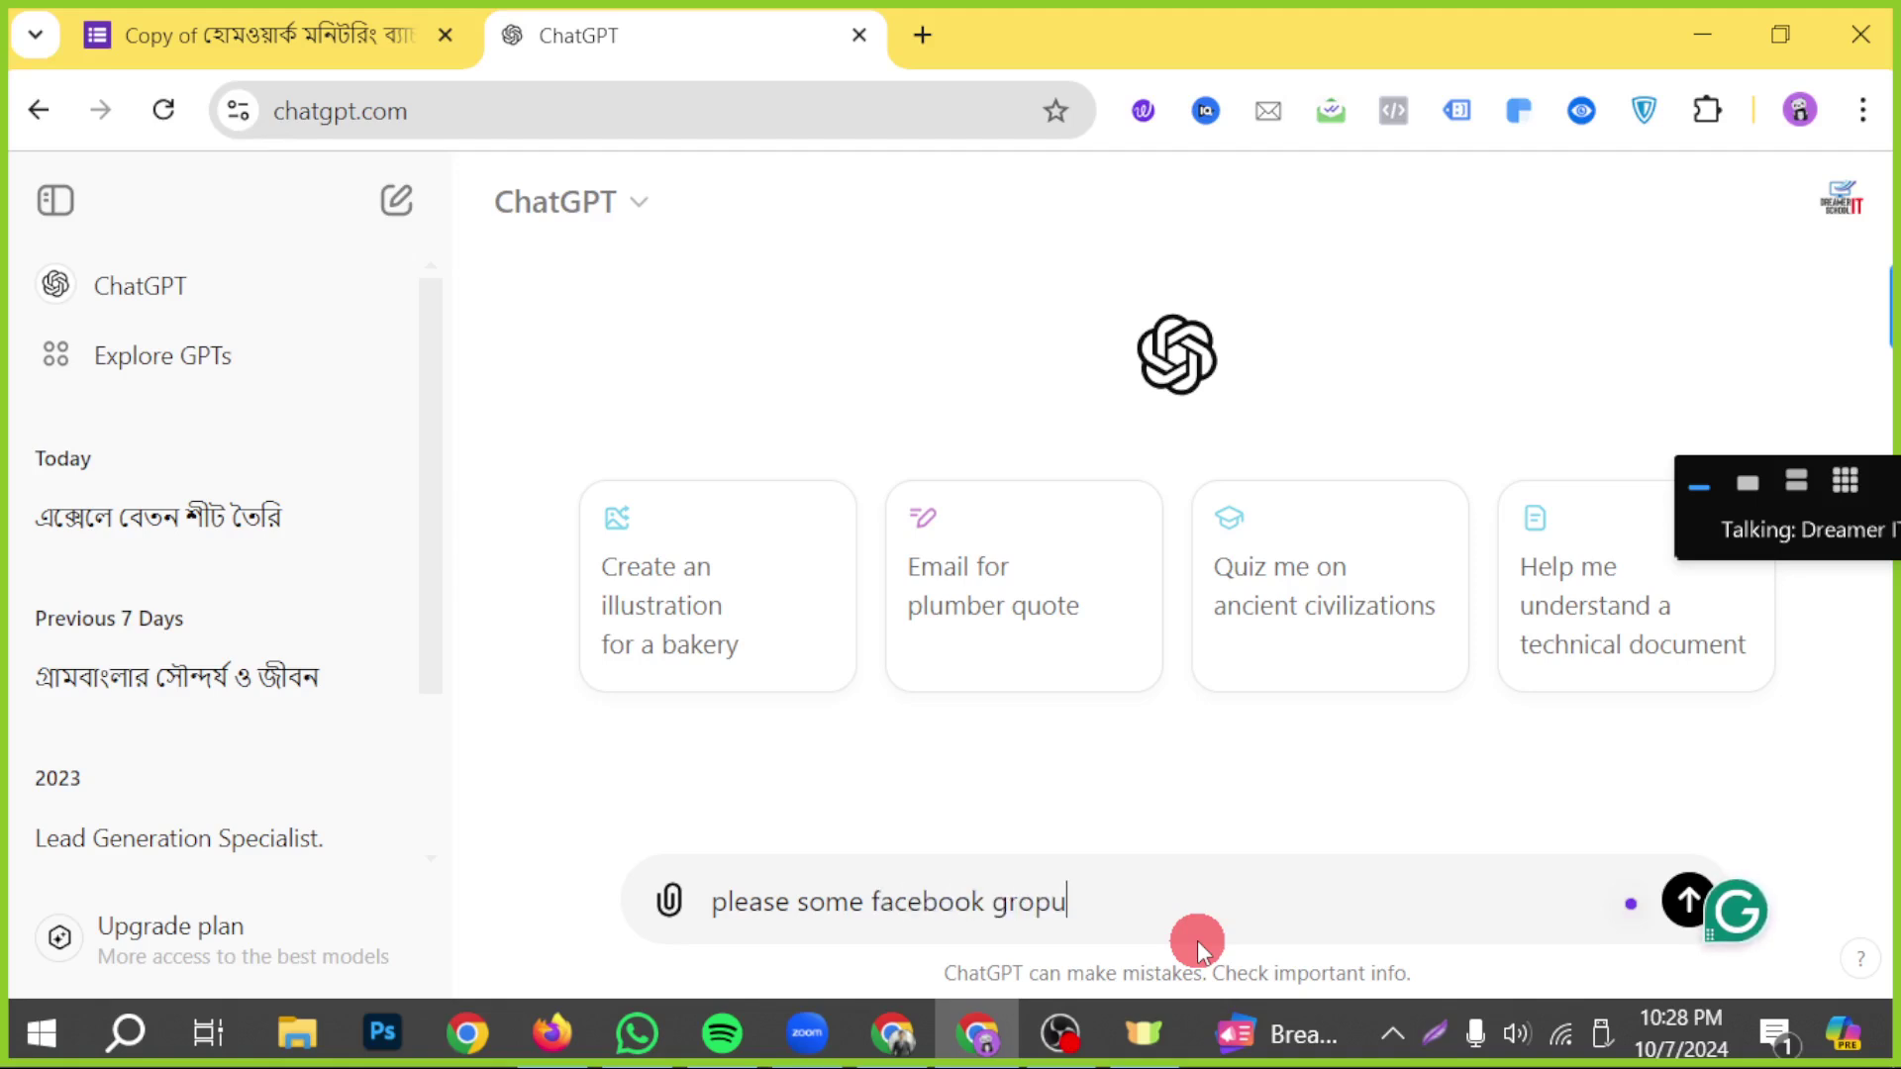
key(BackSpace)
key(BackSpace)
text(up name i)
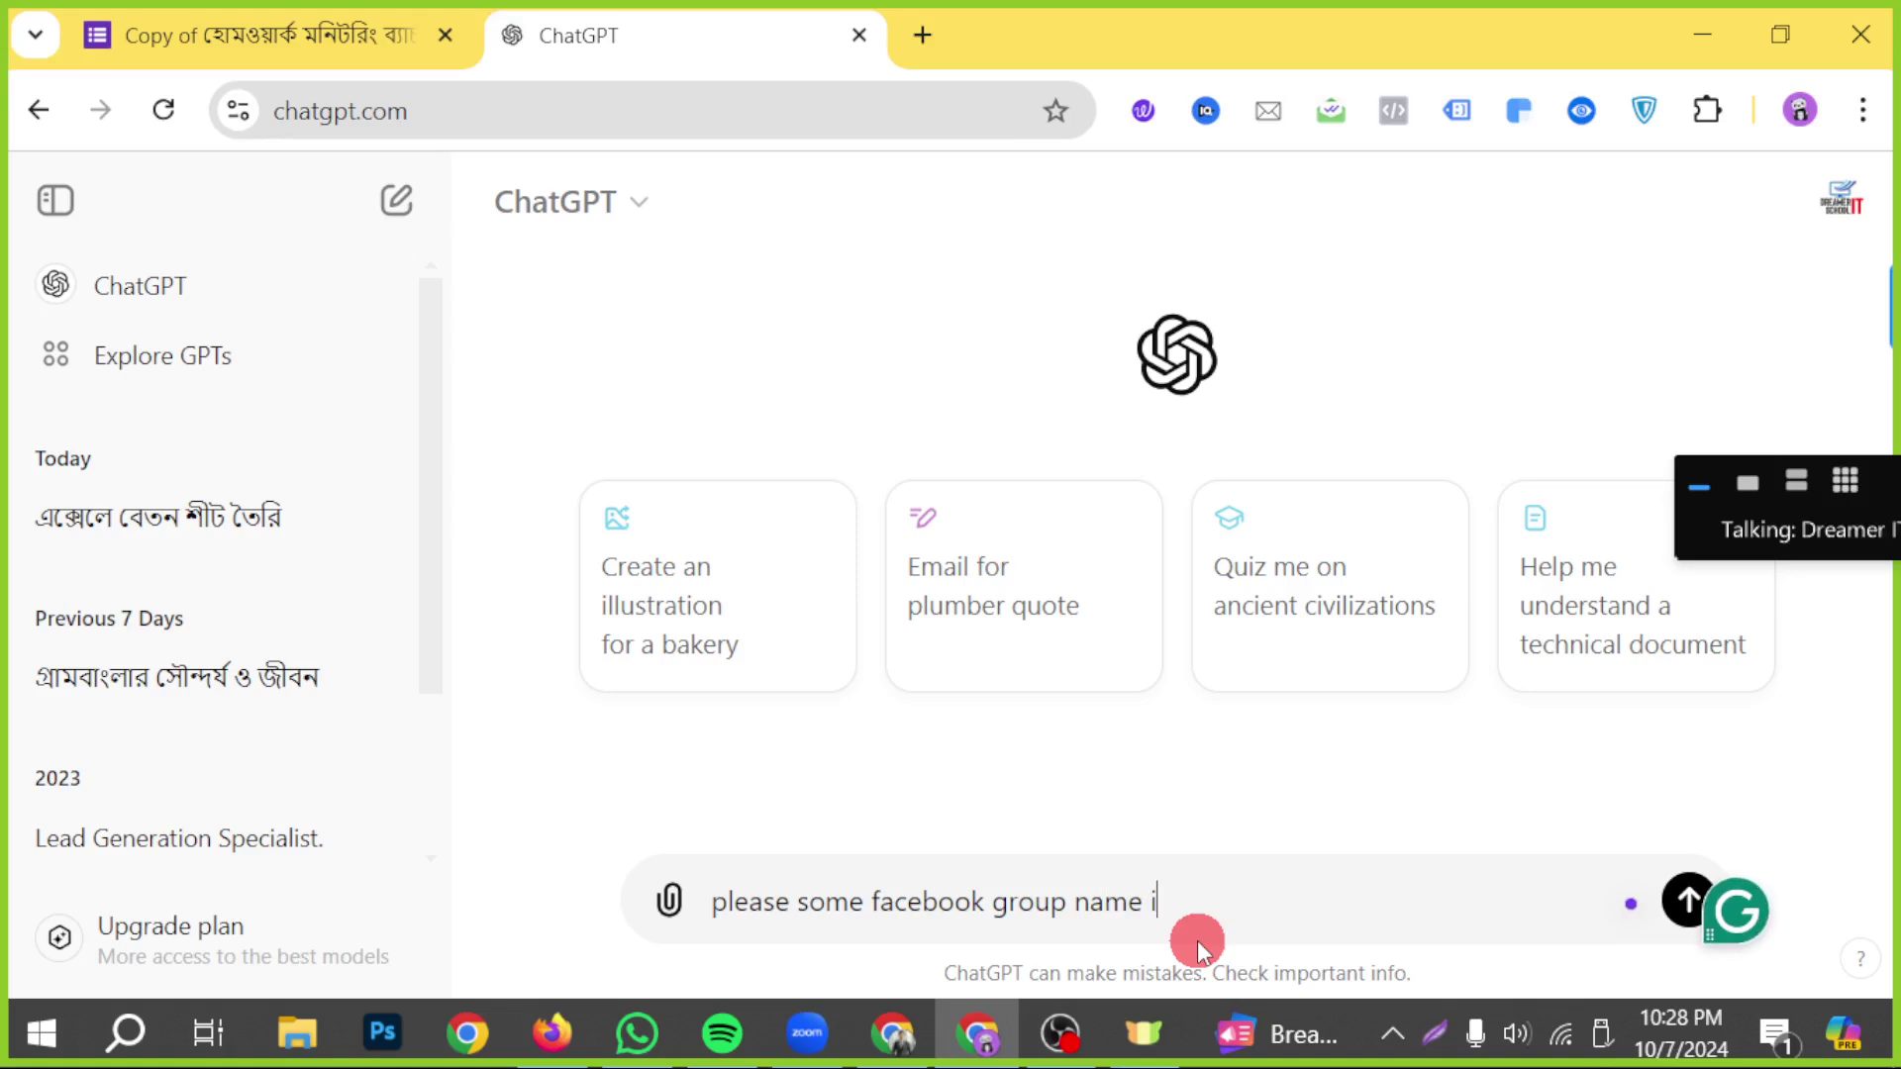
text(dew)
key(BackSpace)
text(a for digital)
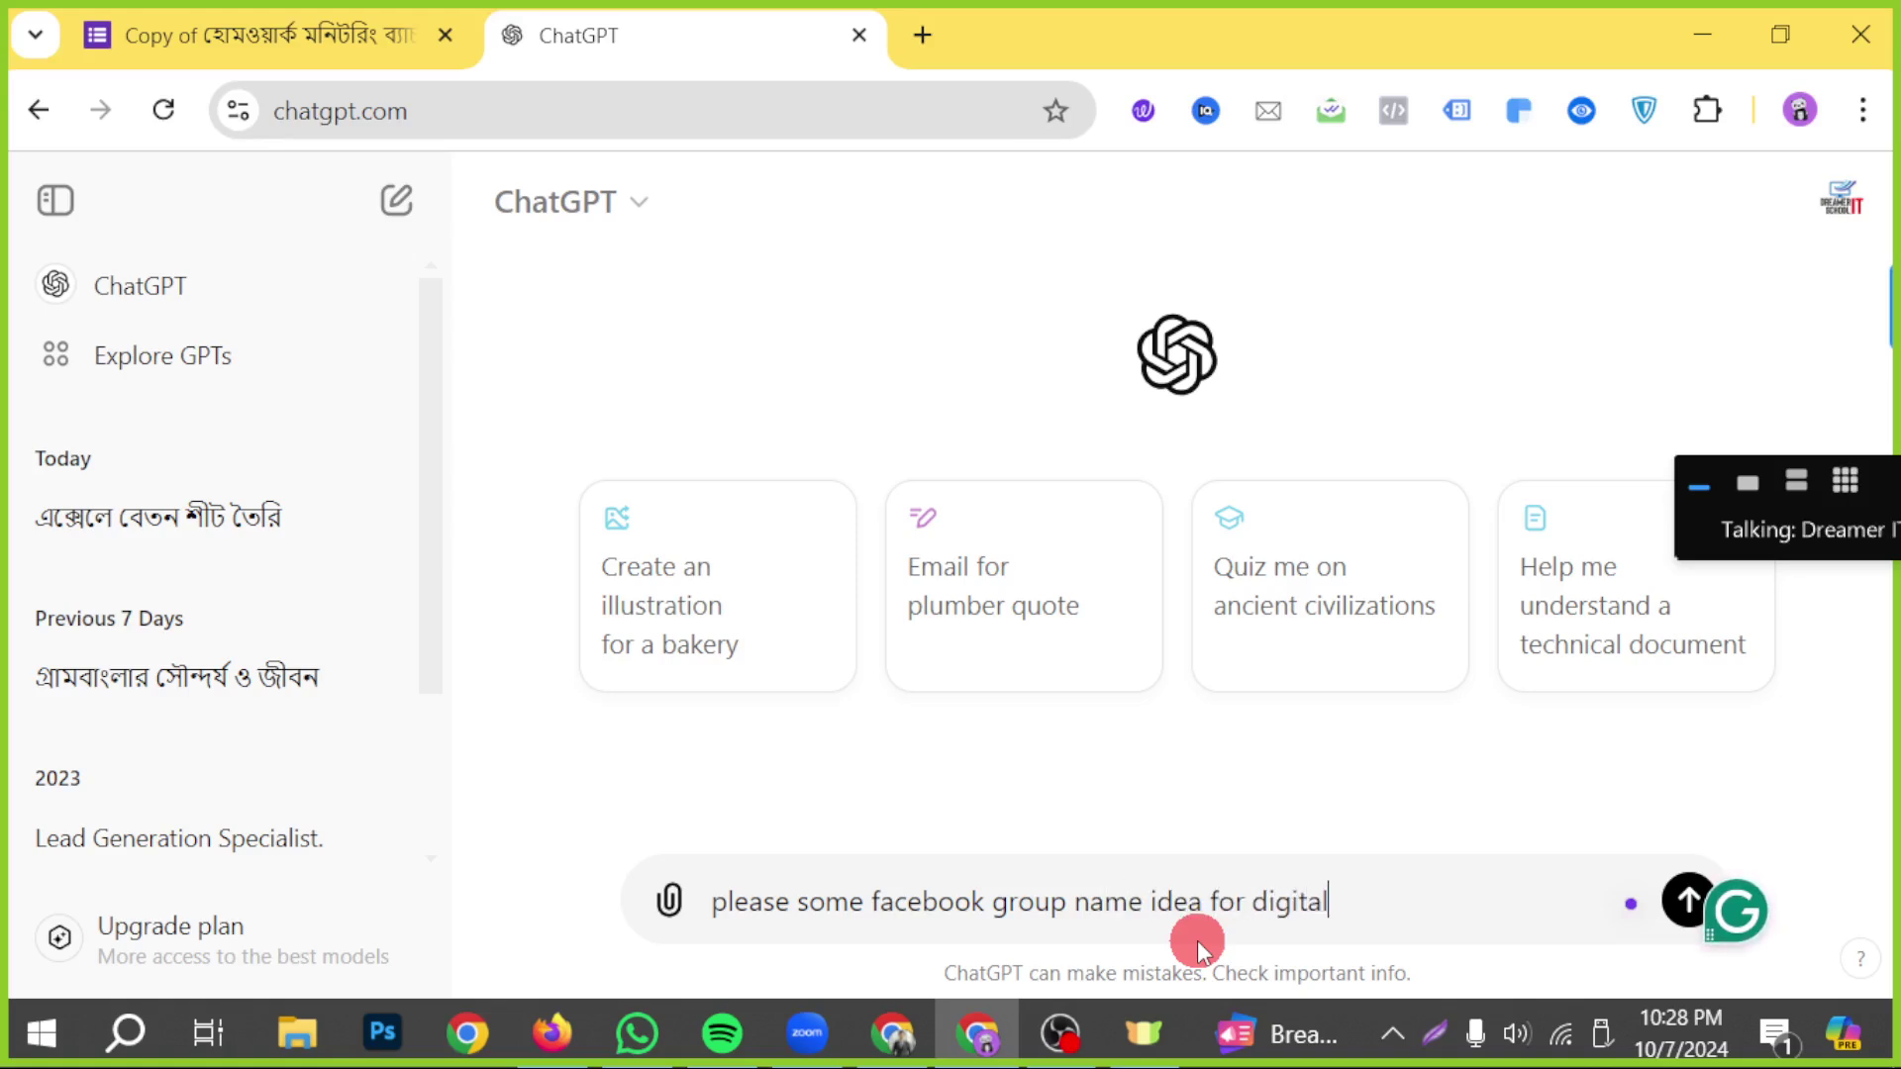
text( marke)
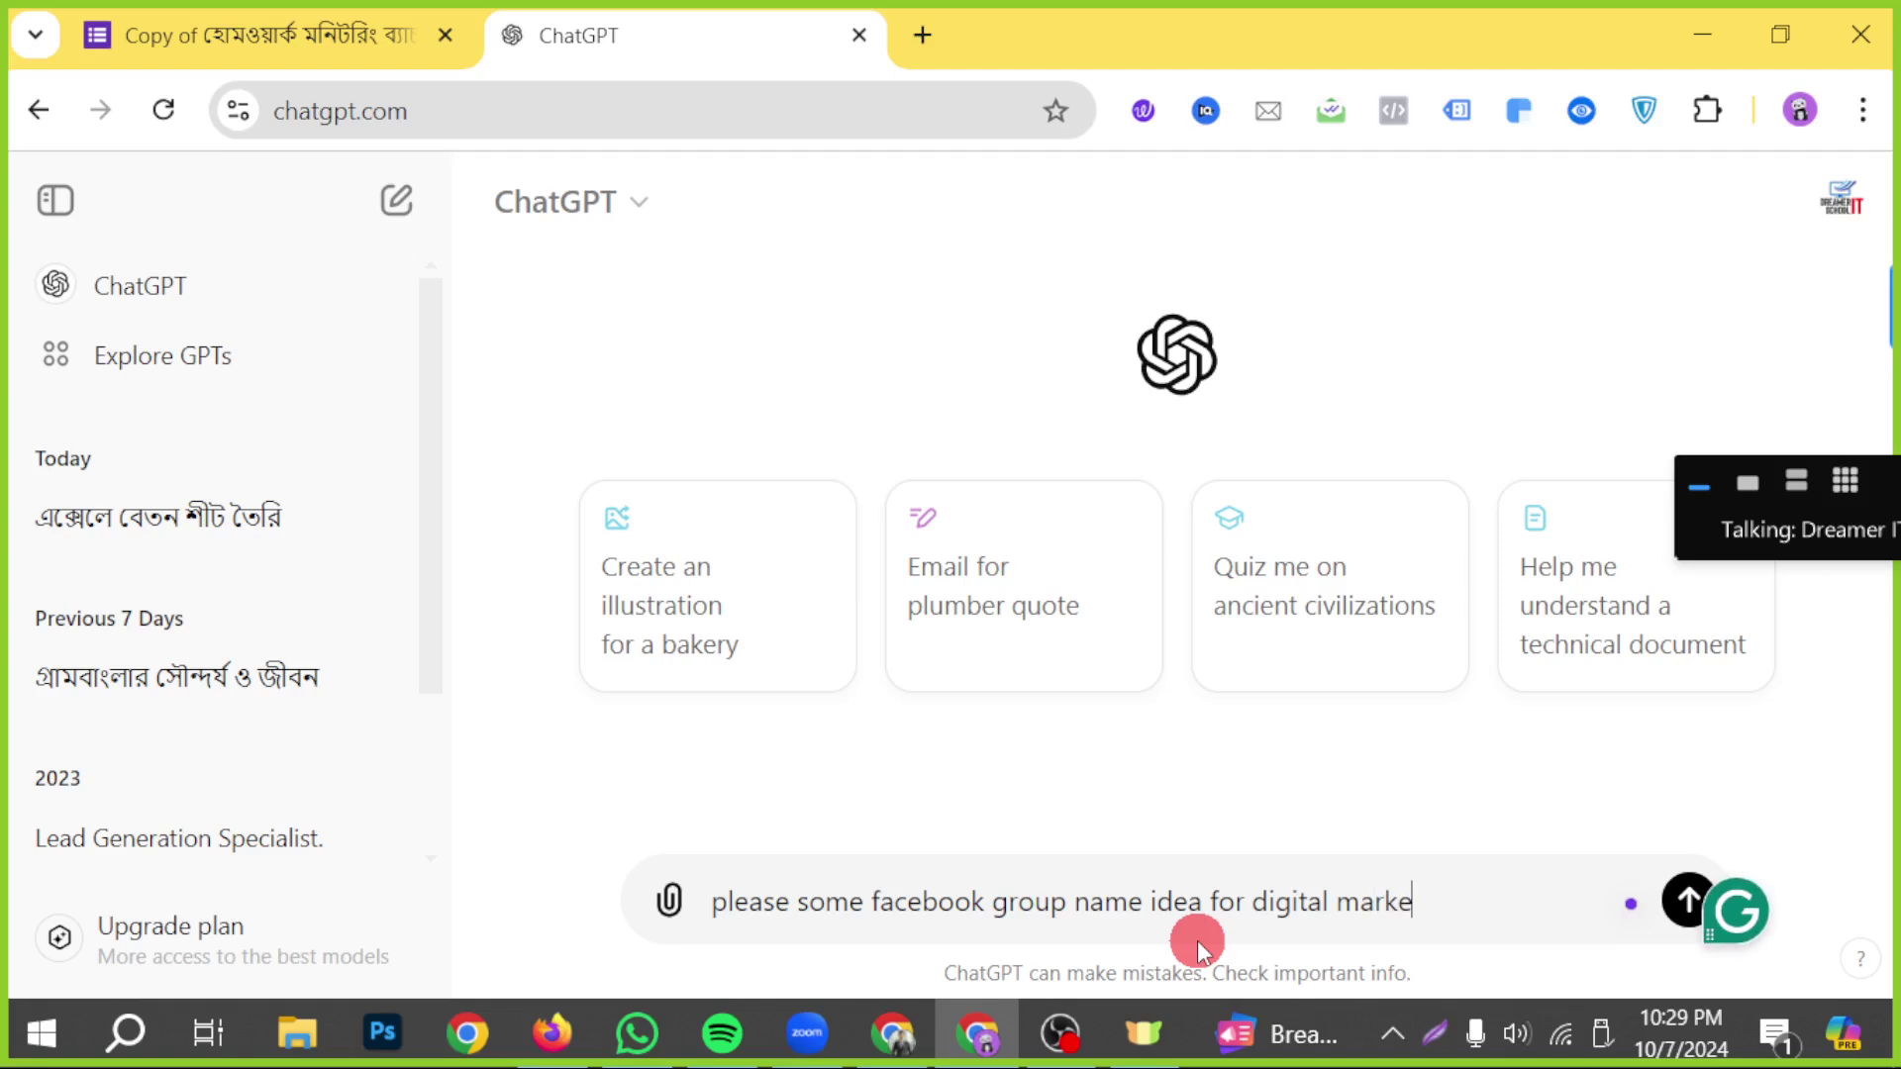
text(ting)
key(BackSpace)
key(BackSpace)
key(BackSpace)
text(ting se)
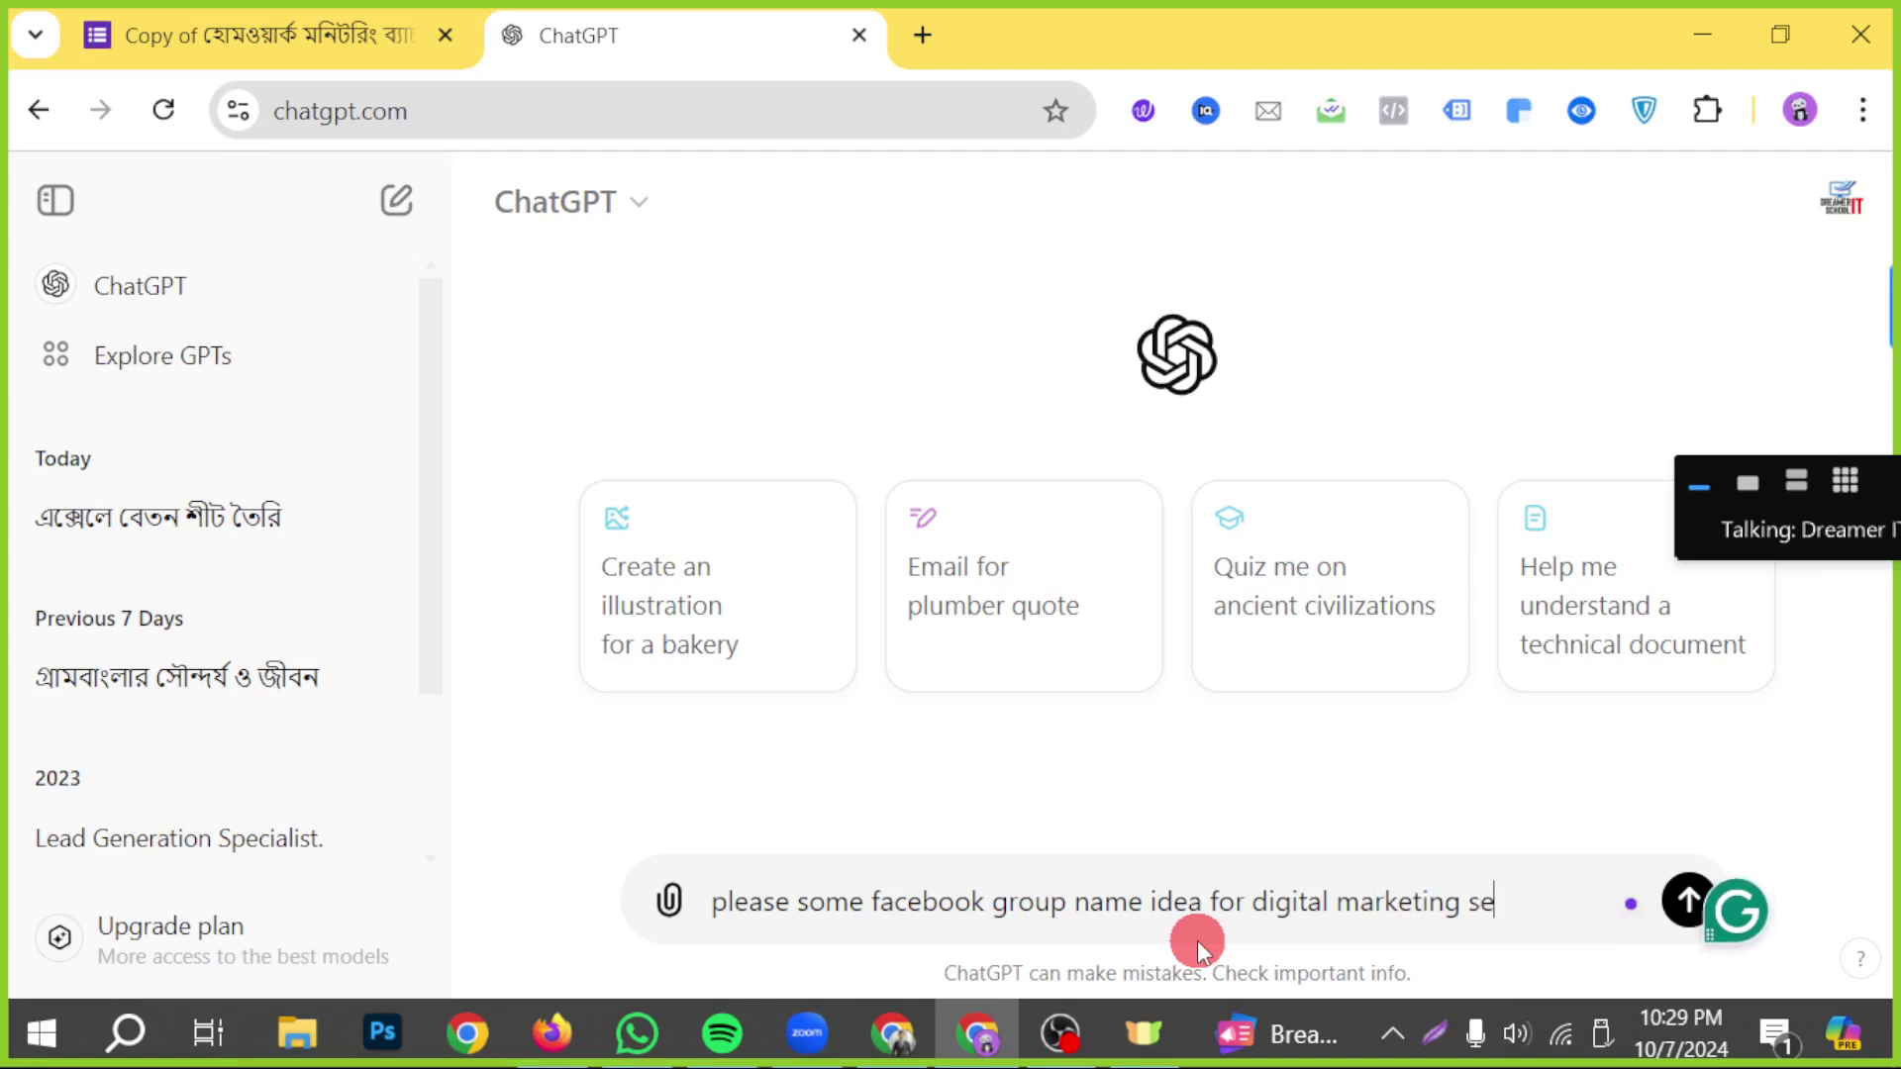
text(rvice)
key(Return)
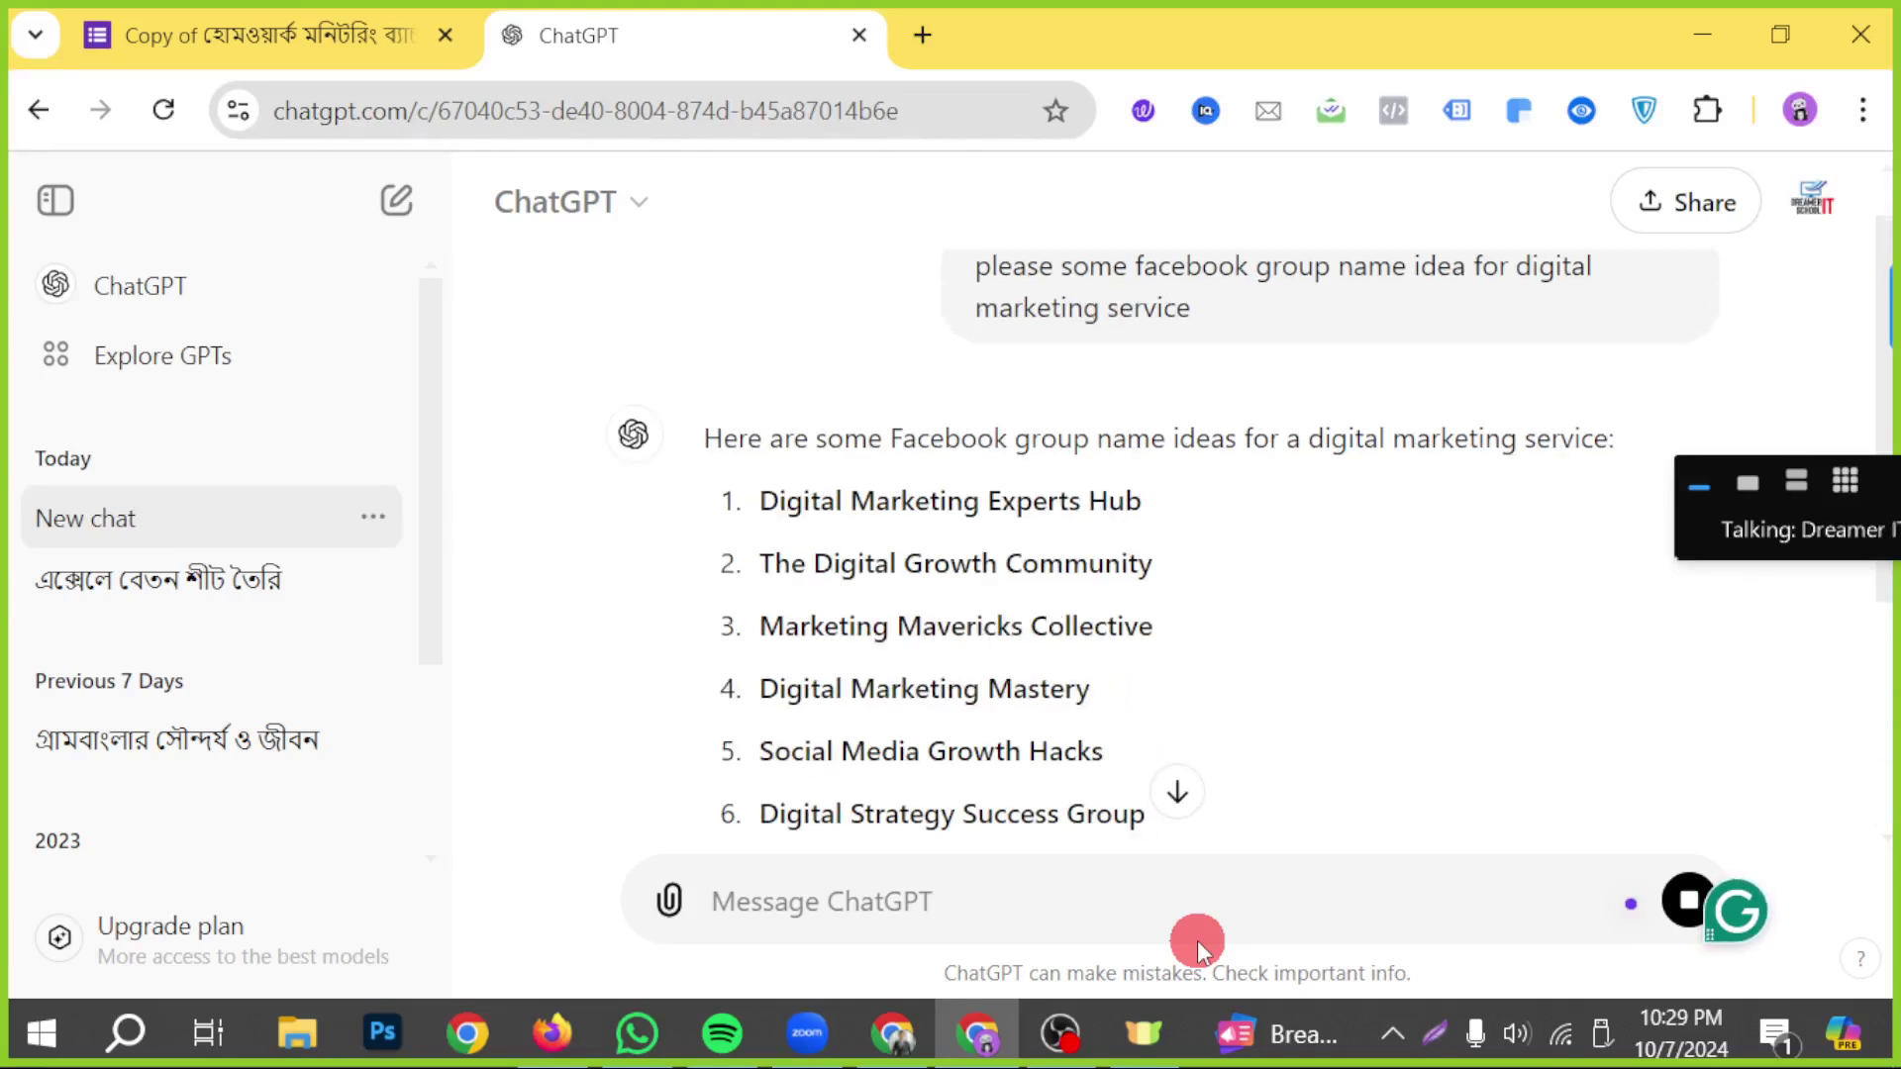
- Review the Facebook group name ideas in ChatGPT's reply from start to end
scroll(1196, 554, down, 3)
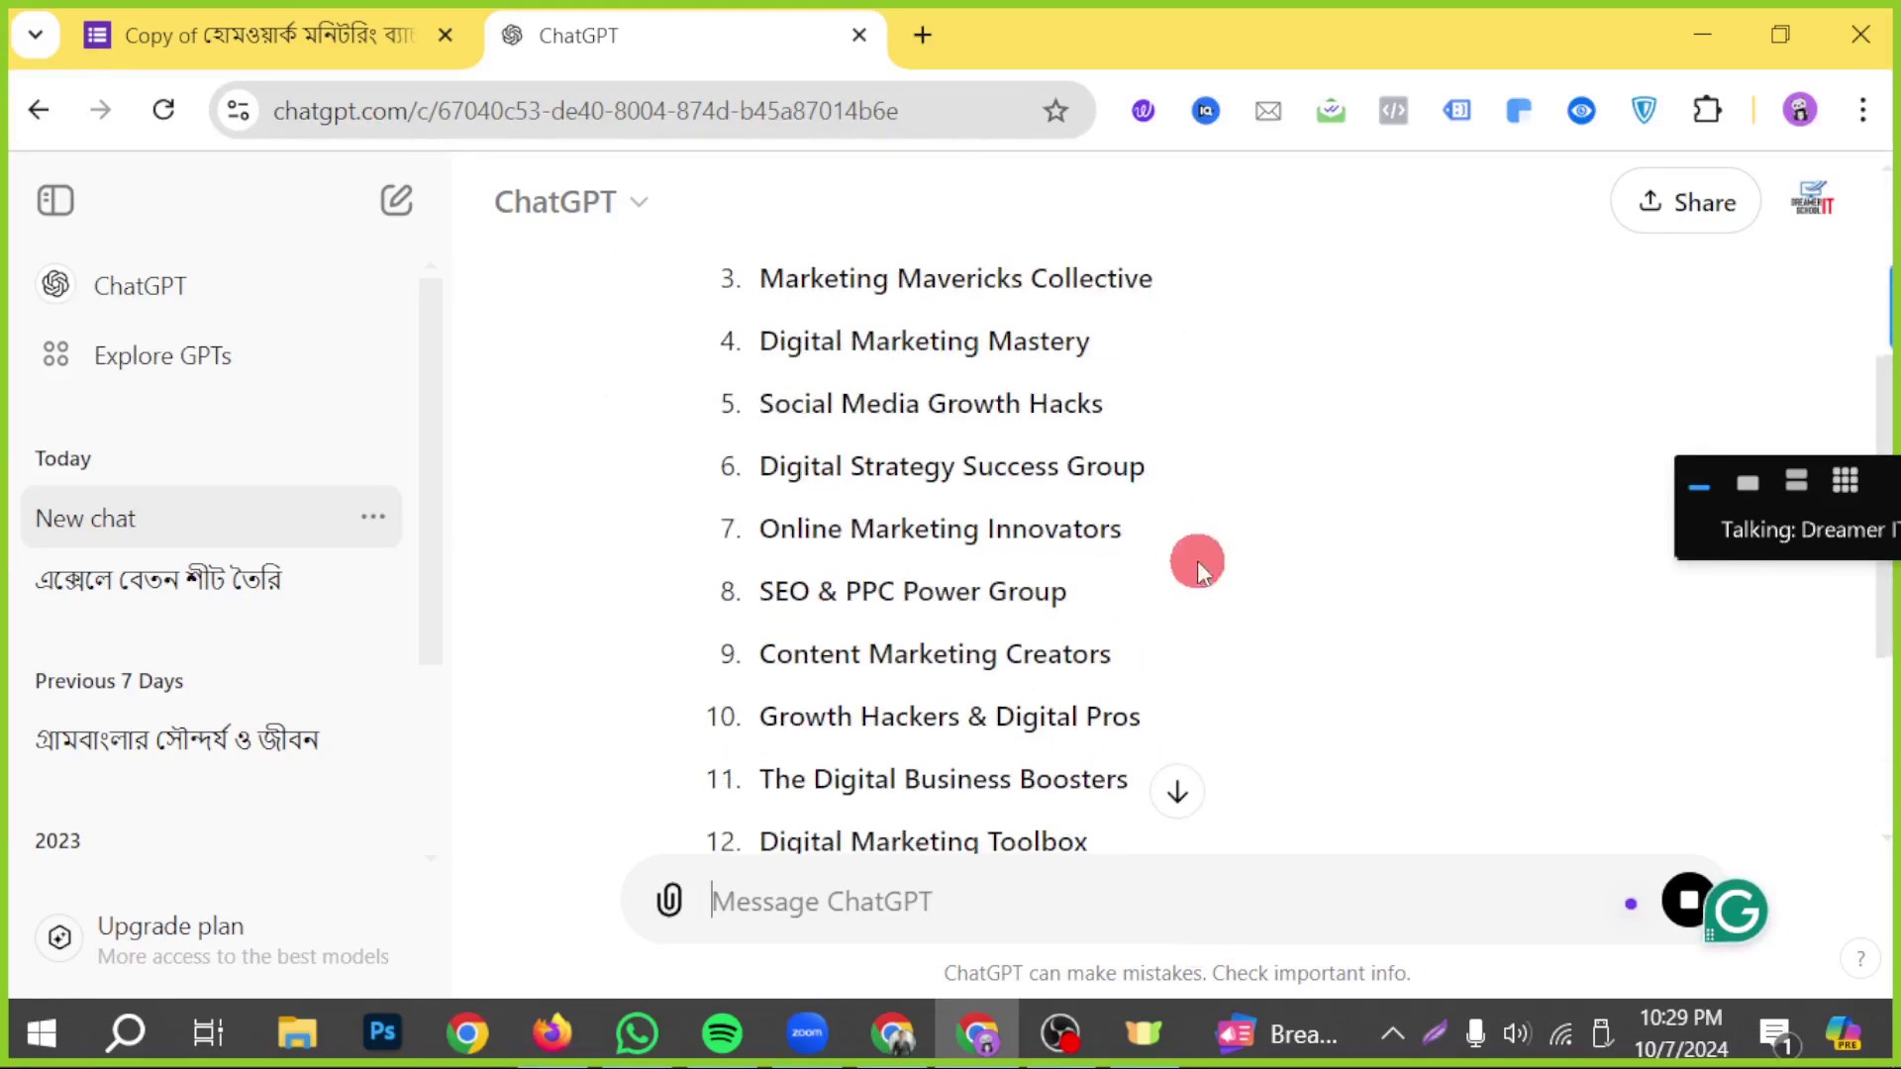
scroll(1208, 596, down, 2)
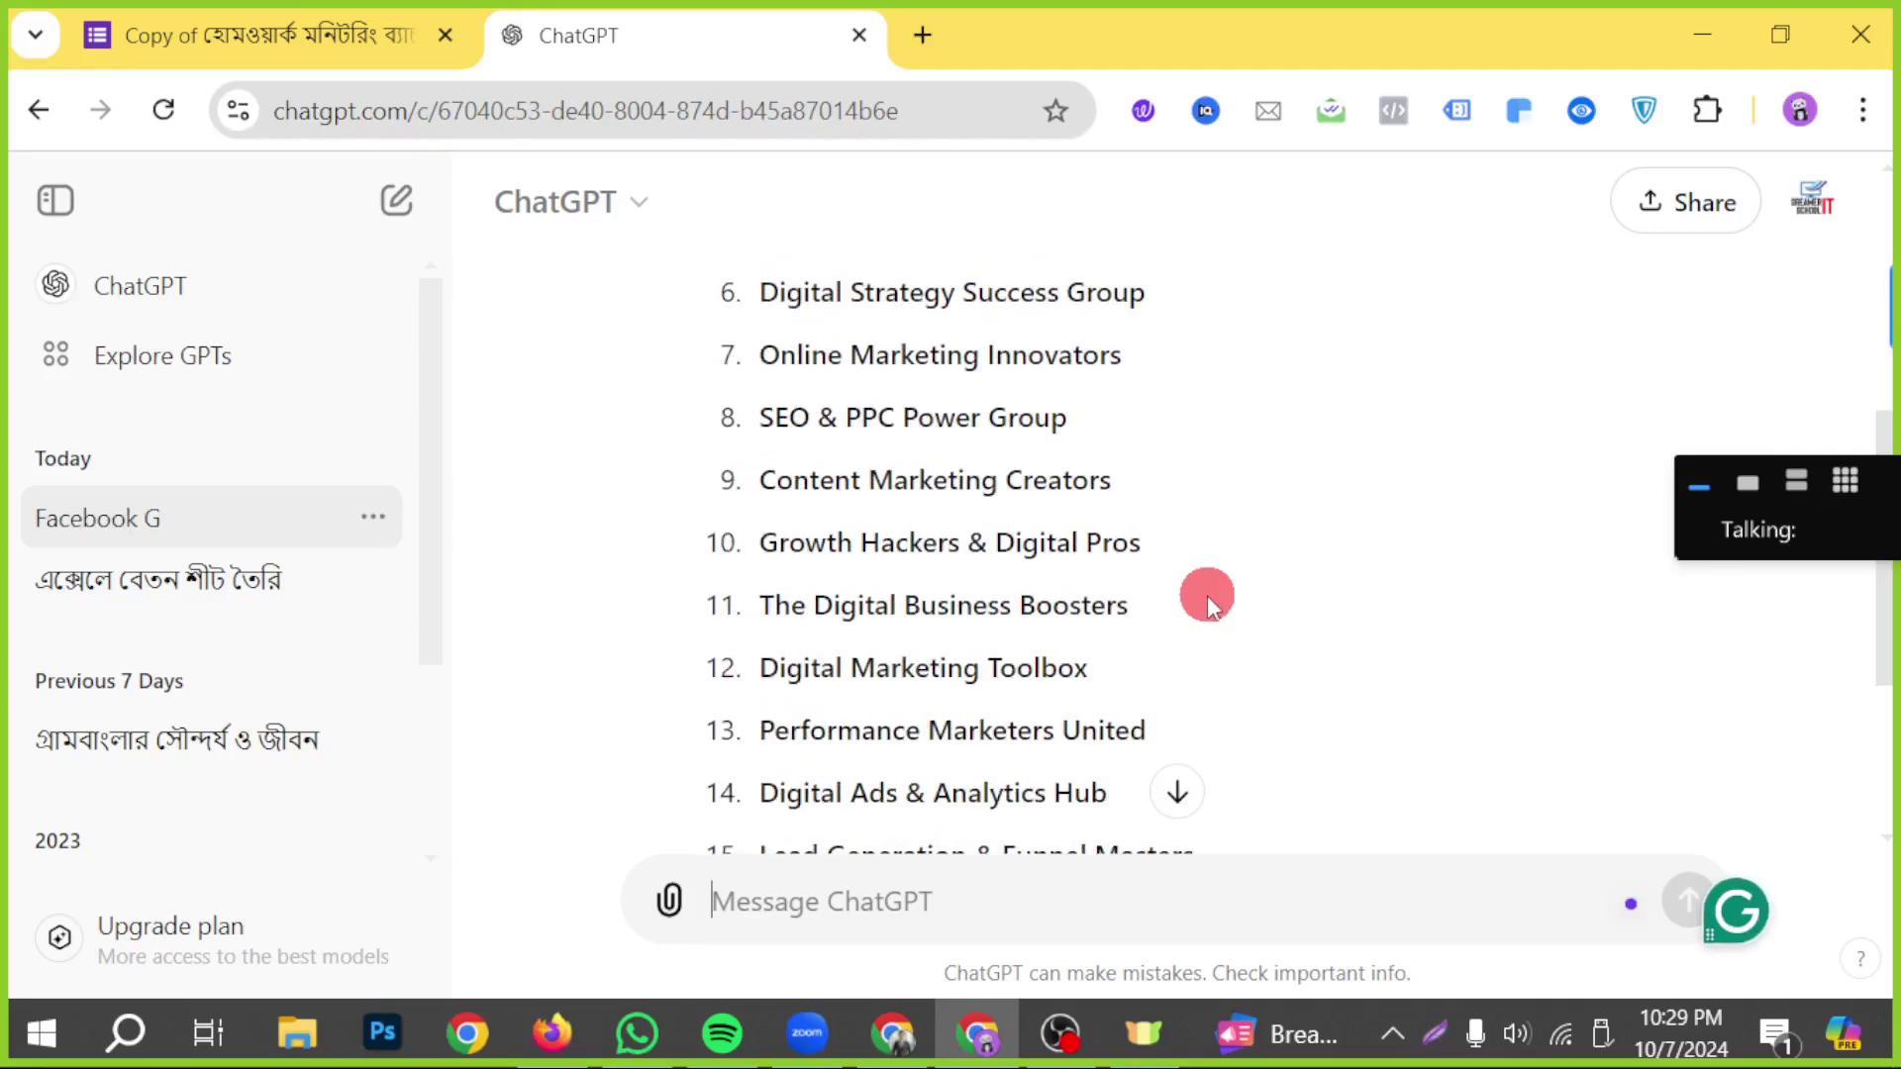
scroll(1128, 525, down, 2)
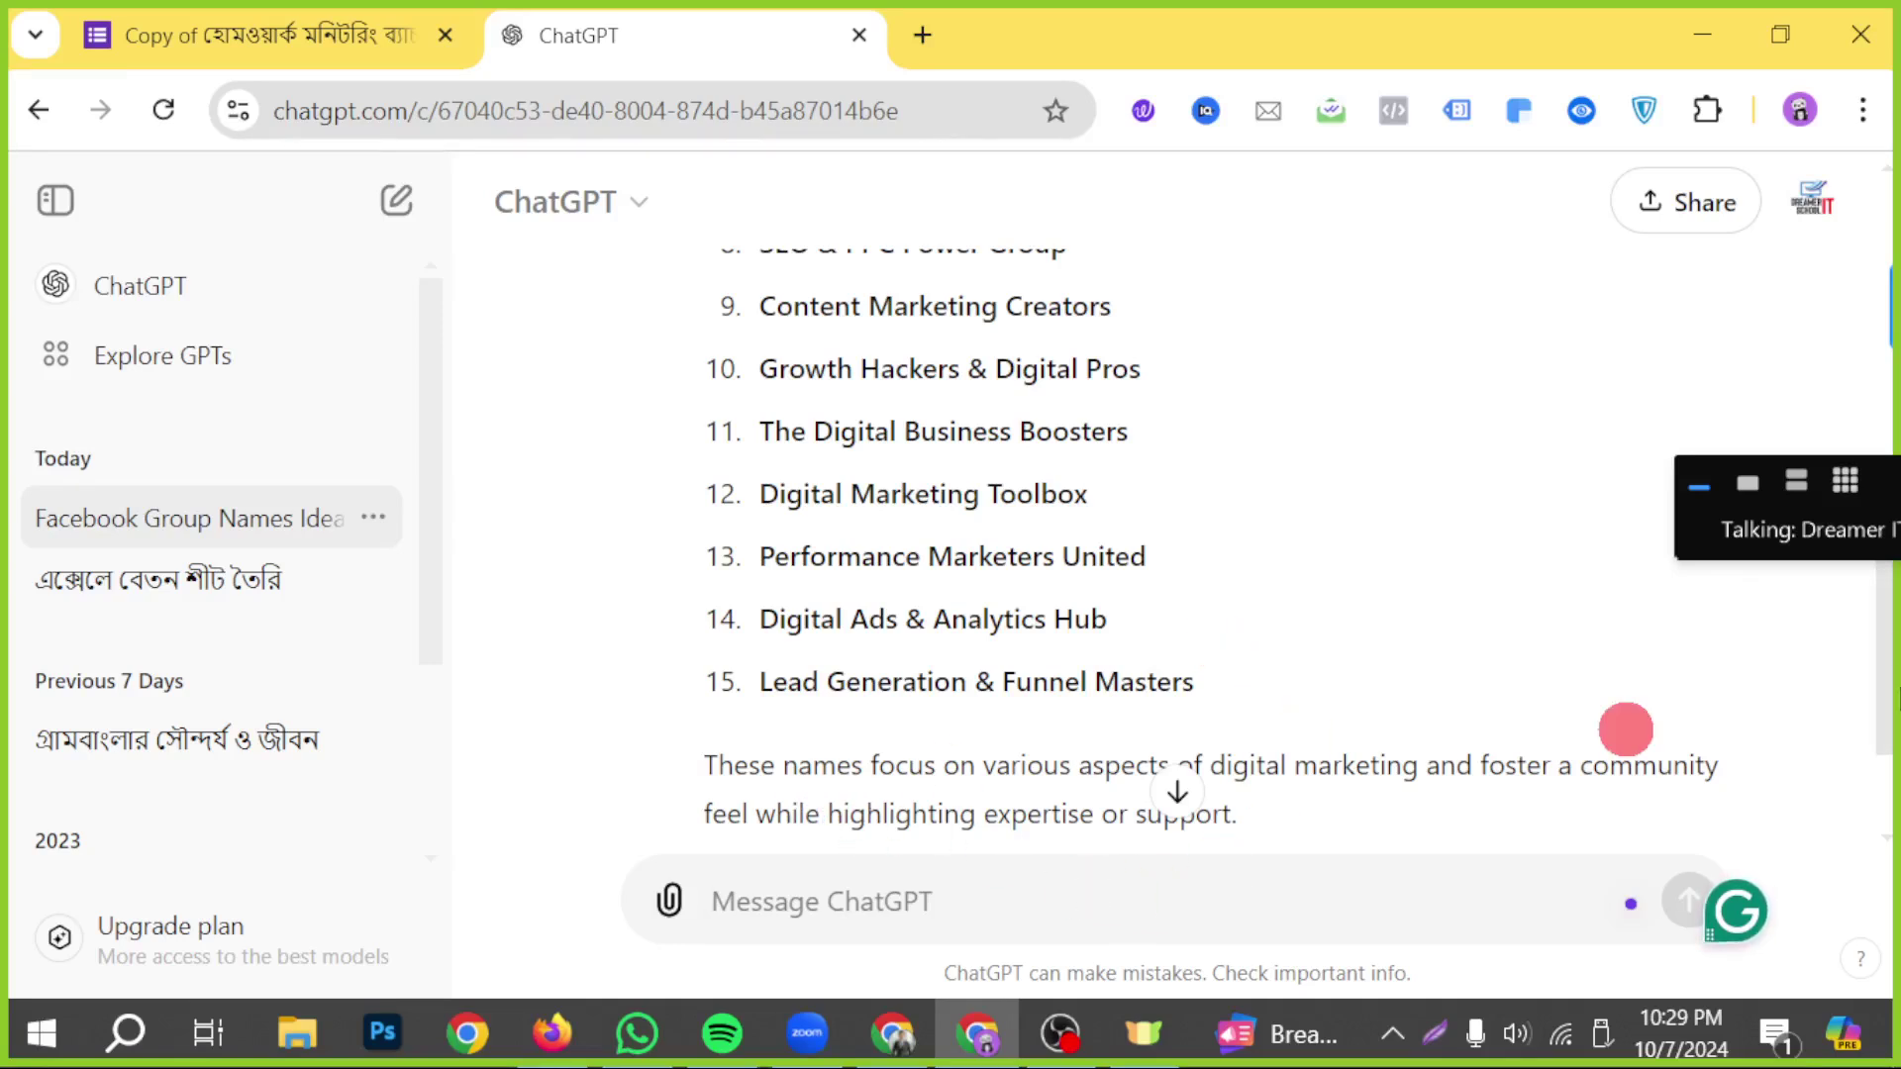
scroll(1188, 633, up, 2)
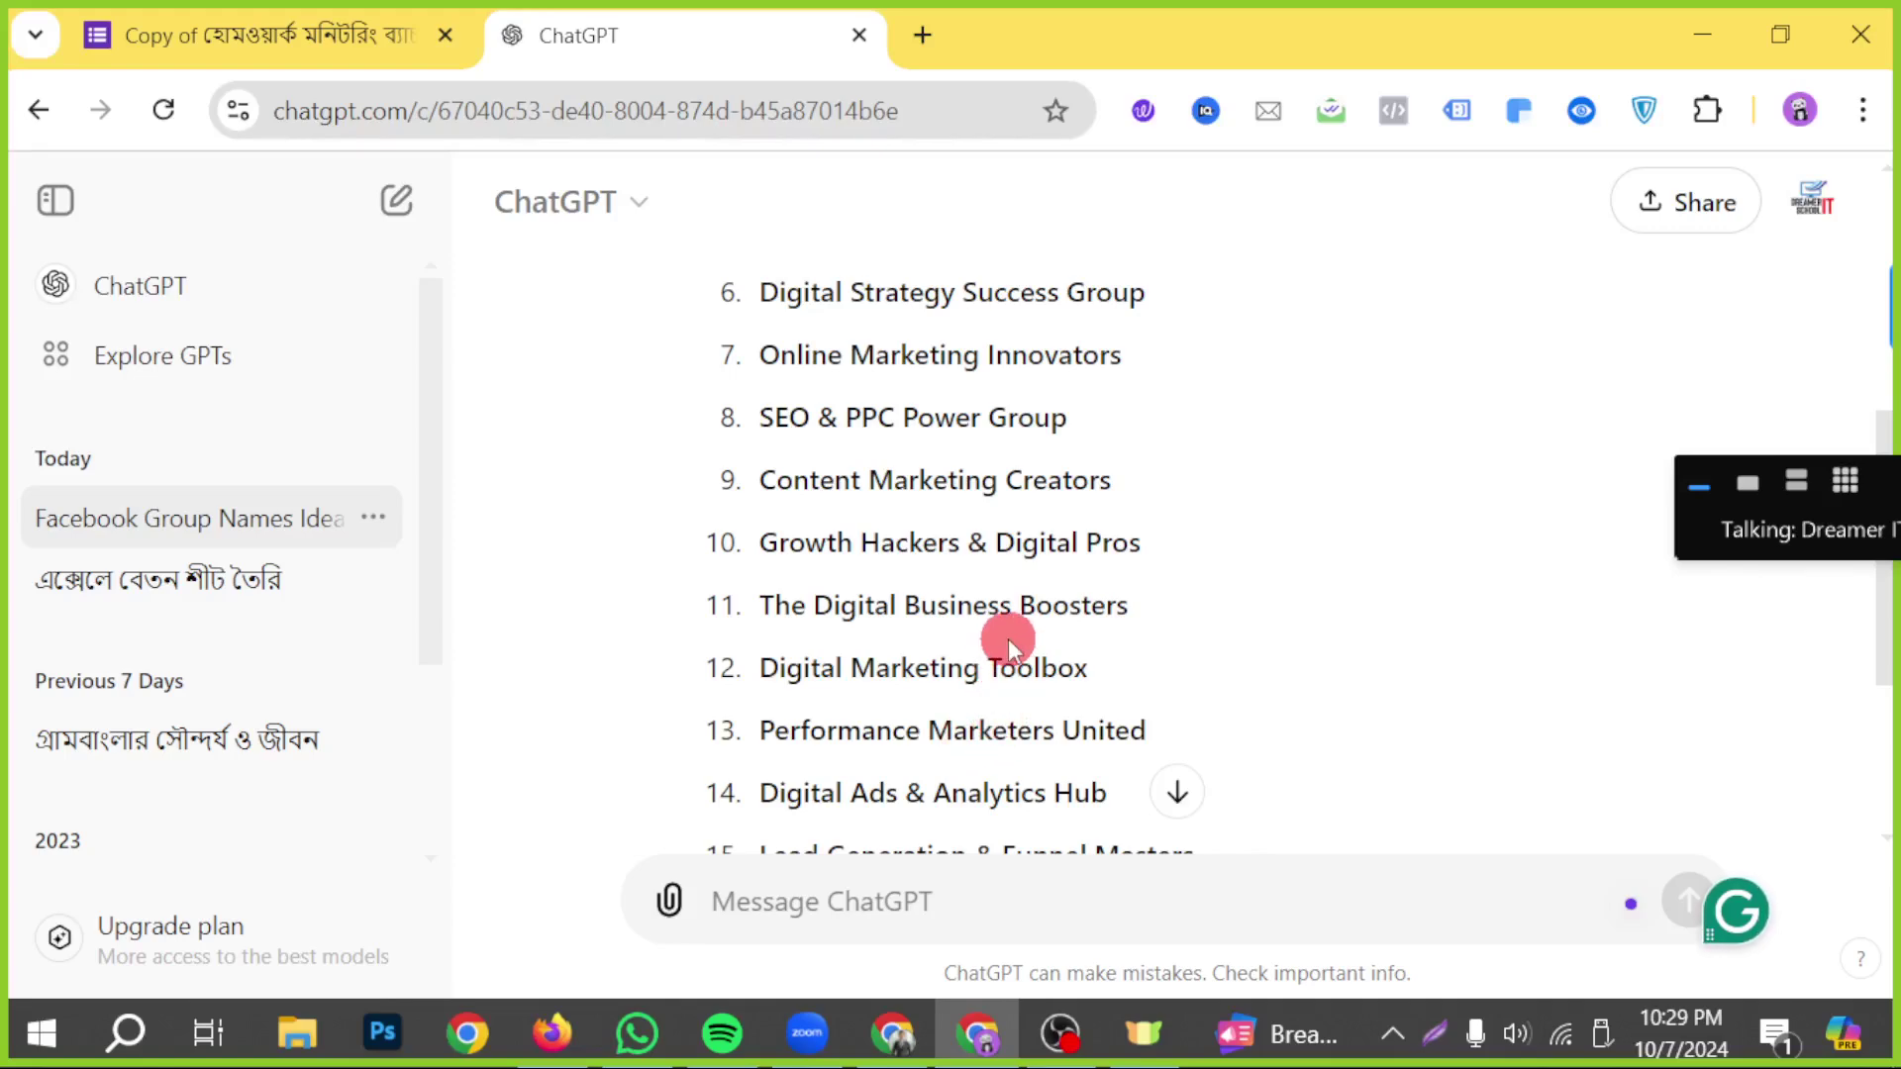
scroll(1024, 633, up, 2)
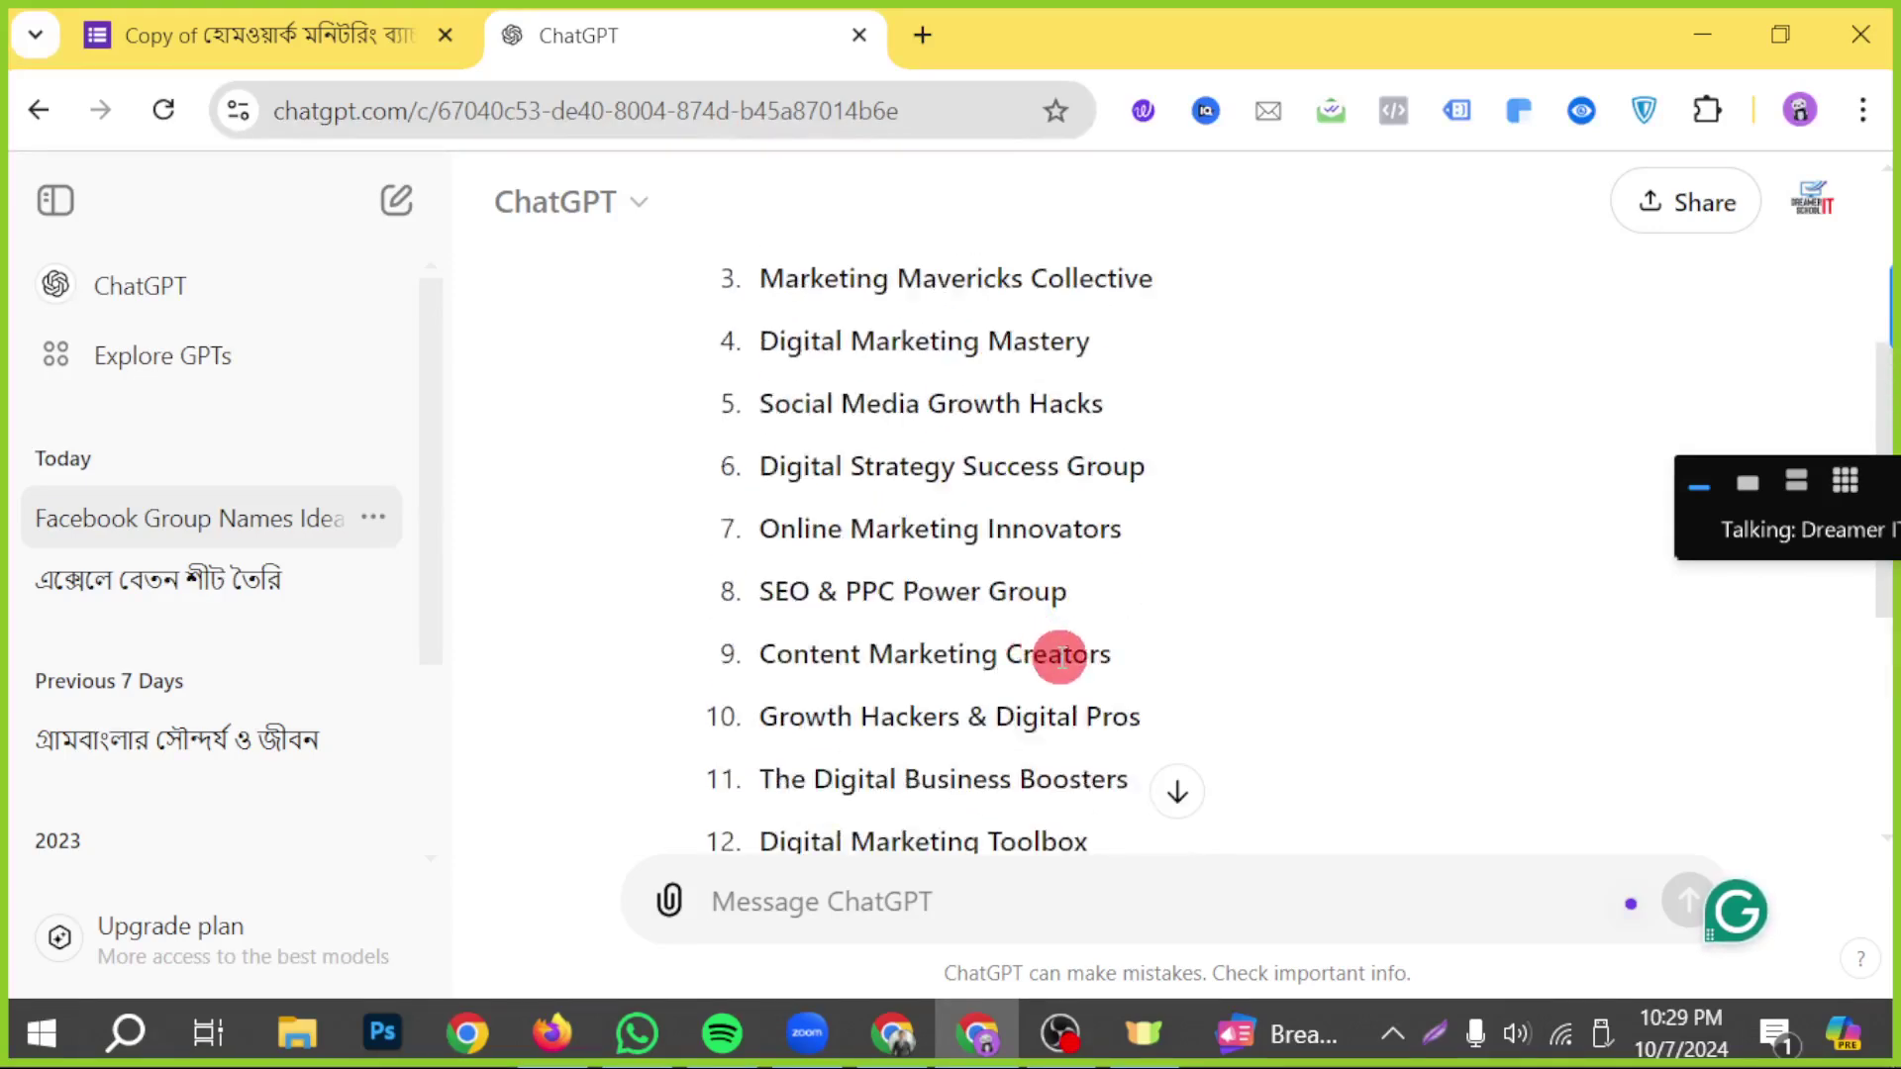
scroll(1060, 656, up, 5)
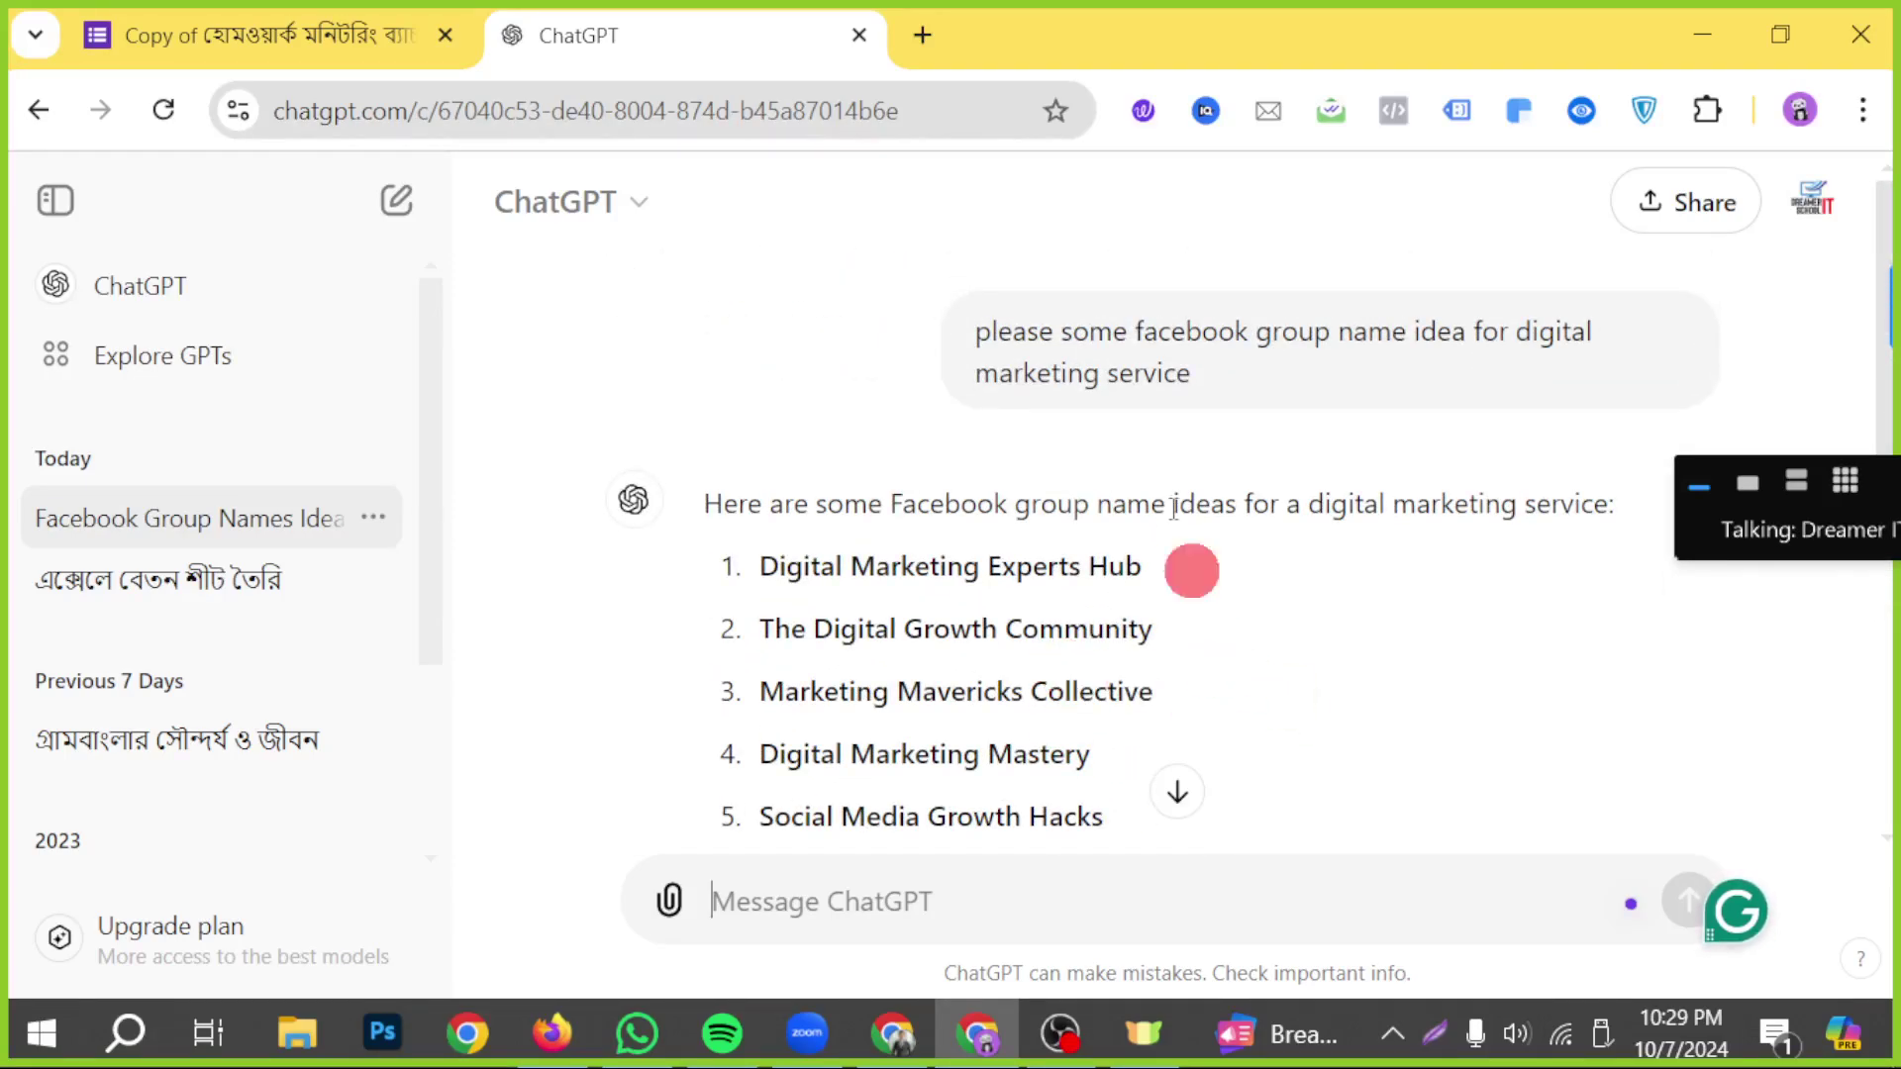
- Reuse the previous ChatGPT prompt with "digital" replaced, sending "please some facebook group name idea for facebook marketing service"
mouse_move(1200, 399)
mouse_down()
mouse_move(907, 326)
mouse_move(978, 315)
mouse_up()
key(ctrl+c)
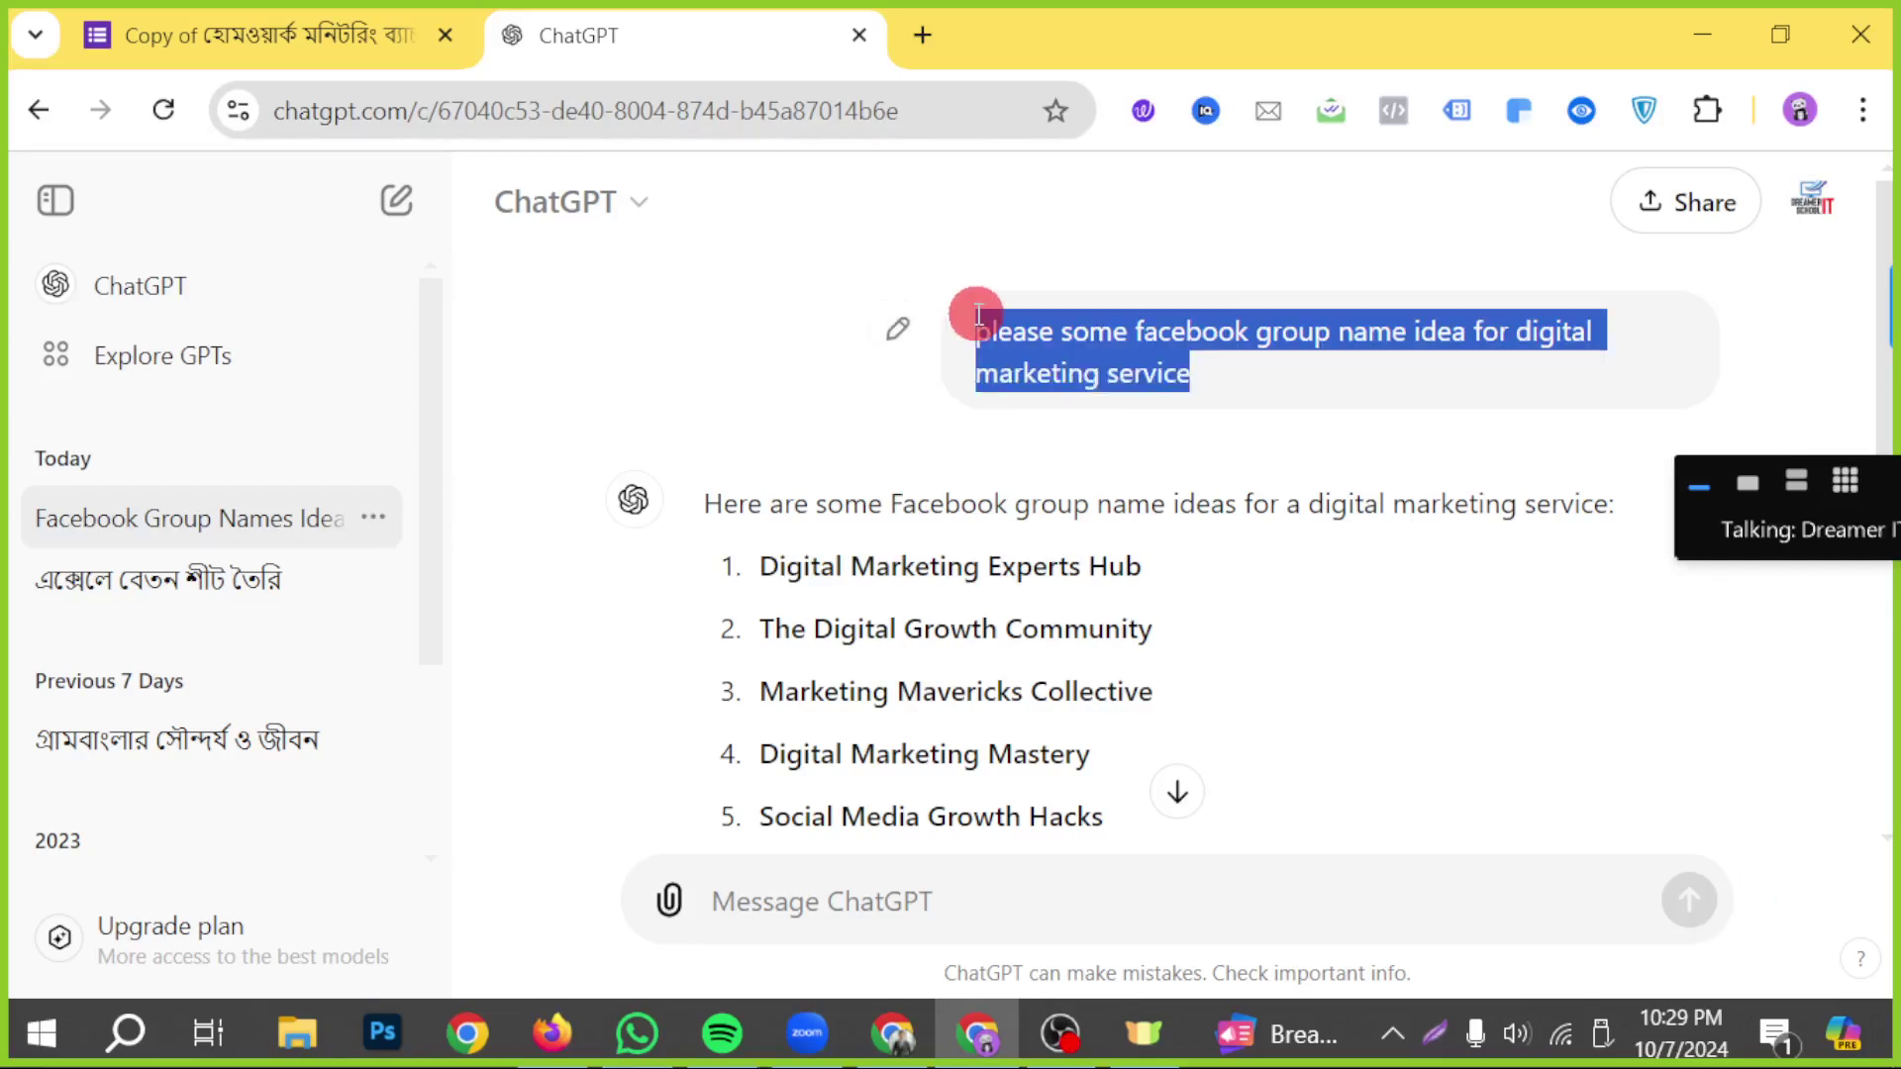
click(821, 901)
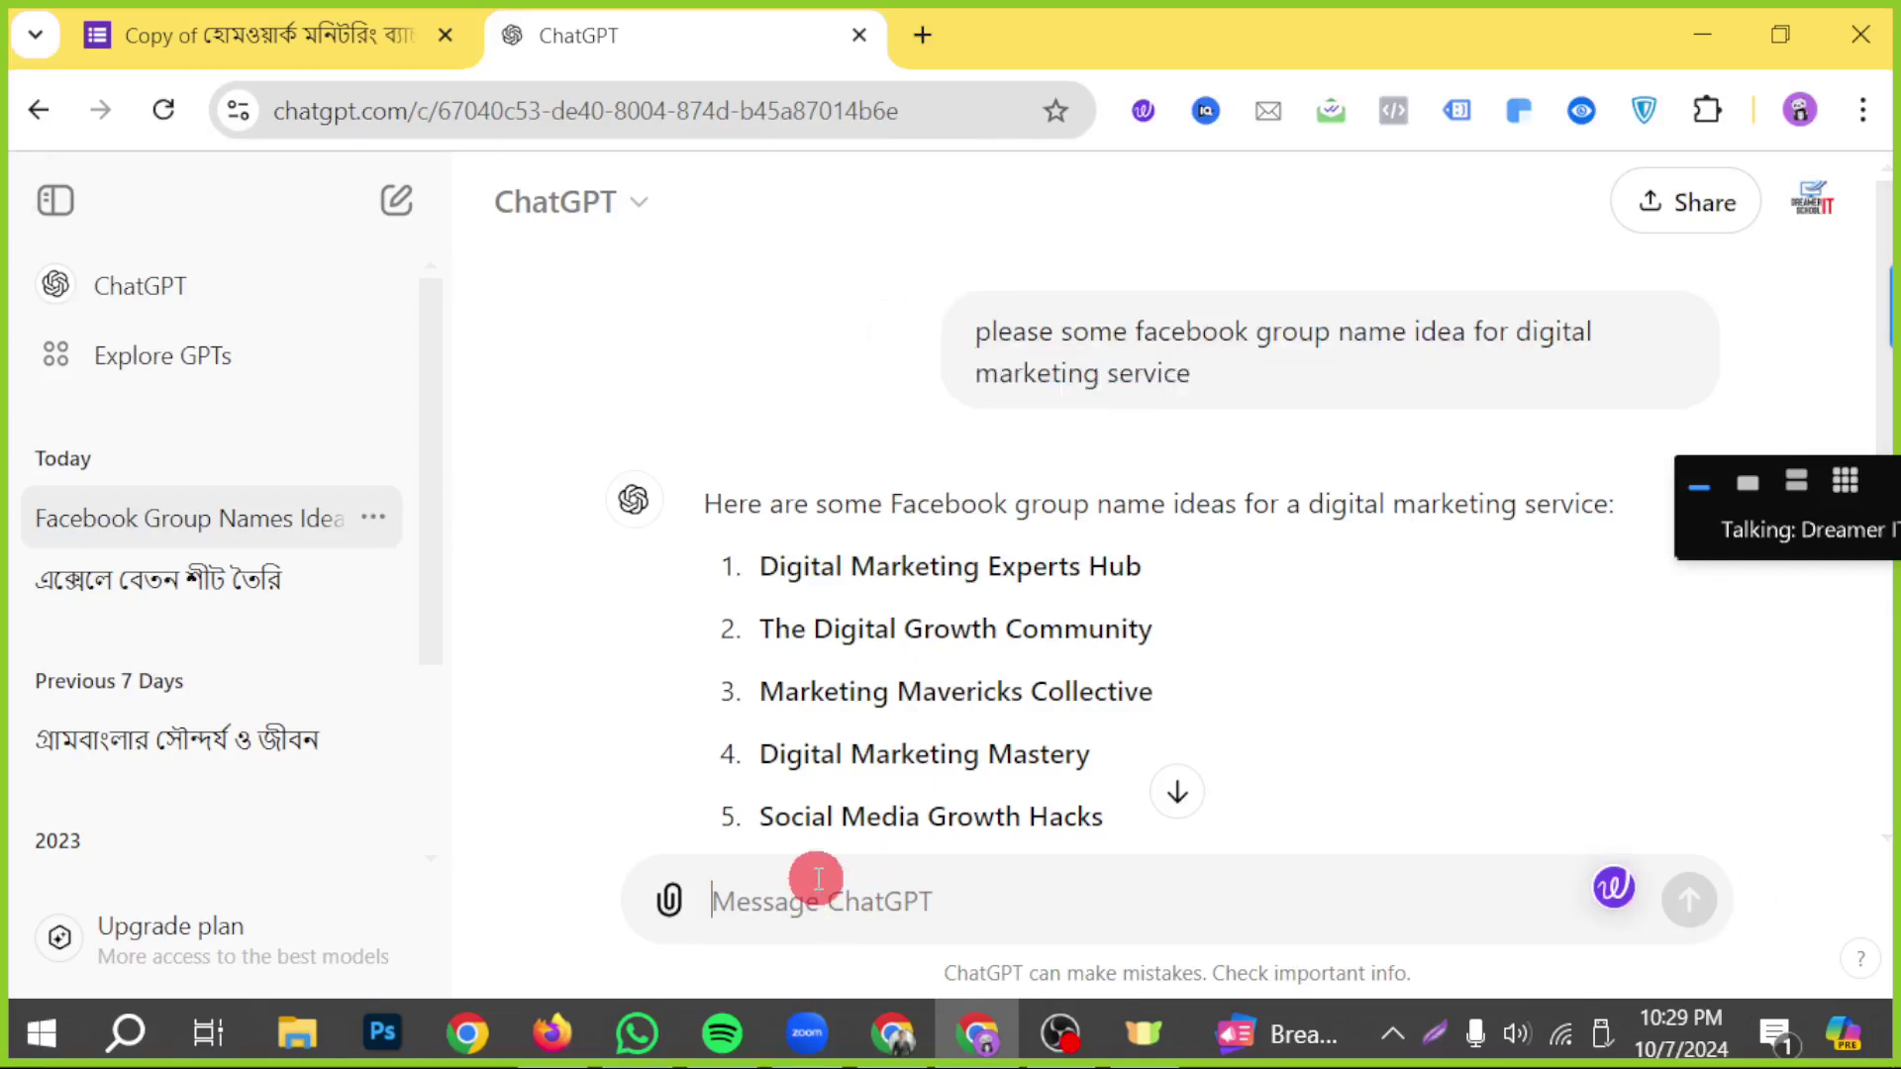
key(ctrl+v)
click(1255, 901)
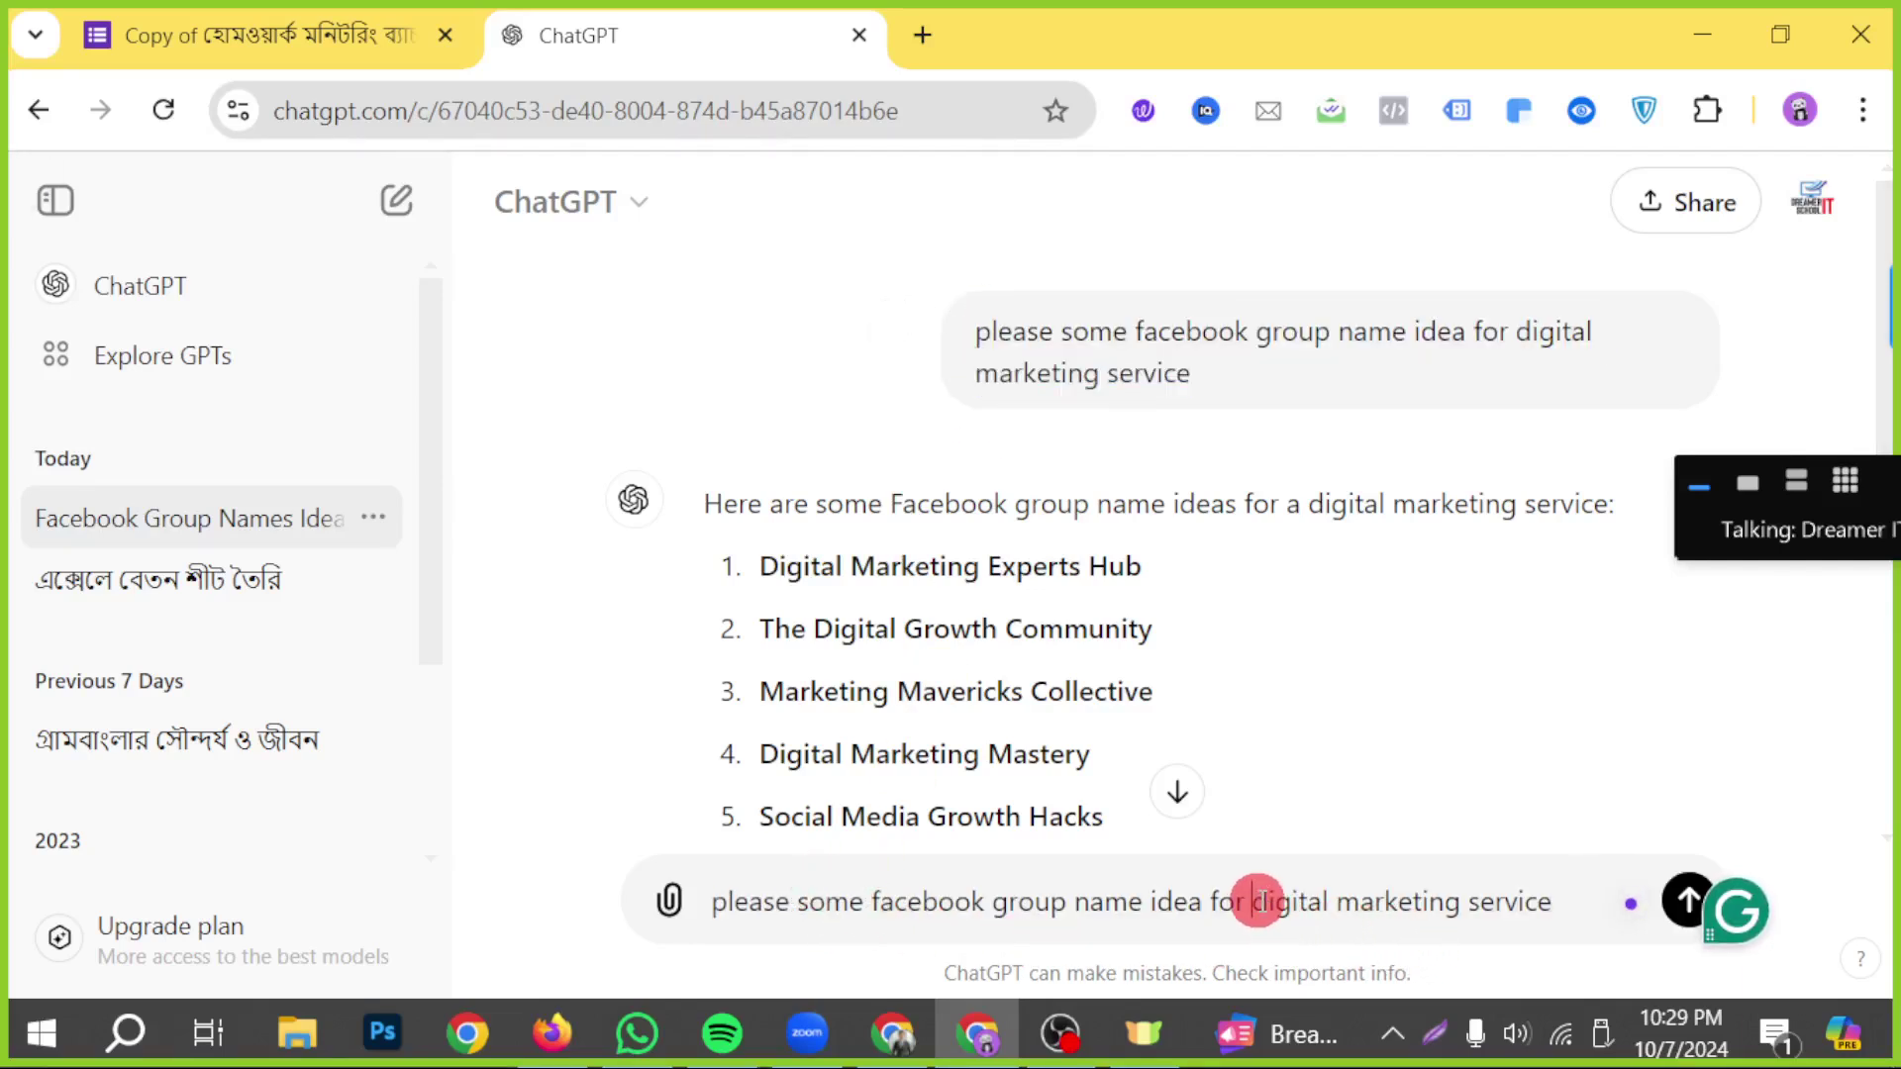
drag(1255, 900, 1348, 908)
key(BackSpace)
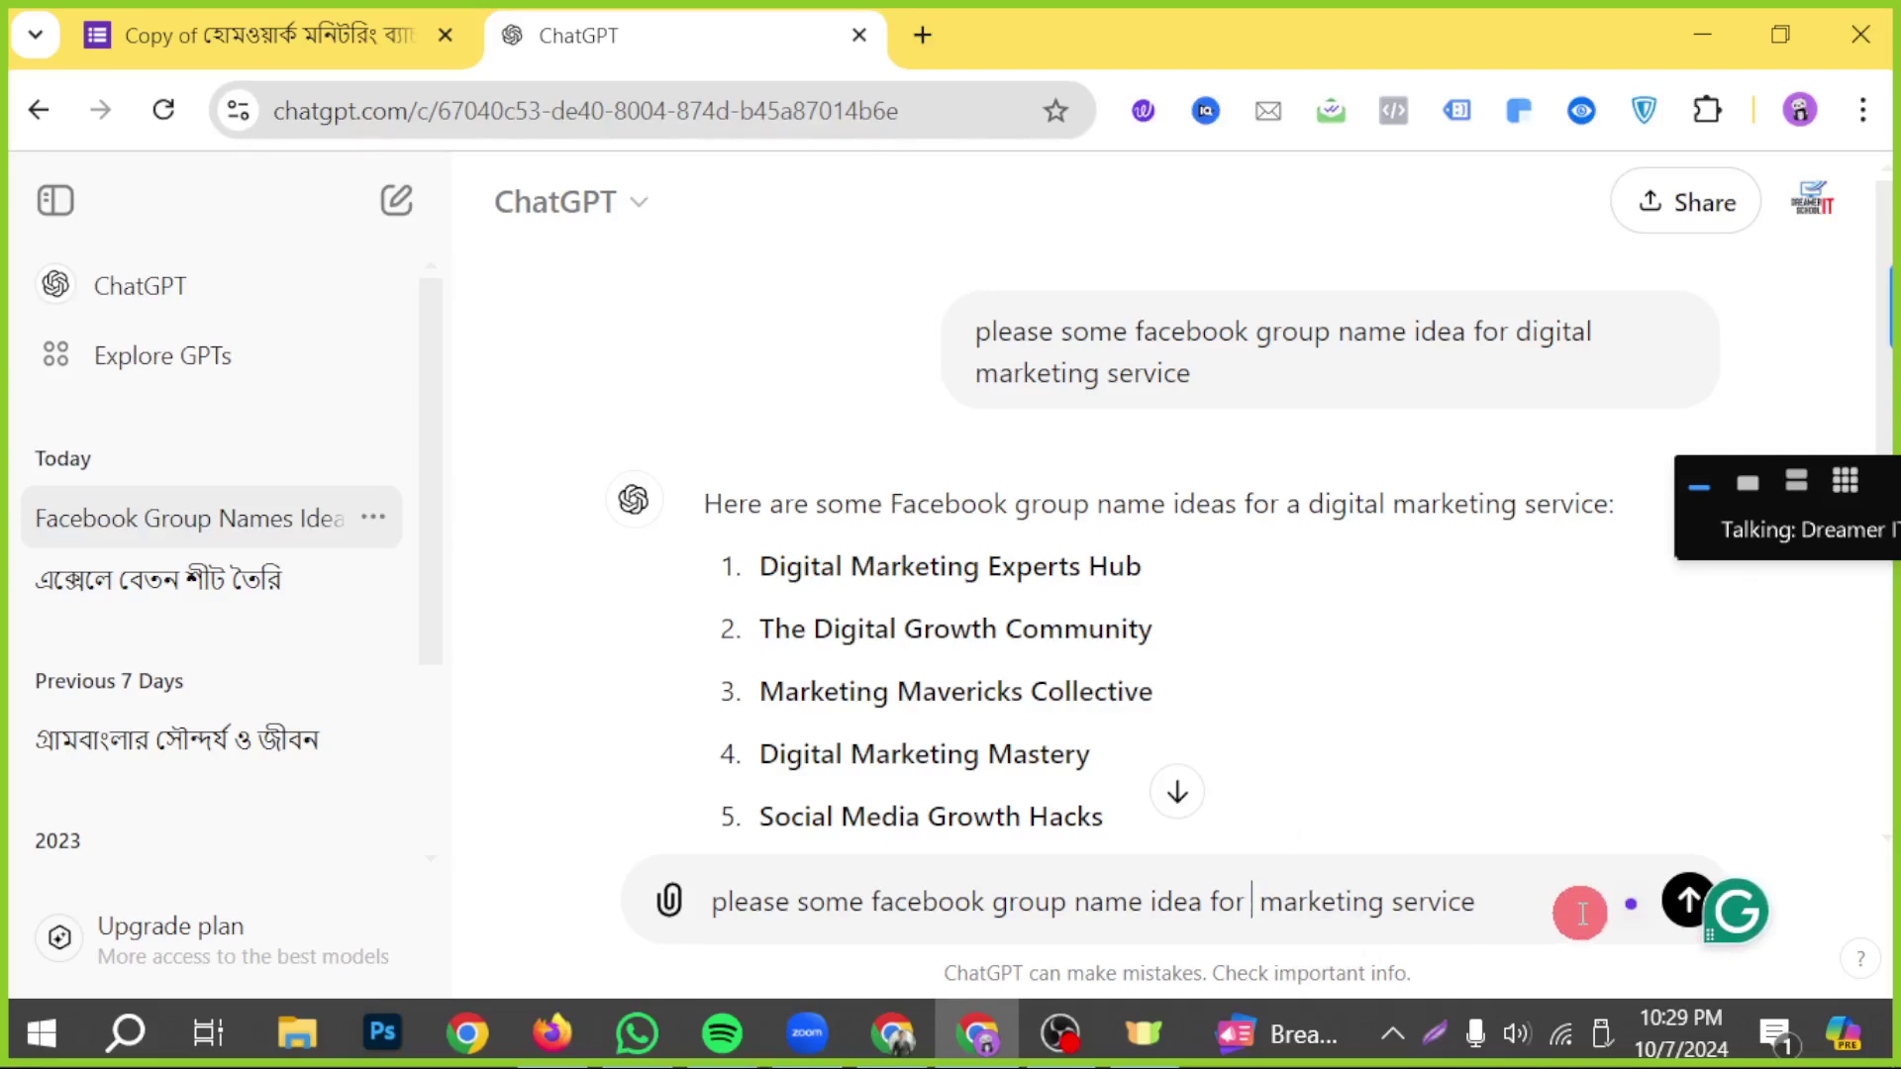
text(faceboo)
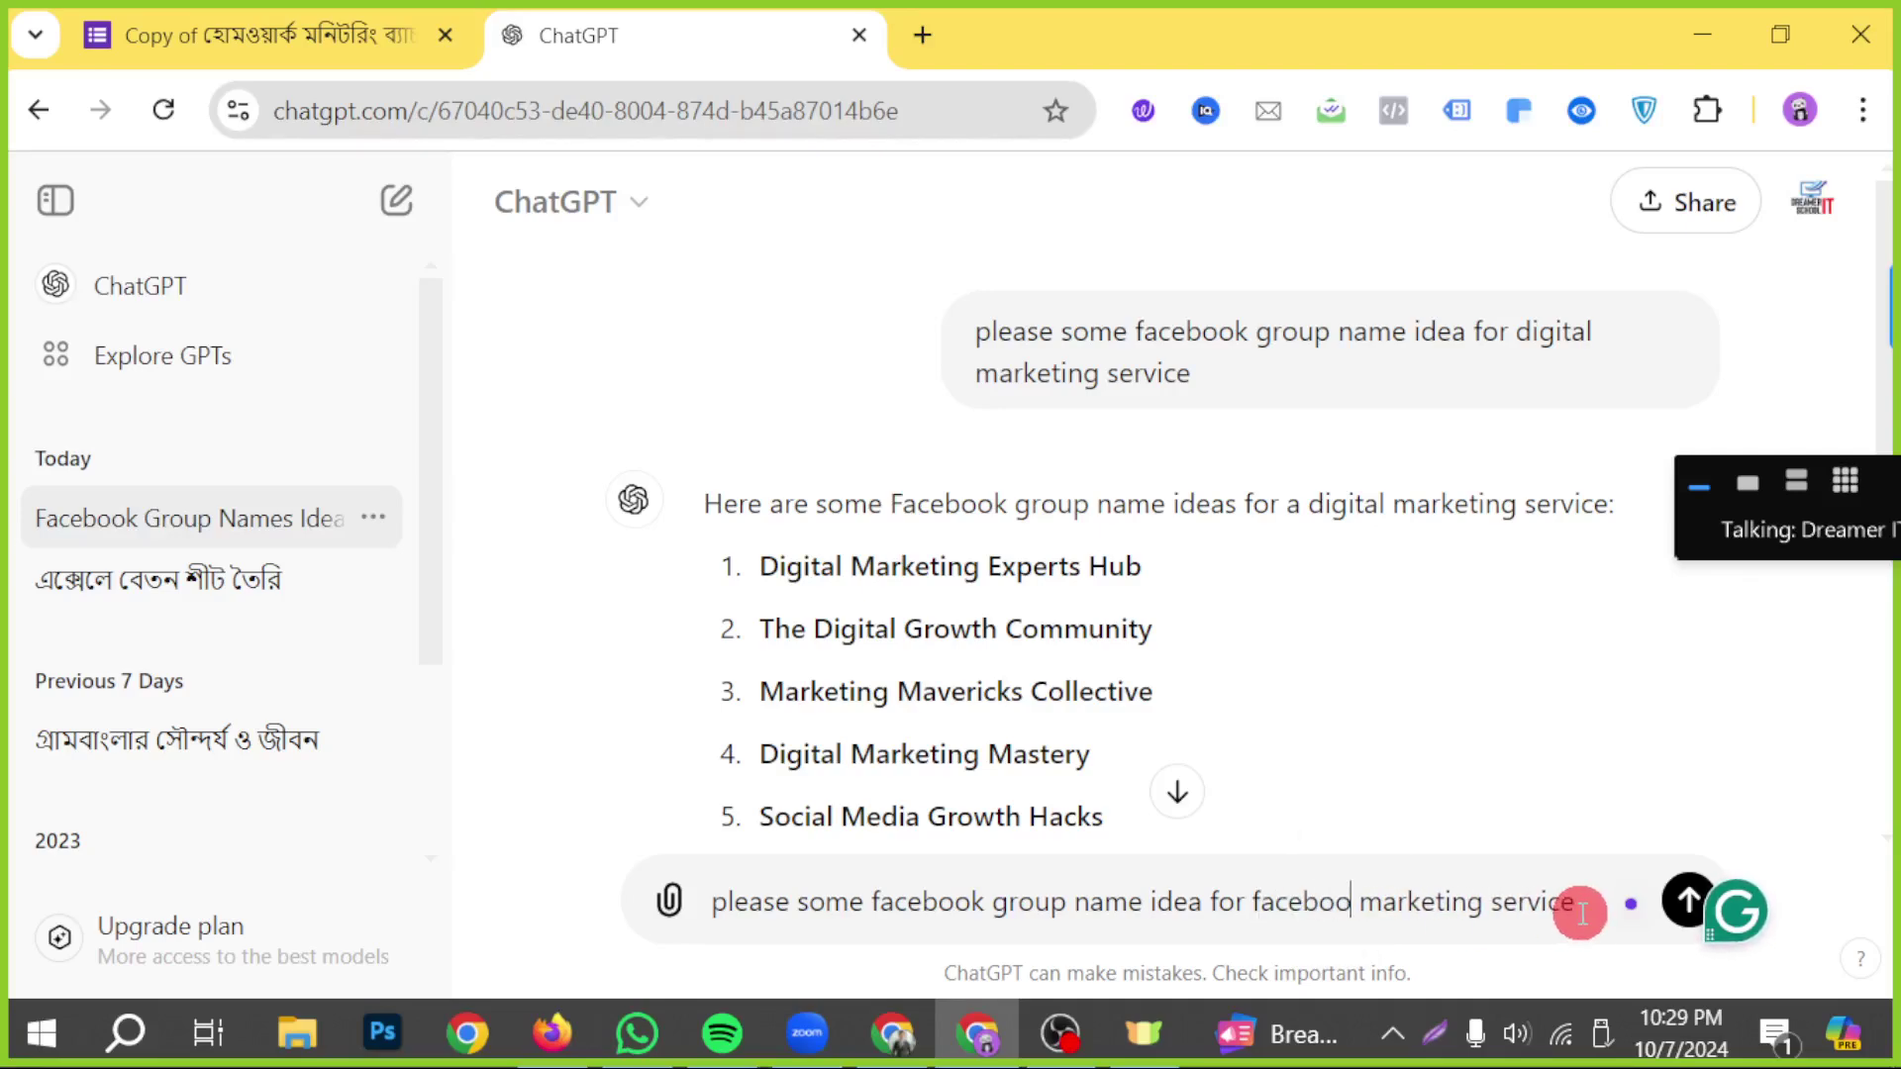
text(k)
key(Return)
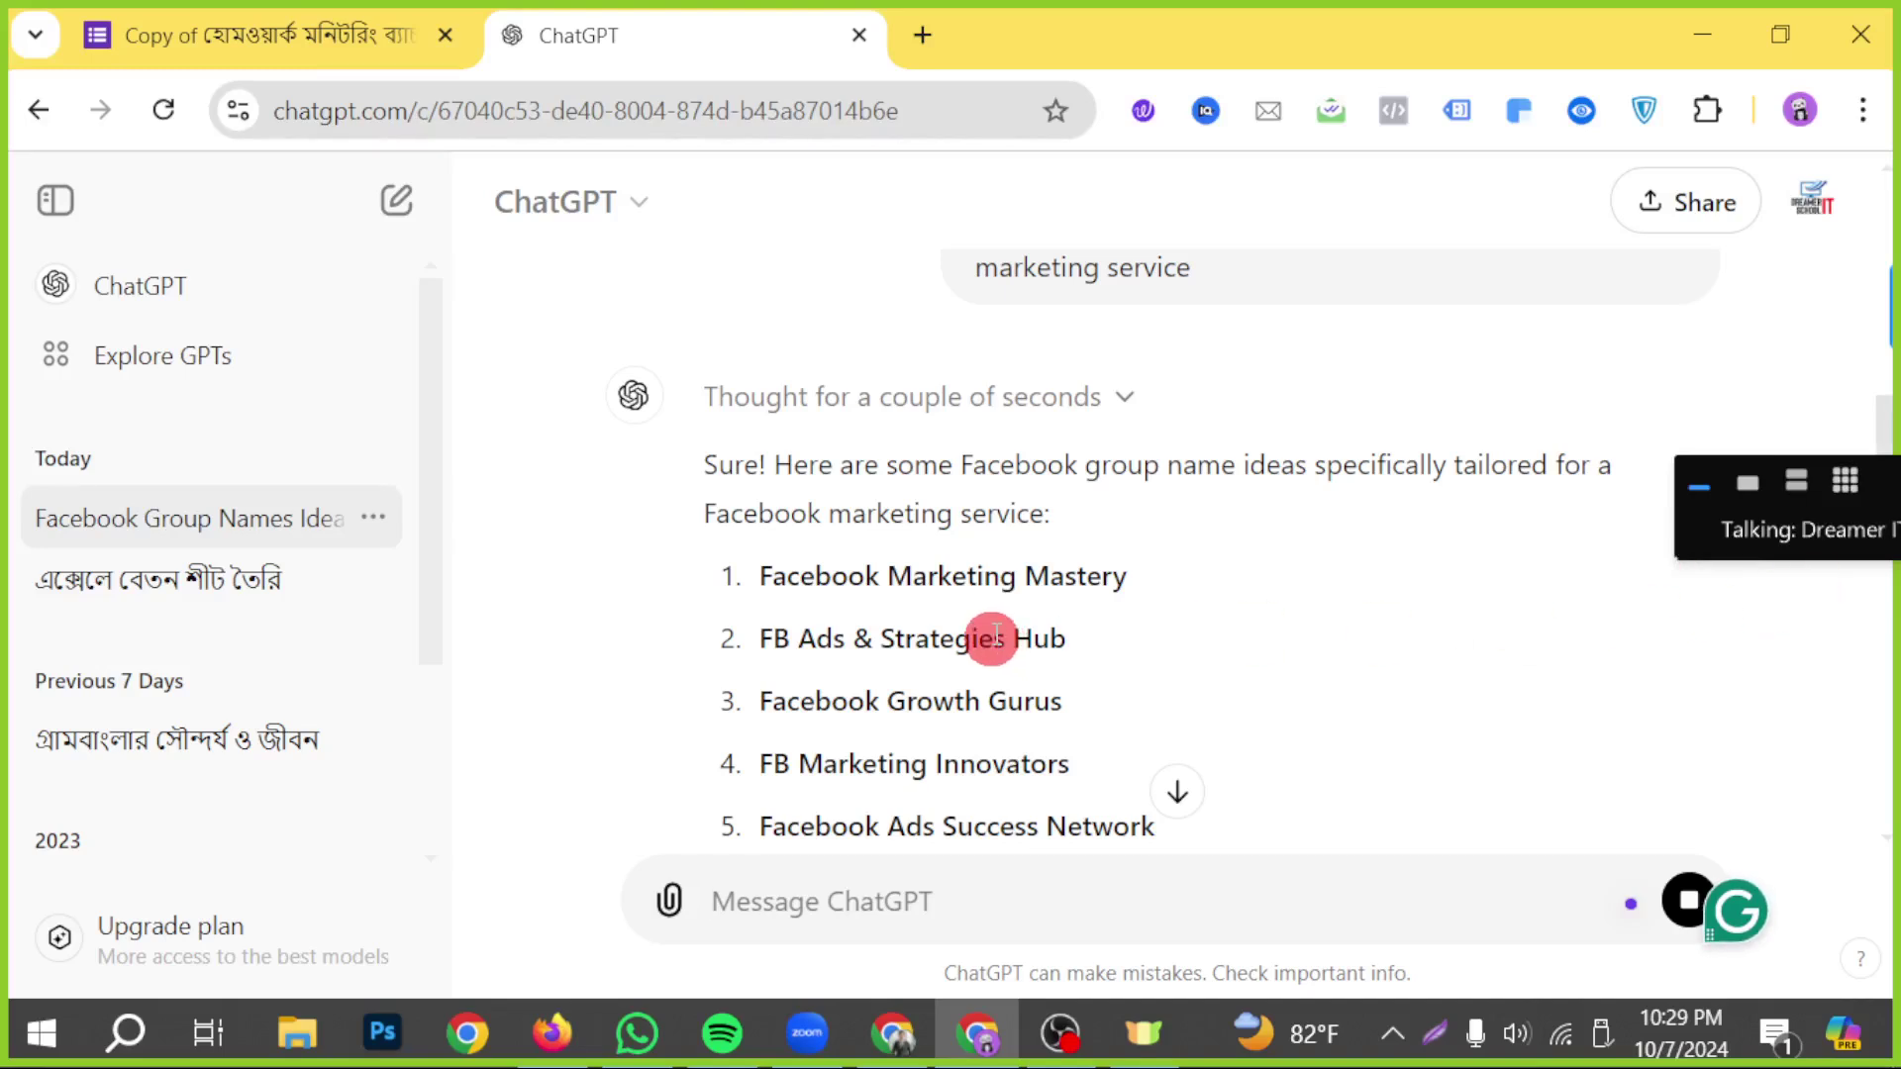
- Look through the new list of group name ideas and copy "Facebook Strategies & Solutions"
scroll(1085, 683, down, 2)
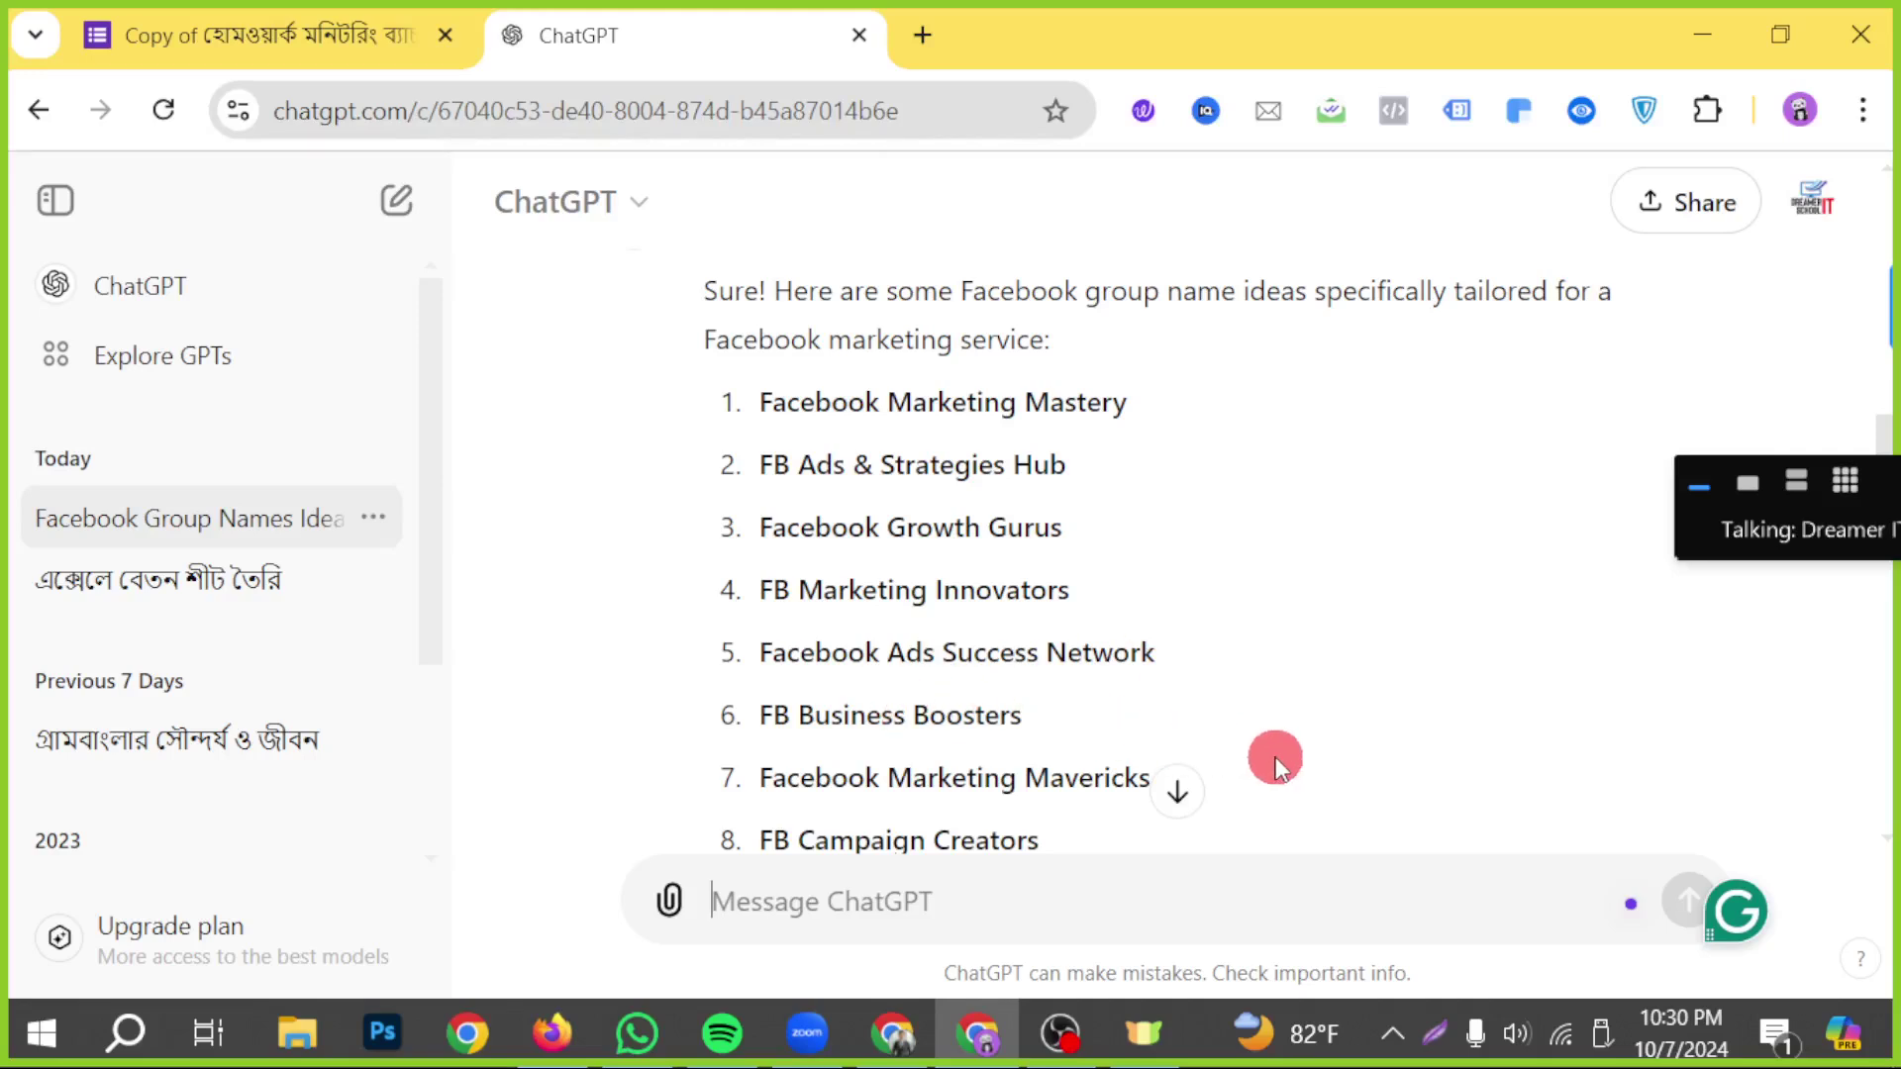
scroll(1079, 646, down, 2)
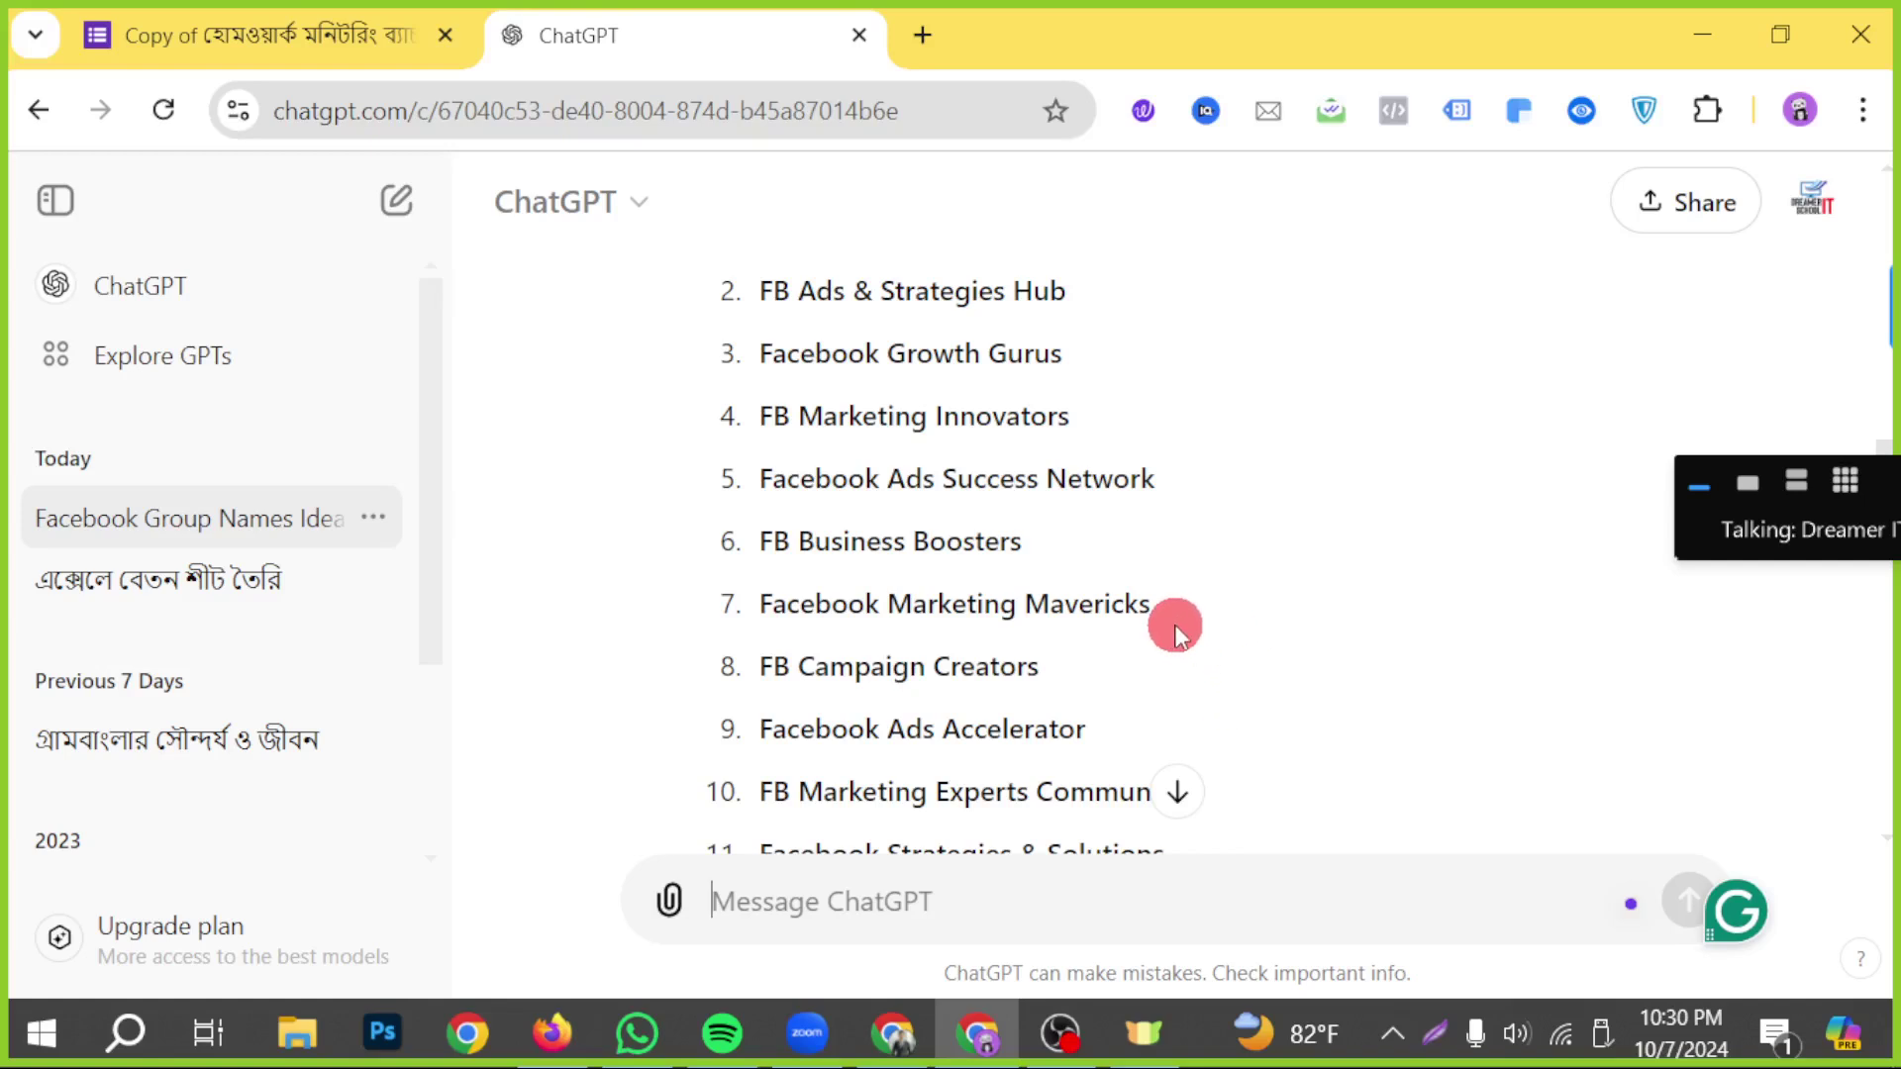
scroll(1183, 629, down, 2)
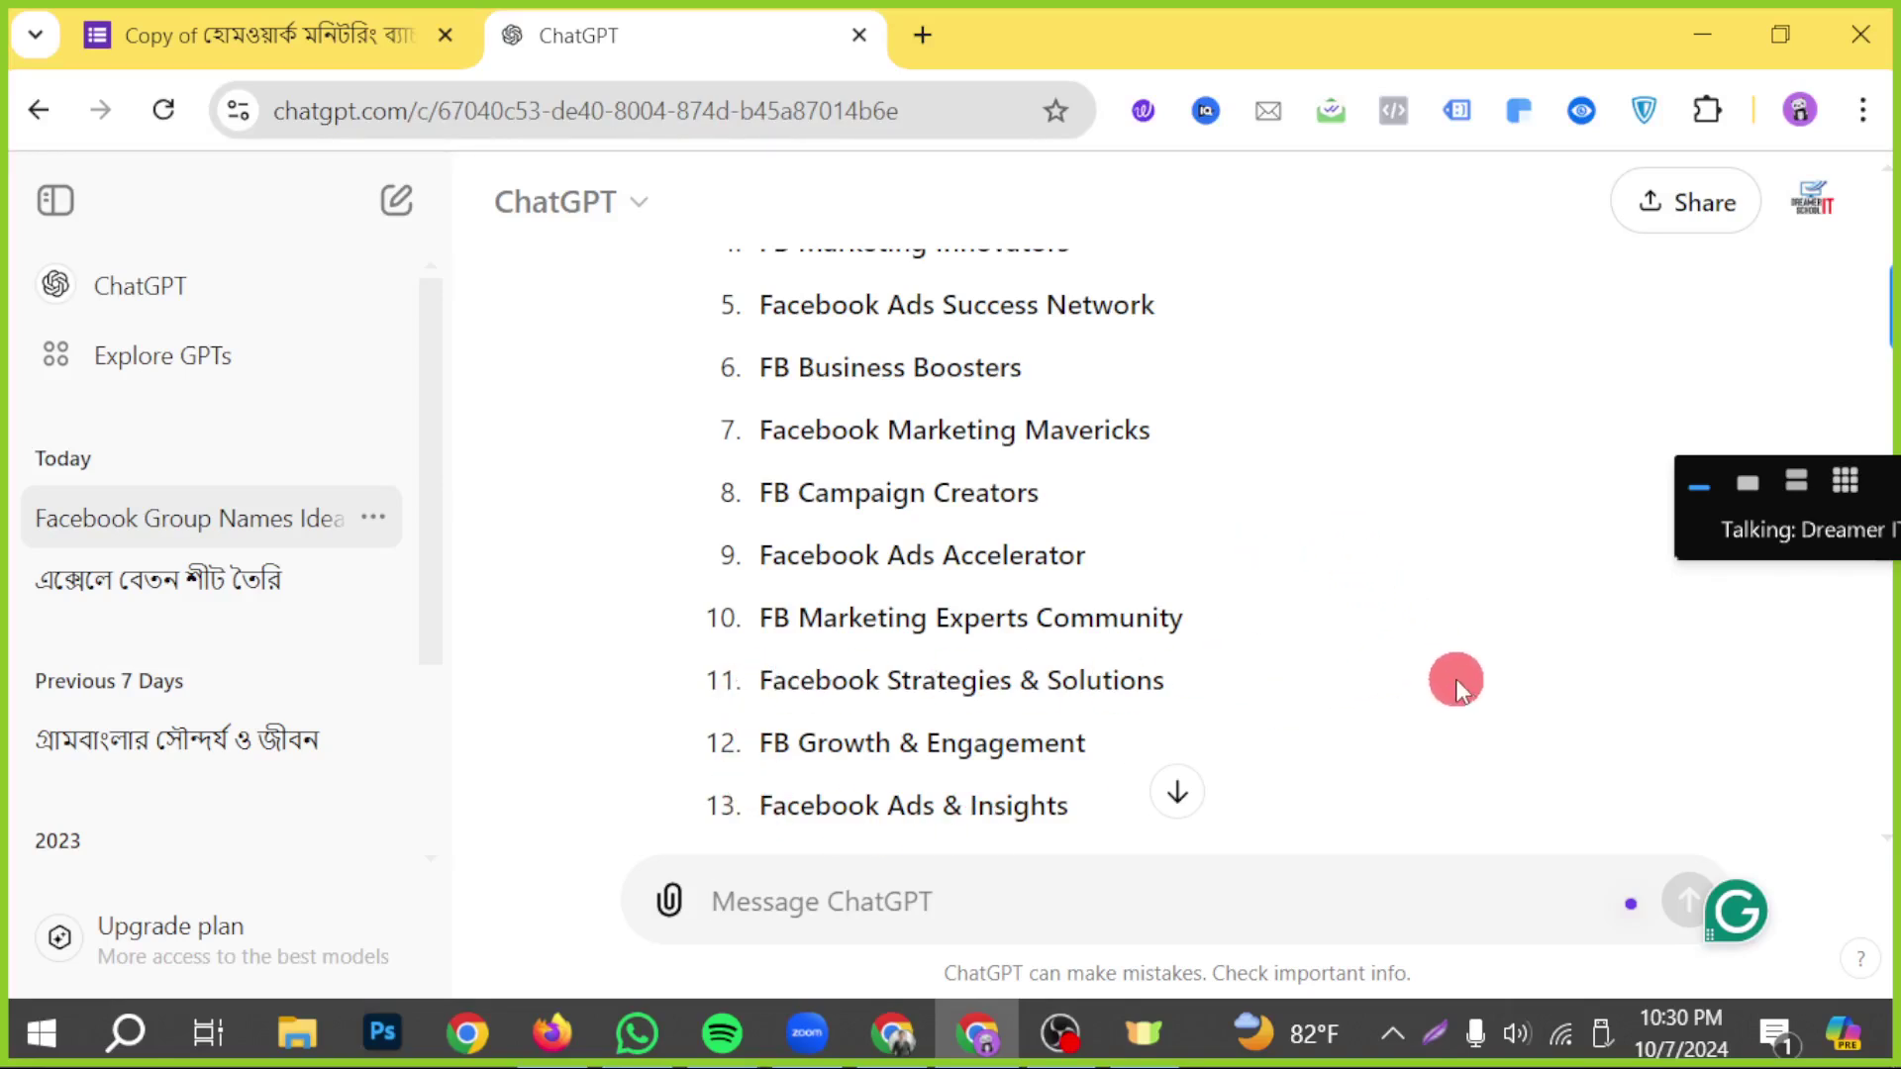
scroll(1234, 695, down, 2)
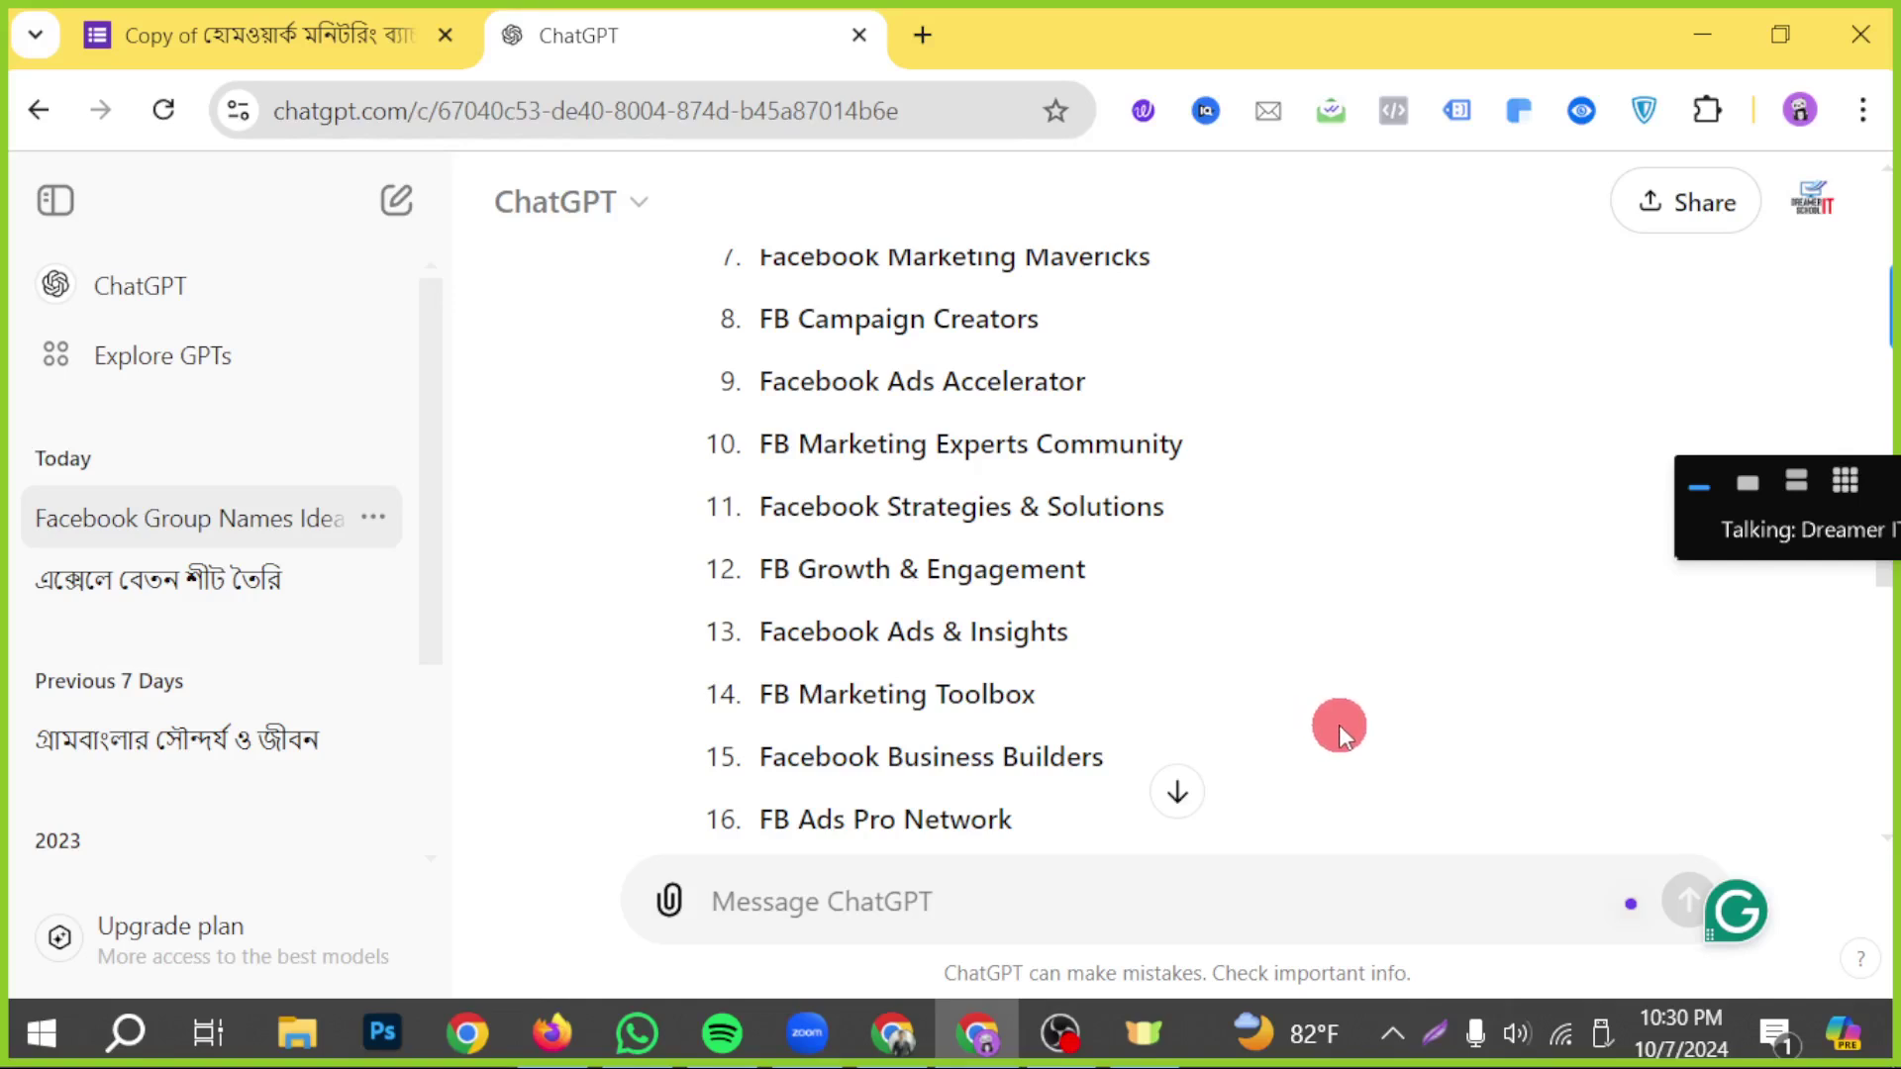
scroll(1113, 602, down, 3)
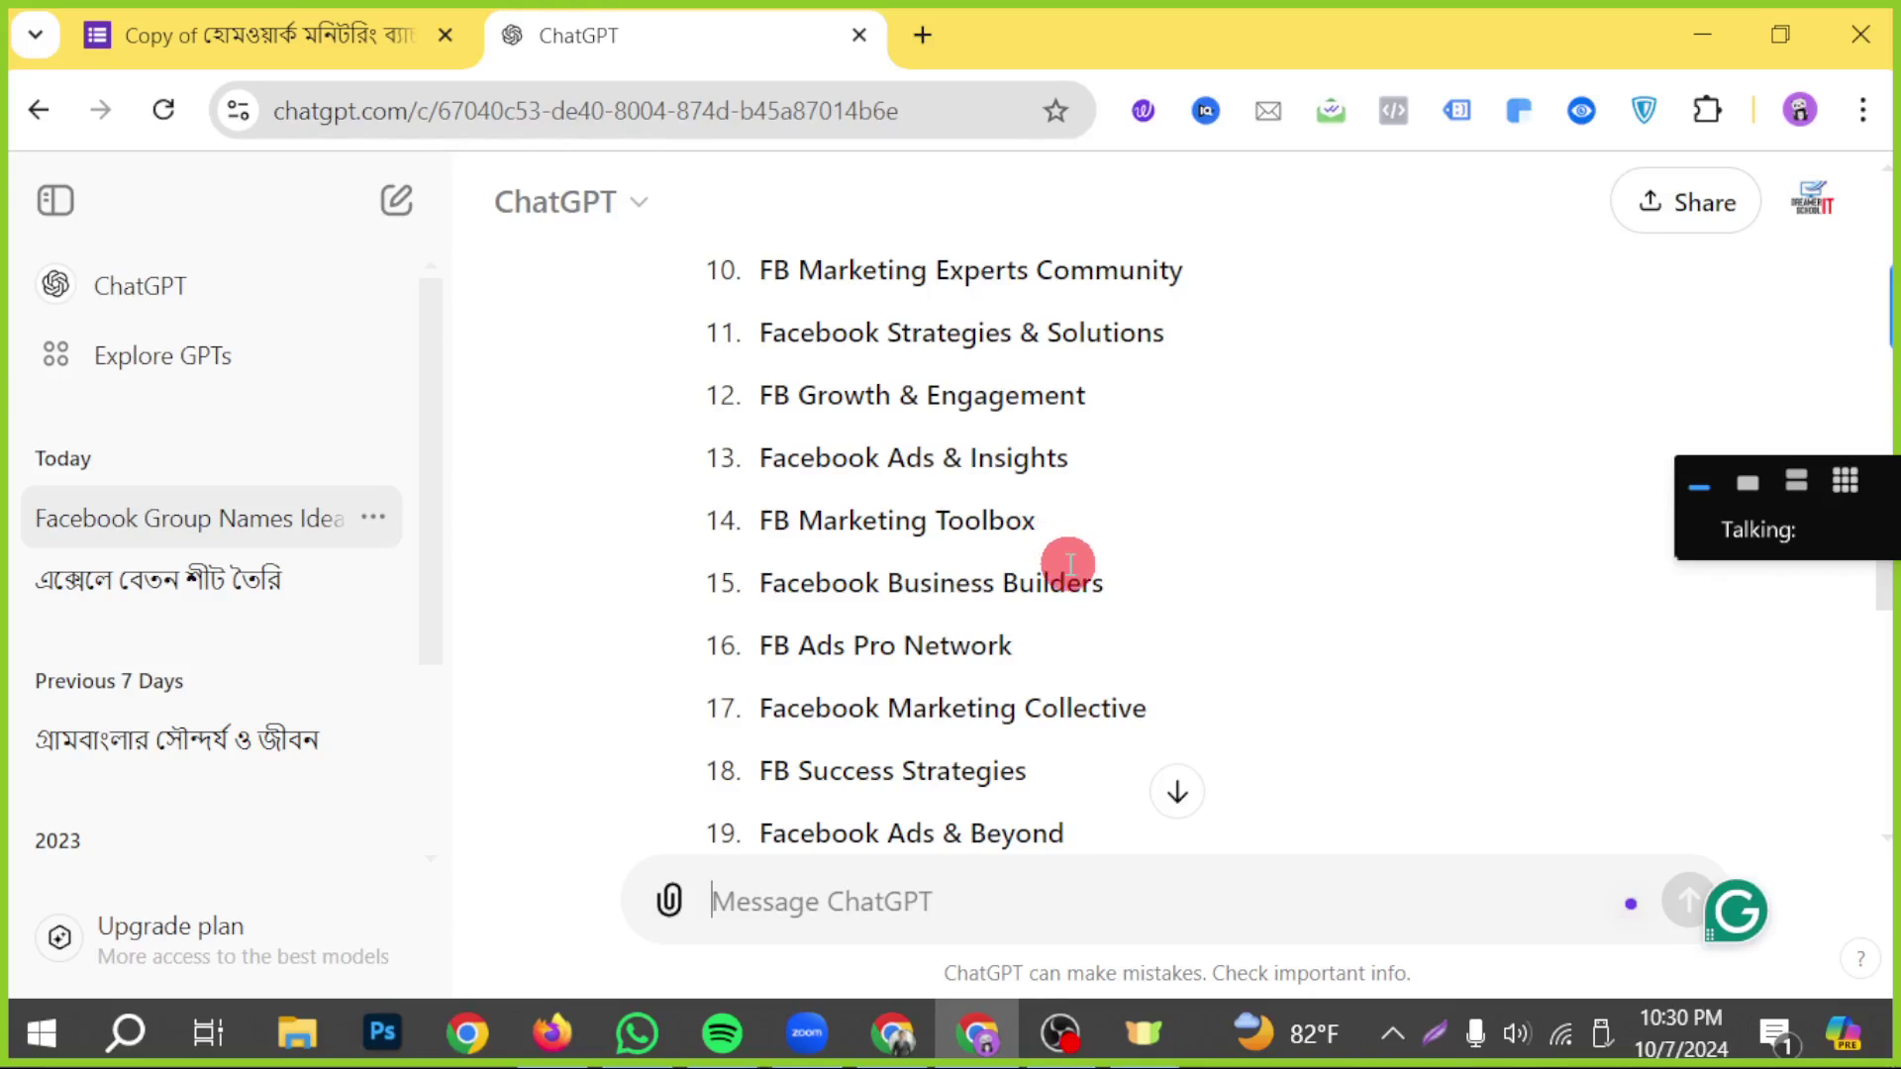
scroll(1069, 559, down, 3)
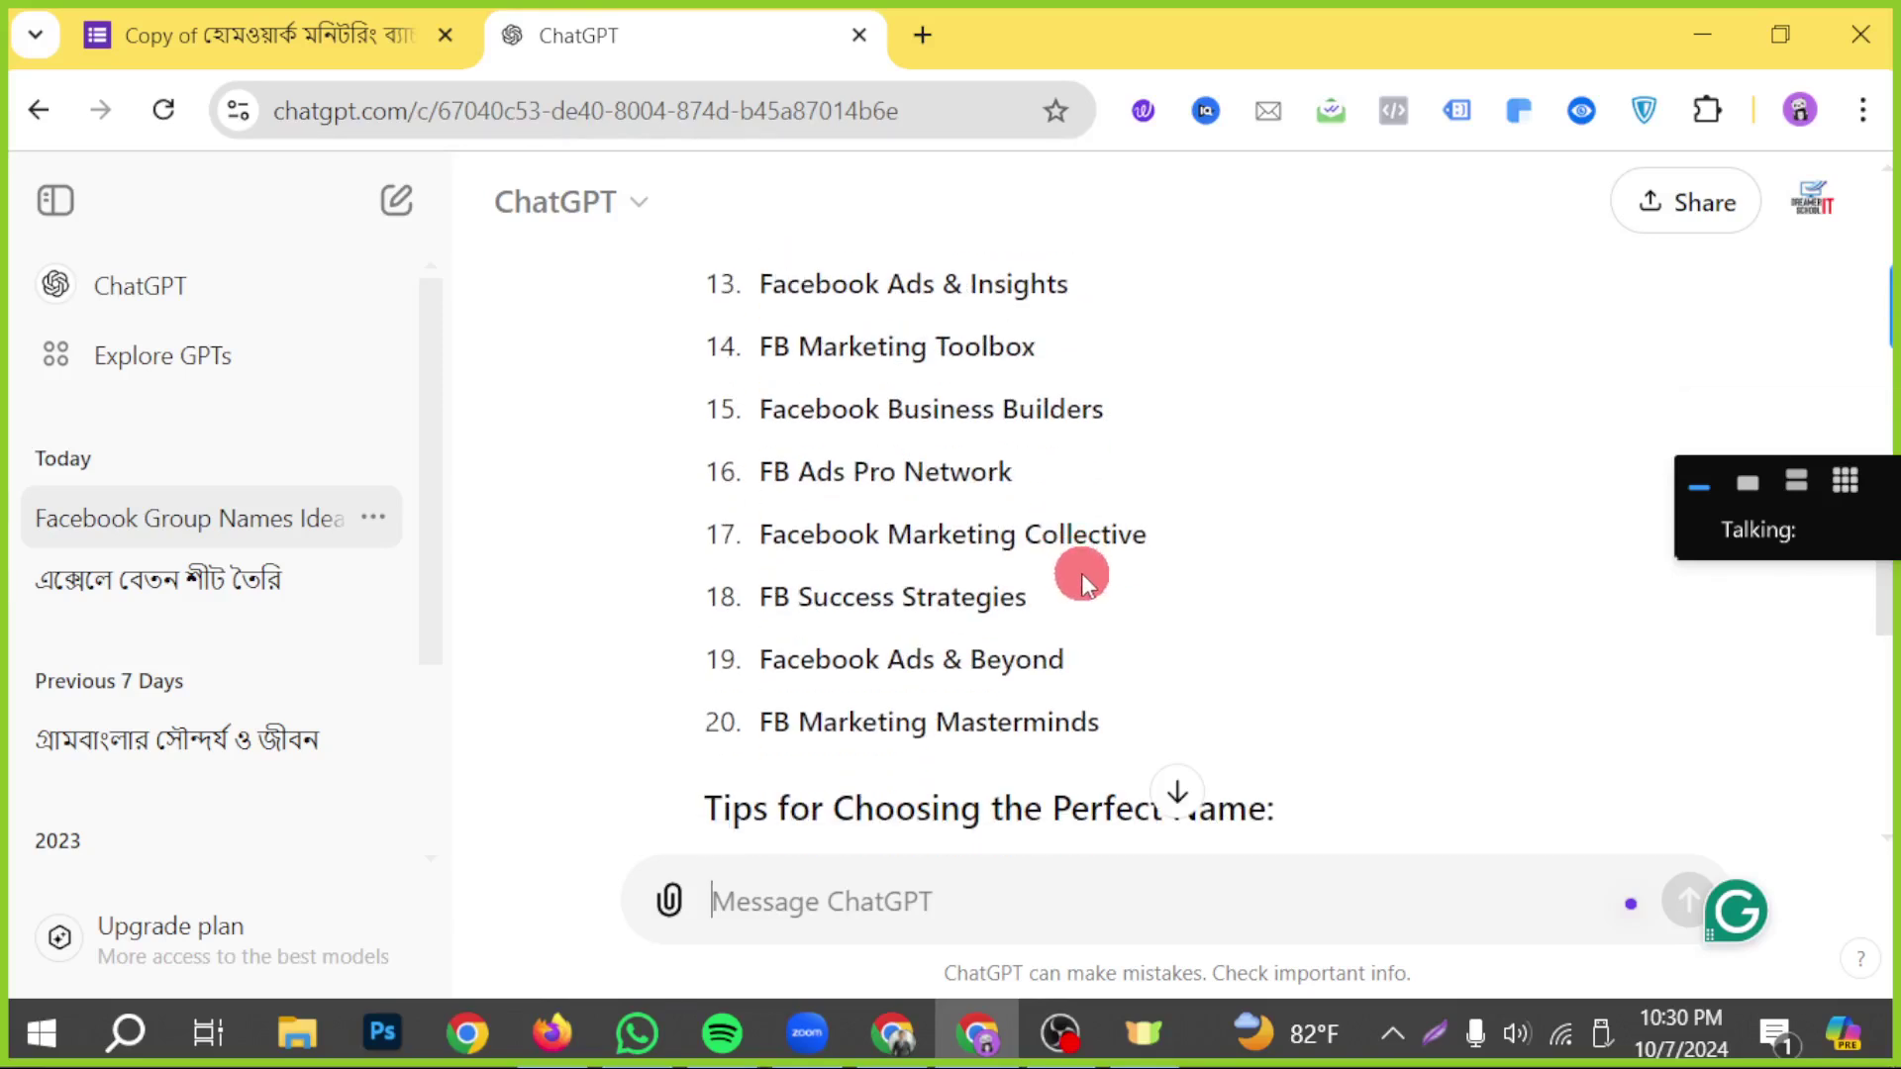
scroll(1083, 579, up, 6)
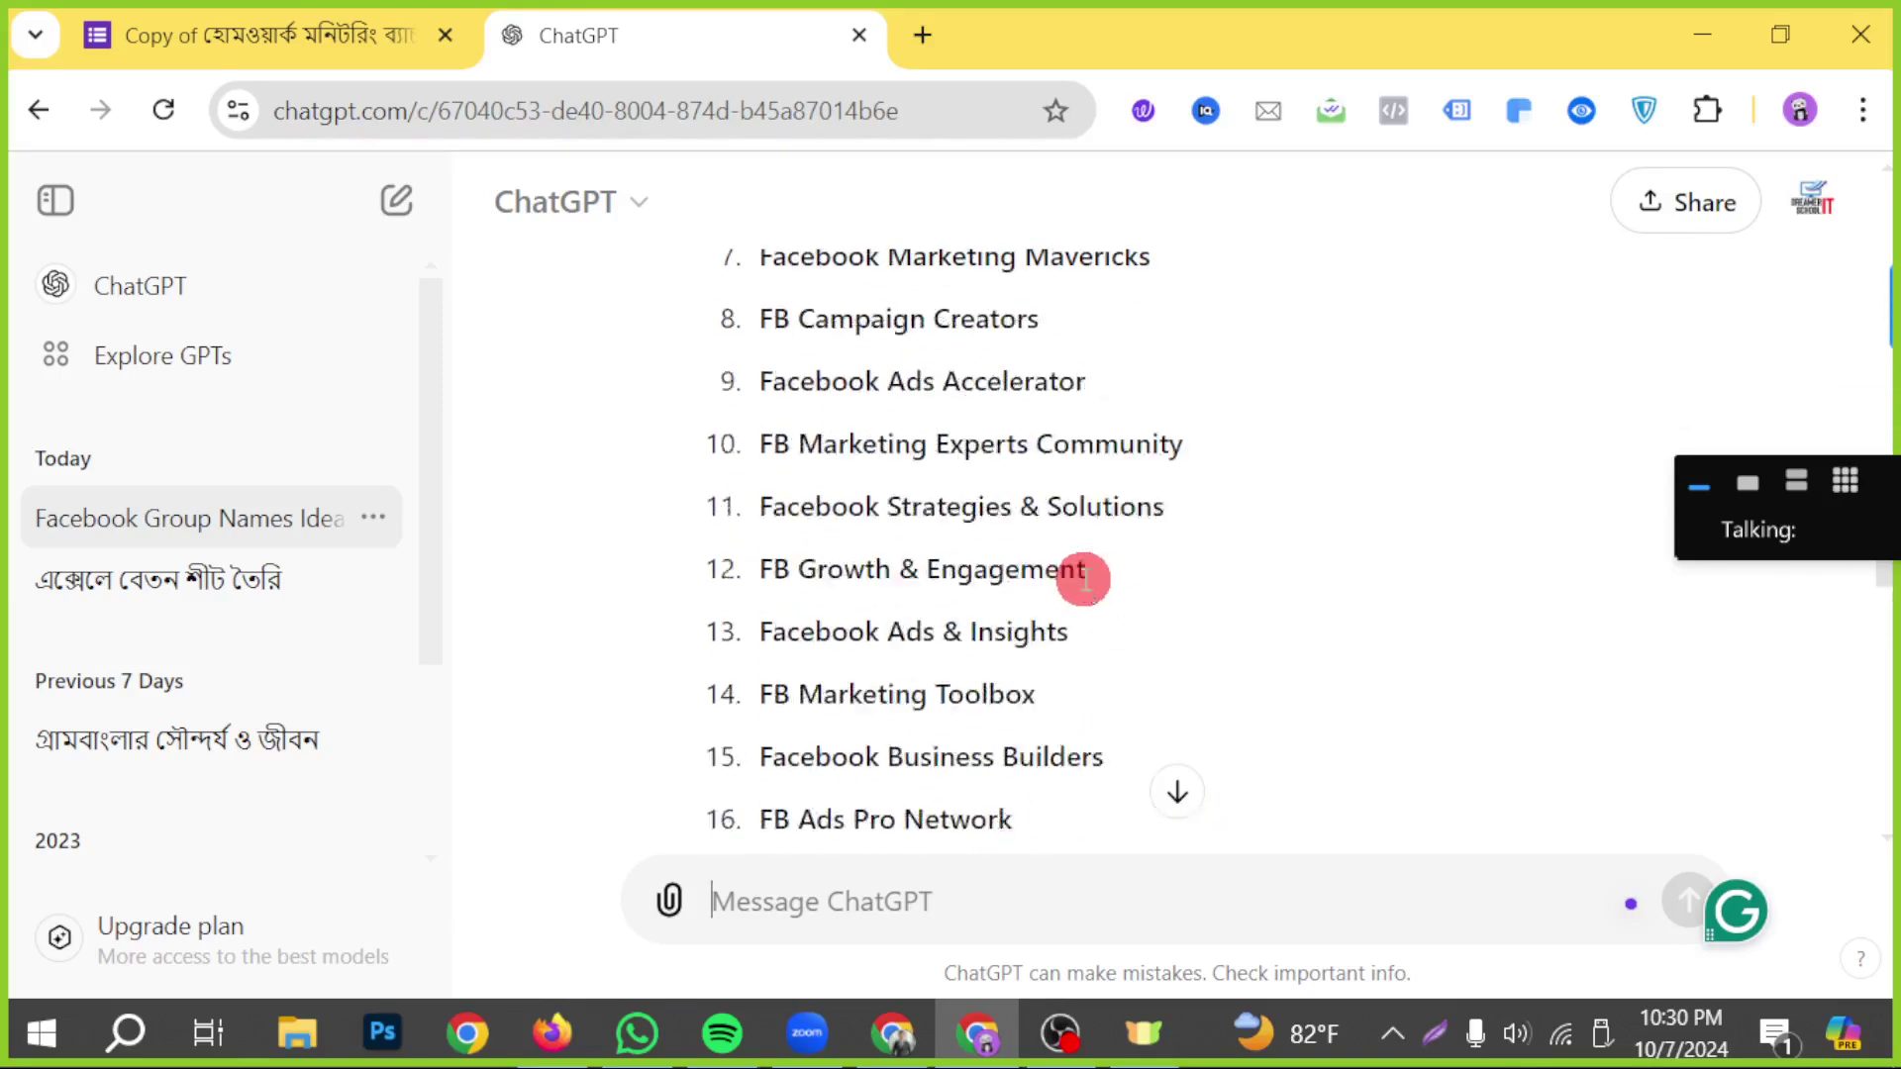
drag(751, 509, 1221, 528)
key(ctrl+c)
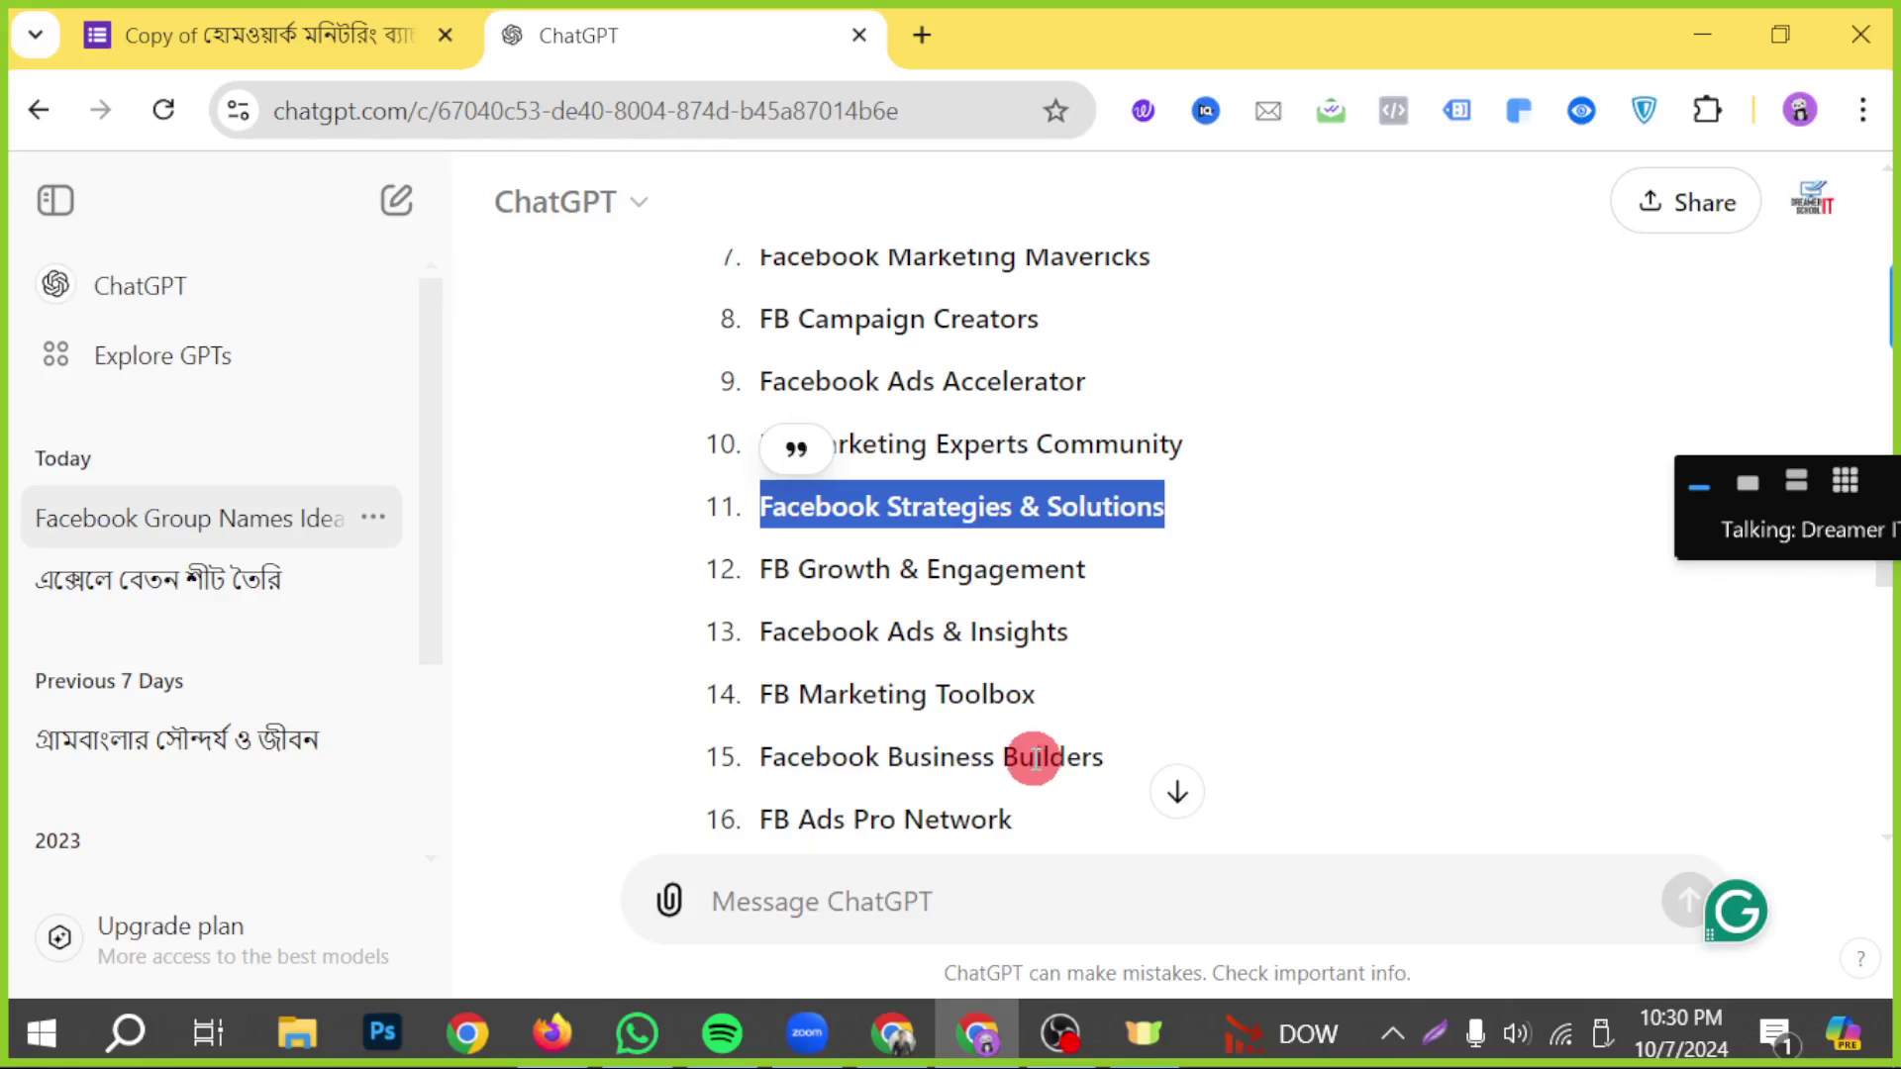
- Switch to Firefox and enter "Facebook Strategies & Solutions" as the group name on Facebook's Create group page
click(552, 1033)
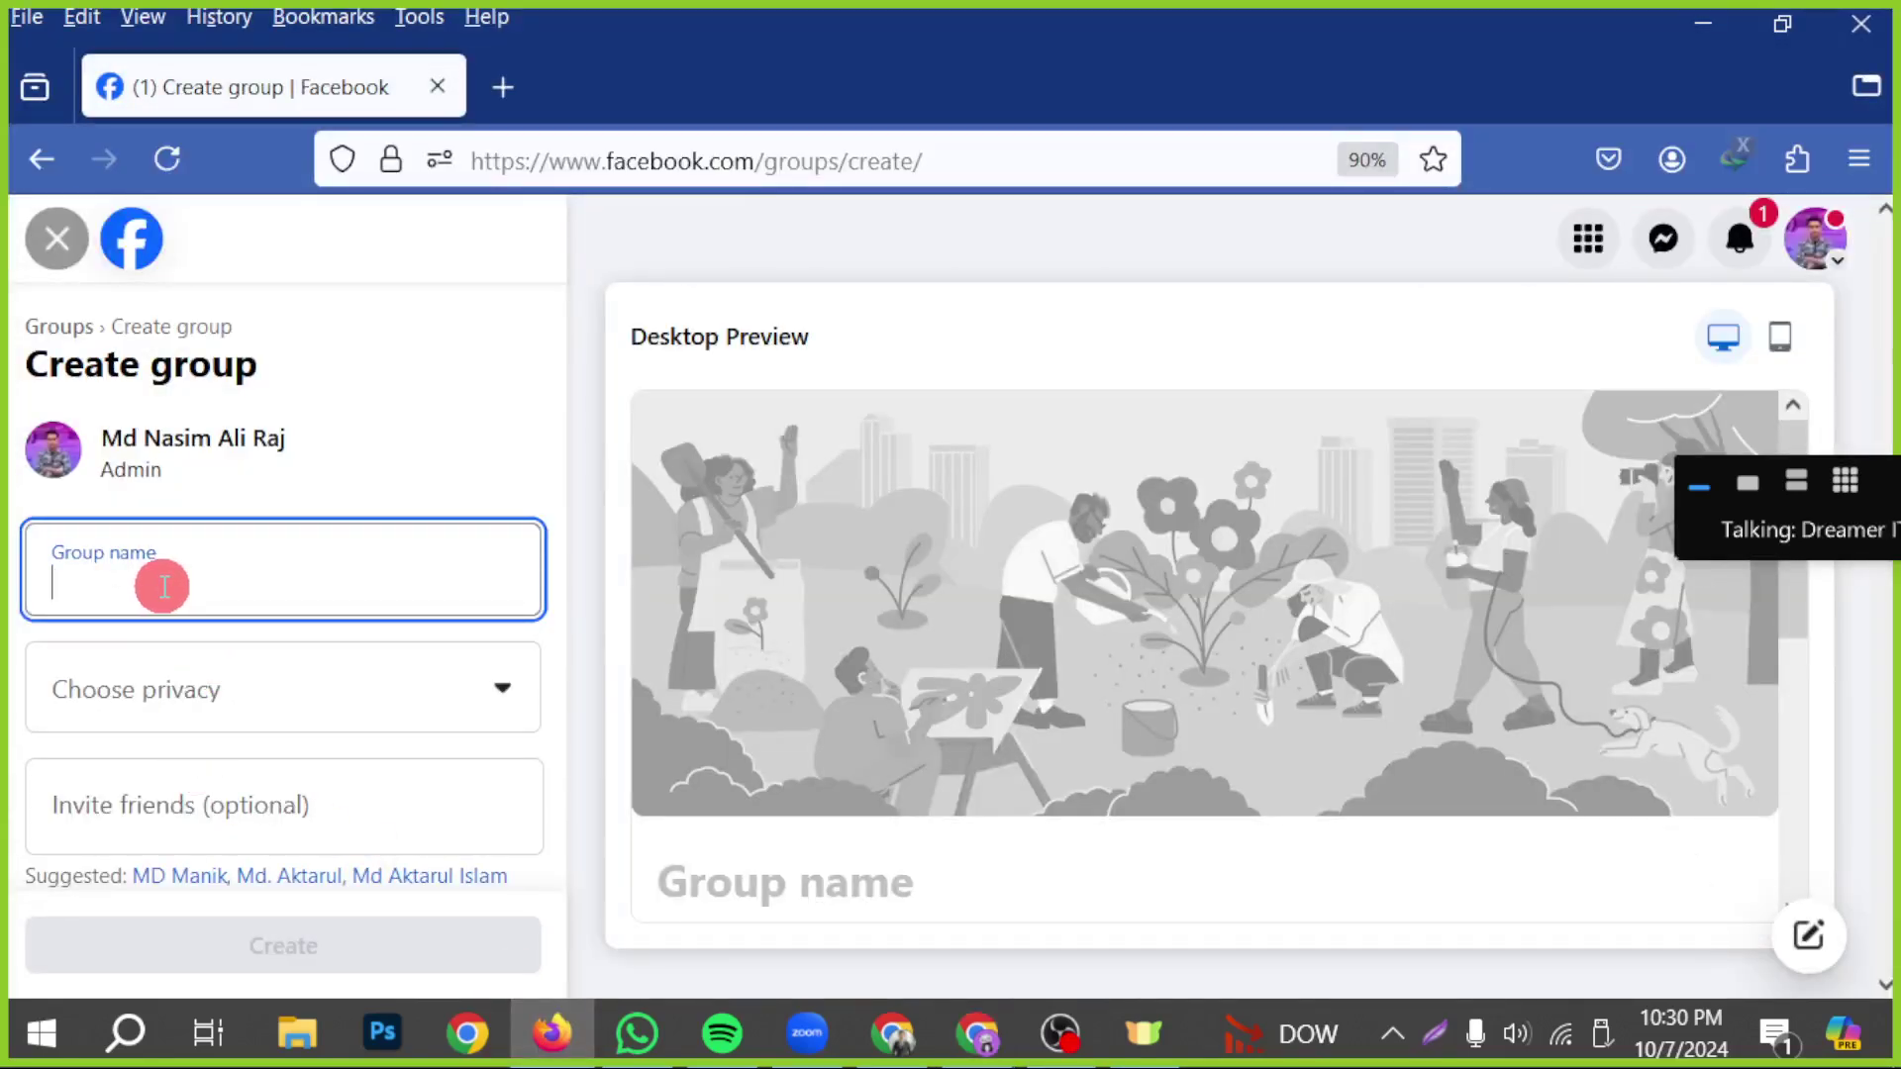
key(ctrl+v)
scroll(941, 785, down, 2)
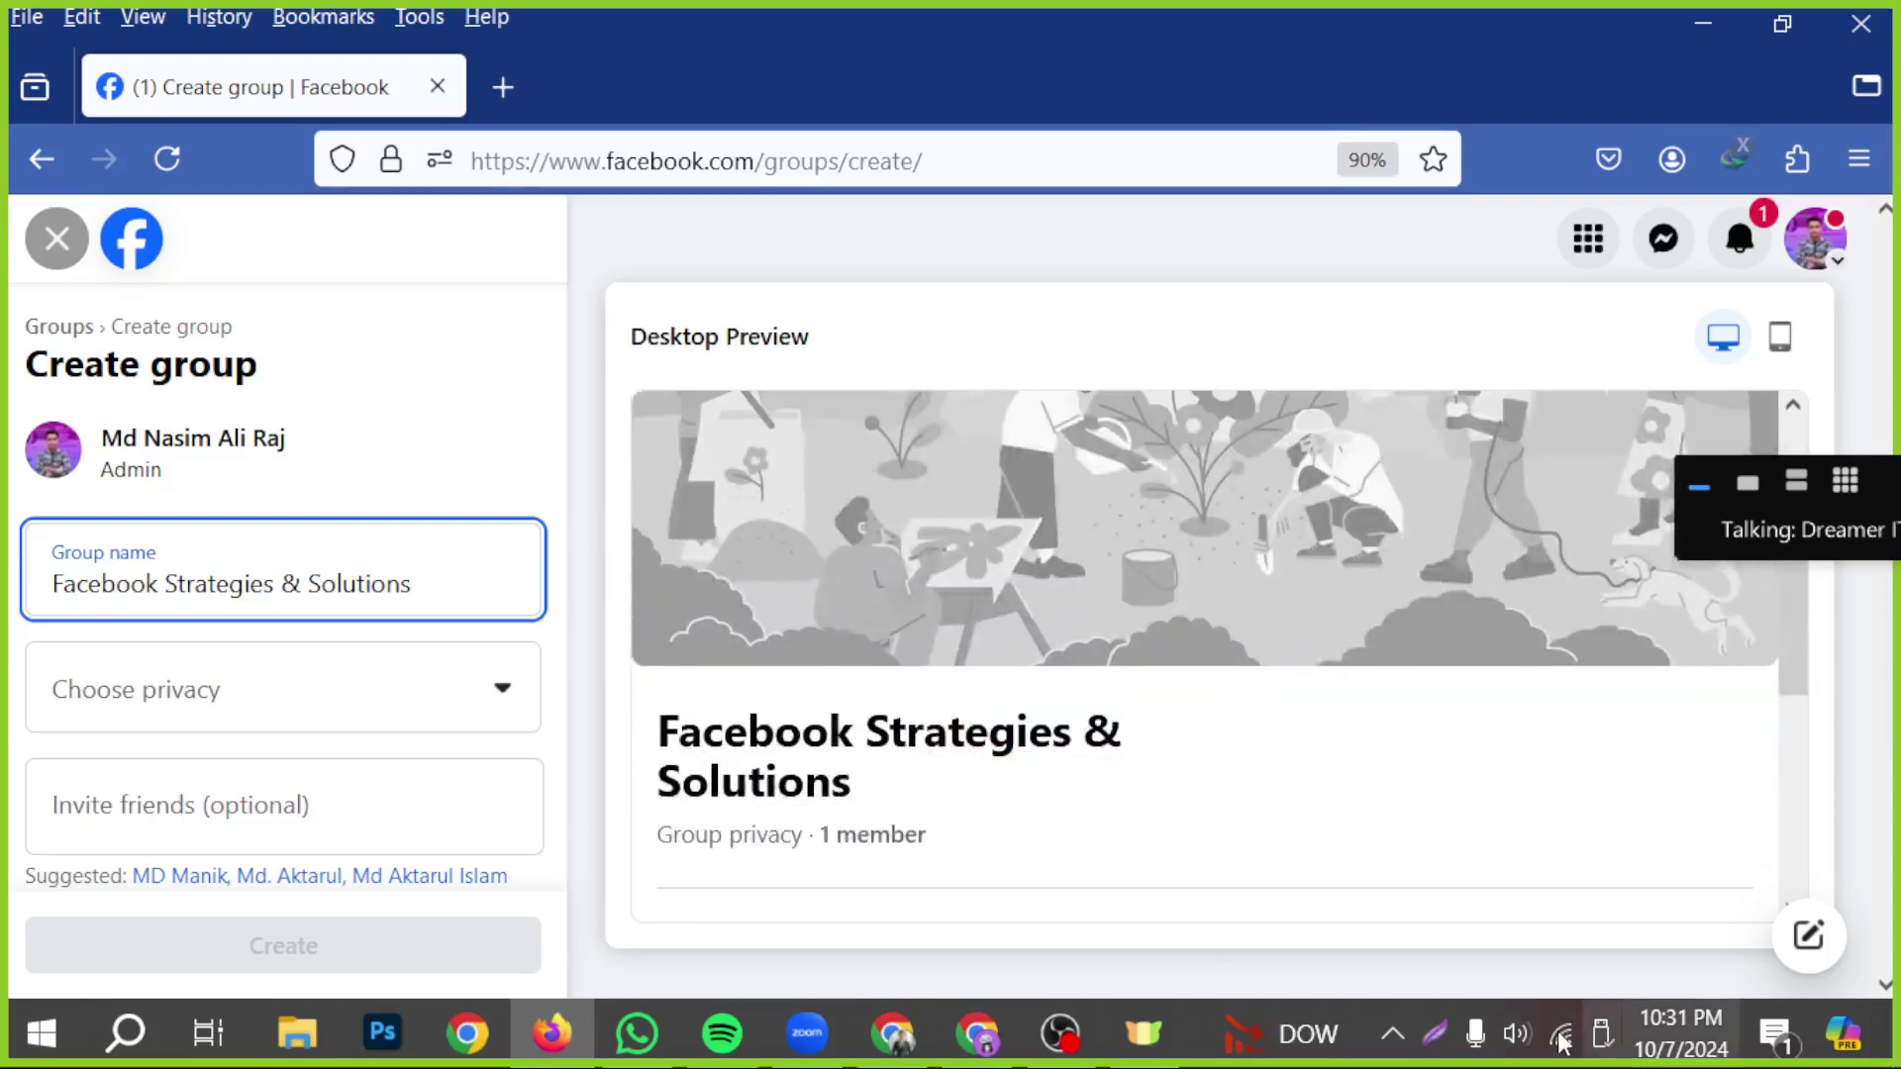
- Outline the group name in the desktop preview with a red rectangle using the screen capture tool, and discard the capture
click(1434, 1032)
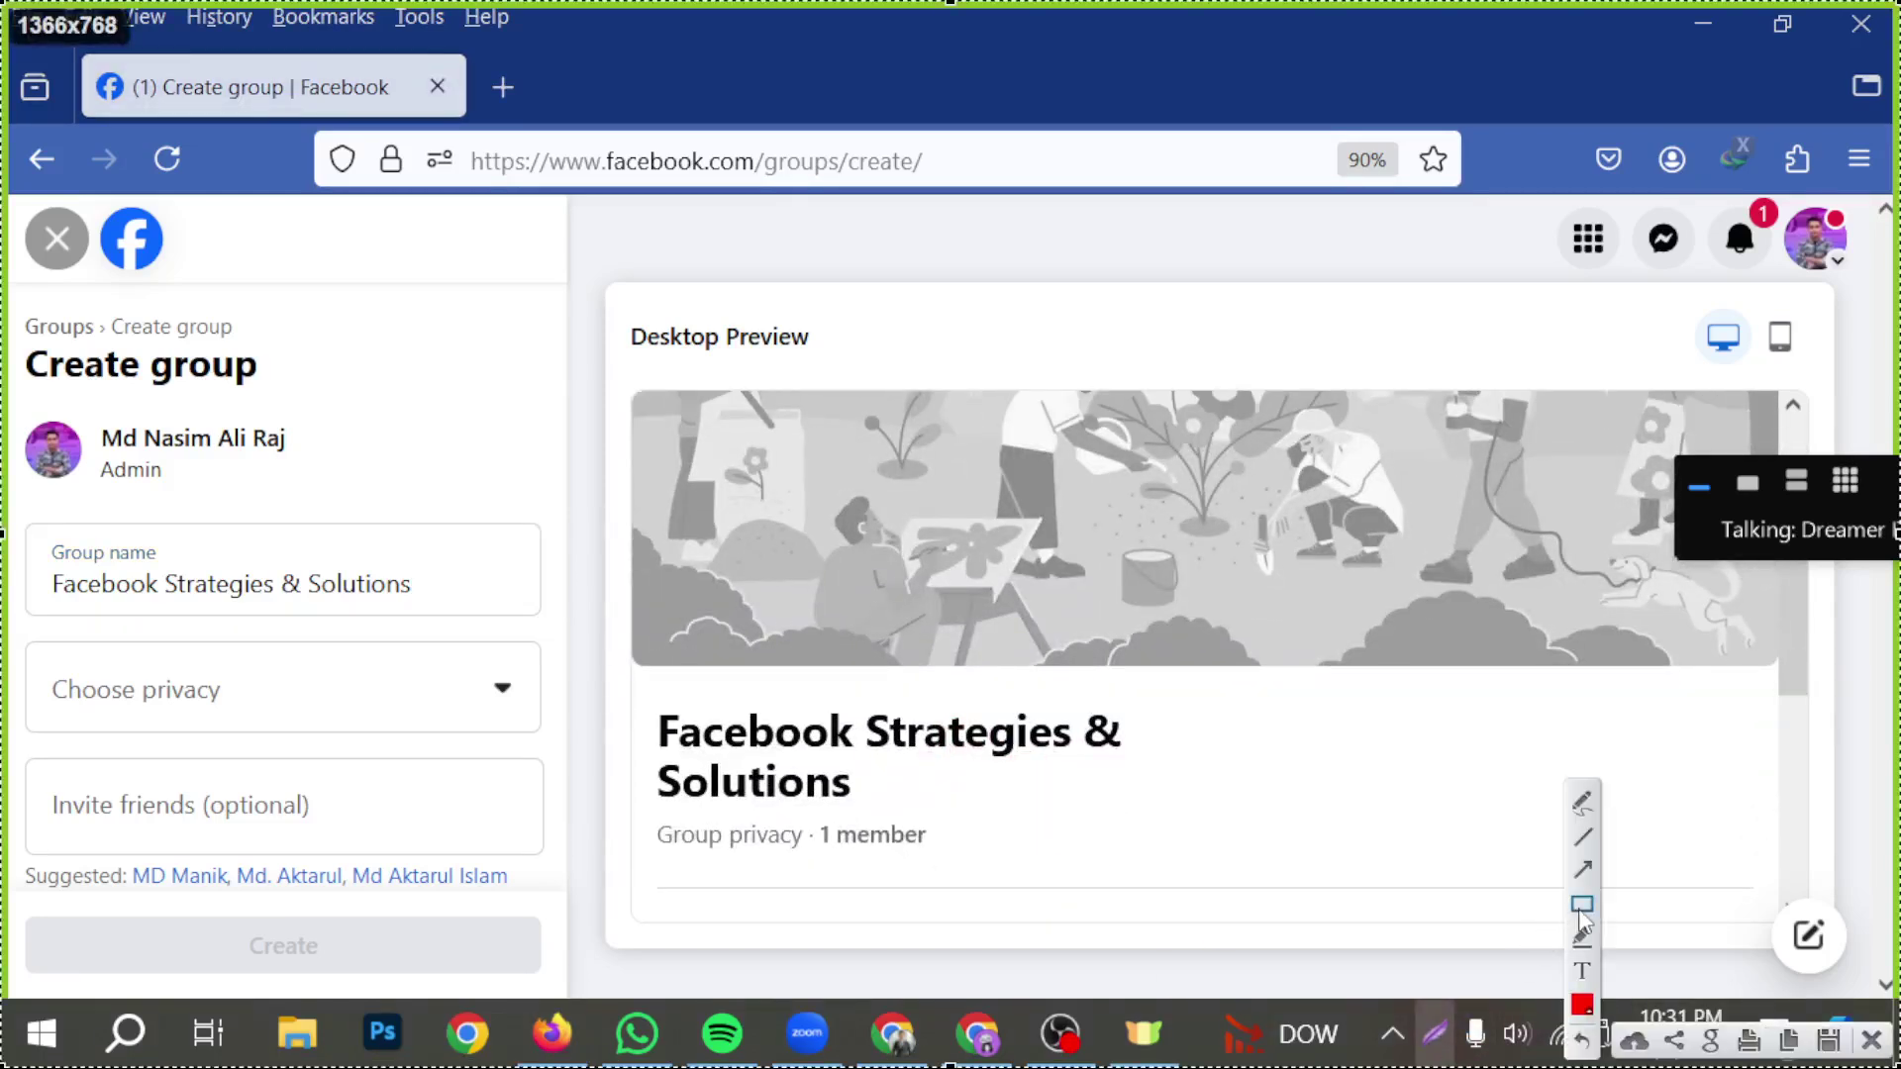
mouse_move(620, 682)
mouse_down()
mouse_move(781, 768)
mouse_move(1236, 818)
mouse_up()
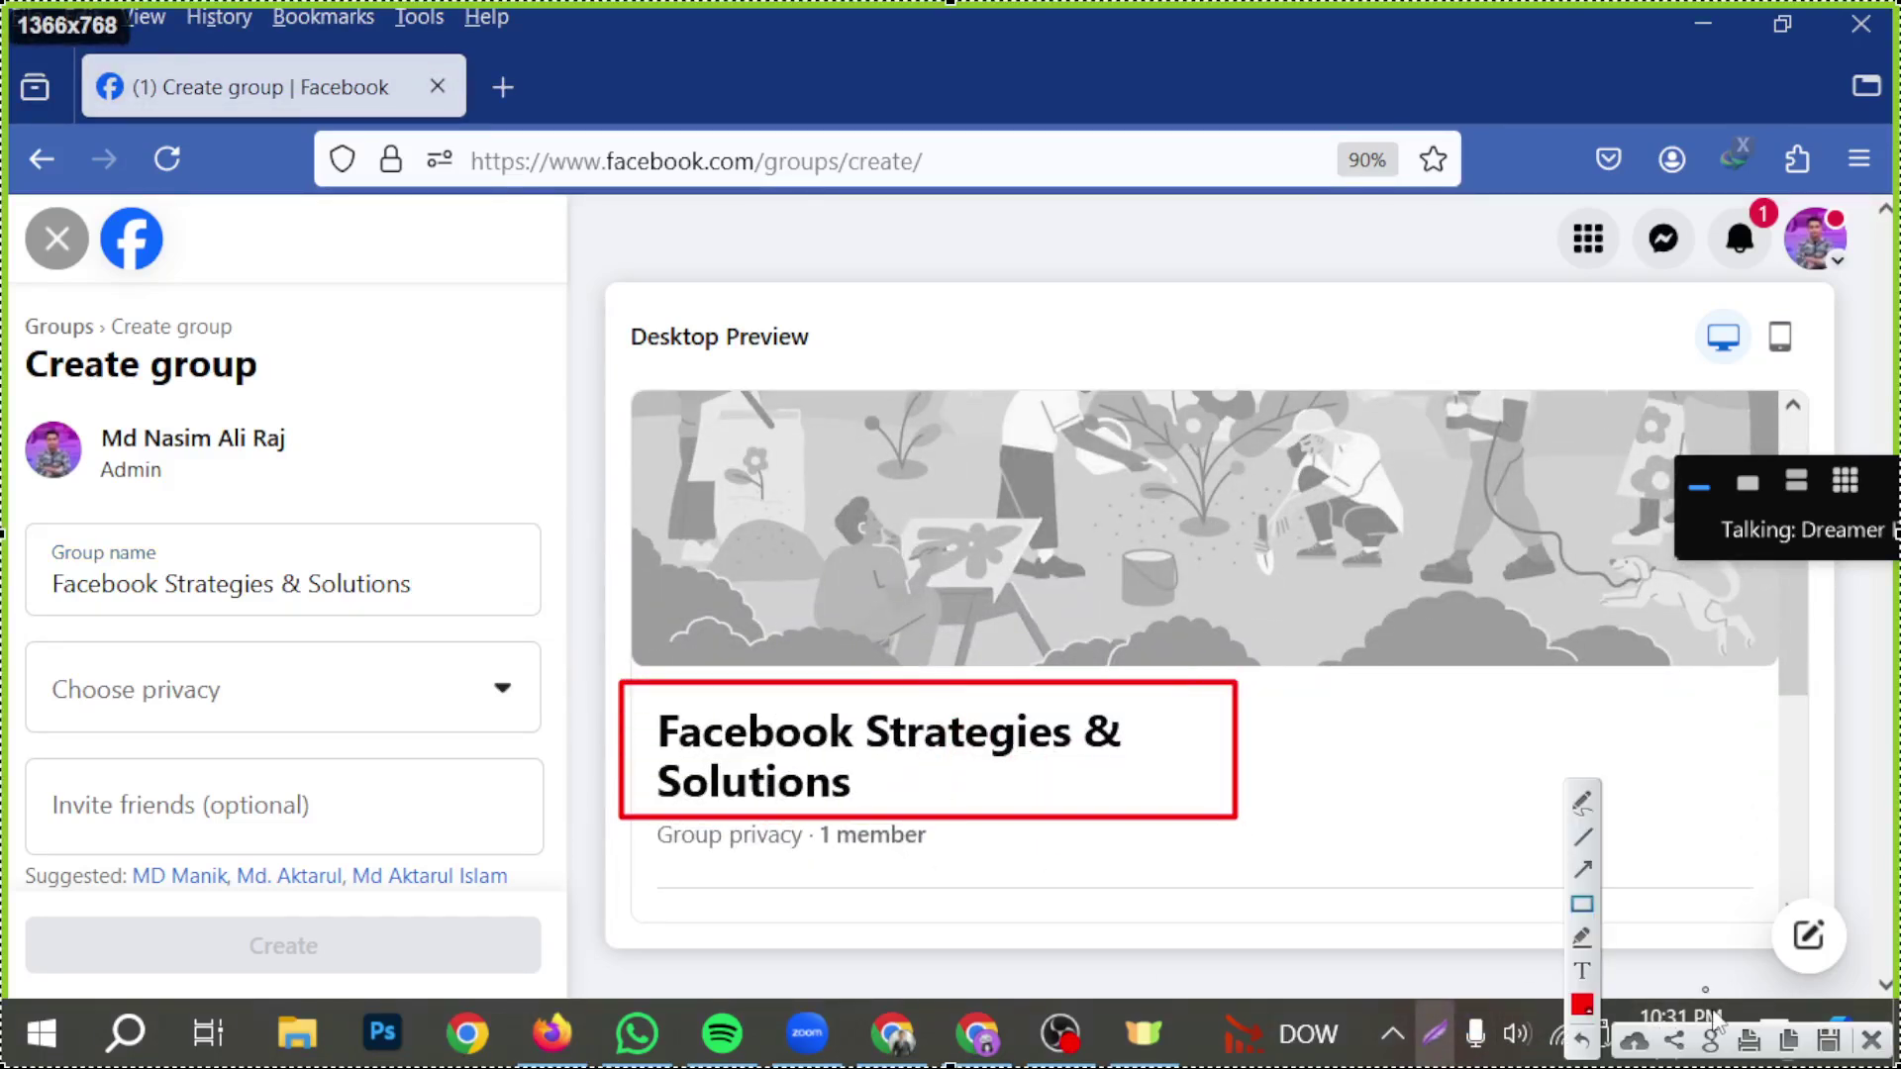
click(1871, 1039)
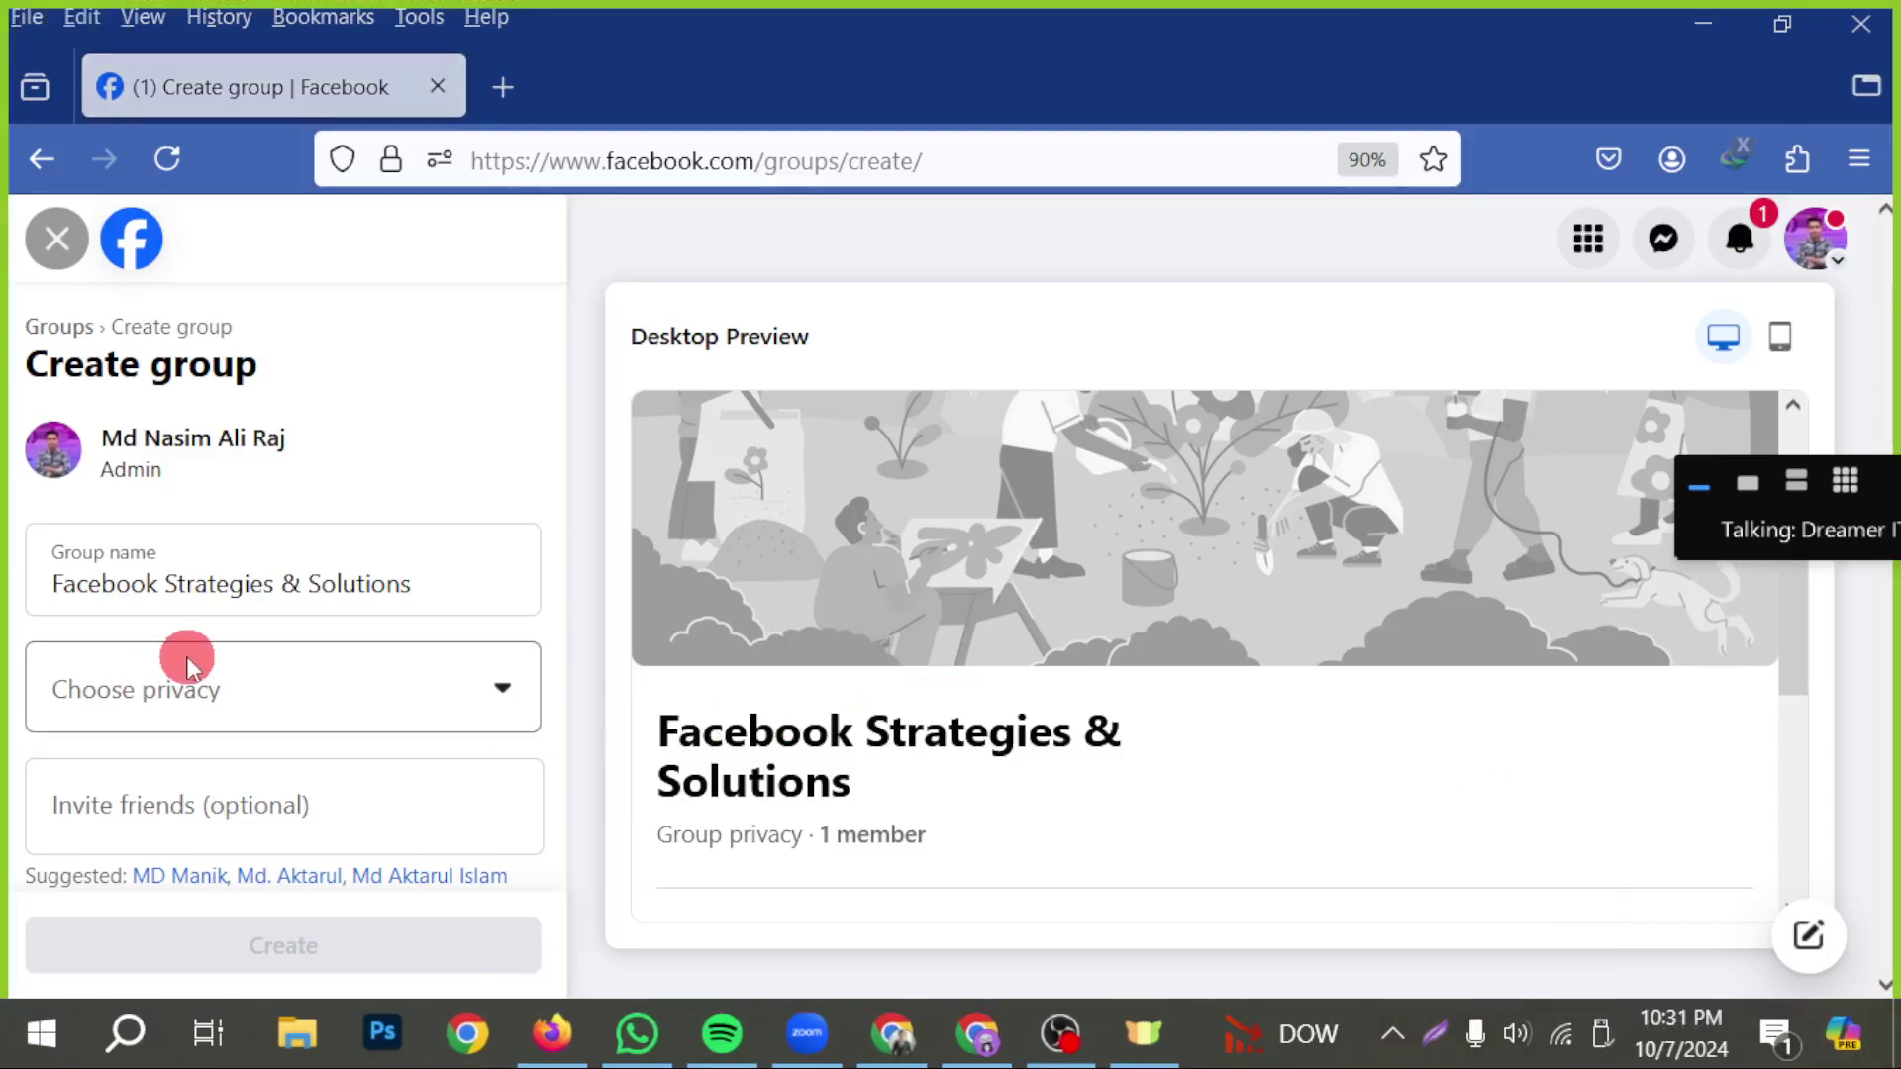
- Set the group's privacy to Public and leave the optional friend invitations empty
click(505, 693)
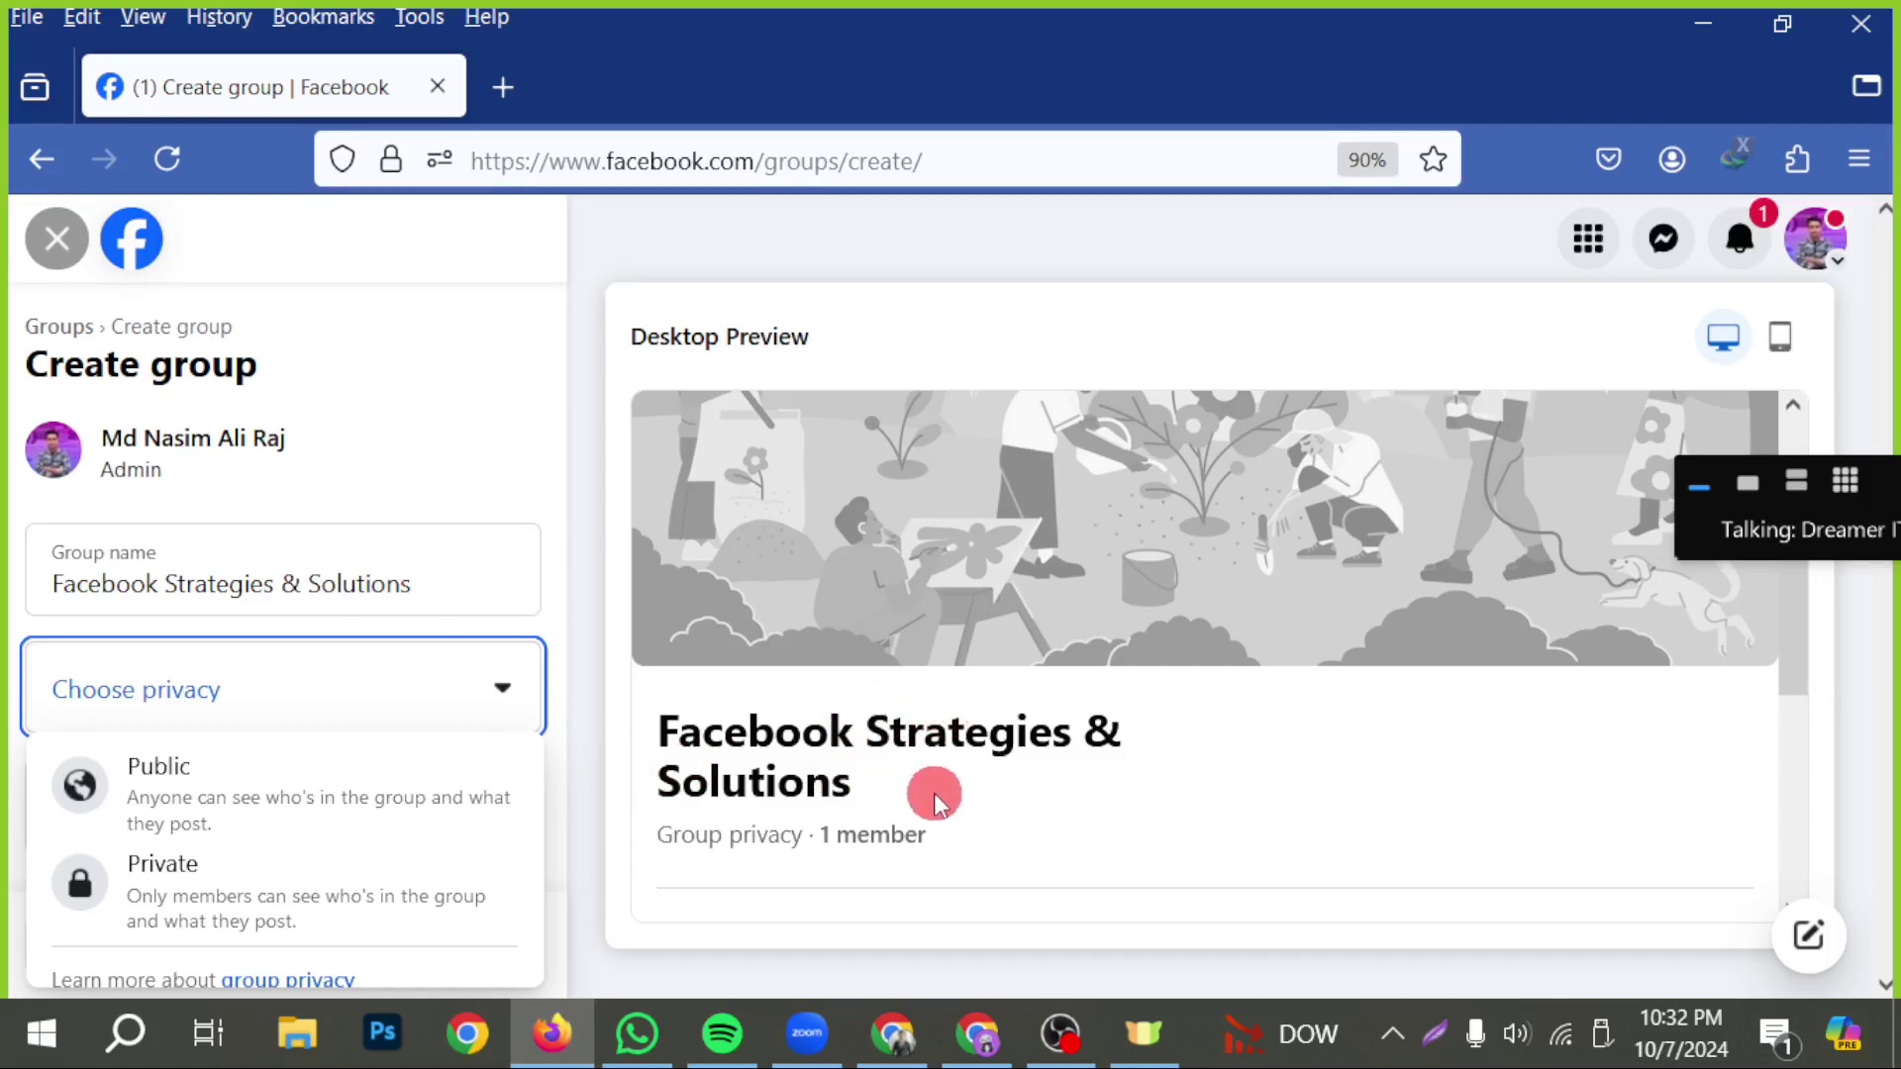
click(173, 800)
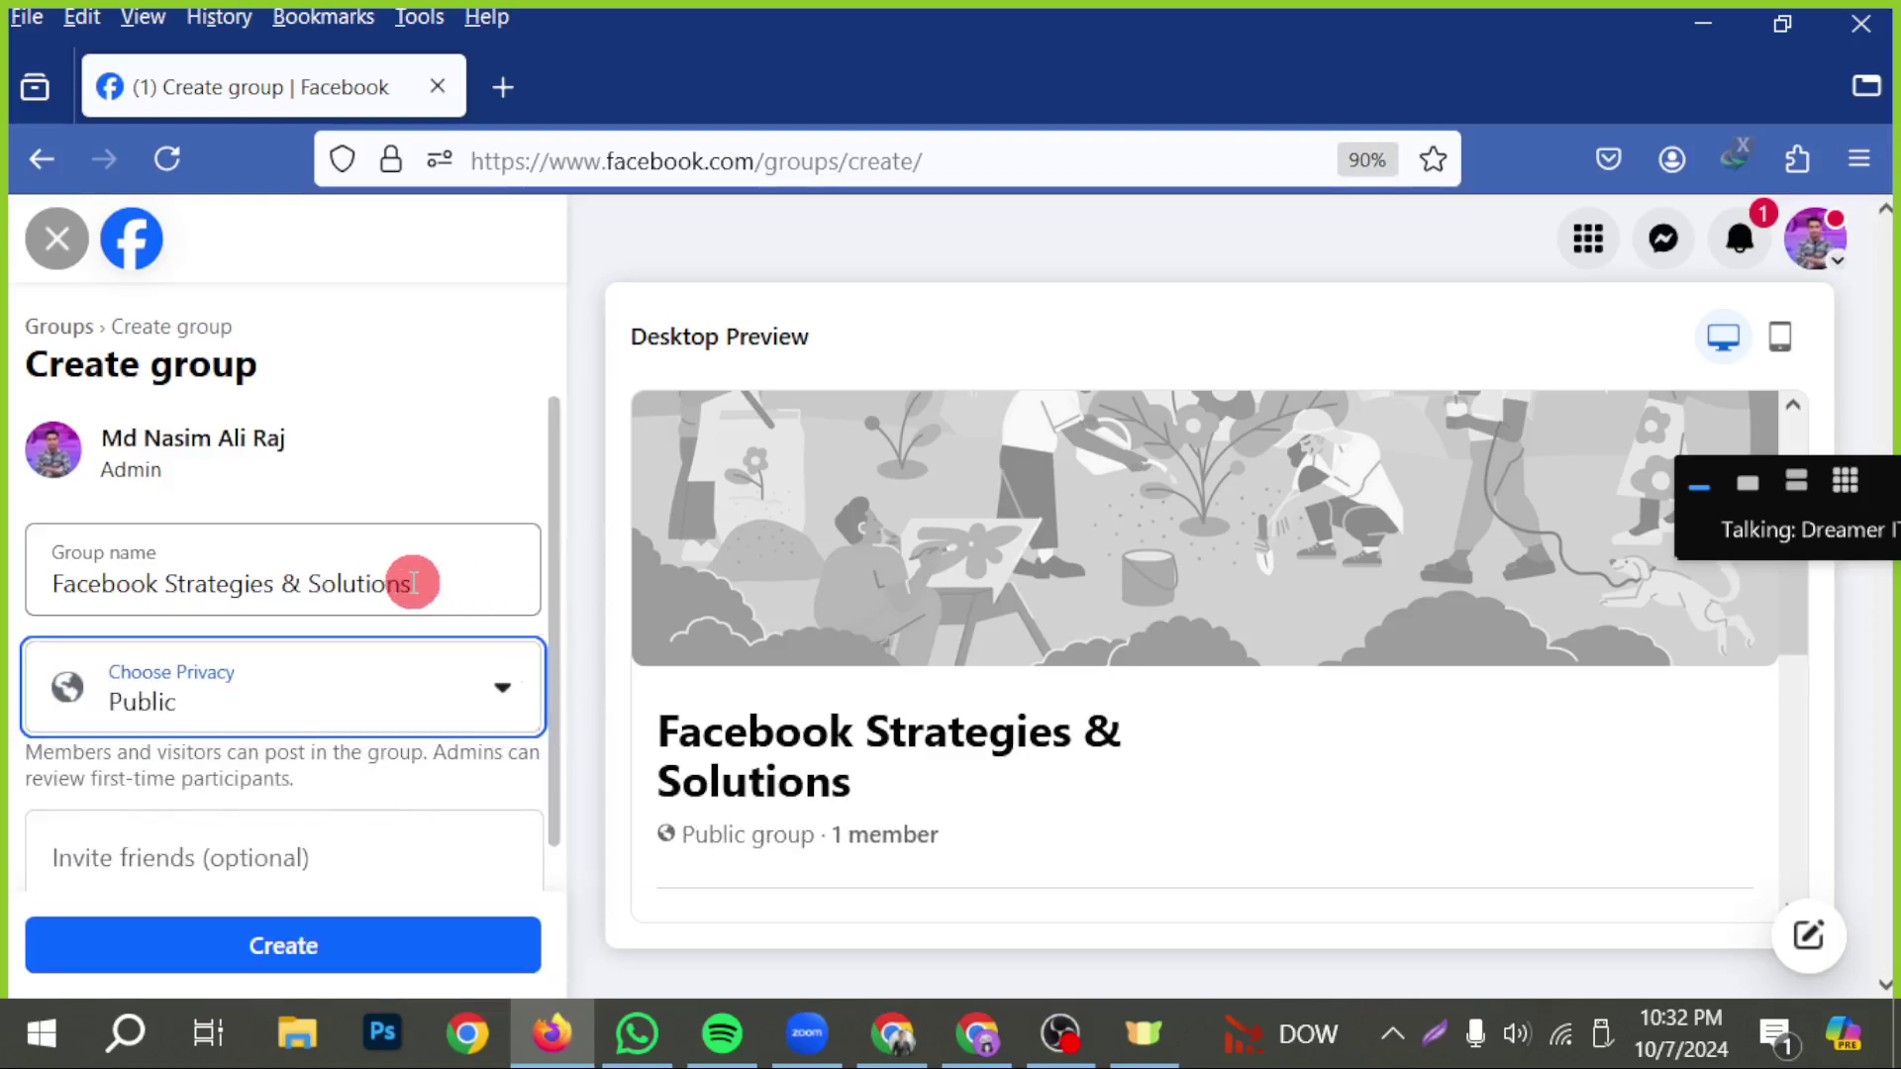
scroll(412, 584, down, 1)
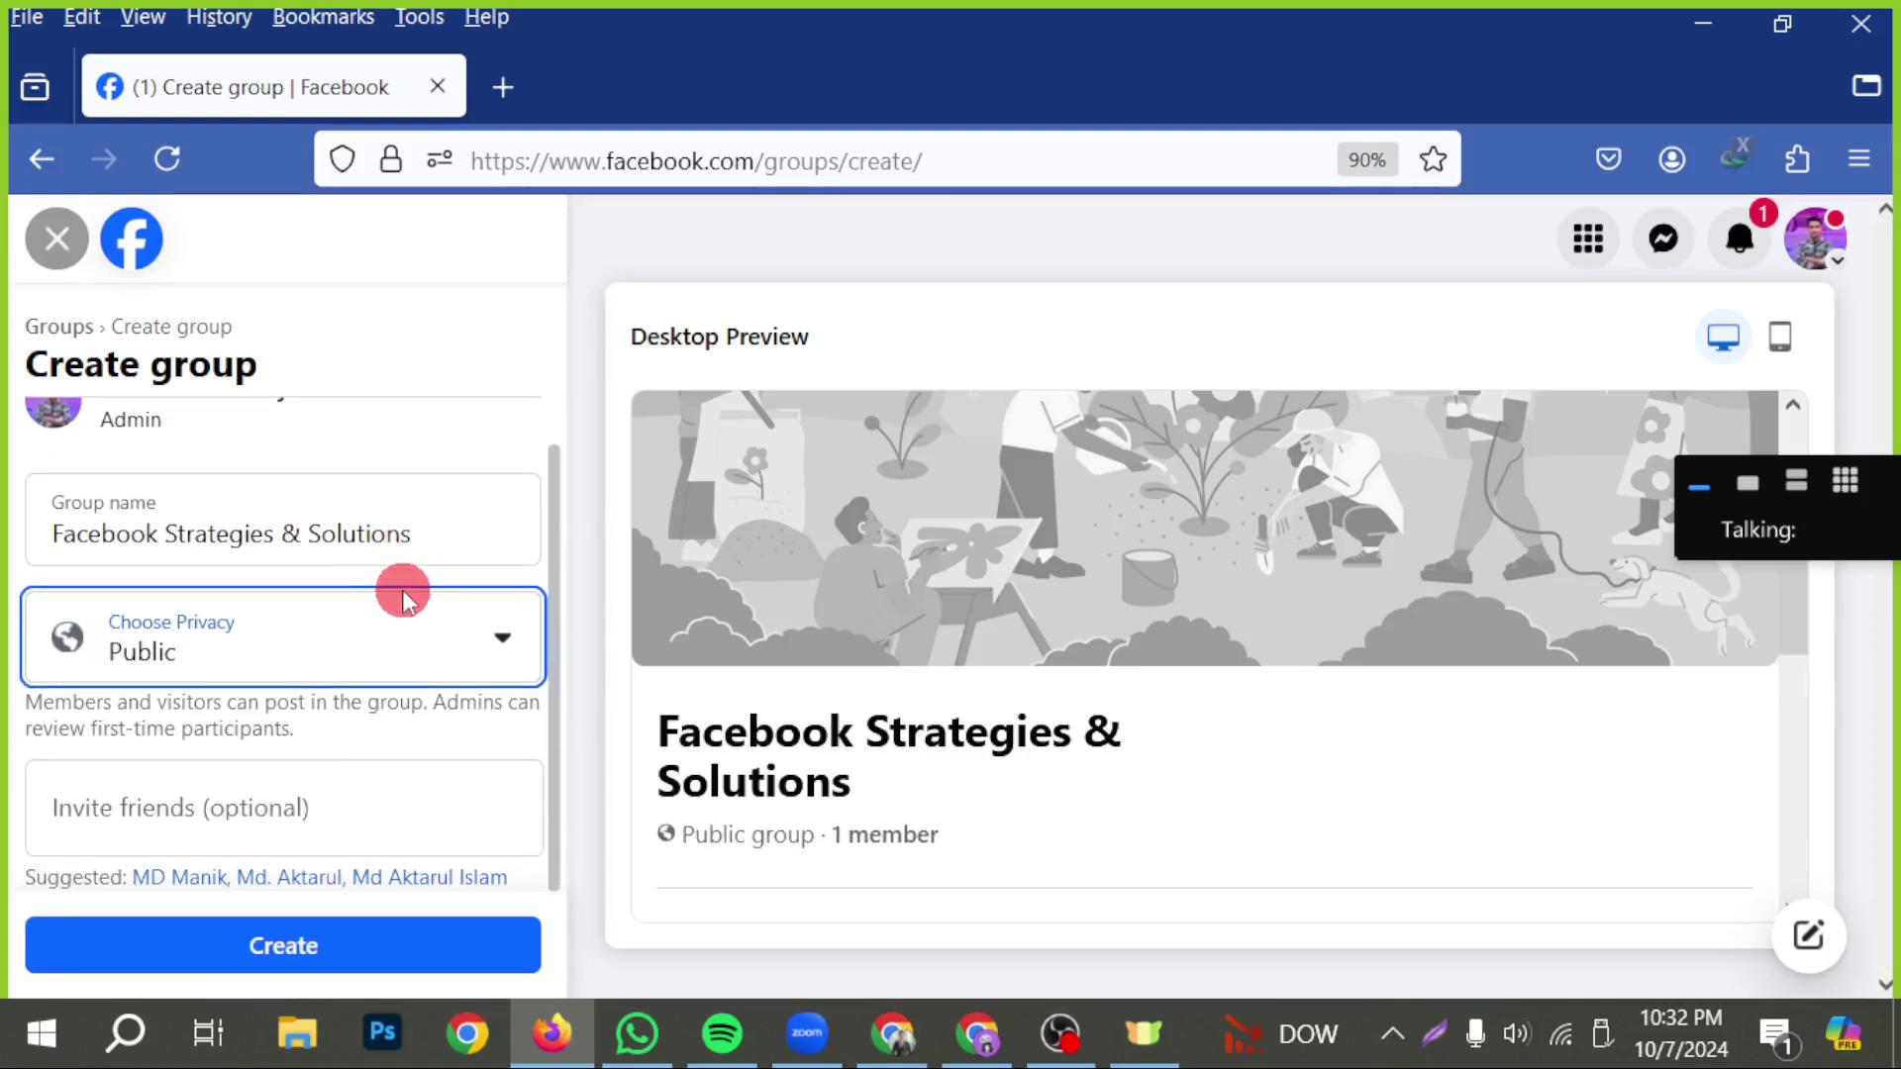
click(85, 805)
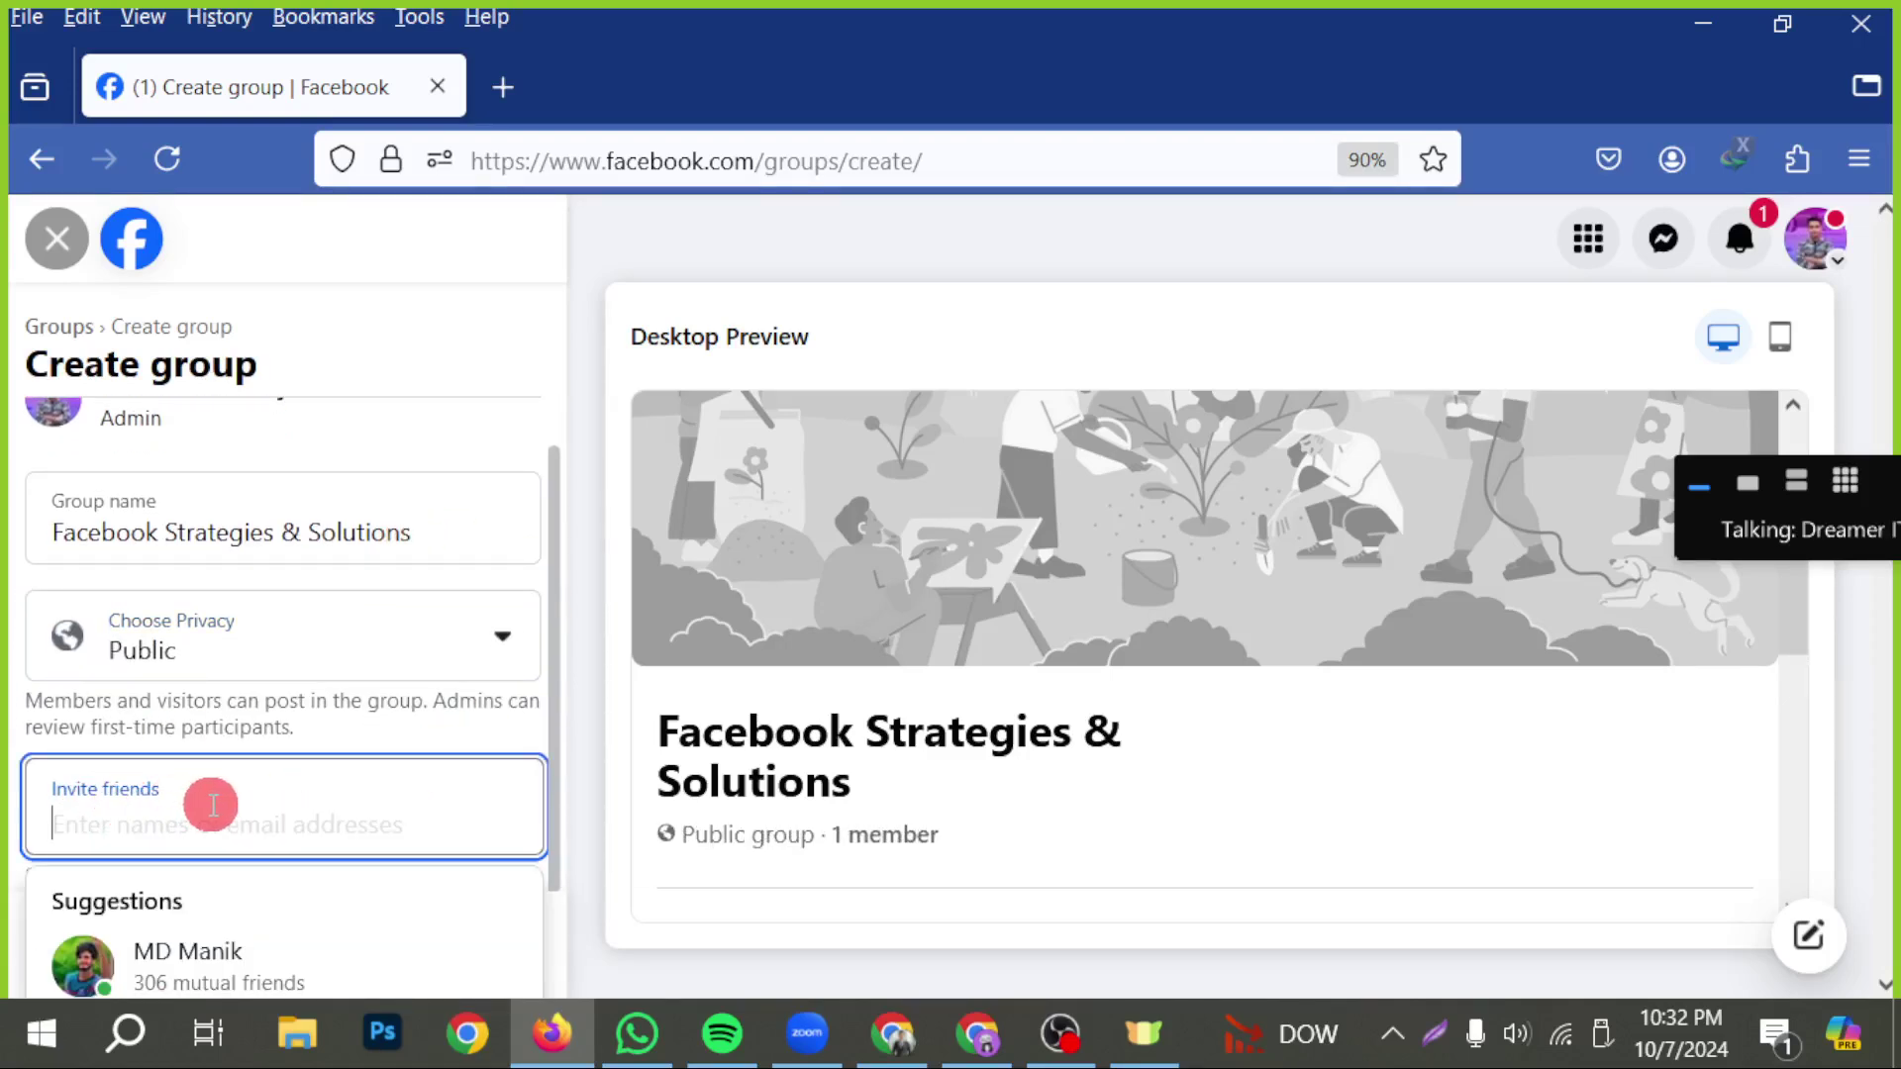
click(4, 643)
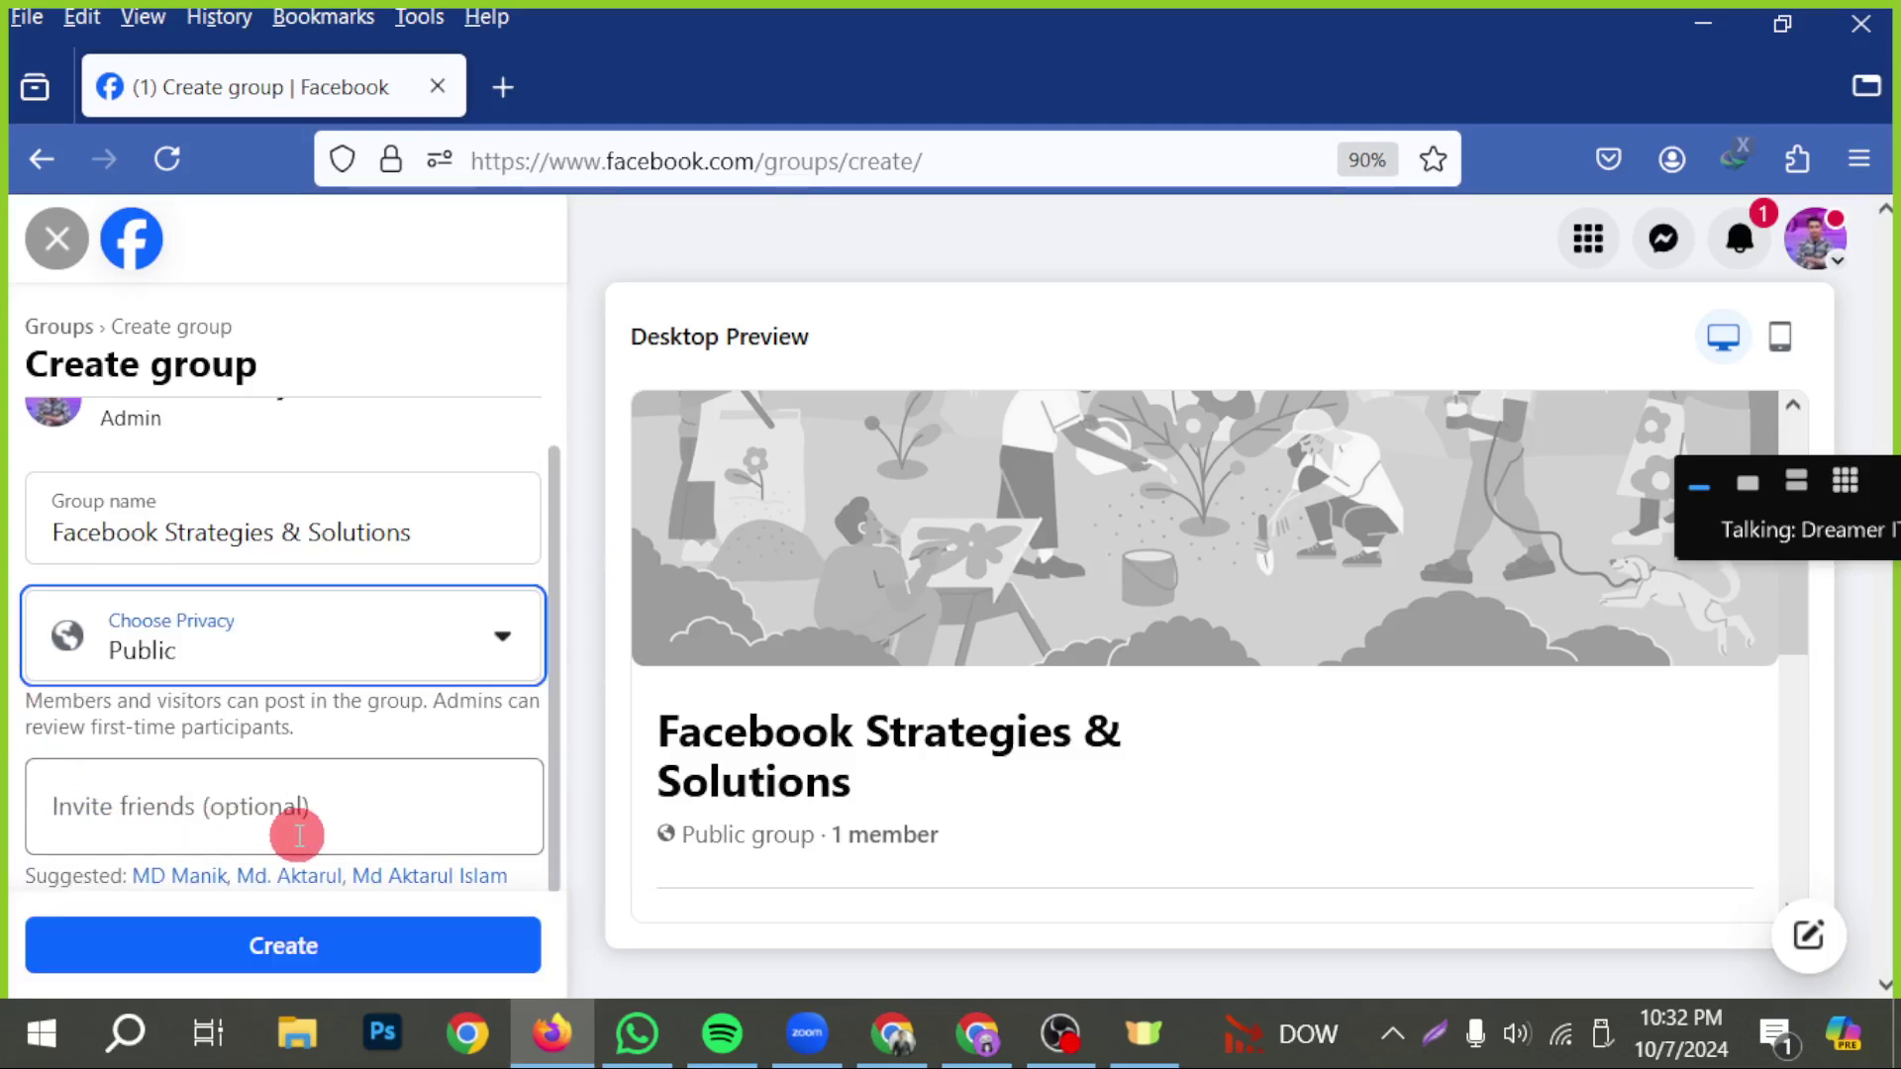
- Point a red arrow at the group form's Create button using the screen capture tool, and discard the capture
click(1432, 1040)
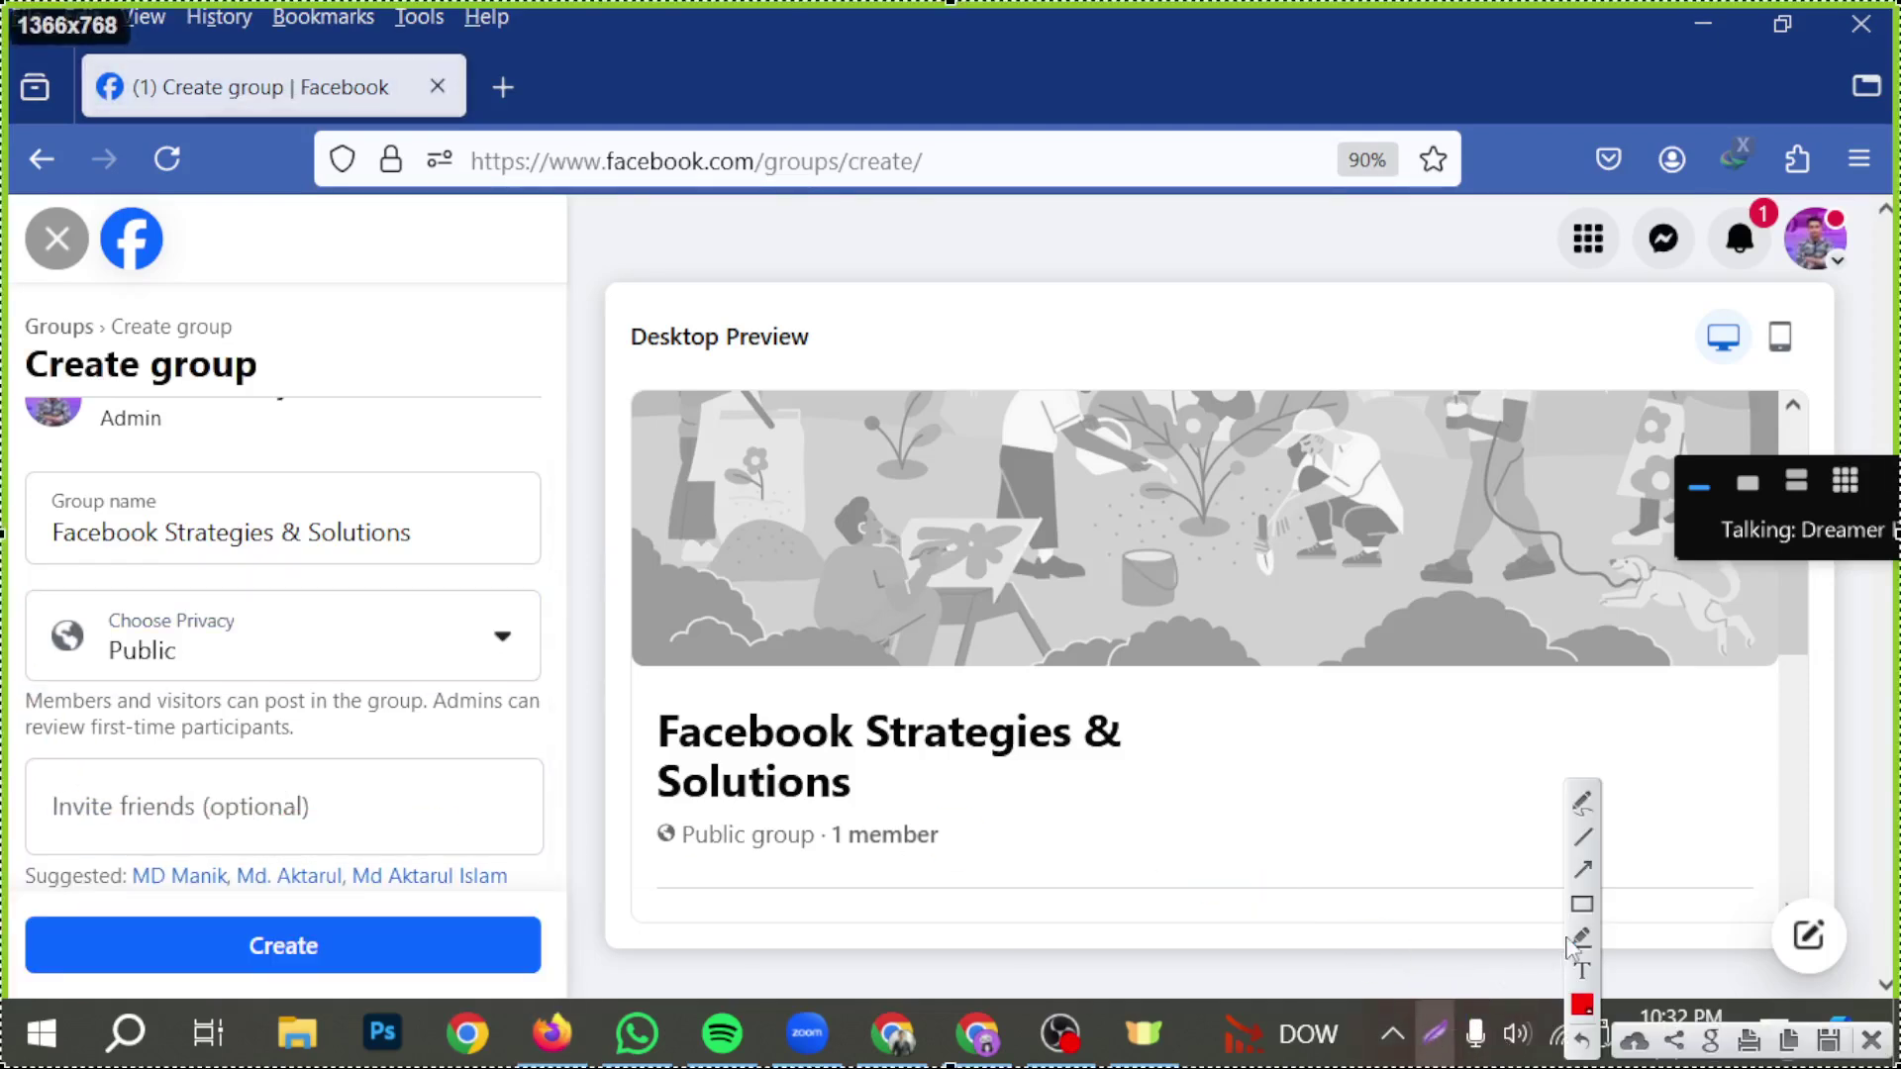
drag(1410, 963, 435, 950)
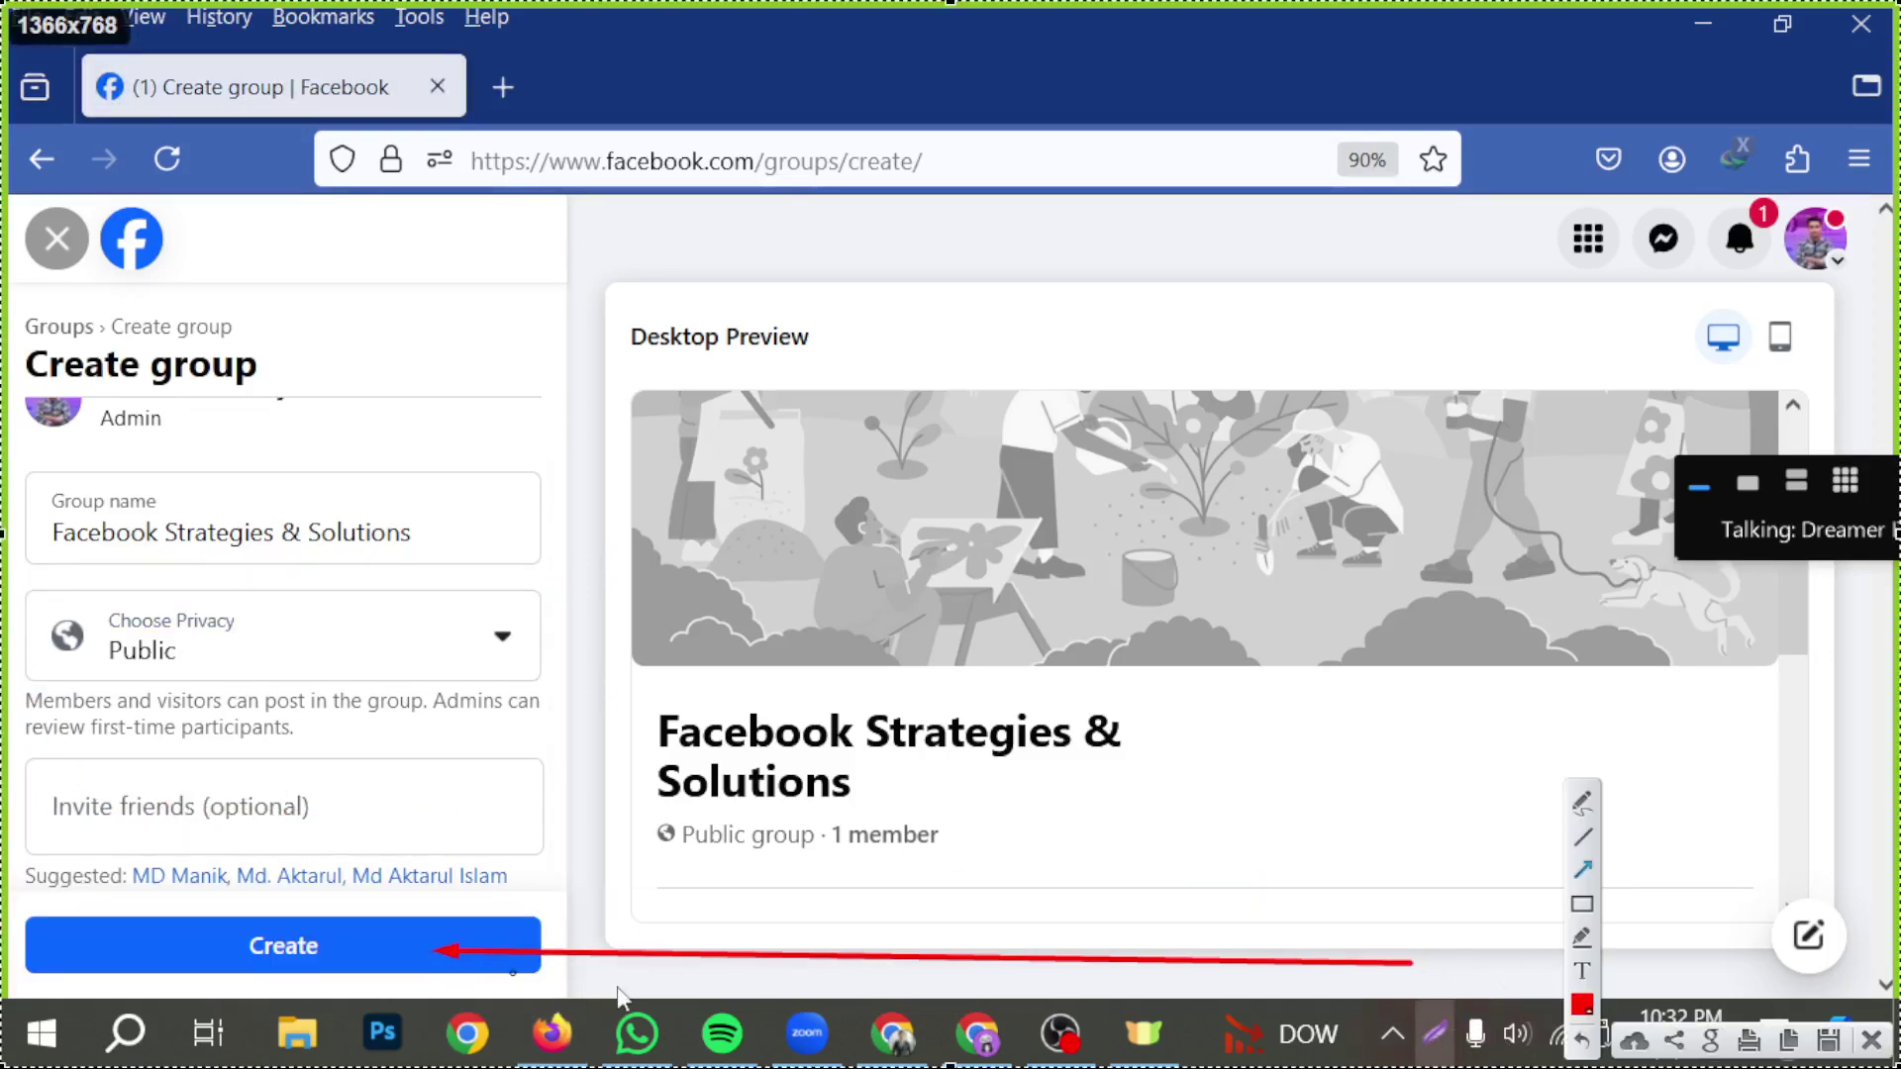
click(1870, 1040)
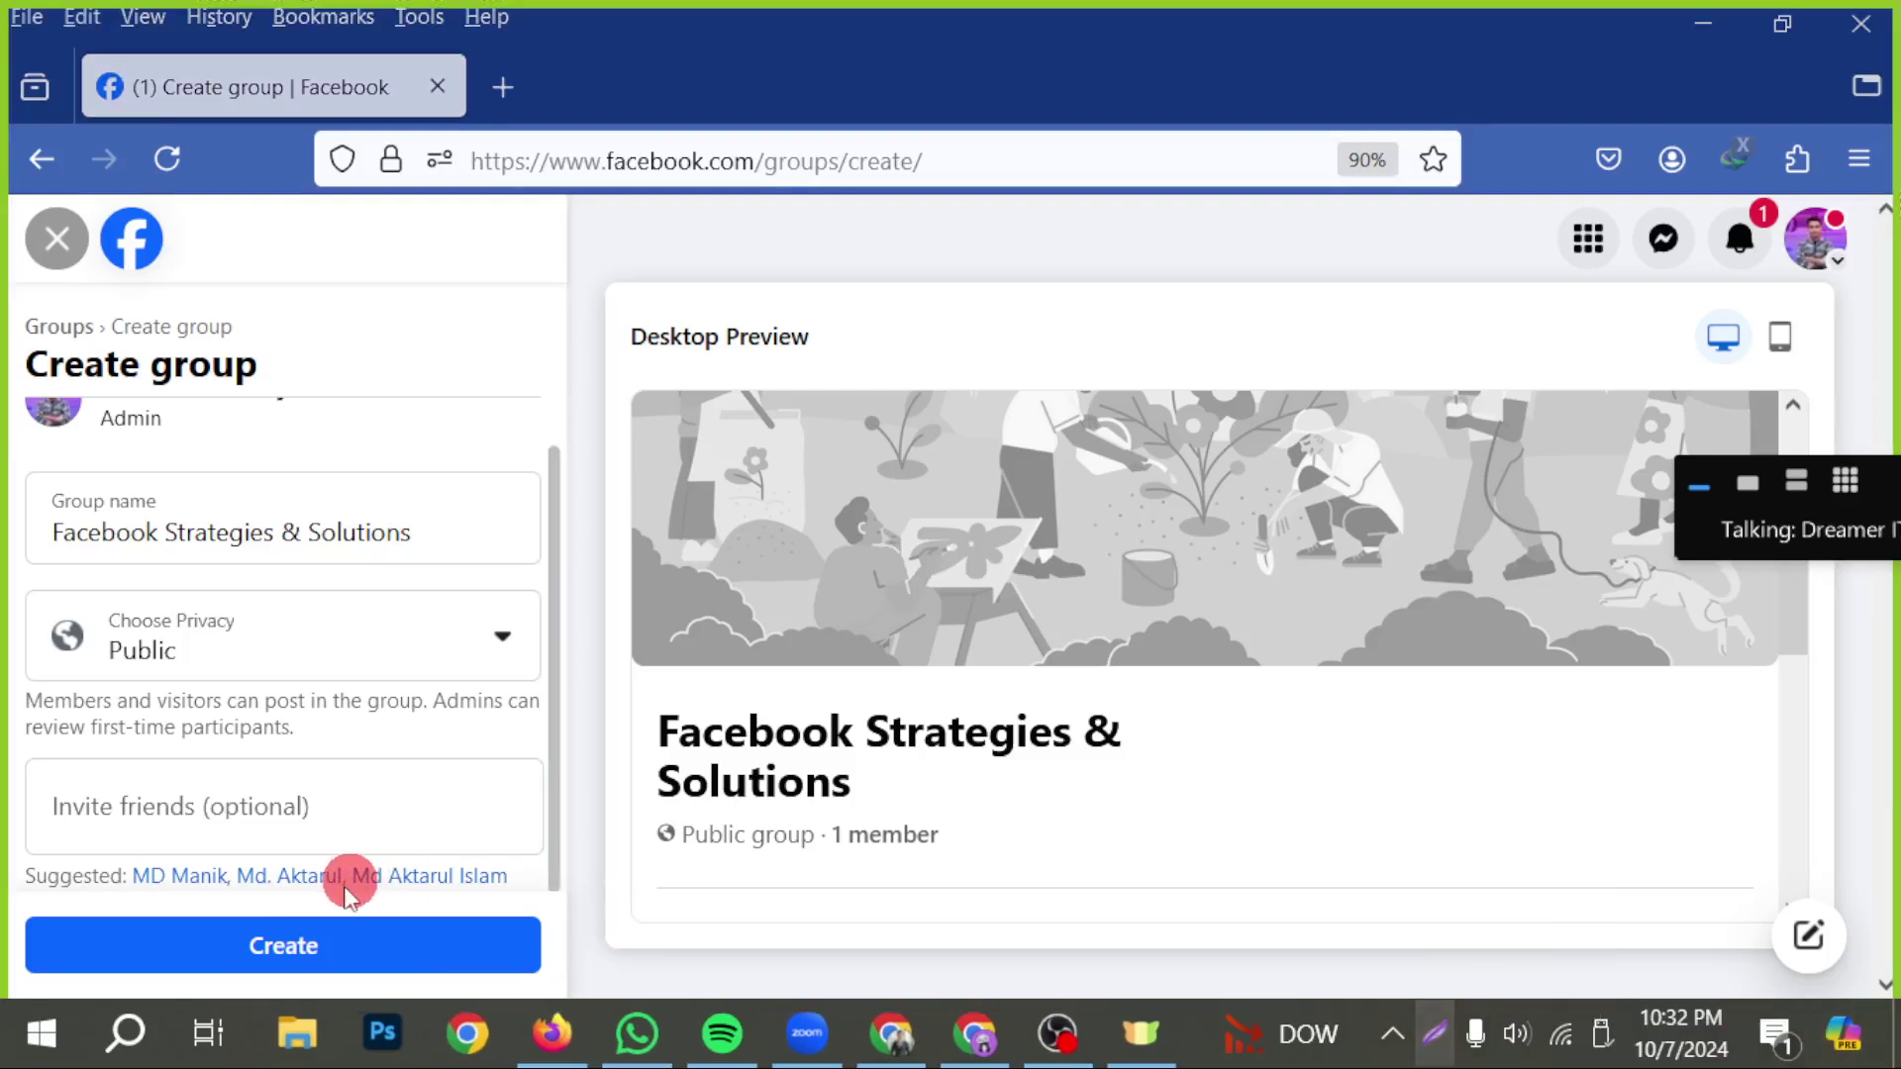
- Create the Facebook group and move the floating Zoom meeting bar aside so it no longer covers the group page
click(272, 944)
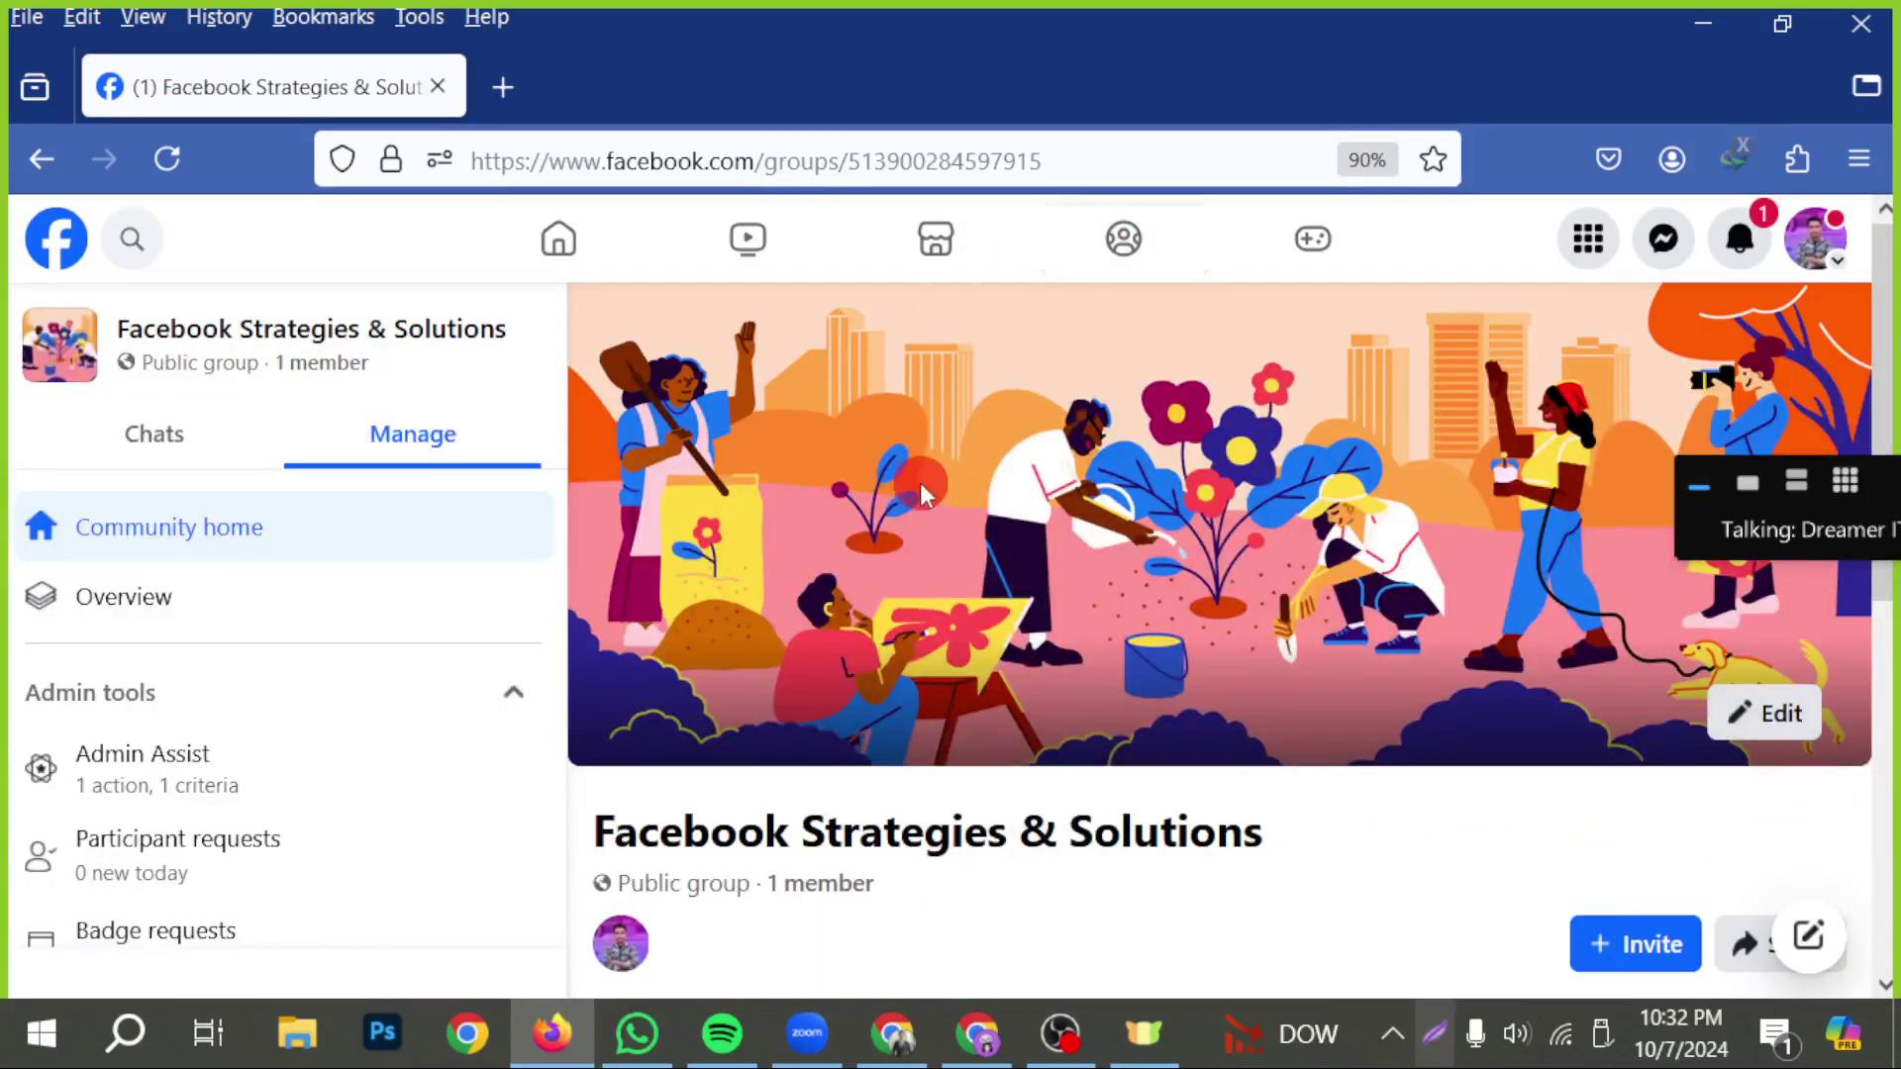
drag(1773, 508, 1861, 203)
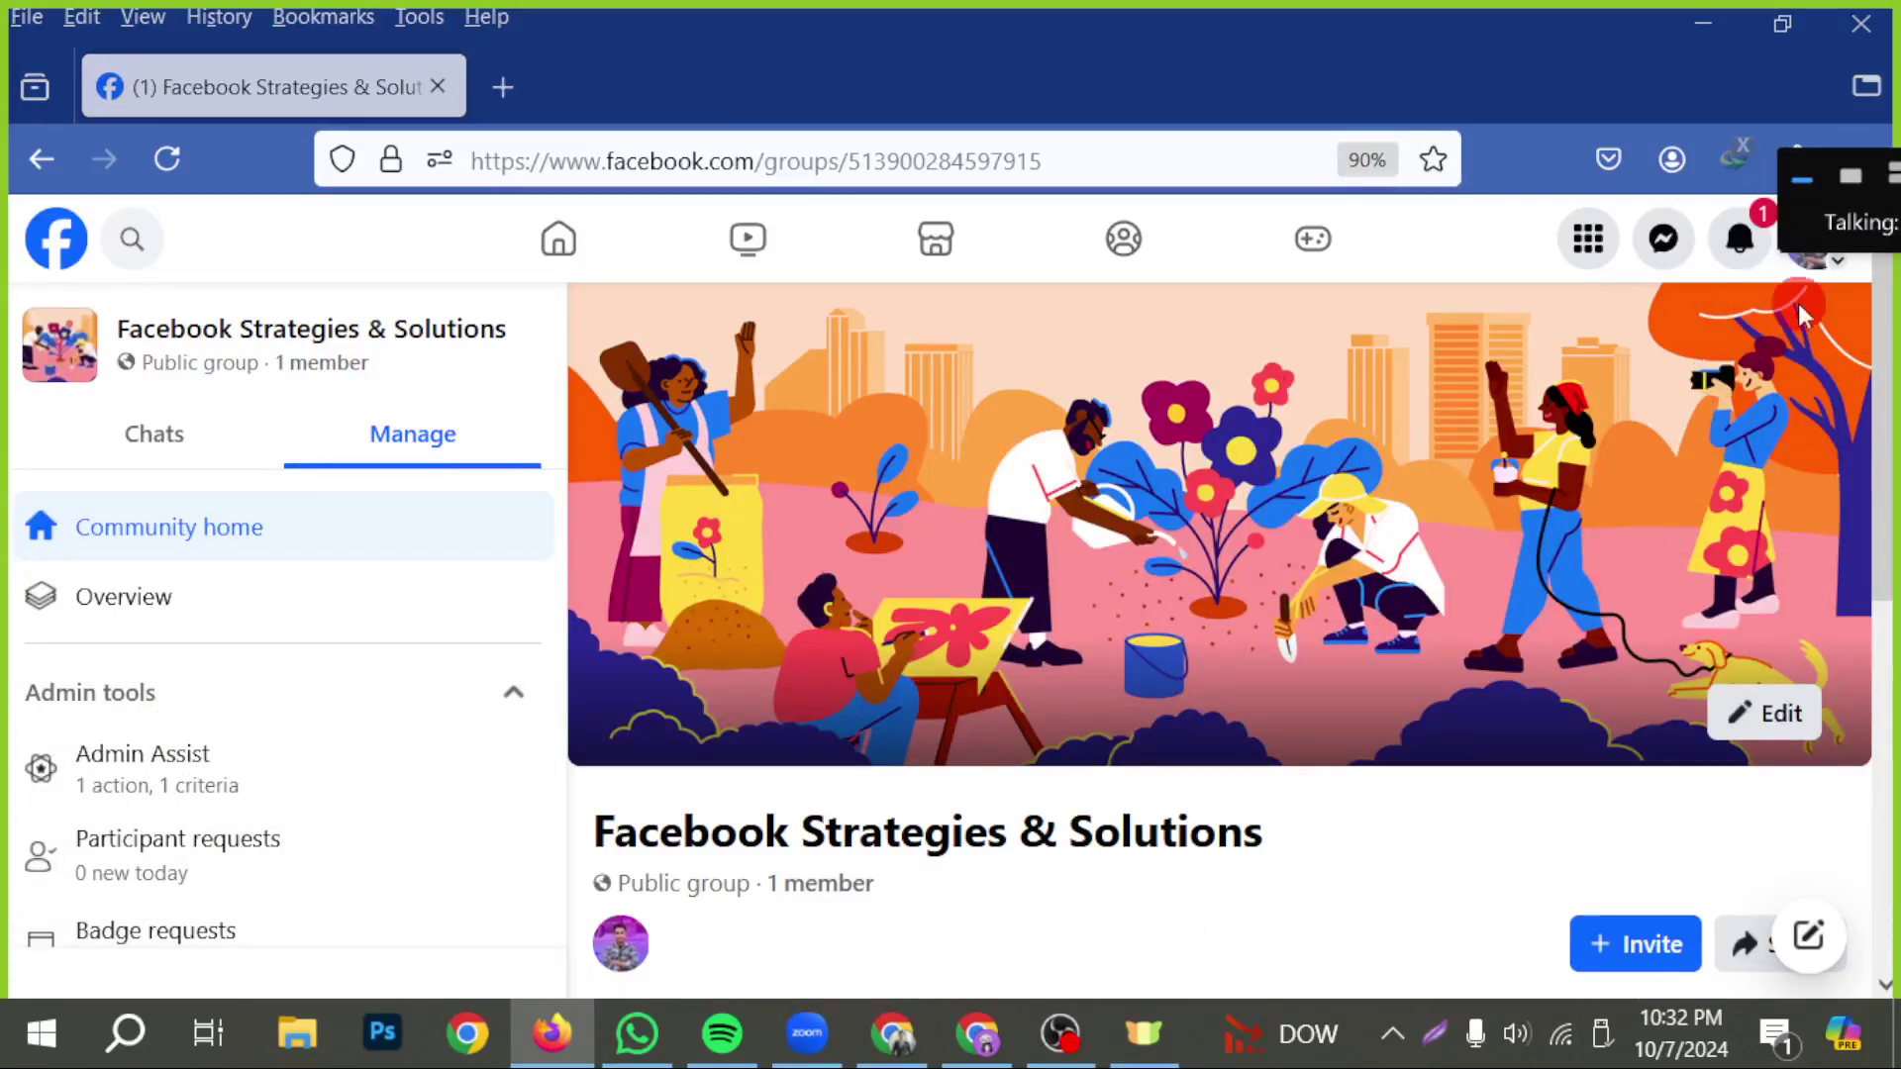
drag(1856, 228, 1886, 550)
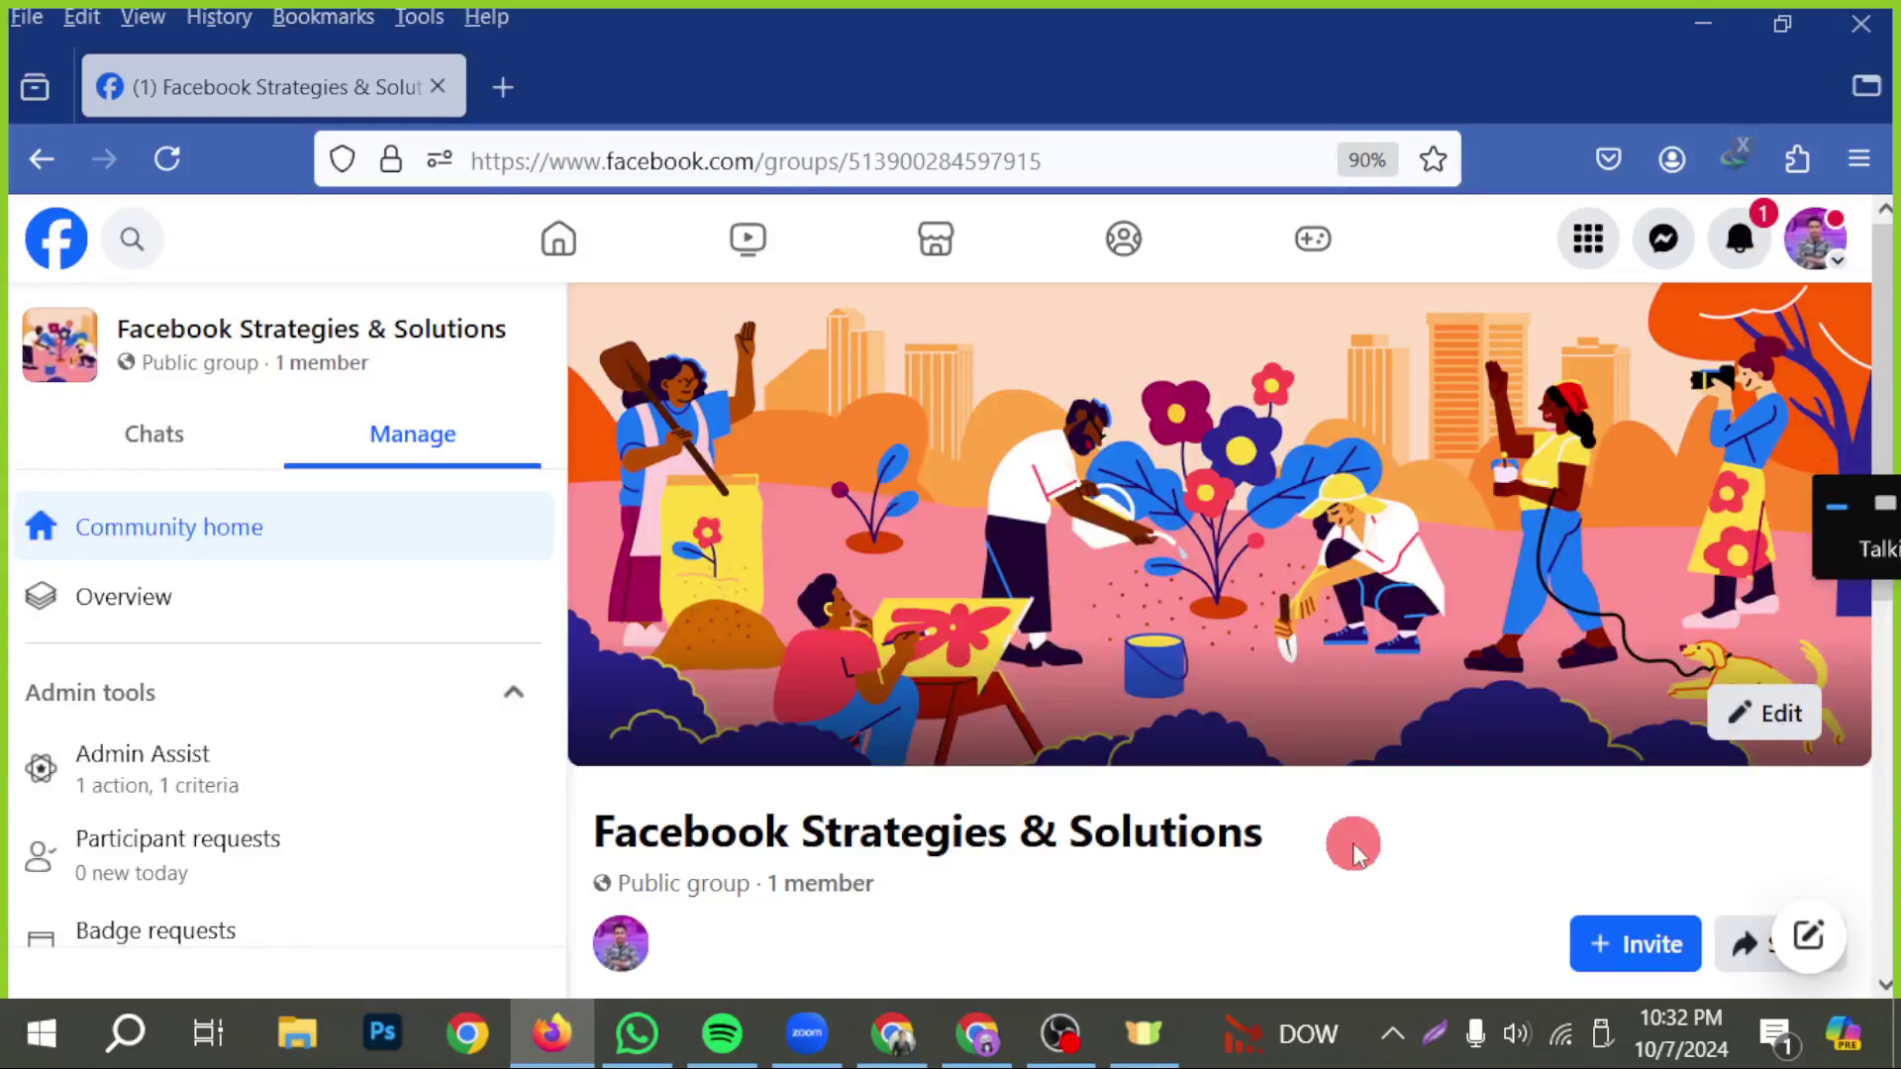
- Switch to Chrome, open a window under a different saved user profile, and load Canva from its new-tab shortcuts
click(977, 1033)
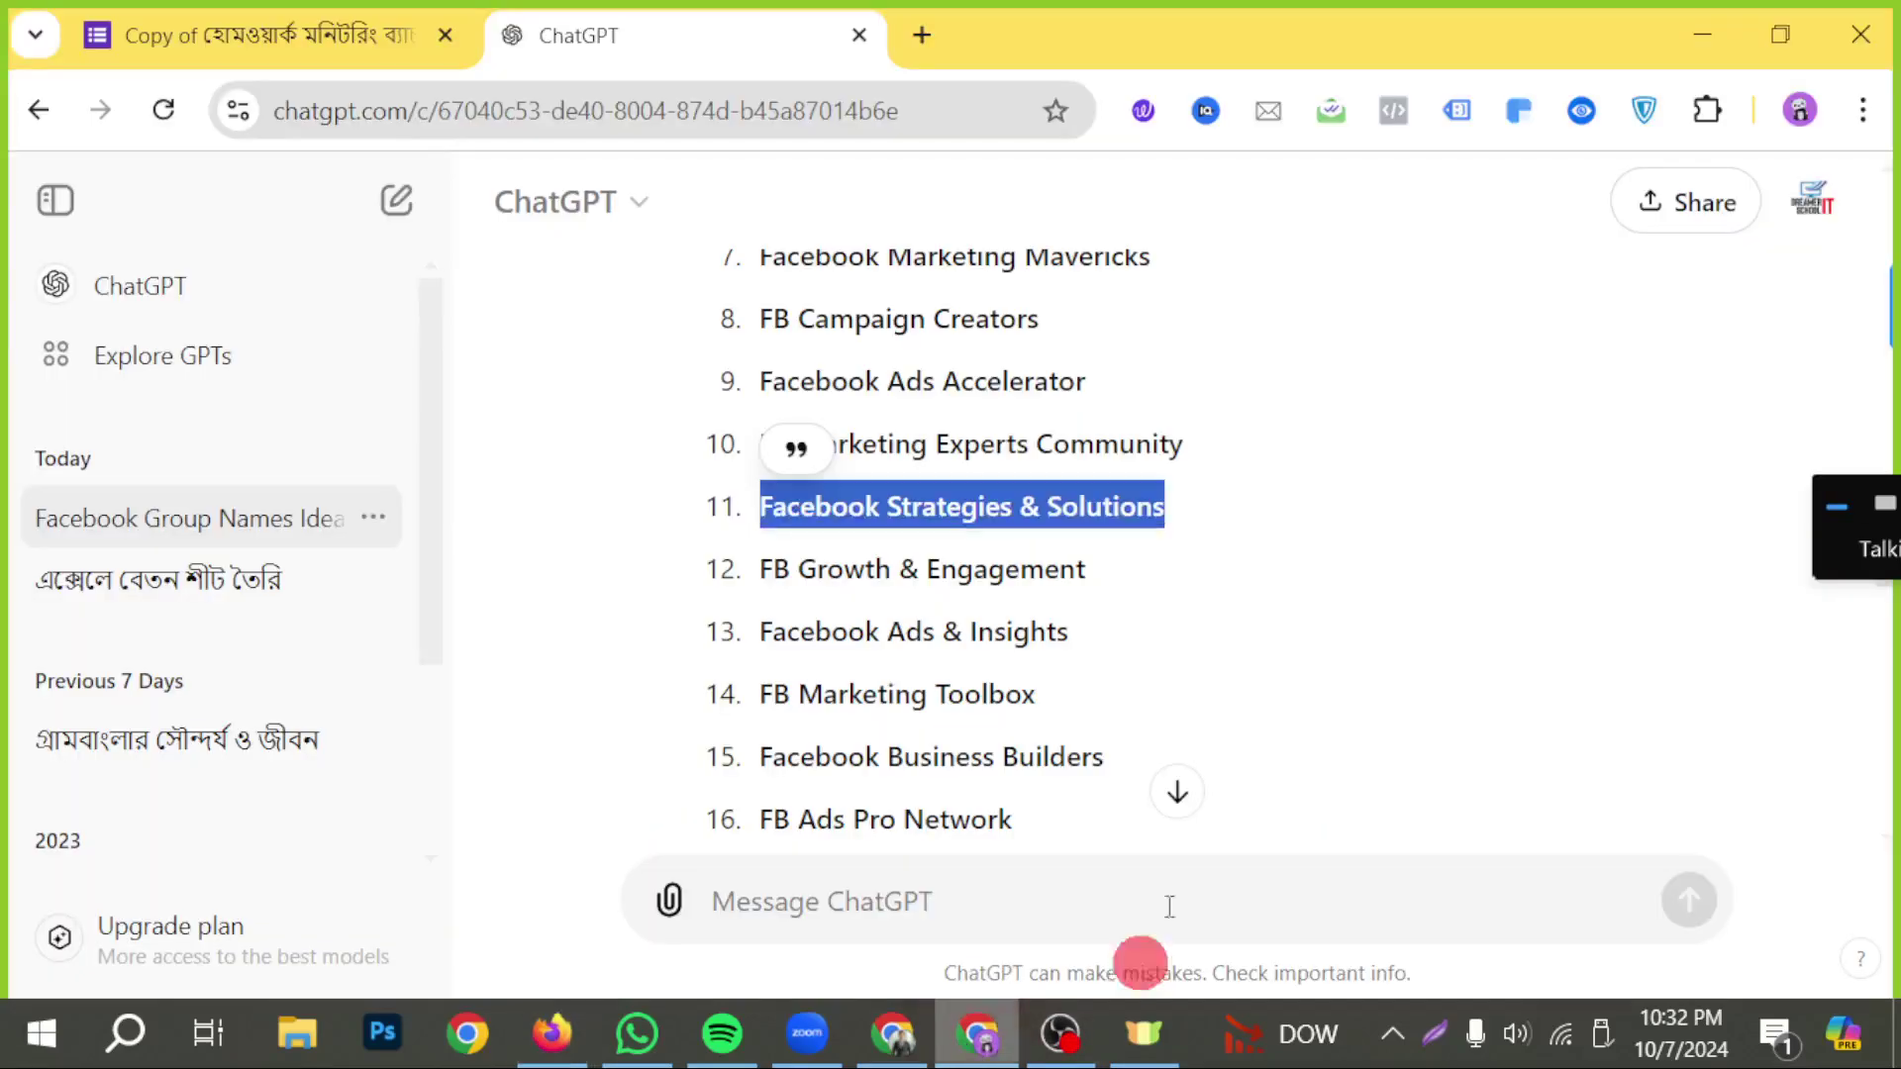
click(1817, 112)
scroll(1445, 802, down, 5)
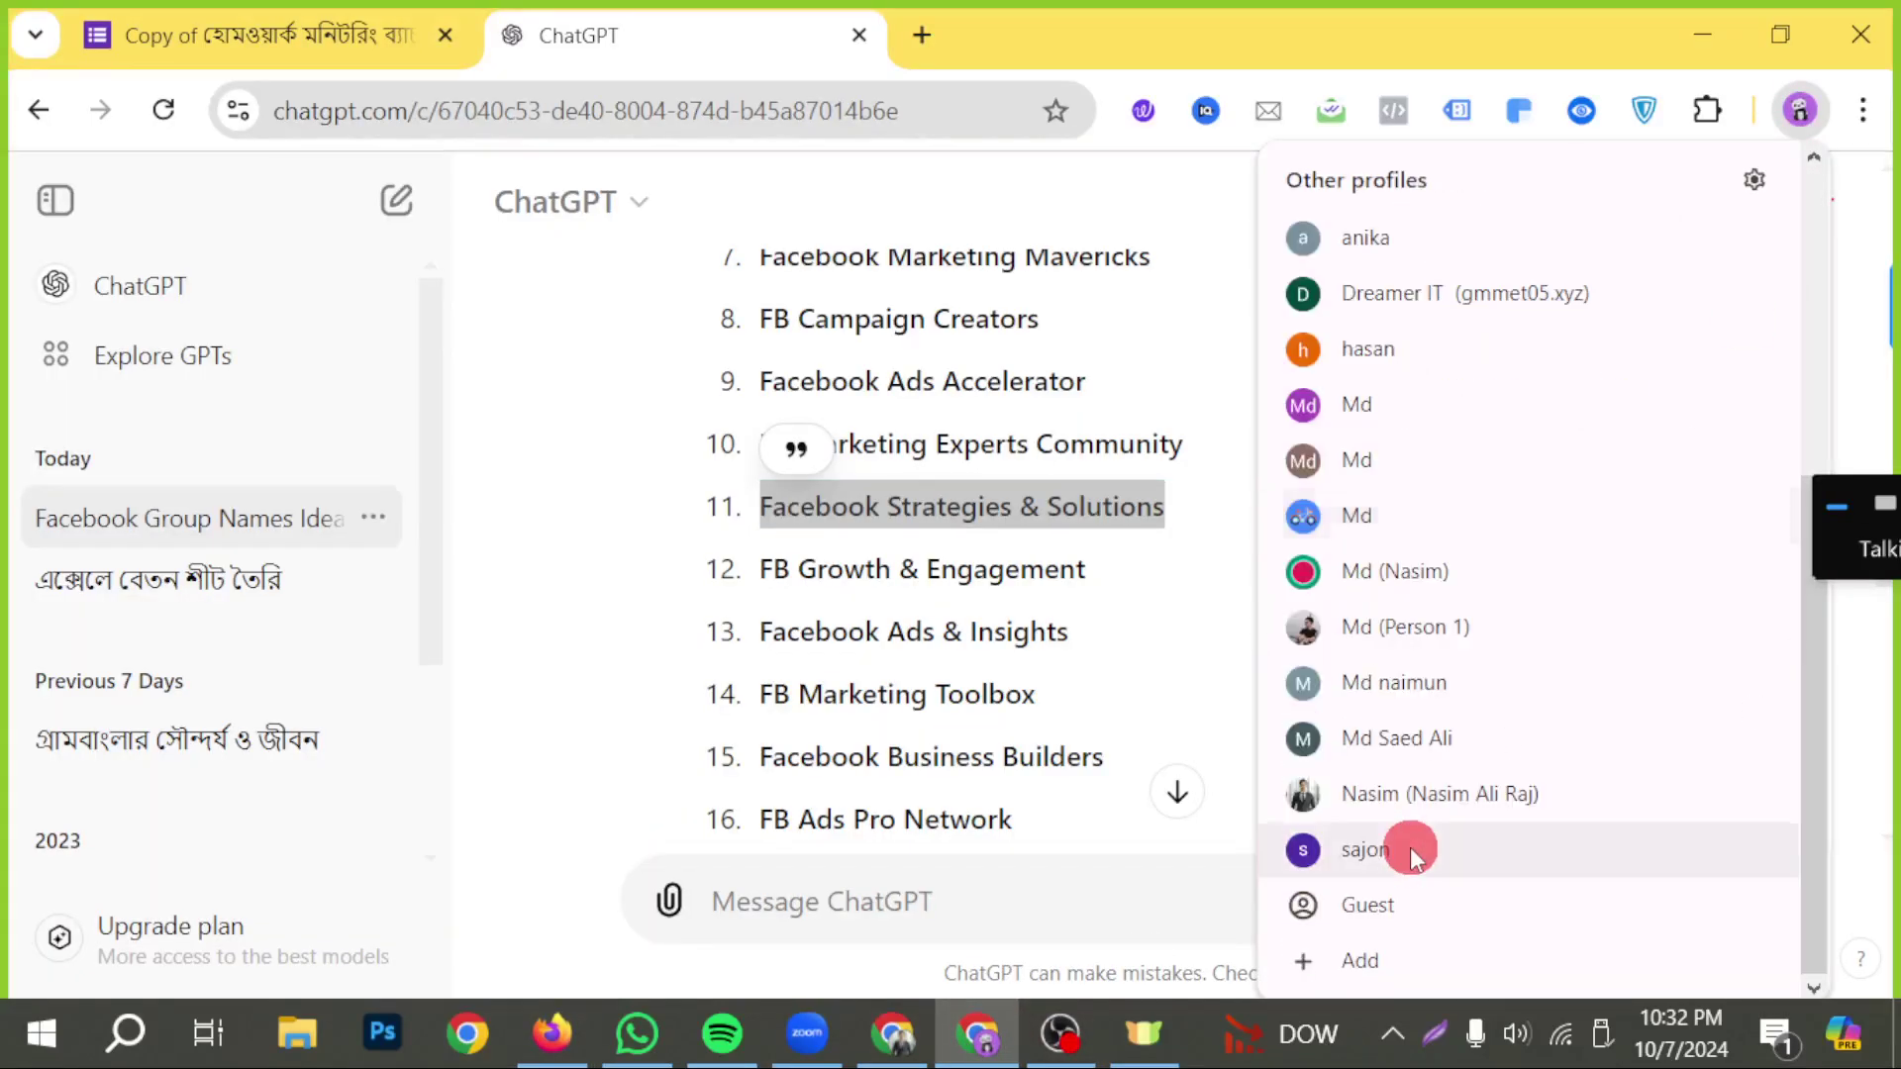
click(1430, 759)
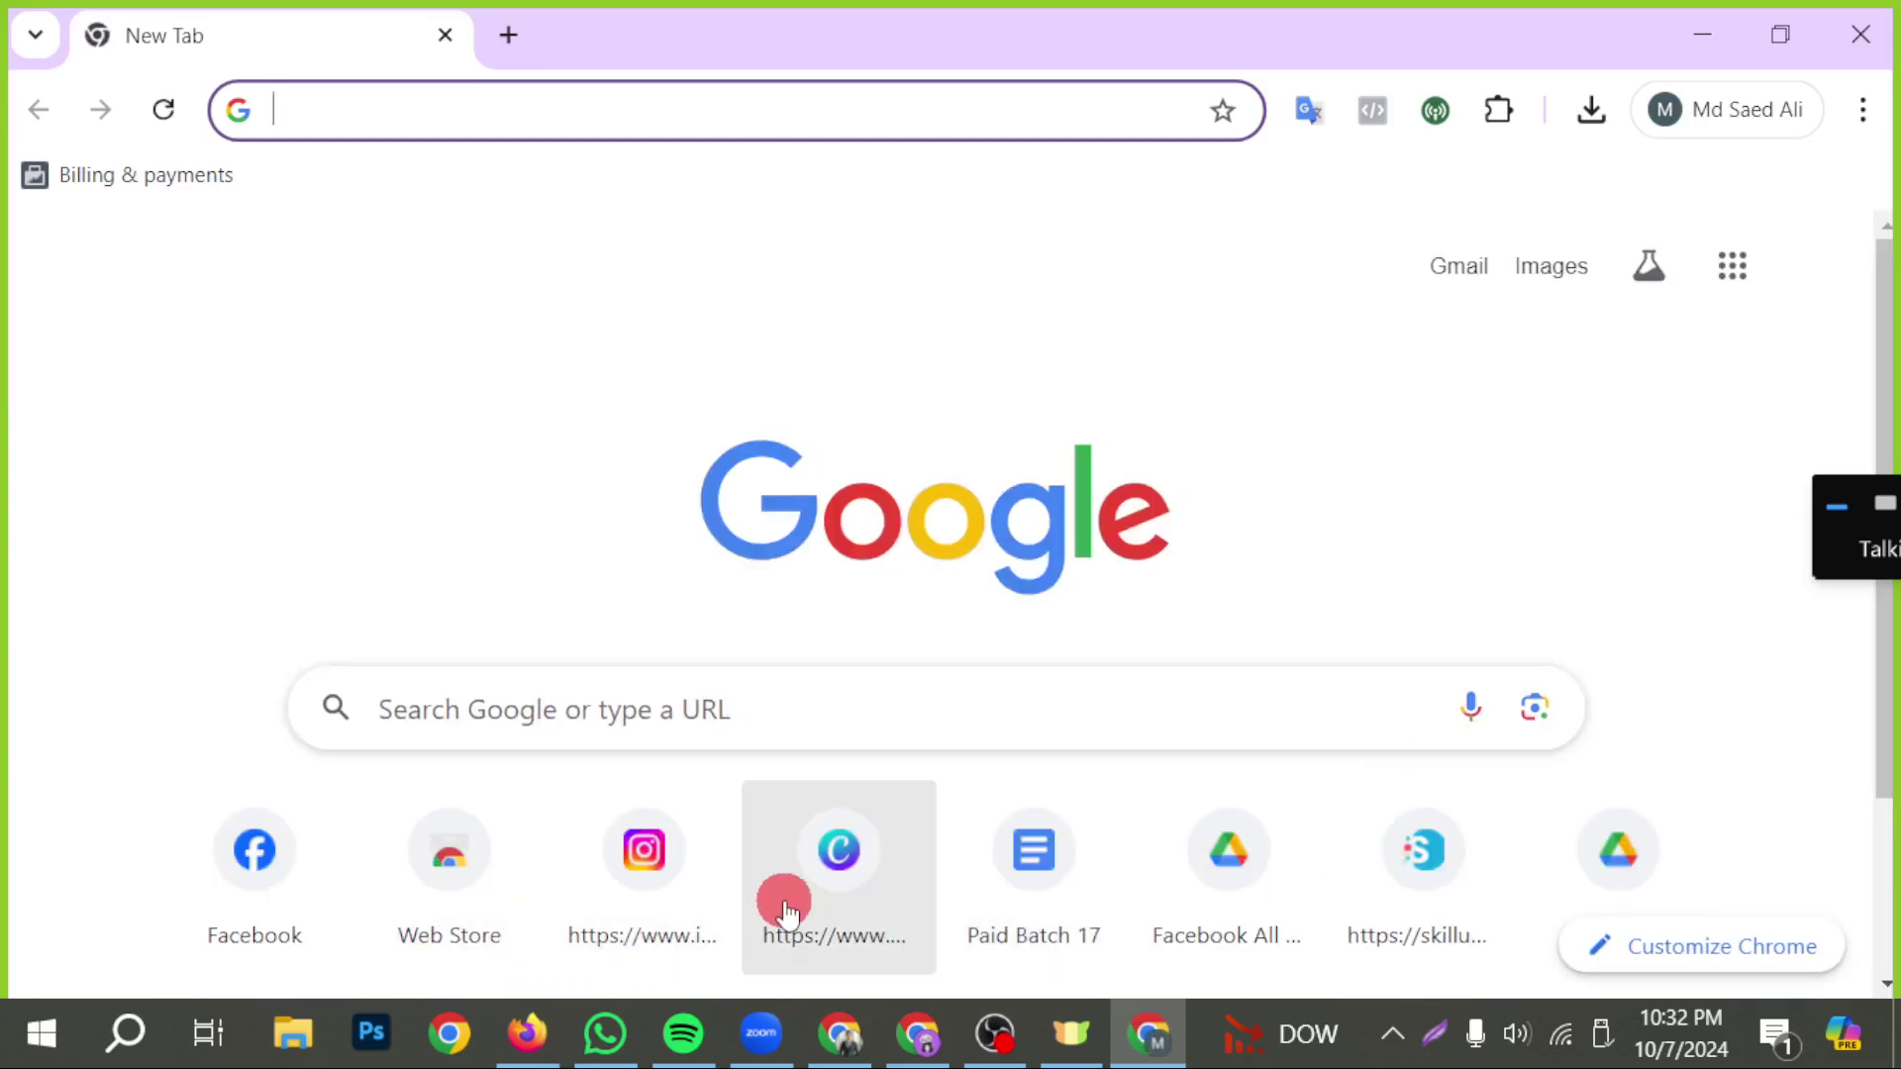
click(789, 909)
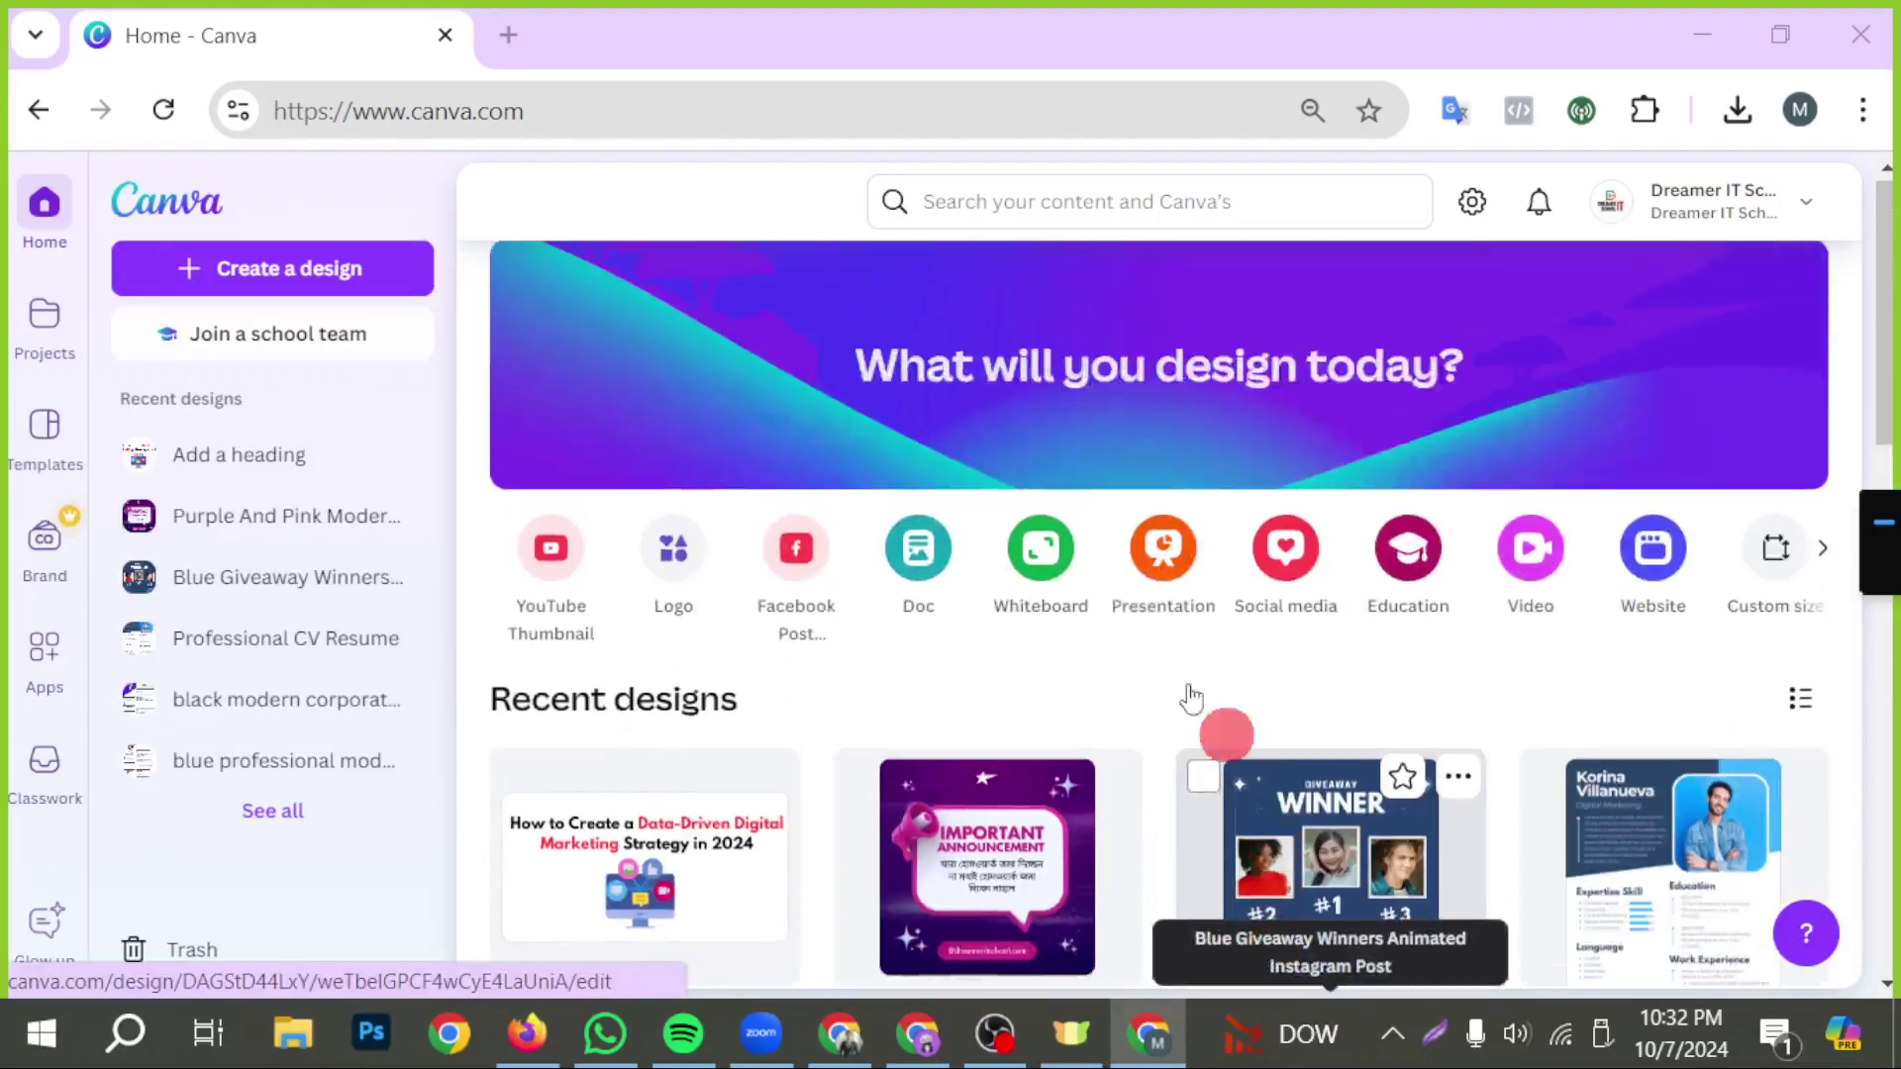
- Search Canva for "facebook group cover"
click(950, 198)
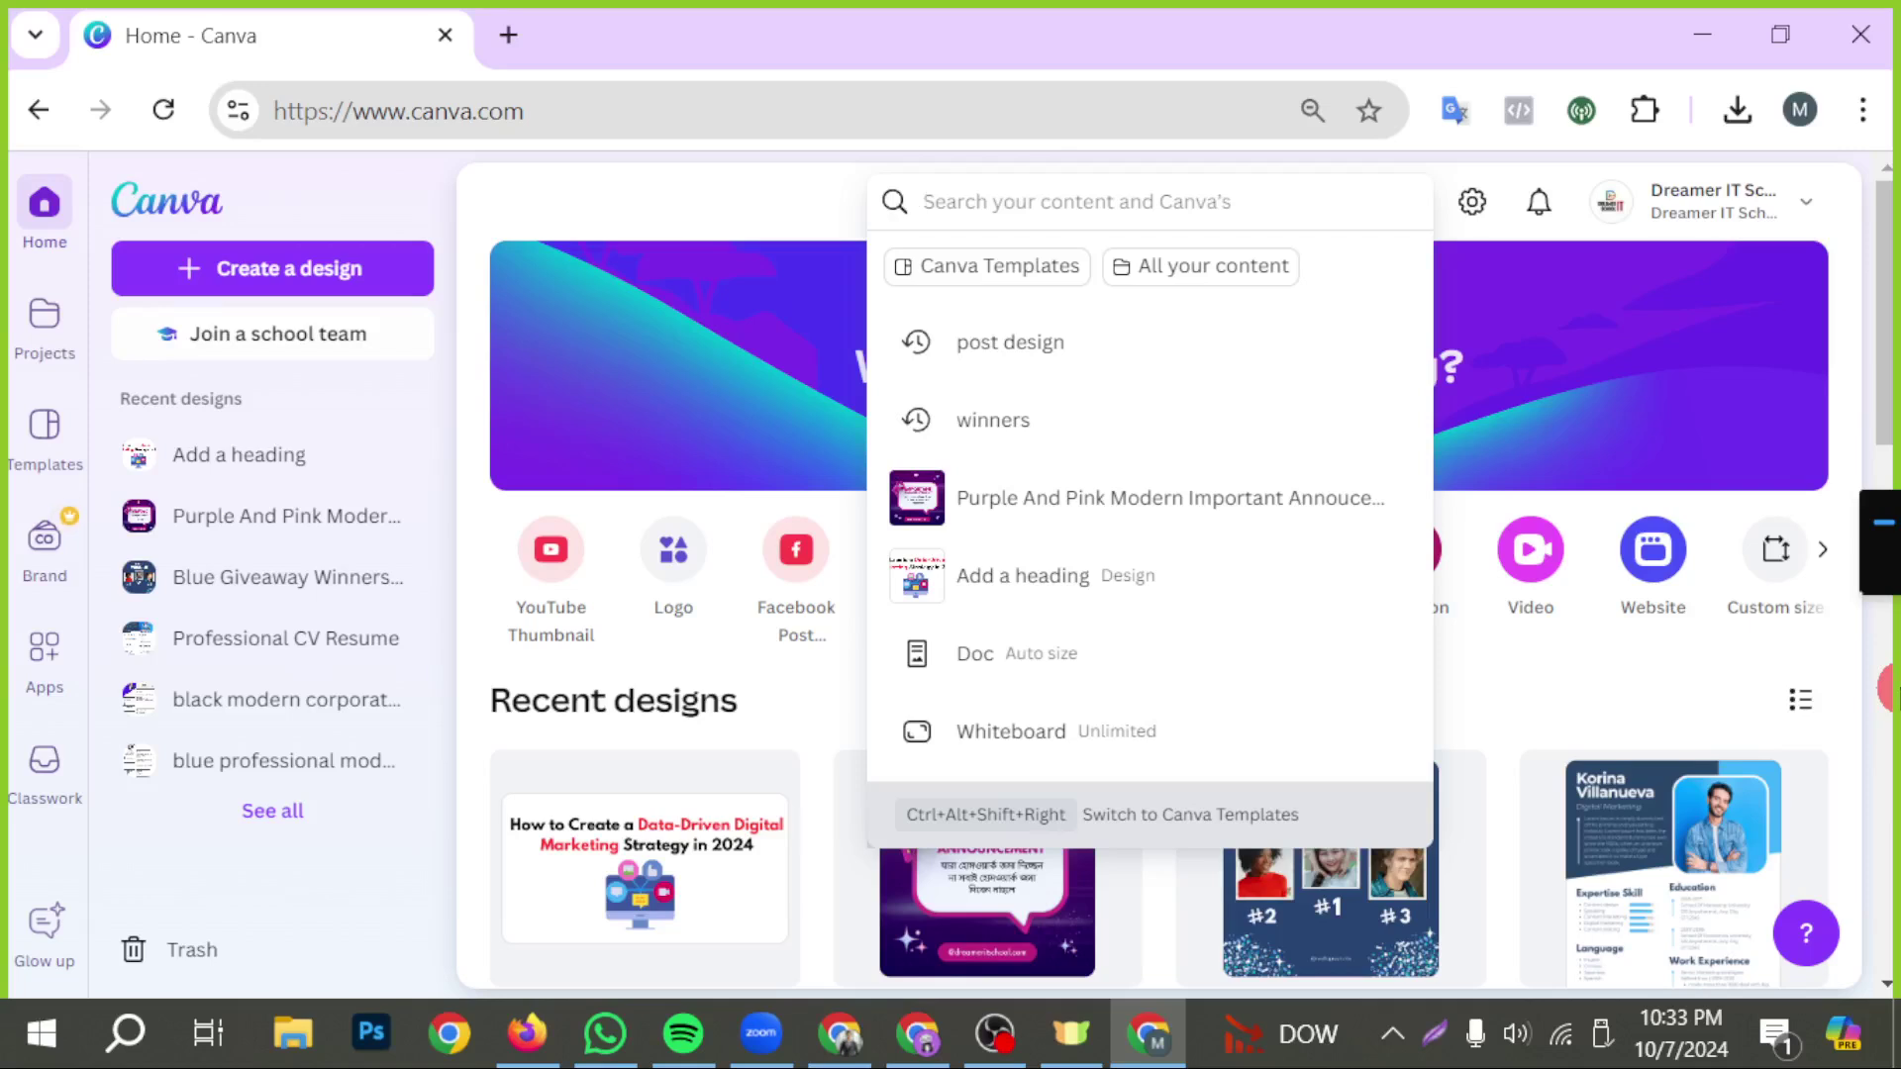
text(facebook)
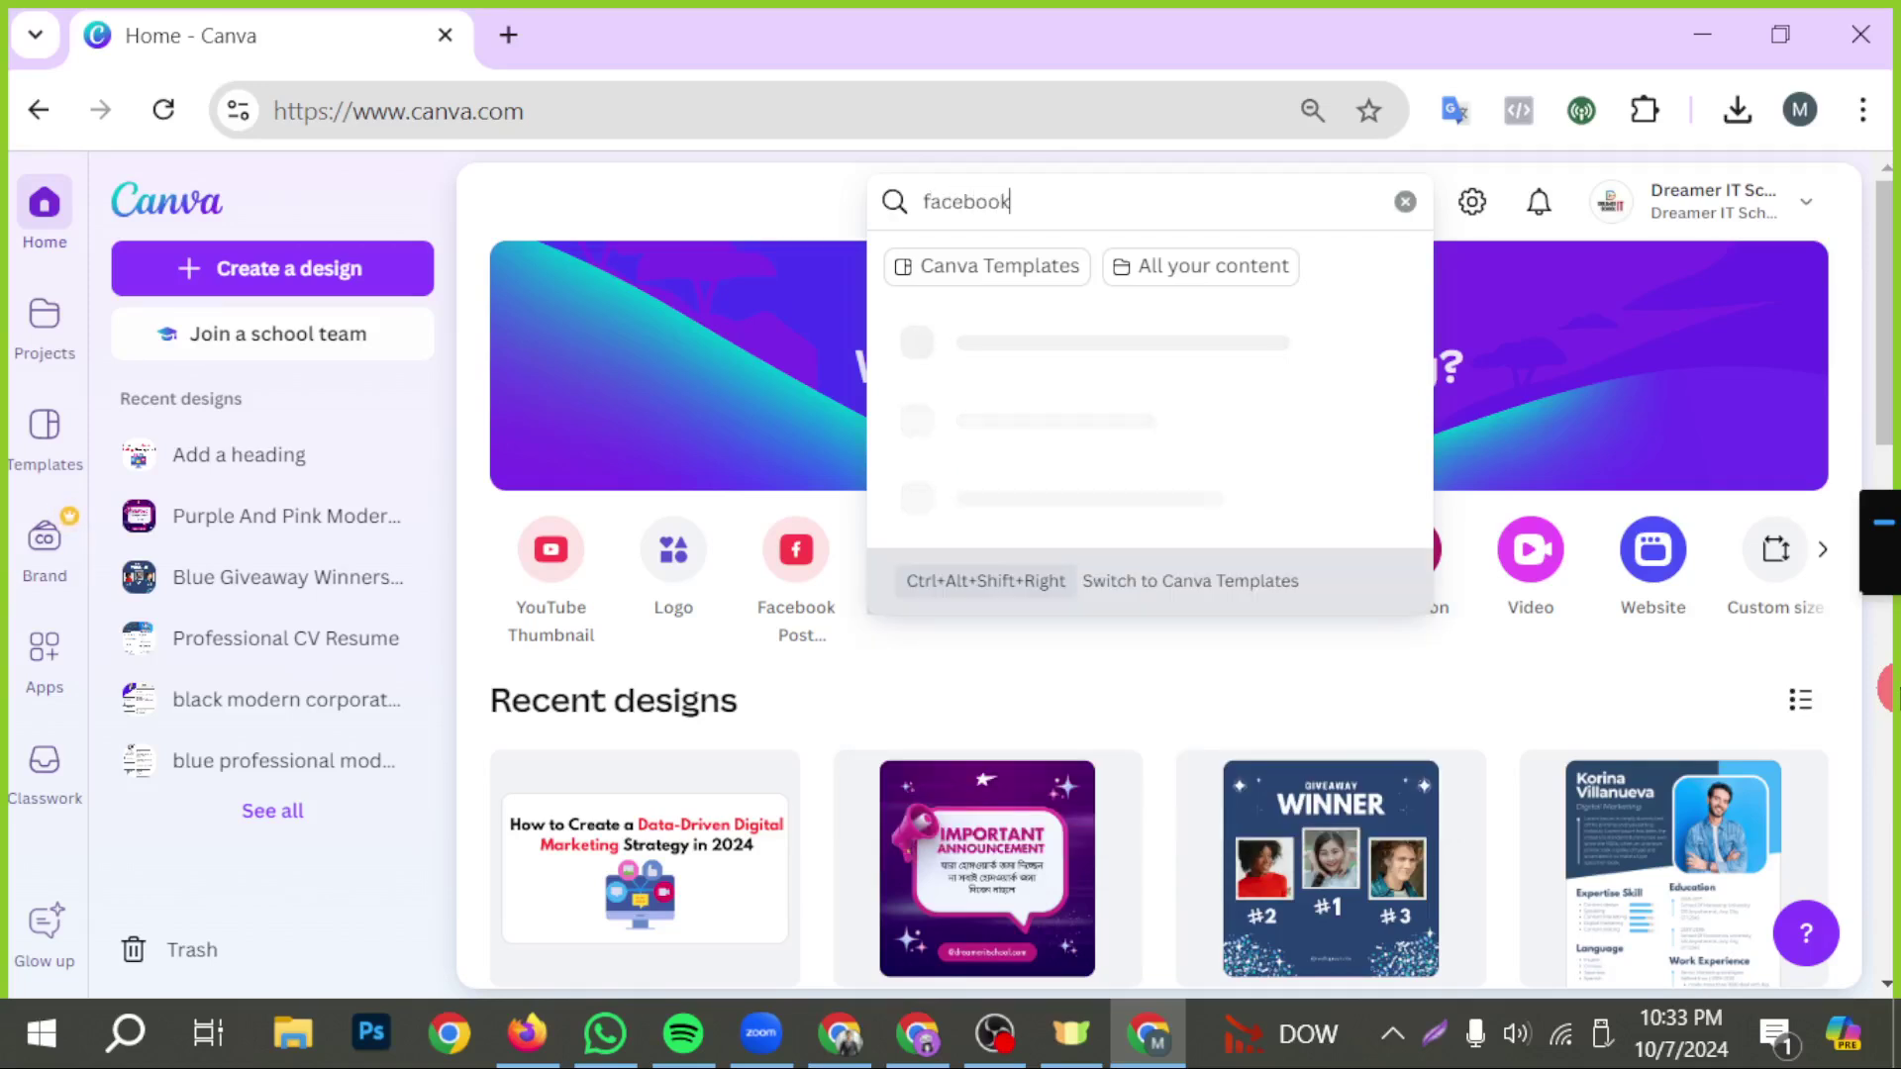
text( cover)
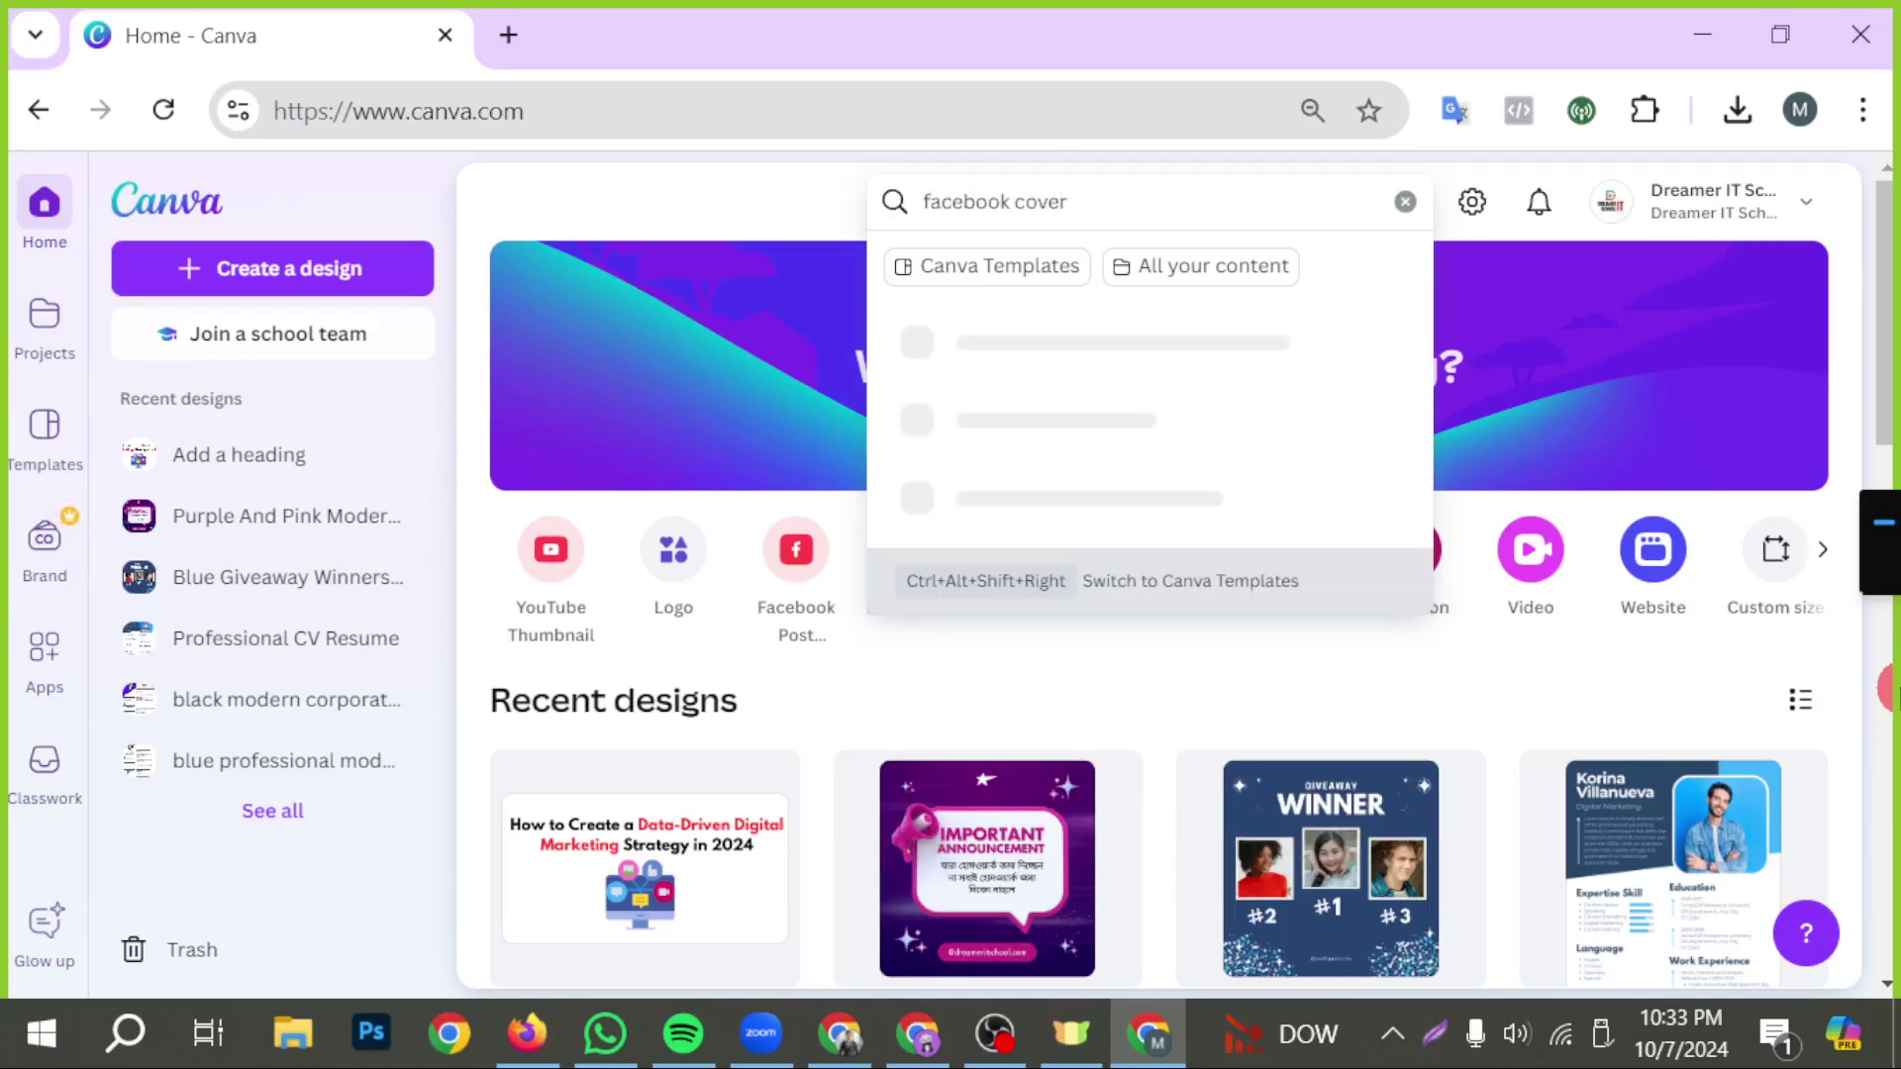
key(BackSpace)
key(BackSpace)
key(BackSpace)
key(BackSpace)
key(BackSpace)
text(gr)
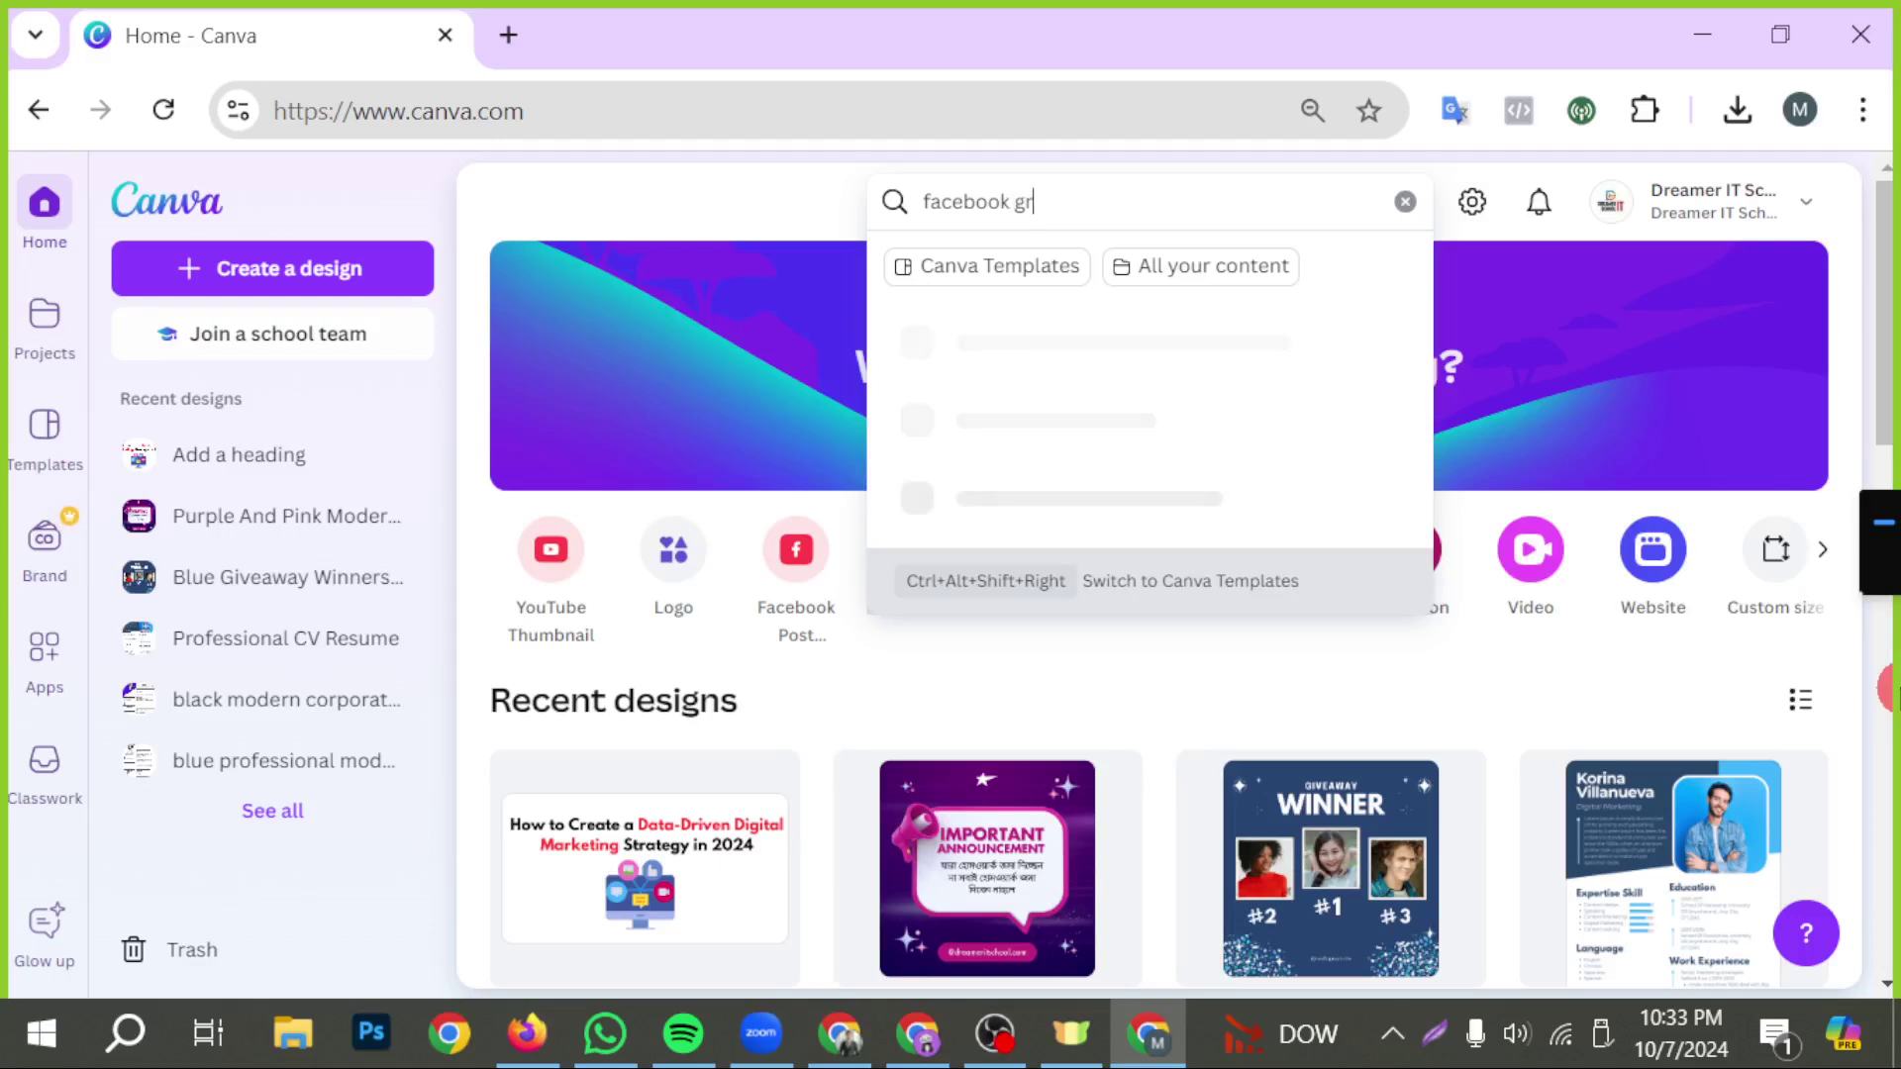
text(oup cover)
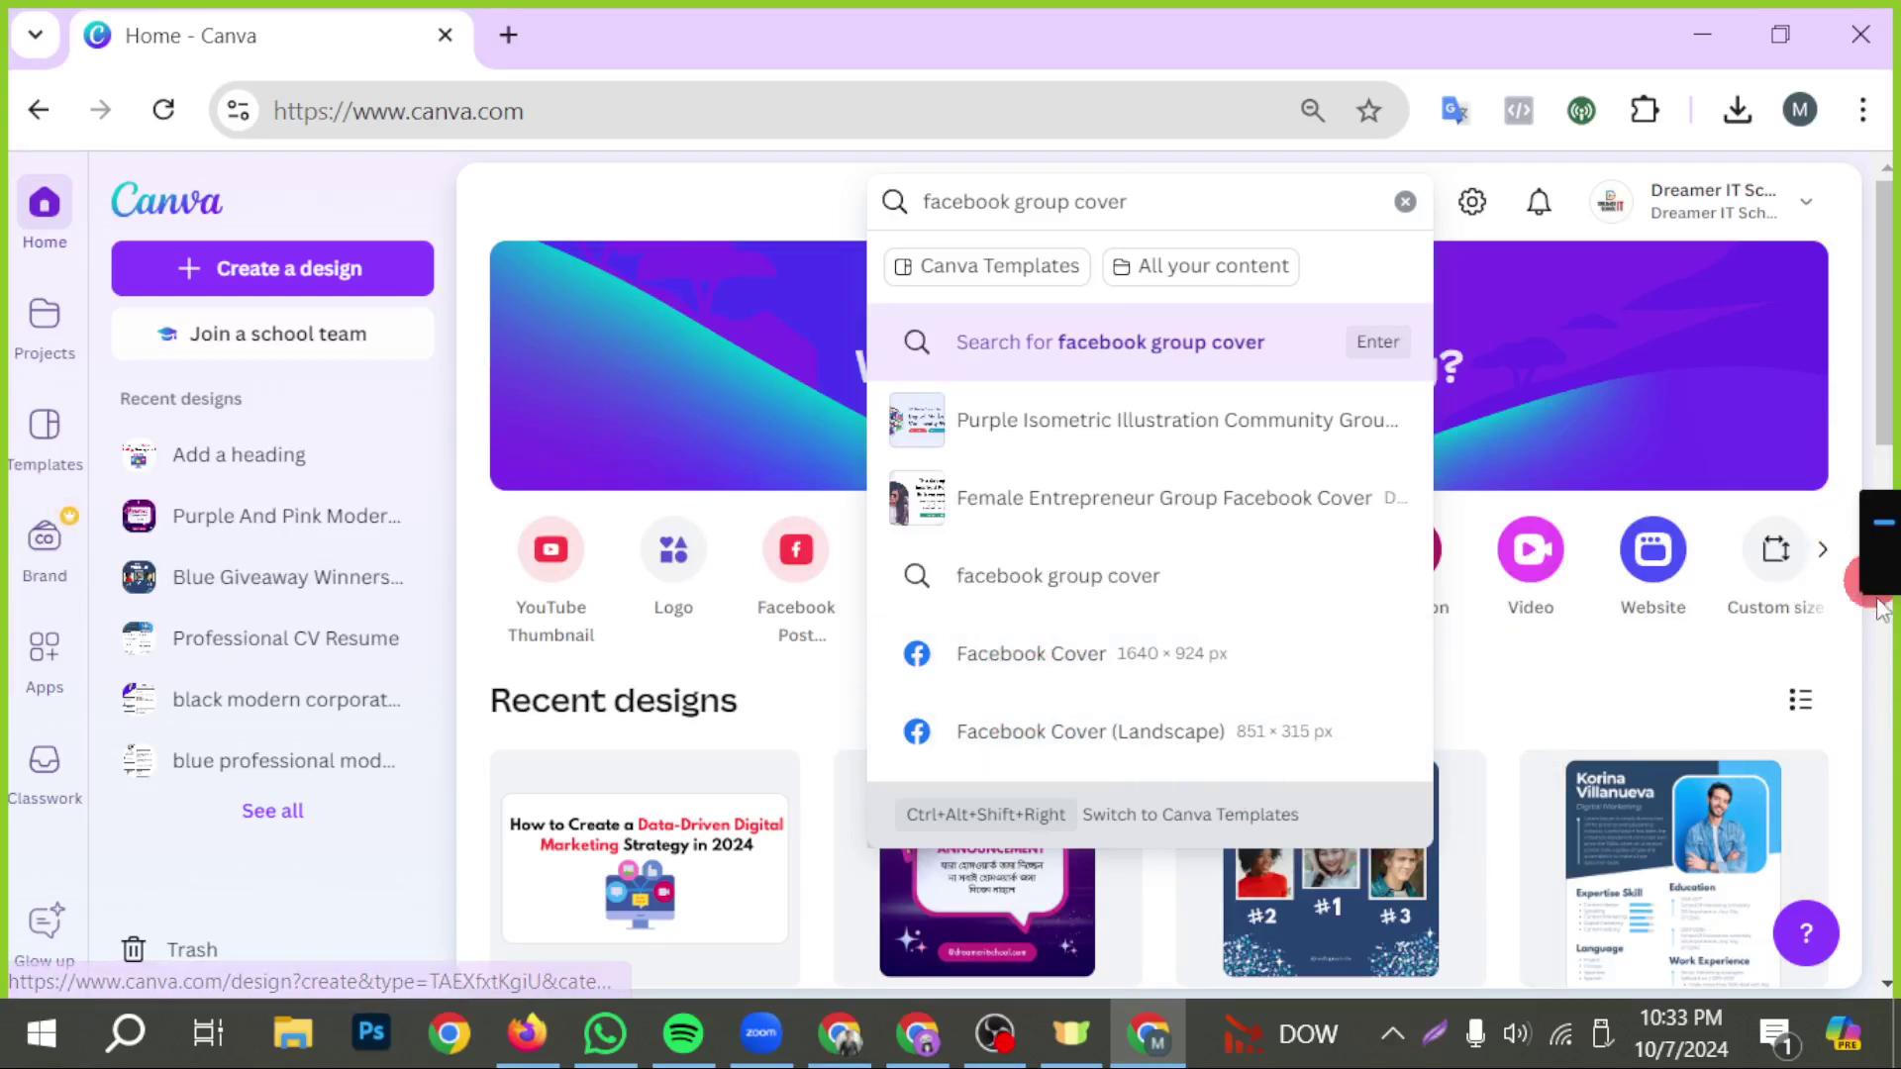
key(Return)
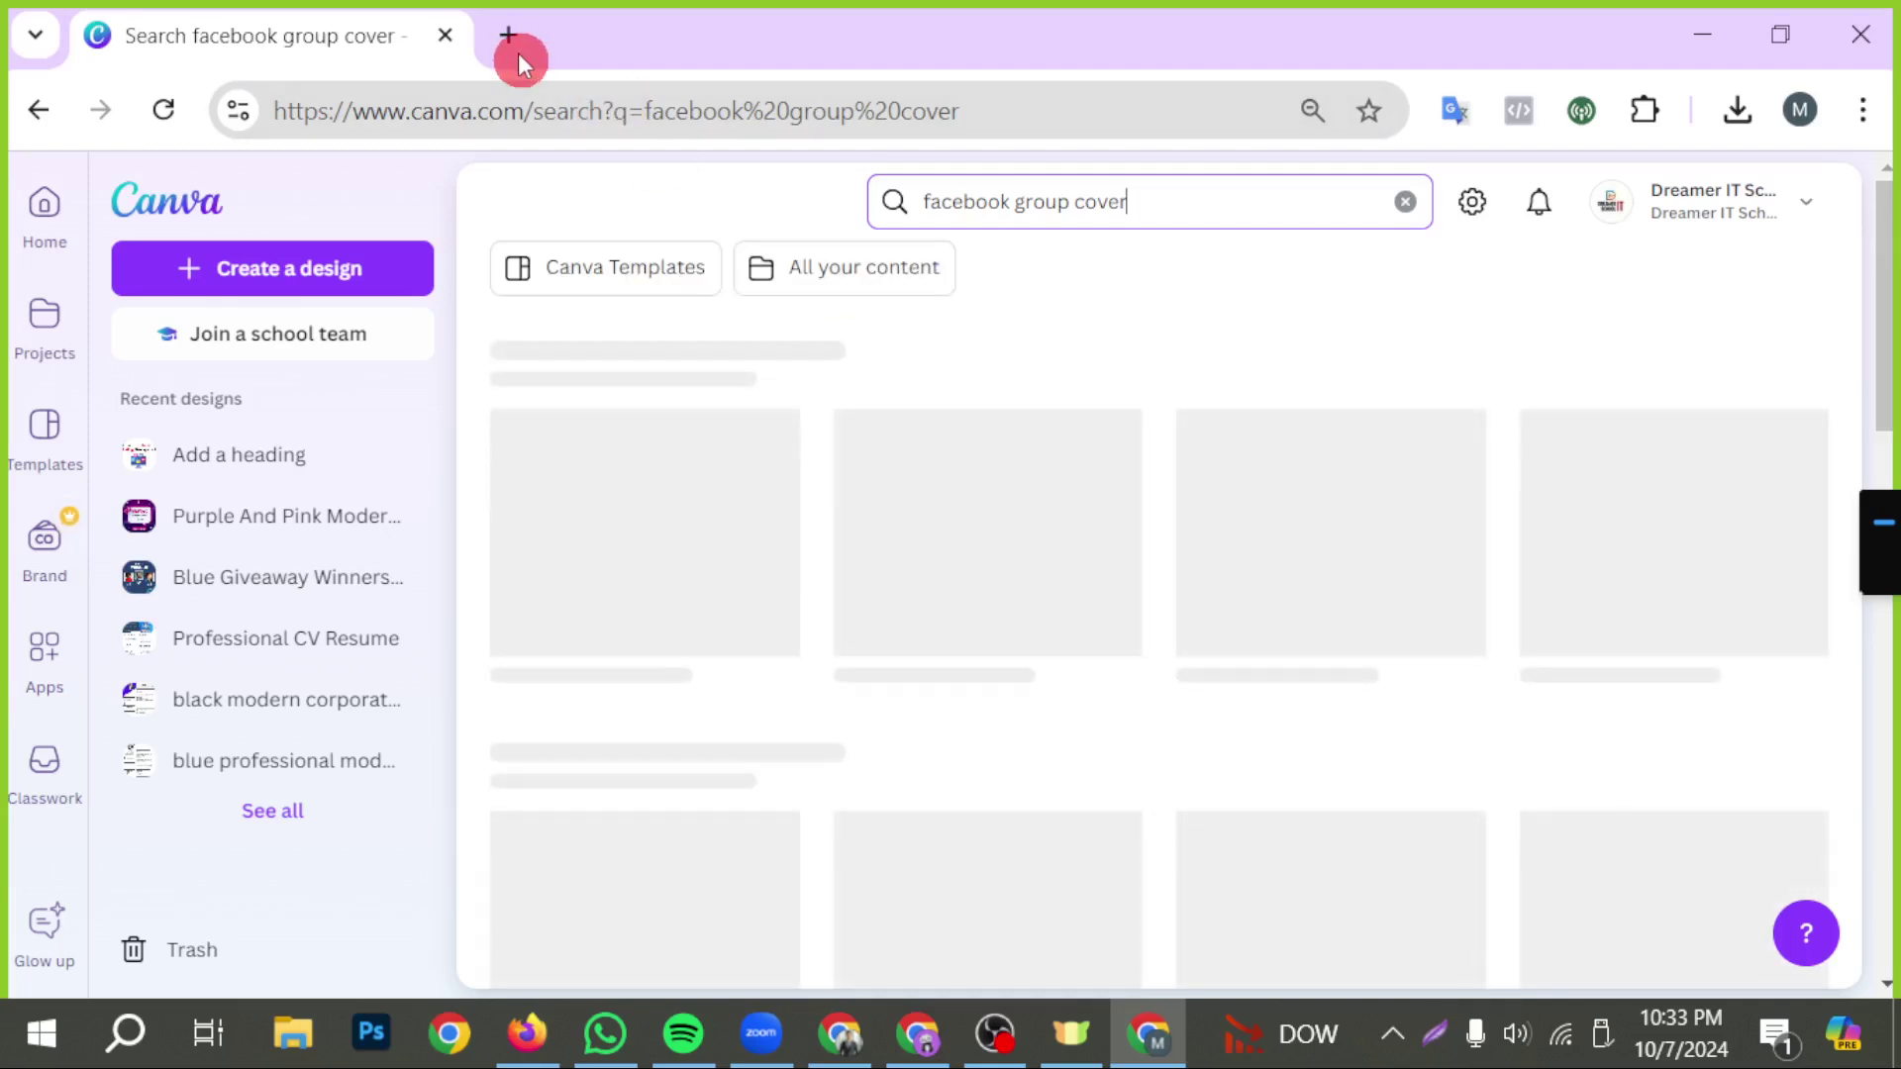
- Search Google for "facebook group cover size" in a new browser tab
click(511, 37)
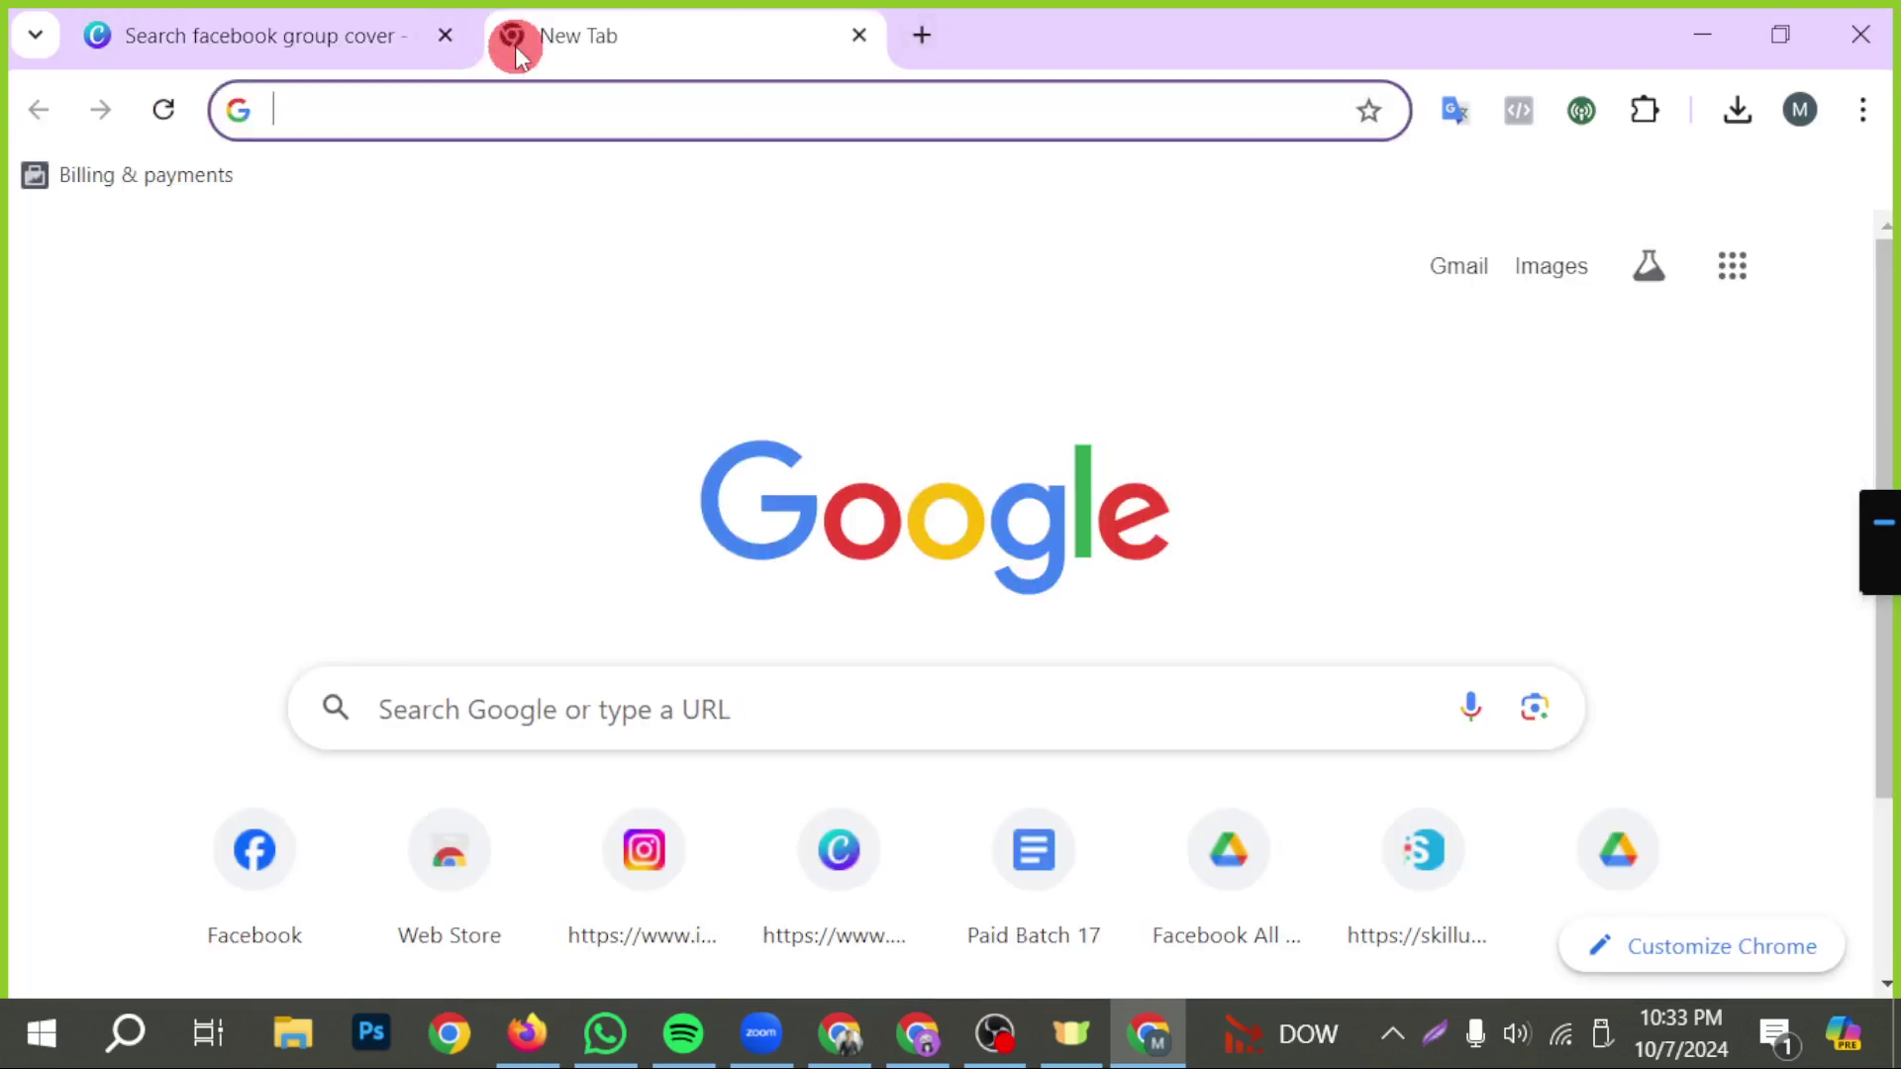
text(facebo)
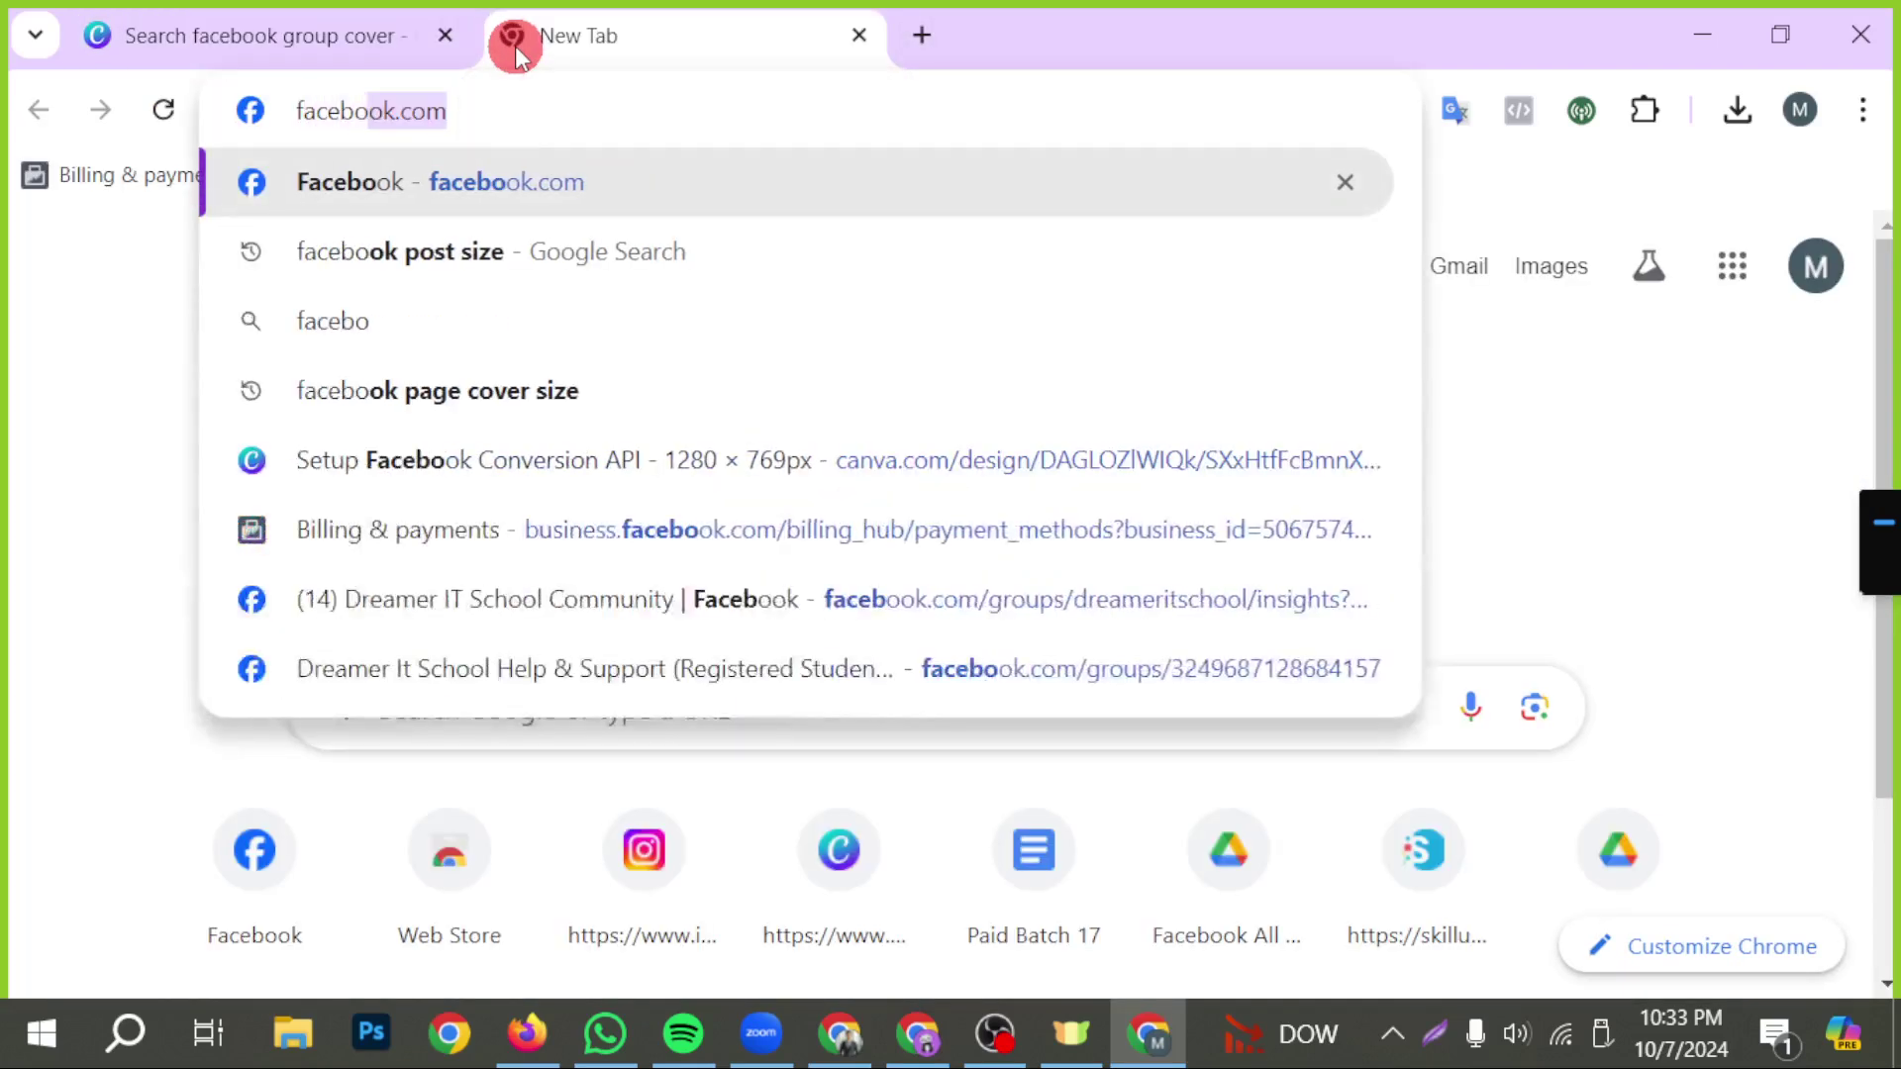
text(ok g)
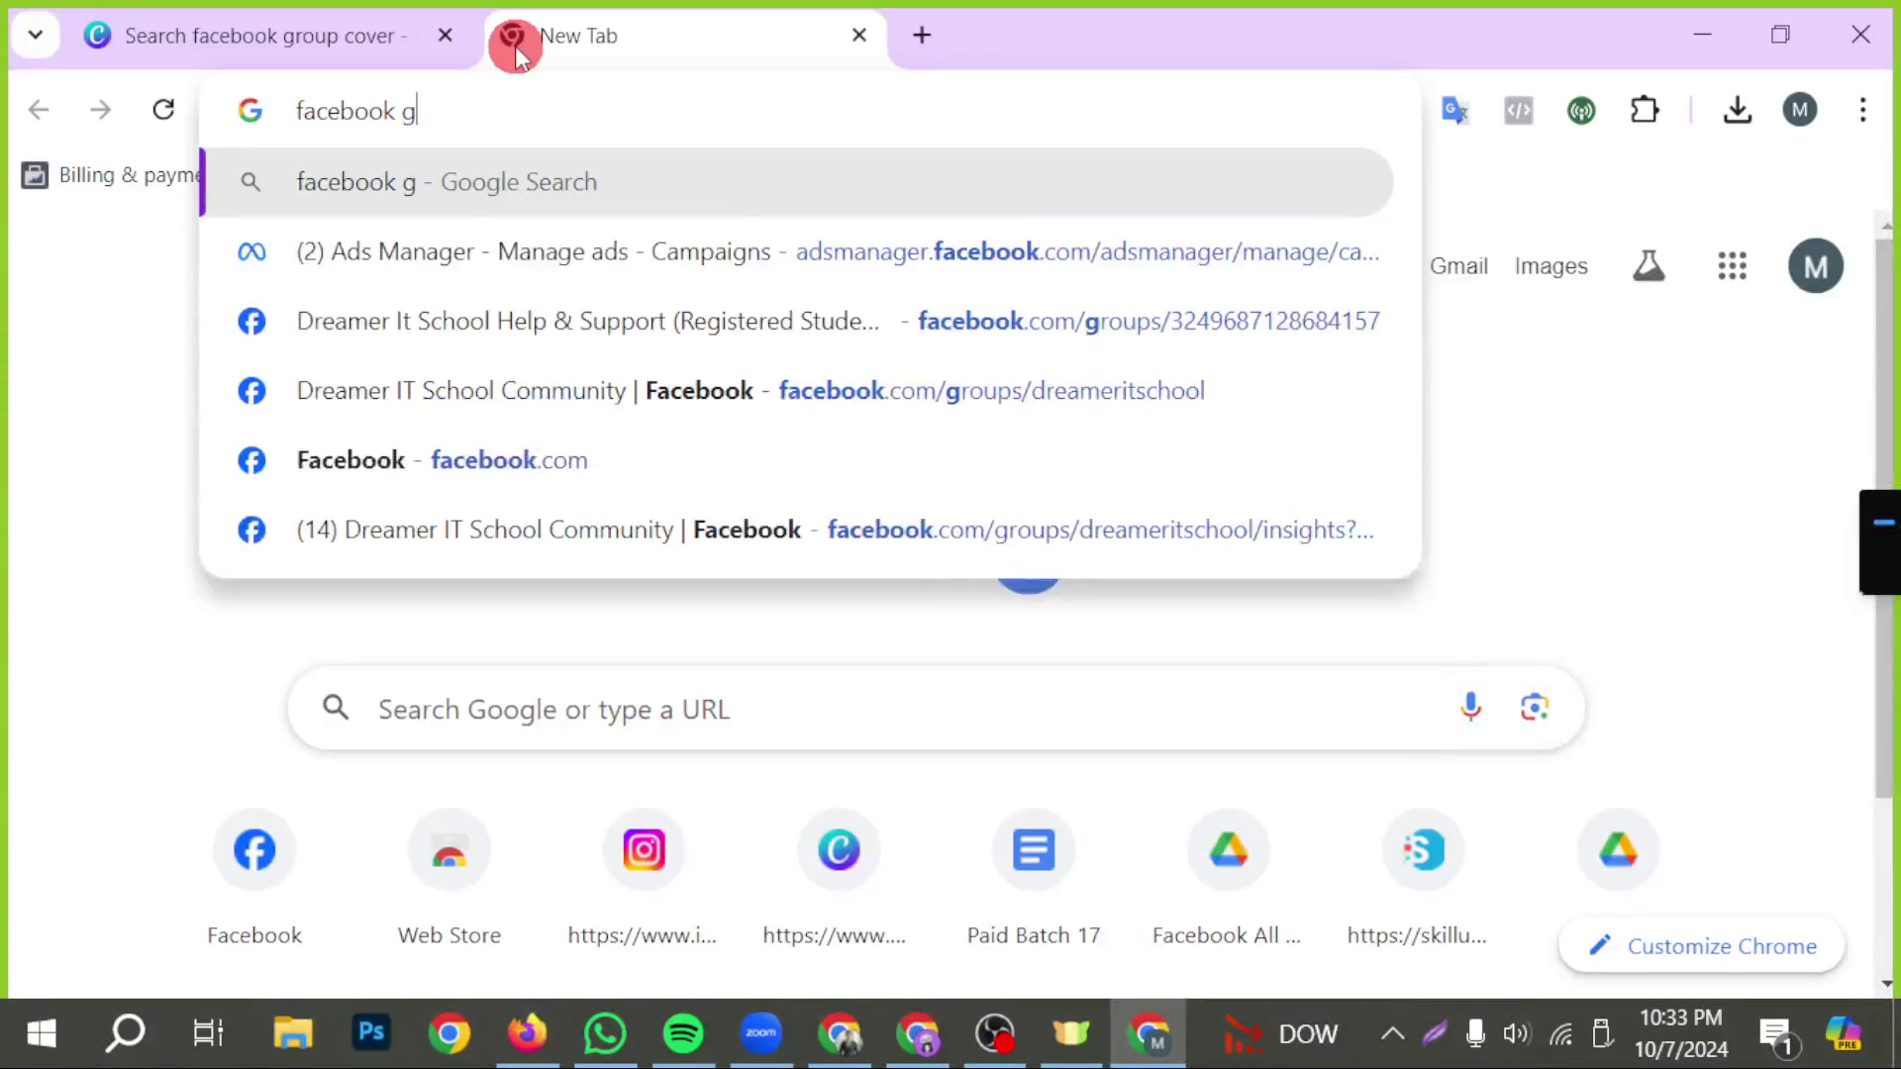
text(roup cover)
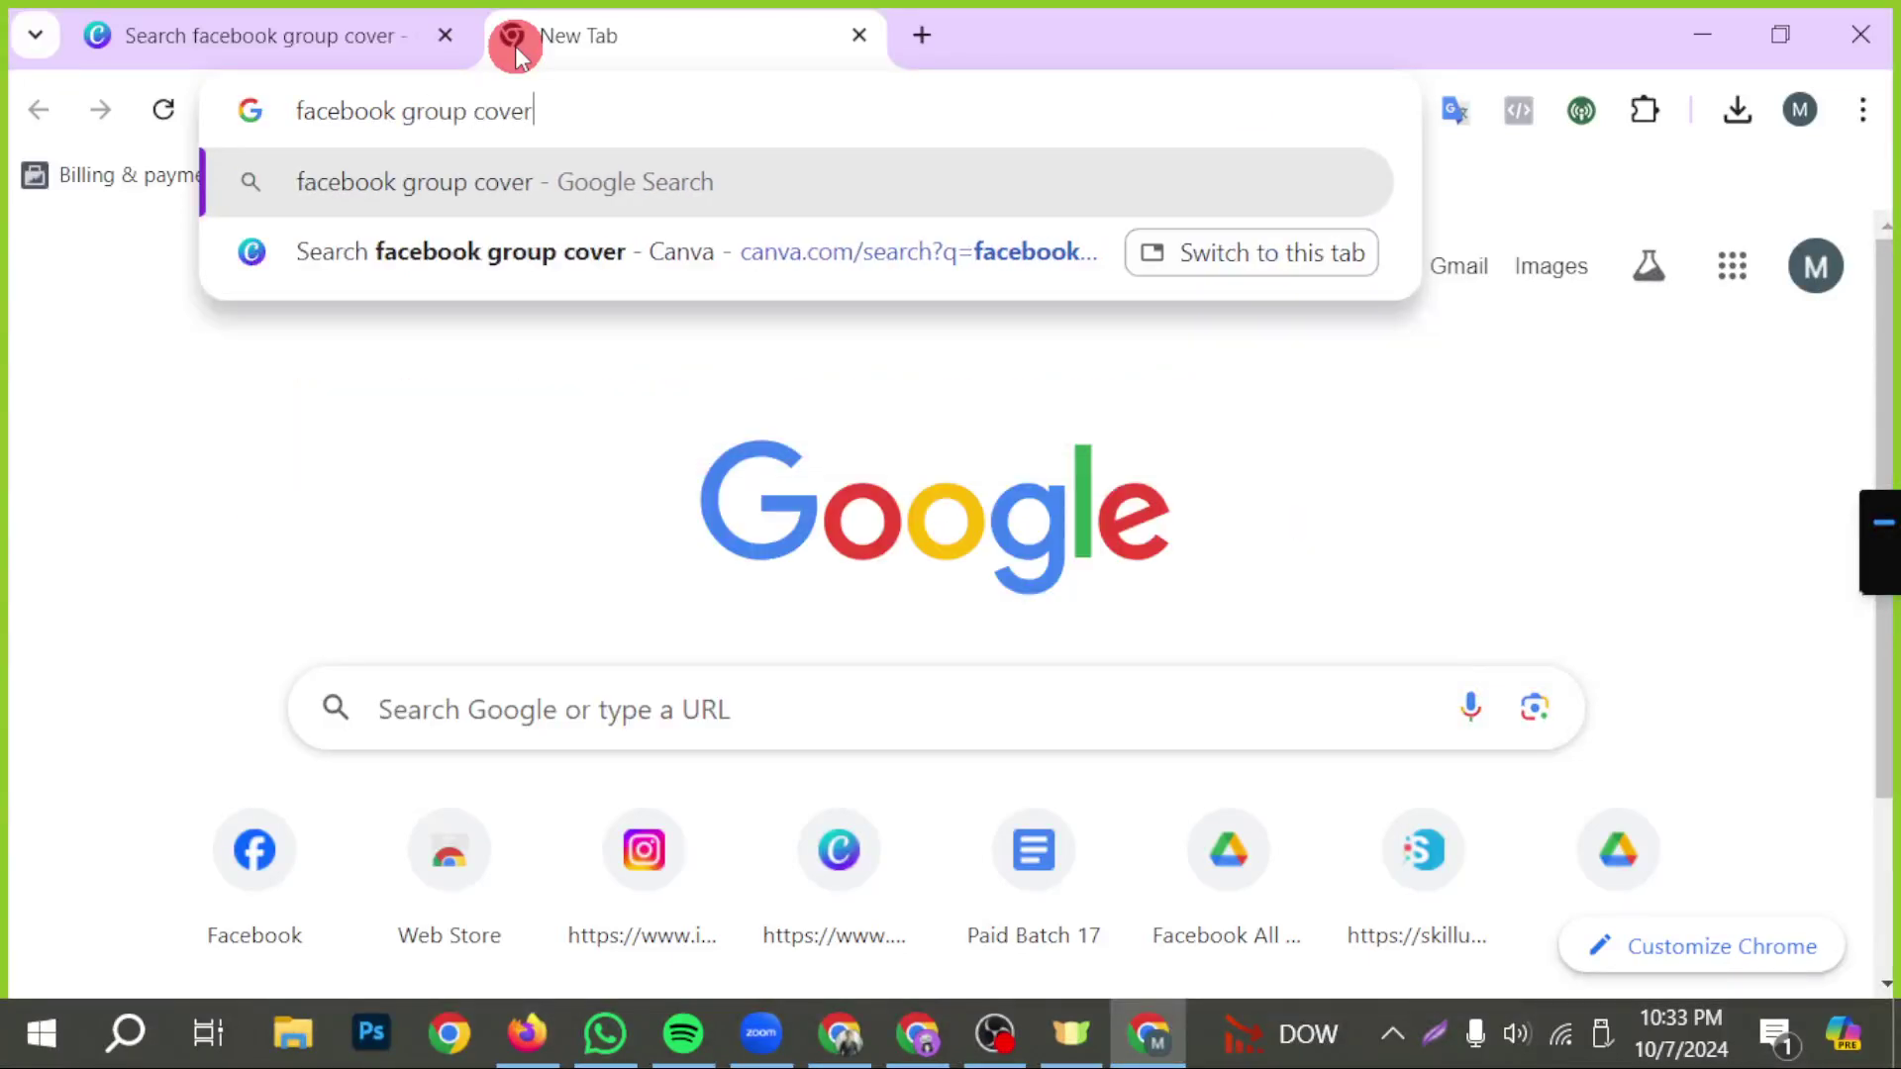
text( size)
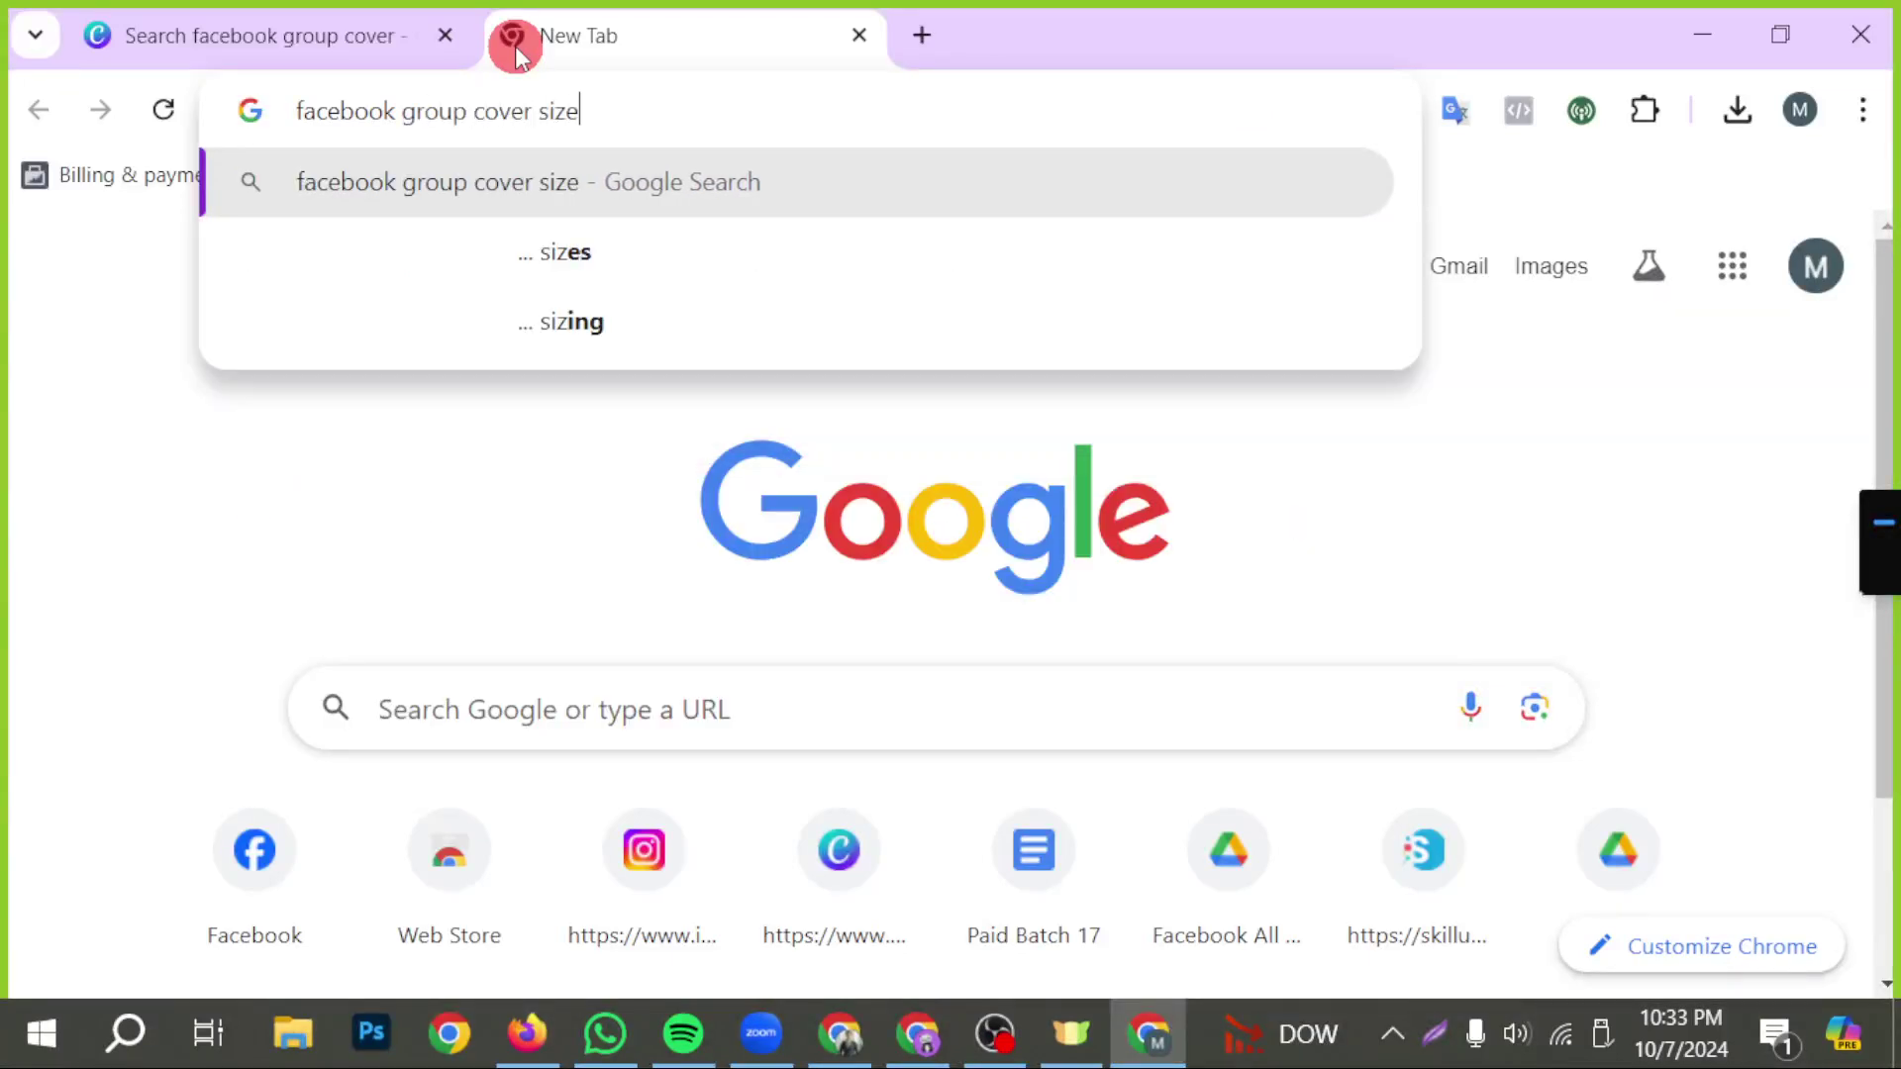
key(Return)
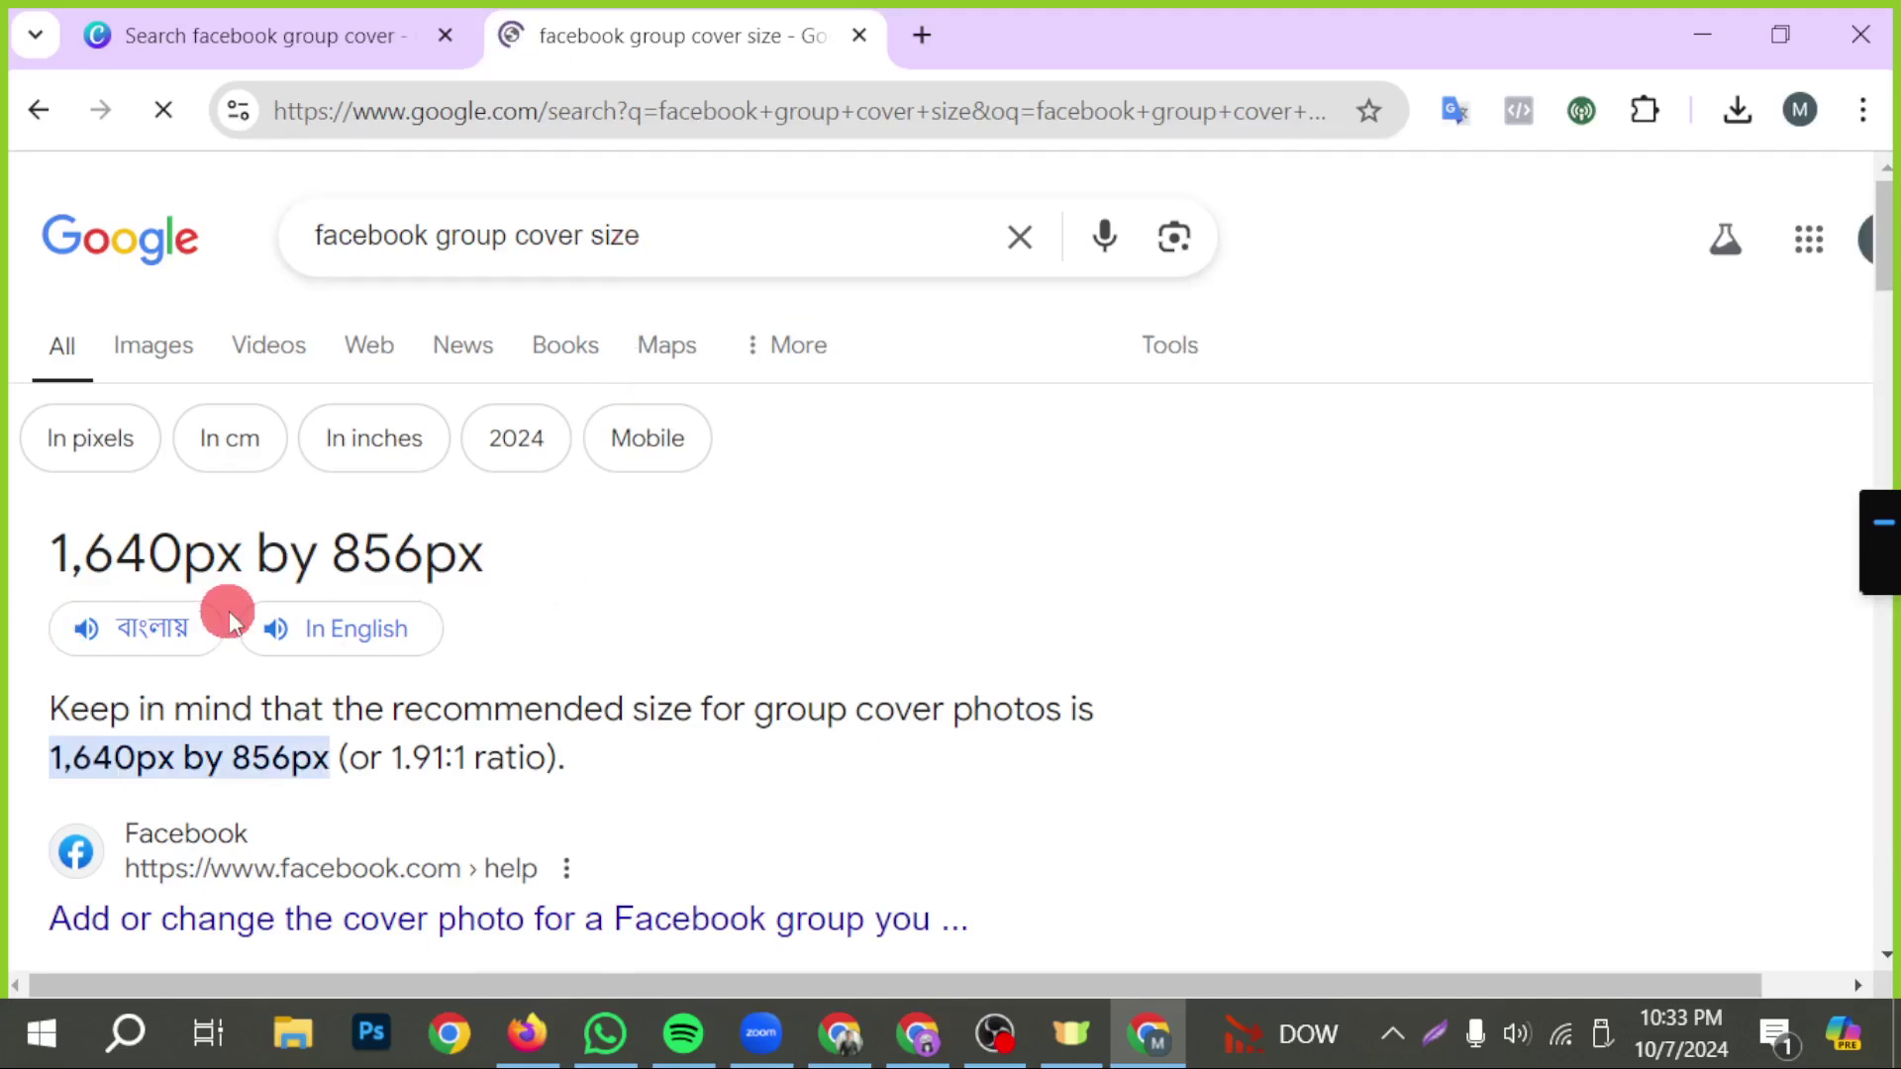
- Return to the Canva results and open the Purple Isometric Illustration Community Group Facebook Cover template for customizing
click(329, 39)
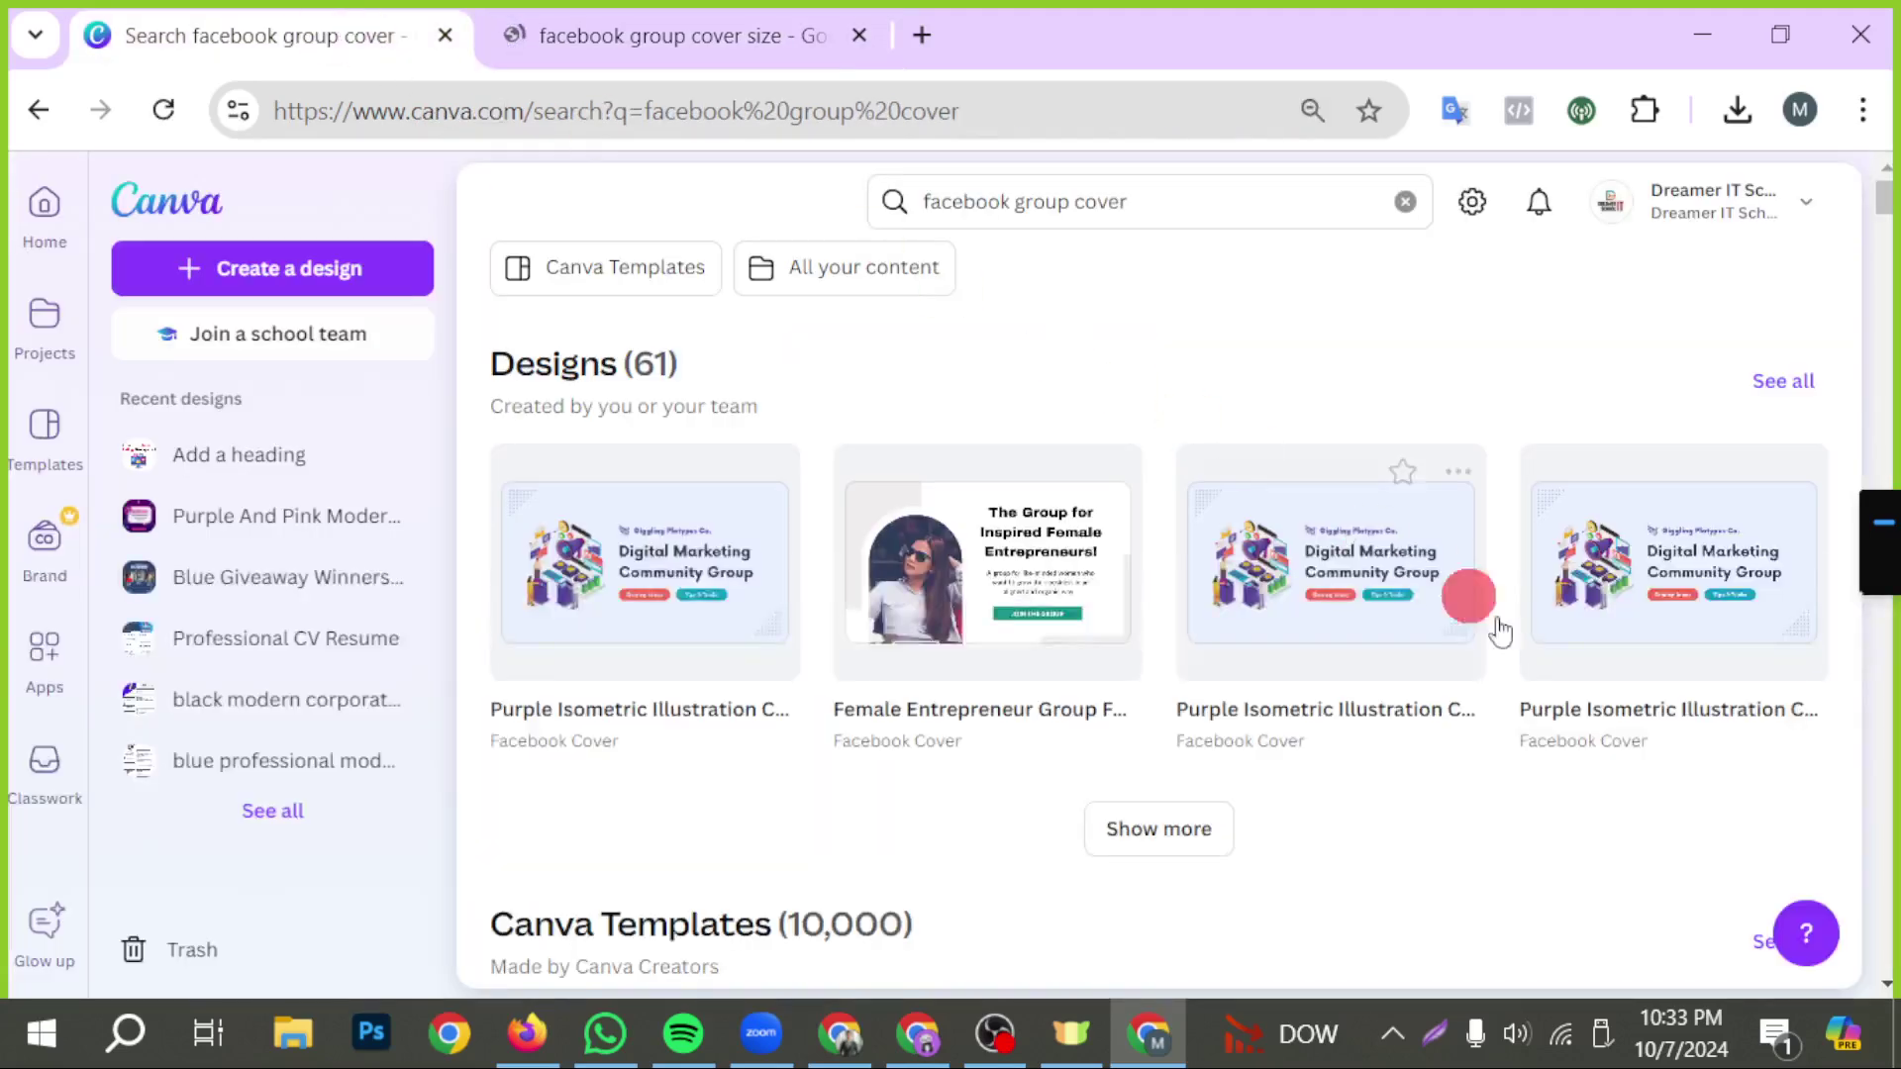
scroll(1548, 802, down, 6)
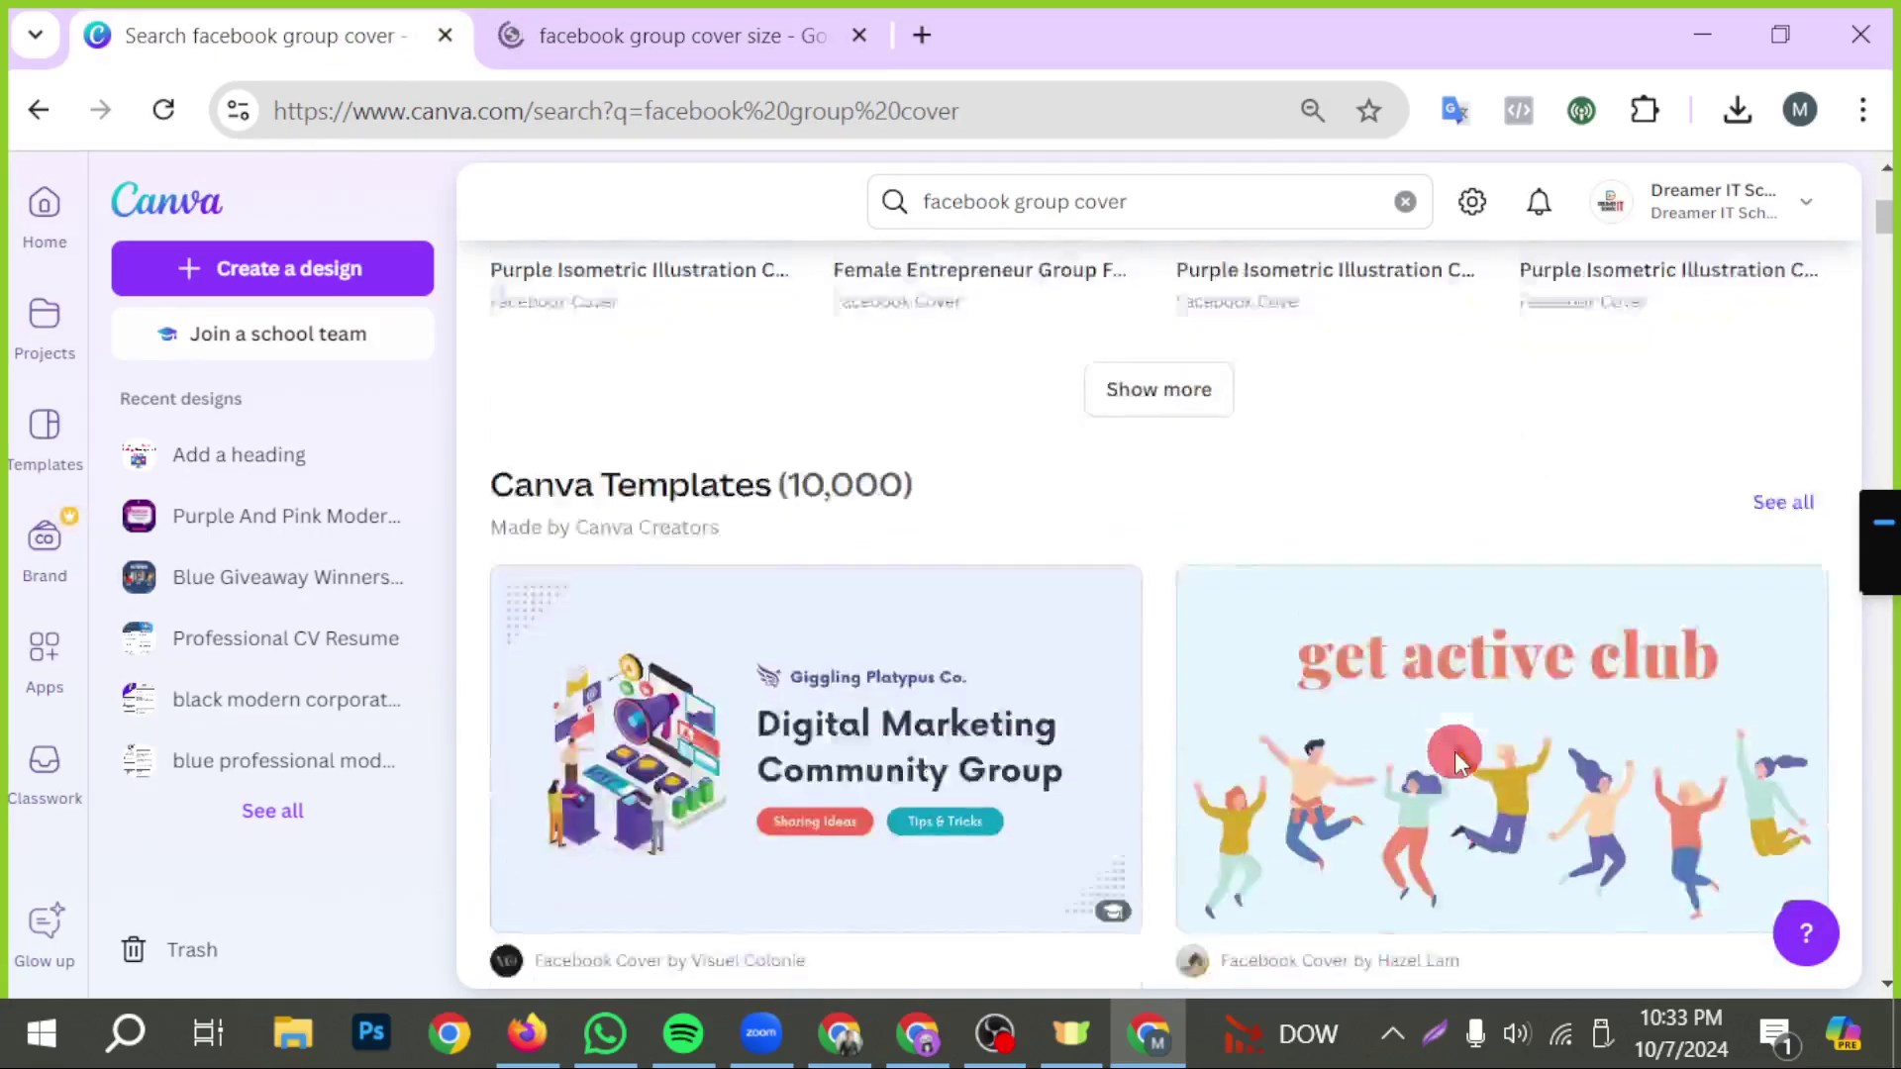
scroll(1446, 750, down, 3)
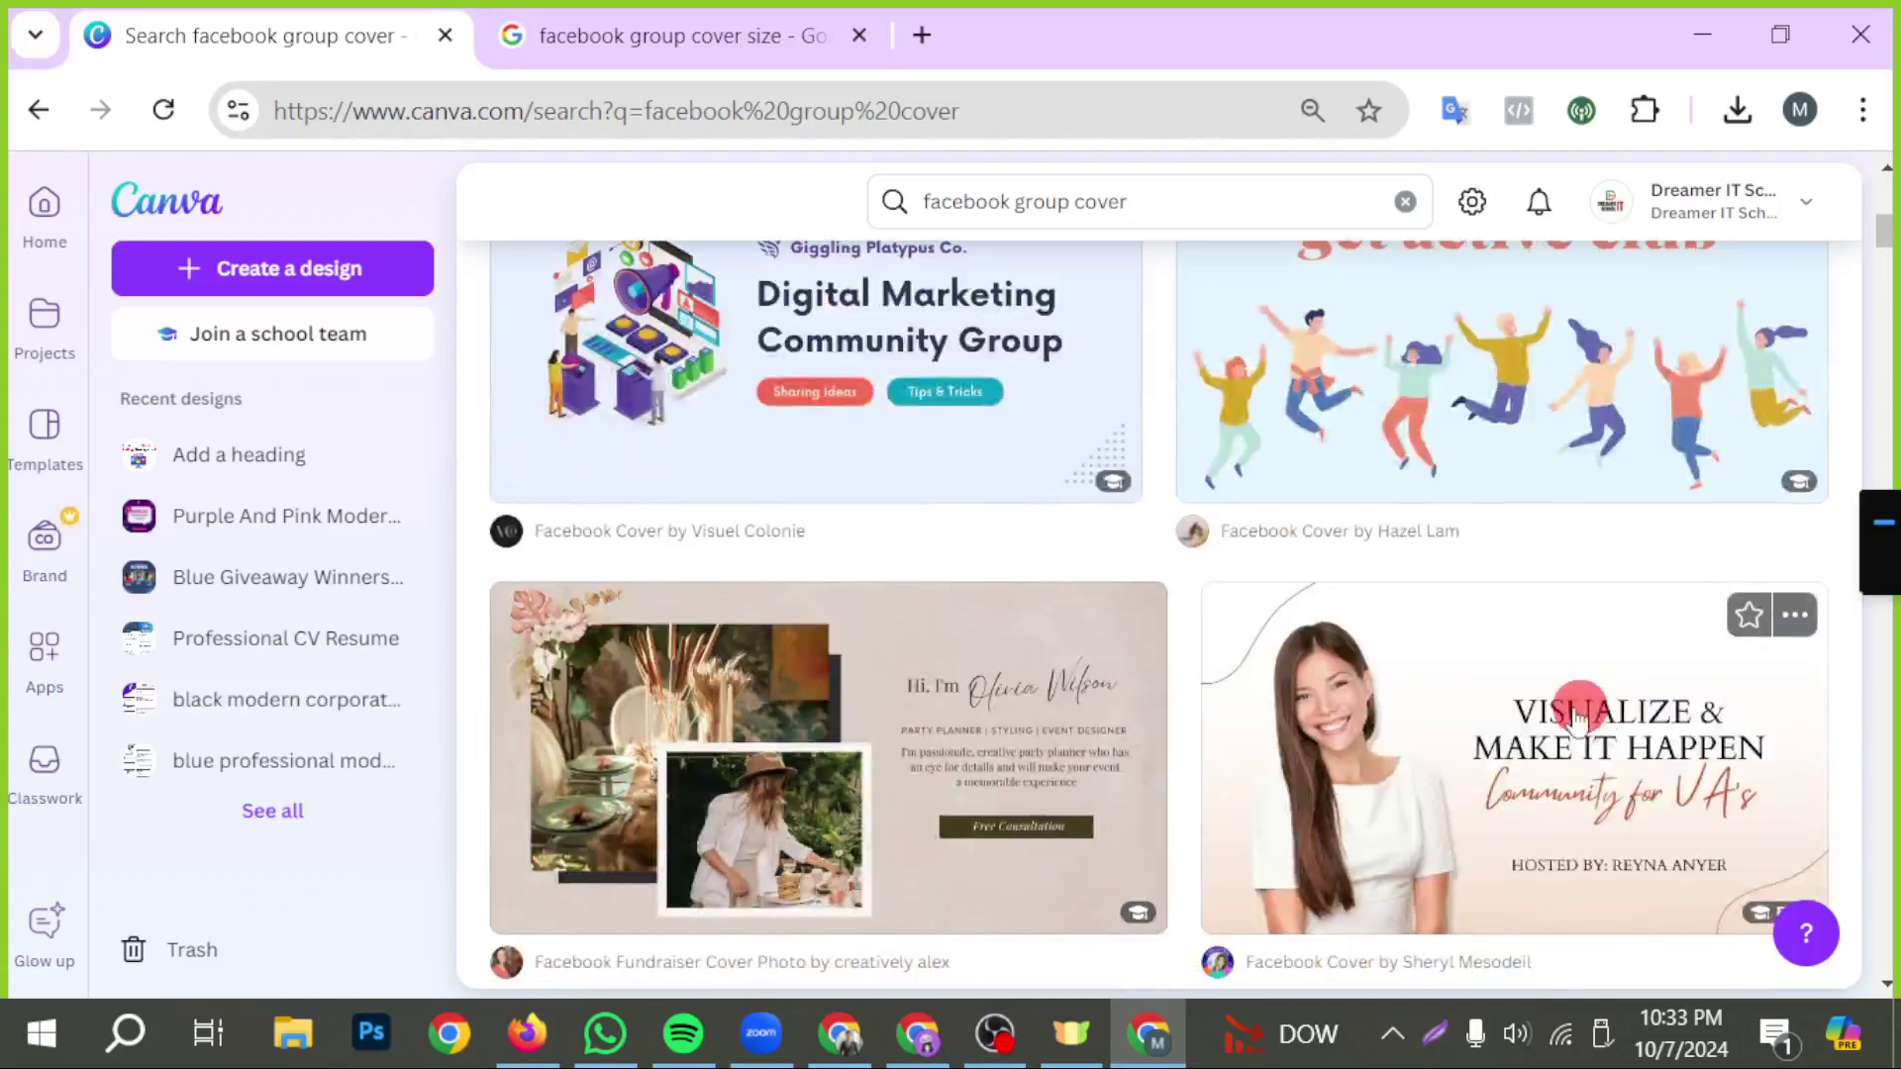
scroll(1578, 718, up, 2)
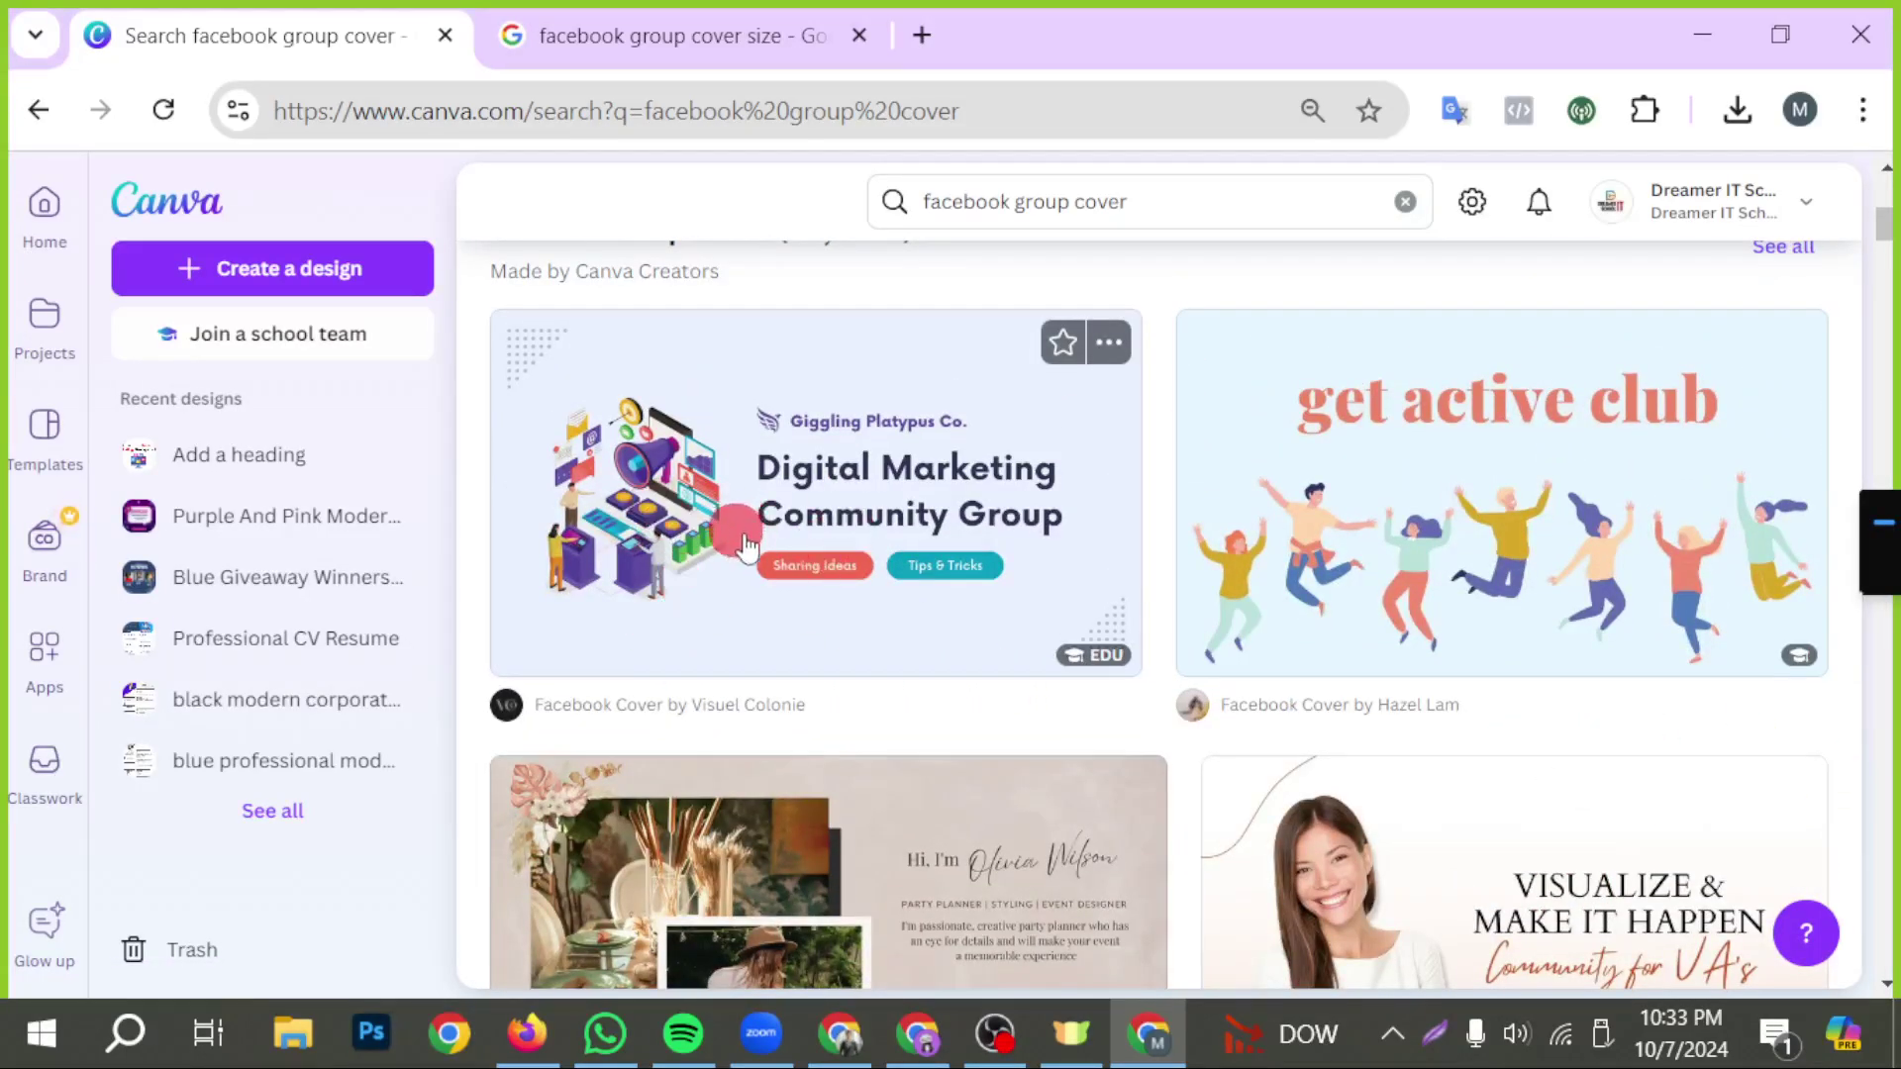
click(717, 500)
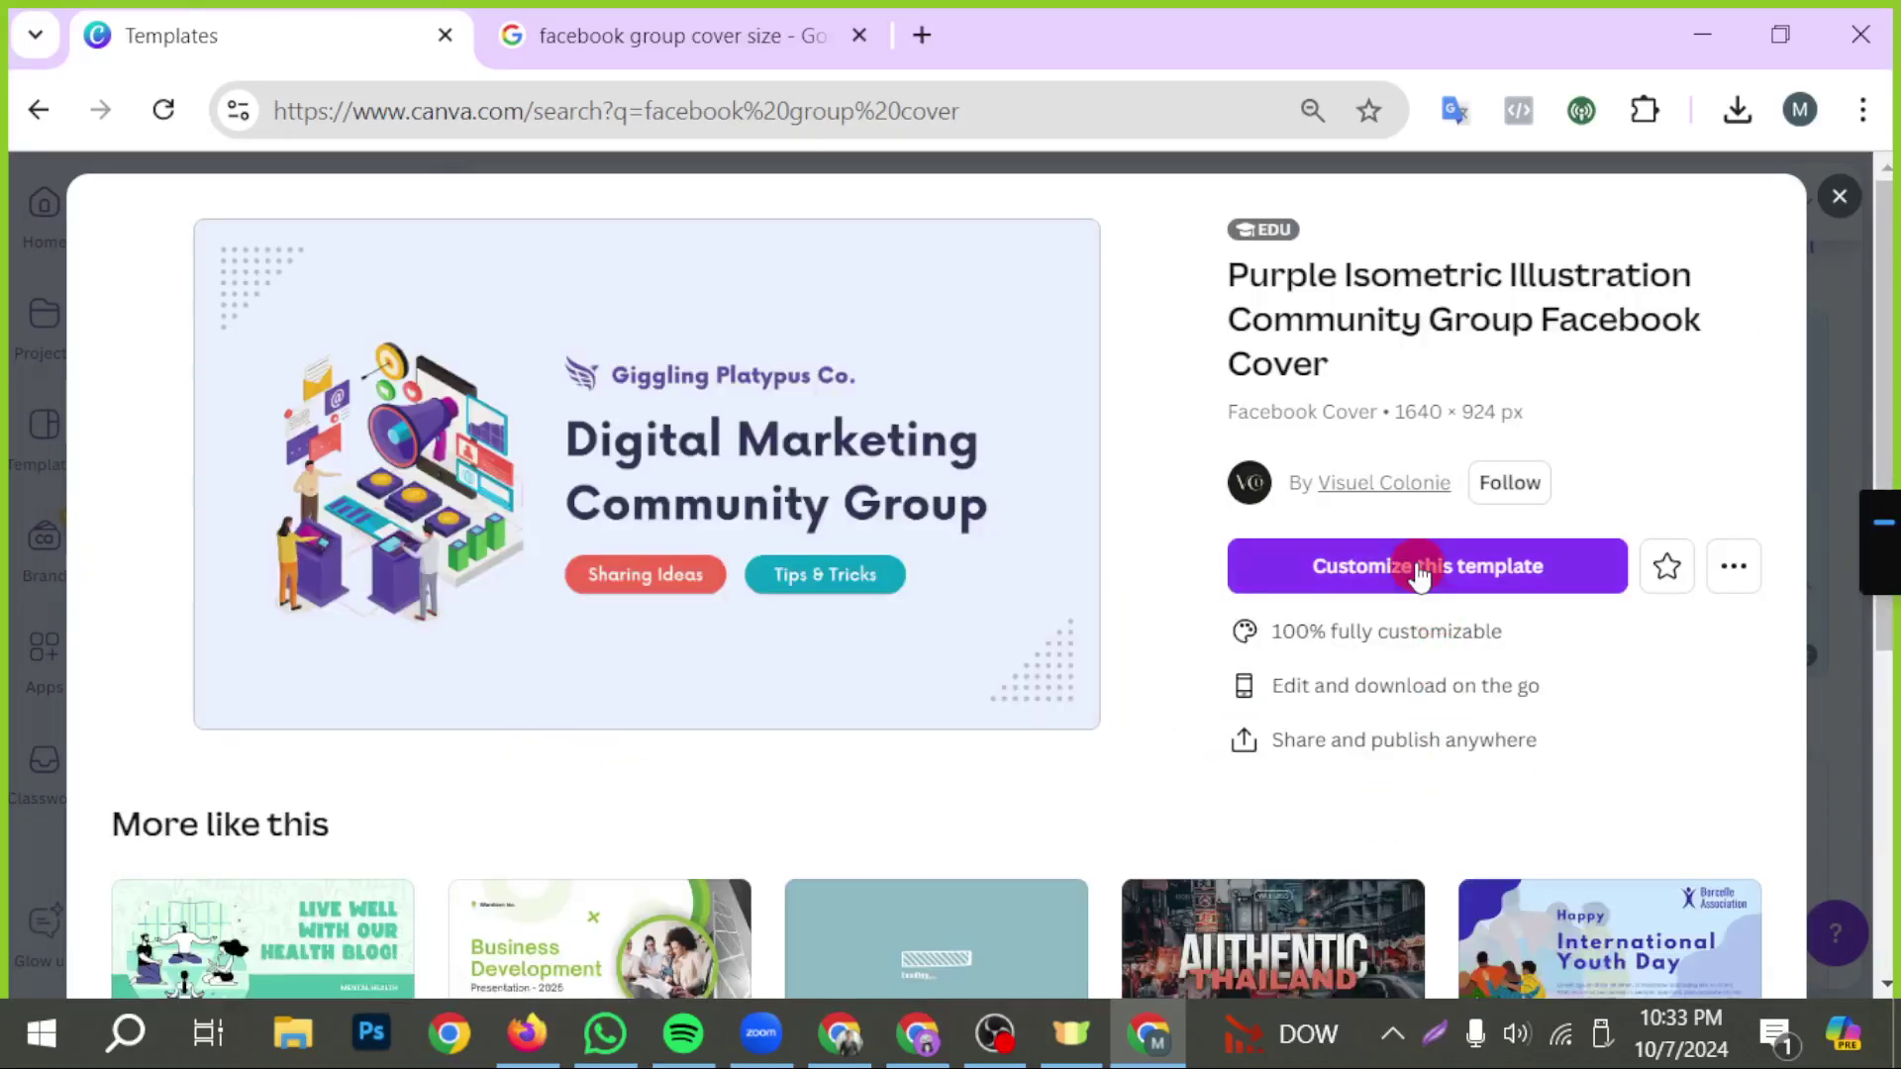
click(1413, 563)
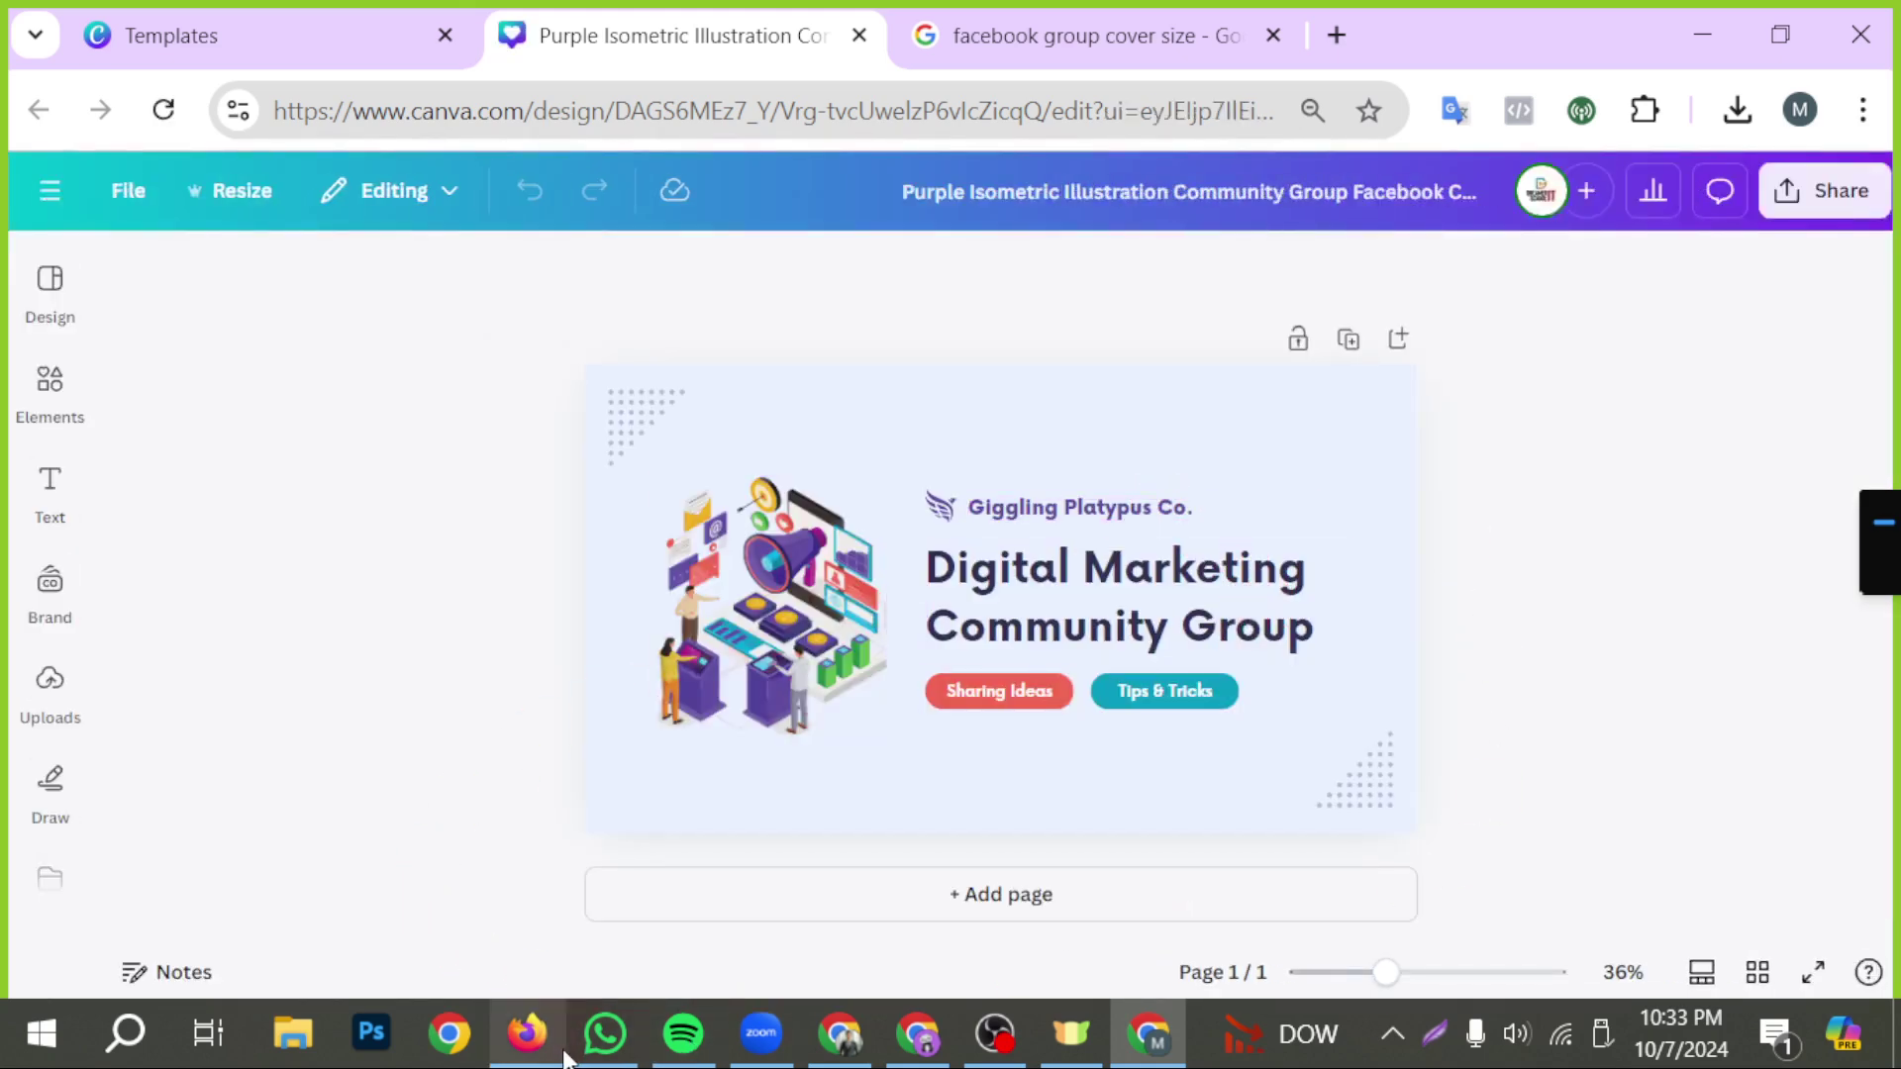
- Switch to Firefox and copy the group name "Facebook Strategies & Solutions" from the Facebook group page
click(526, 1033)
drag(1286, 878, 1261, 828)
click(1346, 823)
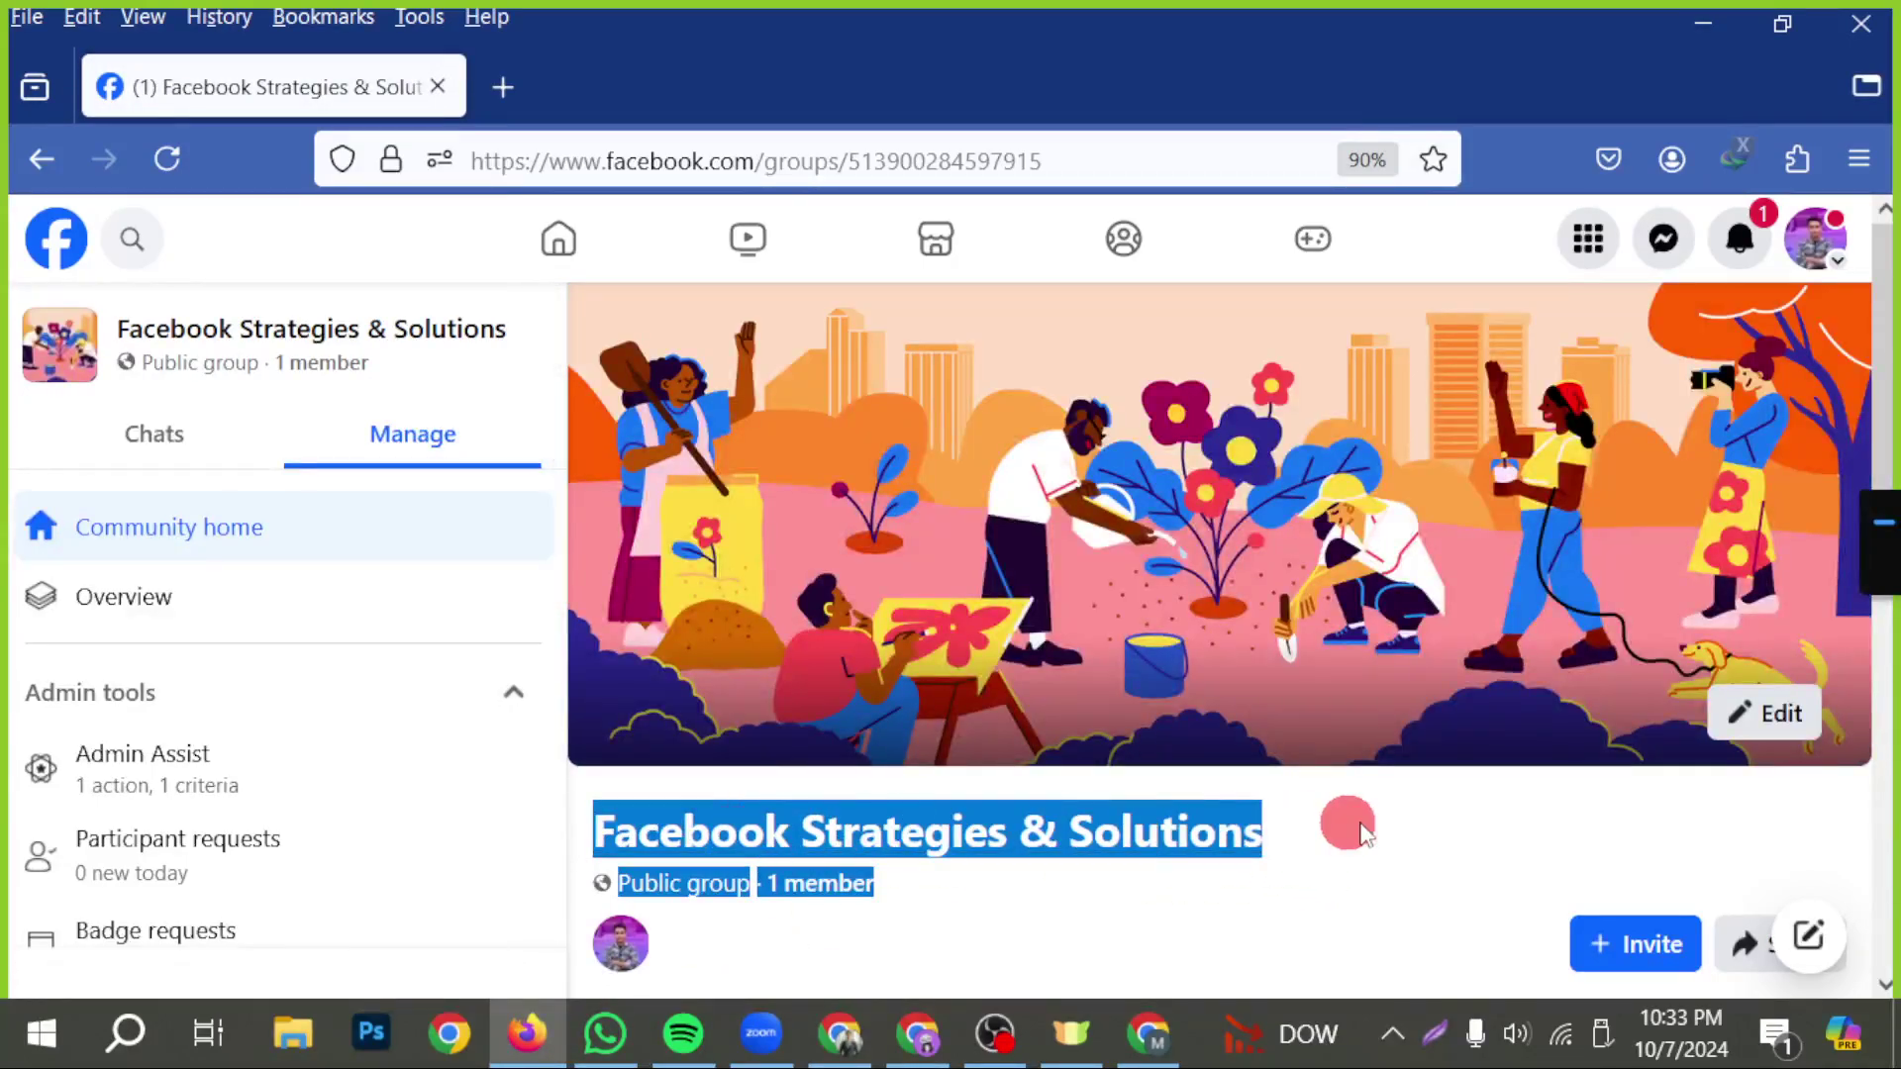
drag(1376, 832, 597, 830)
key(ctrl+c)
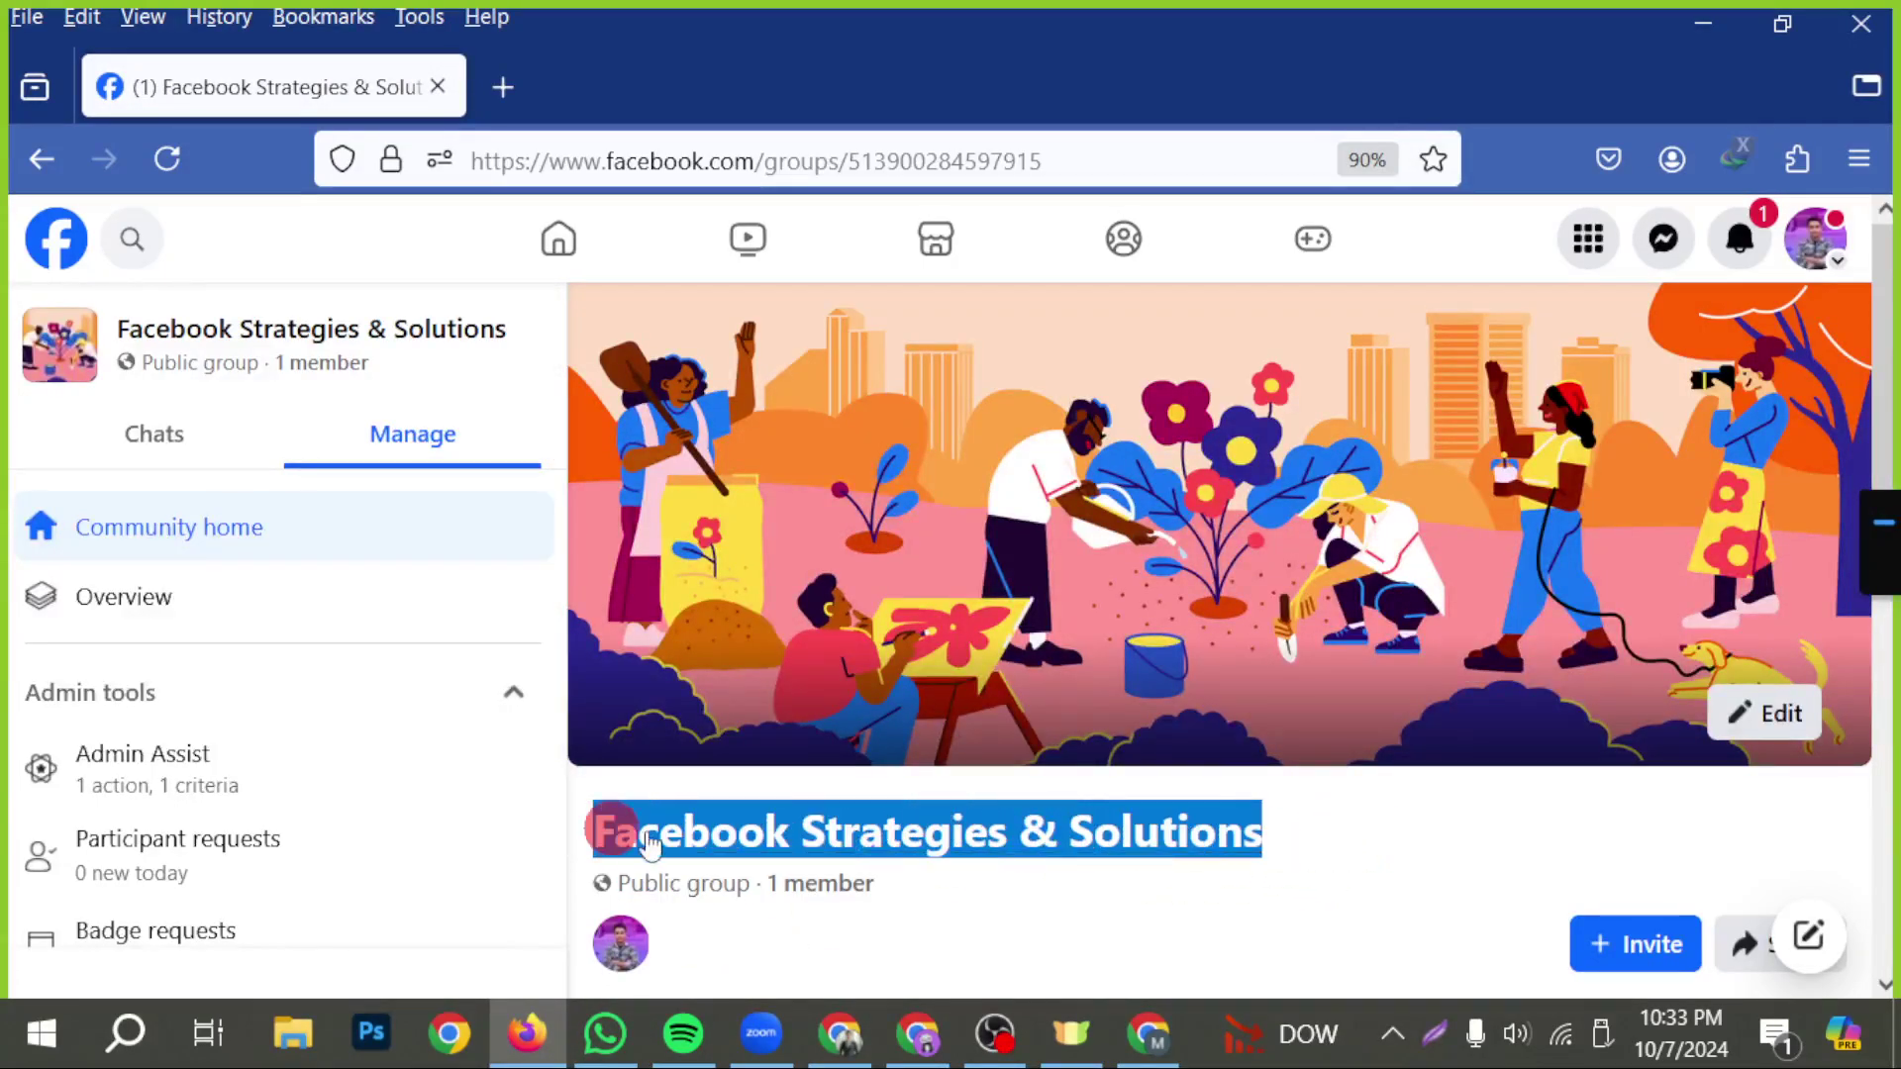
- Switch back to the Canva design in Chrome and replace the "Digital Marketing Community Group" heading with the copied group name
mouse_move(871, 1046)
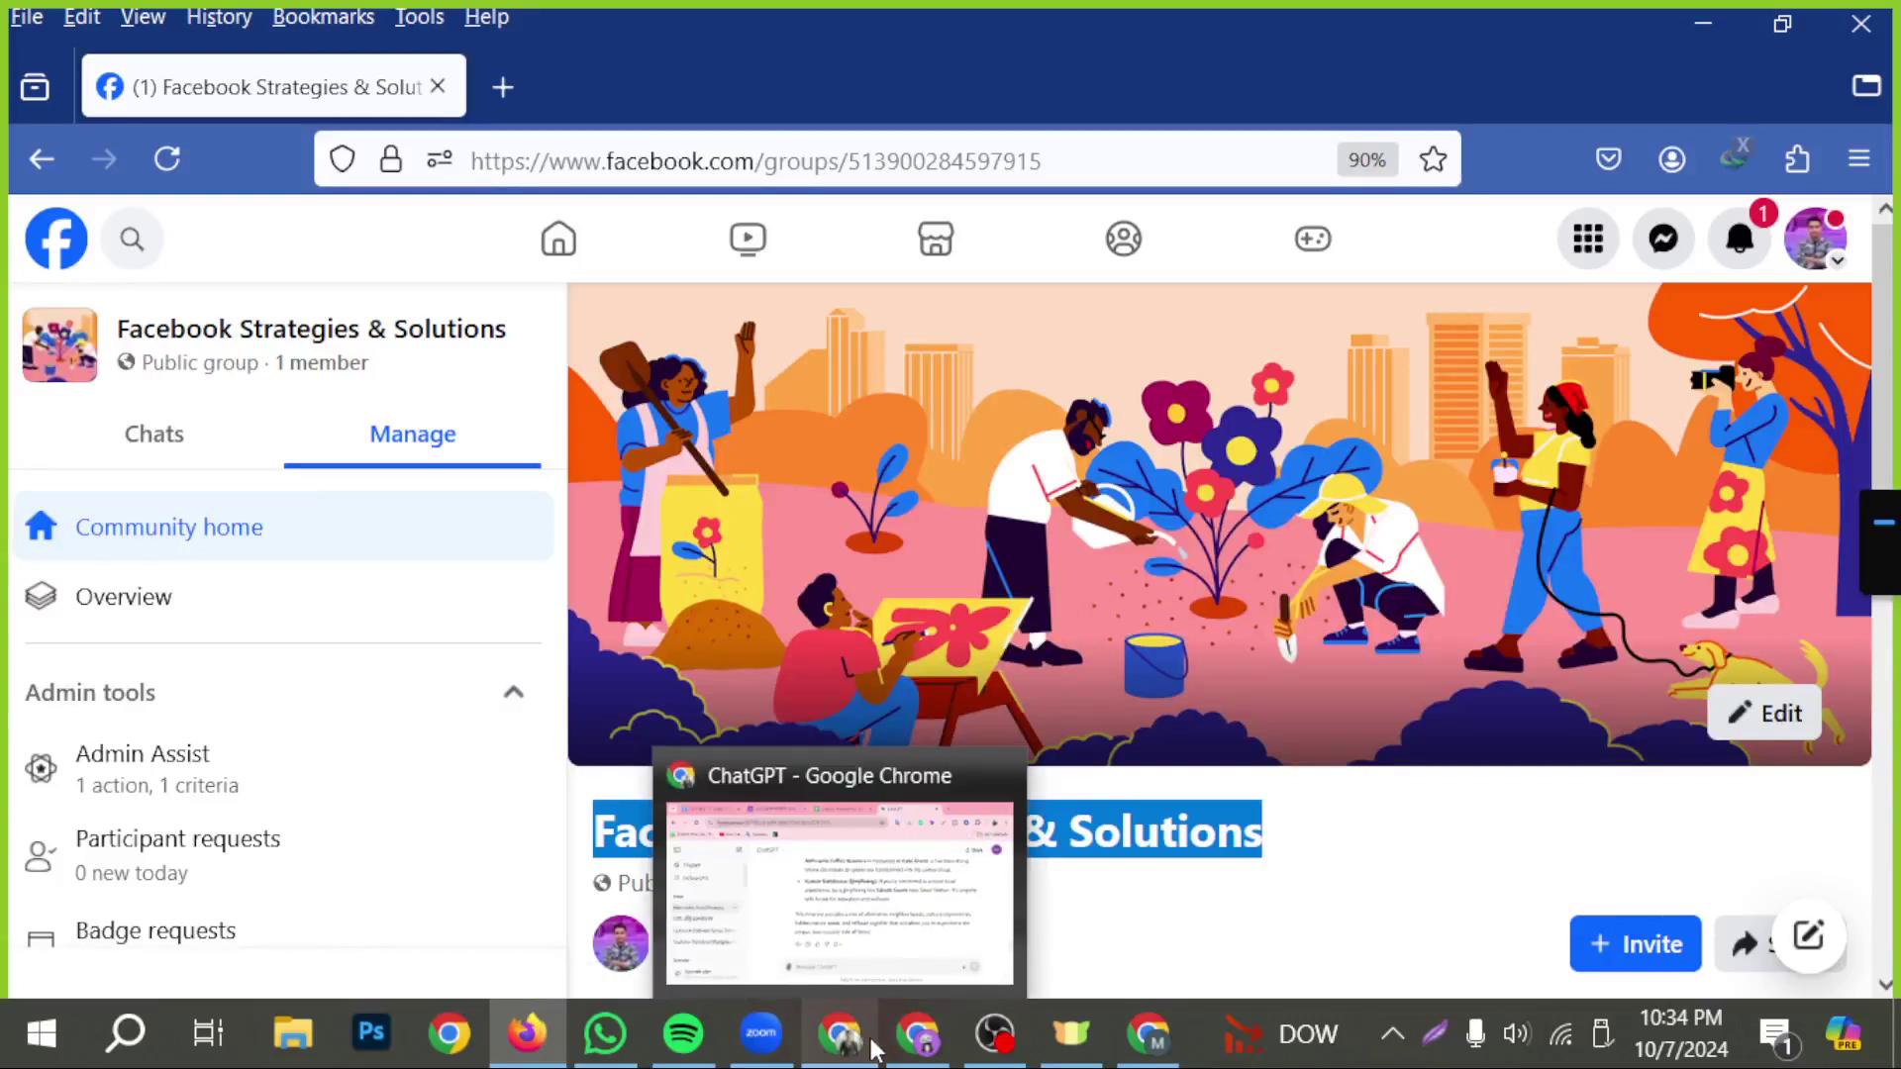
click(1148, 1034)
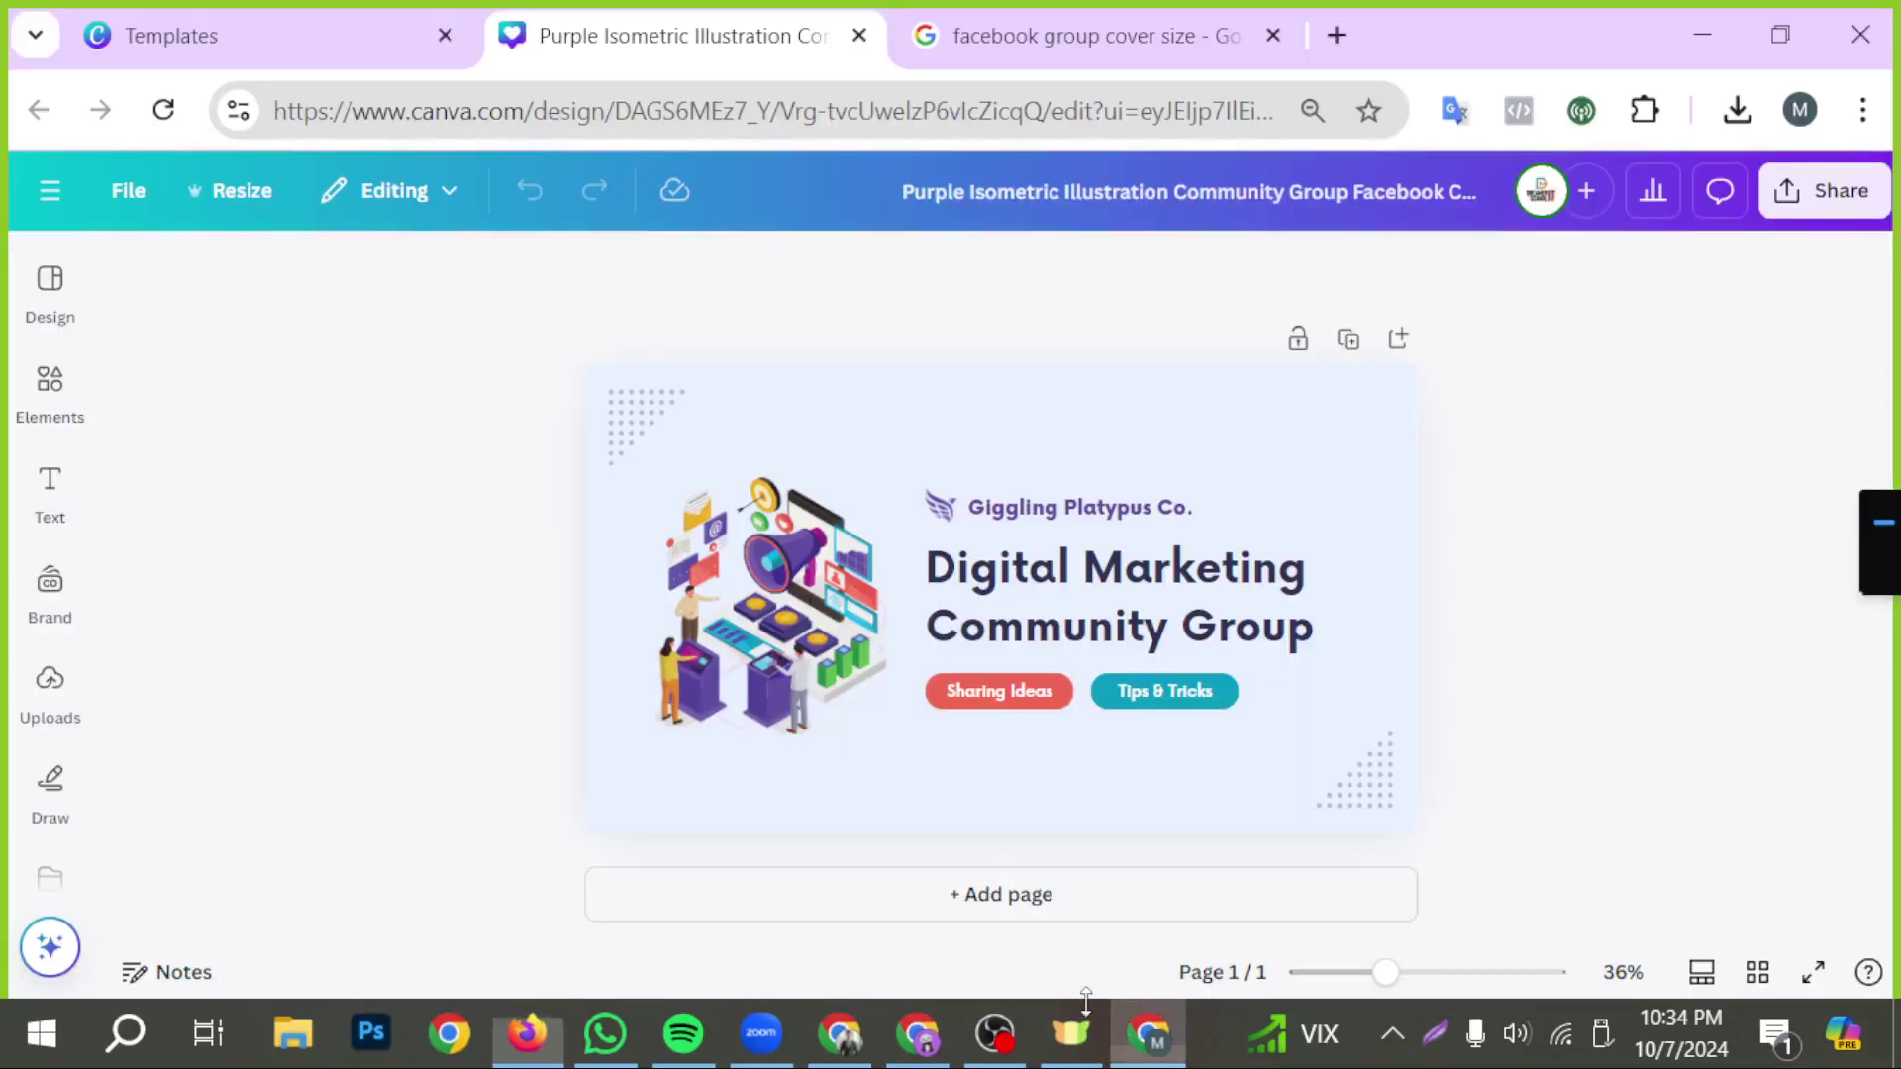
double_click(1065, 608)
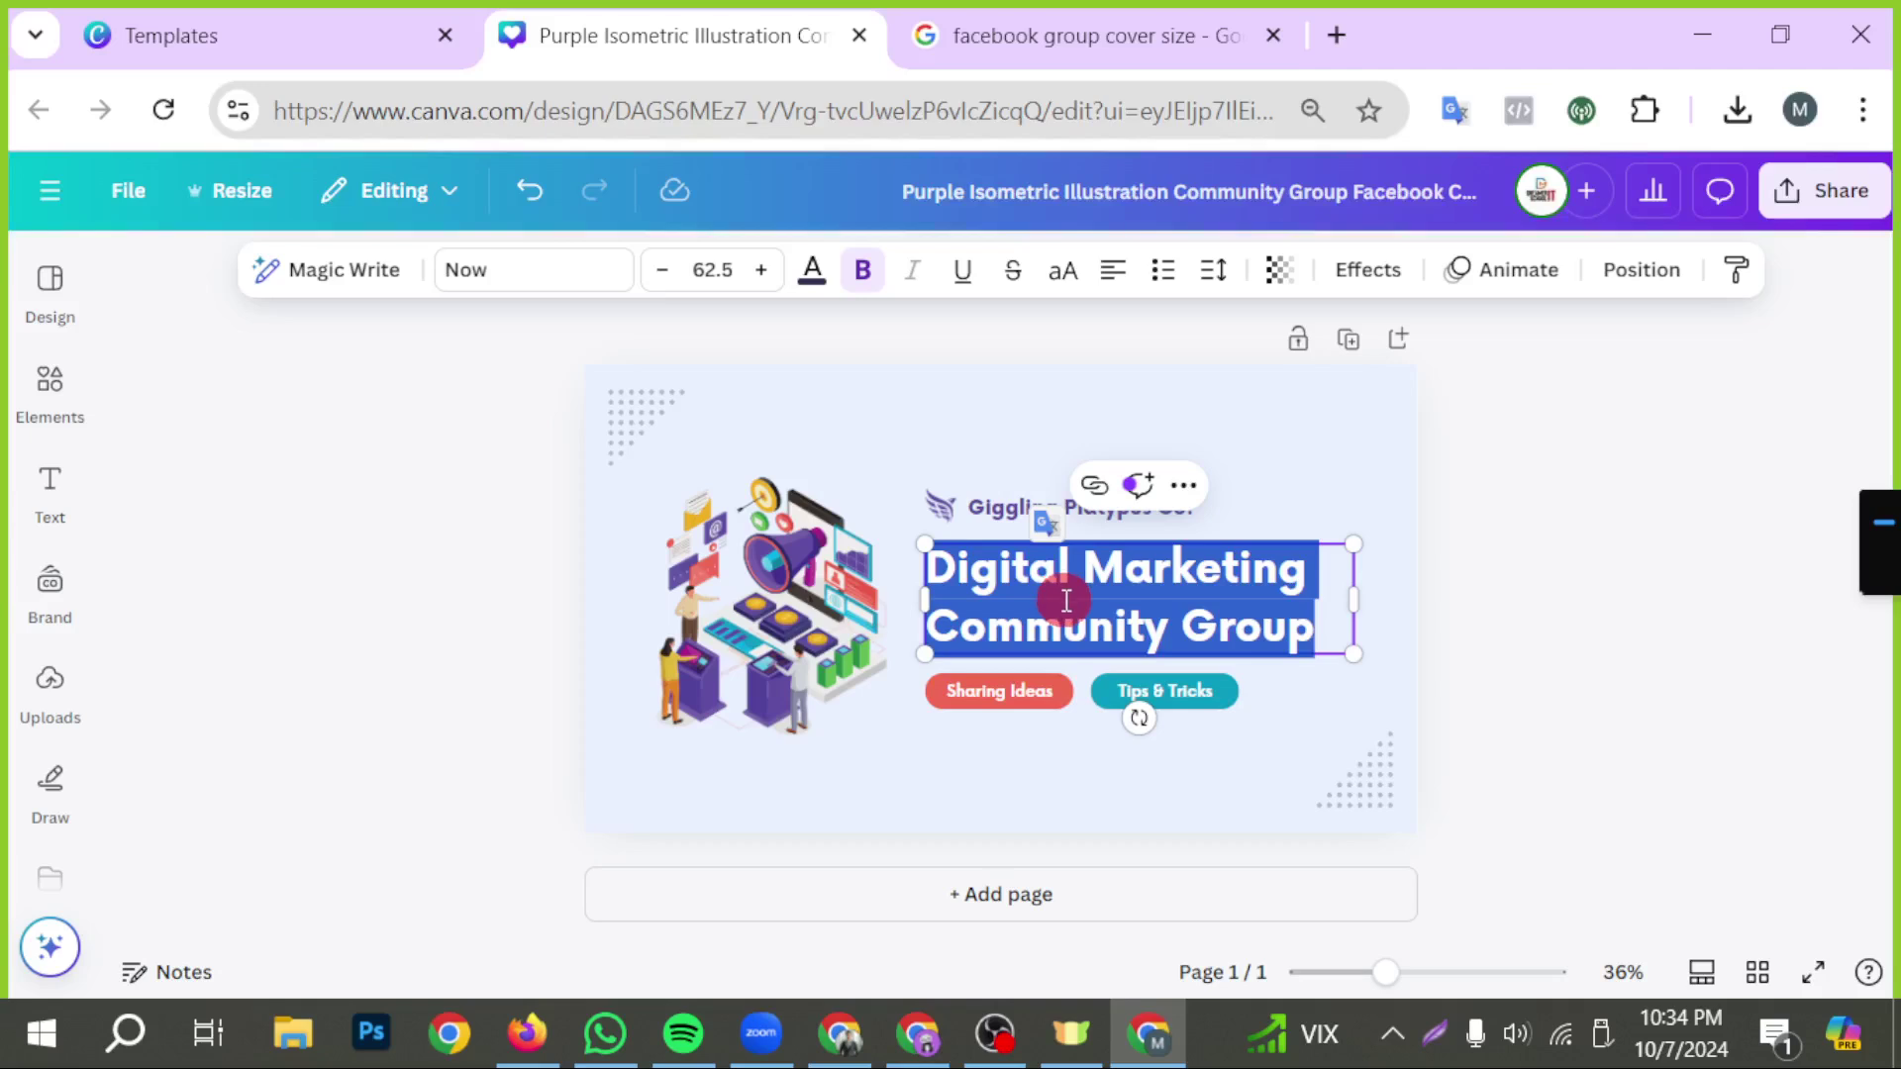
key(ctrl+v)
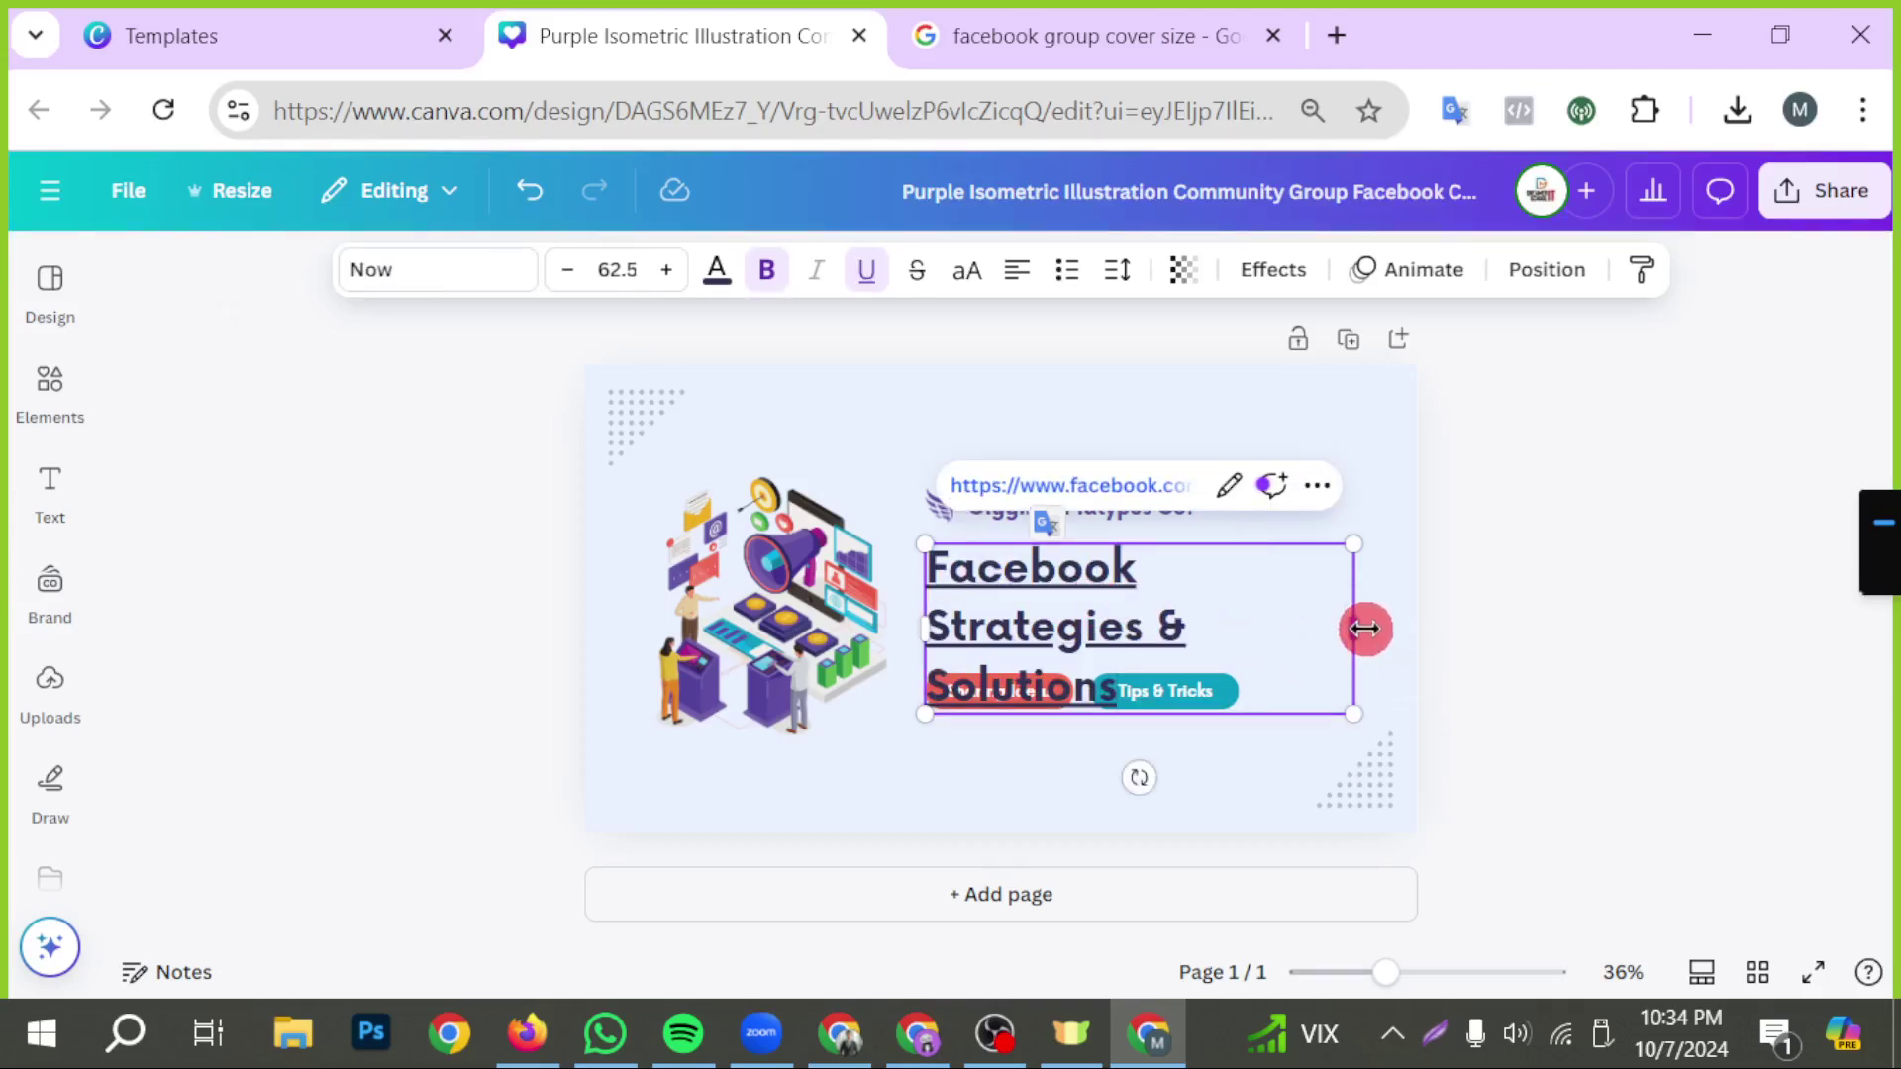
- Widen the heading's text box so it fits on two lines, center its text, and shift it slightly toward the illustration
drag(1365, 629, 1427, 605)
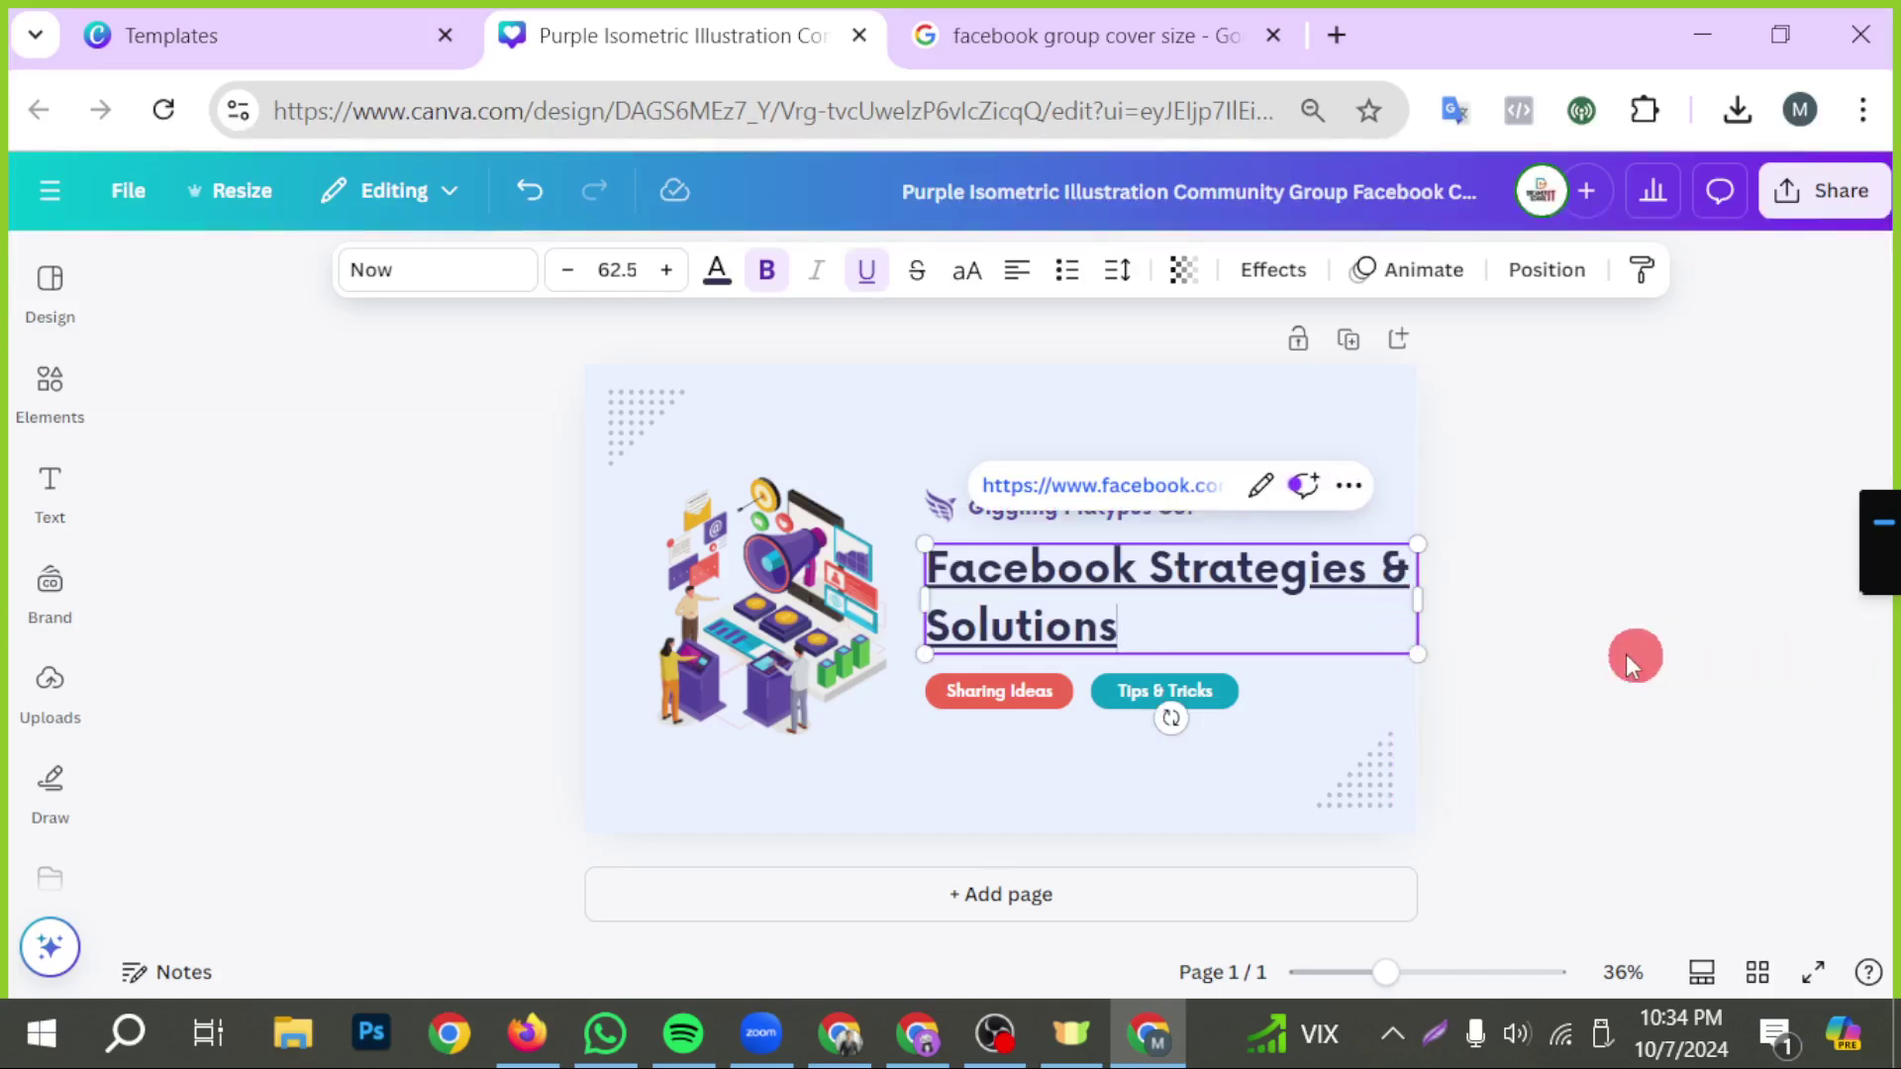
click(1026, 281)
click(1726, 695)
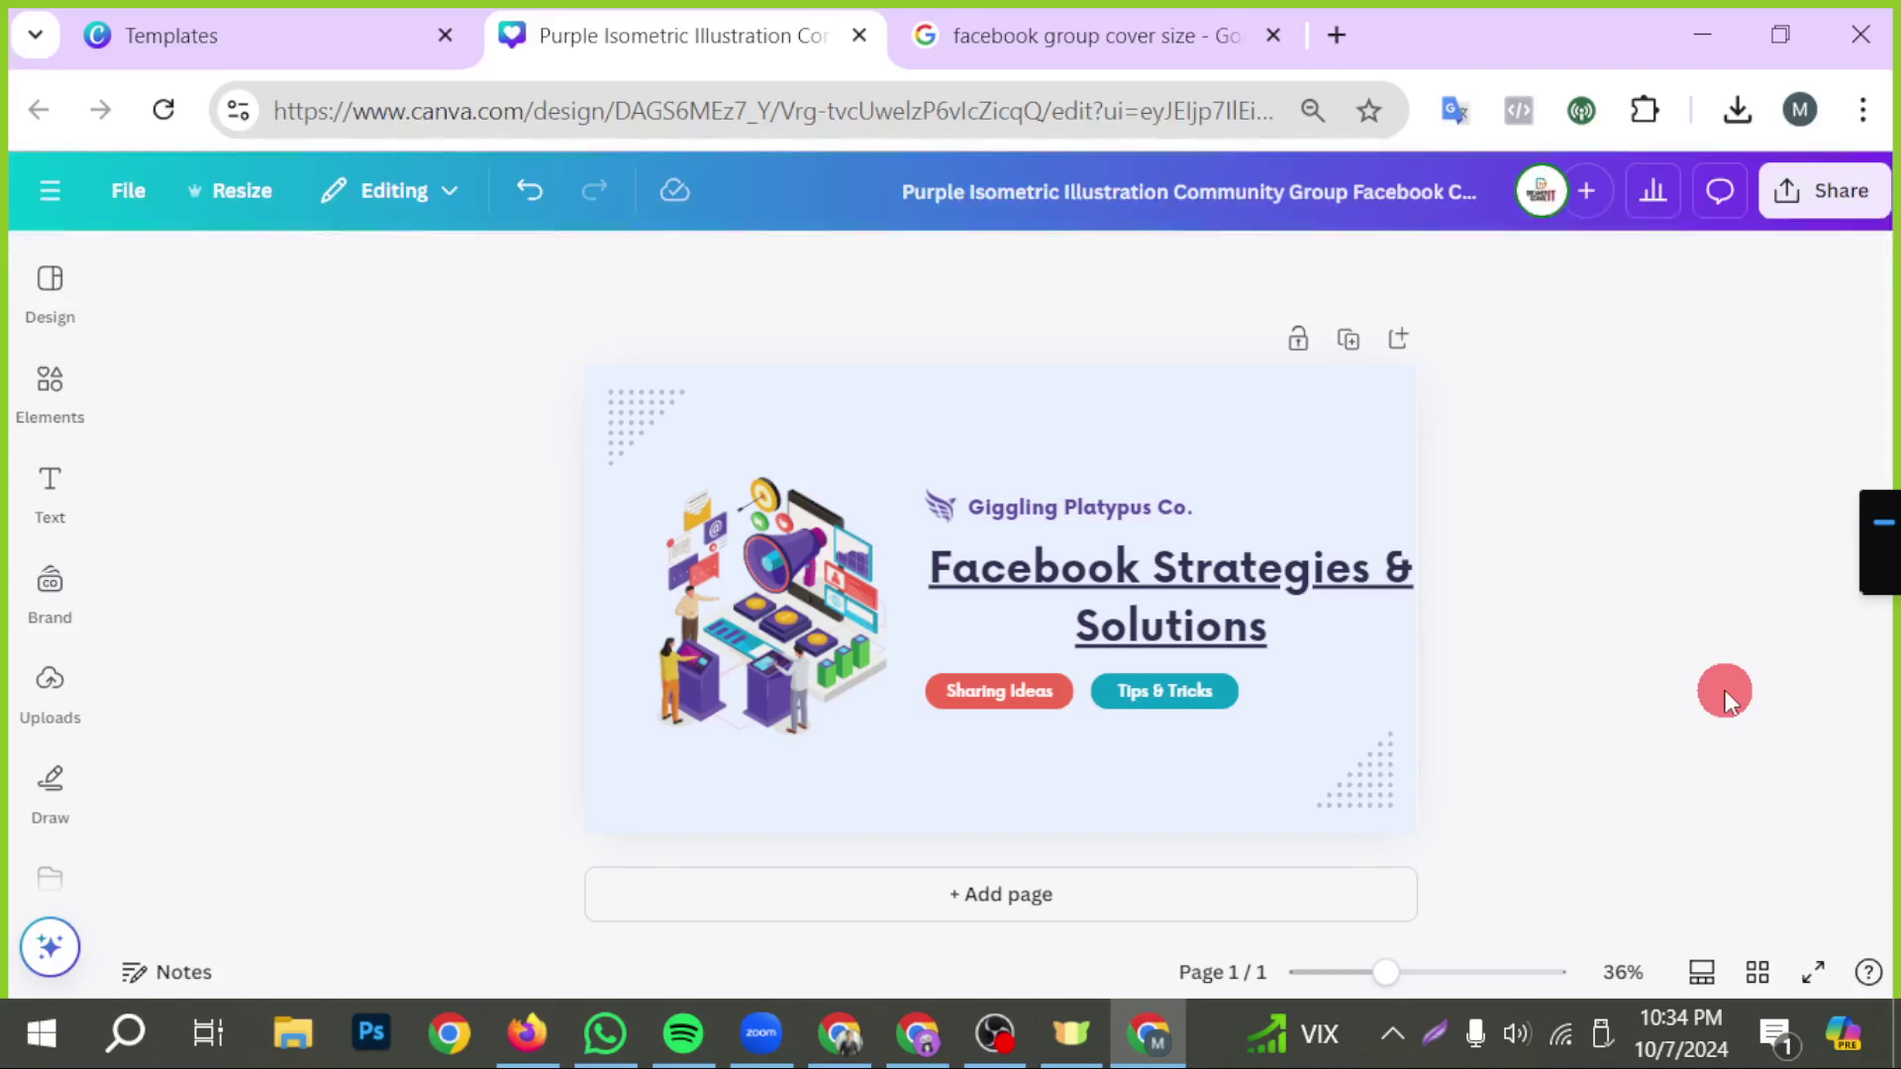
drag(1264, 615, 1229, 615)
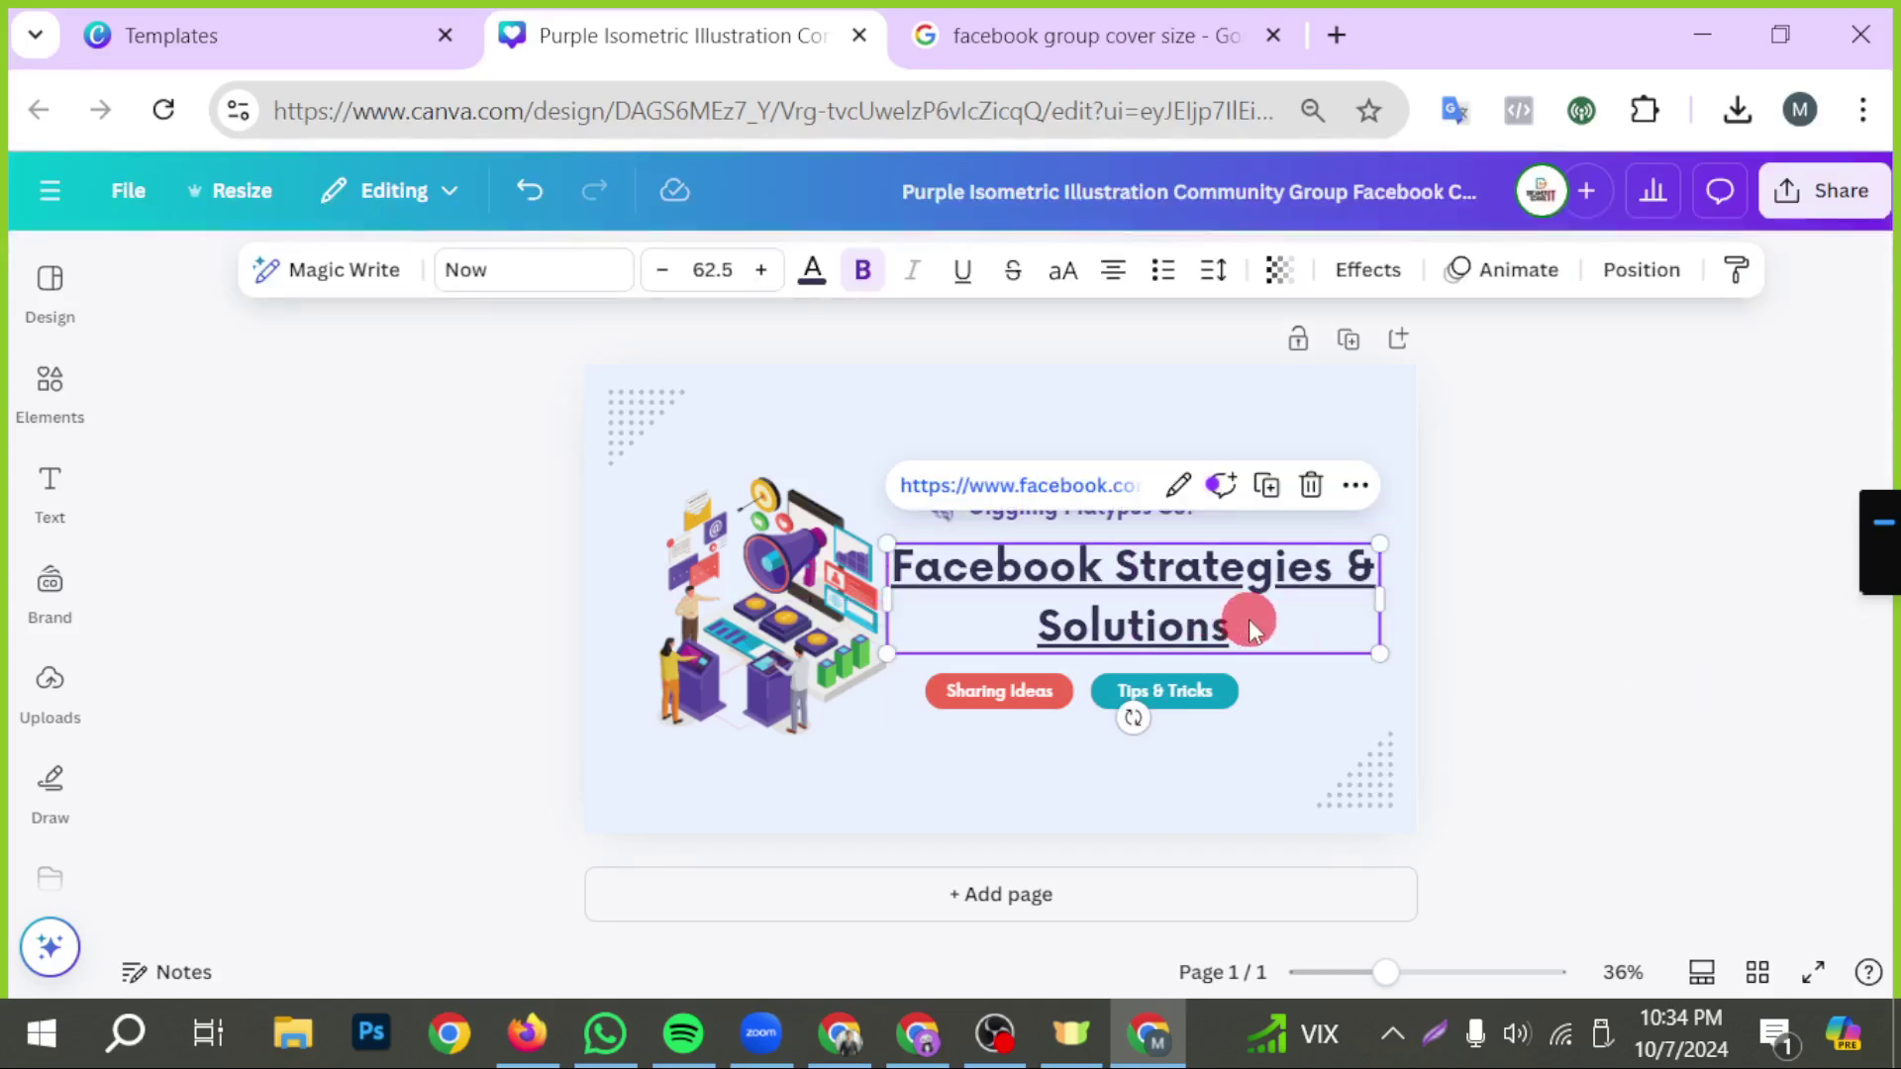
click(1645, 588)
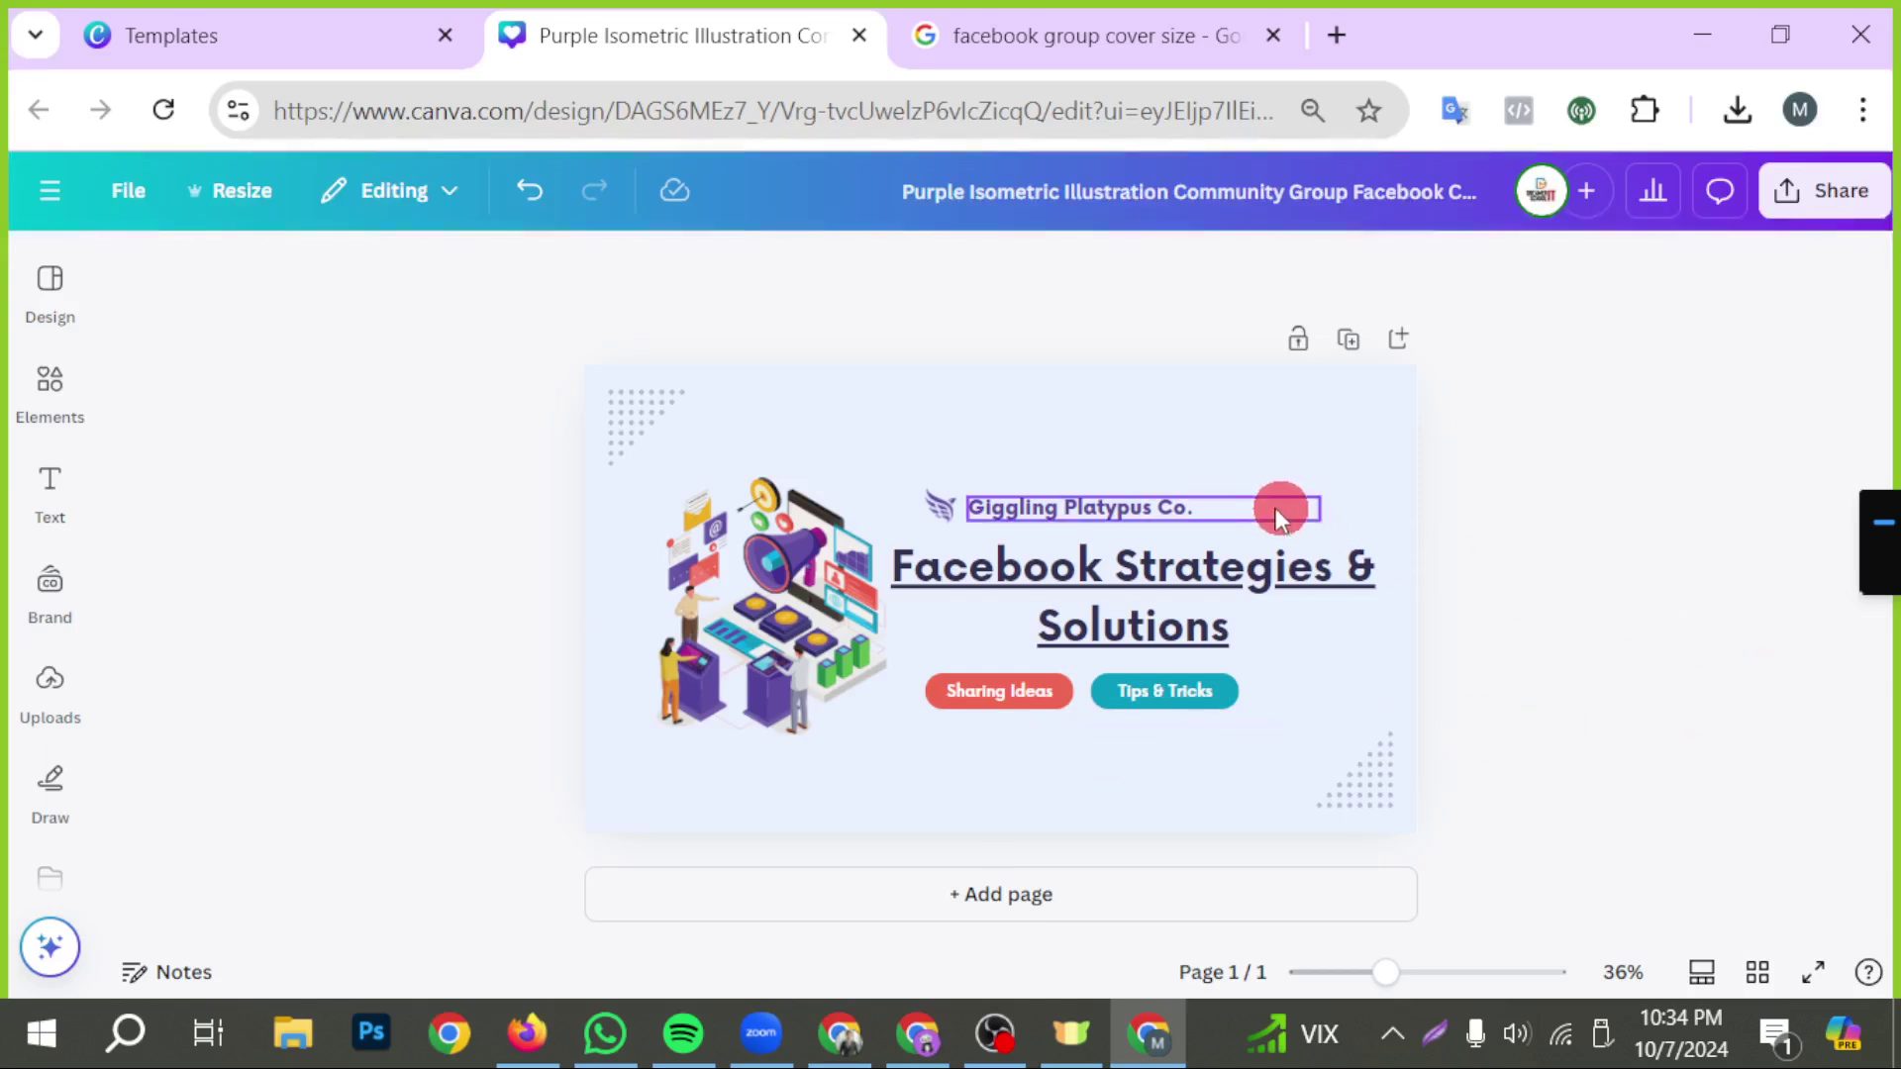
- Delete the "Giggling Platypus Co." text and the wing logo beside it from the cover
click(1173, 507)
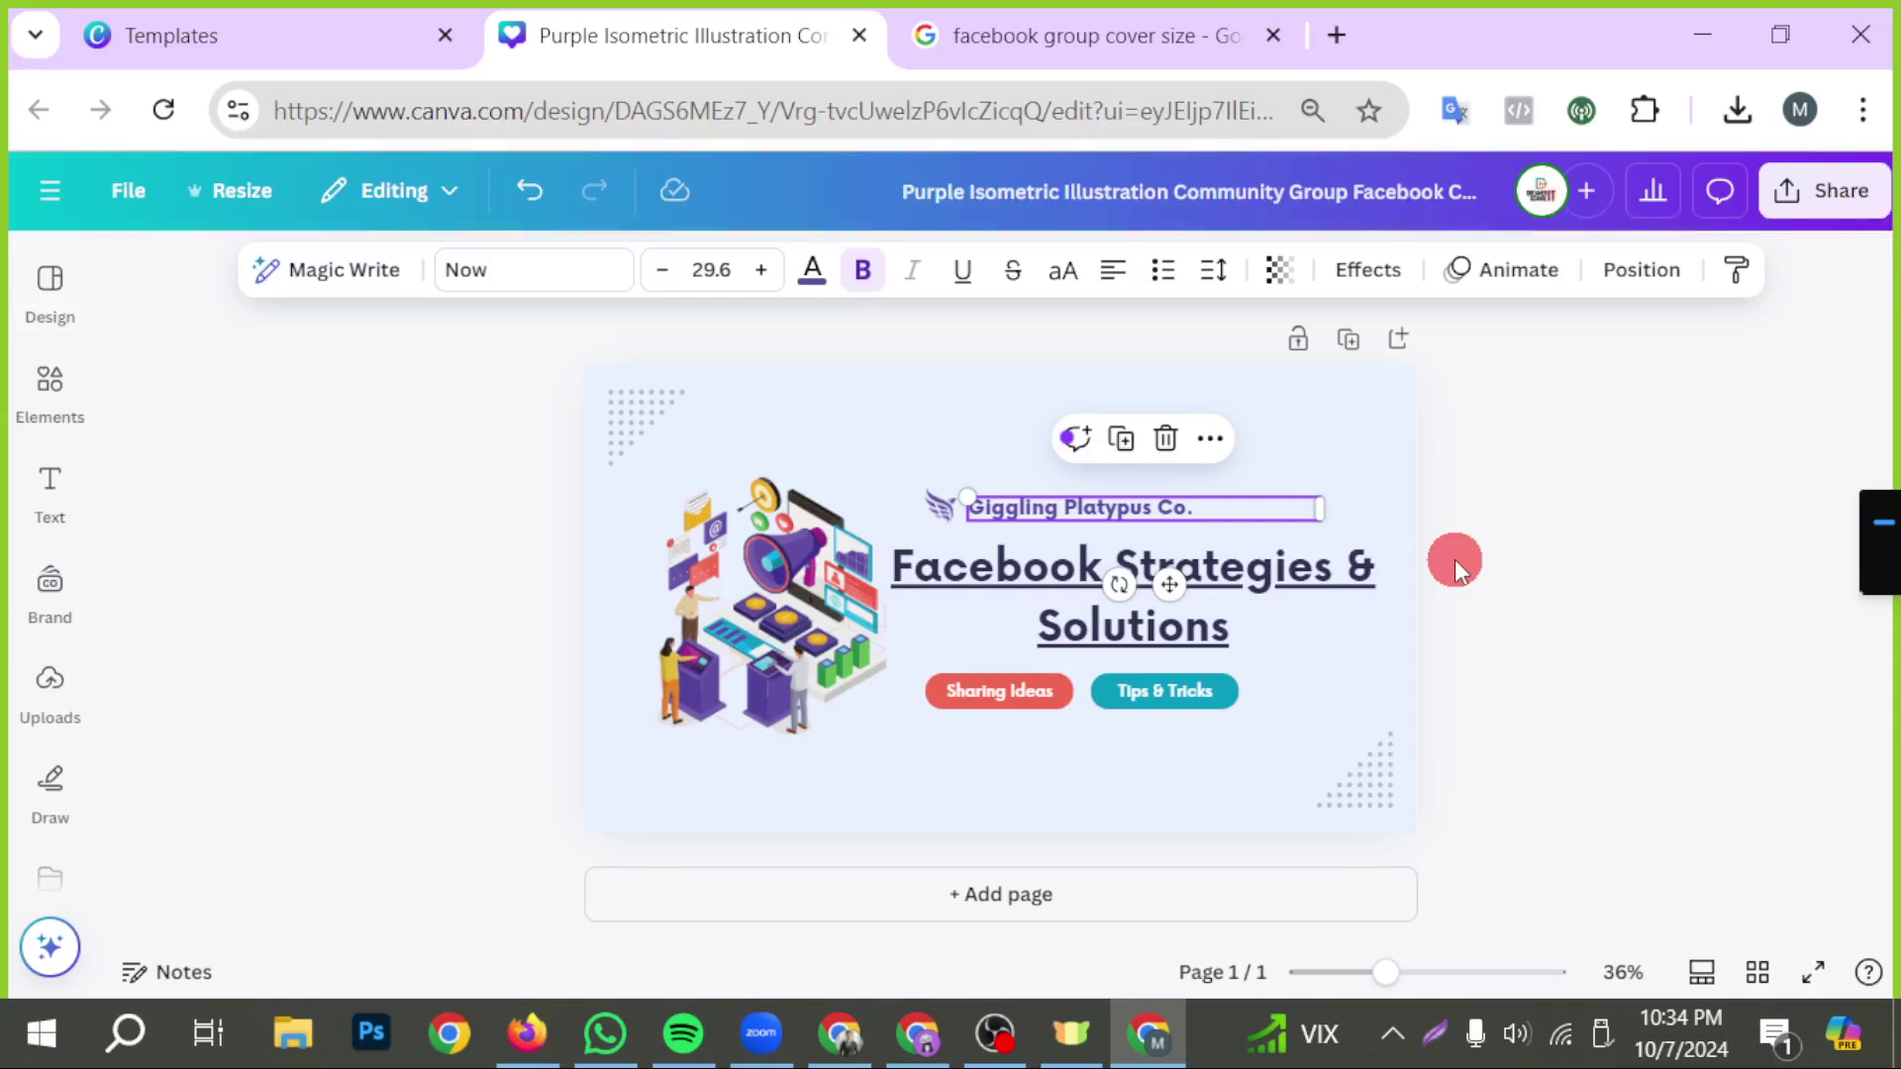
key(Delete)
click(945, 507)
key(Delete)
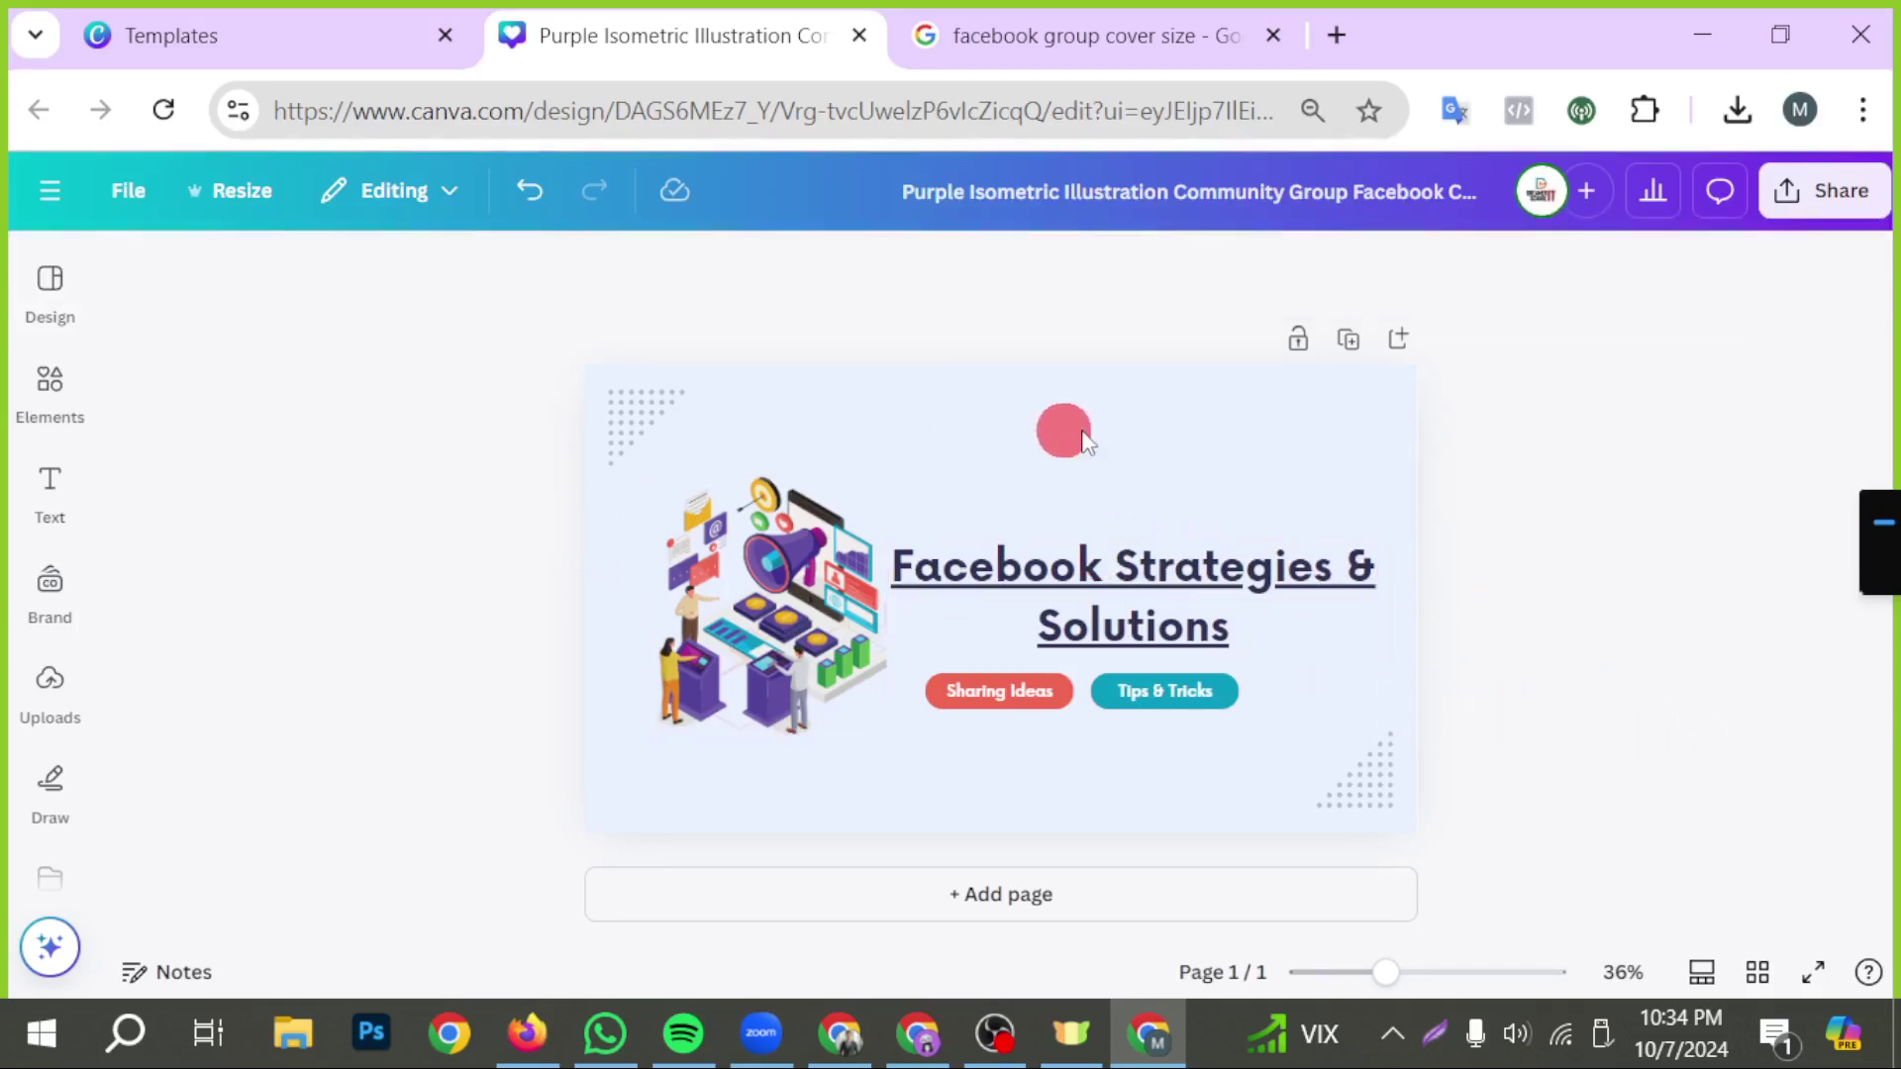
- Change the cover's background color to white from the document colors
click(1137, 483)
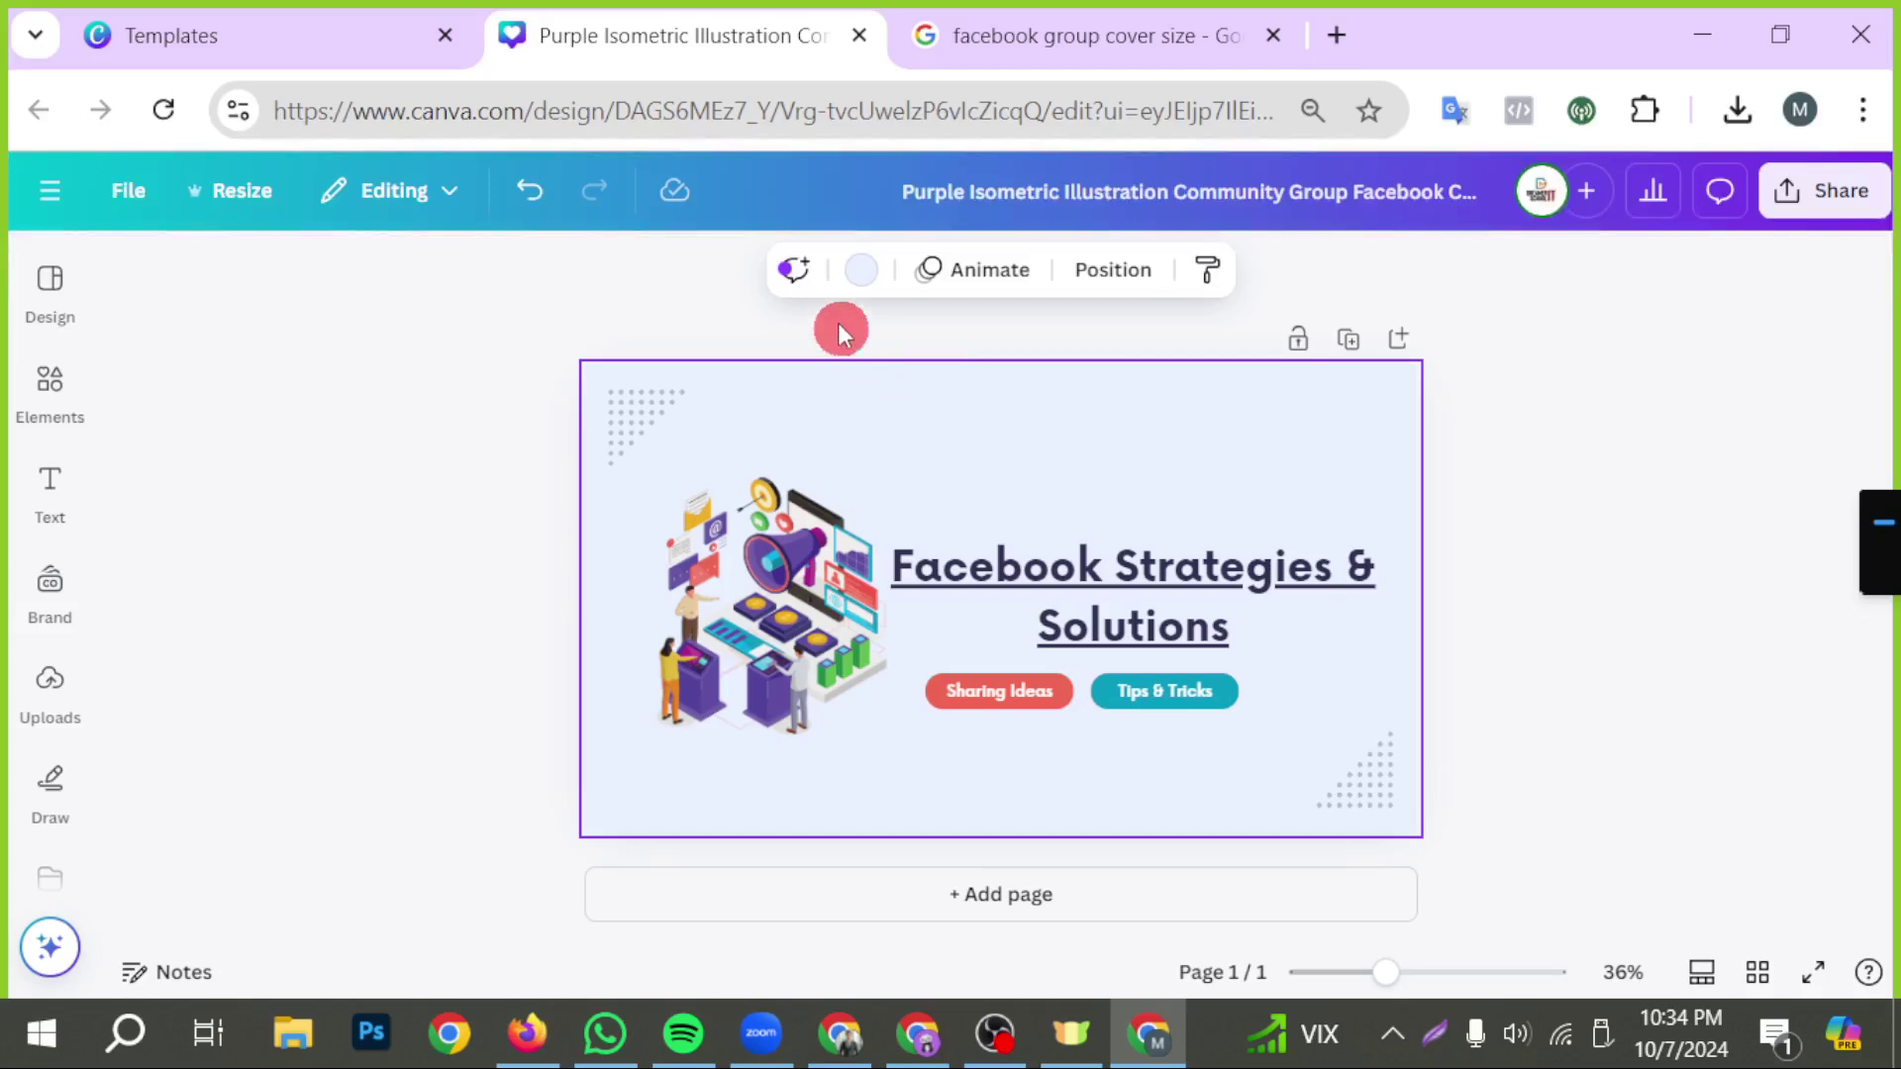
click(844, 289)
click(145, 585)
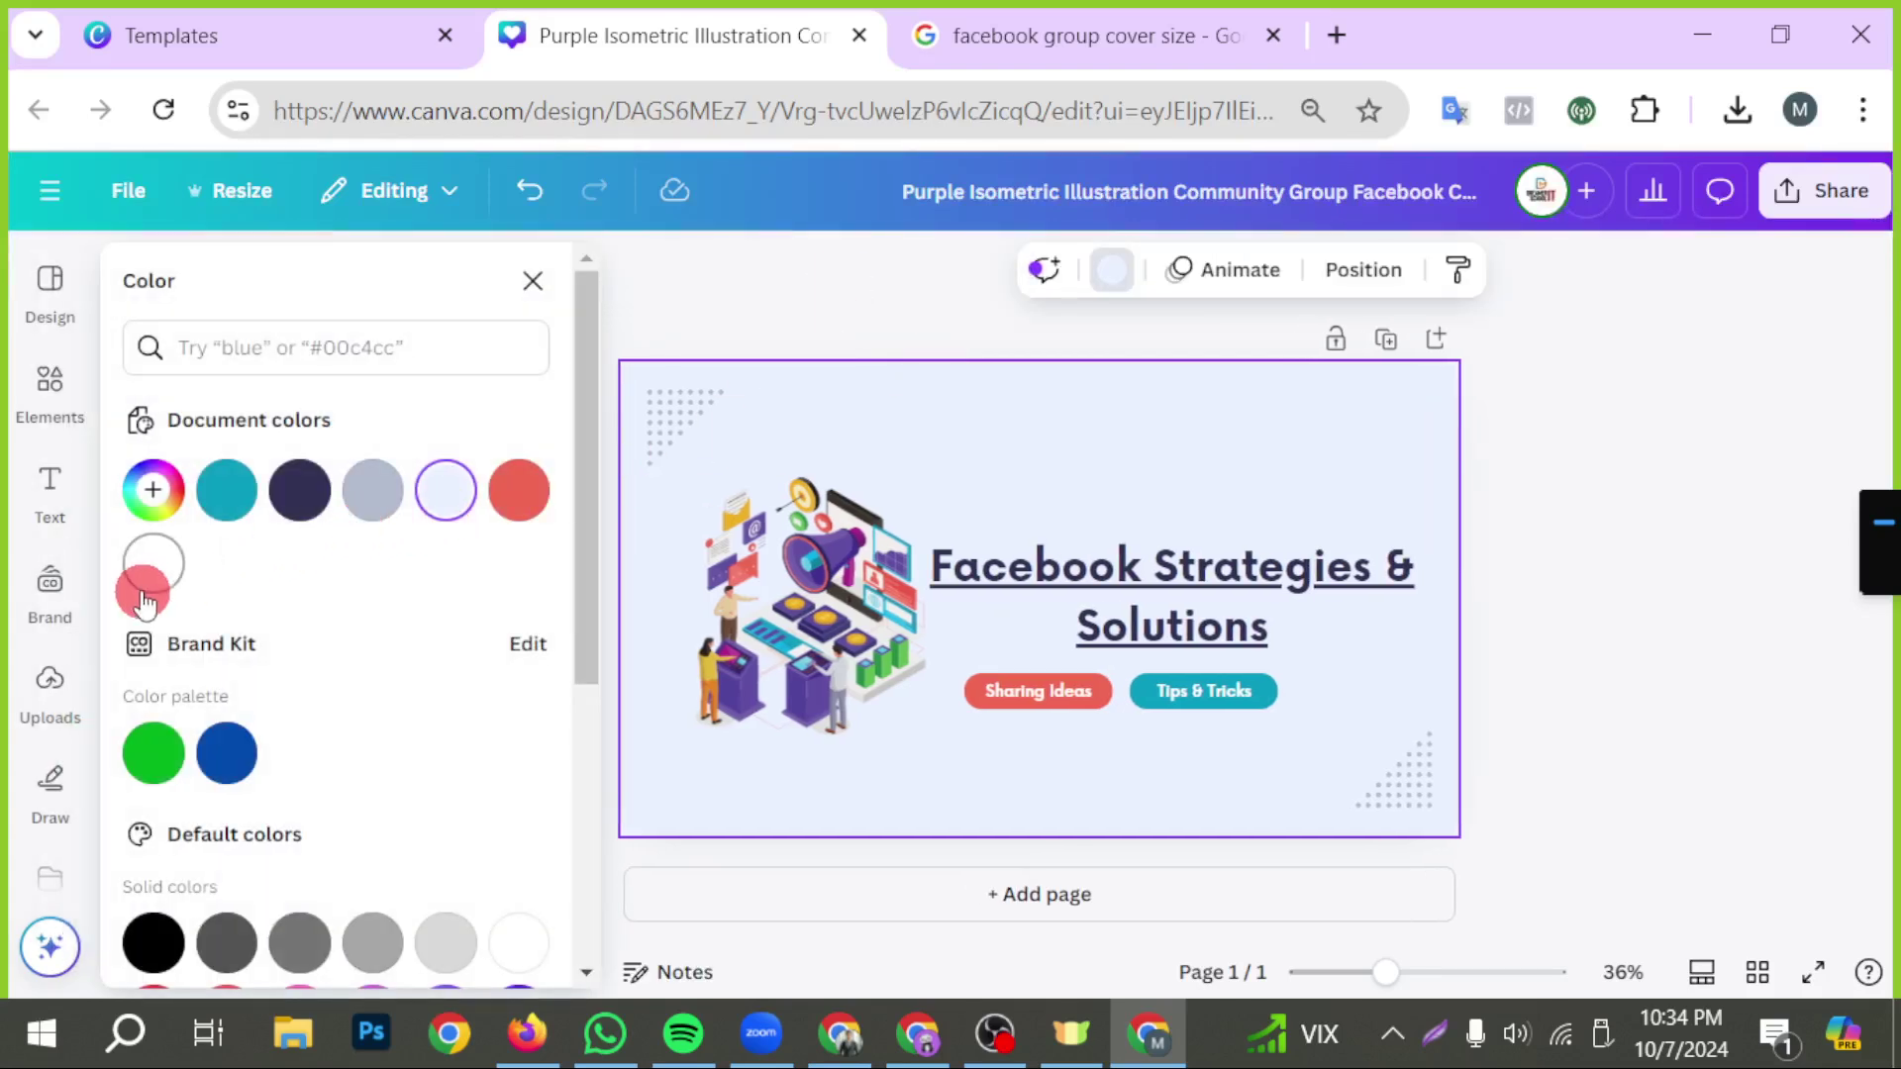
click(1796, 641)
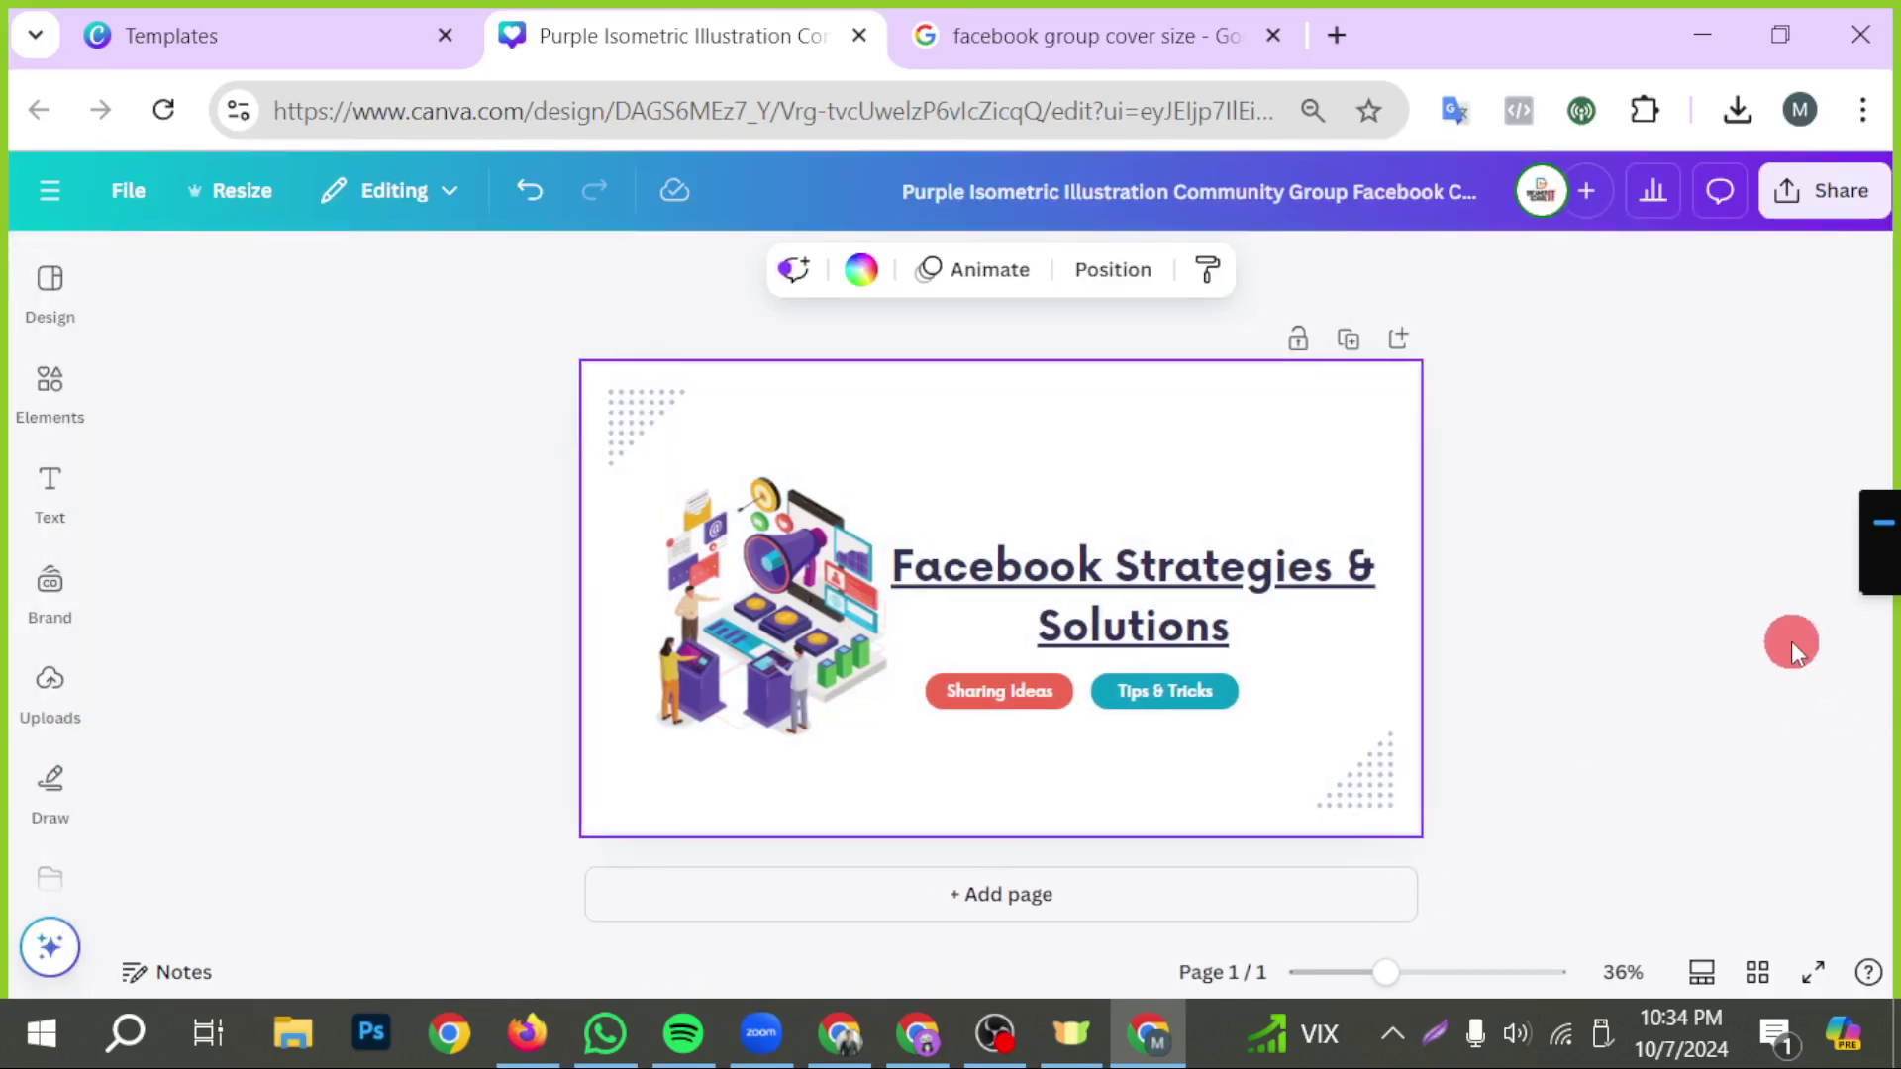
- Recolor the "Sharing Ideas" label's background shape to bright red from the default solid colors
click(1067, 693)
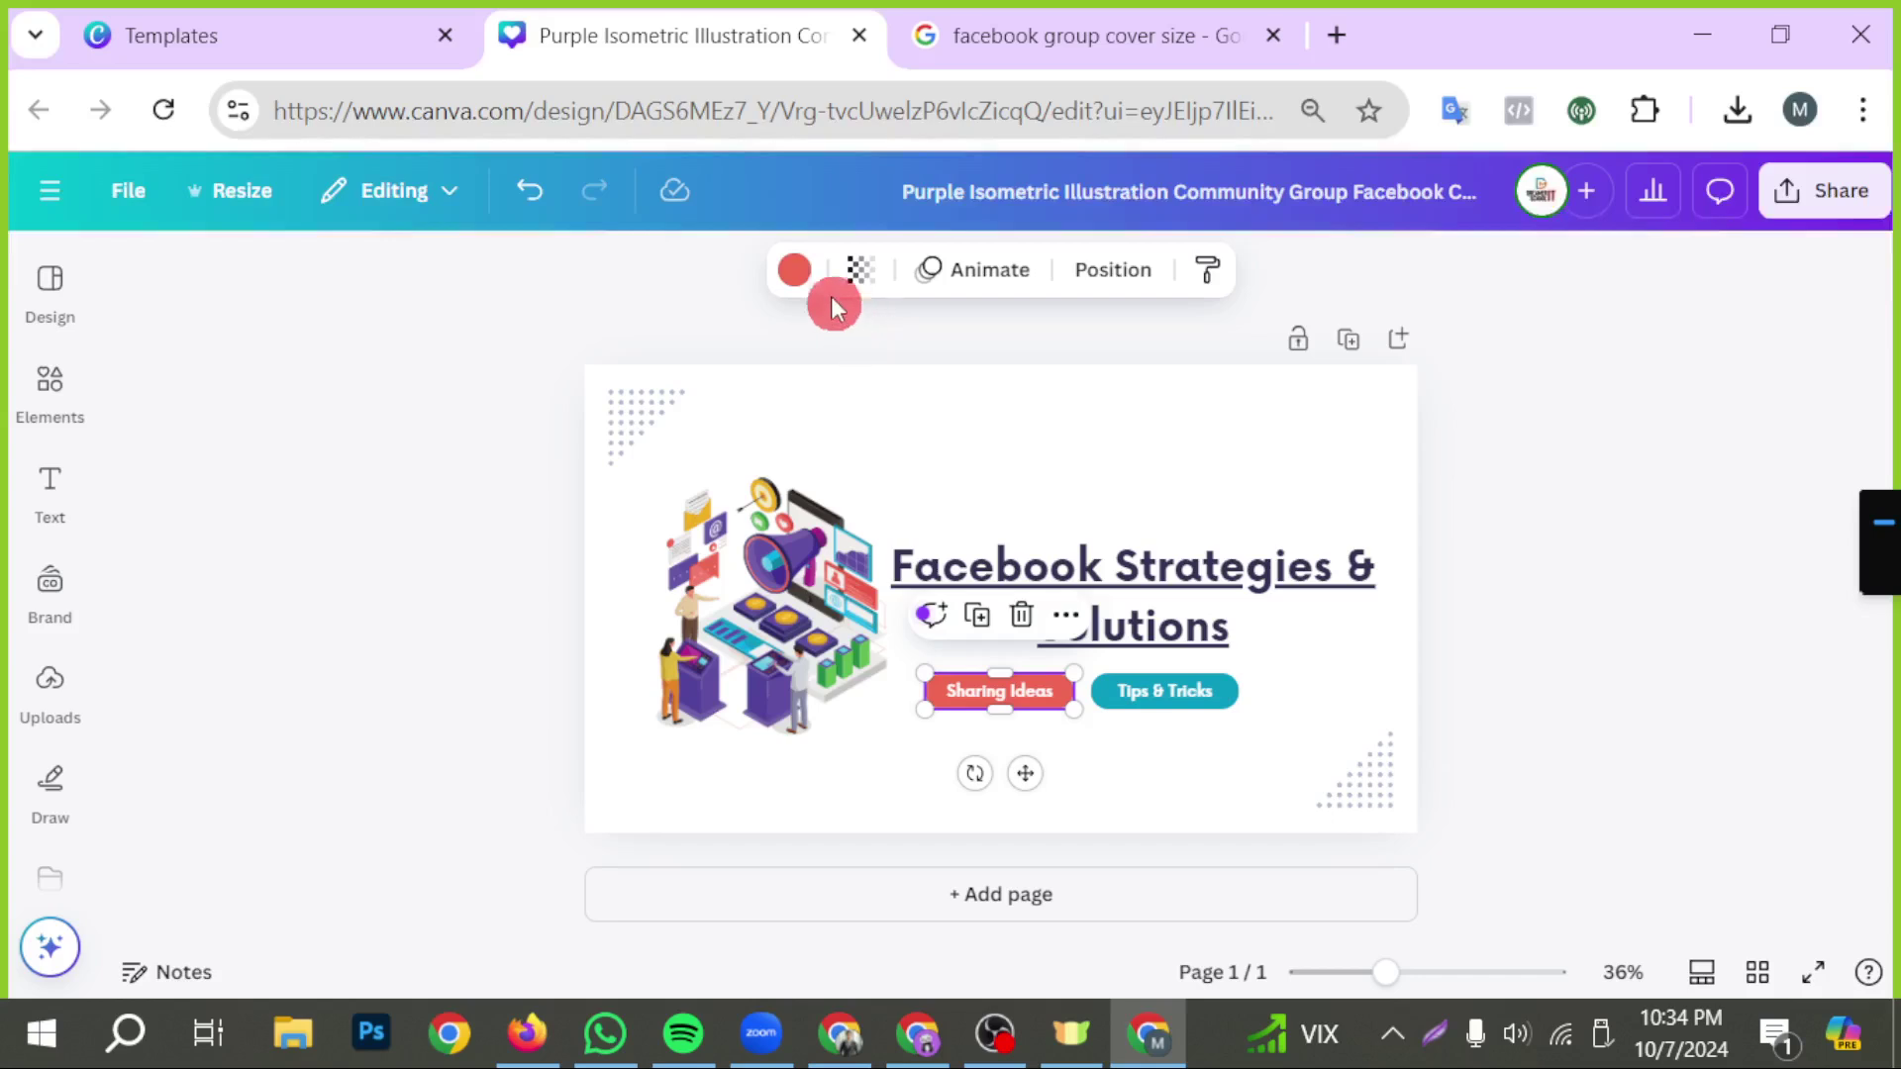
click(798, 271)
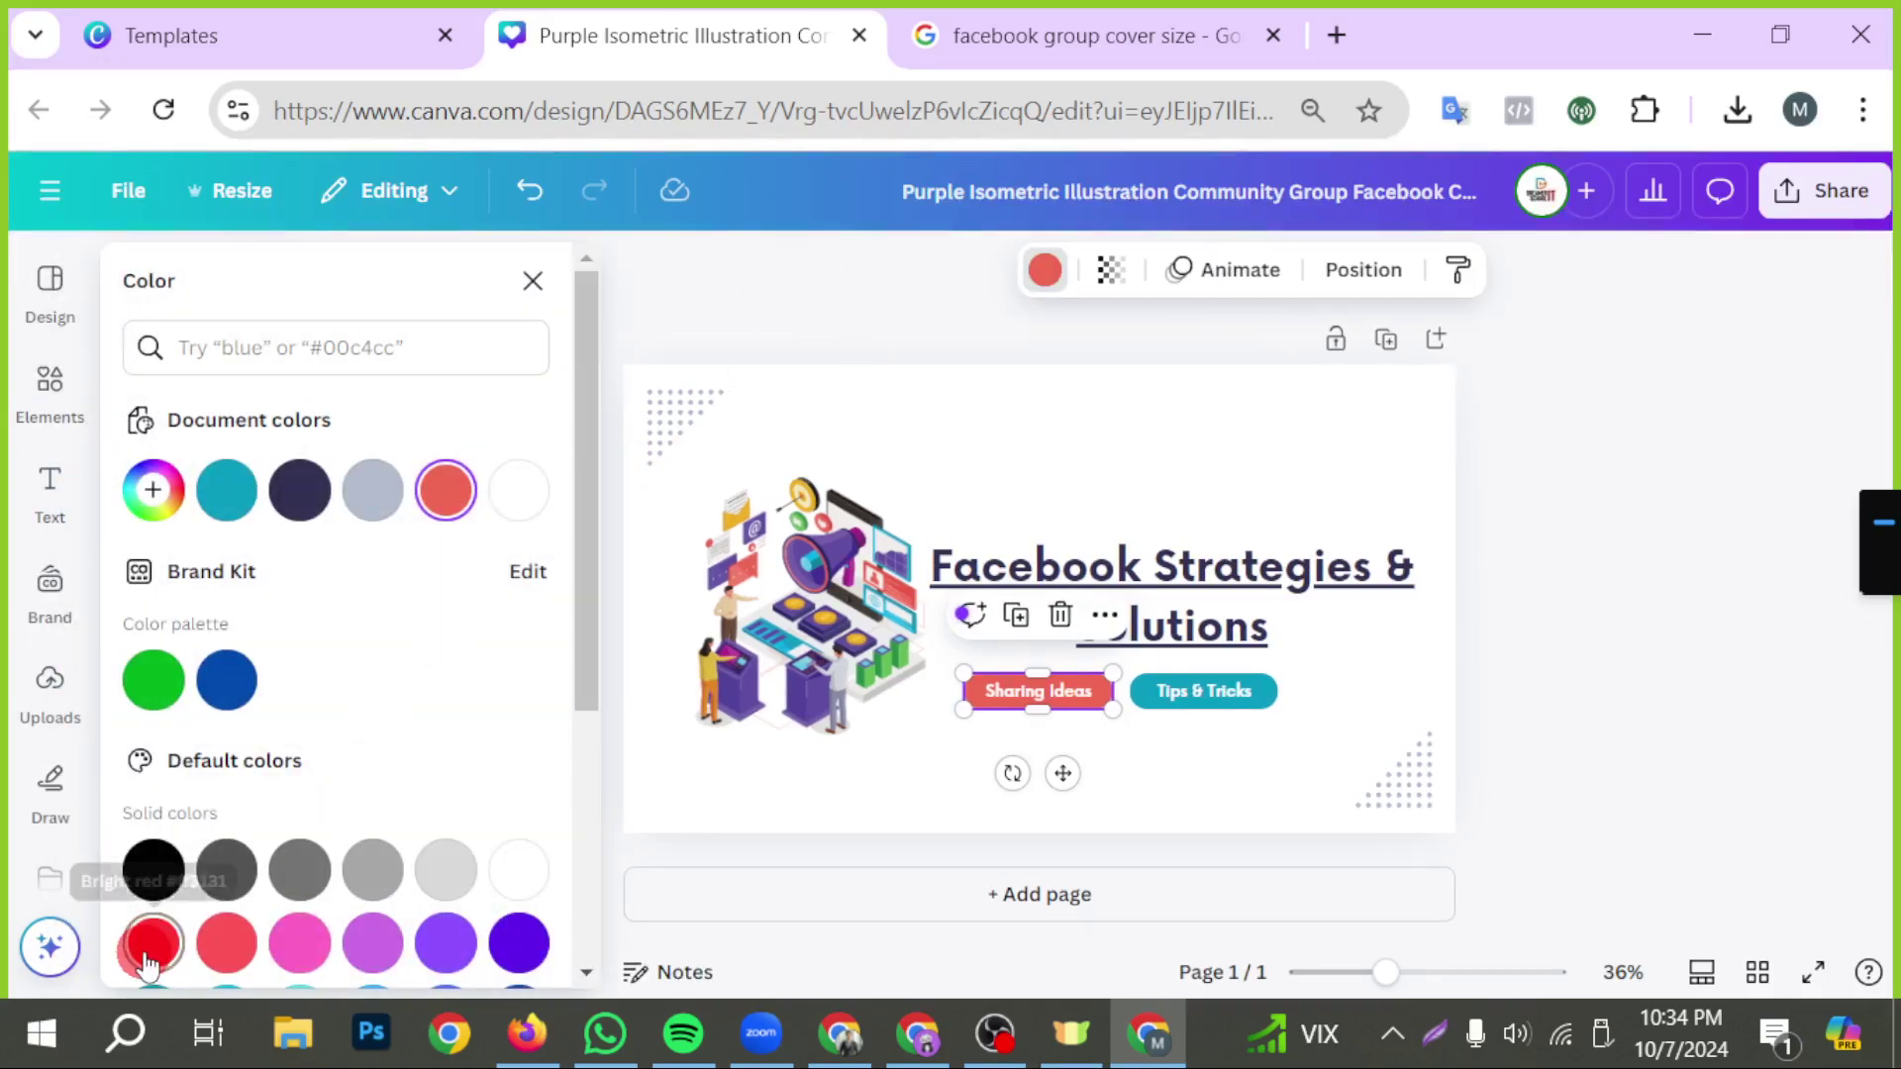
click(152, 941)
click(1720, 644)
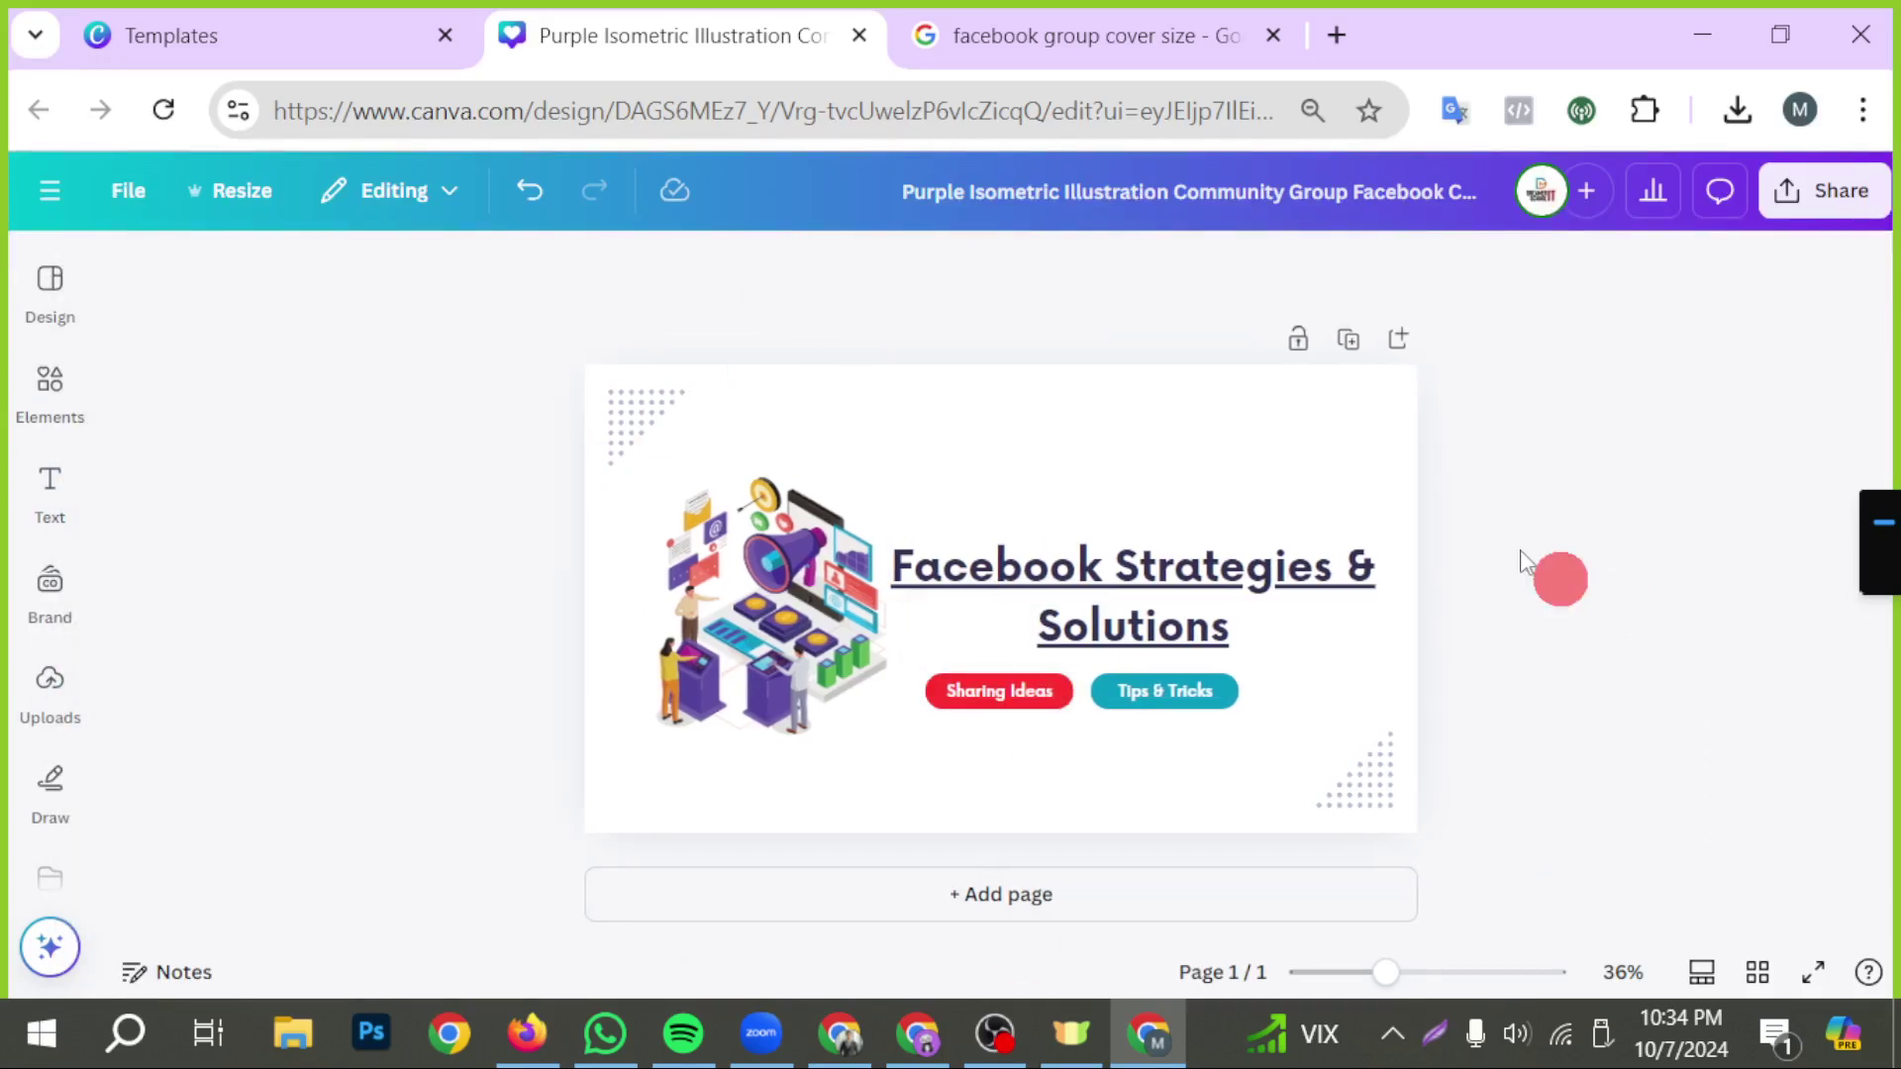
- Move the "Facebook Strategies & Solutions" heading up until its top edge lines up with the top of the illustration
click(1105, 598)
drag(1106, 598, 1105, 562)
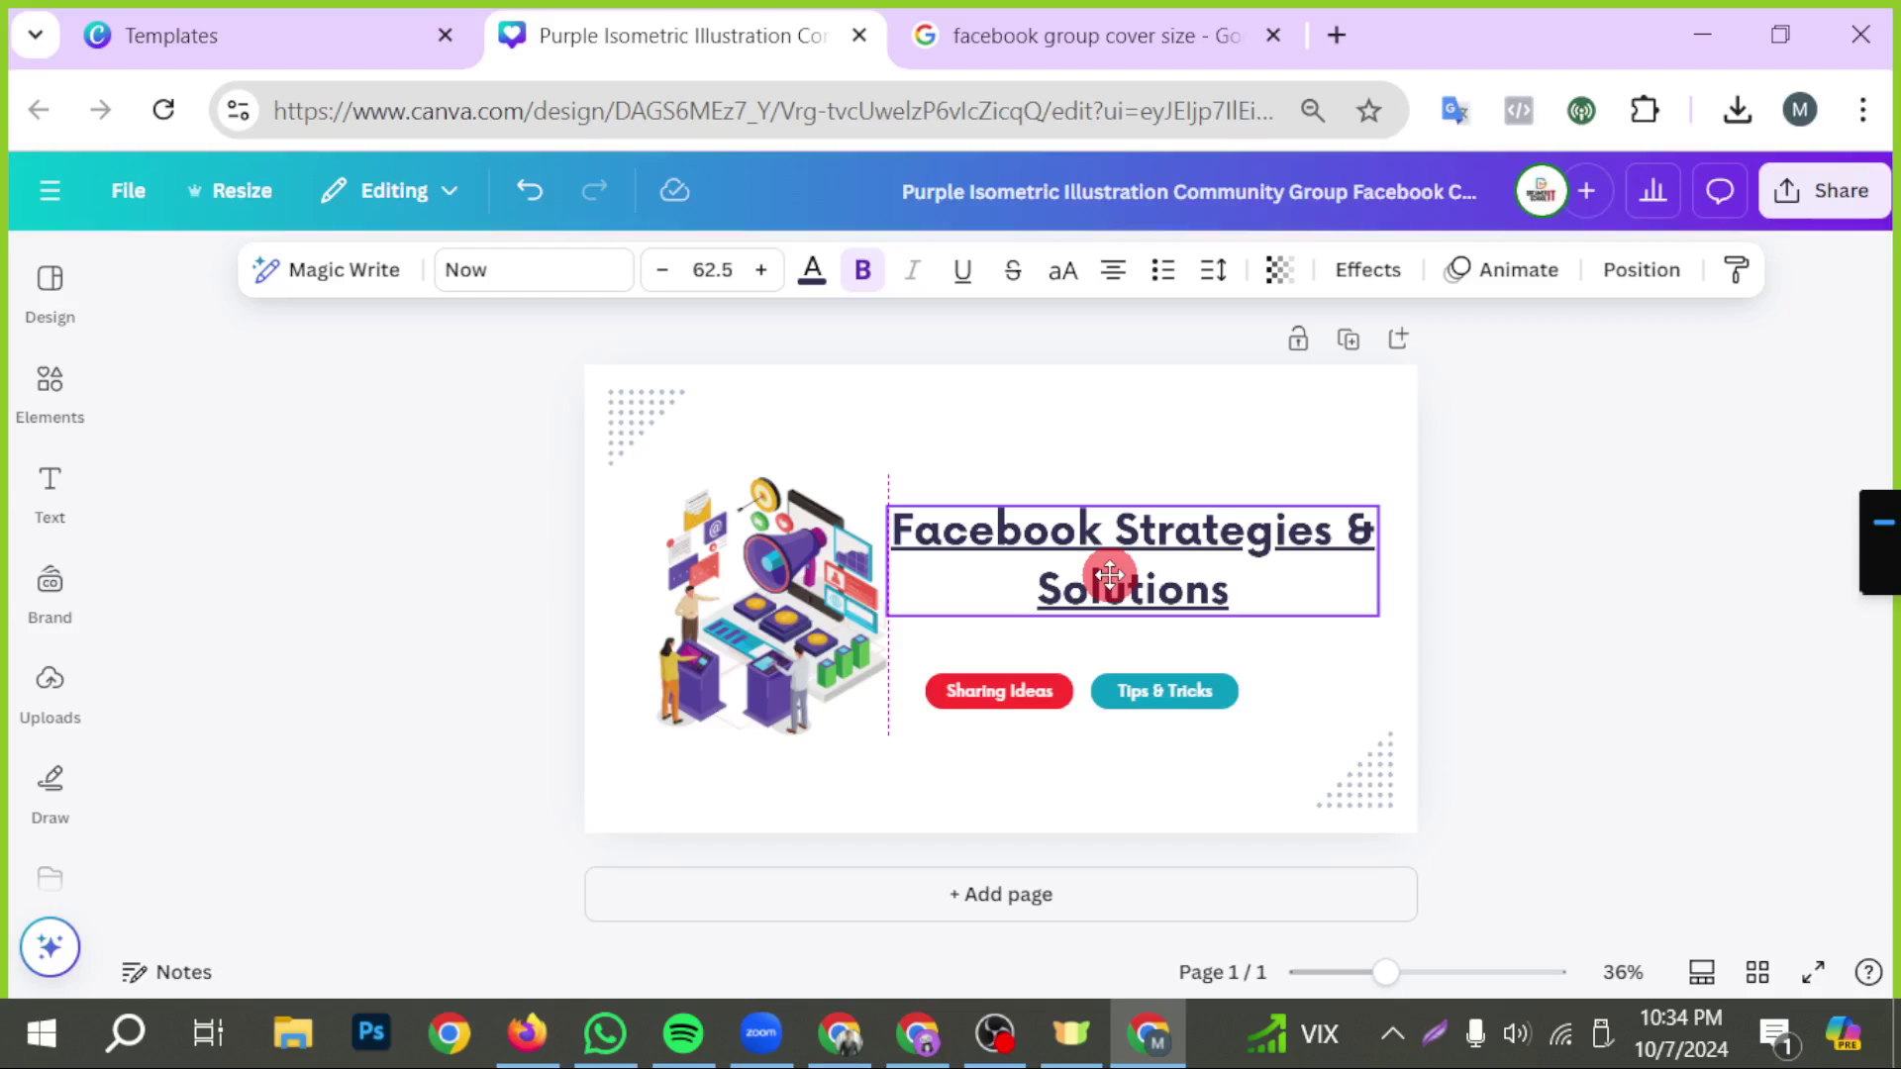
click(1685, 698)
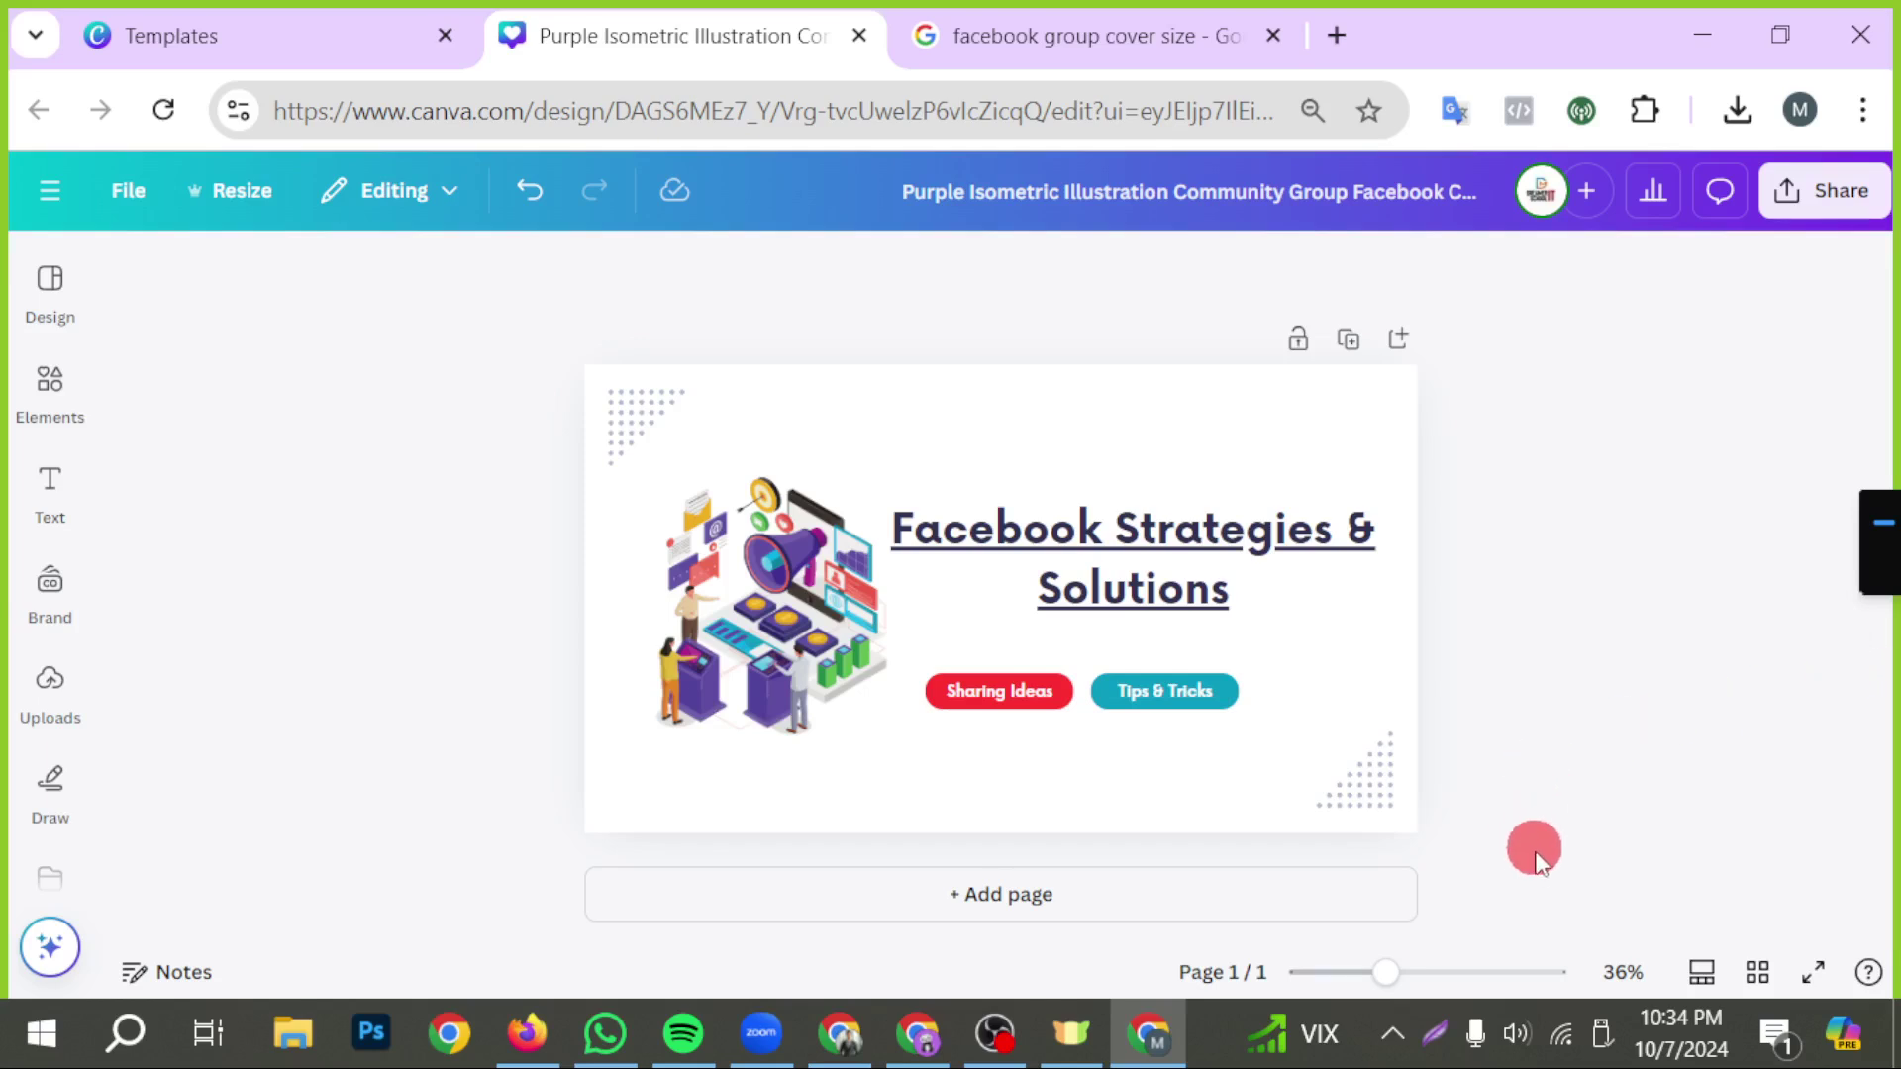
drag(1137, 607, 1121, 566)
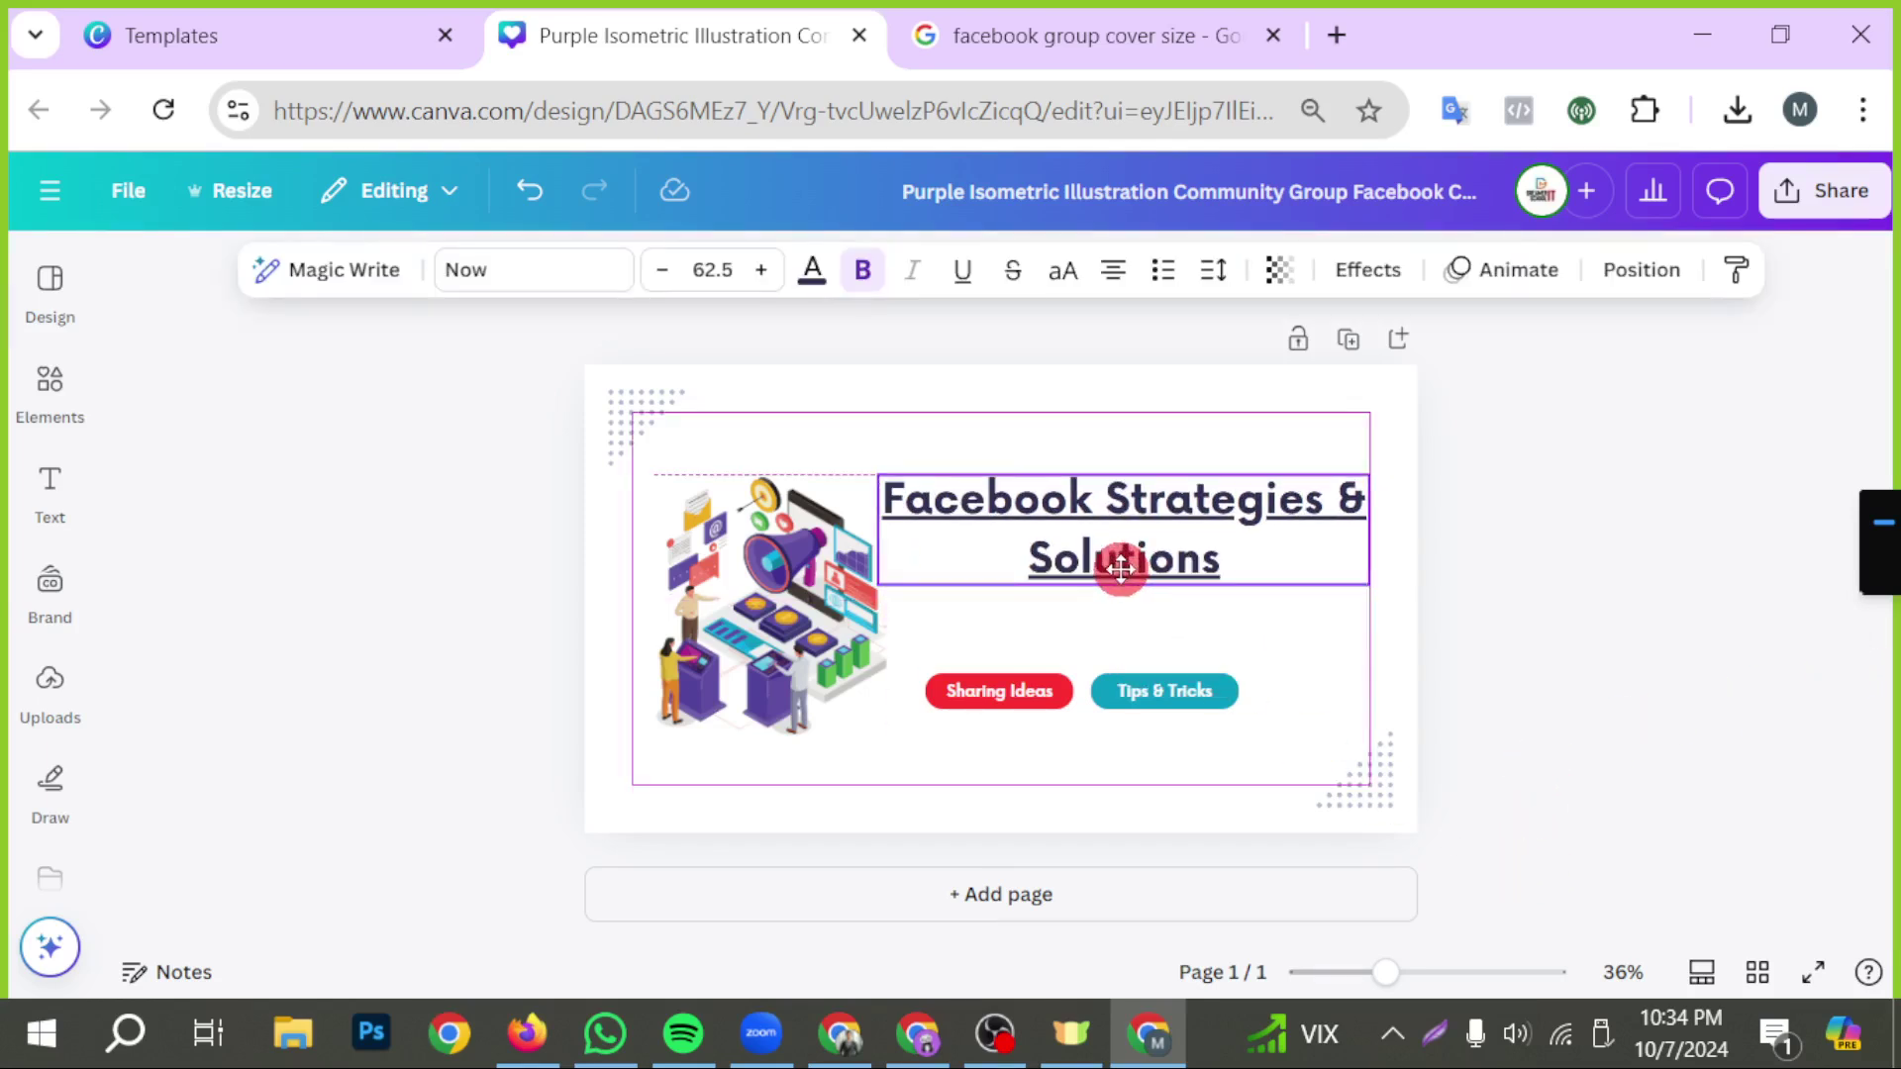
click(1541, 683)
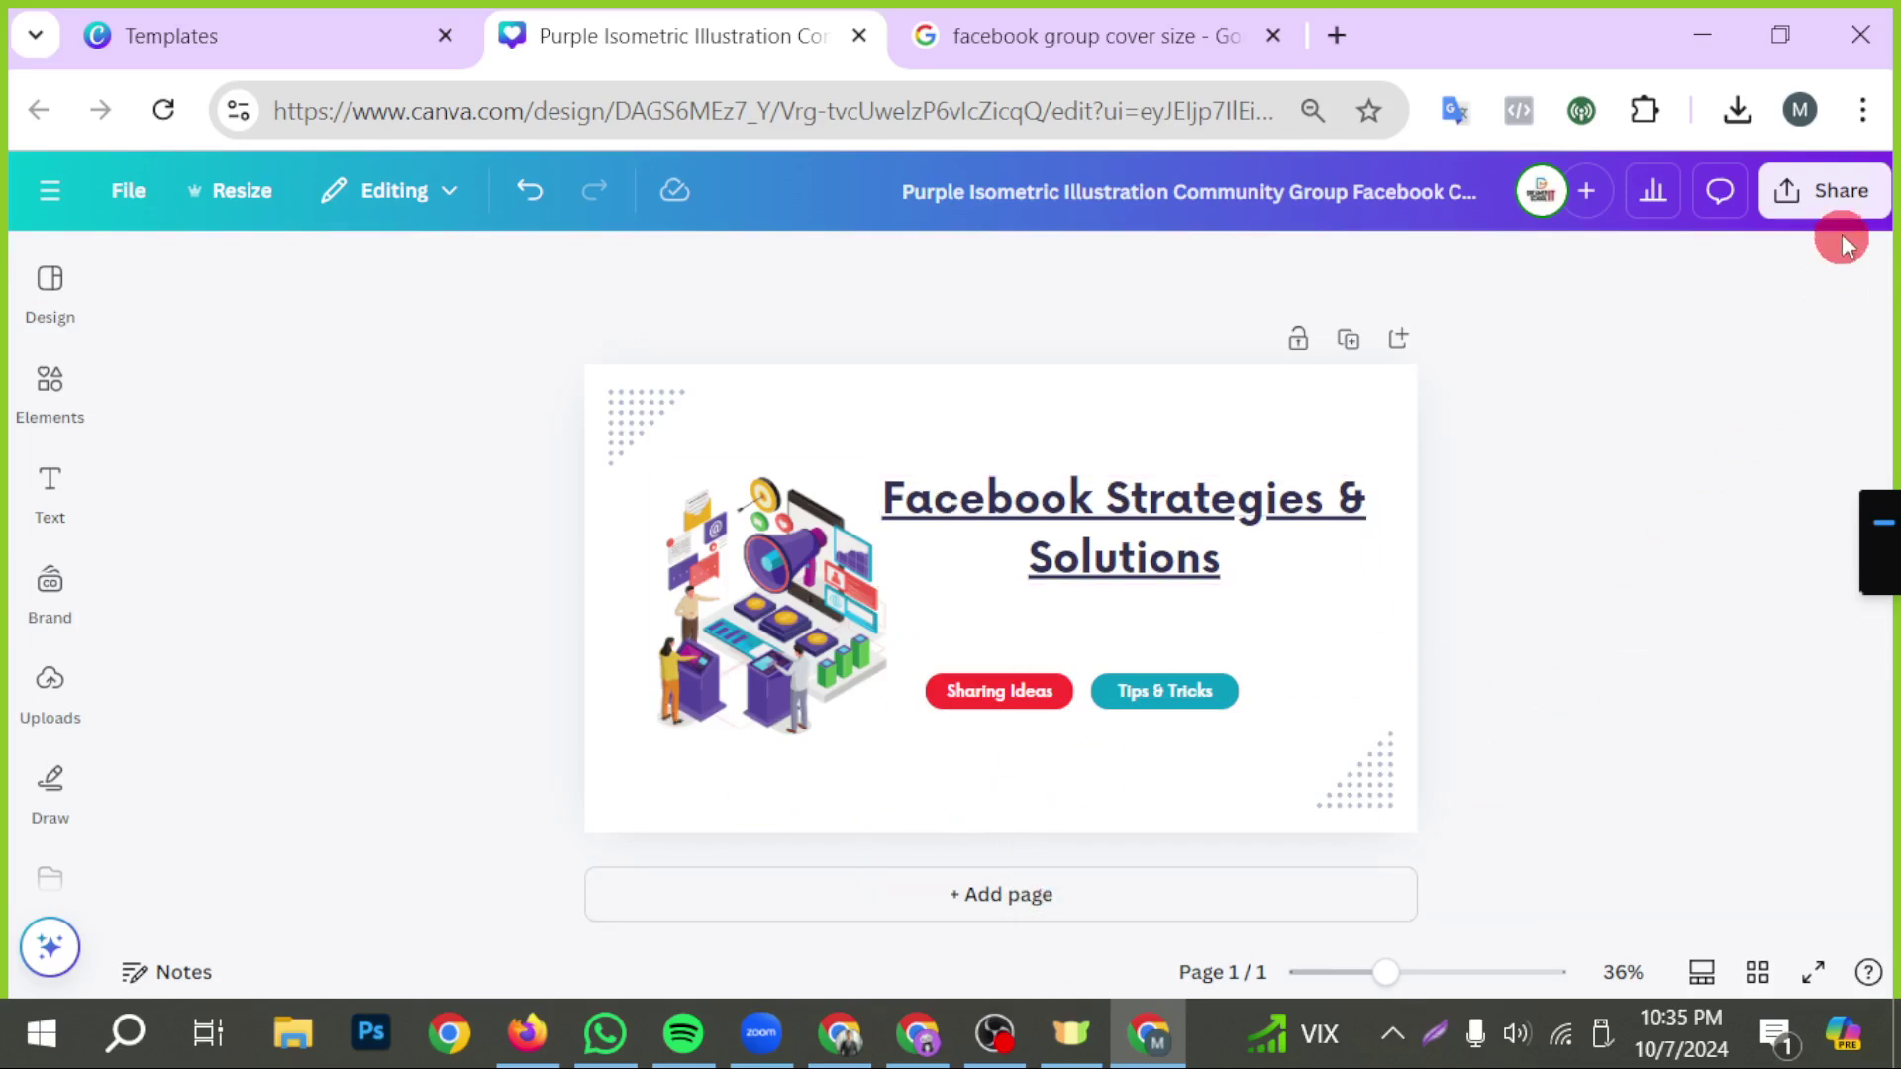
- Download the cover design as a JPG with quality set to 100
click(1825, 192)
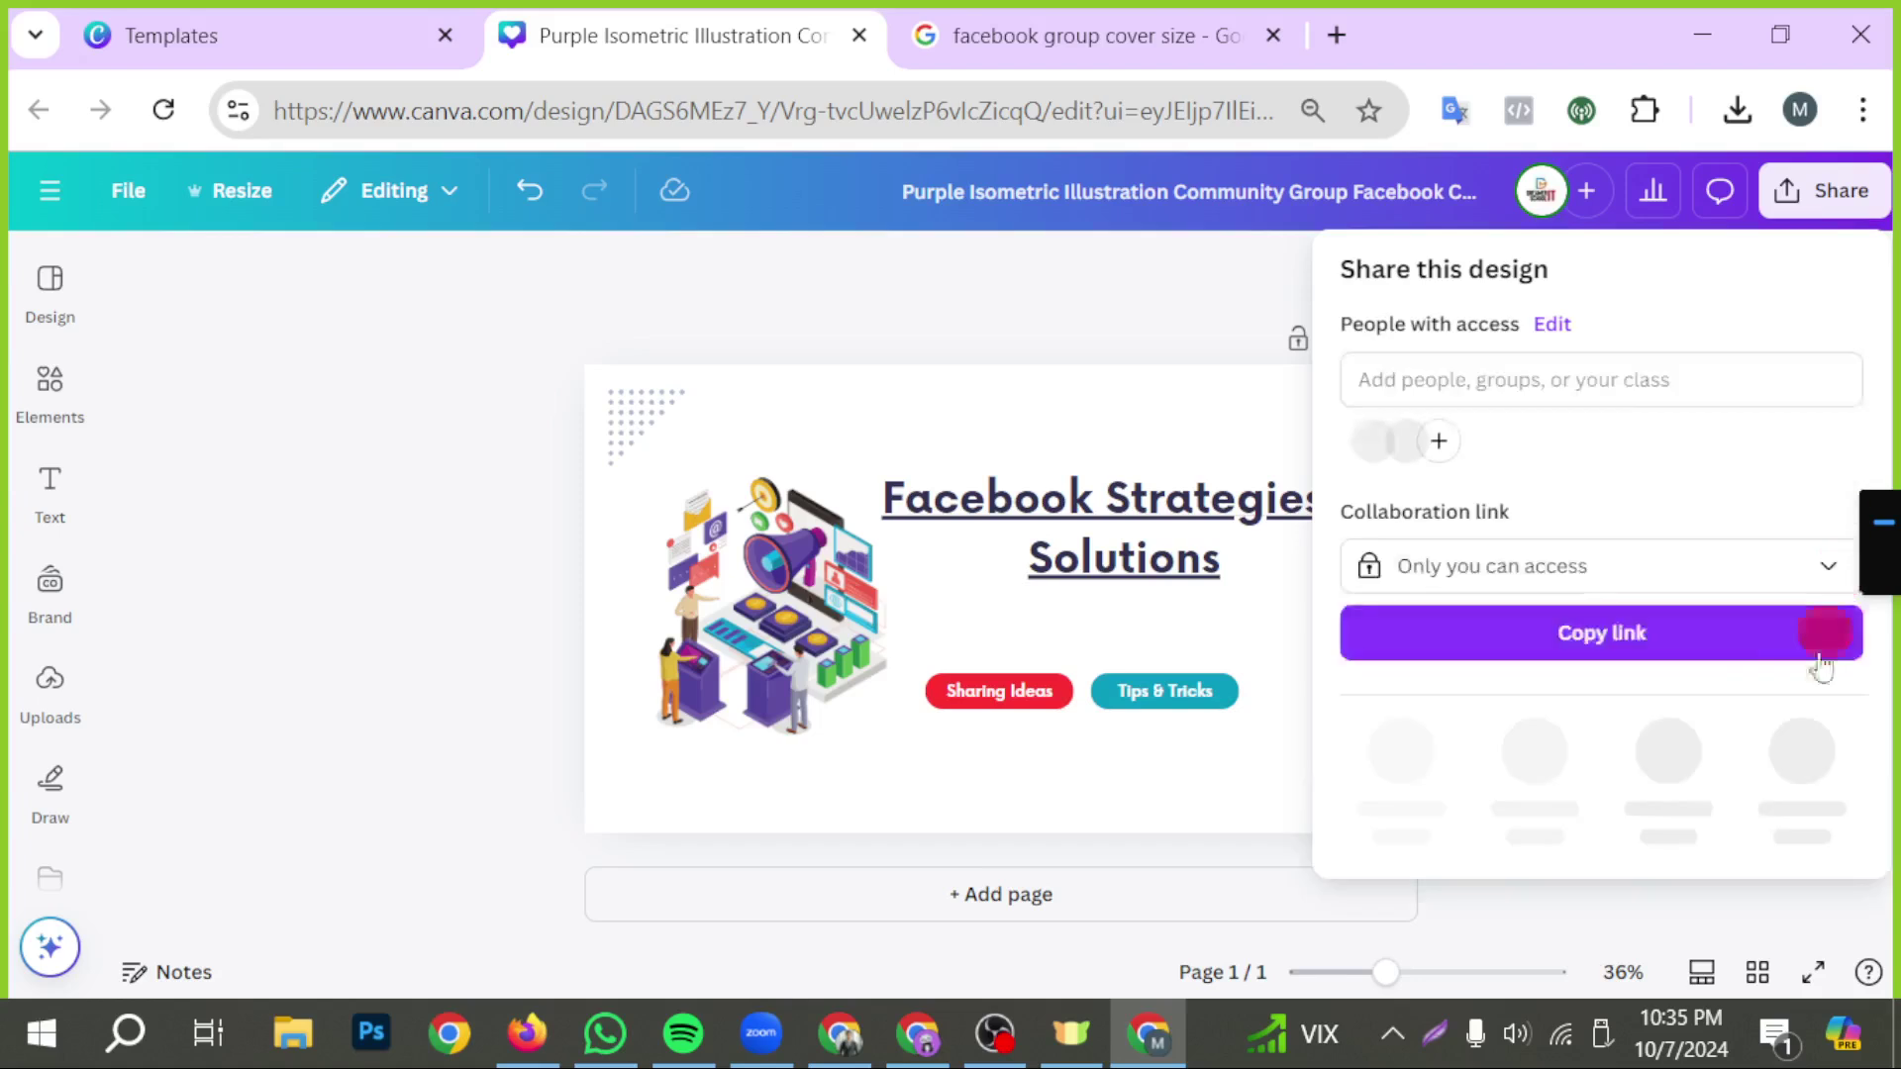
scroll(1514, 658, down, 2)
click(1397, 639)
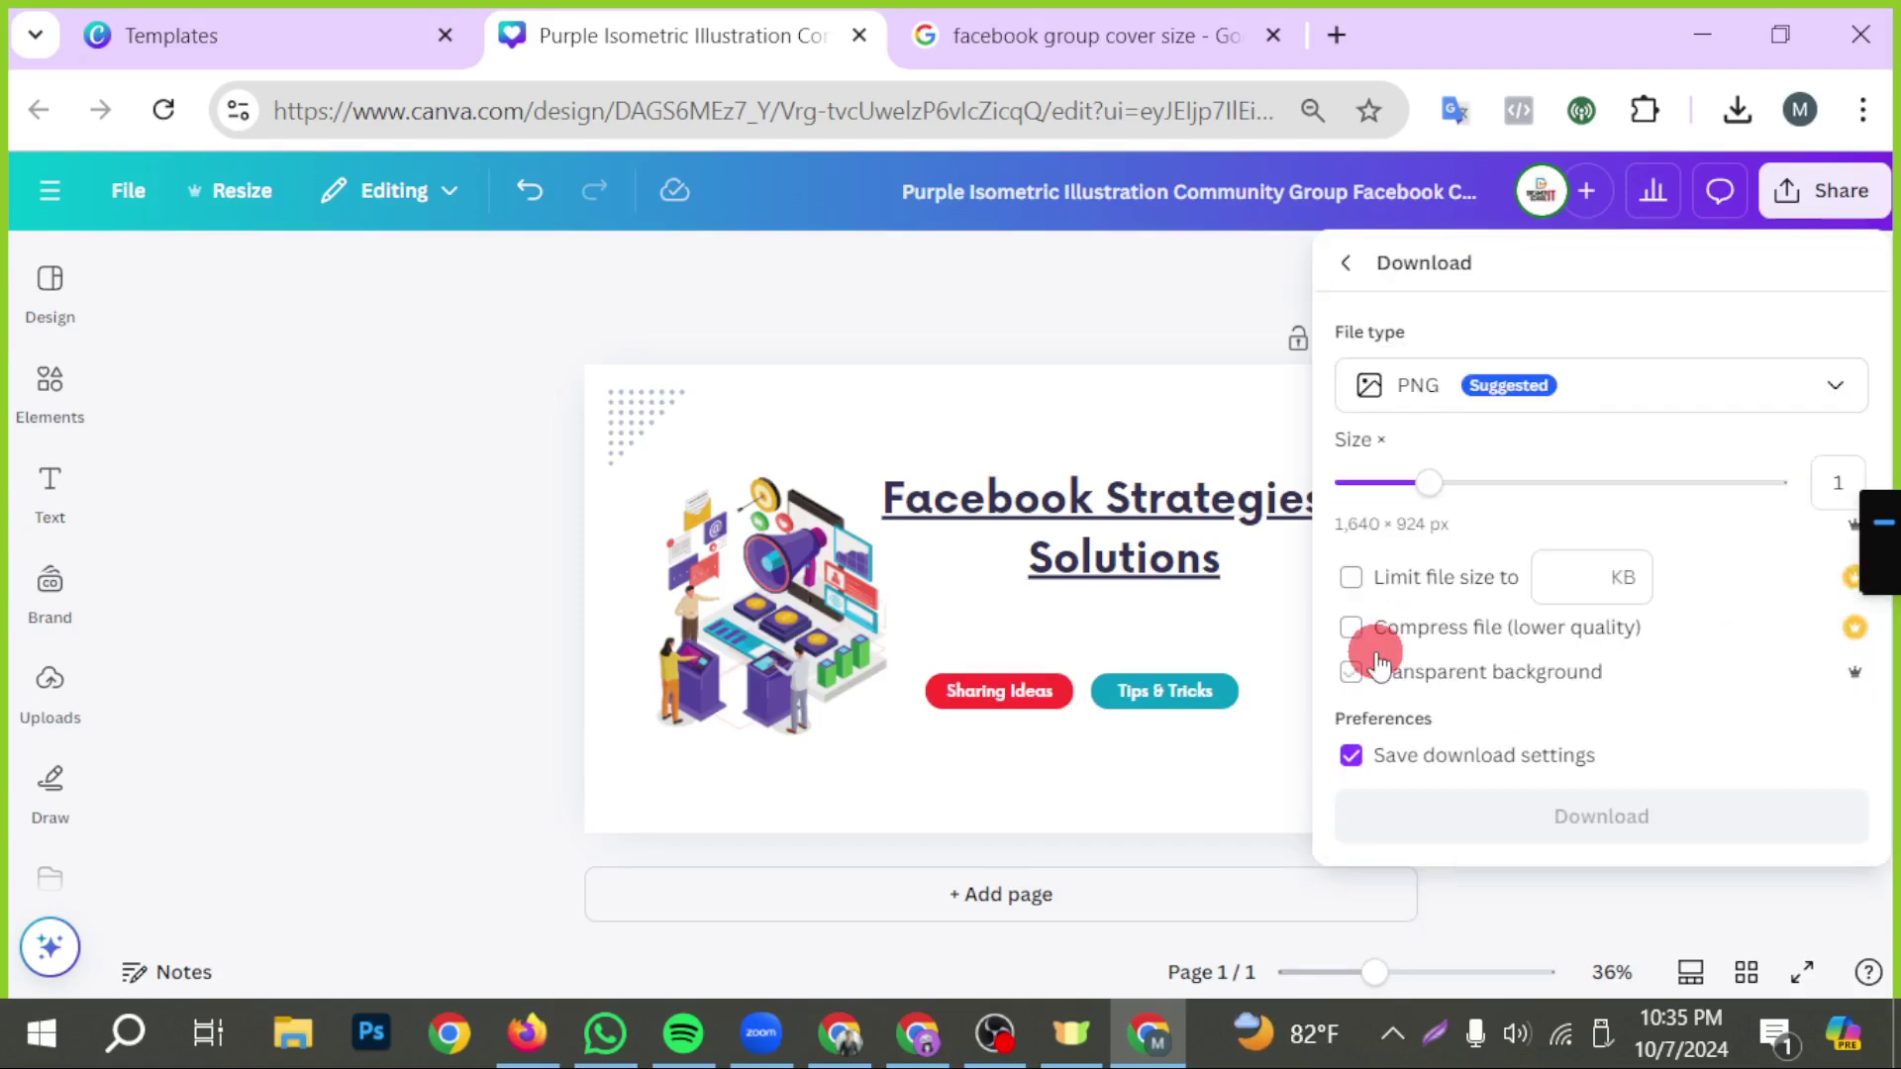
click(1463, 411)
click(1463, 414)
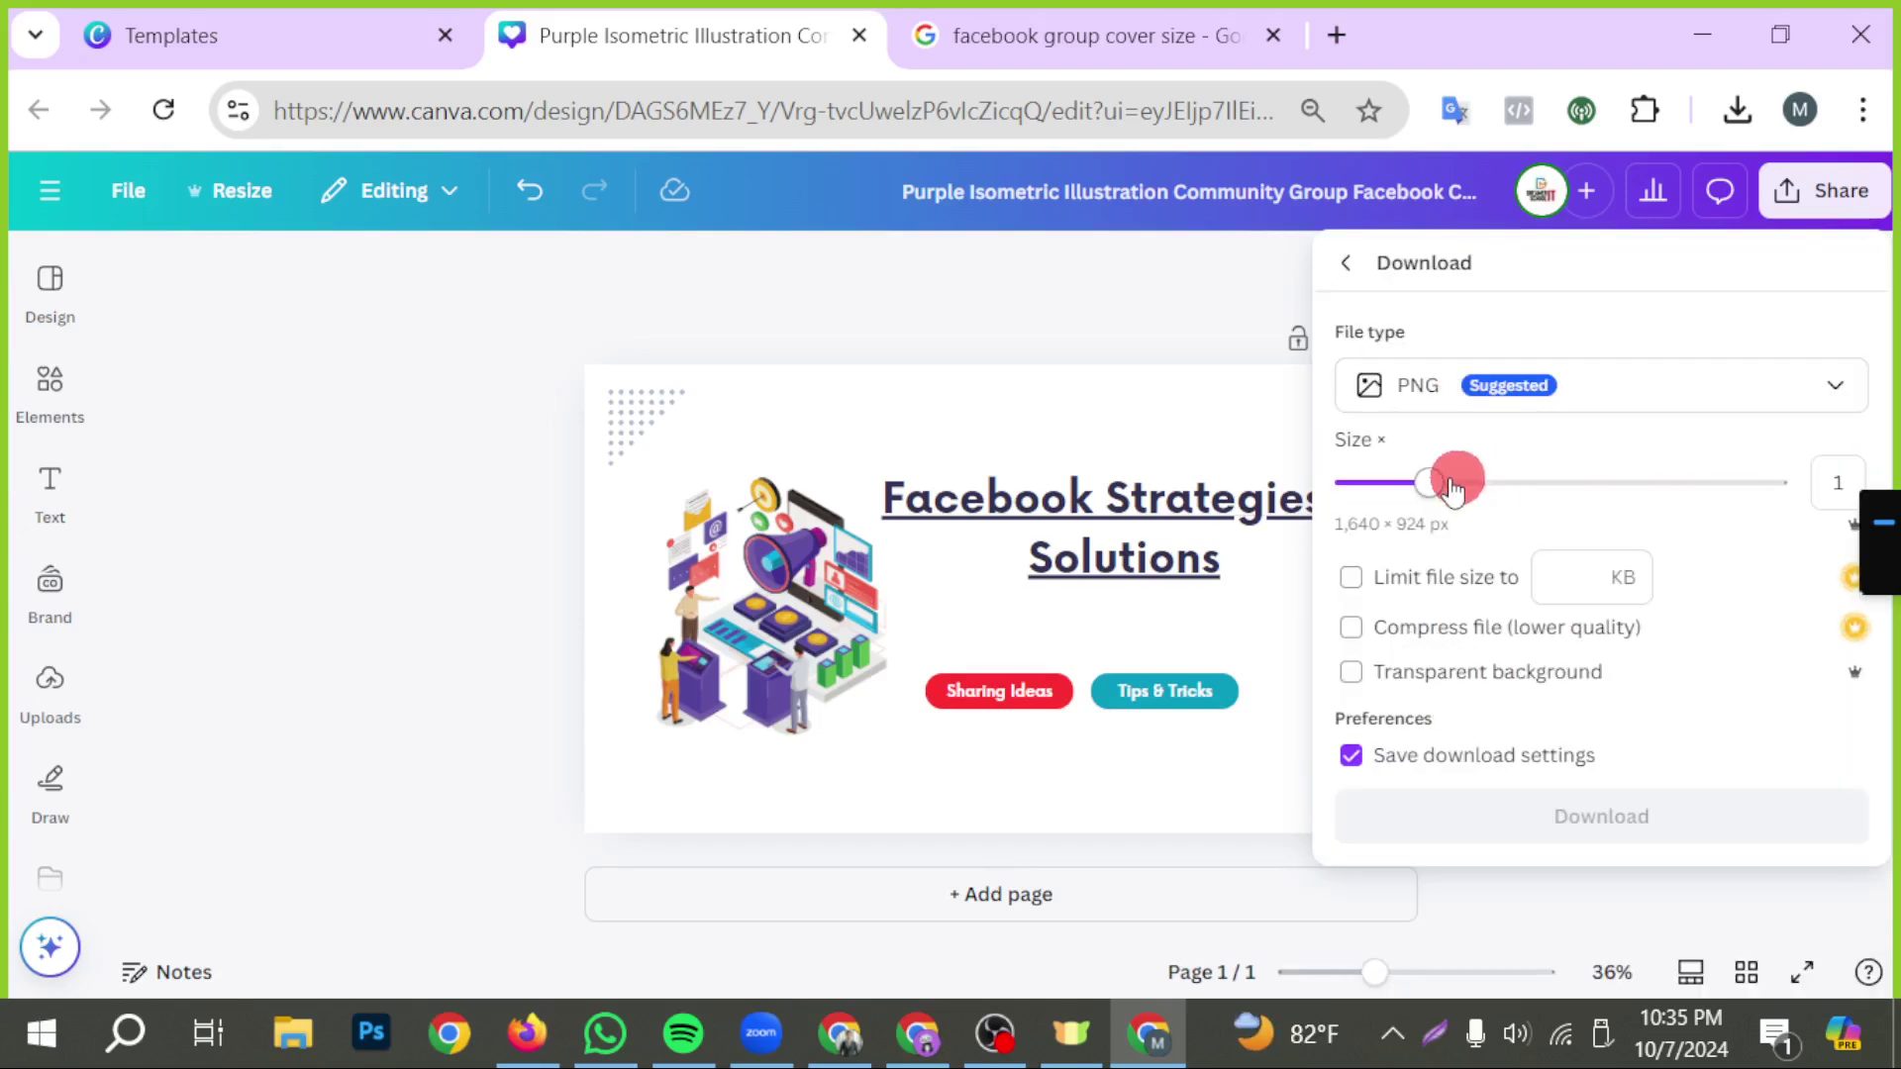
click(1455, 384)
click(1442, 475)
drag(1665, 608, 1748, 608)
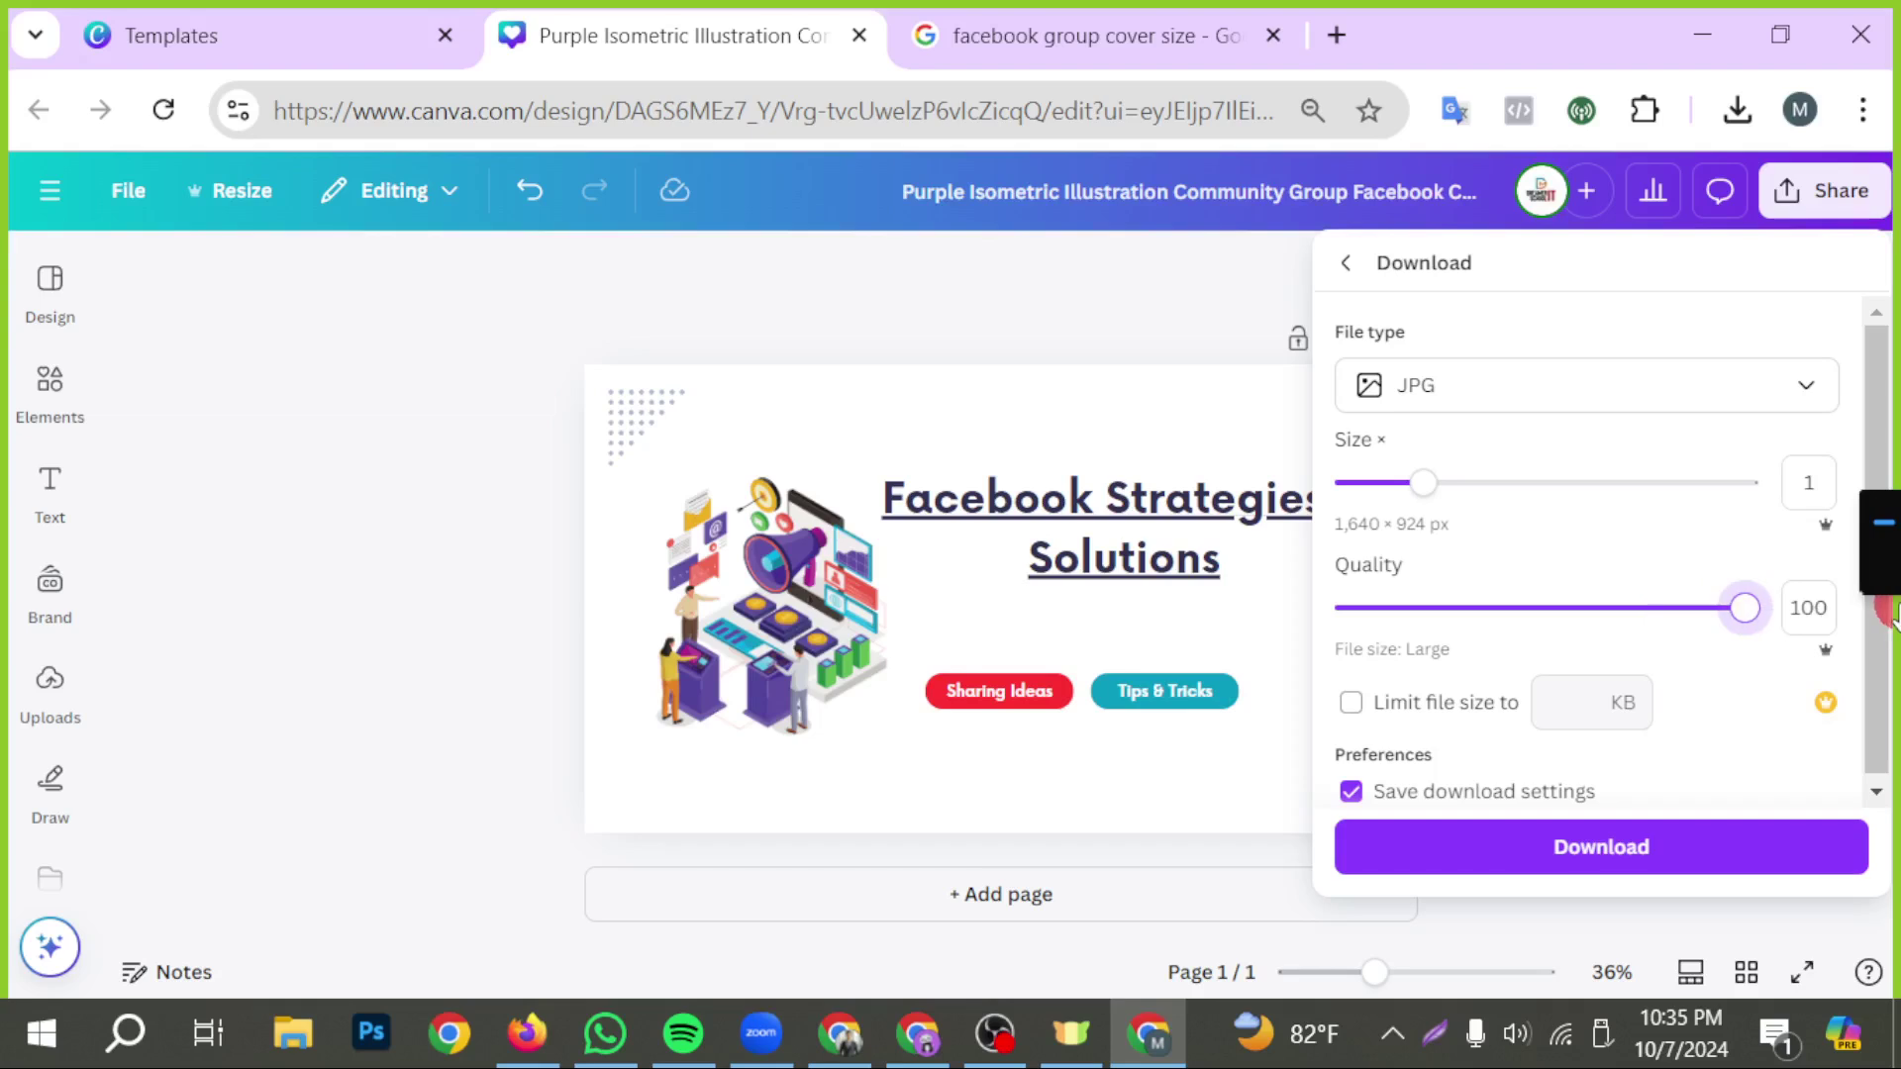
click(1562, 851)
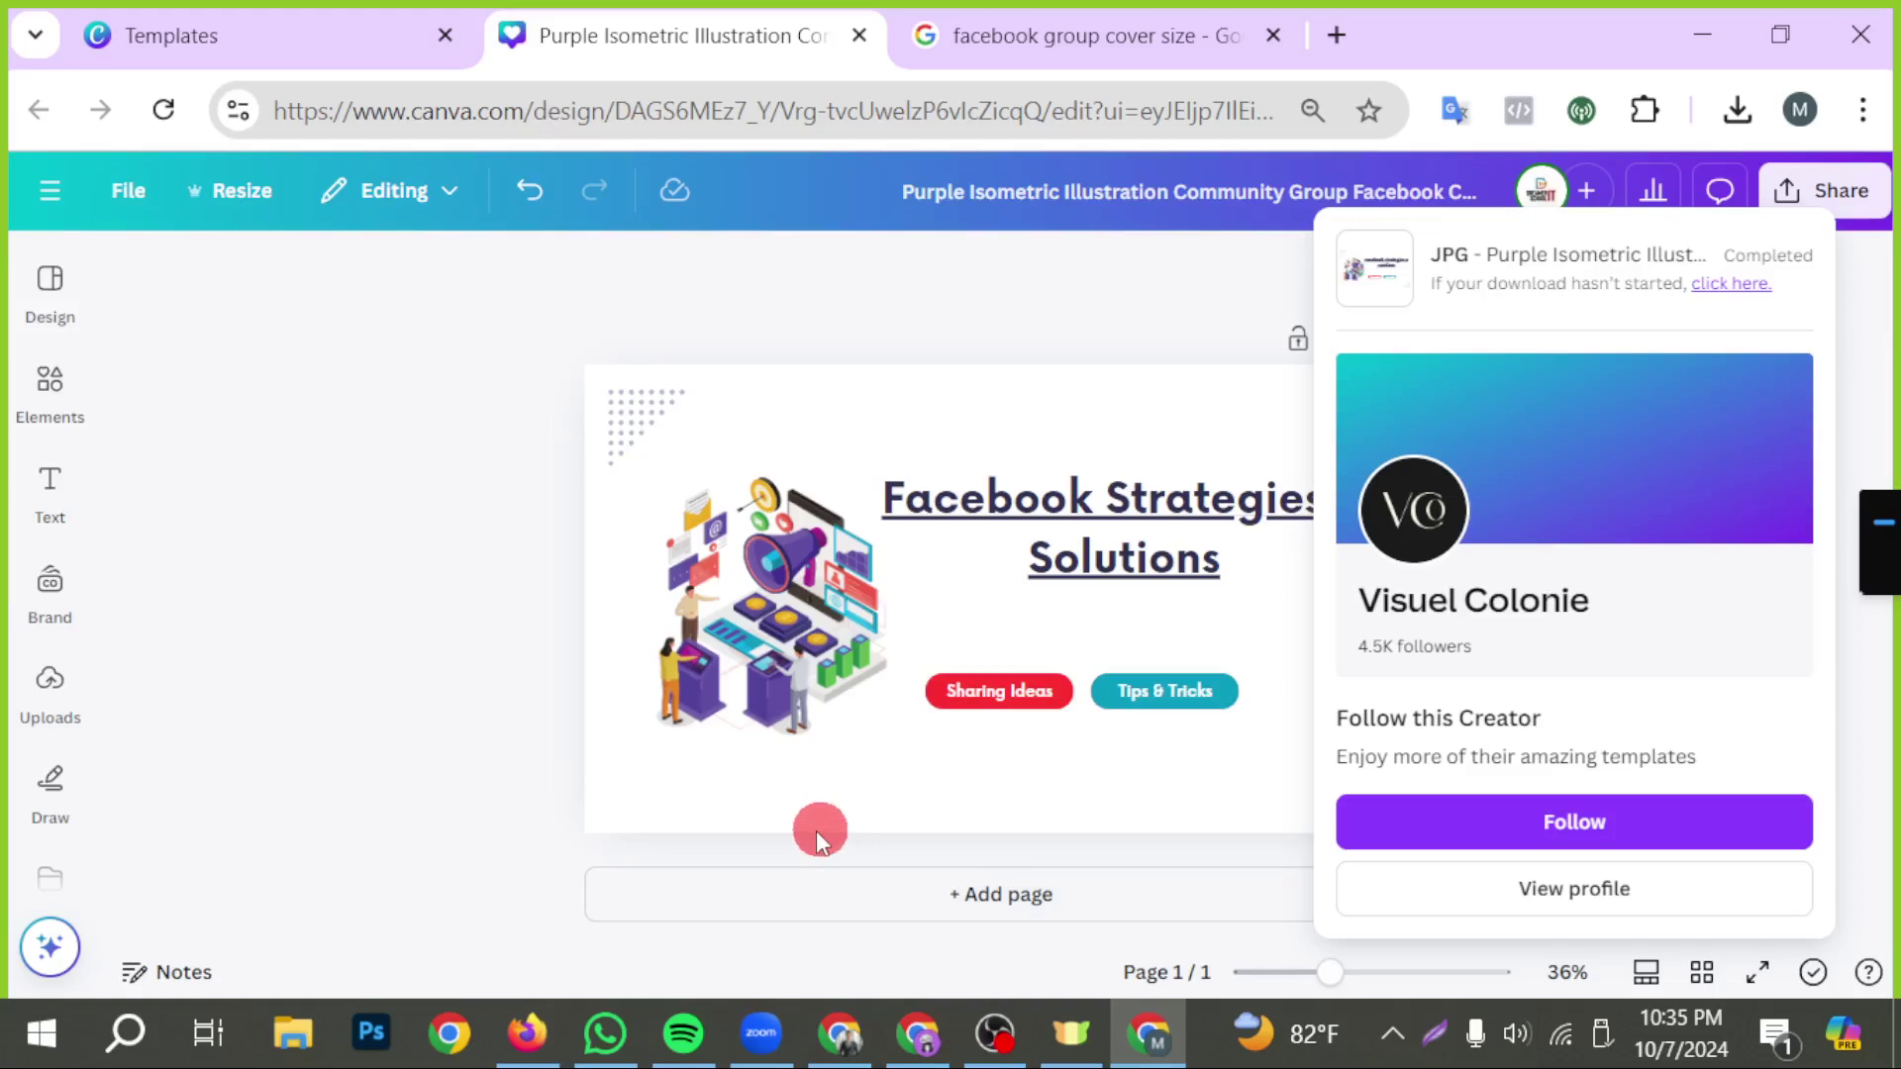
- Switch to the Facebook Strategies & Solutions group page in Firefox and dismiss the new notification
click(527, 1032)
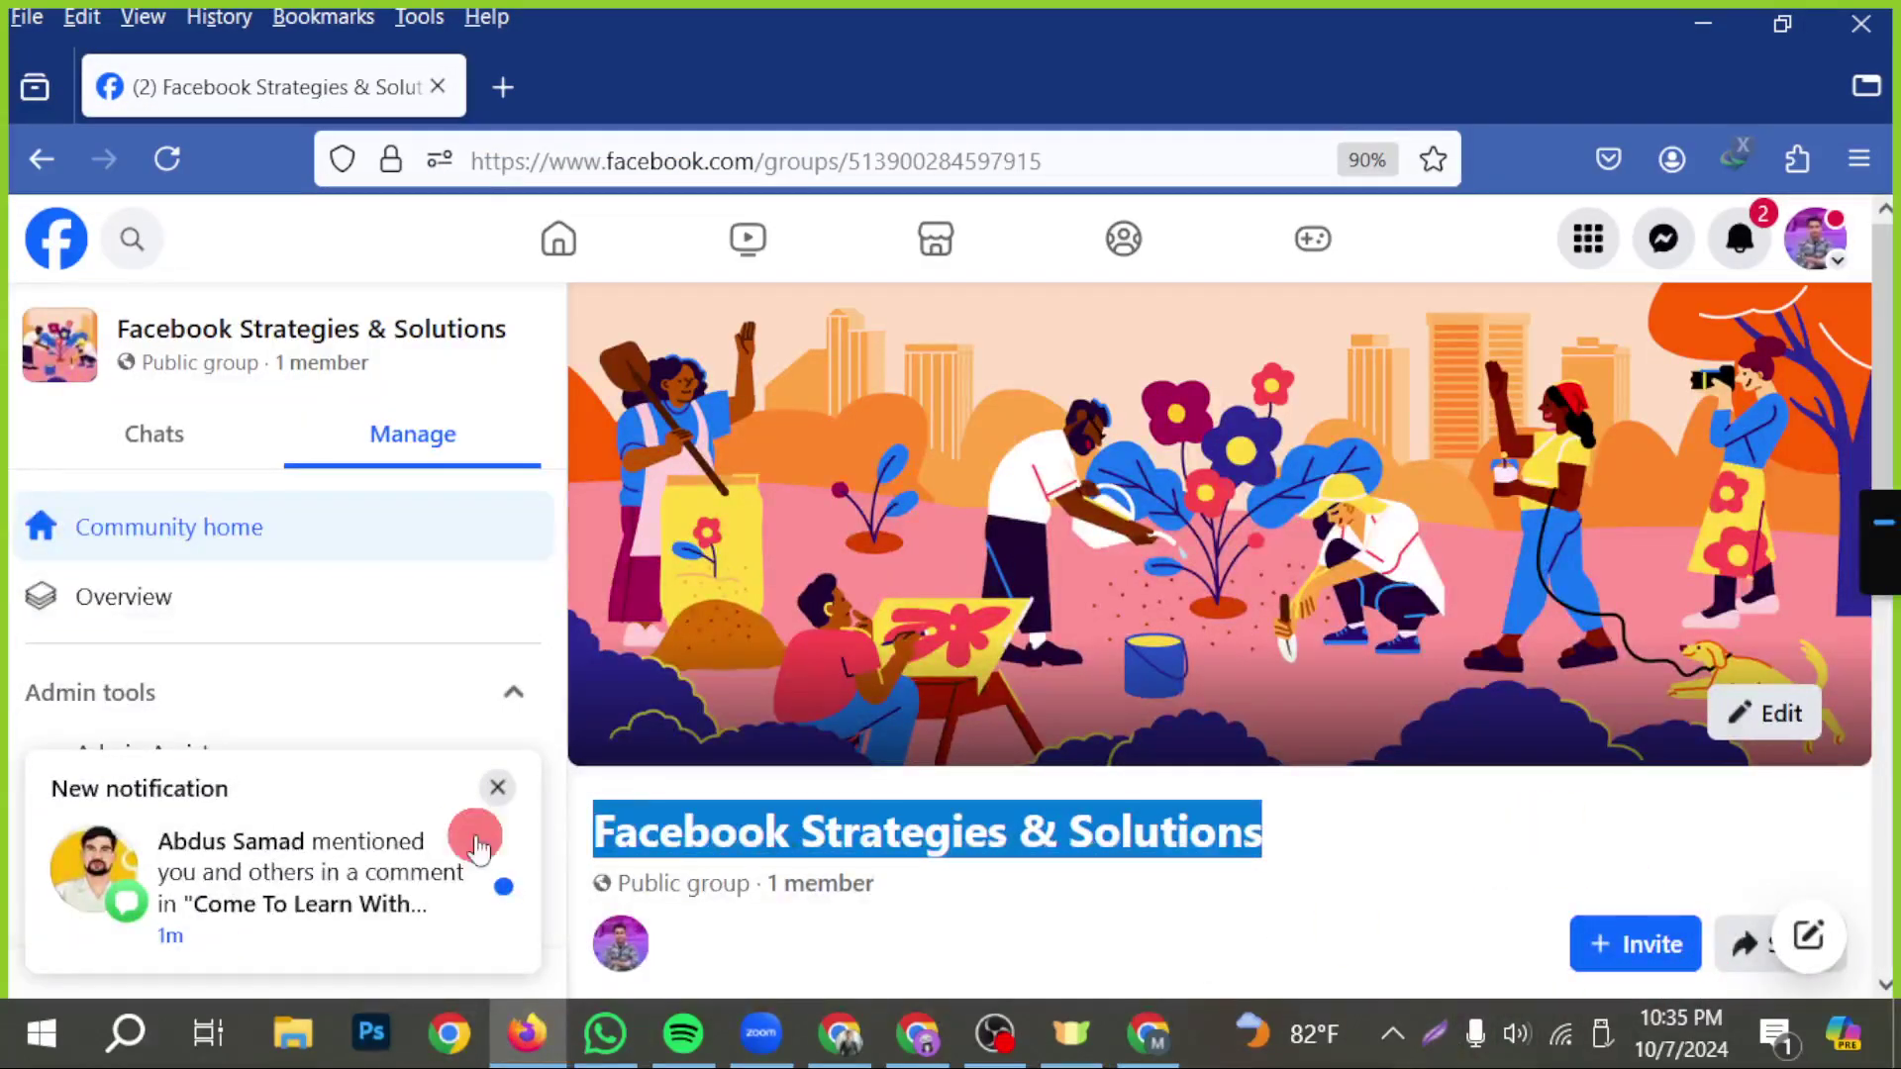
click(495, 789)
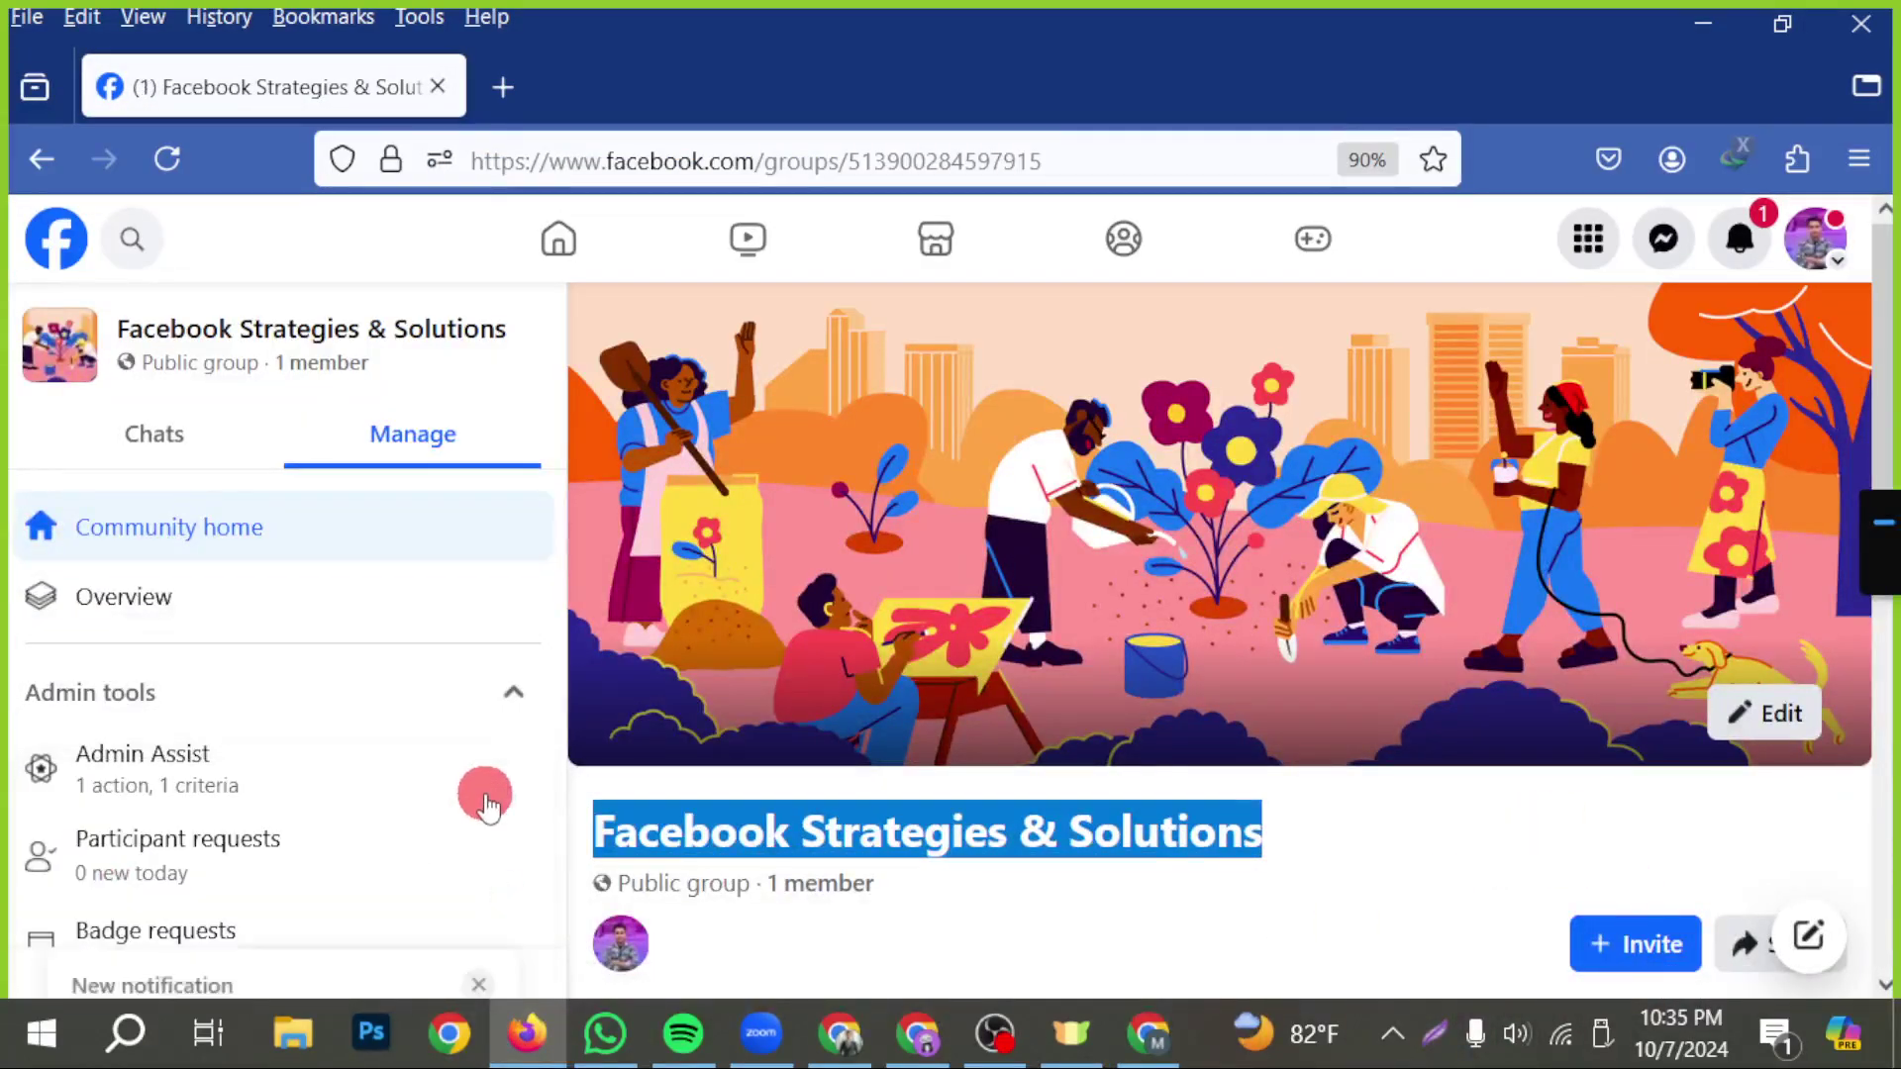
- Draw a red arrow to the cover's Edit option on a screen capture, and discard the capture
click(1431, 1035)
click(1582, 869)
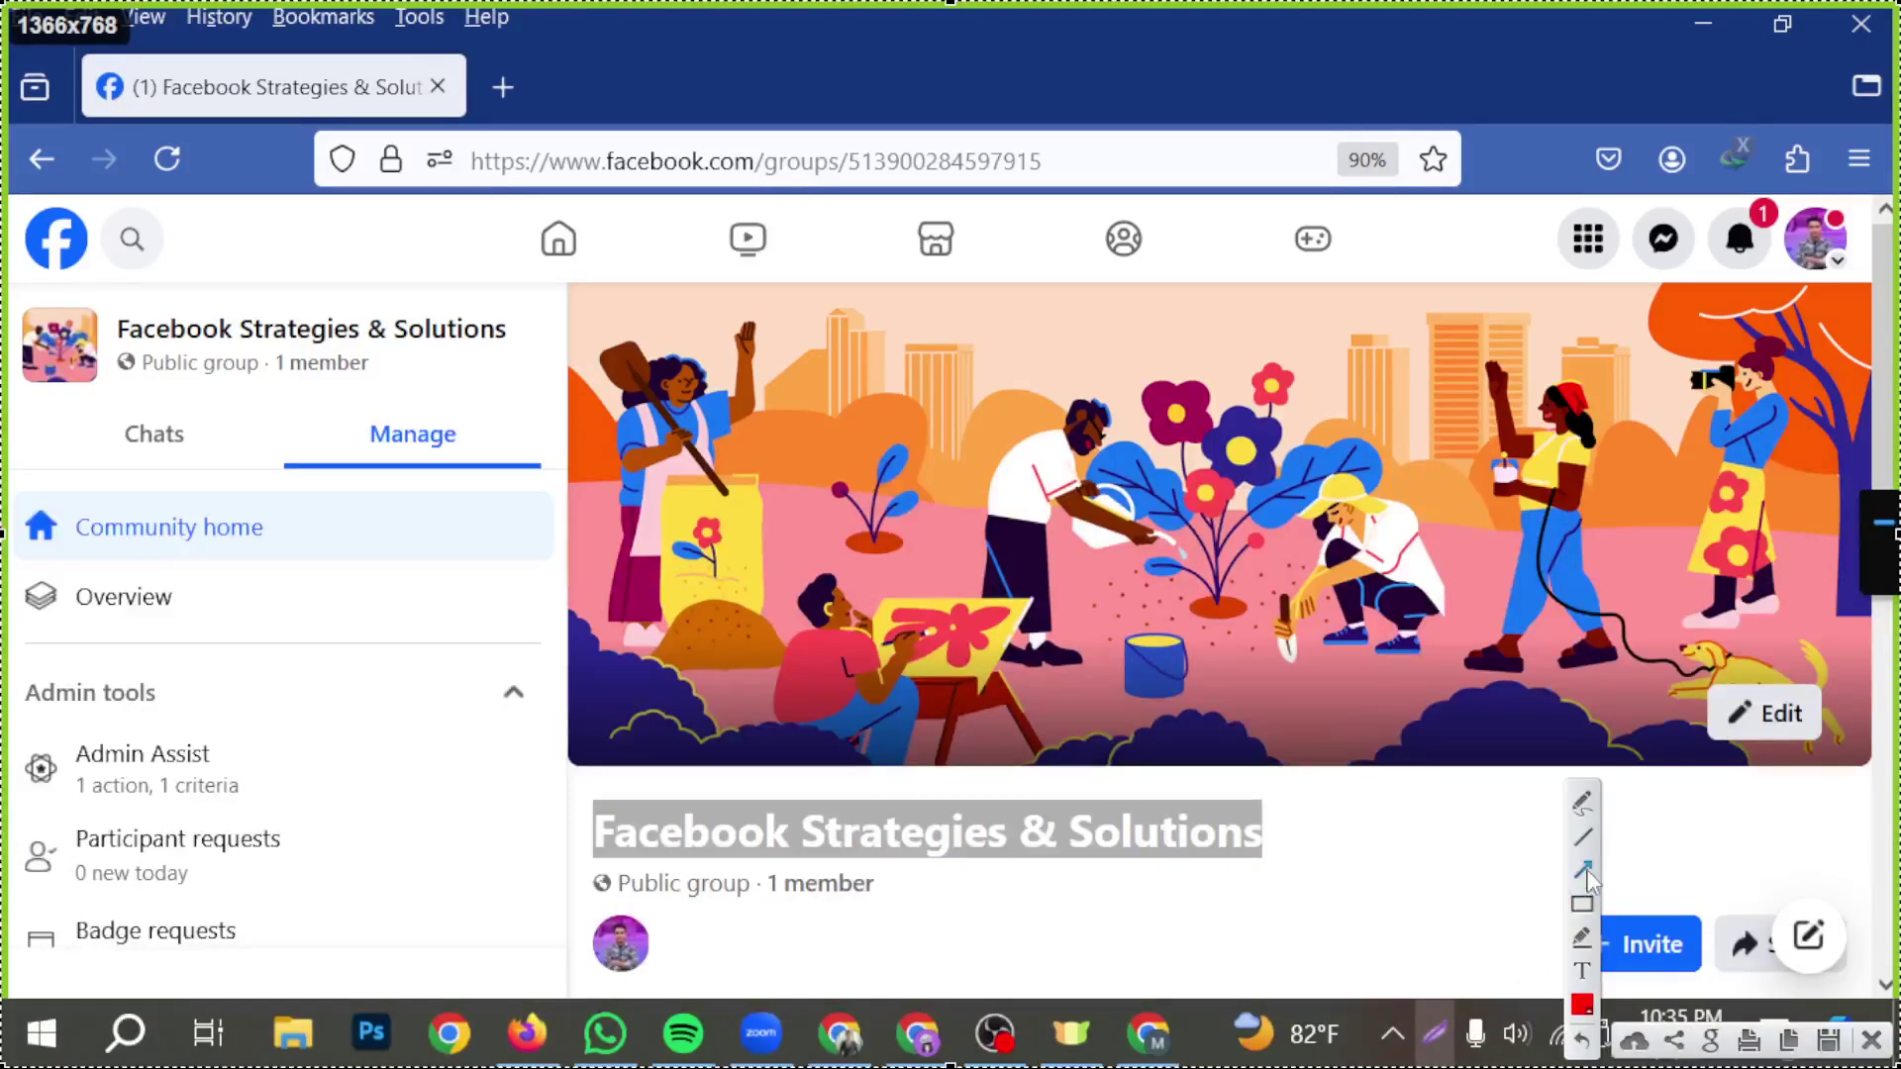
drag(1235, 977, 1785, 713)
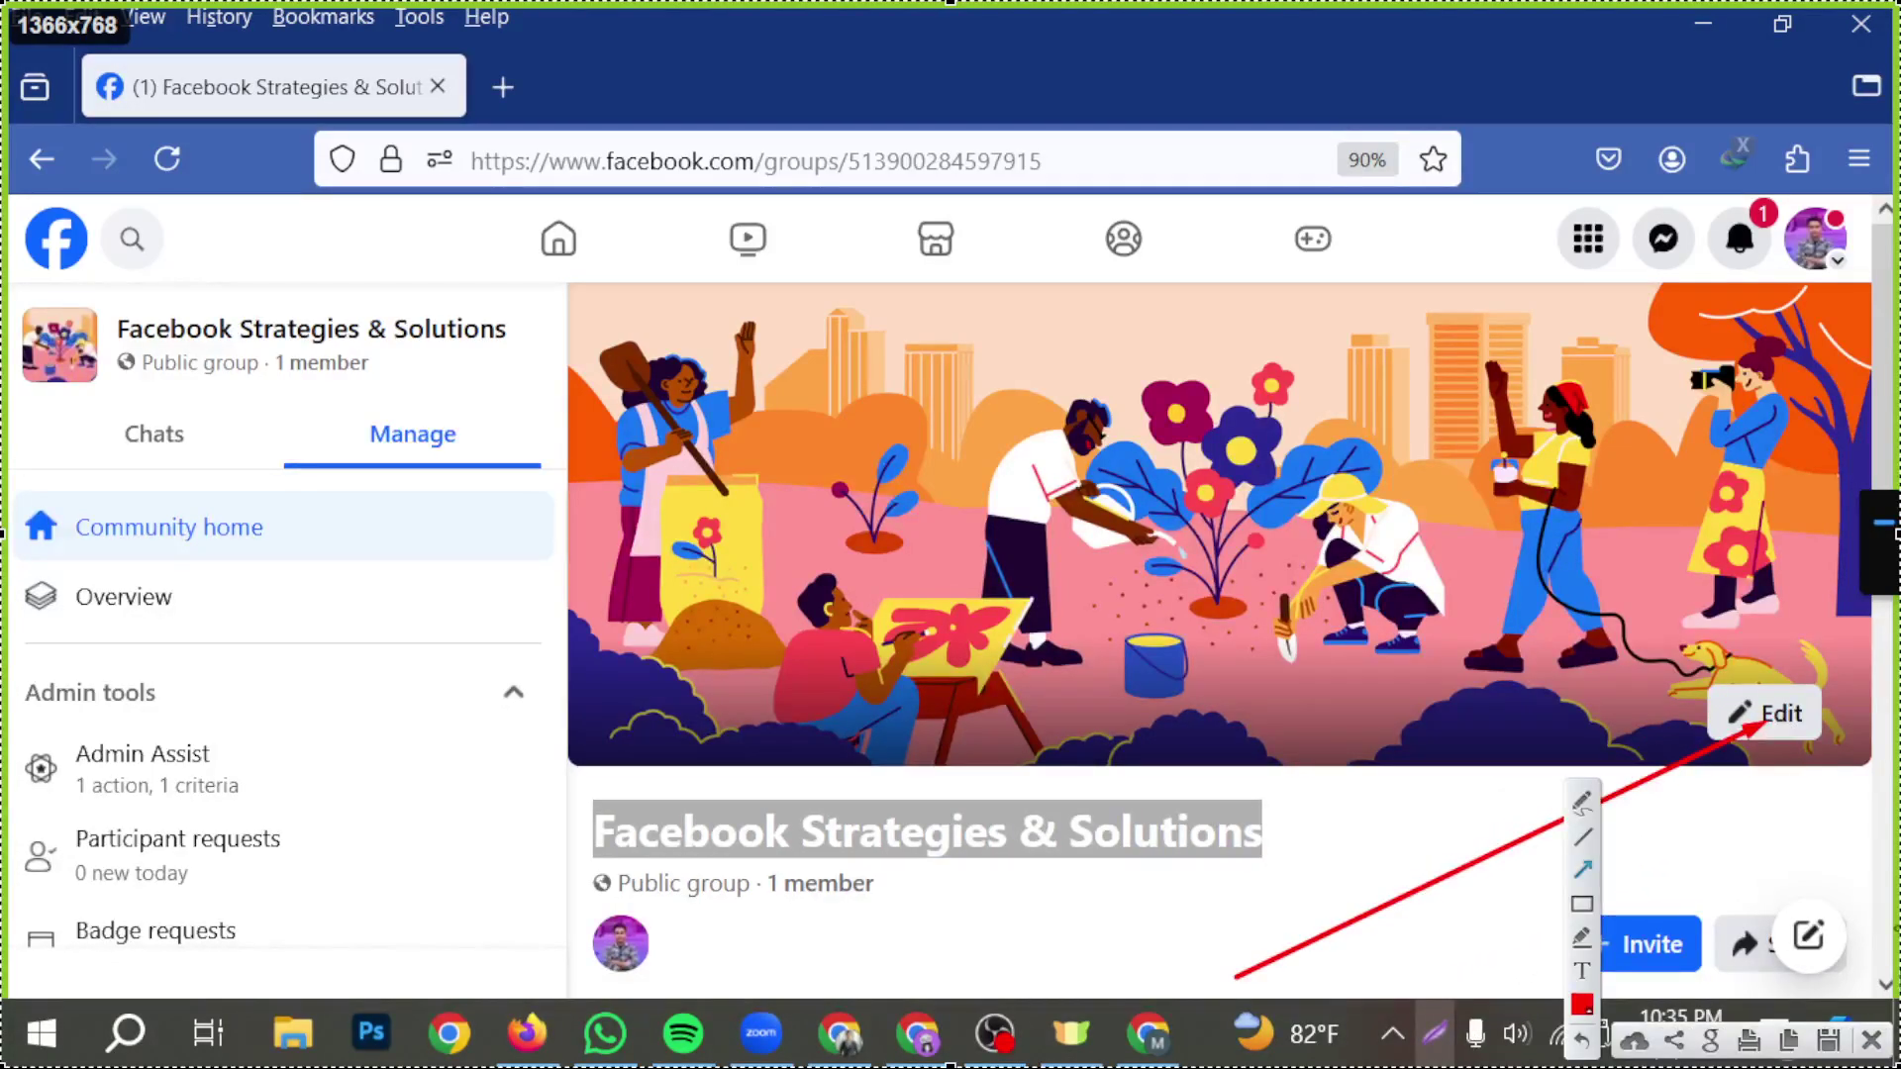
click(1870, 1040)
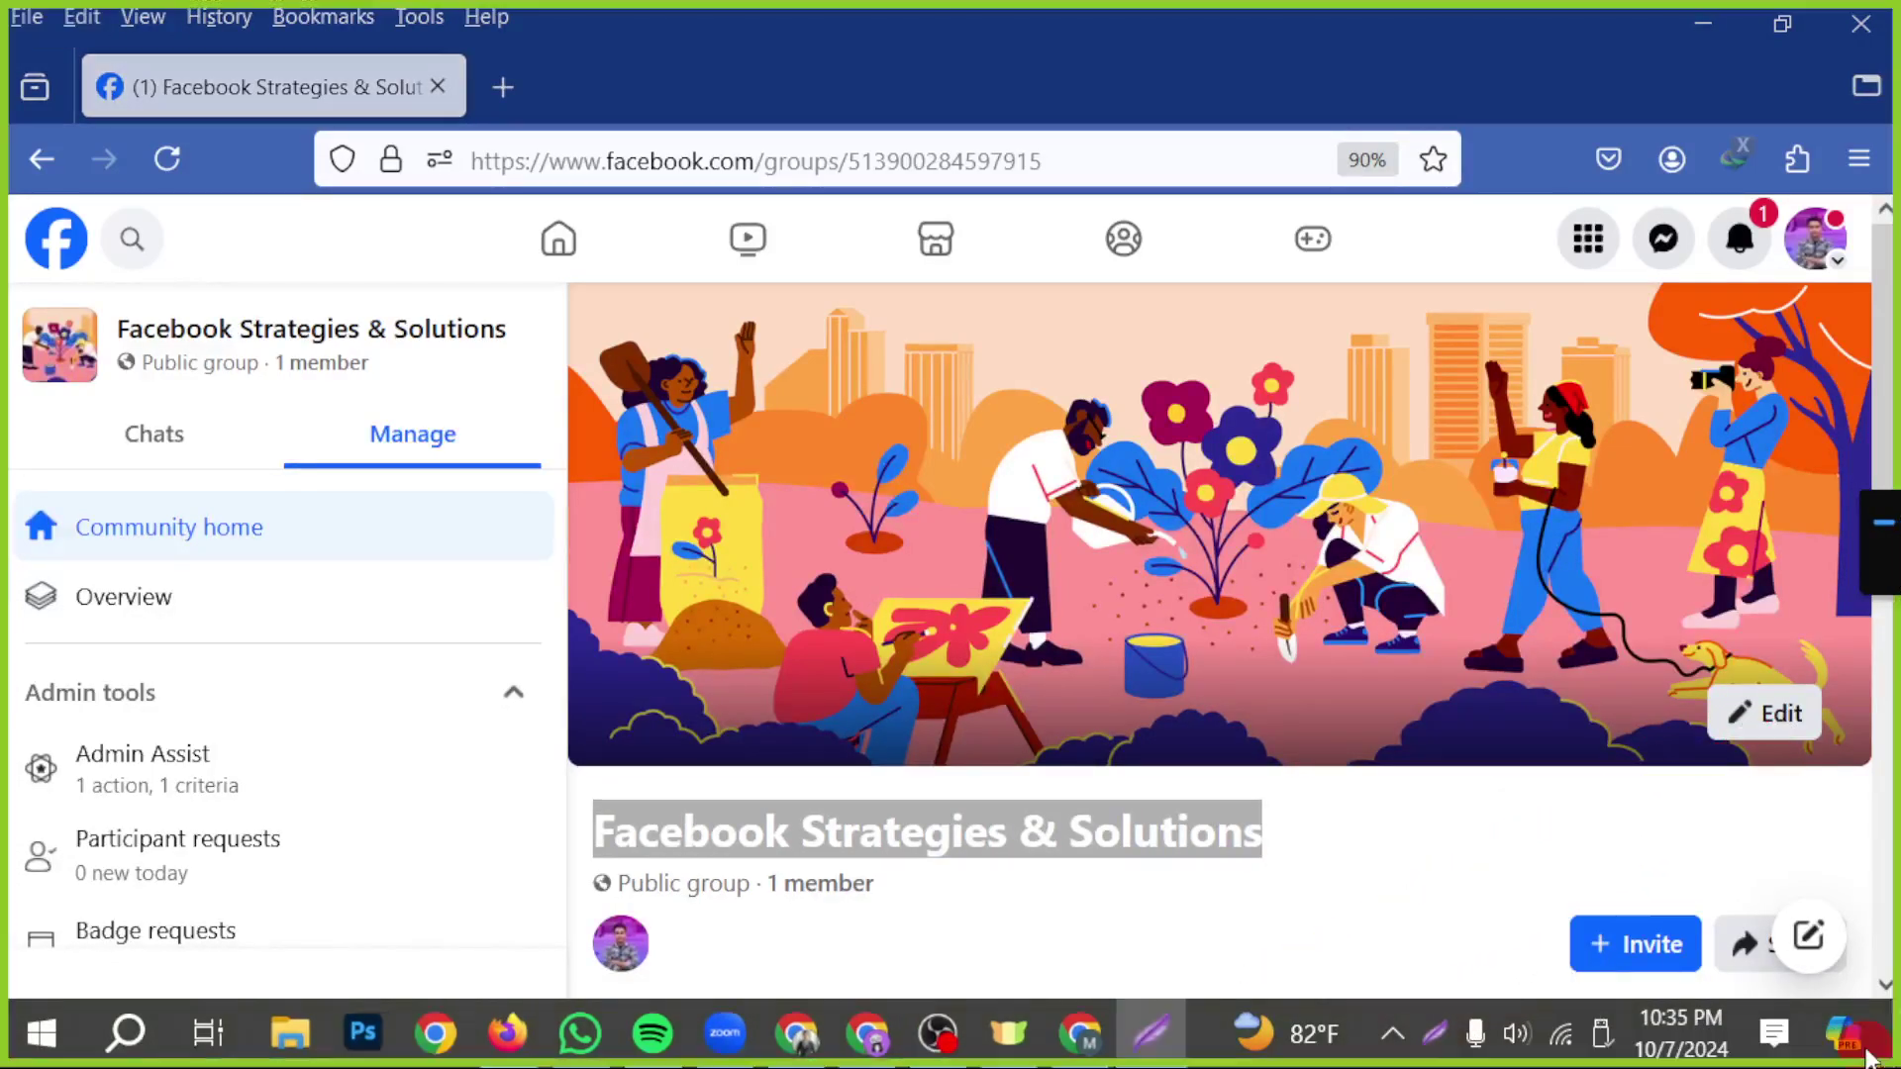
- Upload "Purple Isometric Illustration Community Group Facebook Cover" from Downloads as the group cover, shift it slightly down in the frame, and save
click(1772, 727)
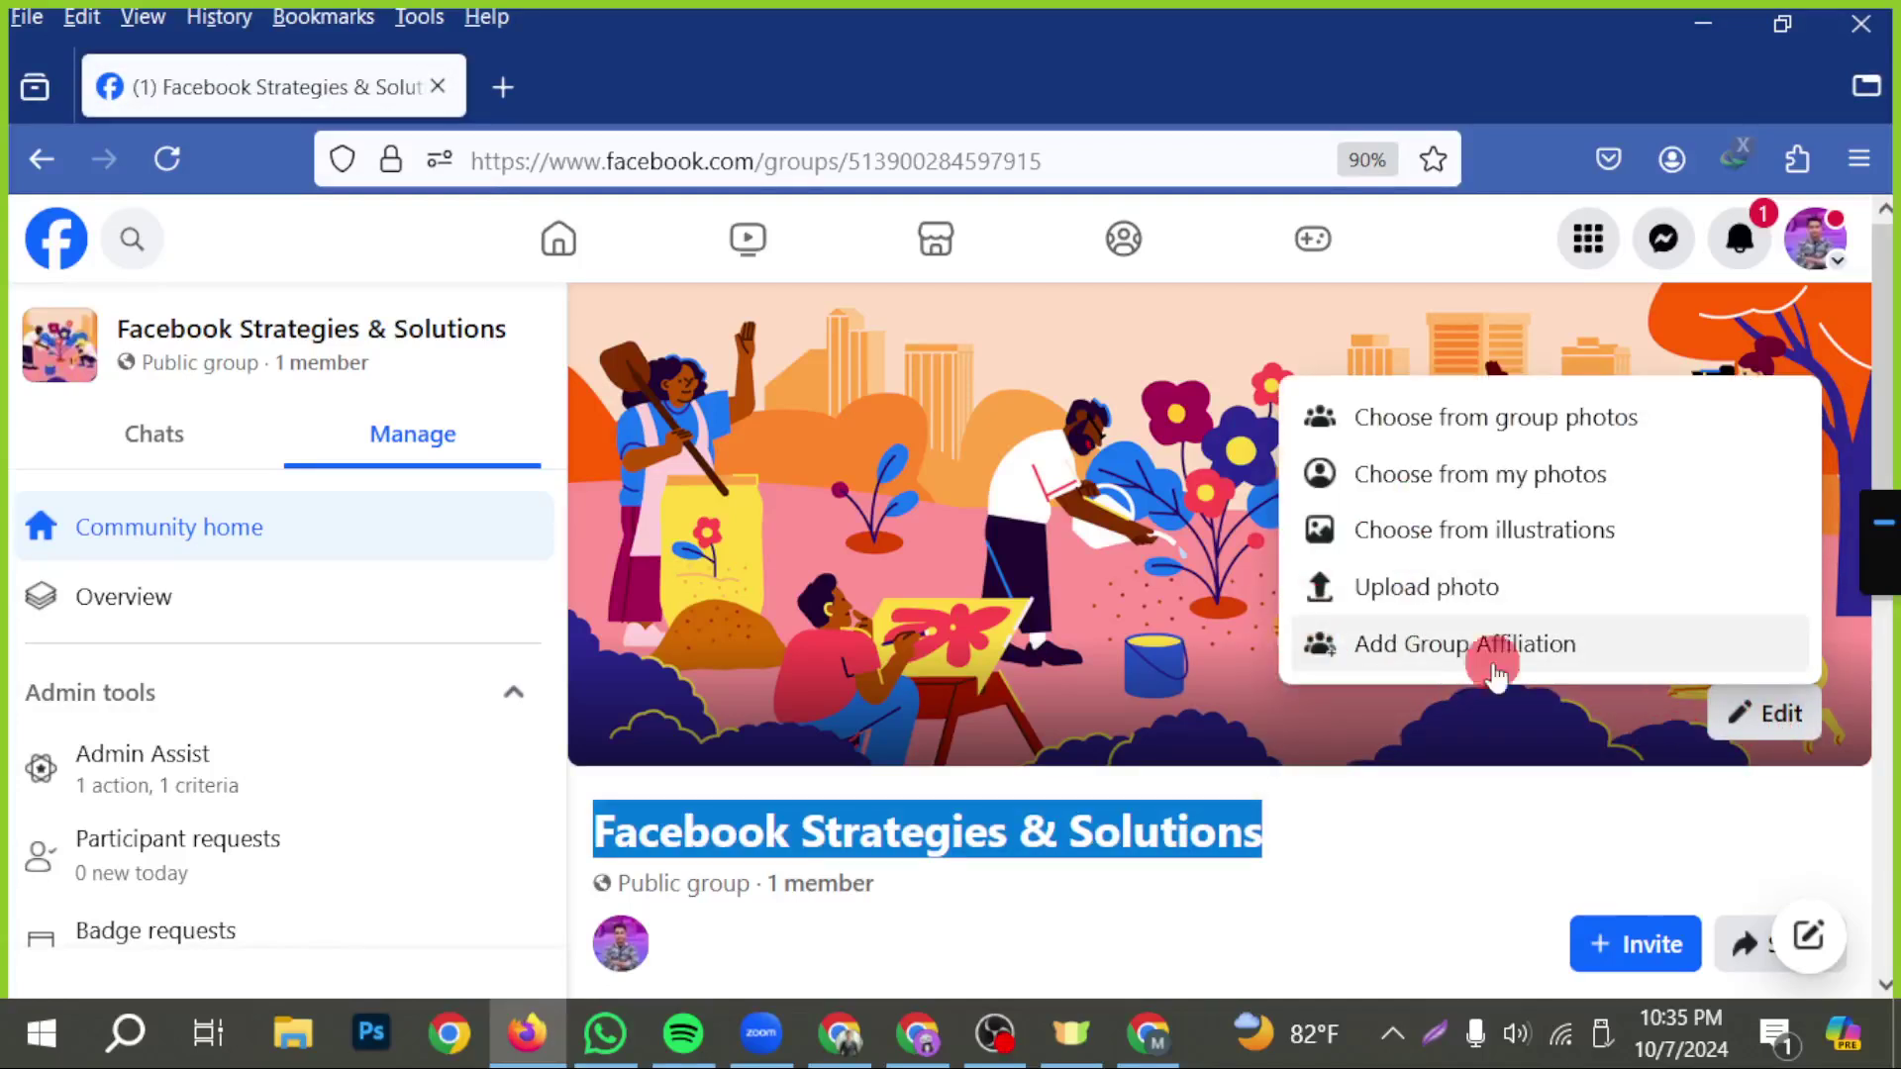
click(1465, 594)
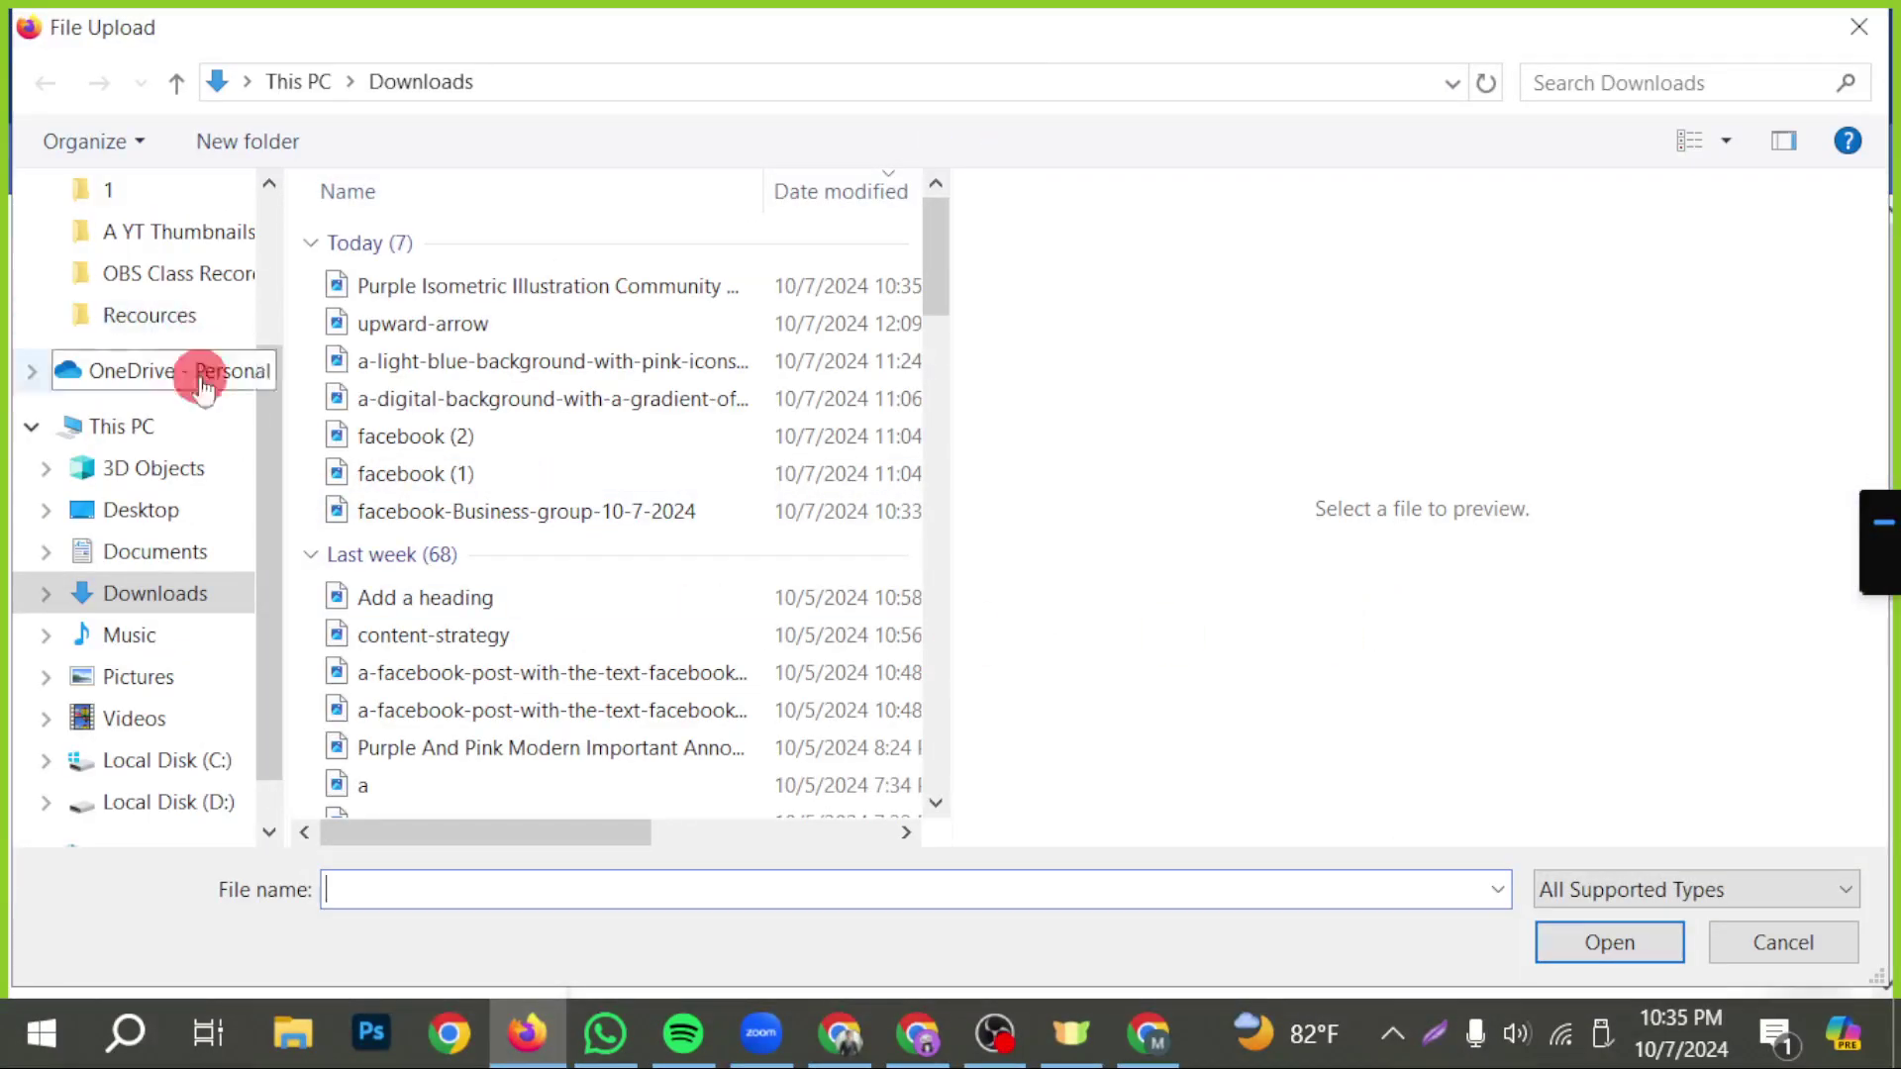
click(596, 287)
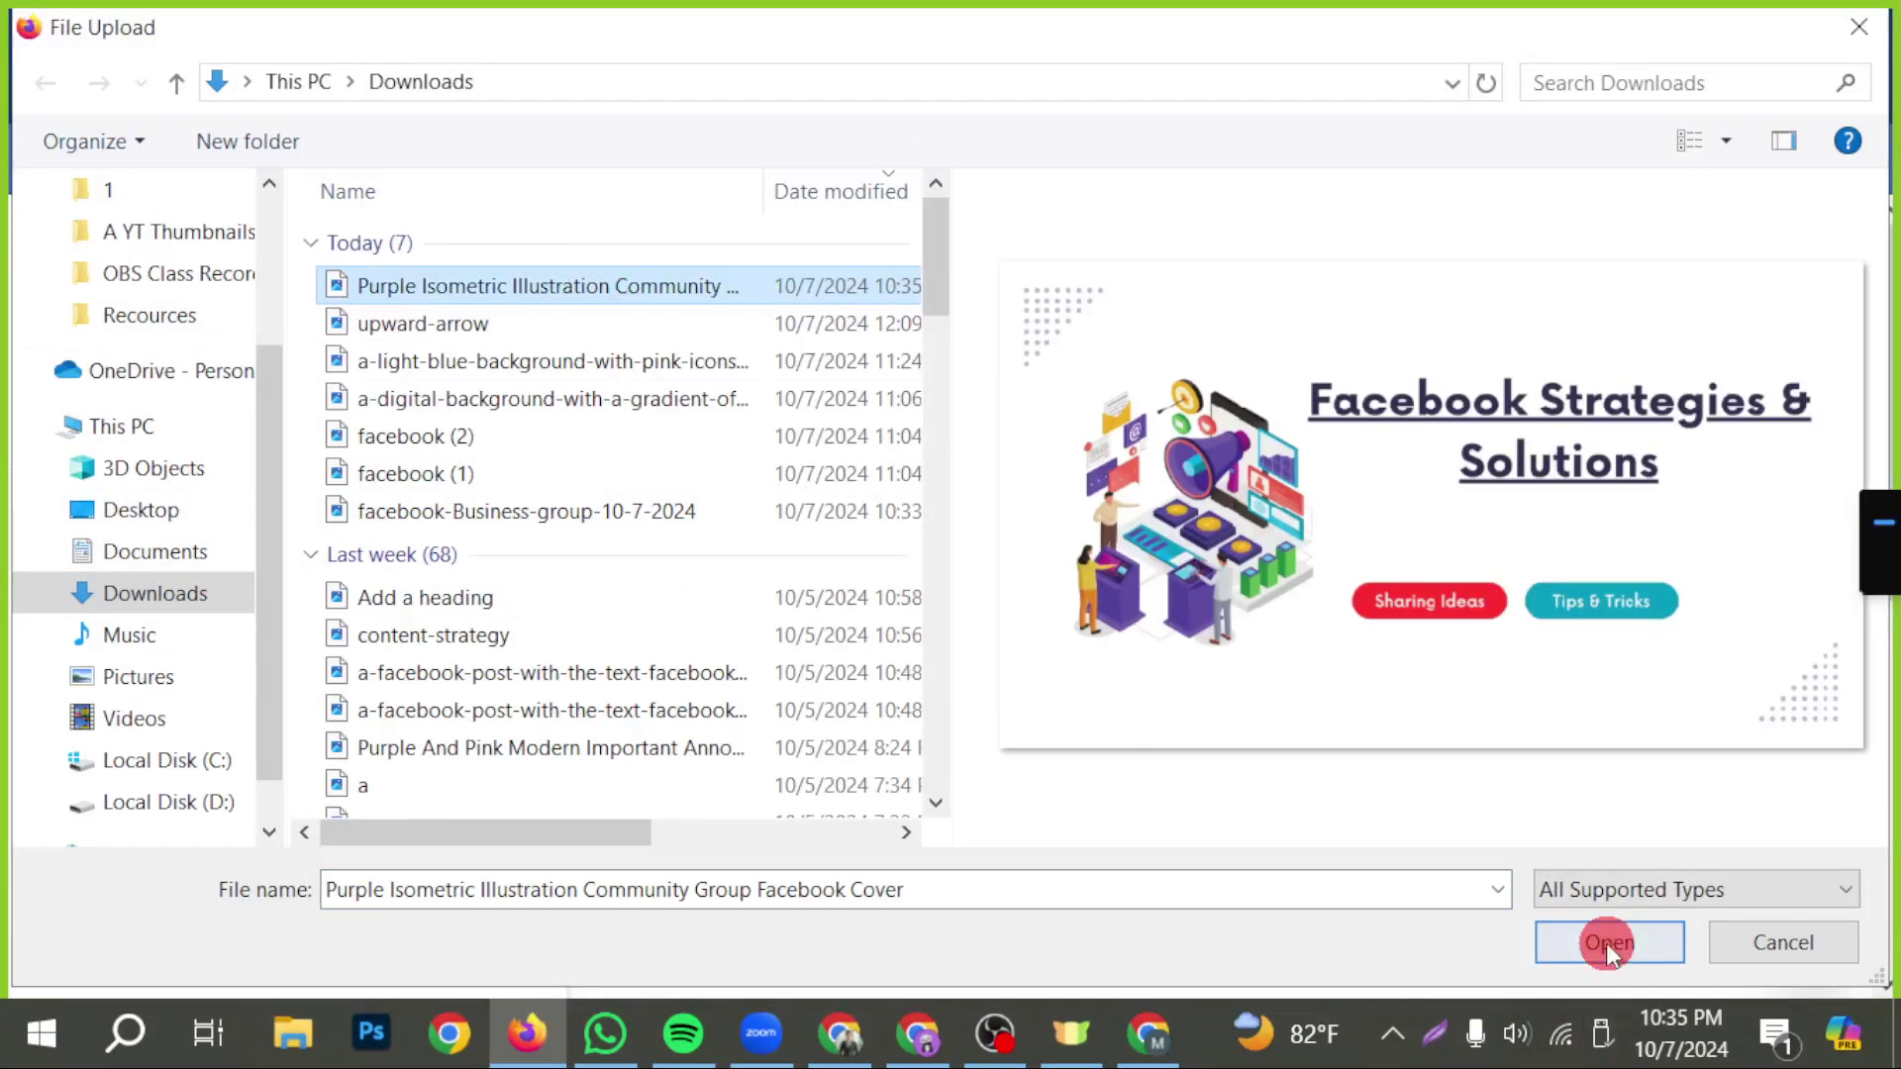
click(1606, 943)
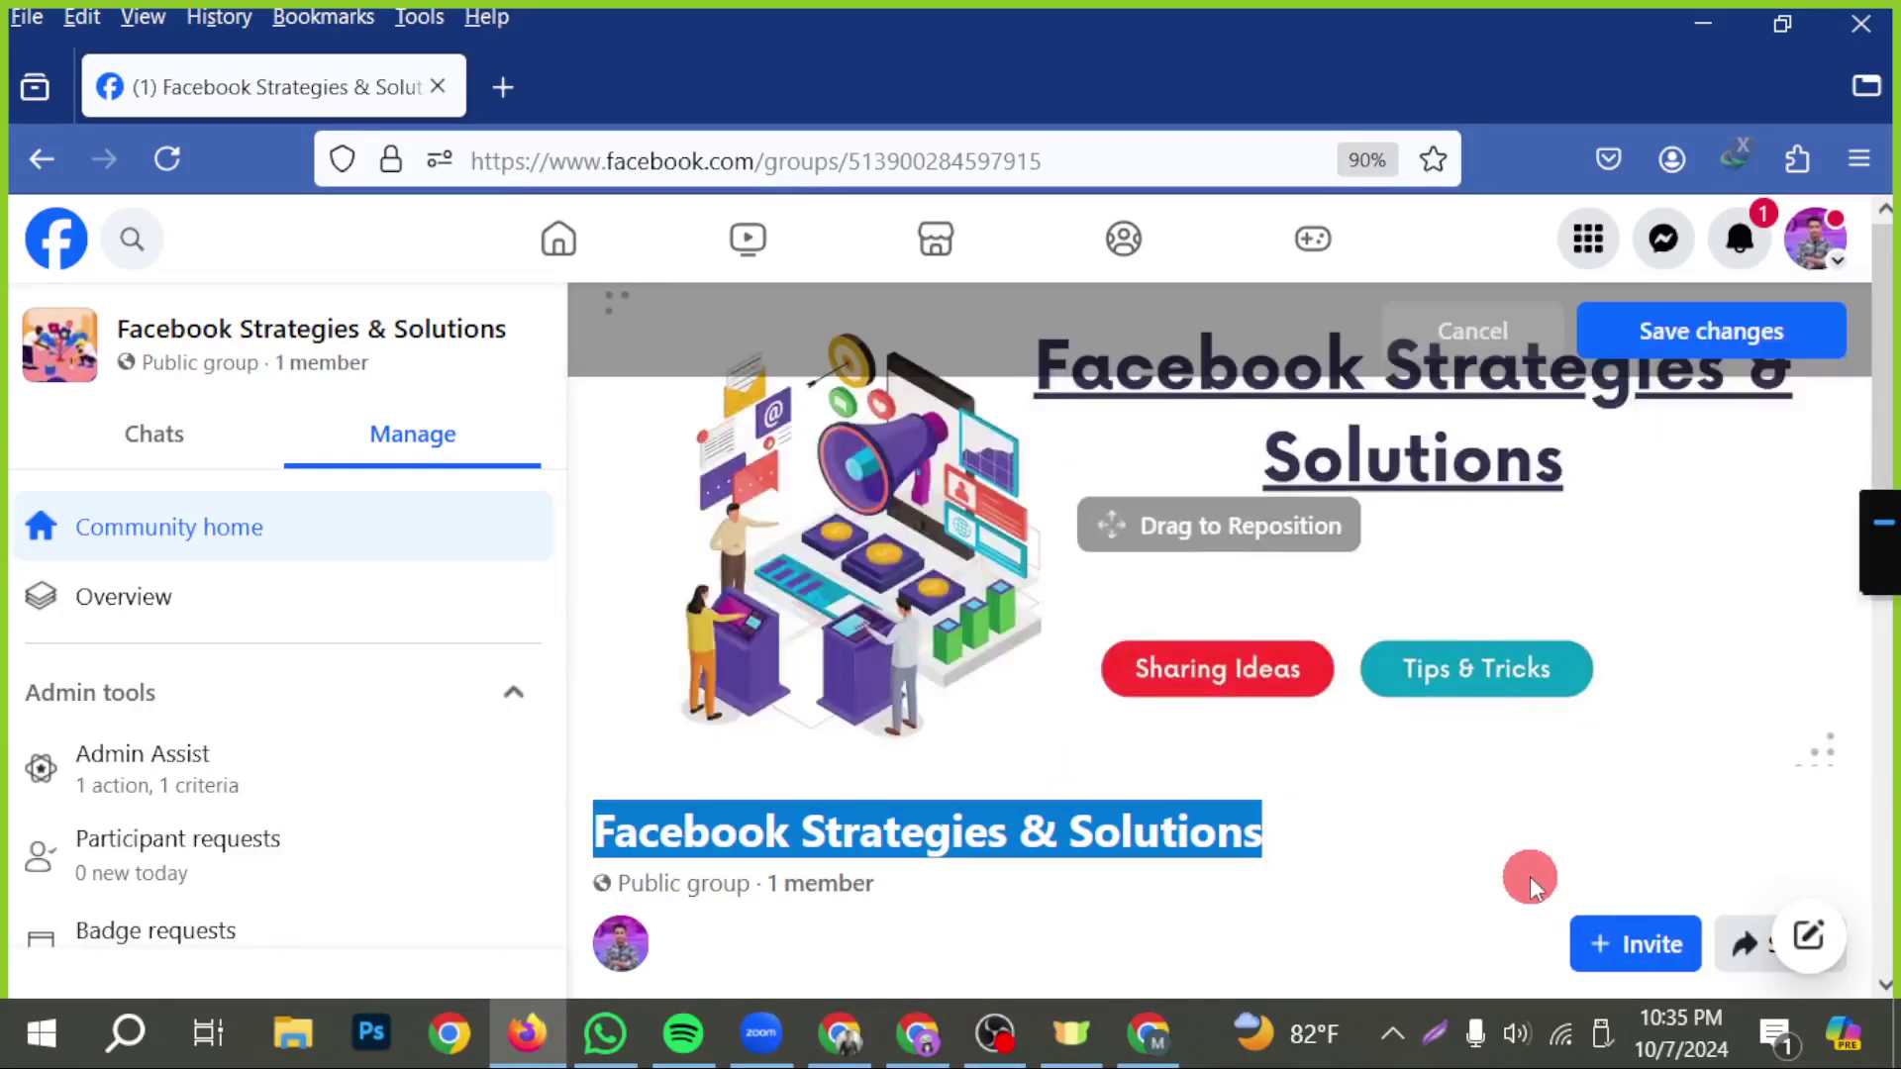
mouse_move(1586, 608)
mouse_down()
mouse_move(1587, 662)
mouse_move(1577, 635)
mouse_up()
click(1663, 357)
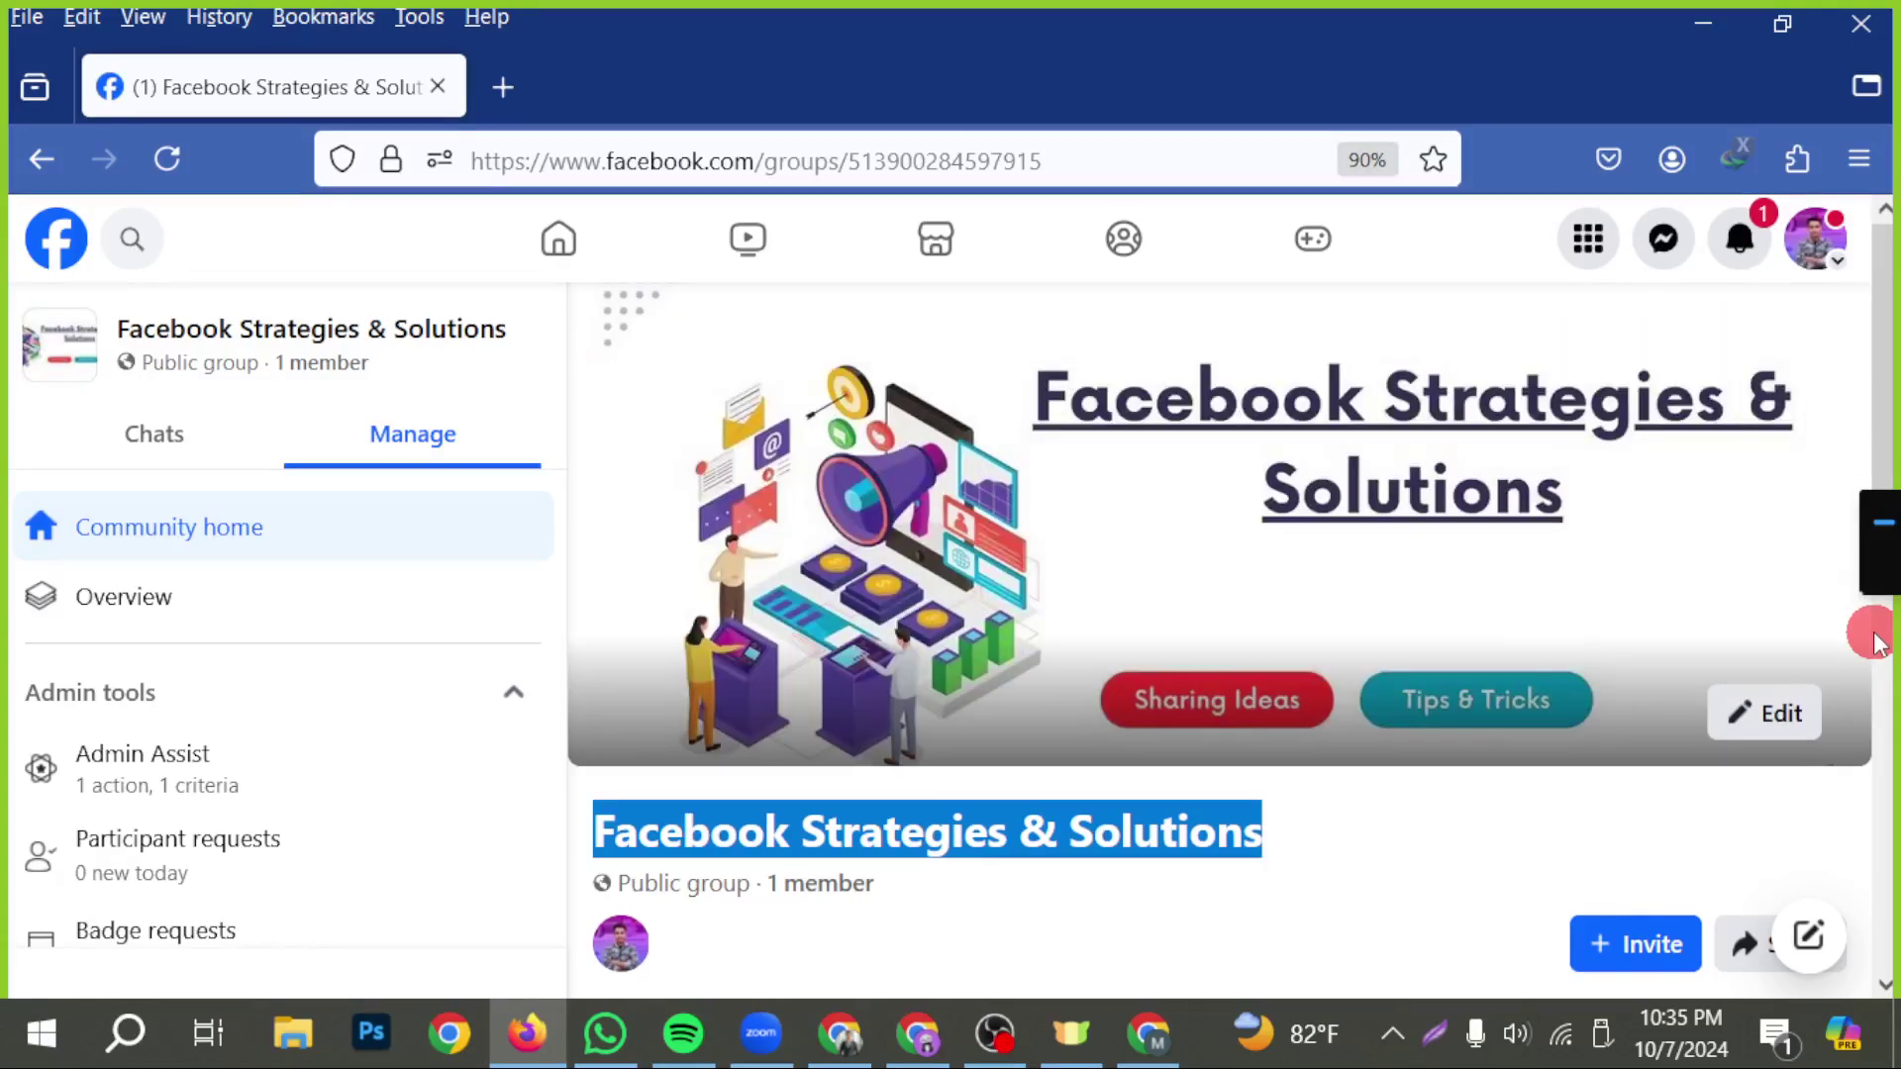
- Reposition the group cover slightly higher in its frame so the illustration fits fully, and save the changes
scroll(1101, 762, down, 2)
scroll(1287, 693, up, 2)
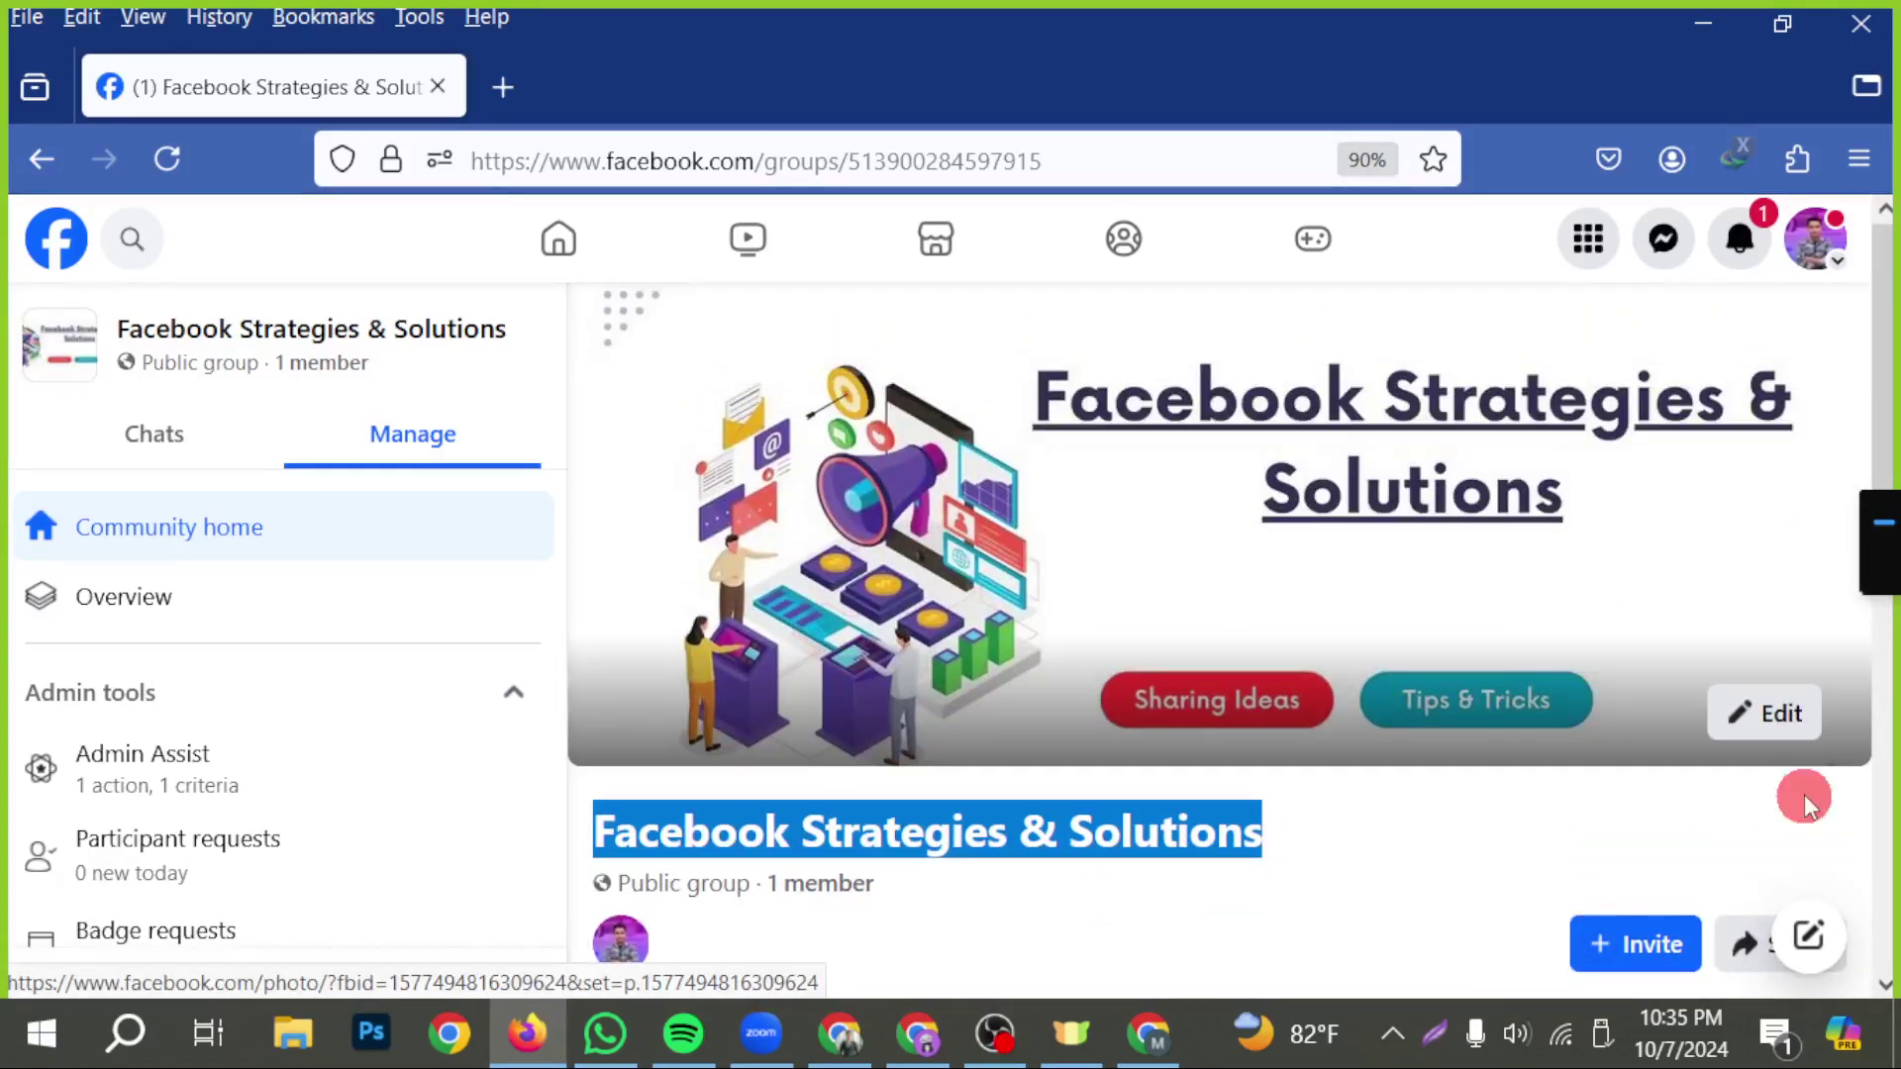
click(1766, 728)
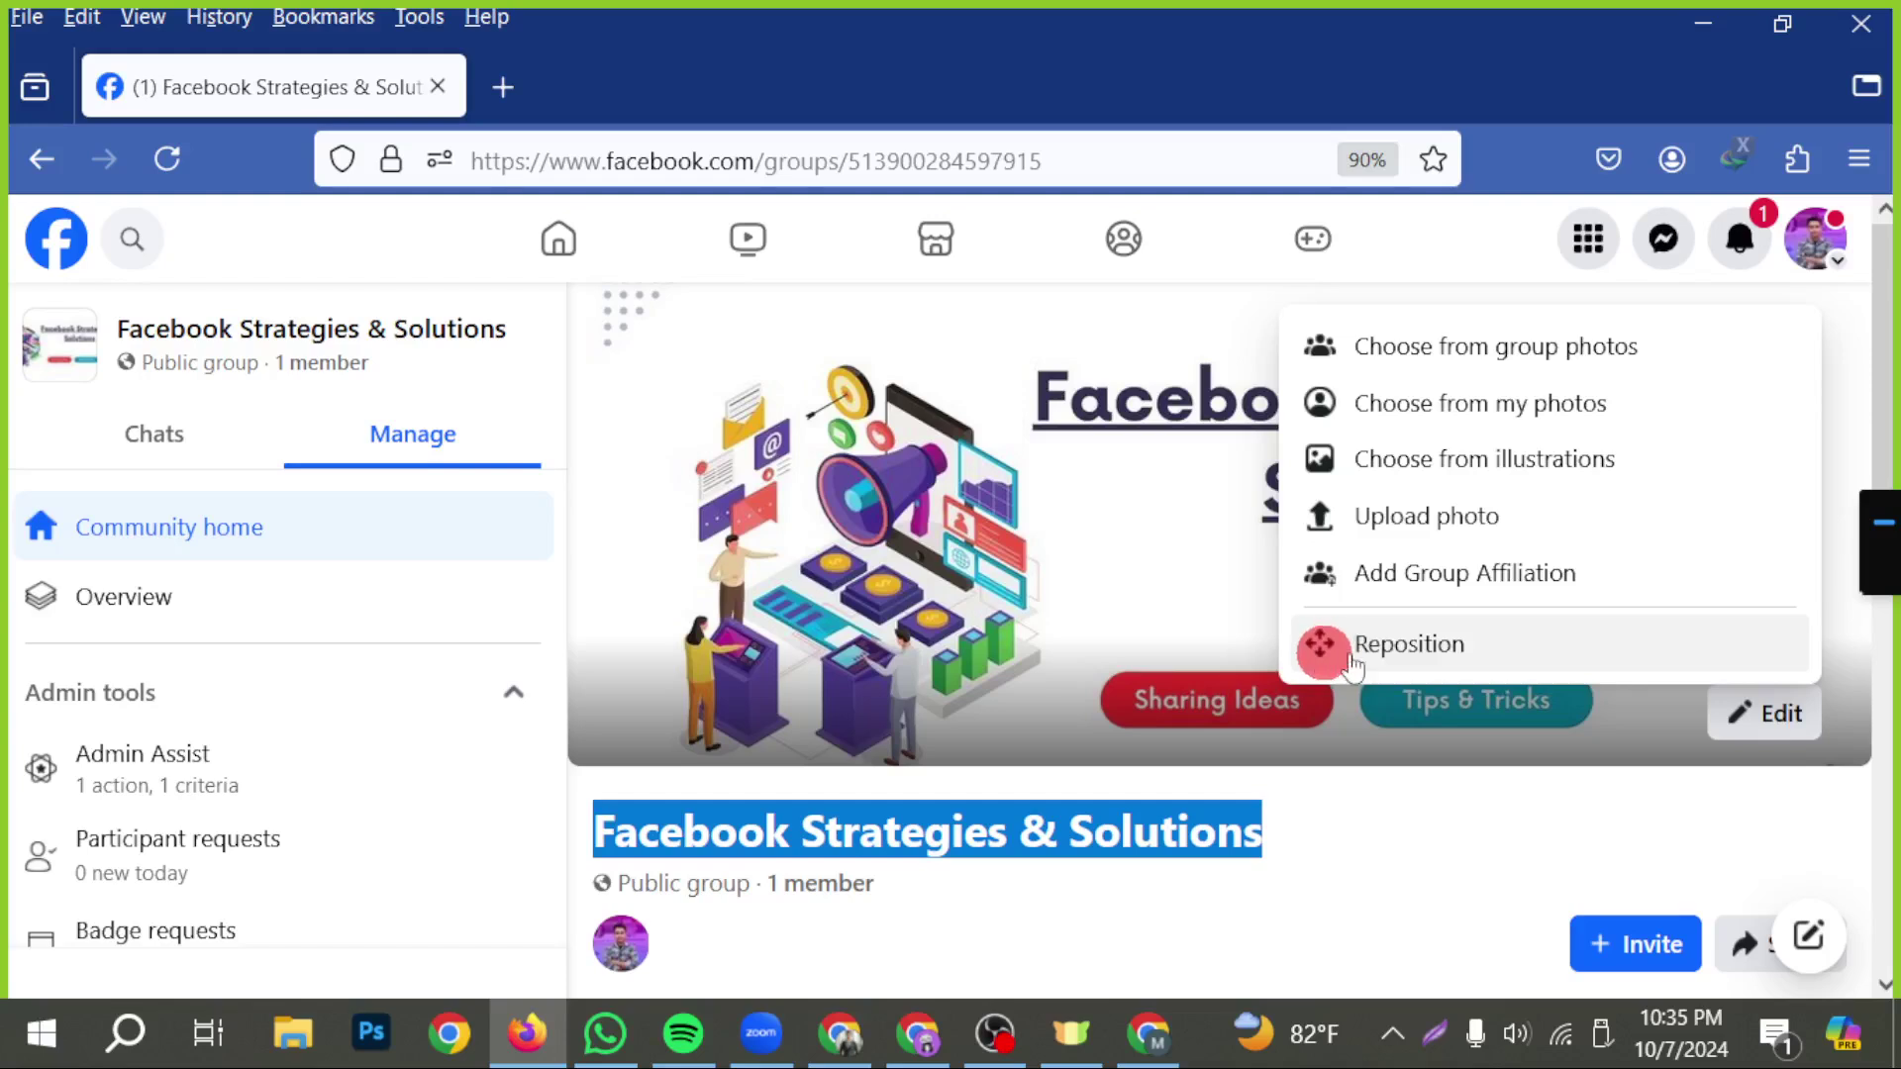
click(1404, 673)
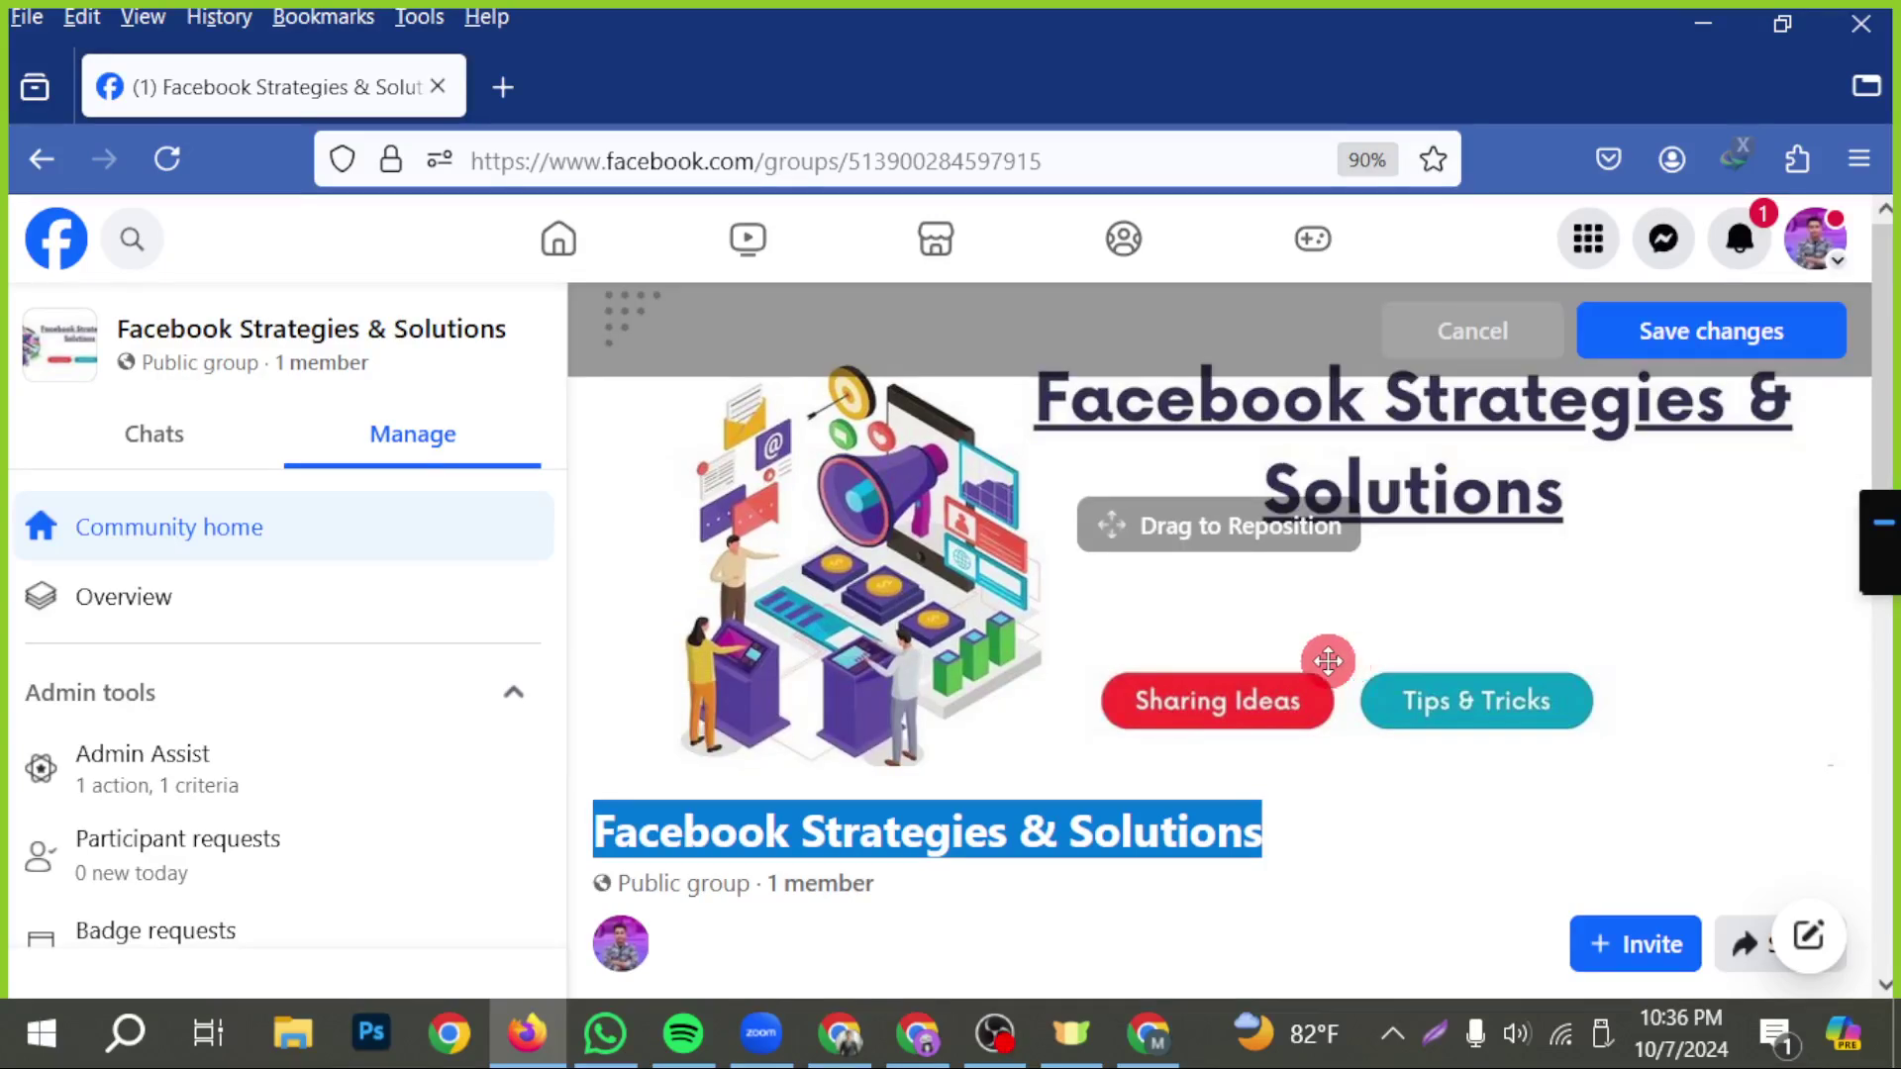
drag(1084, 665, 1070, 638)
click(1688, 354)
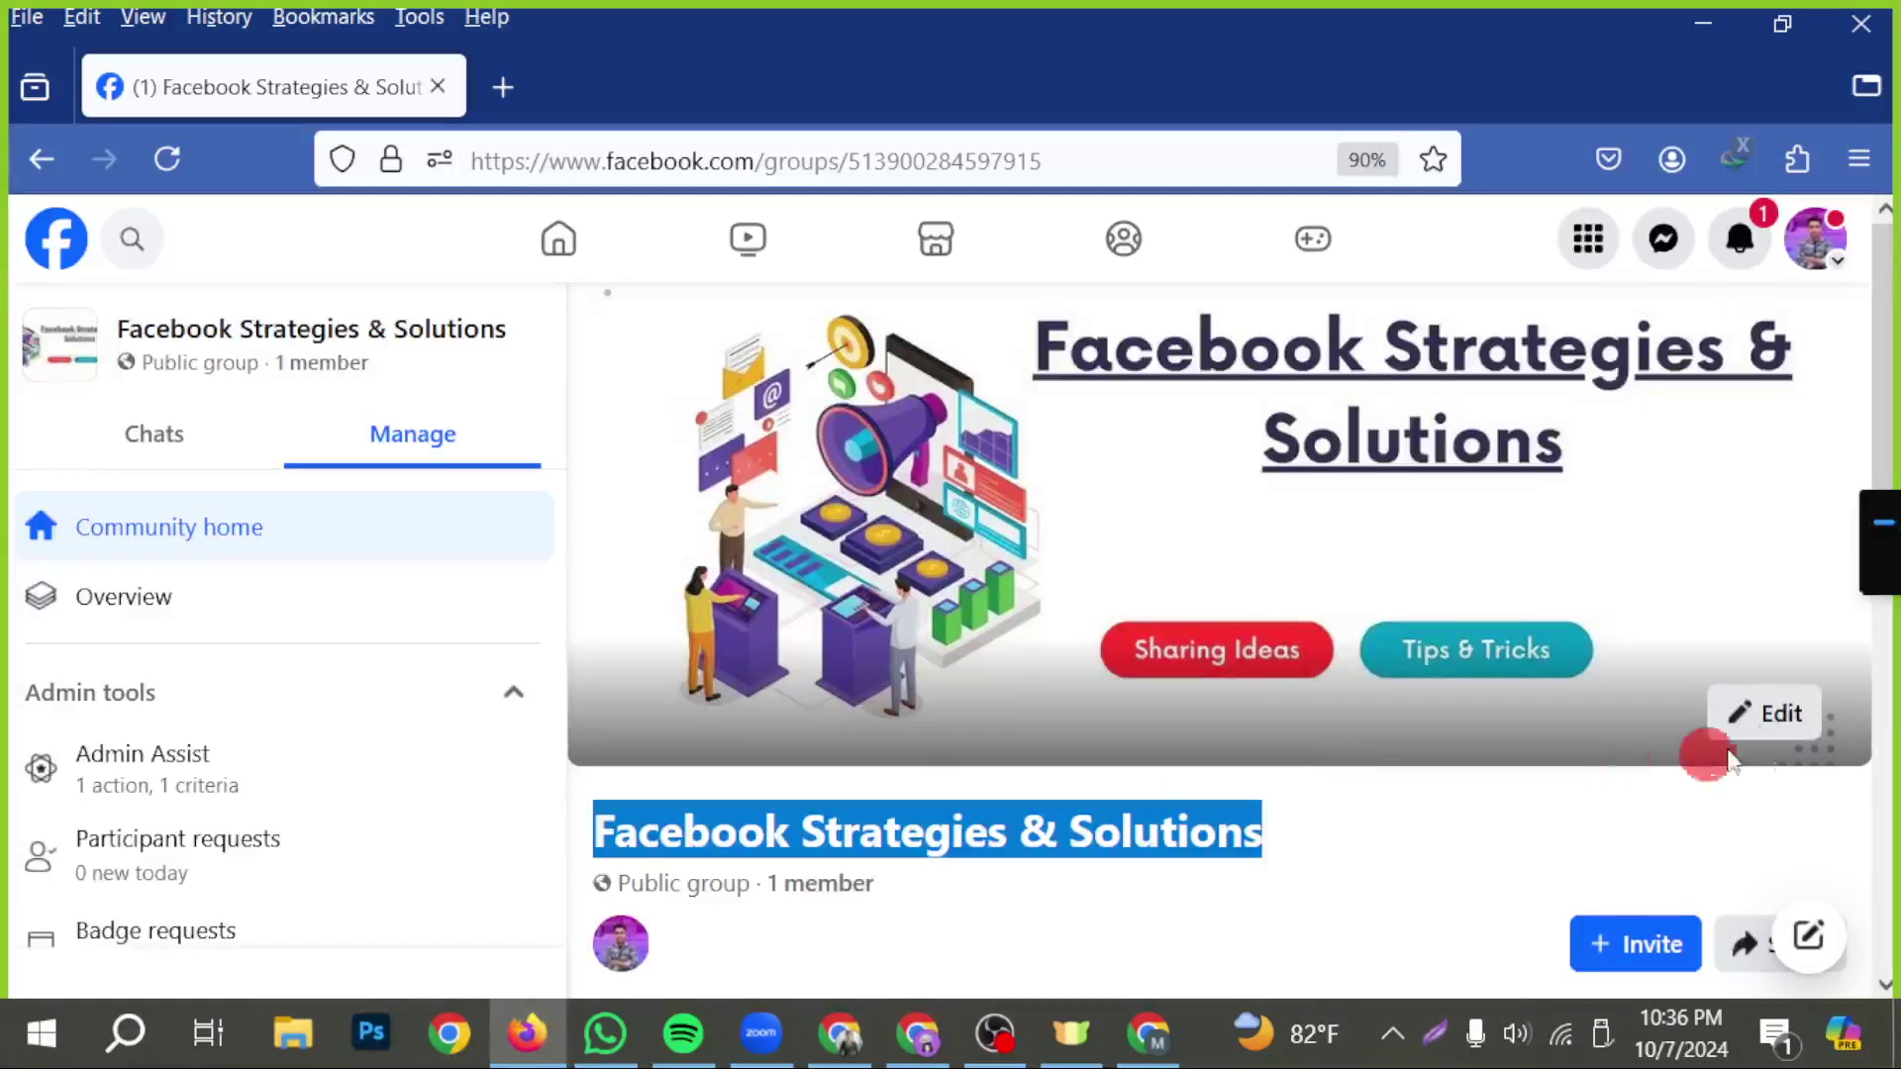
- Look over the group's discussion page and the admin tools list down to its settings section
scroll(1553, 754, down, 1)
scroll(1553, 755, down, 2)
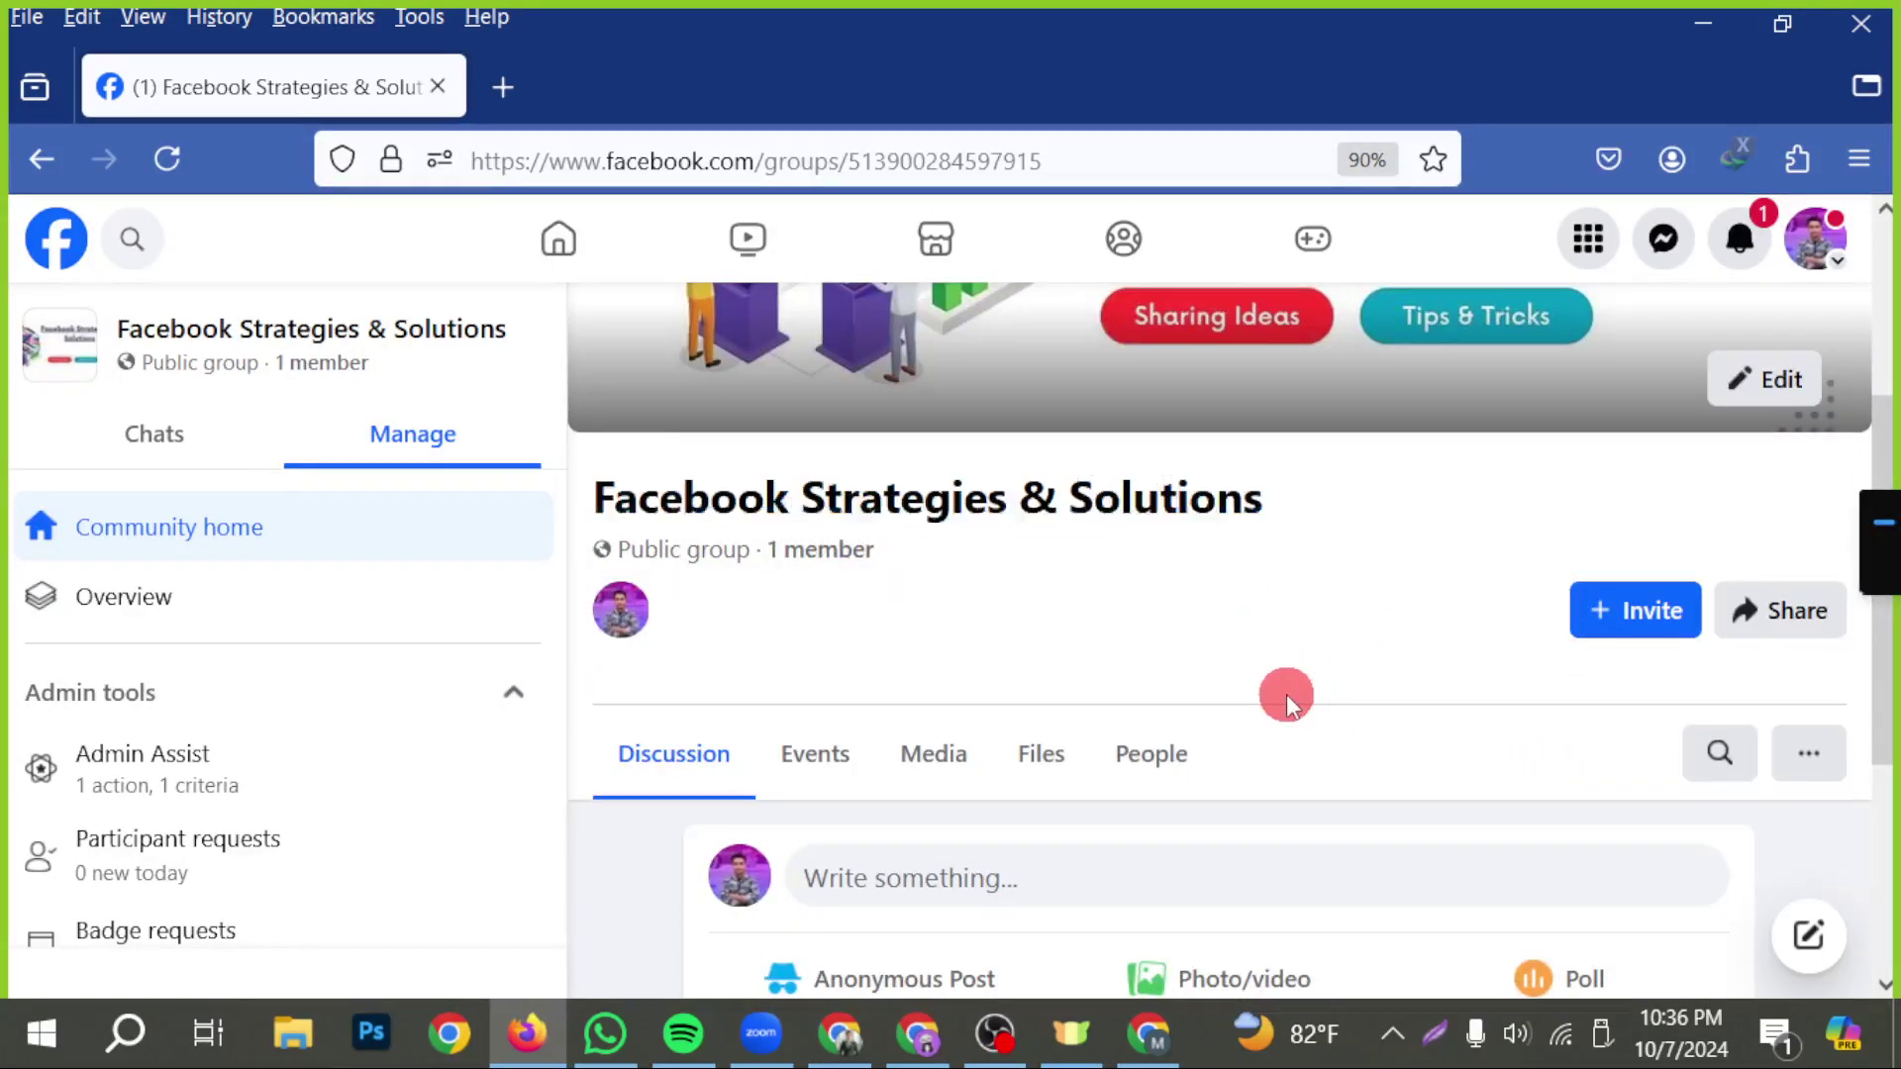
scroll(1286, 693, down, 2)
scroll(1277, 711, down, 2)
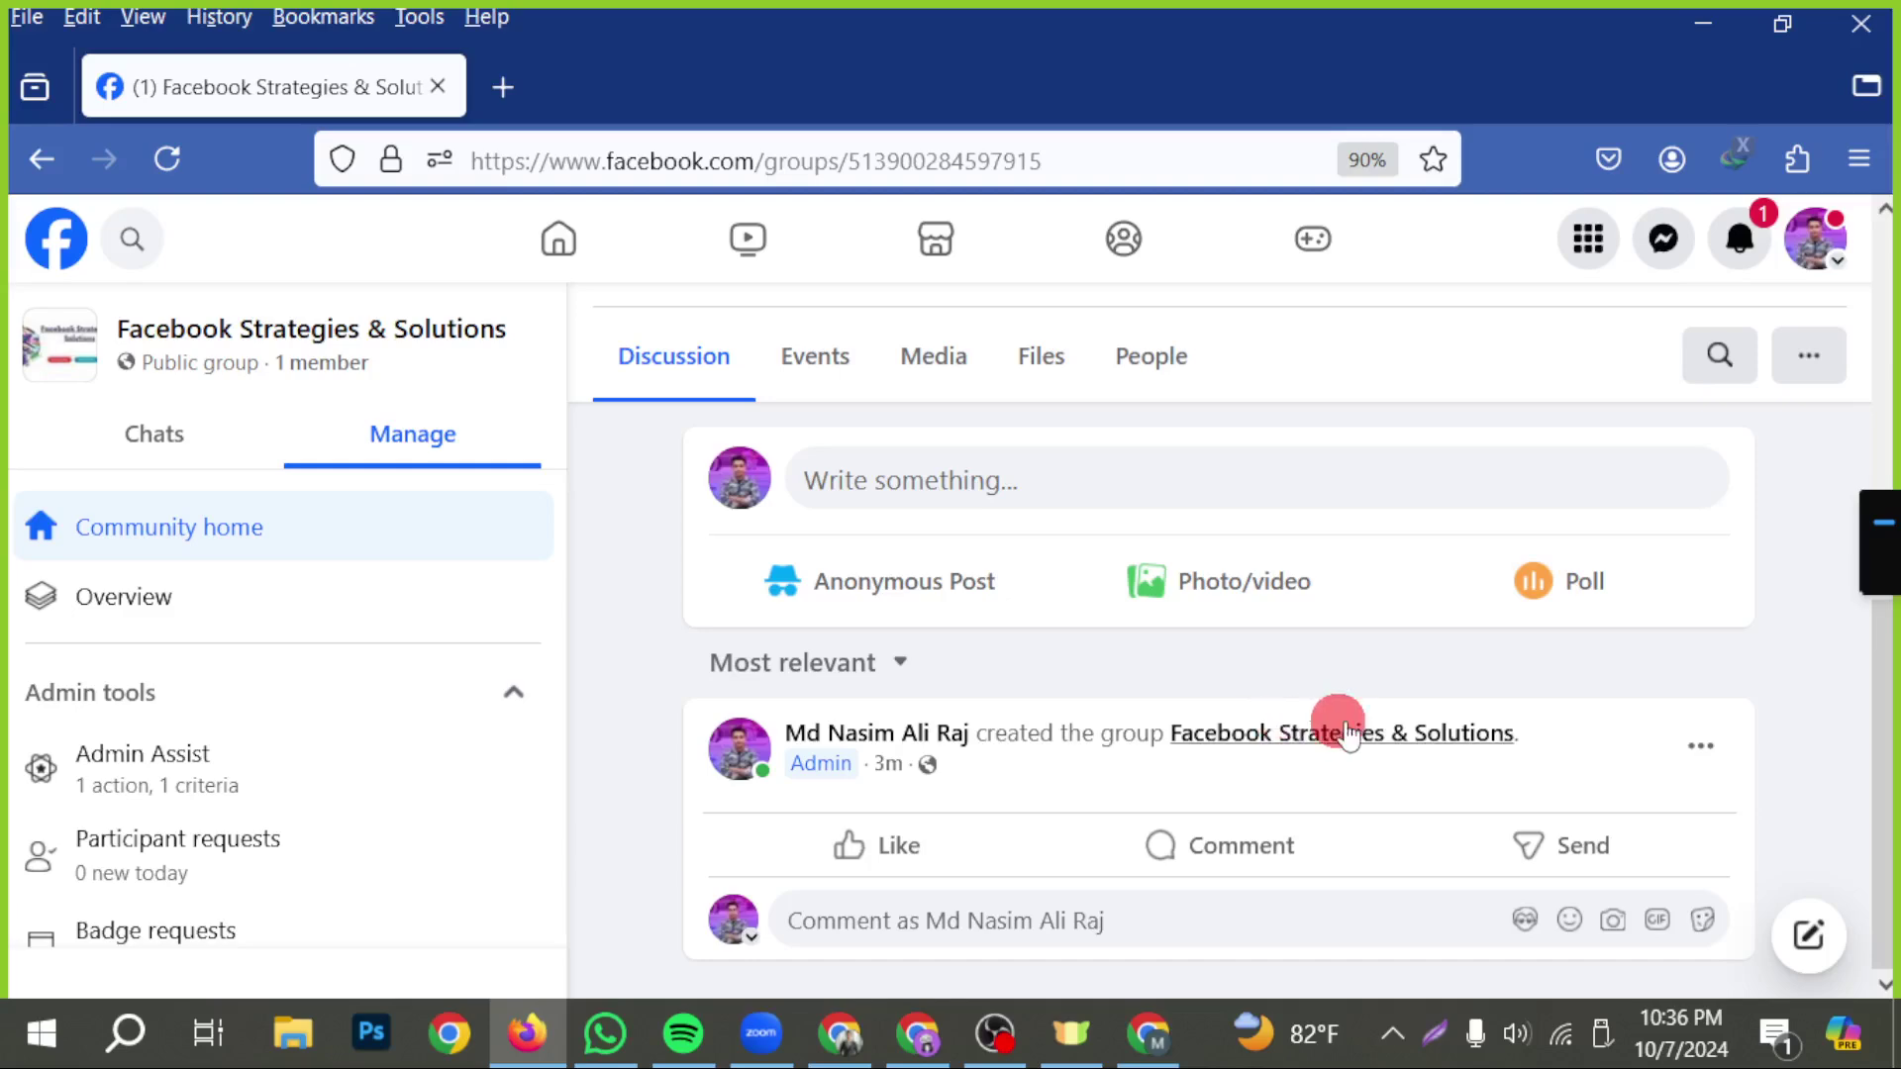
scroll(1044, 745, up, 7)
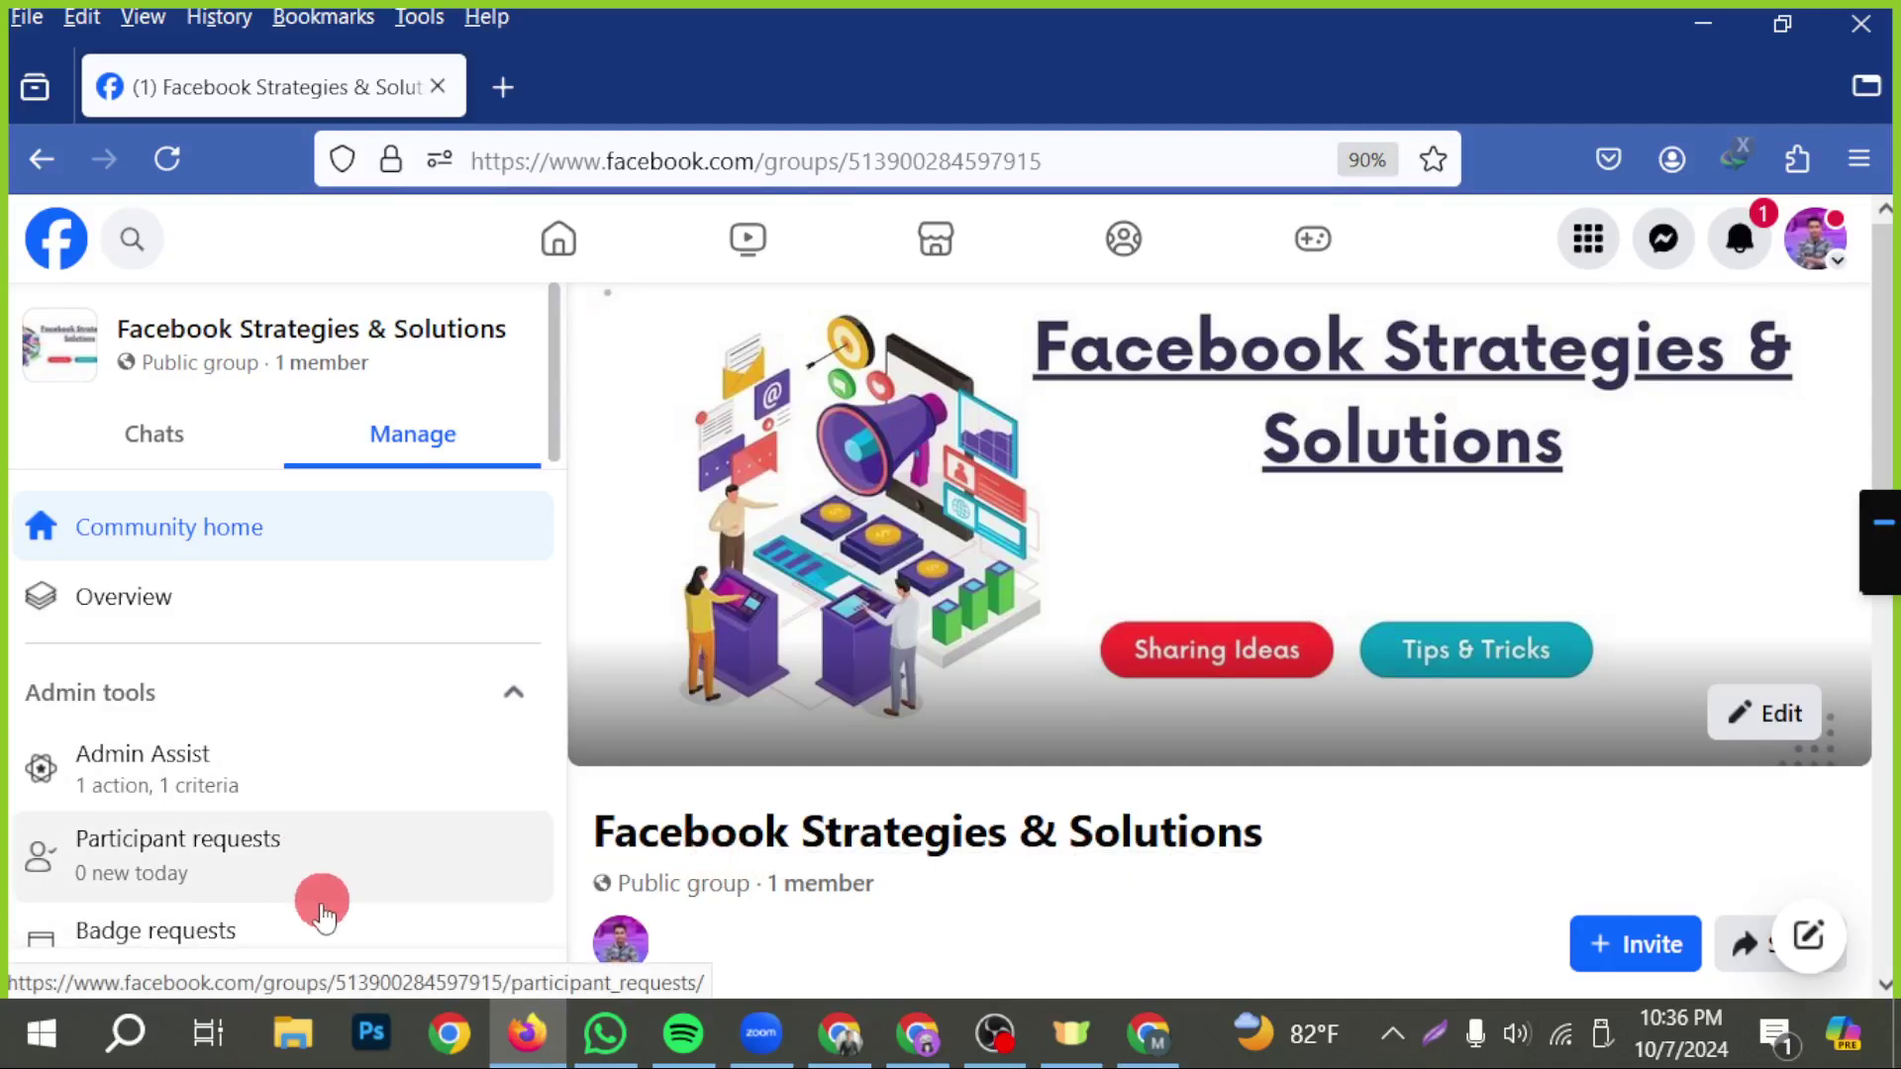
scroll(263, 755, down, 2)
scroll(264, 756, down, 2)
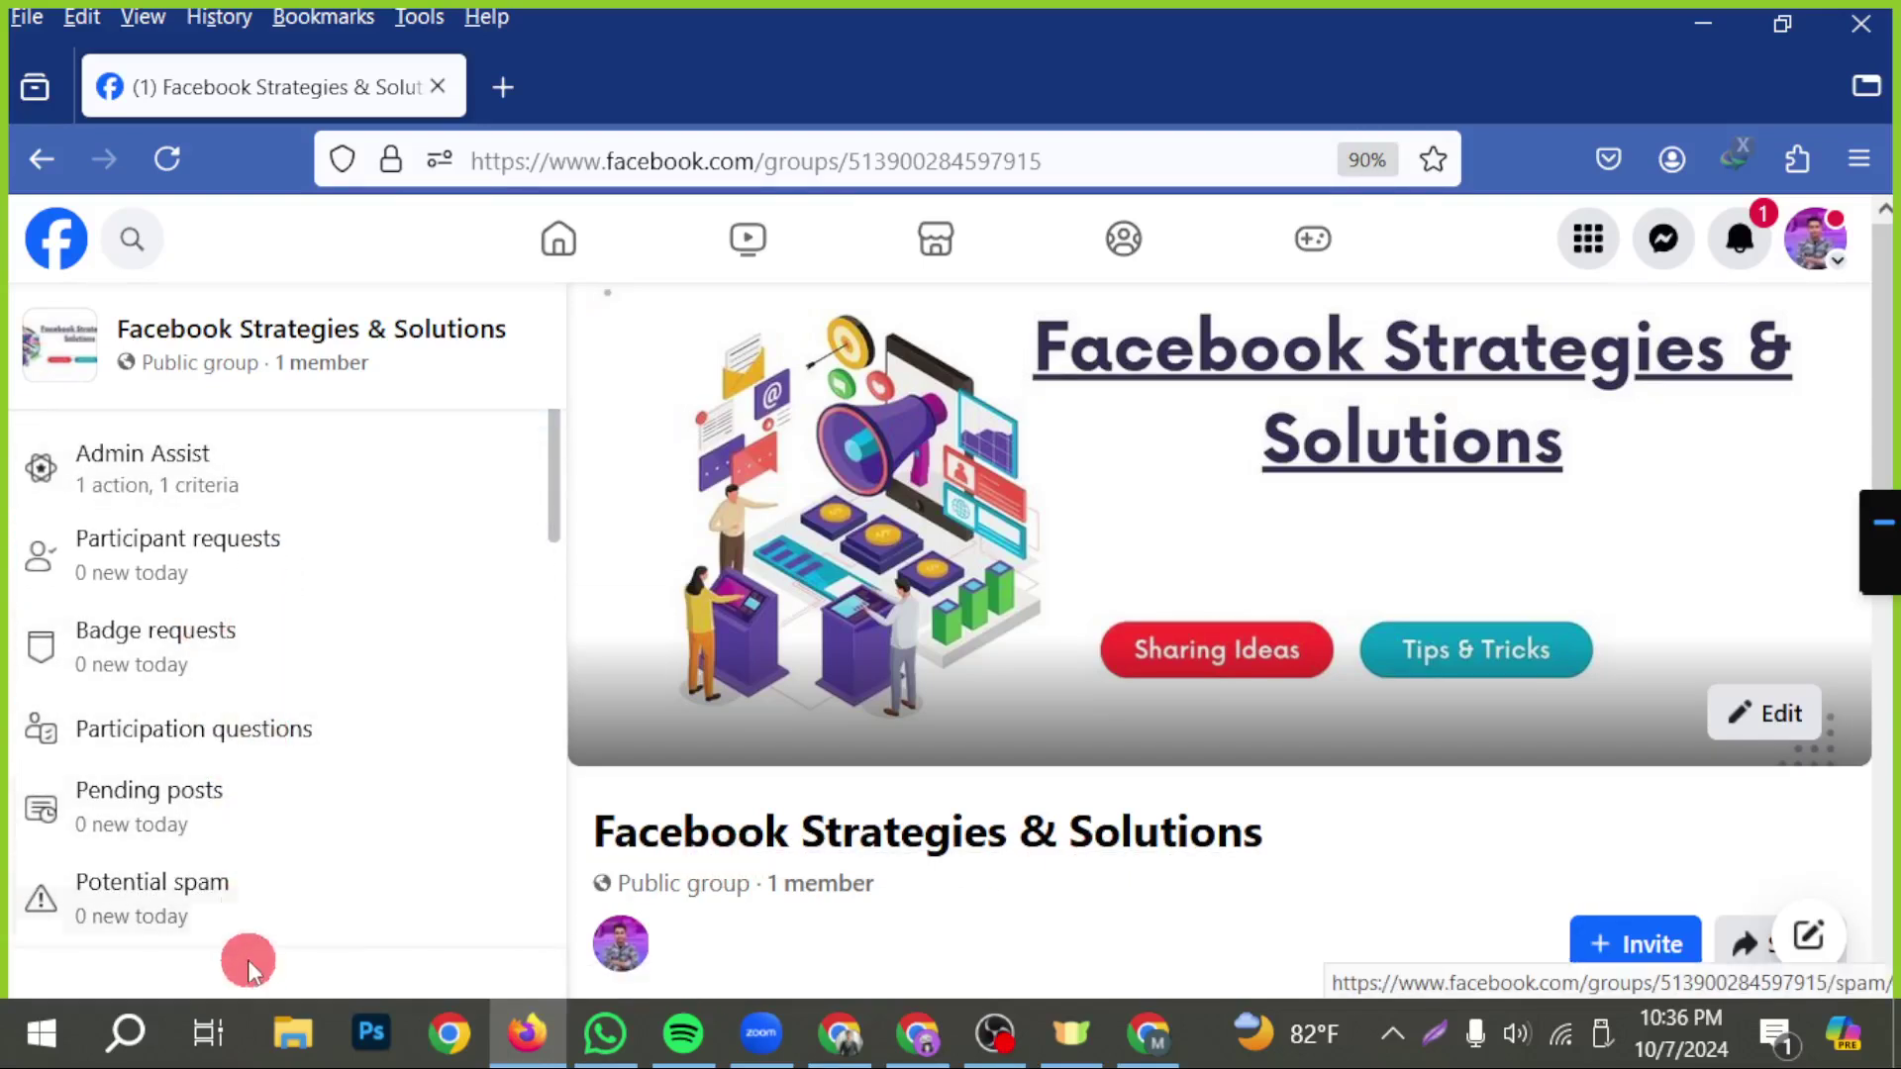
scroll(170, 866, down, 6)
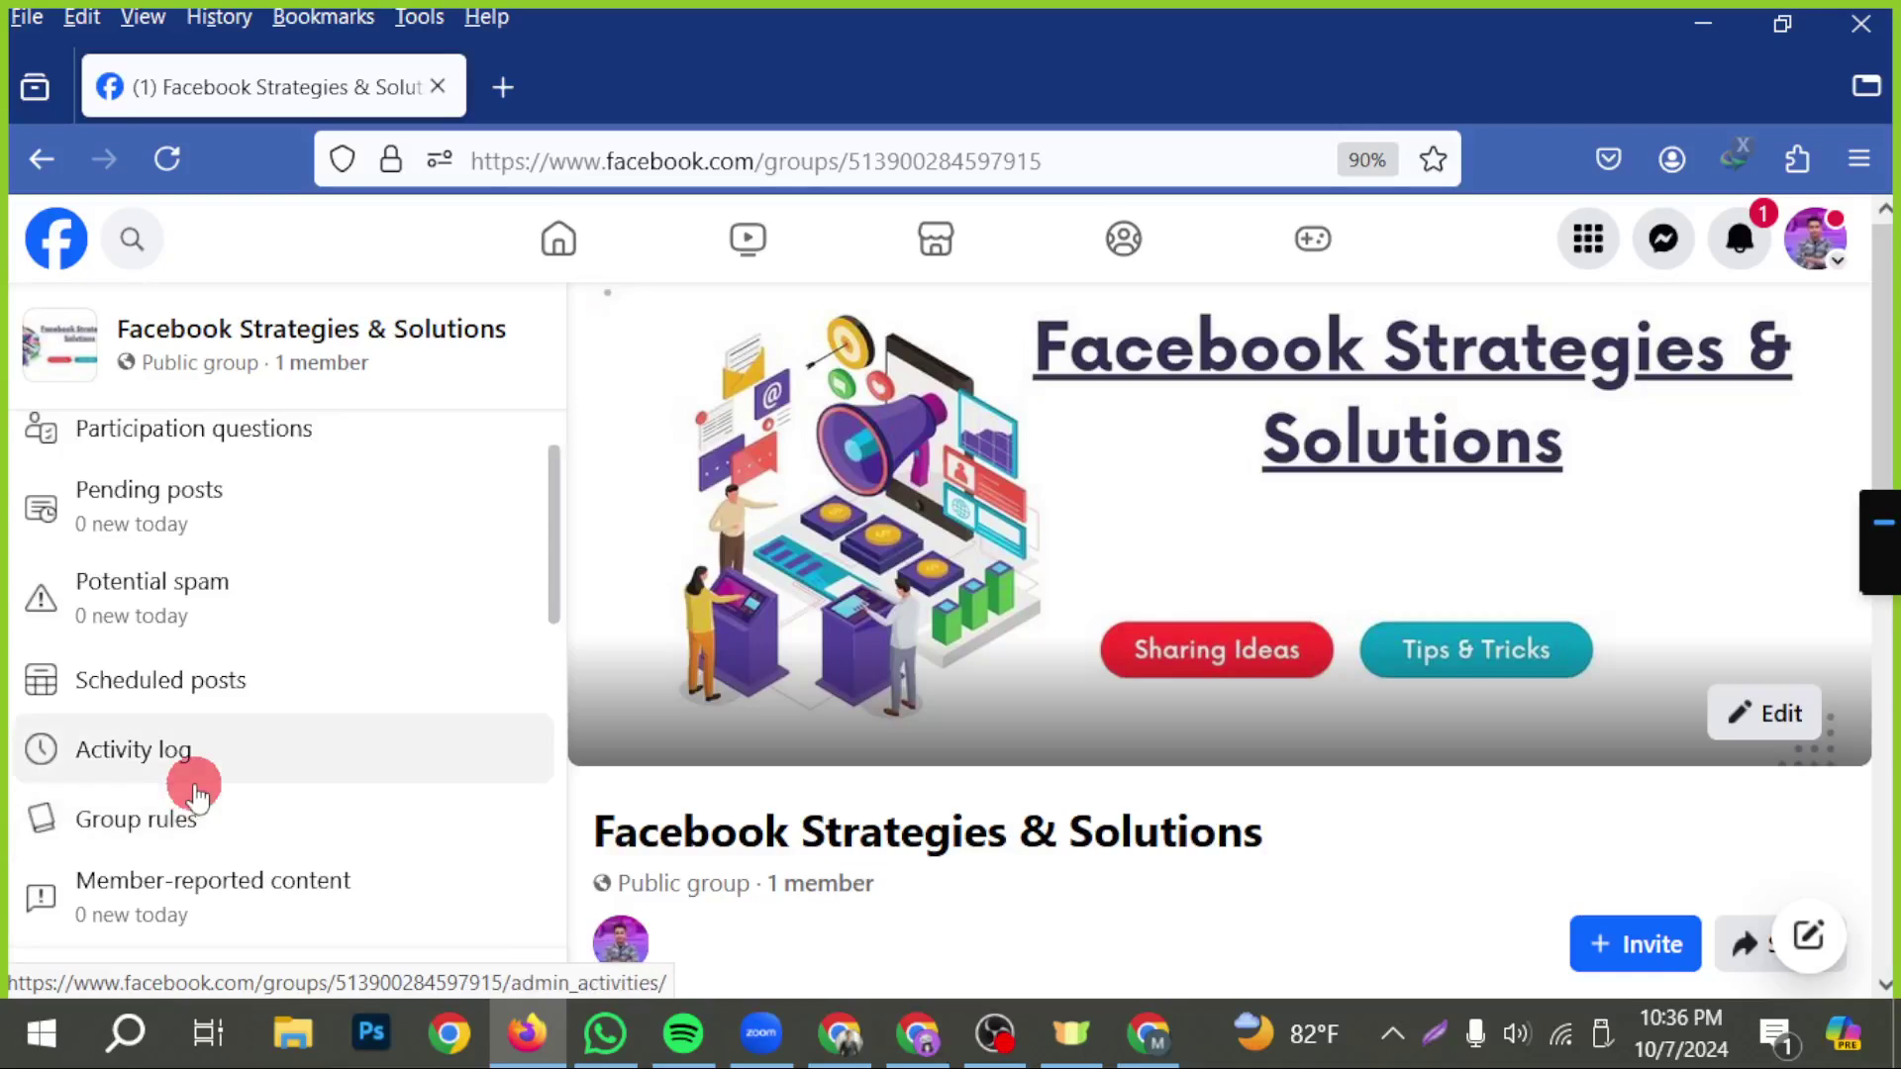
scroll(198, 792, down, 3)
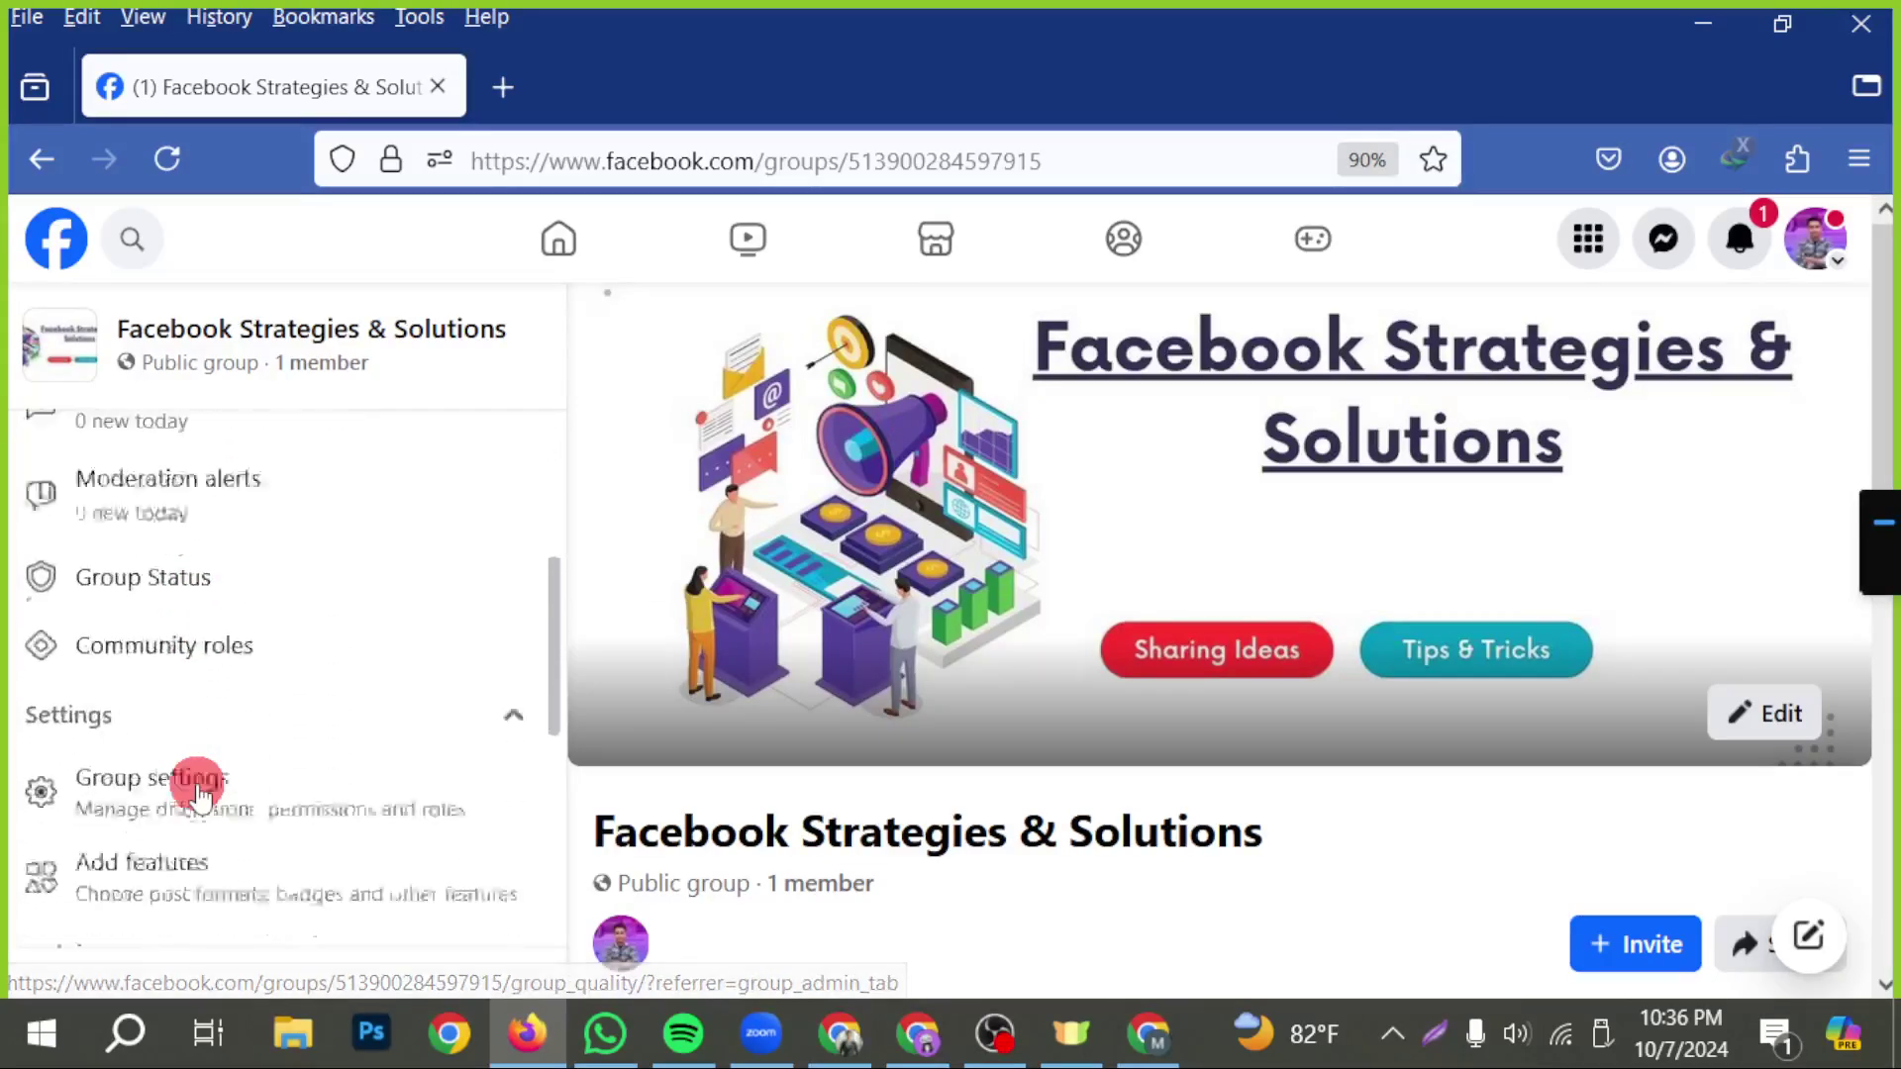
- Point out Group settings with a temporary red arrow on a screen capture, and open the group settings page
click(1438, 1034)
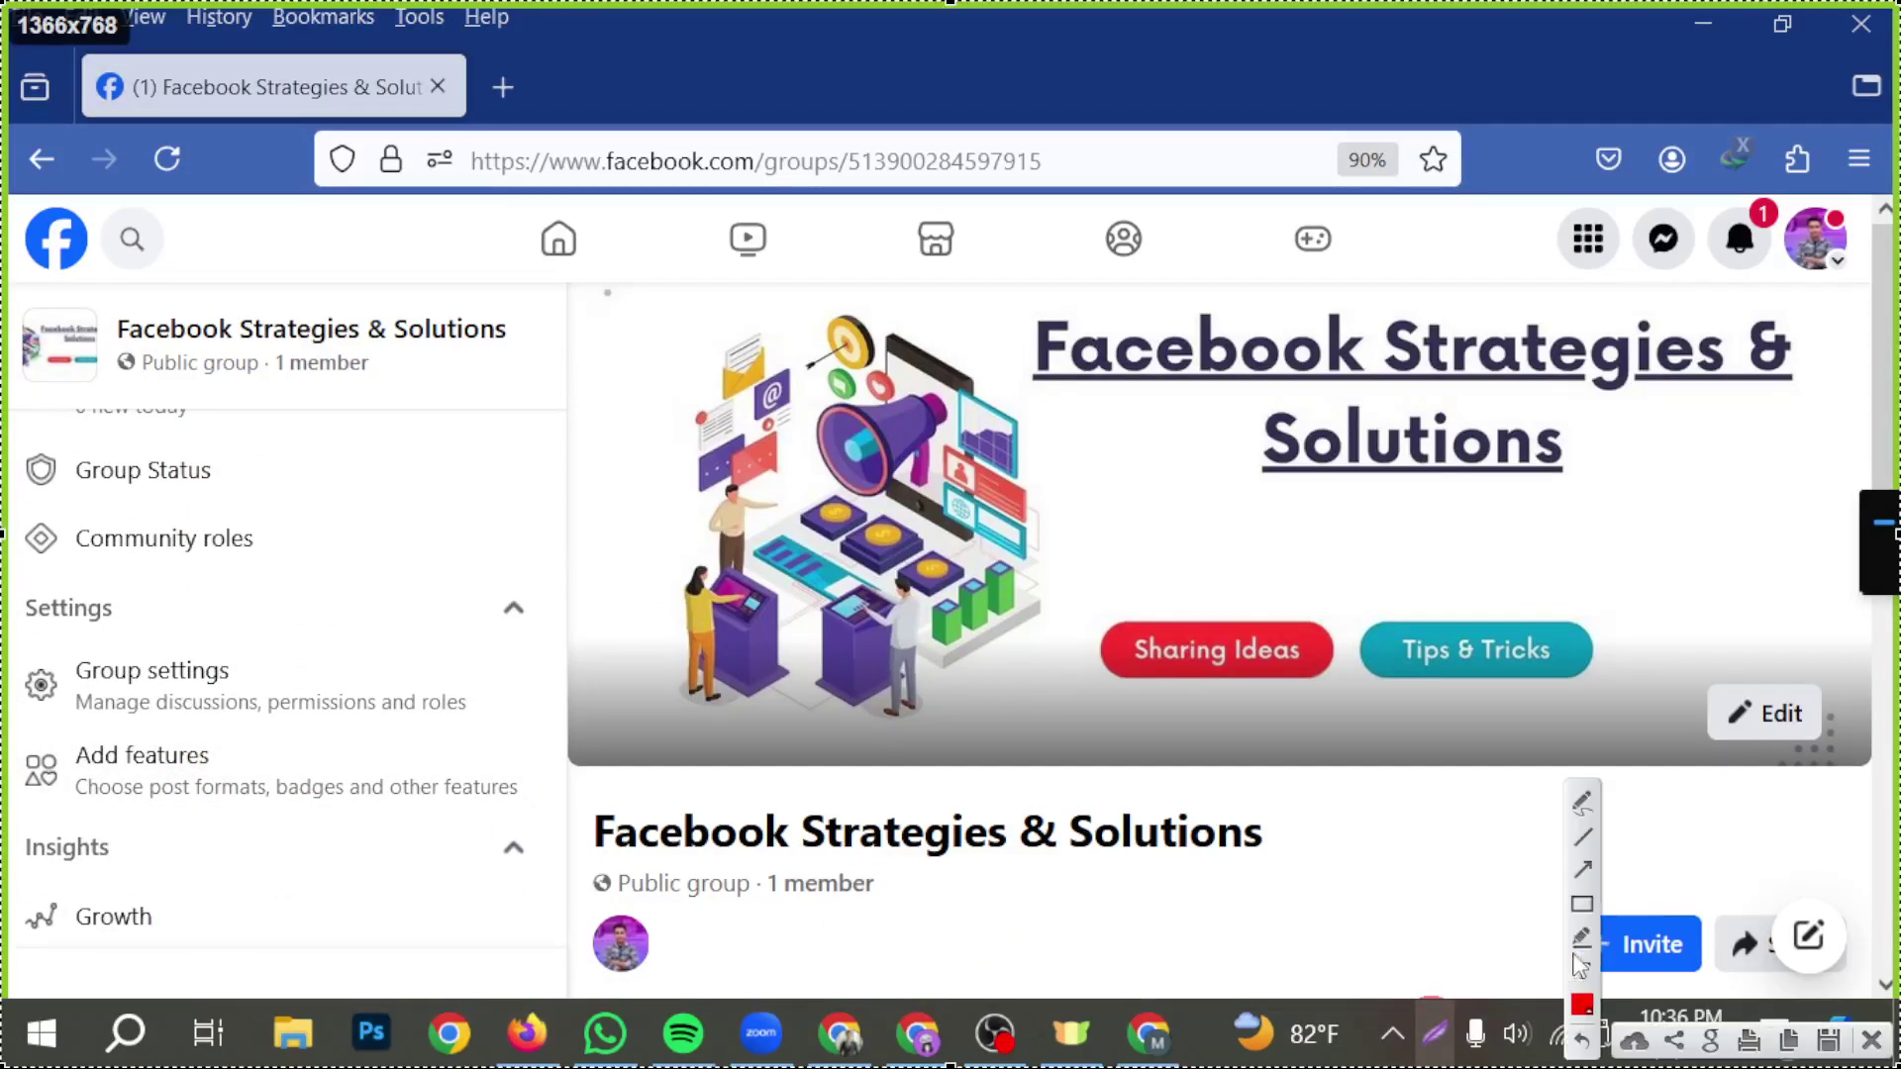
mouse_move(1330, 937)
mouse_down()
mouse_move(280, 755)
mouse_move(238, 690)
mouse_up()
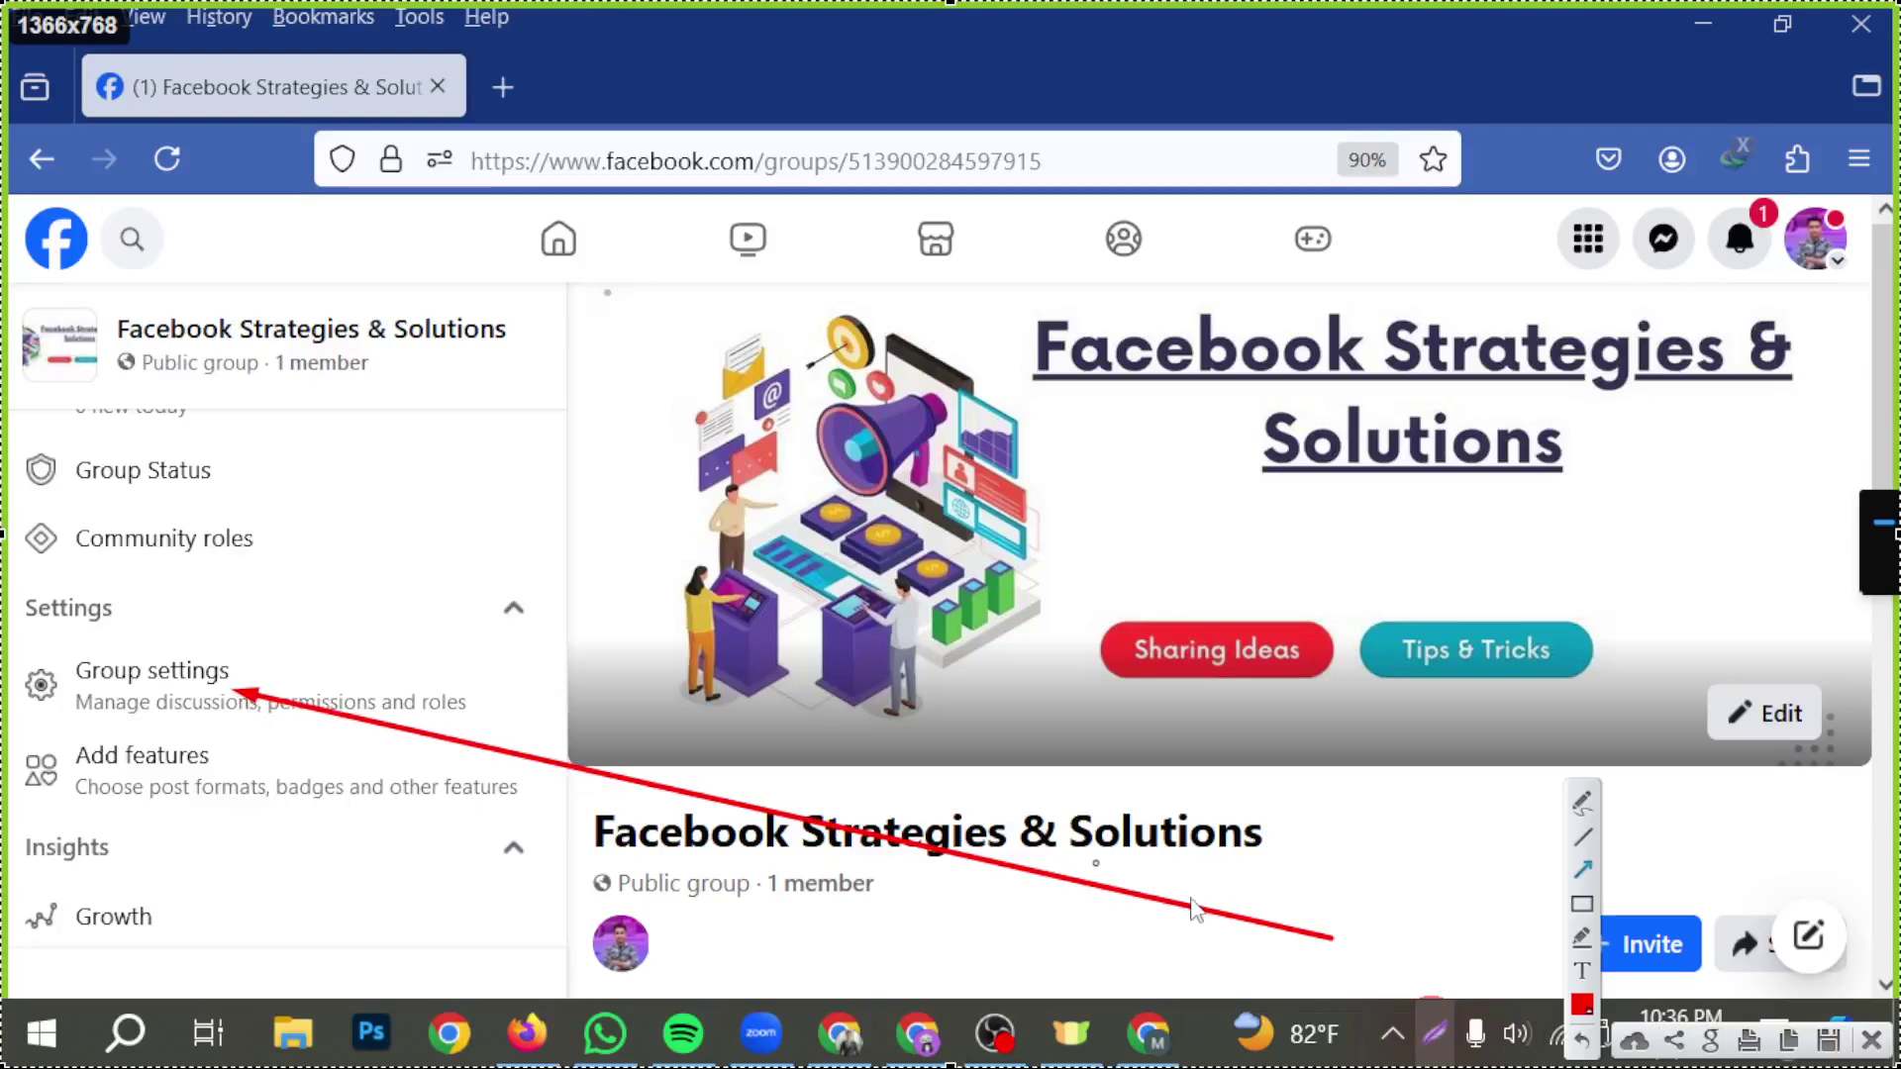
click(1869, 1041)
click(233, 671)
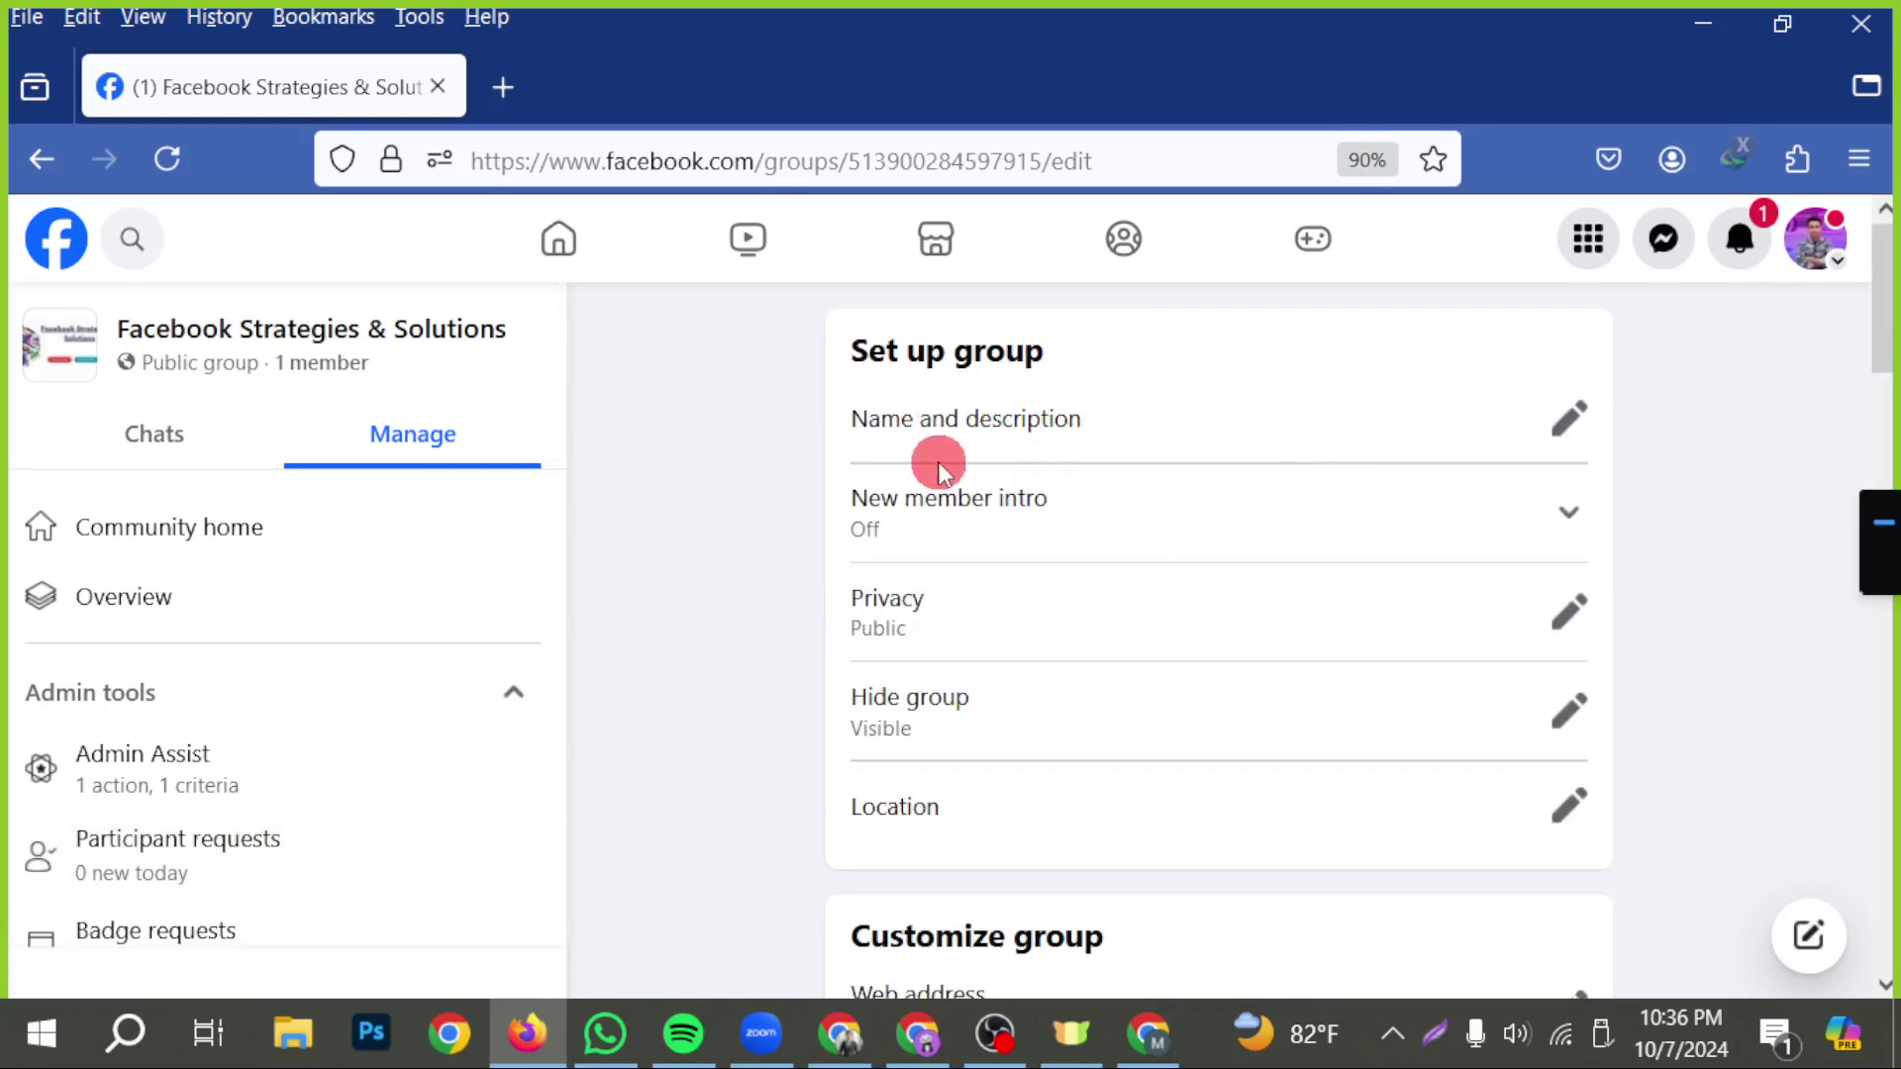
- Open the group's name and description for editing, and copy the group name
click(1564, 416)
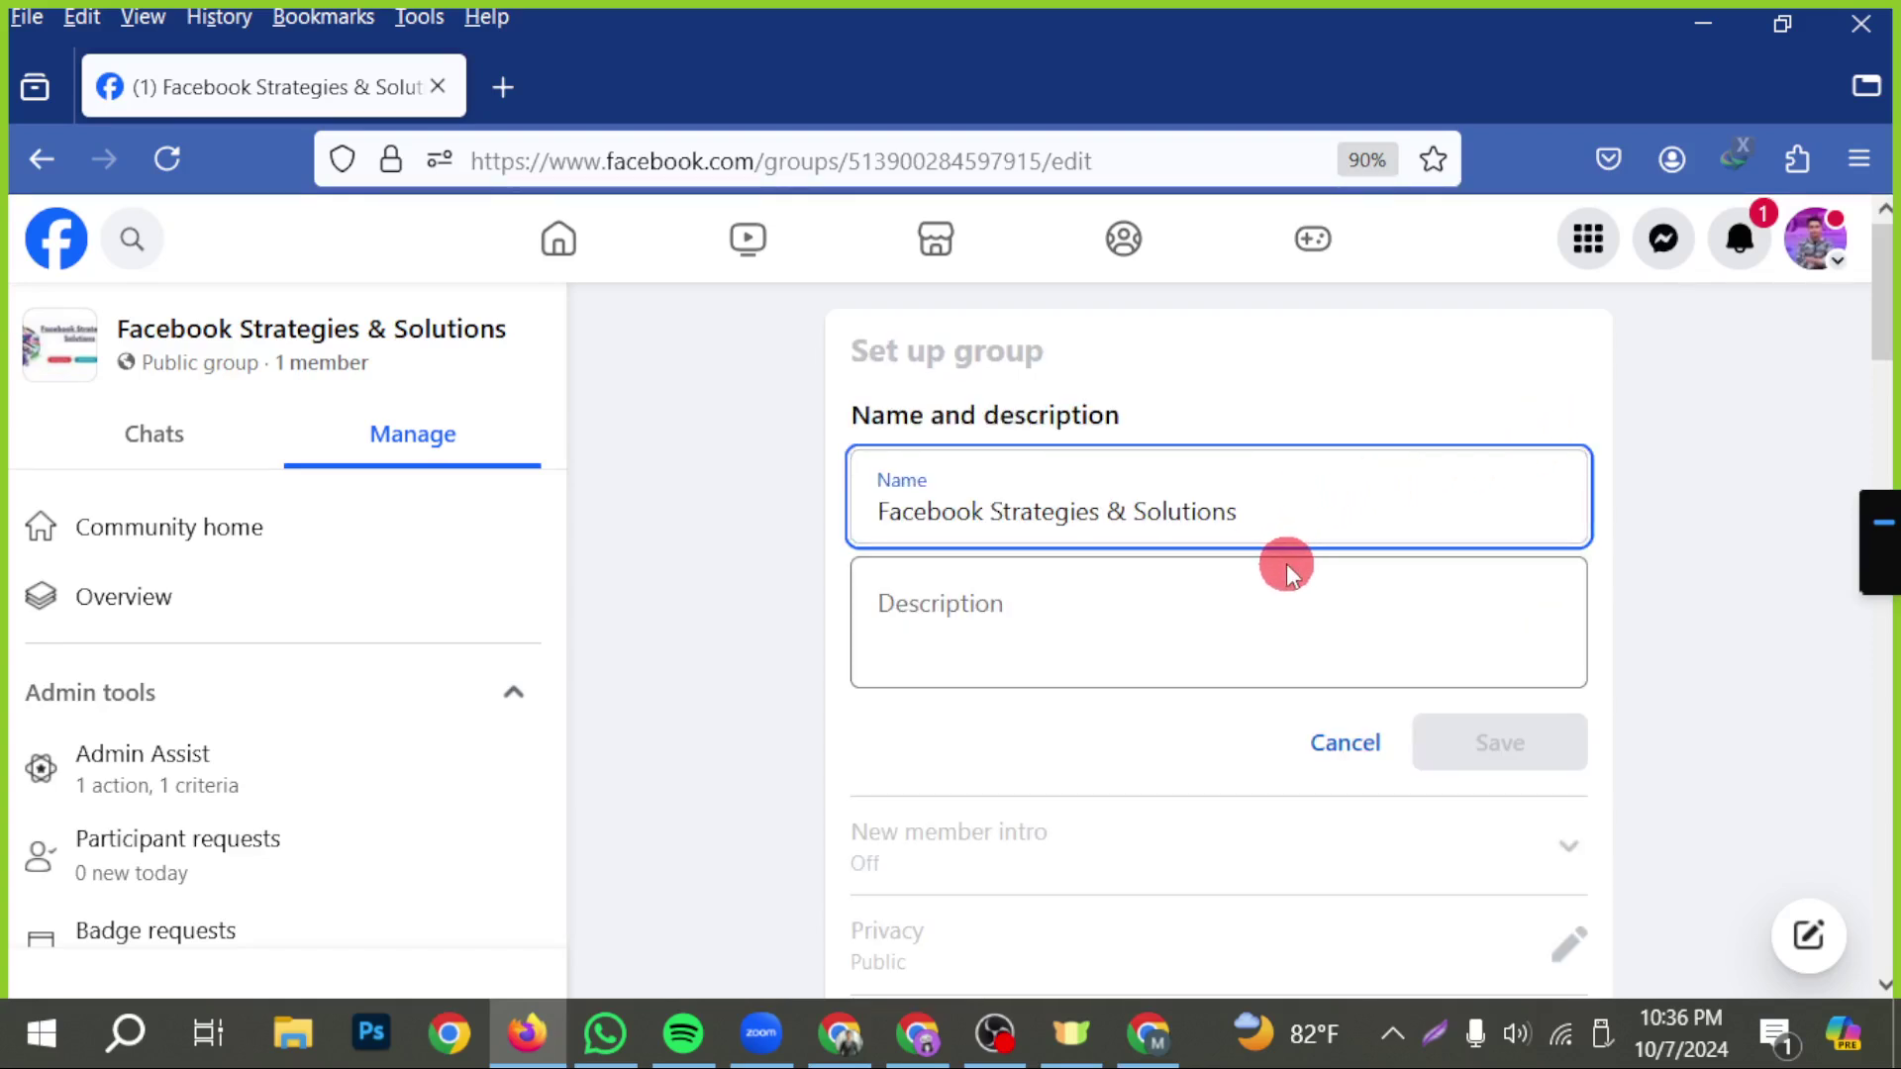
click(990, 580)
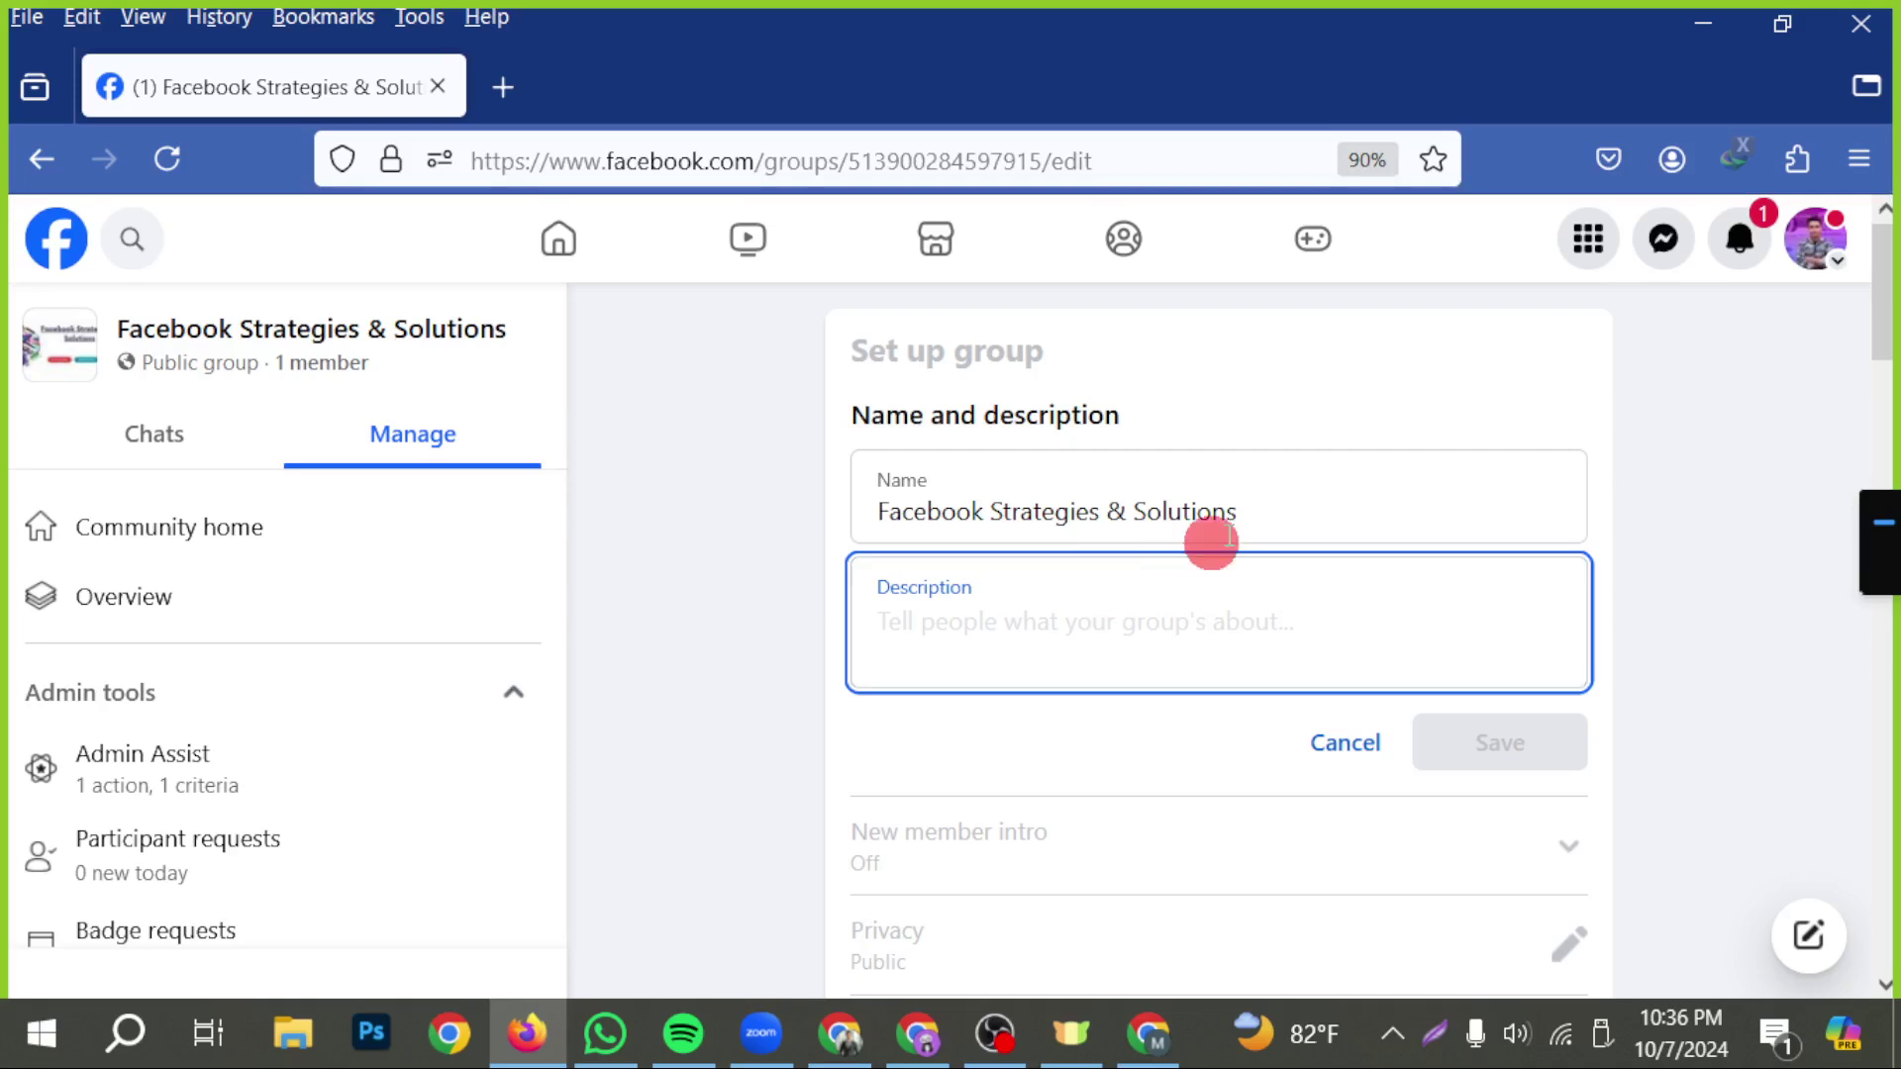
click(1030, 500)
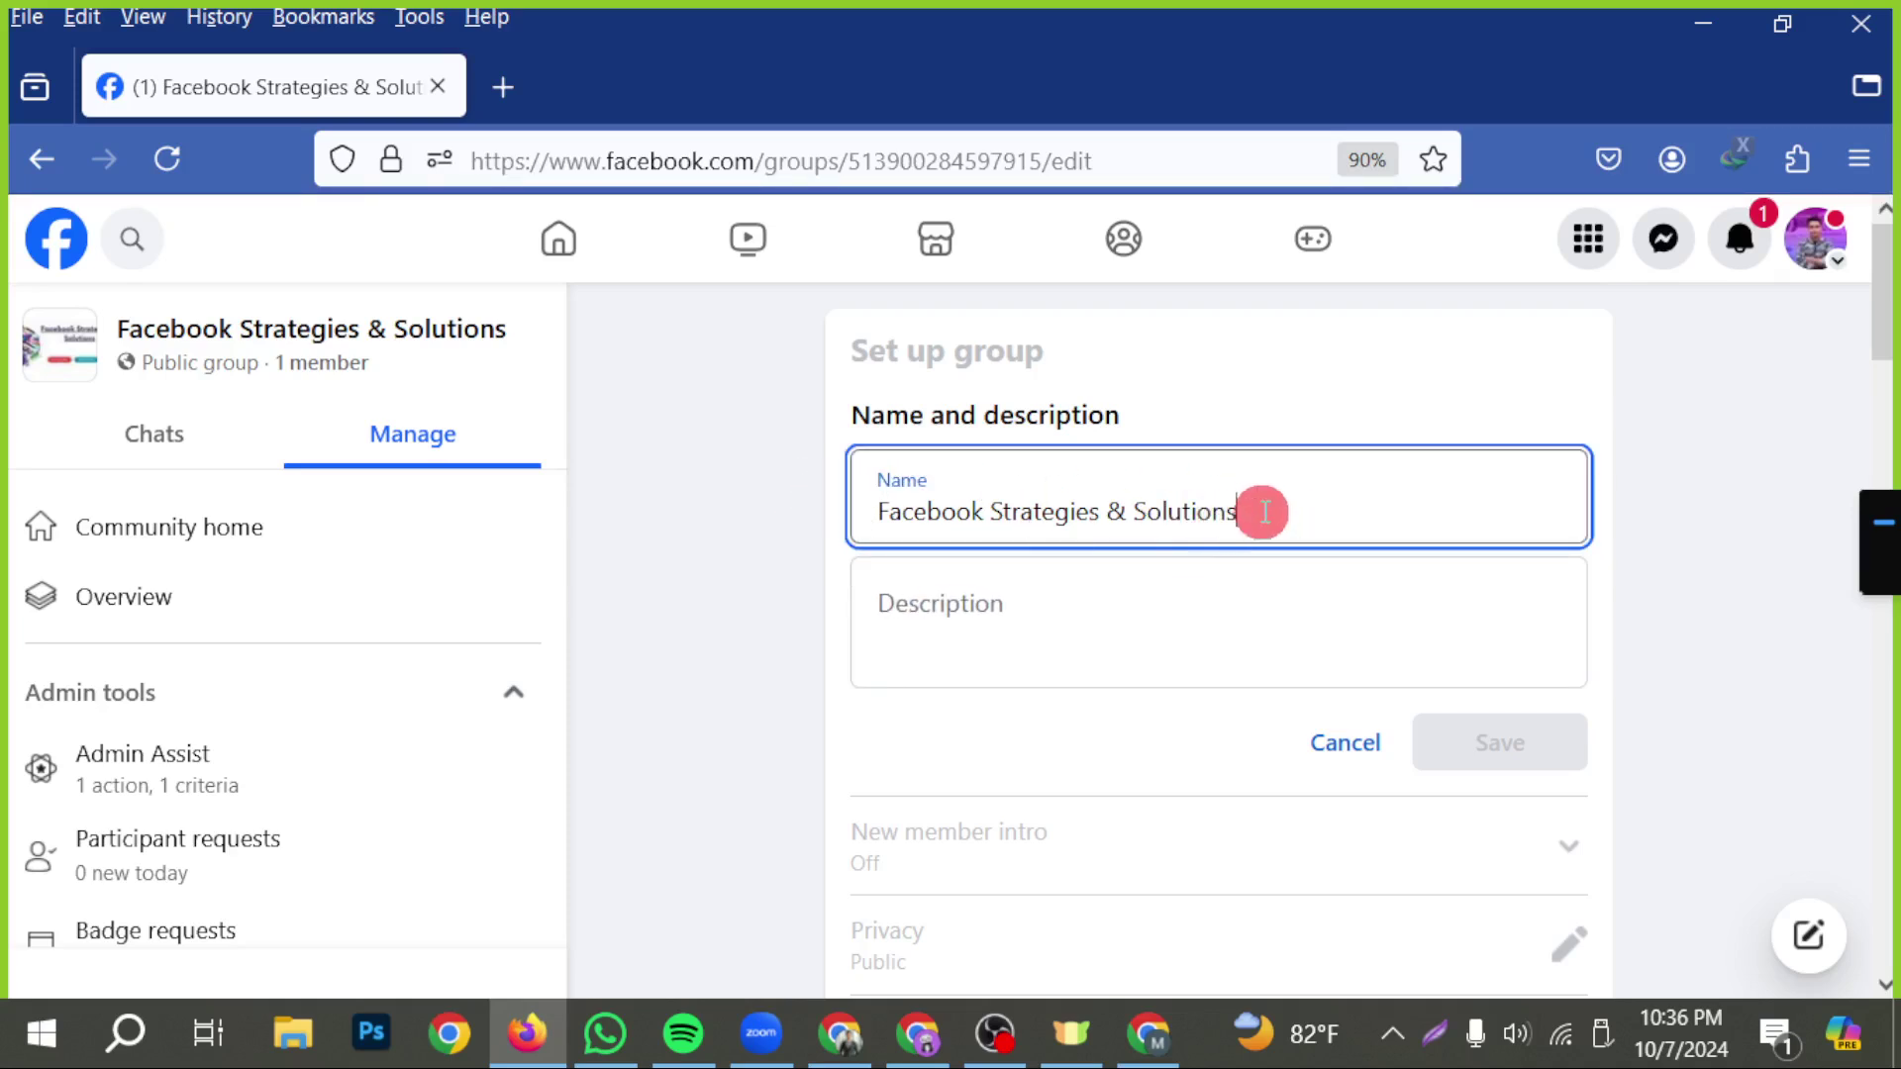
drag(1256, 511, 875, 513)
key(ctrl+c)
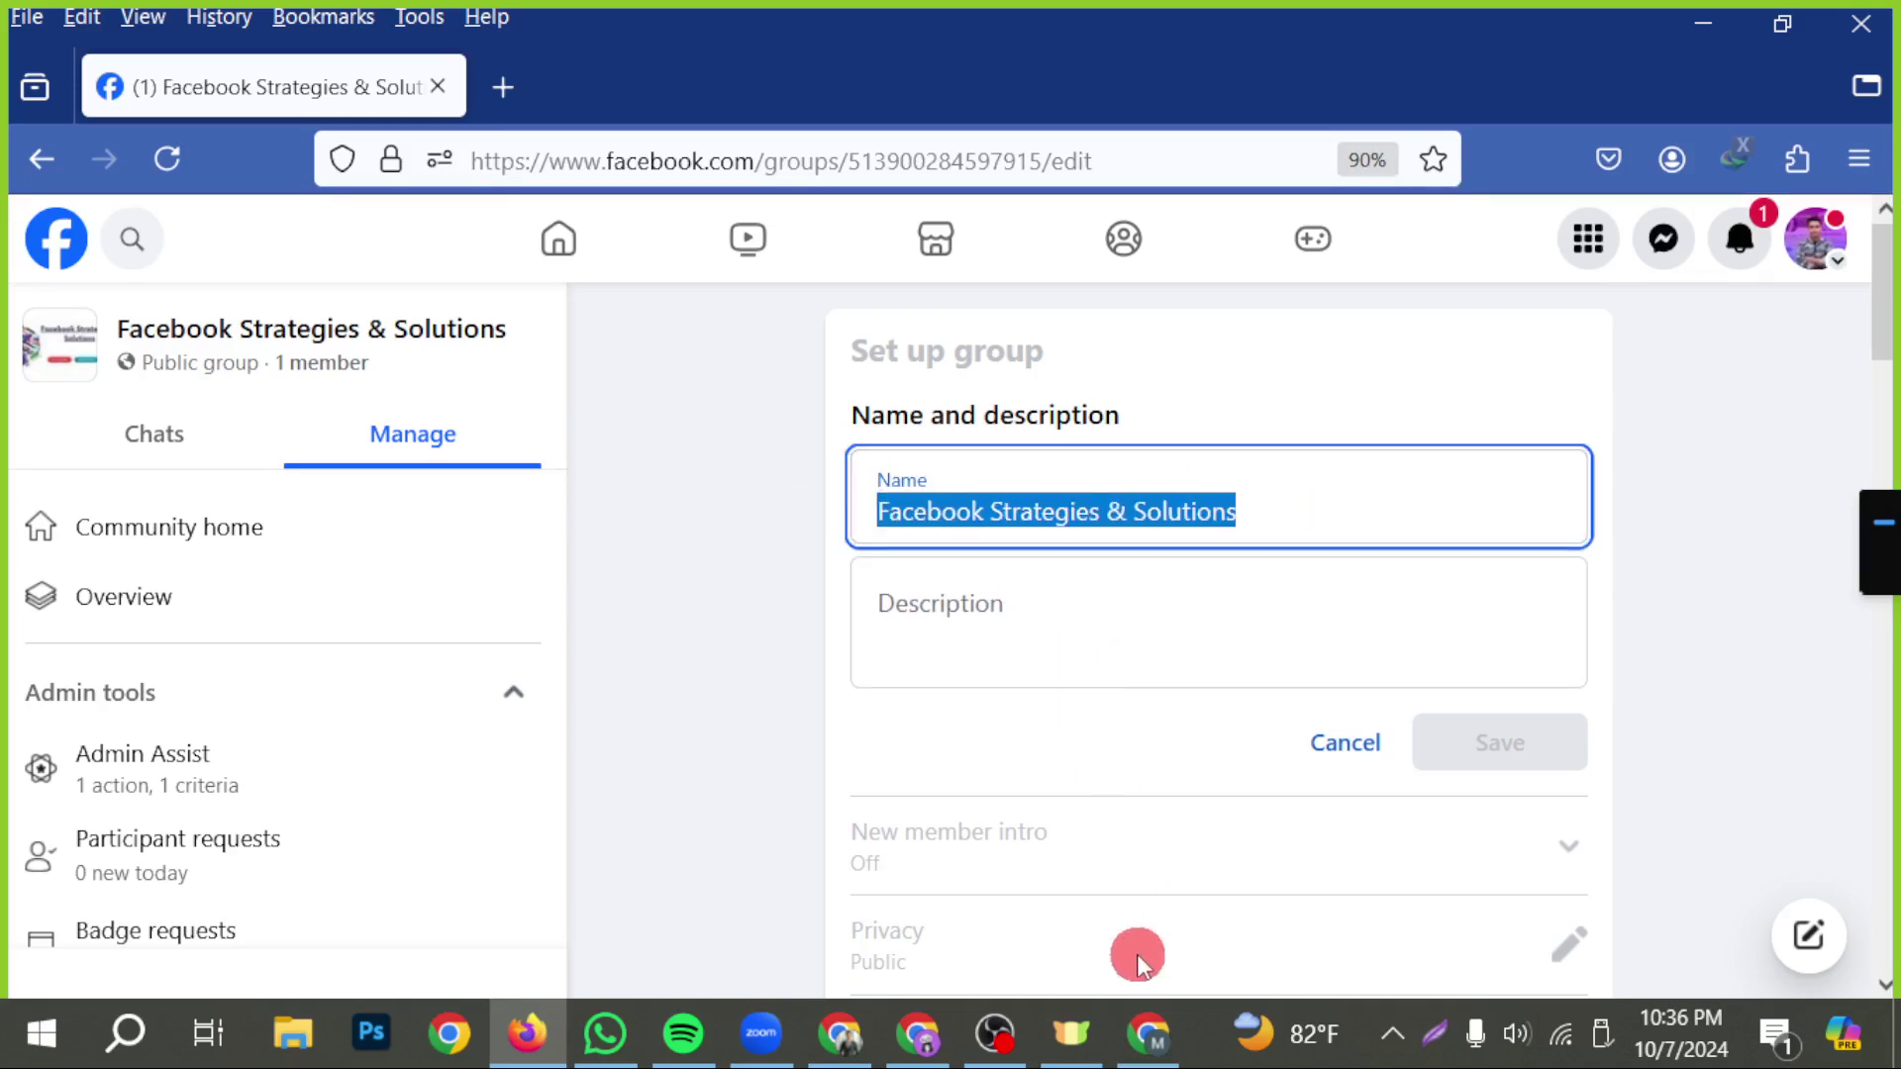
- Switch to ChatGPT and ask it to "write a short description for facebook group:" followed by the copied group name
click(921, 1030)
click(964, 889)
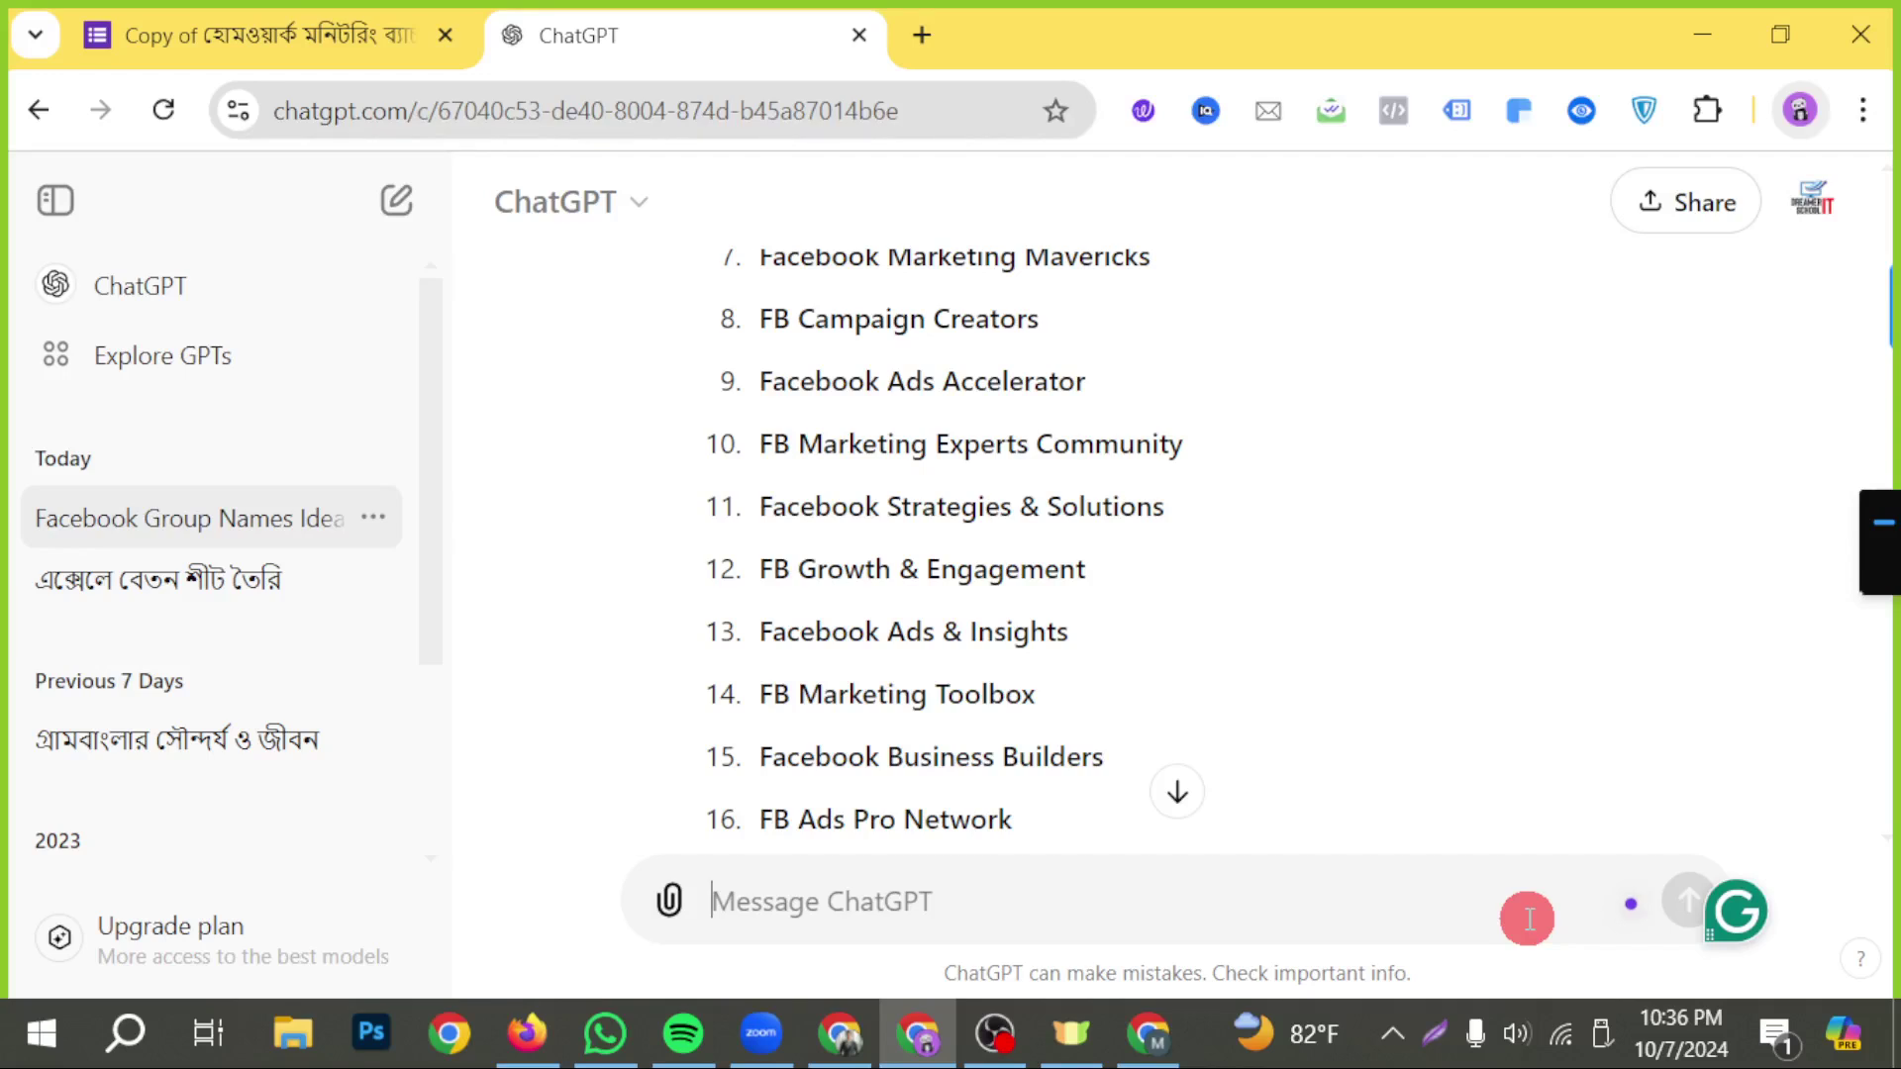
text(wri)
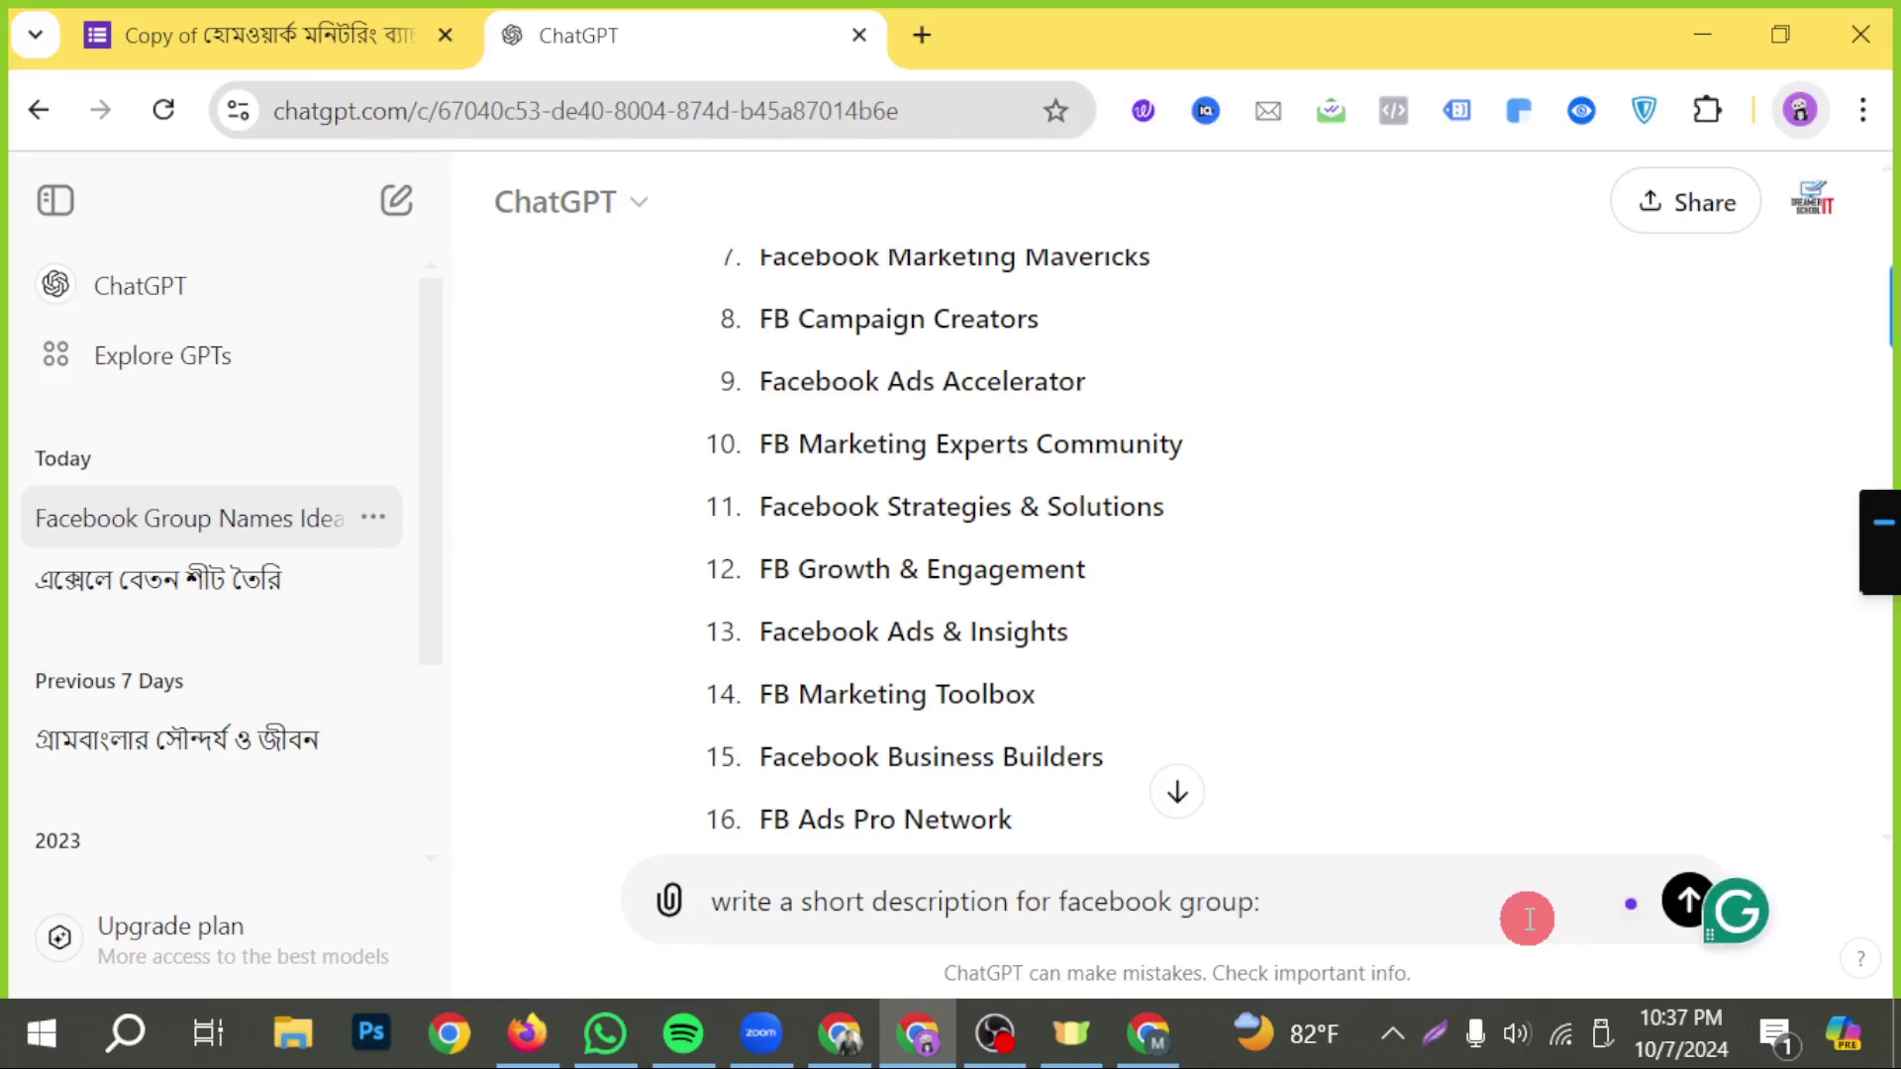
key(ctrl+v)
key(Return)
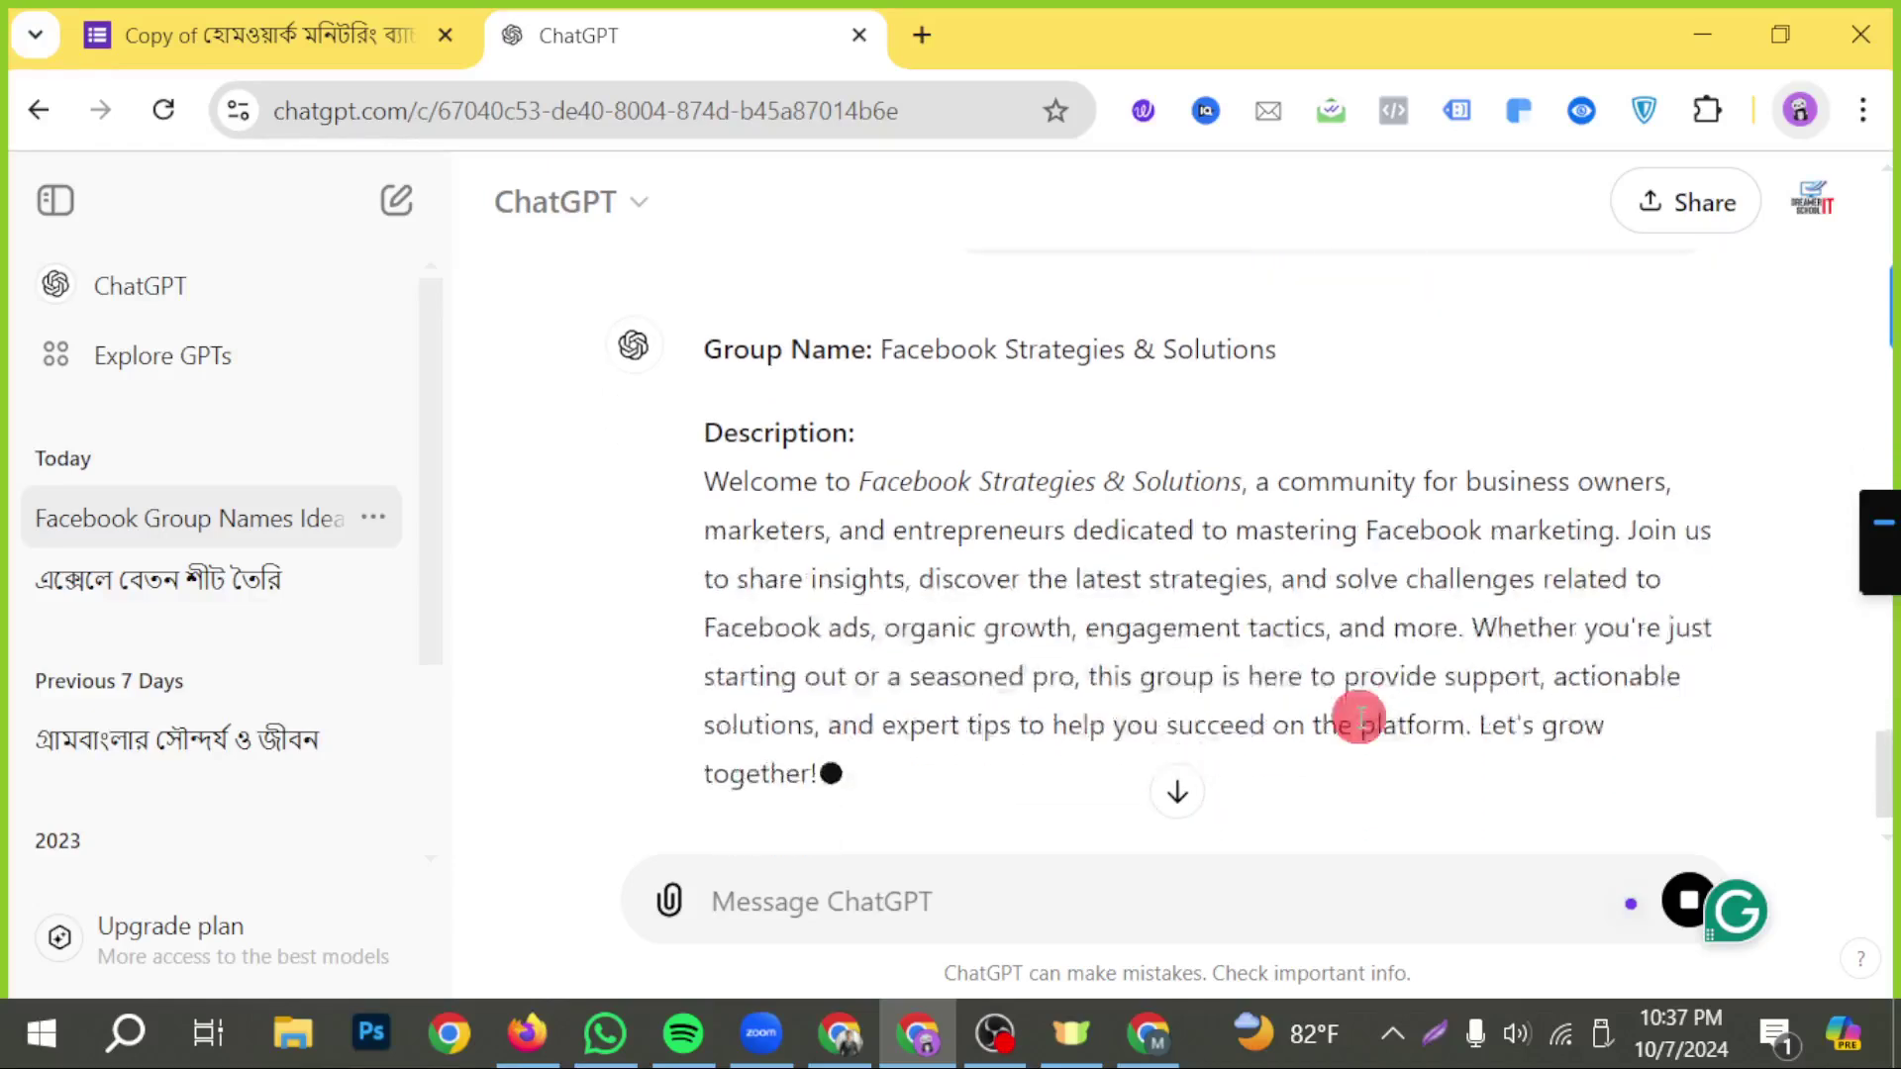
- Copy ChatGPT's full description paragraph, add it as the description of the Facebook group, and save it
drag(814, 778, 709, 502)
key(ctrl+c)
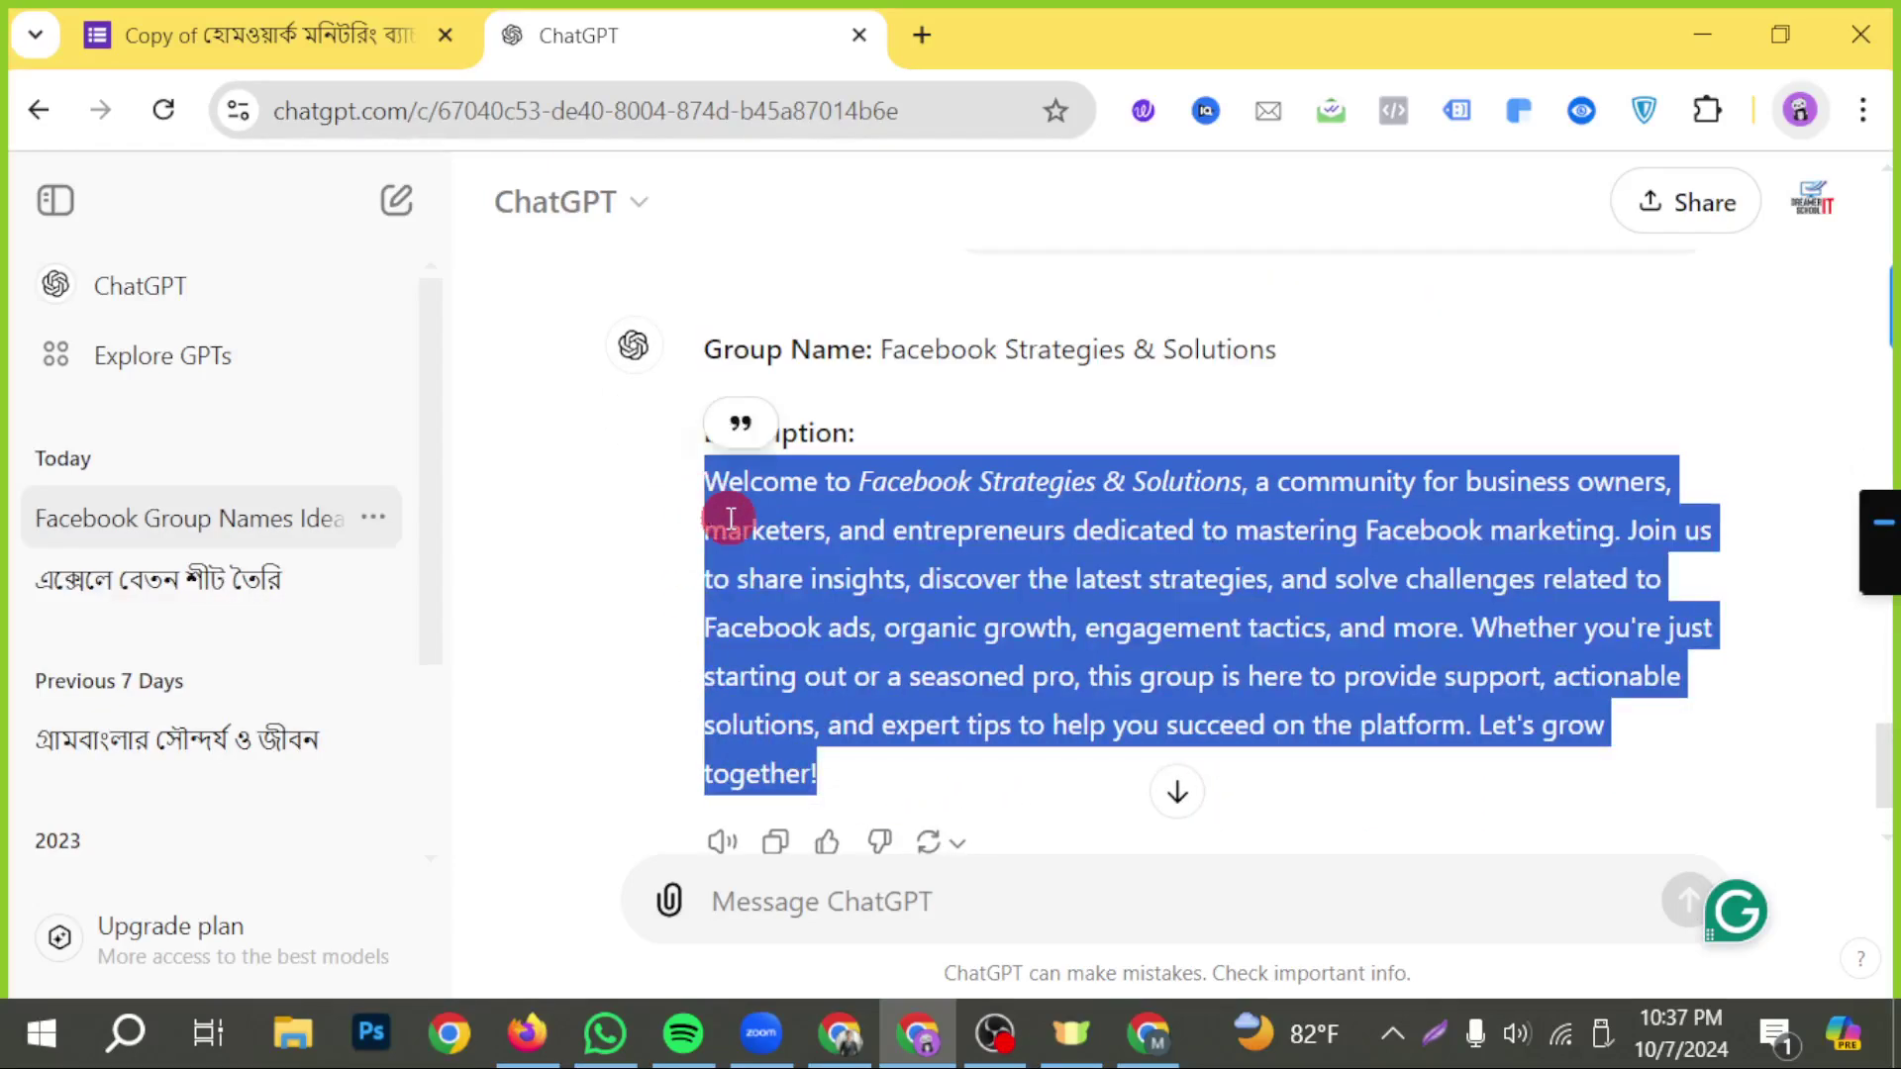
click(527, 1032)
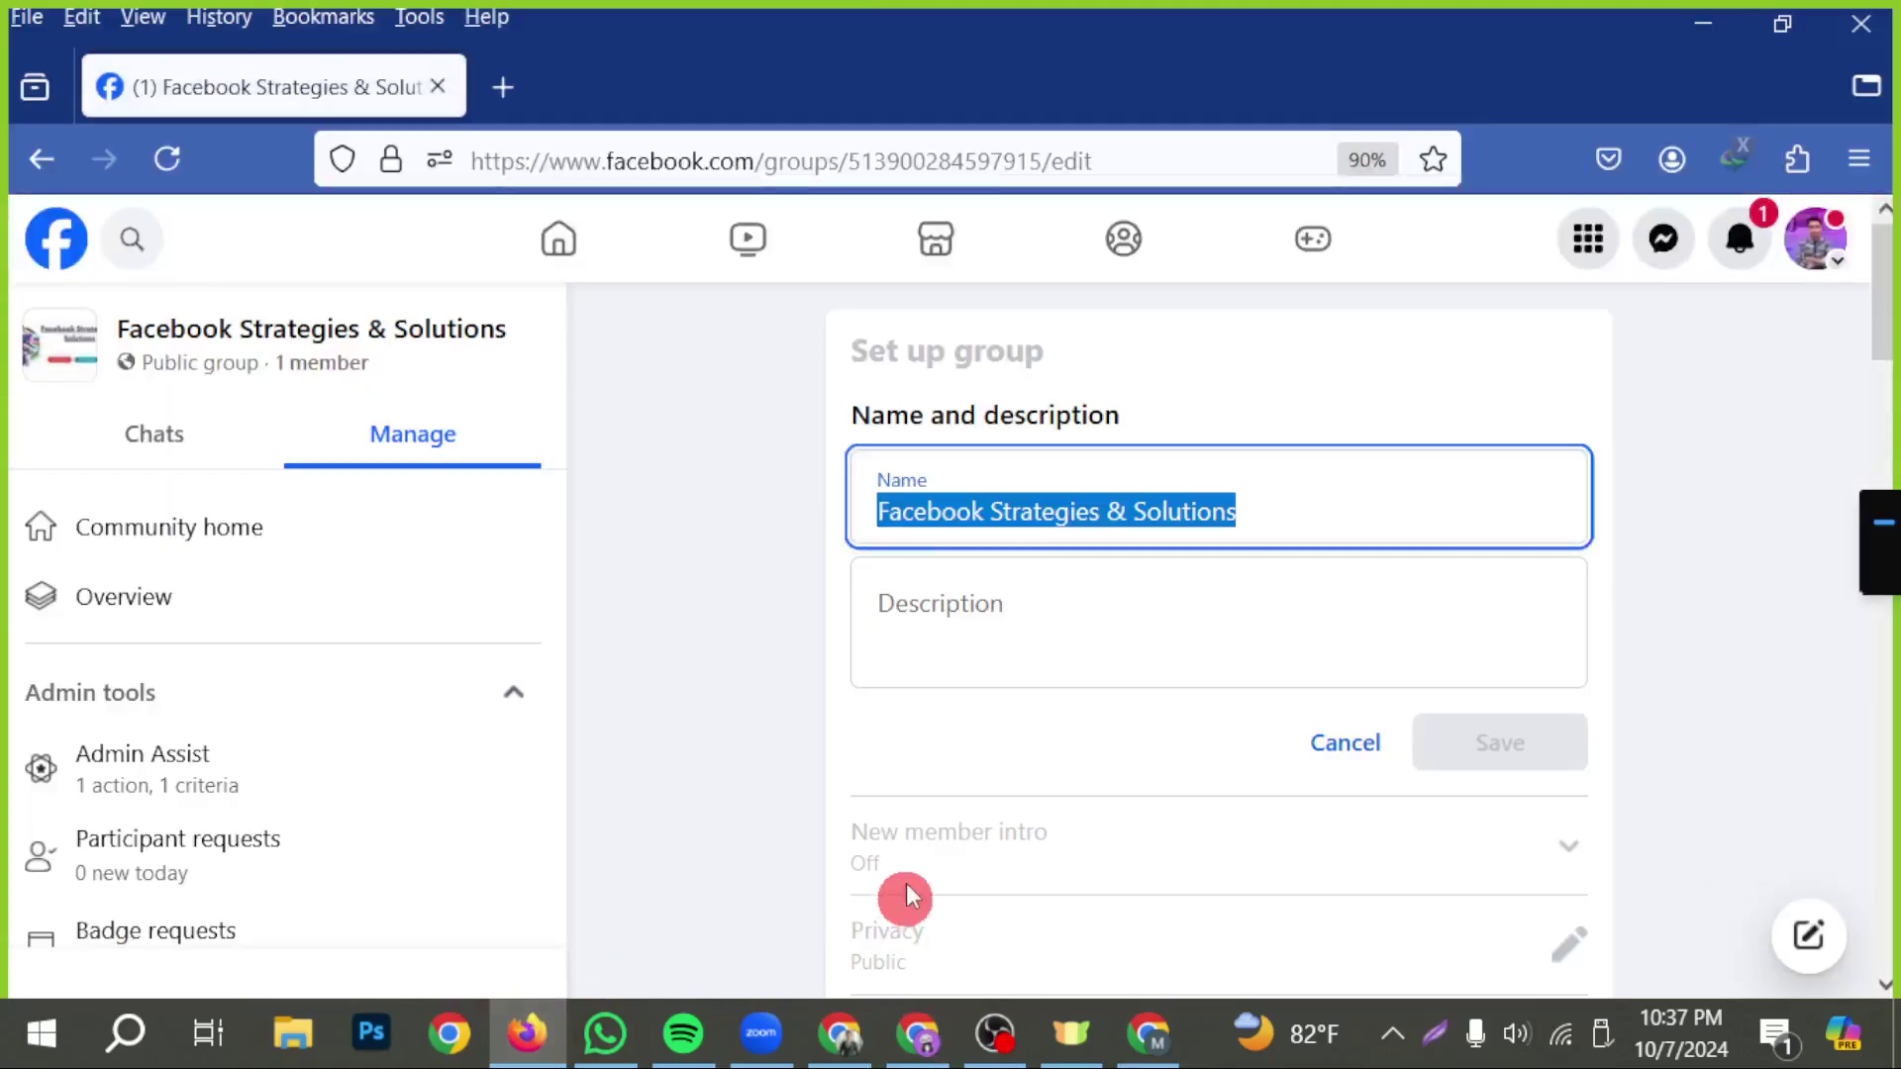
click(1019, 615)
key(ctrl+v)
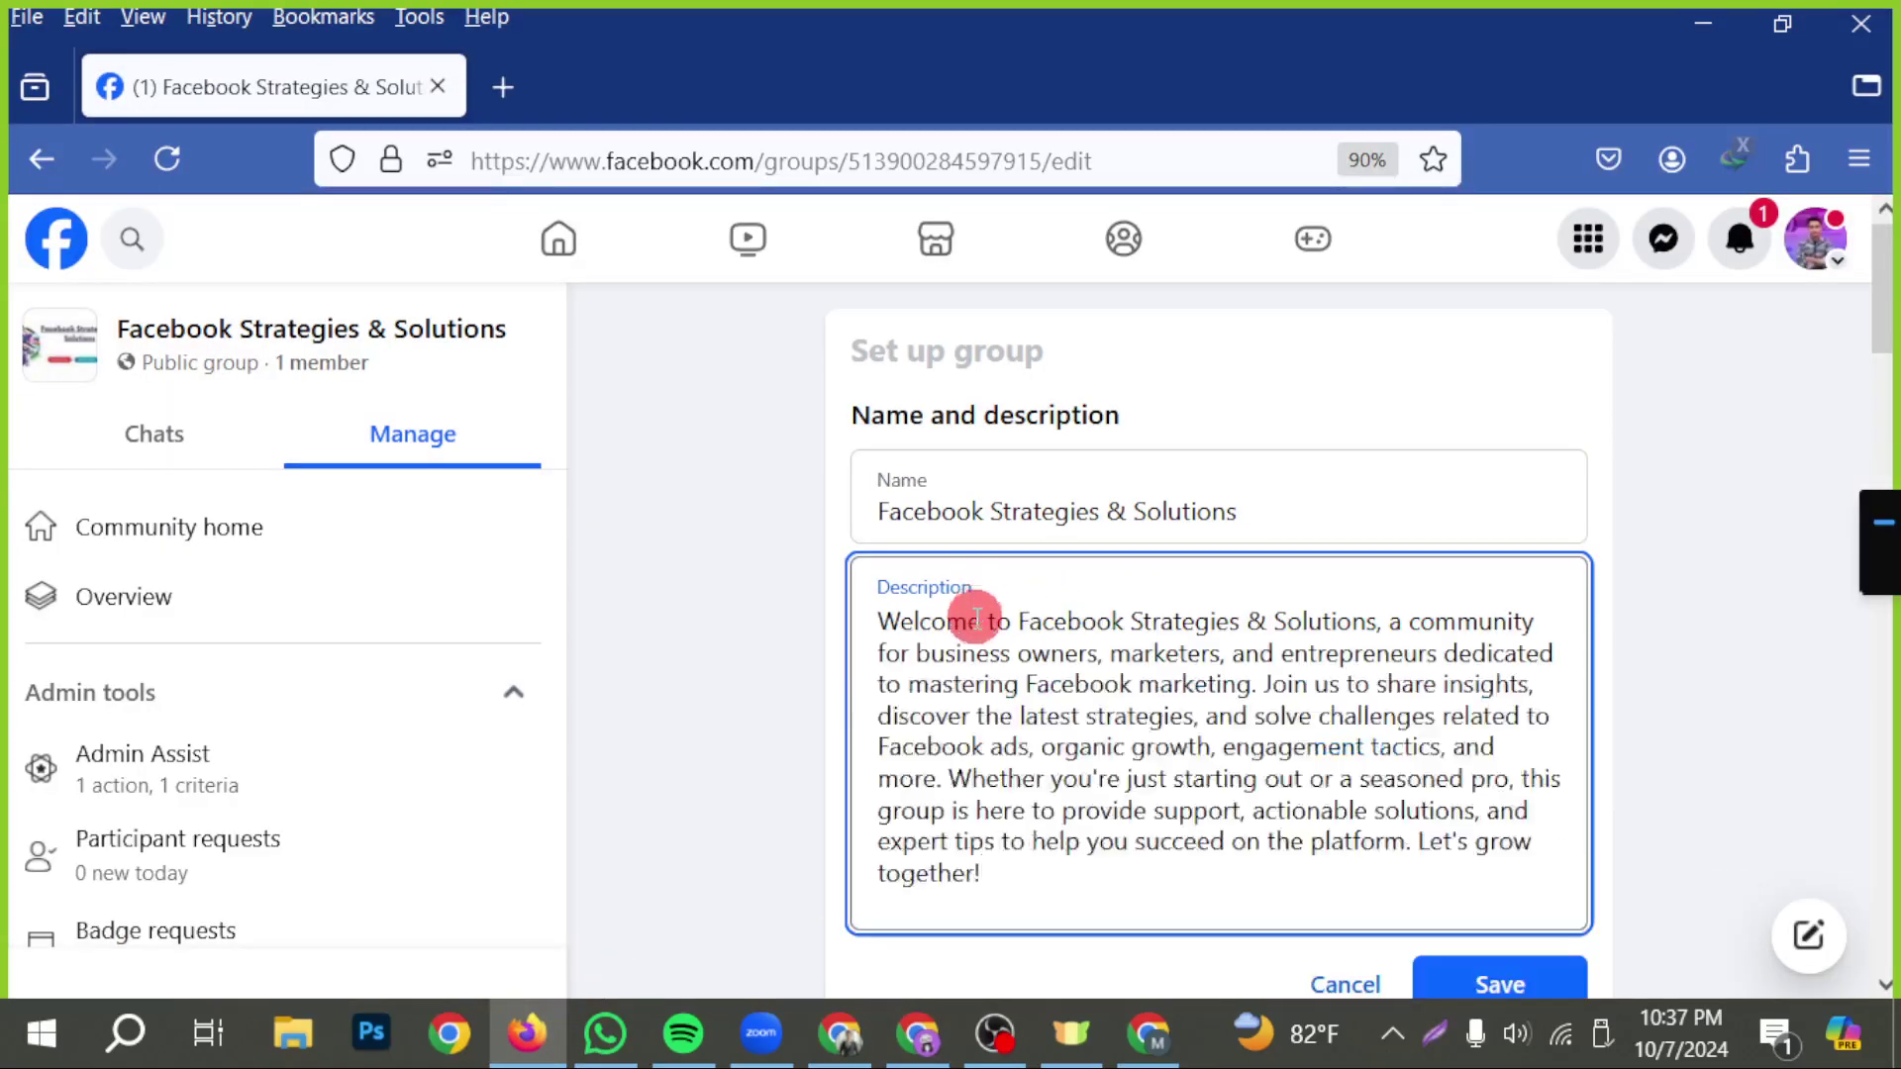
scroll(1230, 776, down, 2)
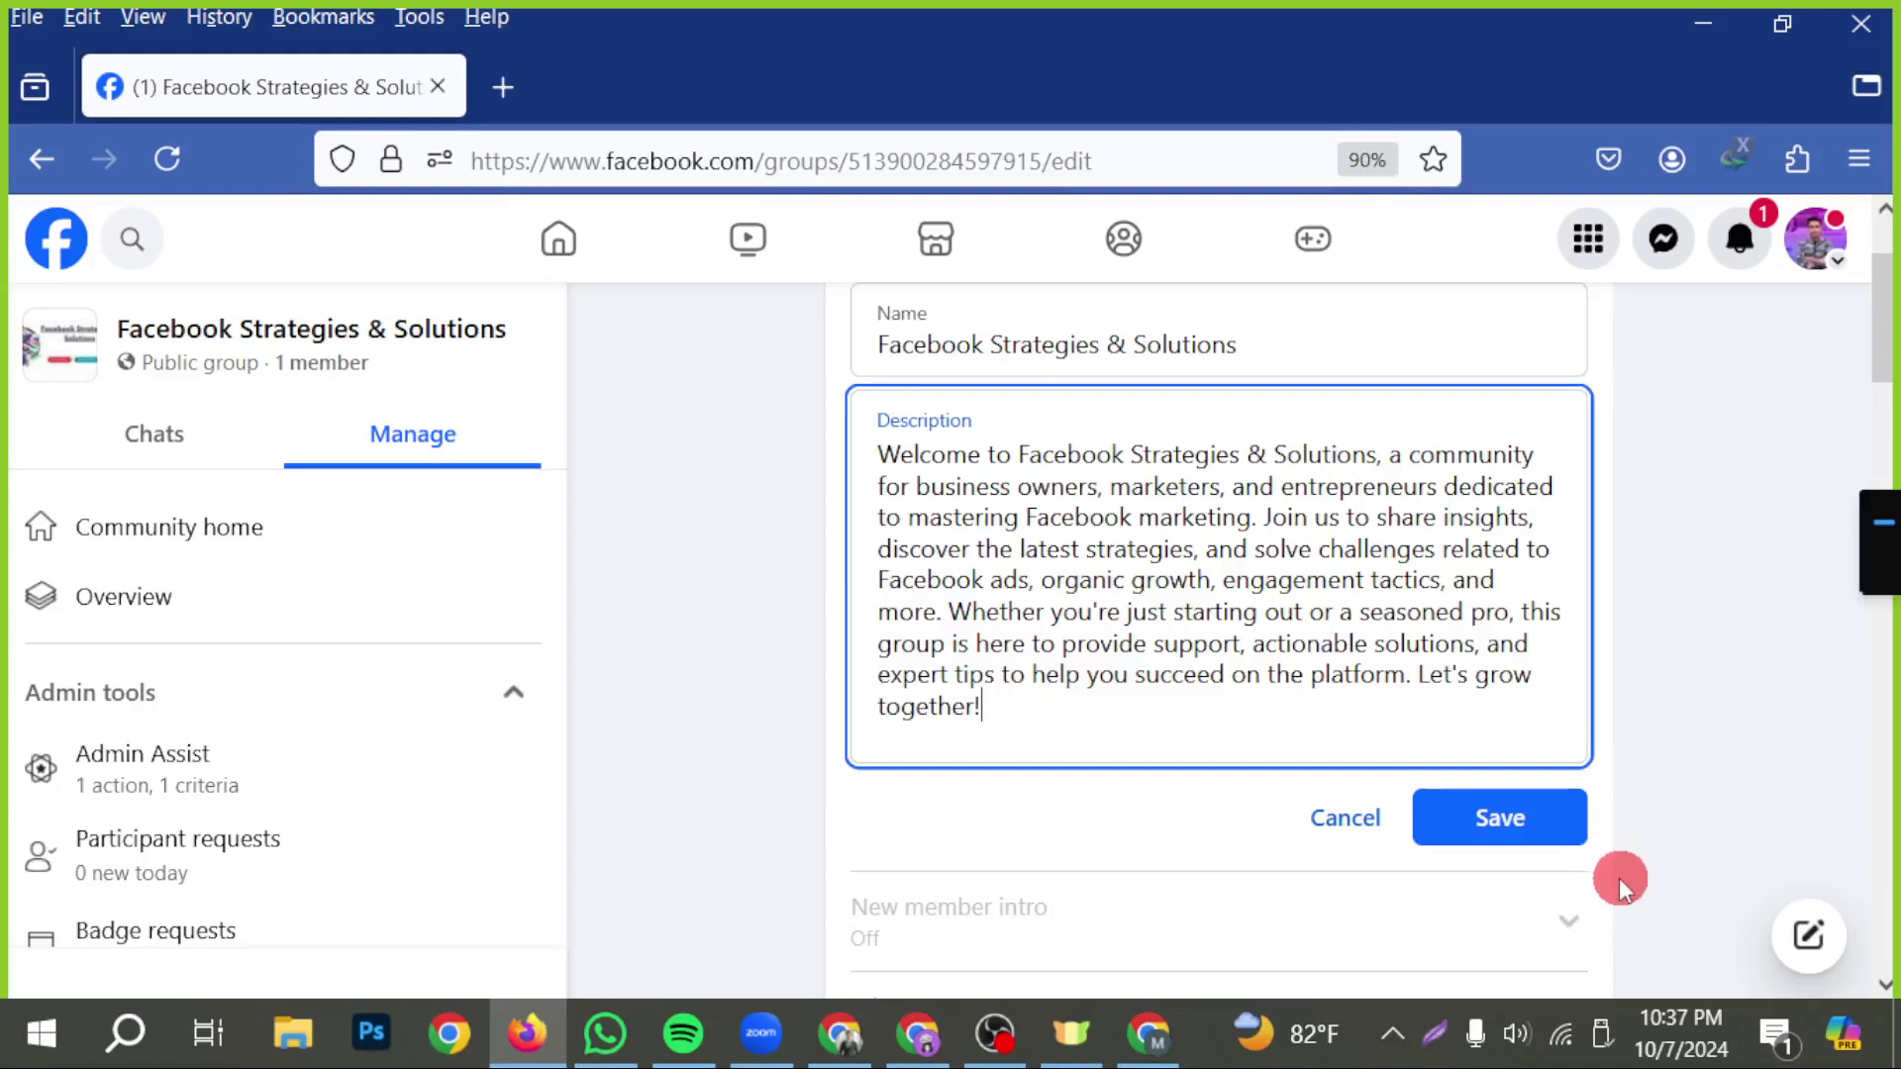
click(1522, 846)
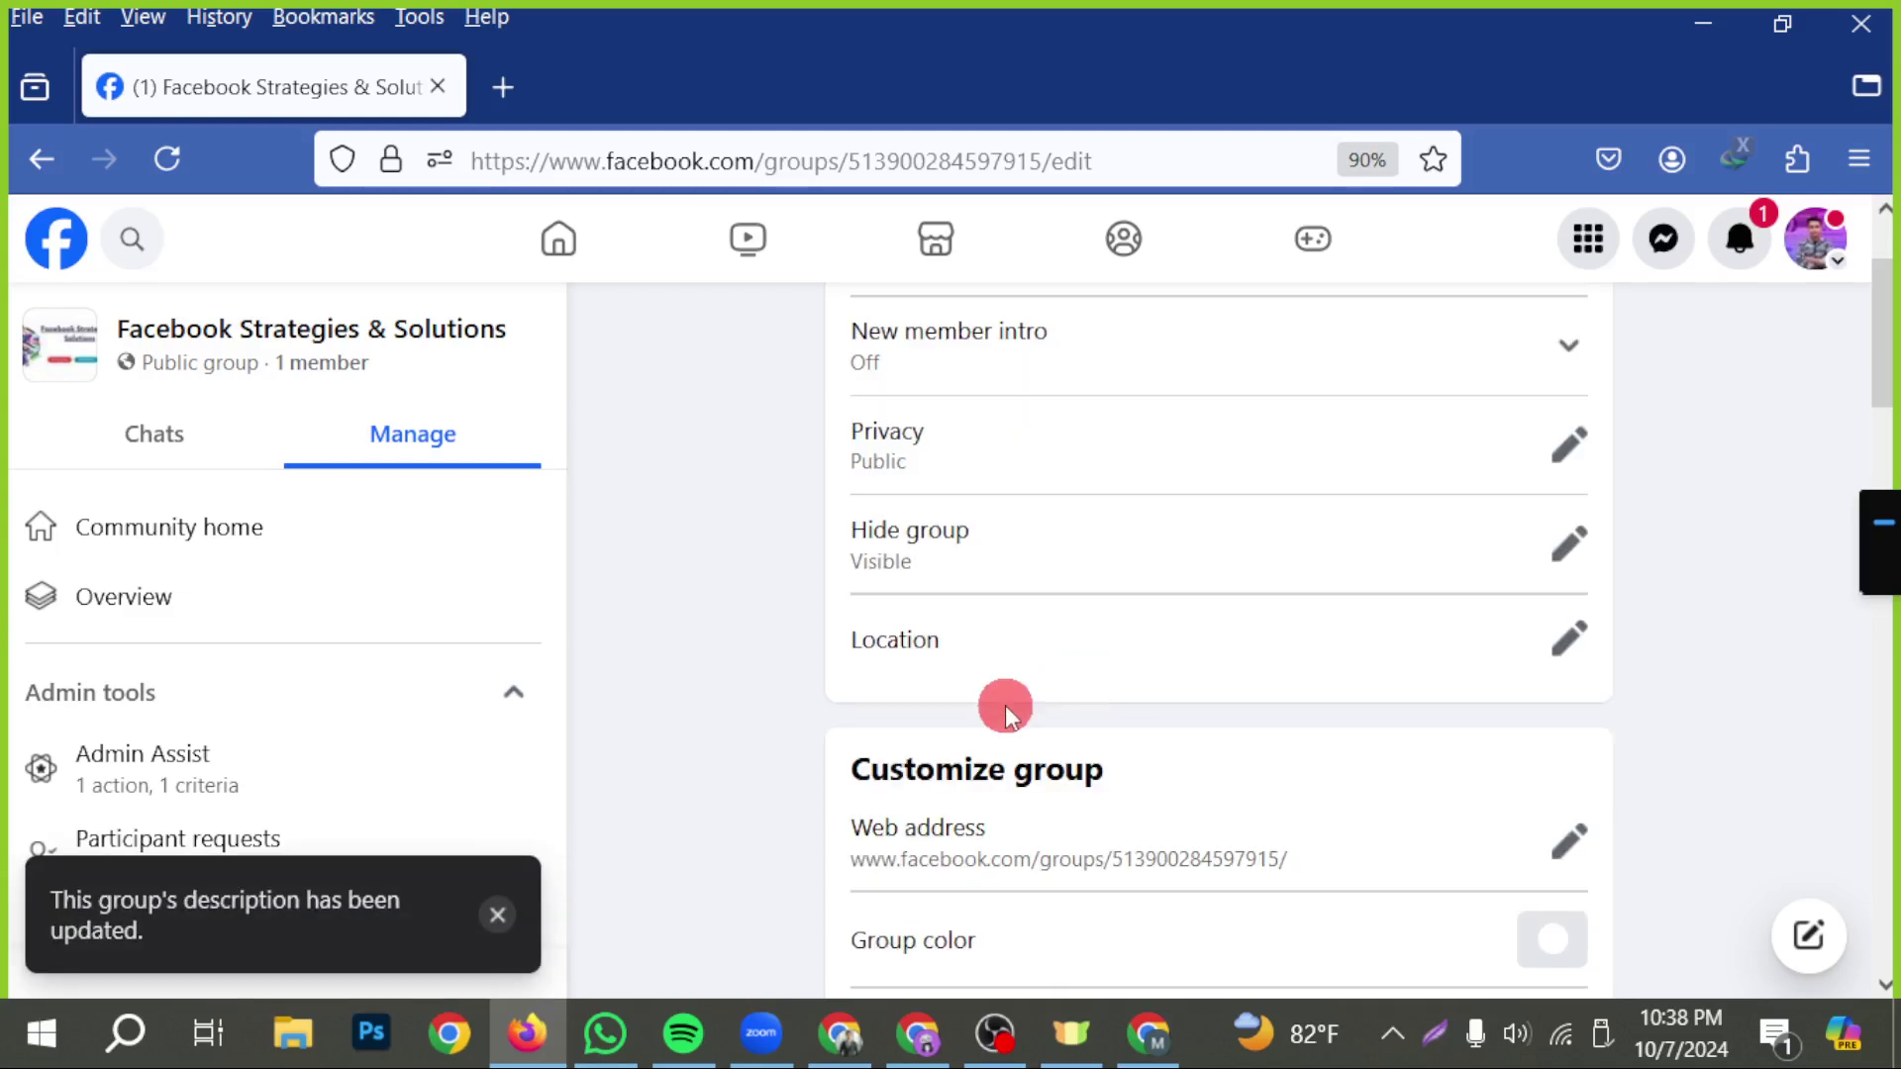
- Create a new member intro with the message "Welcome our group" and publish it
scroll(1020, 713, up, 2)
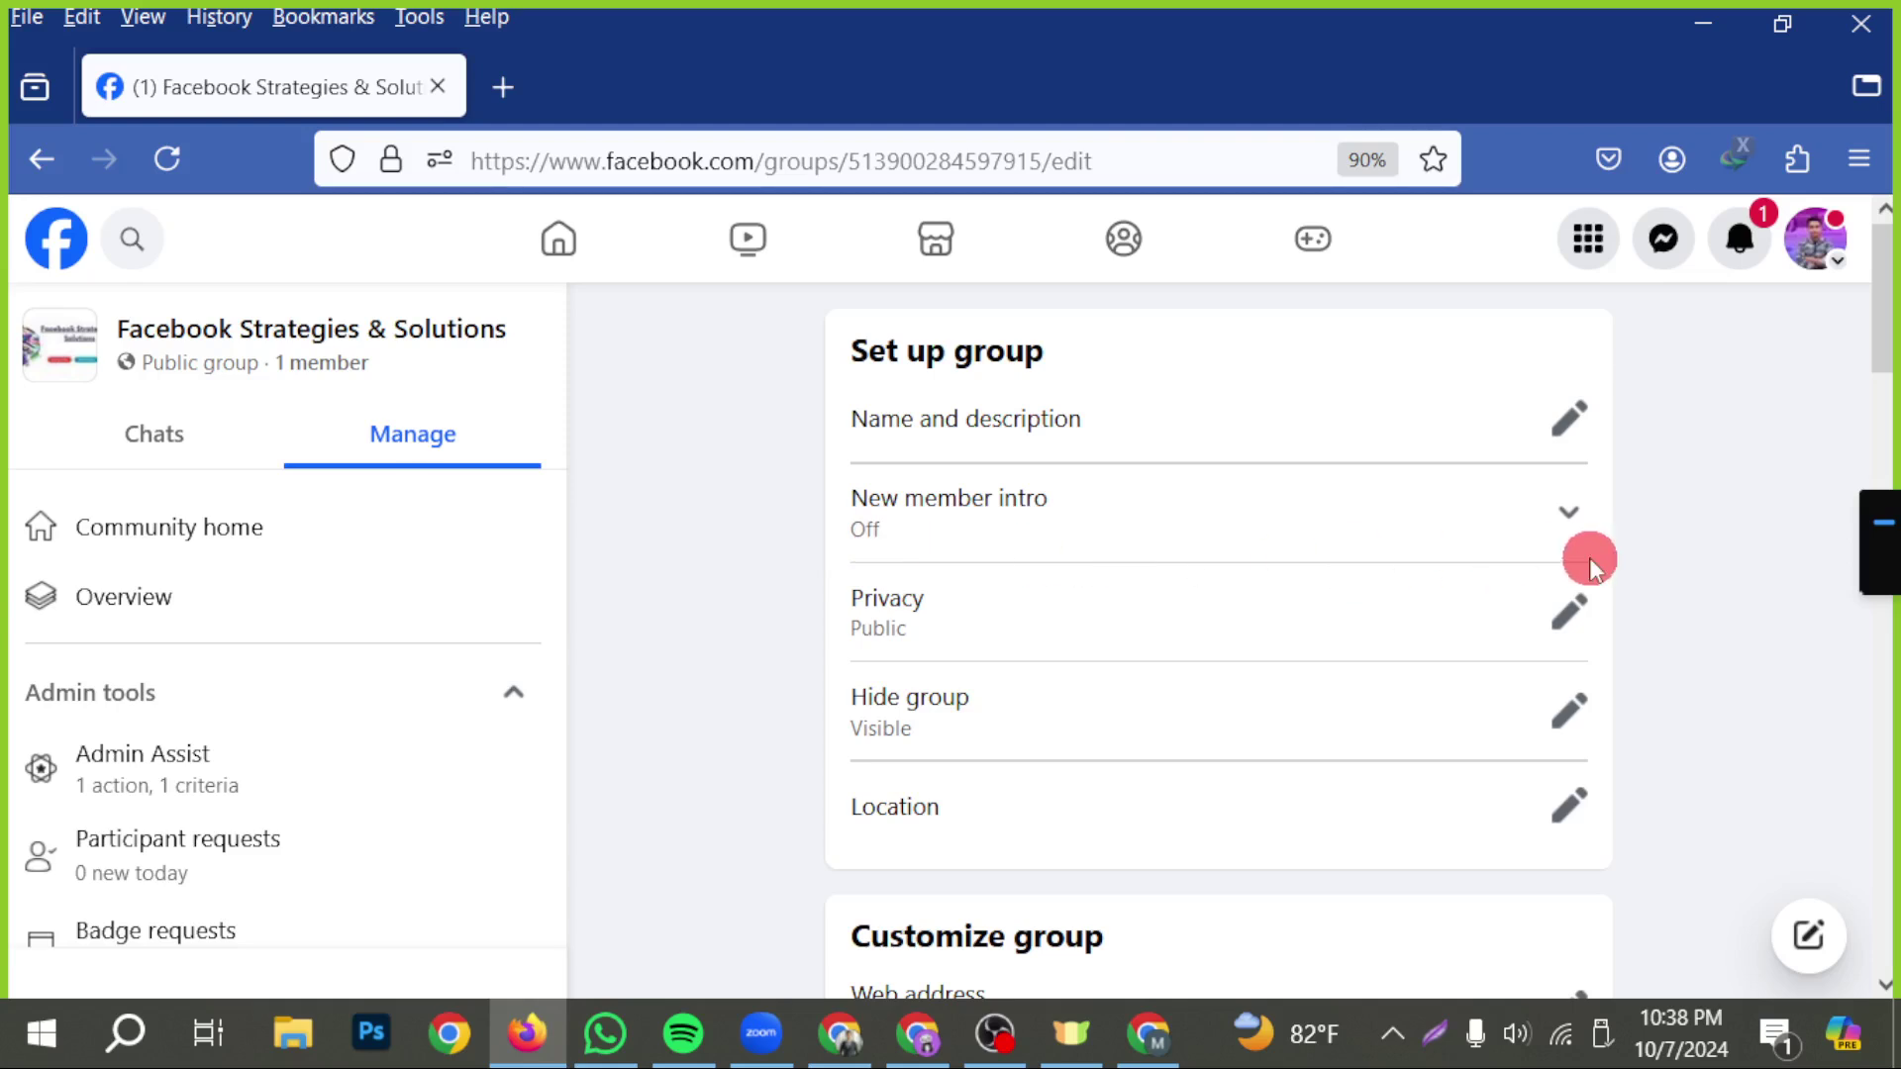
click(1571, 524)
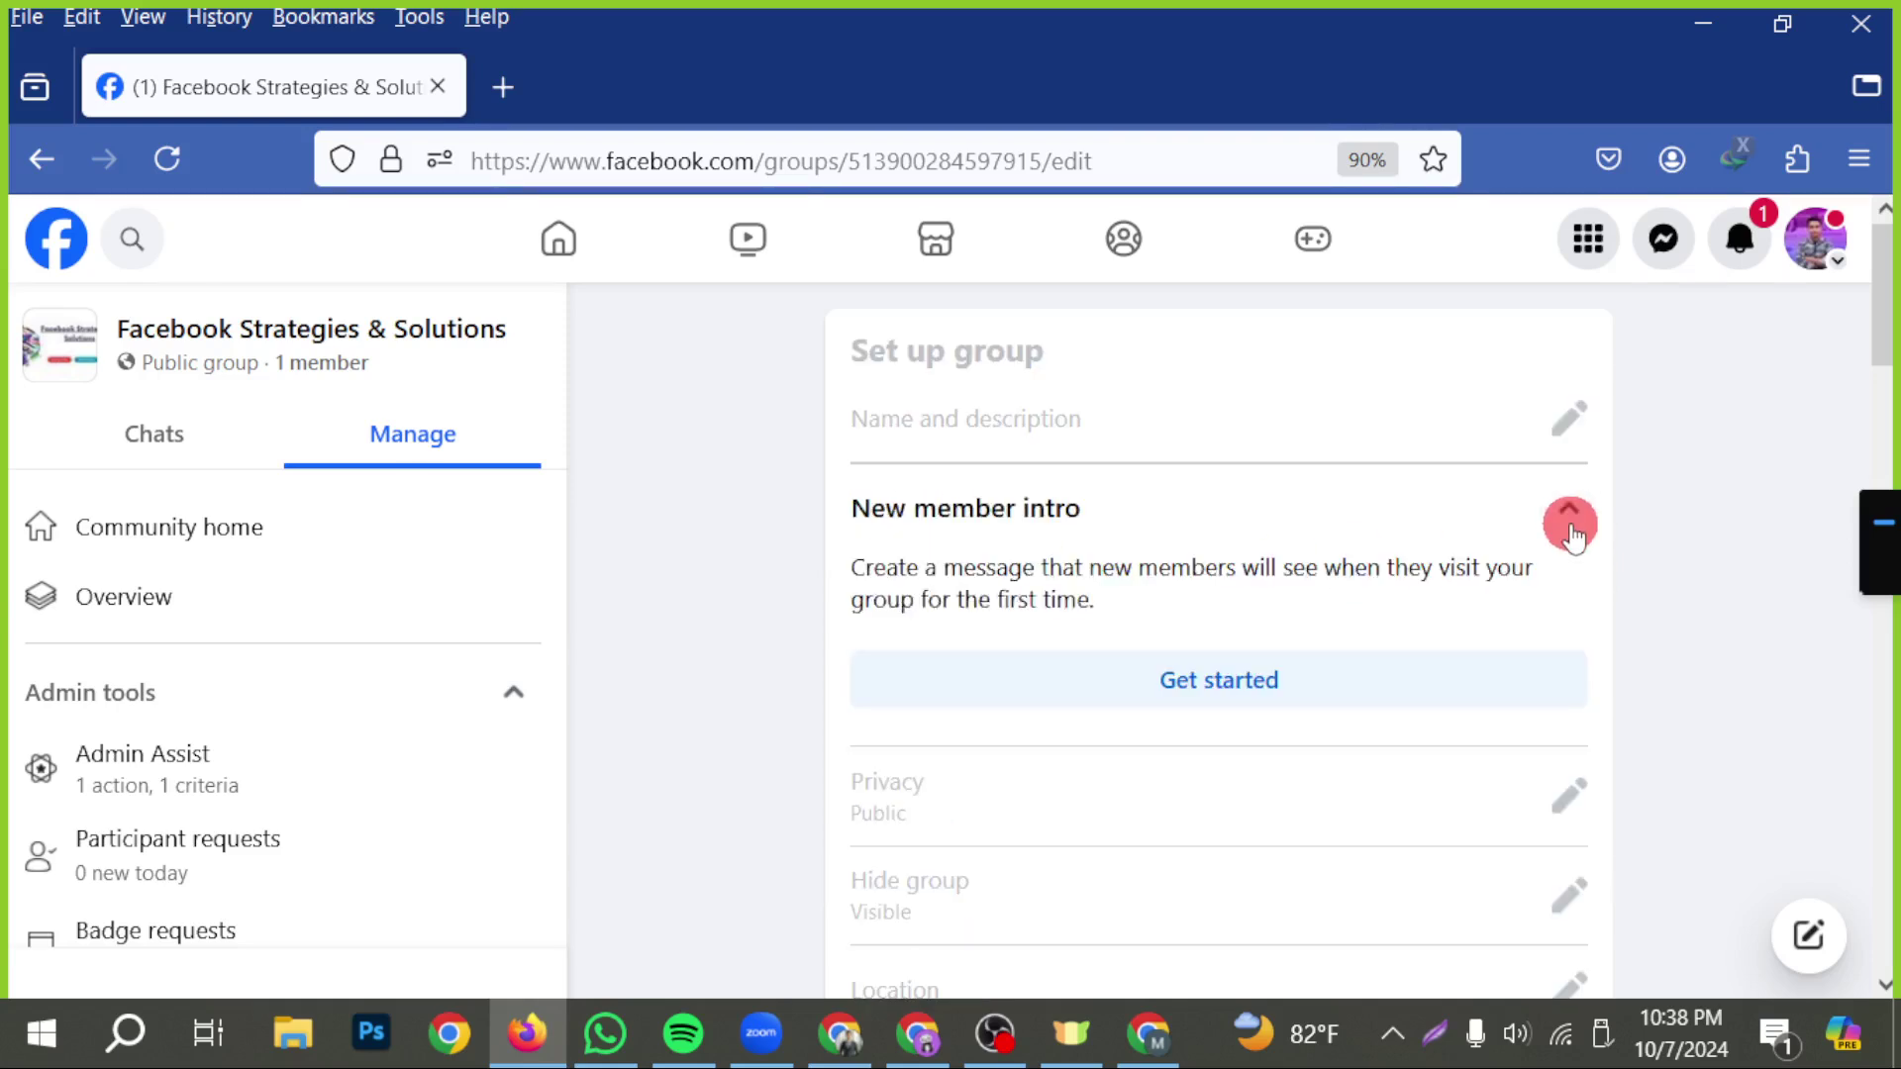
click(1255, 693)
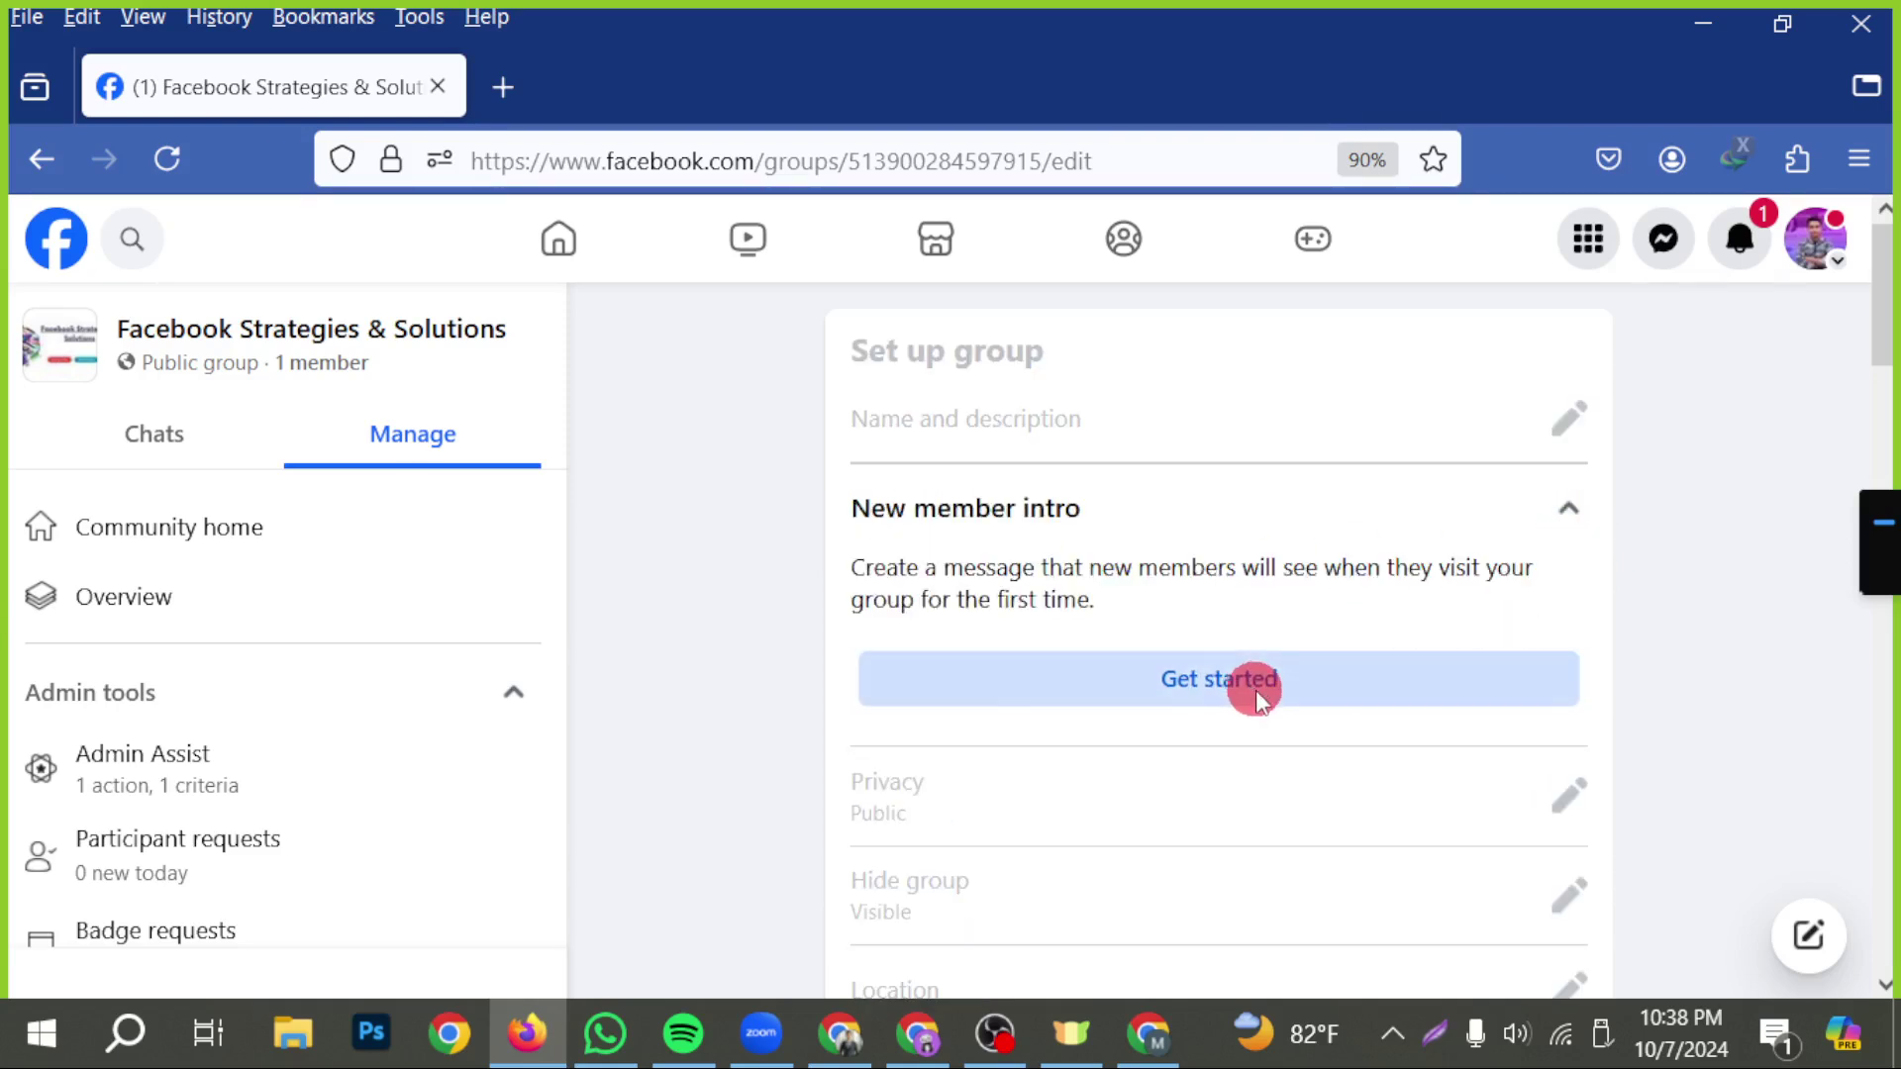
scroll(1039, 755, down, 3)
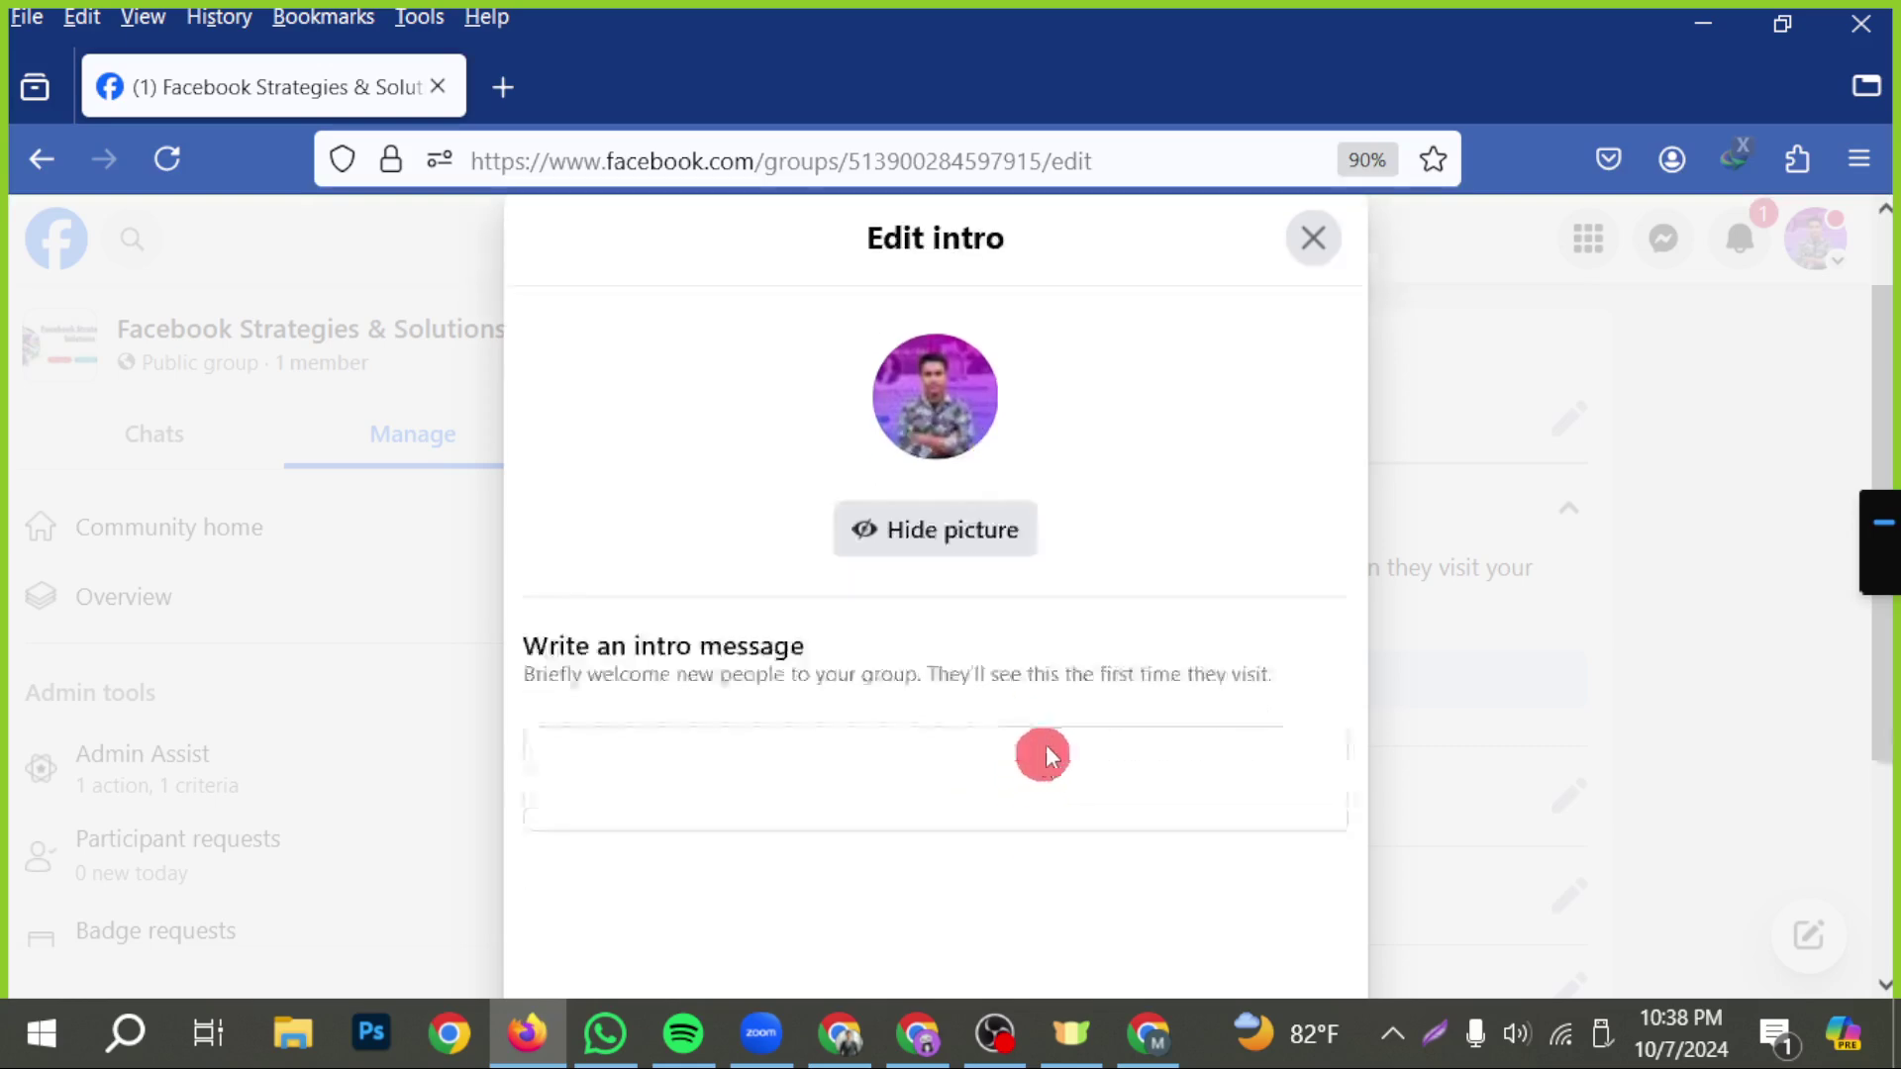
click(665, 554)
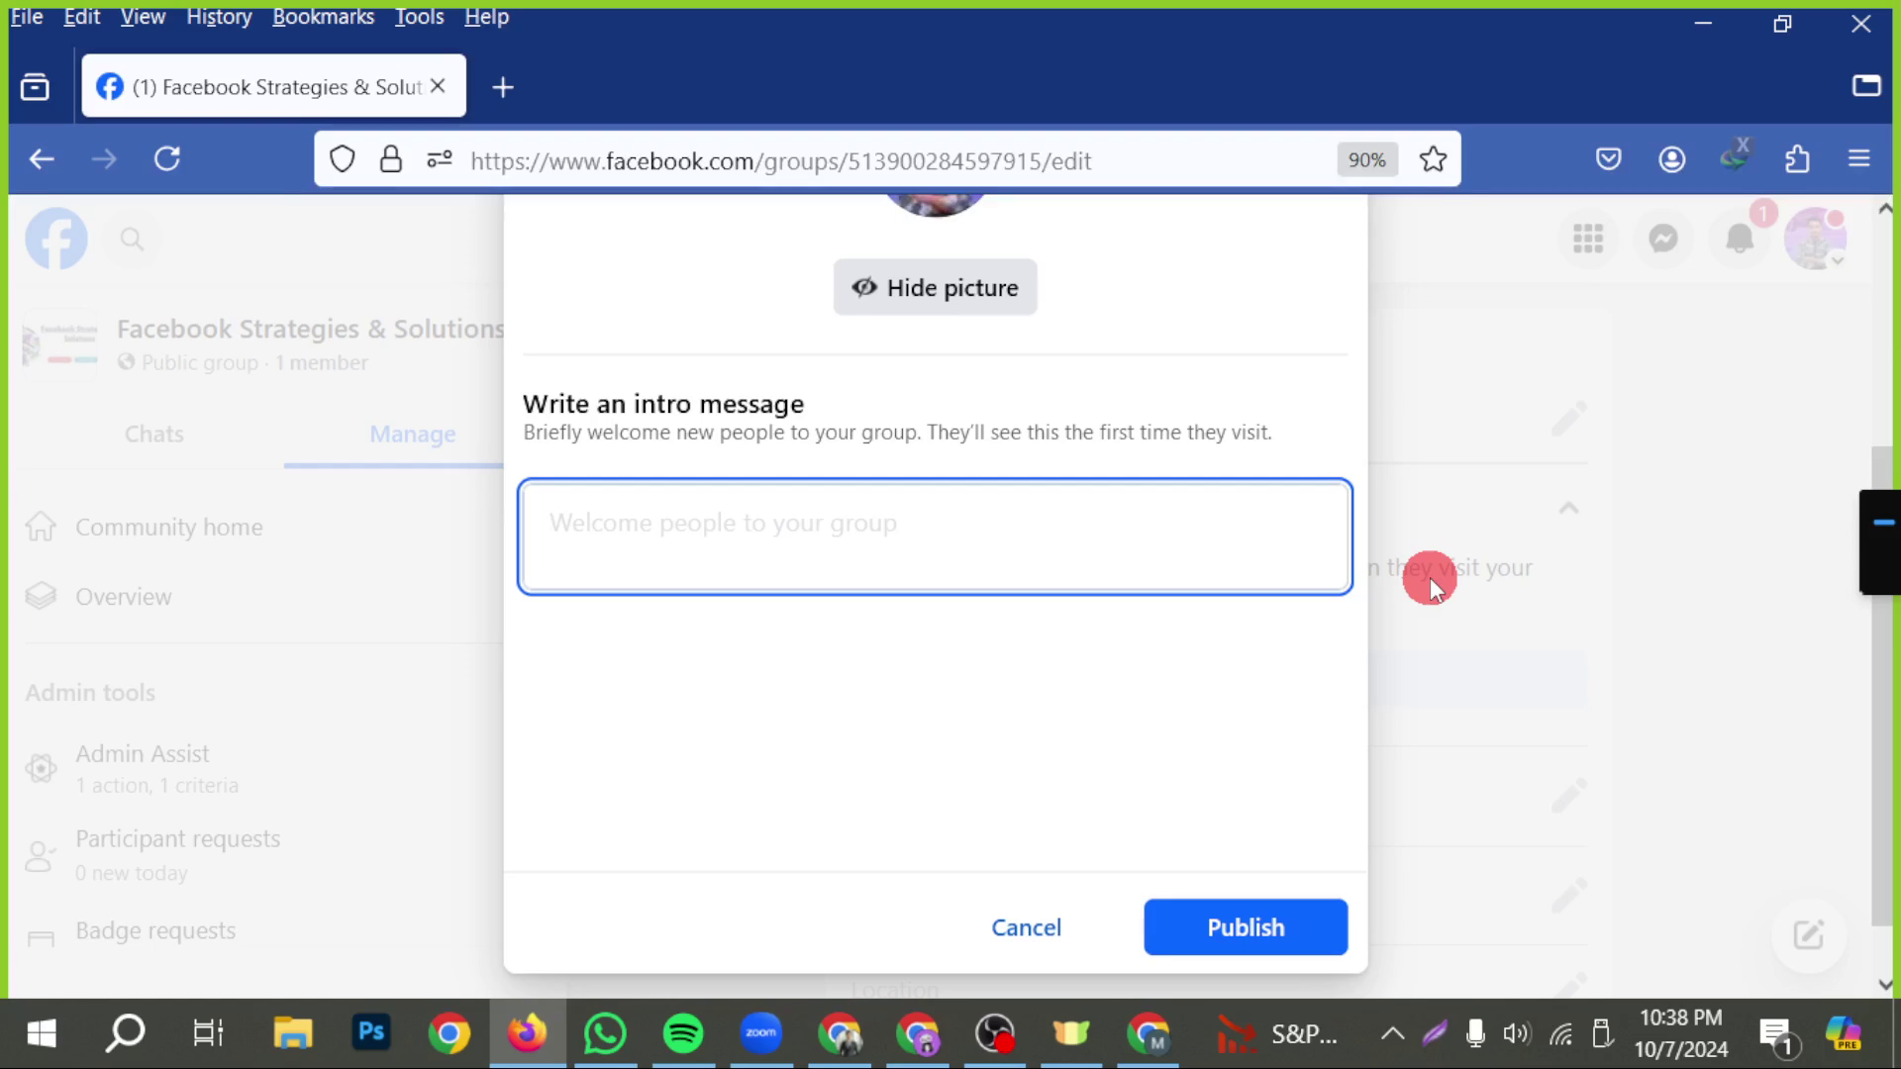
text(Welcome our group)
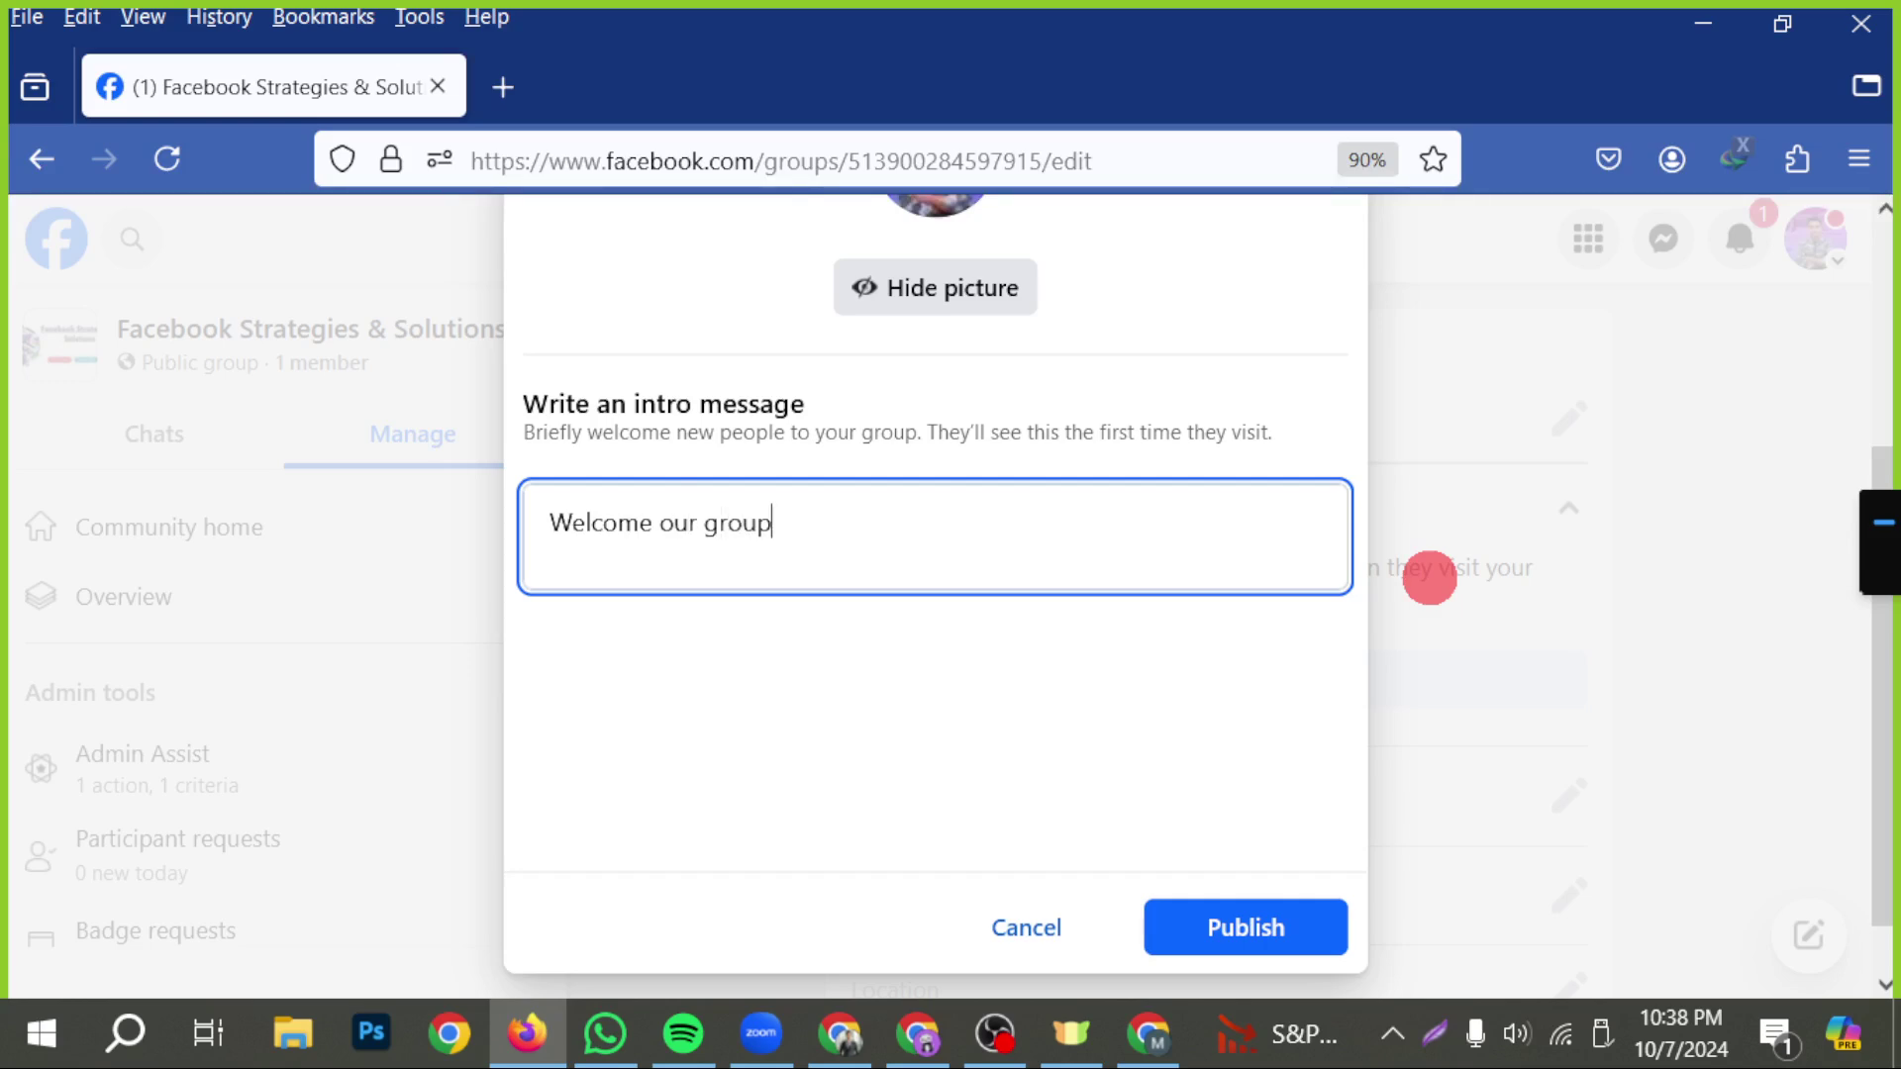
click(1285, 925)
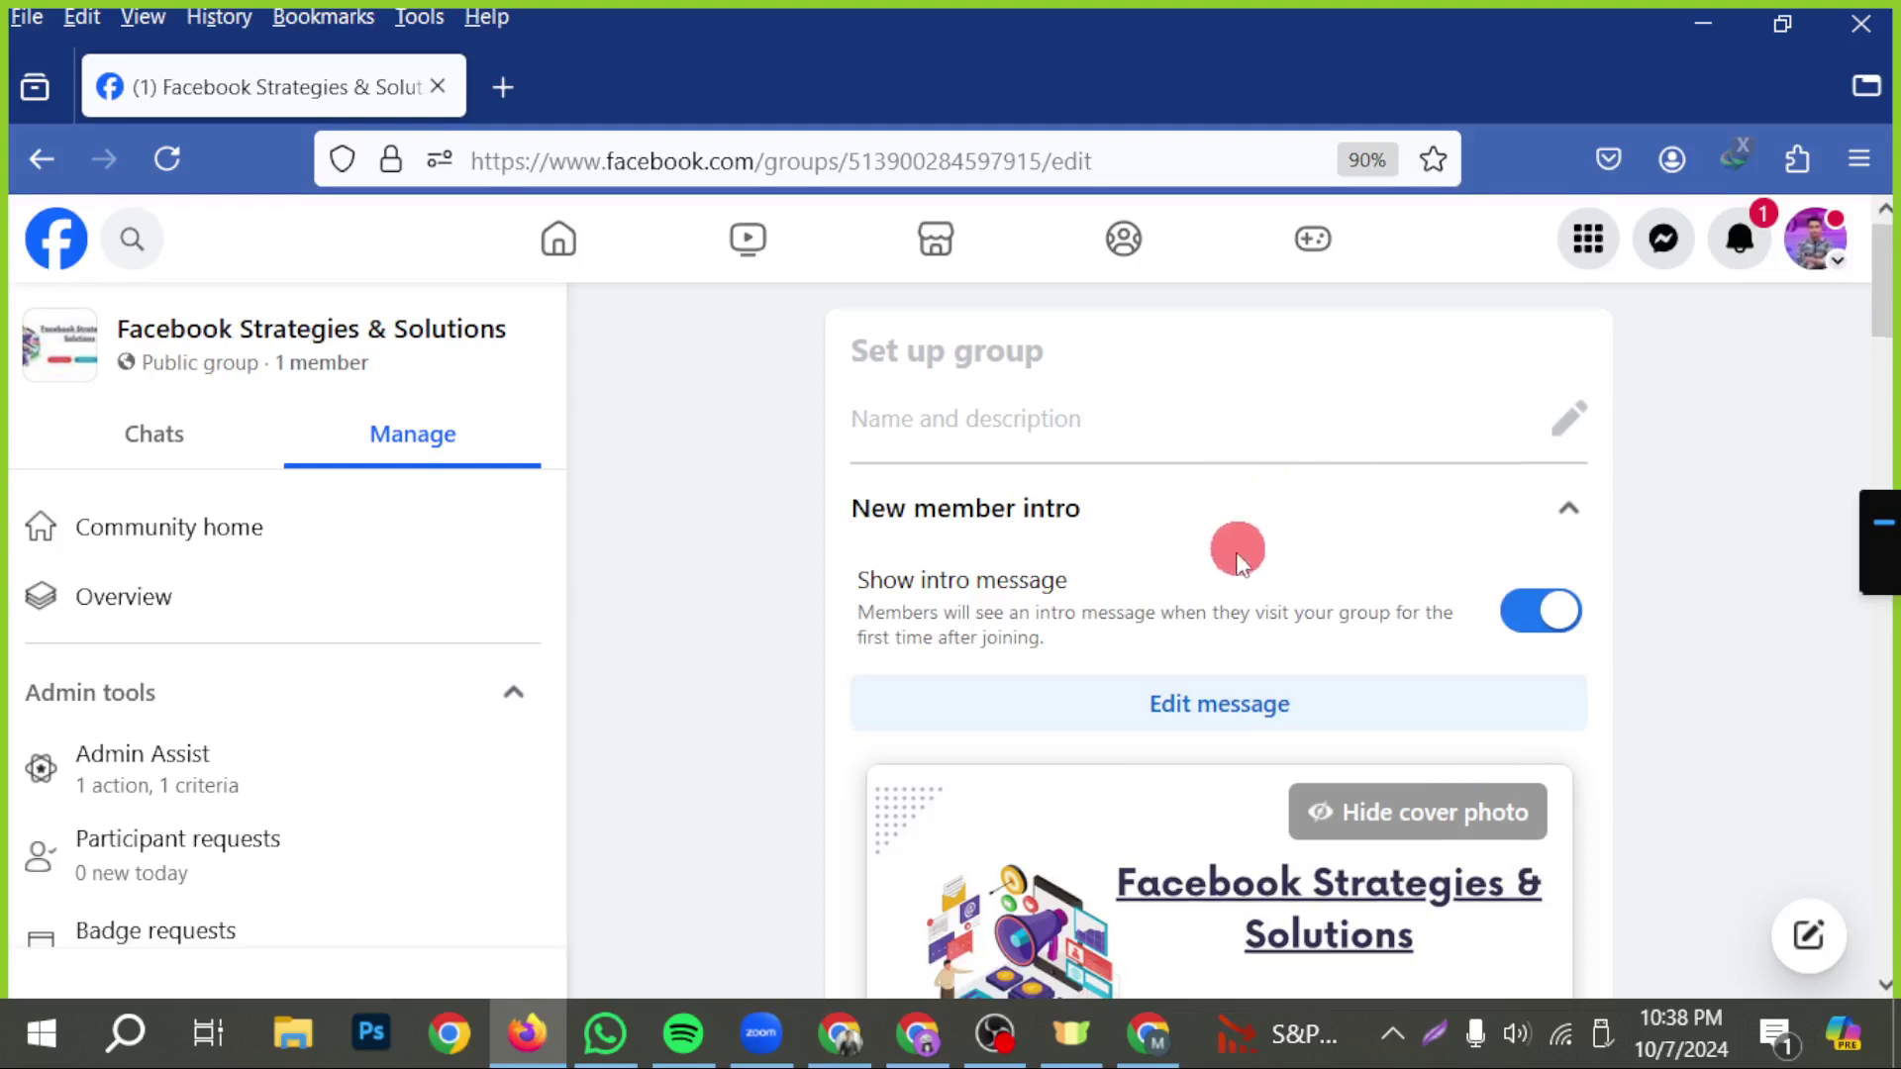
- Hide the cover photo in the new member intro preview, and show it again
scroll(1277, 594, down, 3)
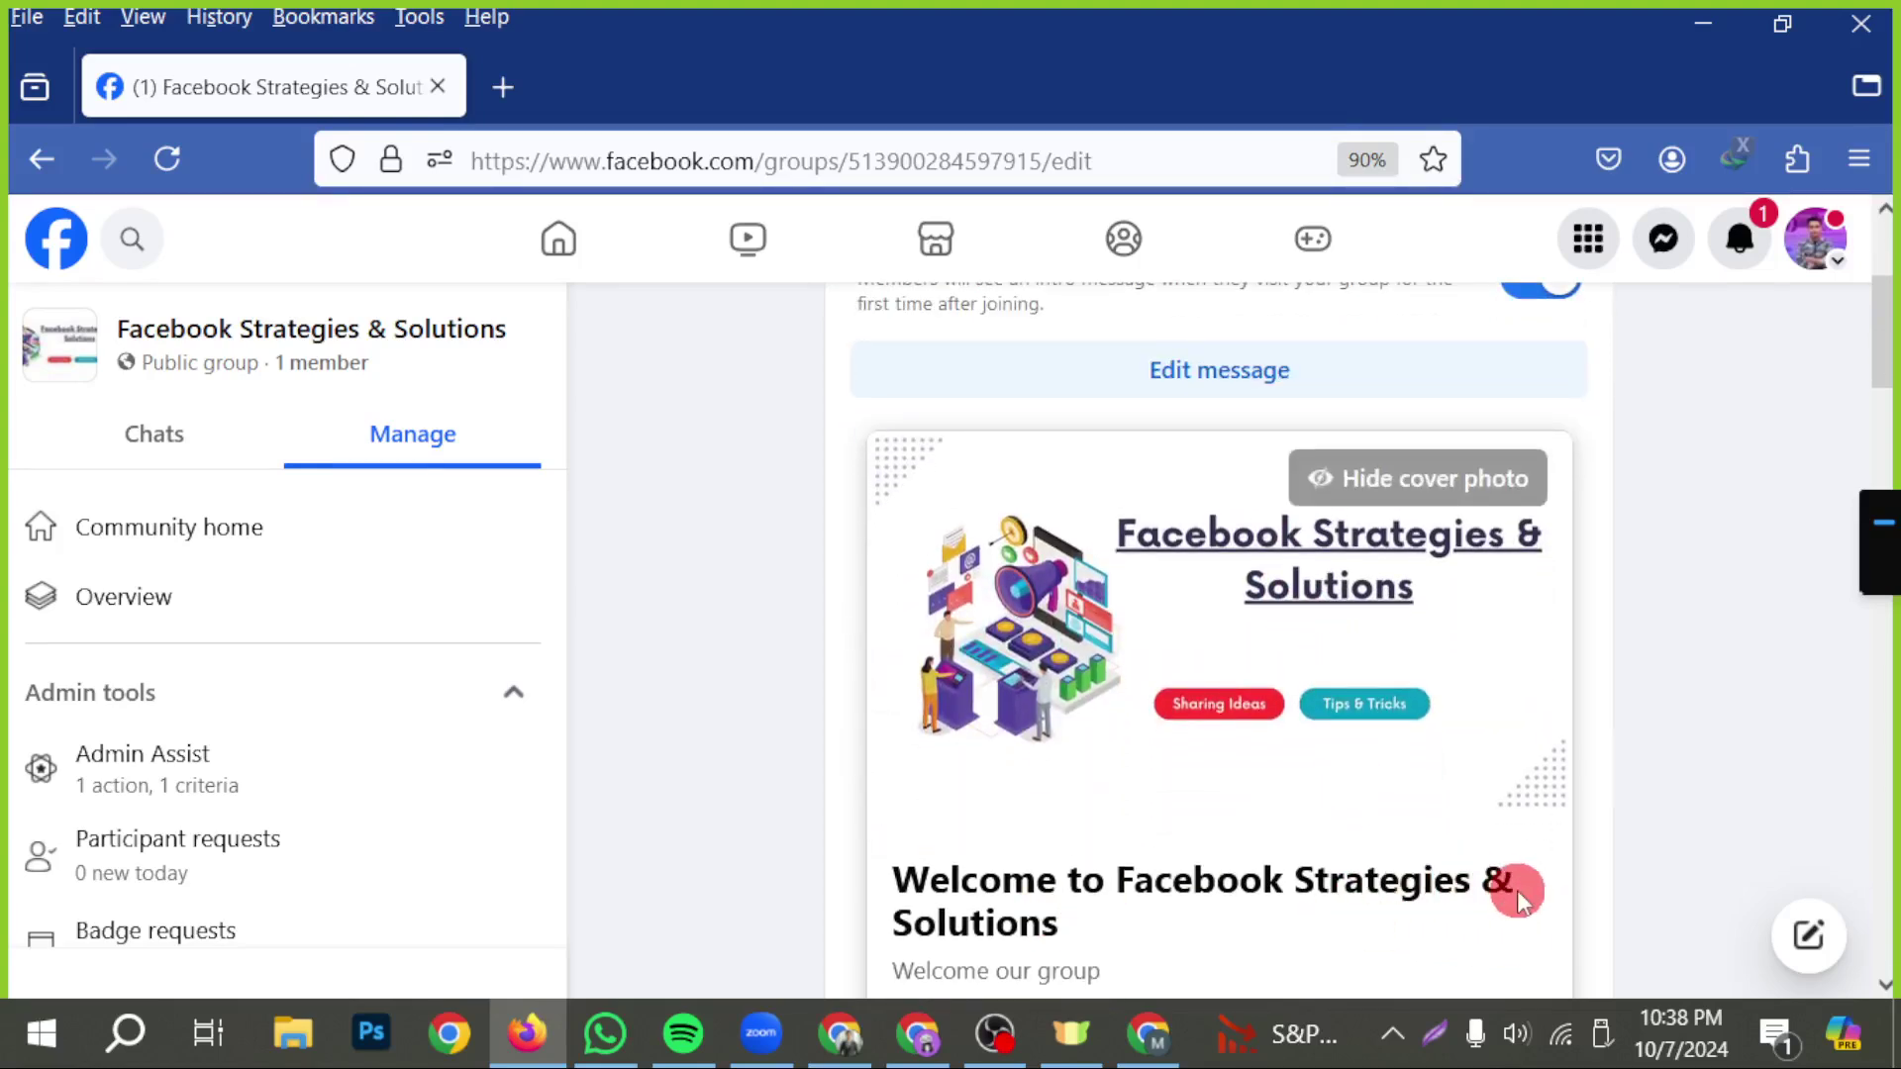
click(1391, 507)
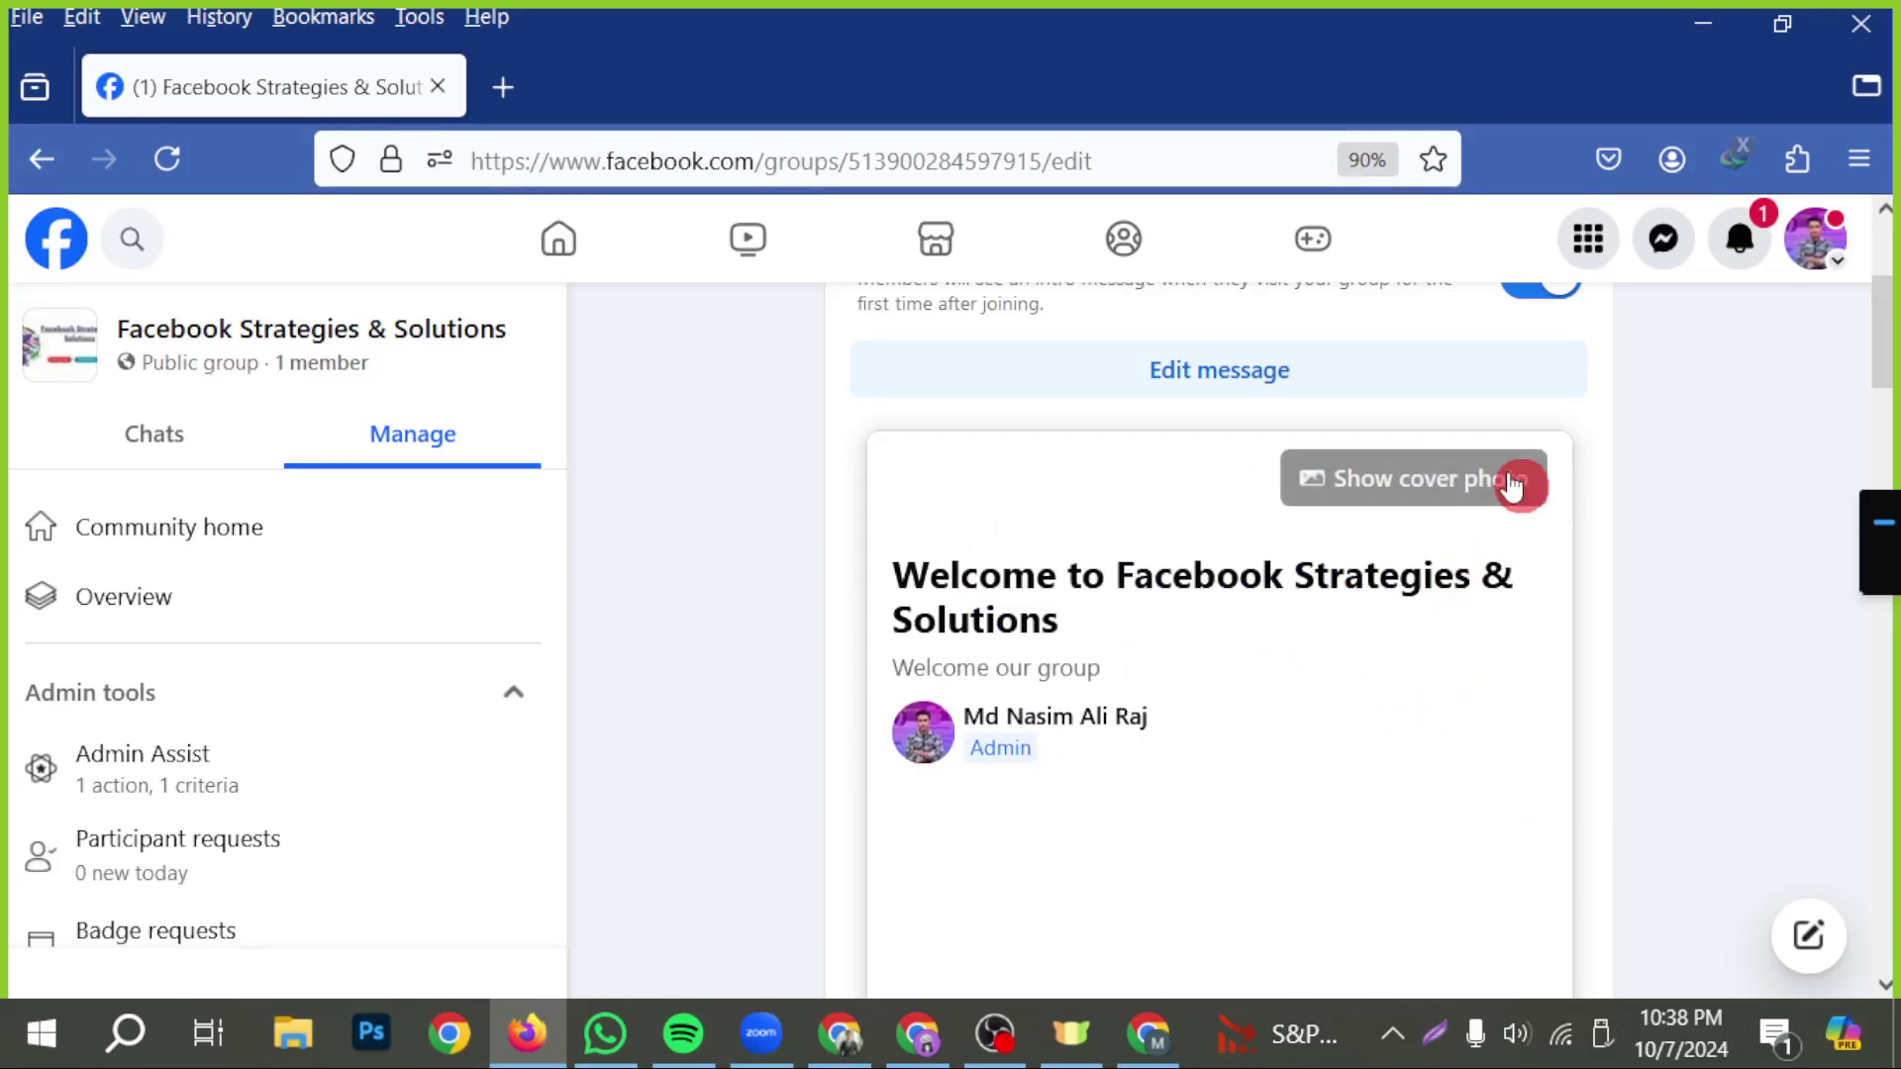
click(1434, 479)
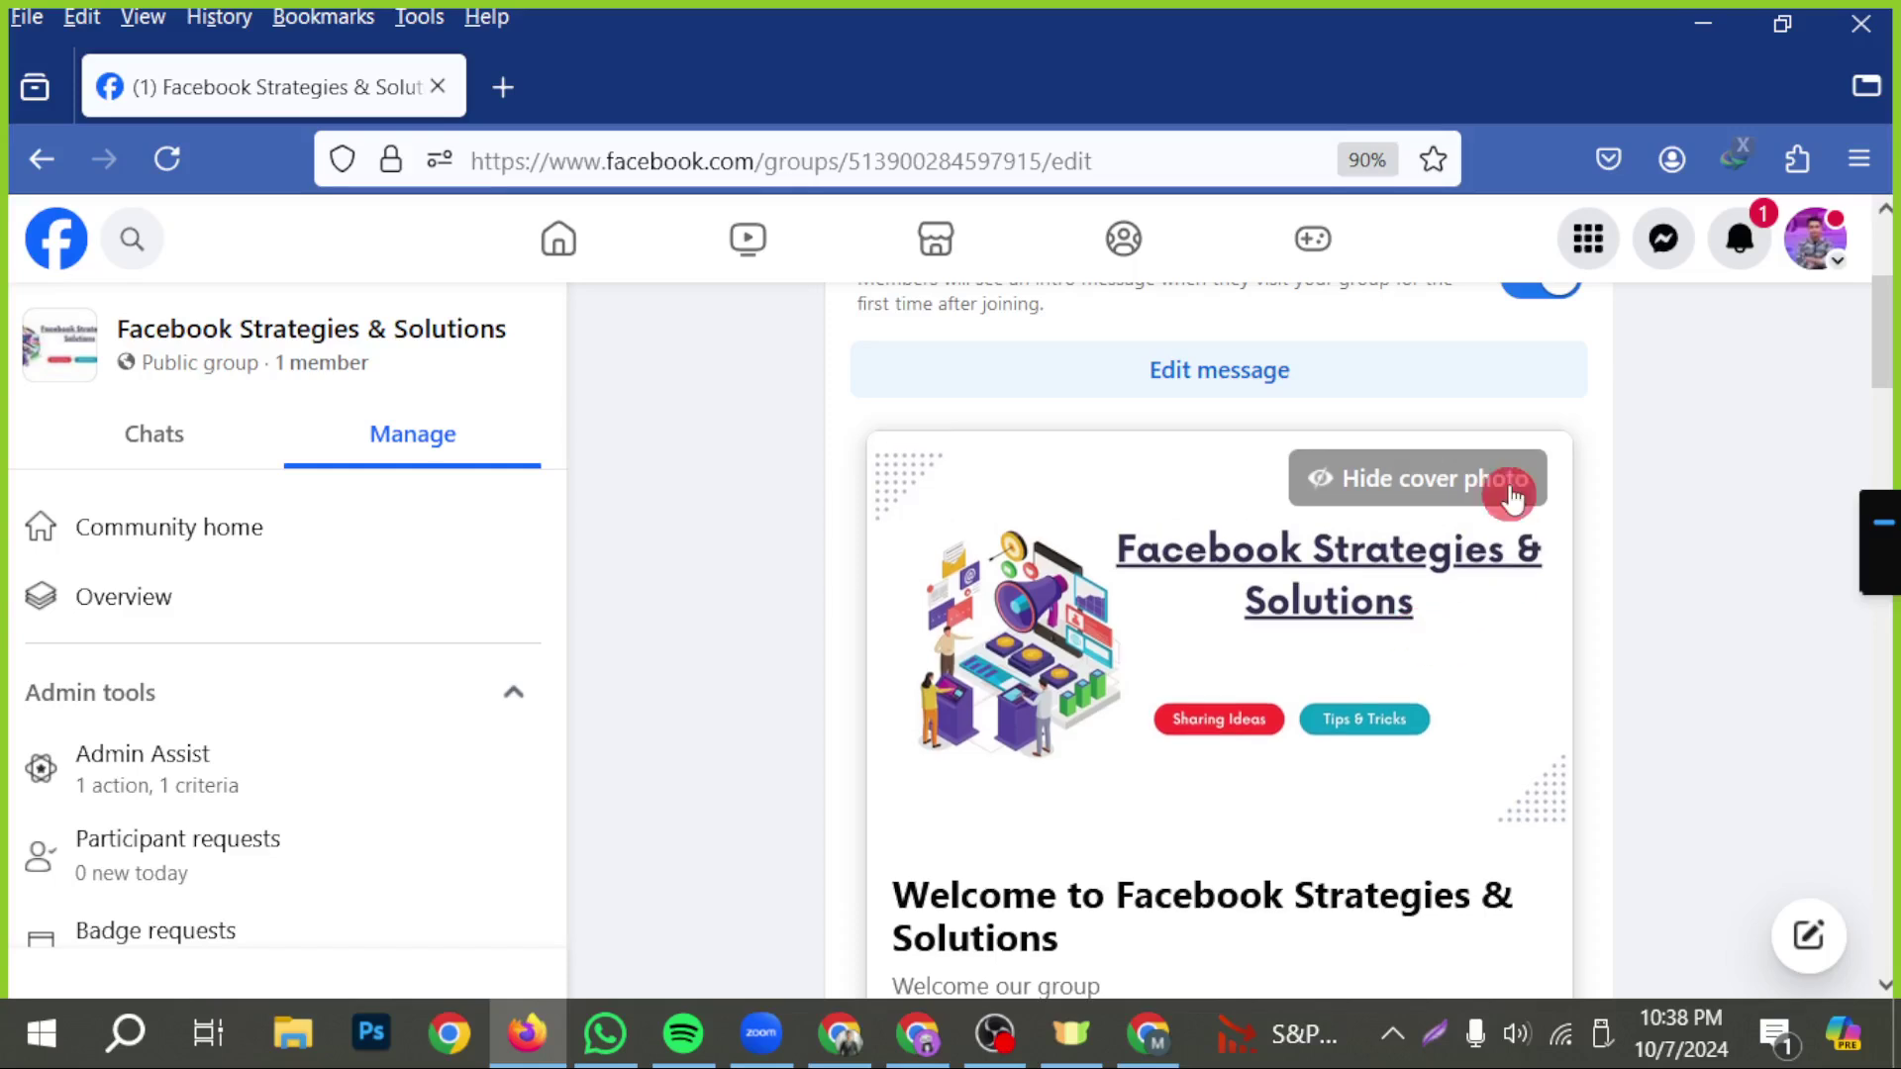
- Look over the new member intro preview from cover photo to admin details, and collapse the intro section
scroll(1530, 508, down, 6)
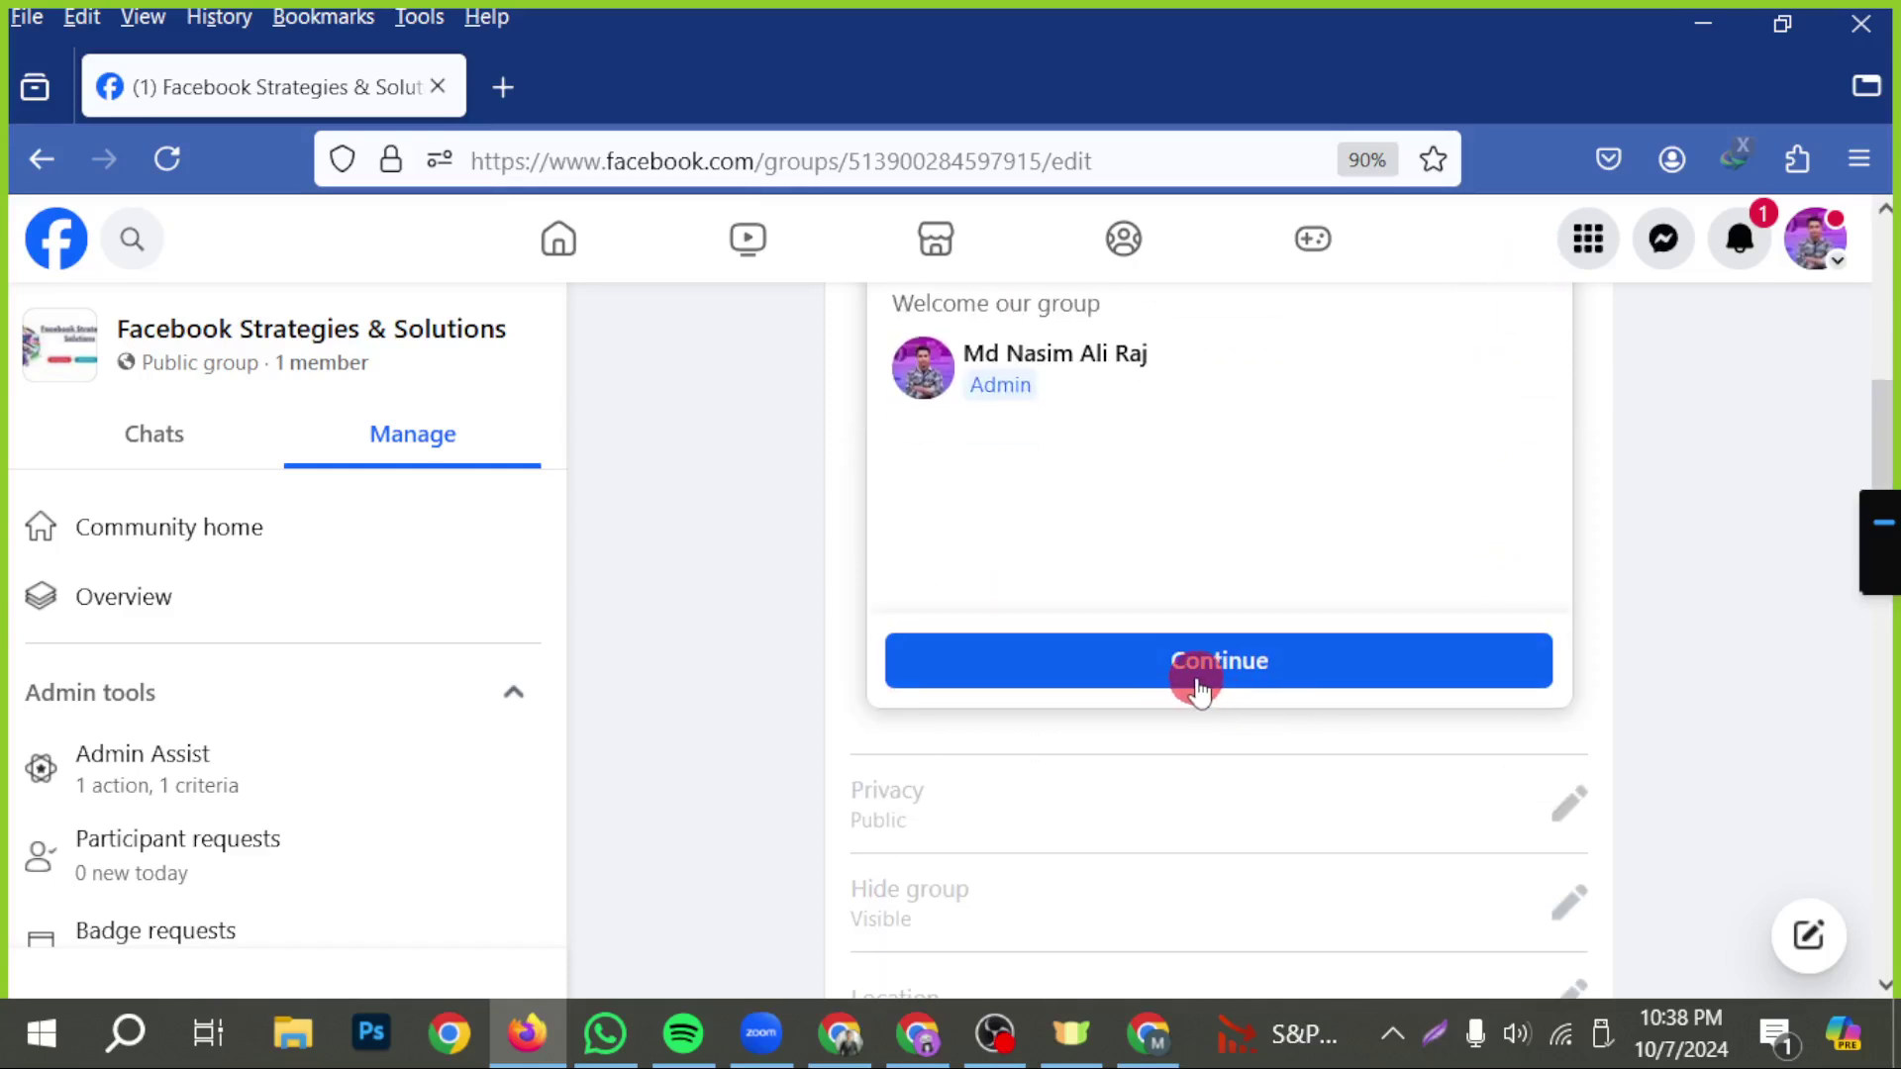
scroll(1191, 467, down, 2)
scroll(1029, 396, up, 3)
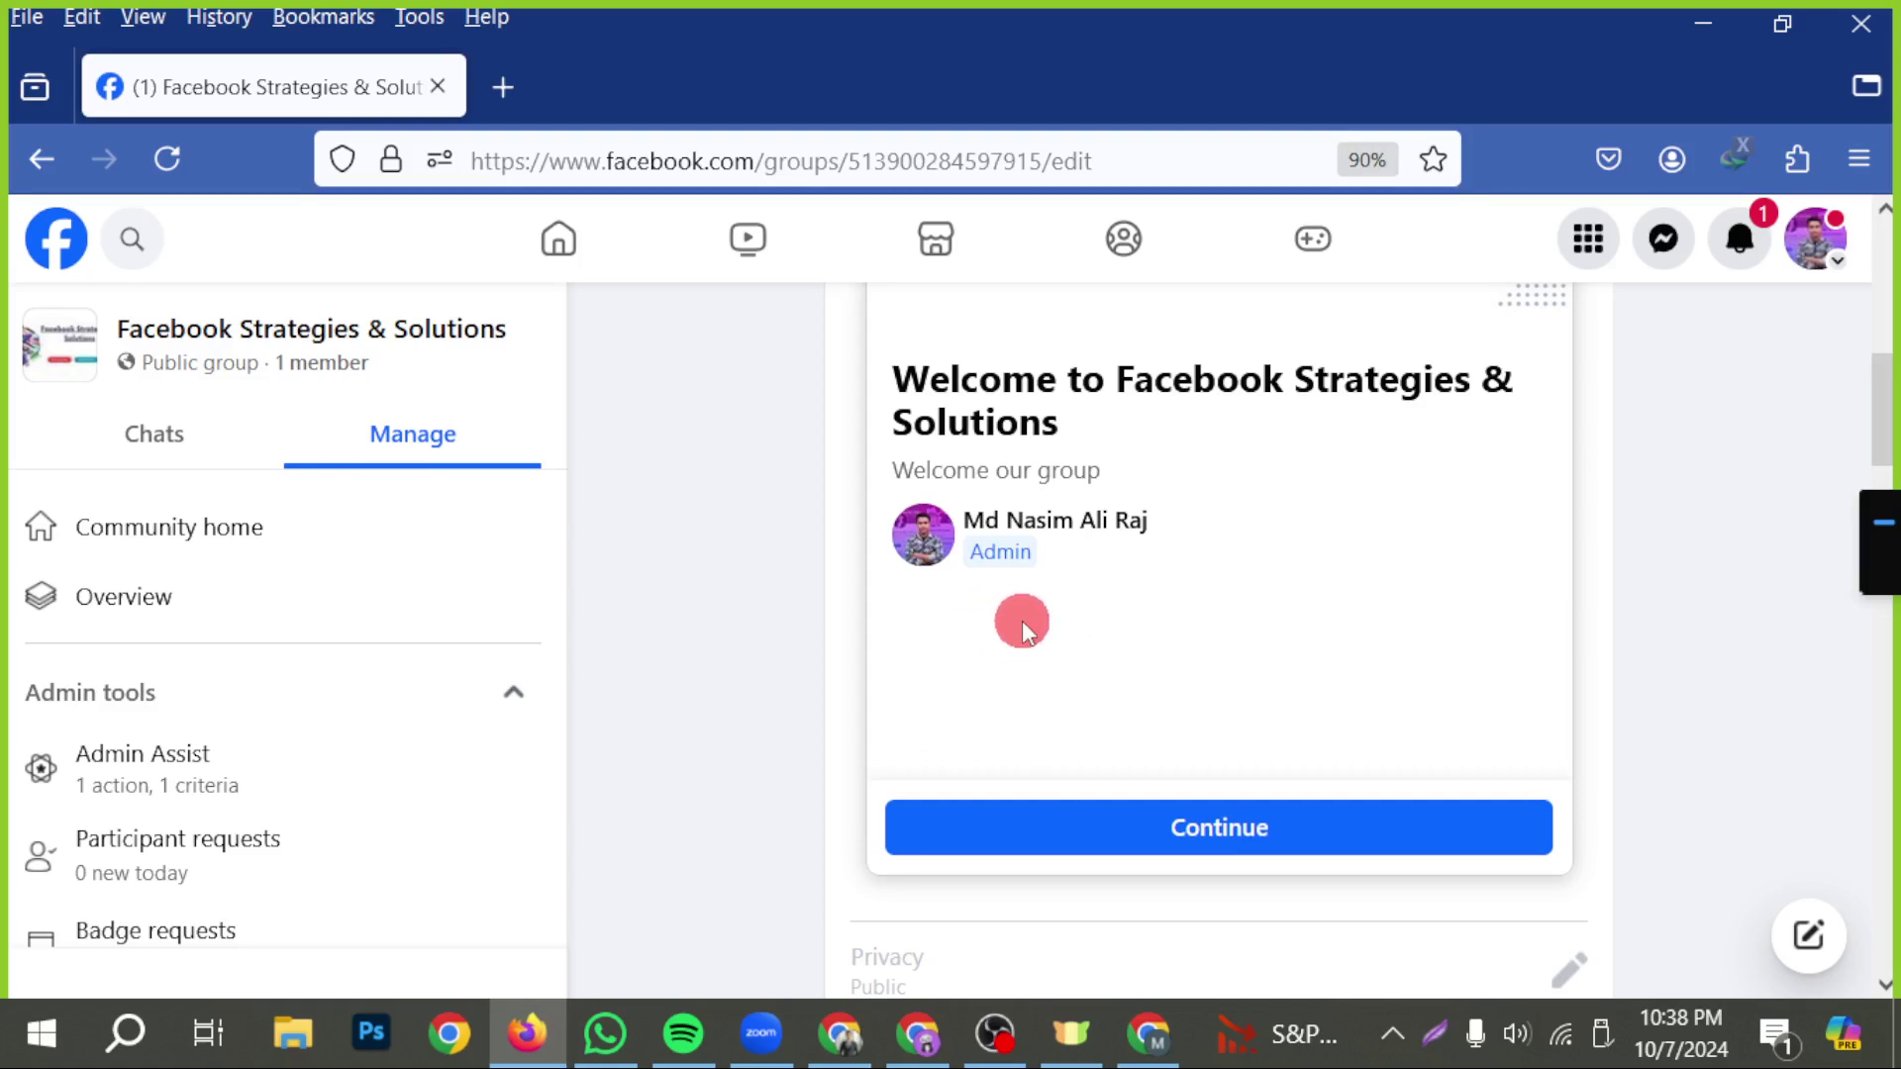
scroll(1043, 703, down, 5)
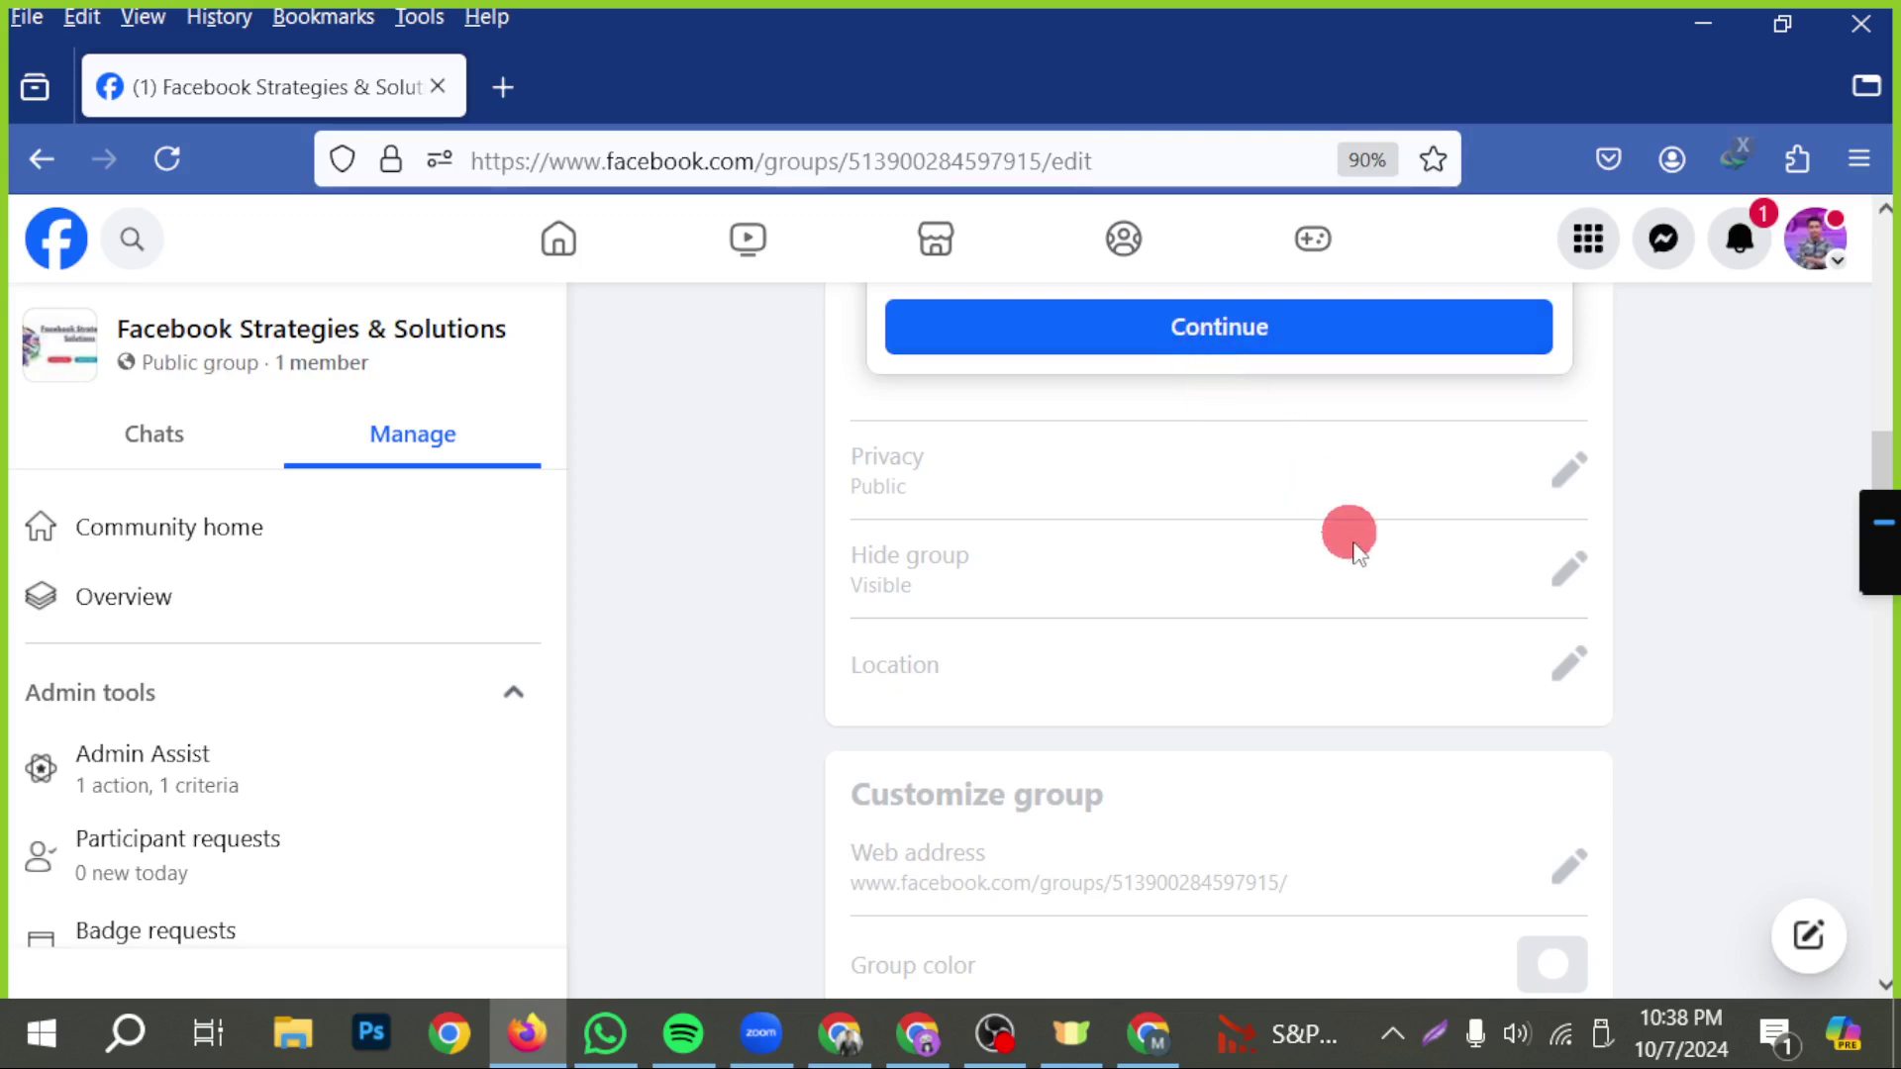
scroll(1361, 559, up, 2)
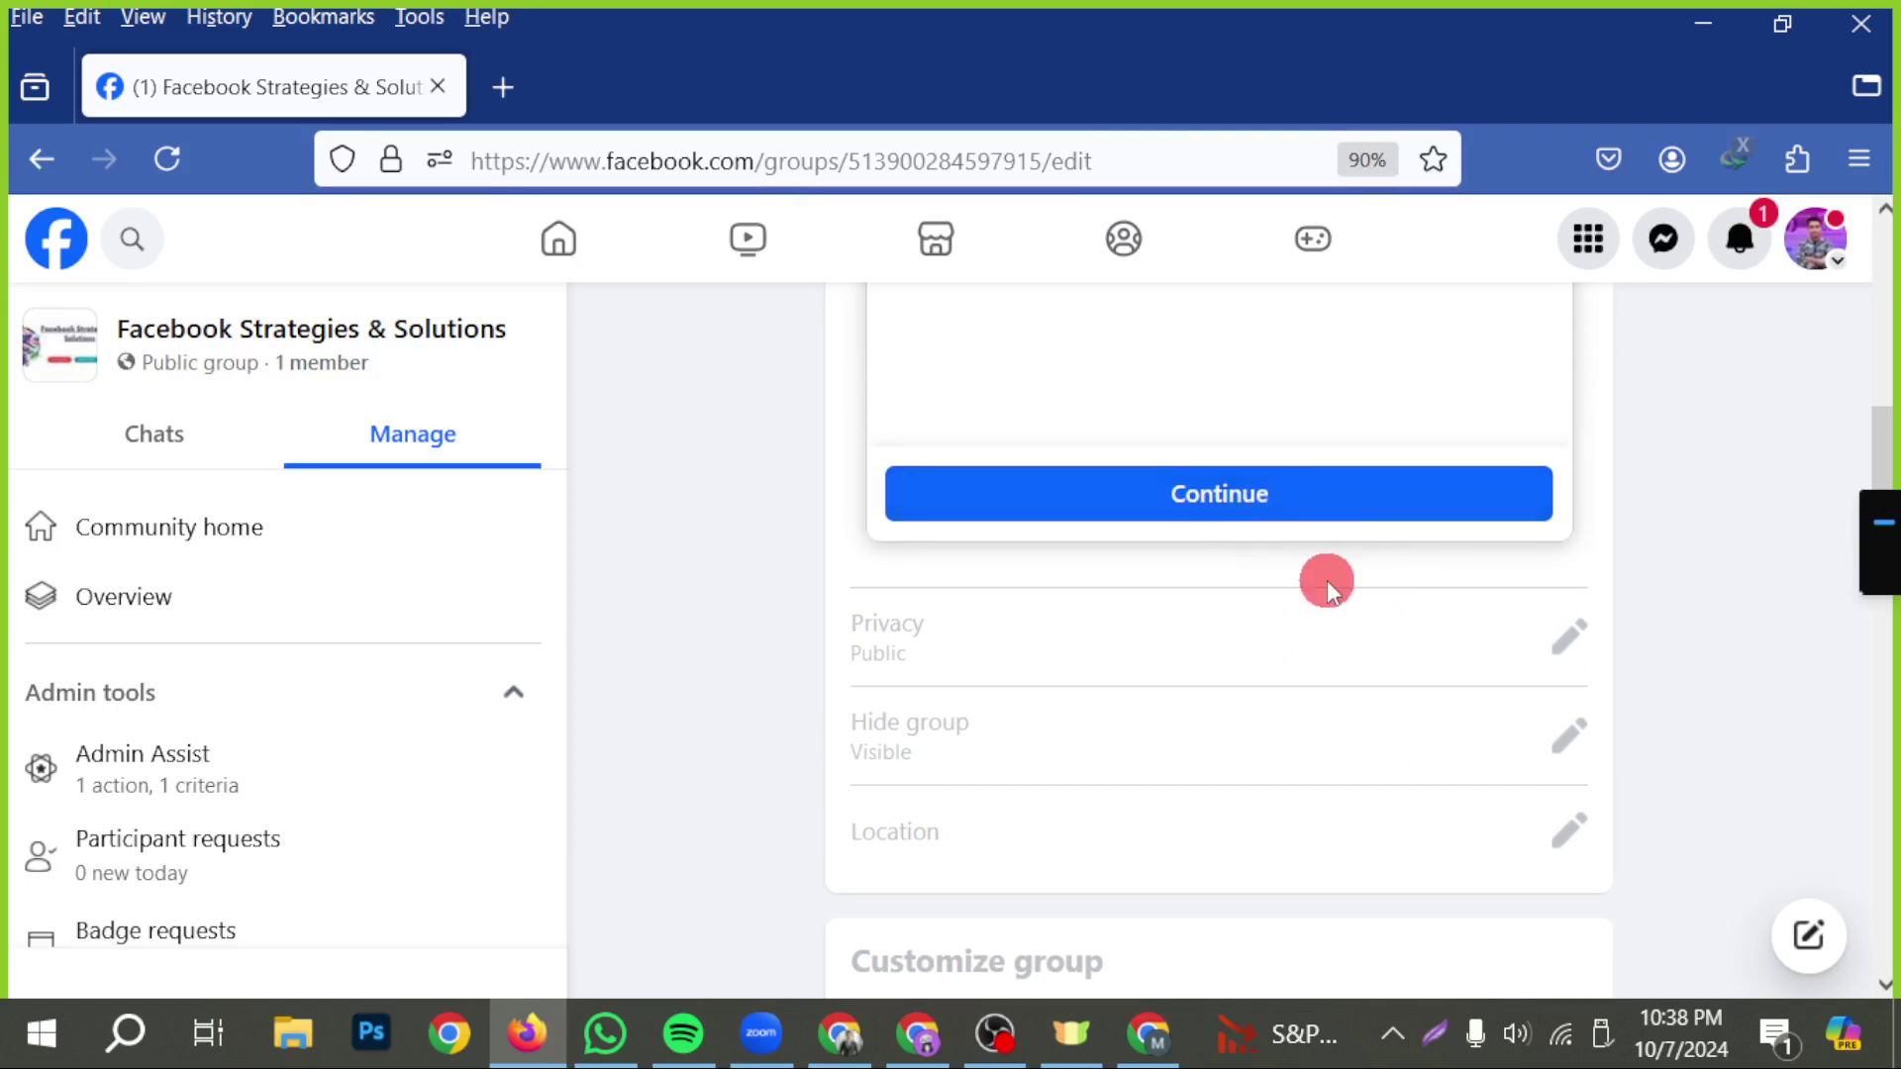
scroll(1326, 580, up, 5)
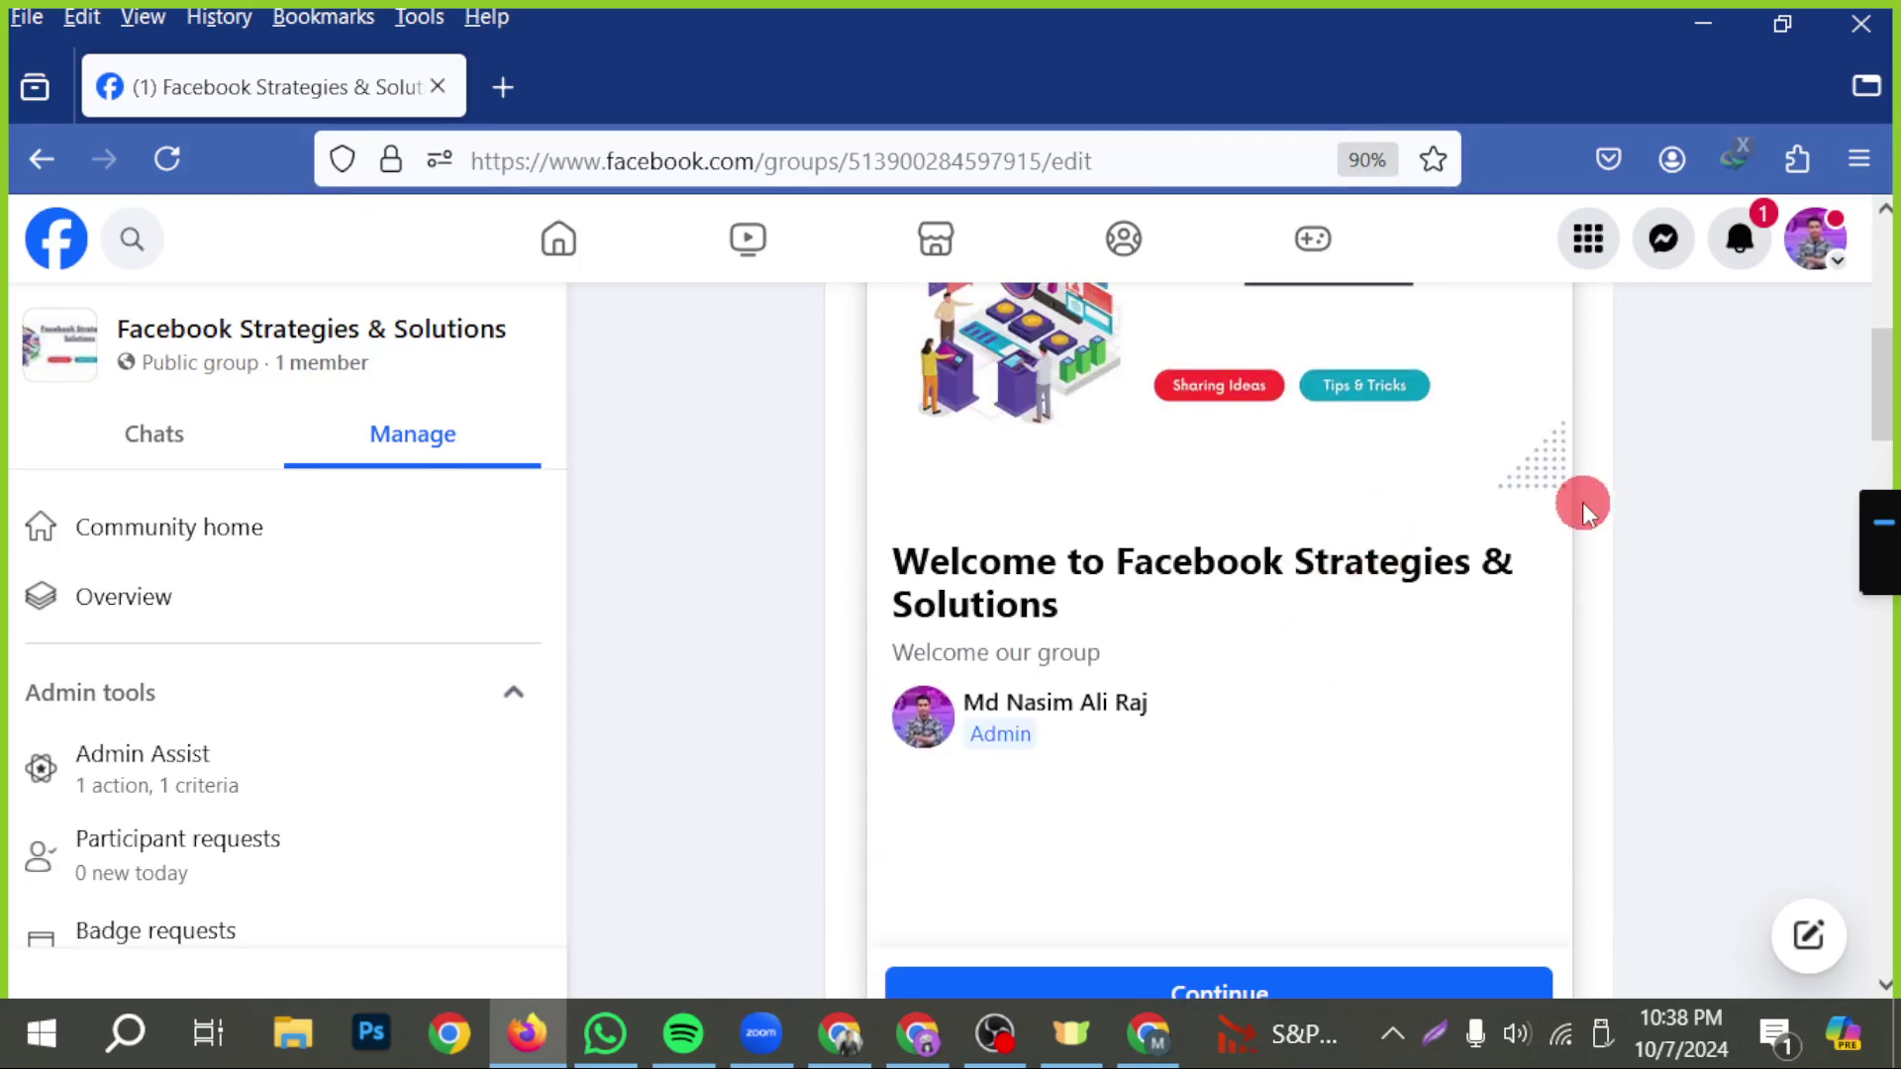
scroll(1559, 525, up, 5)
scroll(1524, 653, down, 6)
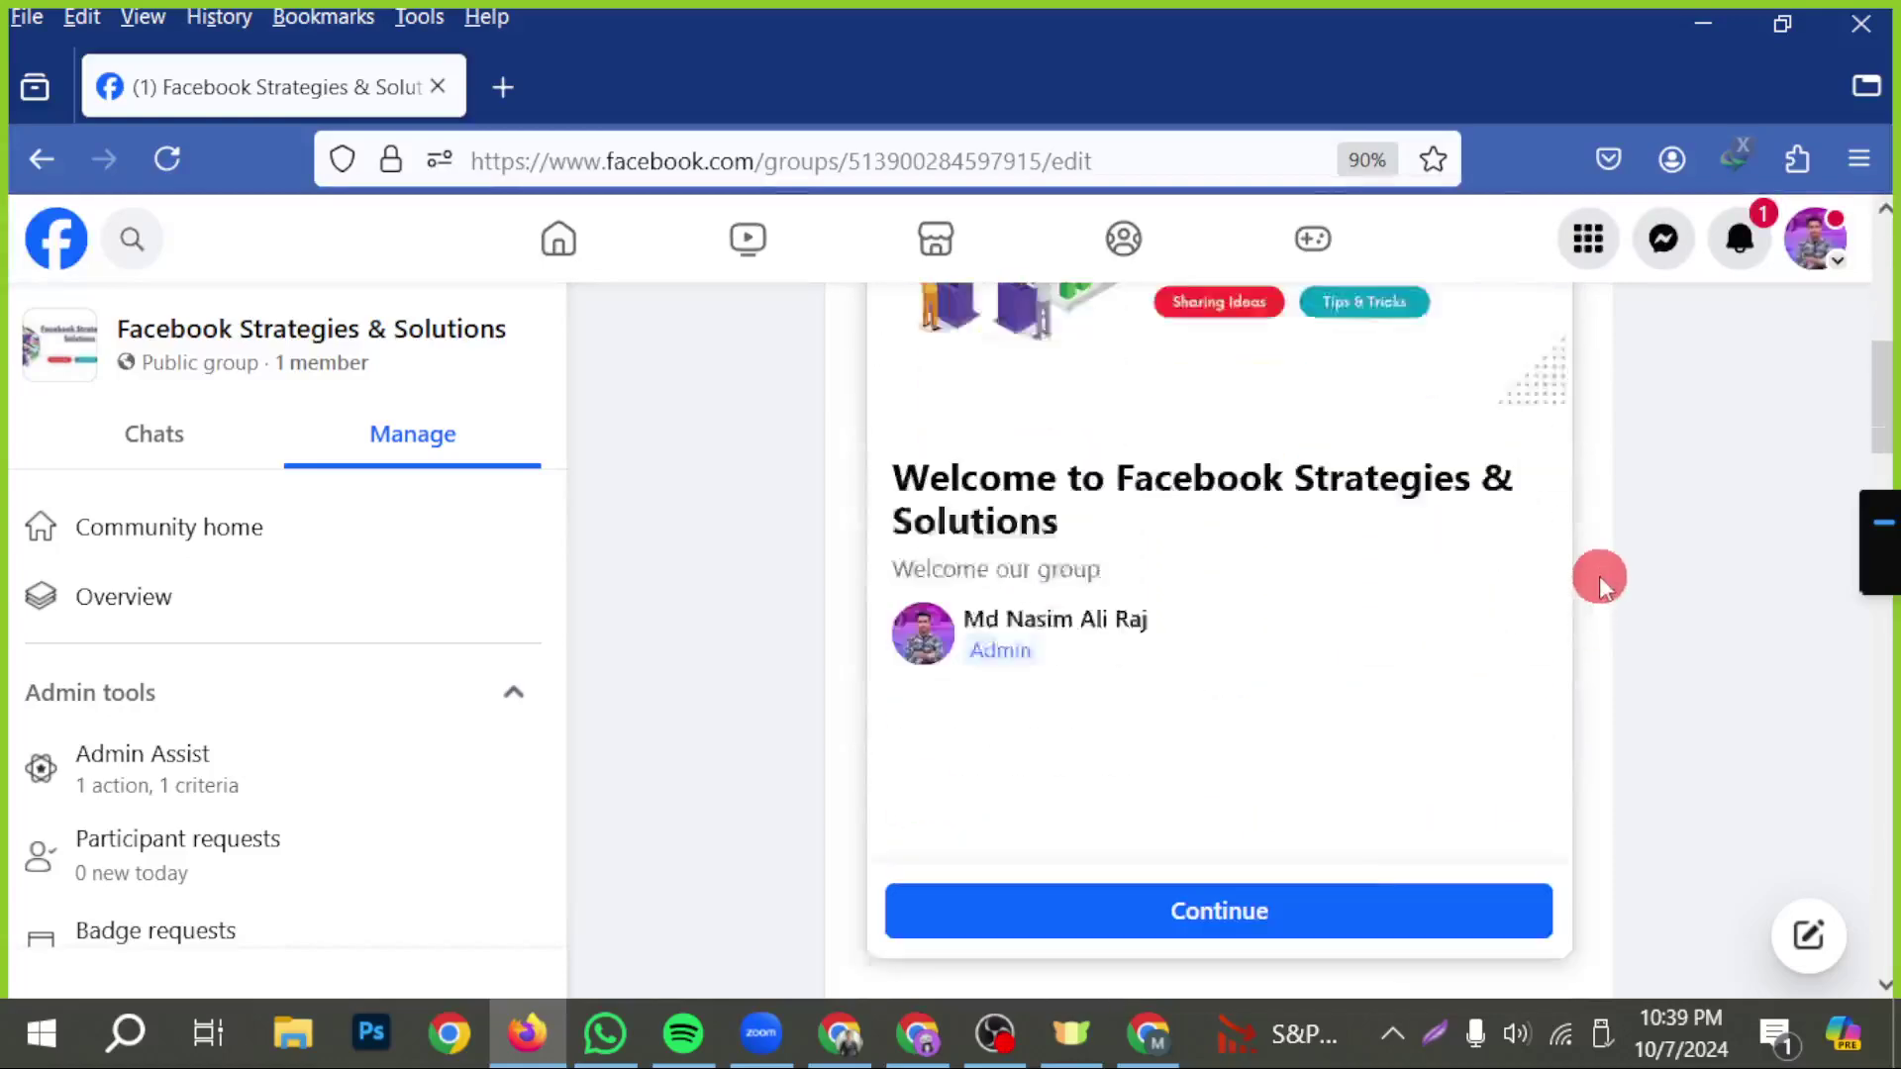
scroll(1594, 594, down, 3)
scroll(1579, 492, up, 8)
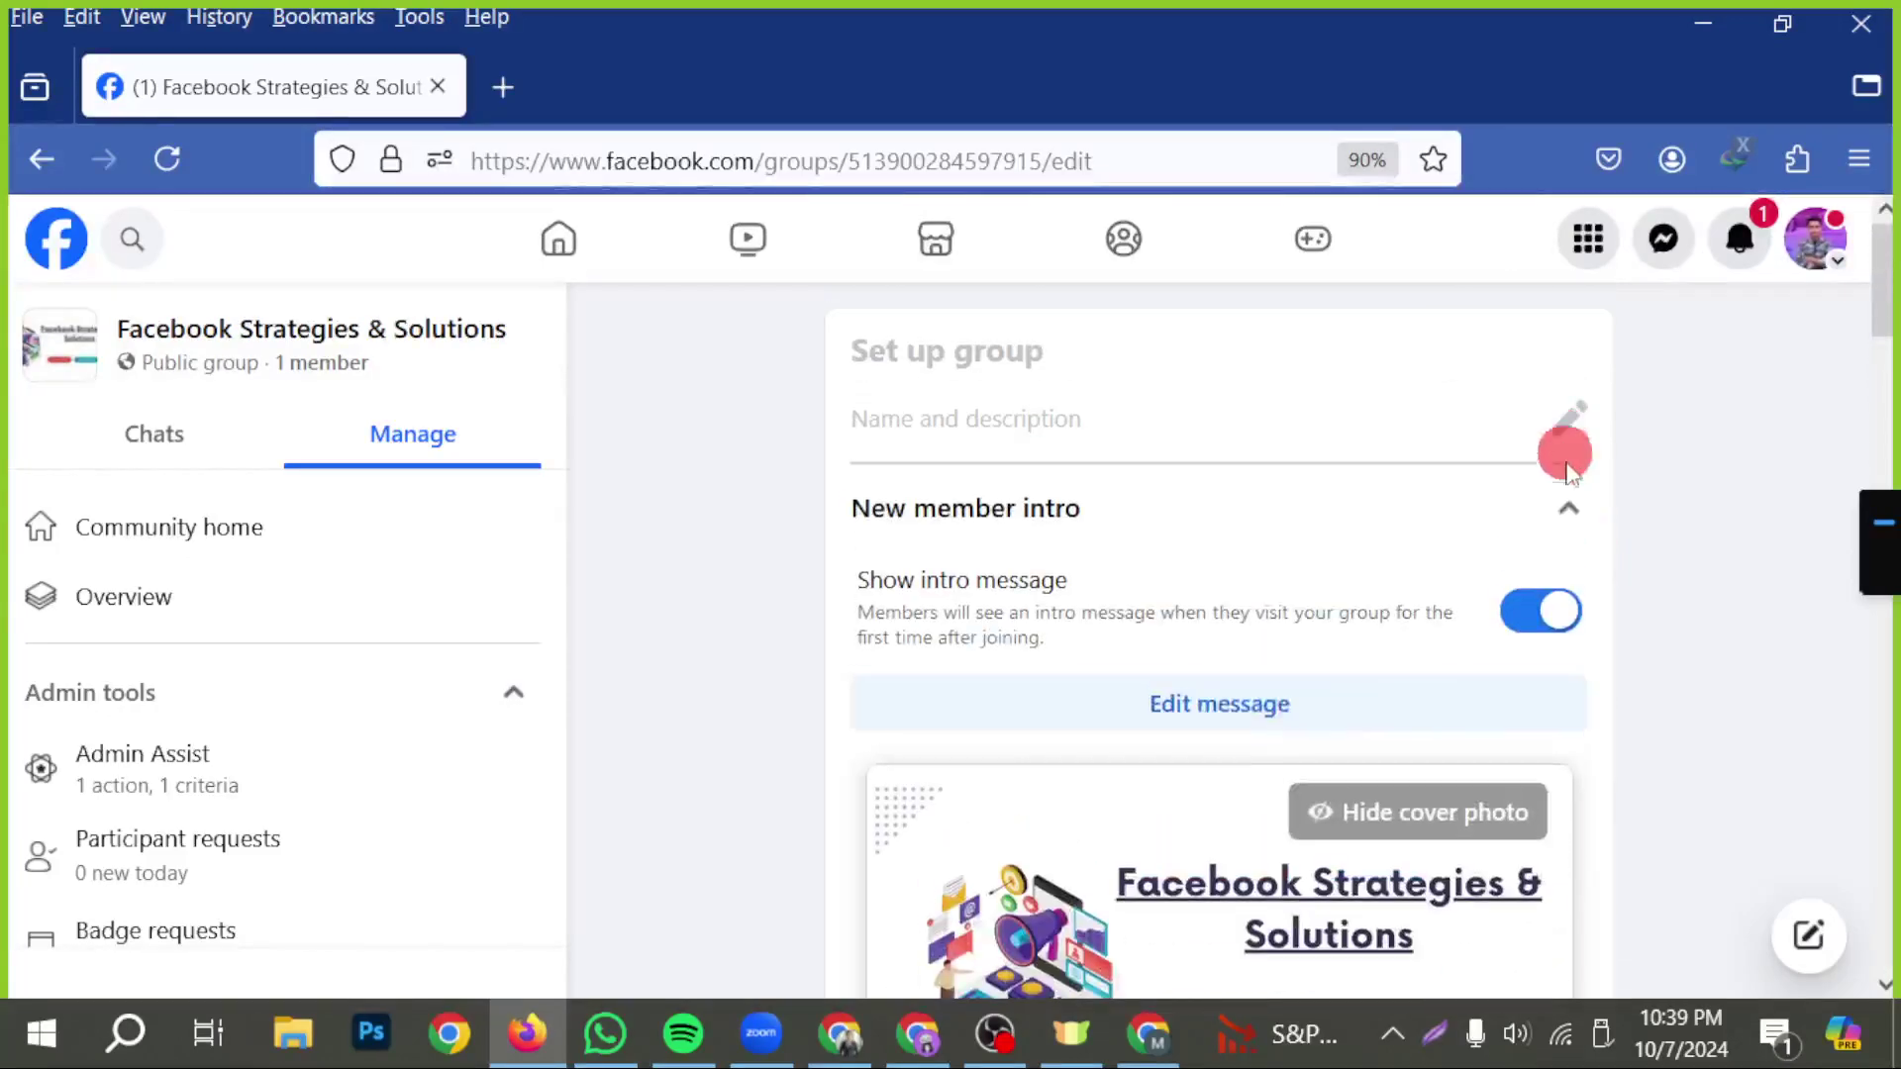
click(1568, 511)
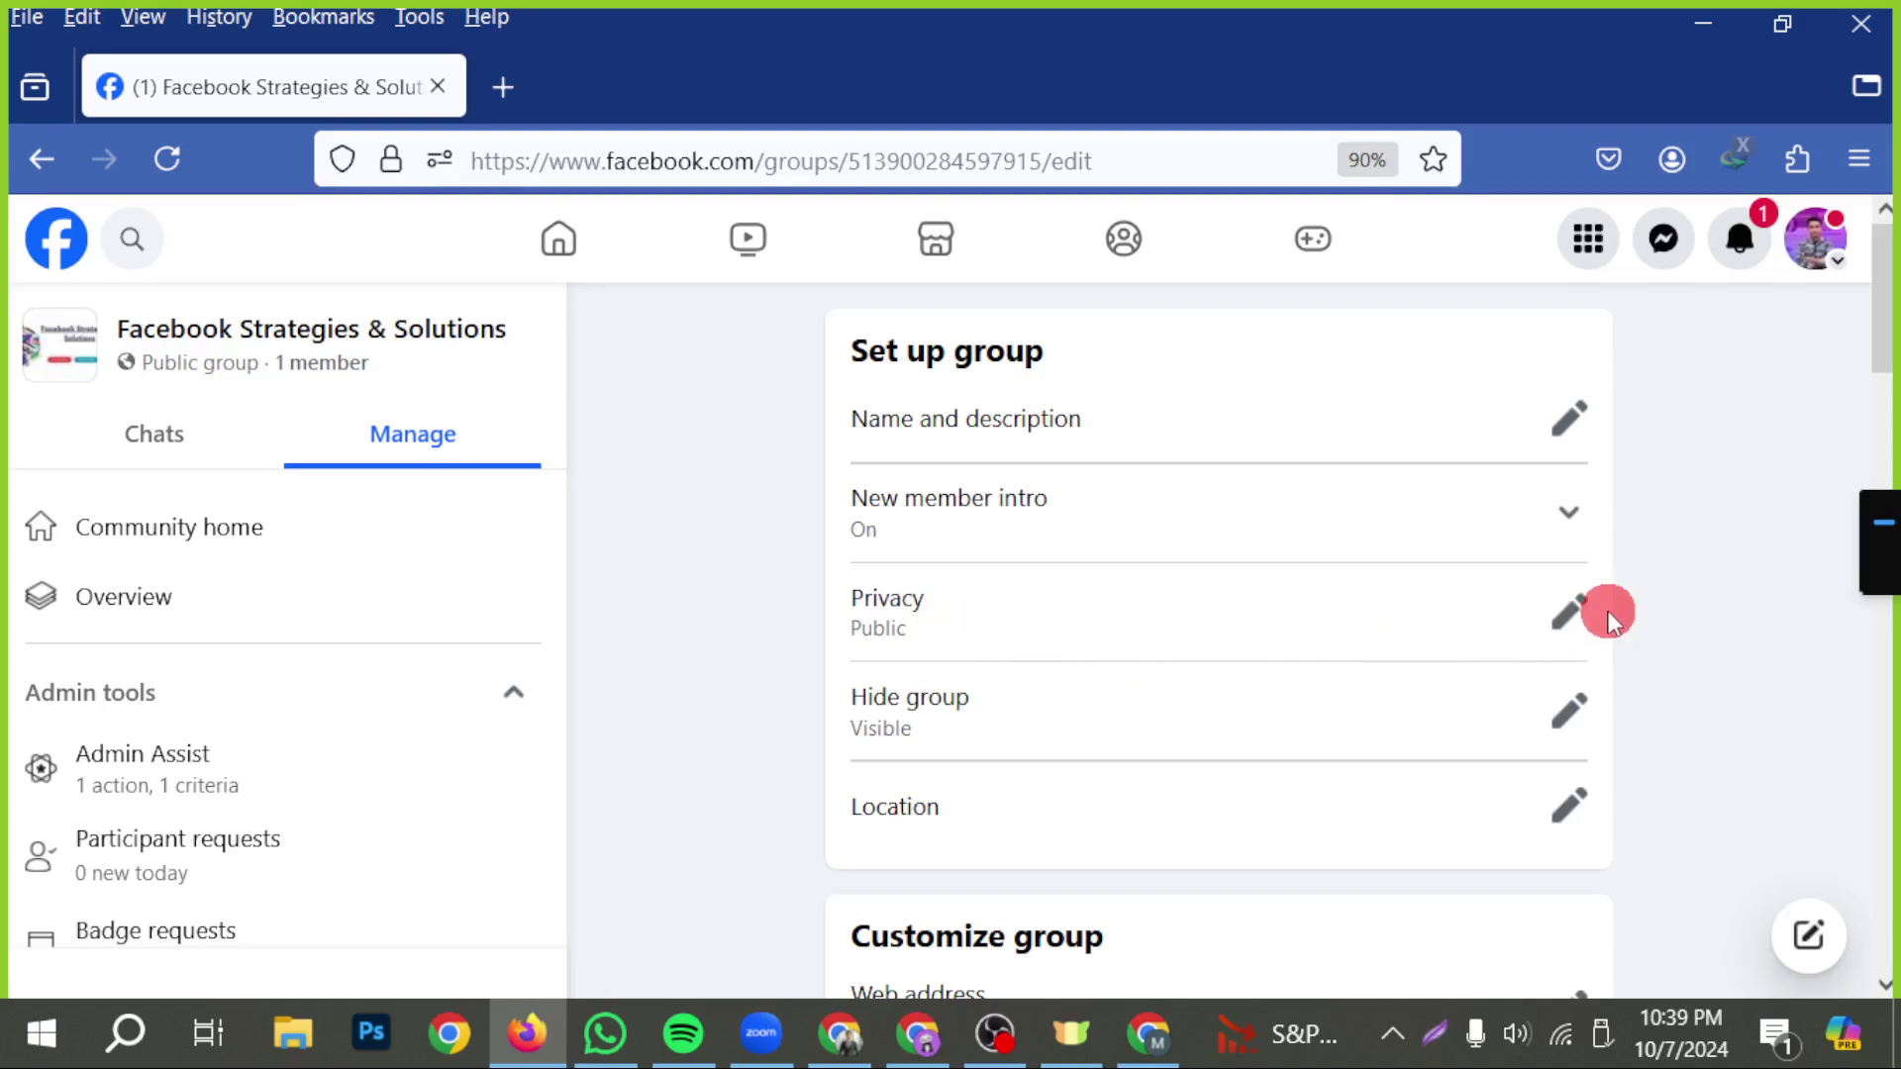
- Review the Public and Private options in the group's privacy setting, and cancel out of it
click(1567, 630)
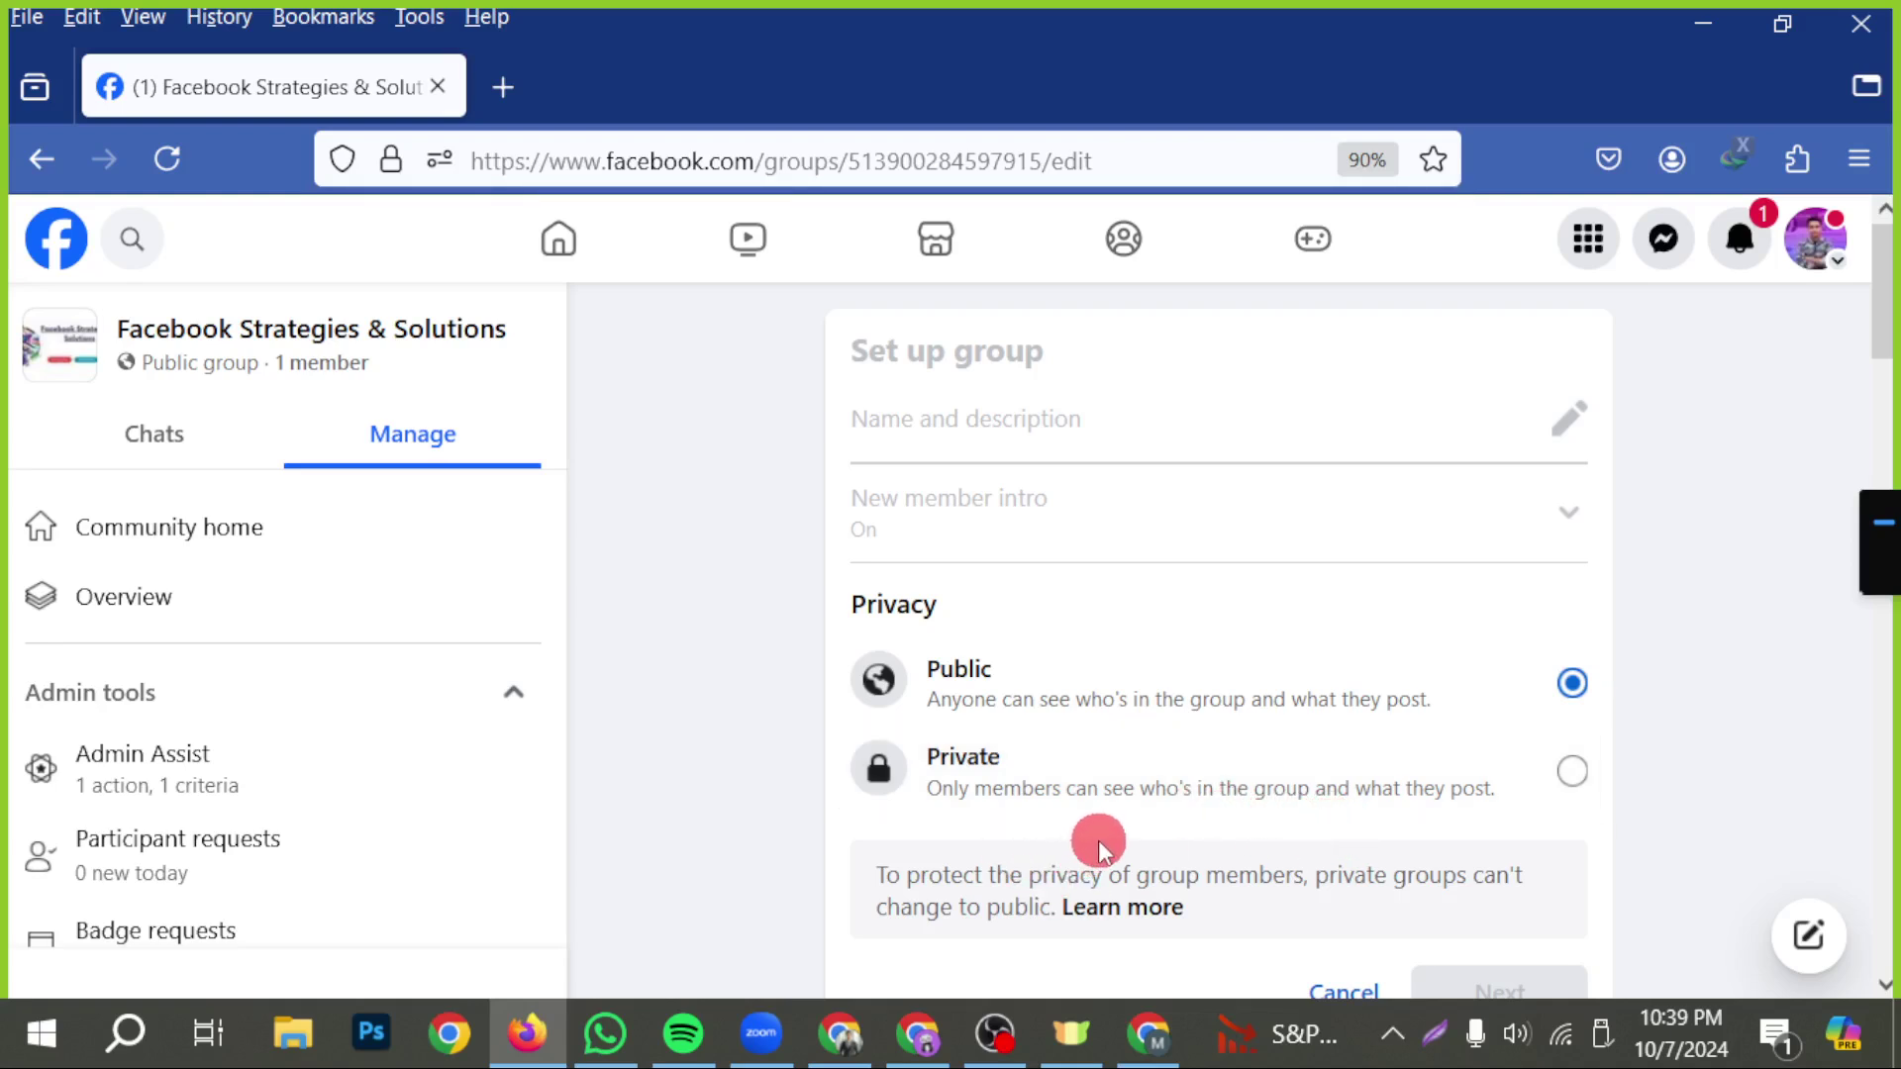
scroll(1097, 866, down, 2)
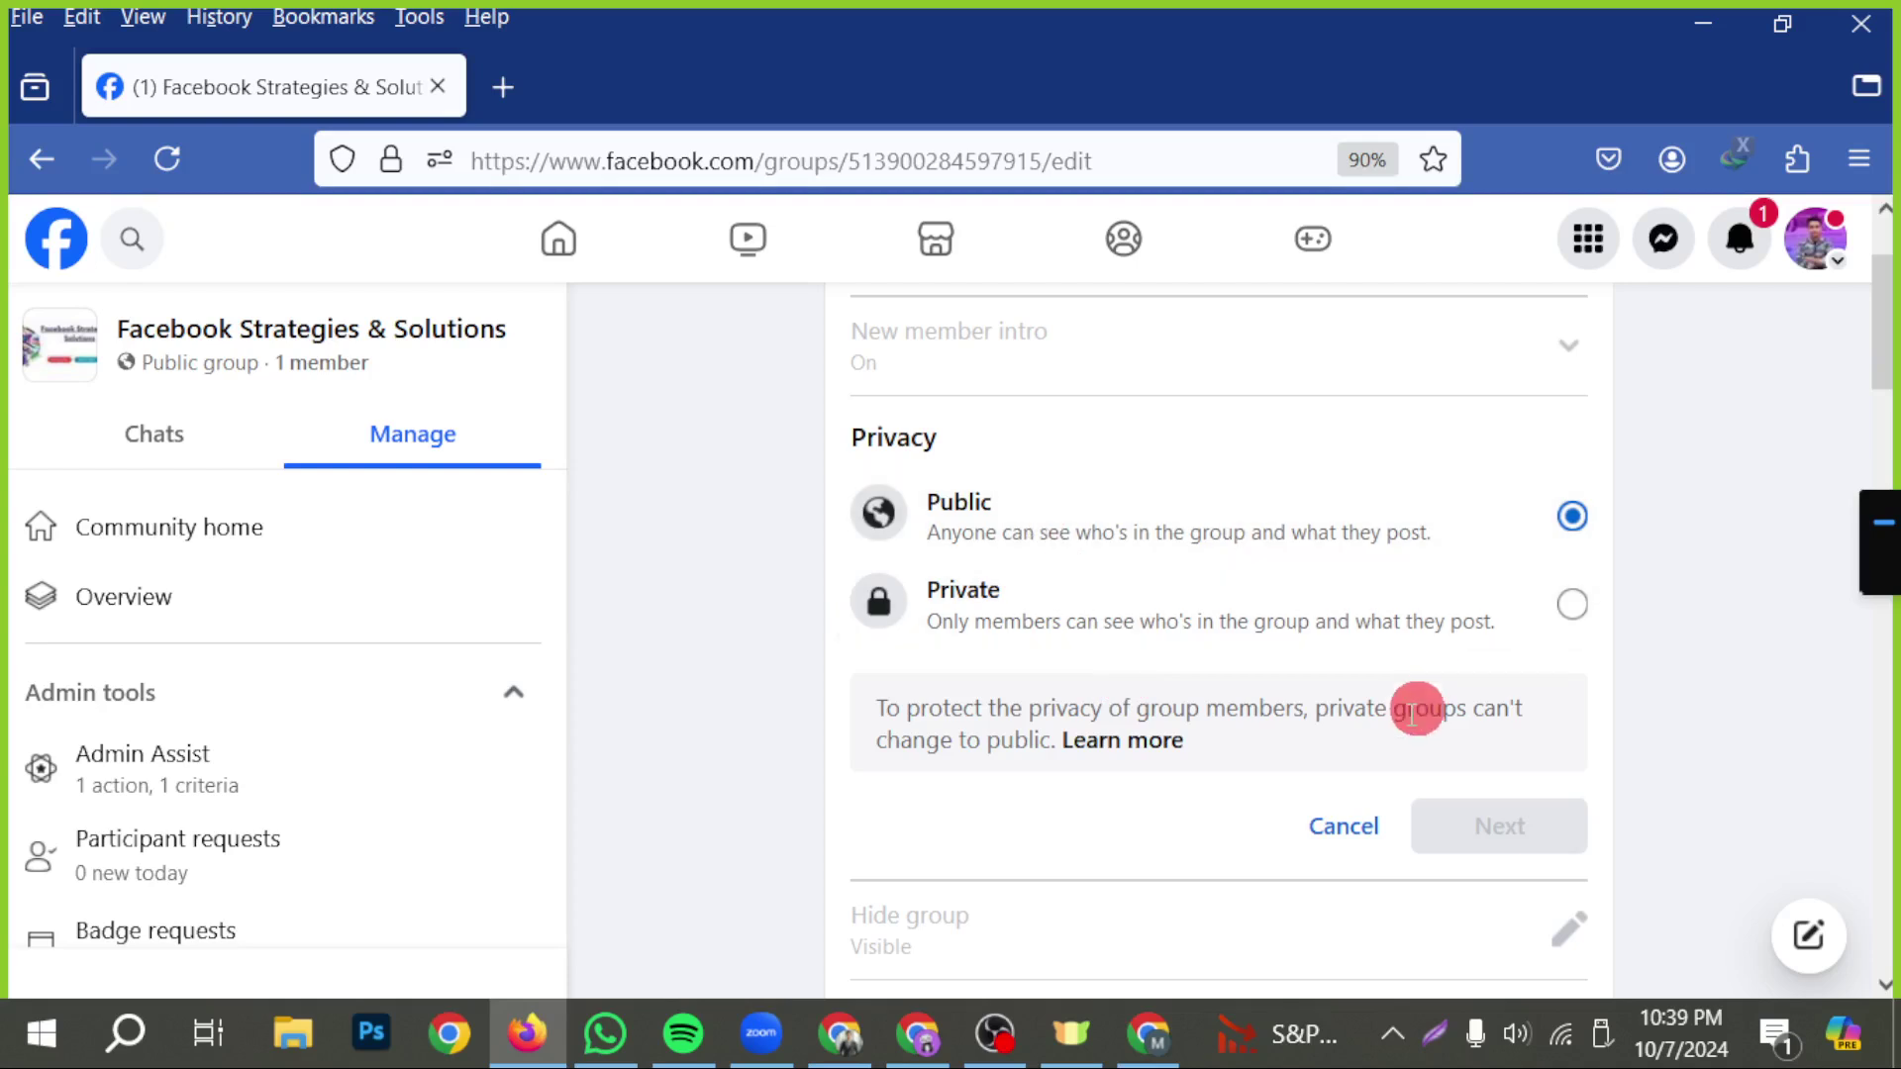
click(1354, 824)
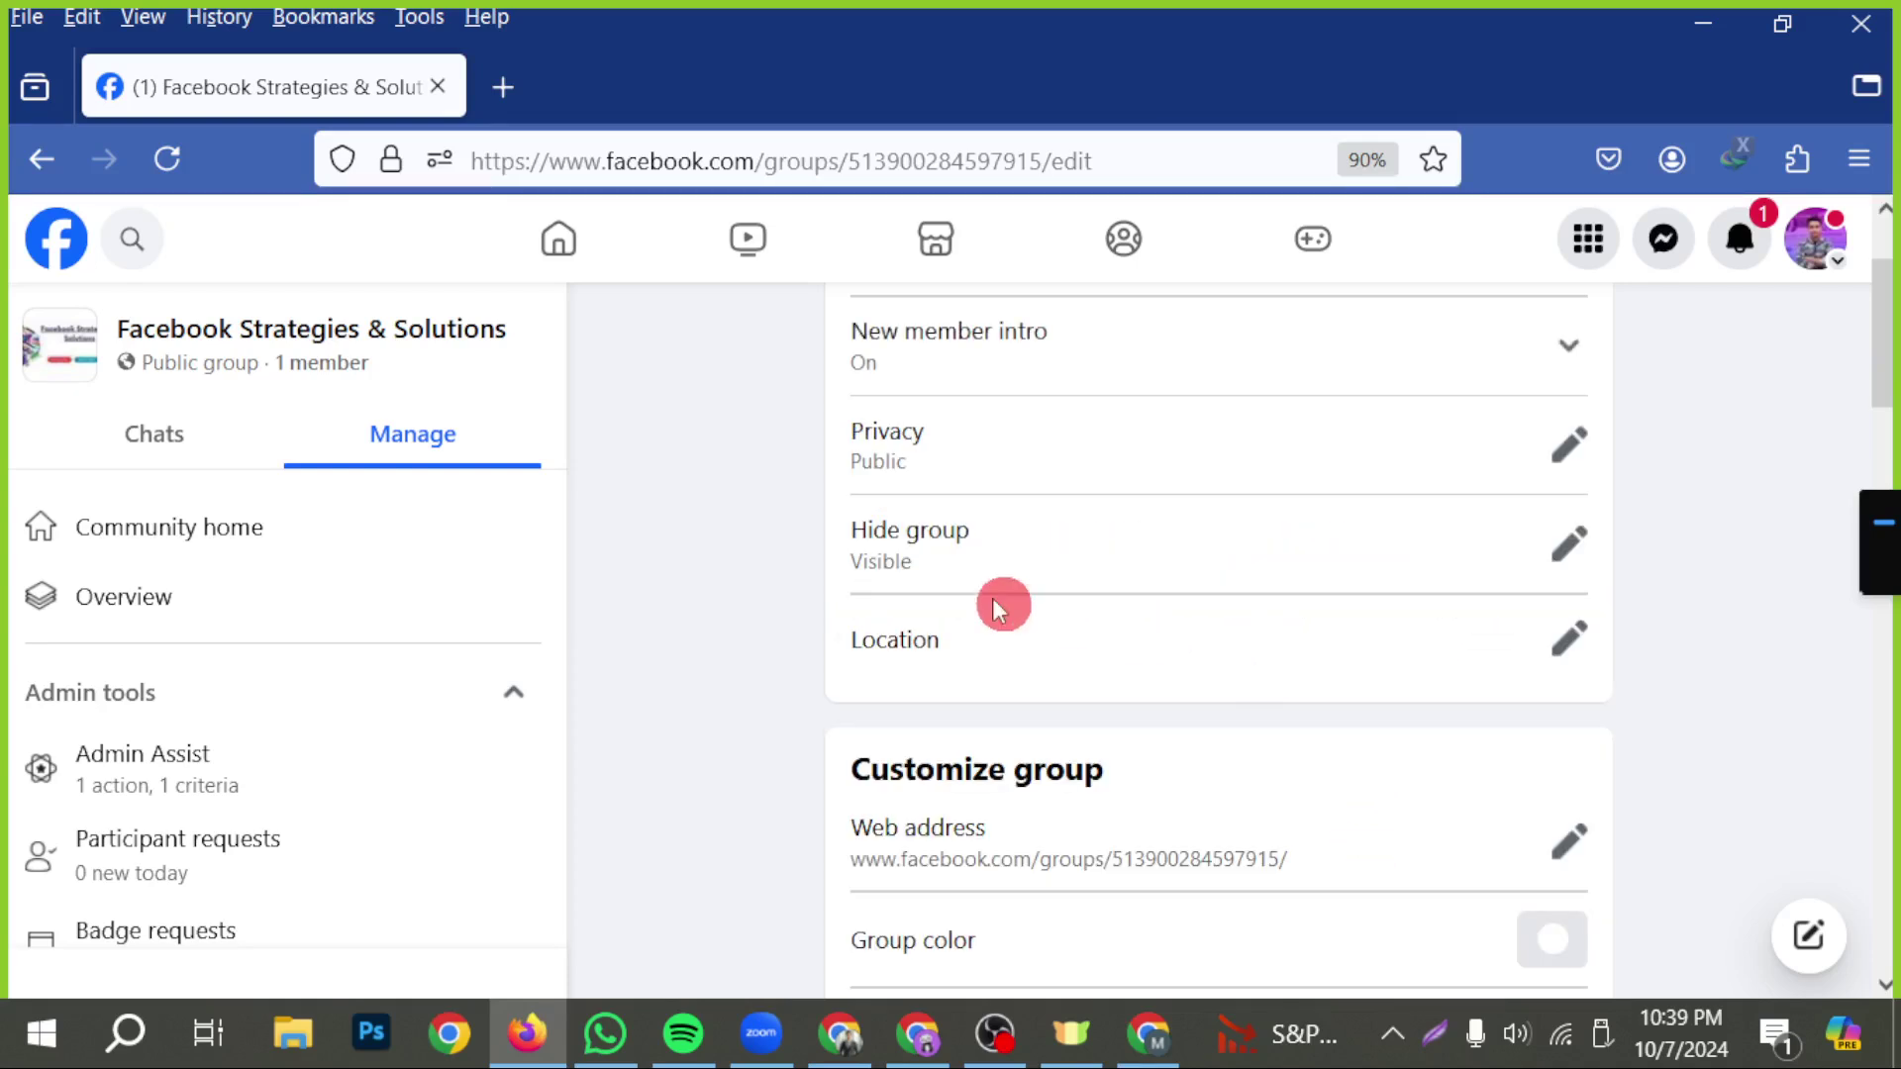
- Set the group's location to Bangladesh and save it
click(1568, 640)
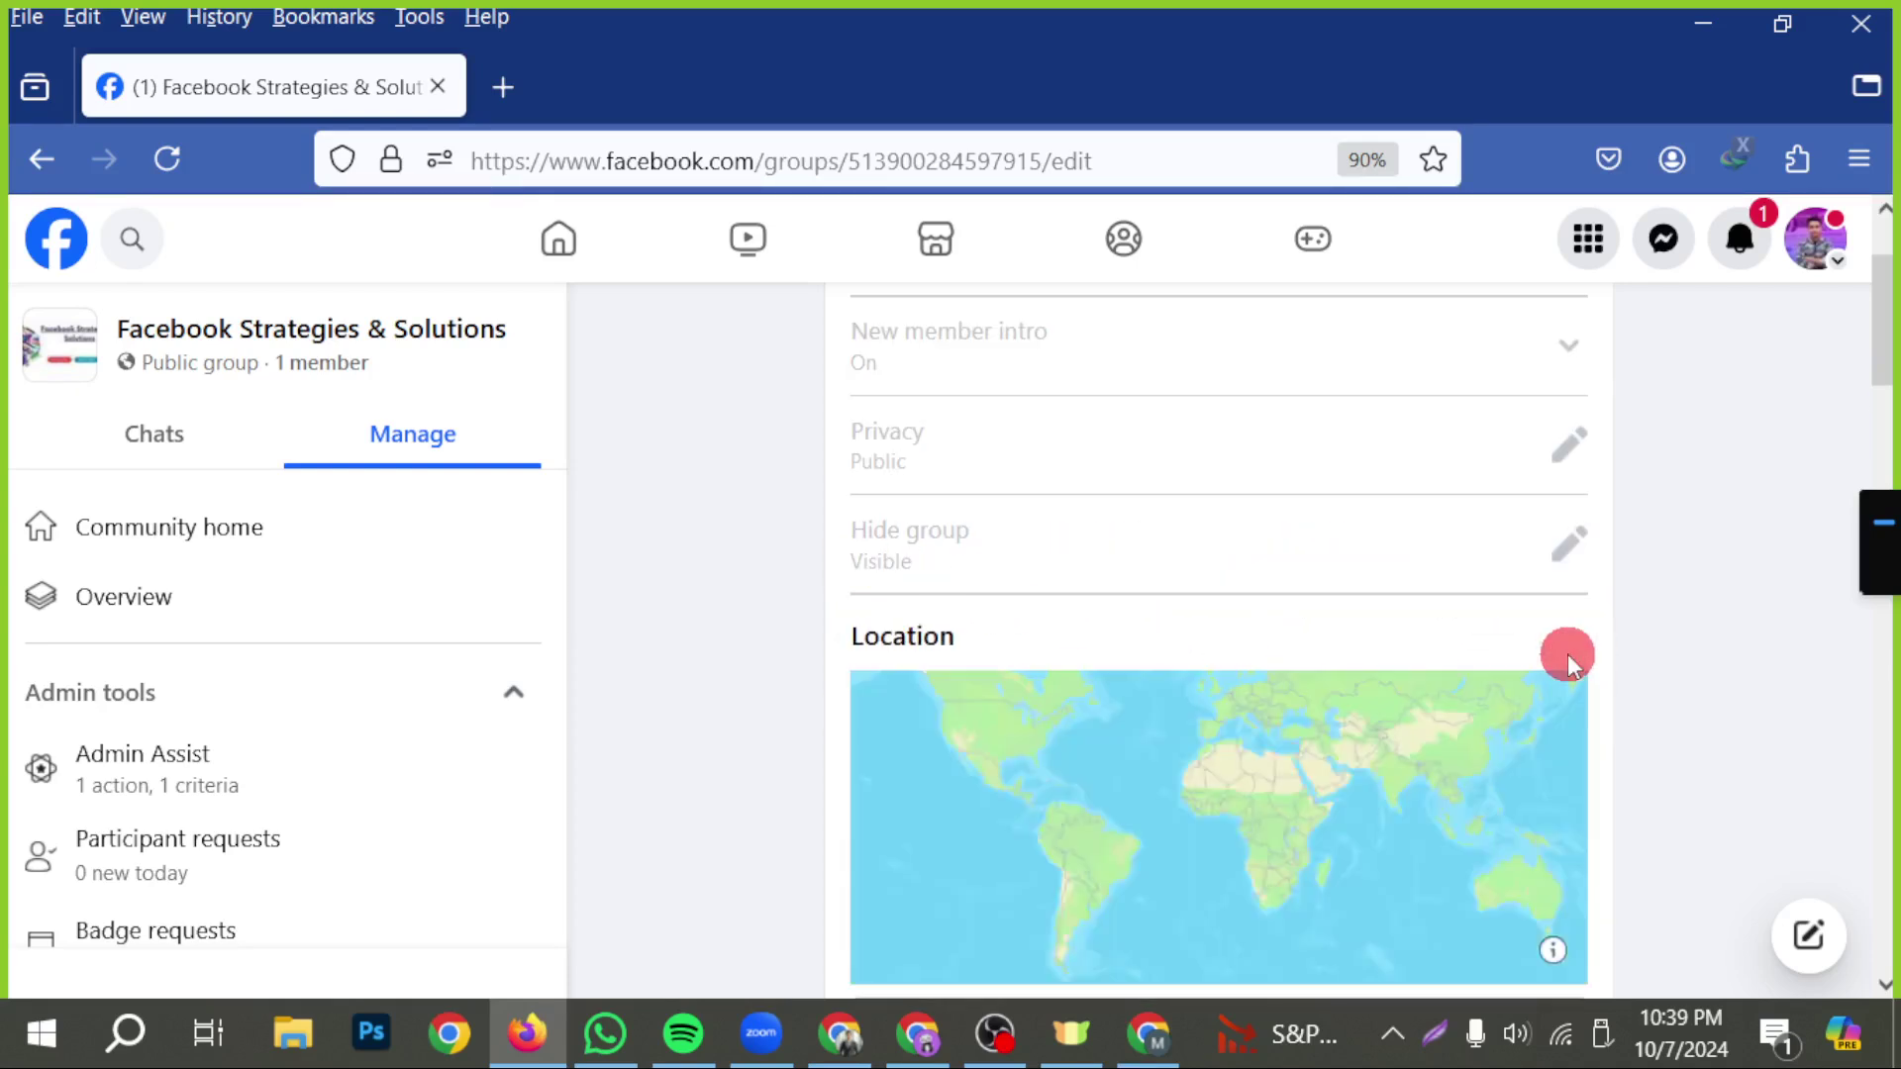
scroll(1222, 776, down, 3)
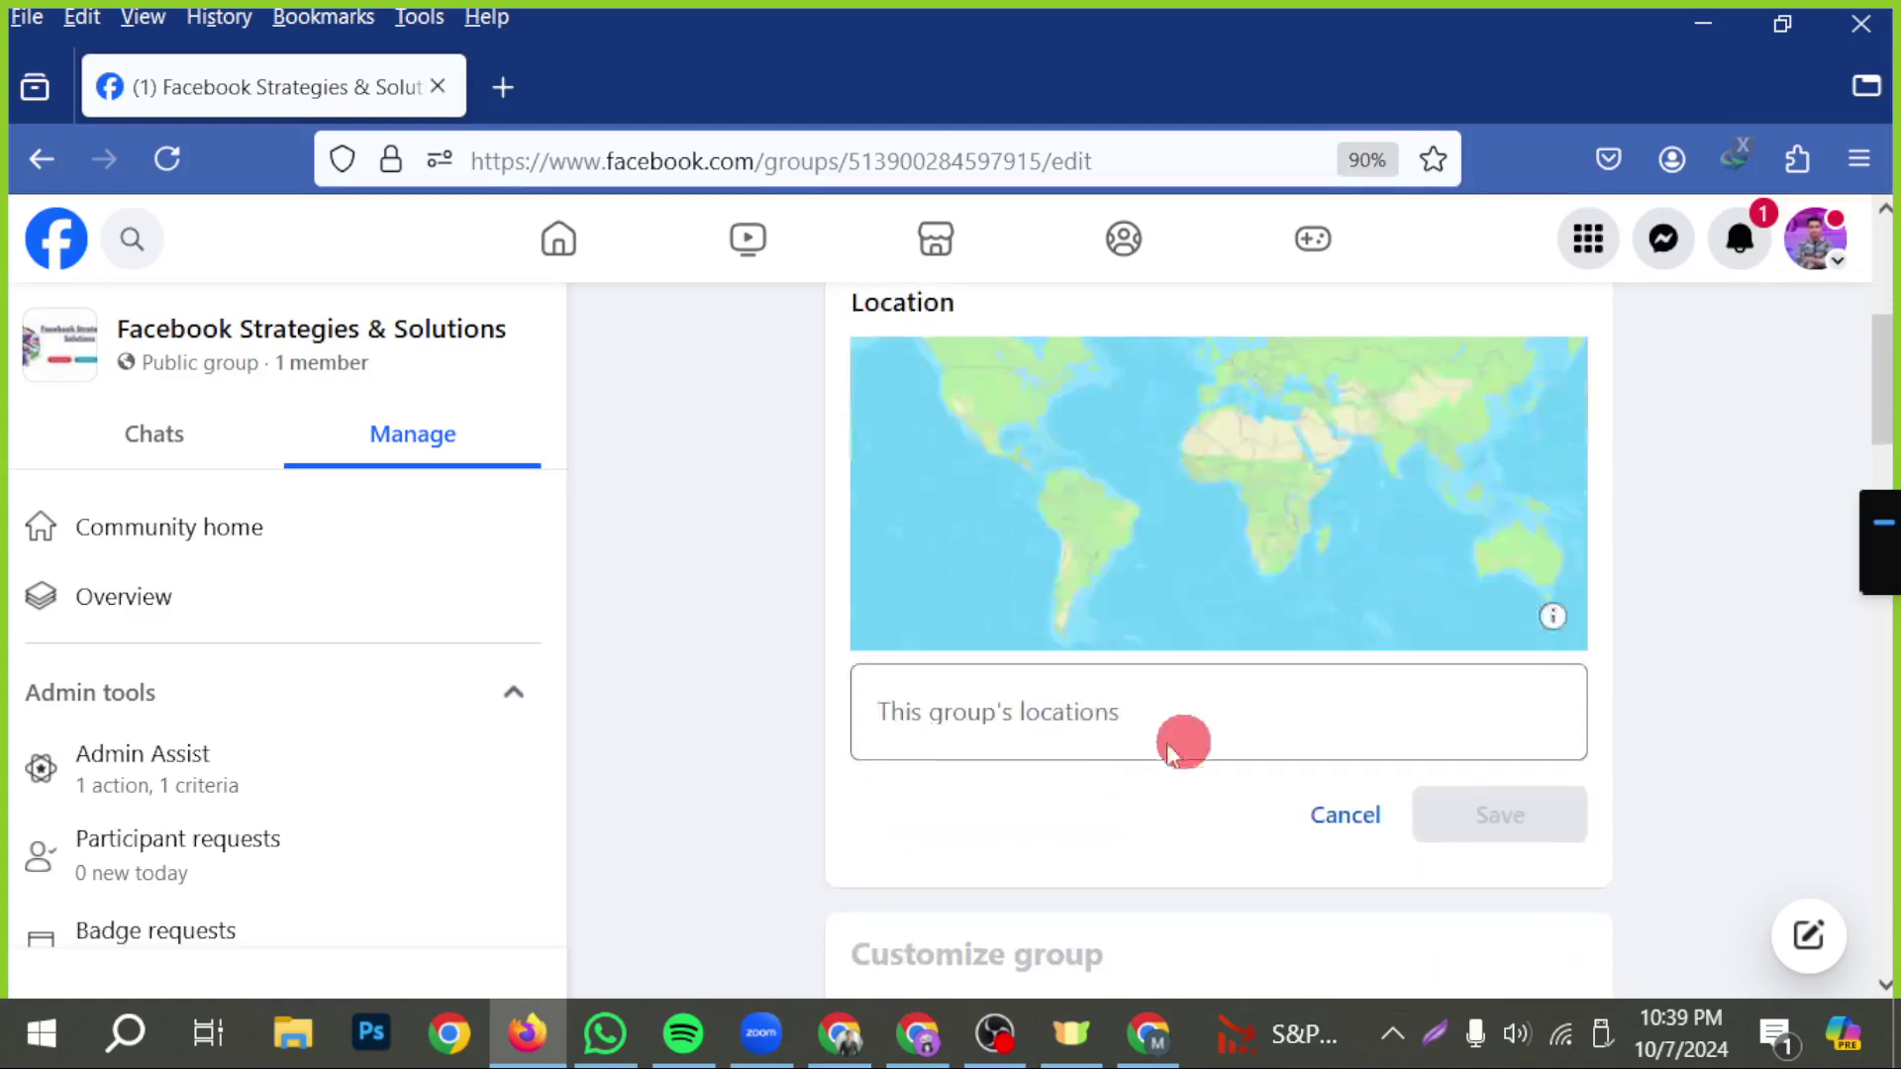
click(1171, 754)
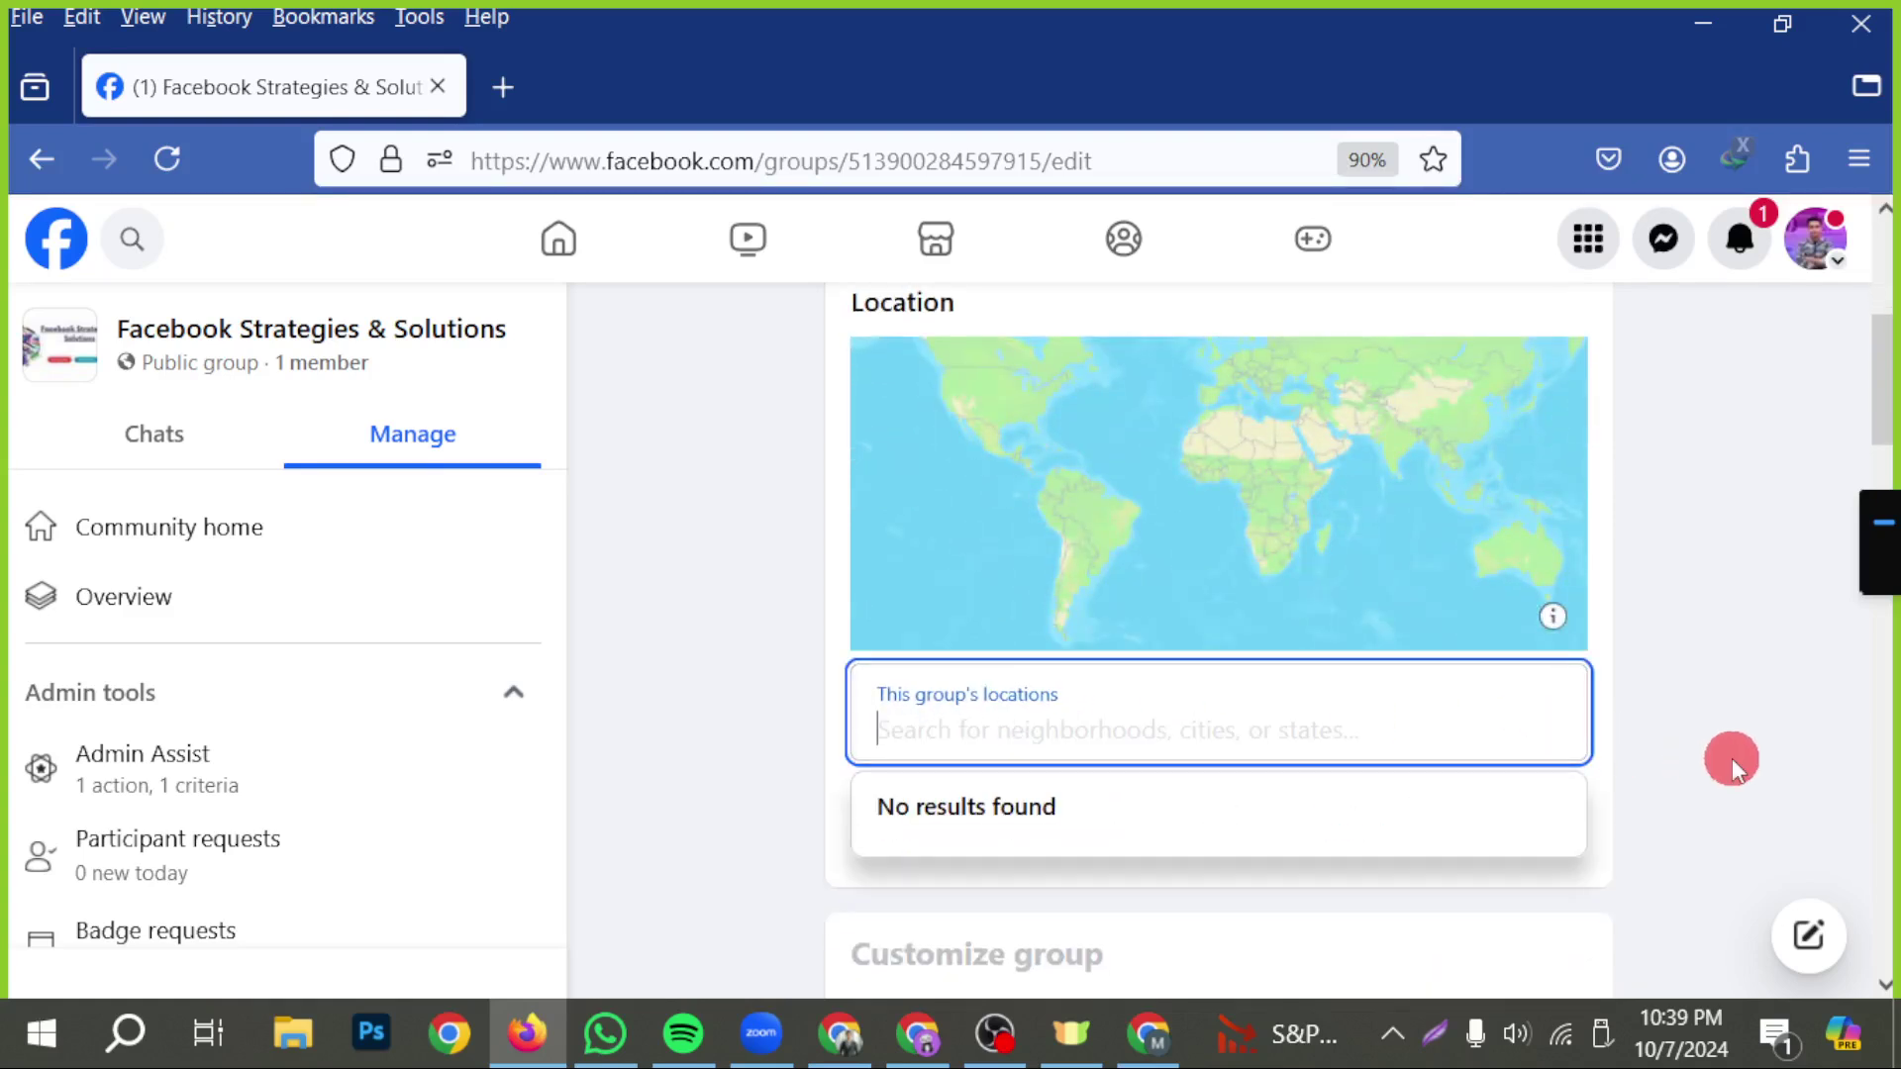
text(Ban)
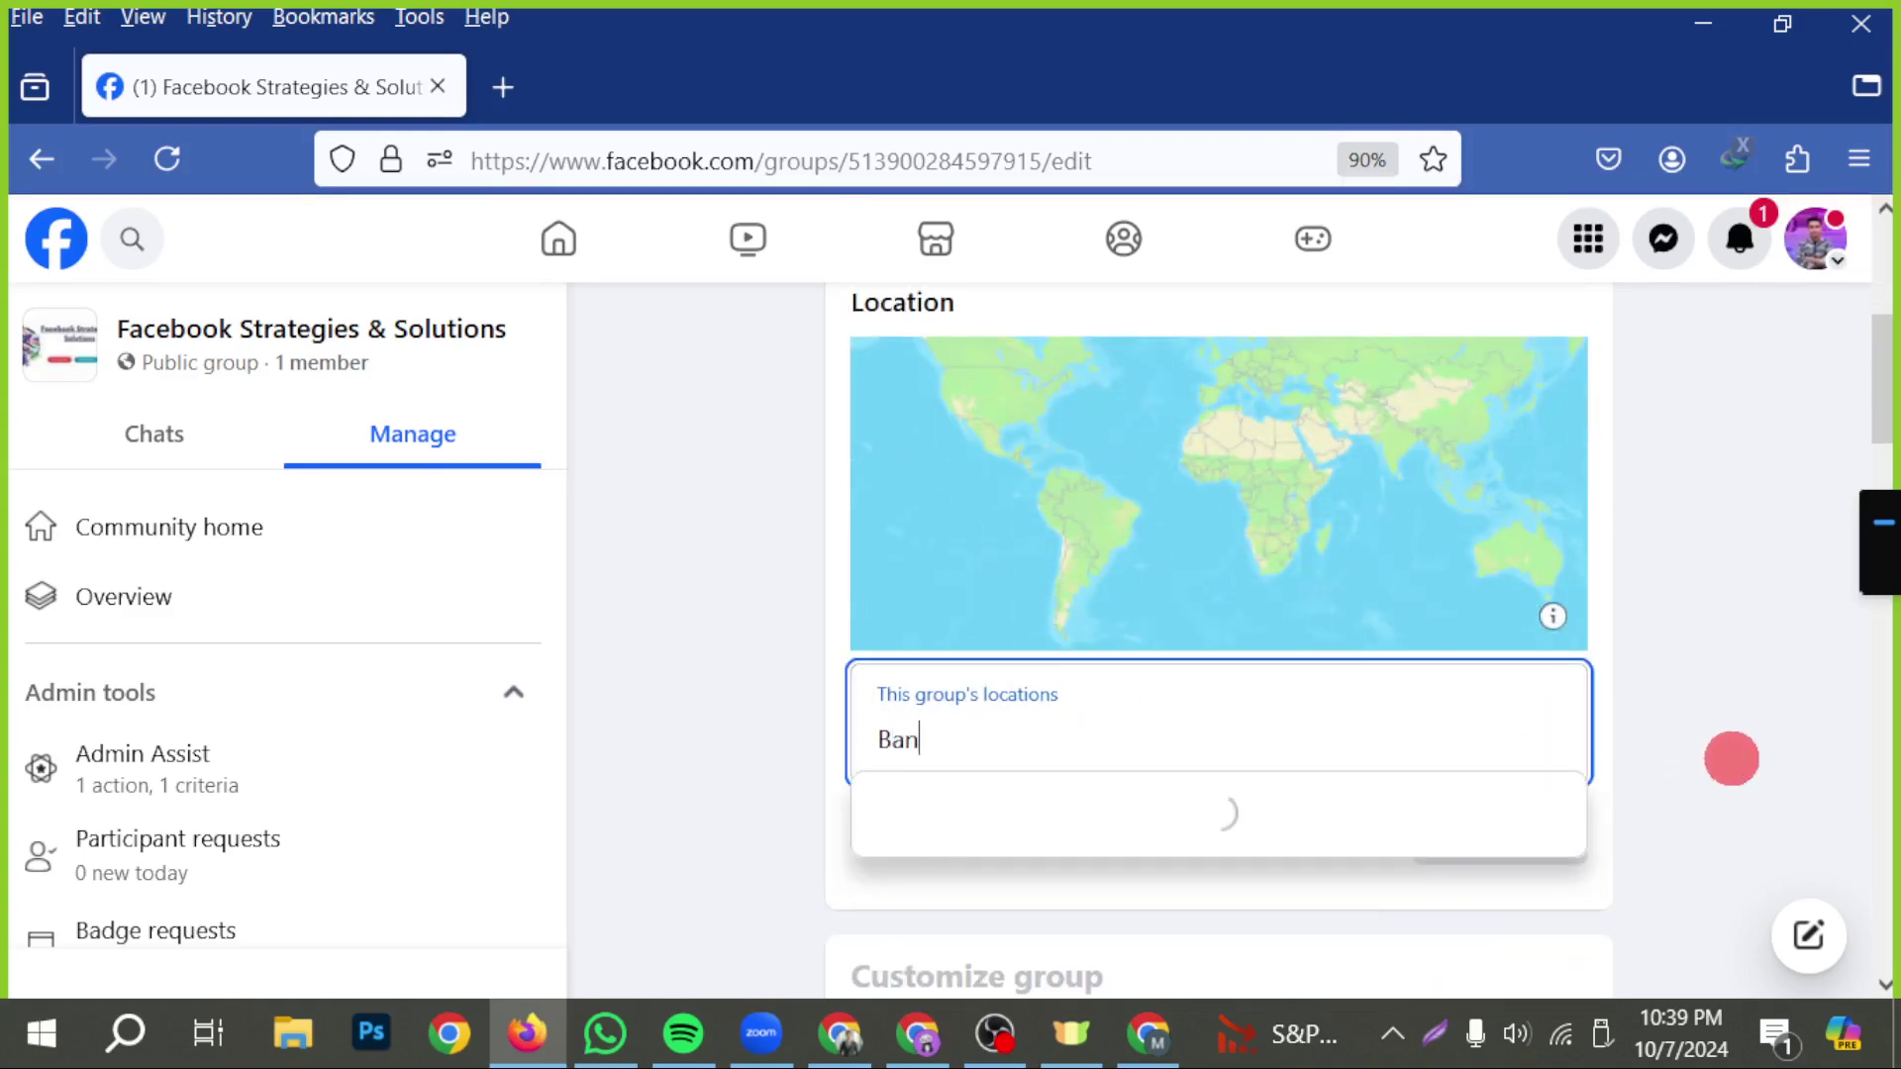
text(gl)
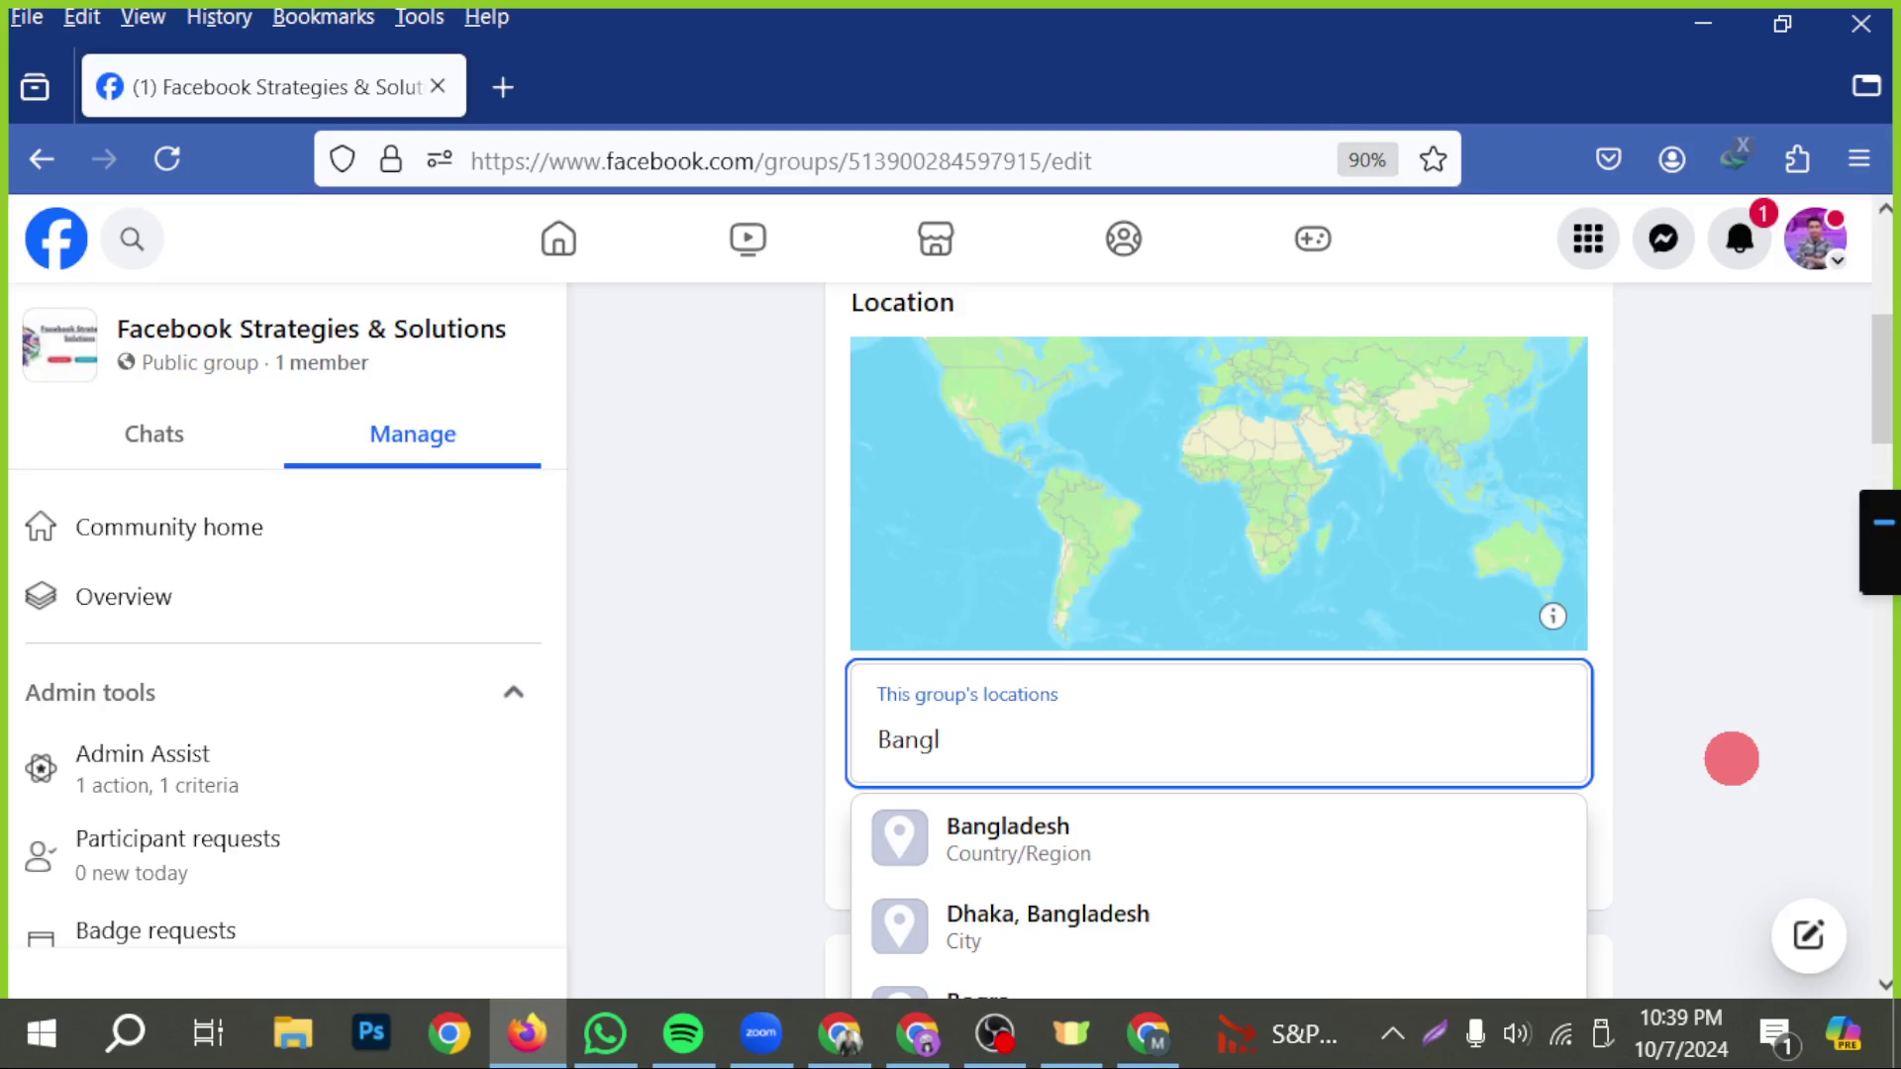
click(1009, 863)
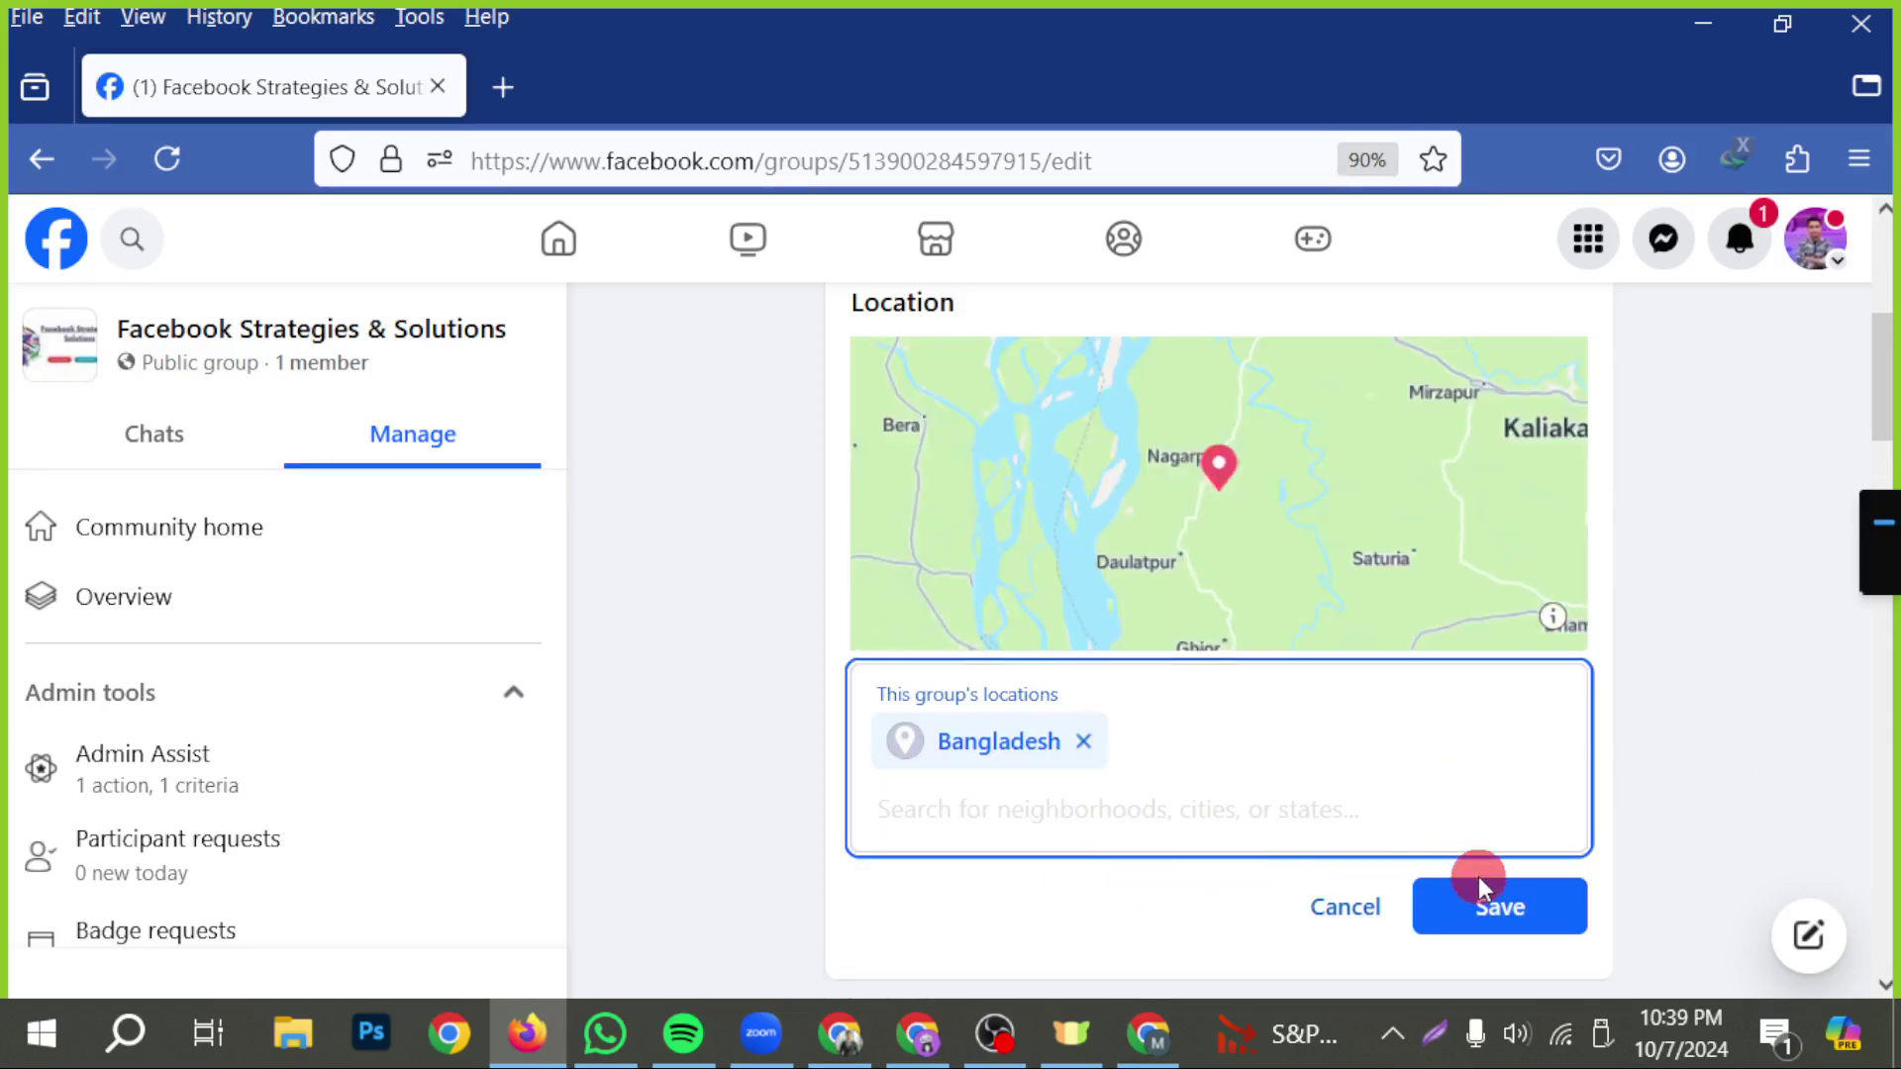
click(1515, 907)
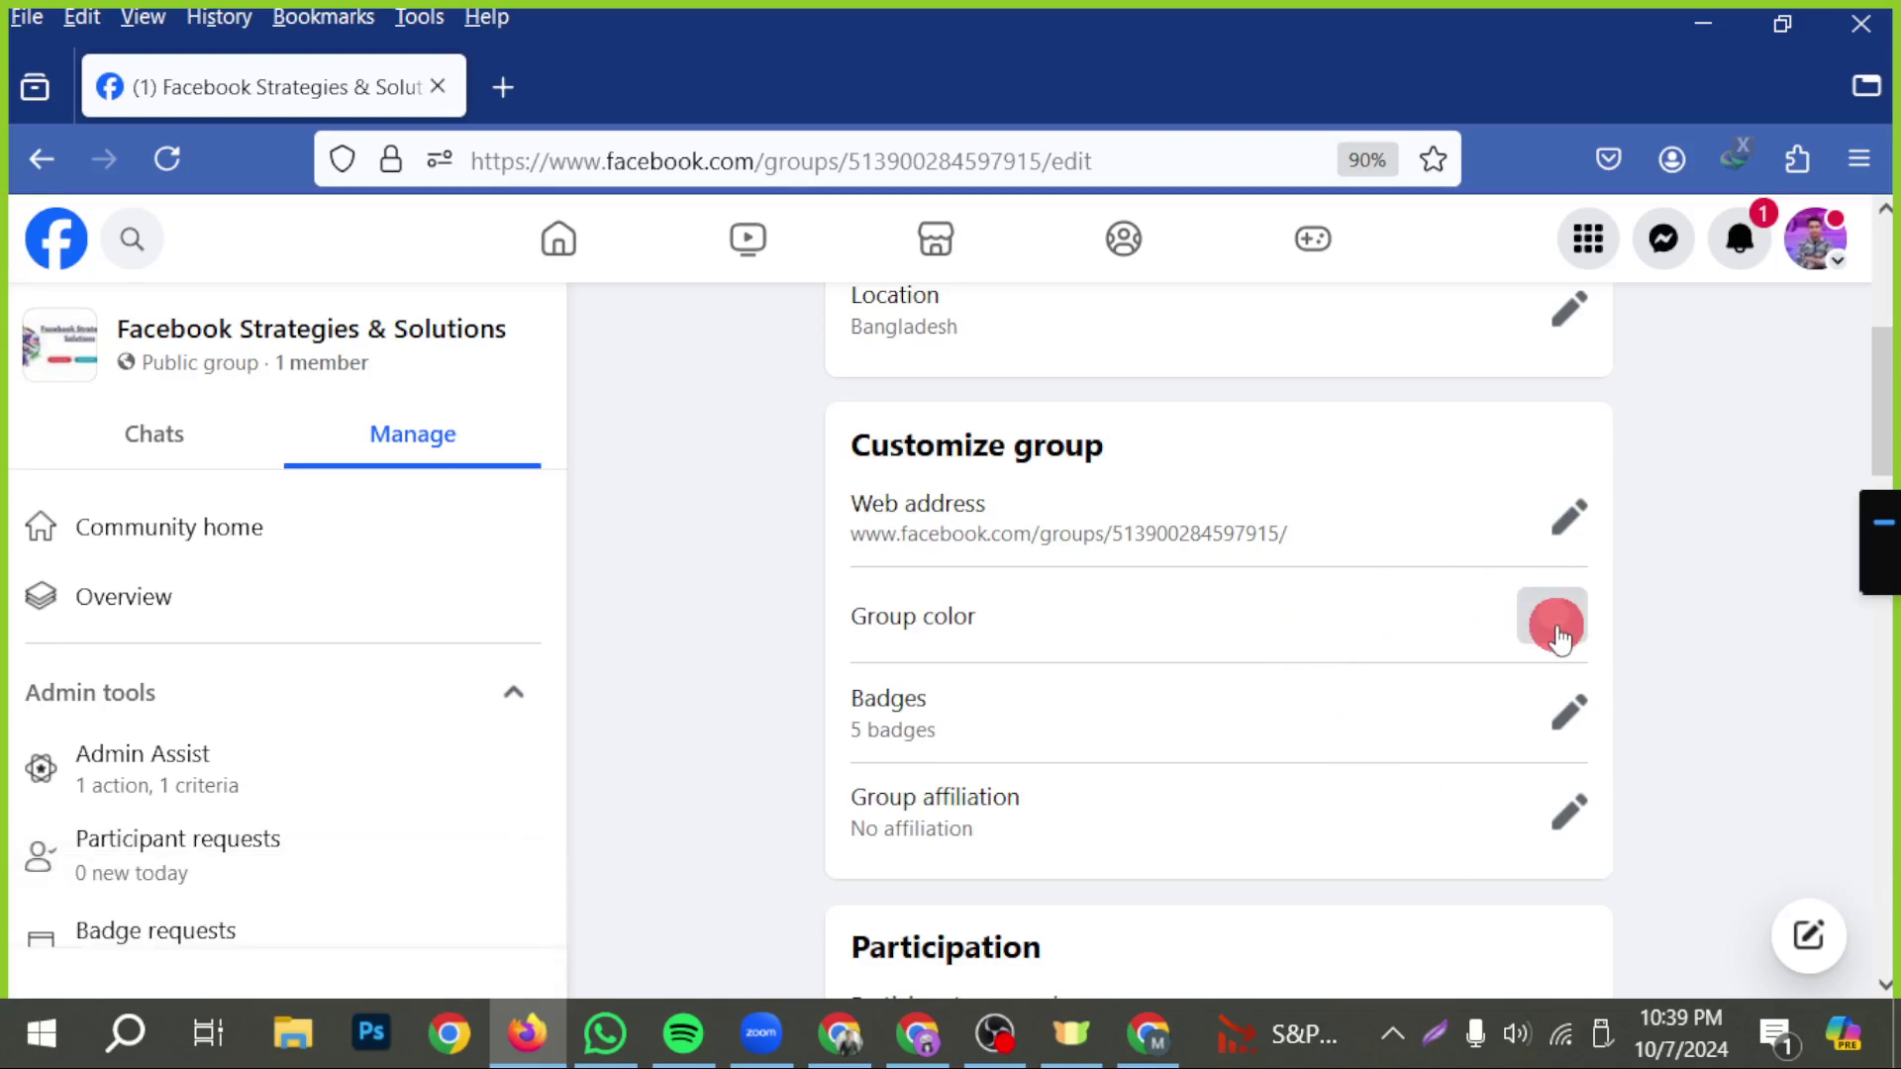
- Highlight the Customize group heading and look over the Set up group and Customize group sections
scroll(1227, 590, up, 3)
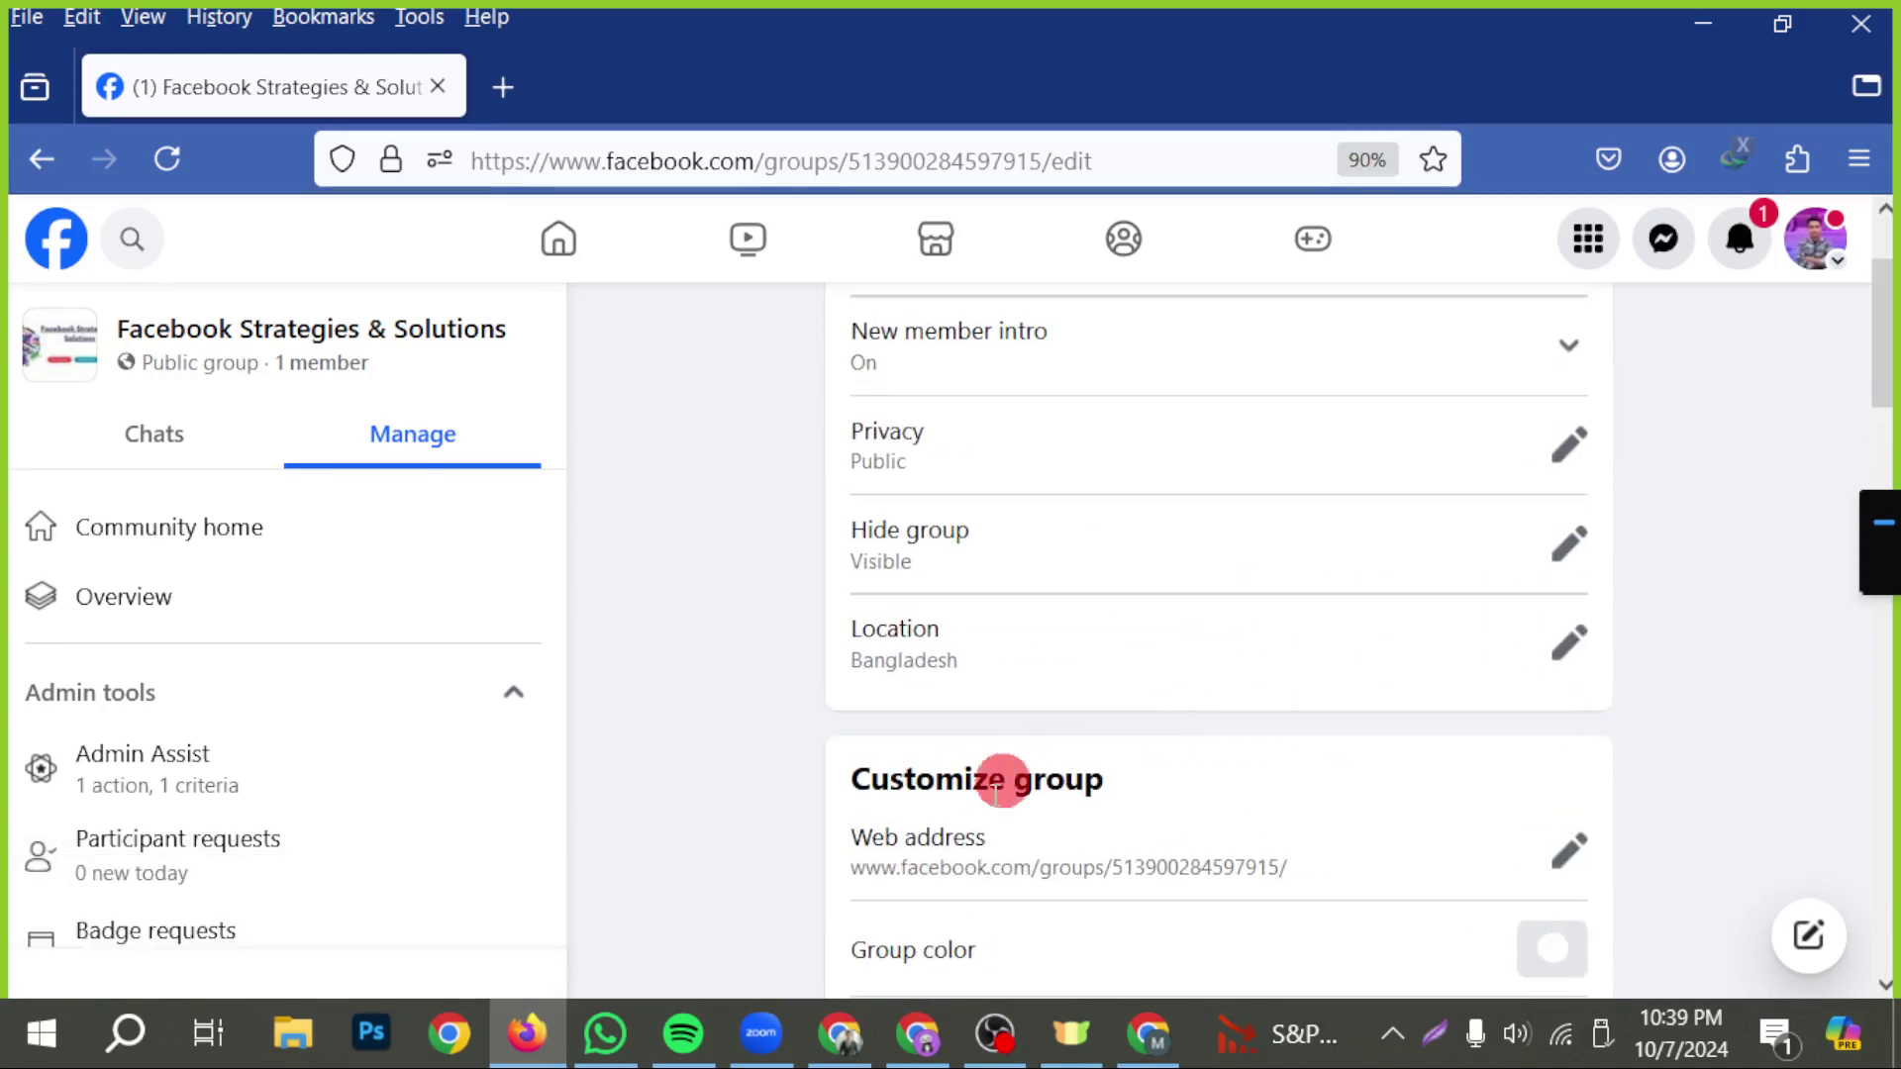
drag(845, 802, 1061, 782)
scroll(1154, 774, up, 2)
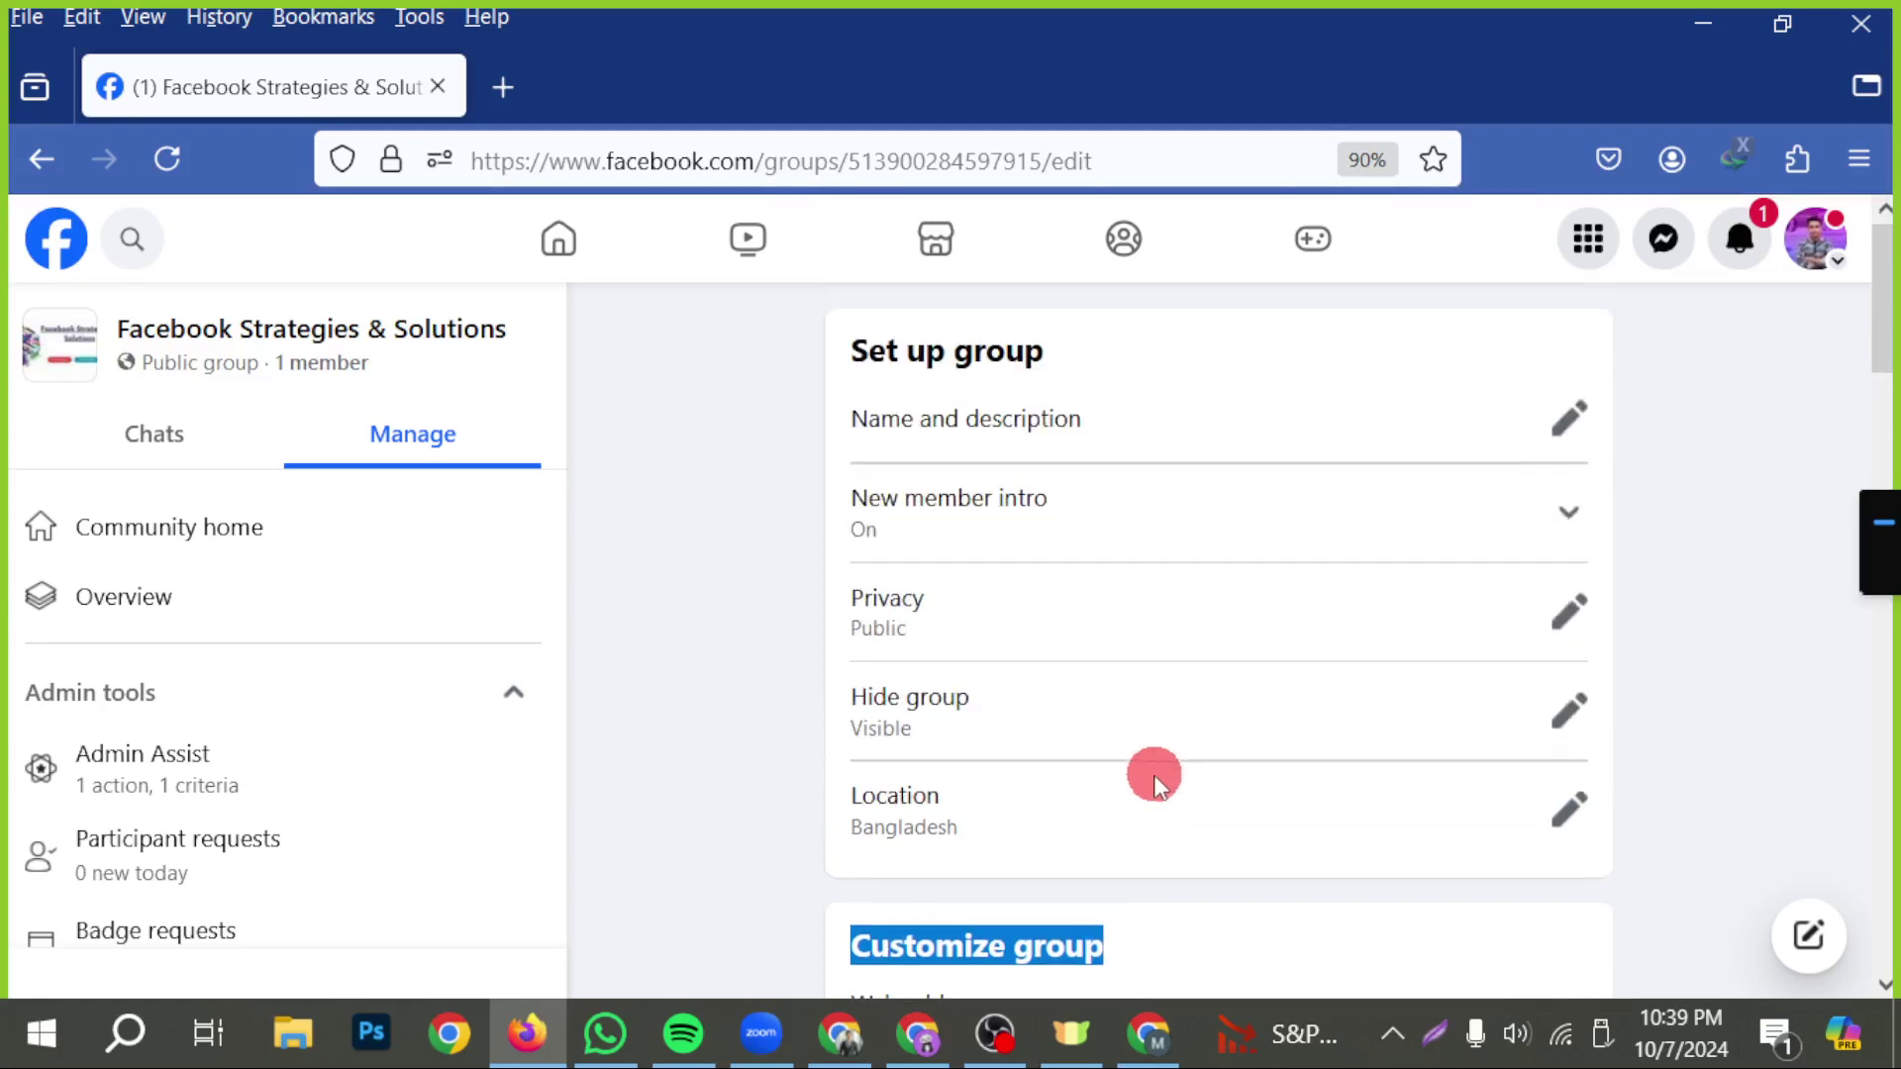
scroll(1060, 869, down, 3)
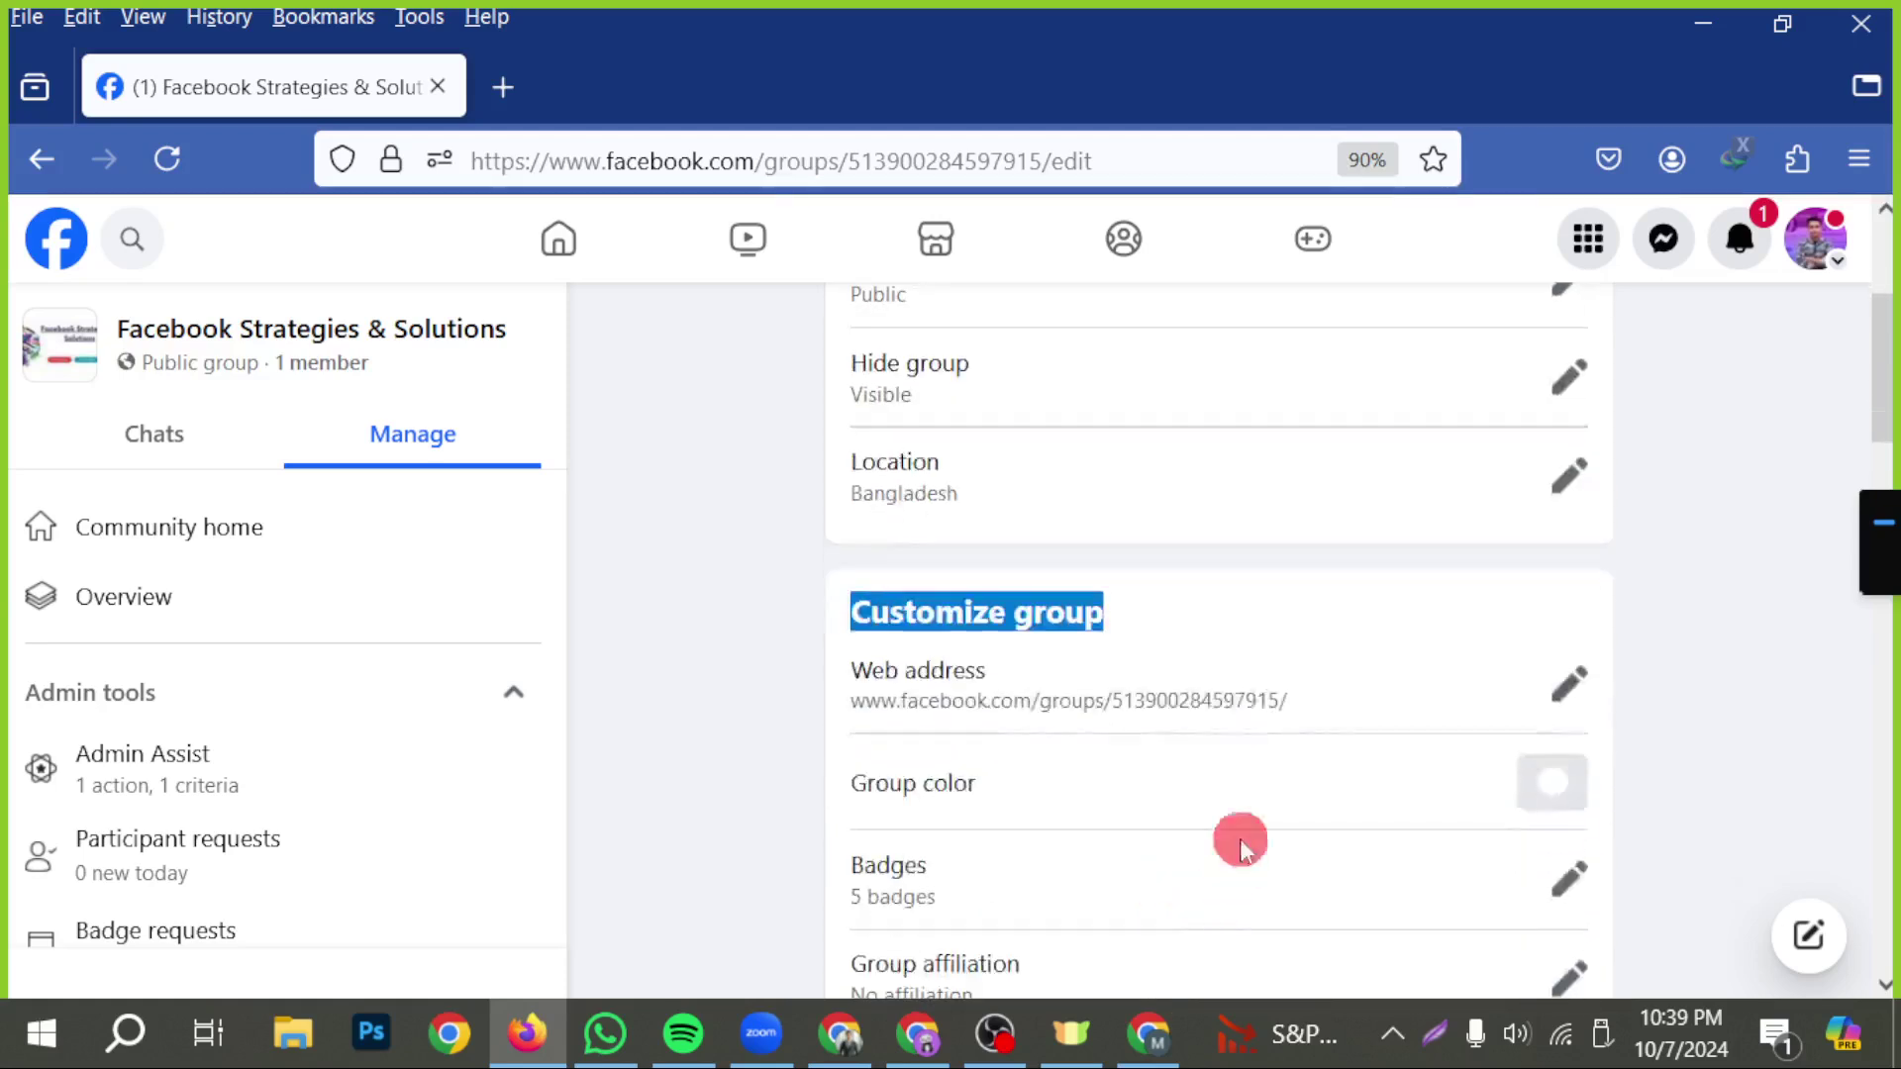
click(1222, 659)
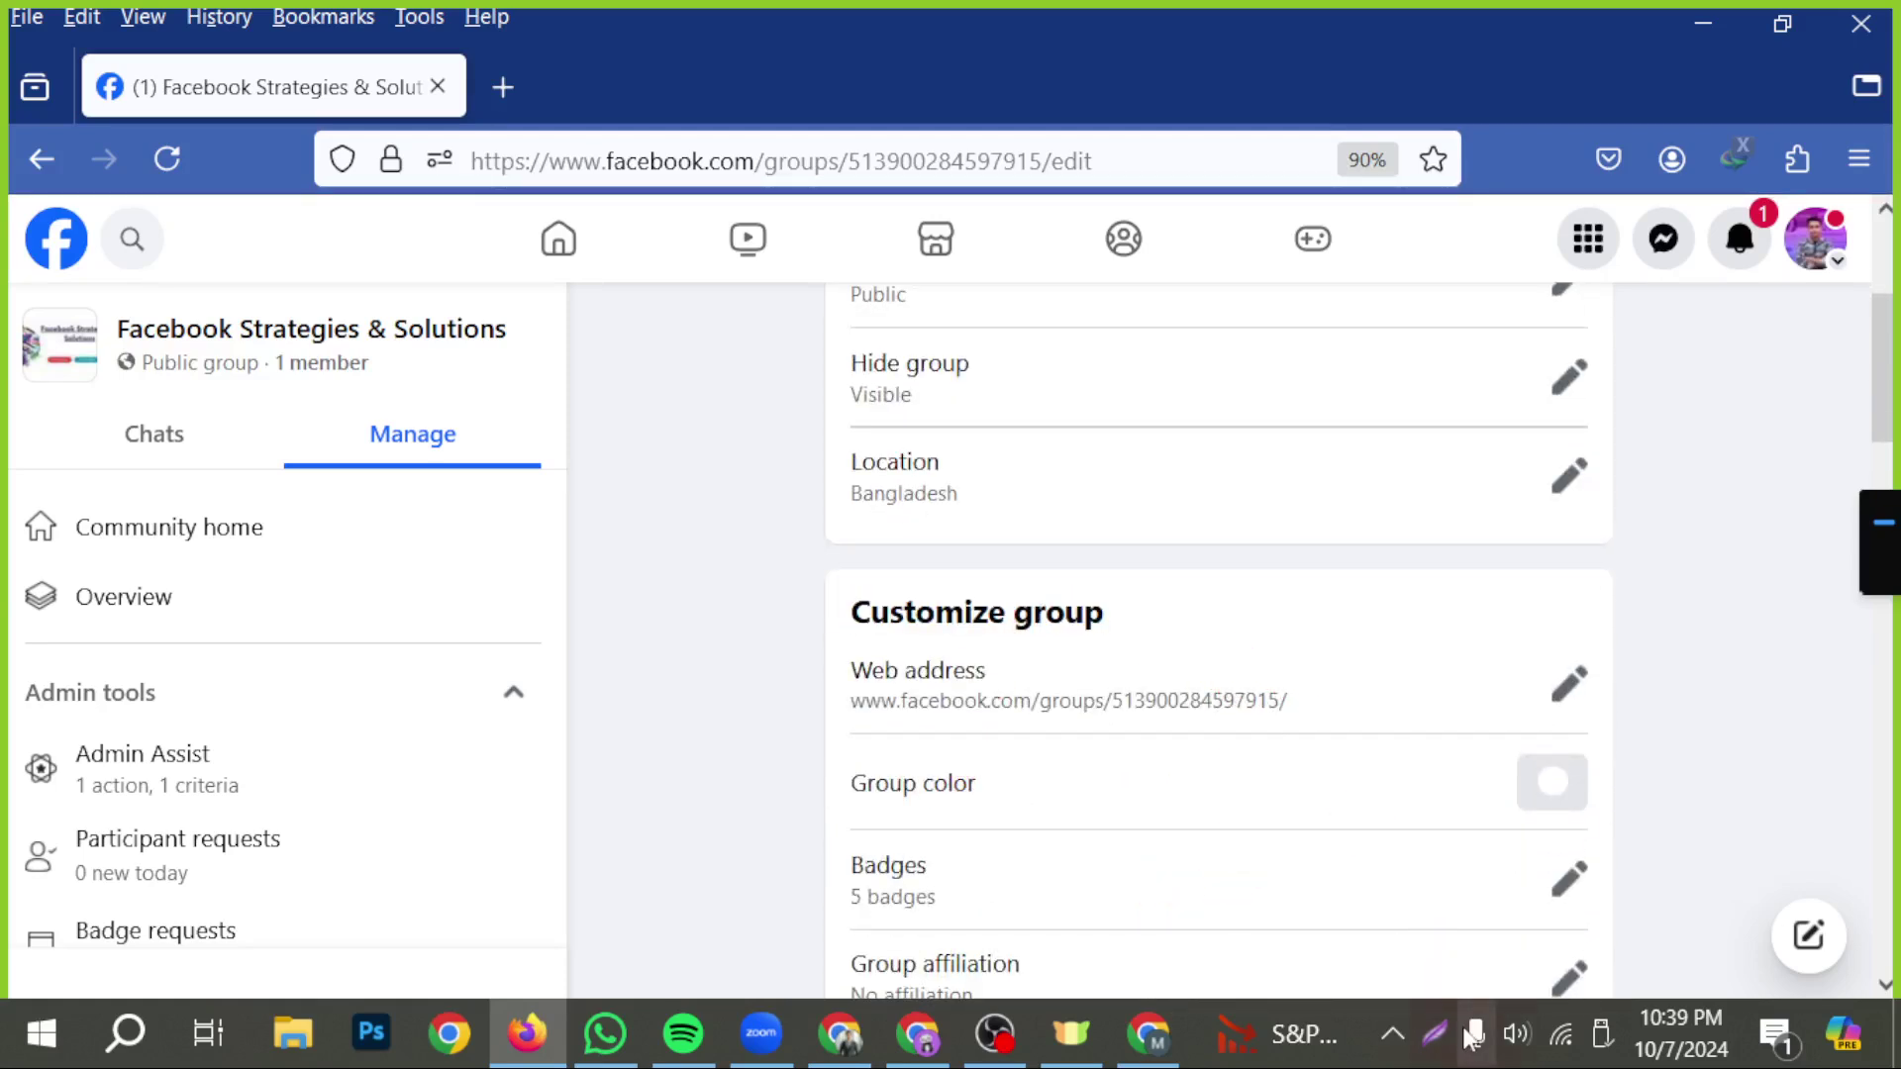
- Draw a red arrow up to the group's URL in a screen capture overlay, and discard the capture
click(1433, 1033)
click(1585, 876)
drag(938, 949, 888, 177)
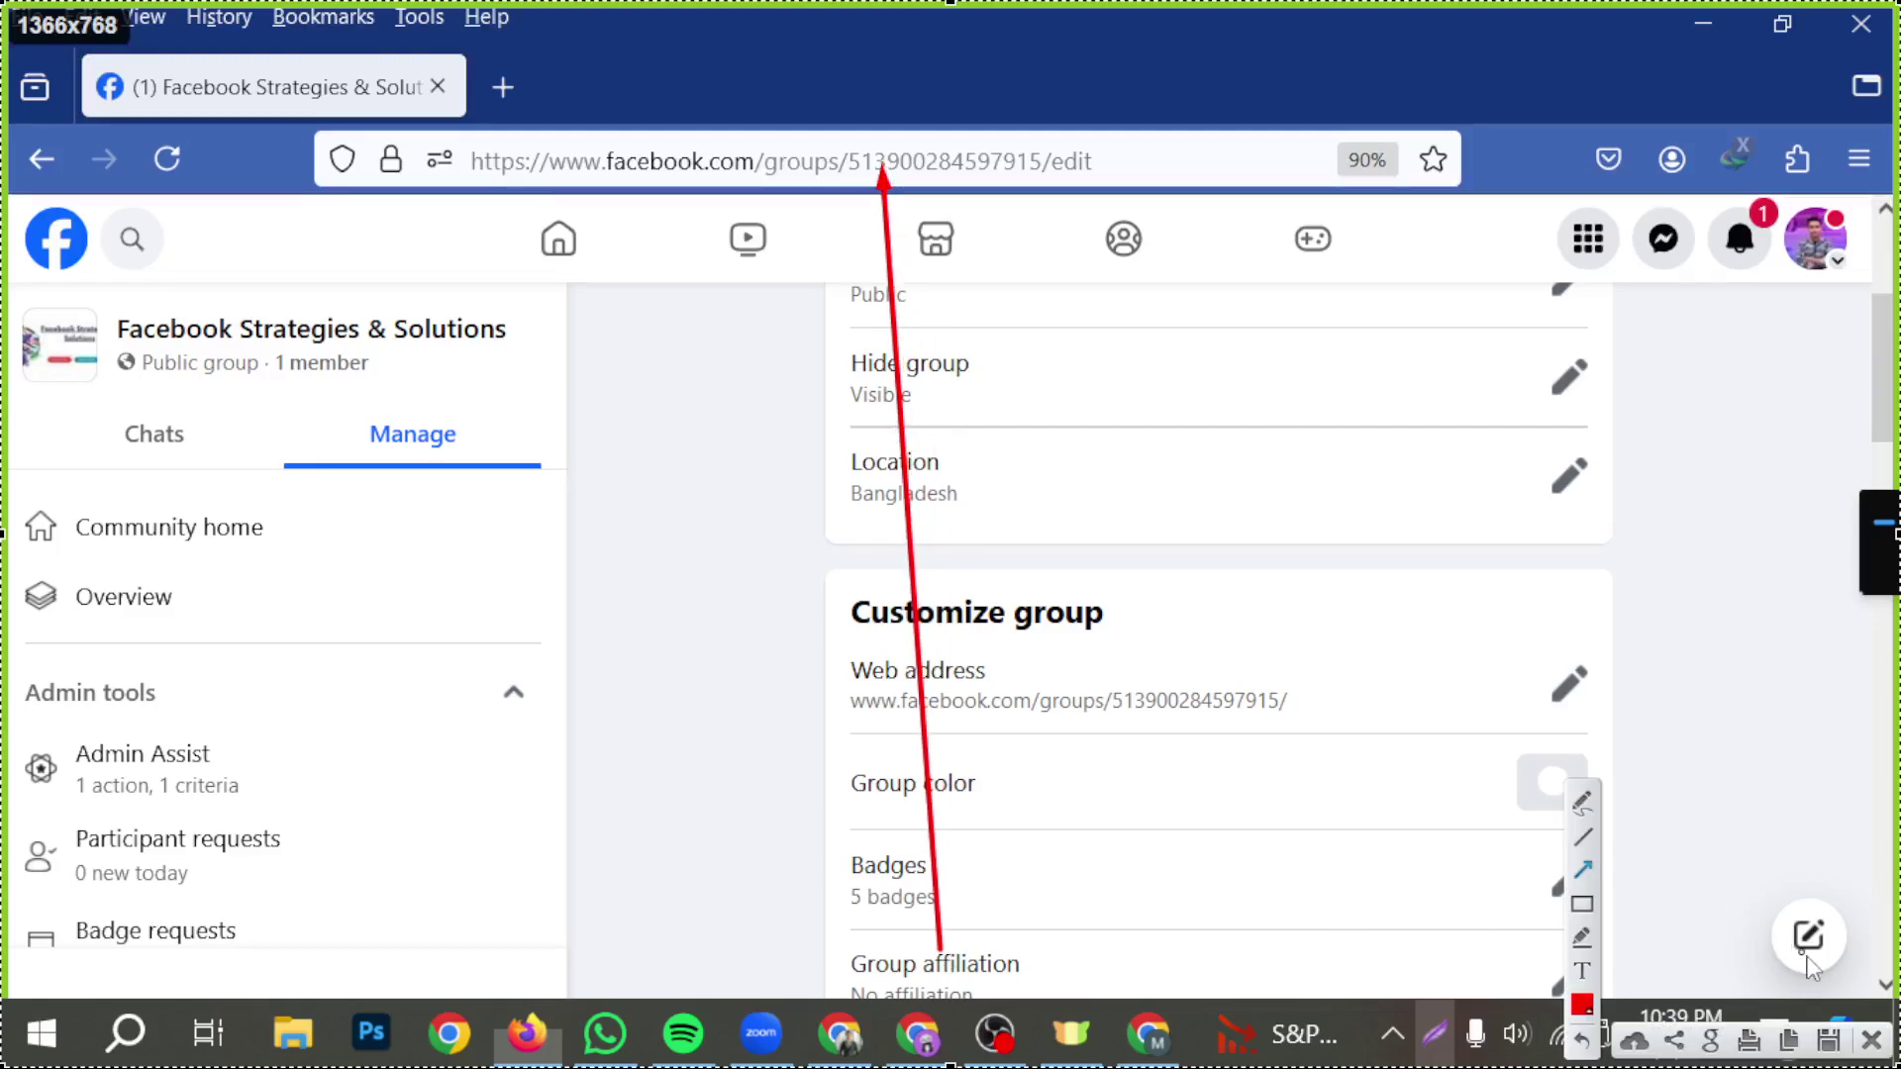
click(1870, 1039)
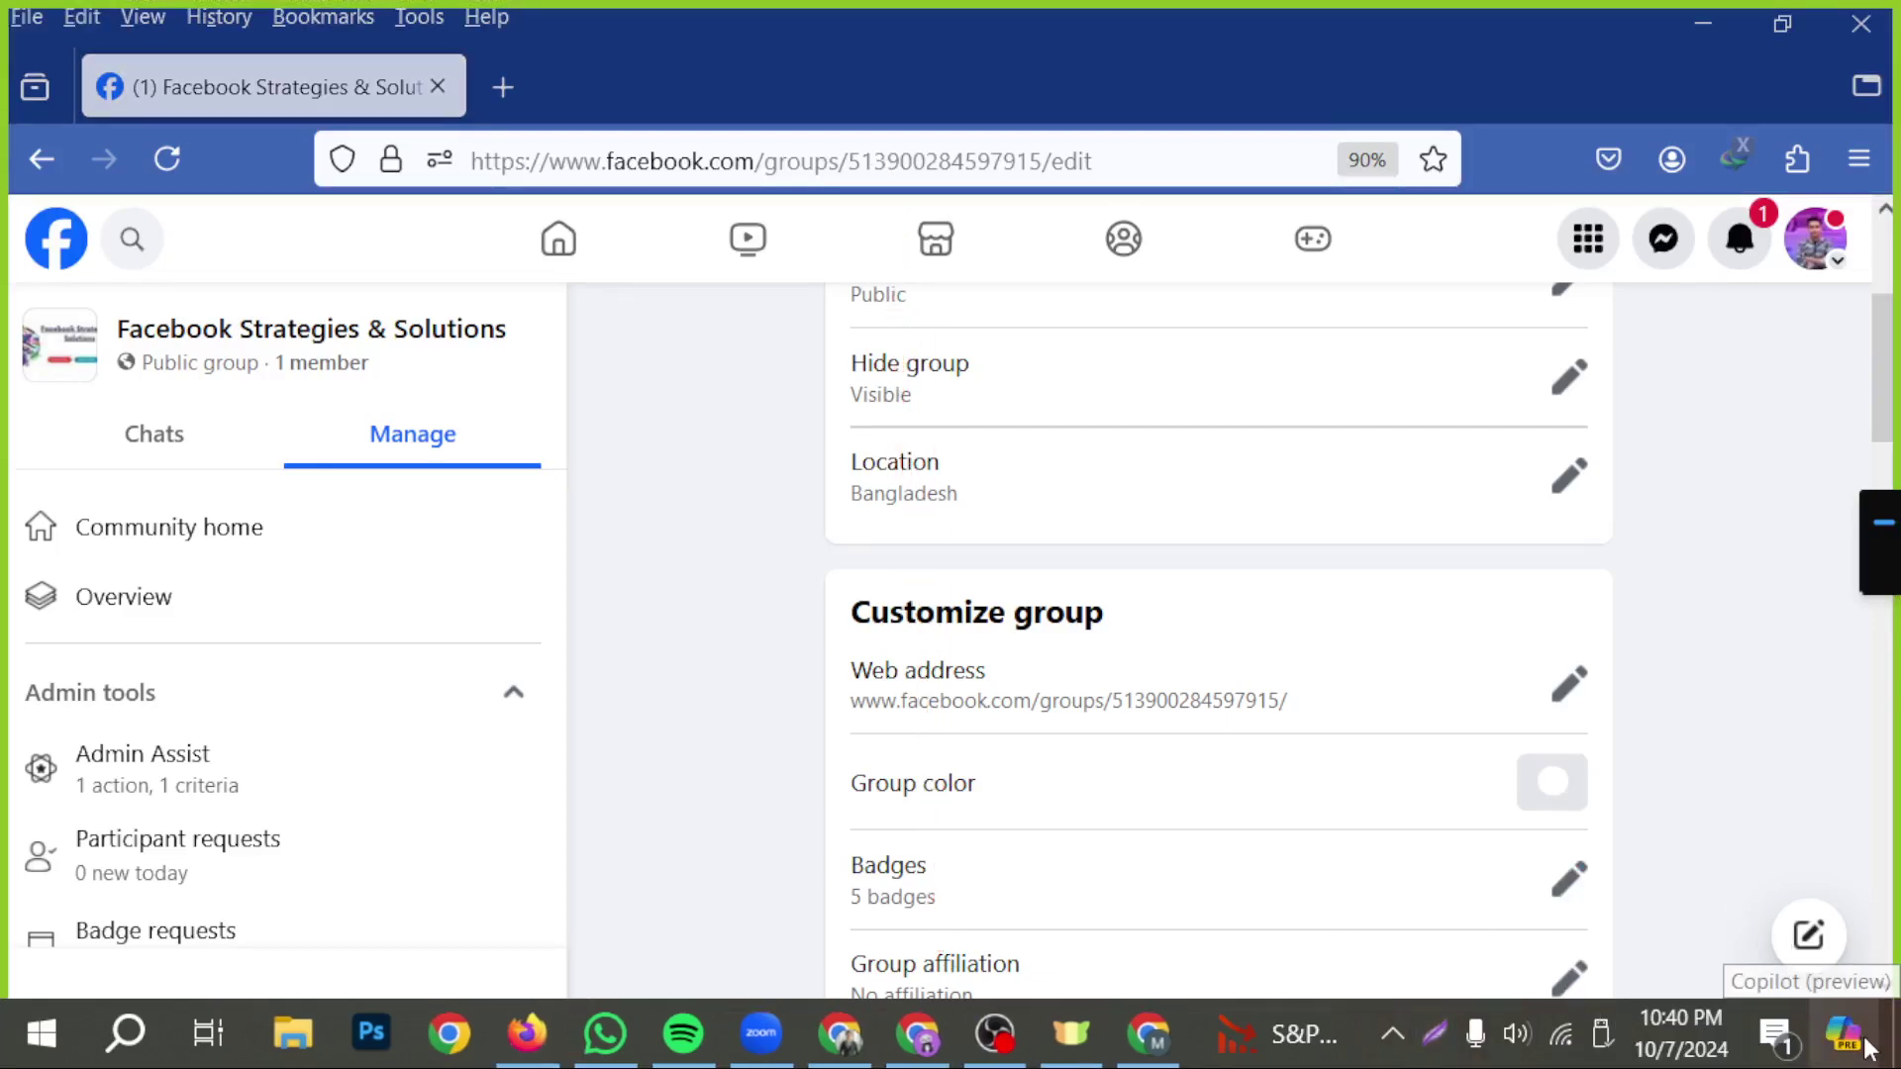
- Copy the group name "Facebook Strategies & Solutions" from the group's page
click(1554, 691)
click(1081, 774)
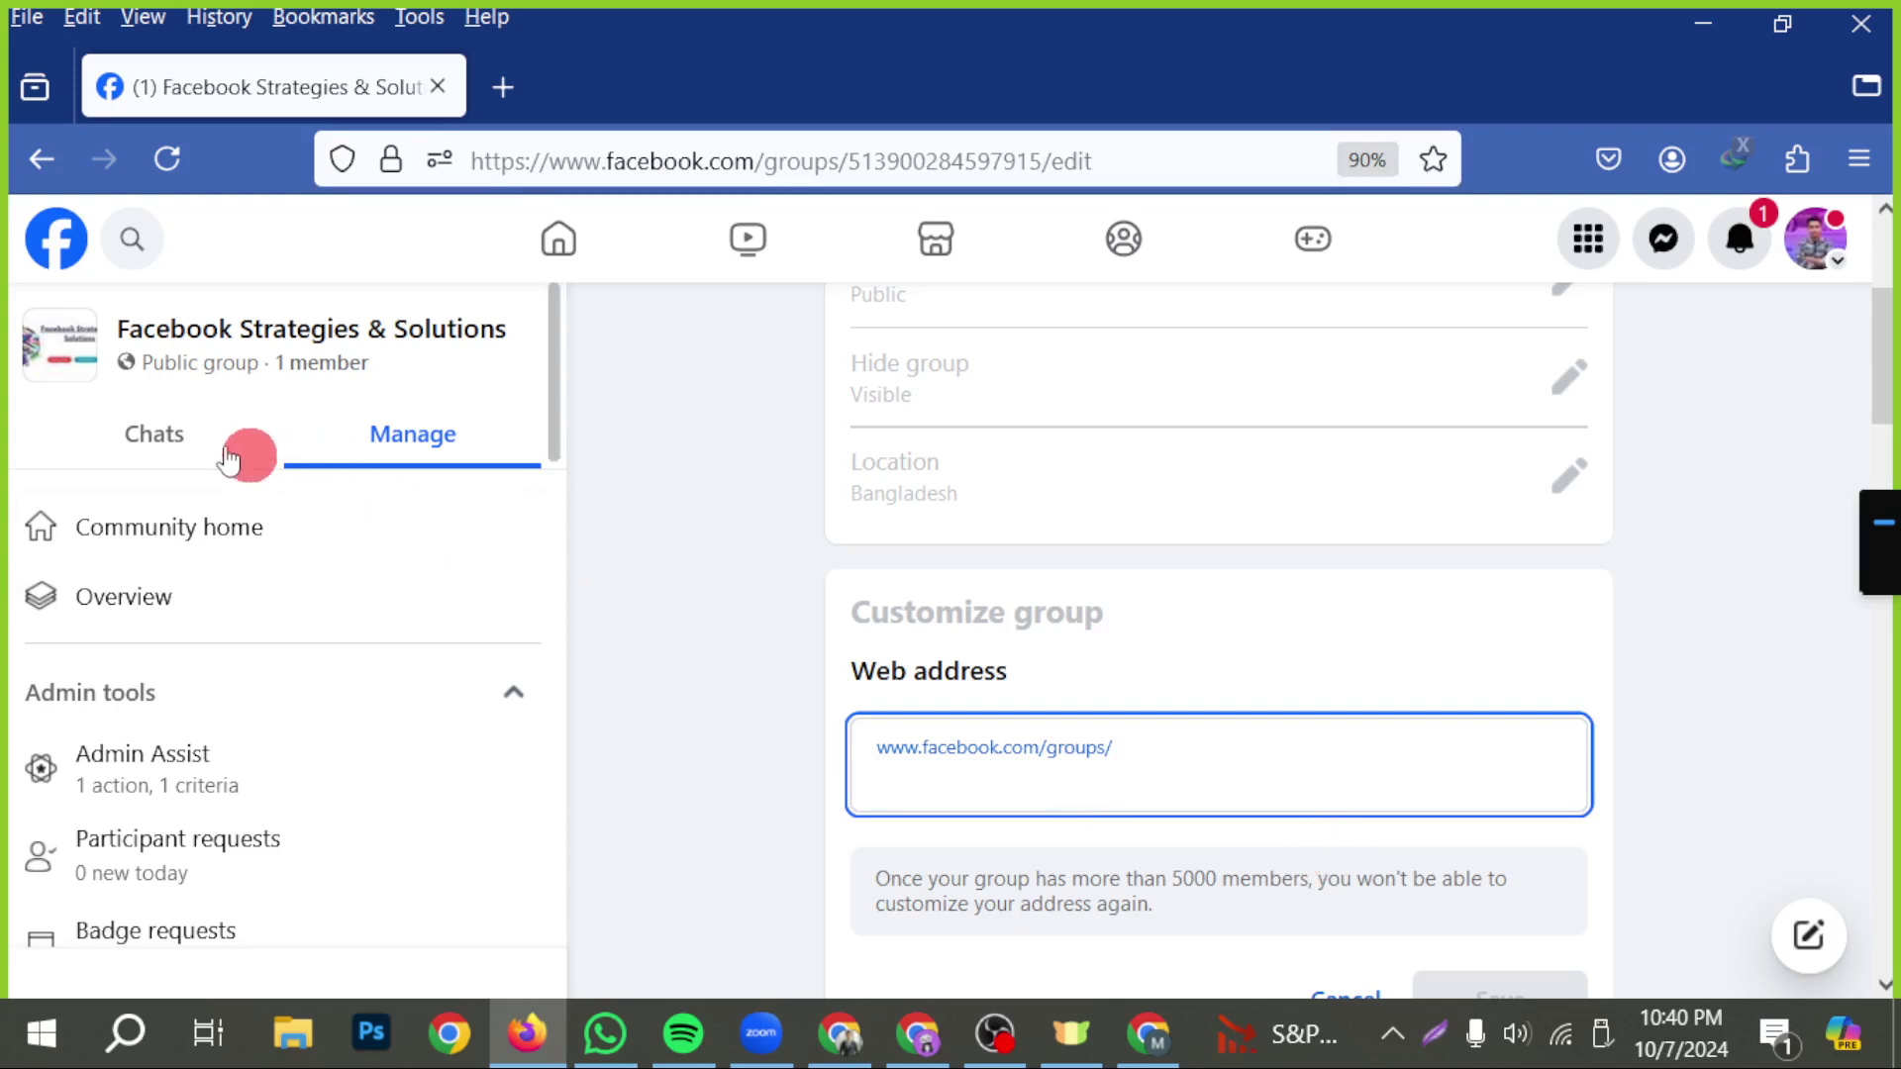
click(140, 342)
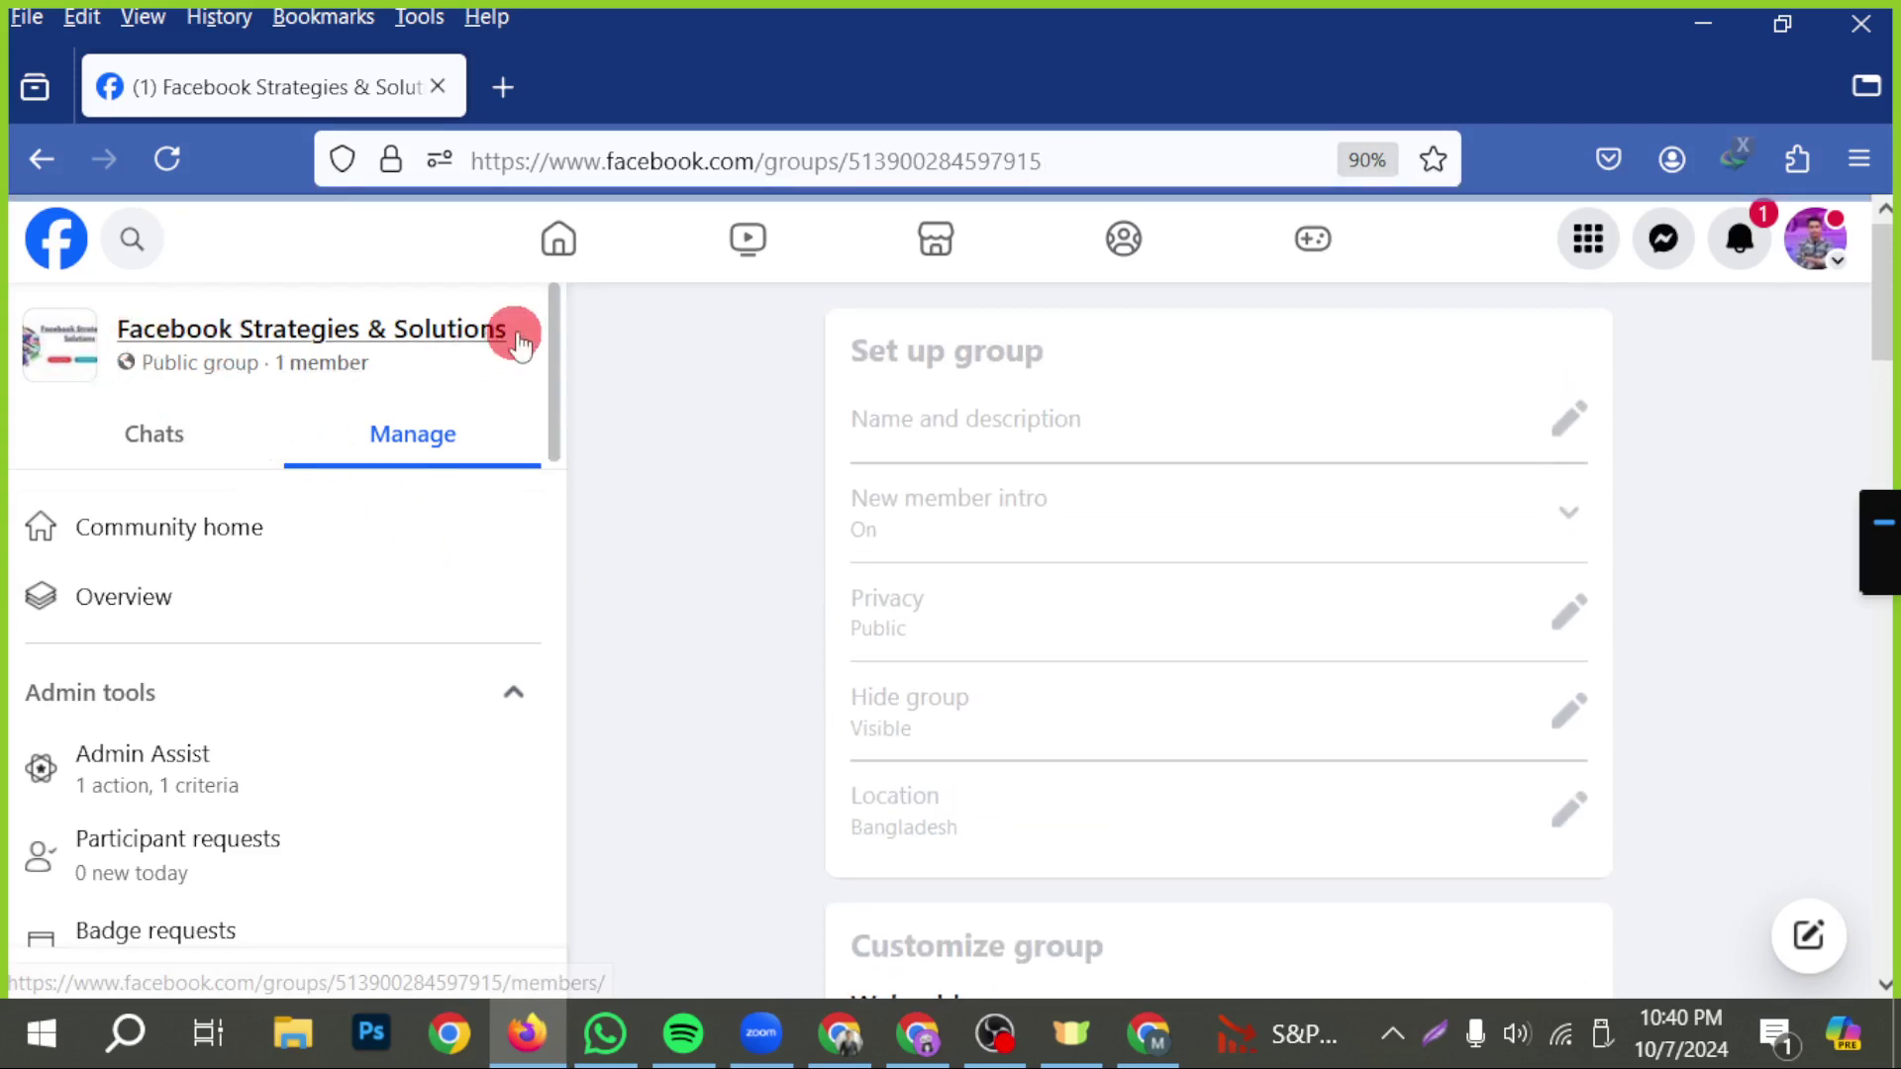
drag(511, 329, 86, 332)
drag(511, 330, 103, 328)
key(ctrl+c)
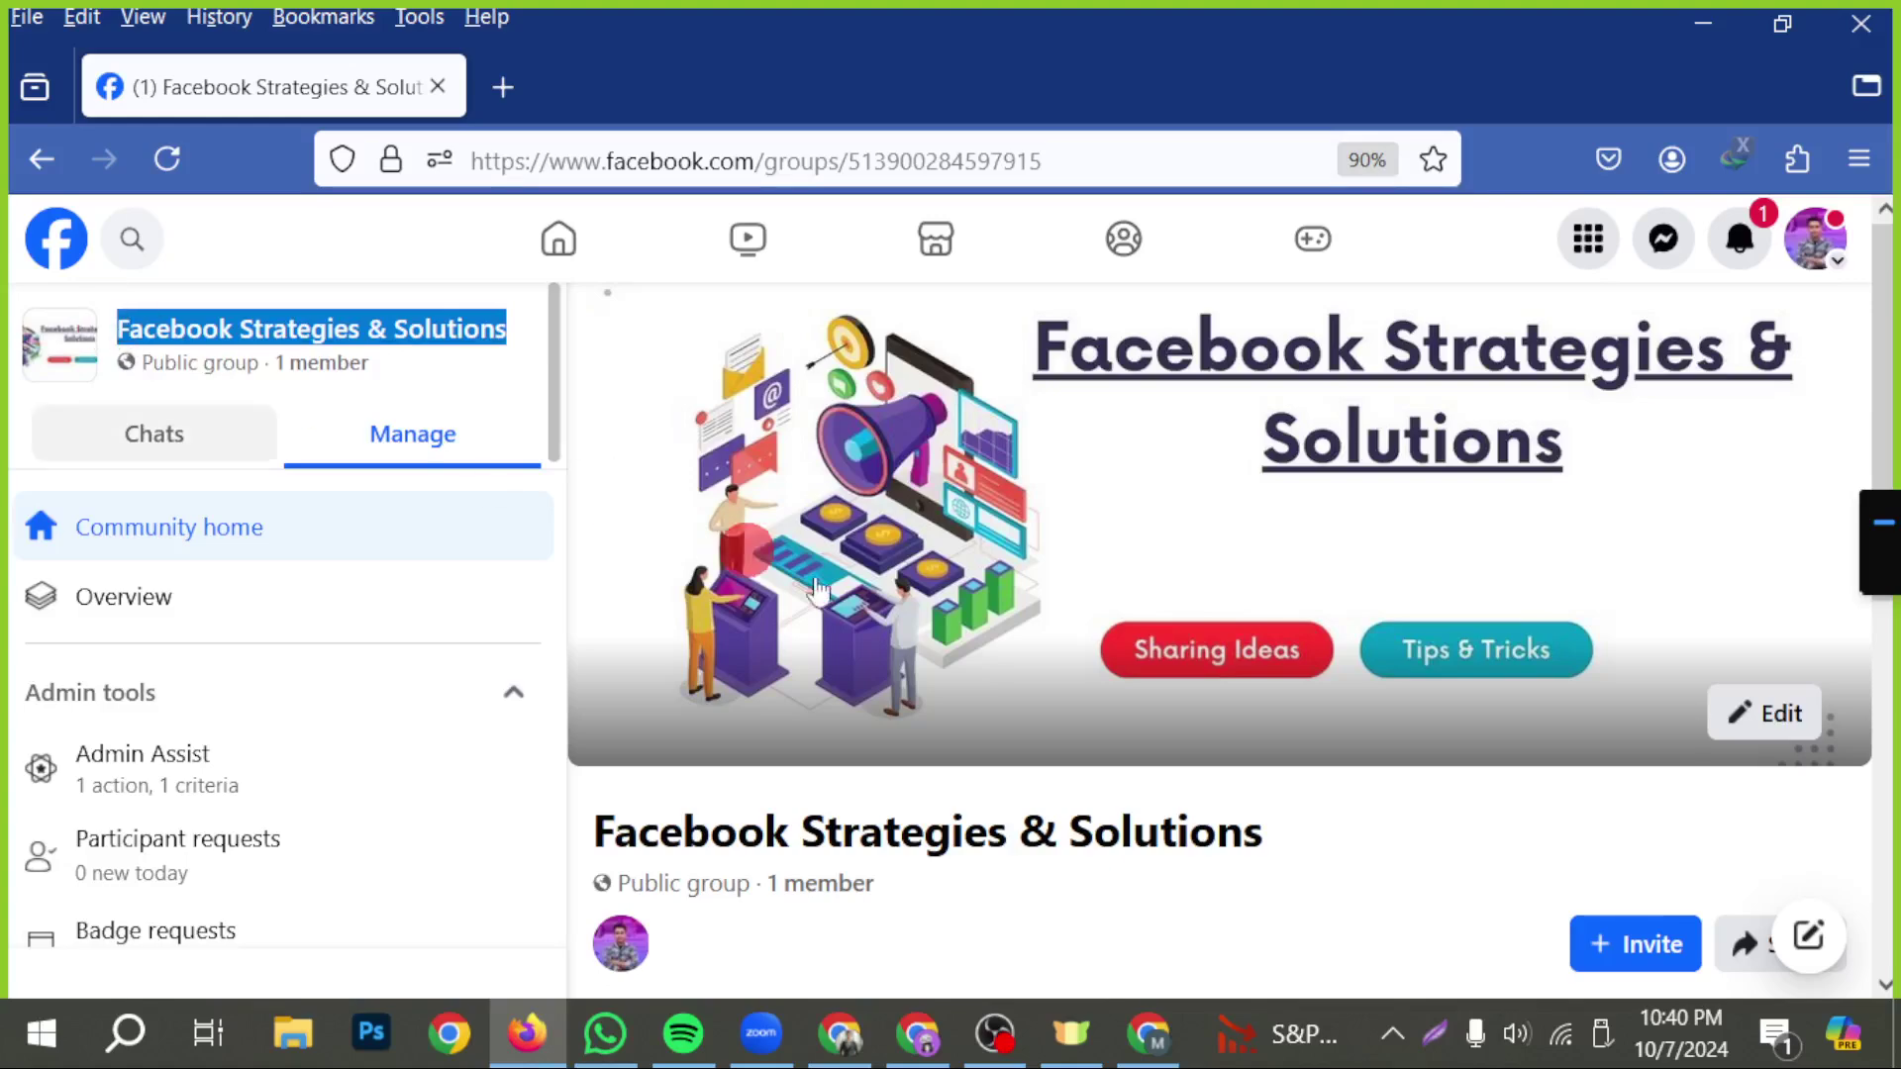
- Return to the group settings and open the group's web address for editing
scroll(820, 620, down, 5)
scroll(363, 668, down, 9)
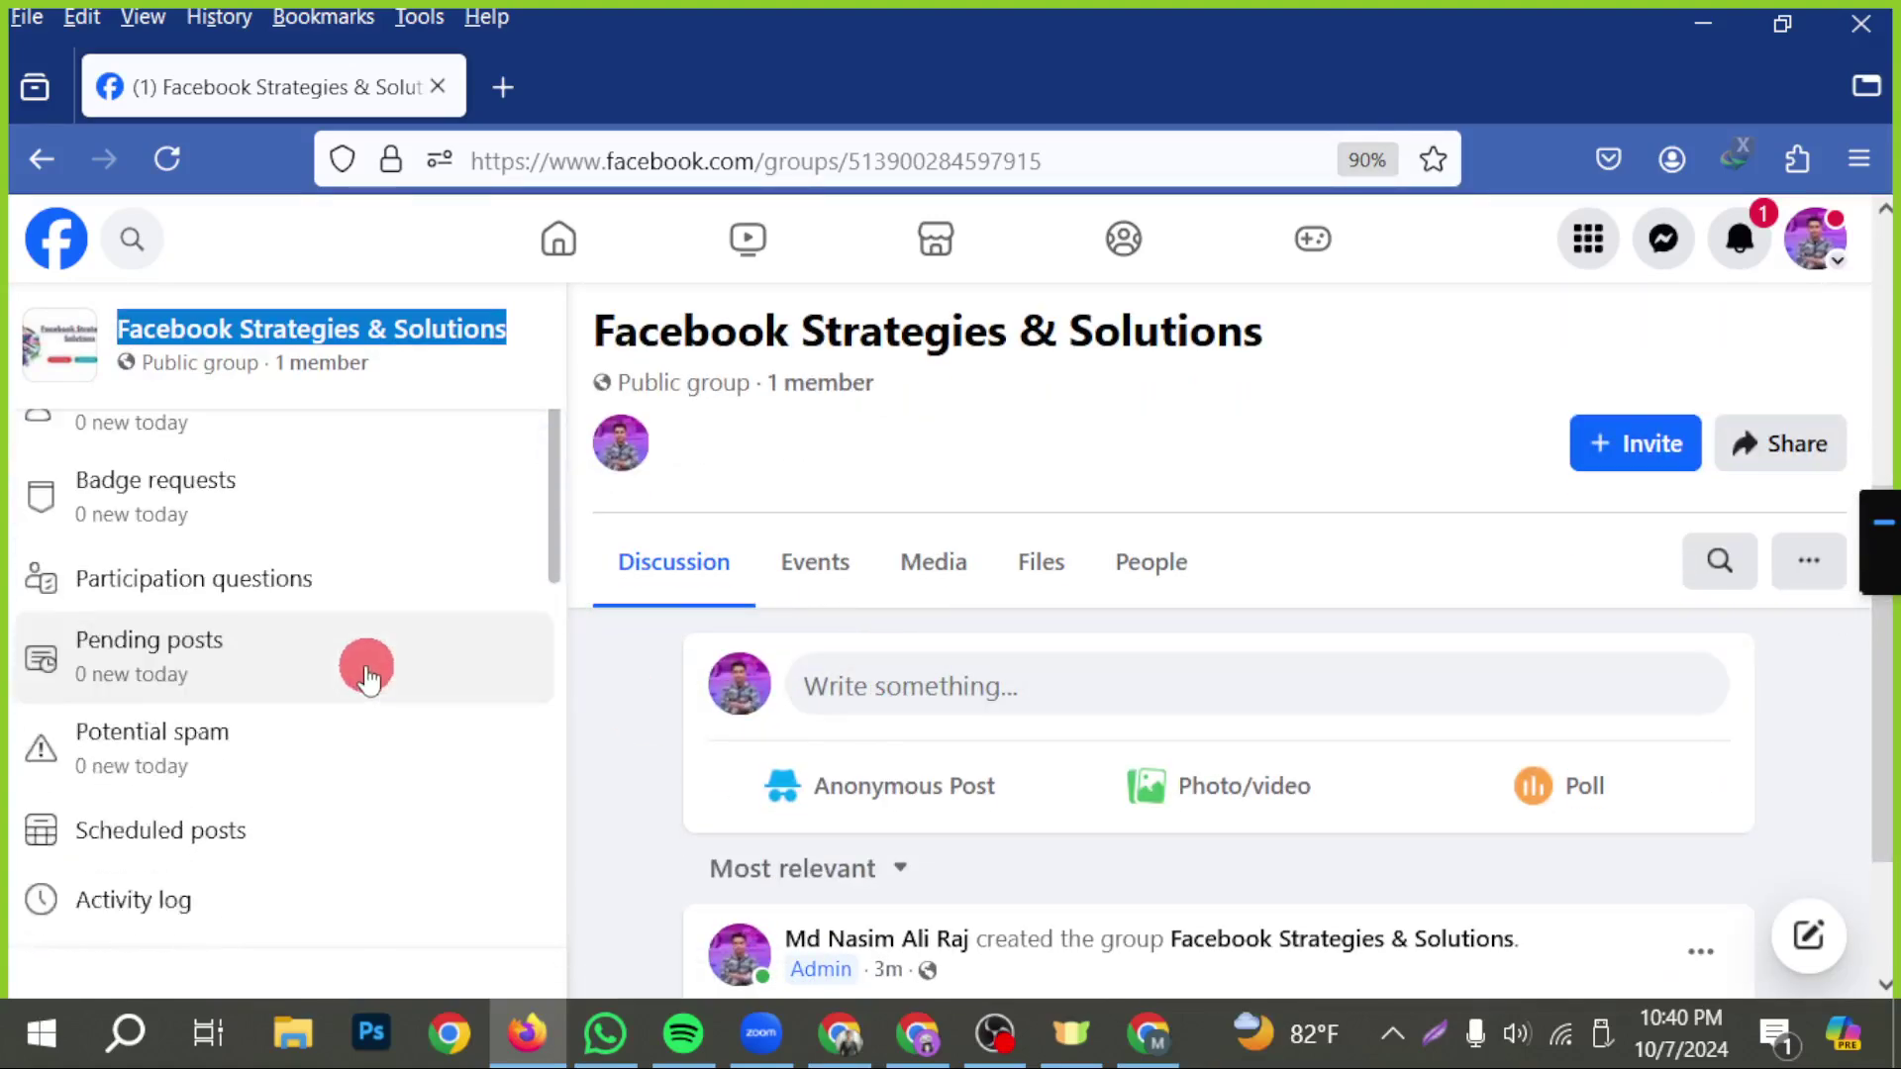
scroll(353, 673, down, 3)
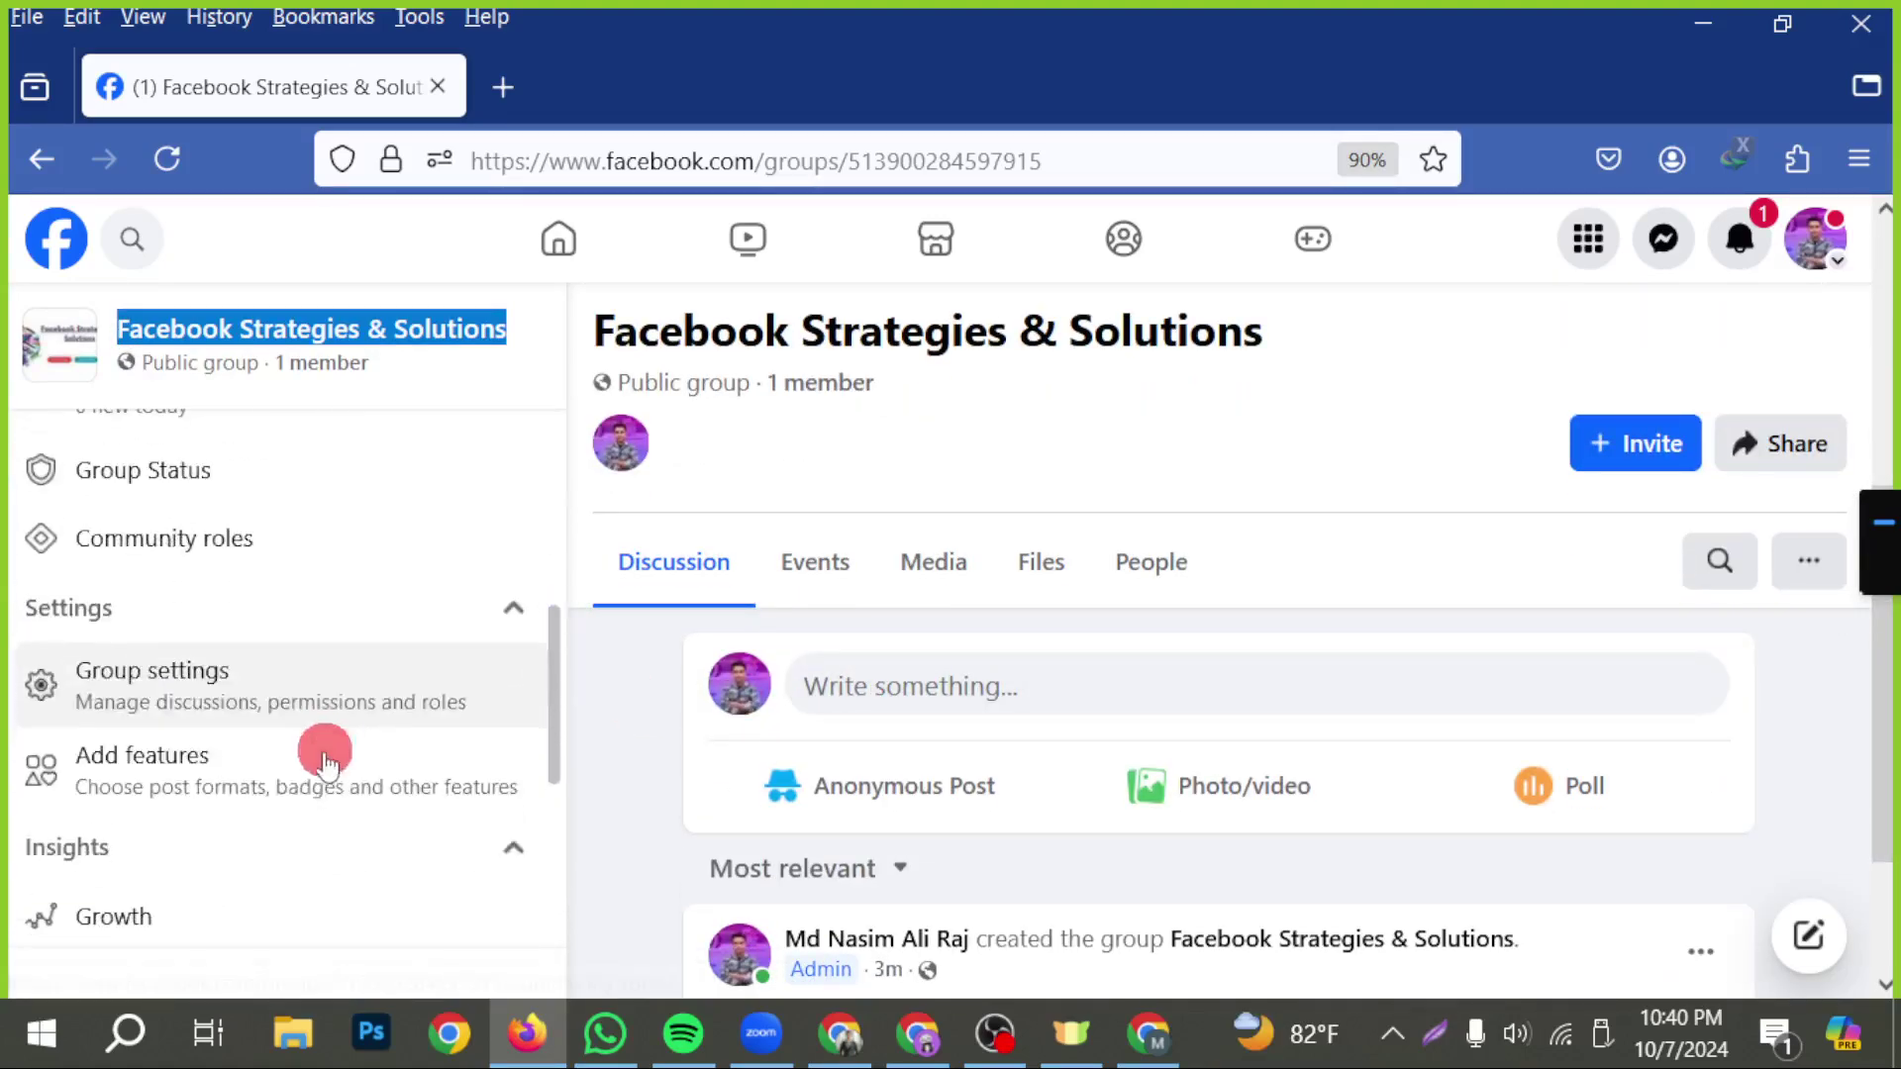
scroll(199, 798, down, 3)
scroll(213, 813, down, 2)
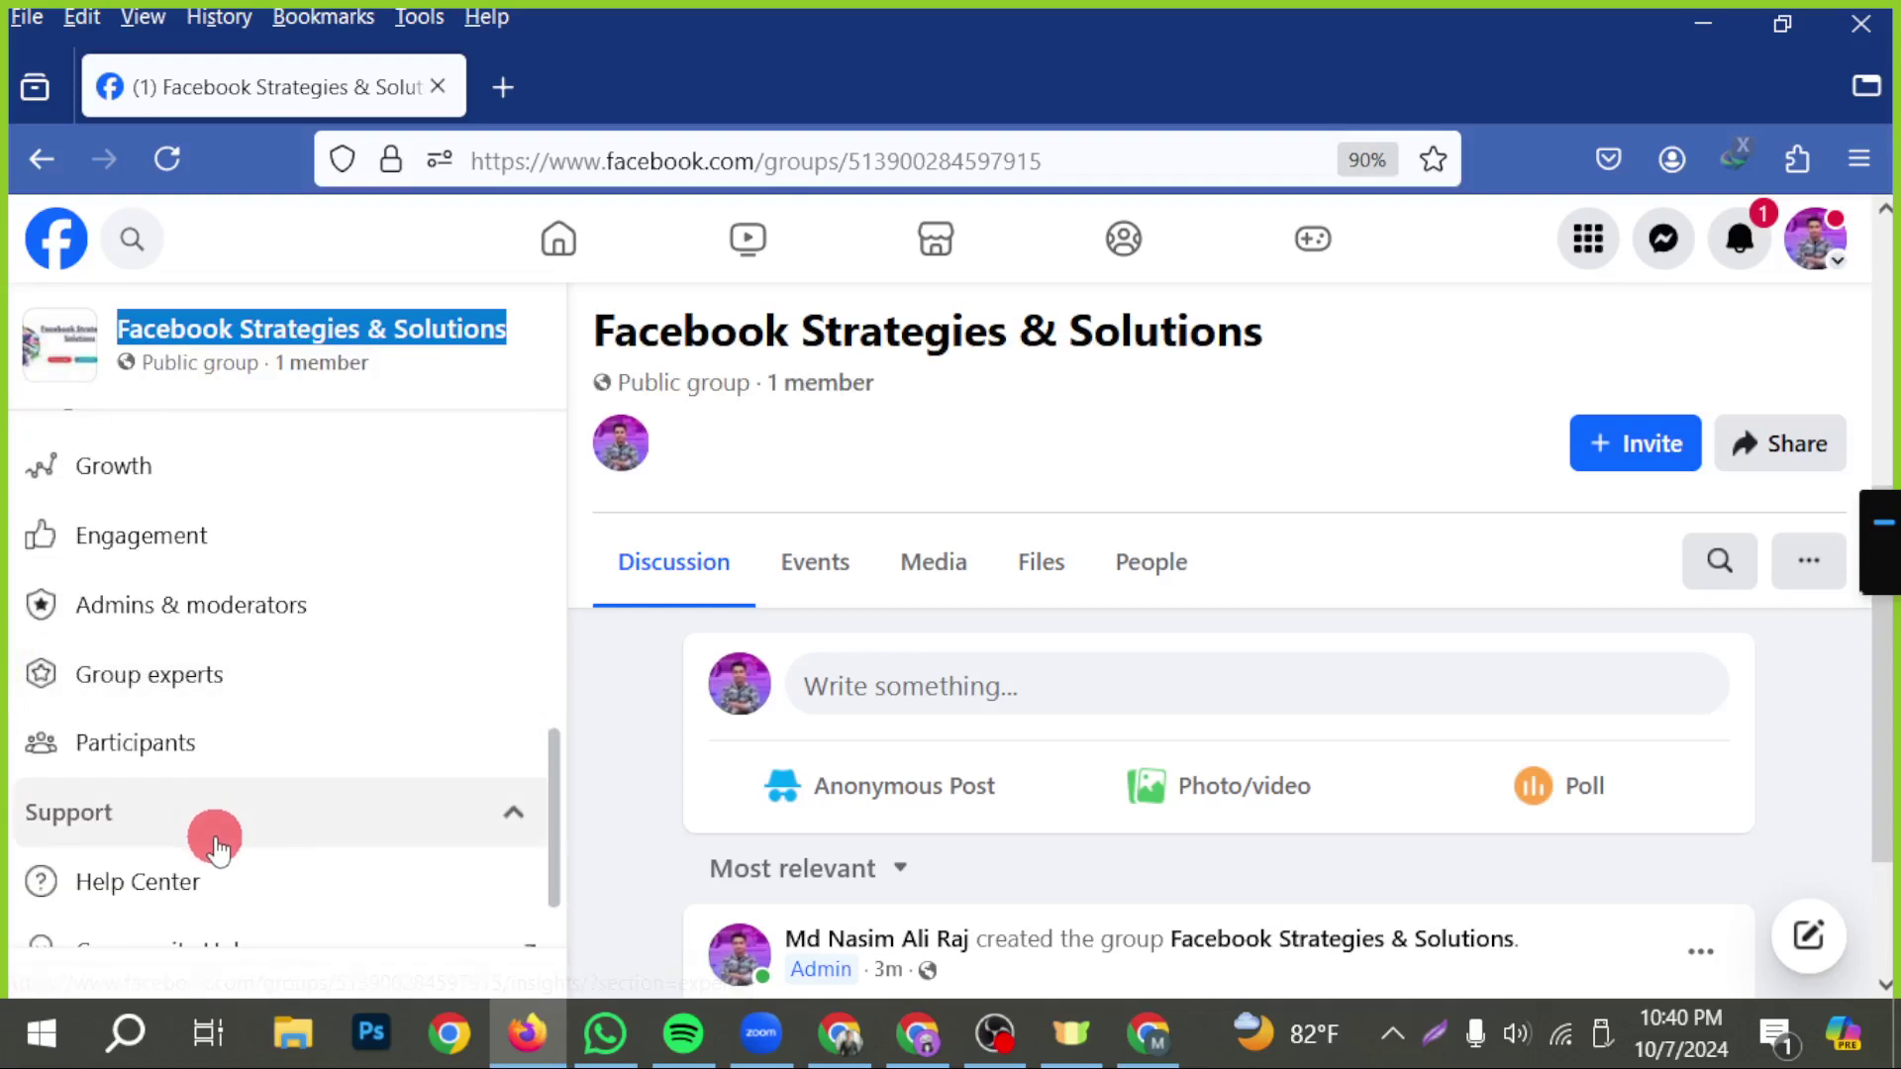
scroll(215, 815, up, 3)
click(187, 529)
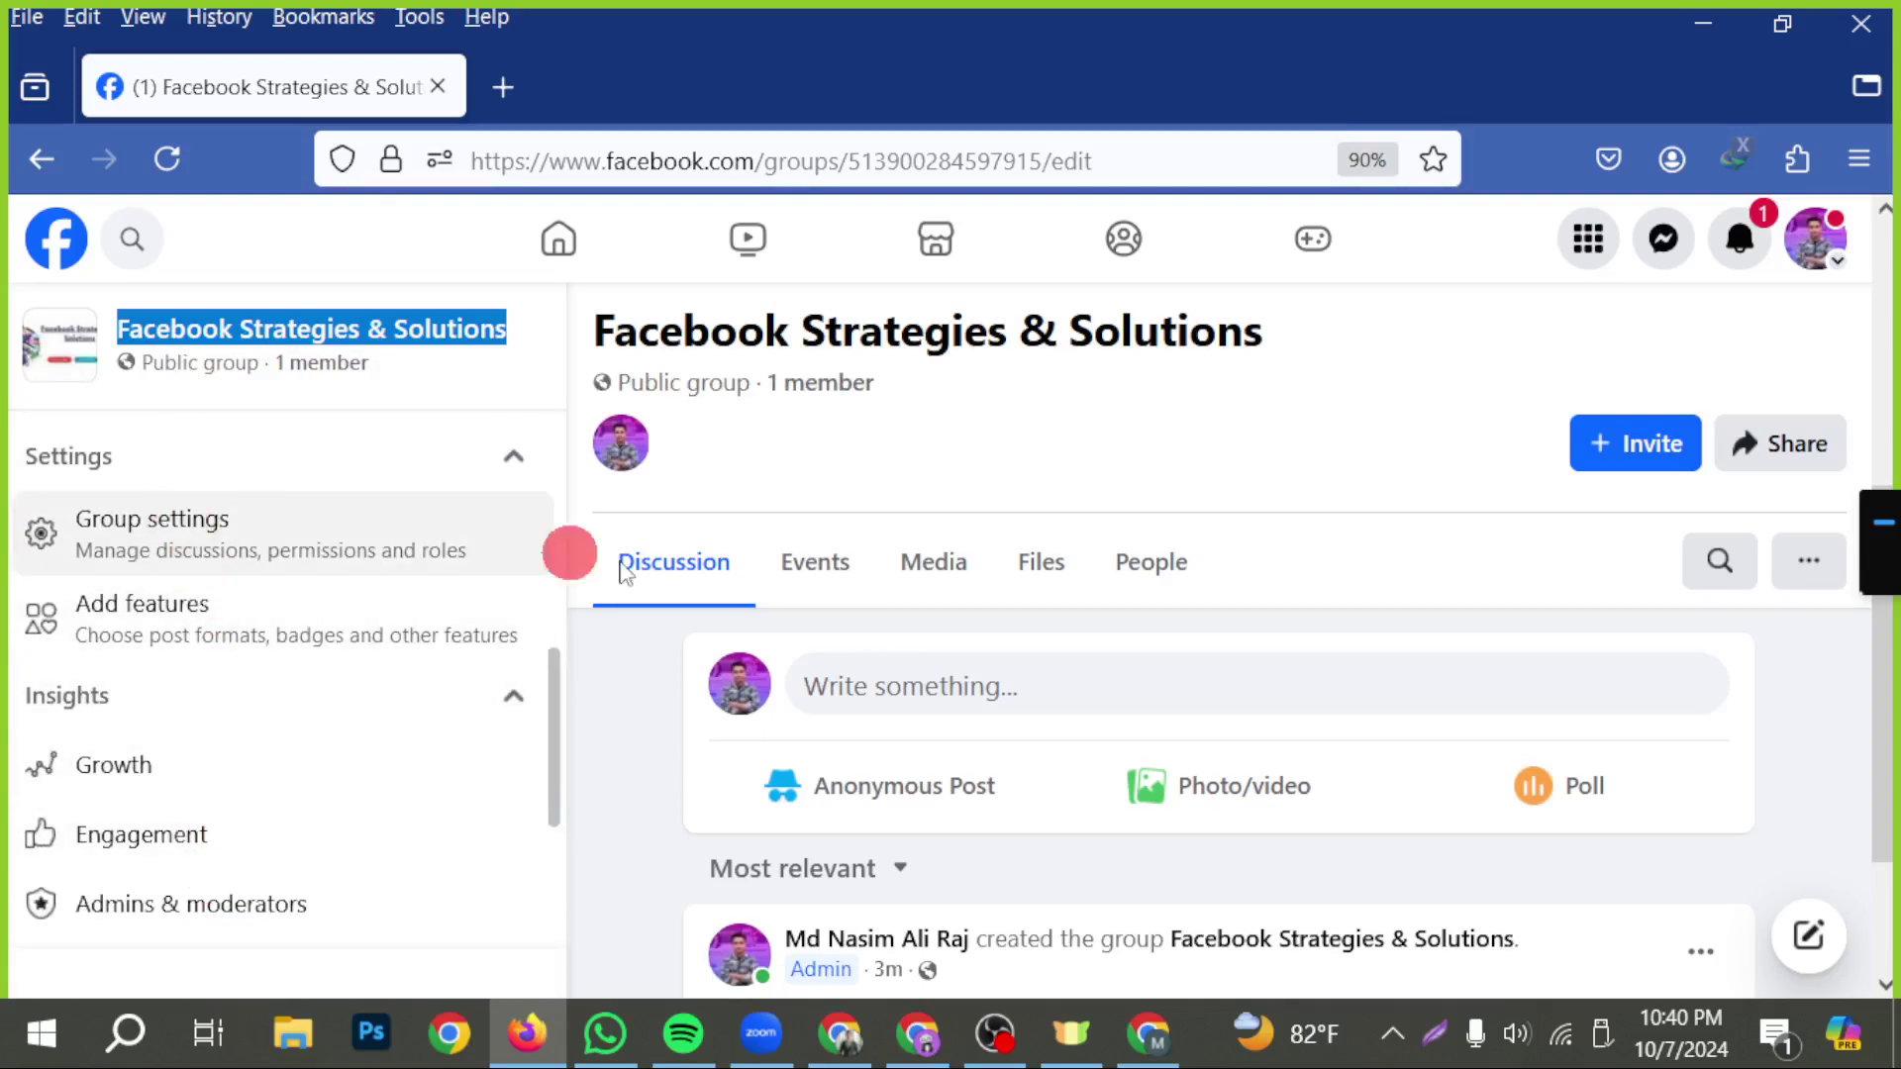
scroll(924, 705, down, 5)
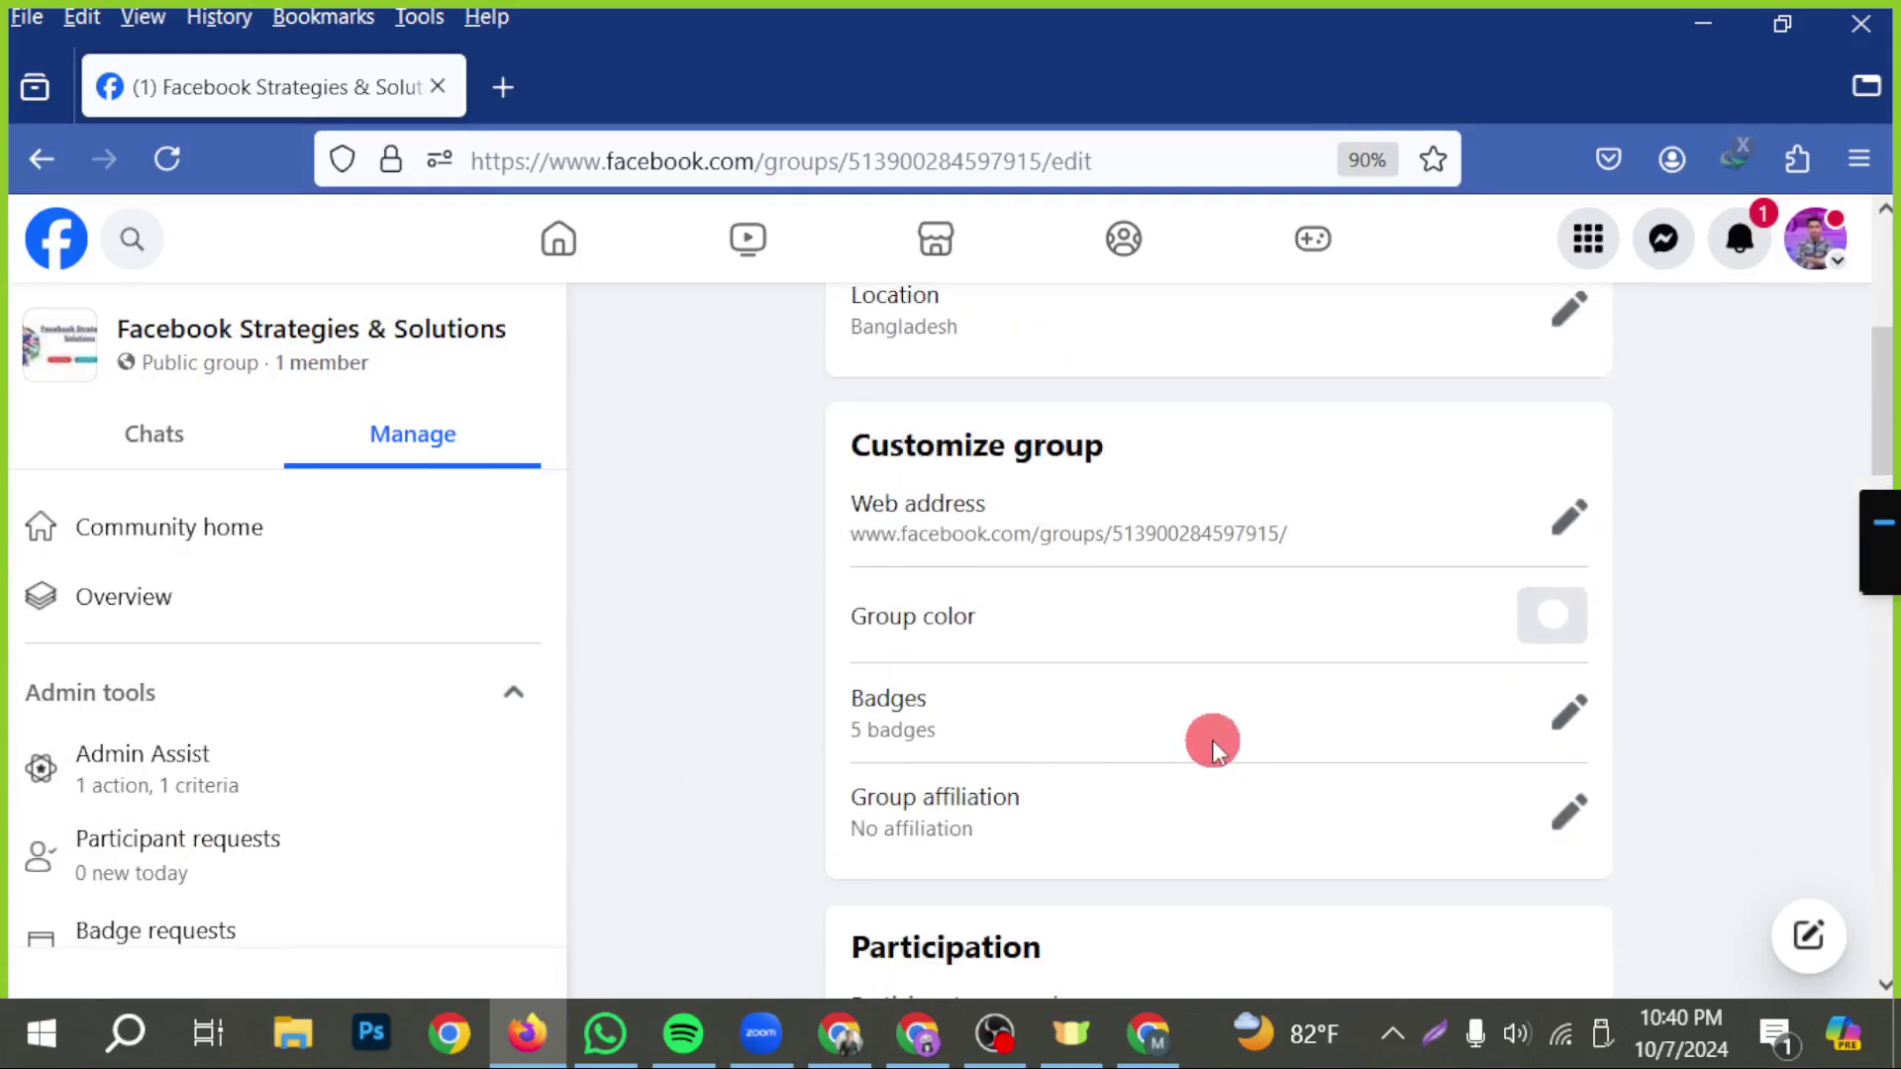
click(1506, 521)
click(1080, 606)
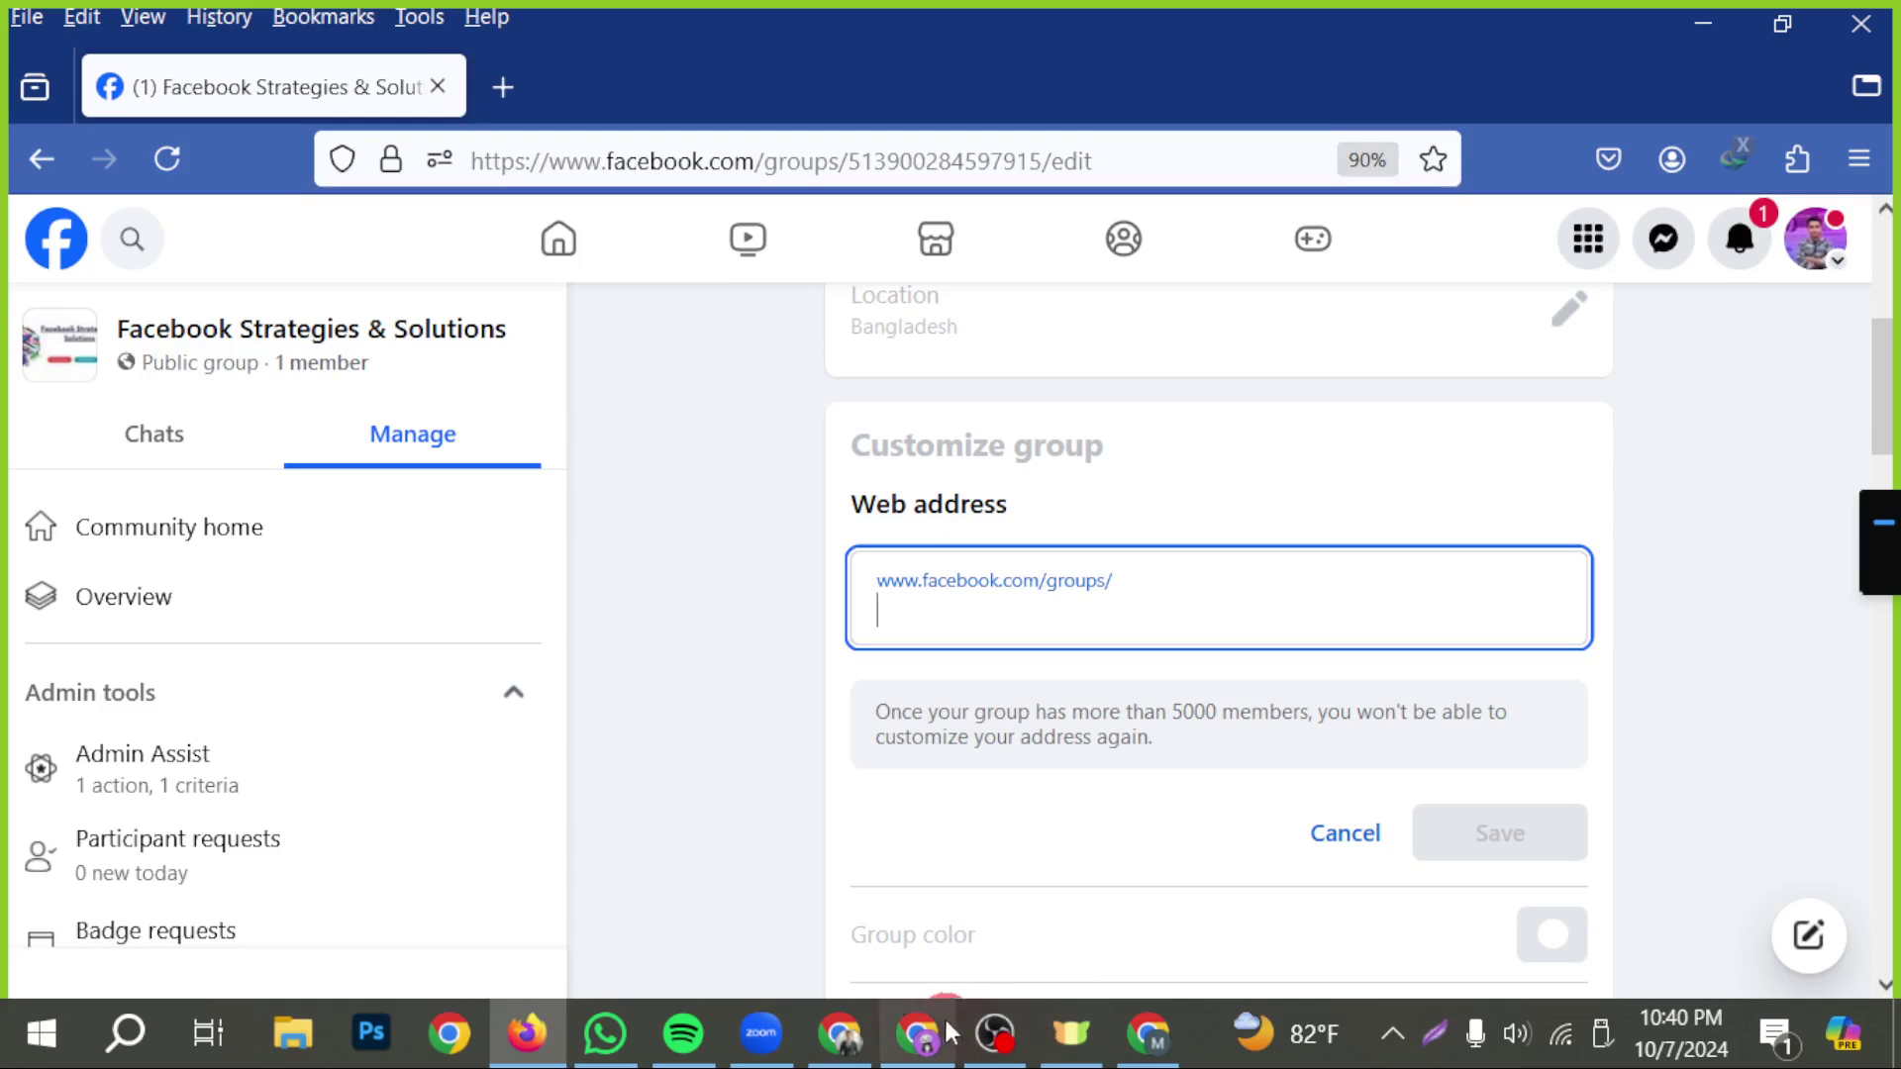
- Switch to the ChatGPT conversation and send the prompt "generate user name: Facebook Strategies & Solutions"
click(976, 1047)
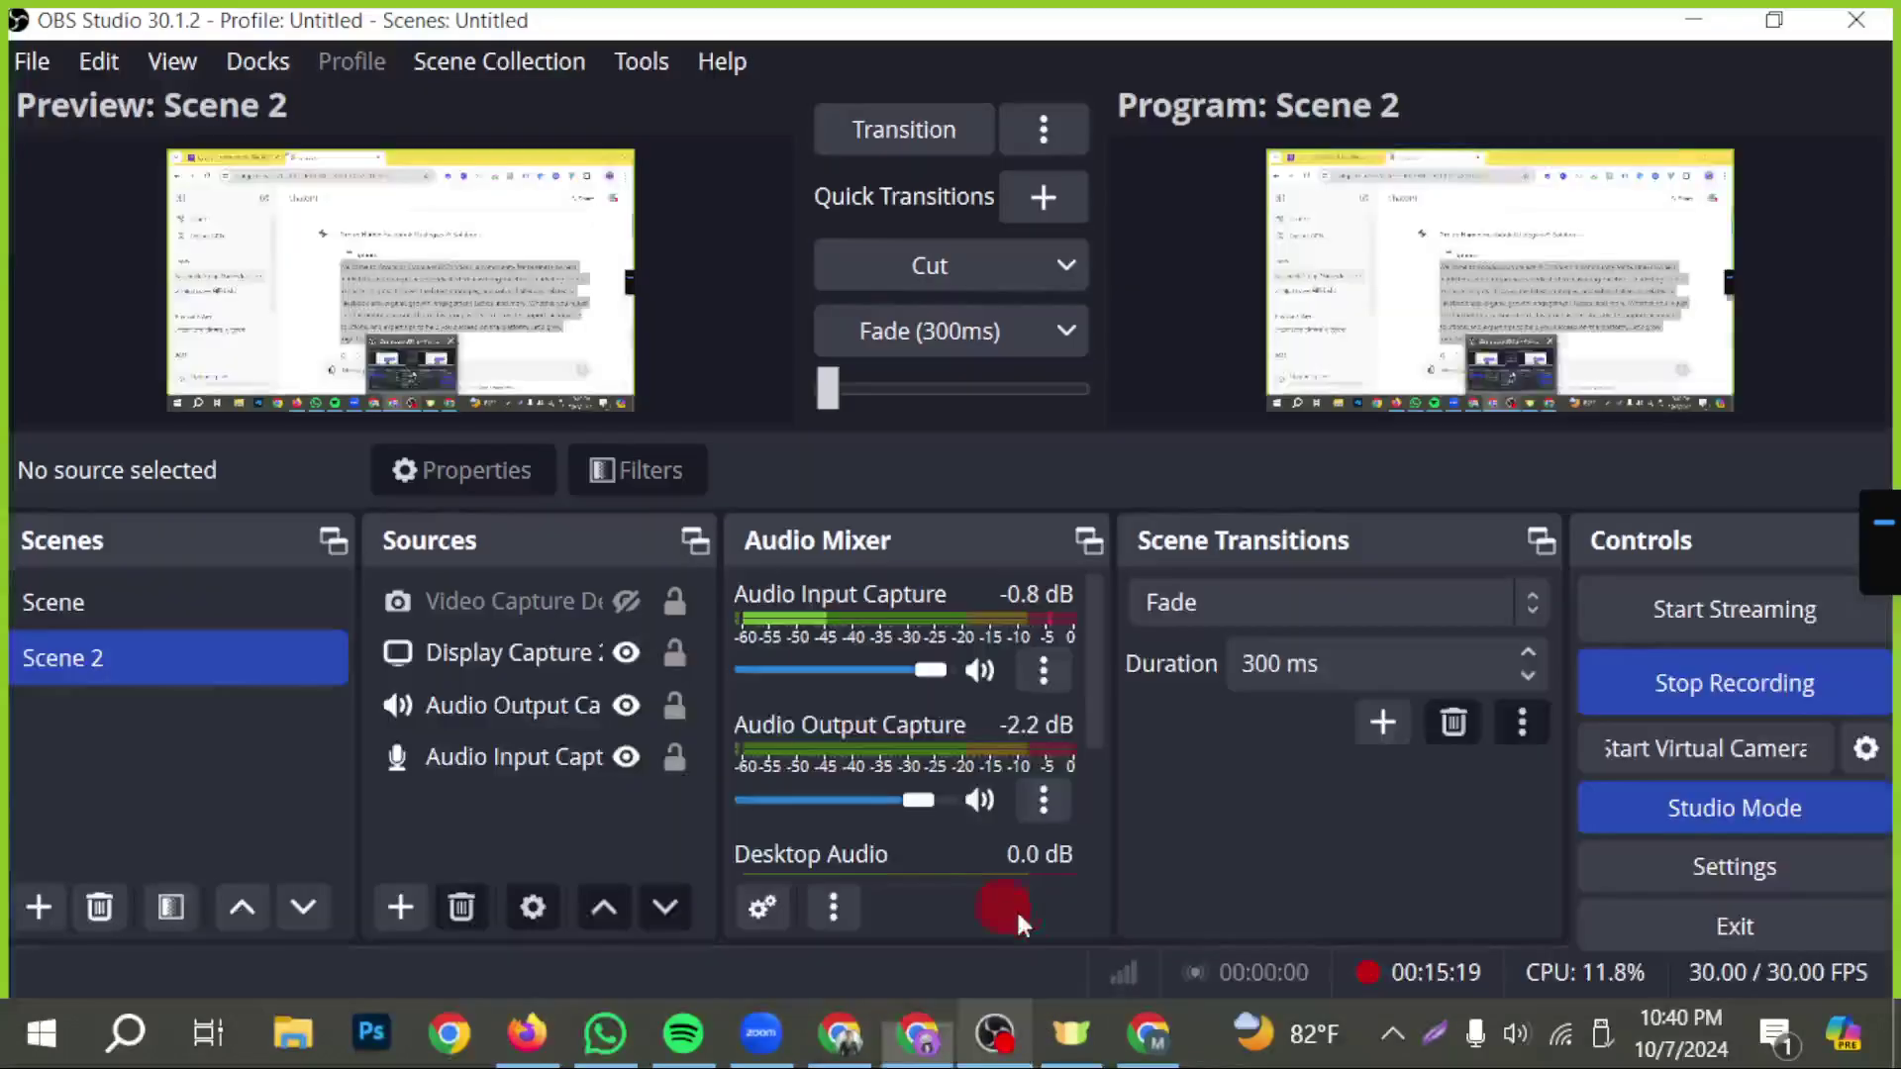
click(931, 1040)
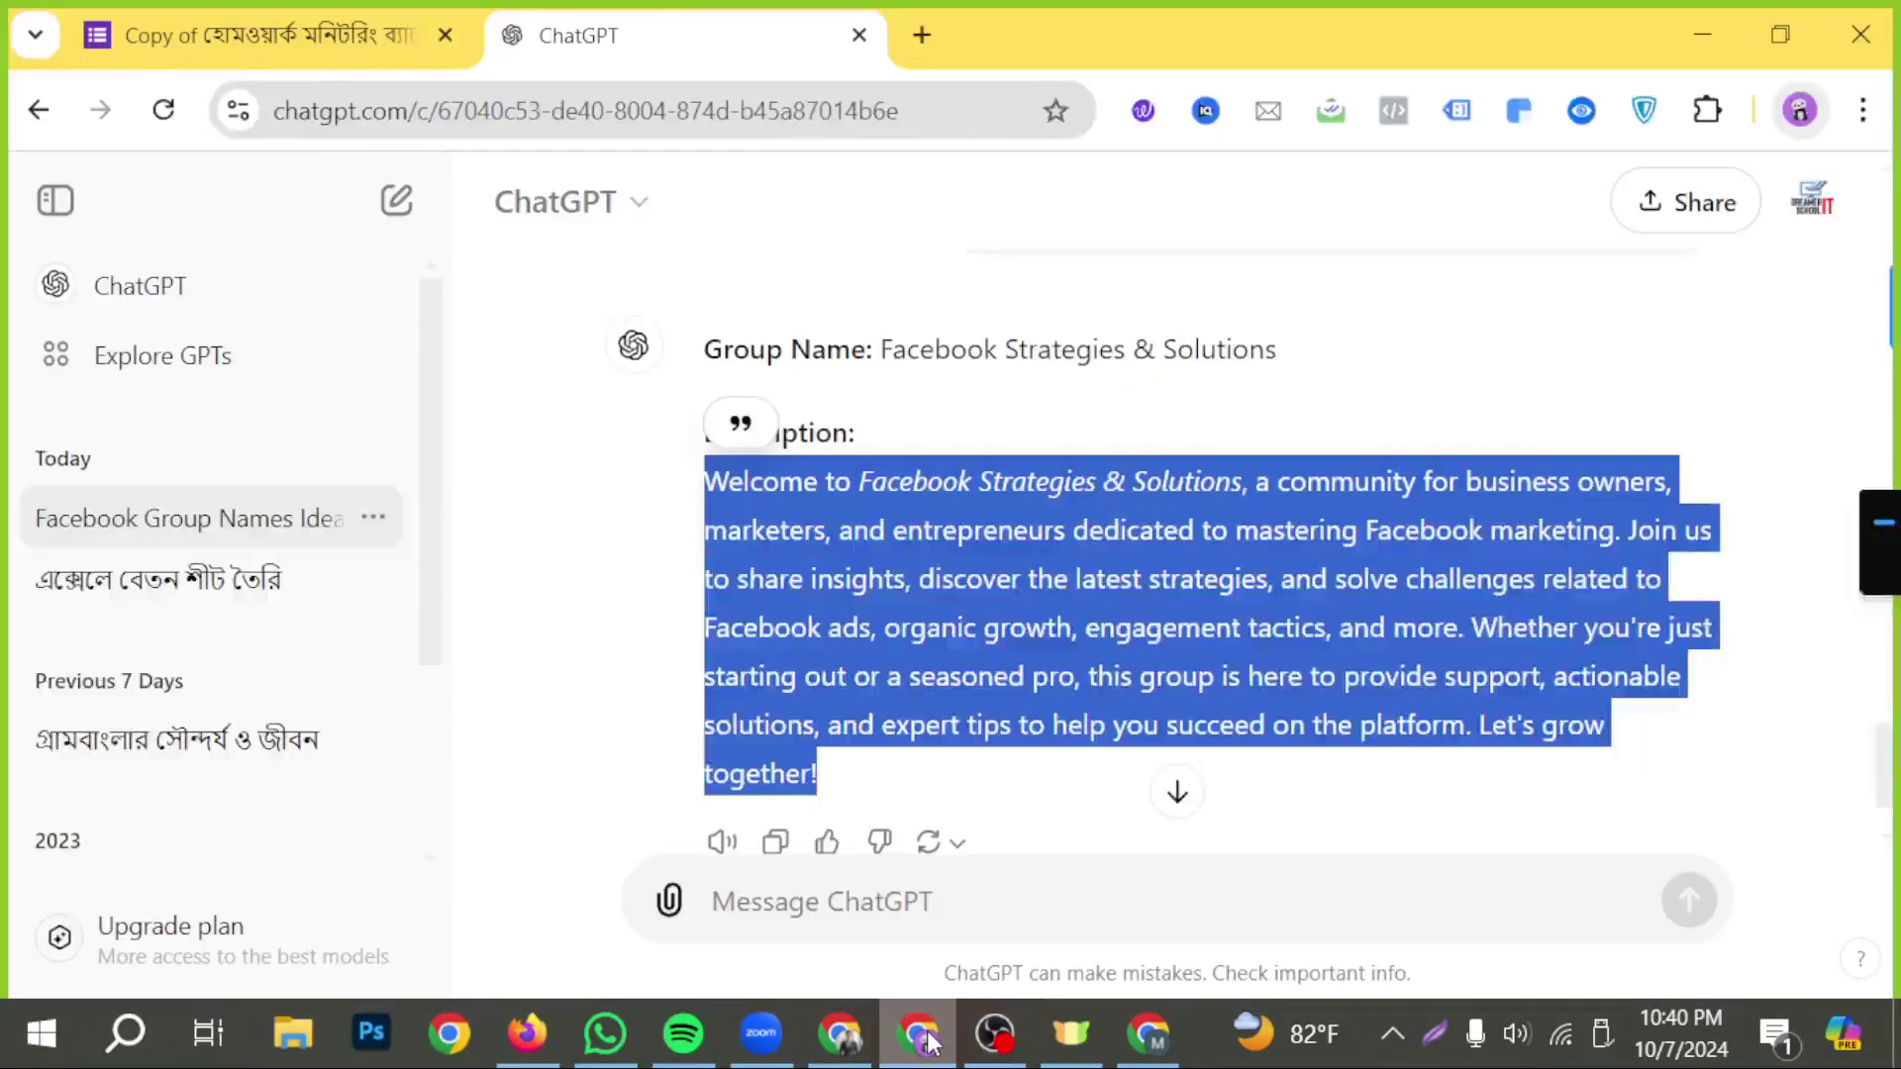
click(1003, 911)
key(ctrl+v)
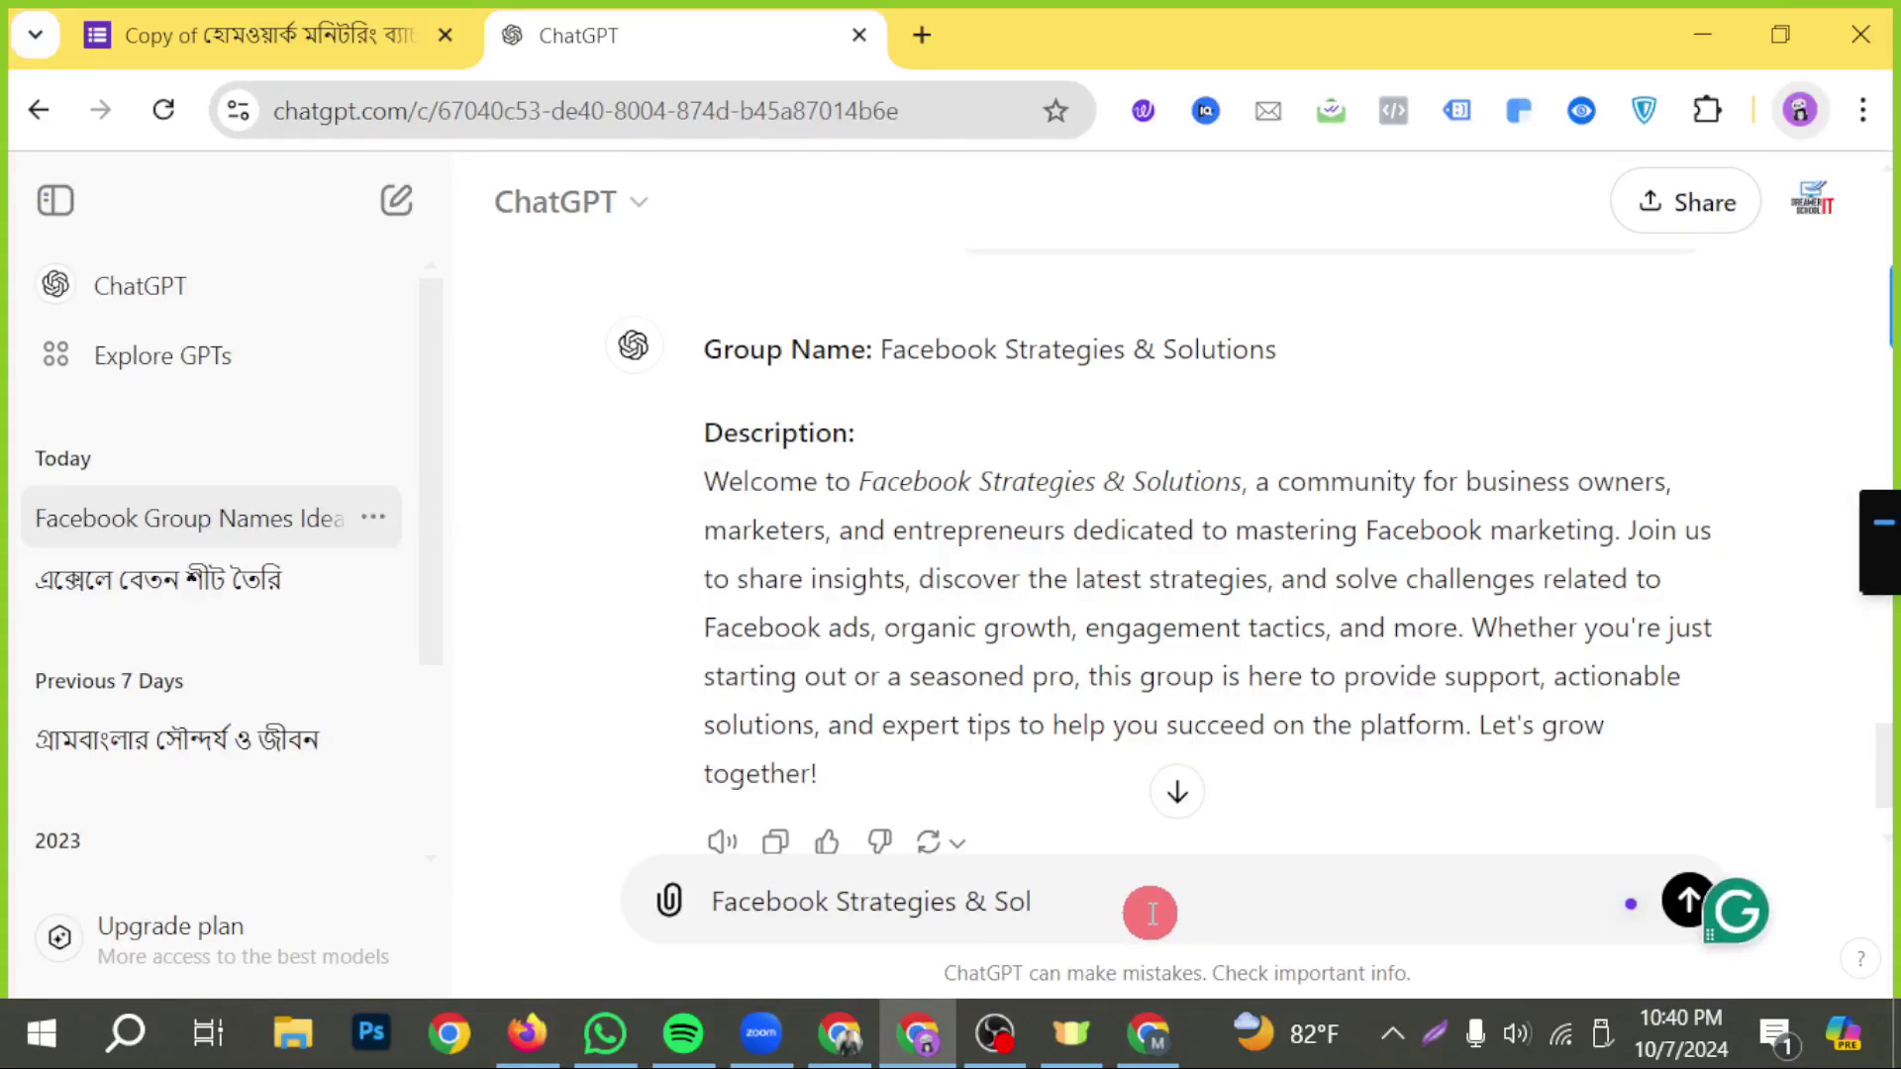
key(BackSpace)
key(BackSpace)
key(BackSpace)
key(BackSpace)
key(BackSpace)
key(BackSpace)
key(BackSpace)
key(BackSpace)
text(generate user name)
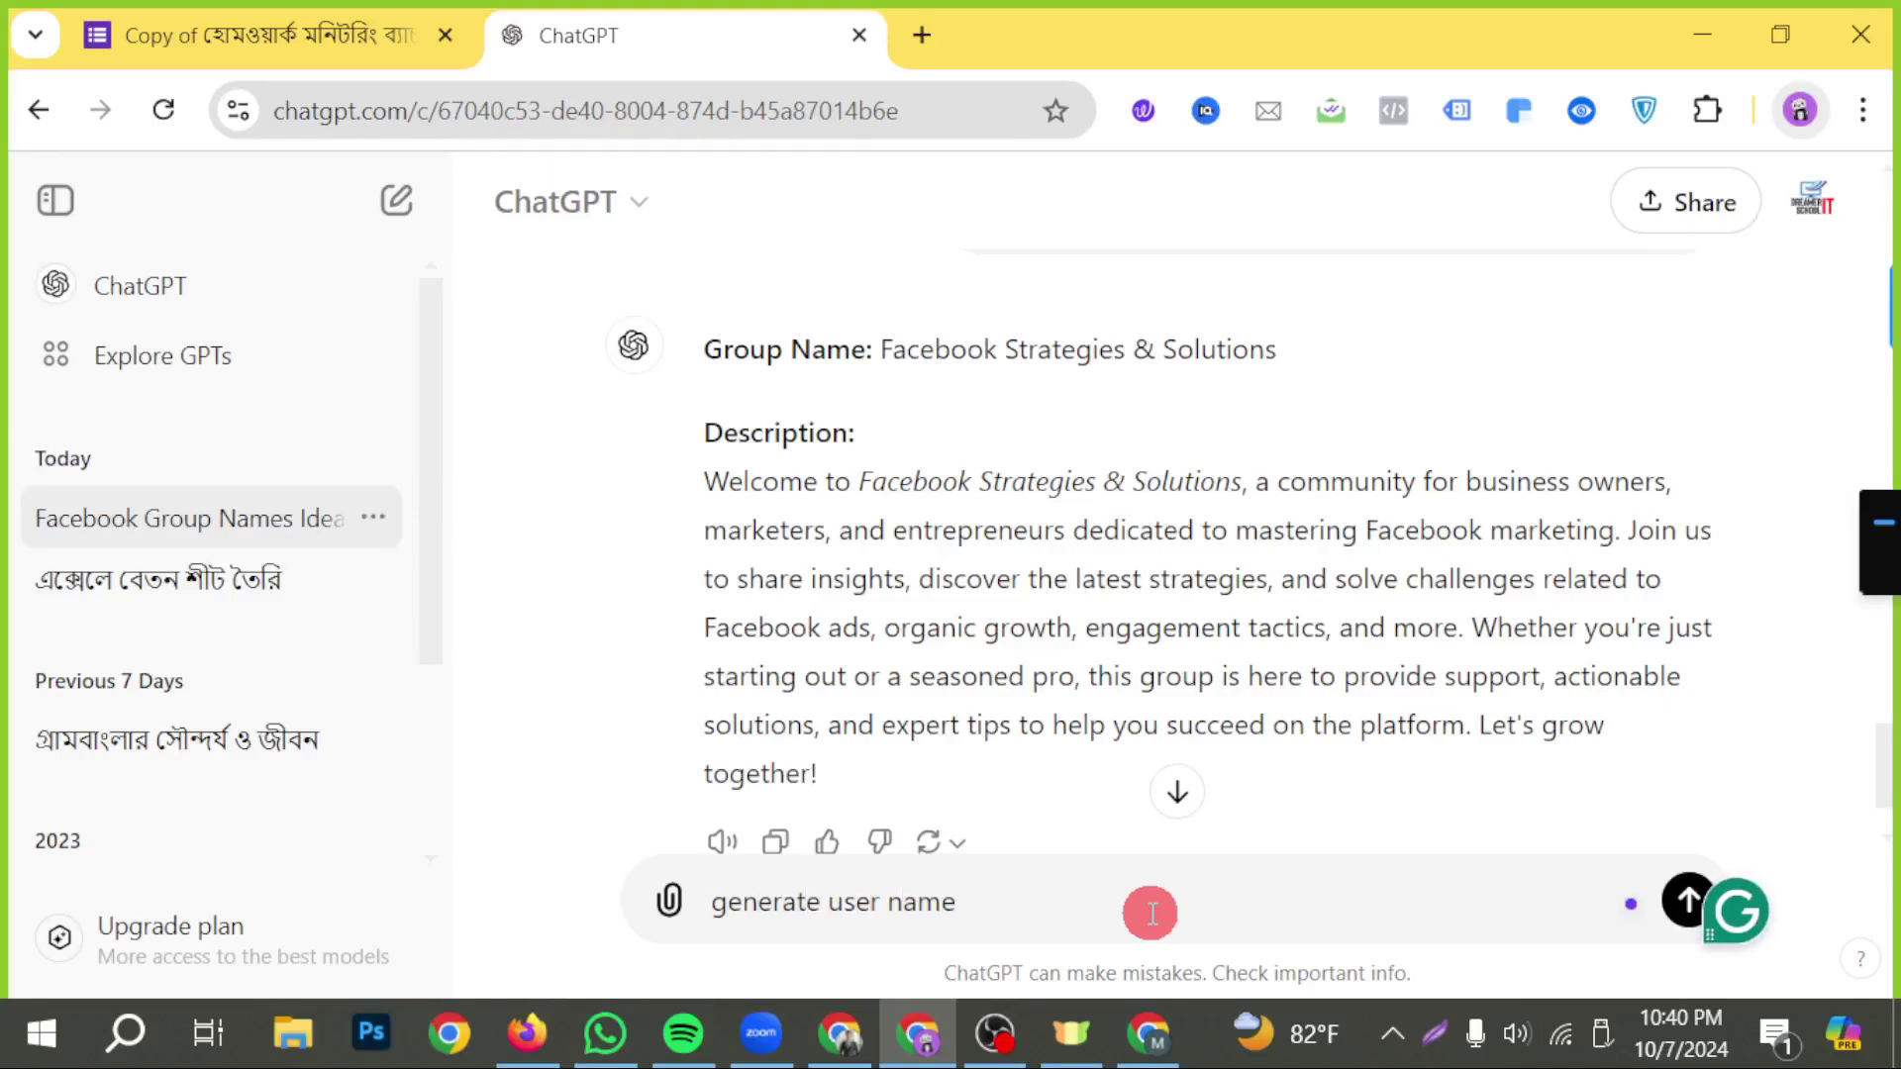
text(:)
key(ctrl+v)
key(Return)
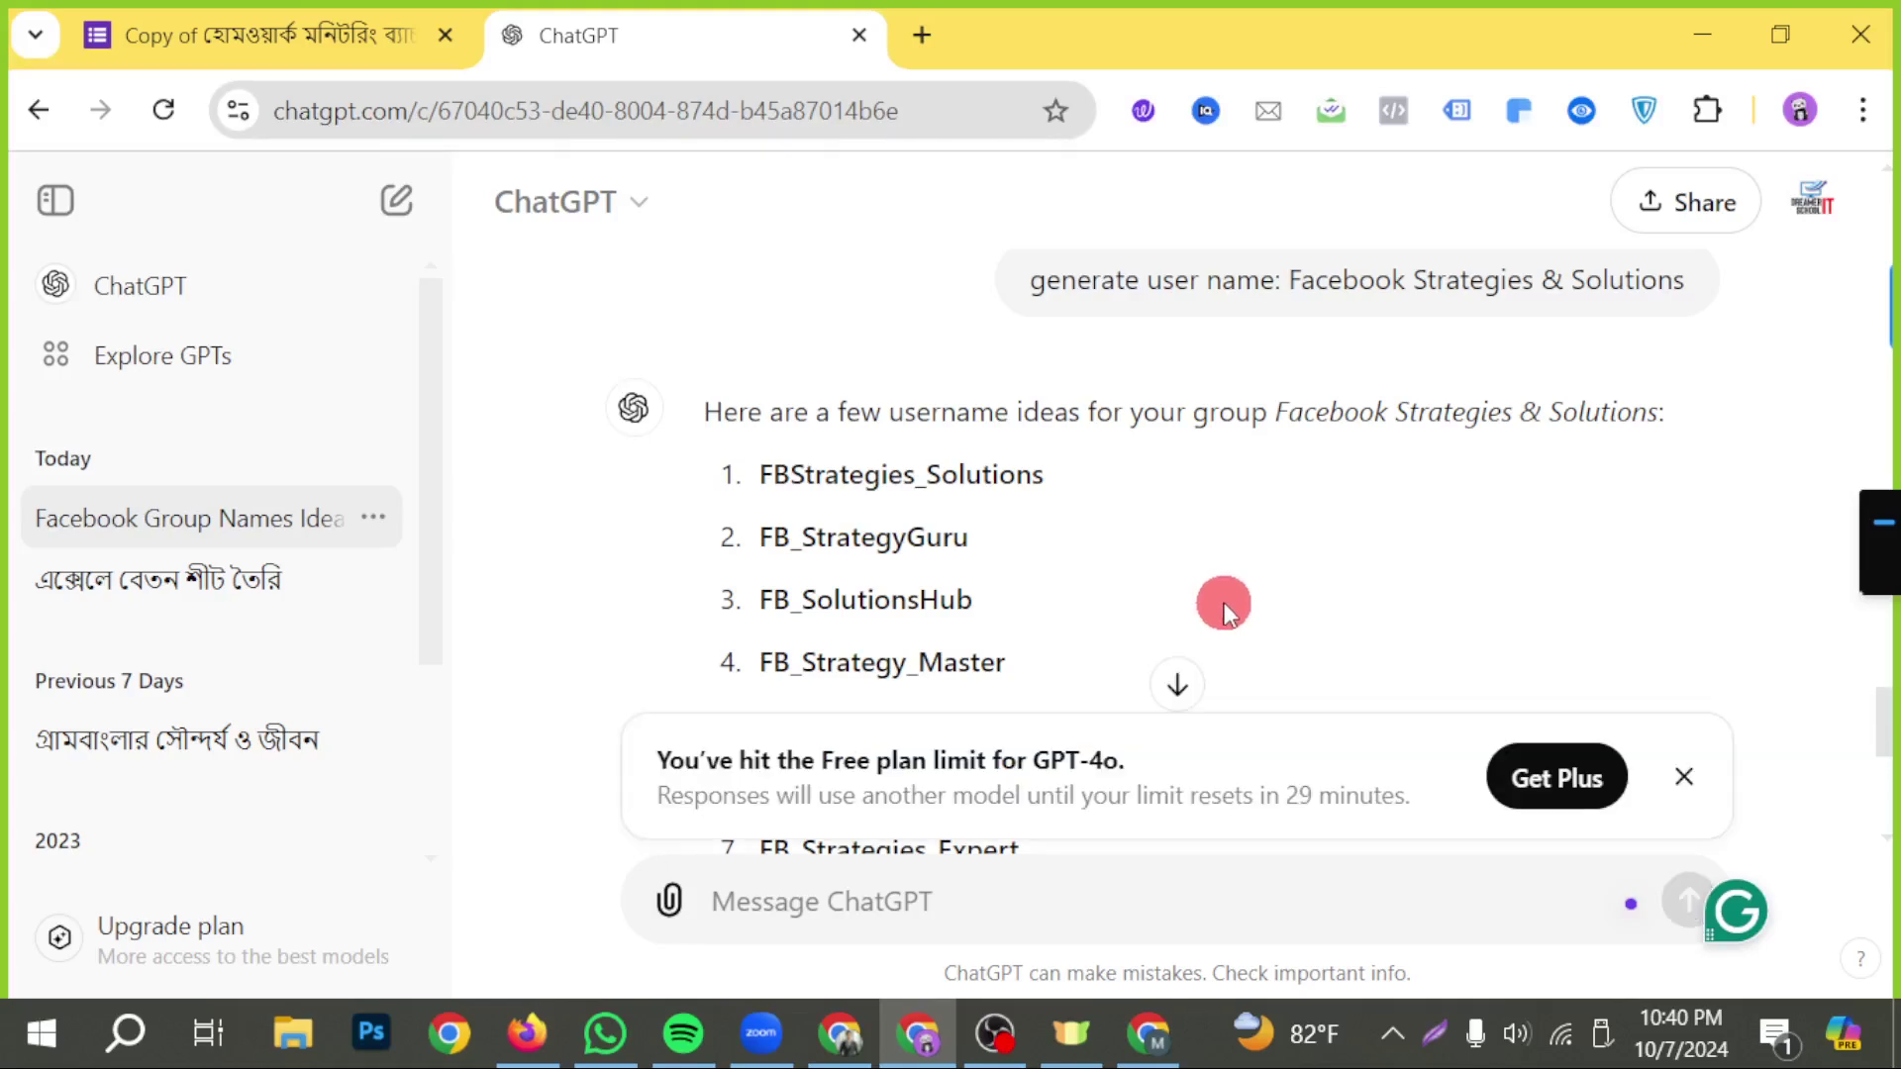
- Dismiss the plan limit notice, review the suggested usernames, and send the follow-up prompt "lower"
scroll(1223, 605, down, 2)
click(1681, 776)
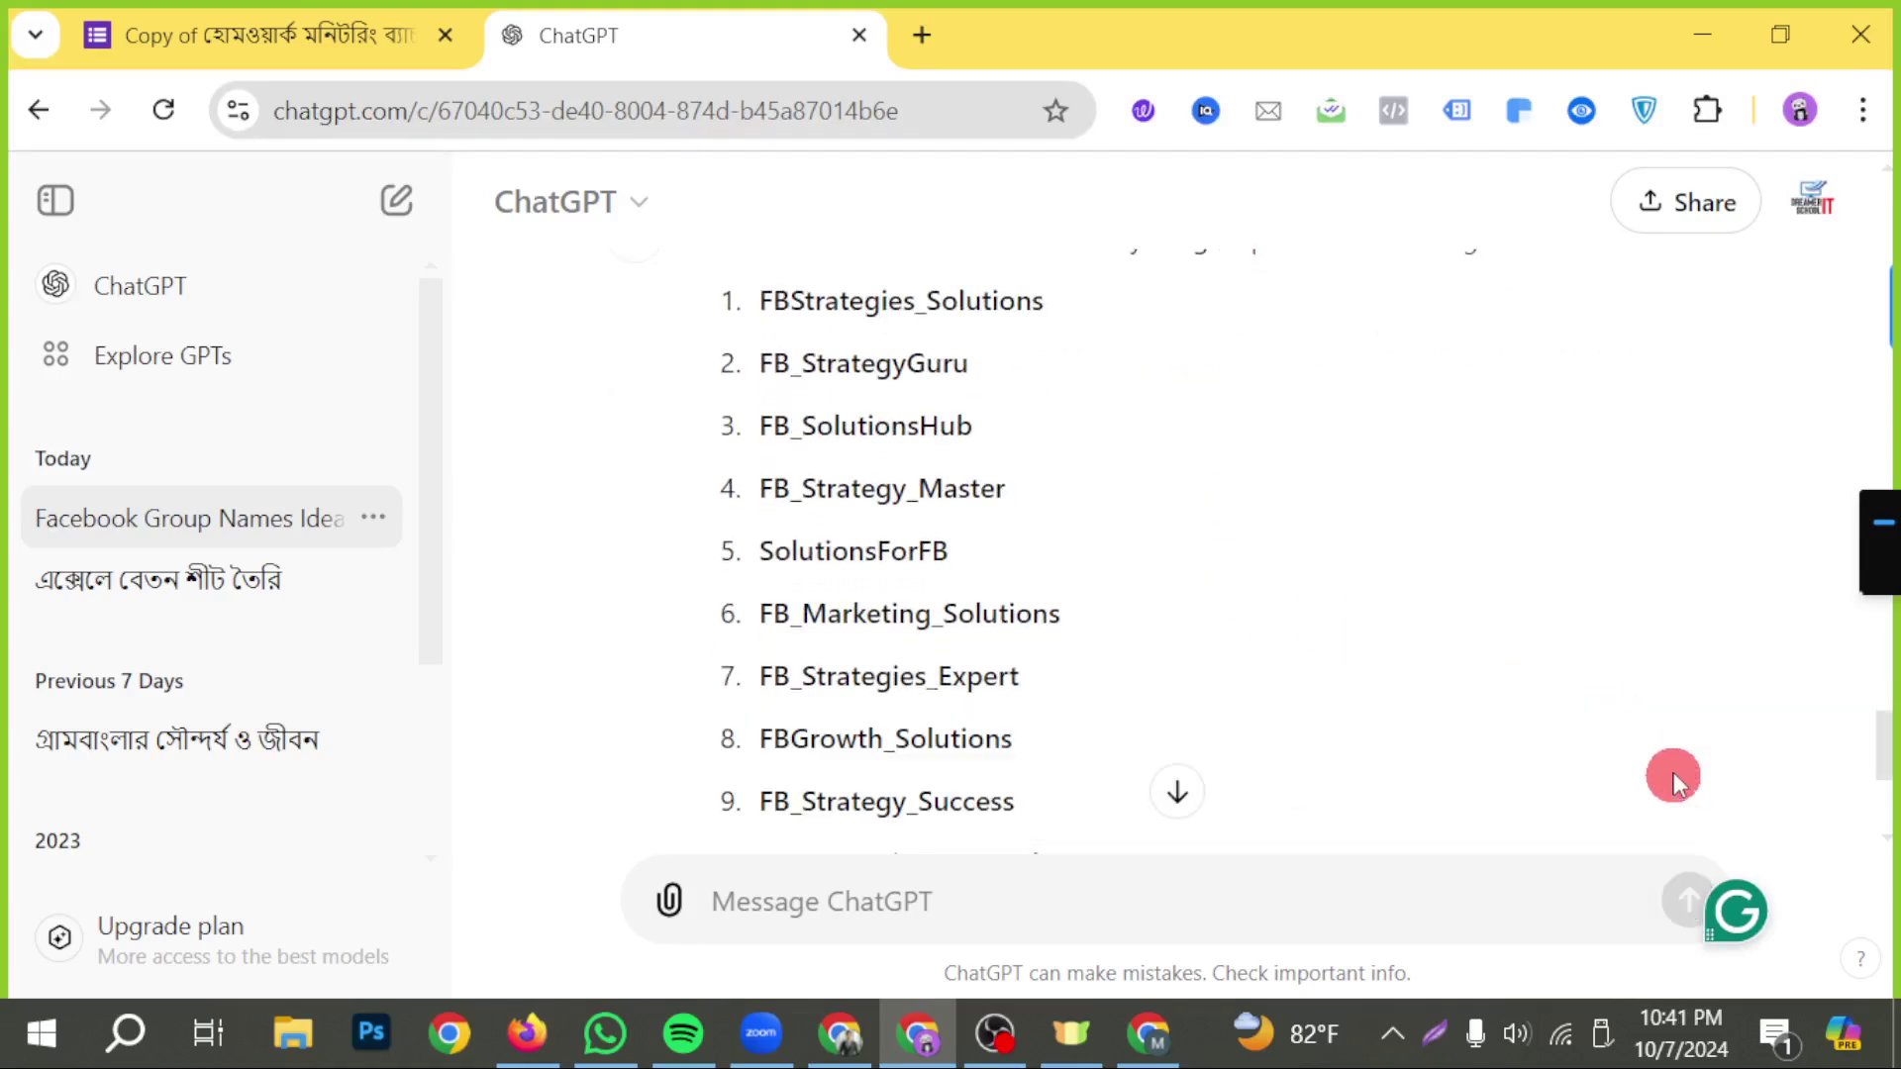
scroll(1089, 681, up, 2)
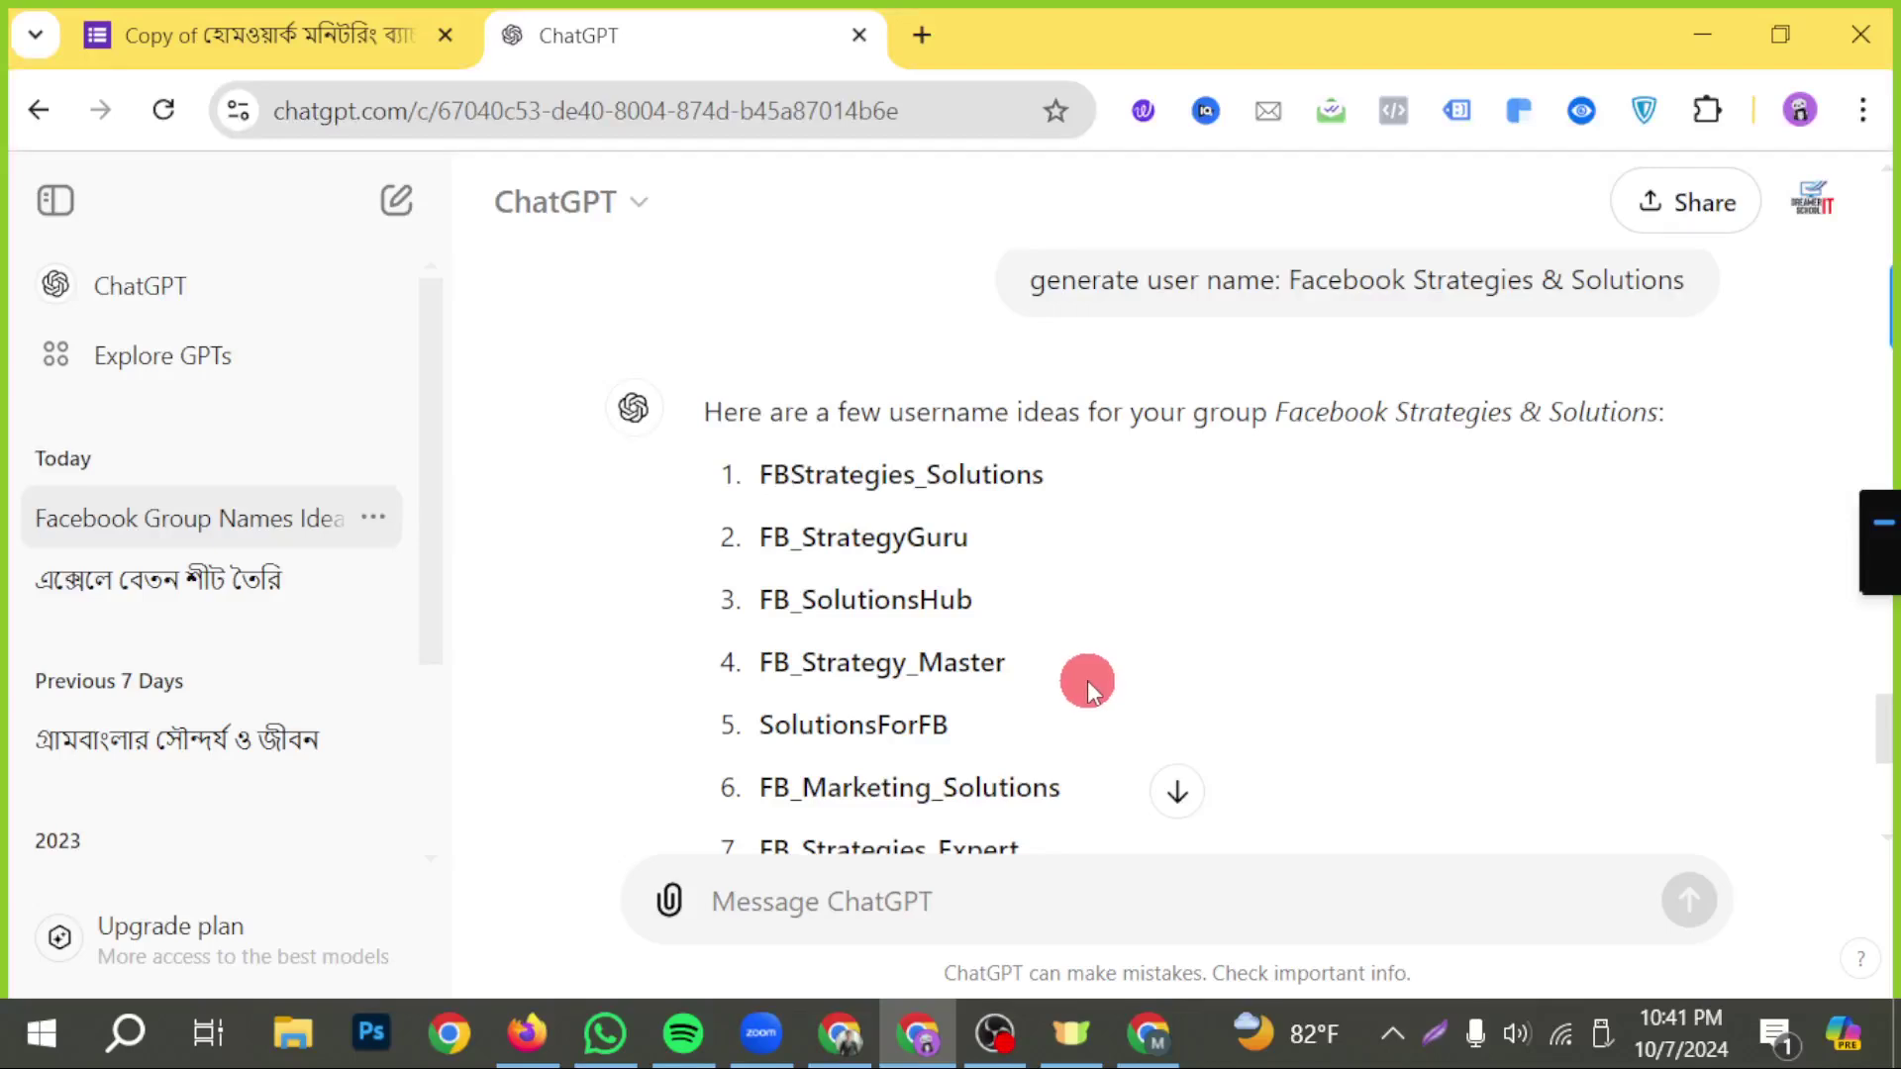
scroll(1086, 681, down, 2)
text(lower)
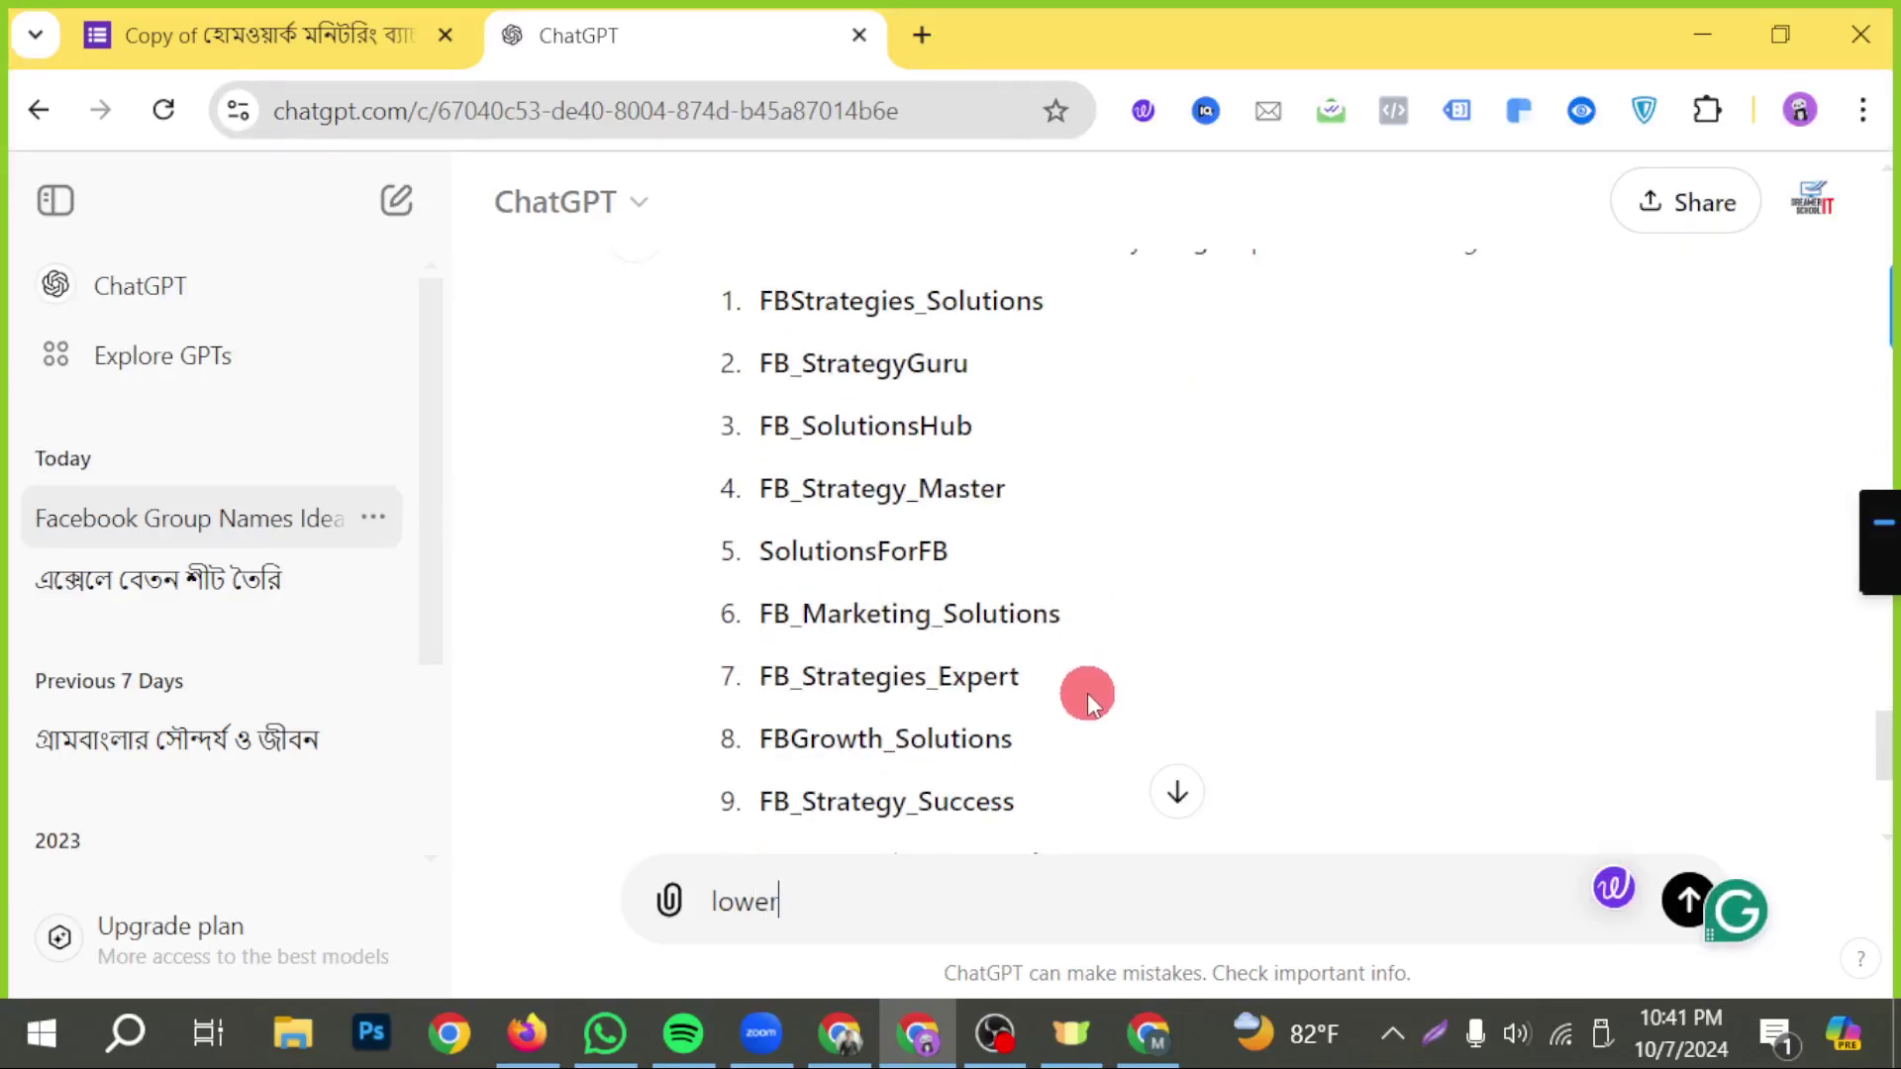
key(Return)
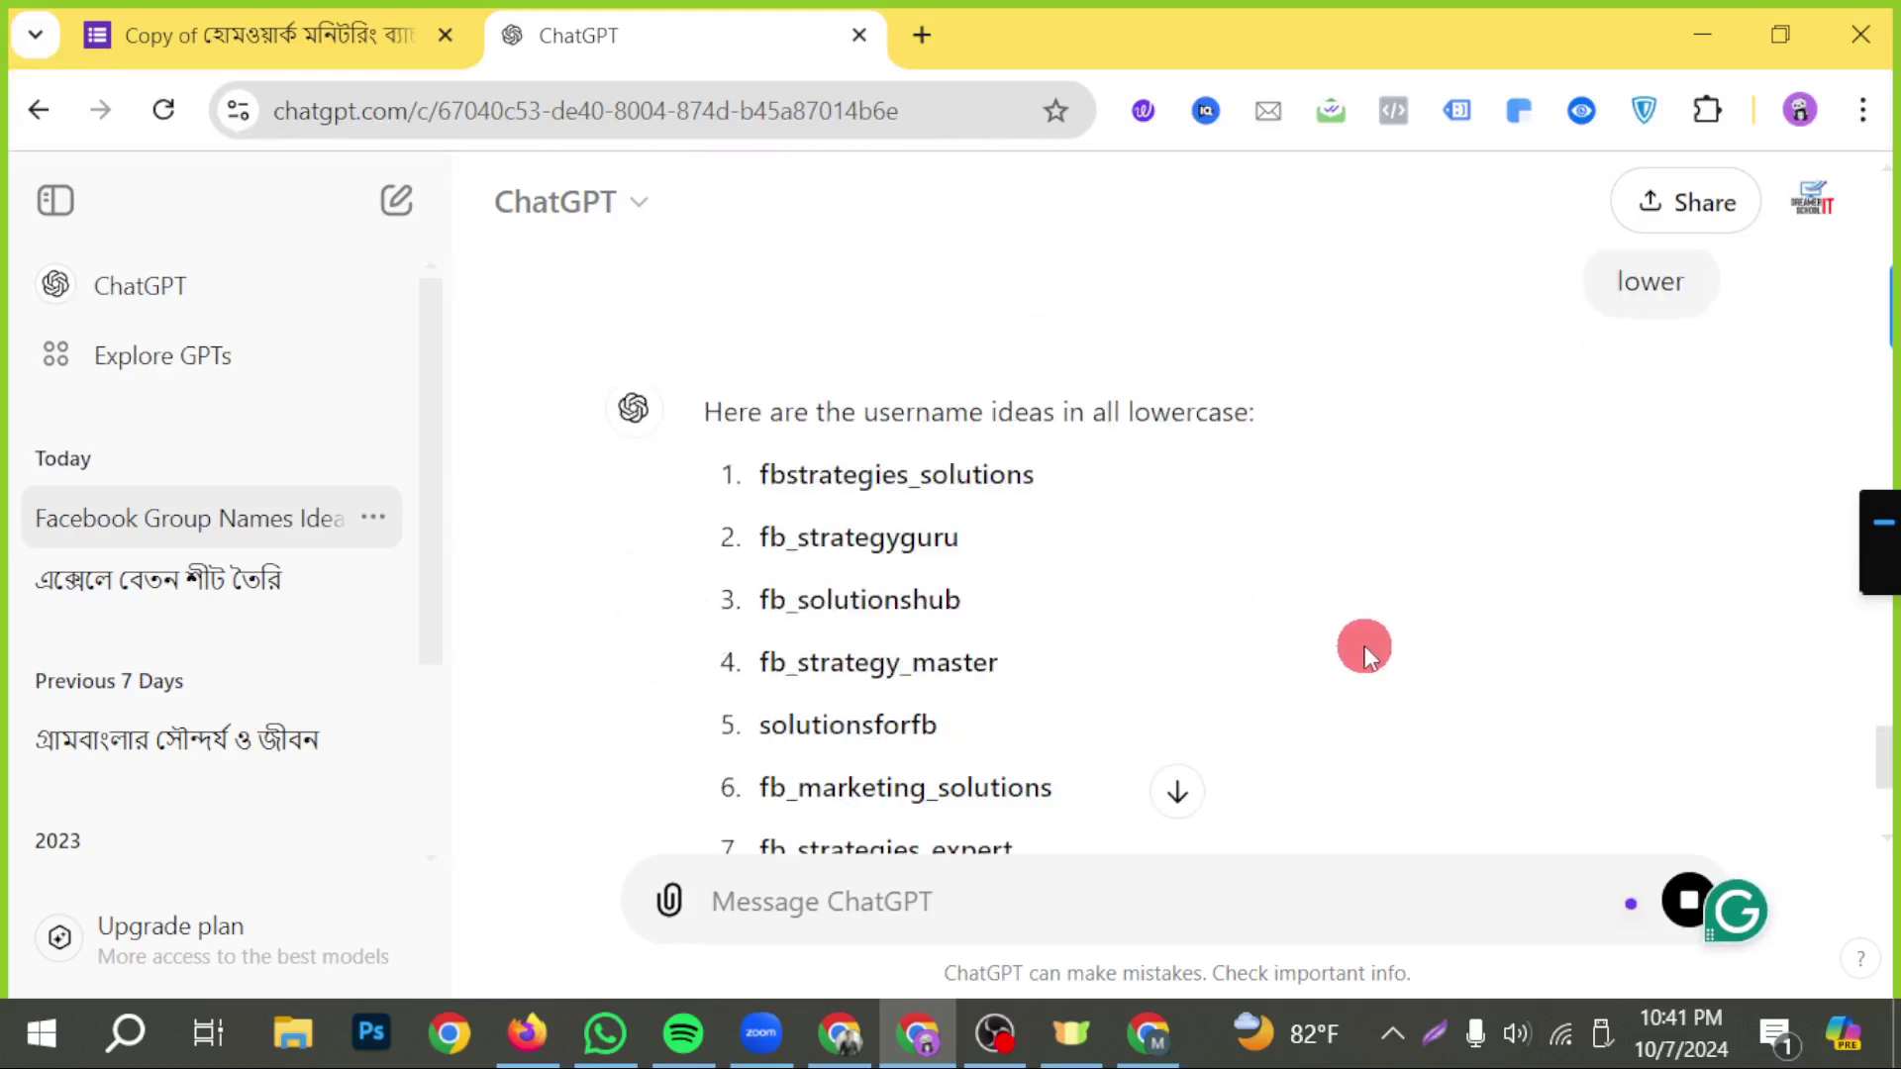
- Copy the first lowercase username suggested by ChatGPT, switch back to Facebook, and save the group's web address as fbstrategiessolutions
drag(1035, 483, 758, 478)
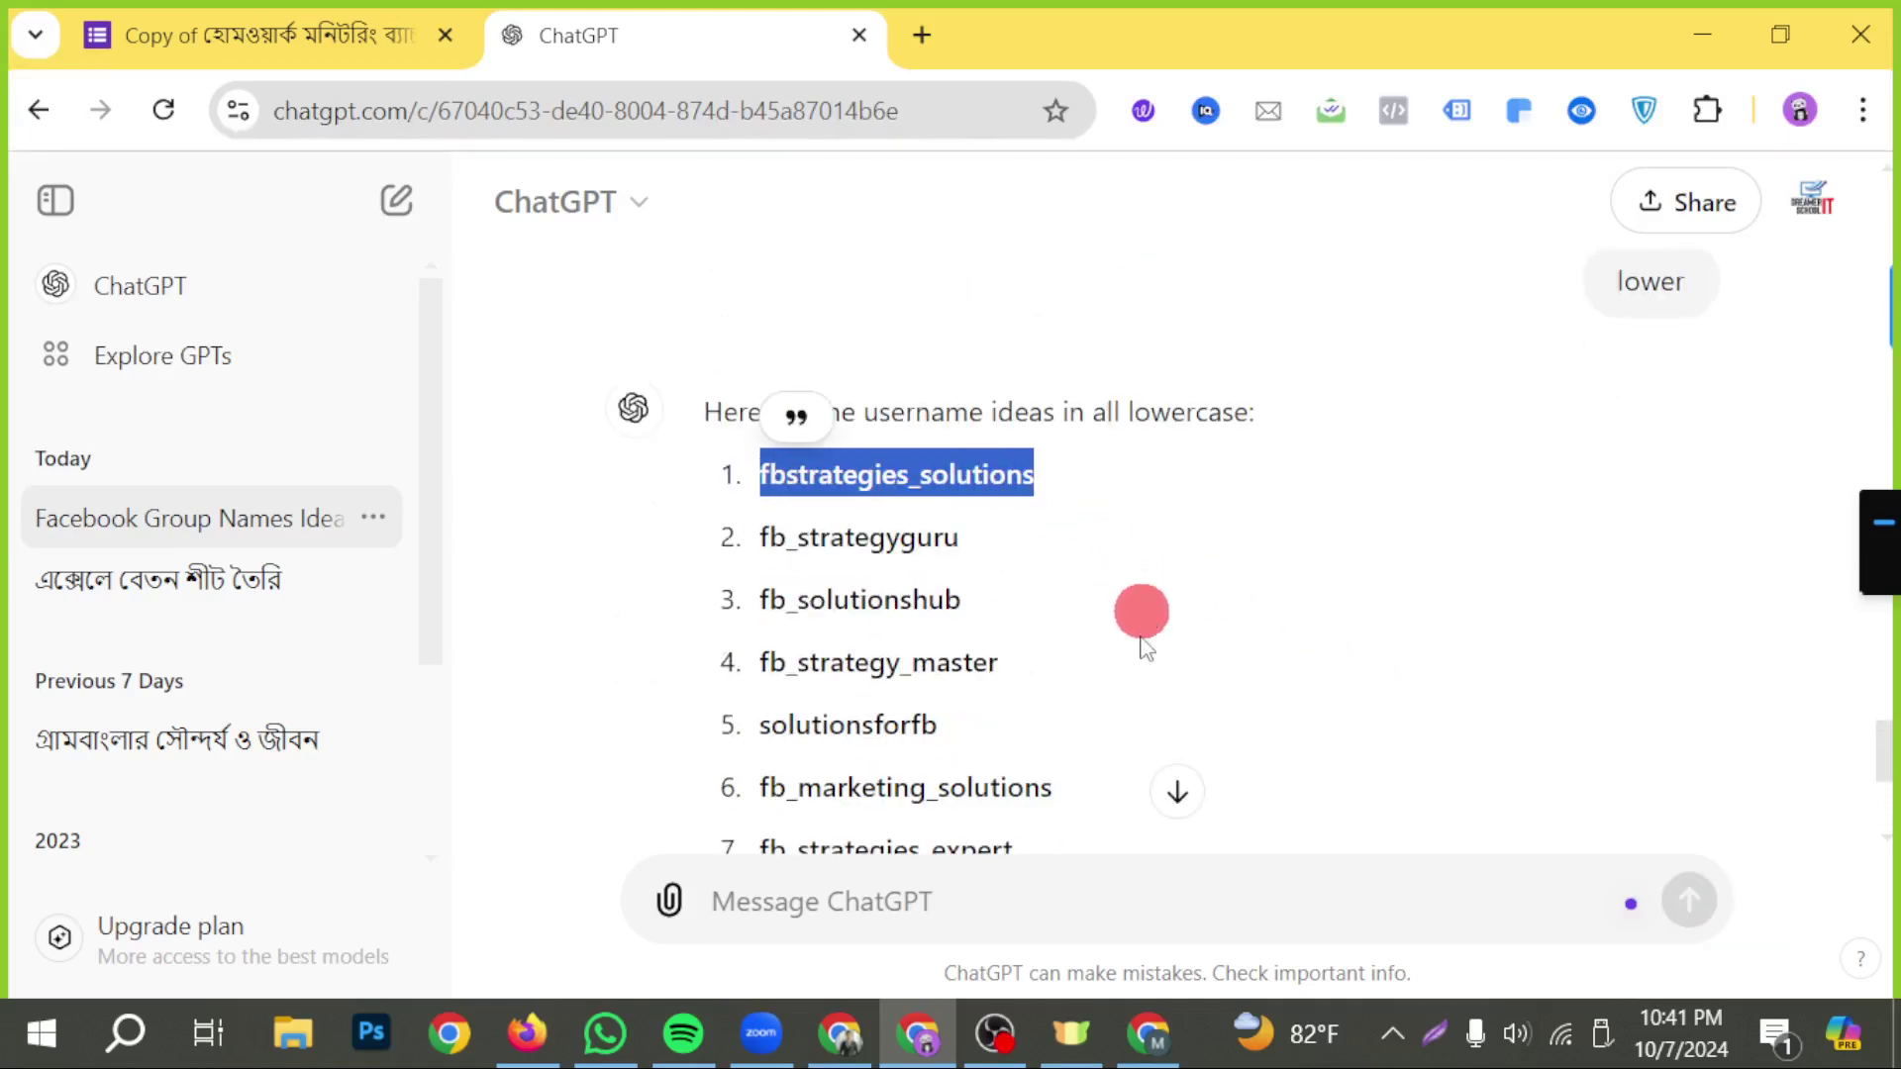
click(527, 1034)
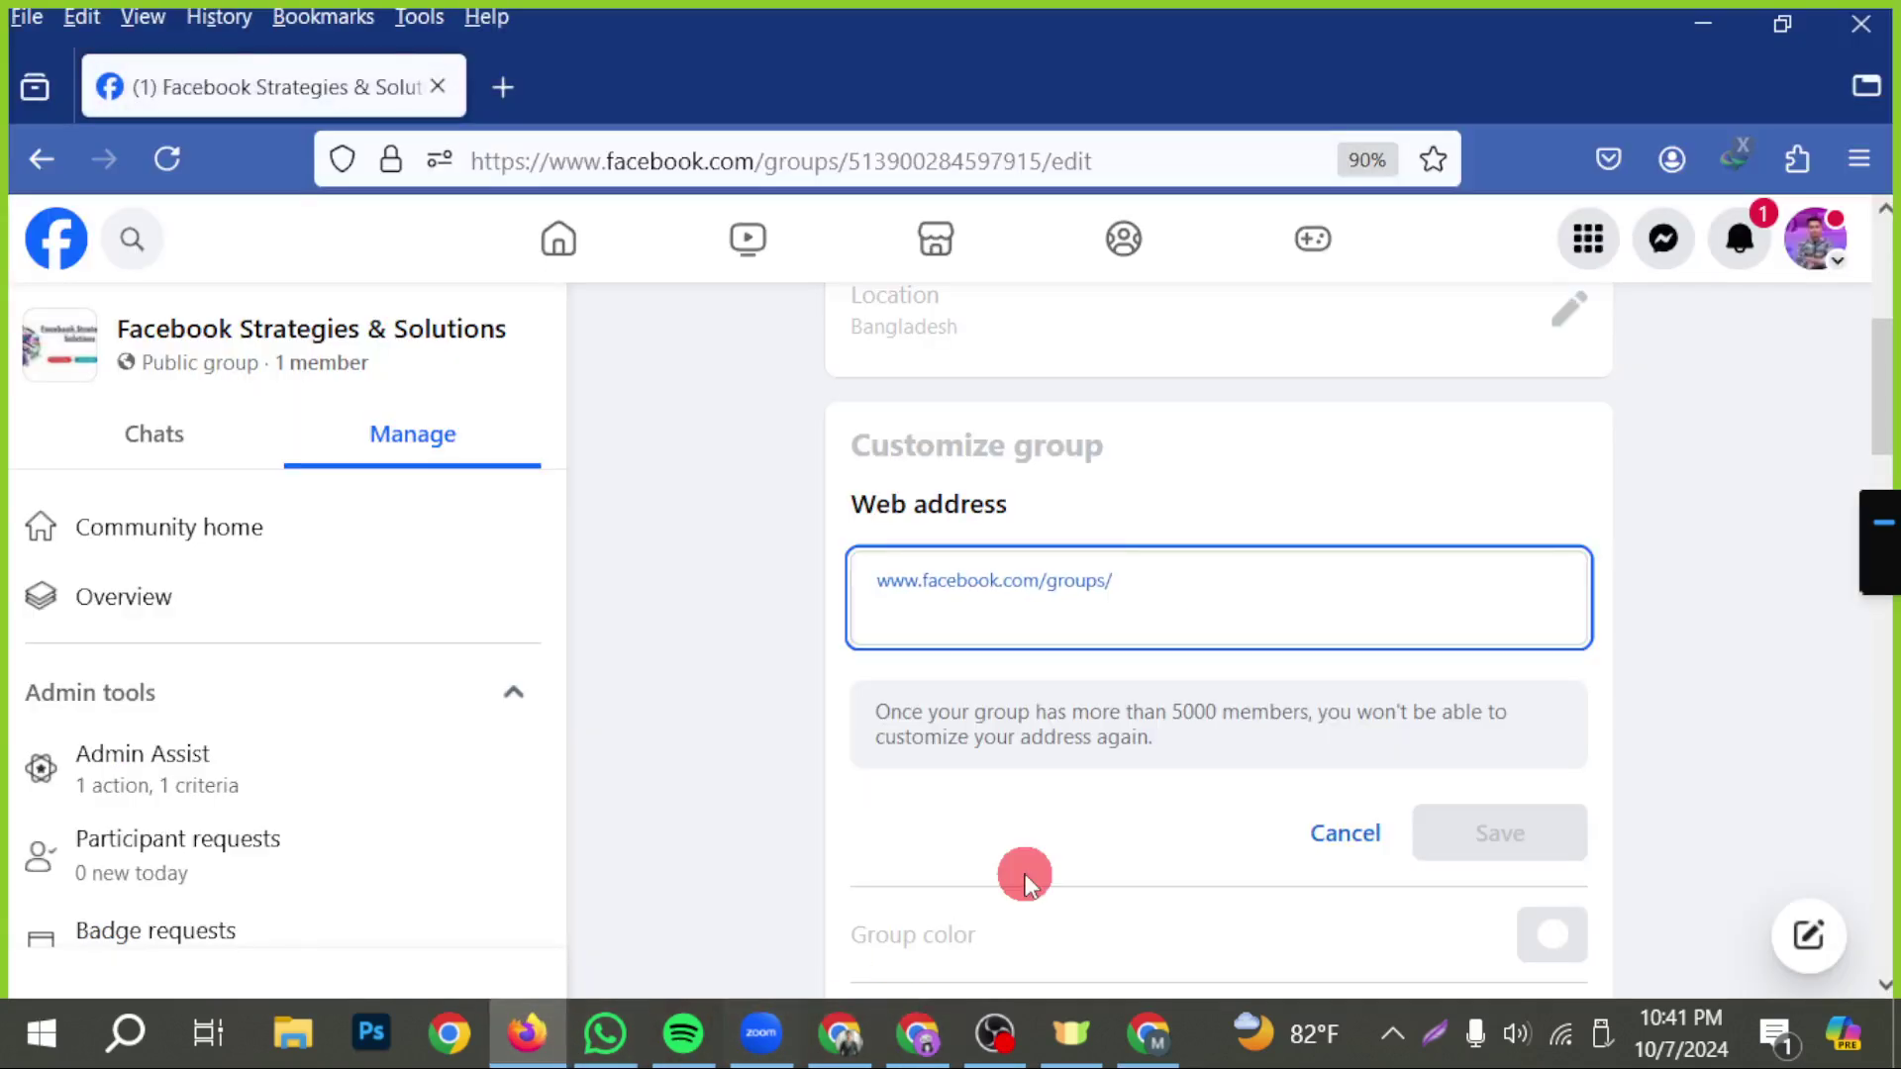
text(fbstrategiessolutions)
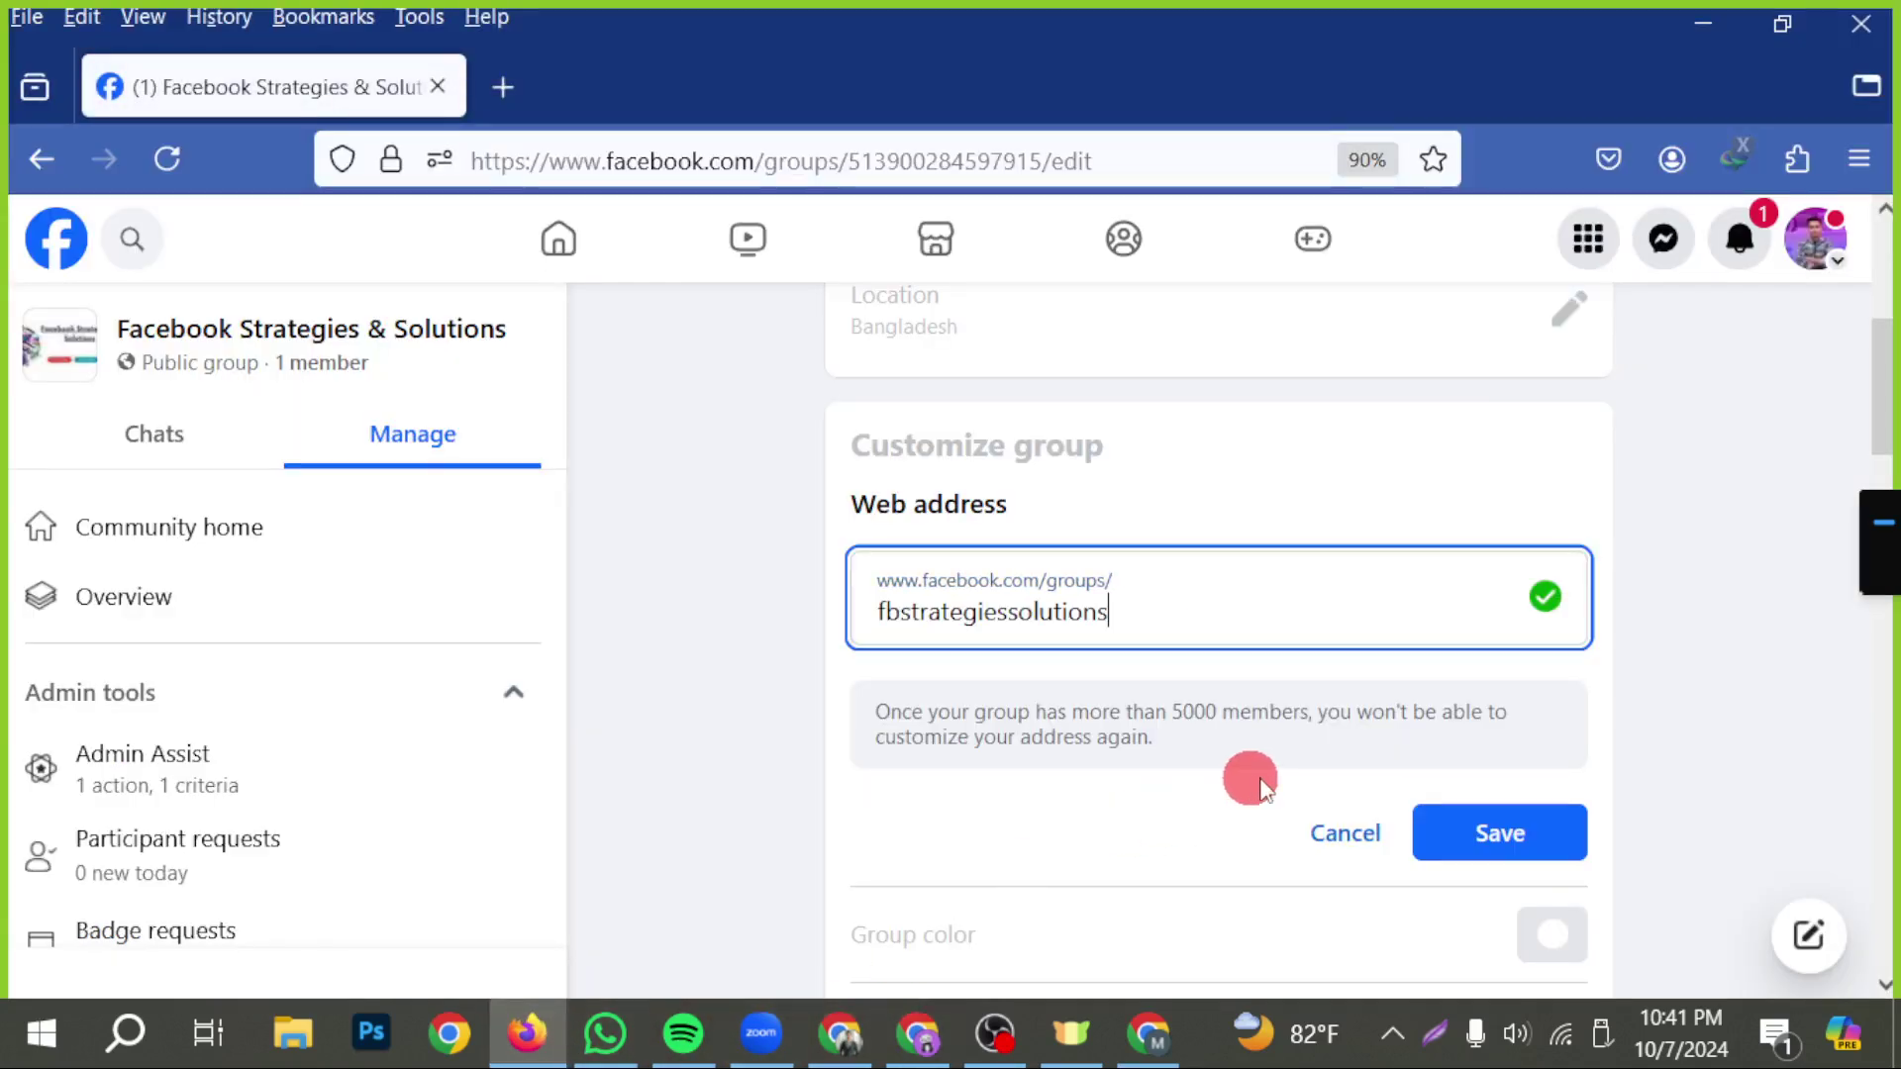
scroll(1401, 668, up, 2)
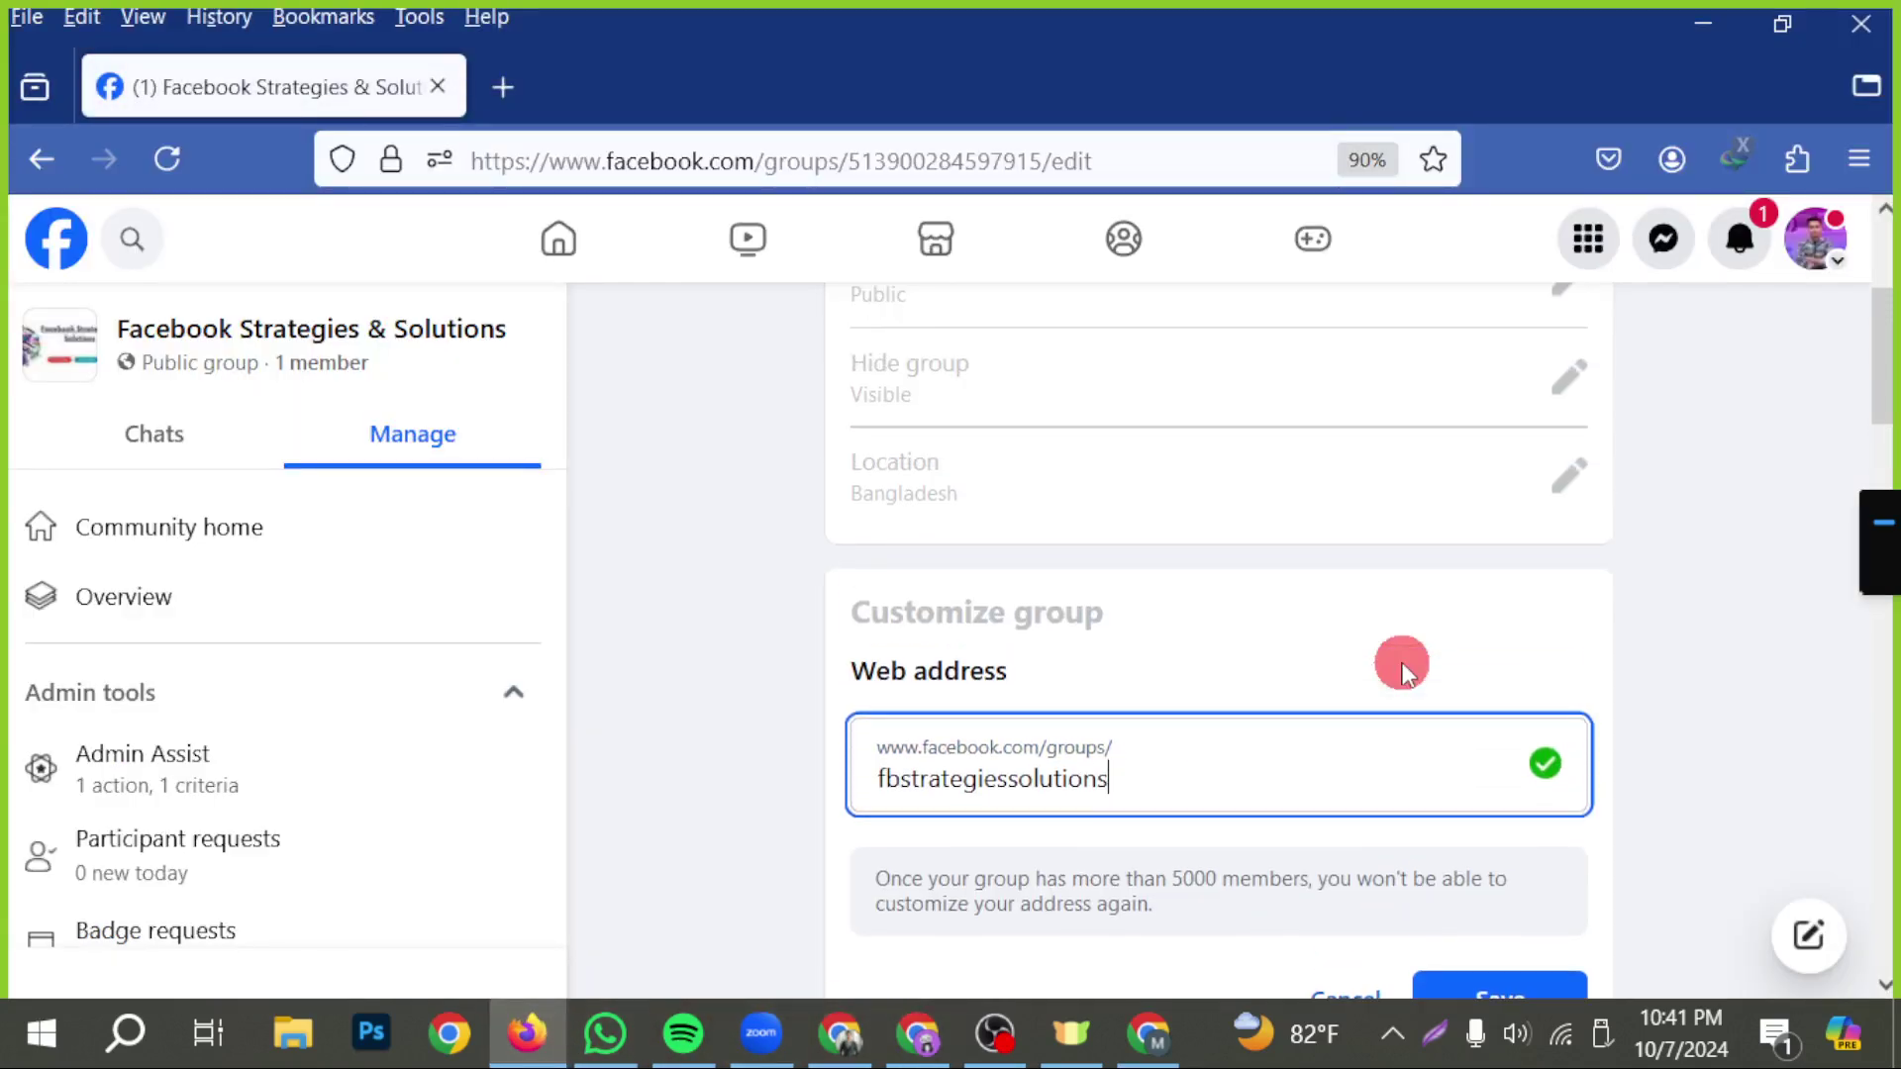
scroll(1401, 668, up, 3)
scroll(1400, 667, down, 3)
scroll(1221, 828, down, 3)
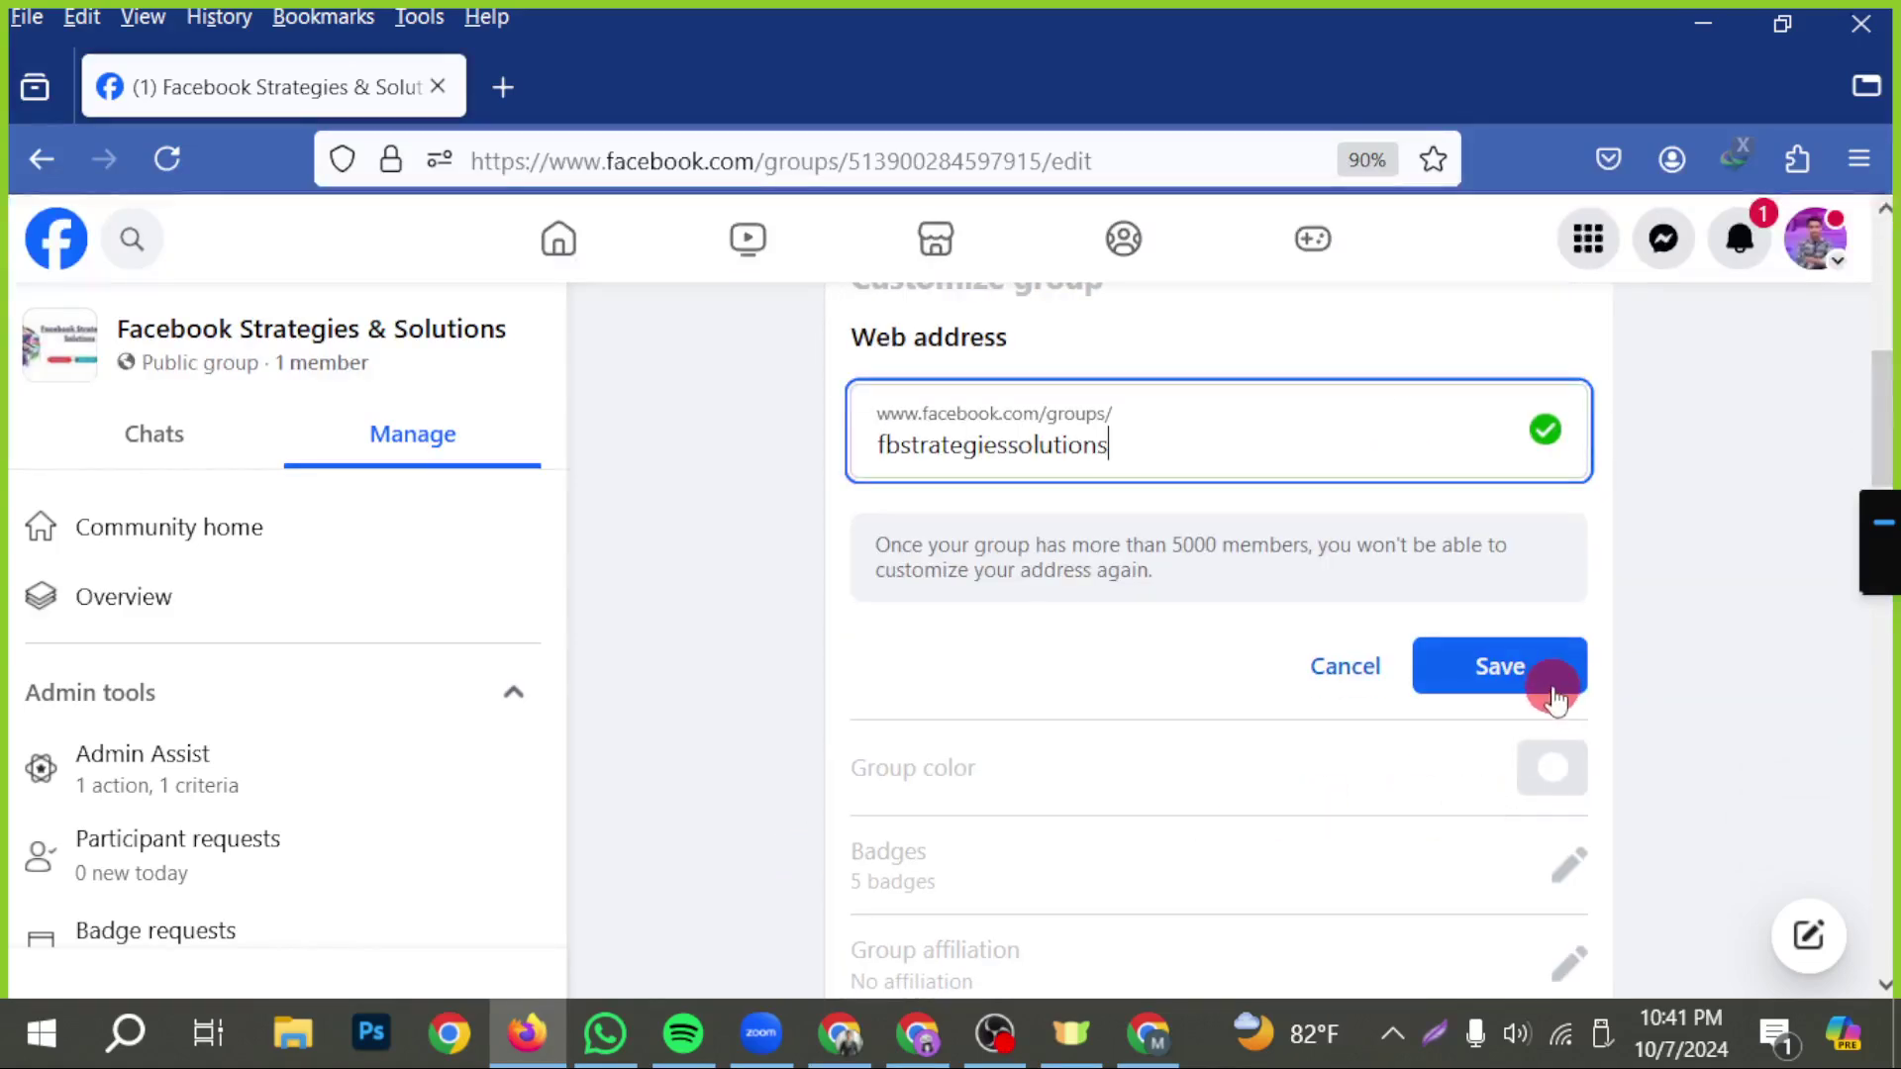
click(1550, 693)
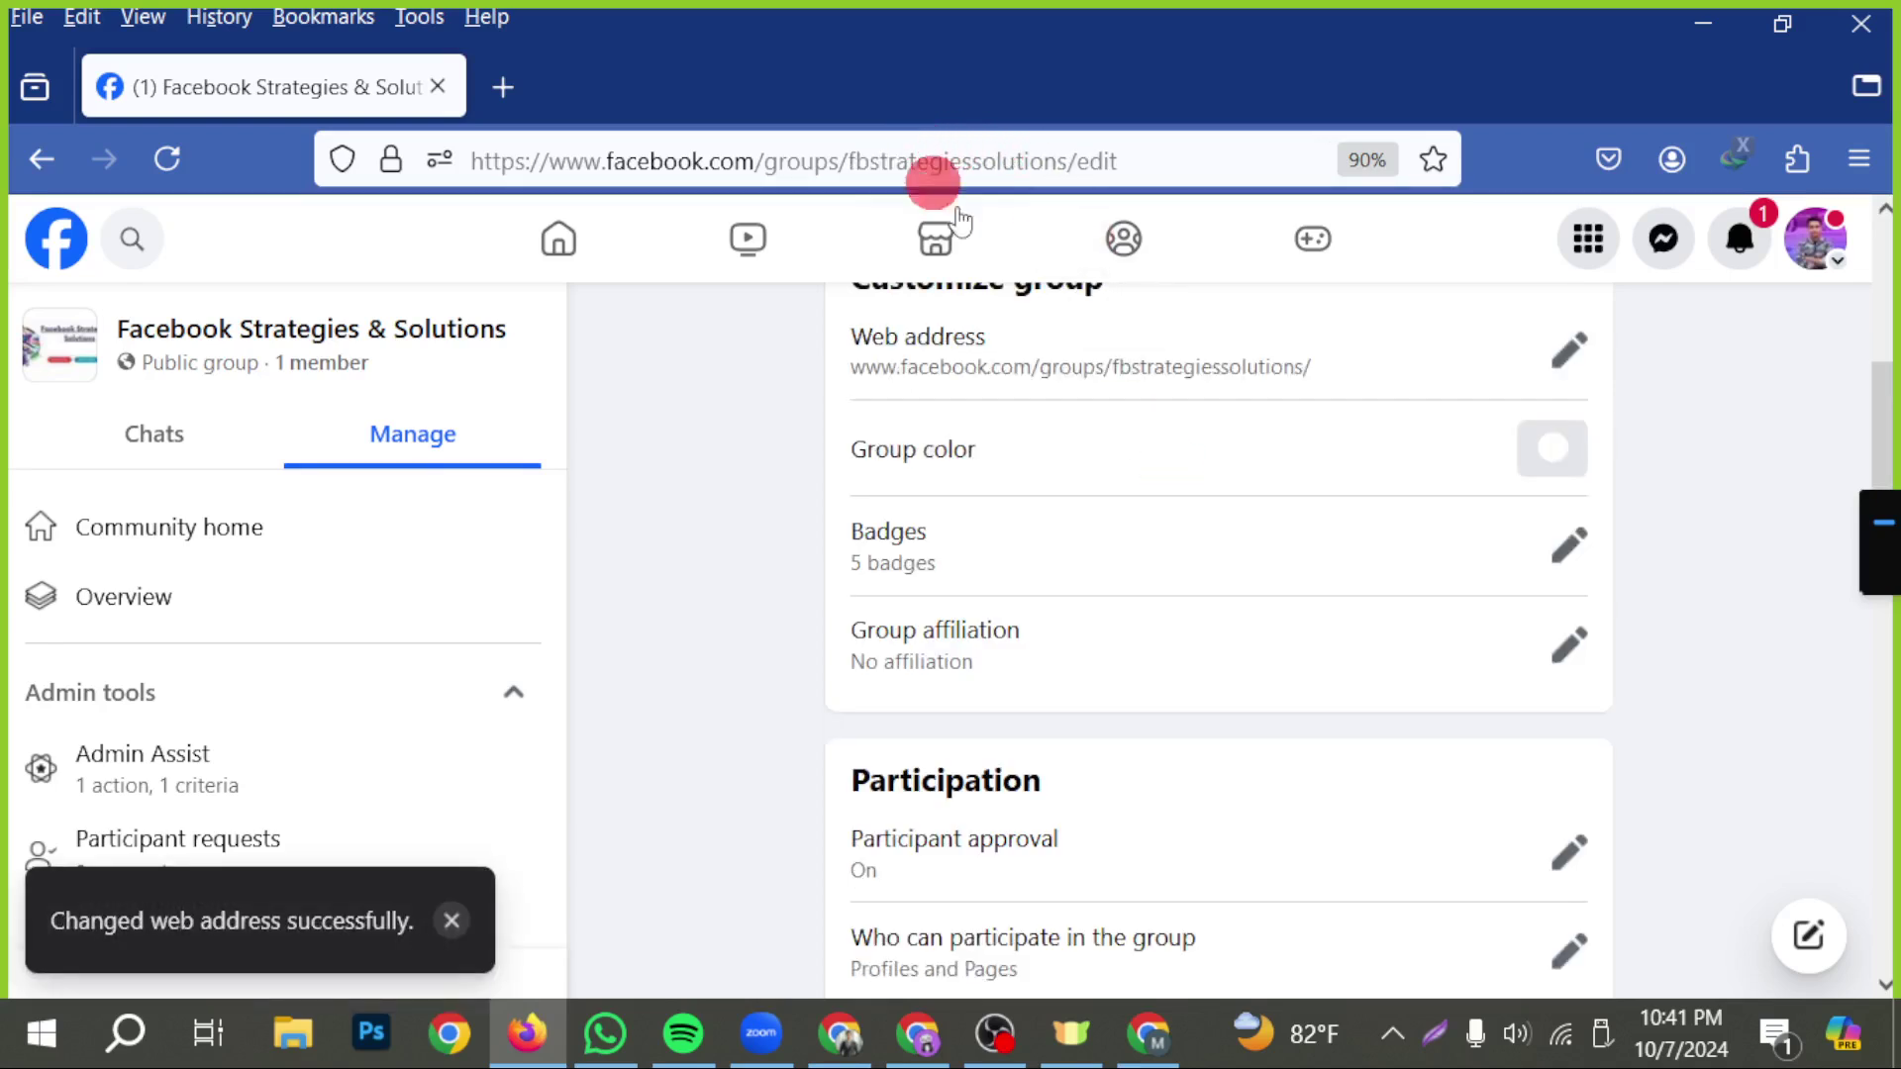
- Point a red arrow at the group's new web address using the screenshot annotation tool, and discard the capture
click(1433, 1033)
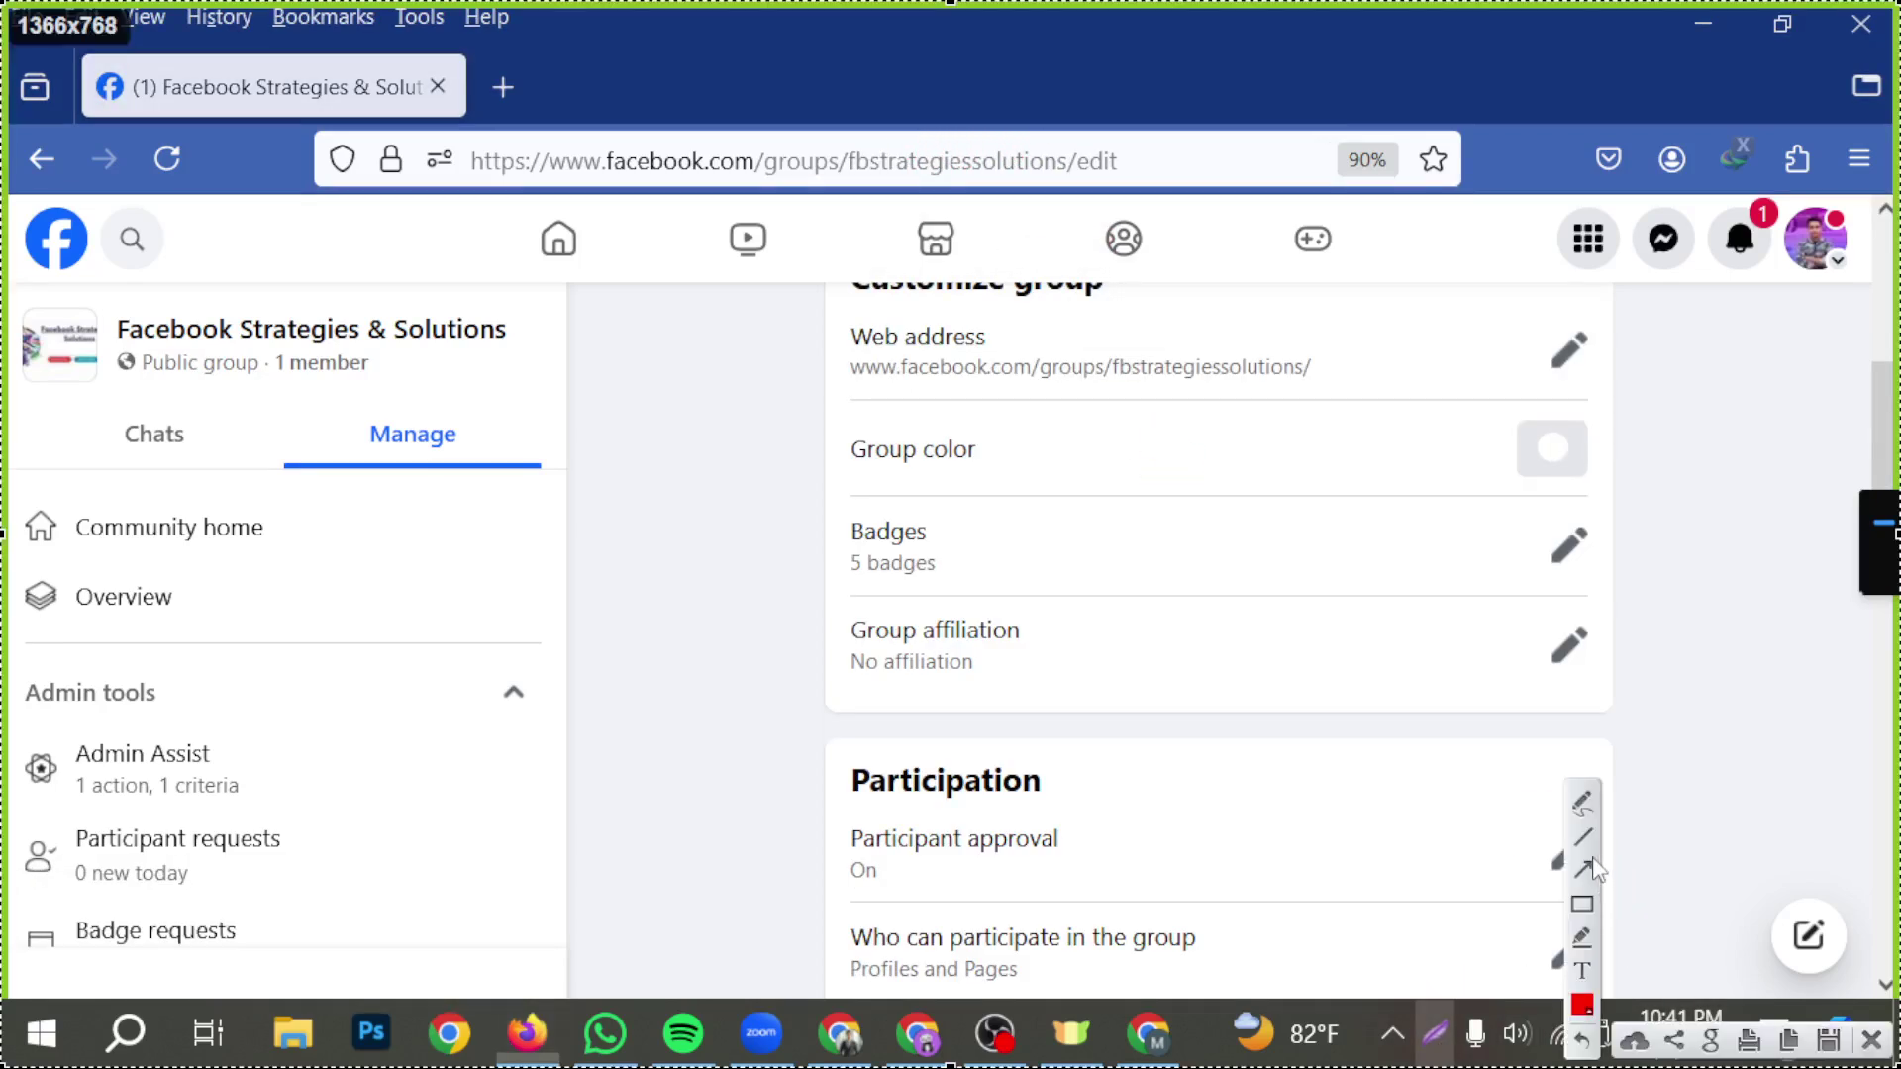
mouse_move(1113, 873)
mouse_down()
mouse_move(1010, 223)
mouse_move(944, 190)
mouse_up()
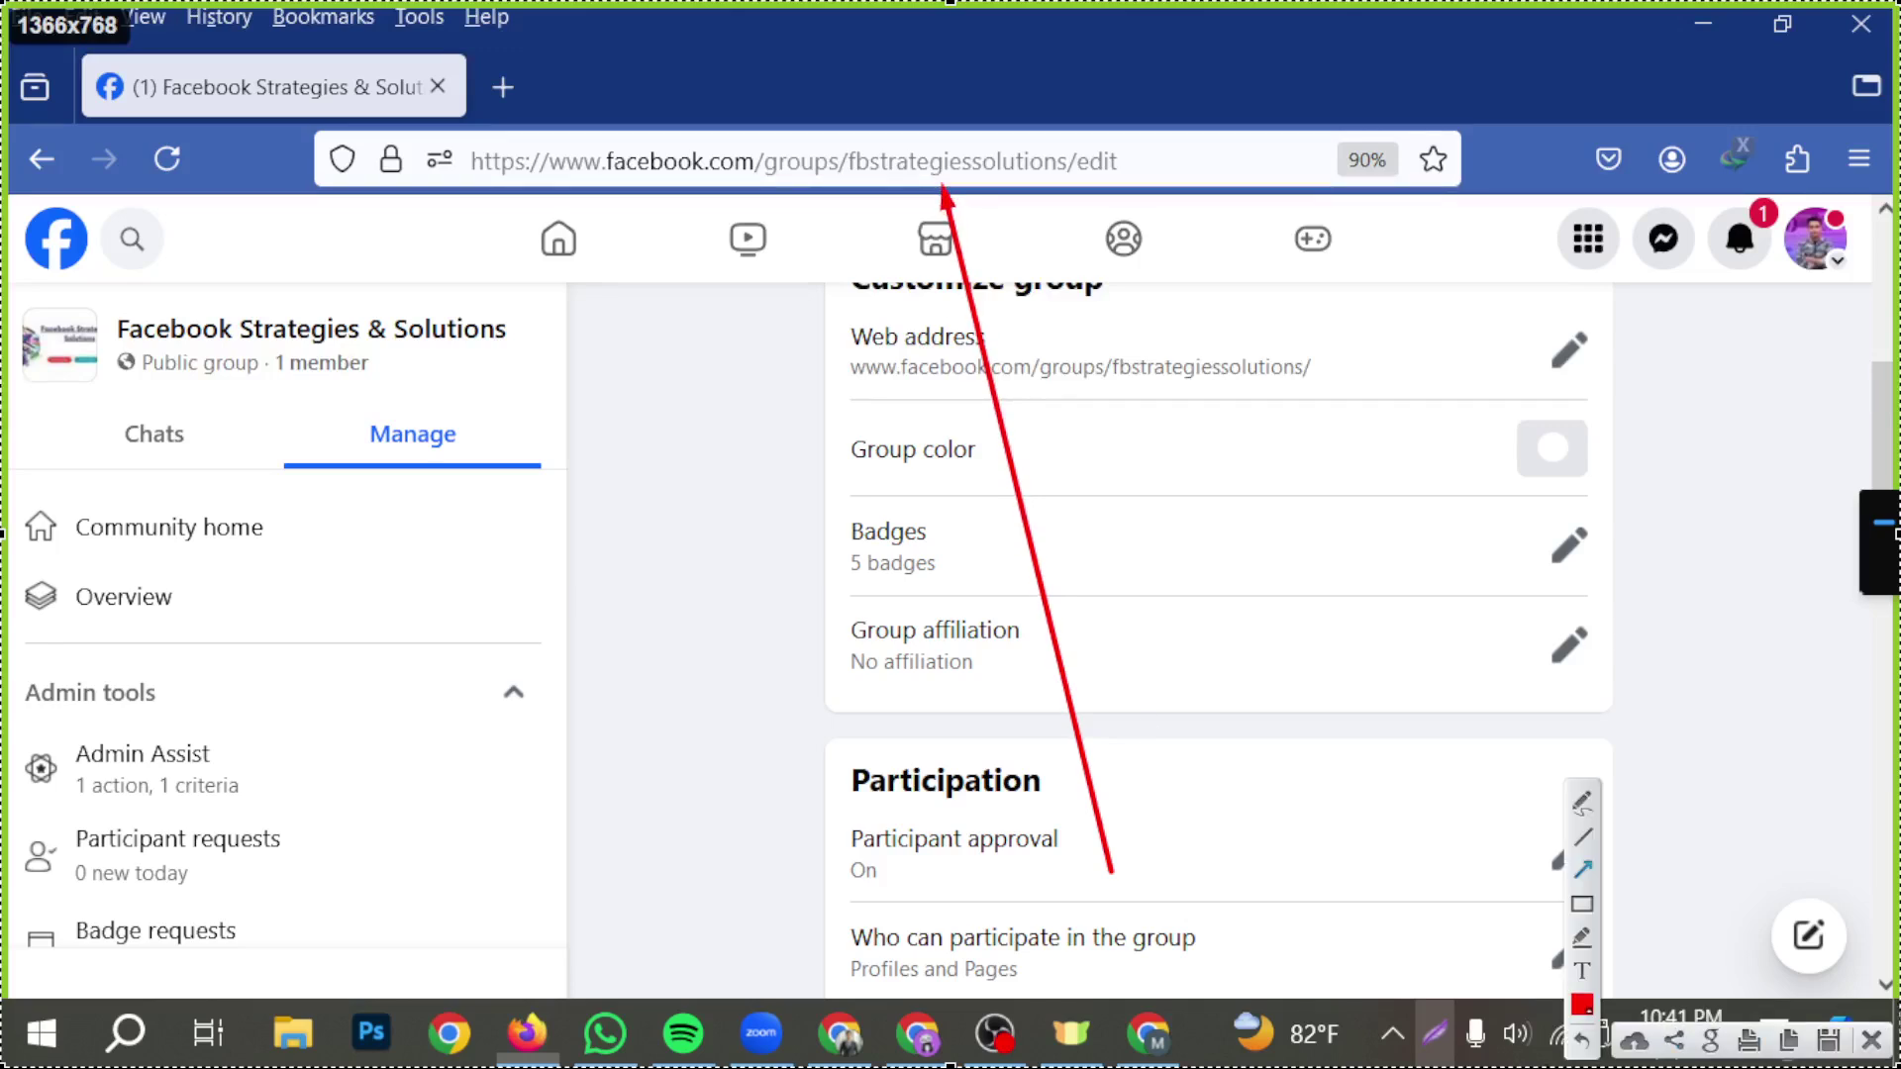
click(1872, 1038)
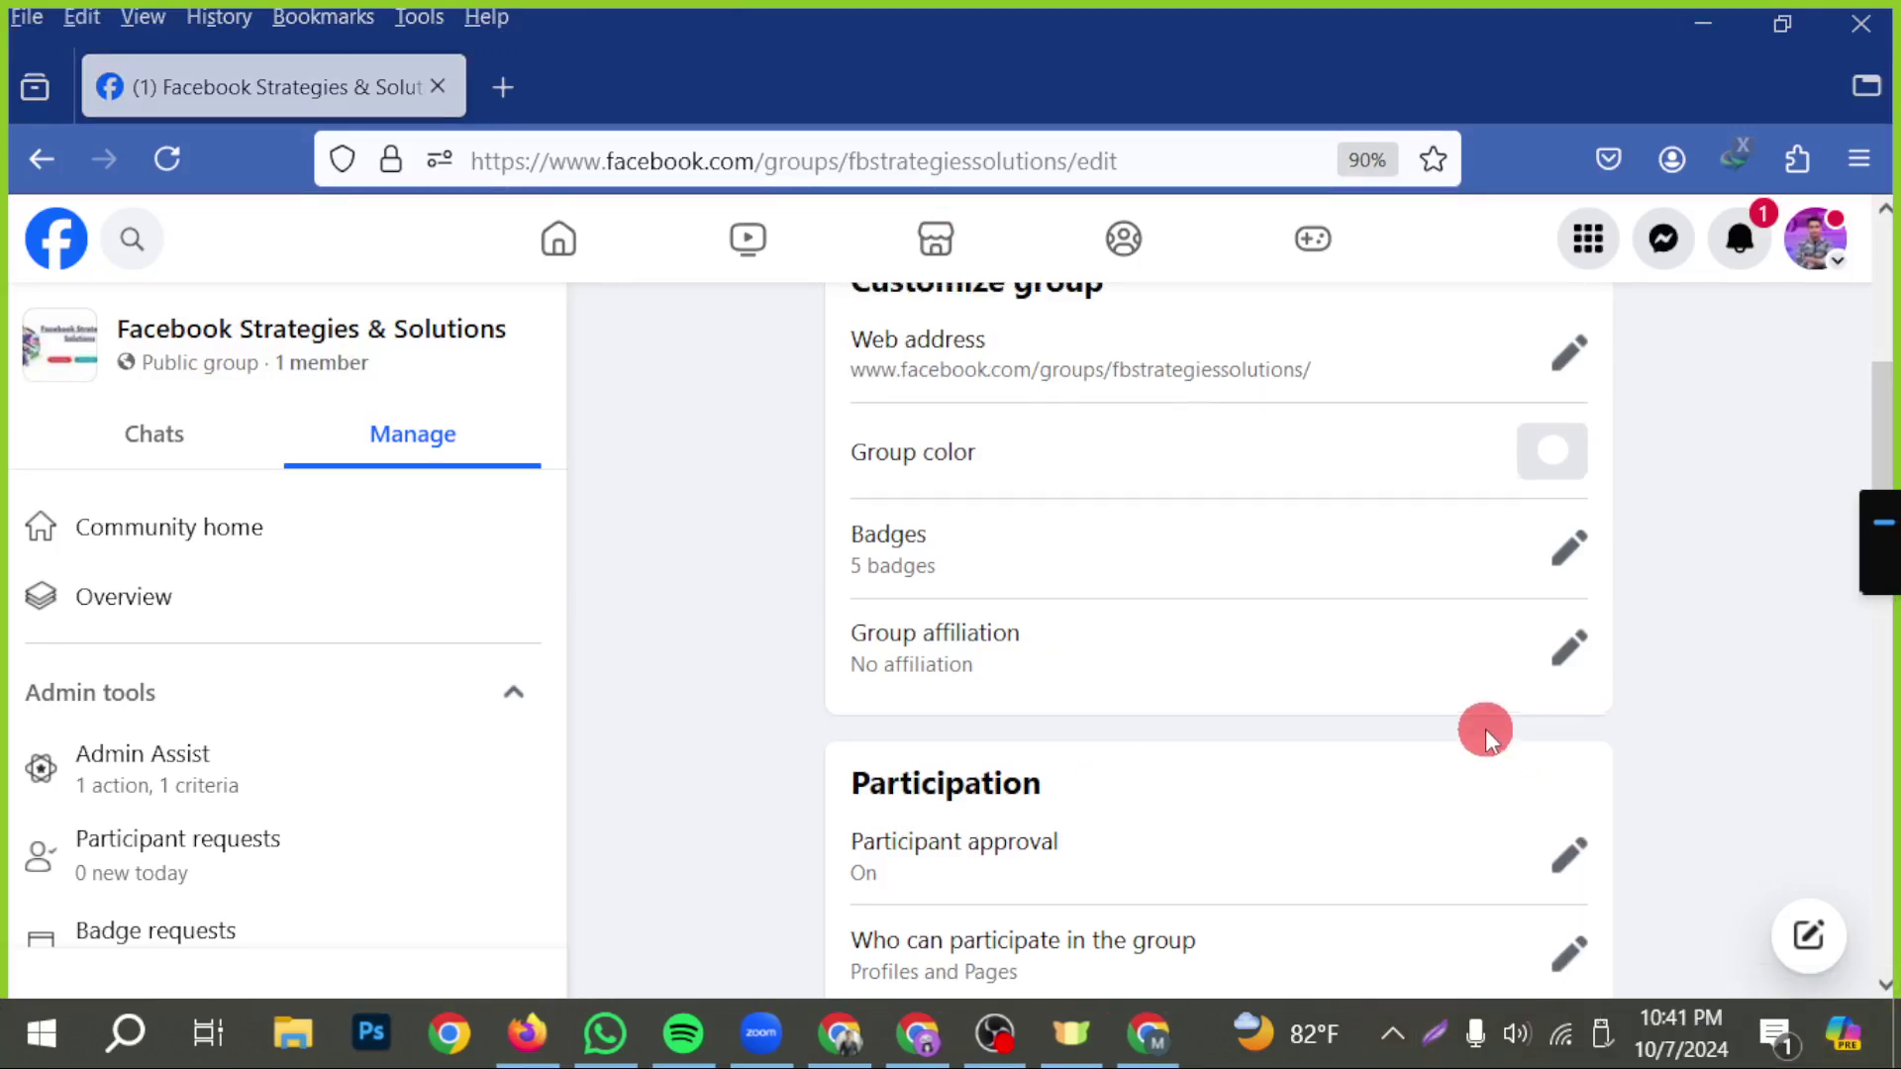
- Try several primary colors for the group, and save the dark purple one taken from the cover photo
scroll(1485, 728, up, 2)
click(1554, 616)
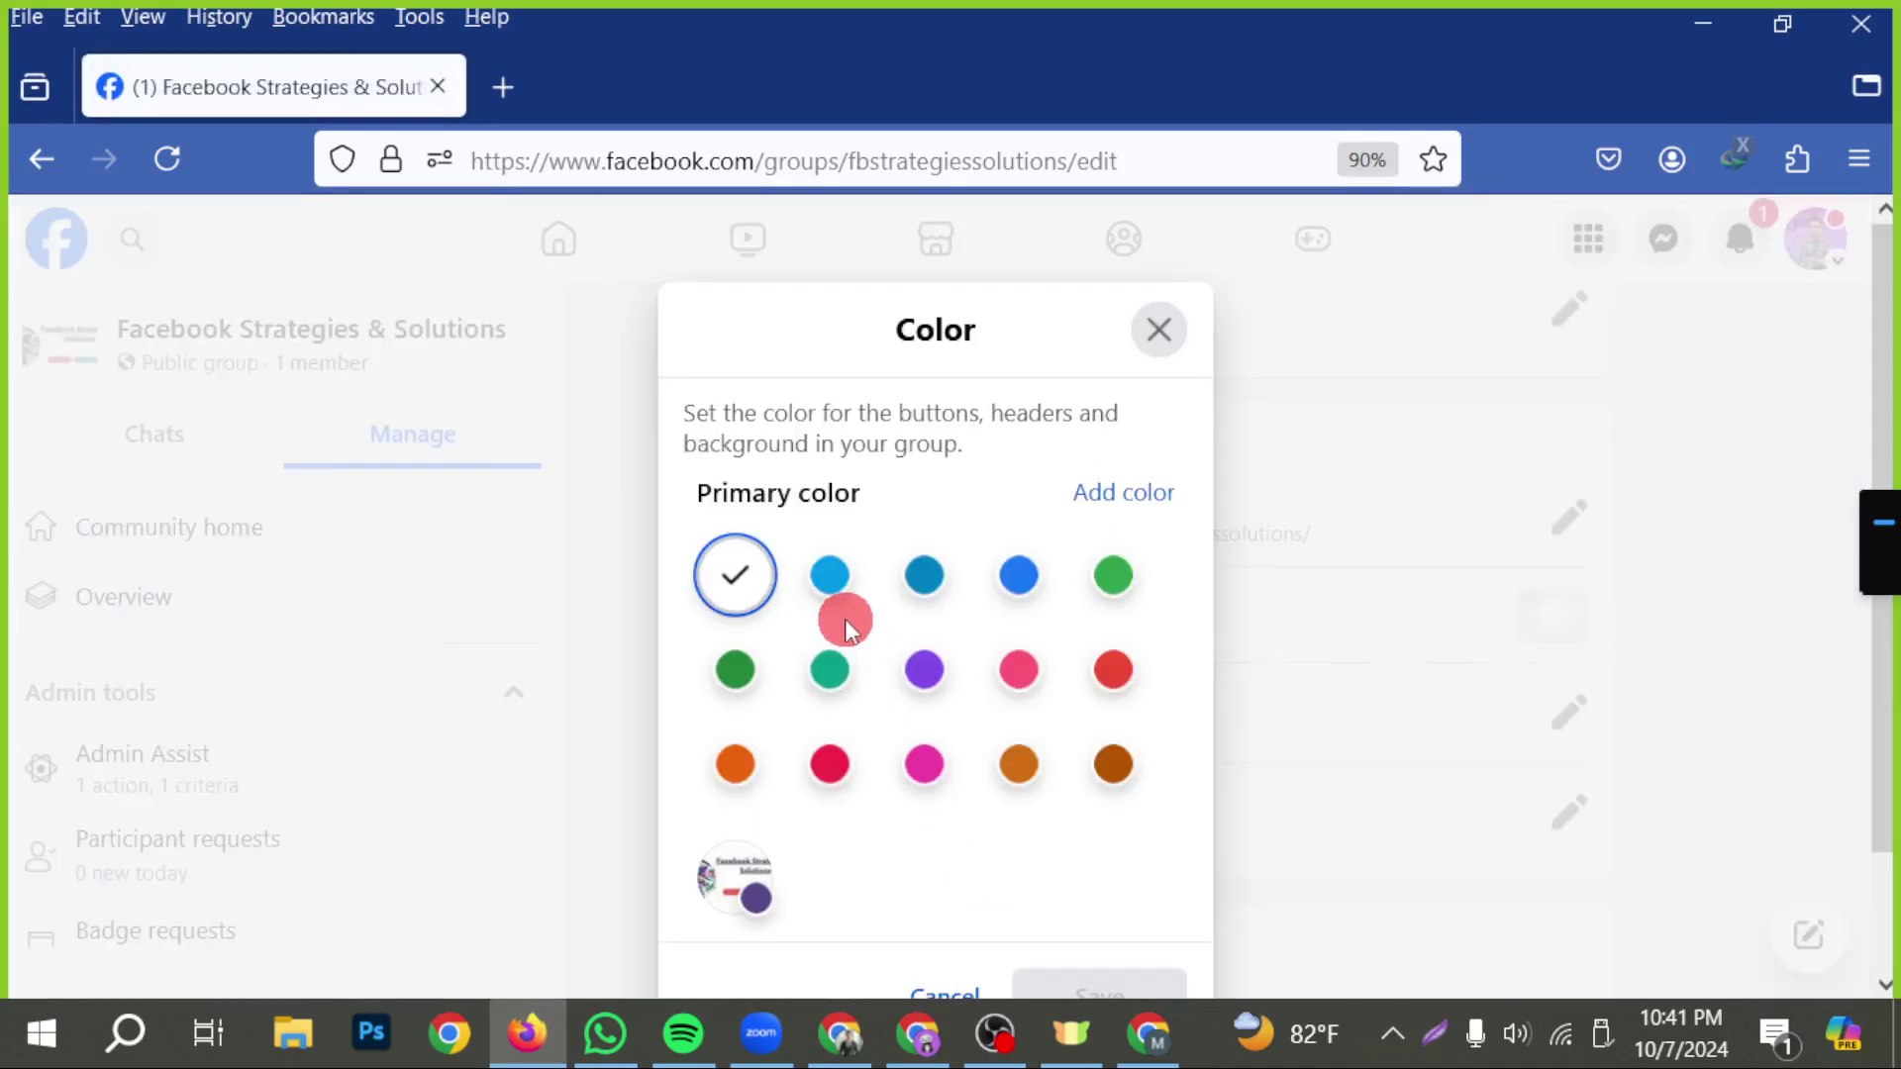
click(832, 577)
click(1113, 577)
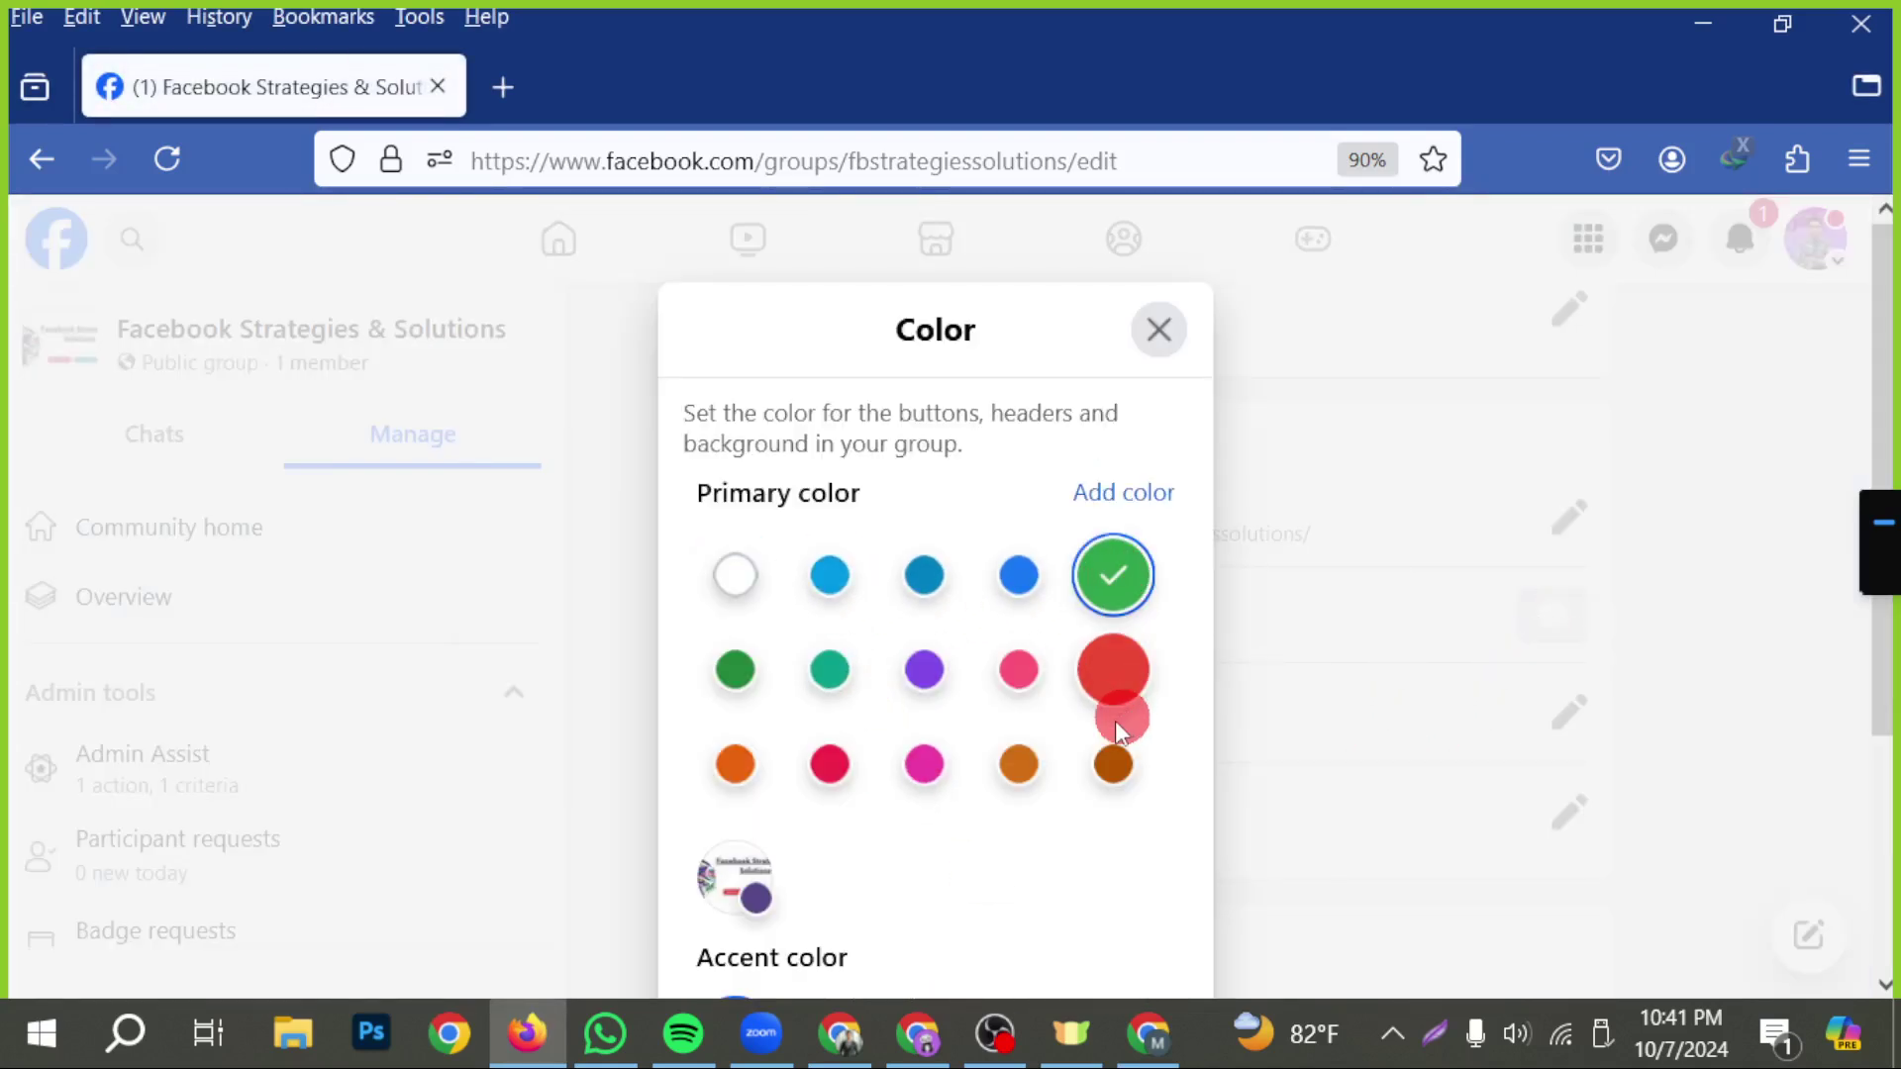
click(924, 764)
scroll(1112, 976, down, 3)
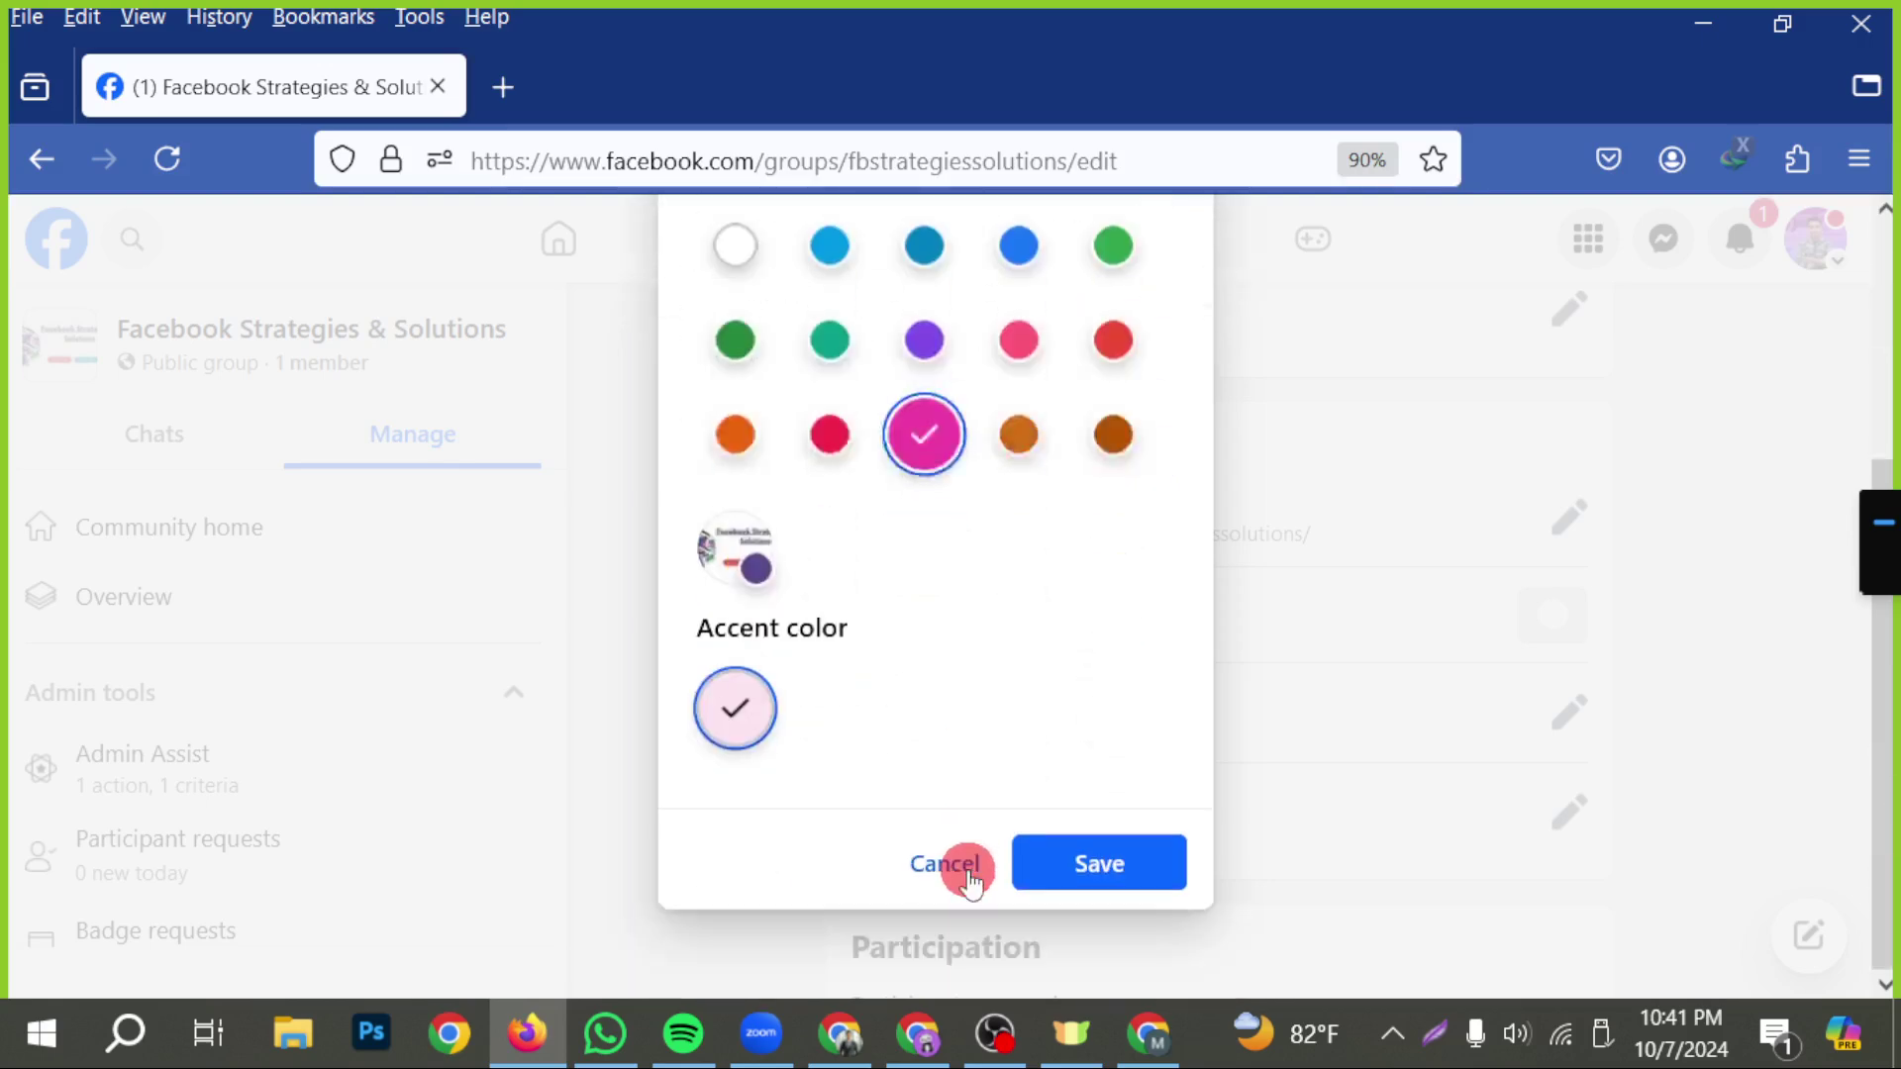
click(760, 549)
click(1112, 869)
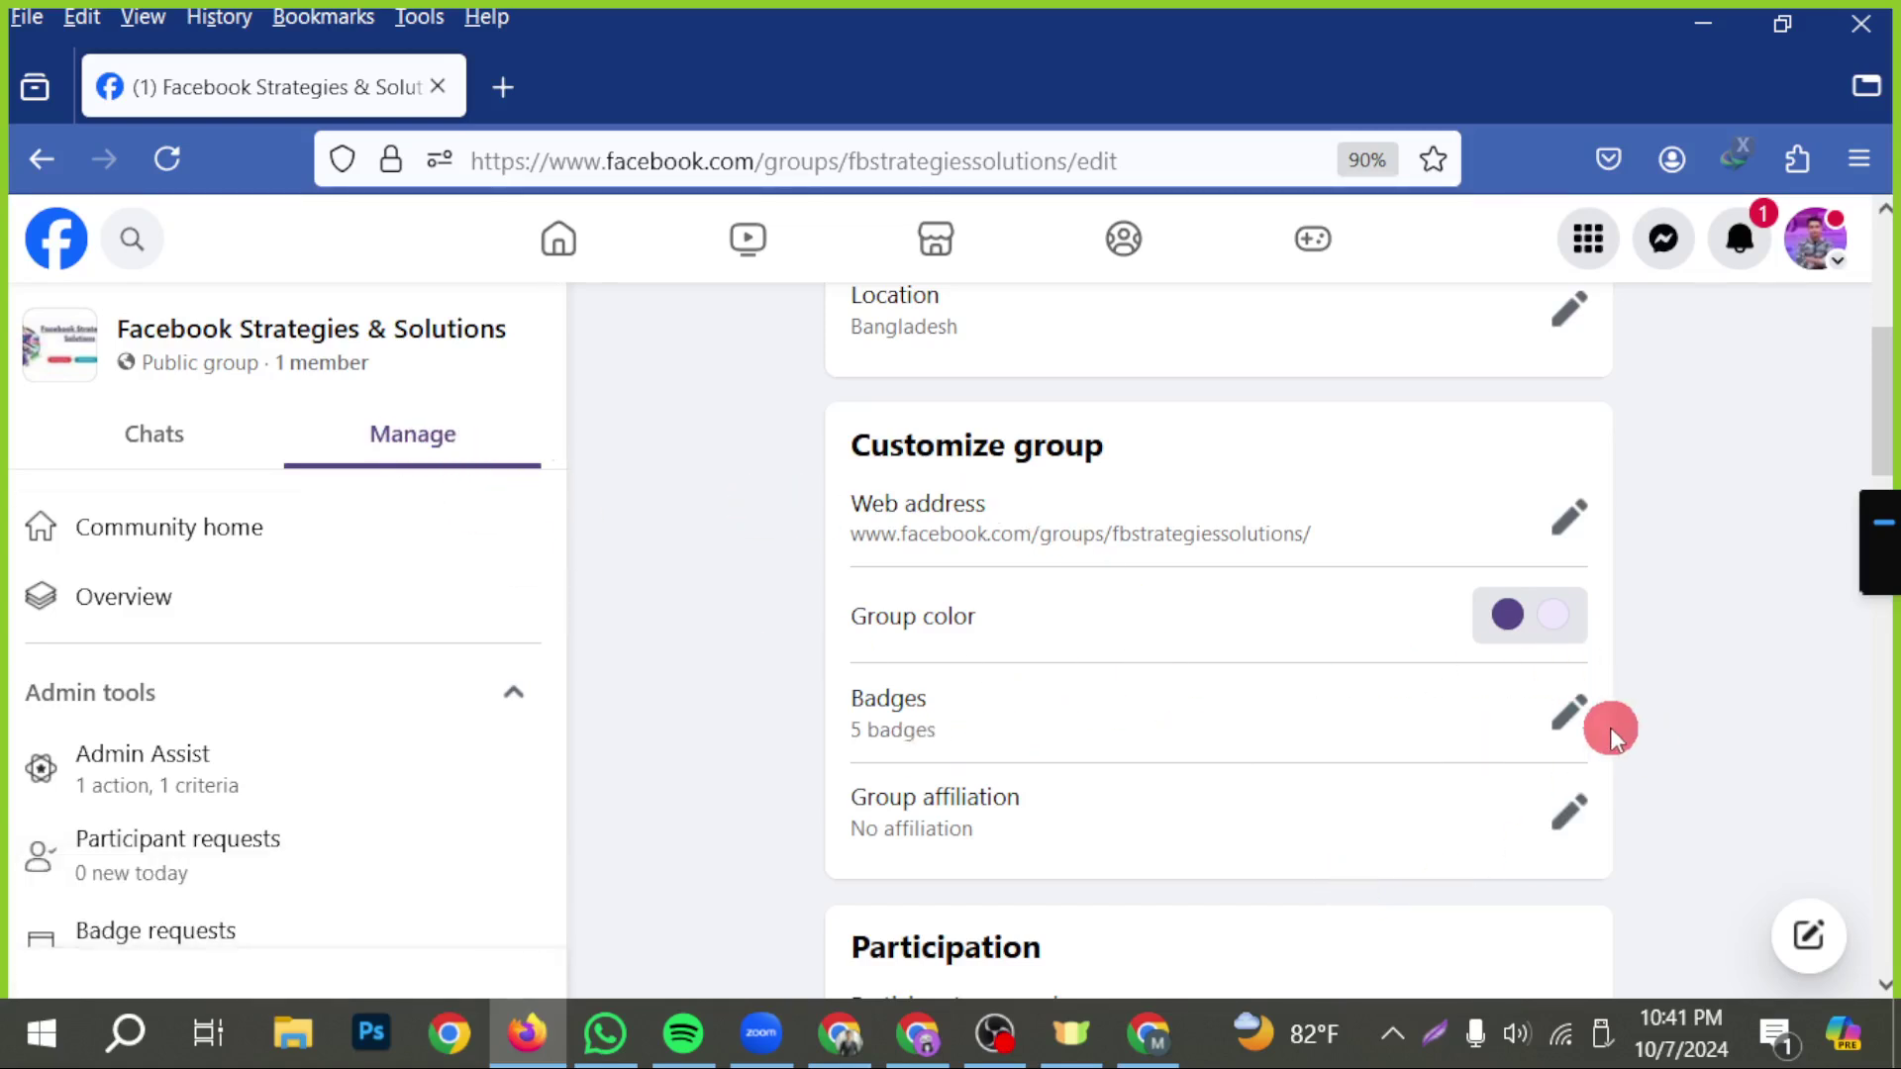
- Review the badges members can earn in the group, from Admin to Top contributor, and close them without changes
click(1566, 712)
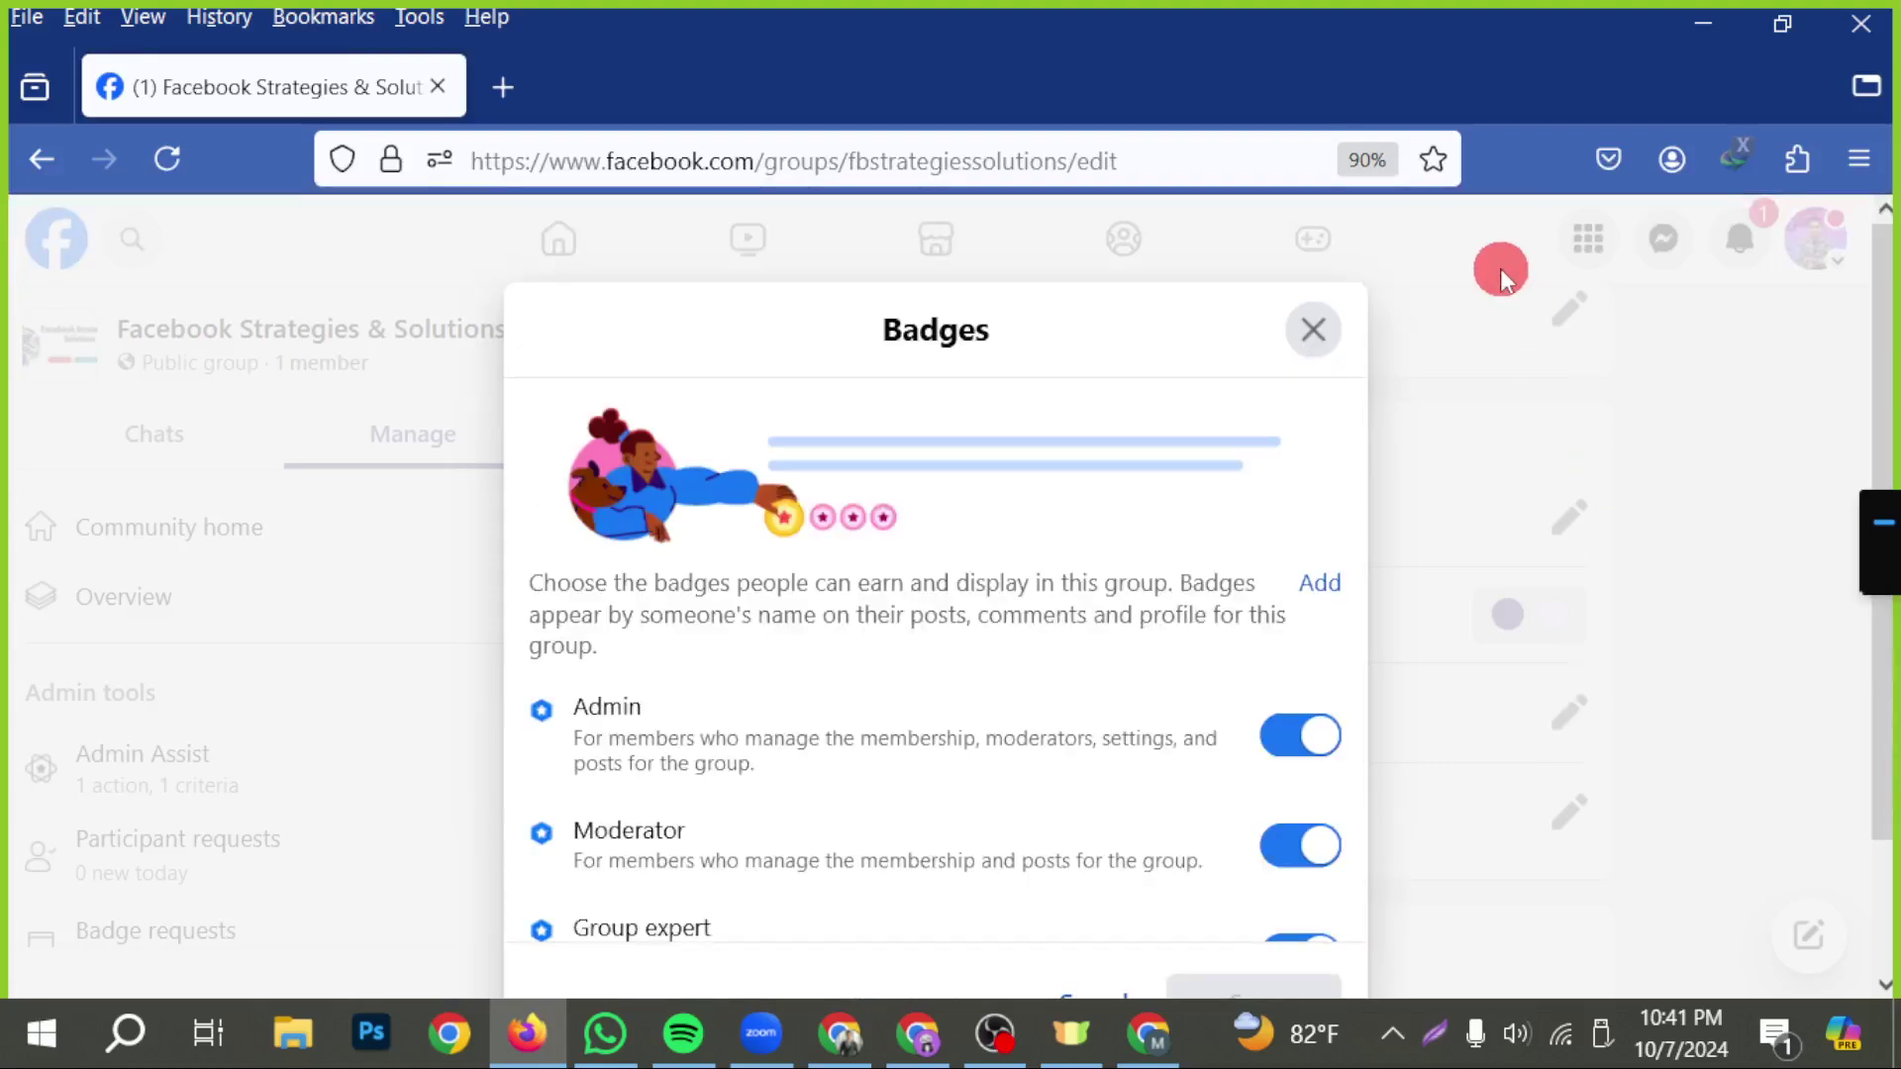
scroll(1095, 556, down, 2)
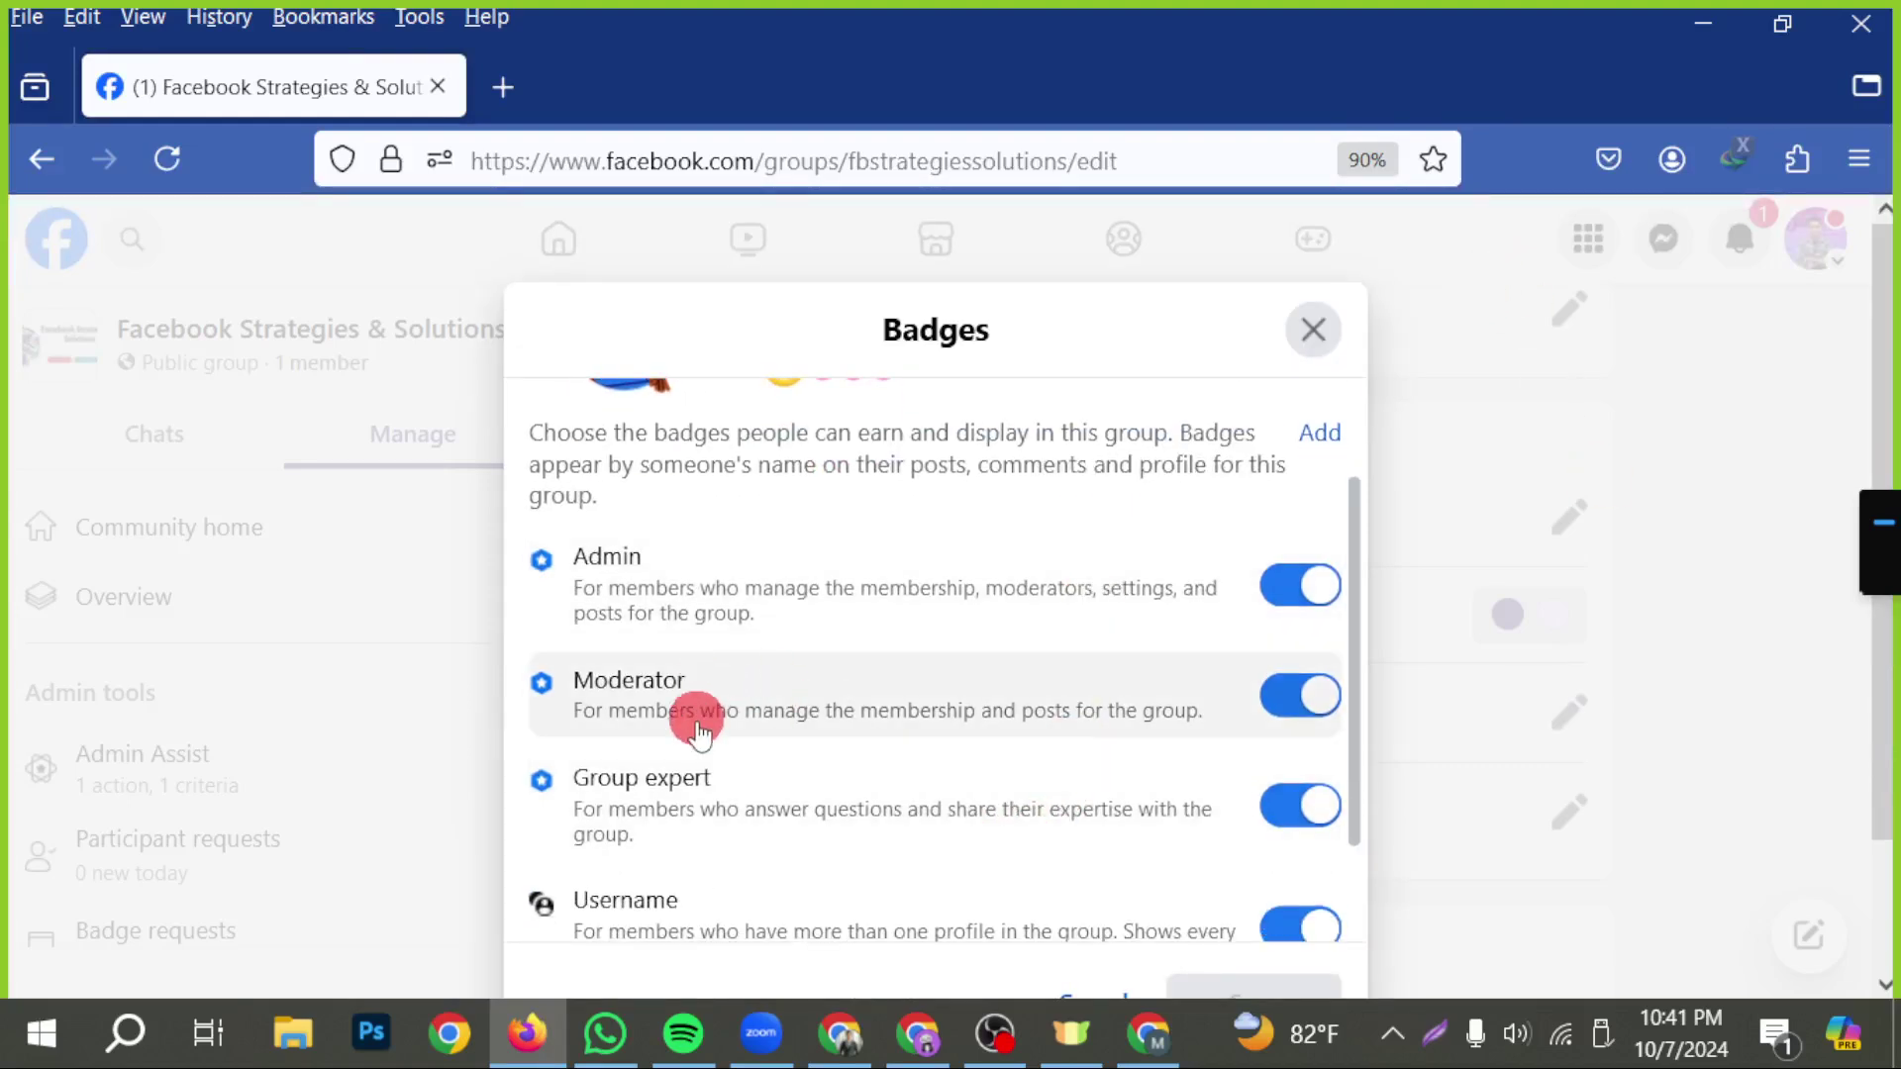
scroll(770, 879, up, 2)
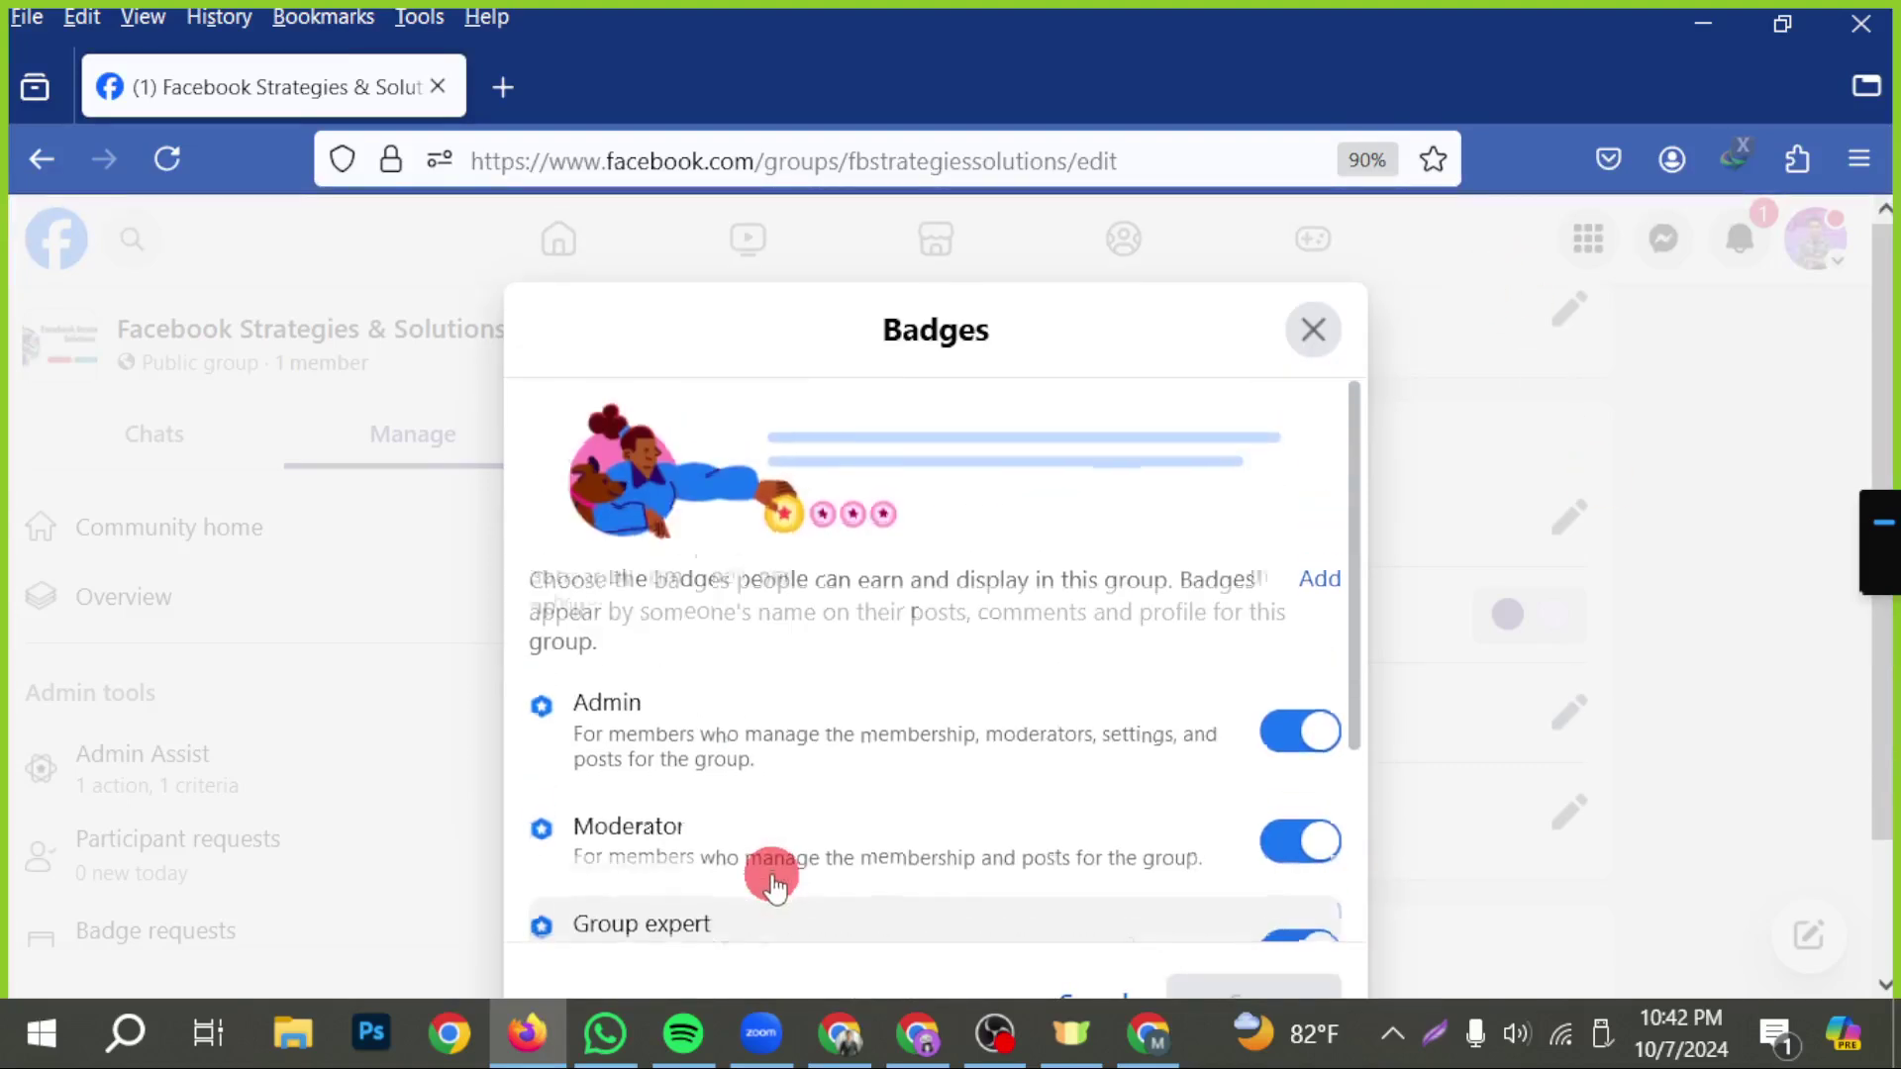
scroll(772, 884, down, 3)
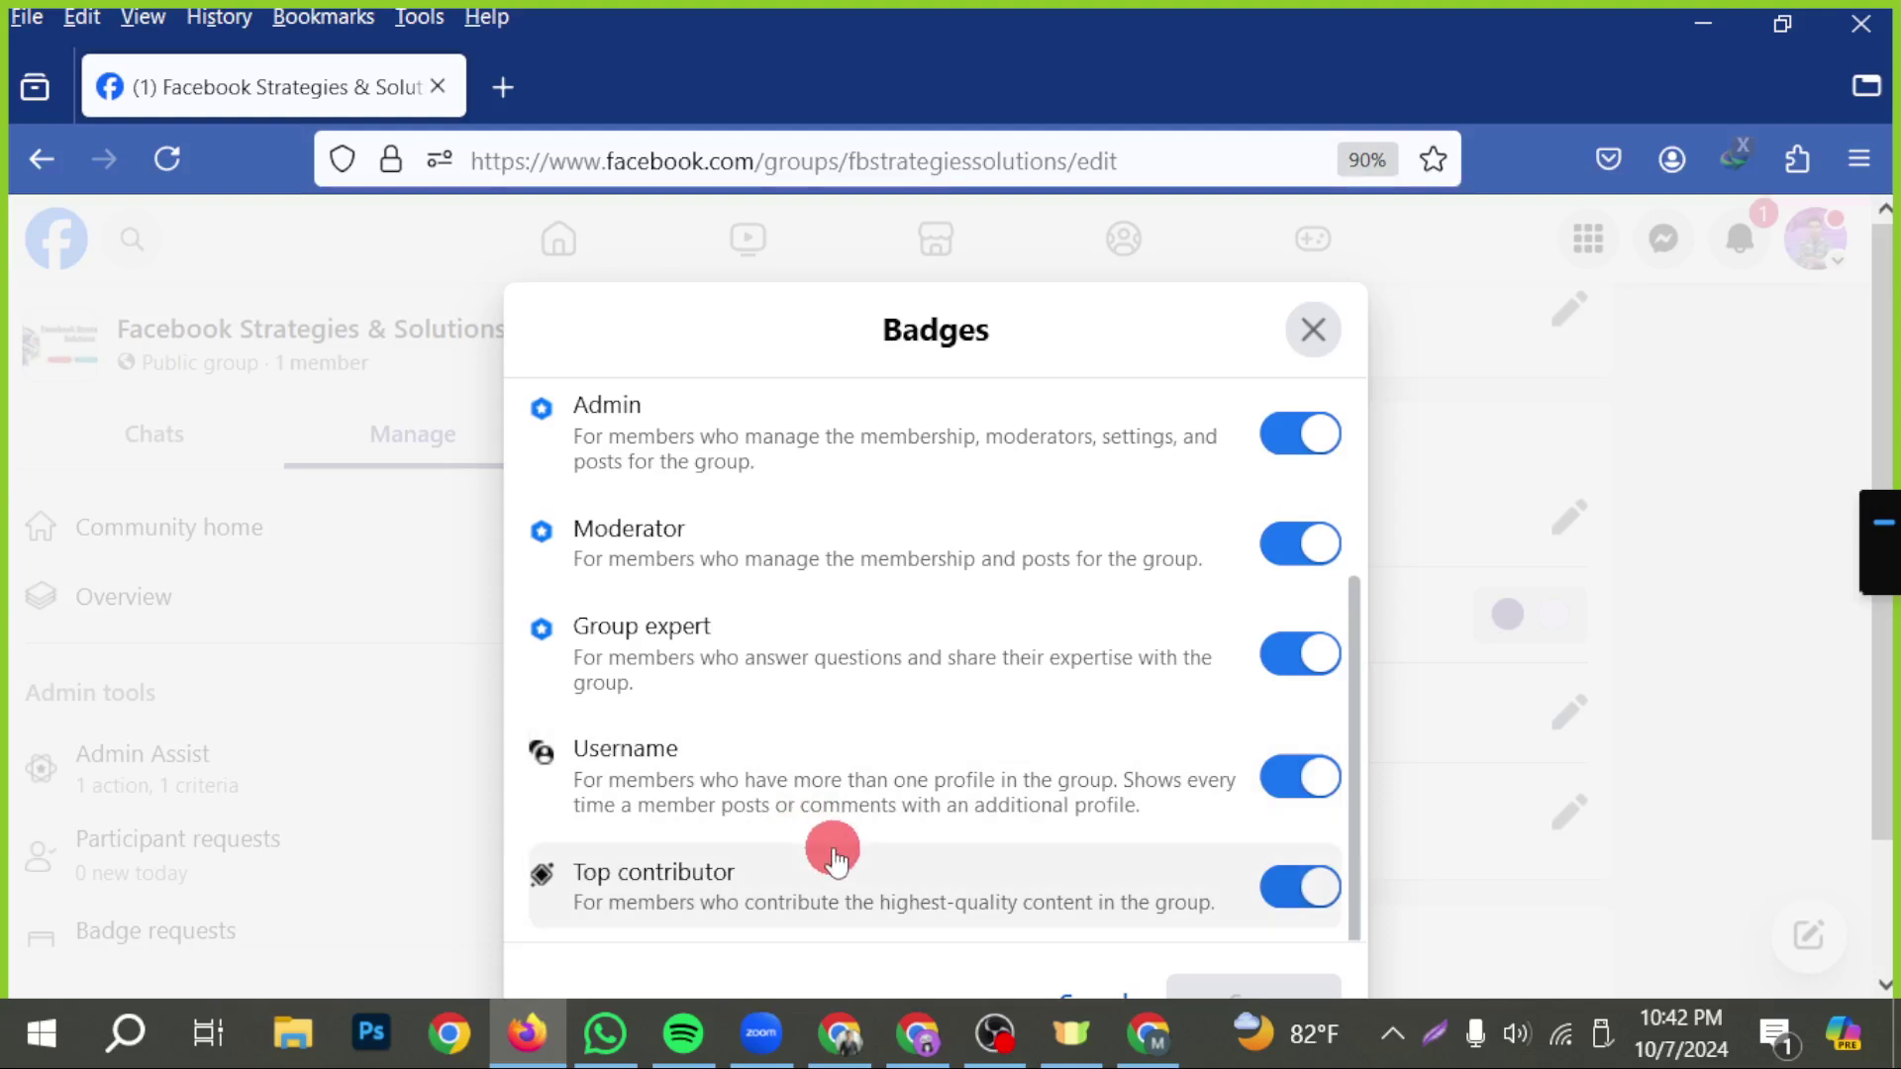
scroll(851, 853, up, 3)
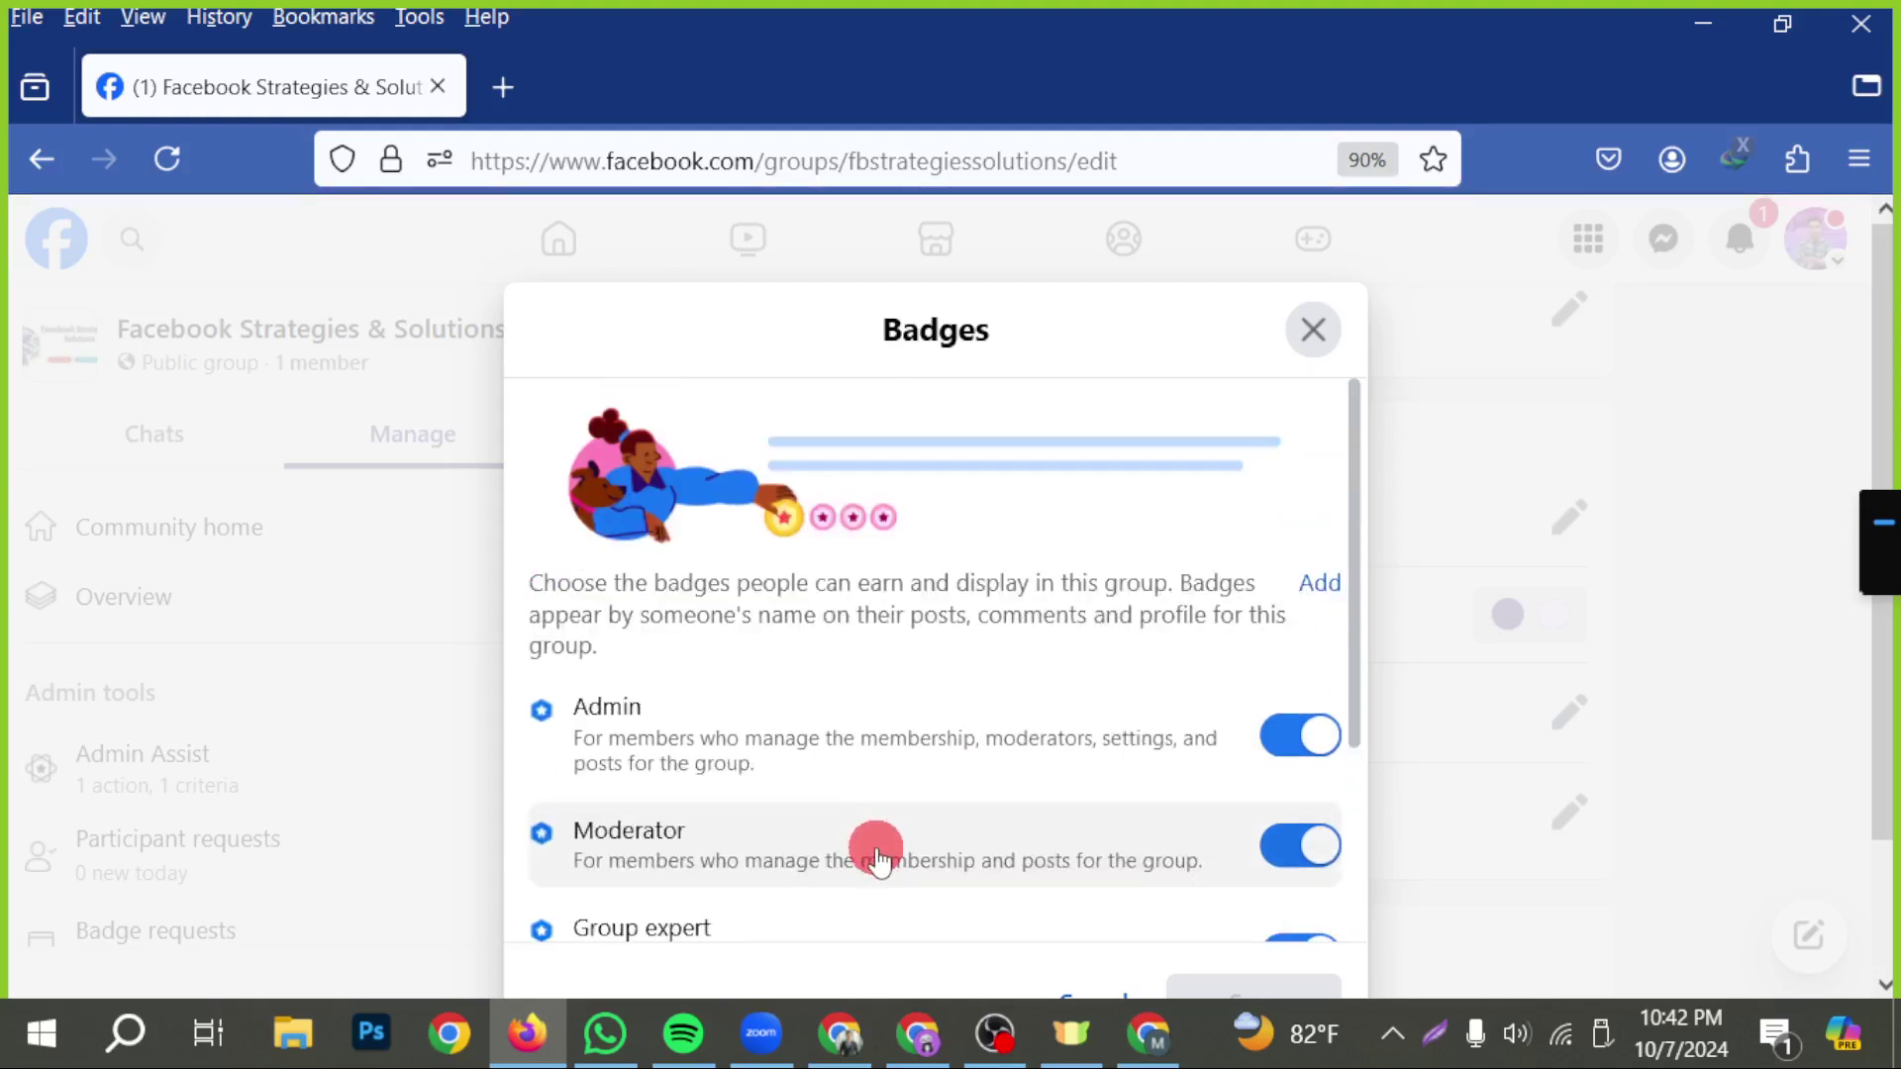
scroll(704, 835, down, 2)
scroll(946, 797, down, 1)
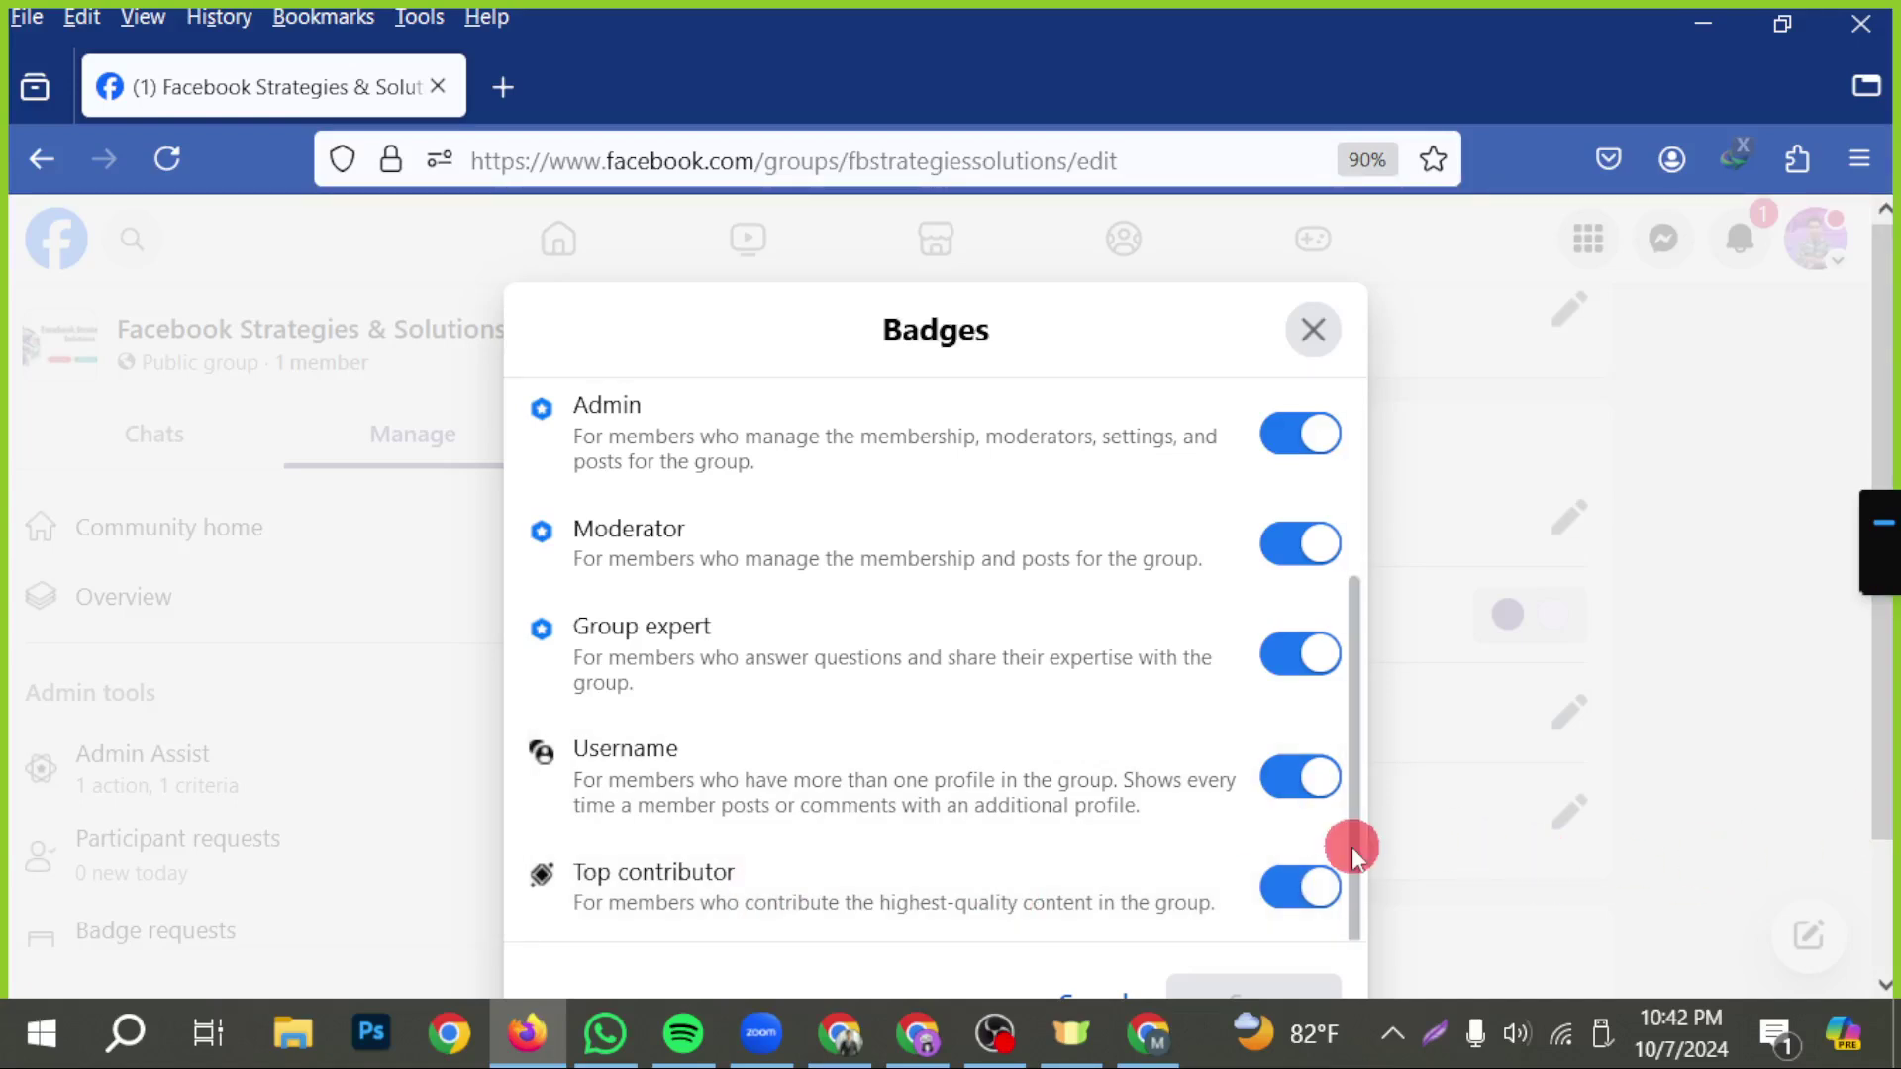
key(ctrl+minus)
key(ctrl+minus)
click(1090, 956)
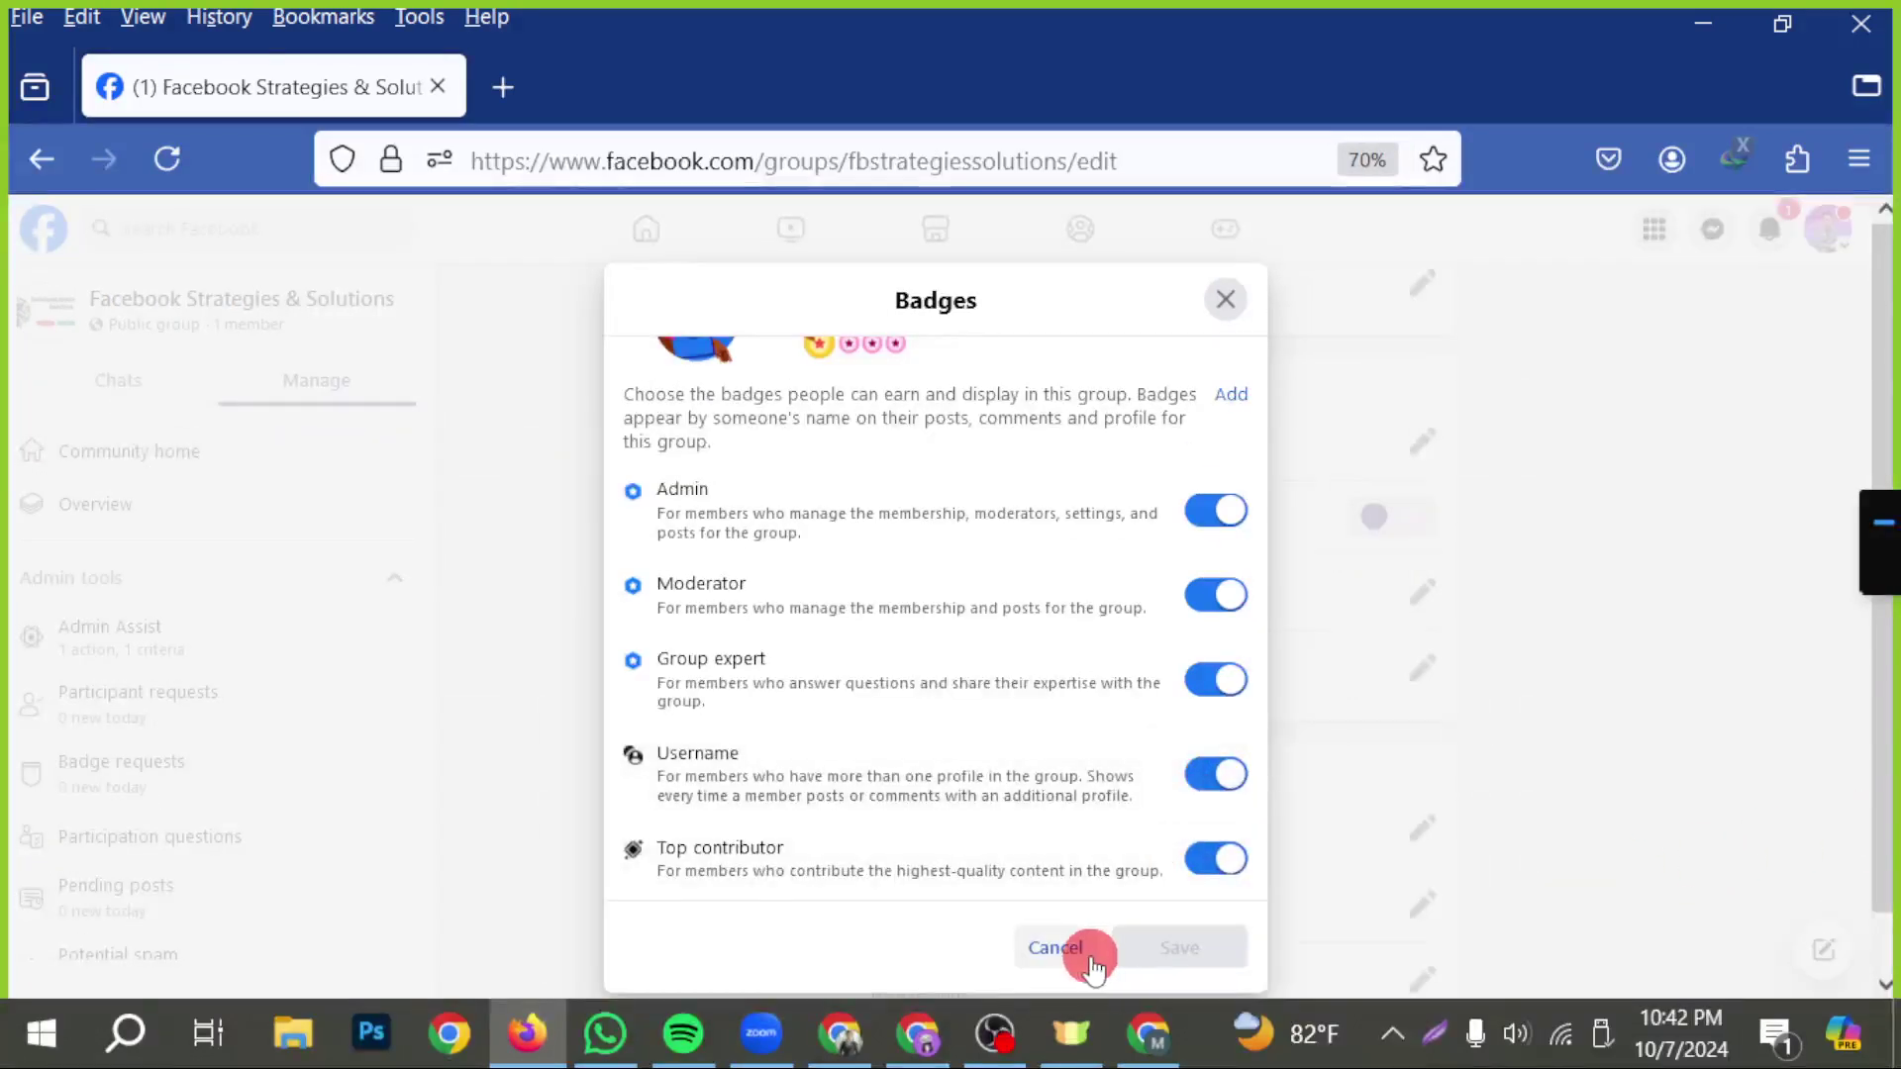
click(1227, 323)
- Enlarge the page back to normal size and locate the group affiliation setting
scroll(1224, 462, down, 2)
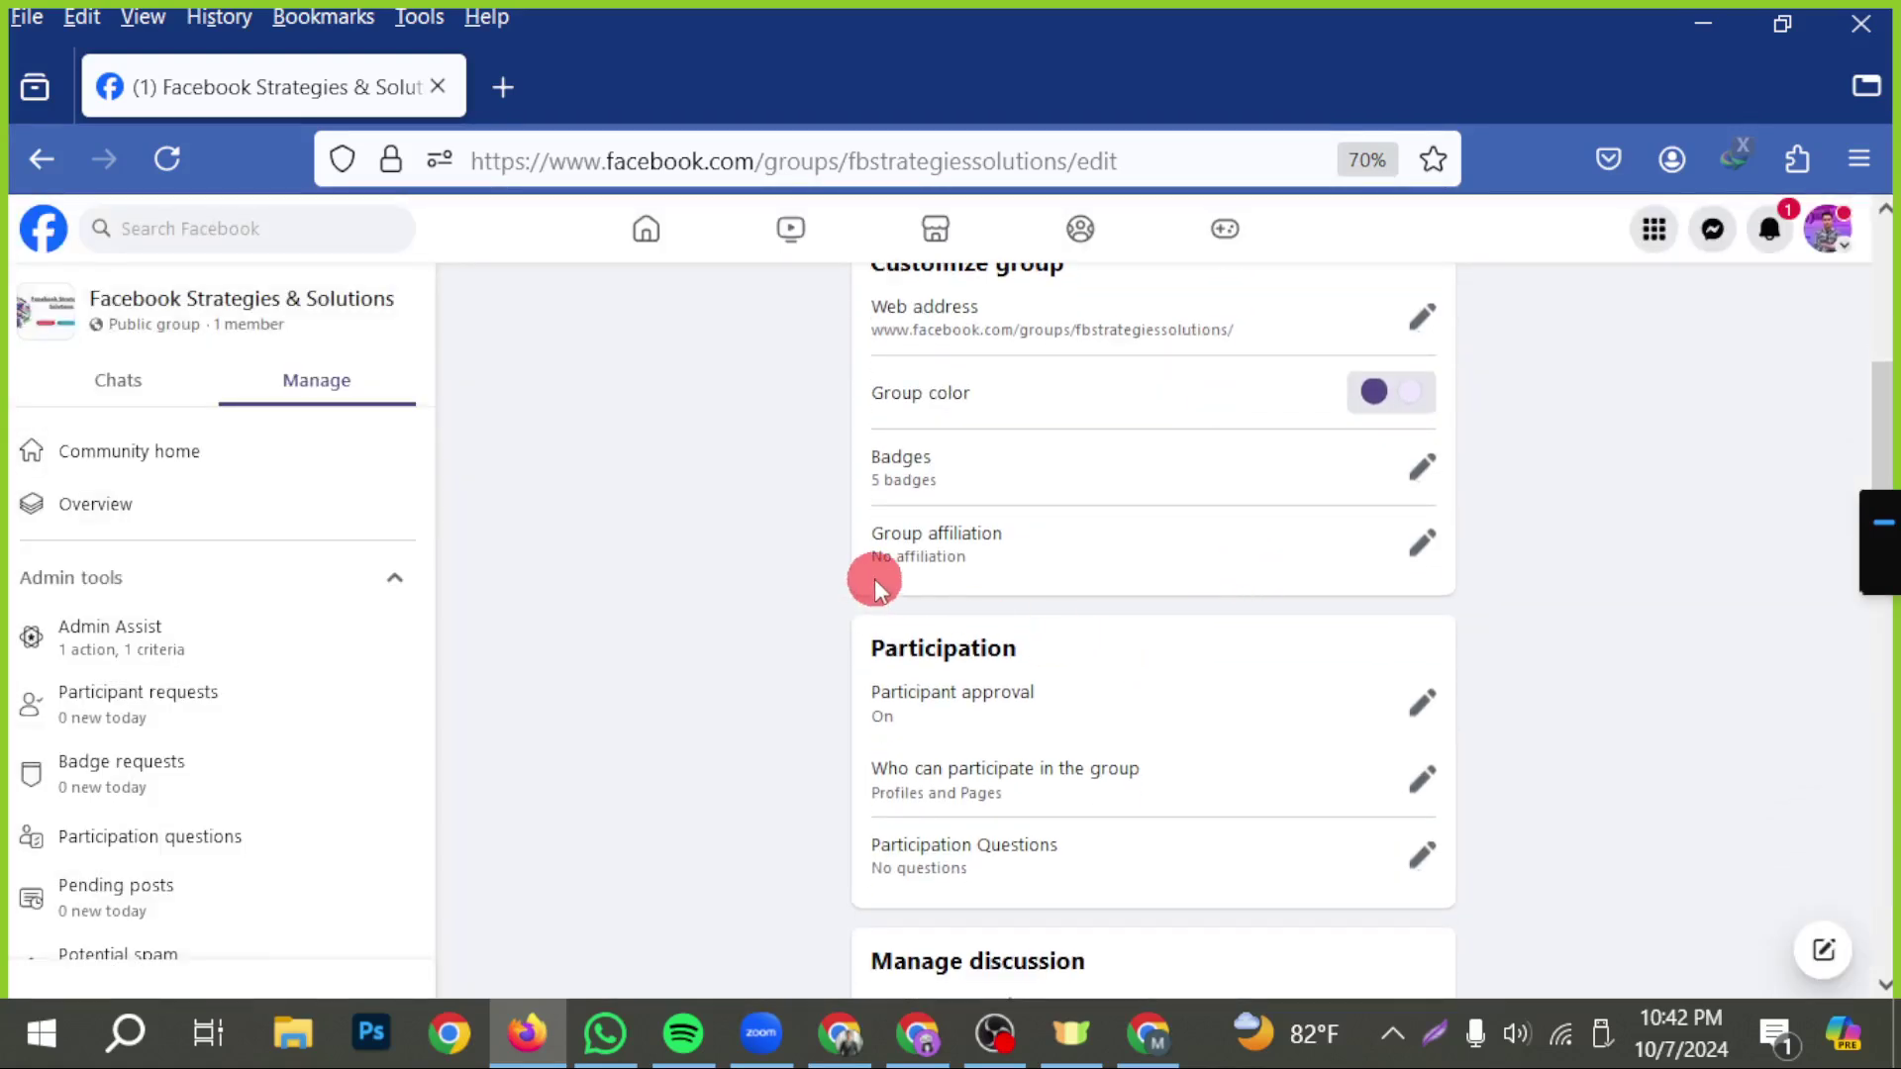
key(ctrl+plus)
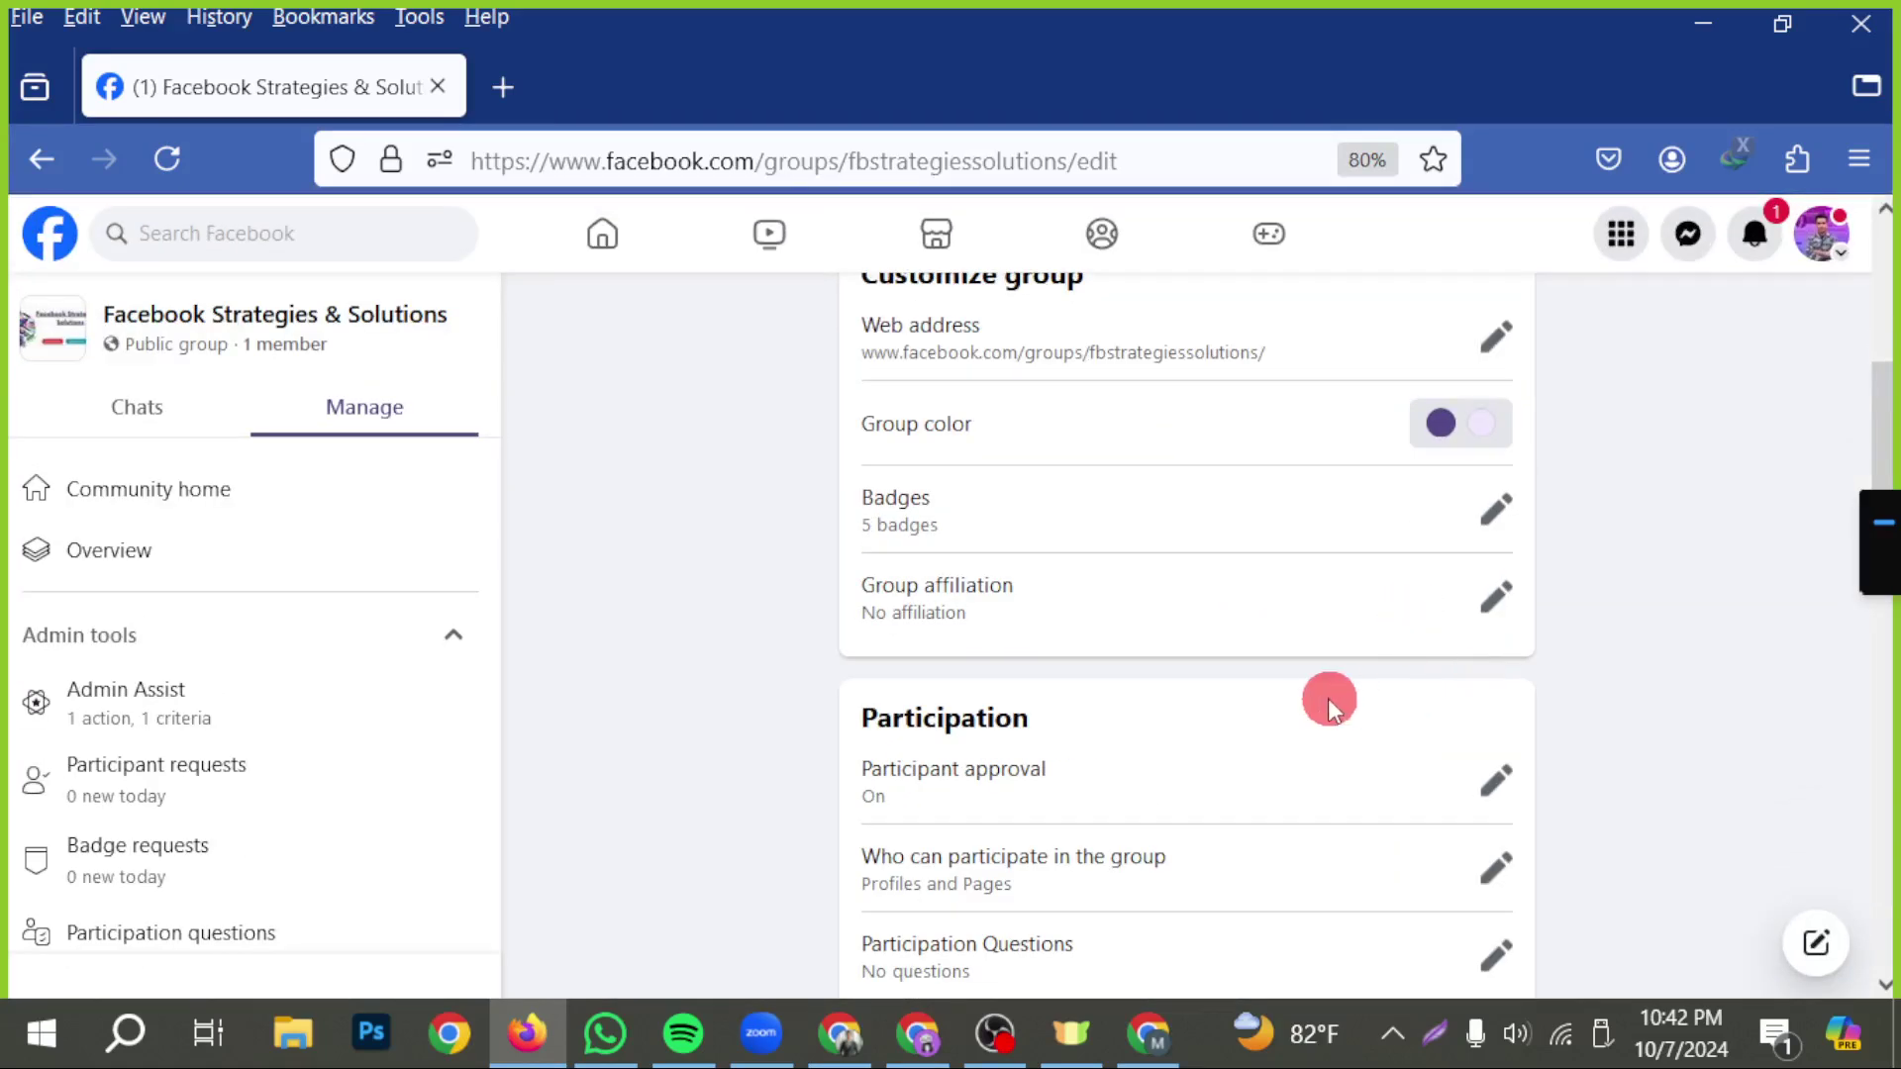
scroll(1426, 683, up, 2)
key(ctrl+plus)
key(ctrl+plus)
scroll(1409, 707, down, 2)
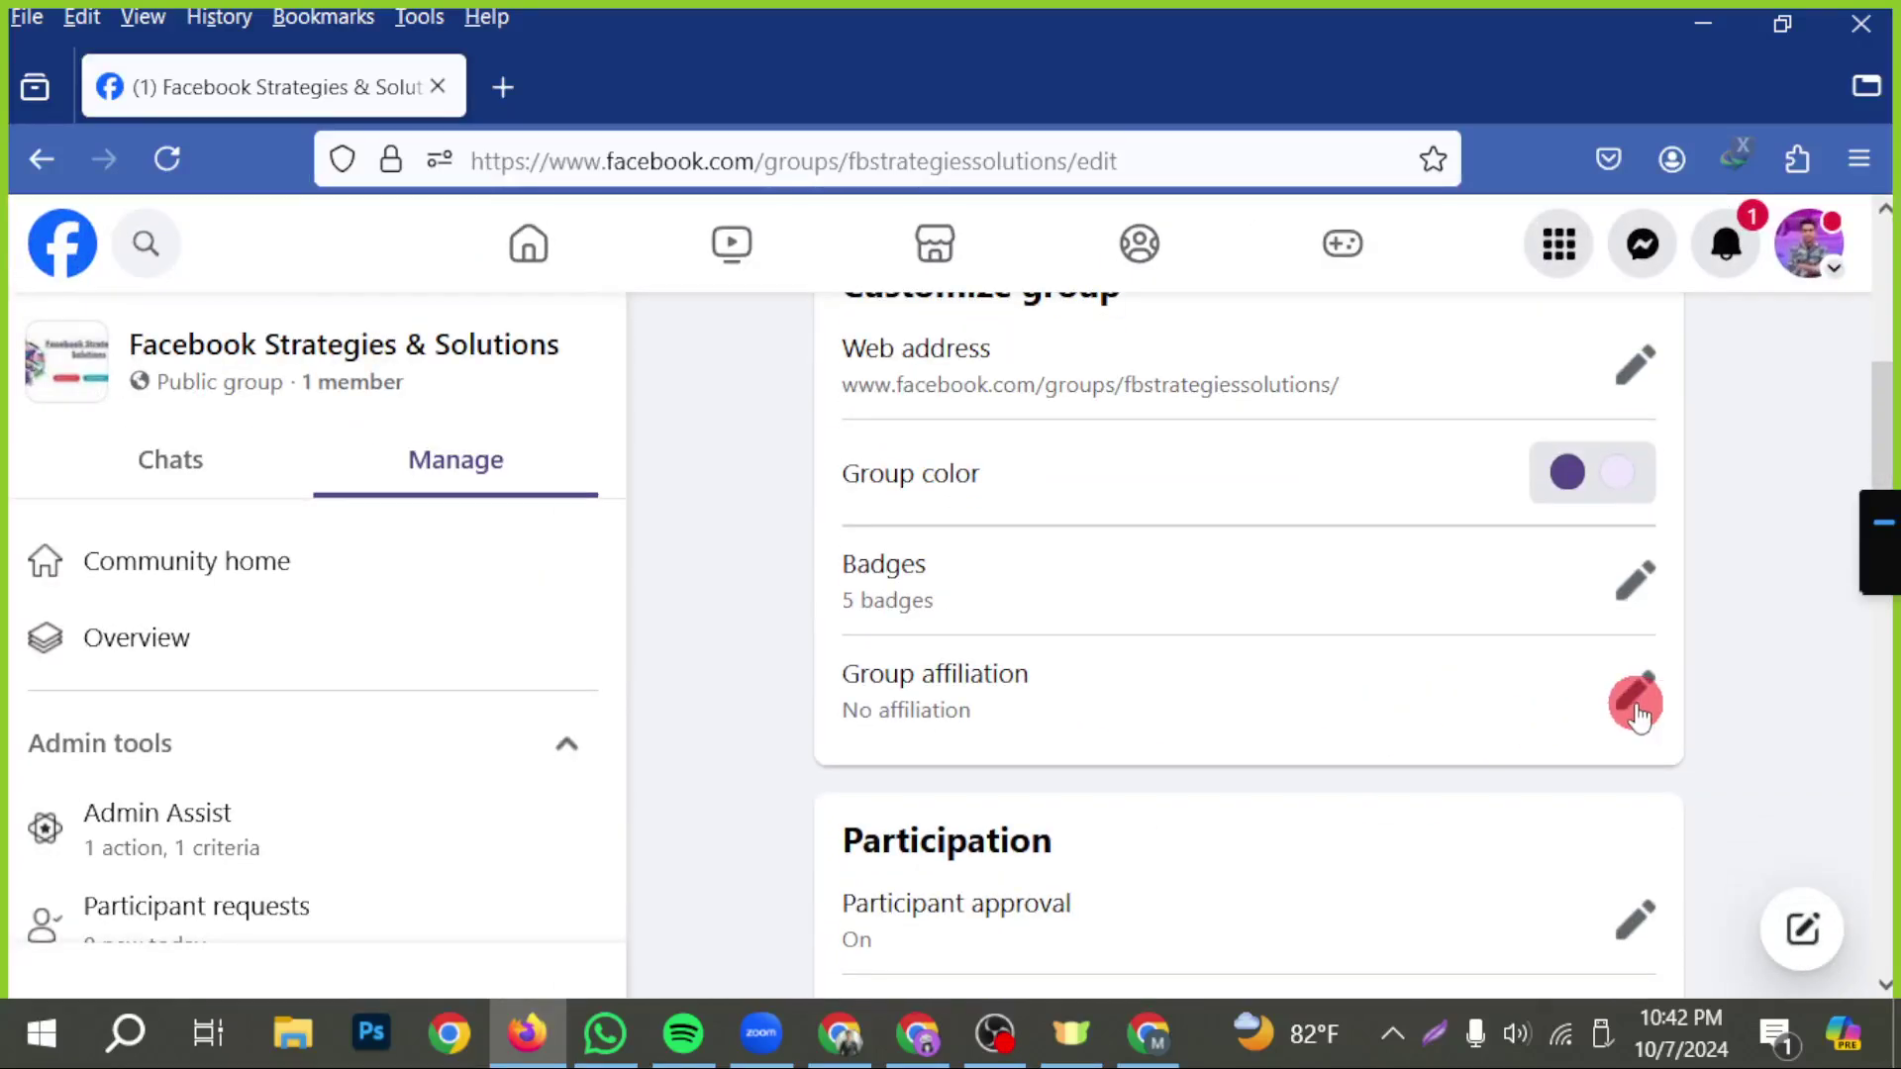
- Turn on group affiliation with the admin's profile selected and save it
click(1635, 703)
click(1340, 692)
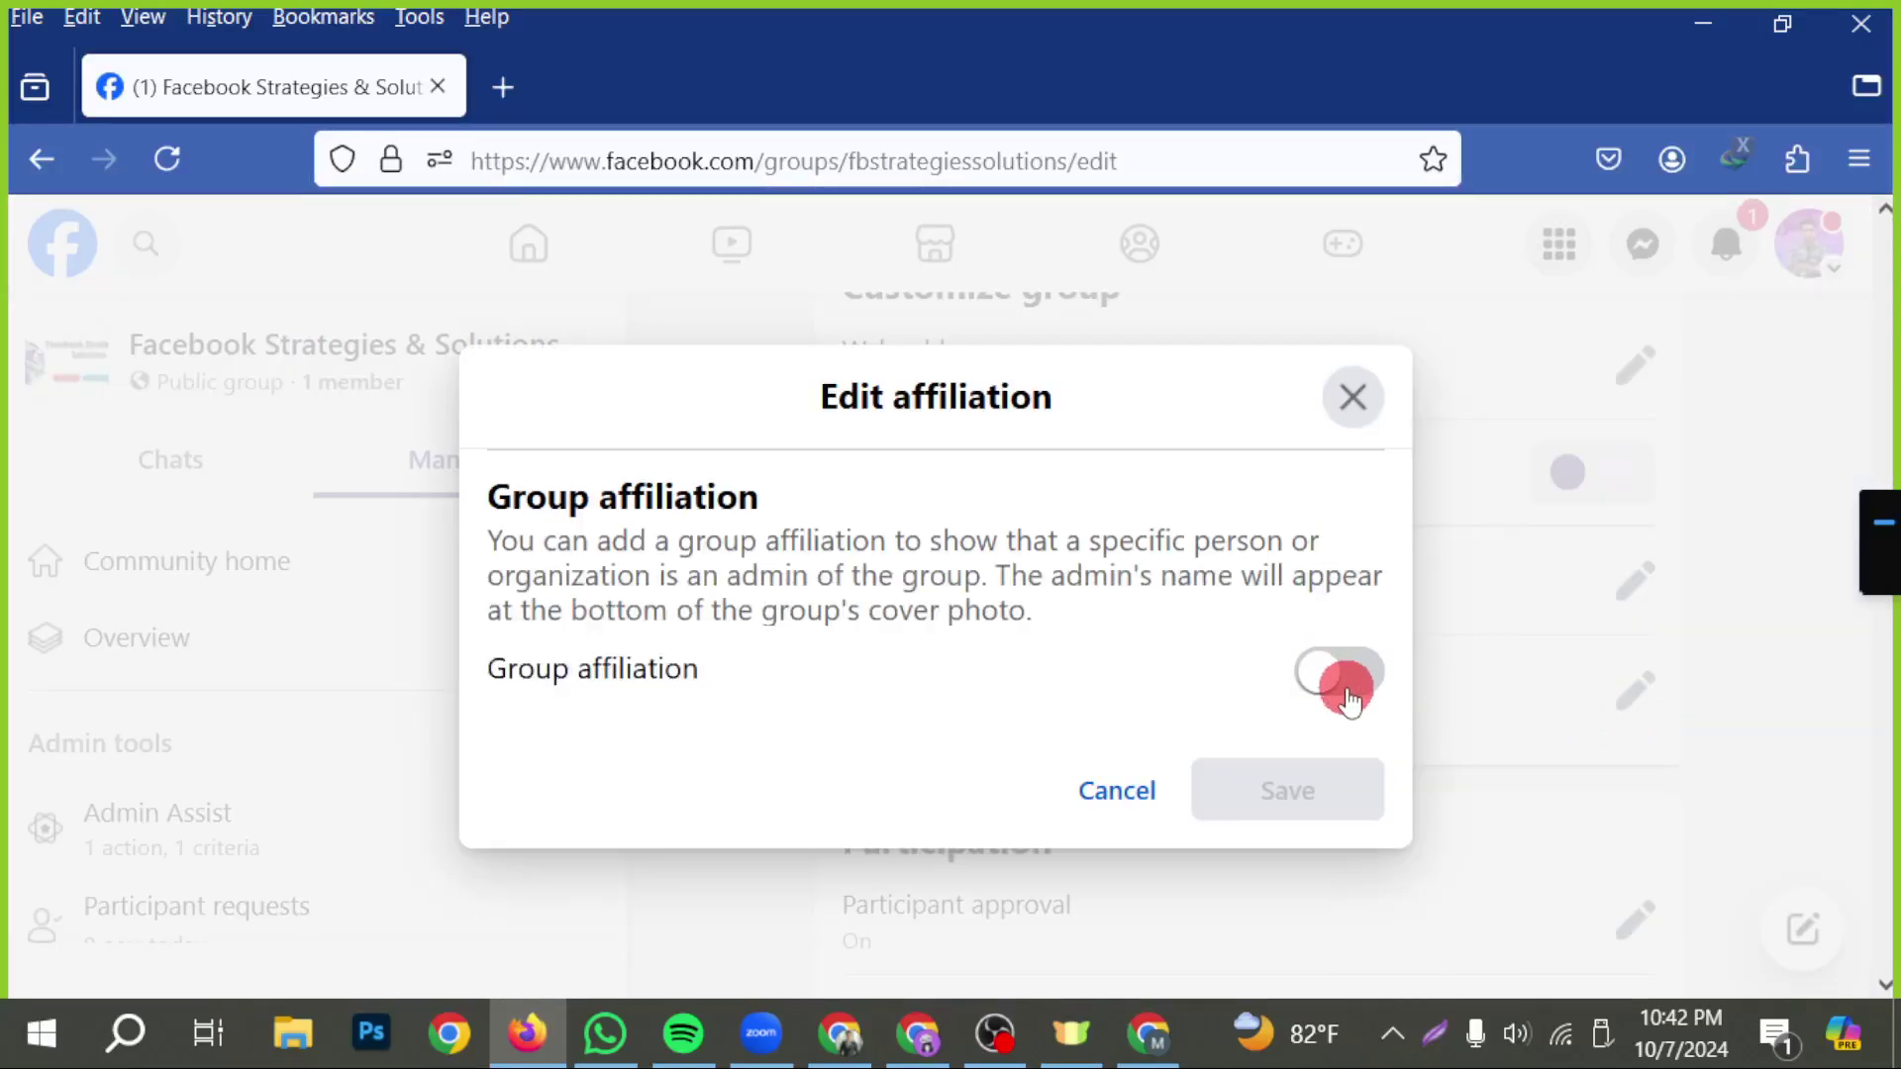
click(1356, 687)
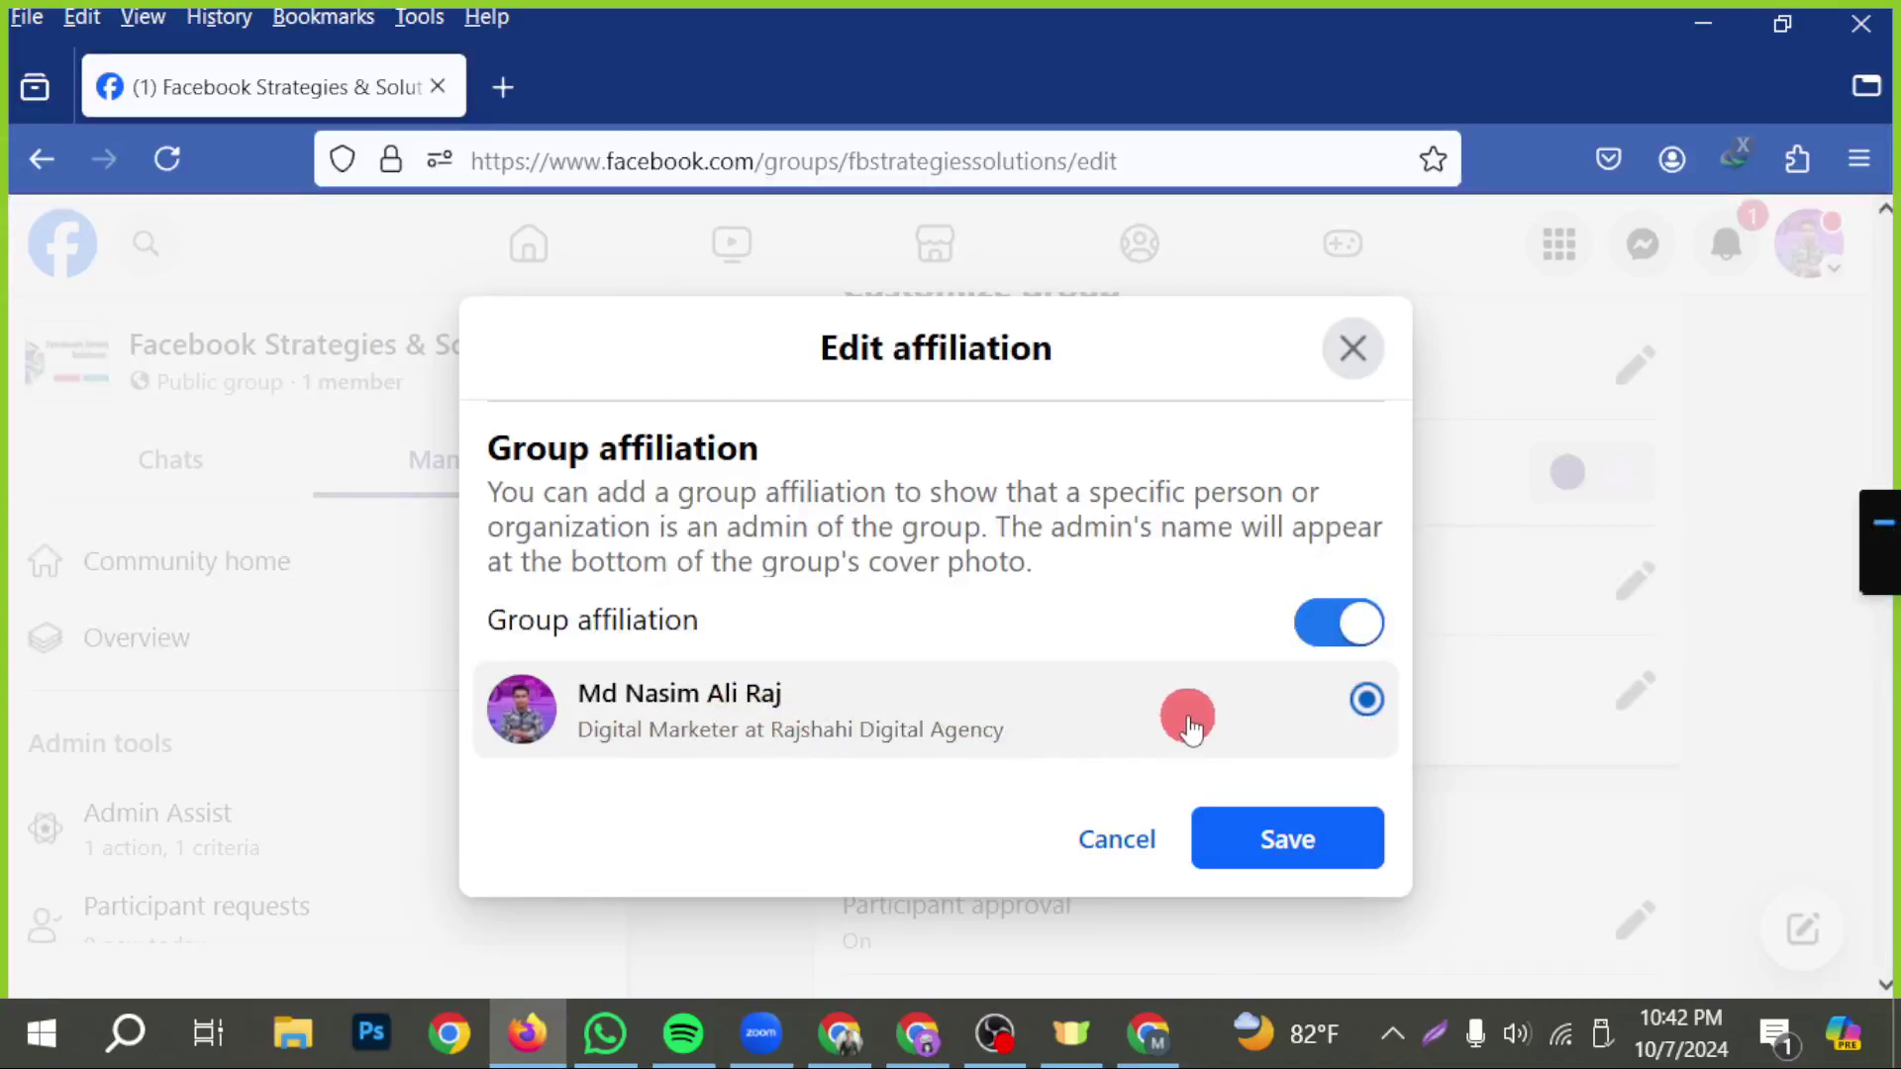
click(1283, 833)
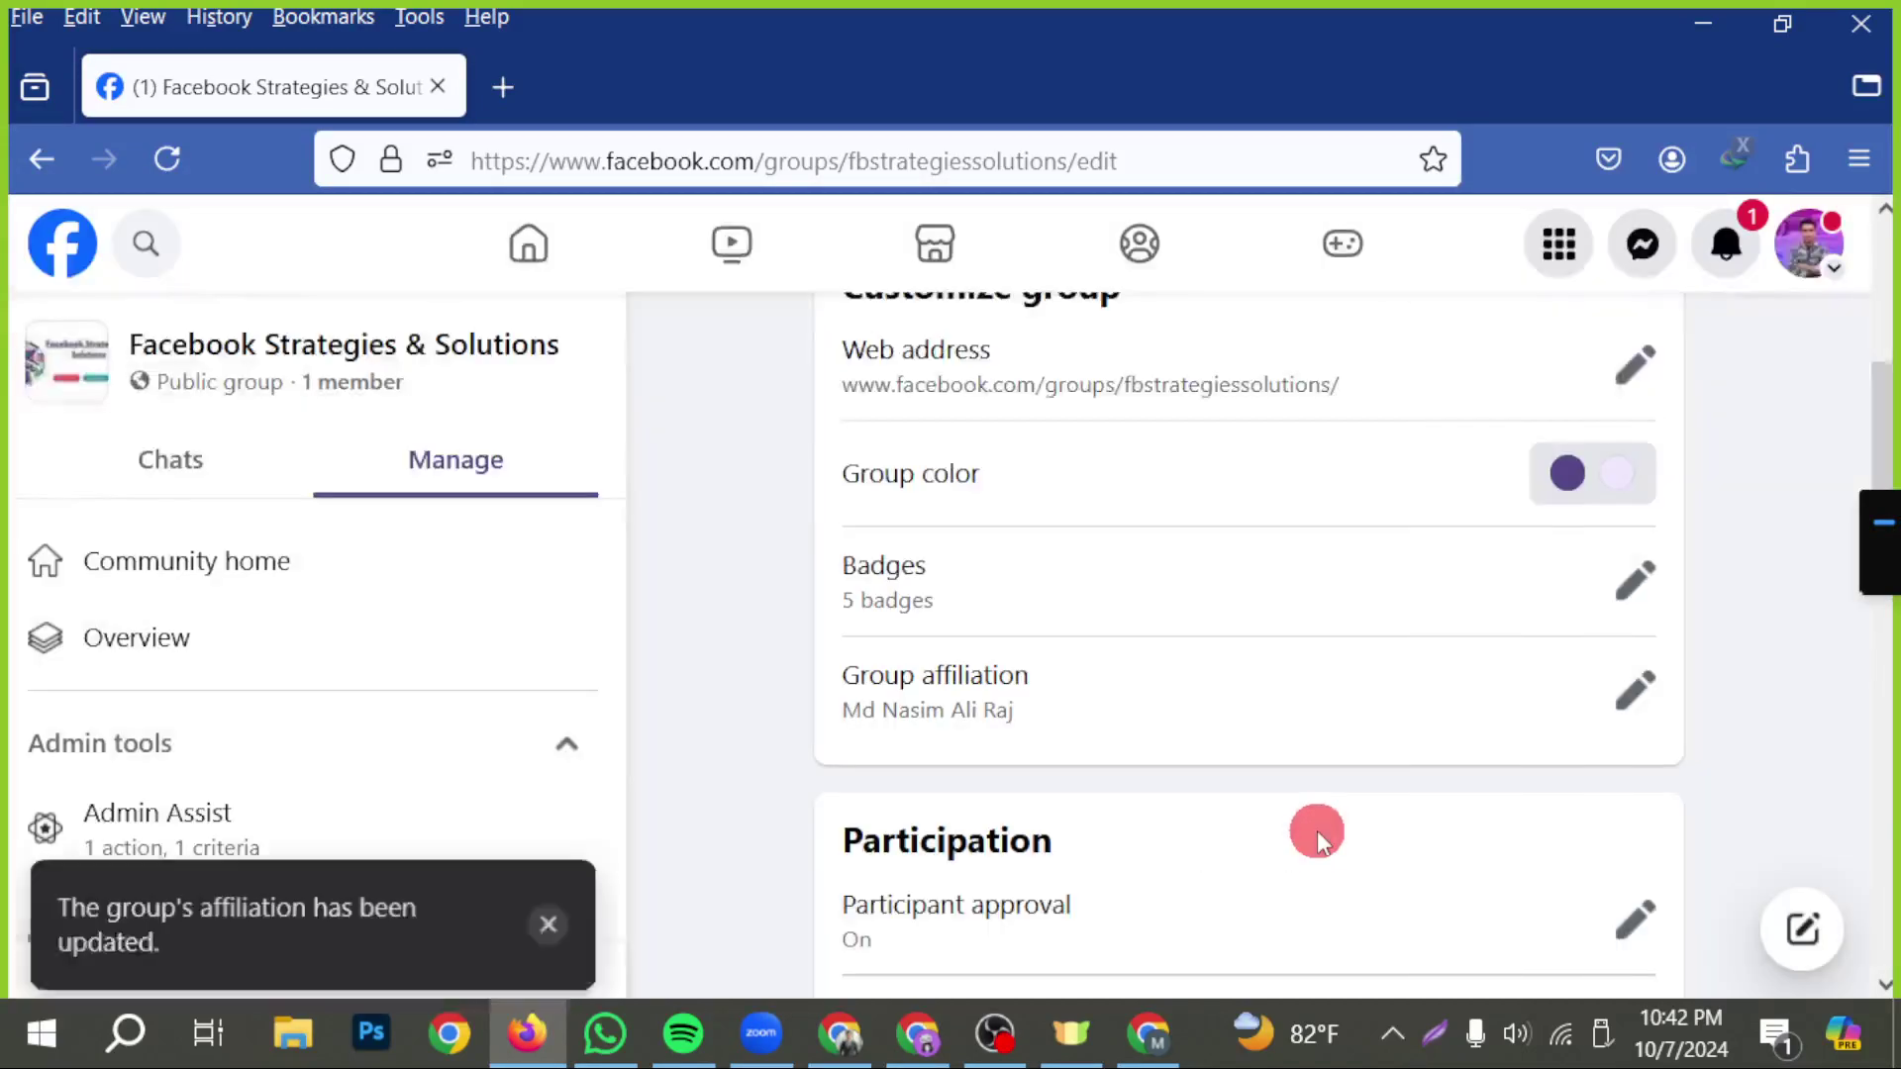
- View the group's home page in a separate tab, examine the affiliation line under the cover photo, and return to the group settings
right_click(263, 348)
click(416, 294)
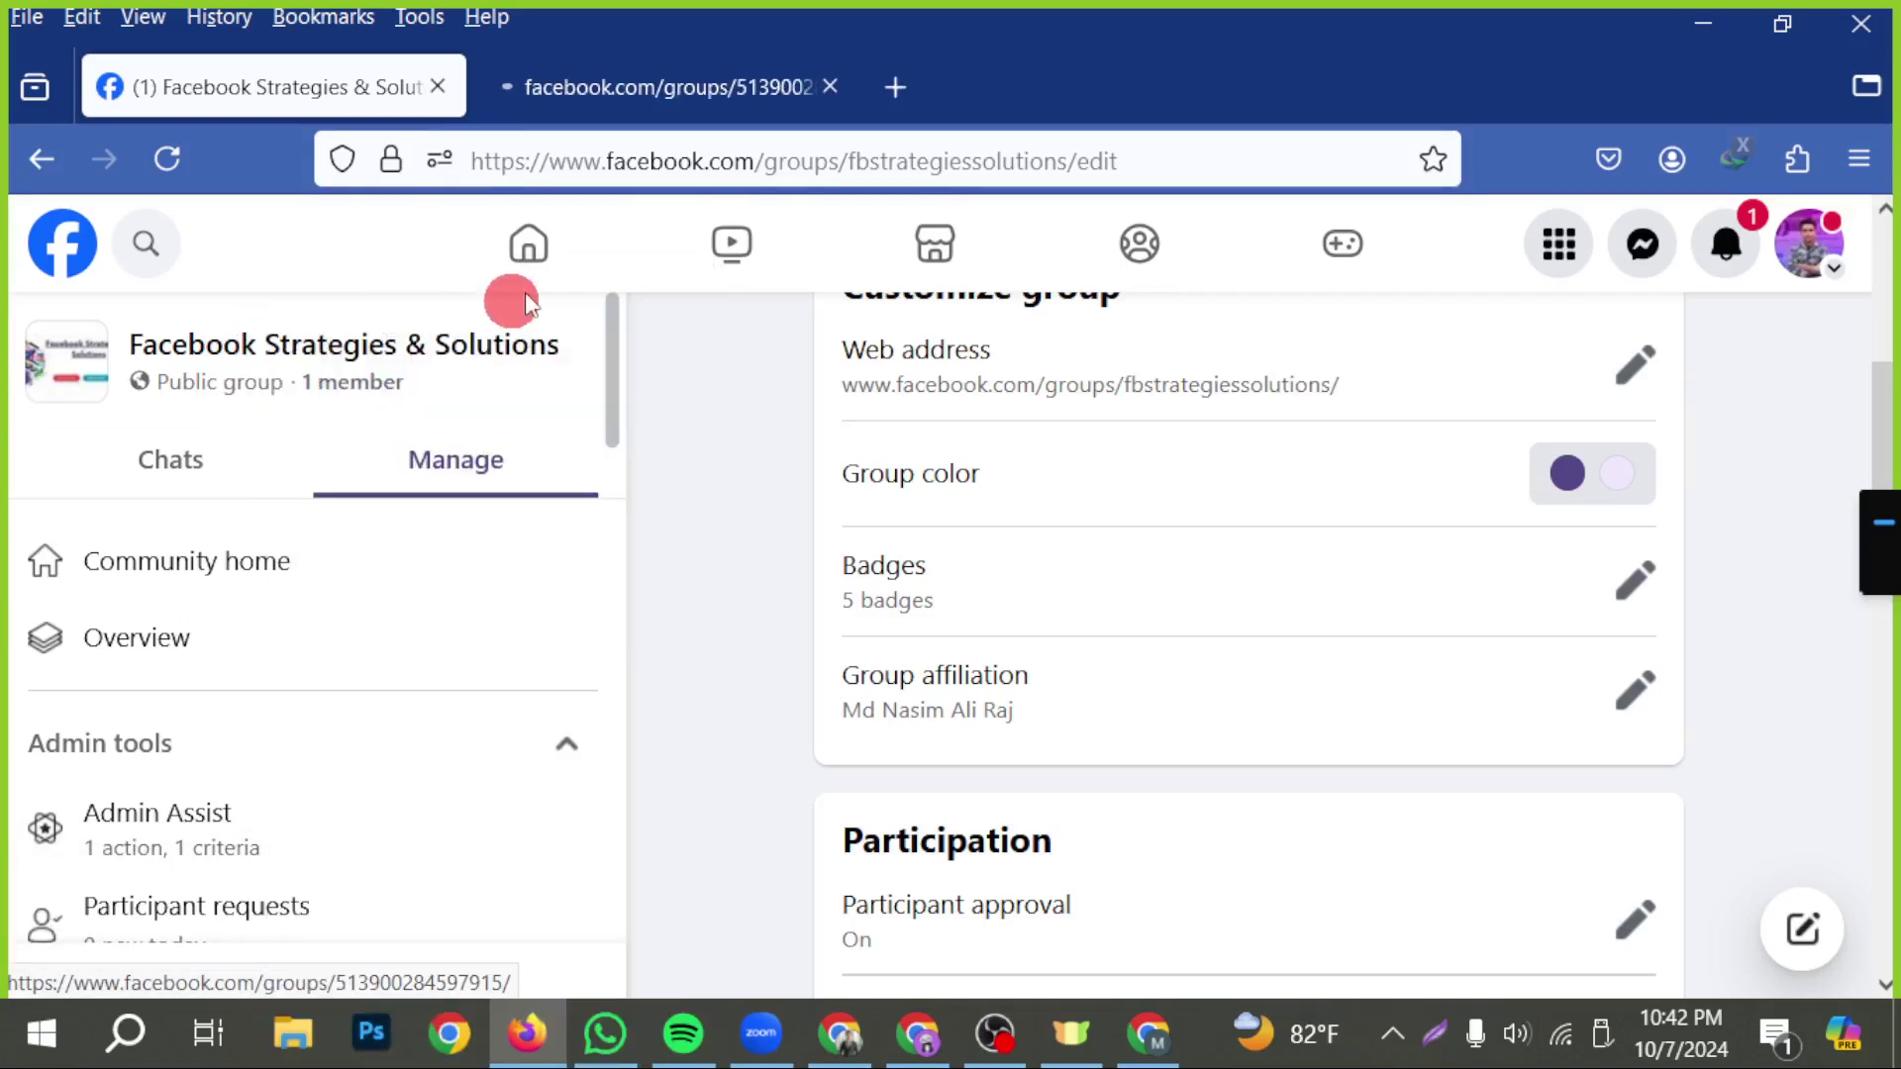
click(692, 87)
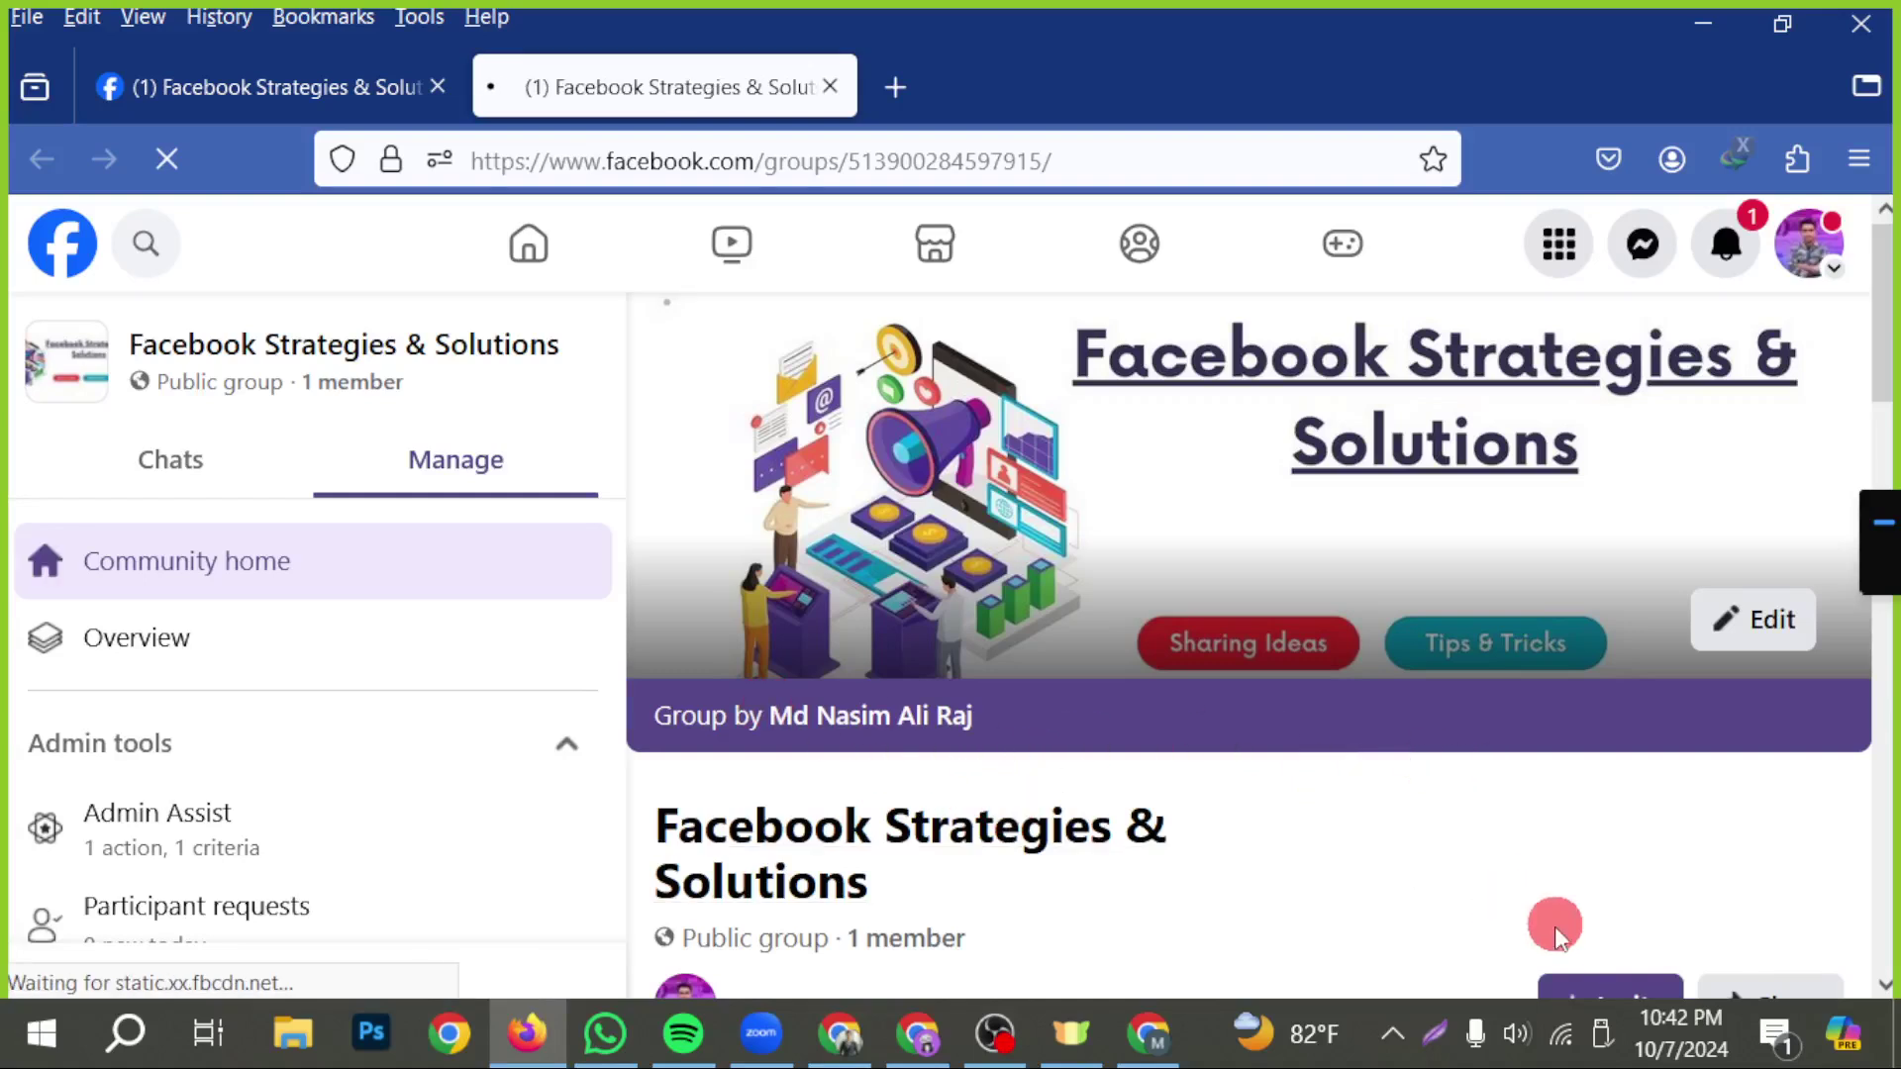
click(1437, 1036)
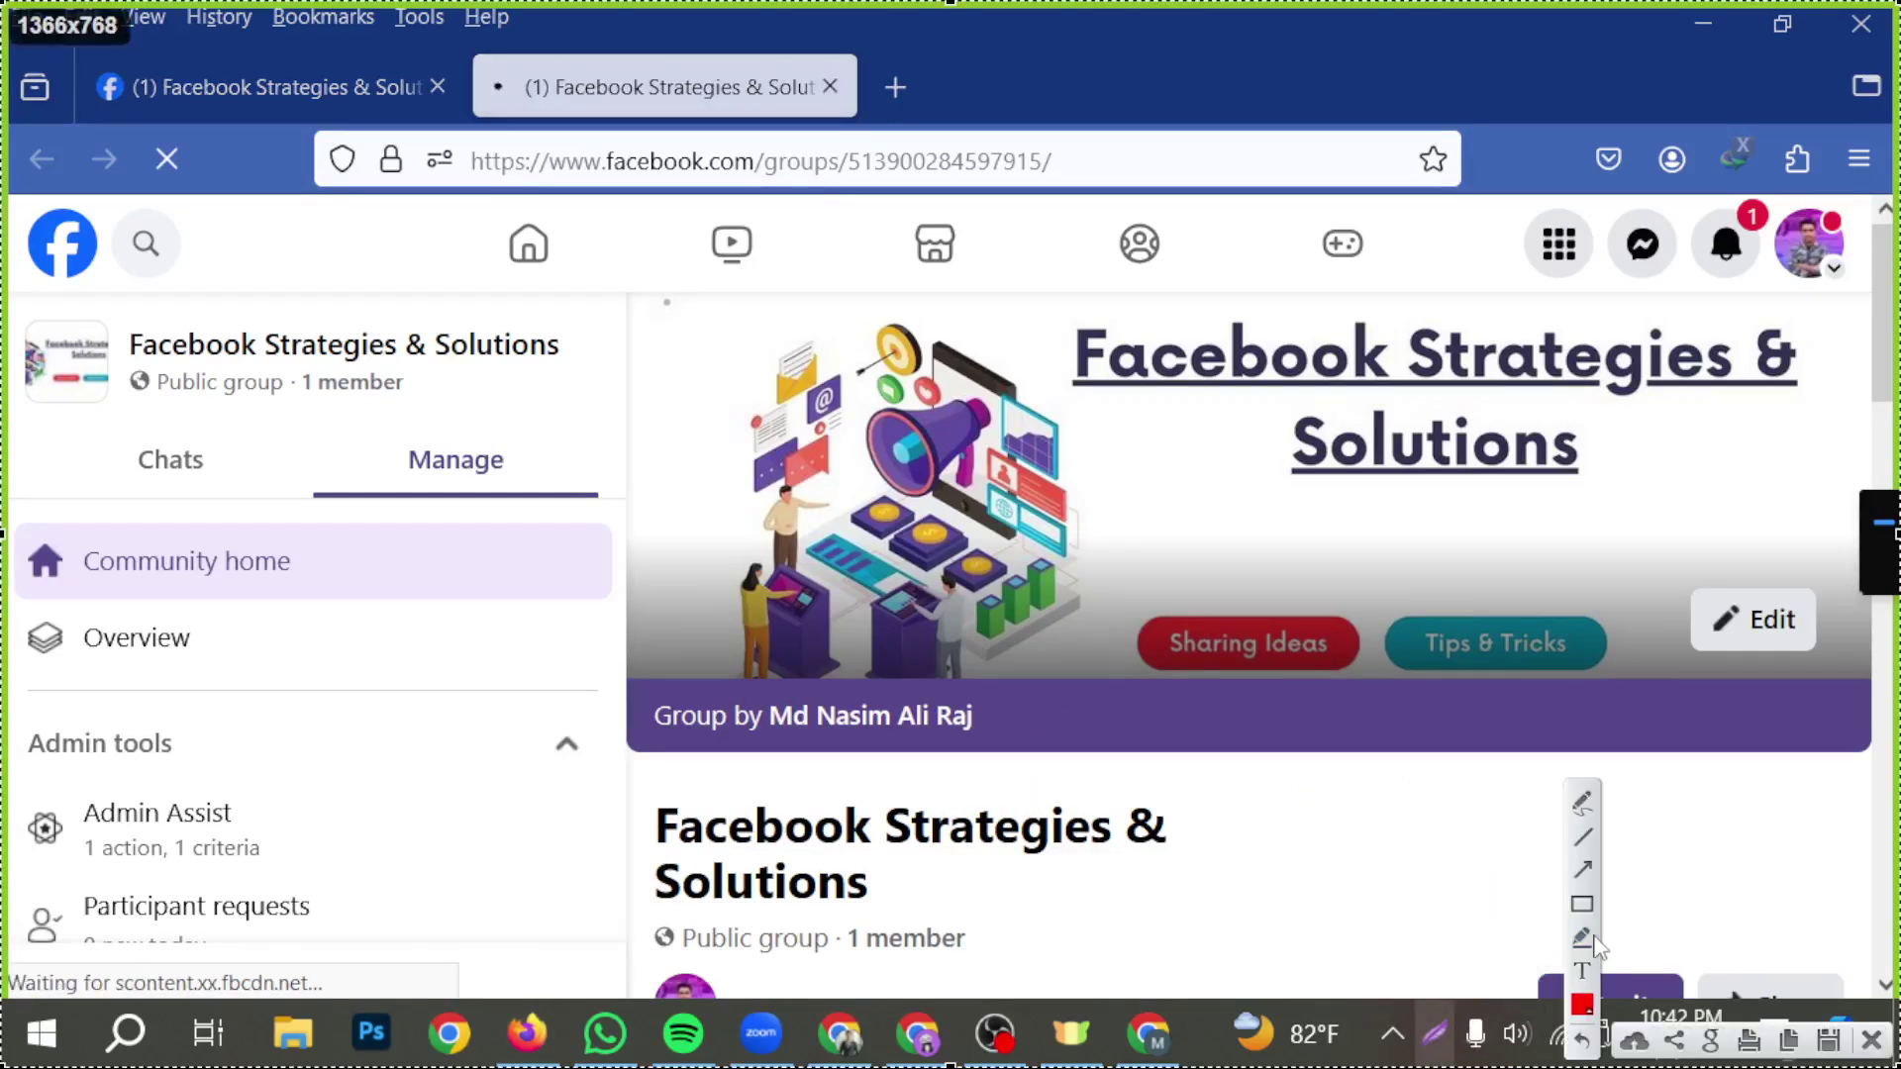
drag(627, 686, 991, 743)
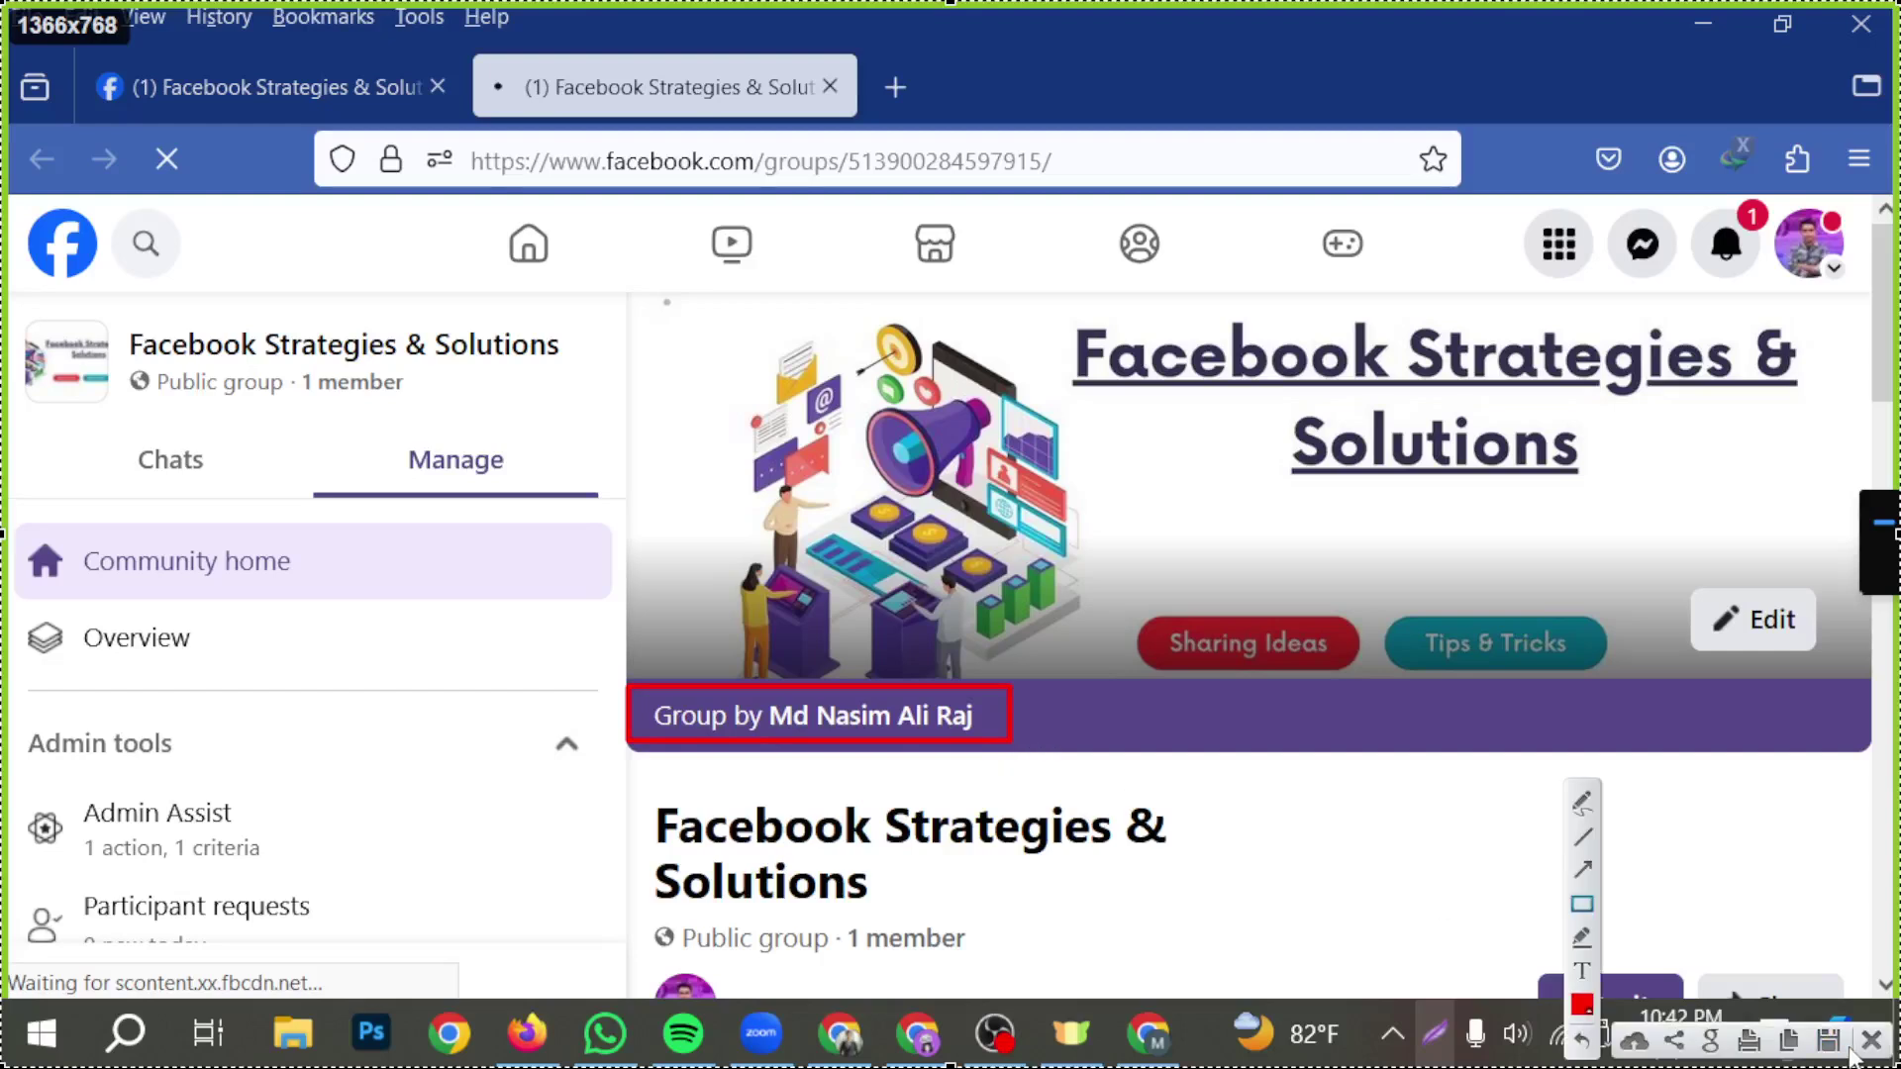
click(1870, 1039)
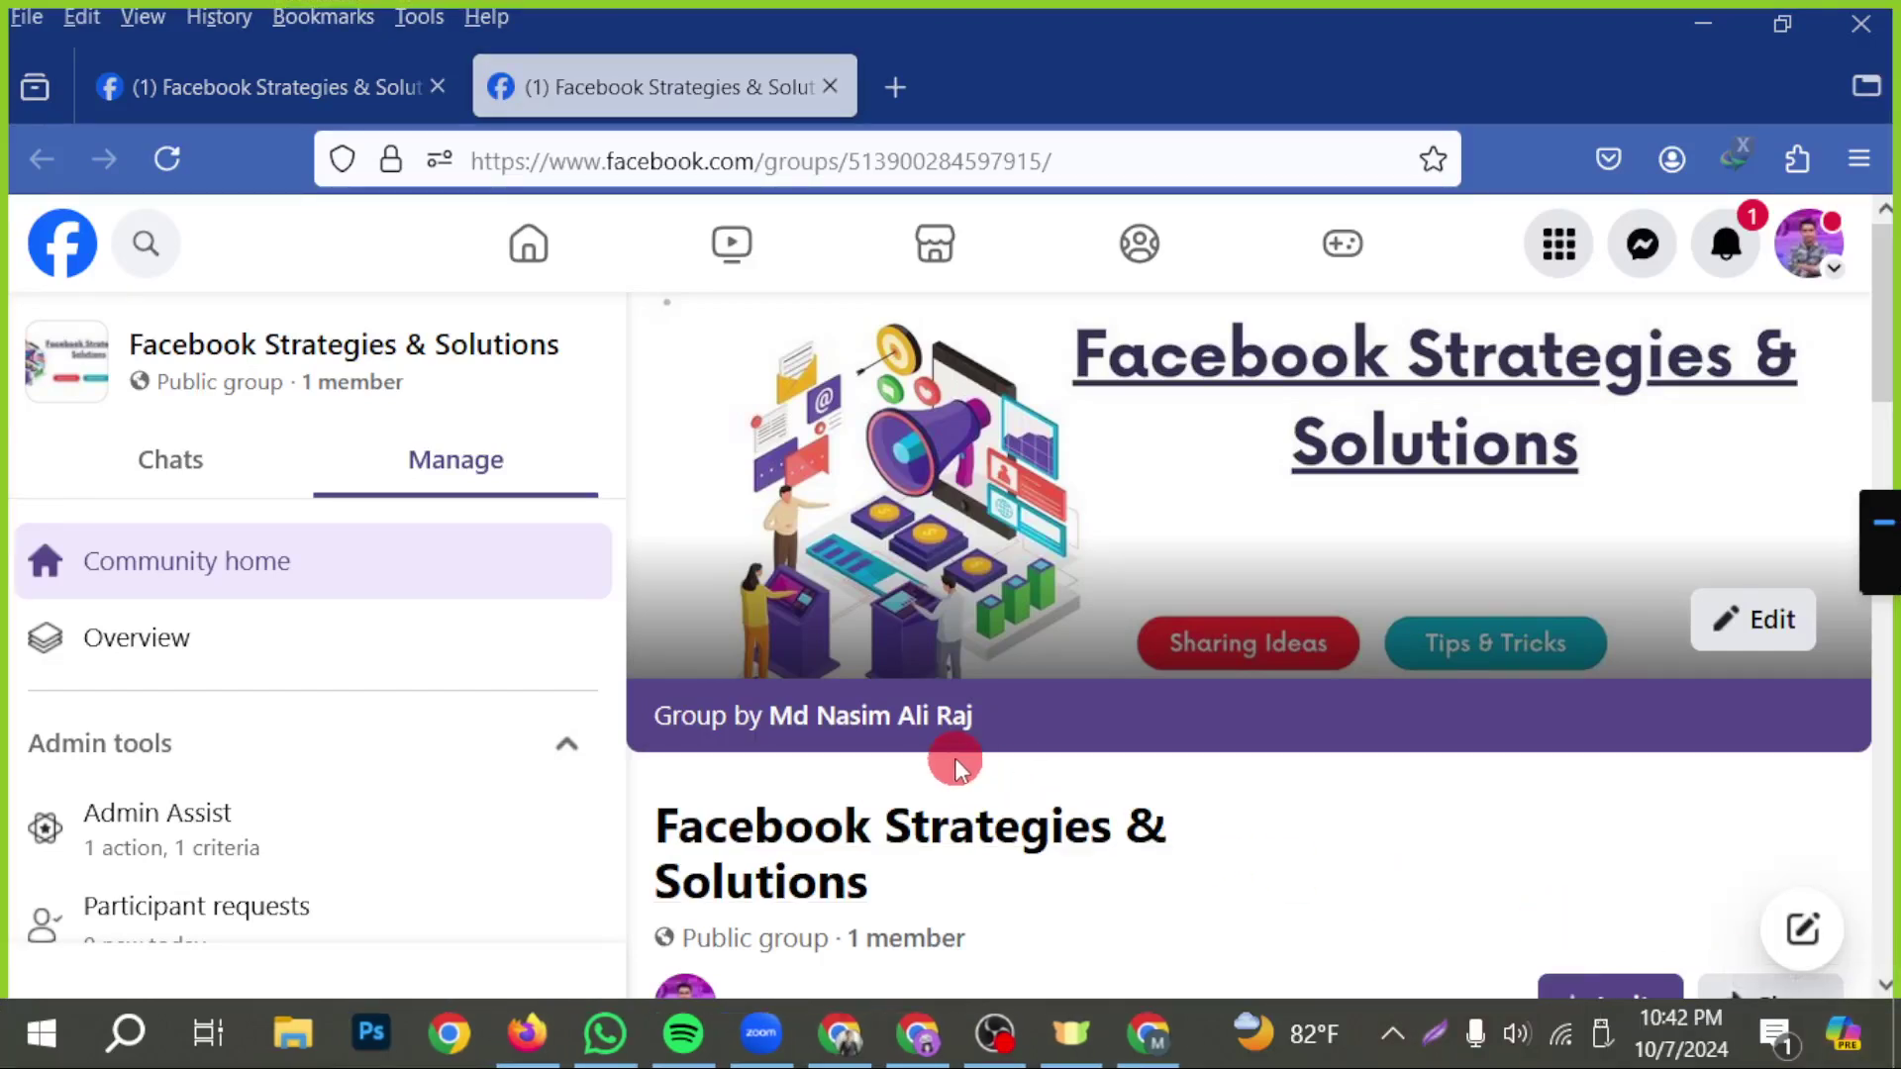
mouse_move(909, 730)
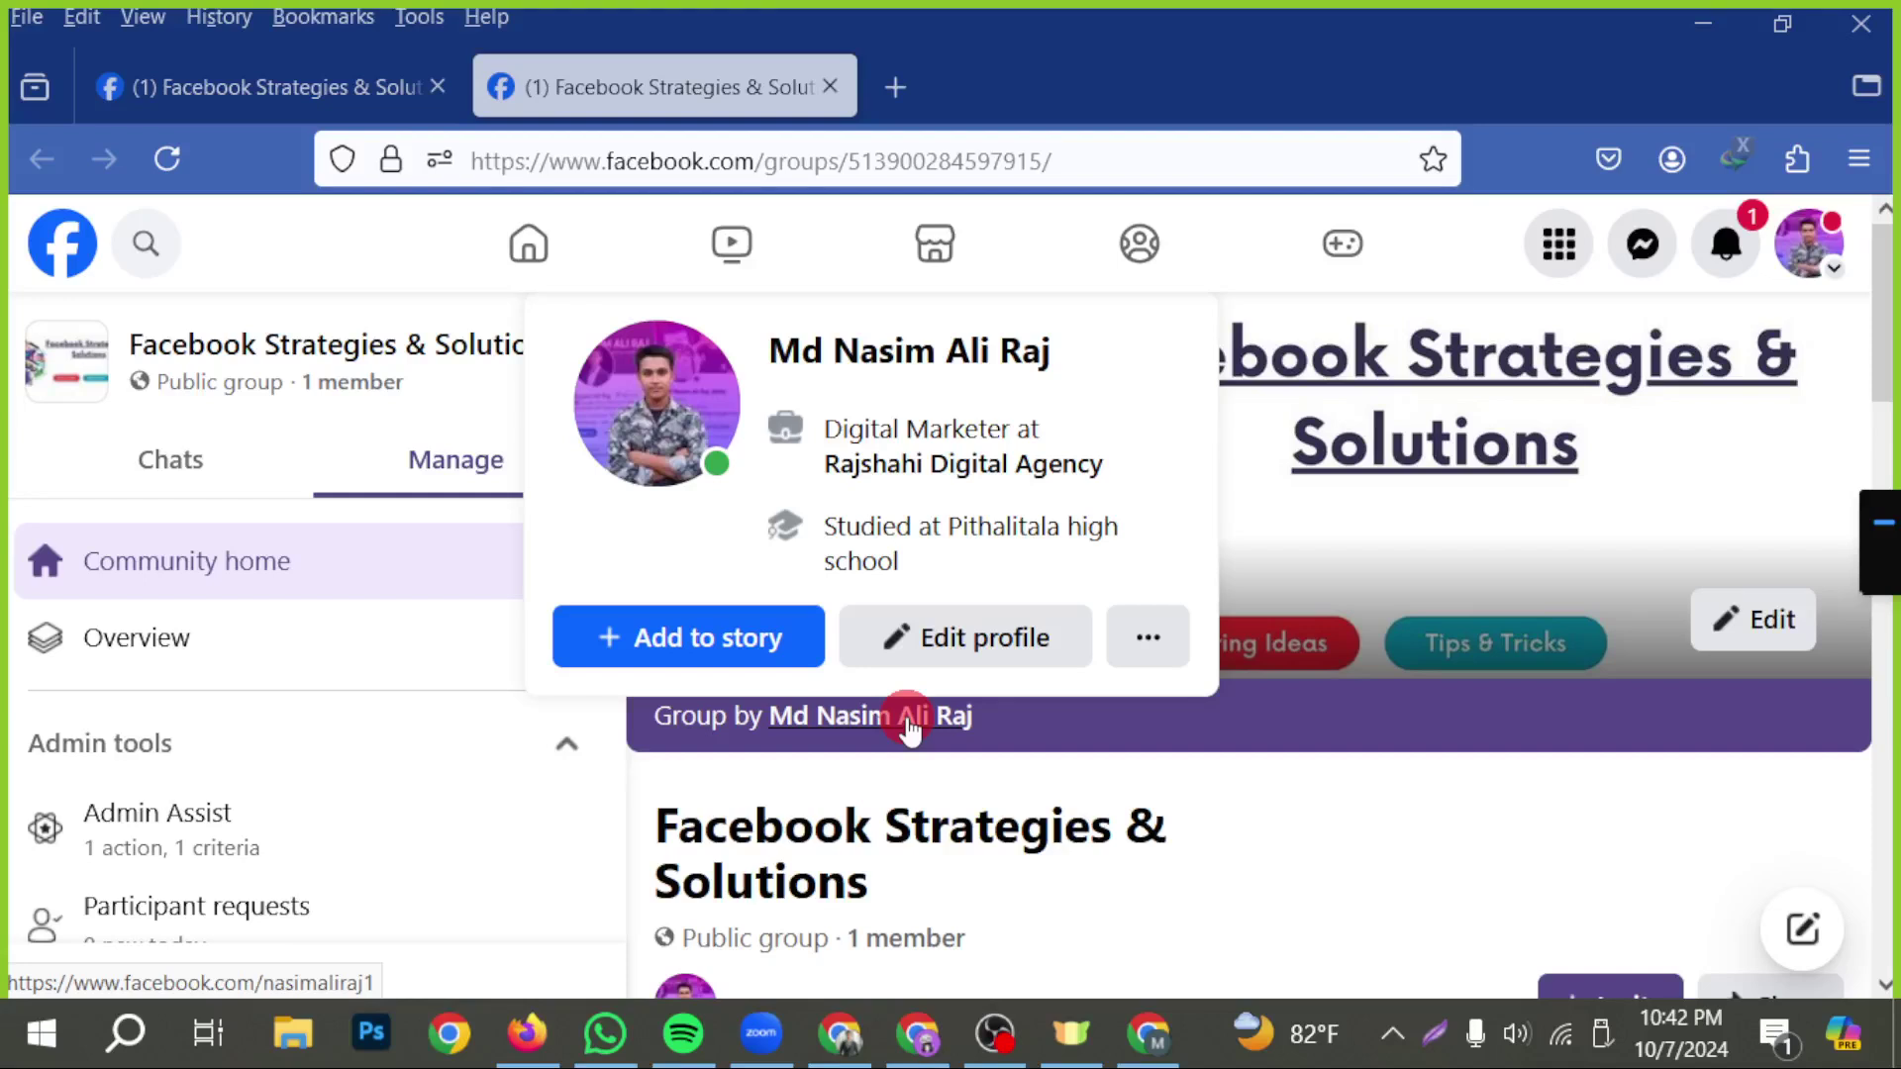
click(269, 93)
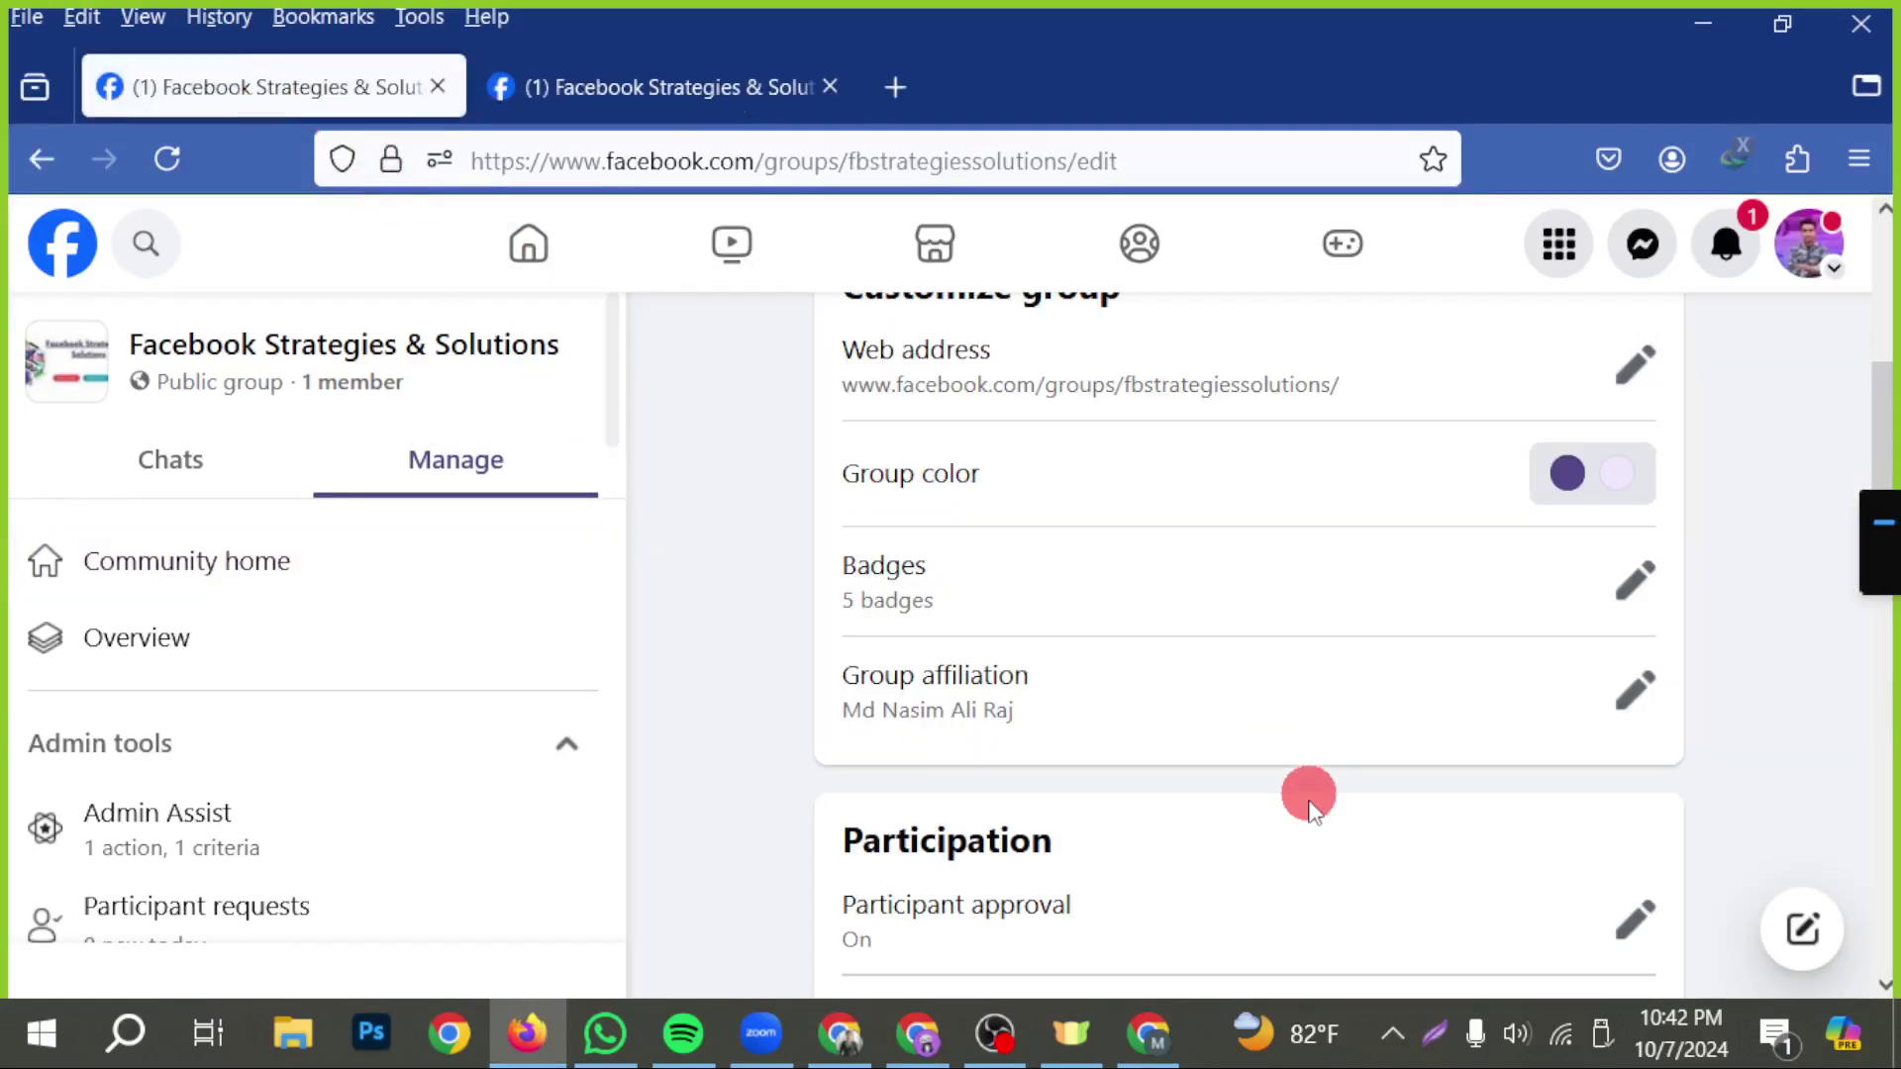
scroll(1515, 832, down, 2)
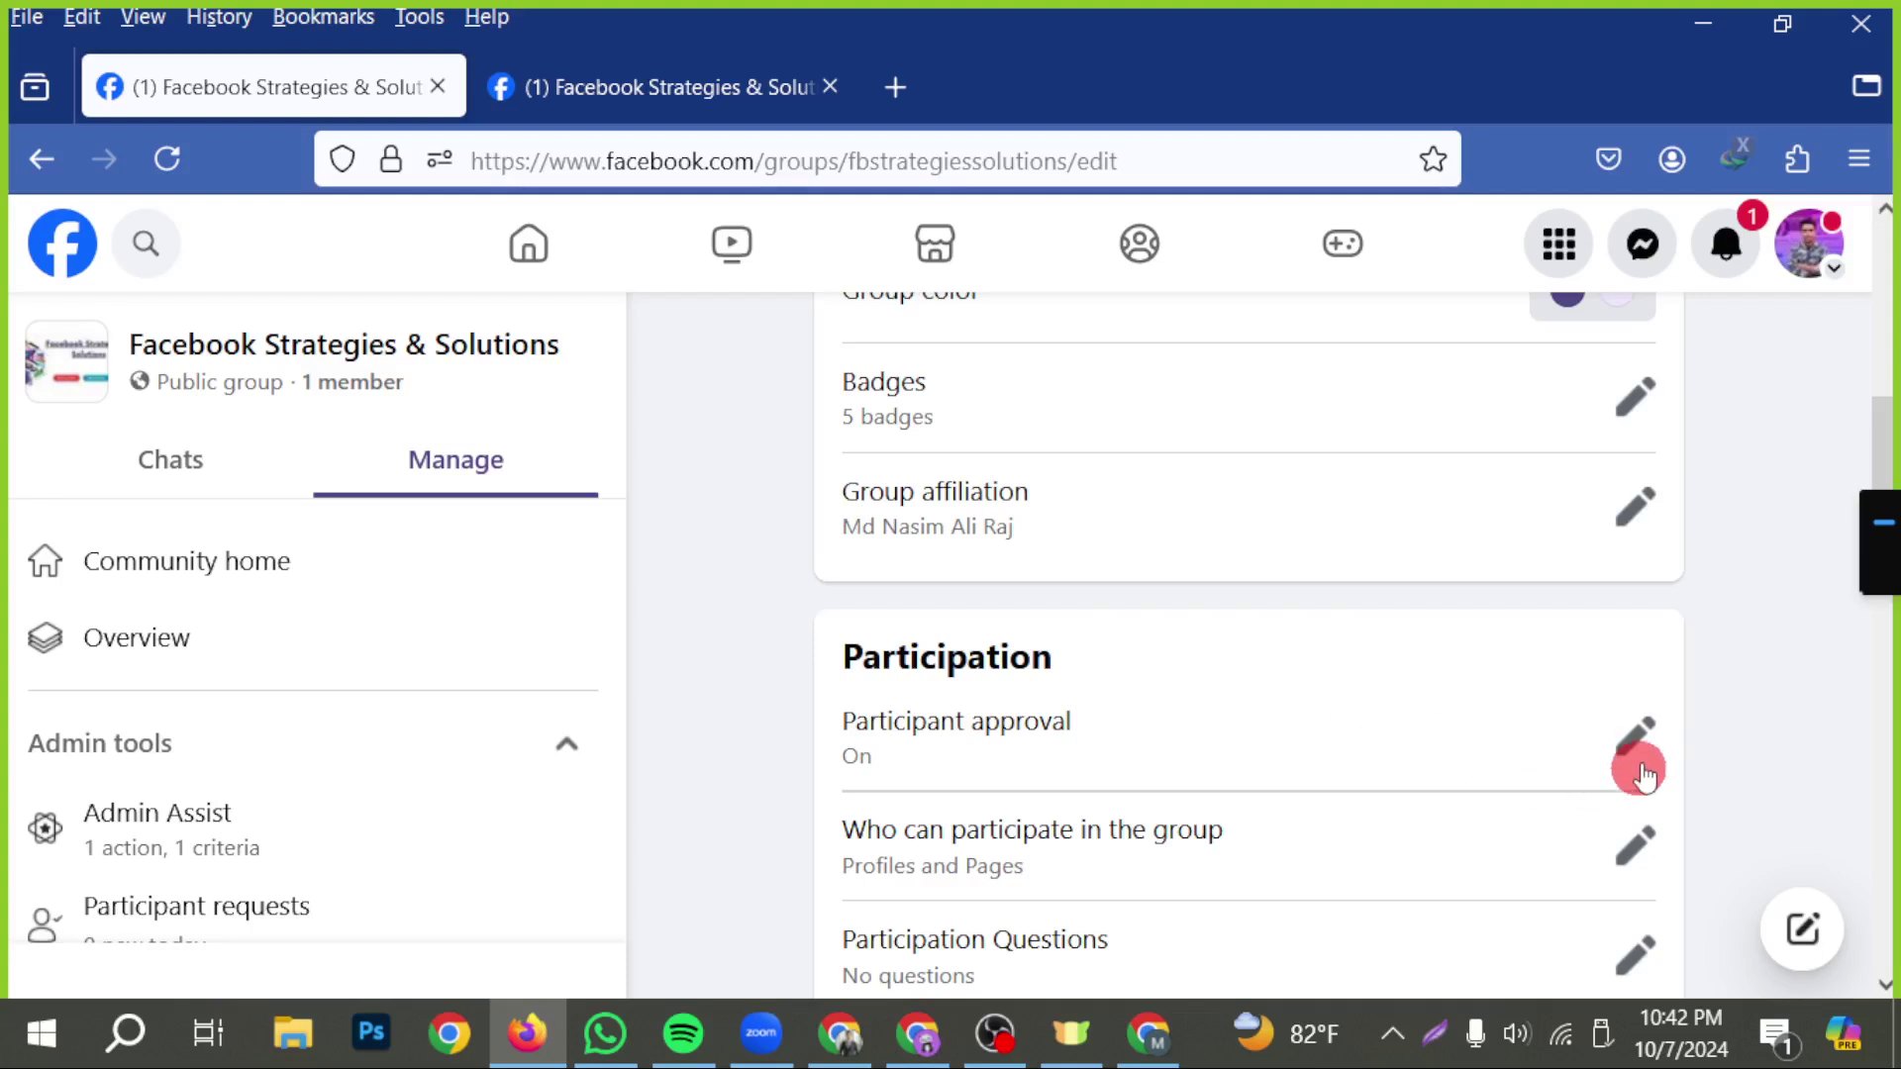
click(1633, 735)
scroll(1581, 840, down, 2)
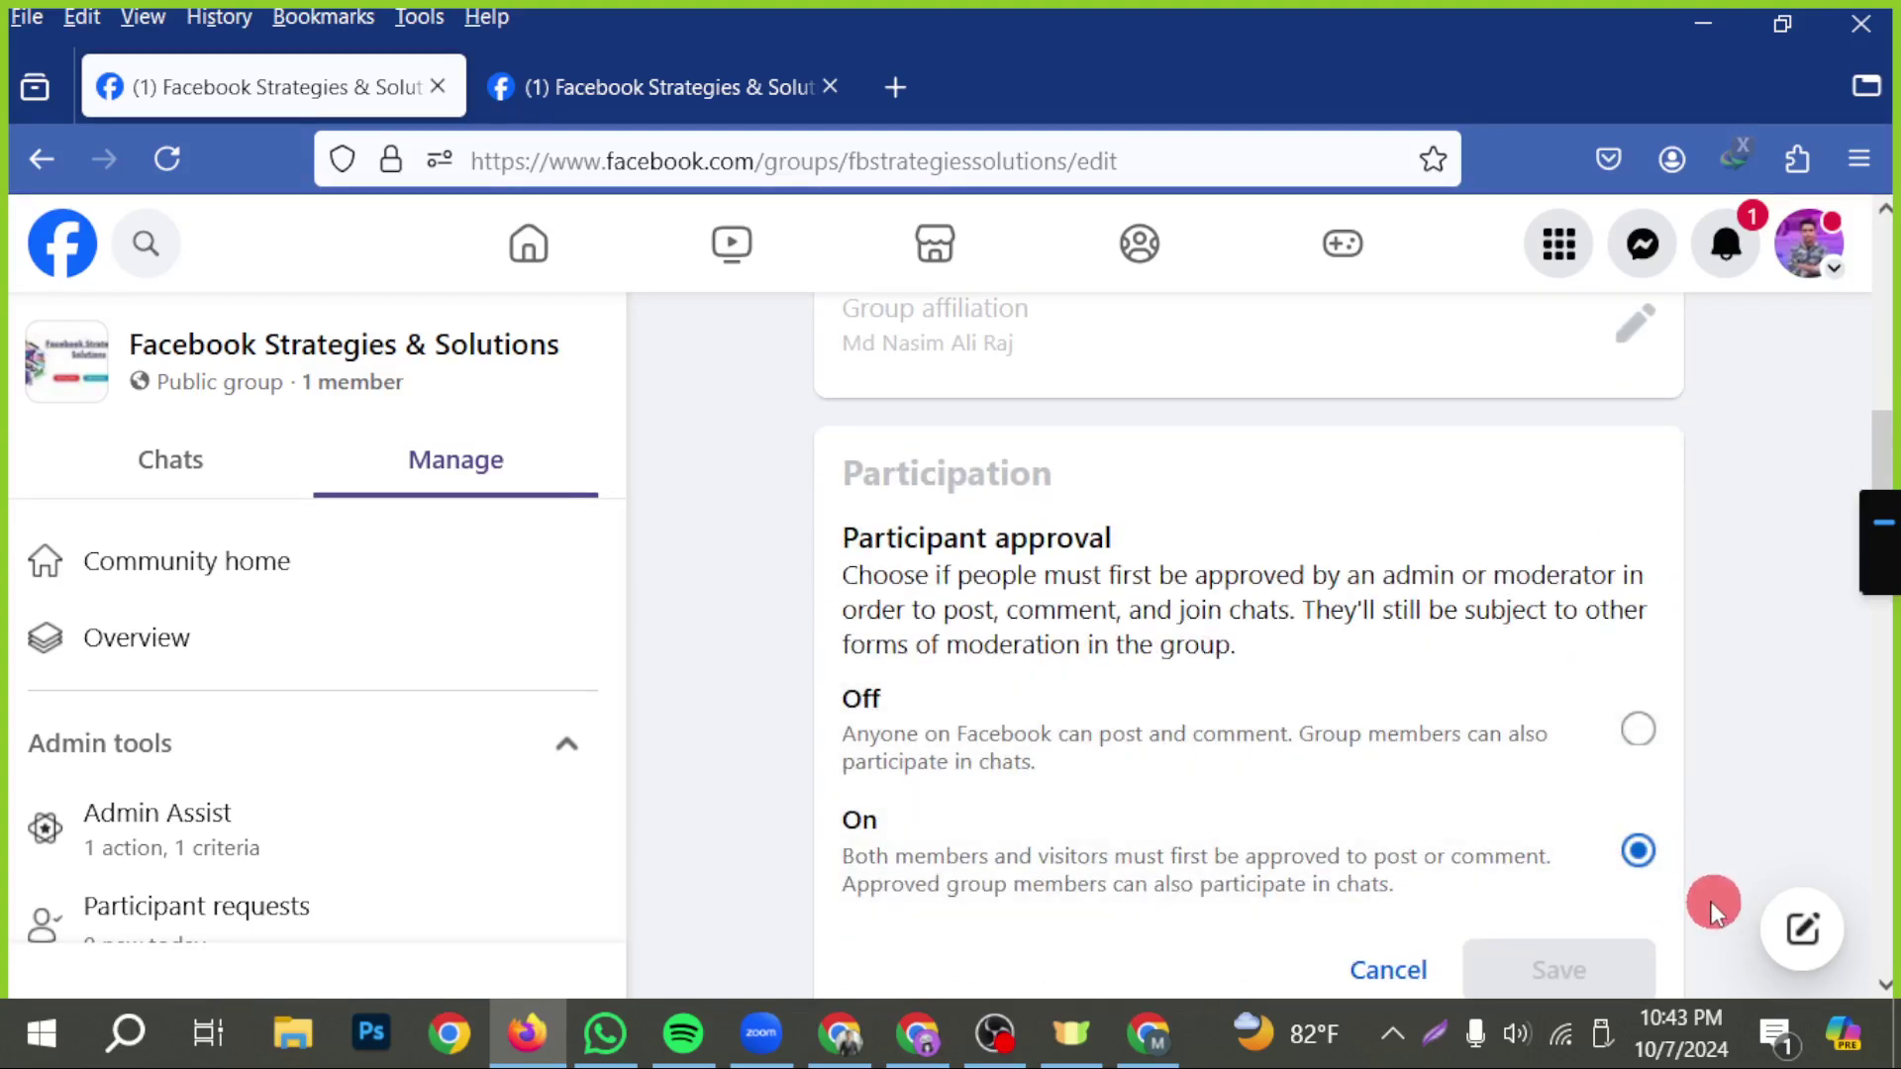
click(1605, 726)
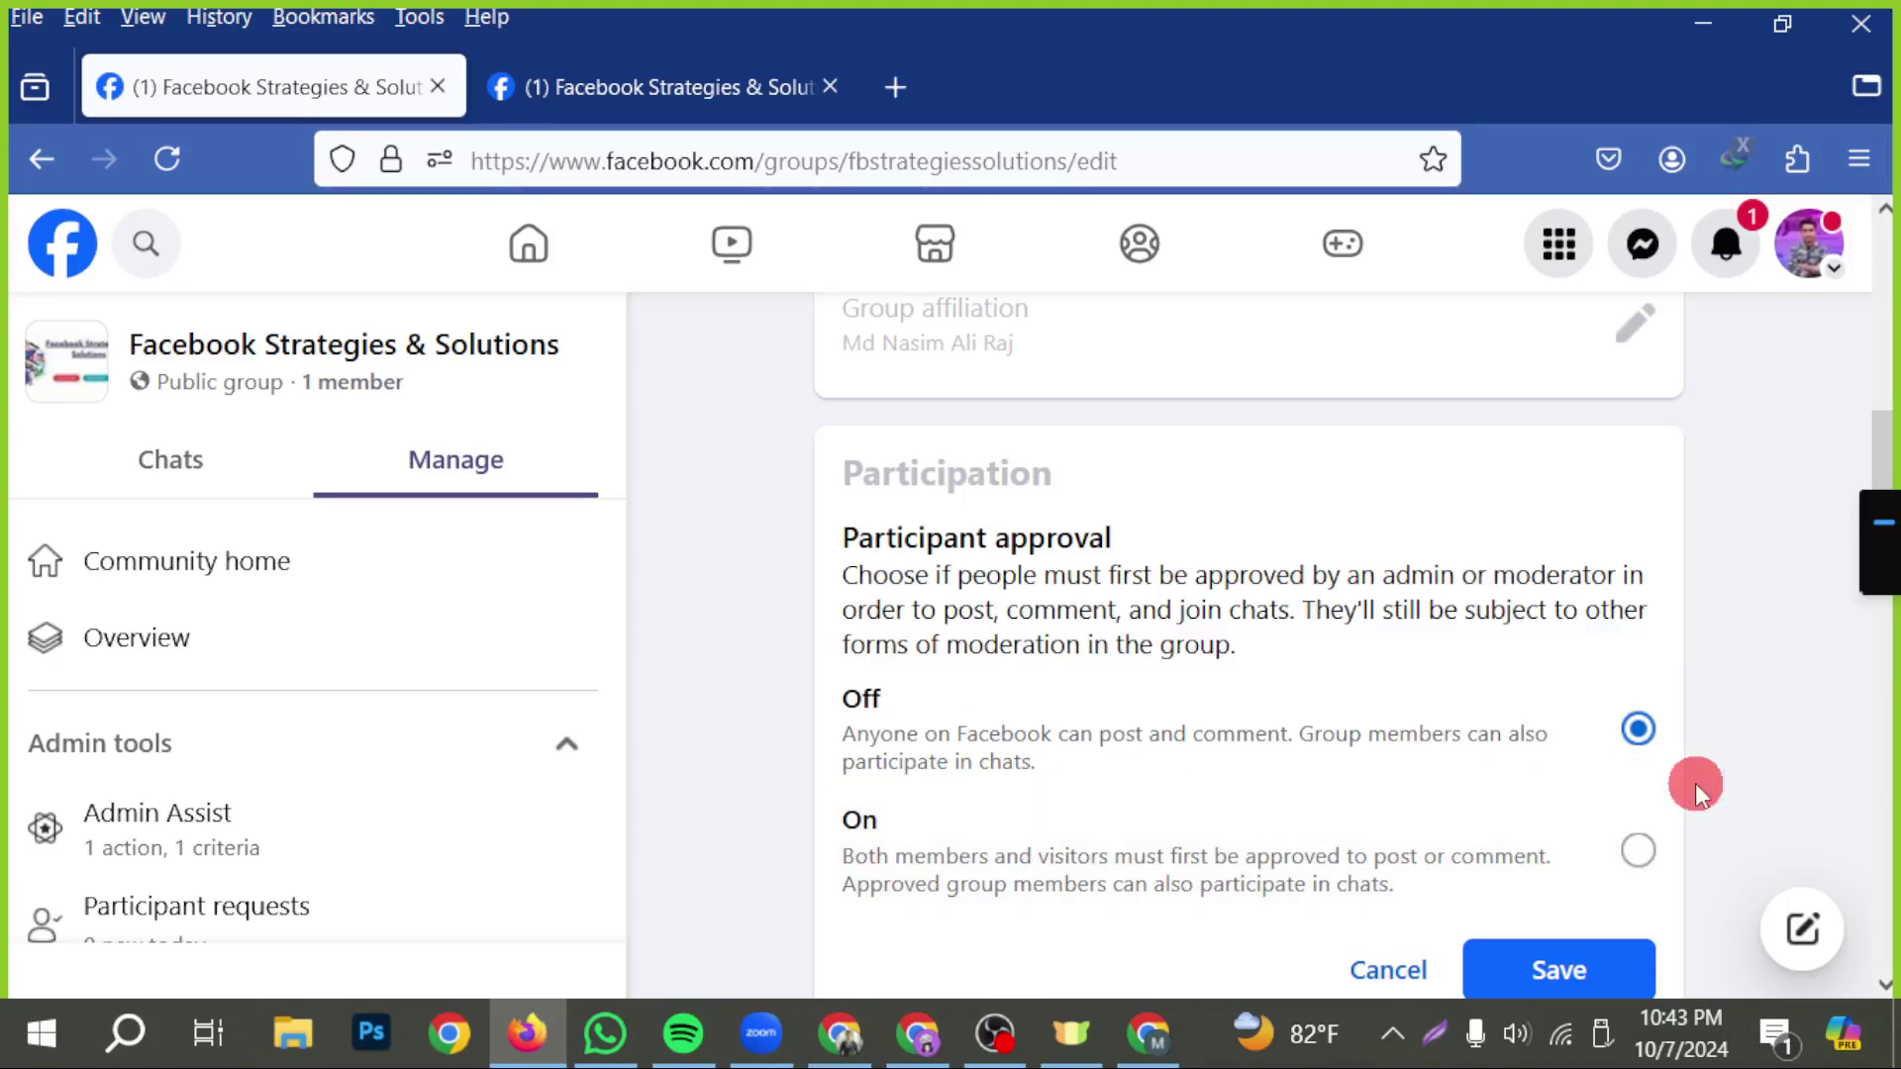
scroll(1381, 787, down, 2)
click(1638, 685)
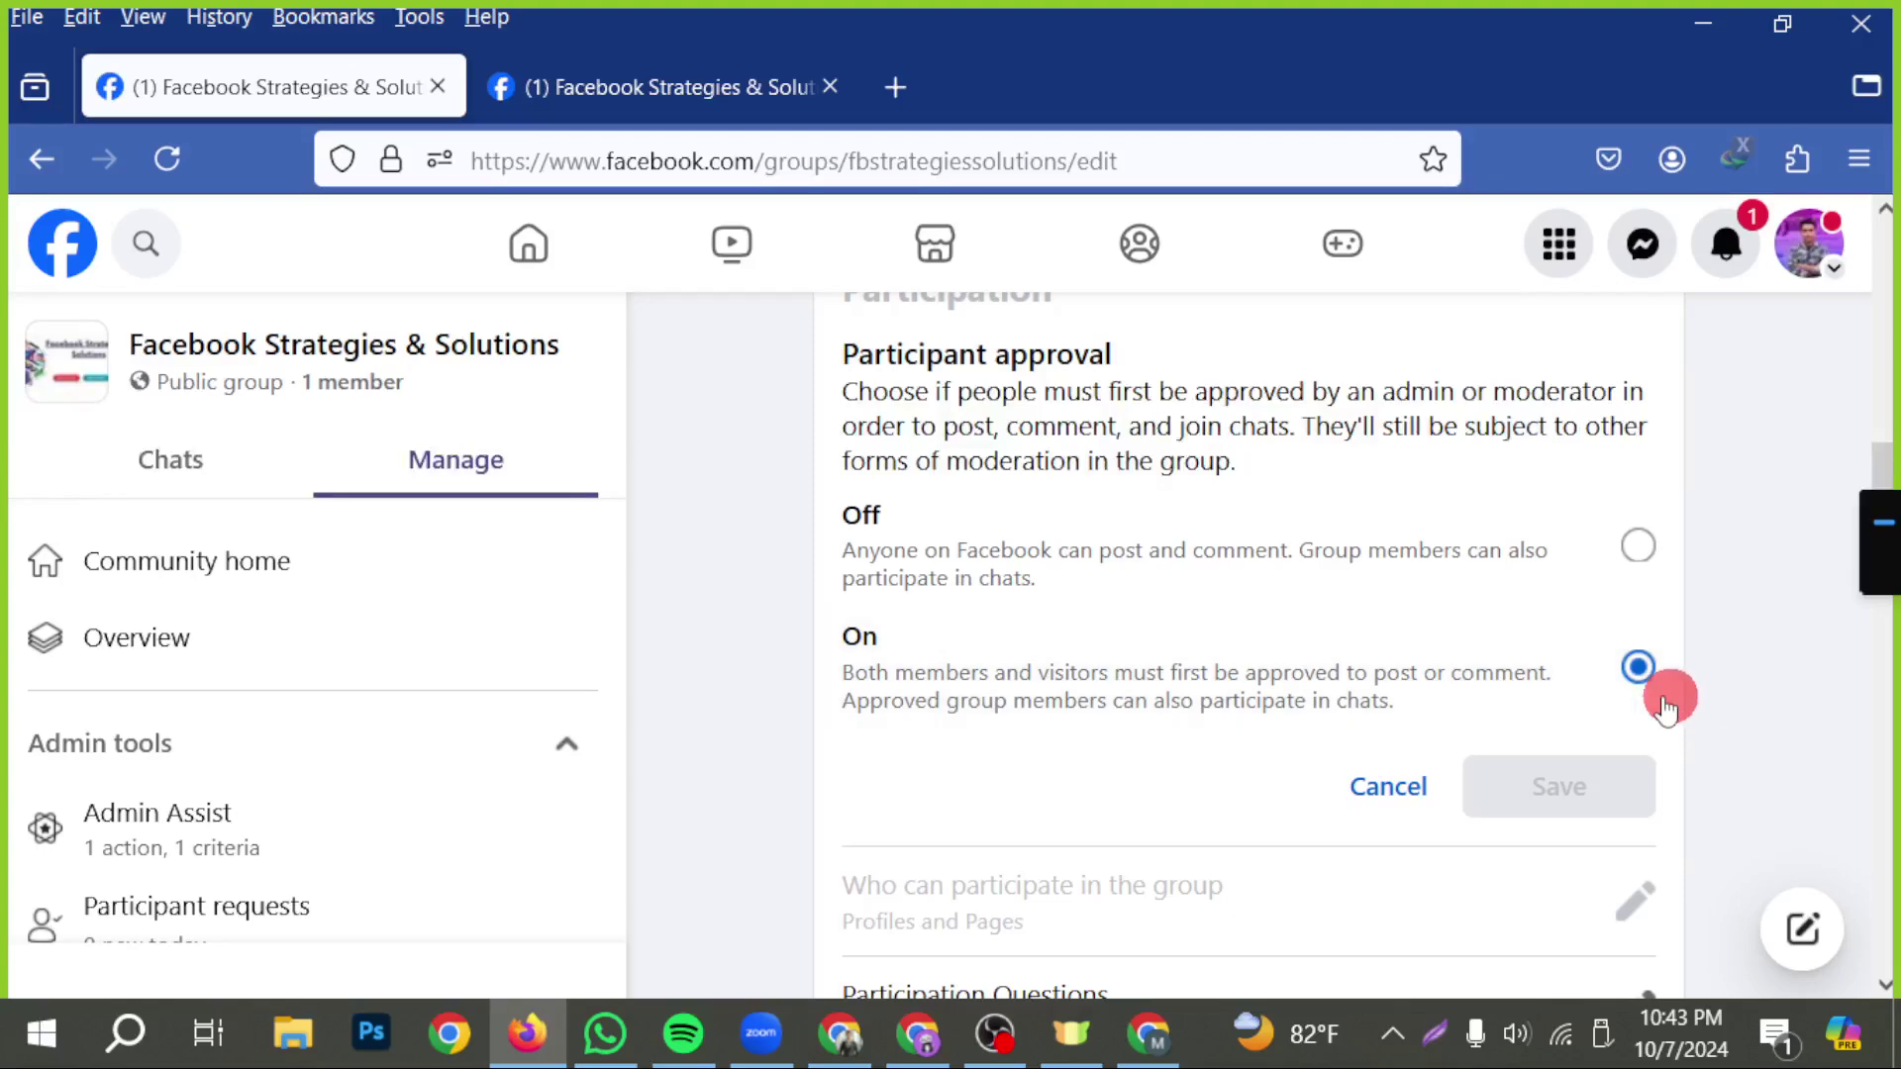
scroll(1426, 723, up, 2)
scroll(1429, 738, down, 2)
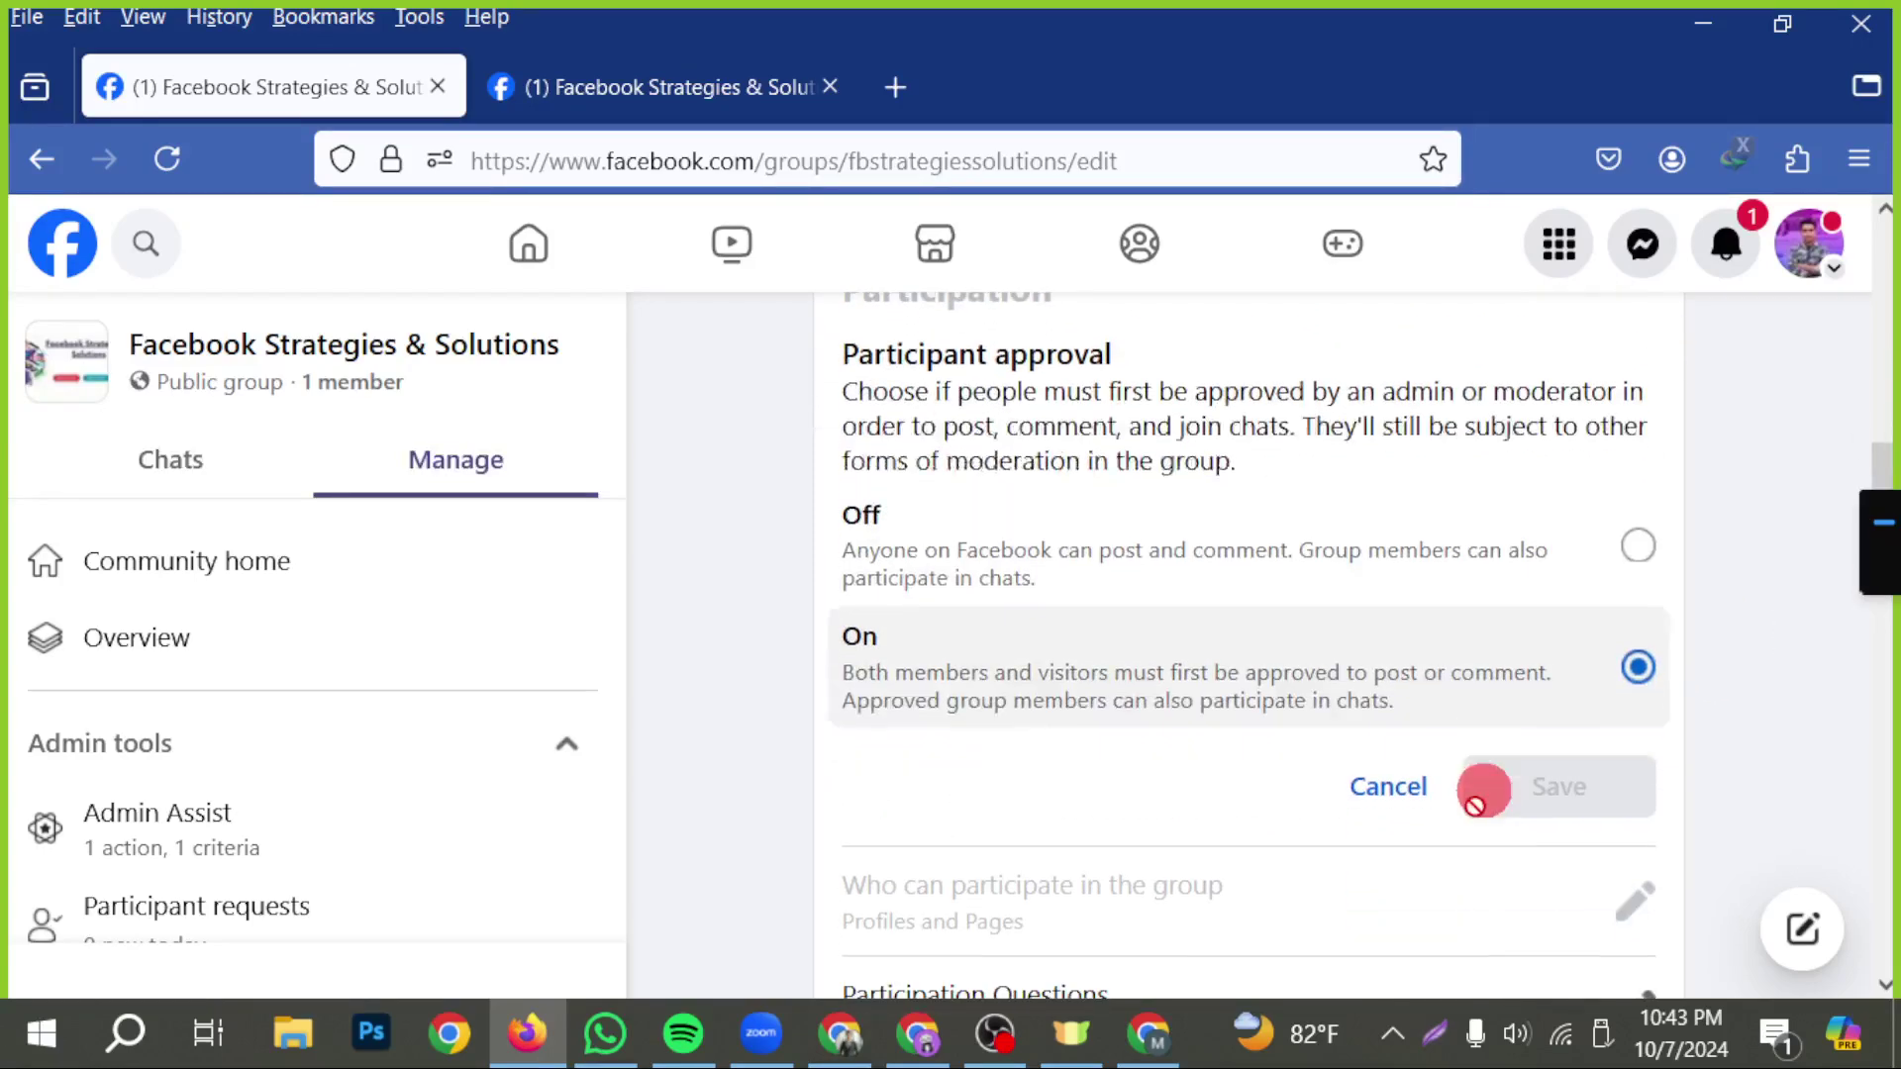
click(1396, 789)
- Restrict who can participate in the group to Only profiles and save the setting
scroll(1351, 780, down, 2)
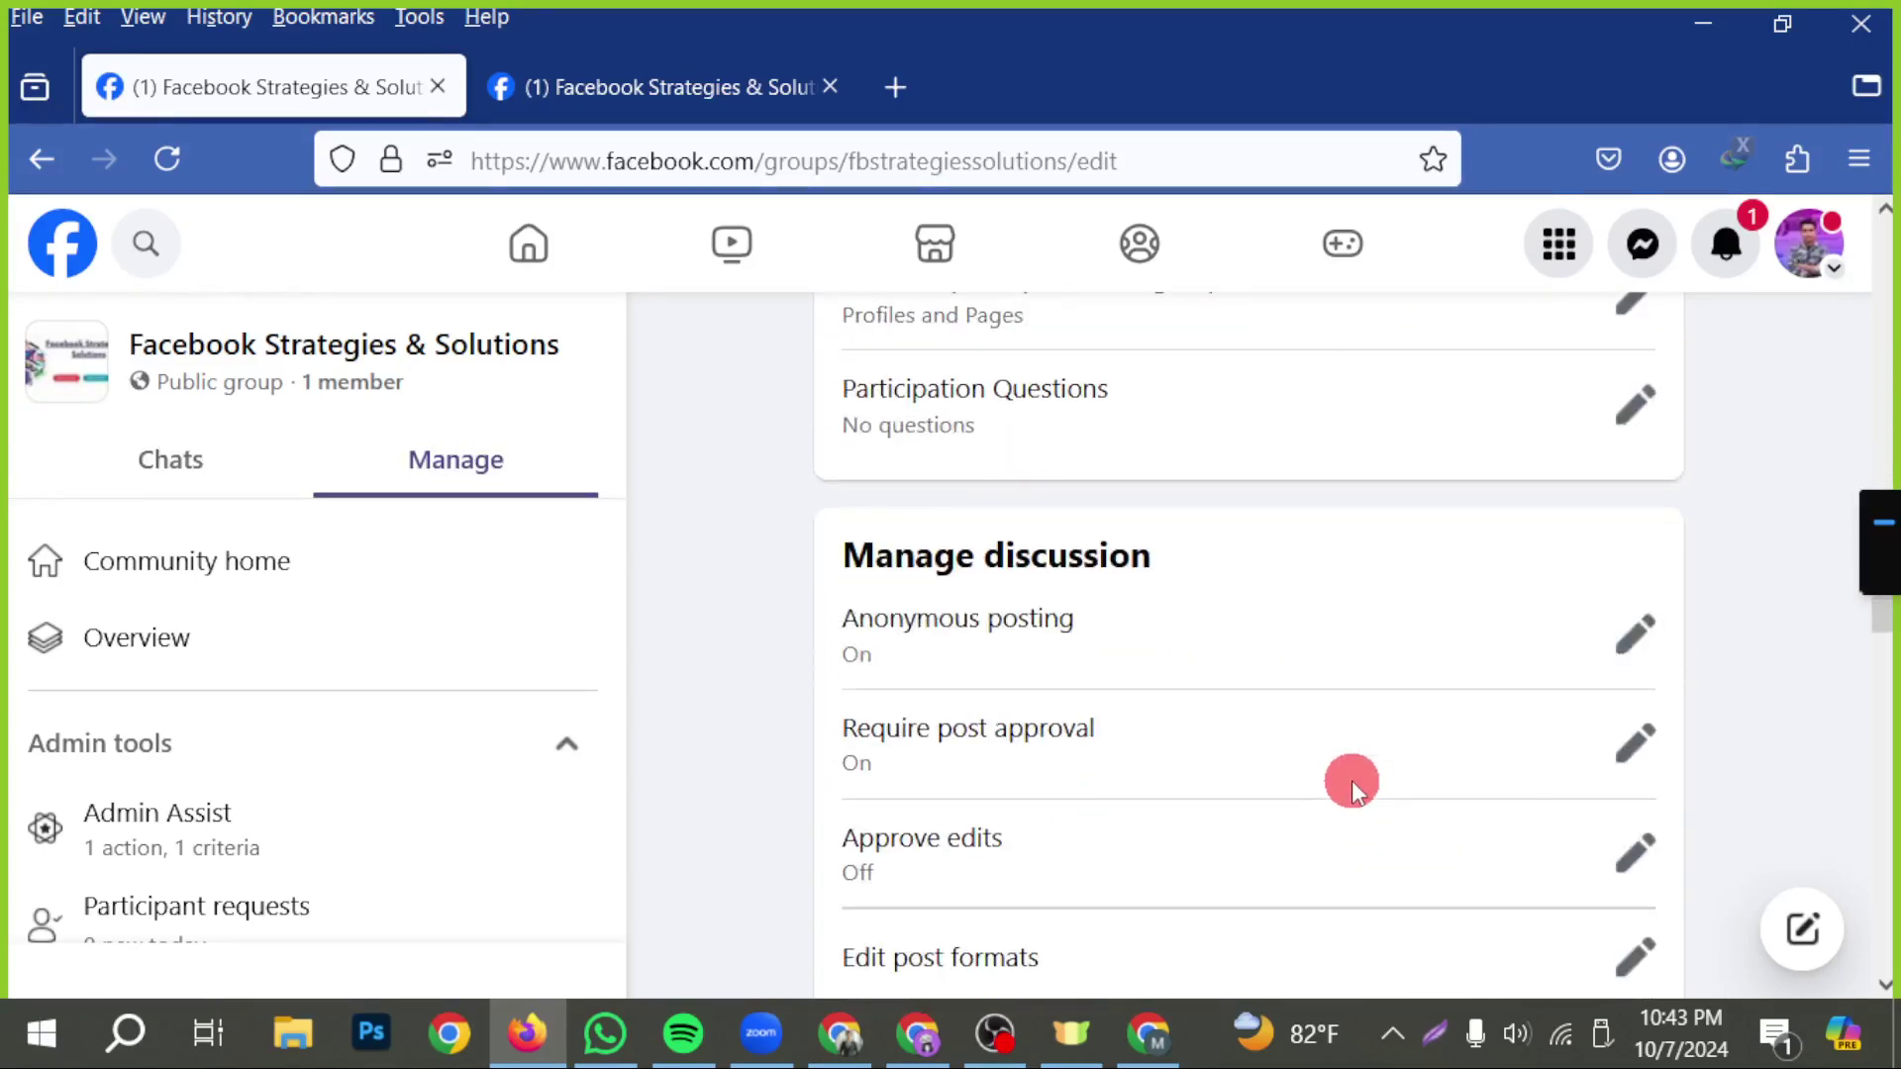
scroll(1339, 776, up, 2)
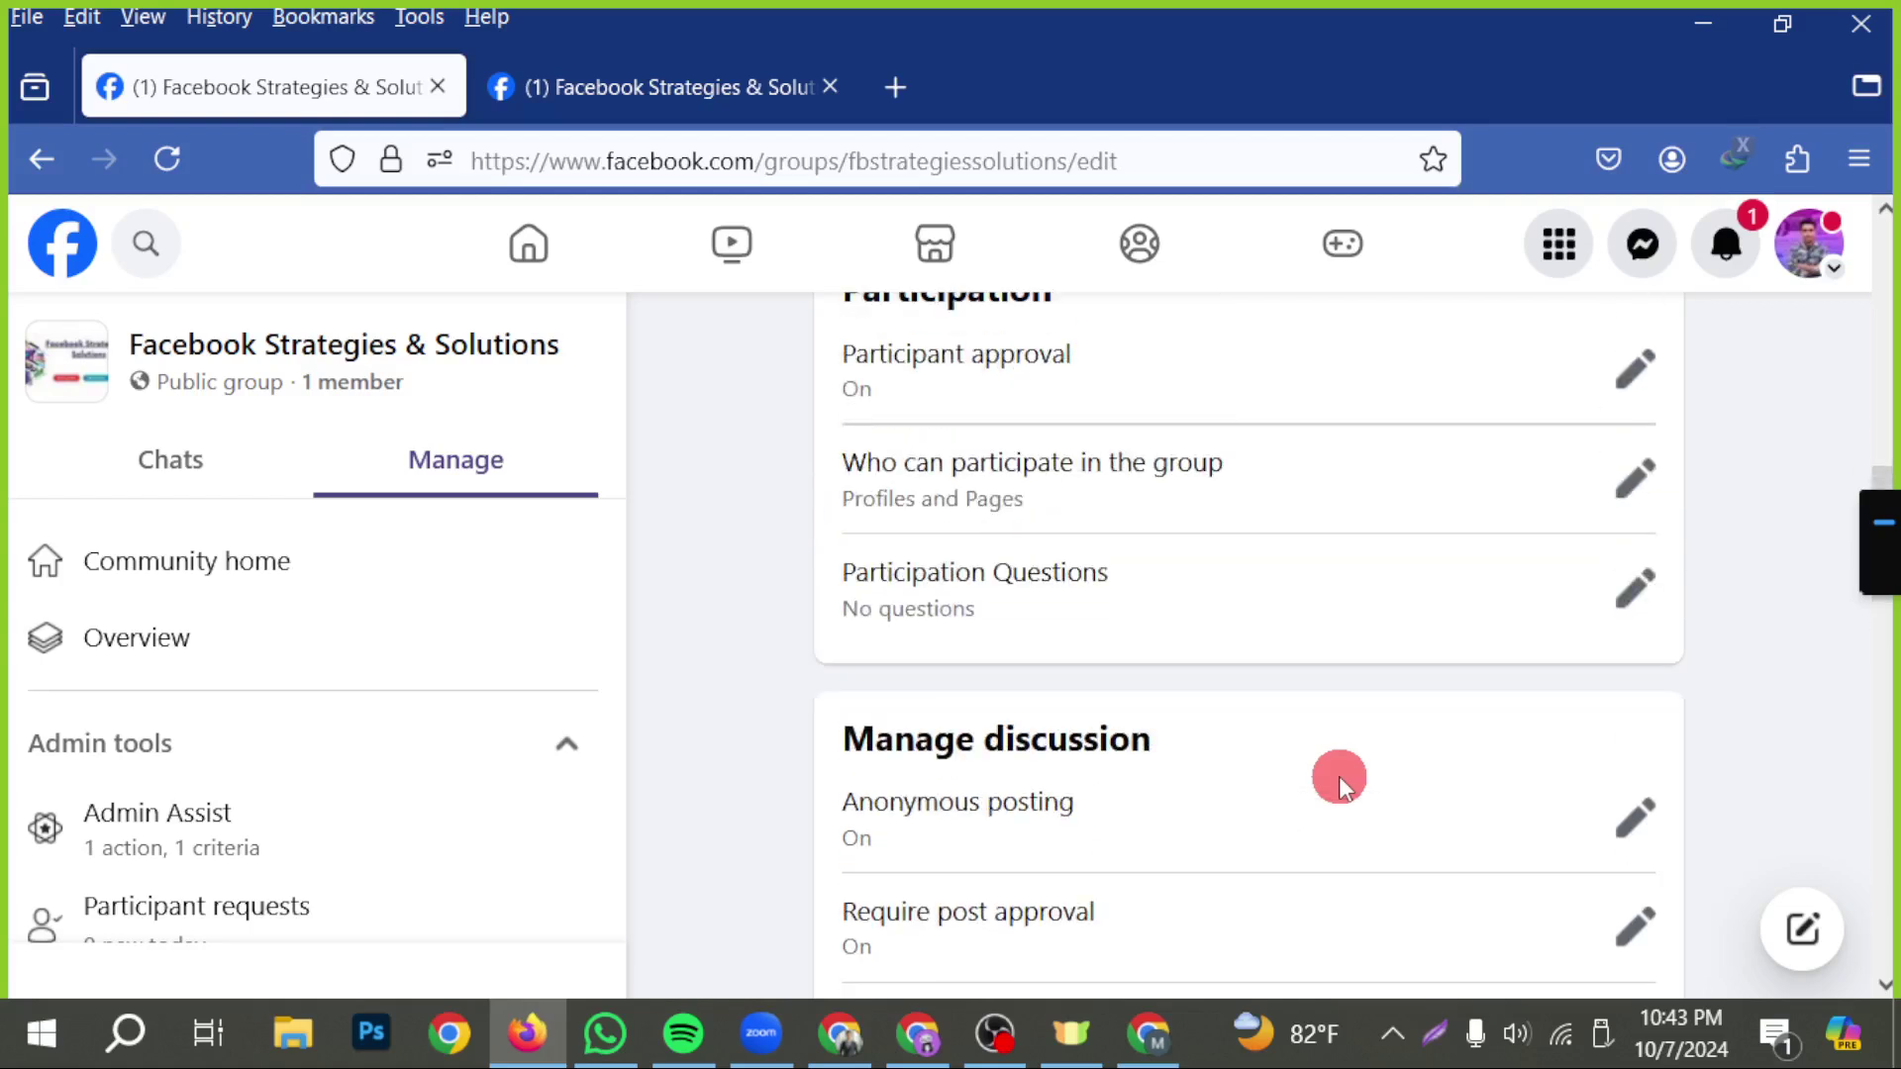
scroll(1429, 598, up, 2)
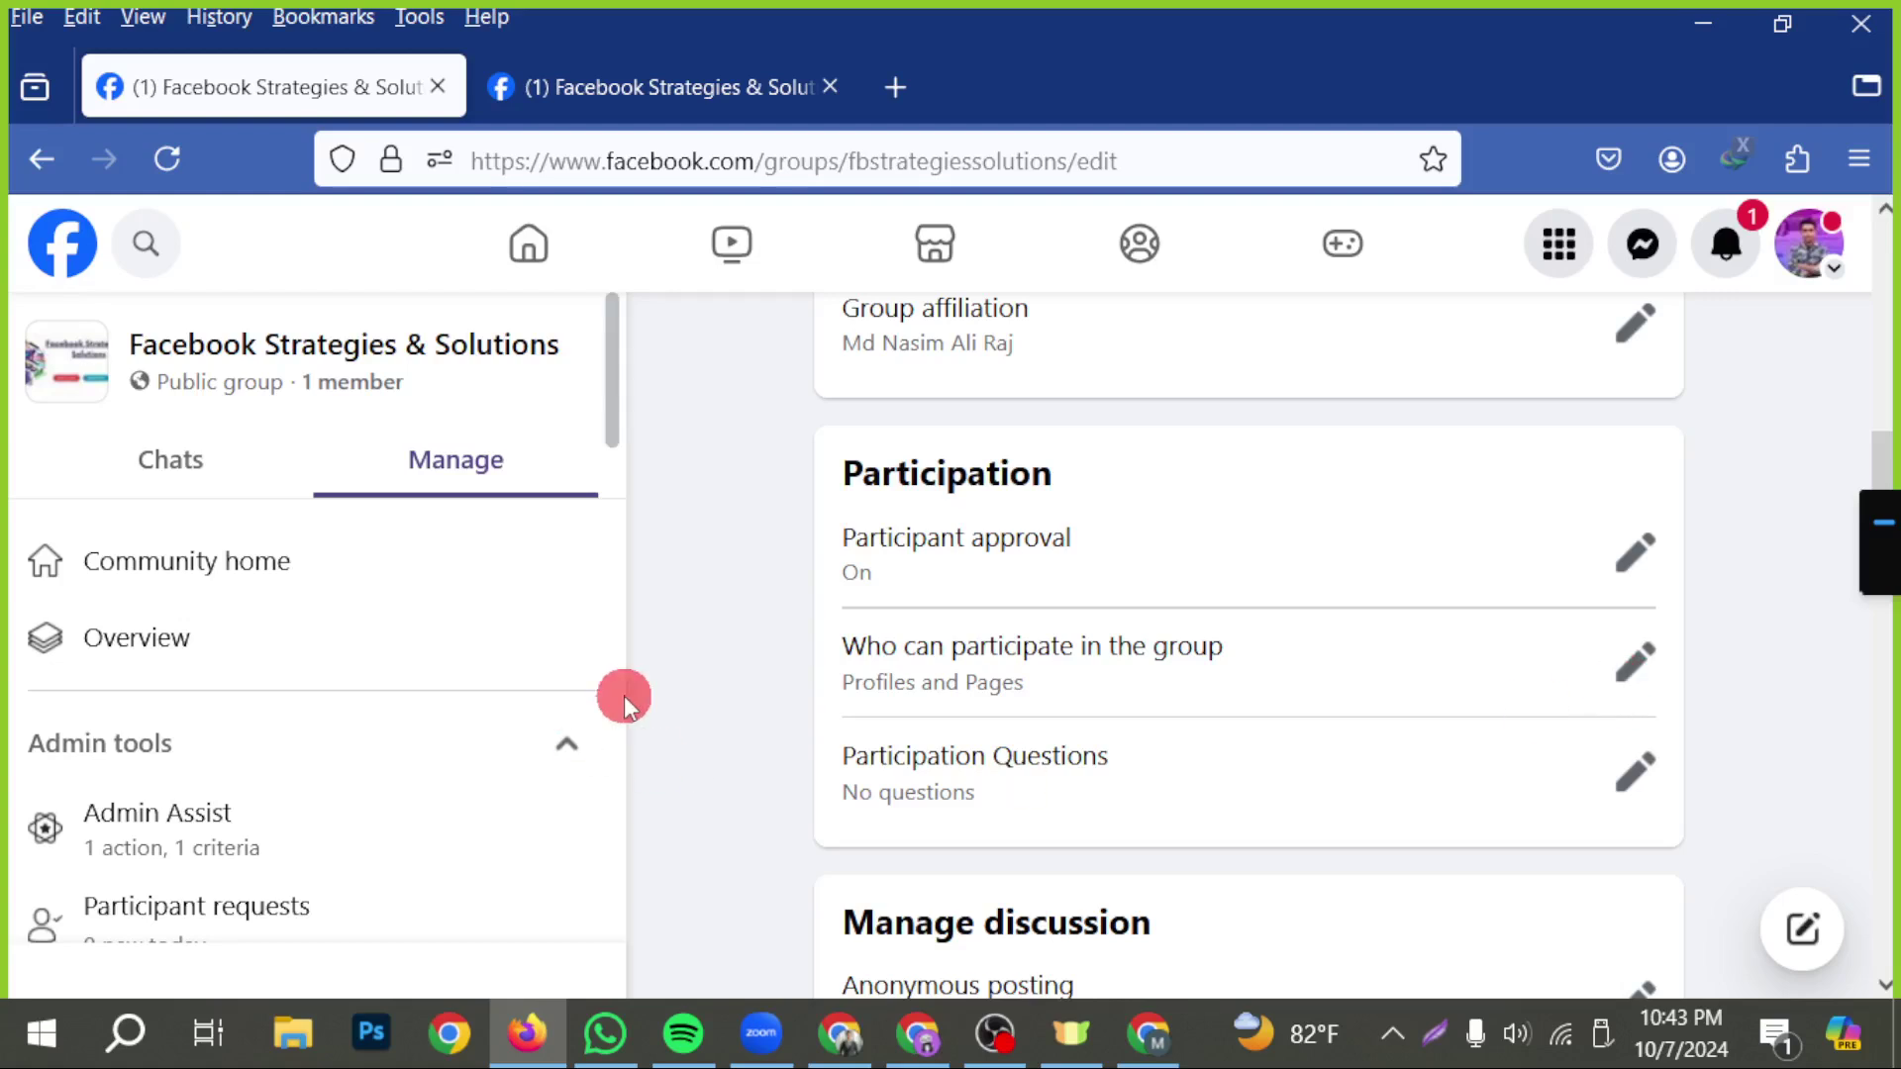
click(1624, 683)
scroll(1139, 722, down, 2)
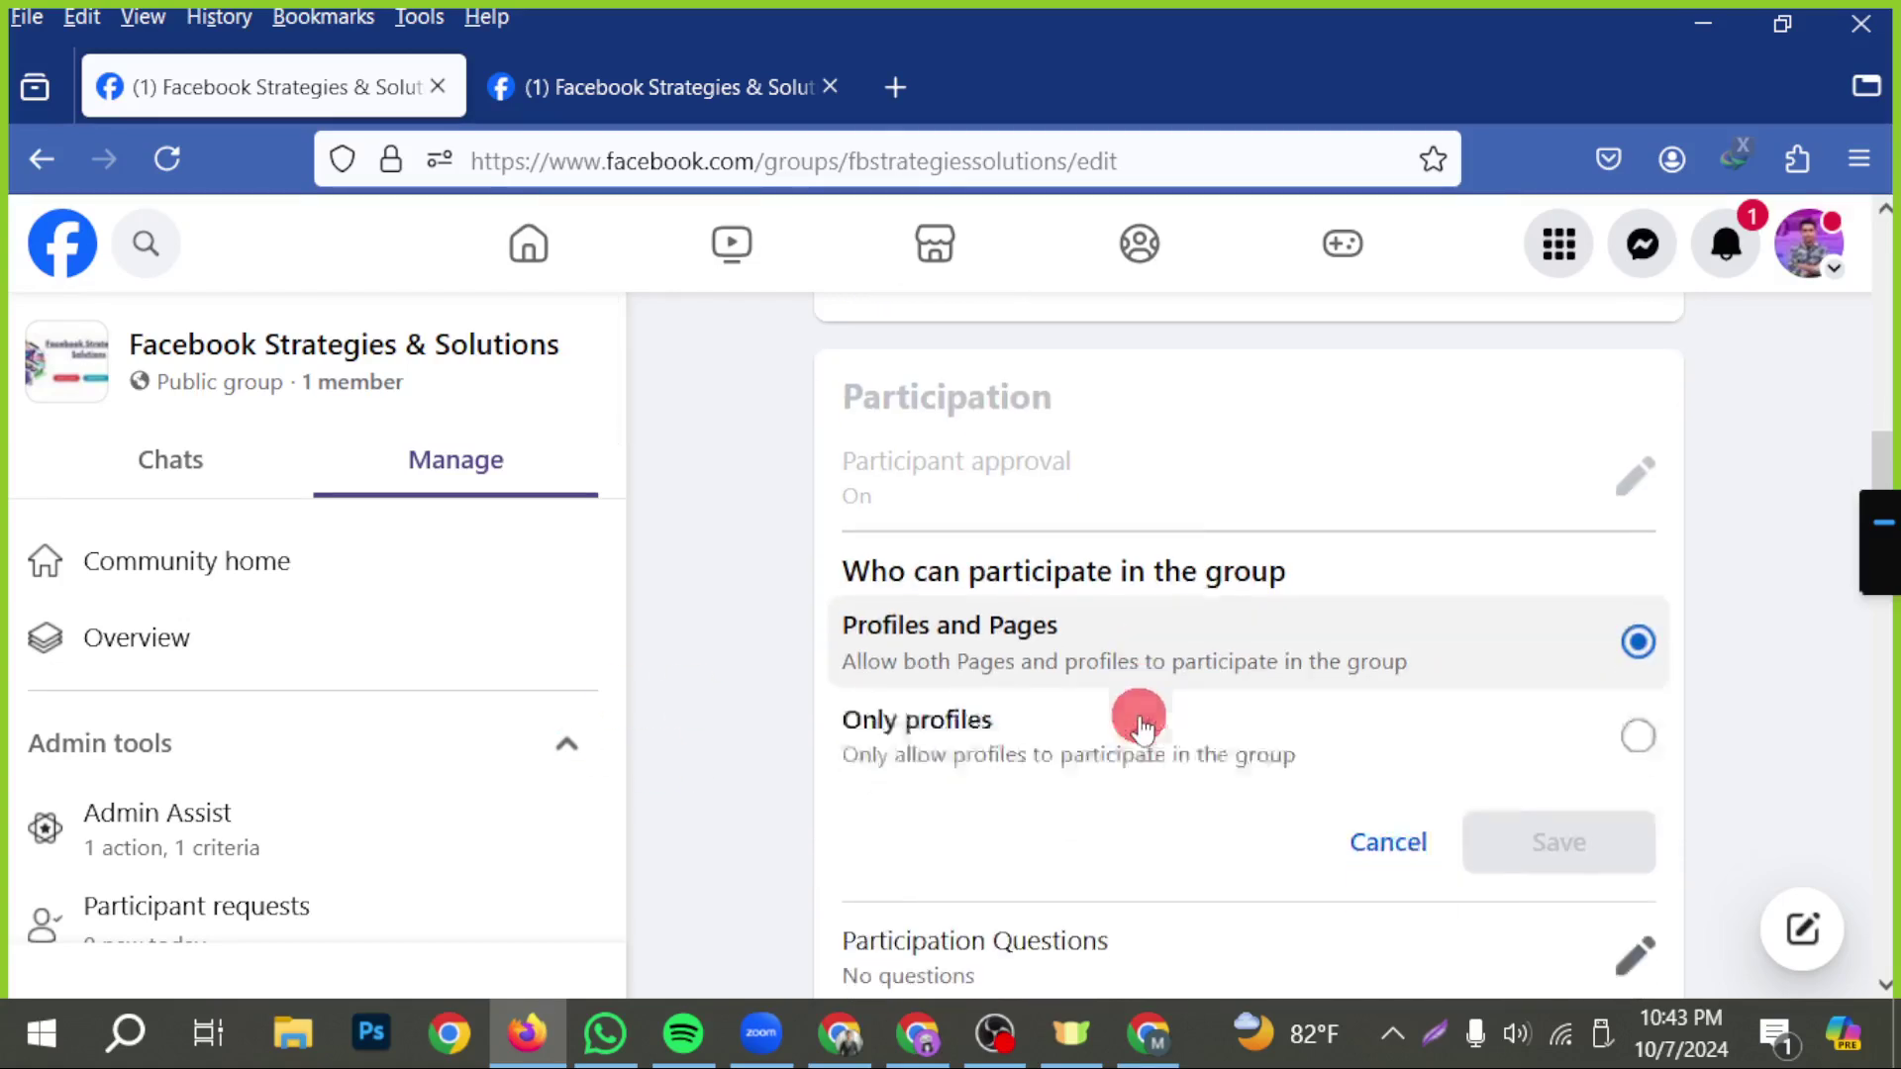
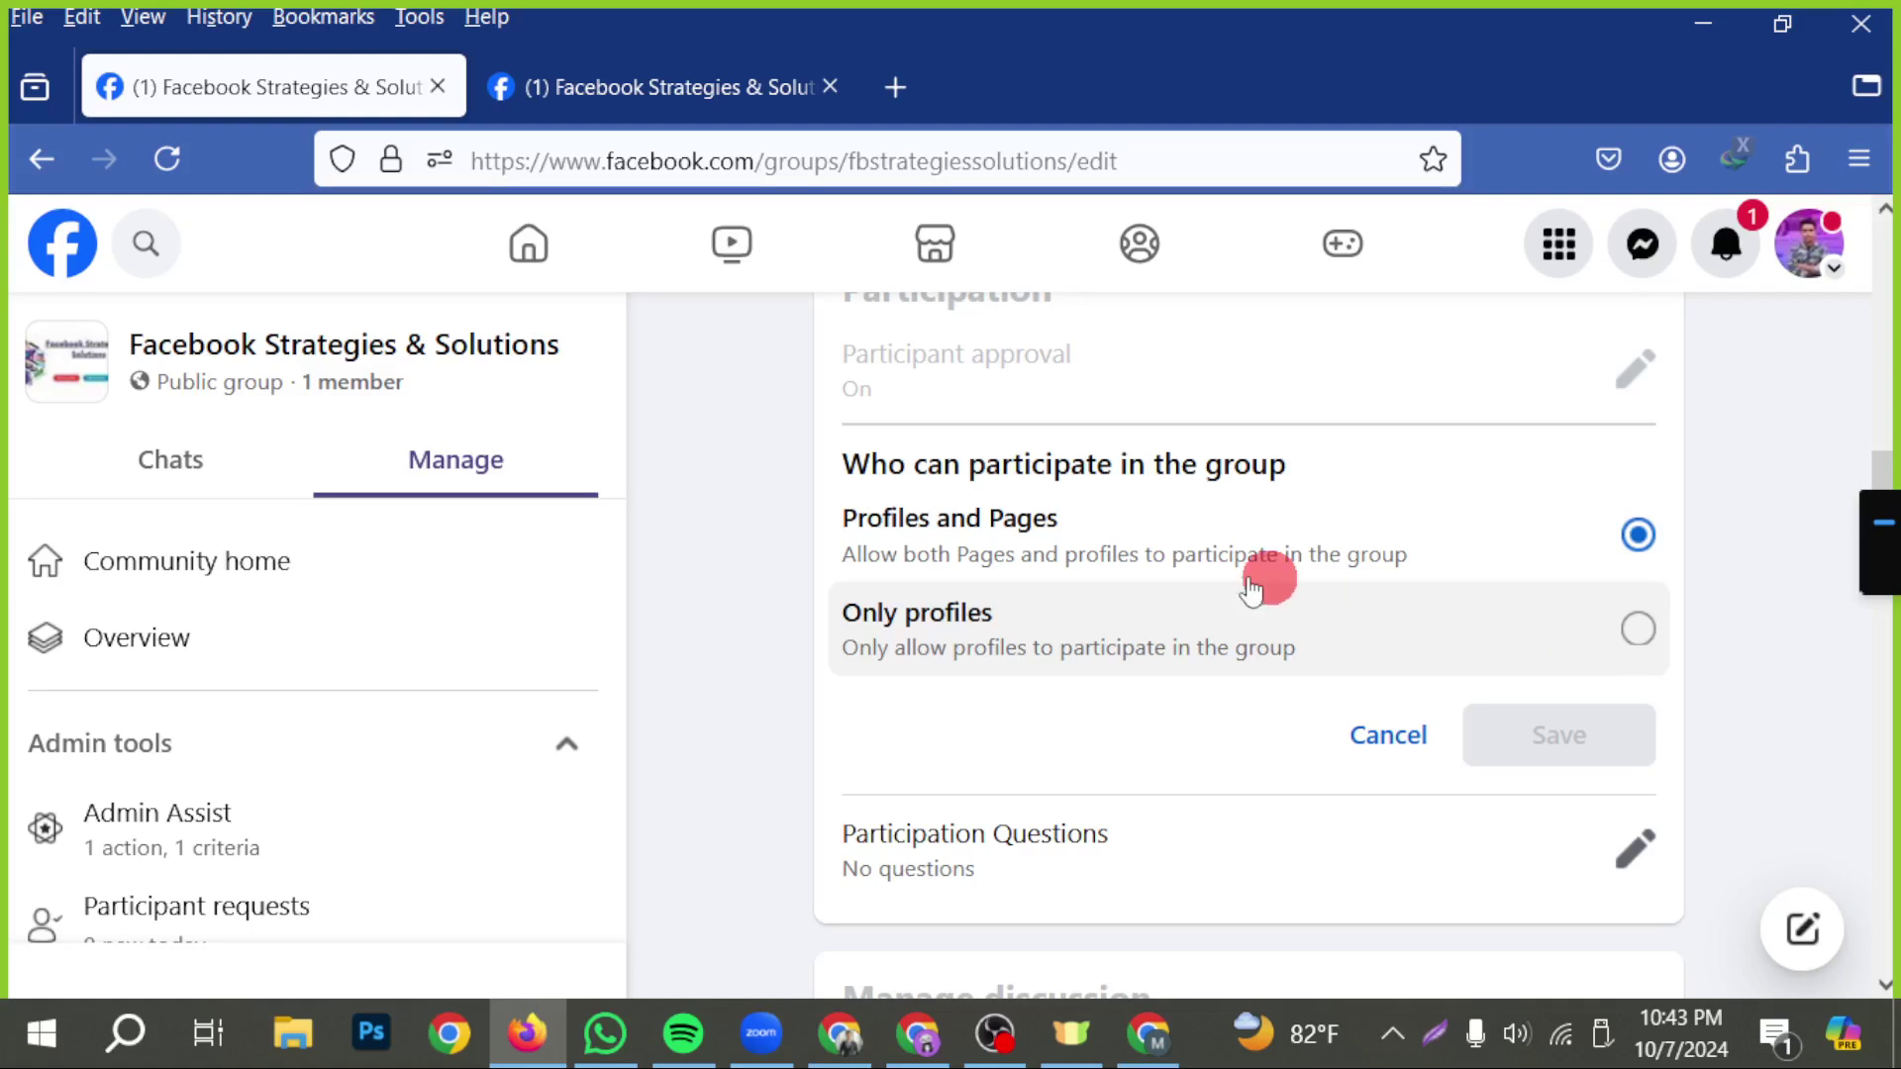
click(1634, 624)
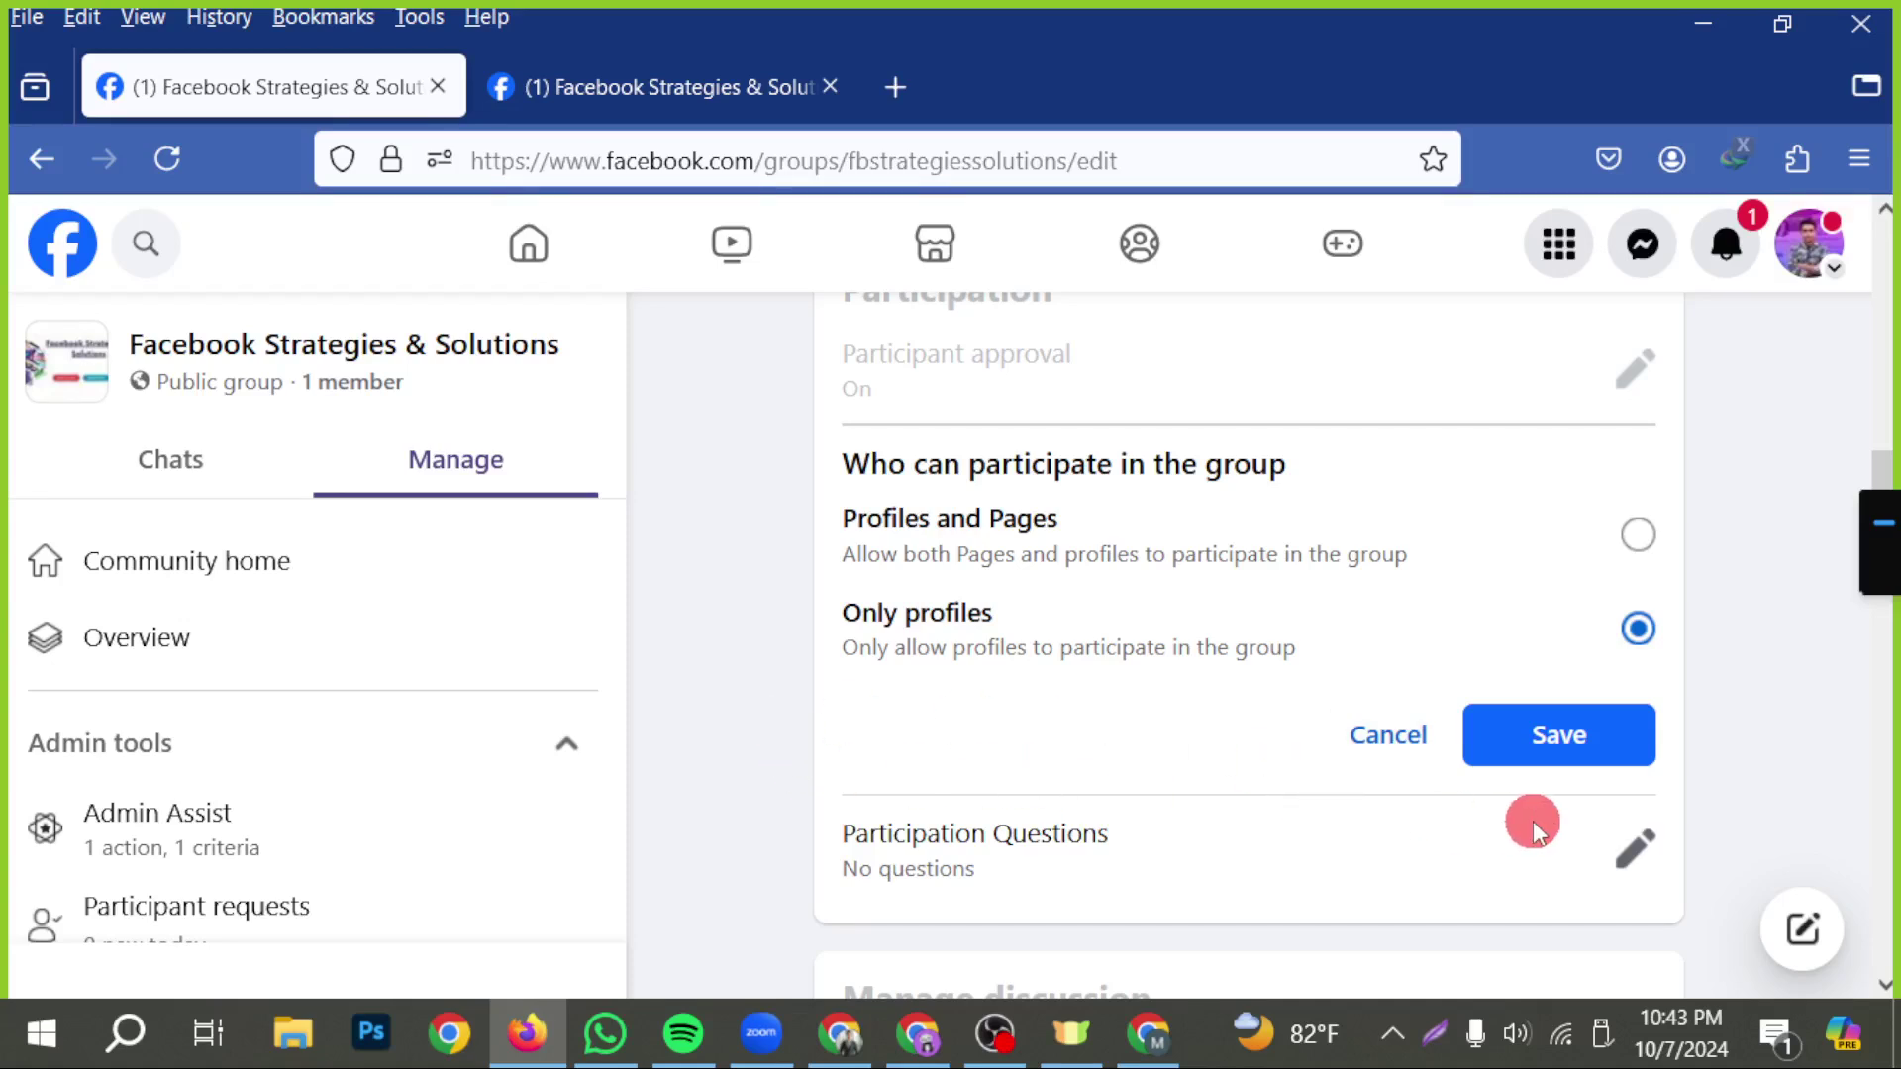
click(1558, 760)
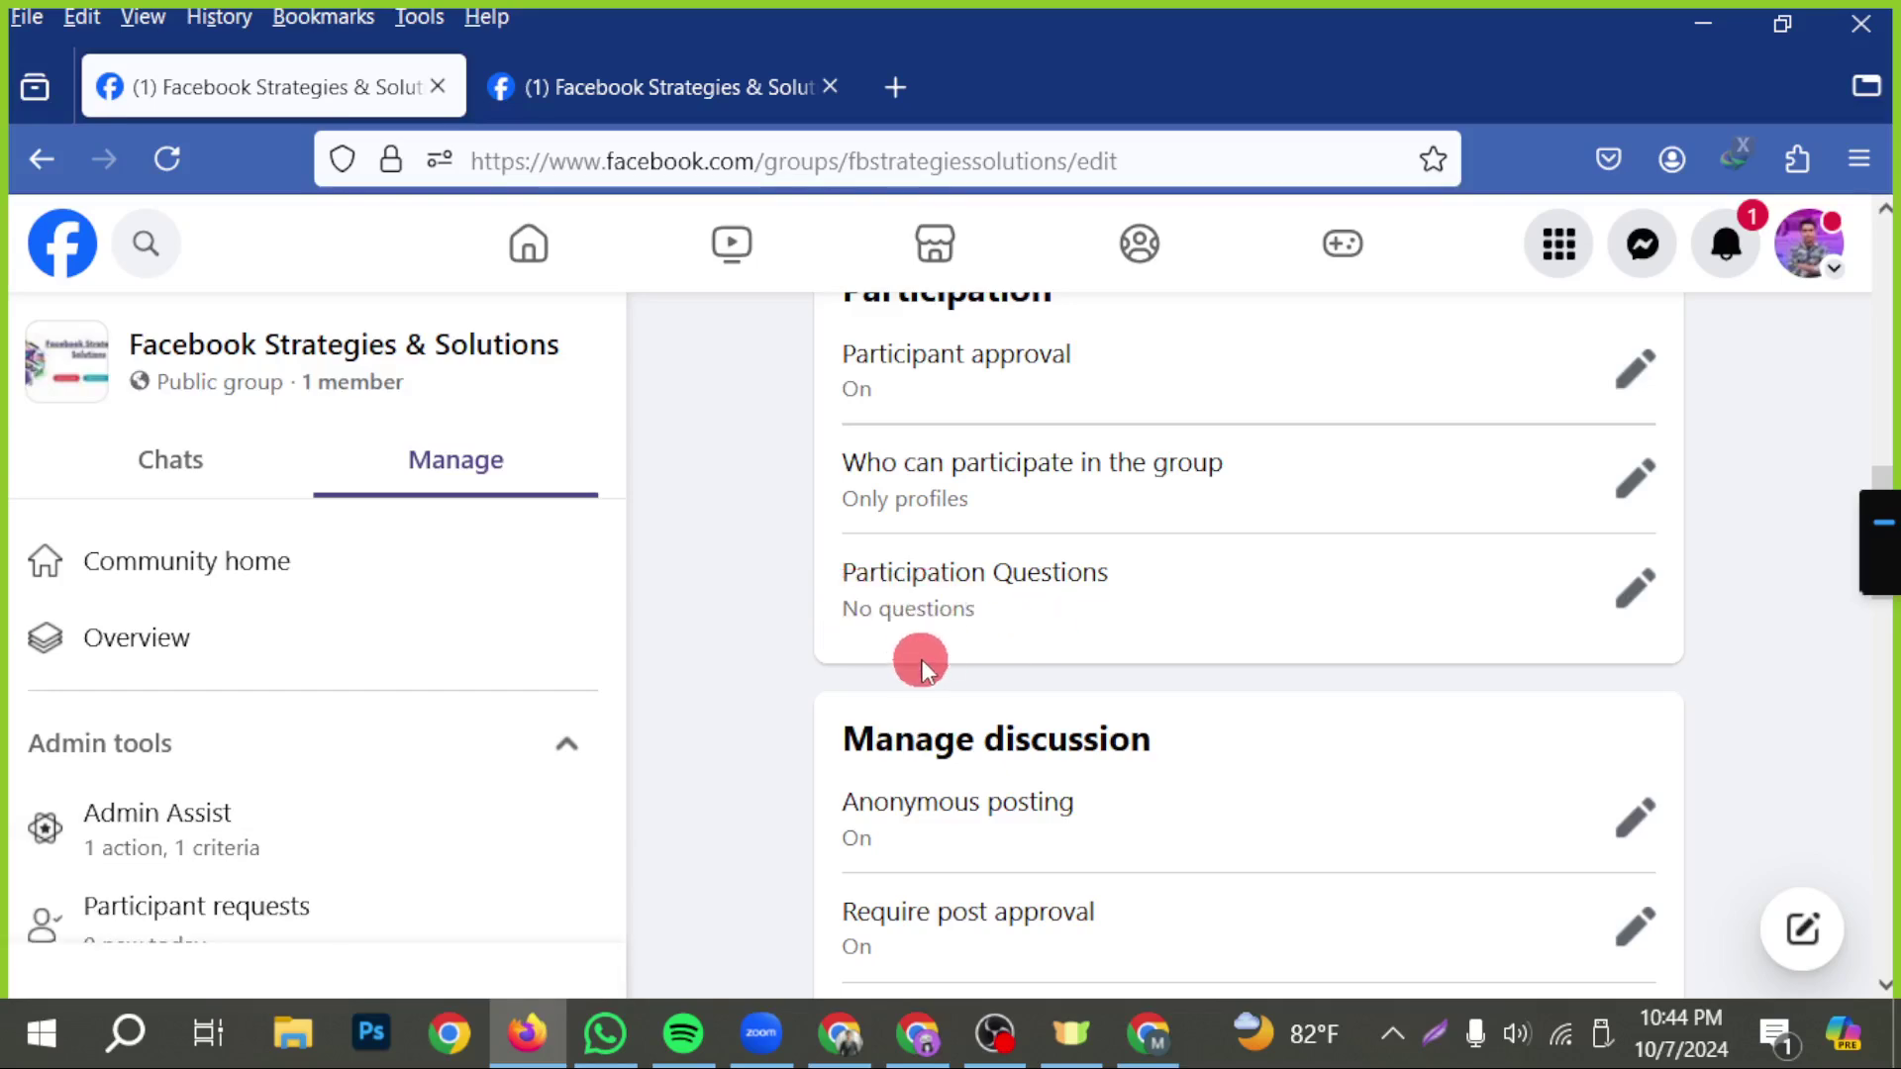
- Open the participation questions page from the group's Participation settings
click(1623, 586)
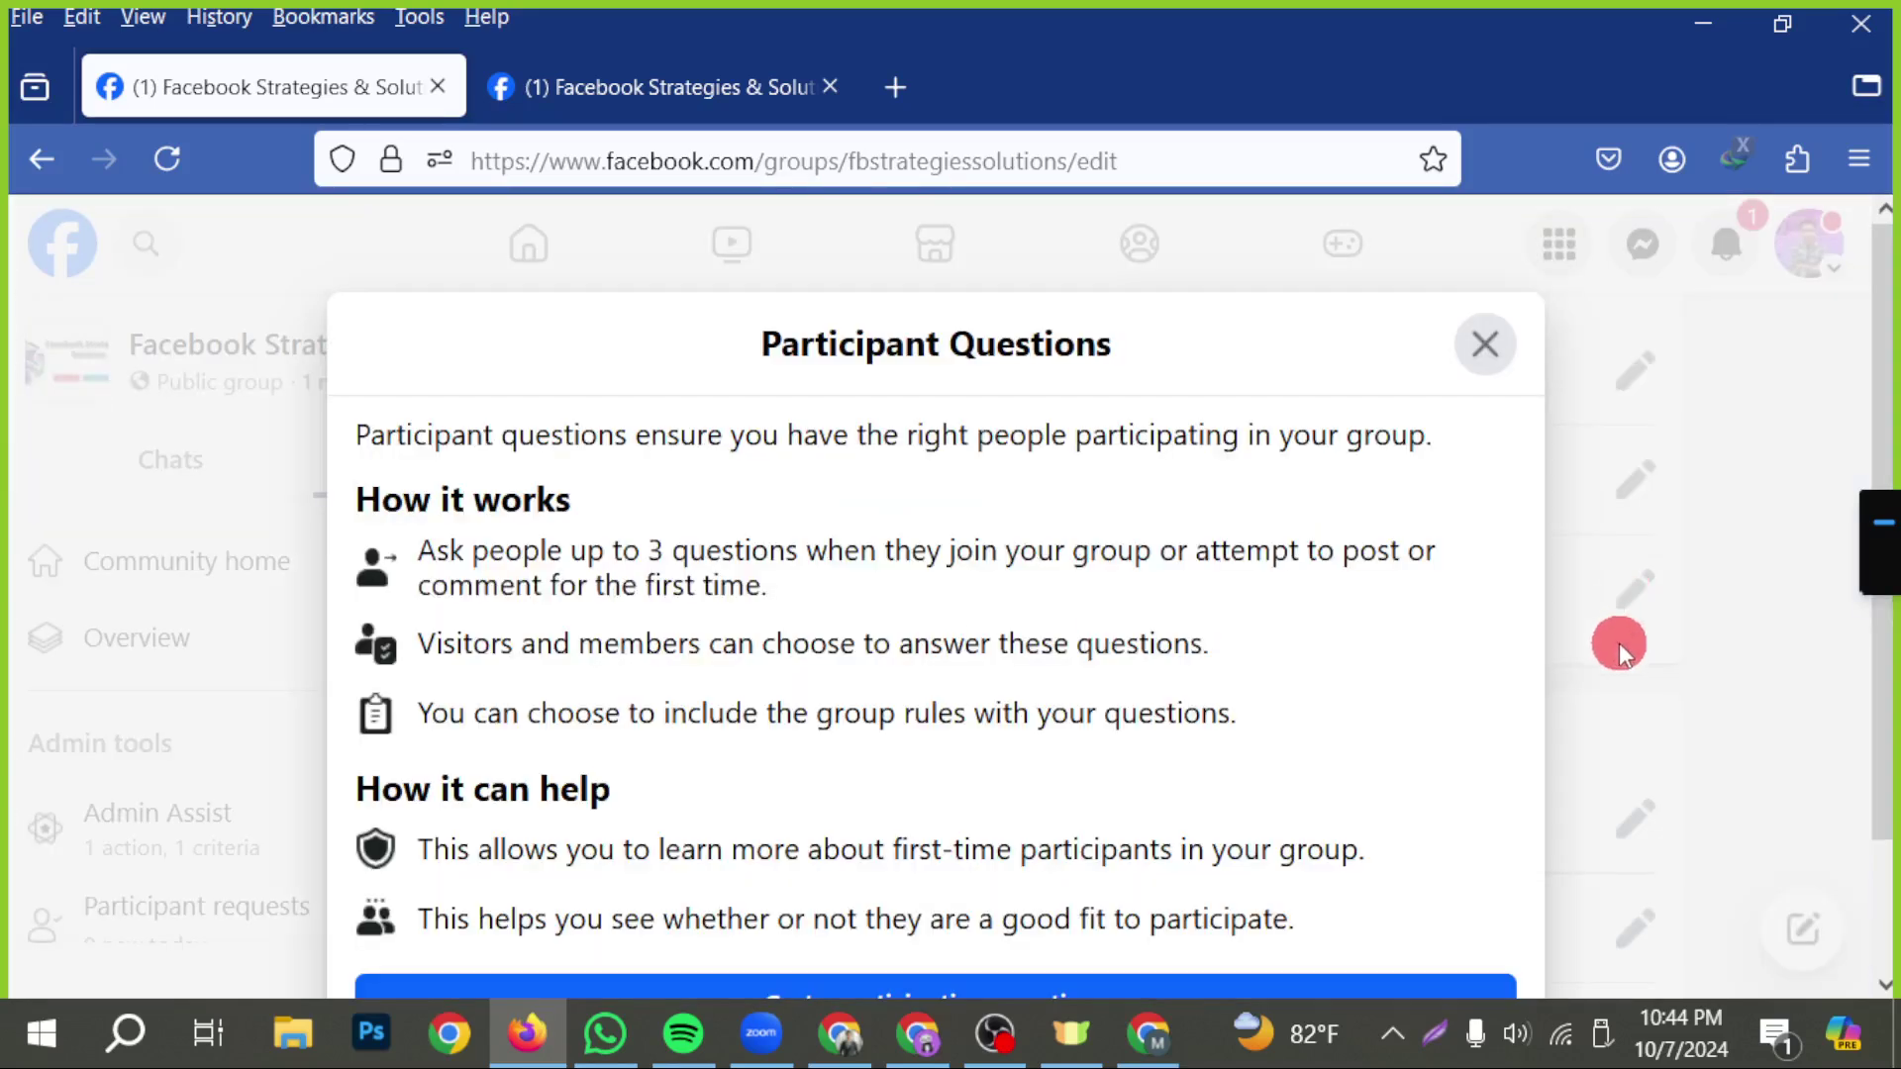
scroll(1009, 700, down, 2)
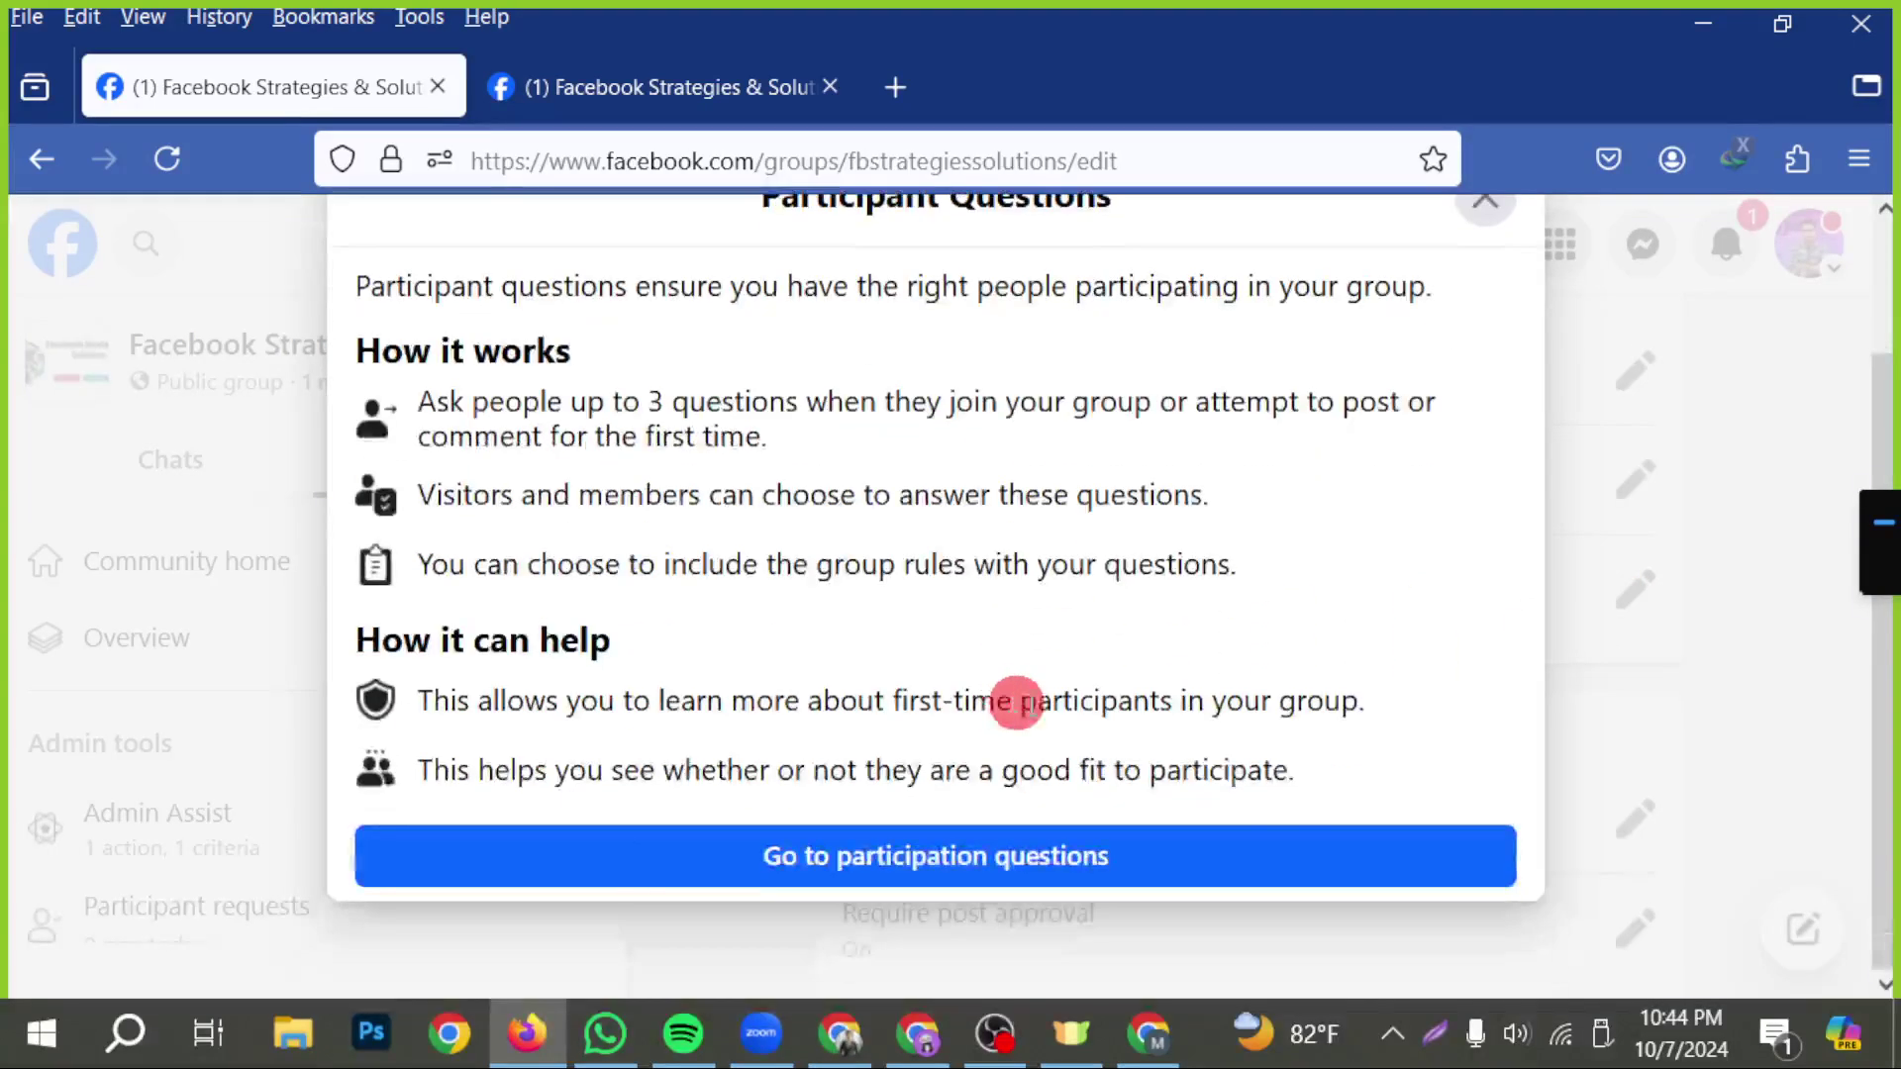
click(926, 861)
scroll(1138, 843, down, 3)
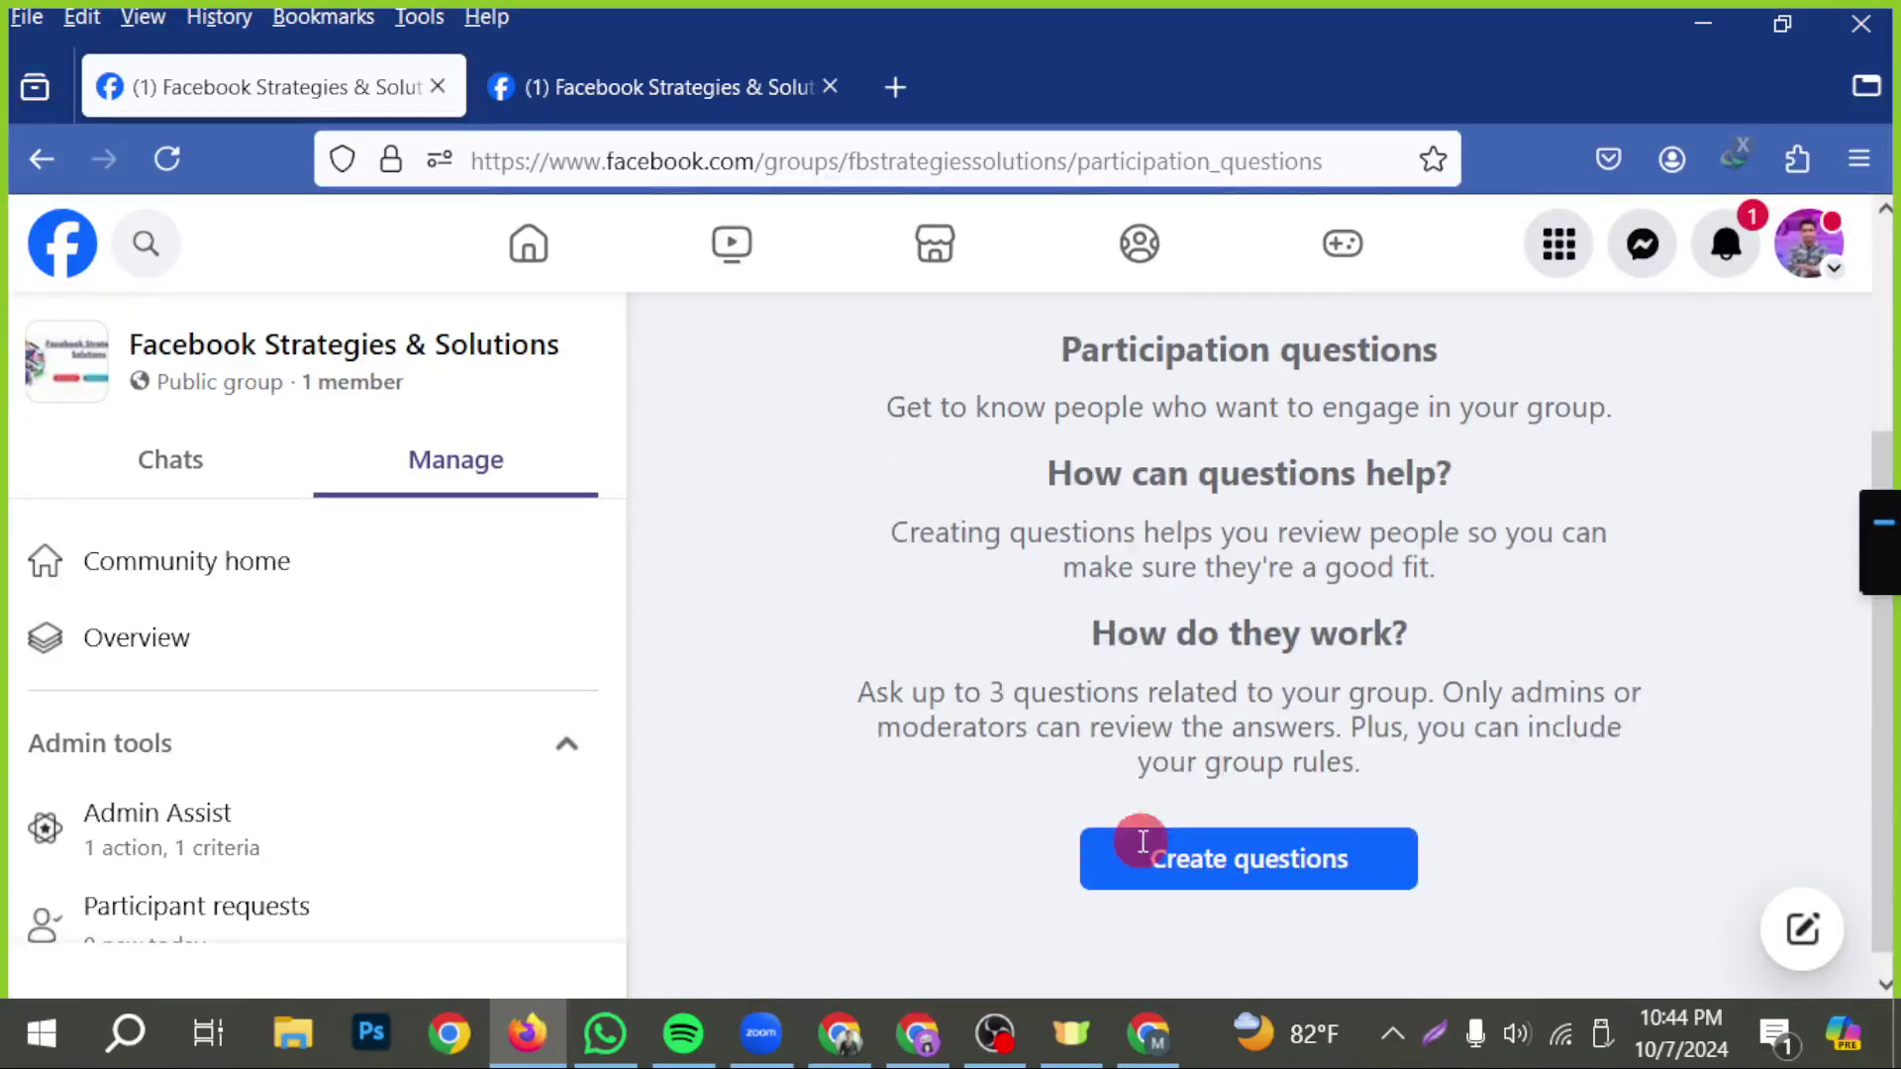
- Create a participation question reading "Full name" with the Written answer type and save it
click(1179, 836)
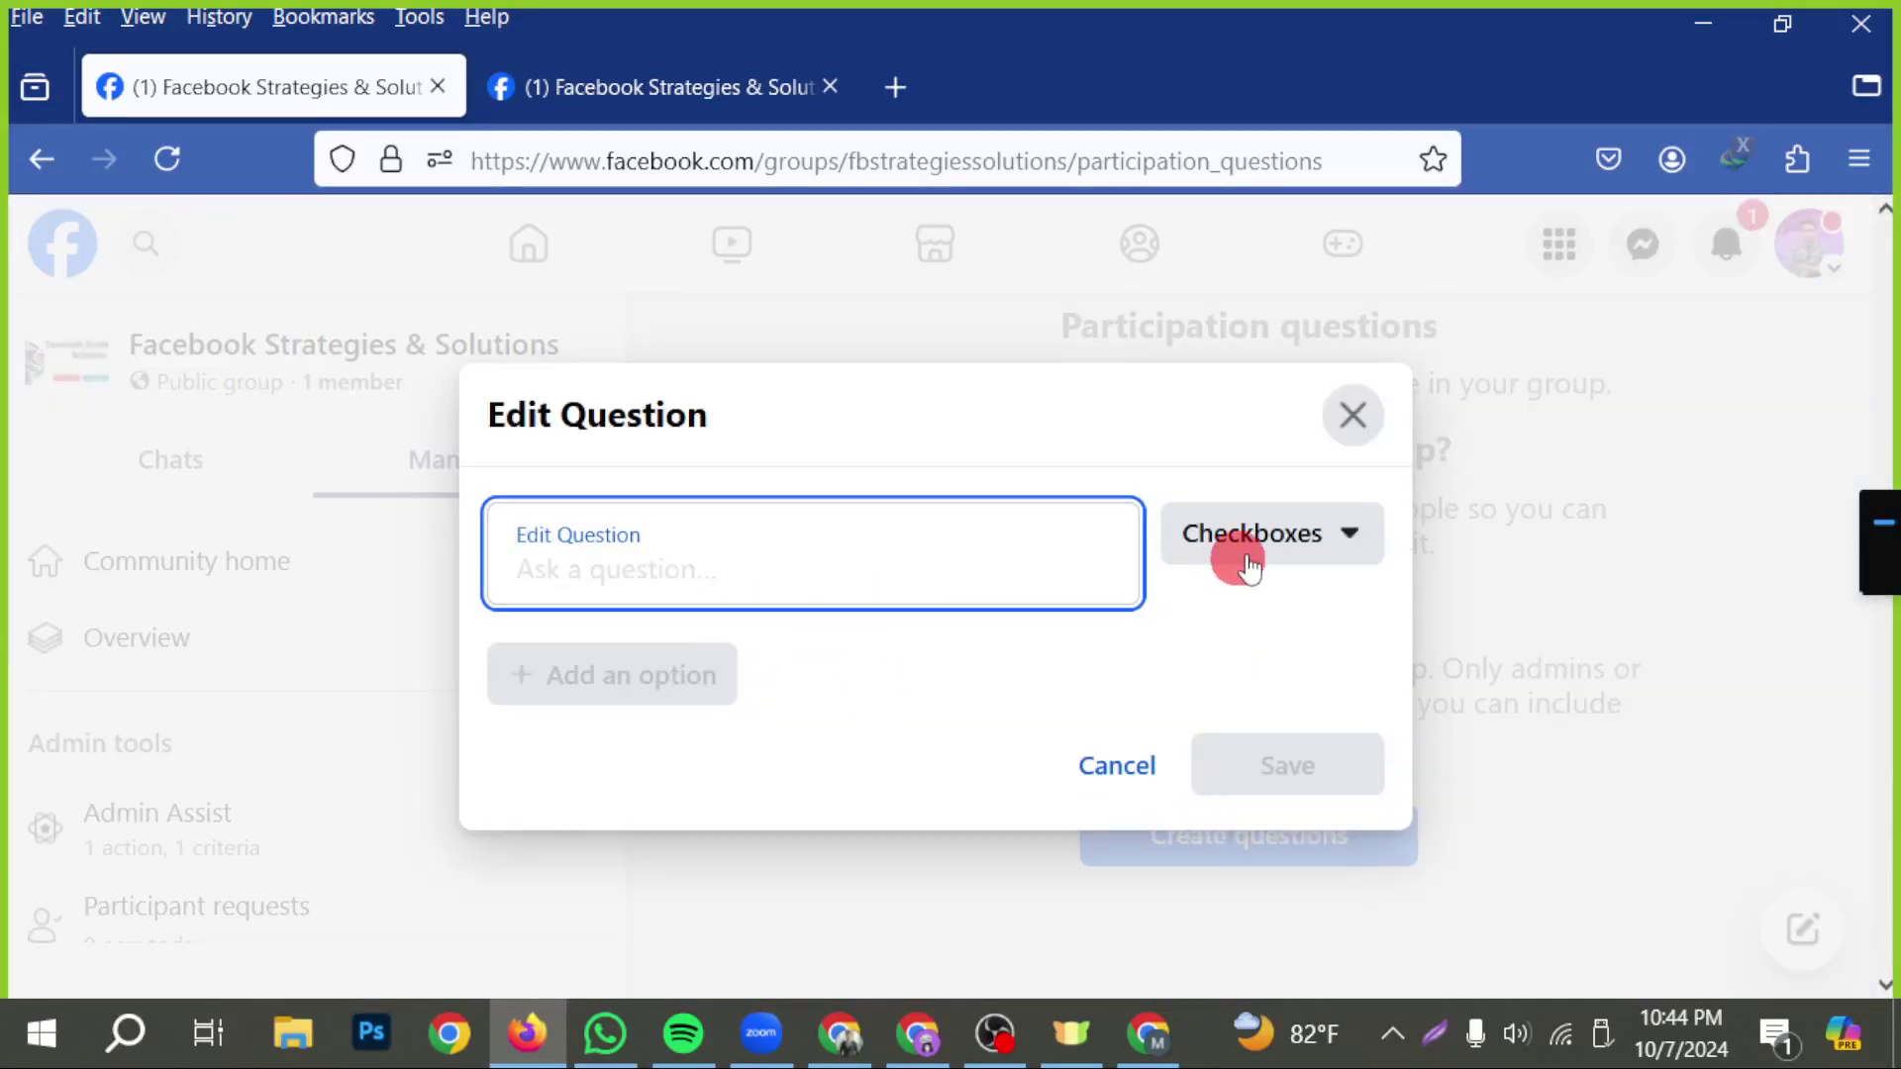
click(1277, 535)
click(1280, 542)
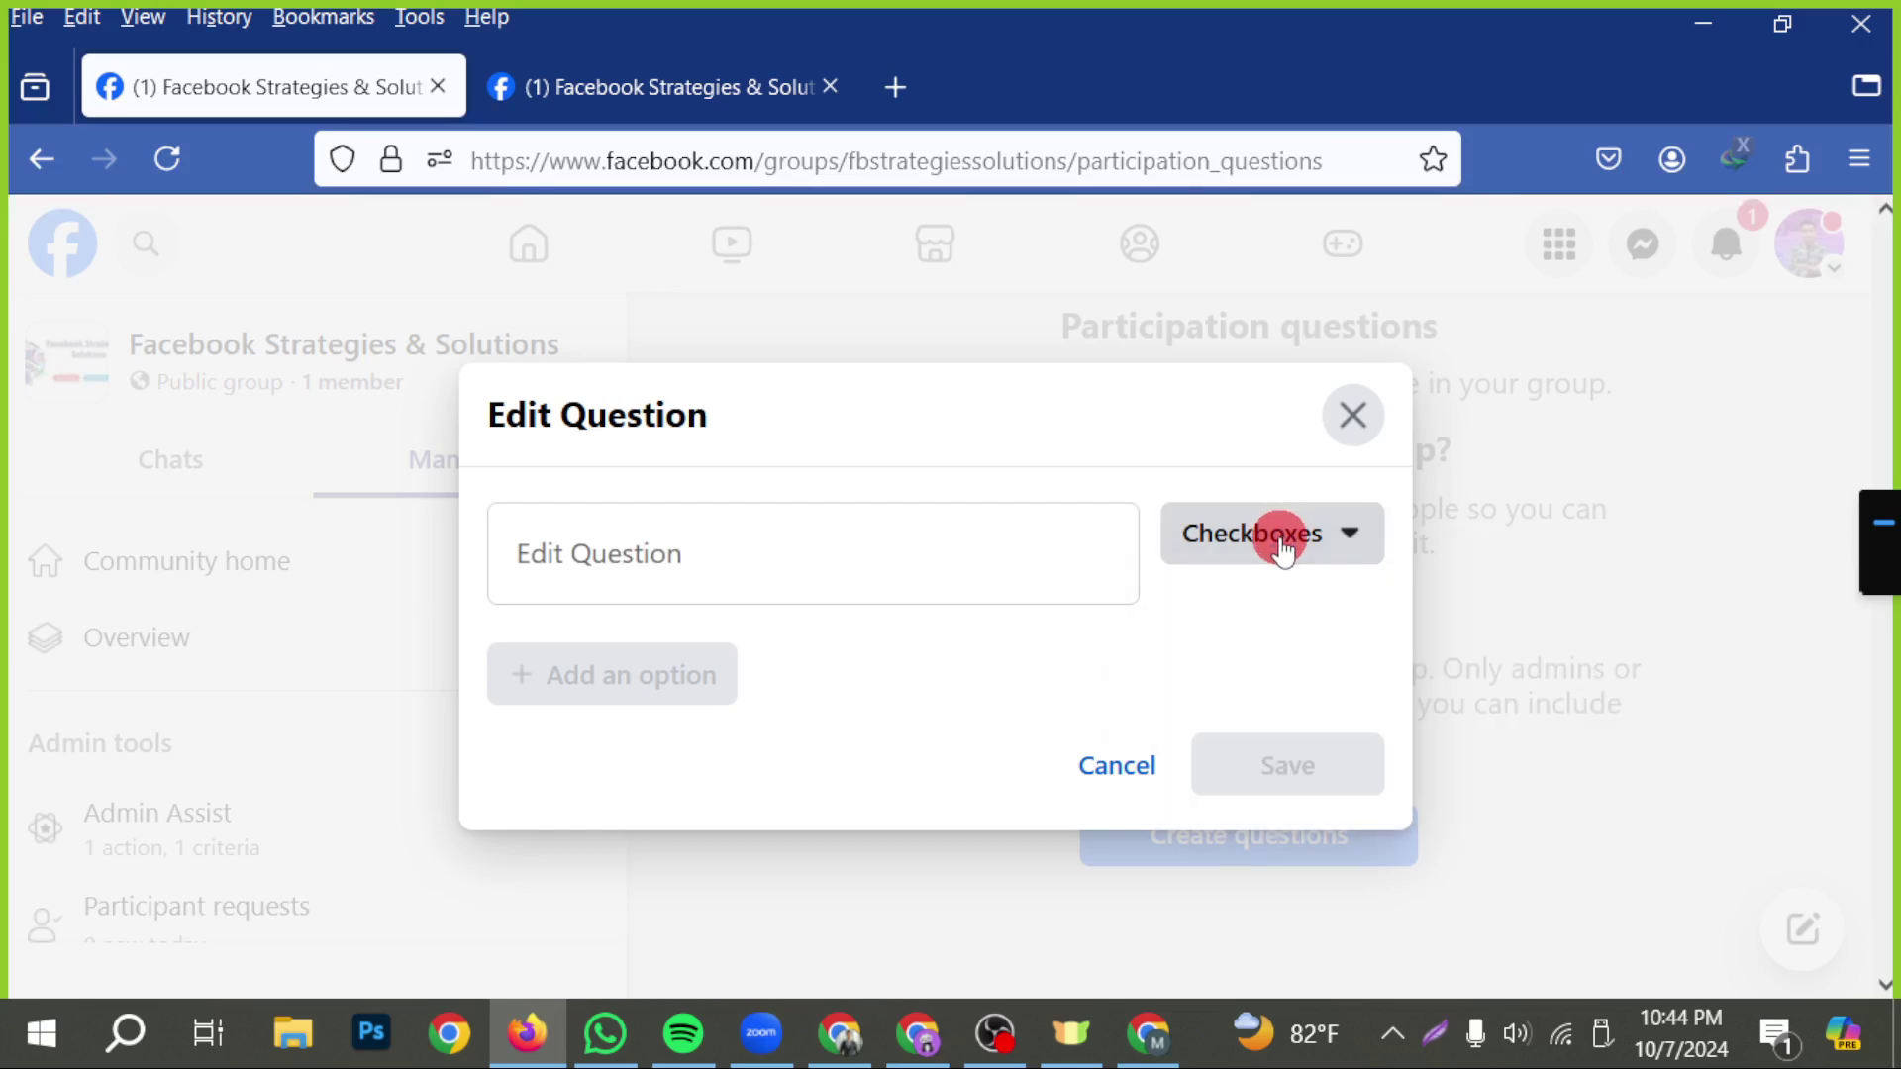
click(959, 570)
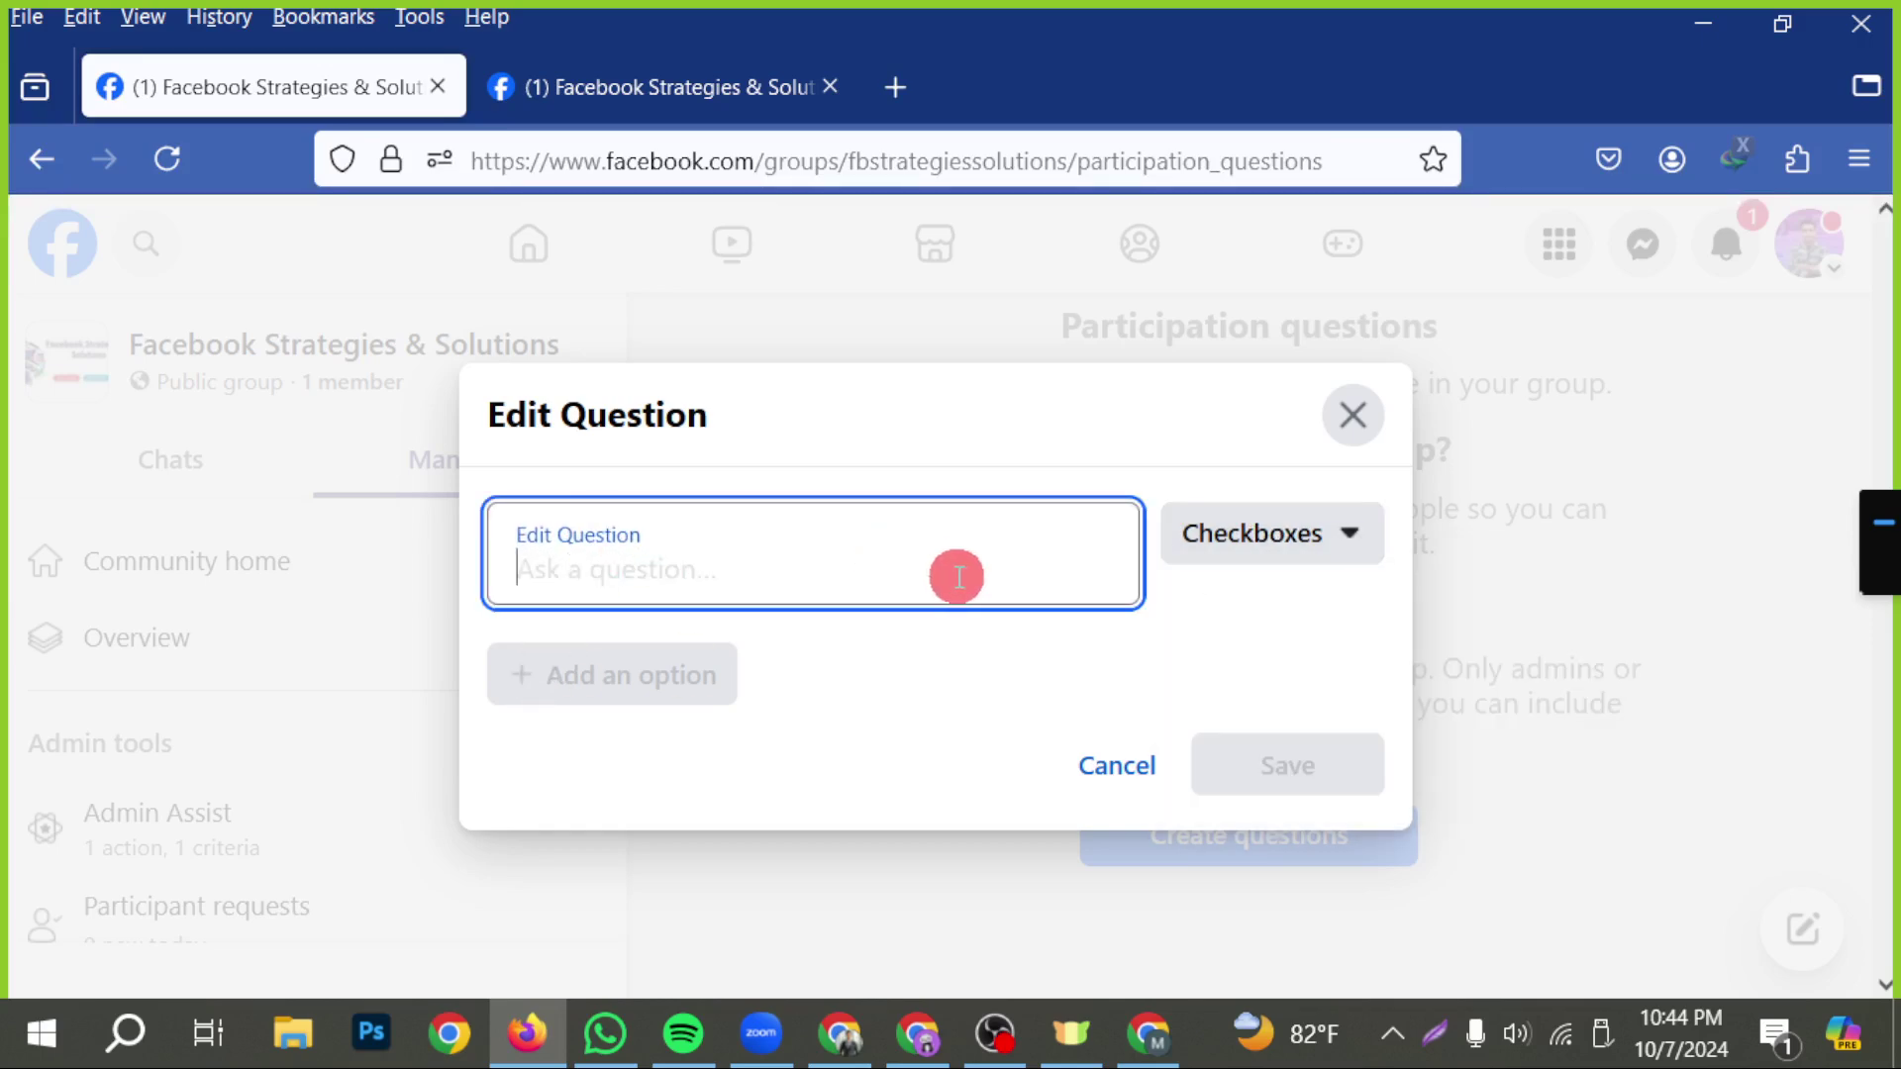
text(Full name)
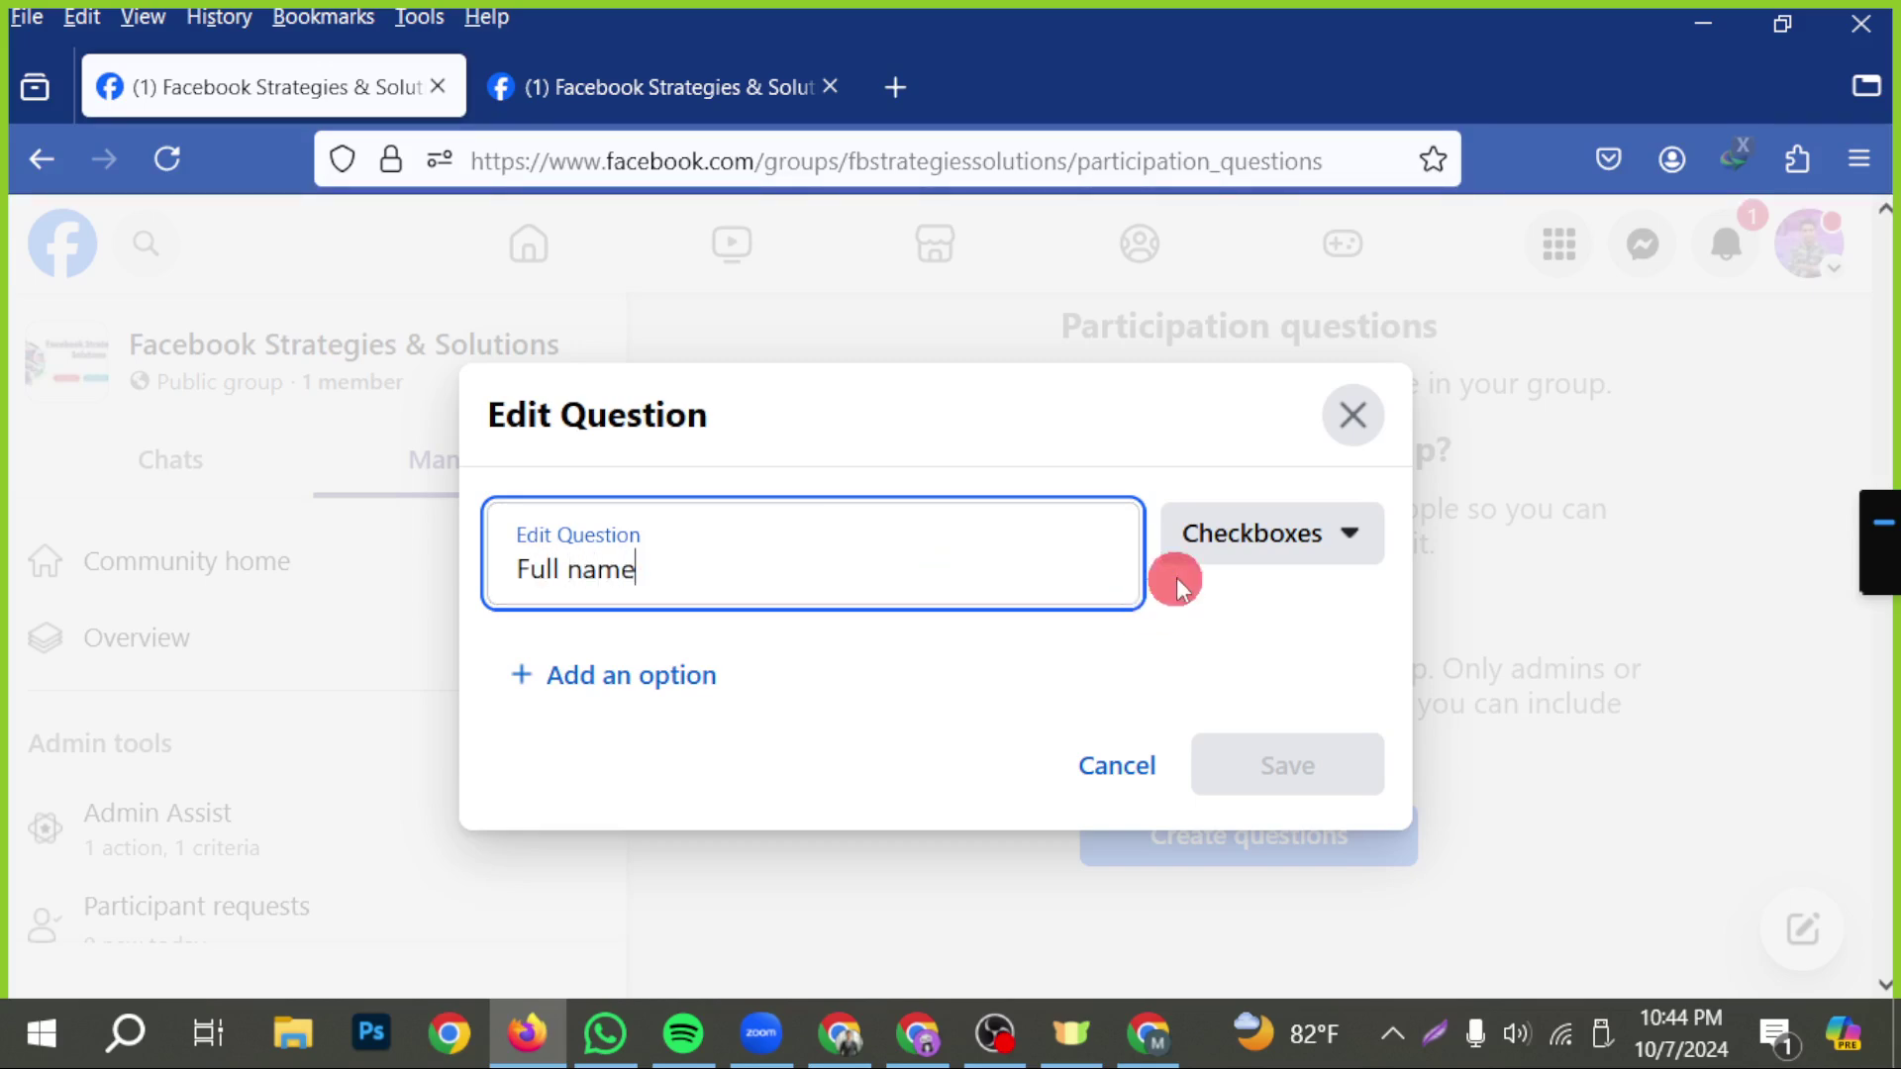
click(1214, 544)
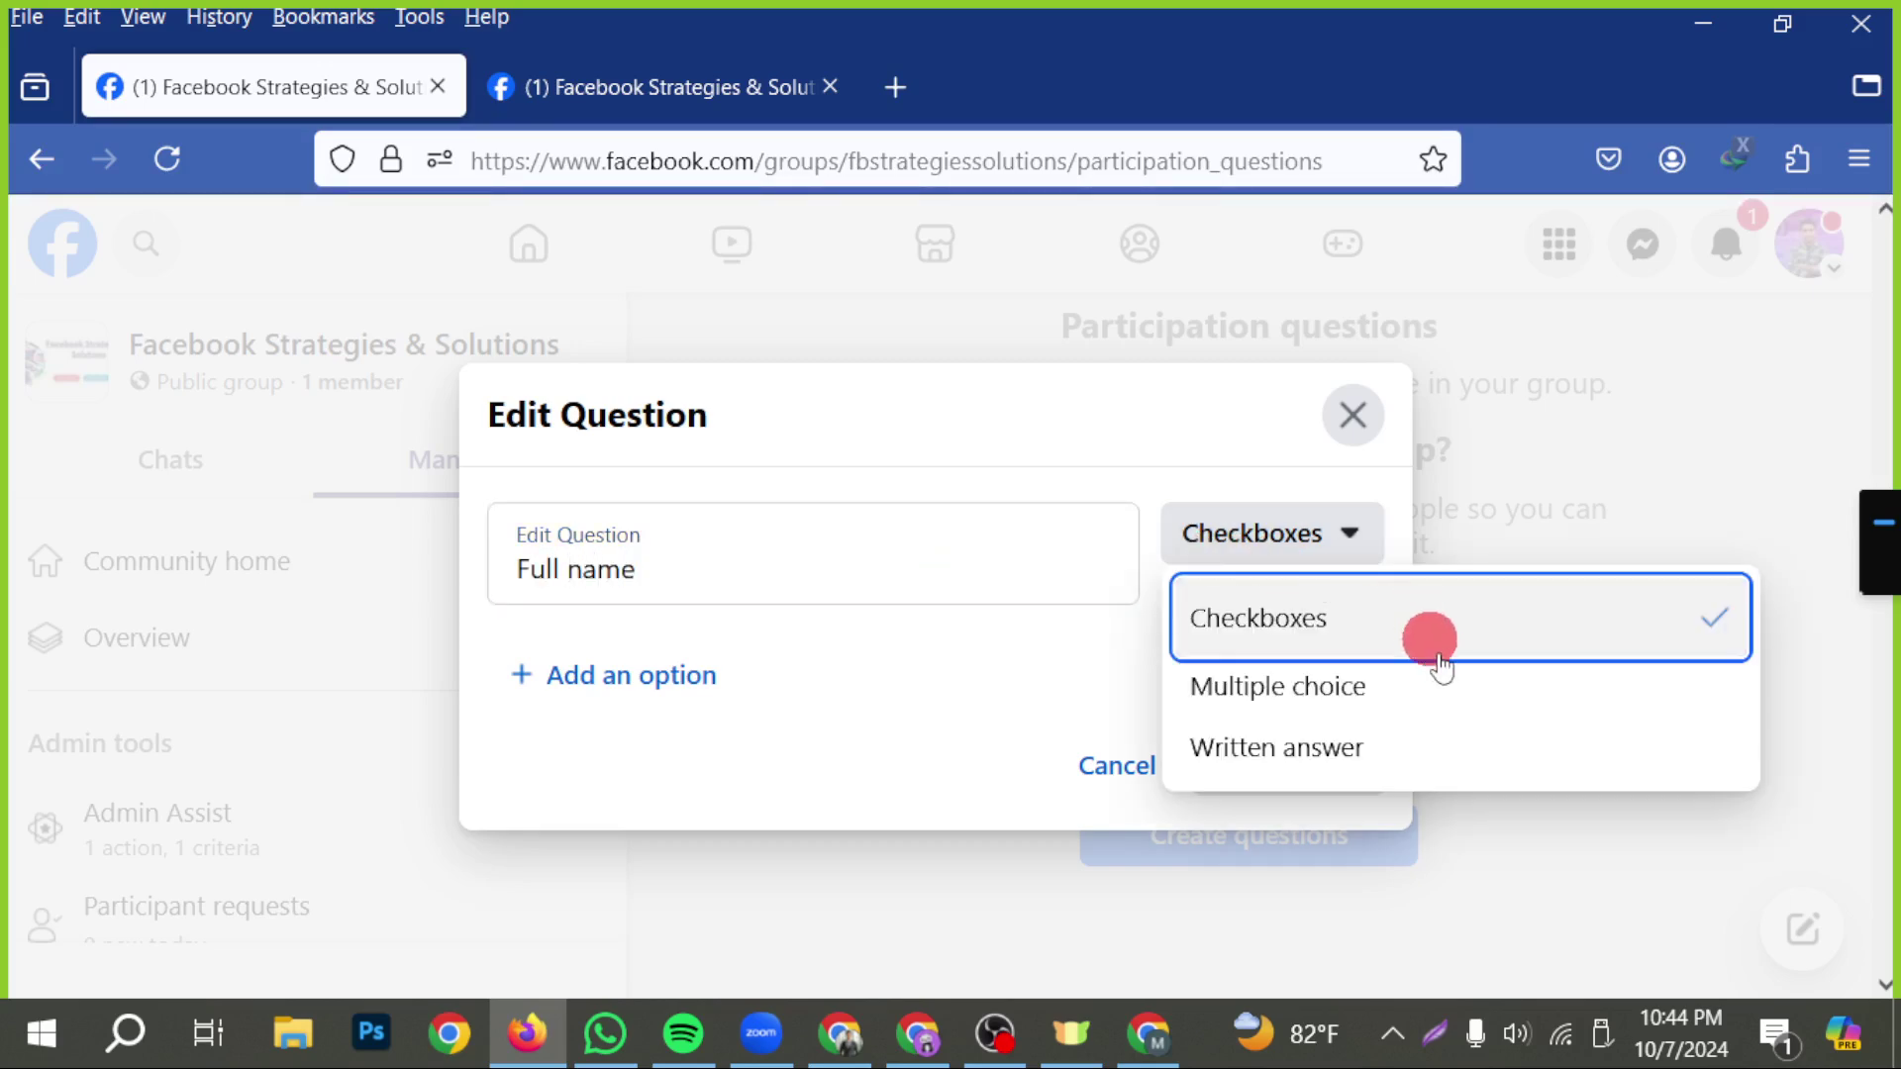
click(1401, 748)
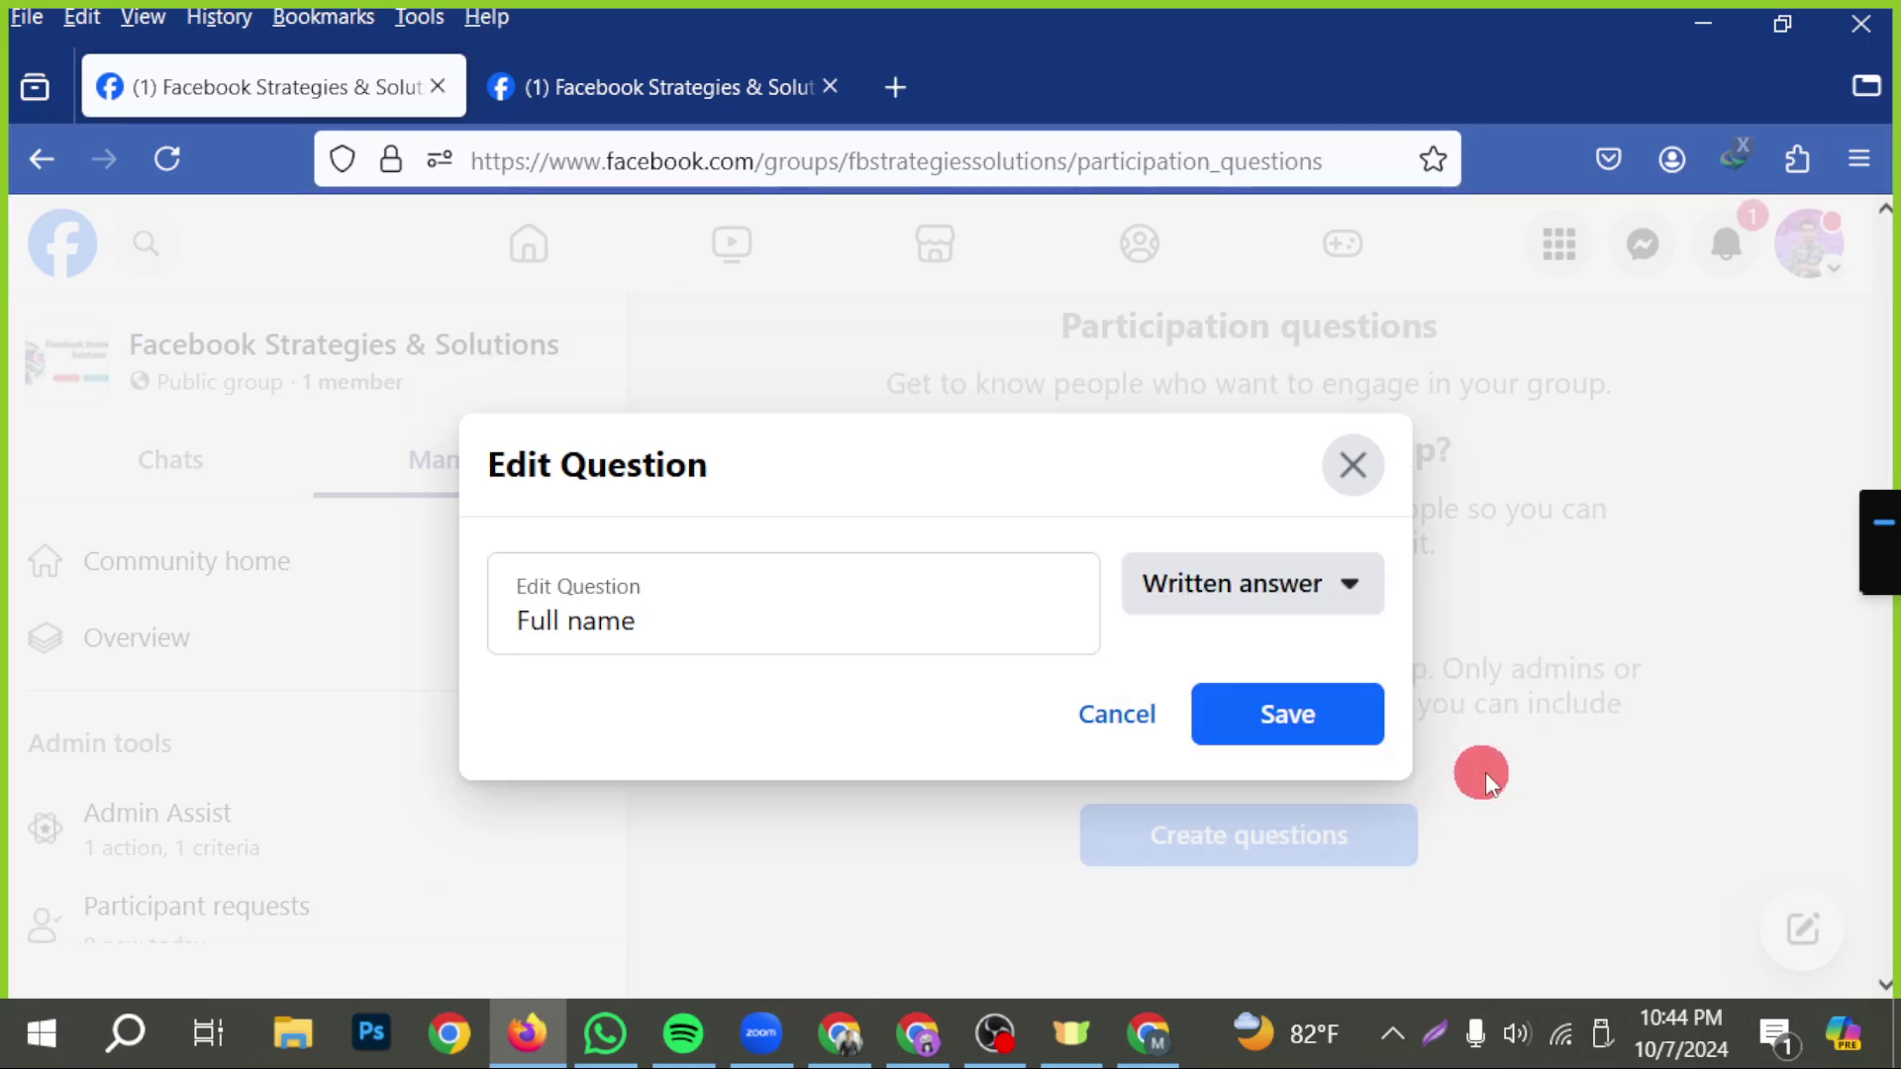
click(1327, 750)
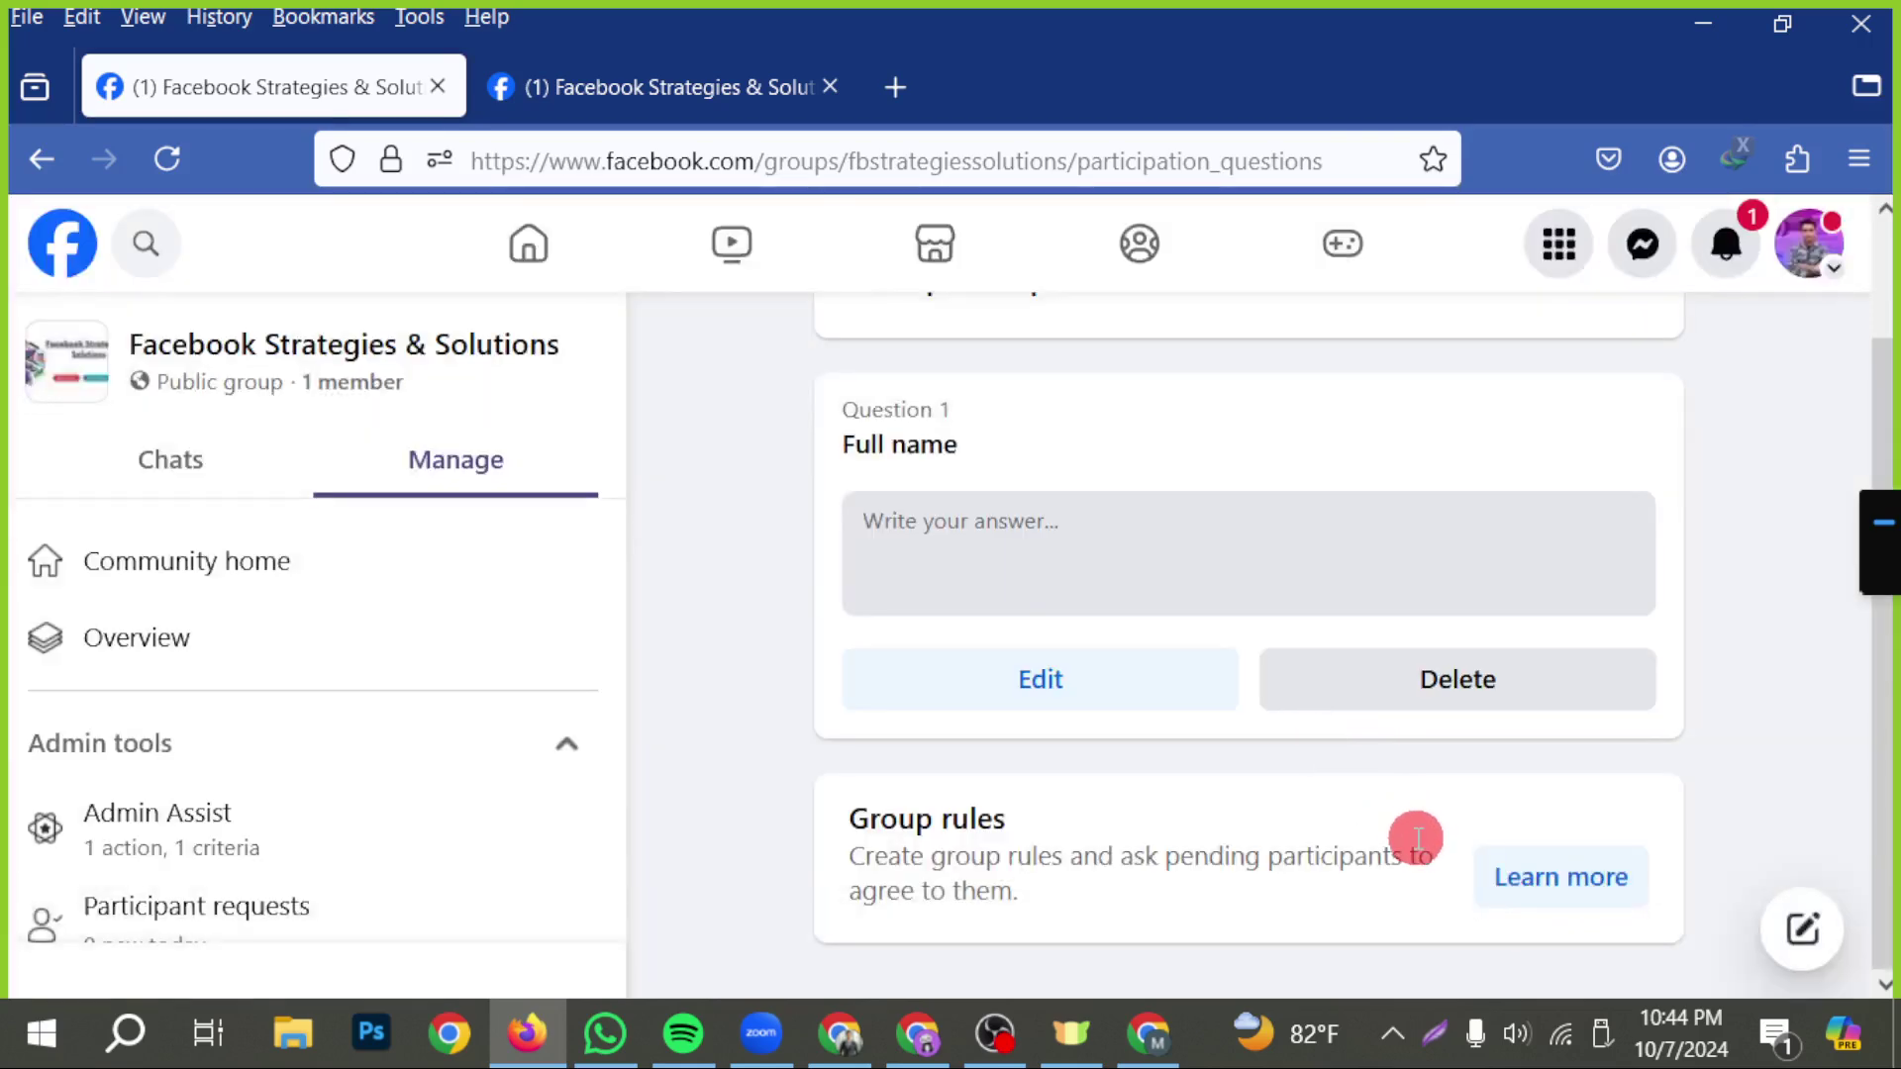
- Create a second participation question reading "WhatsApp No" with the Written answer type, save it, and review the question list
scroll(1269, 752, up, 2)
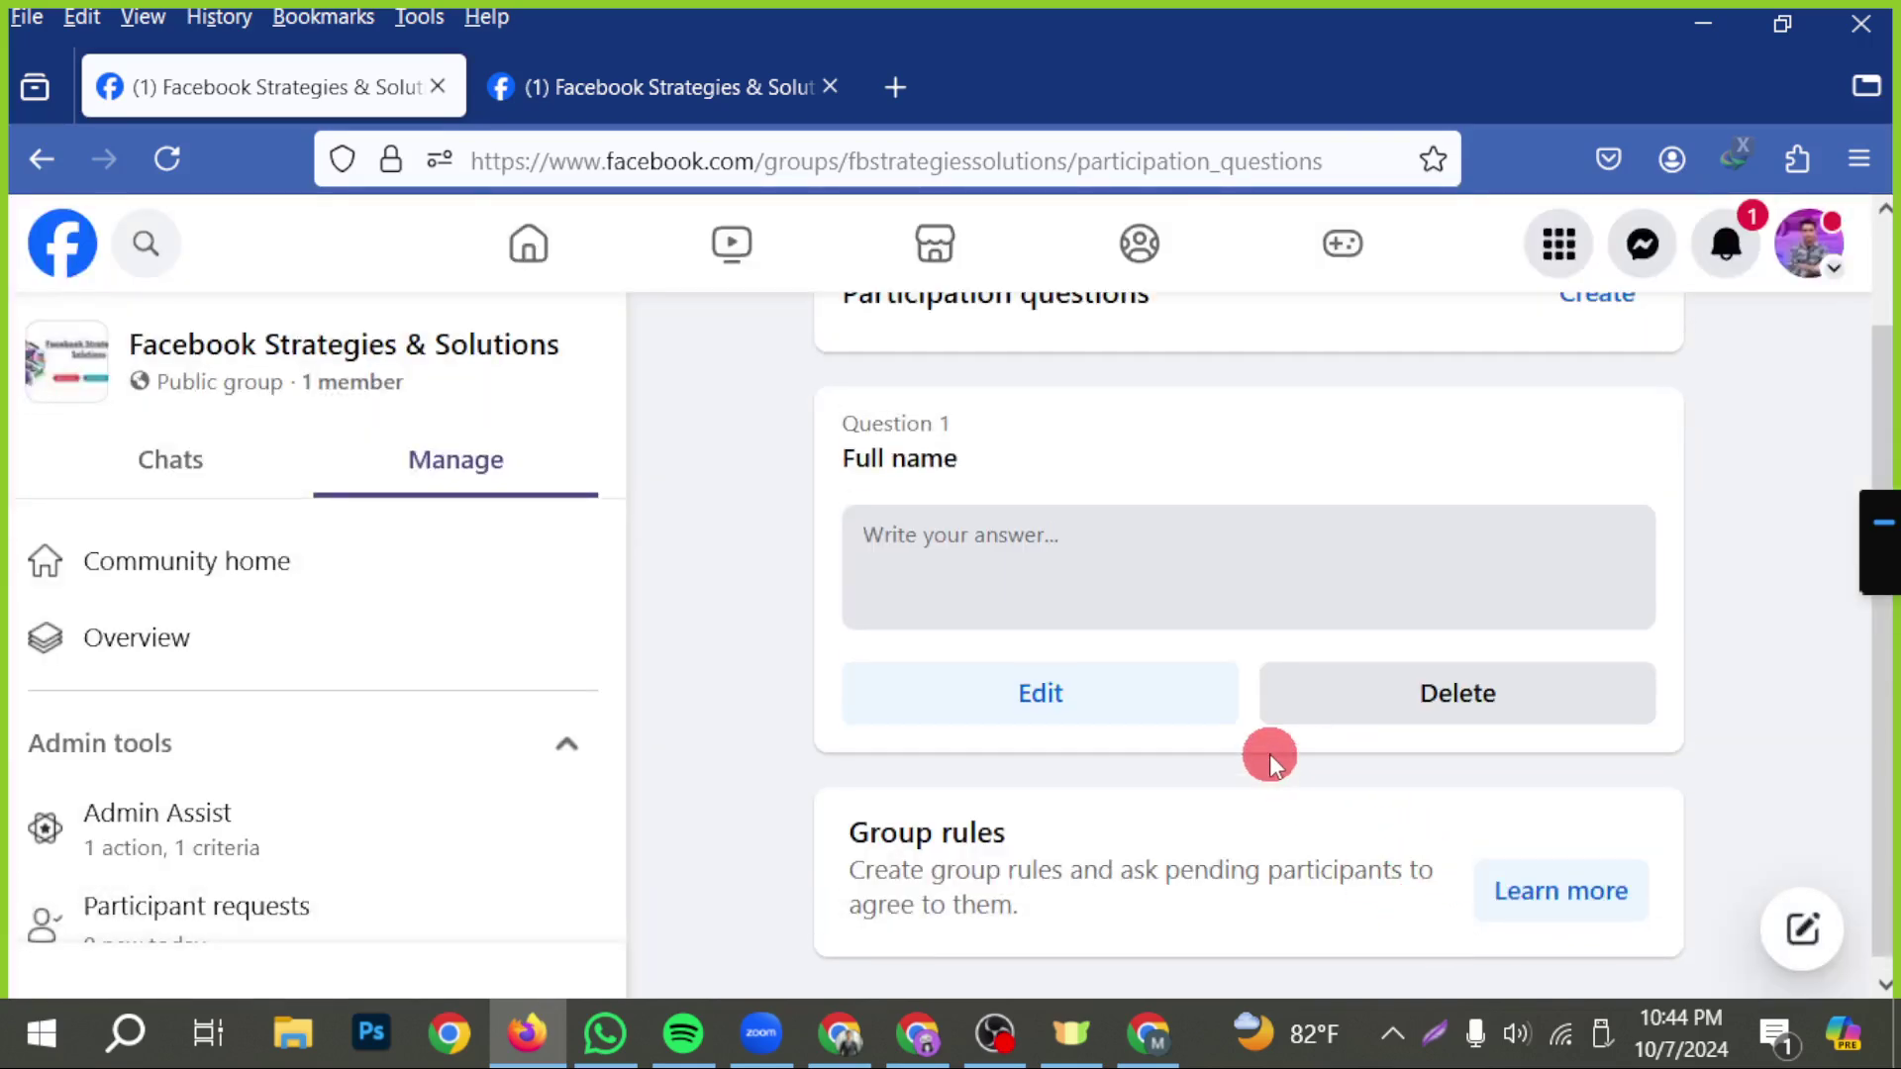
click(1608, 433)
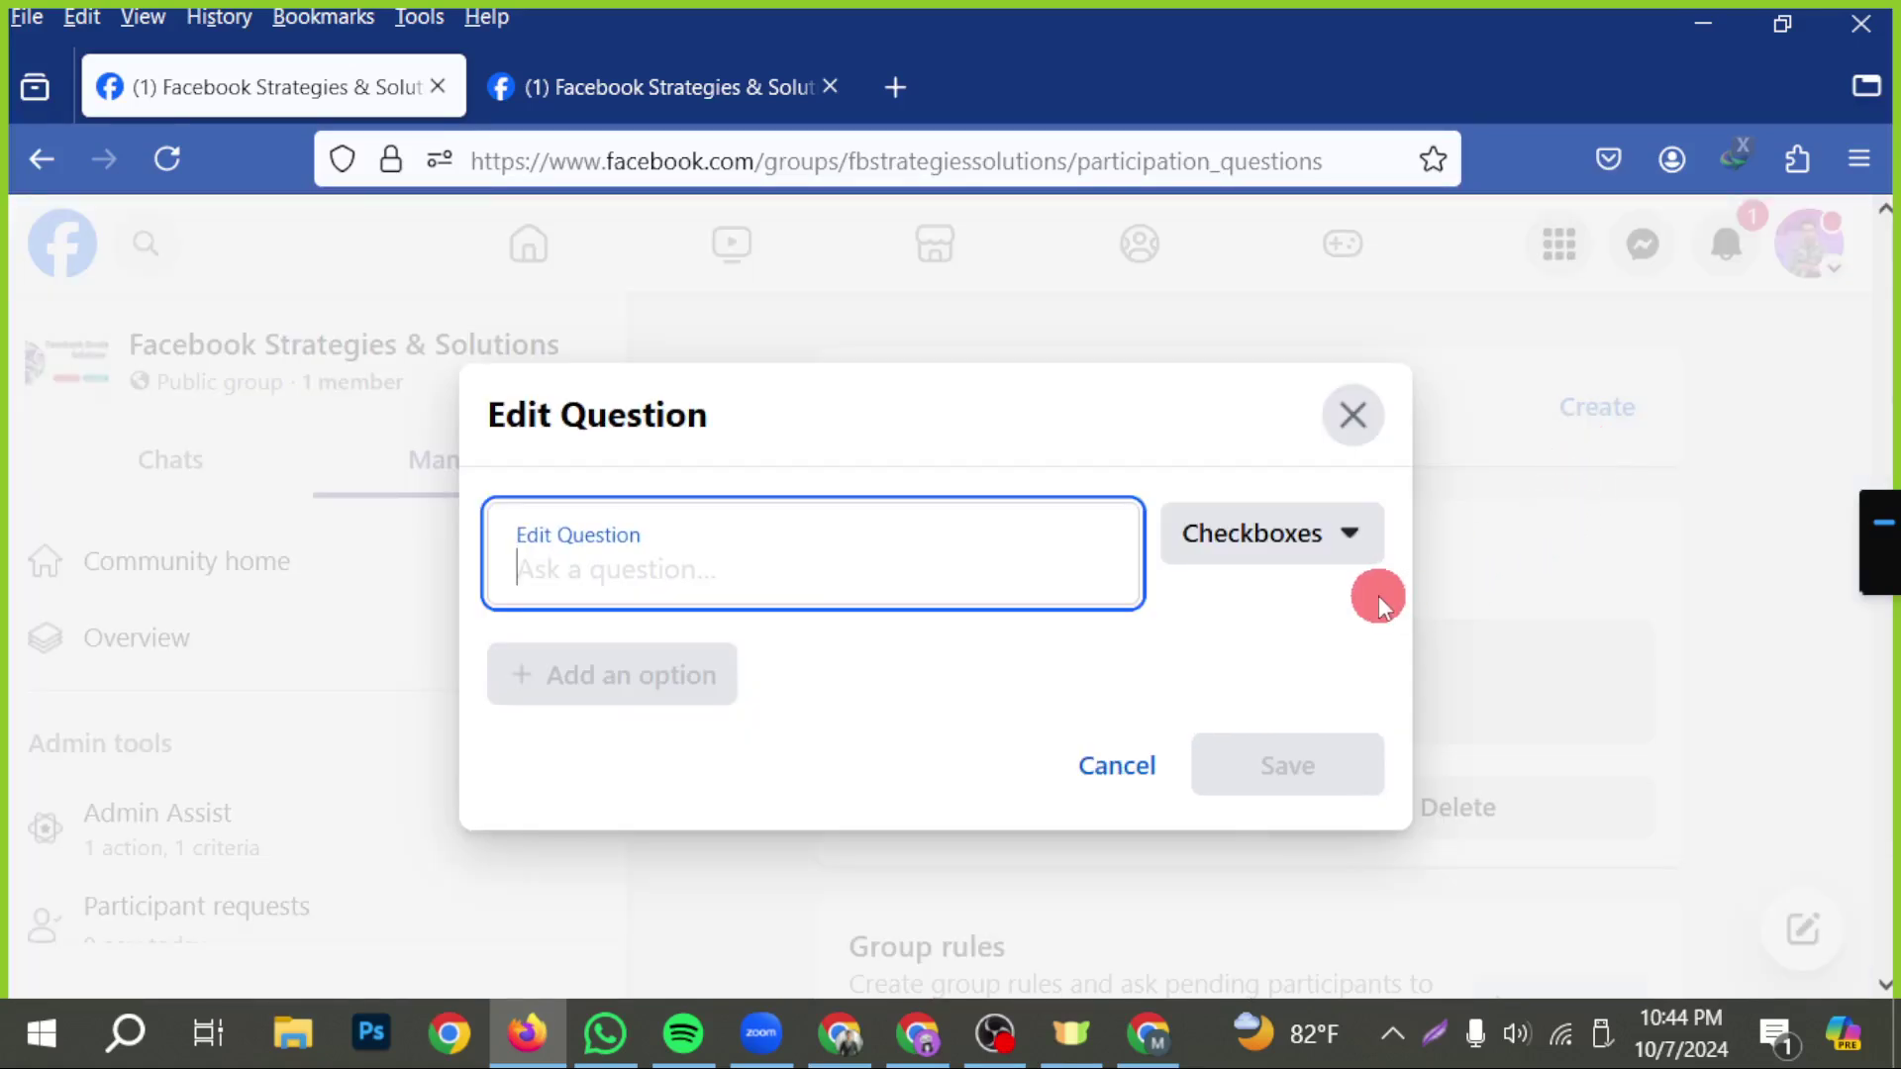
text(WhatsApp No)
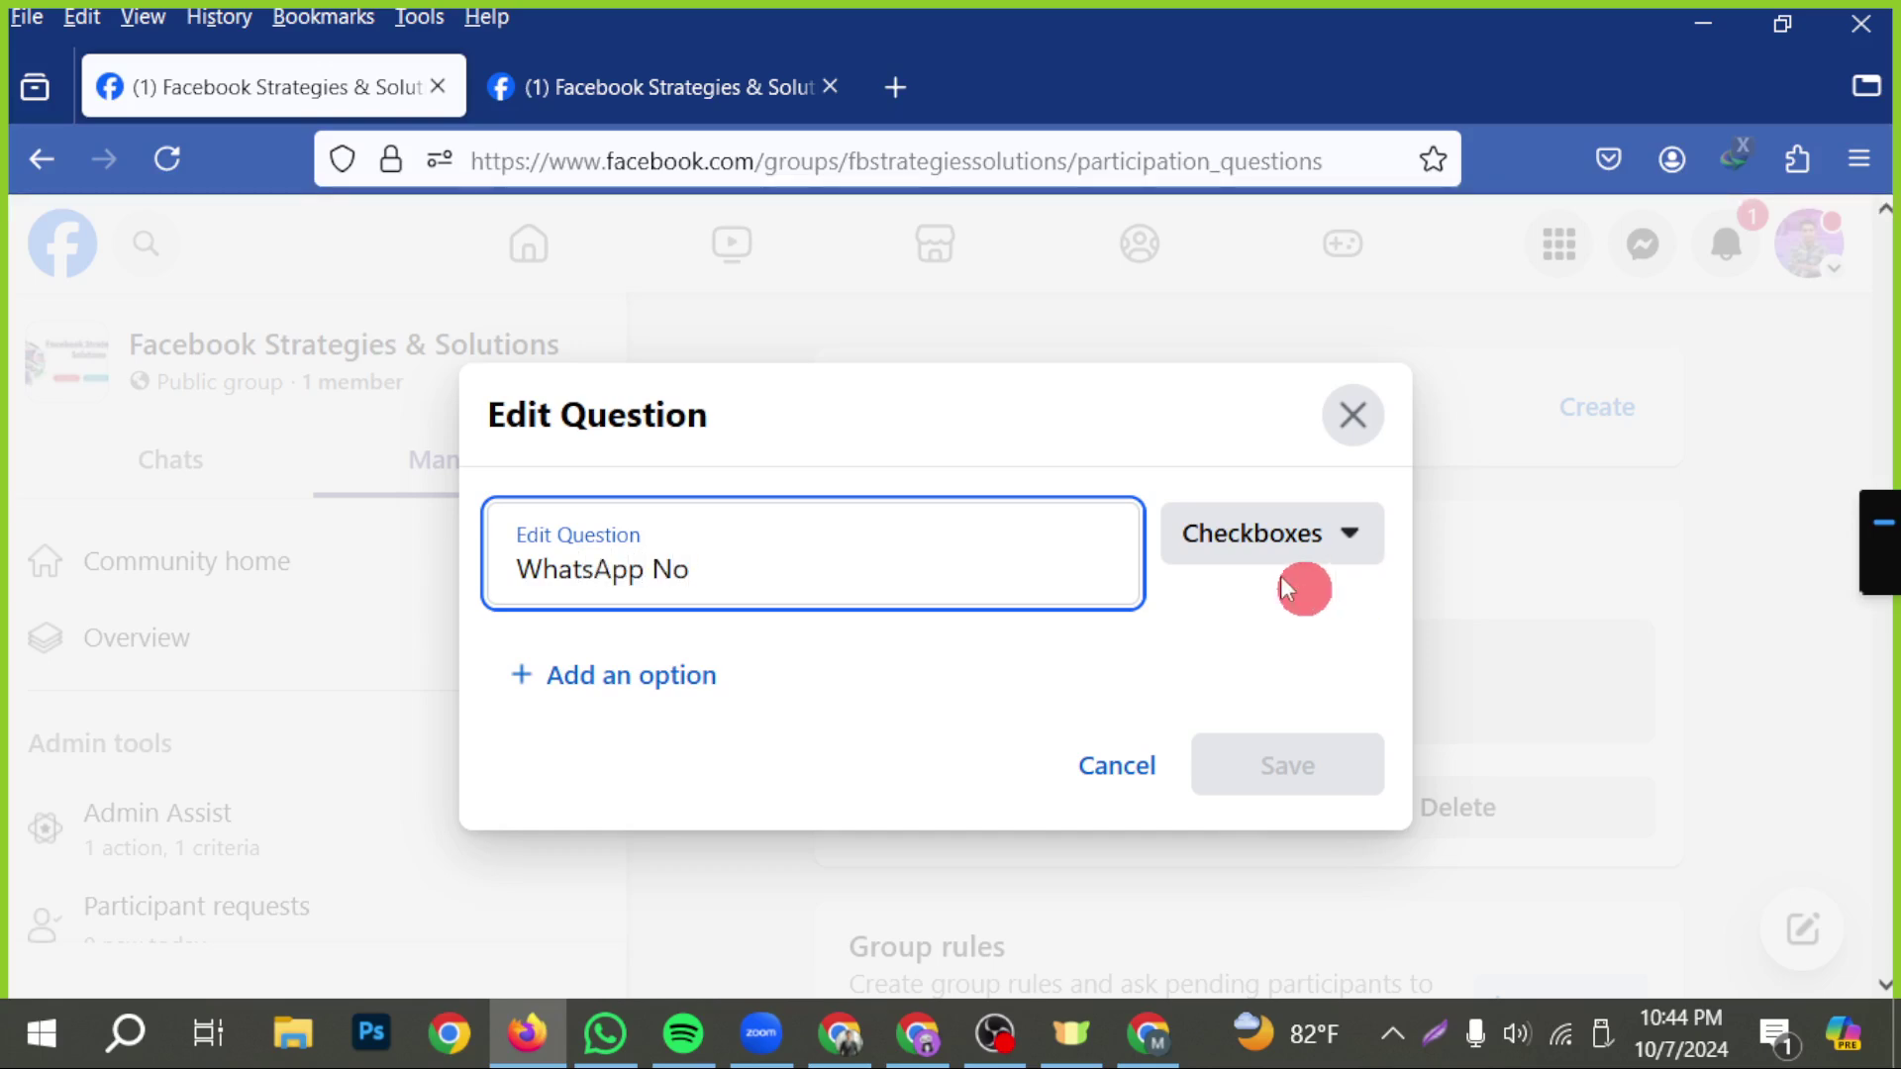
click(1245, 542)
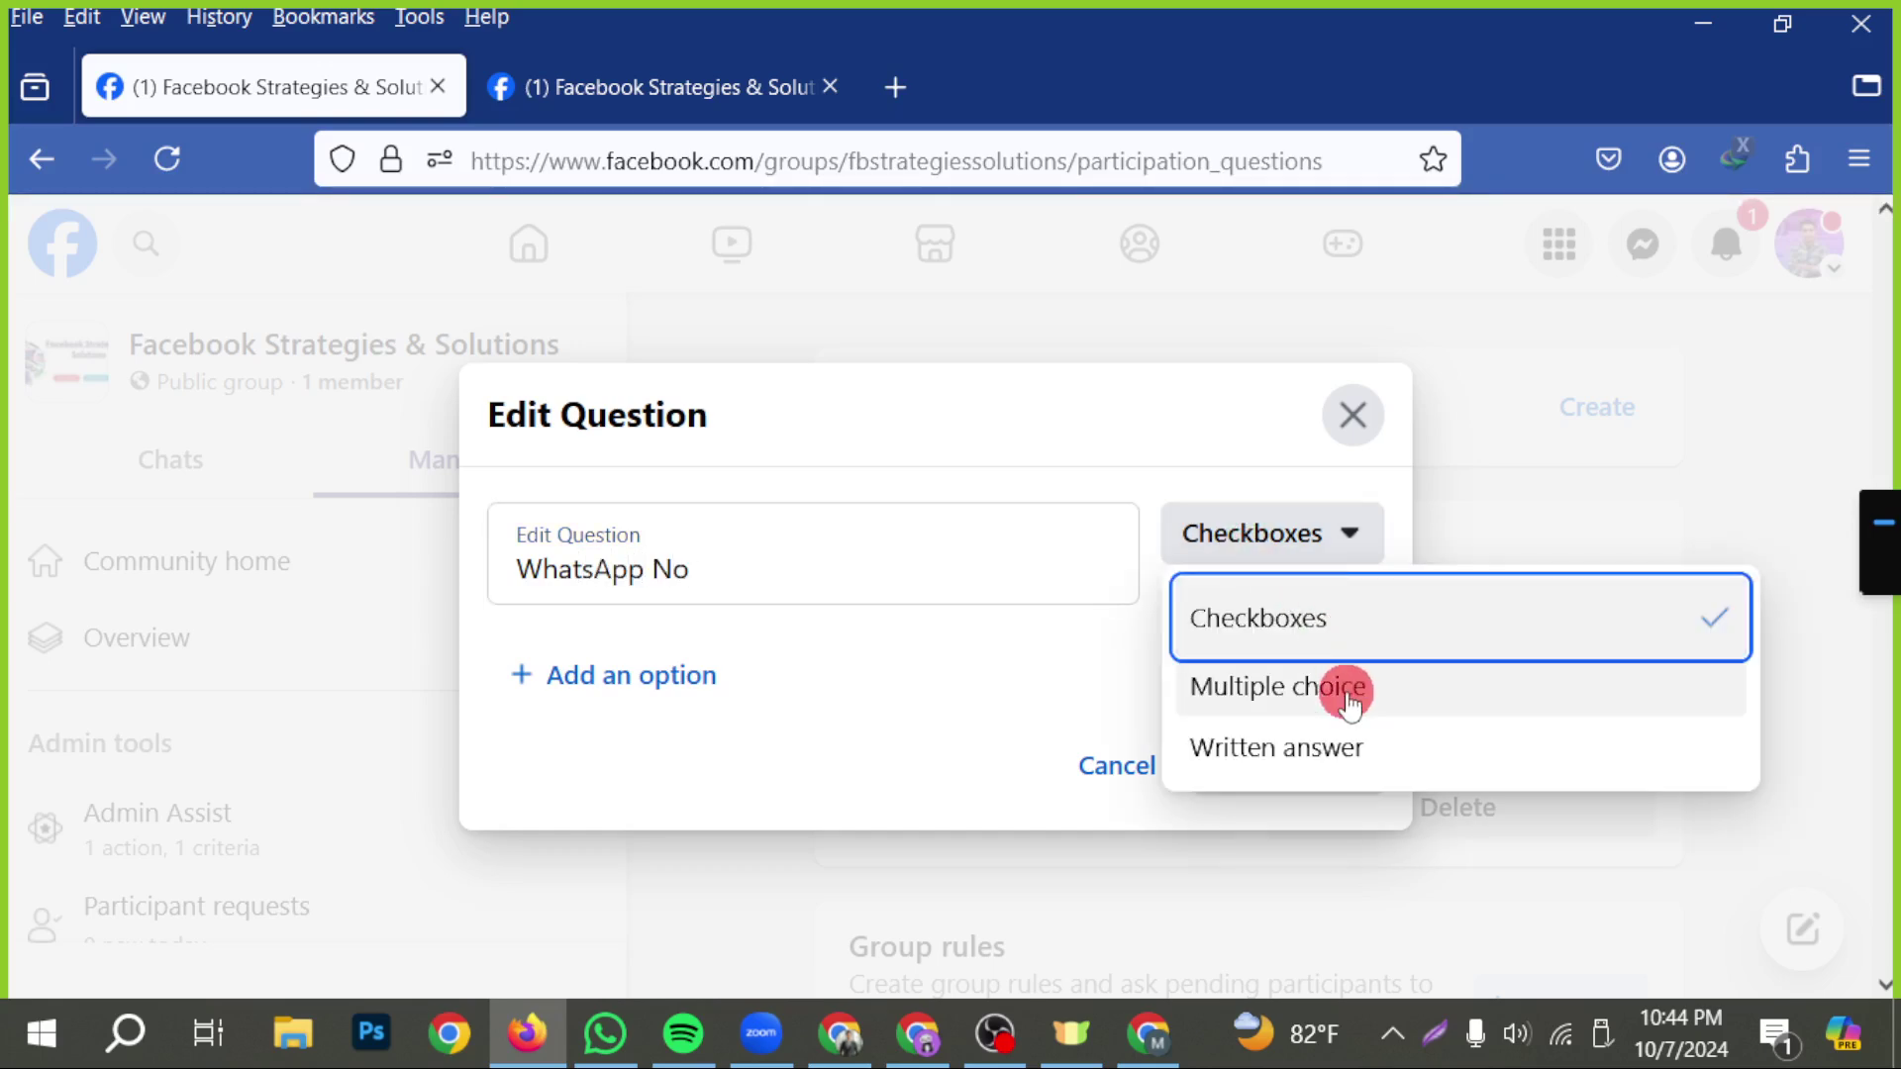
click(1332, 752)
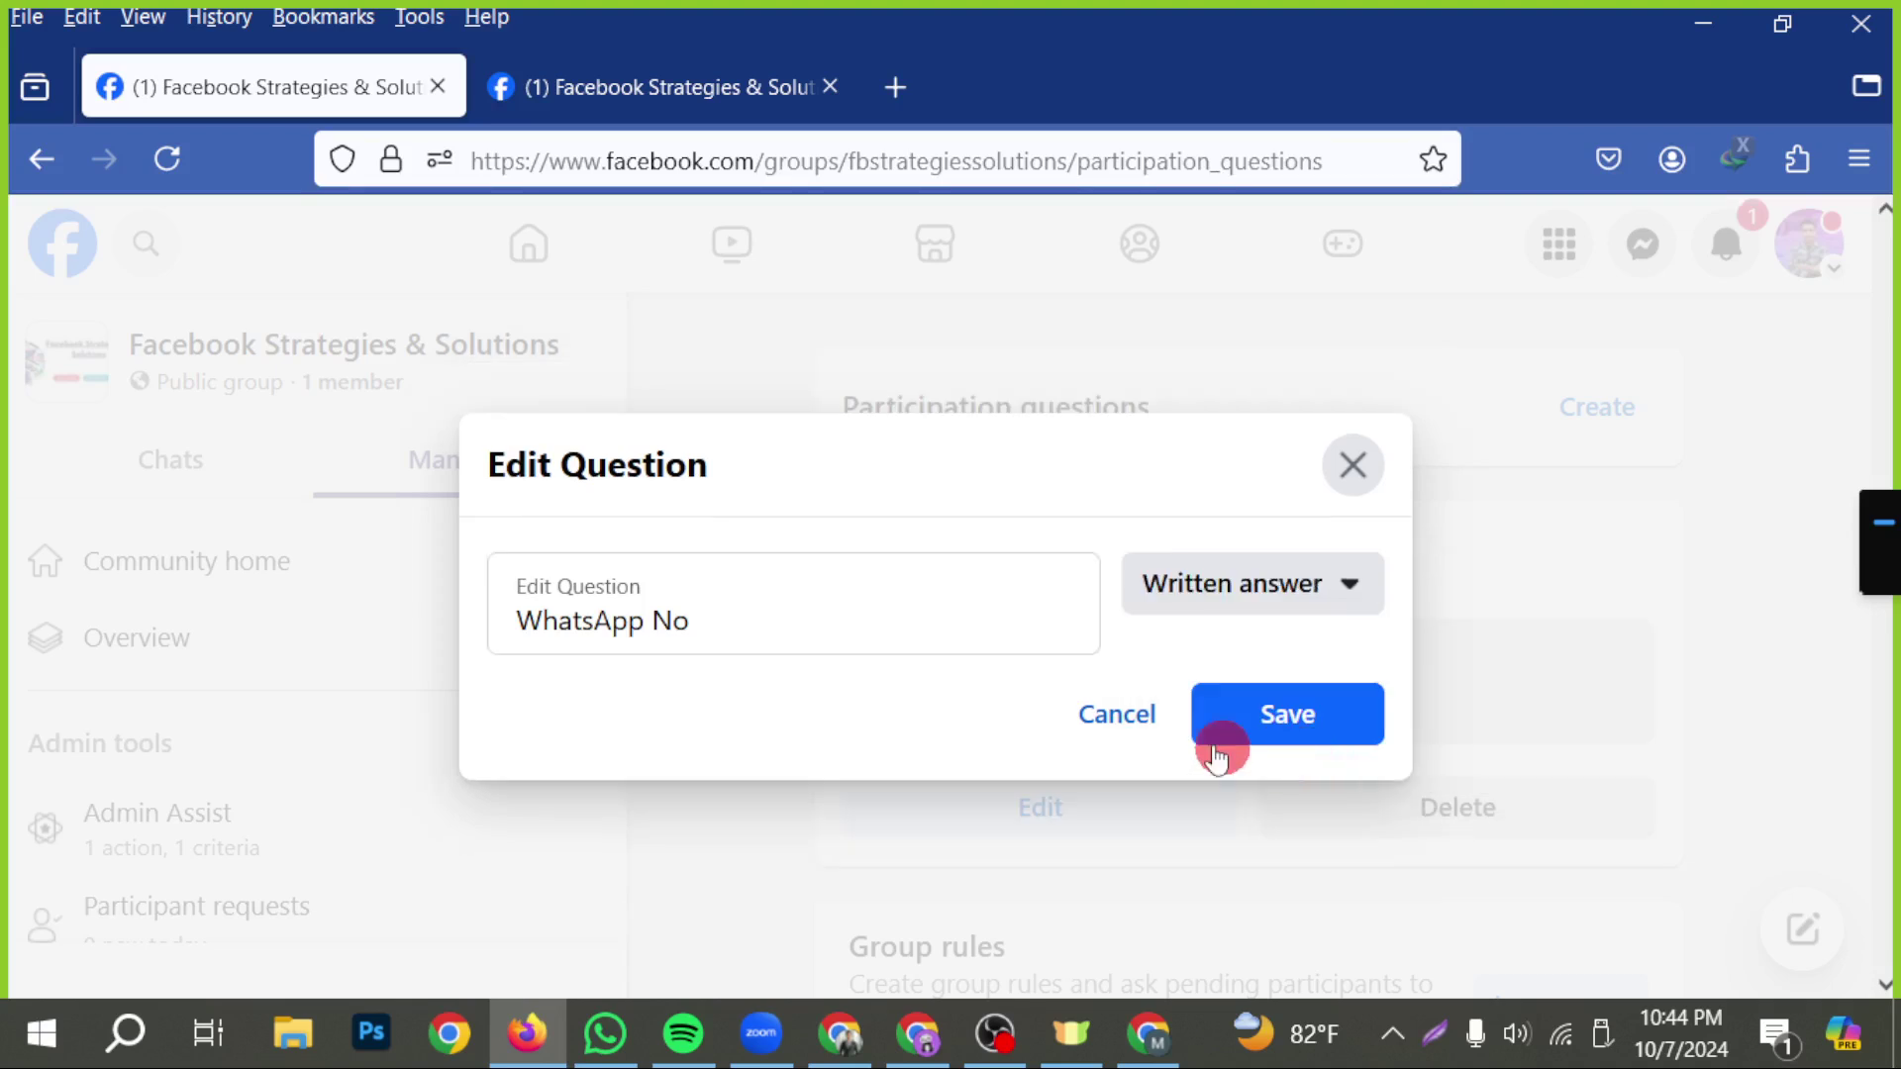
click(1294, 713)
scroll(1251, 619, down, 3)
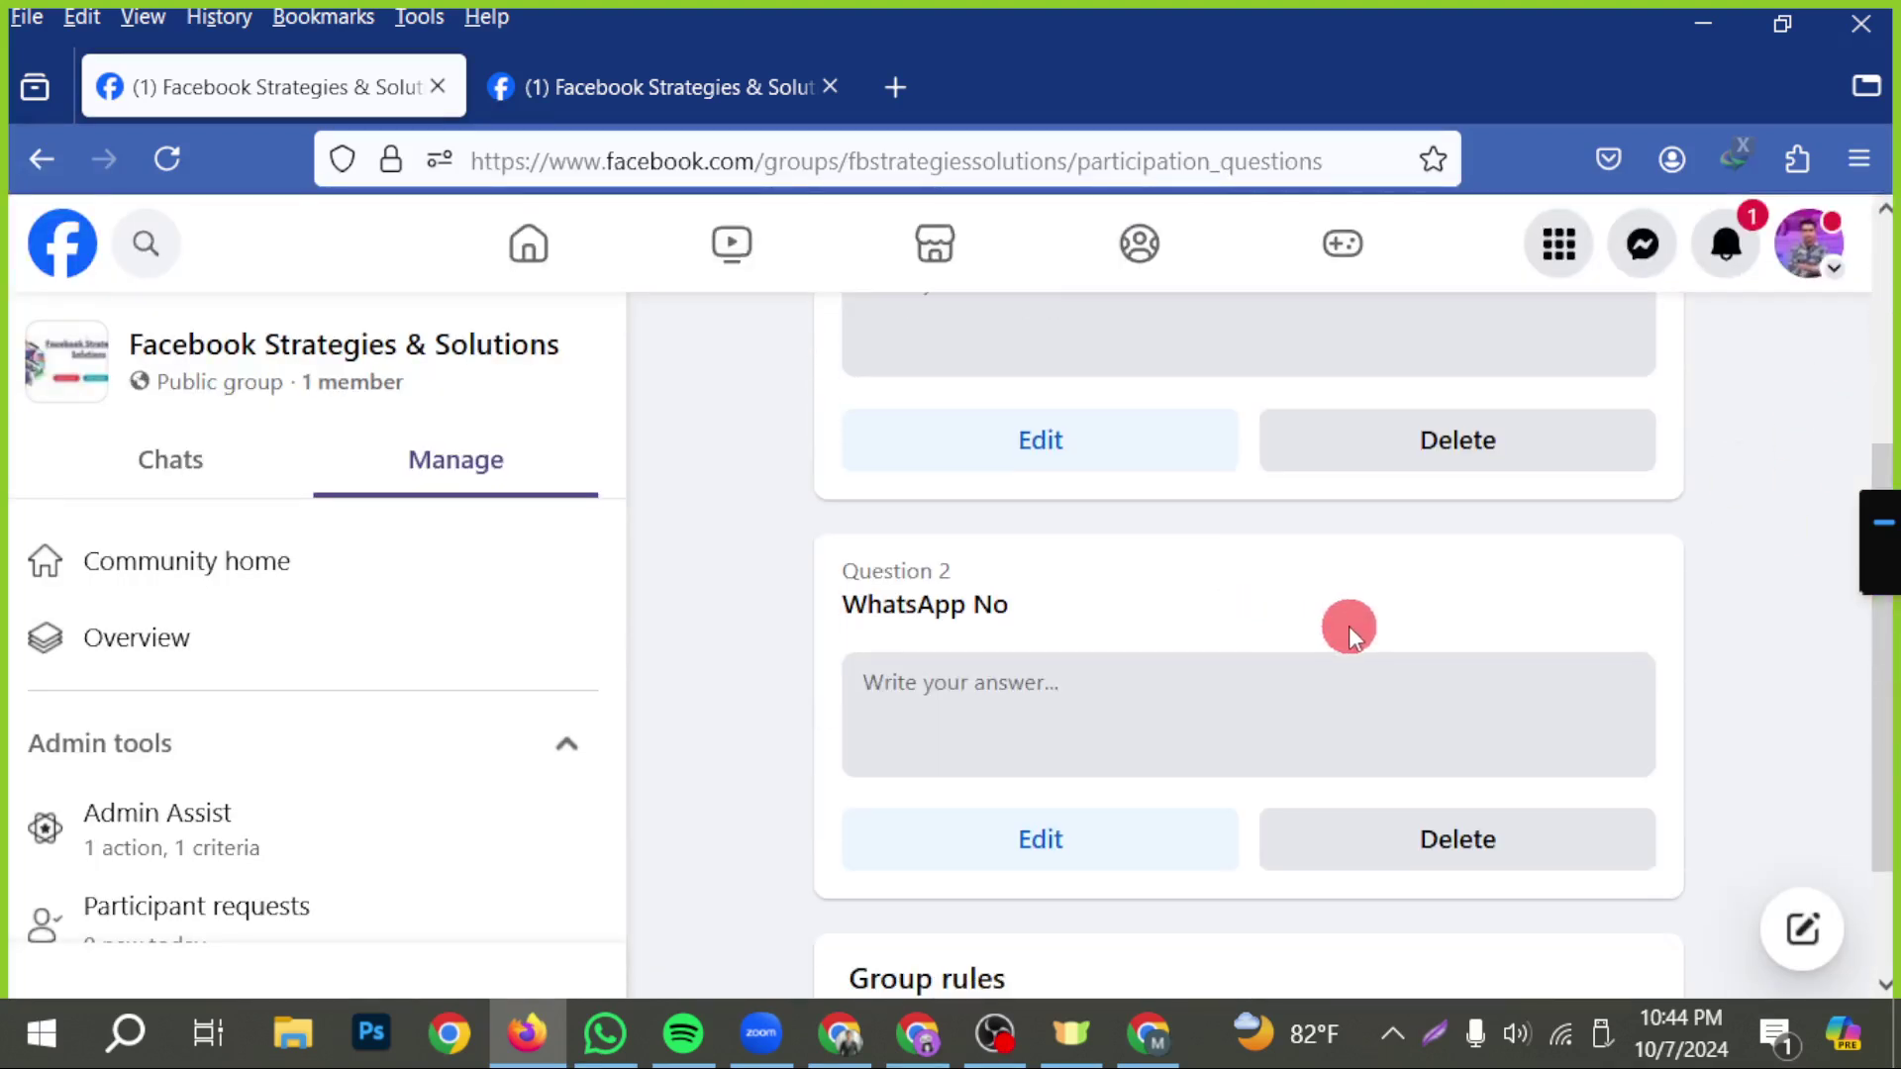
scroll(1147, 548, up, 3)
scroll(1115, 584, down, 5)
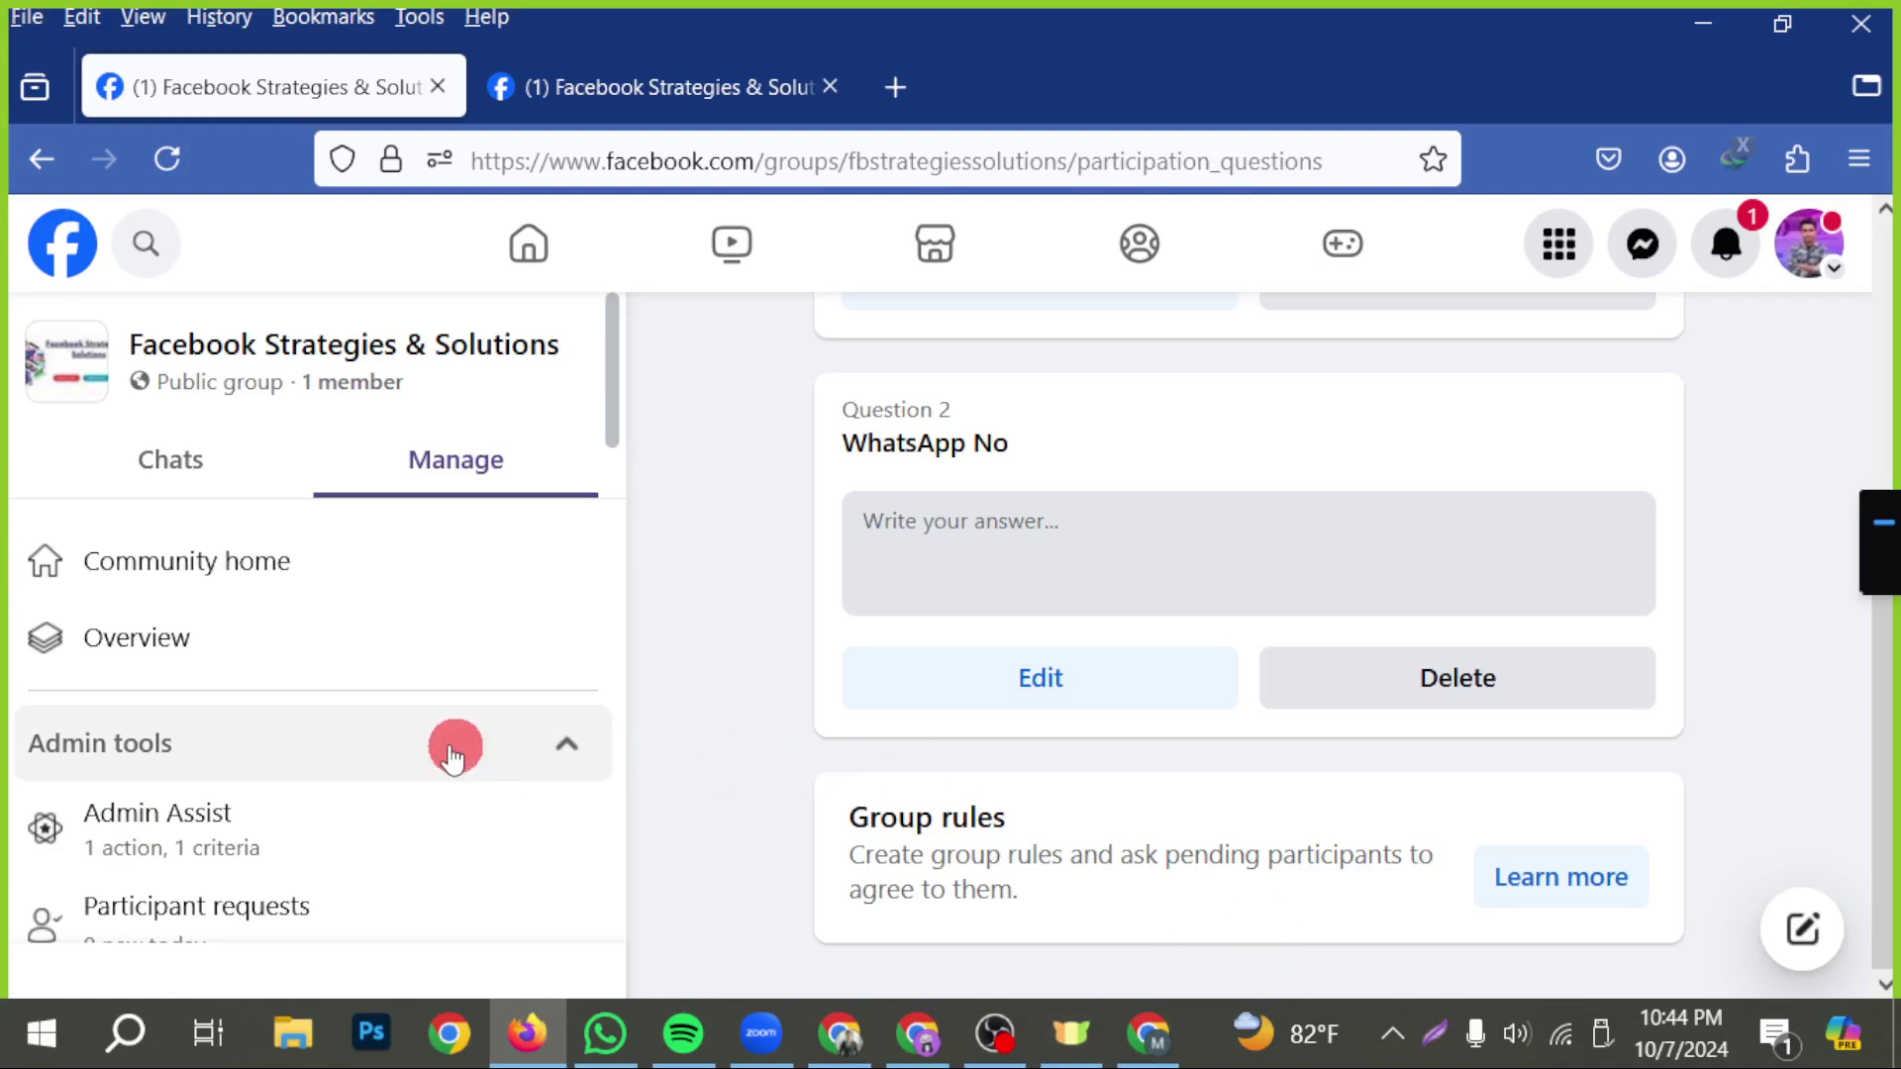
- Return from the participation questions to the group settings page
scroll(454, 746, down, 5)
scroll(1309, 749, up, 1)
scroll(343, 704, down, 6)
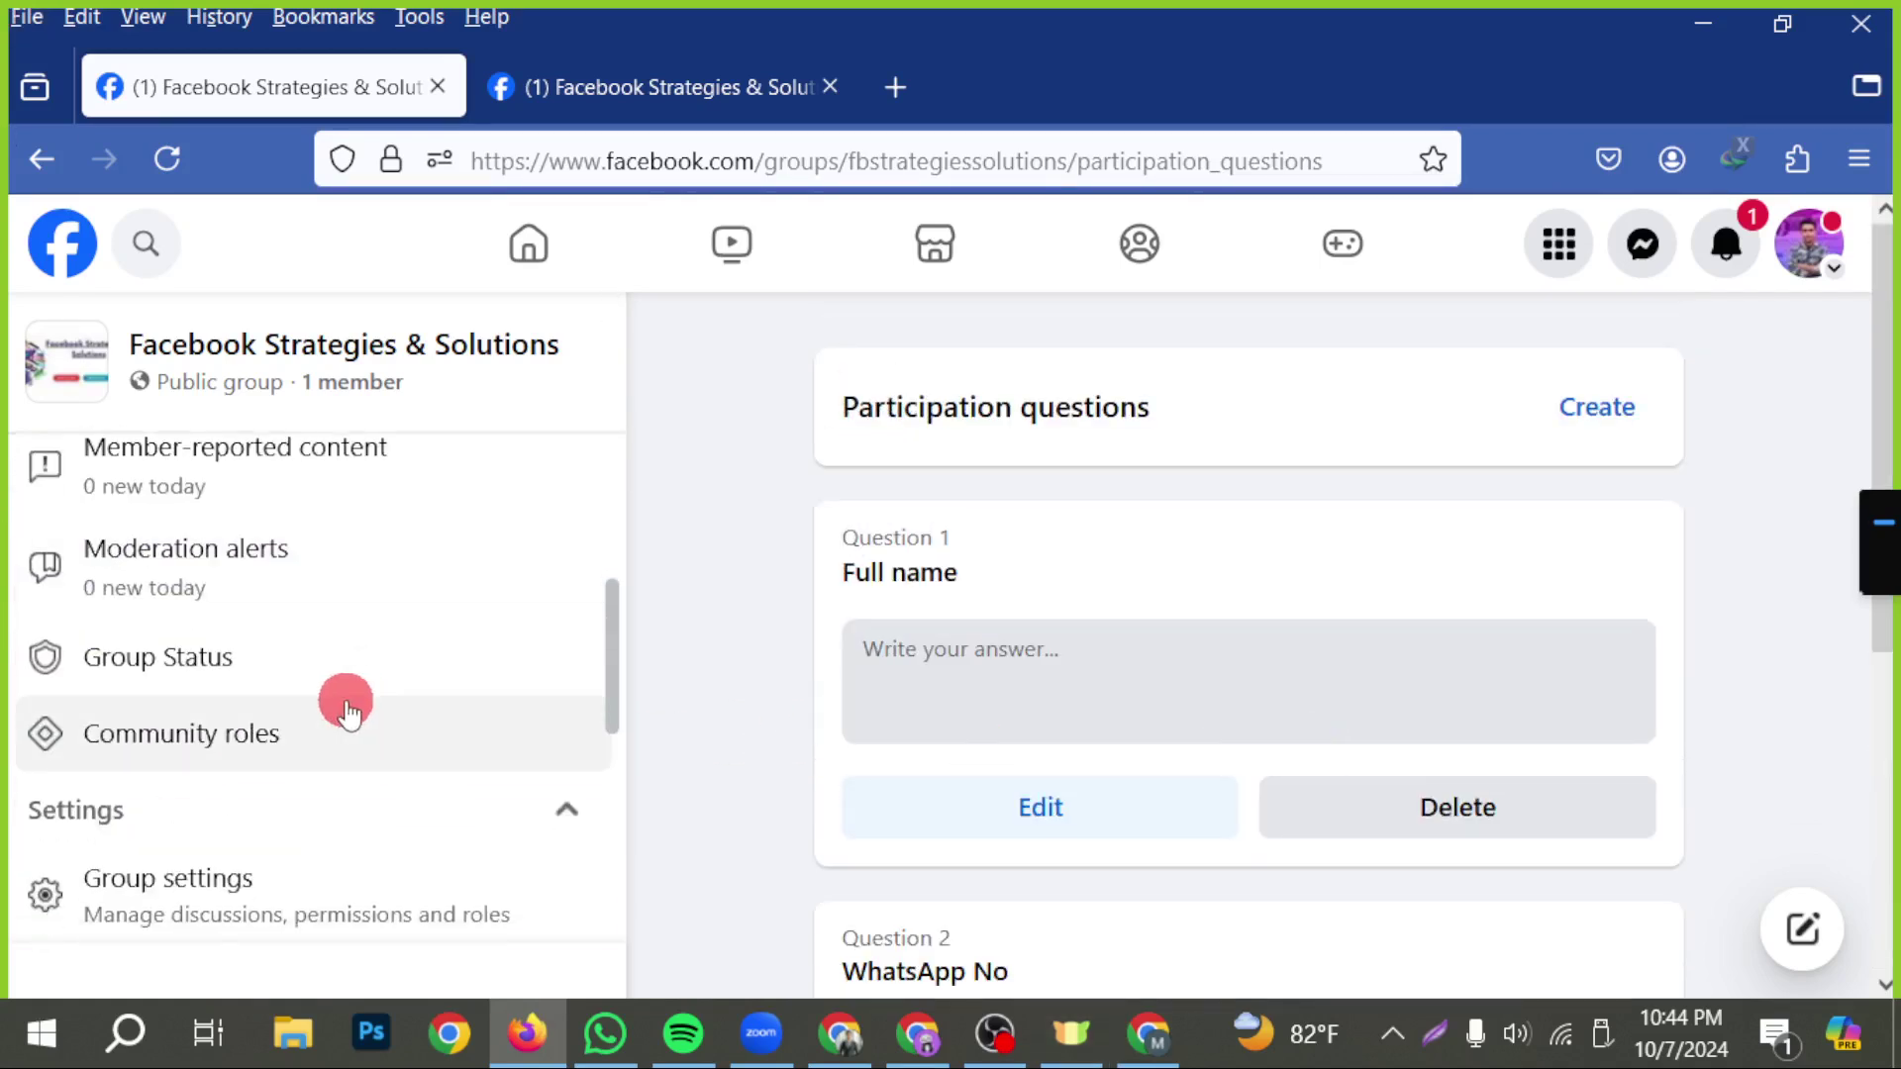
scroll(212, 628, up, 3)
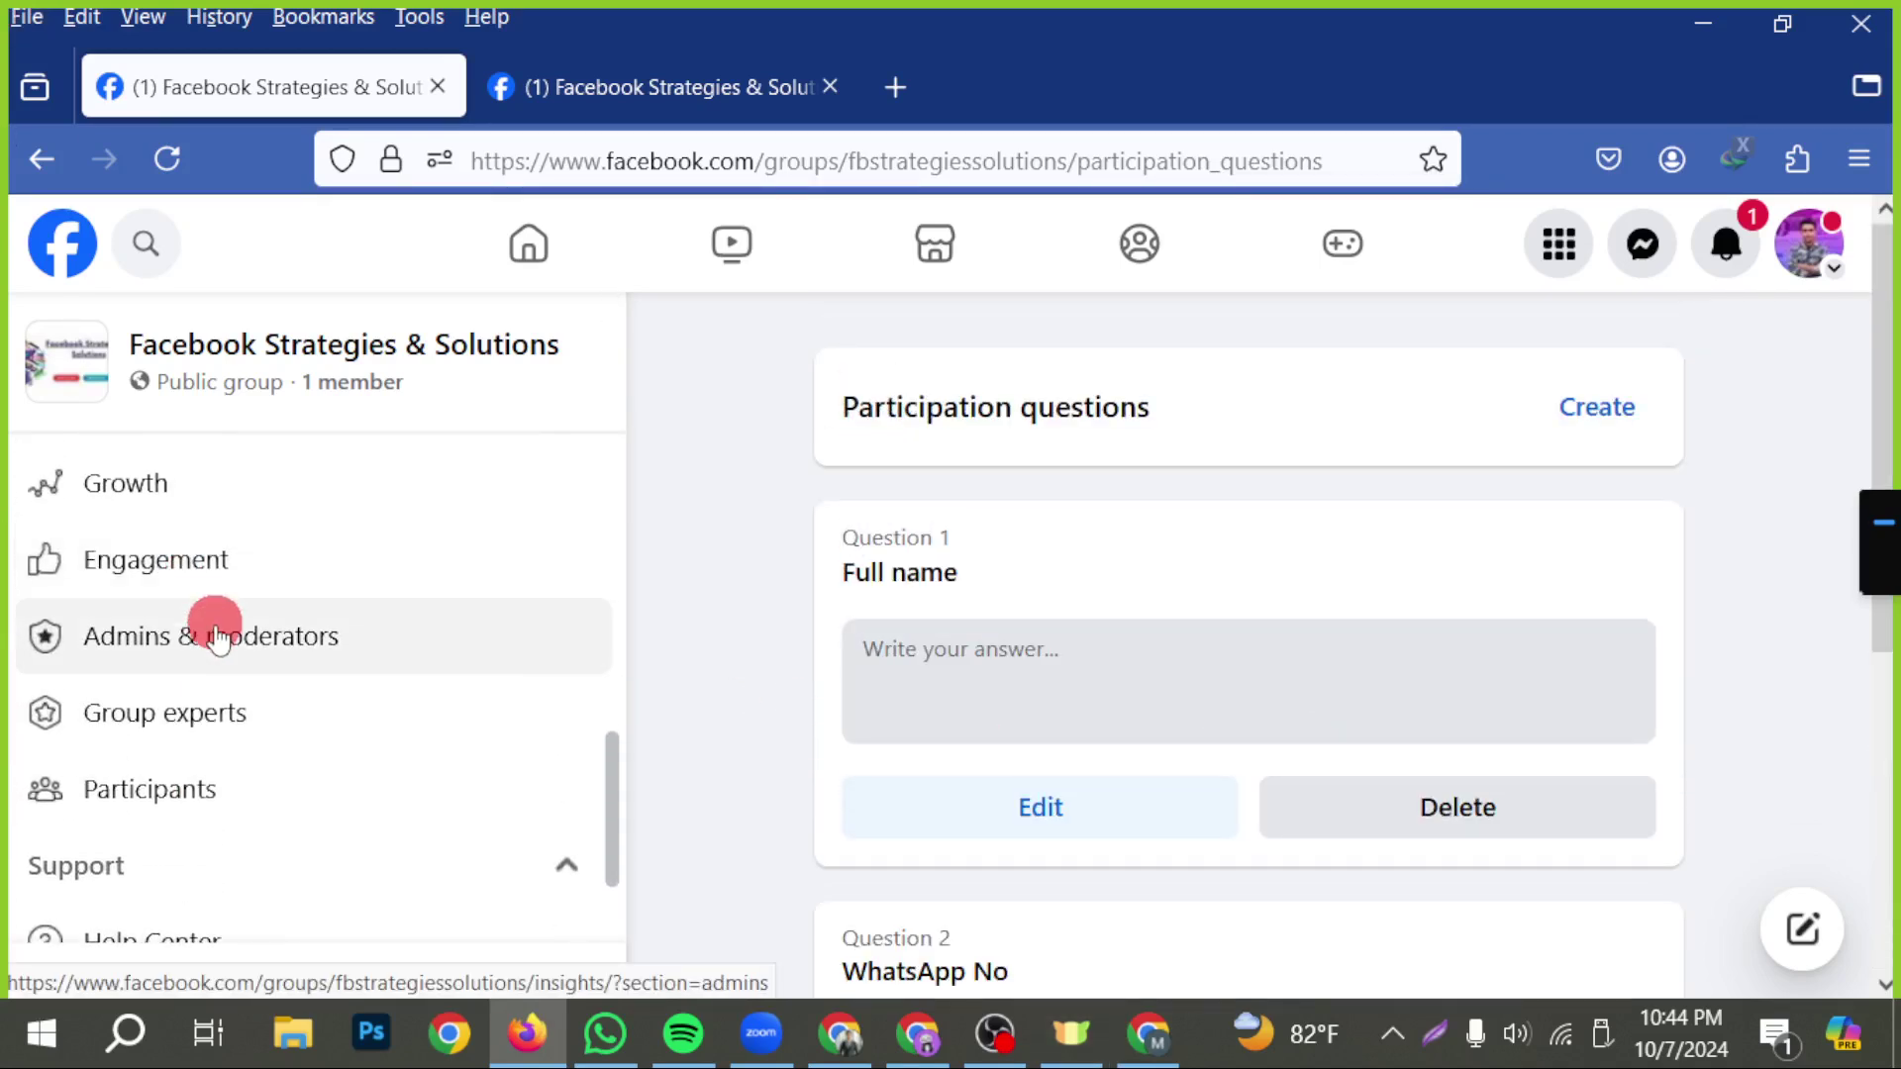
scroll(198, 634, up, 4)
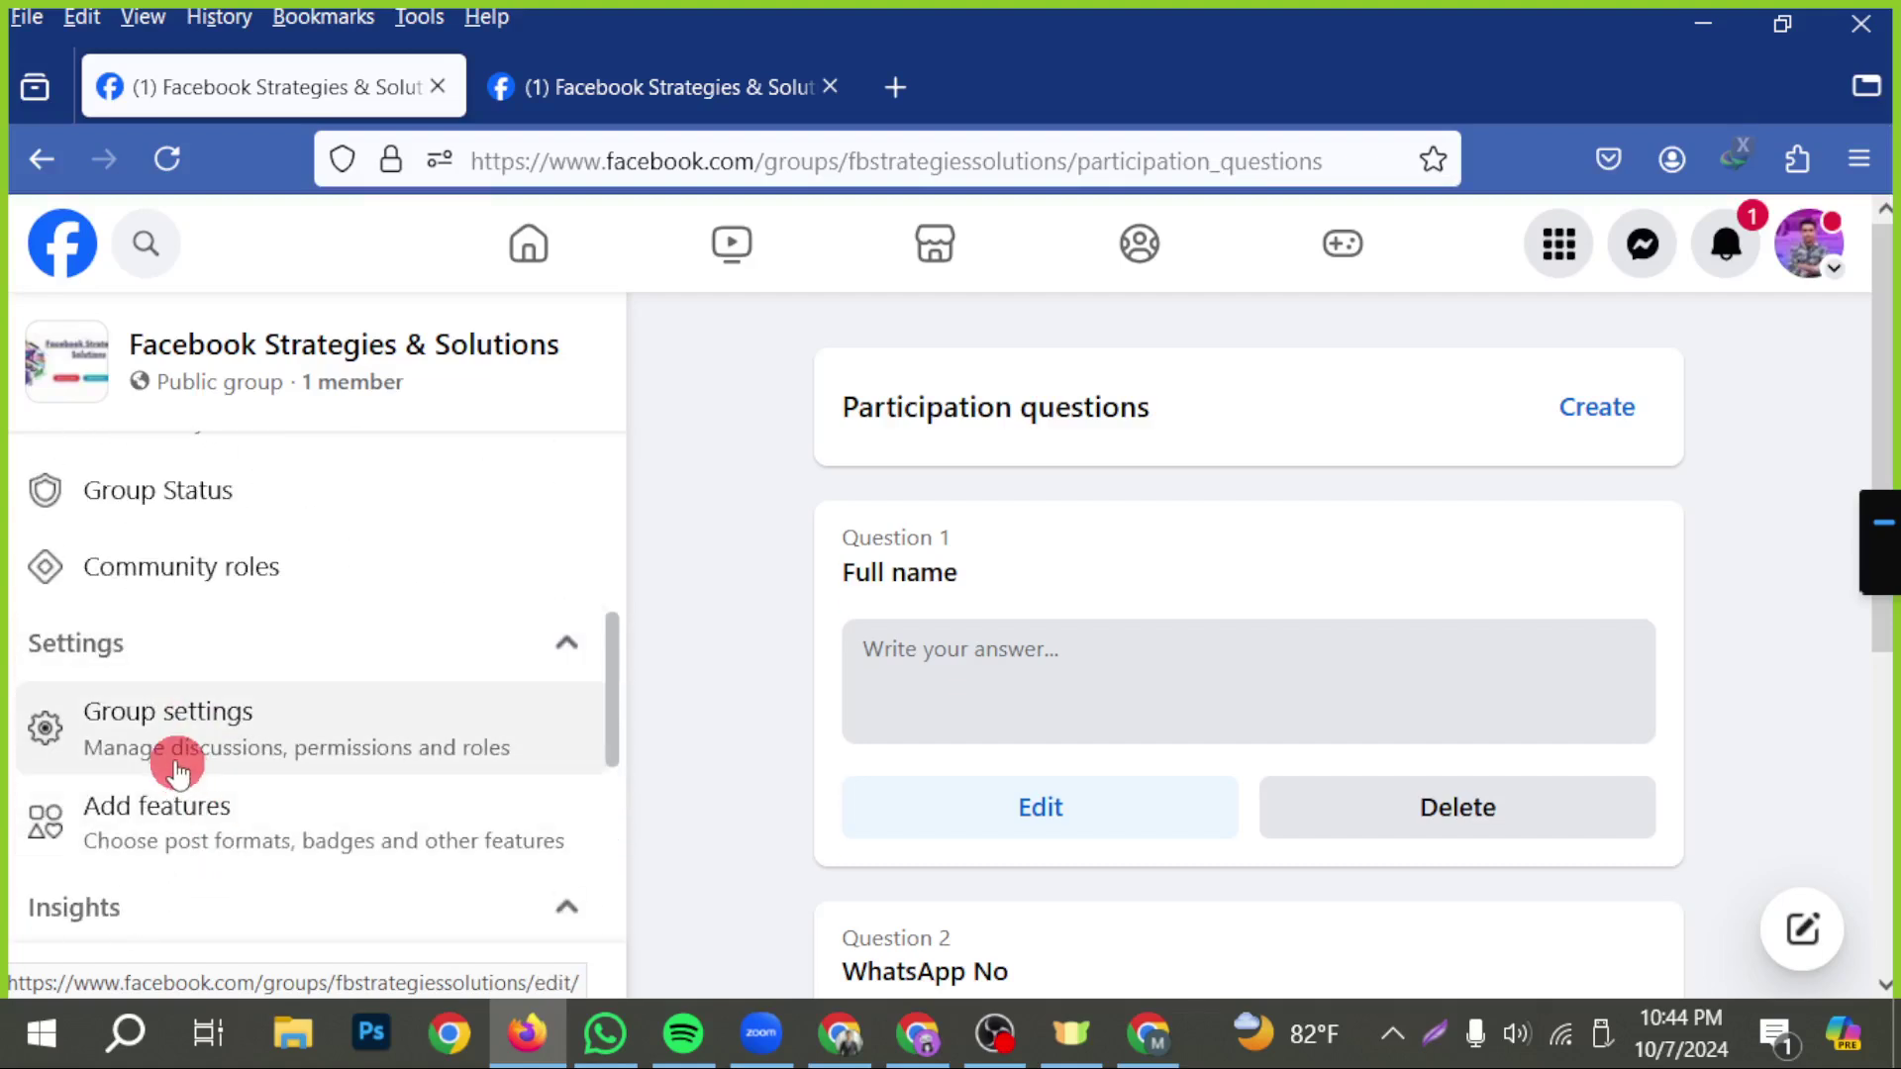
click(170, 765)
- Open the Anonymous posting setting under Manage discussion, try switching anonymous posts off and on, and close it without saving
scroll(1300, 645, down, 8)
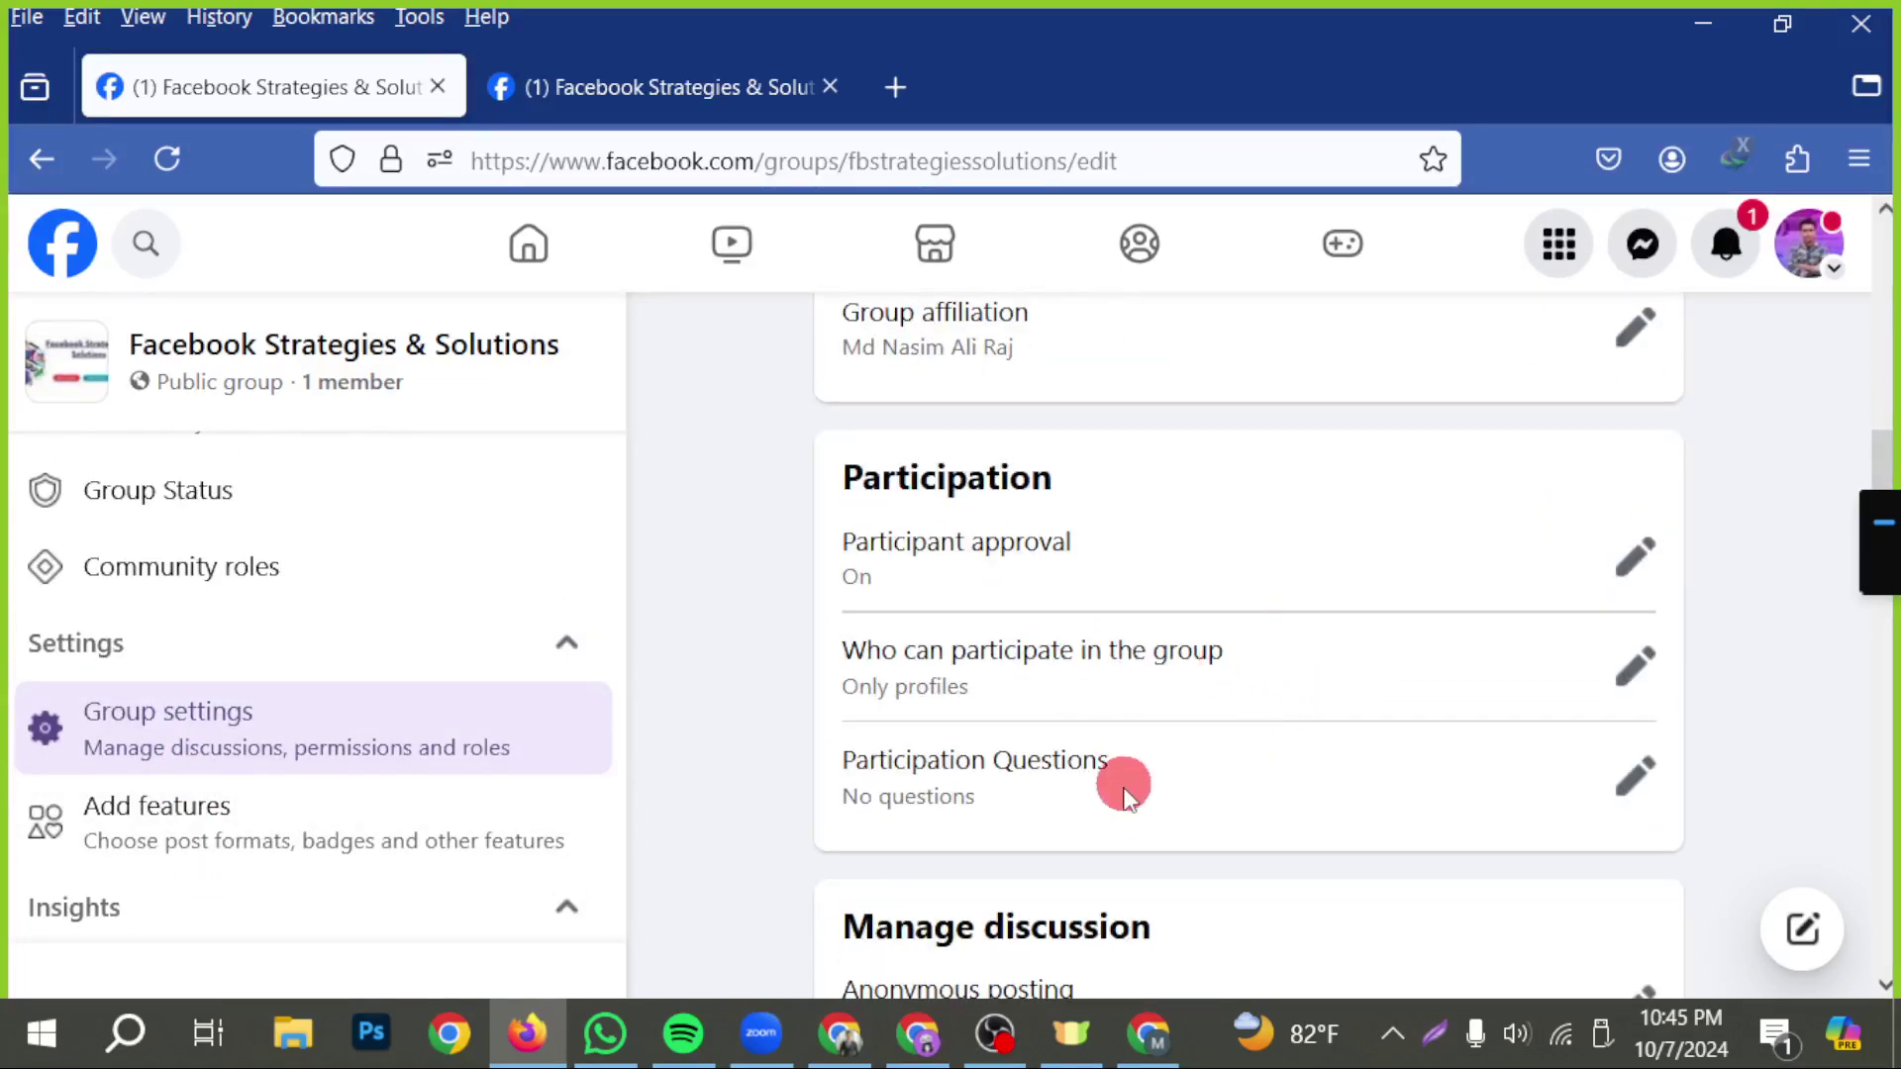
scroll(1123, 792, down, 2)
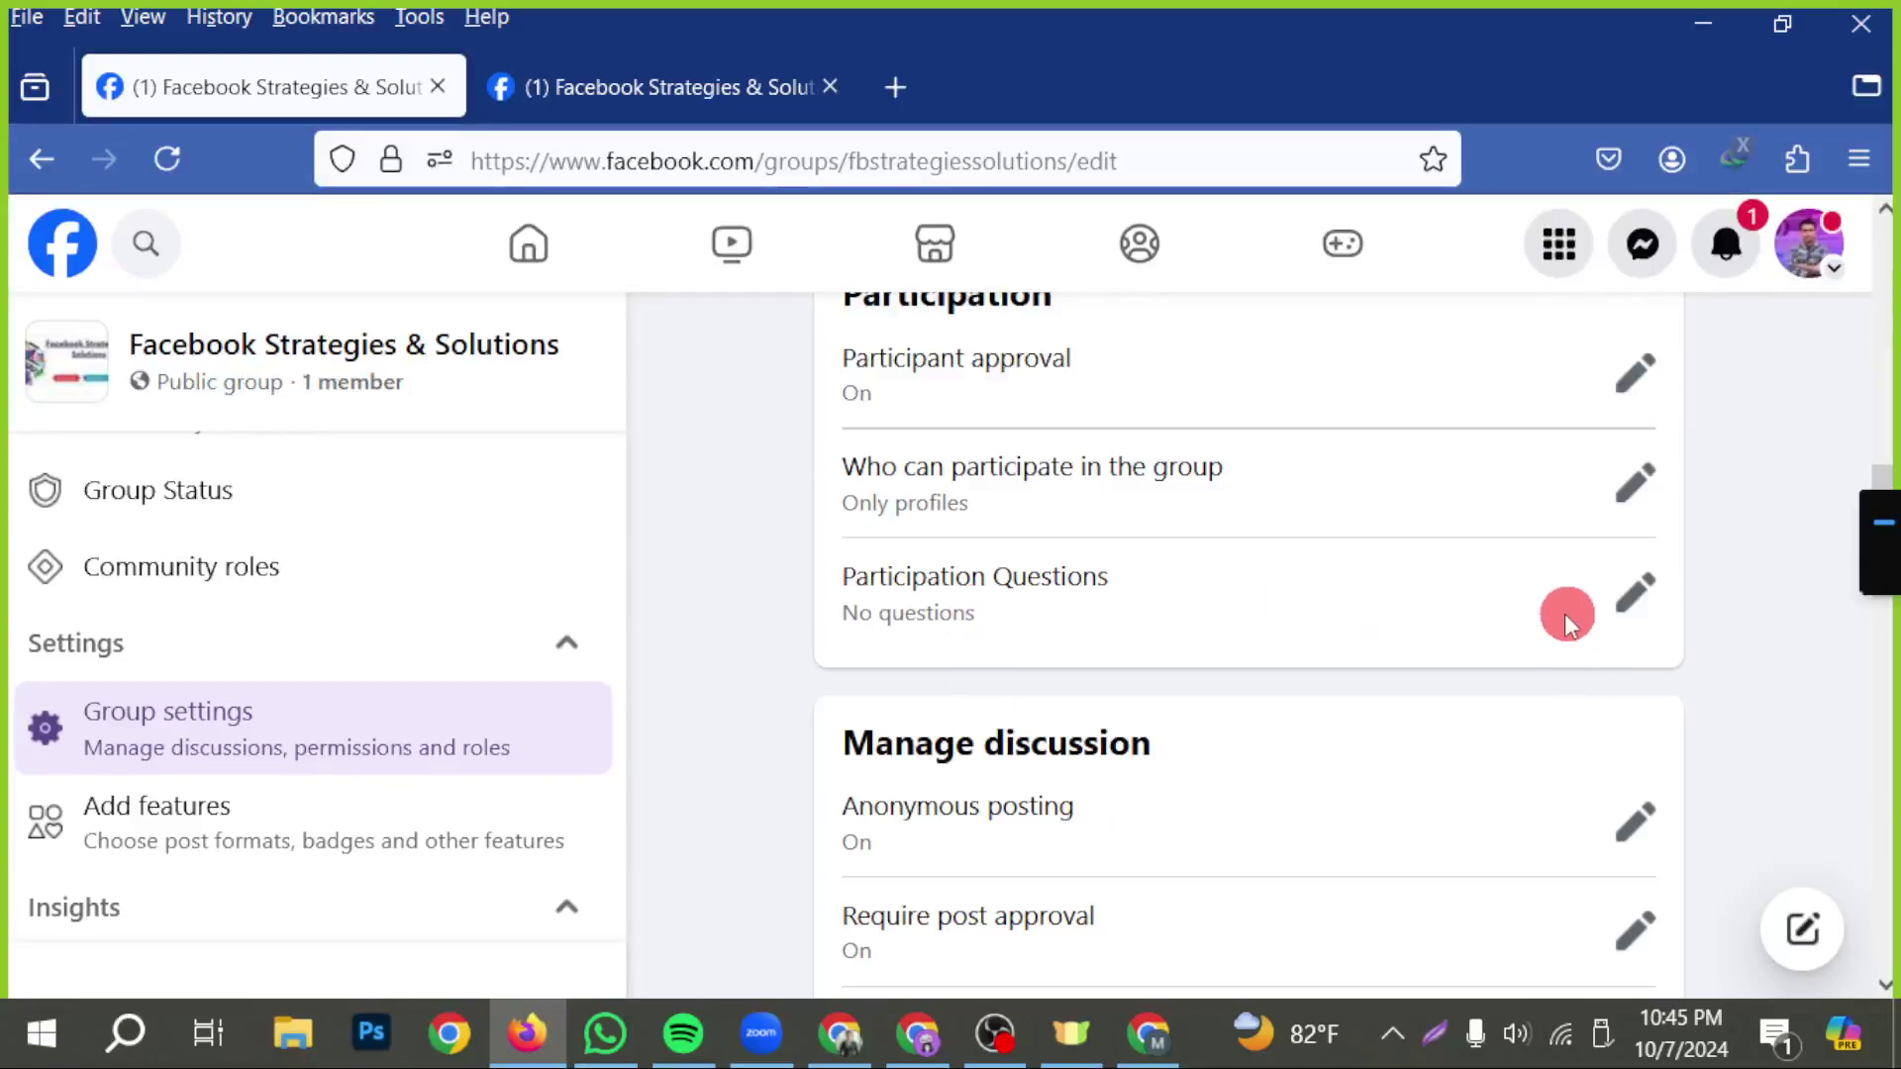
scroll(1287, 657, down, 2)
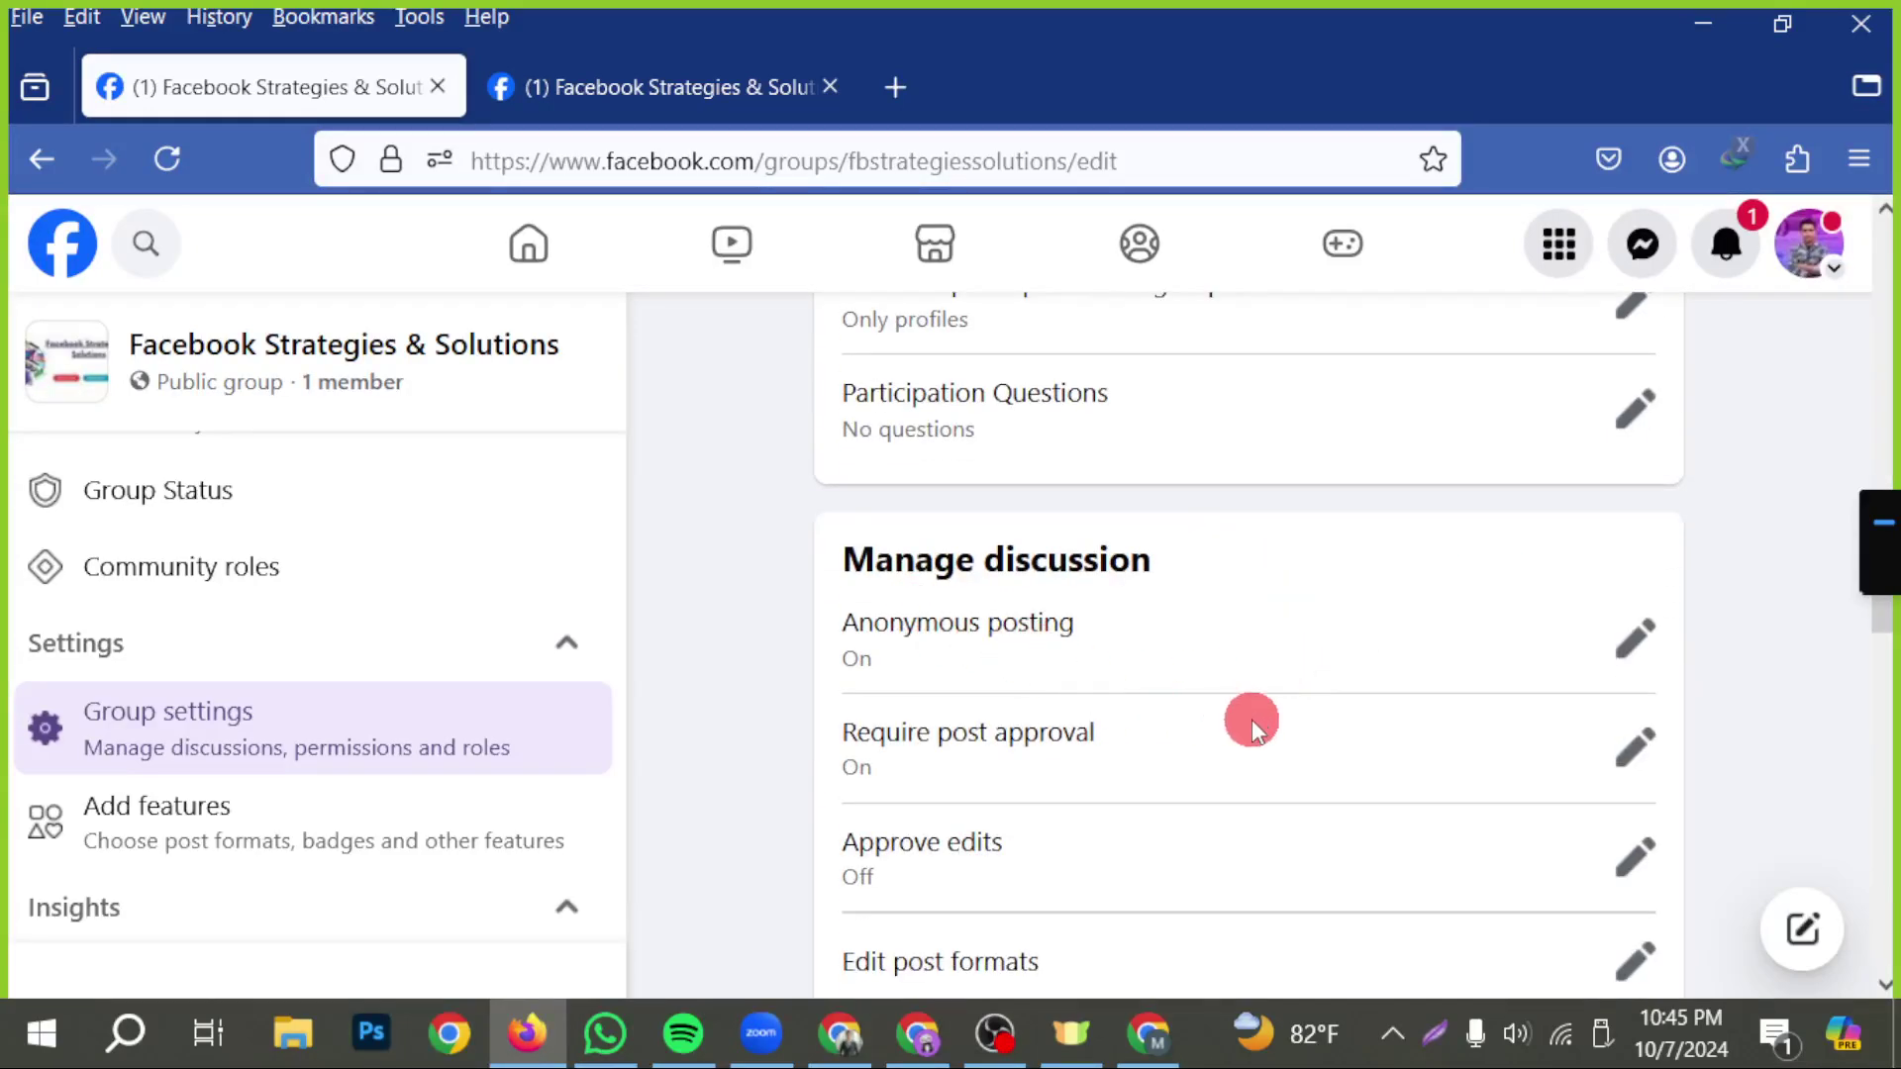
scroll(1197, 710, down, 2)
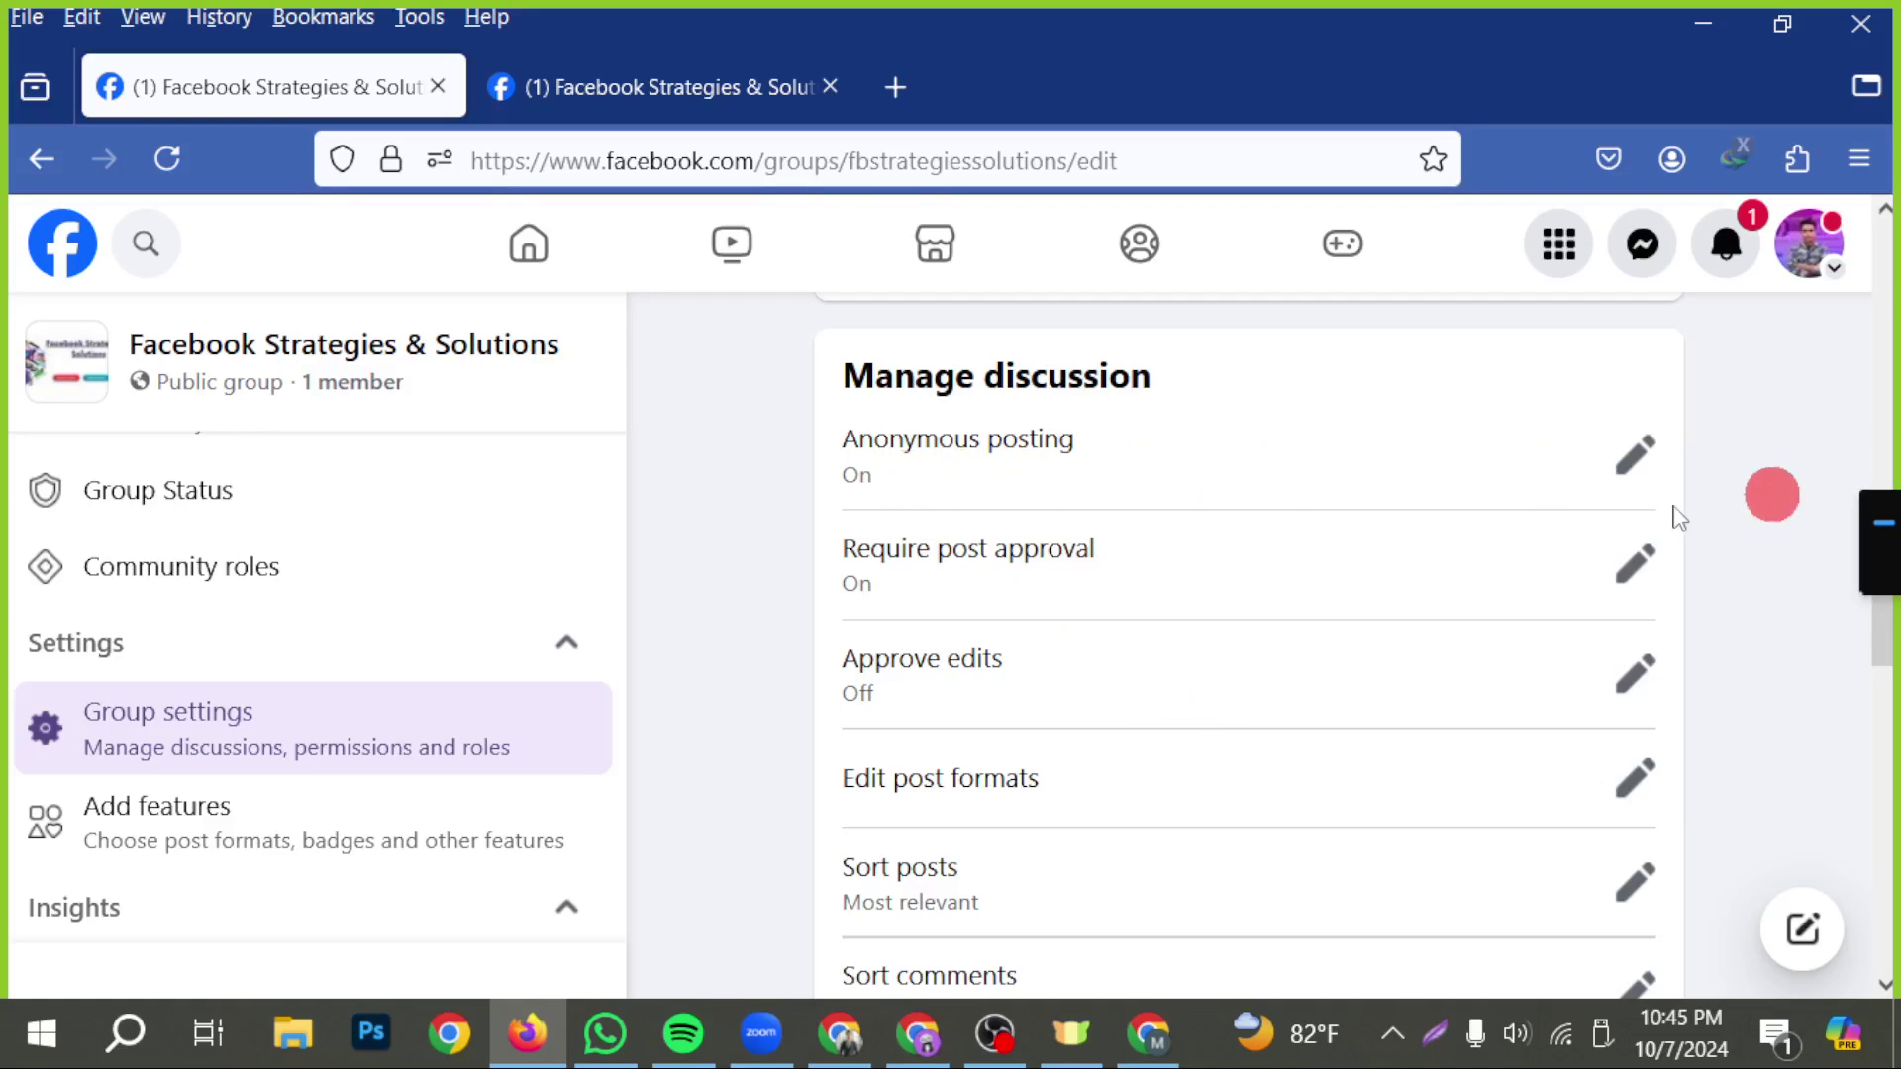
click(1635, 463)
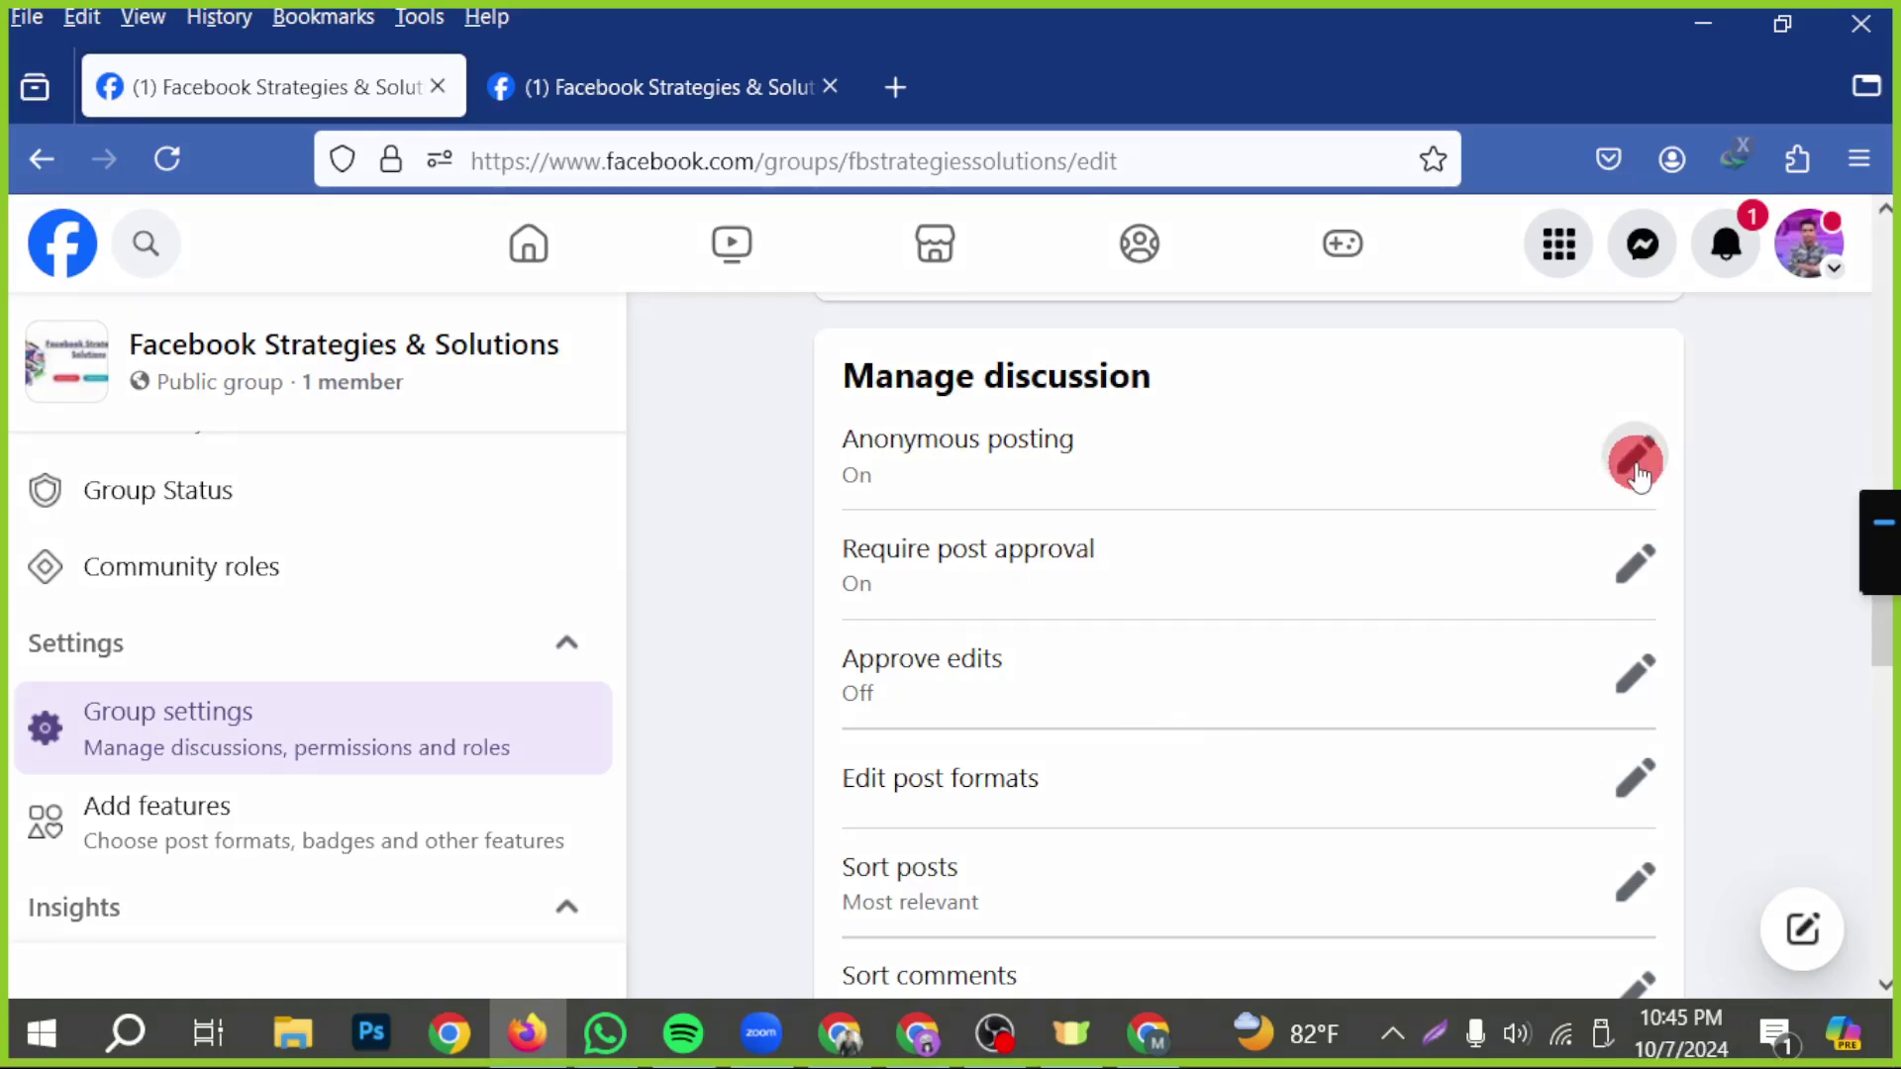
scroll(742, 560, down, 3)
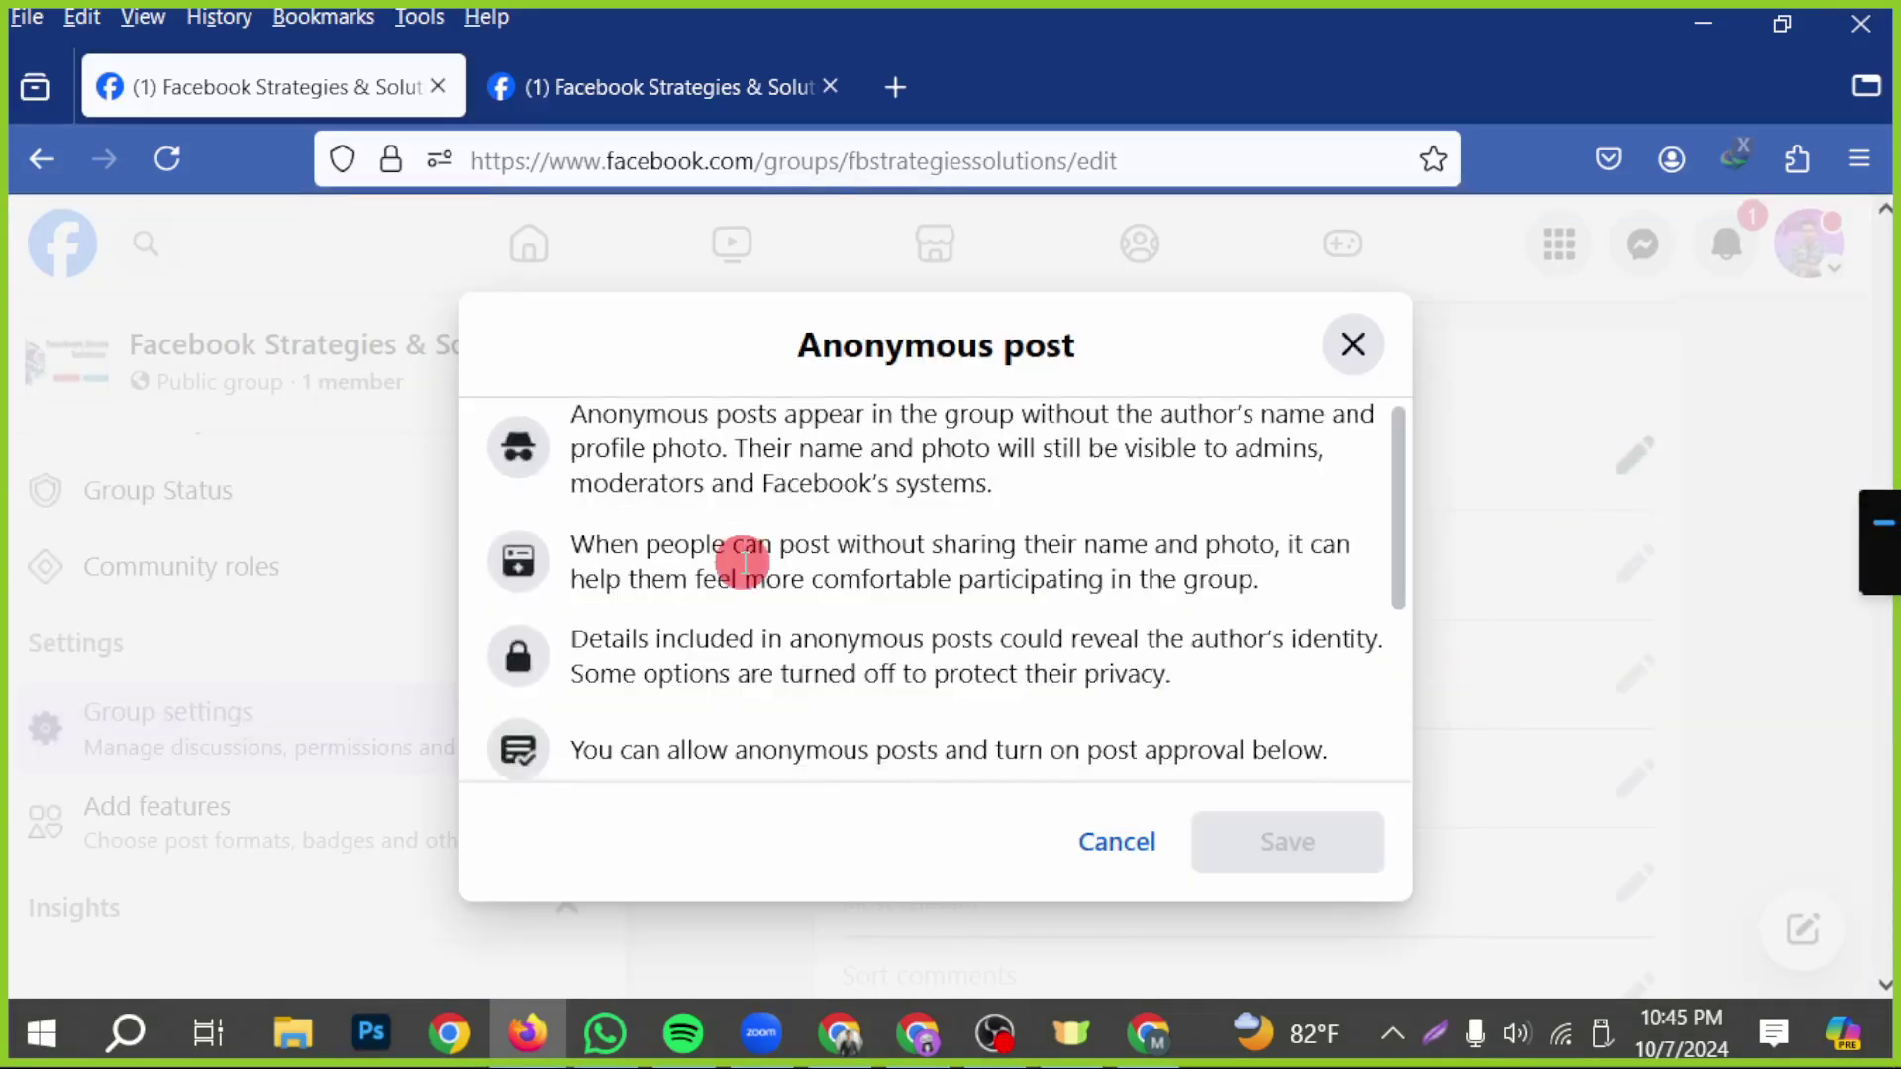
click(1326, 534)
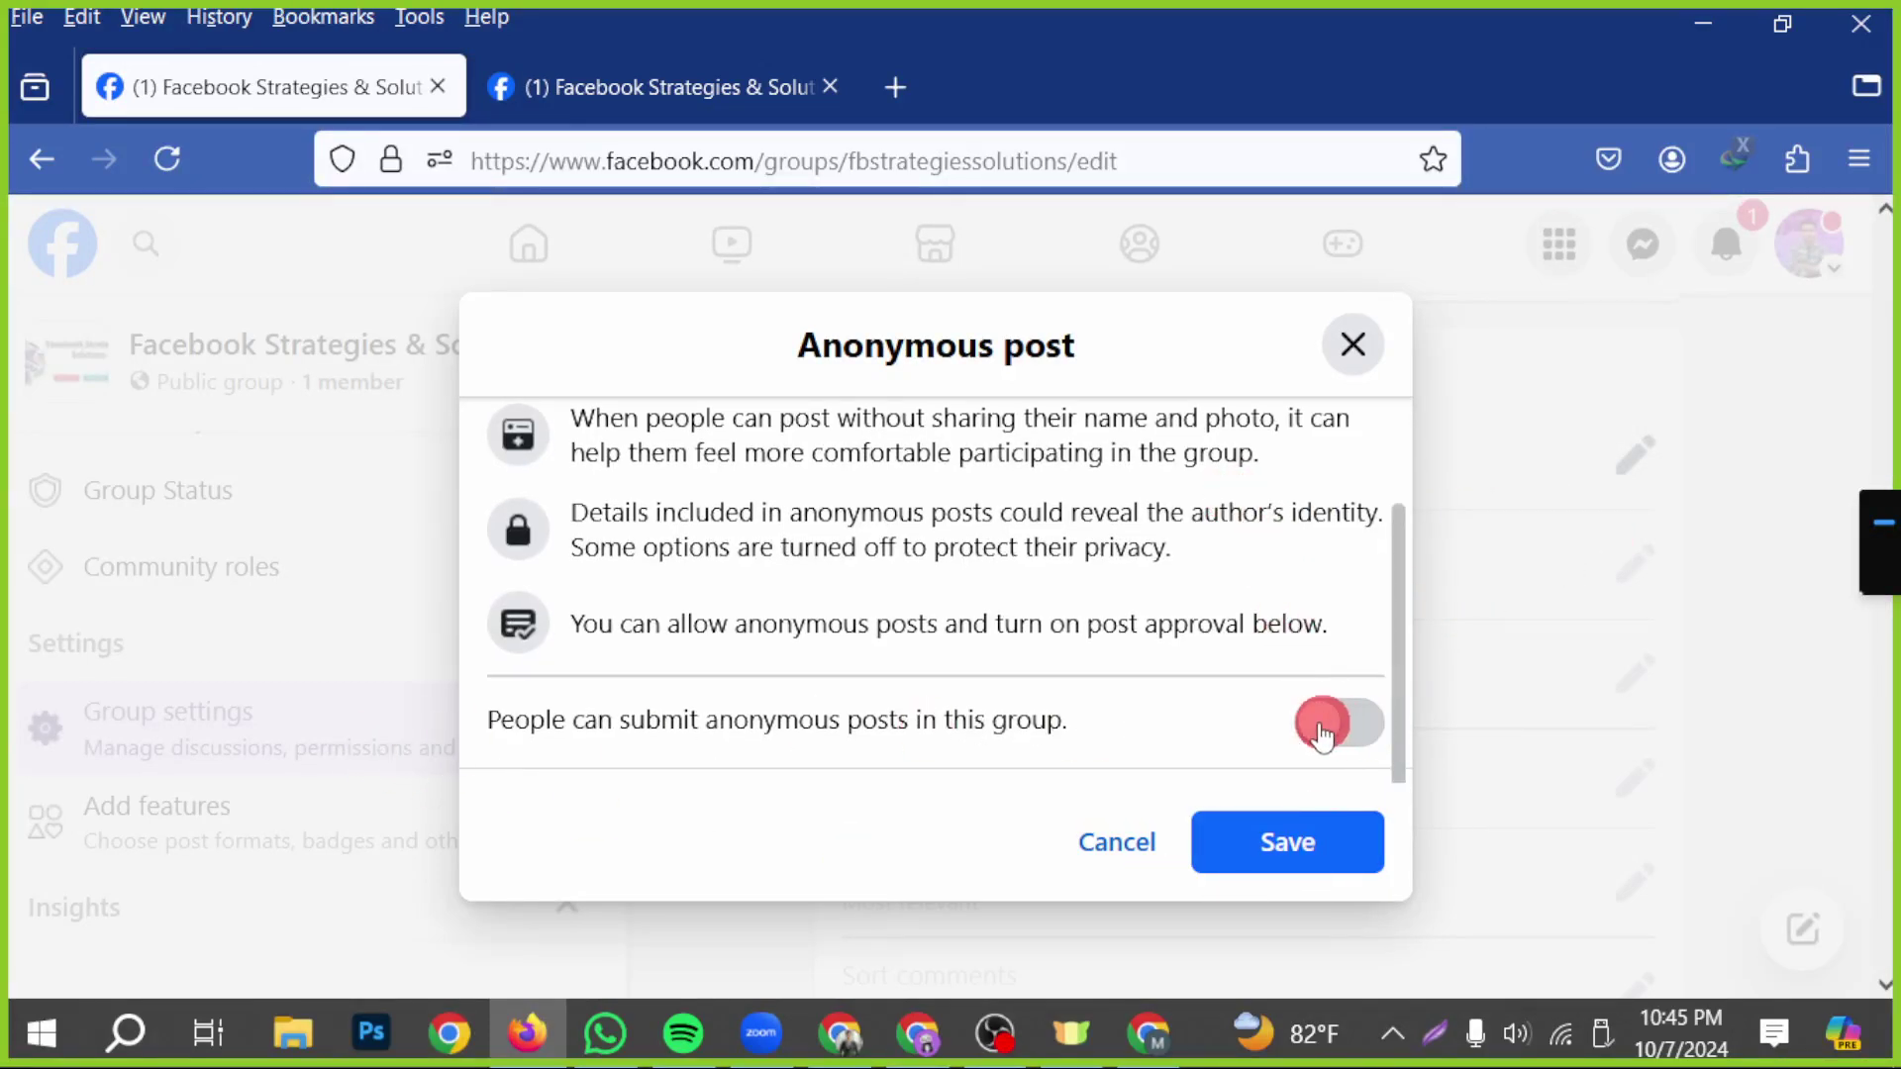
click(1362, 750)
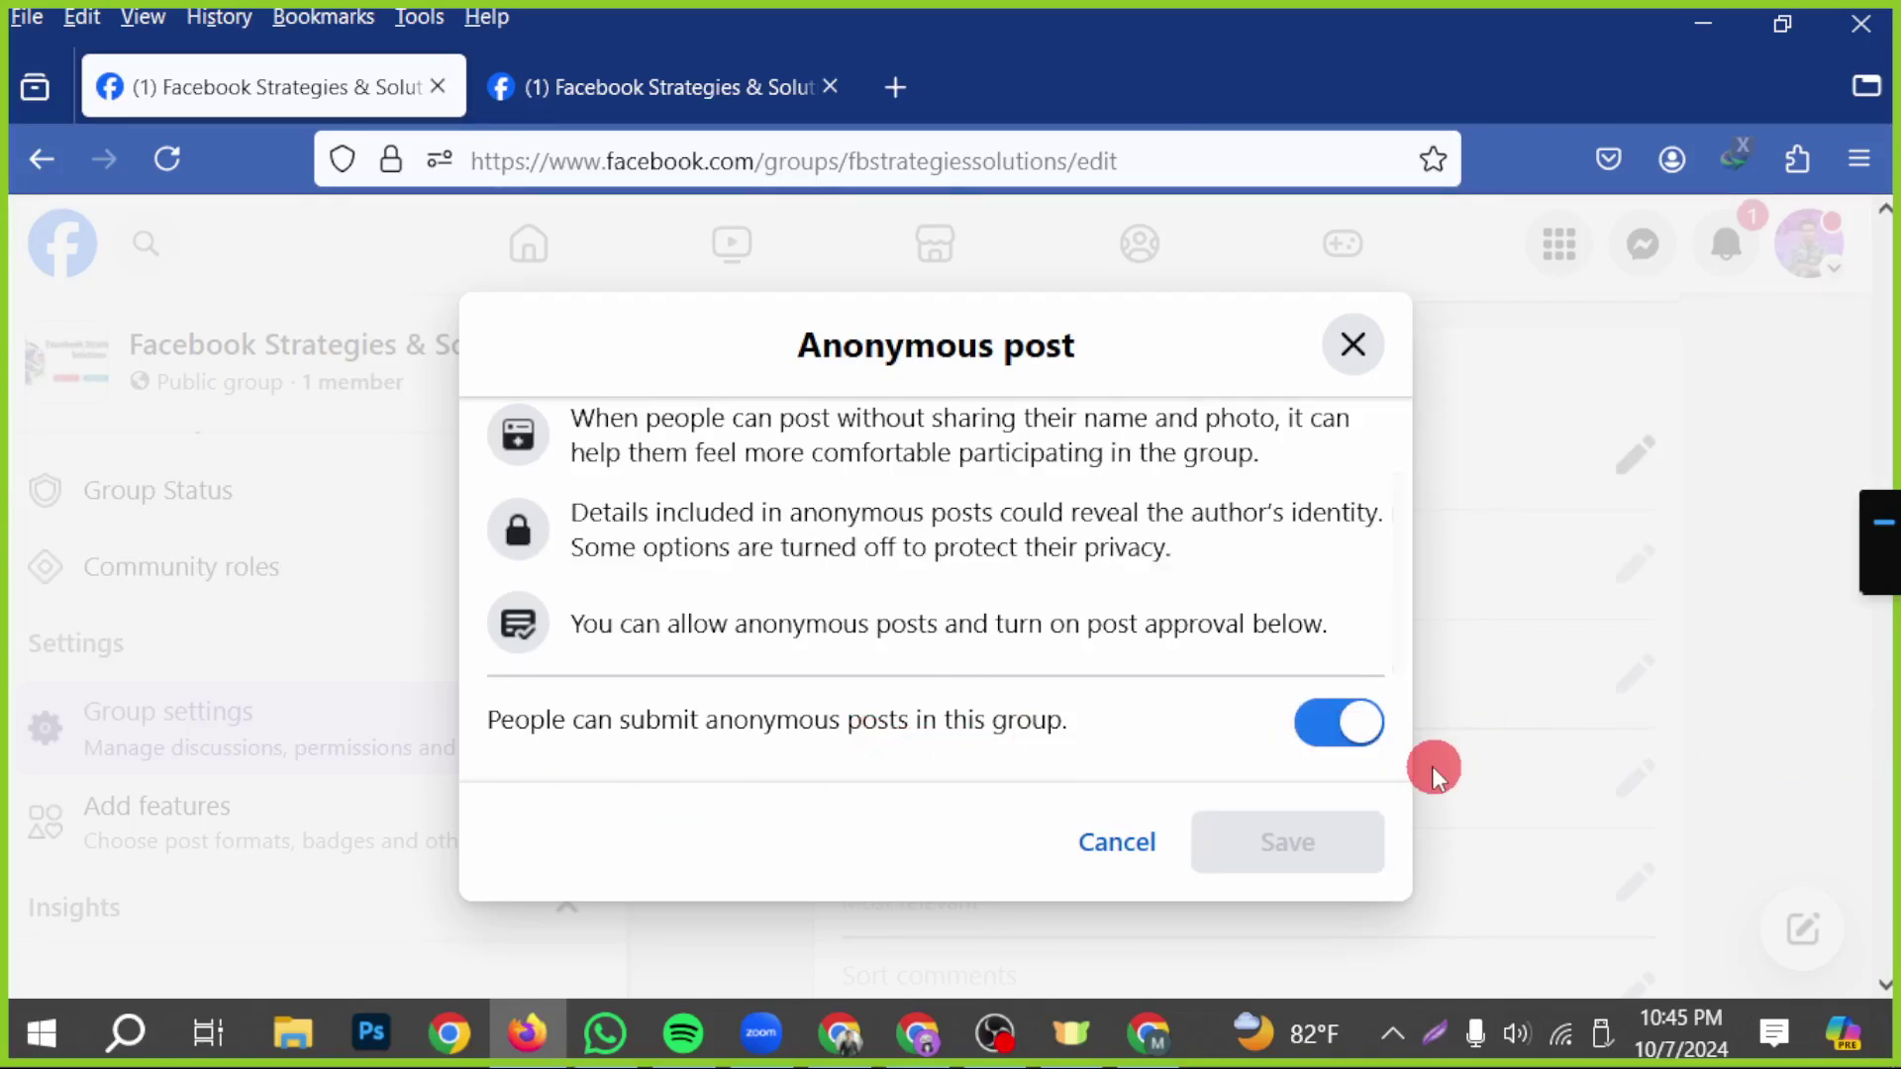
click(1338, 741)
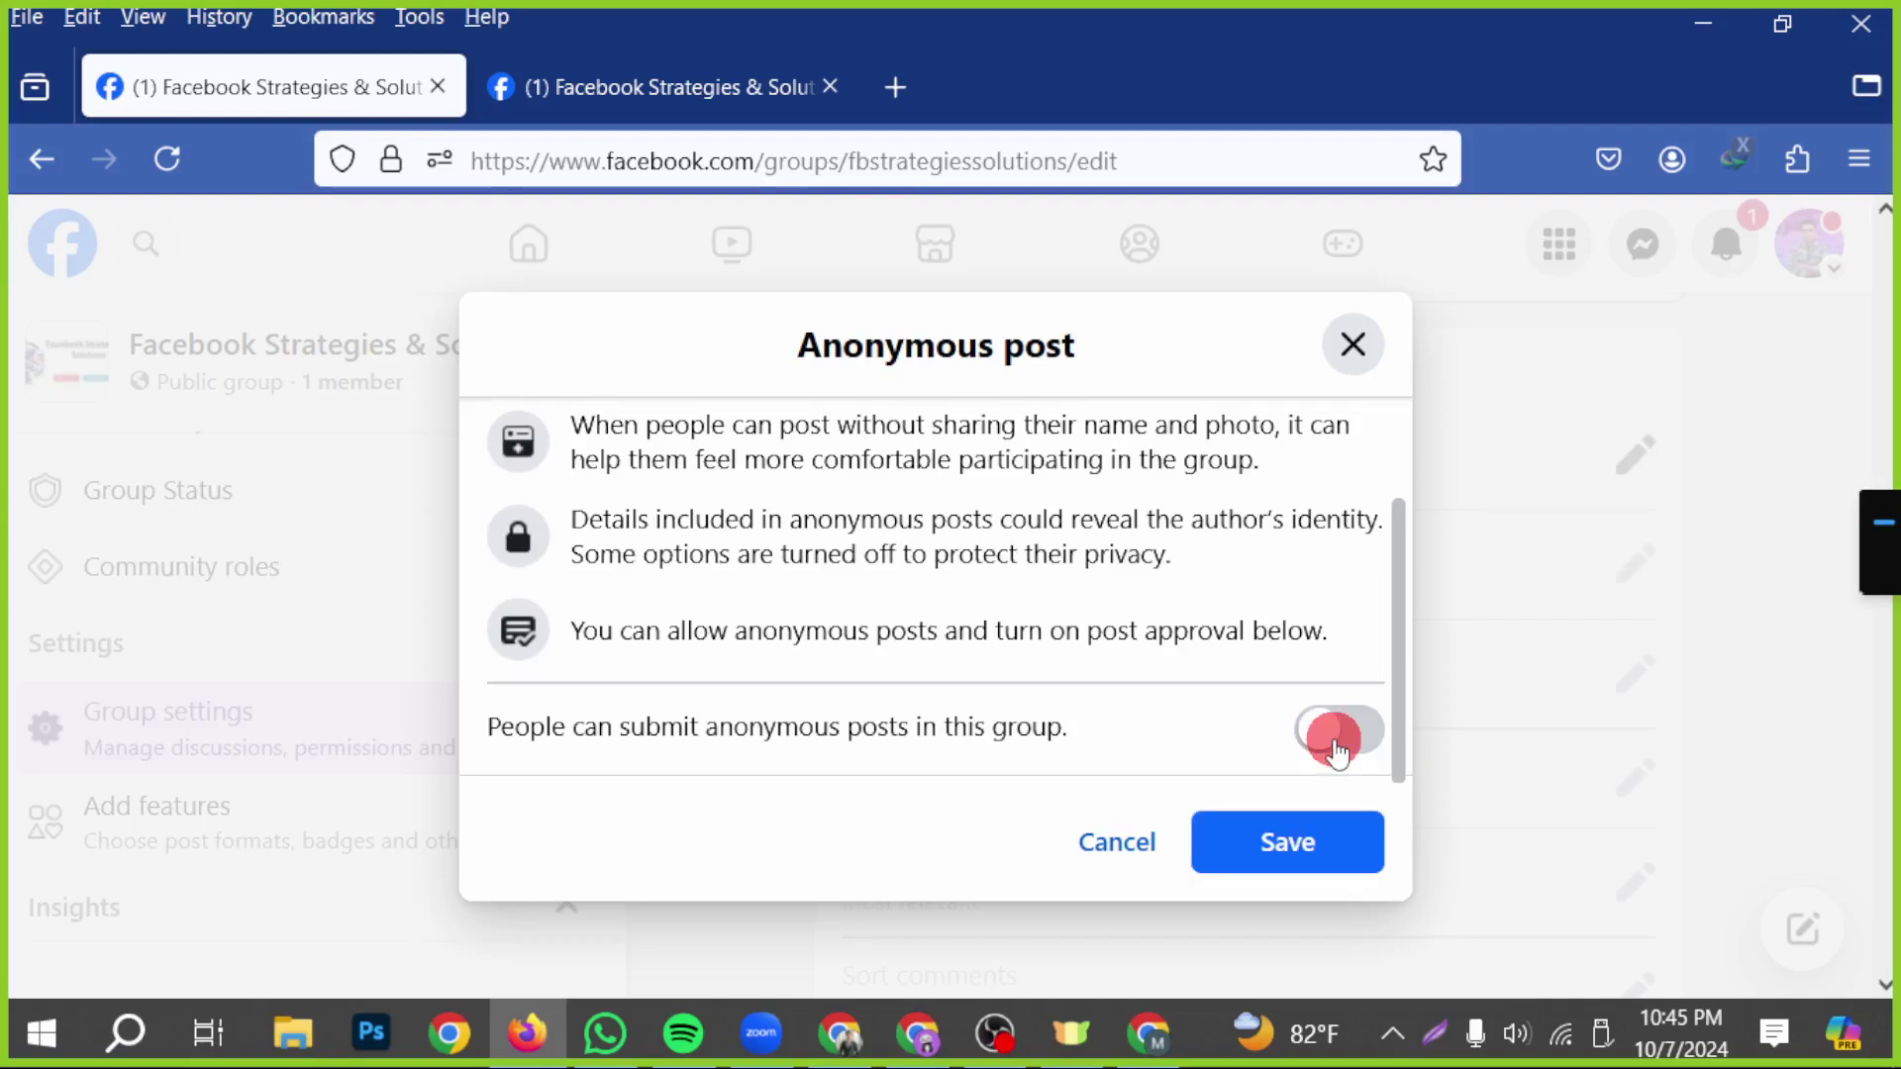
scroll(1326, 743, up, 3)
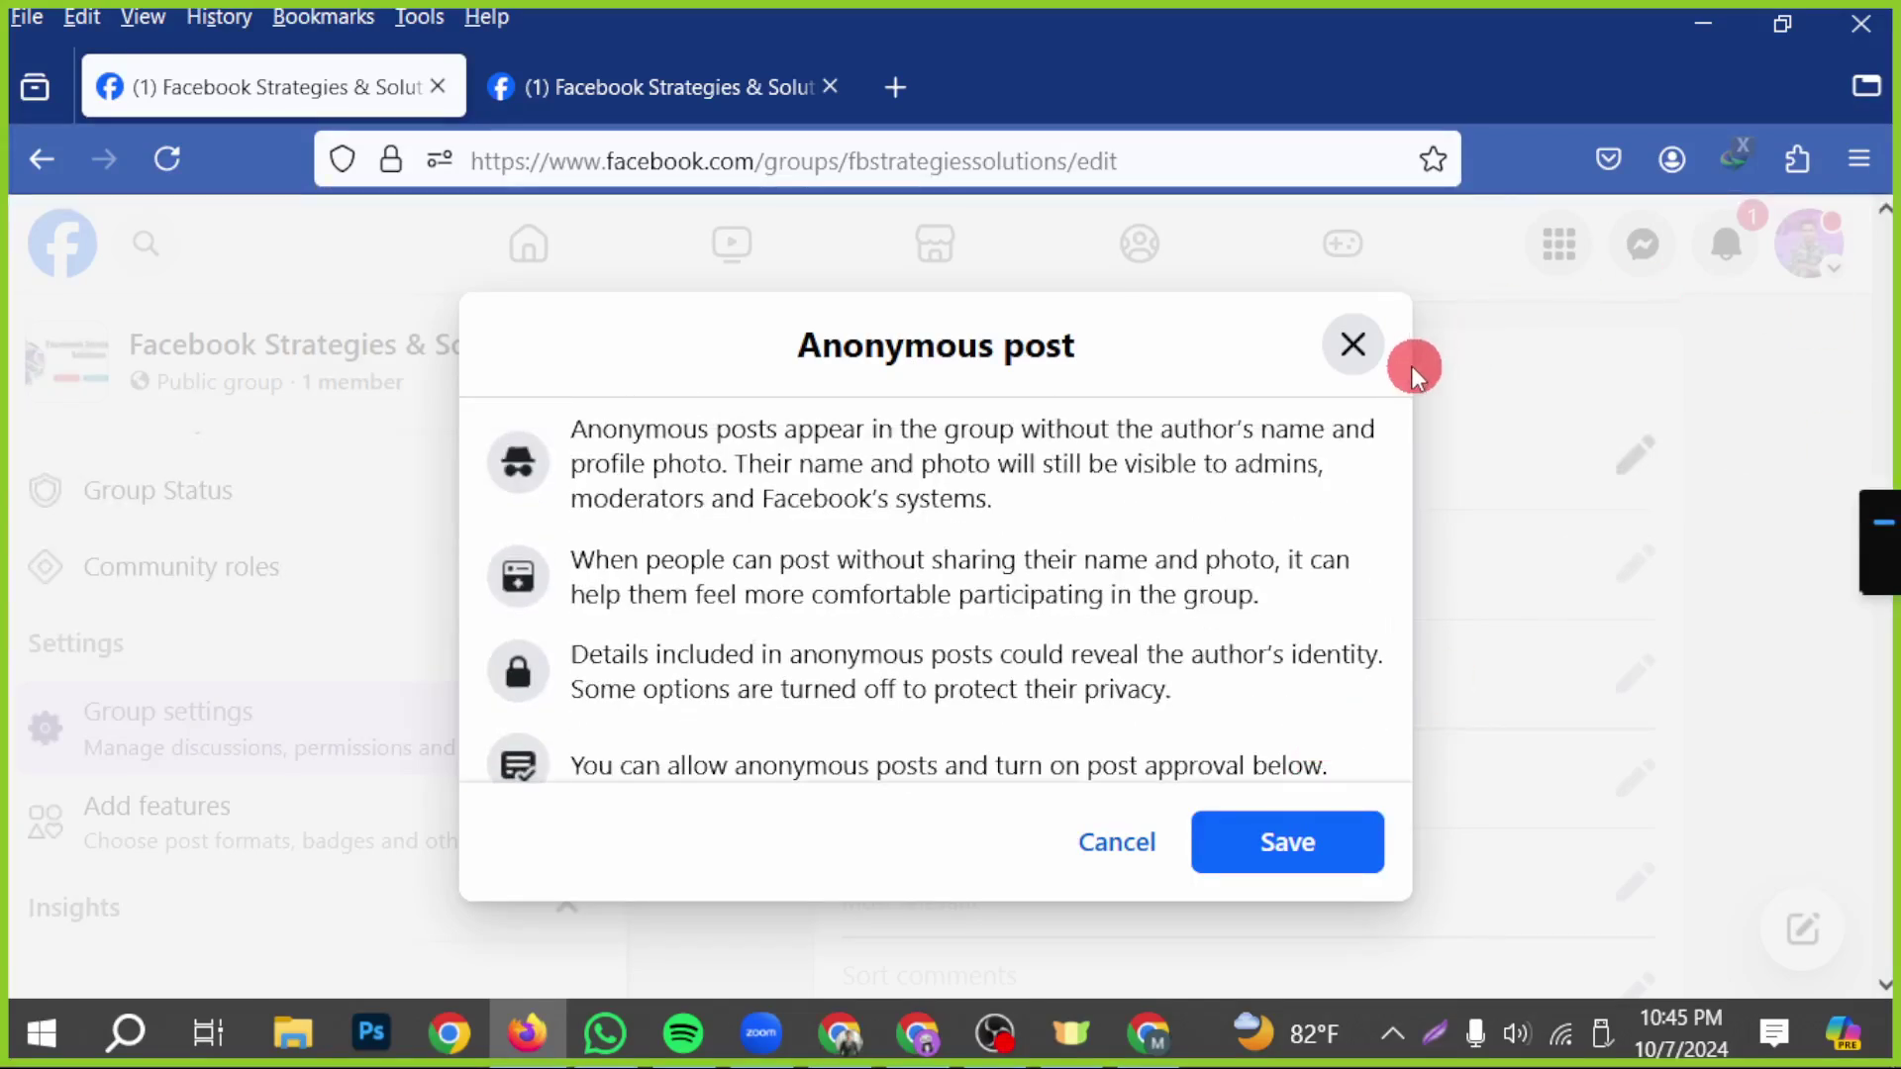
click(1358, 362)
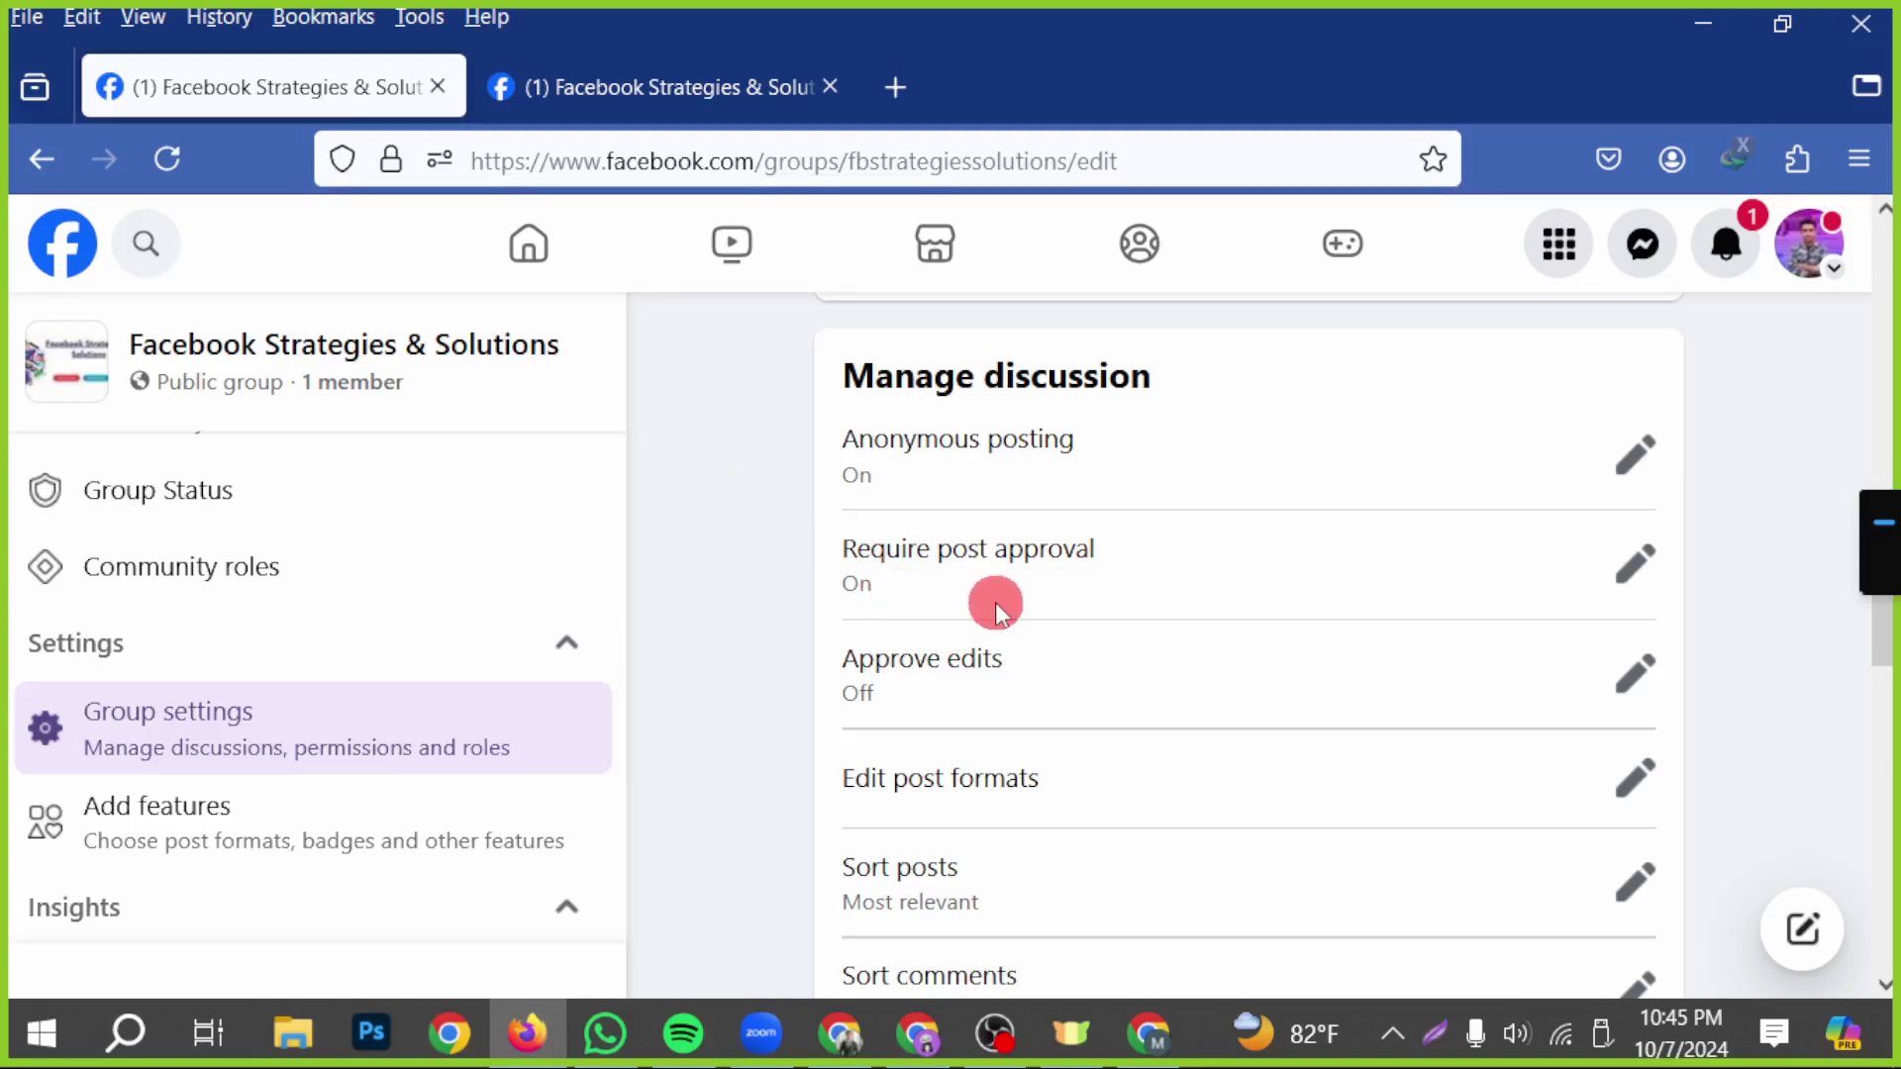
- Examine the Require post approval options and try Approve edits On and Off, cancelling both settings without saving
click(1633, 572)
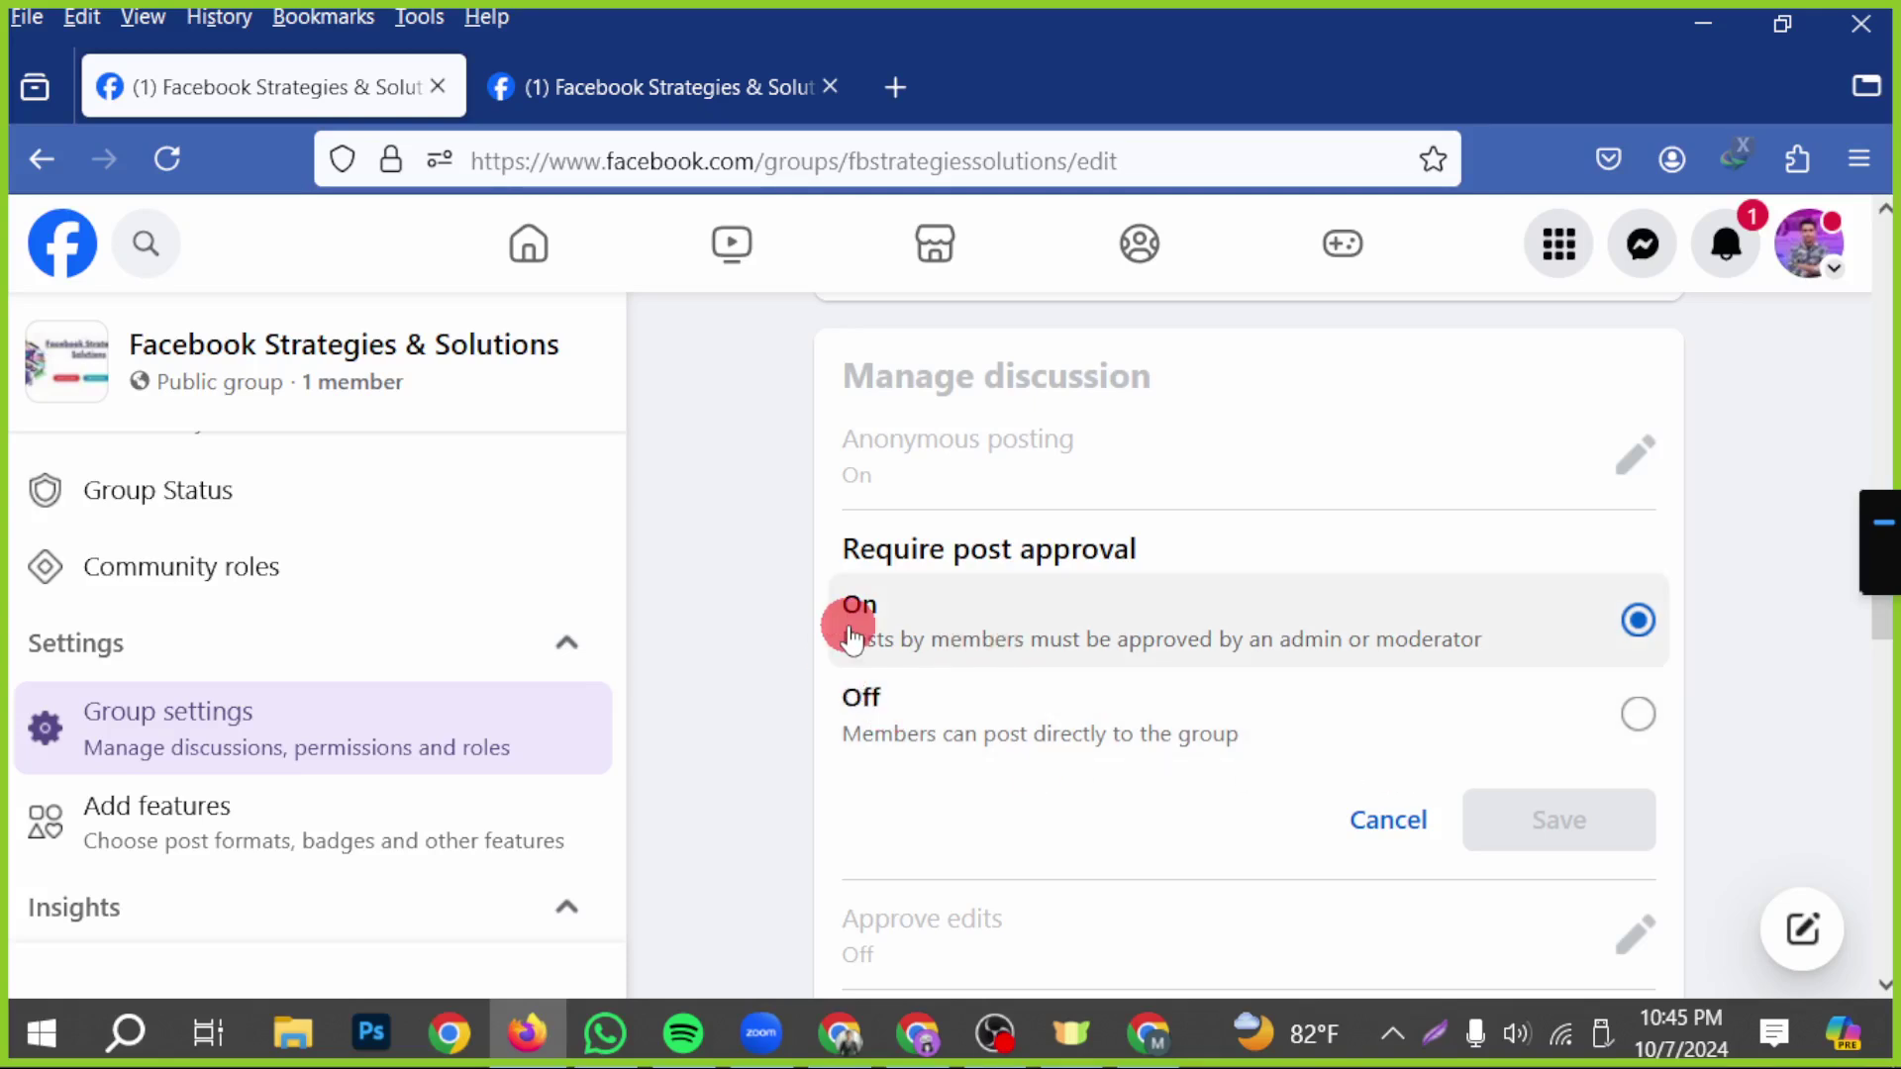
click(1368, 825)
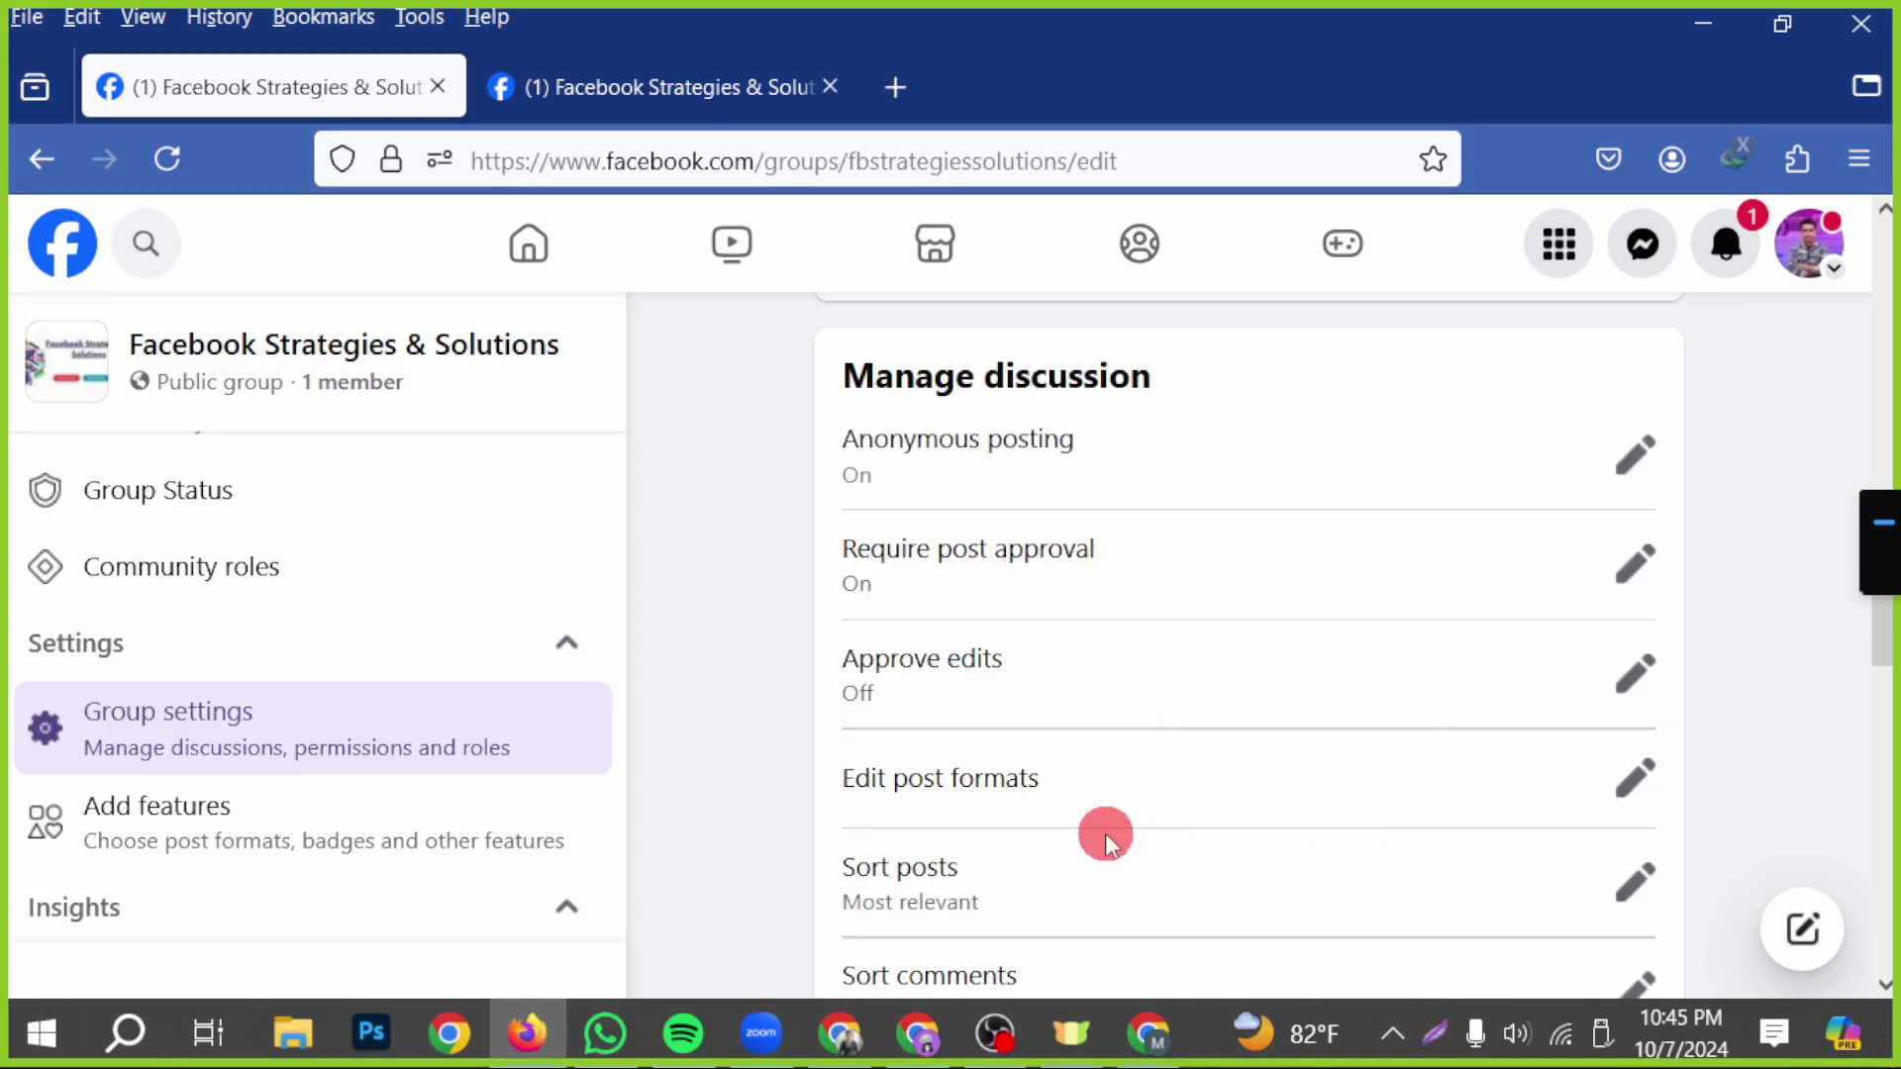
click(1638, 682)
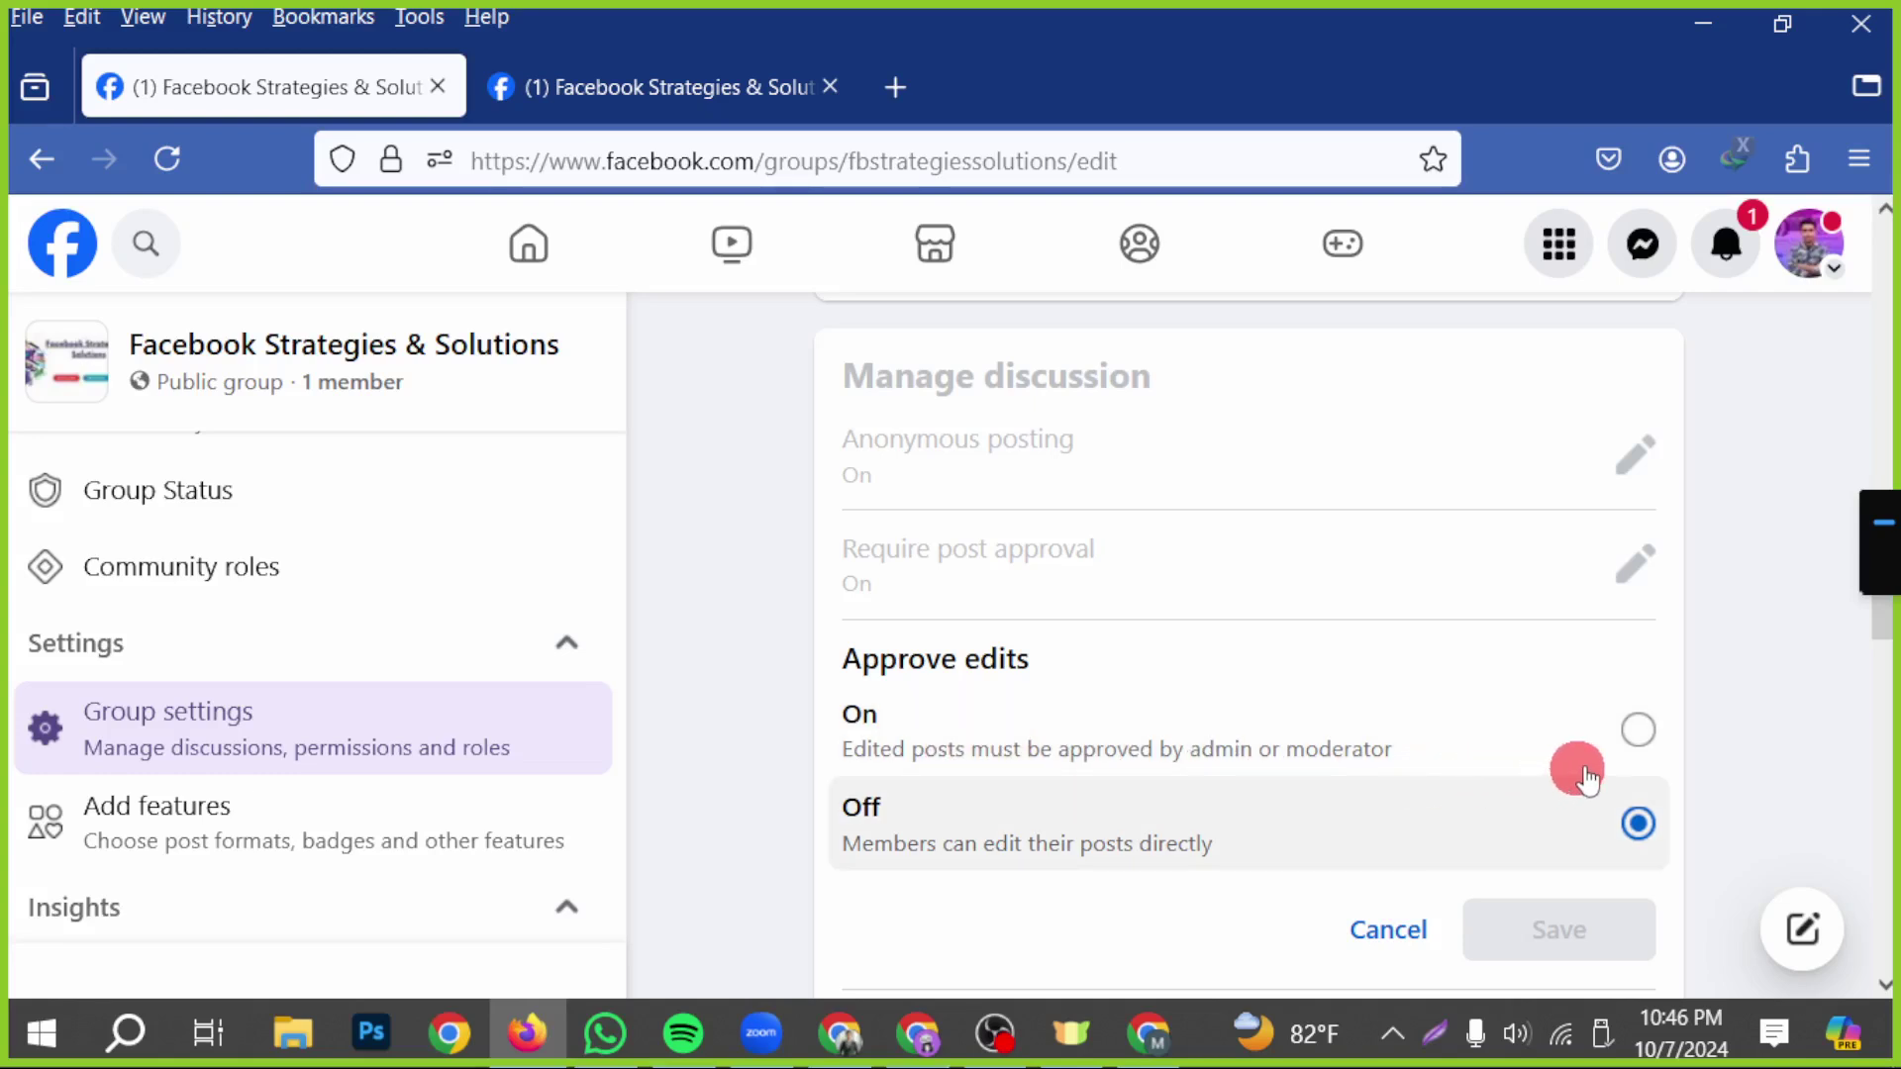
click(1629, 755)
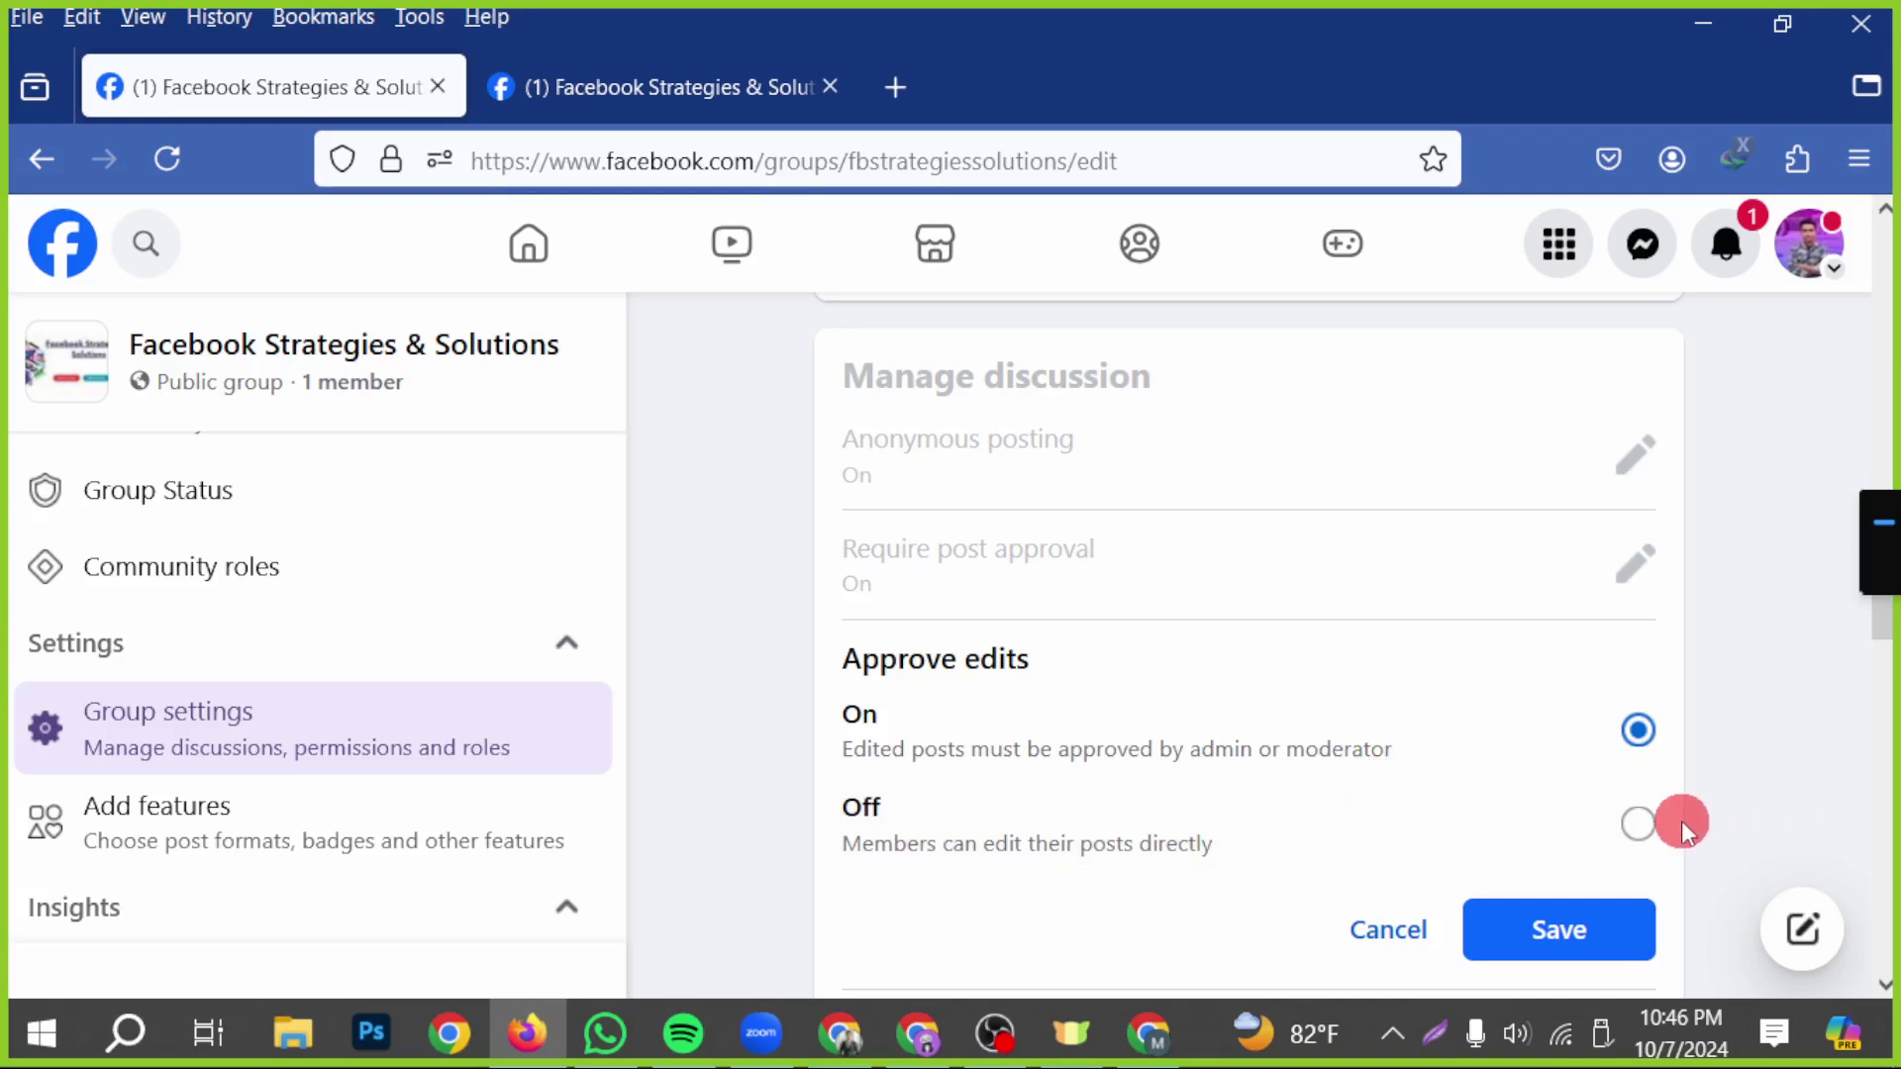
click(1634, 827)
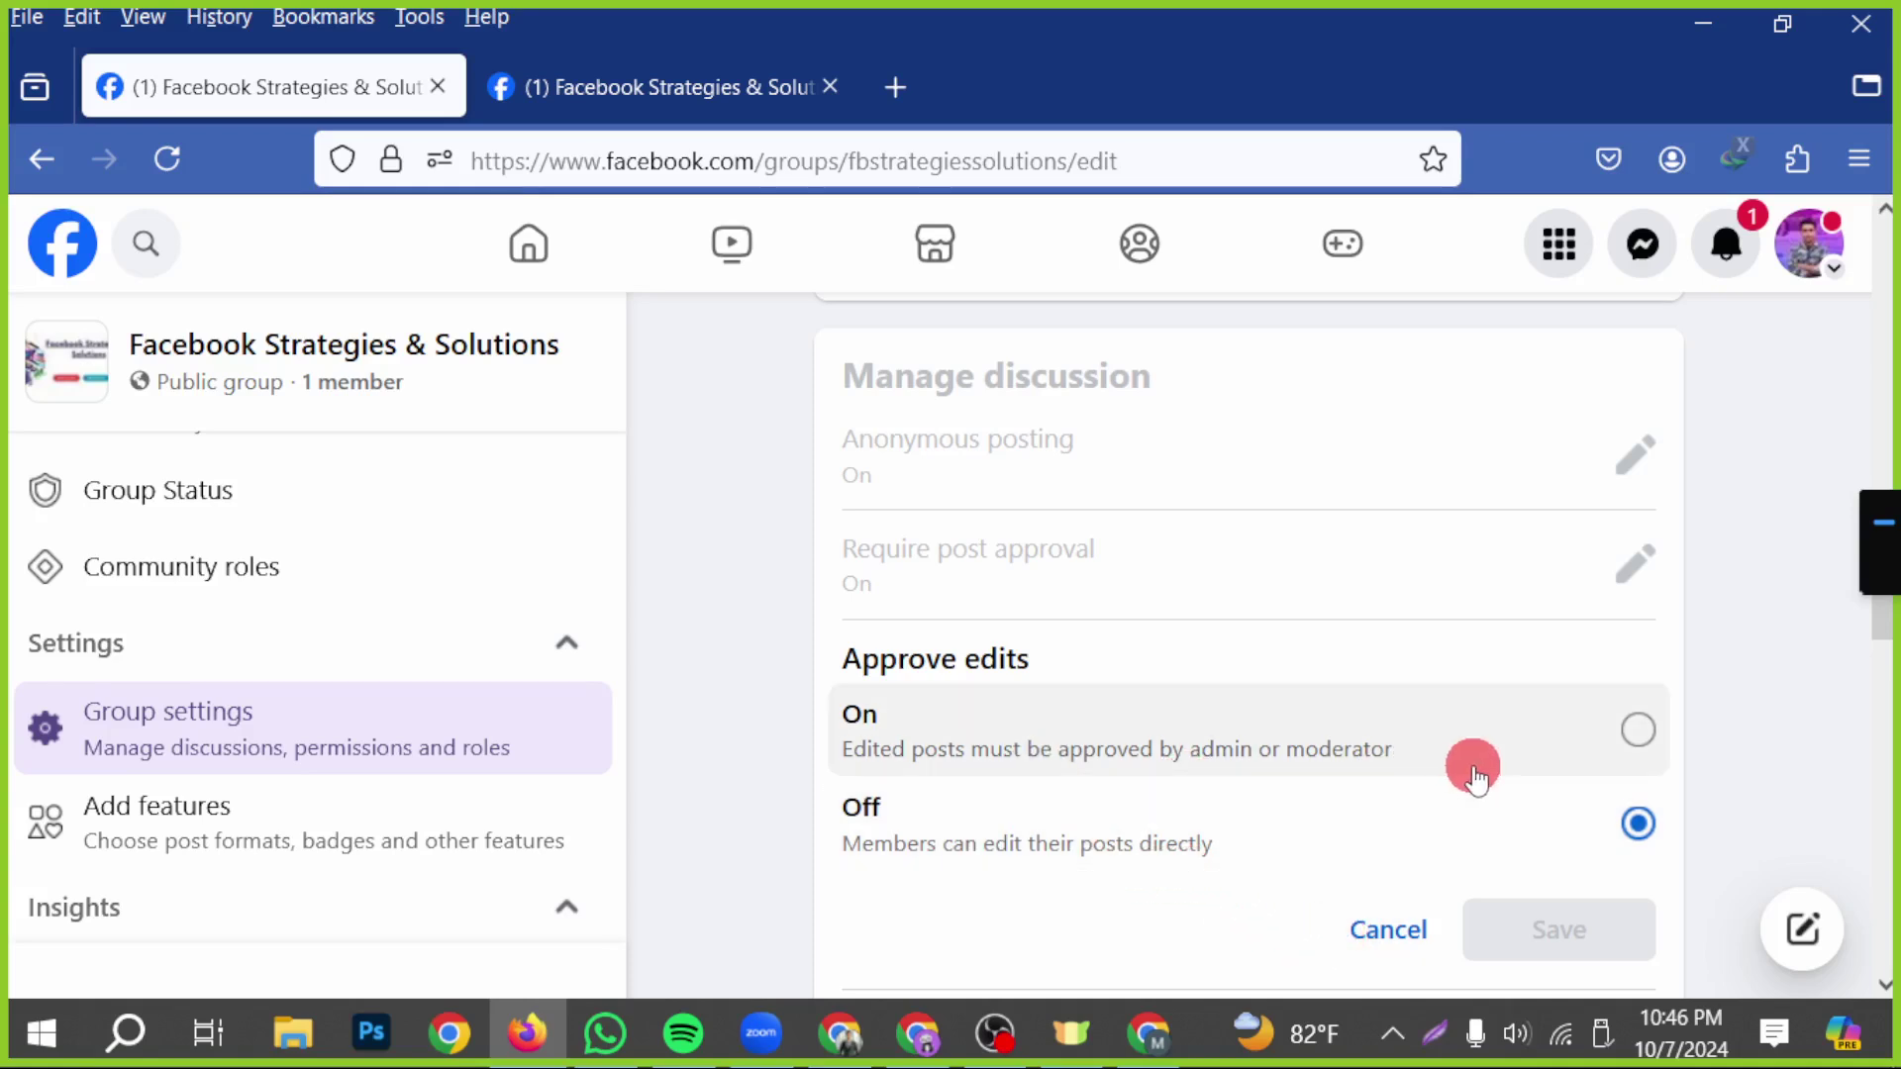
click(1398, 929)
- Try to open the post format settings under Manage discussion and reload the group settings page
scroll(1275, 683, down, 2)
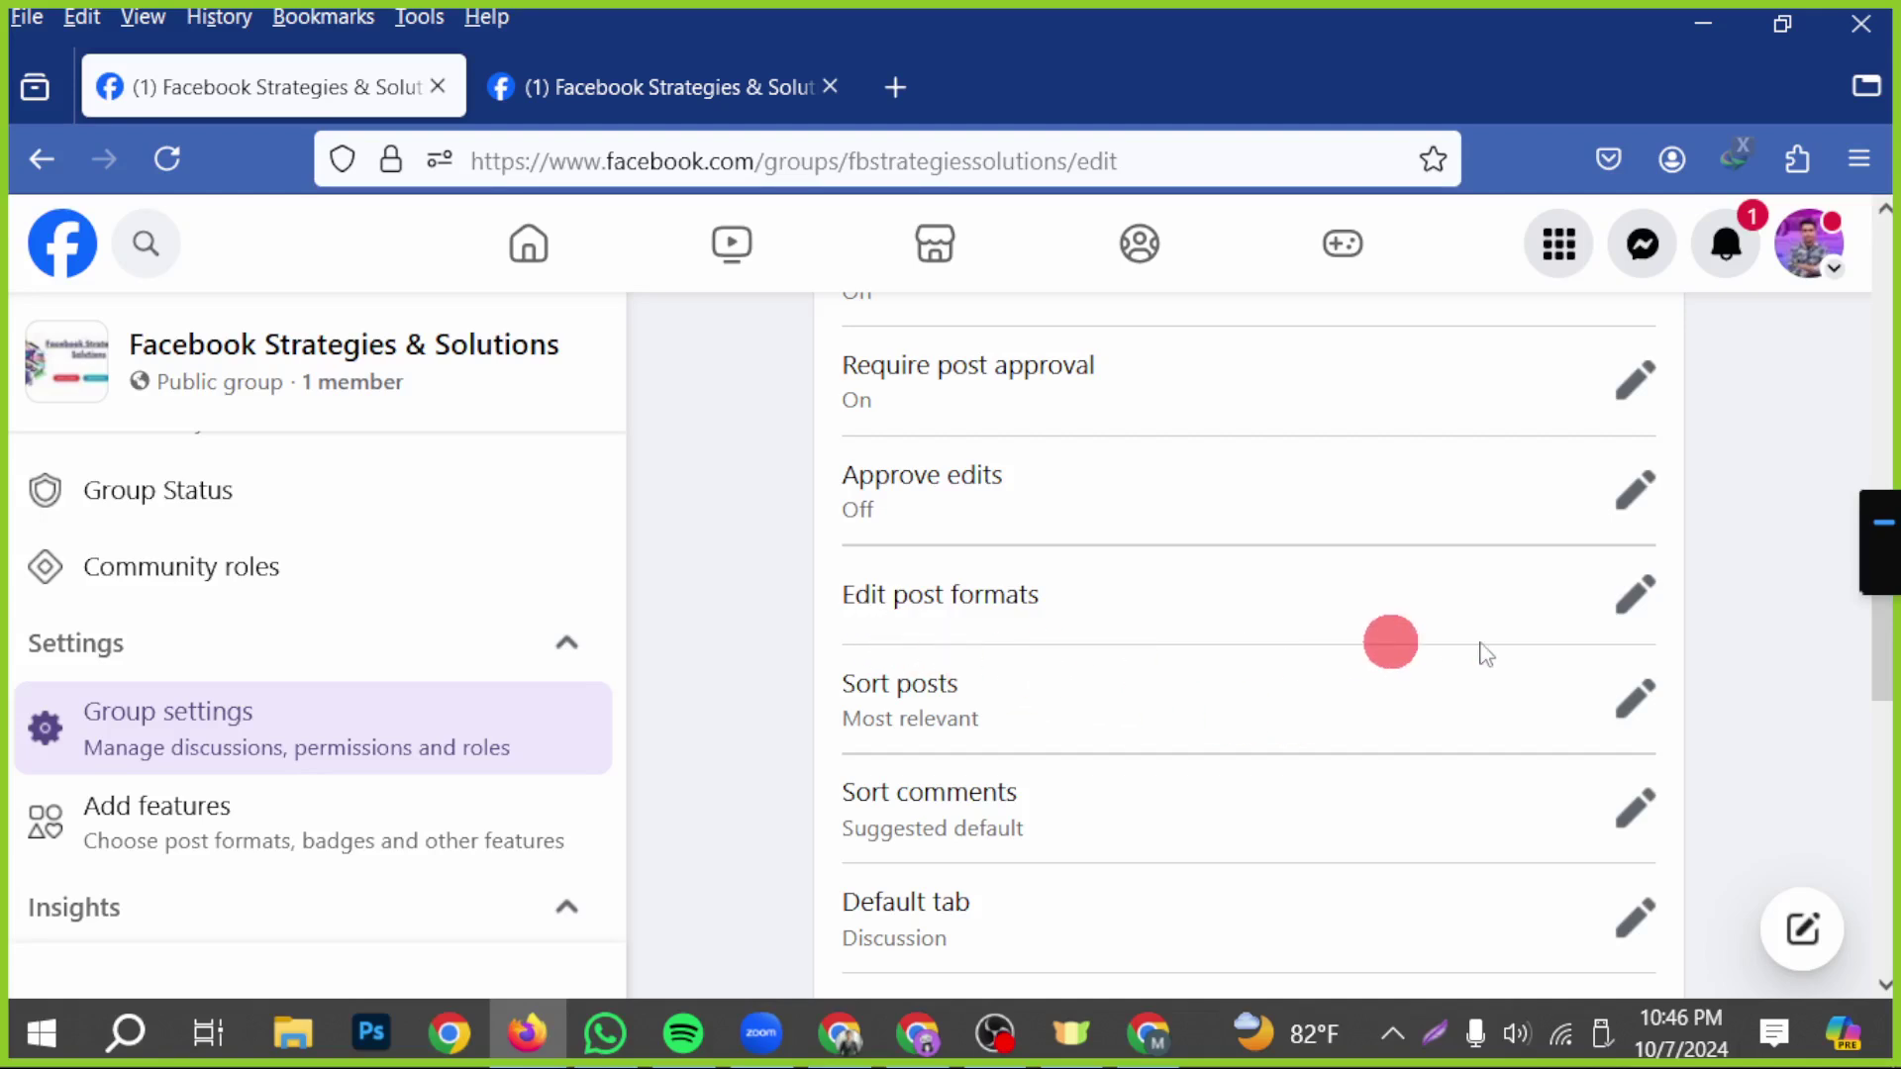
click(1635, 595)
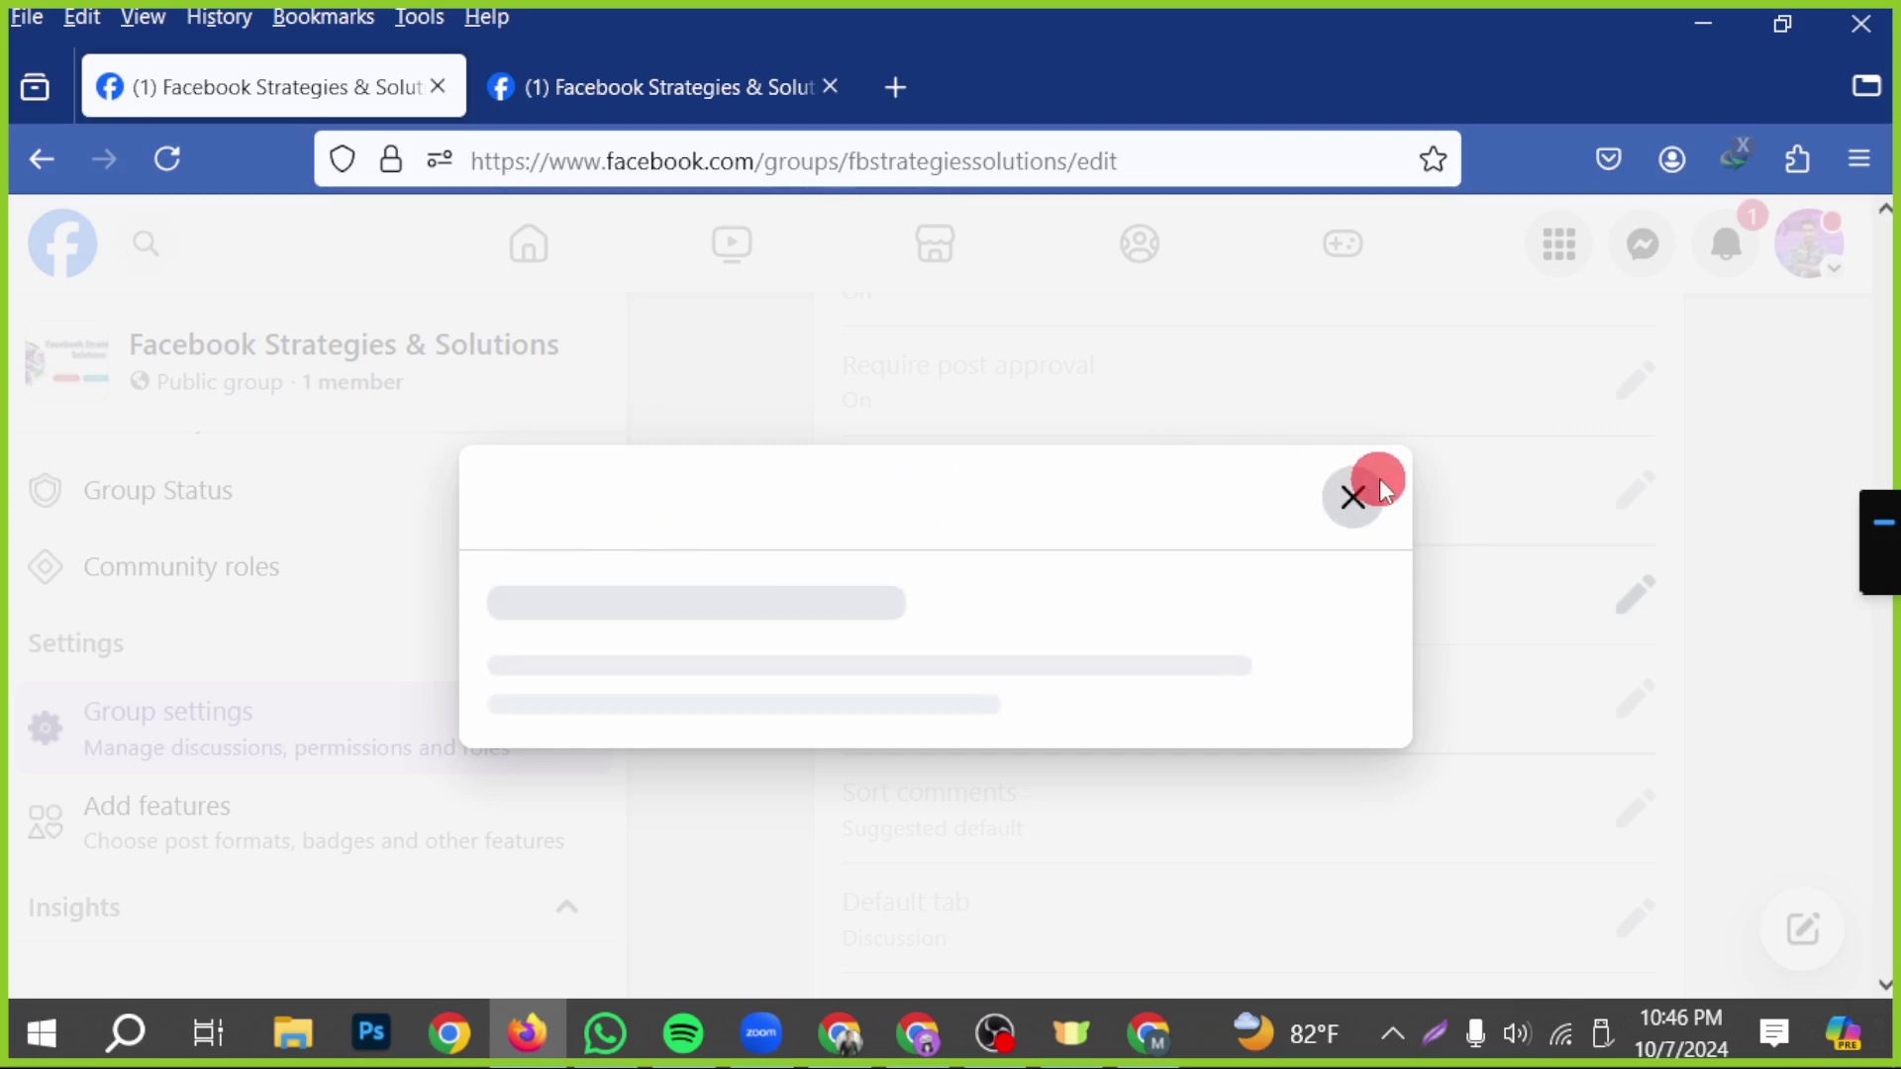
click(1351, 501)
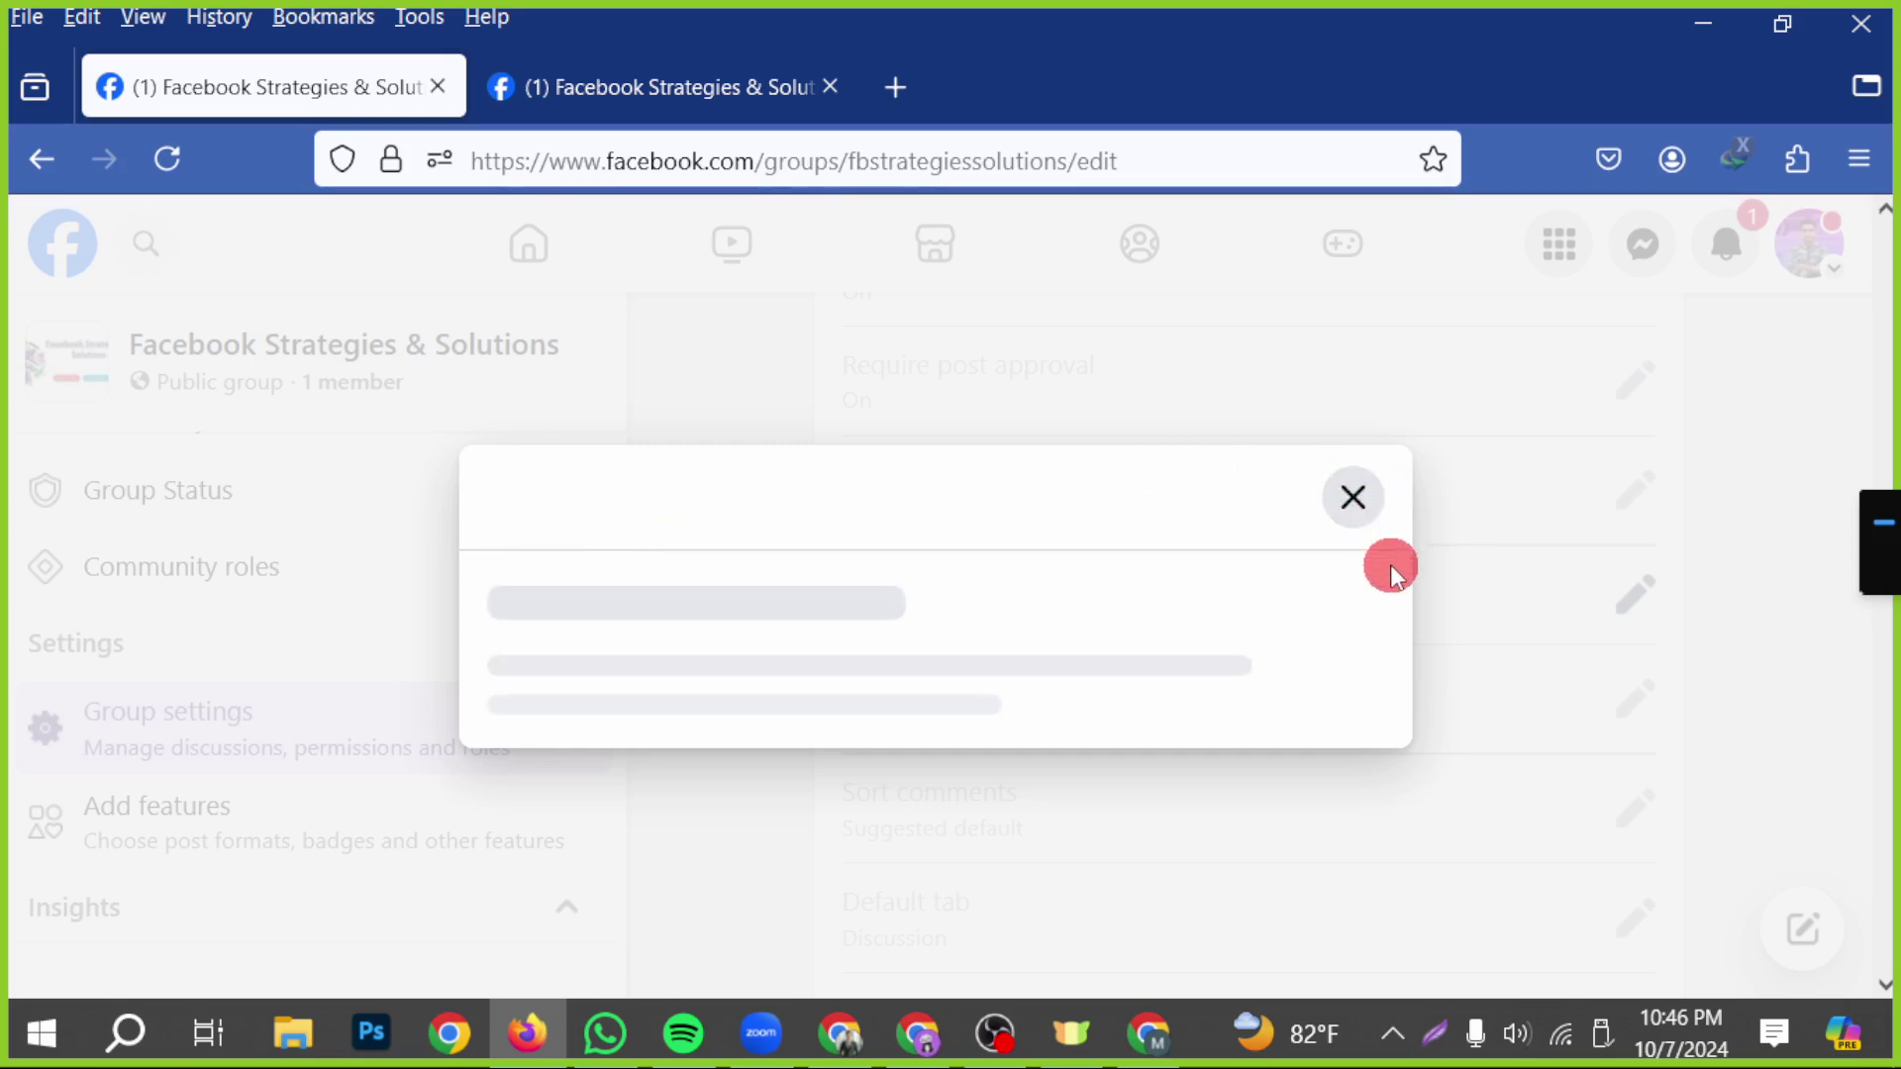
click(147, 180)
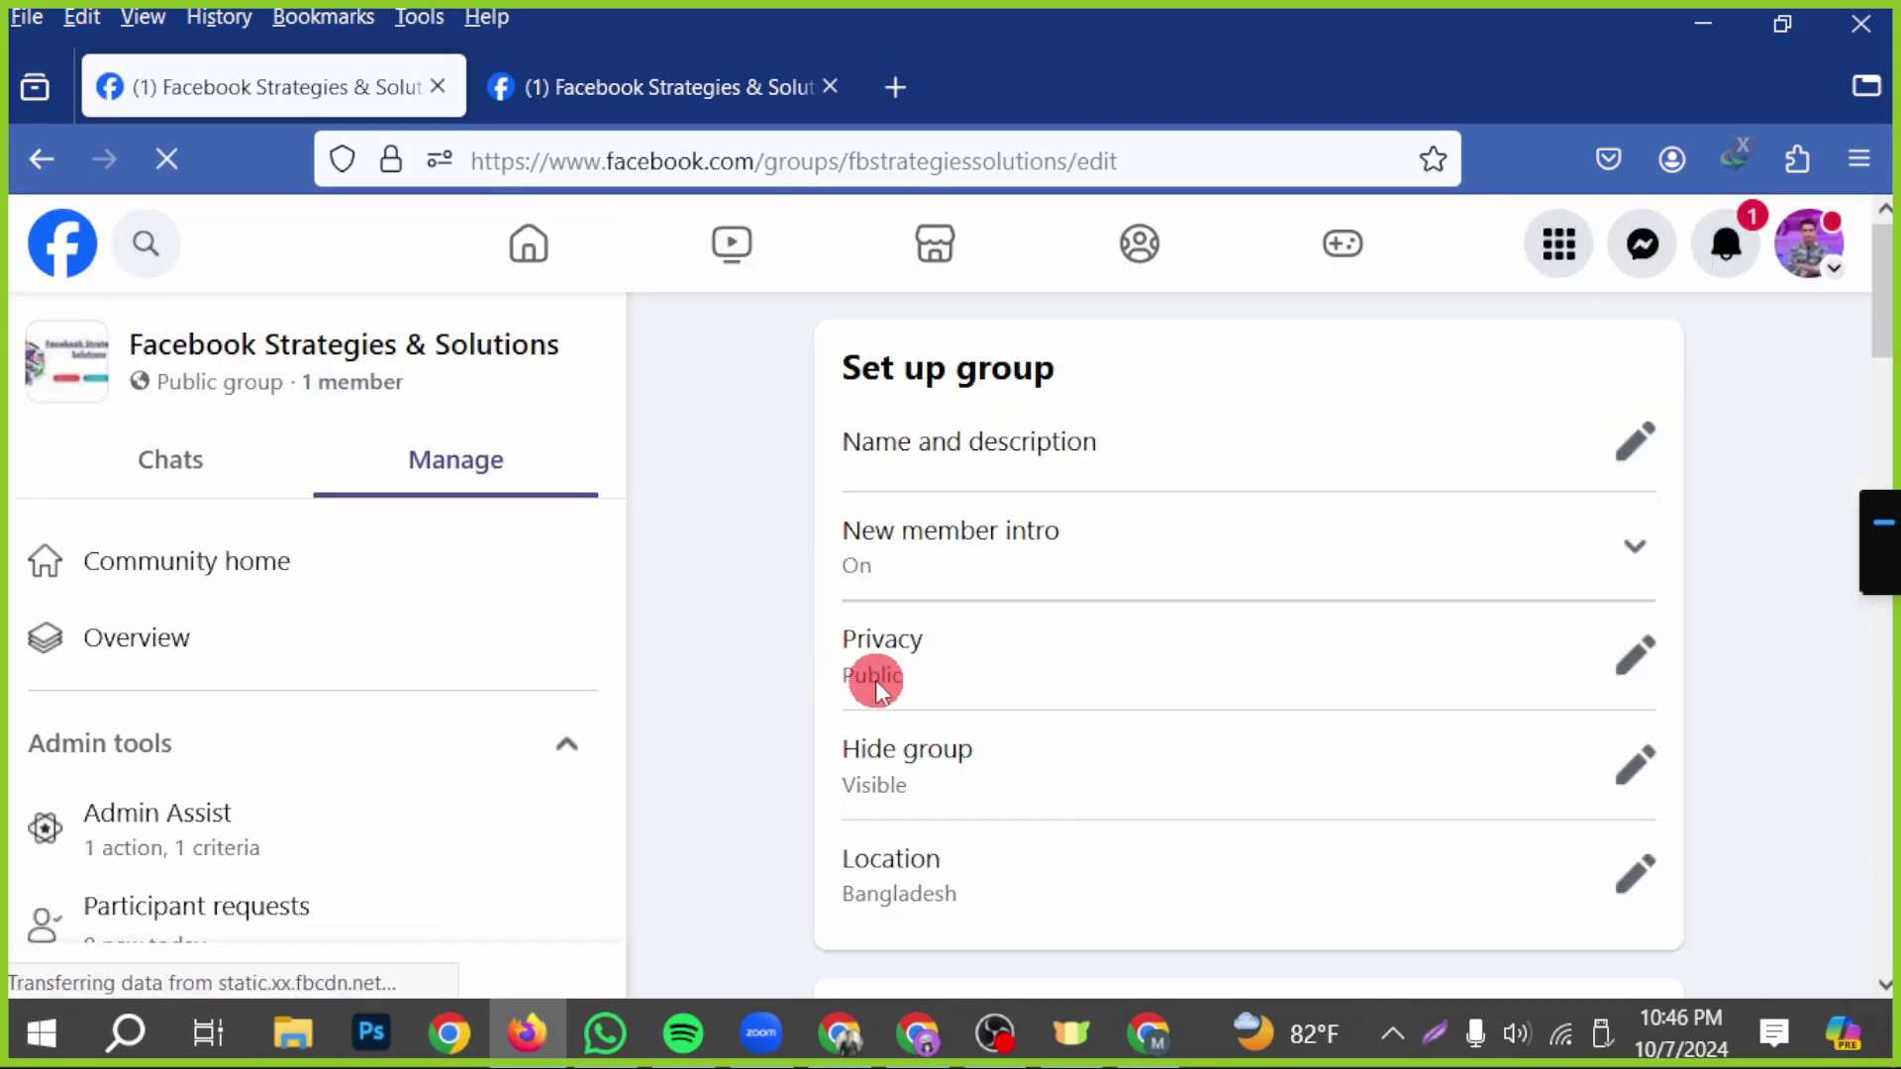
- Open the Edit post formats settings under Manage discussion and review the formats added to the group
scroll(1294, 729, down, 10)
scroll(1421, 789, down, 2)
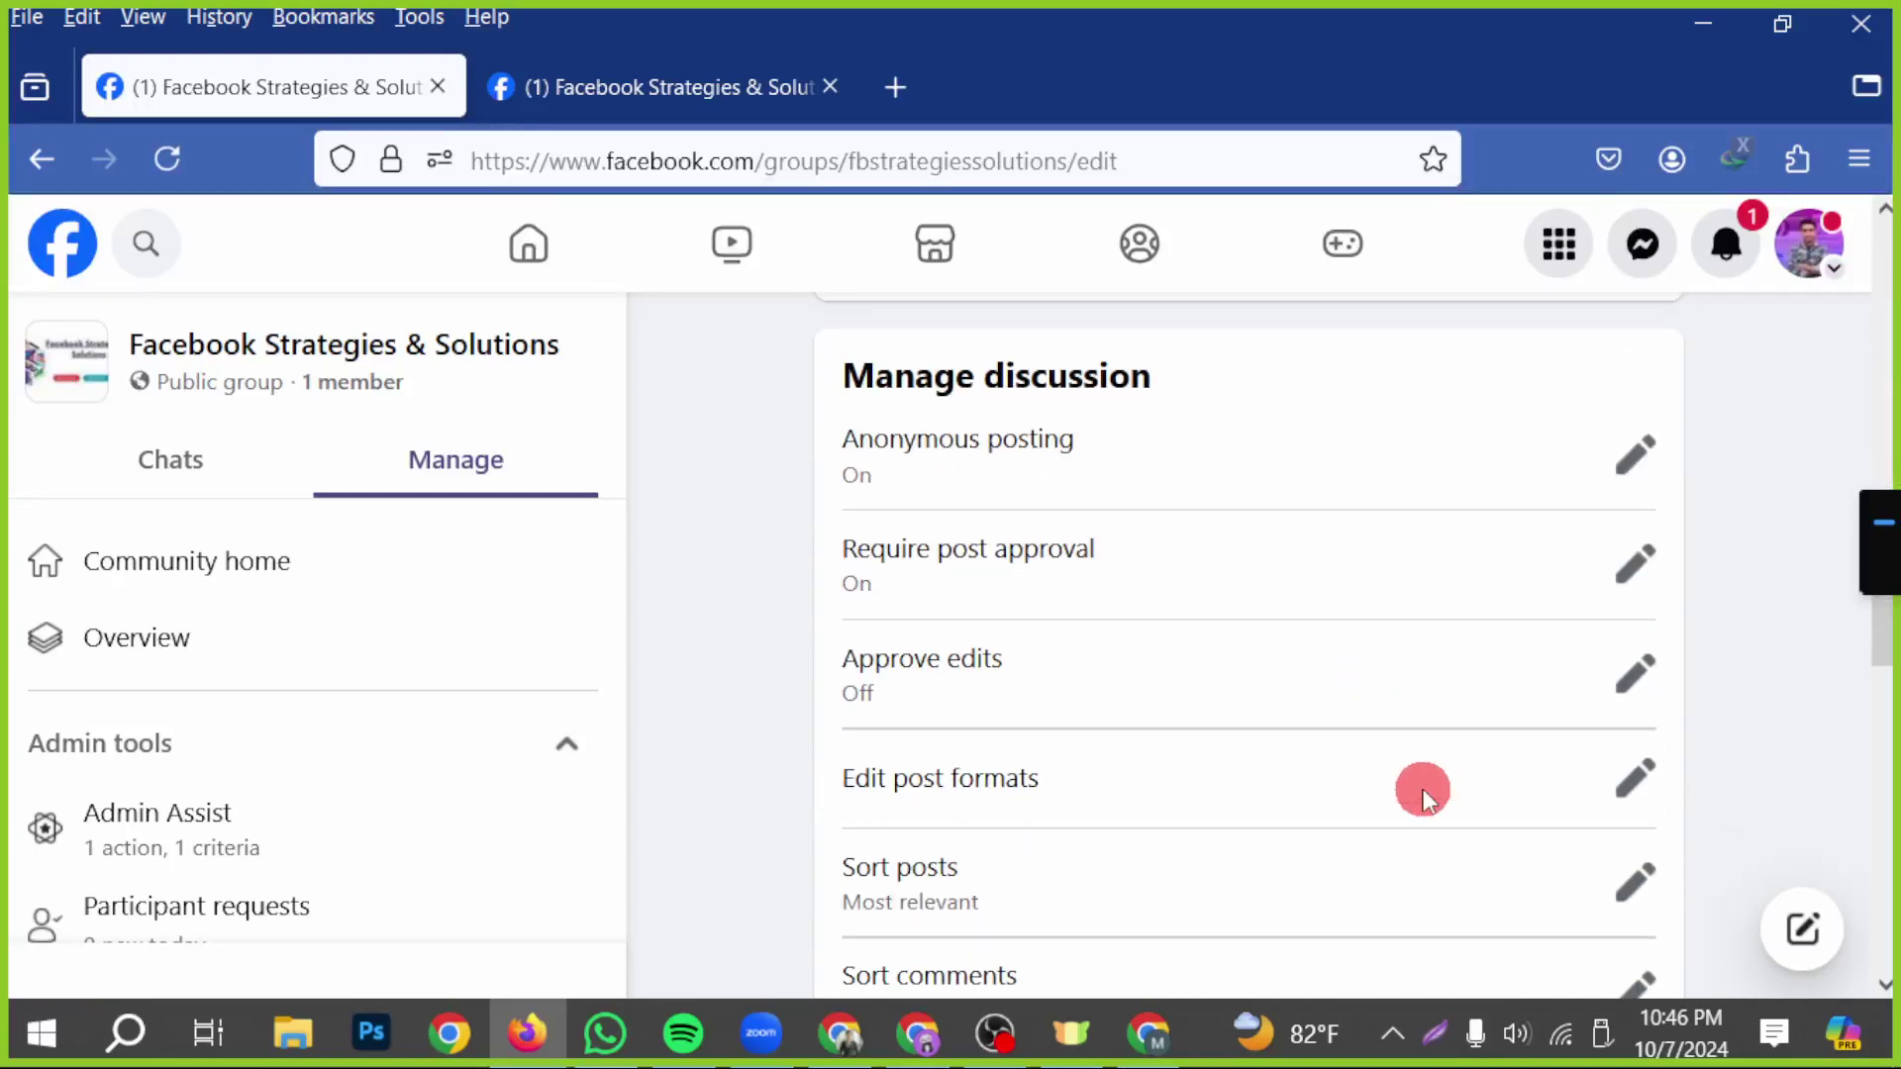
click(1631, 787)
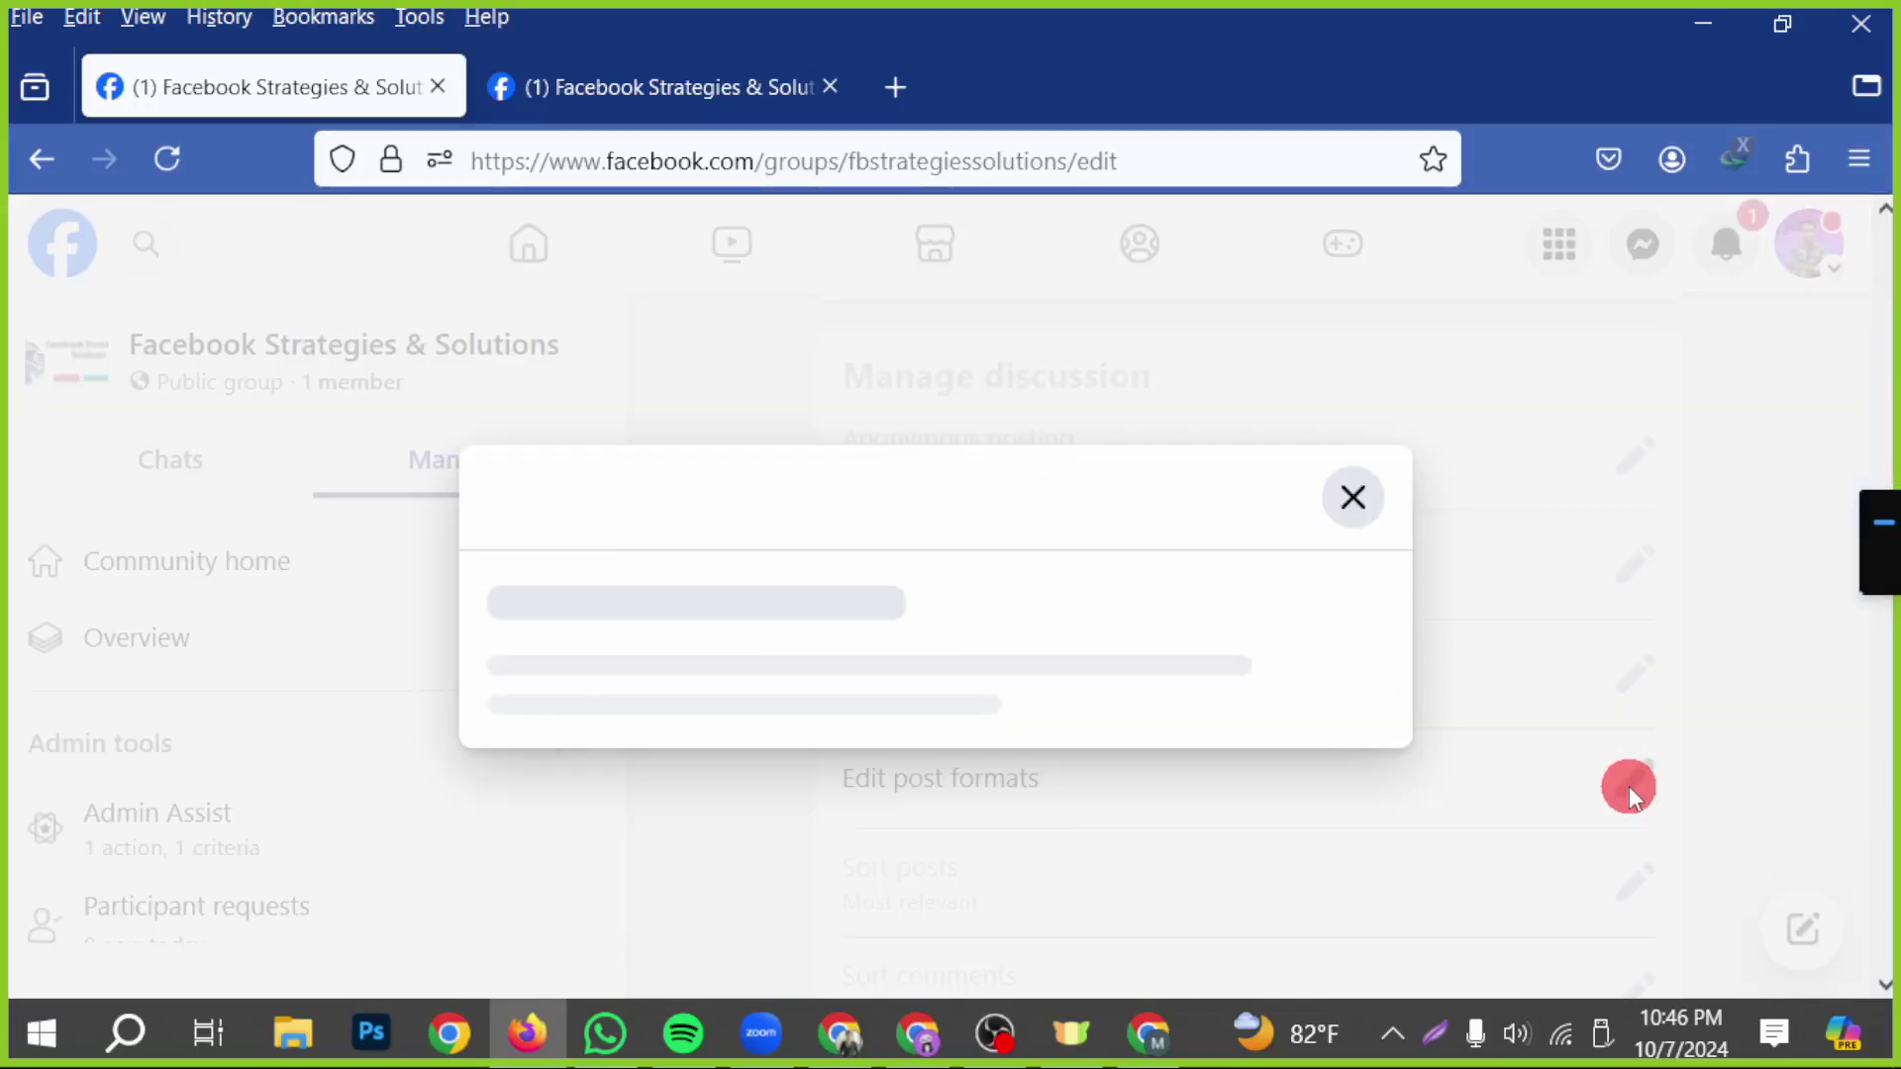
scroll(1353, 627, down, 3)
scroll(1349, 666, up, 2)
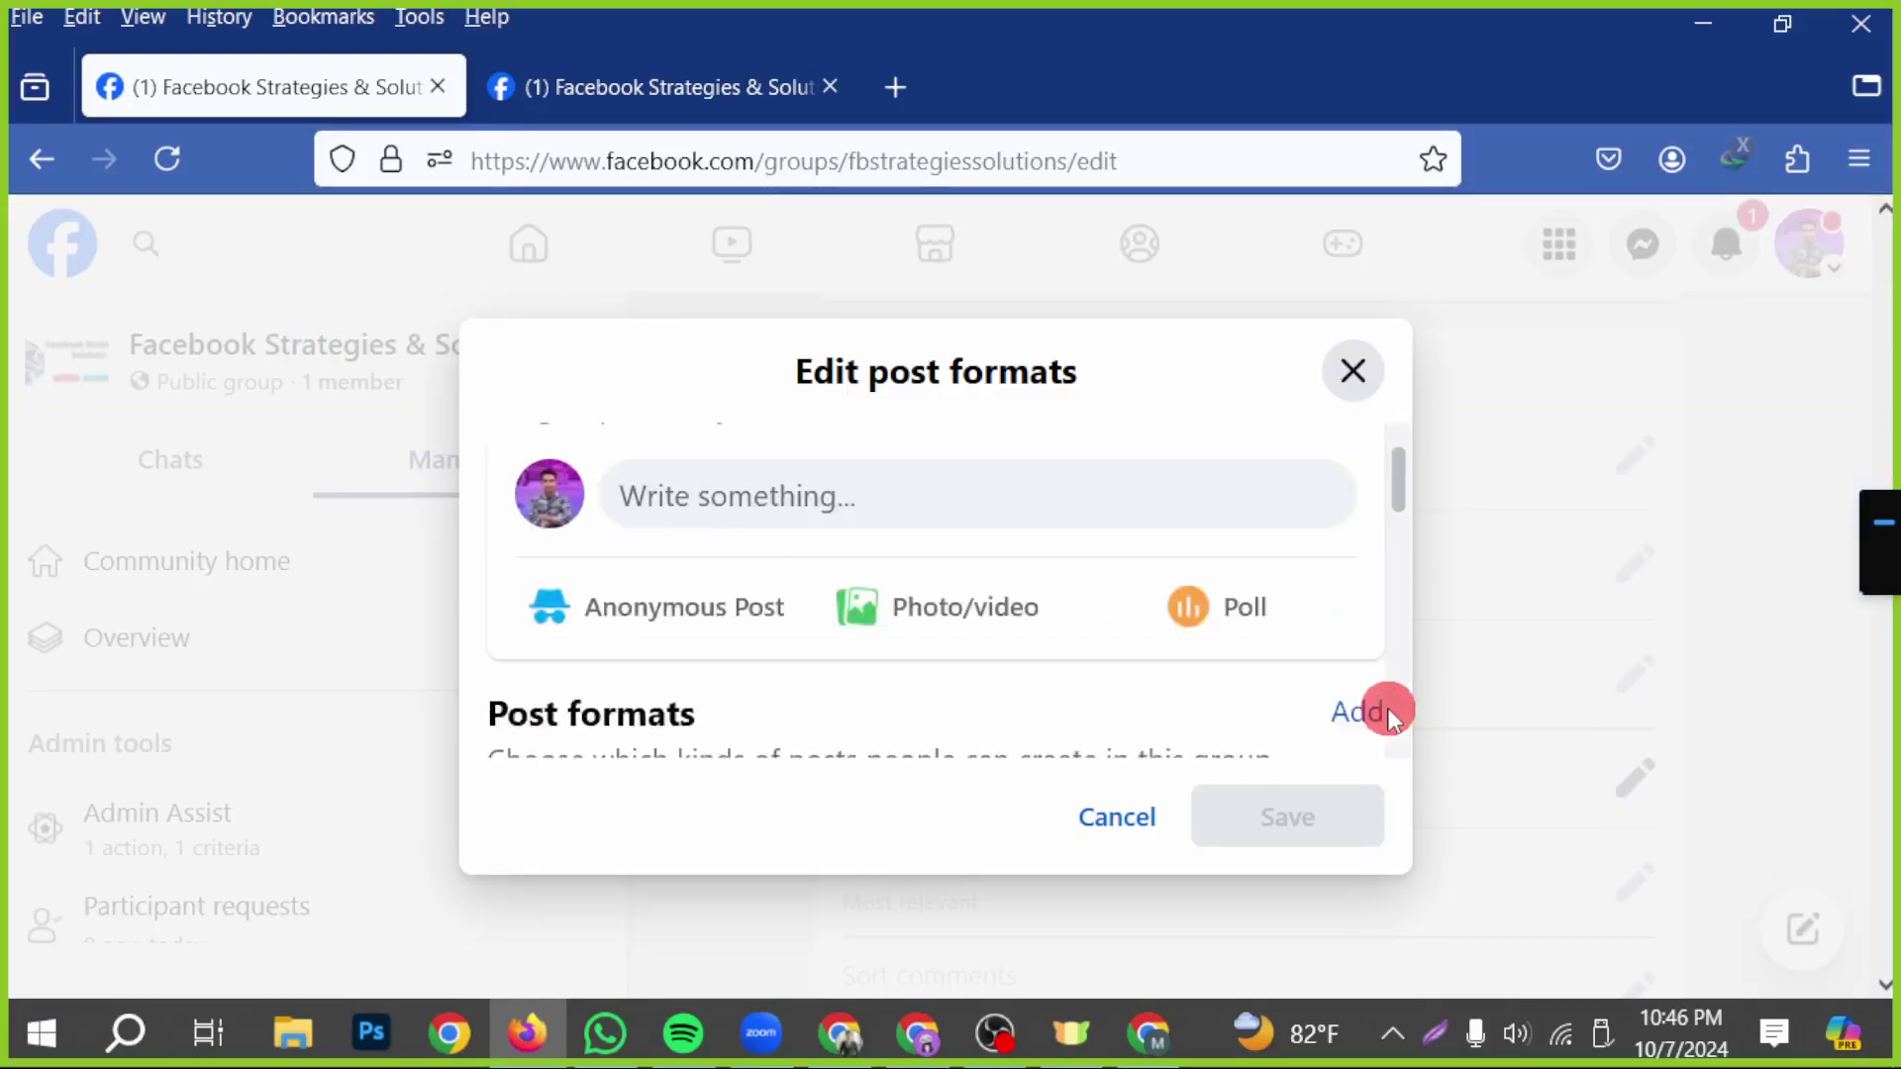
scroll(1382, 713, down, 4)
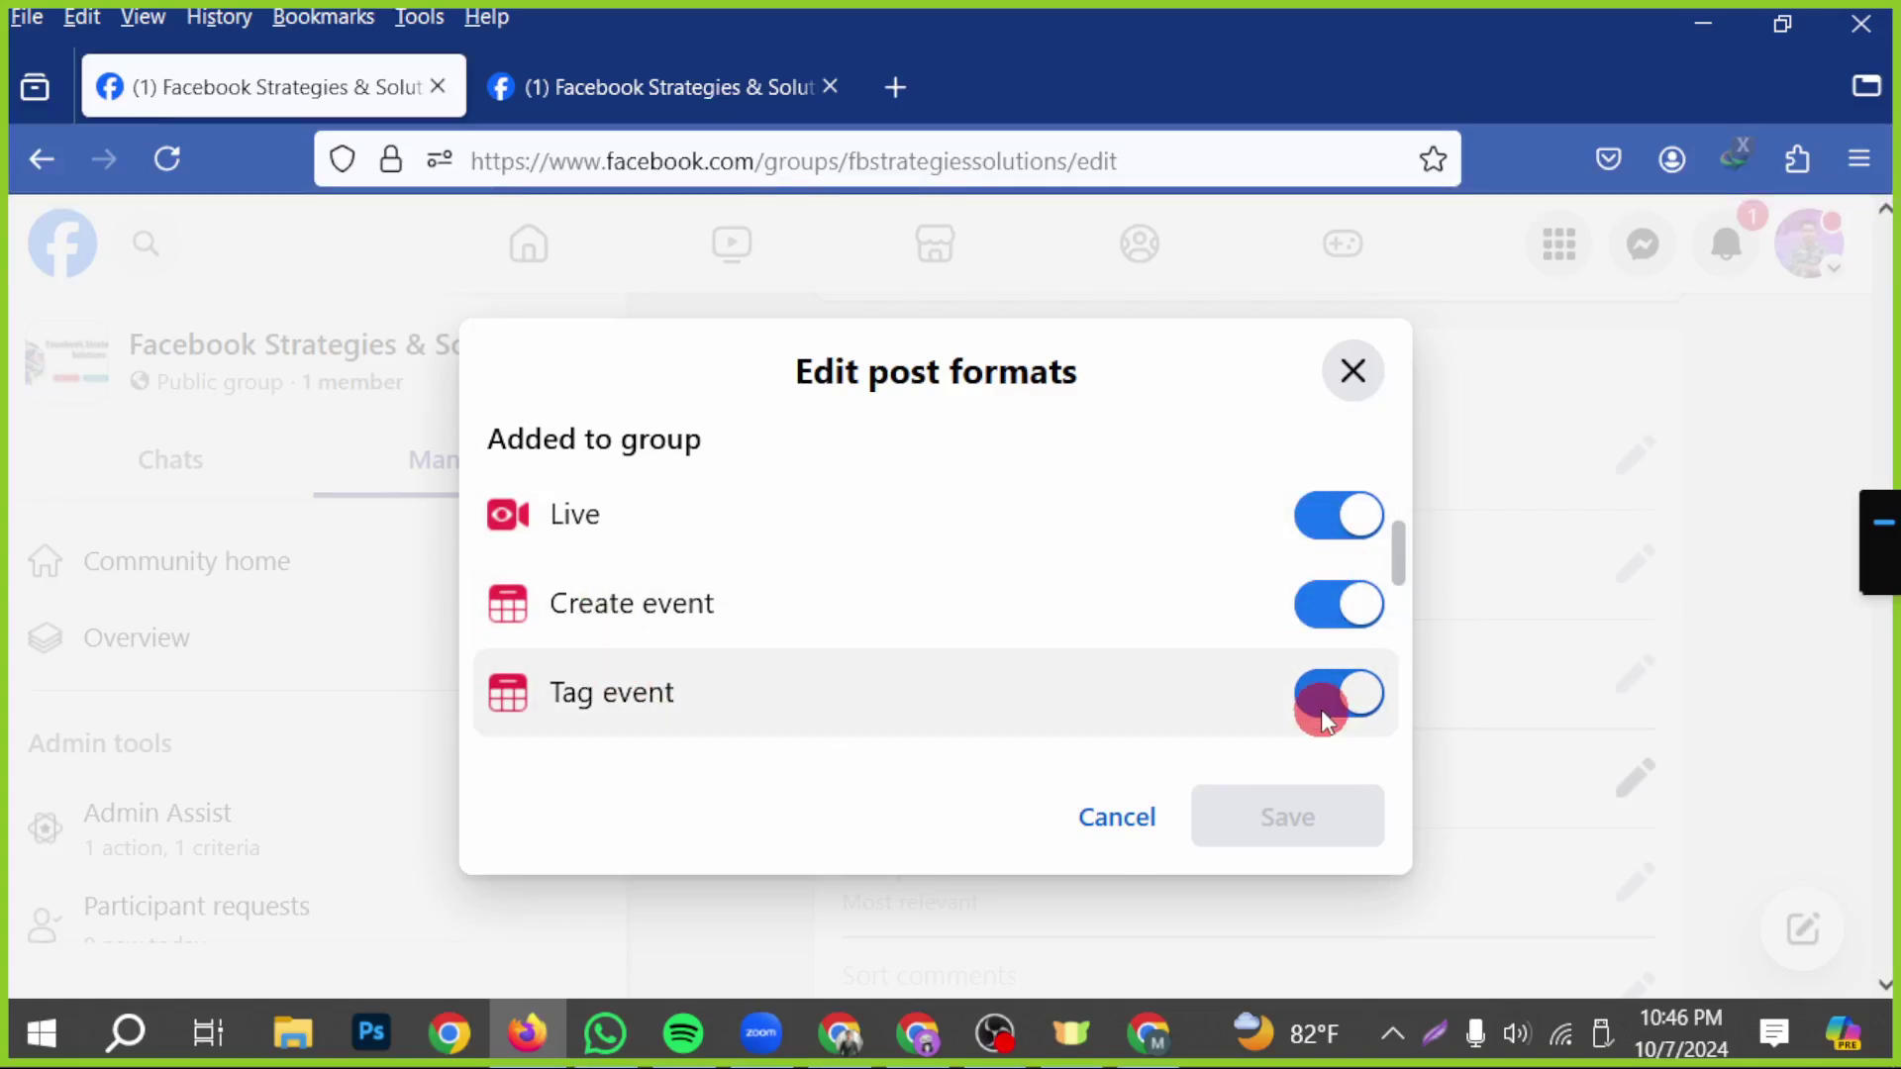
scroll(1361, 683, down, 2)
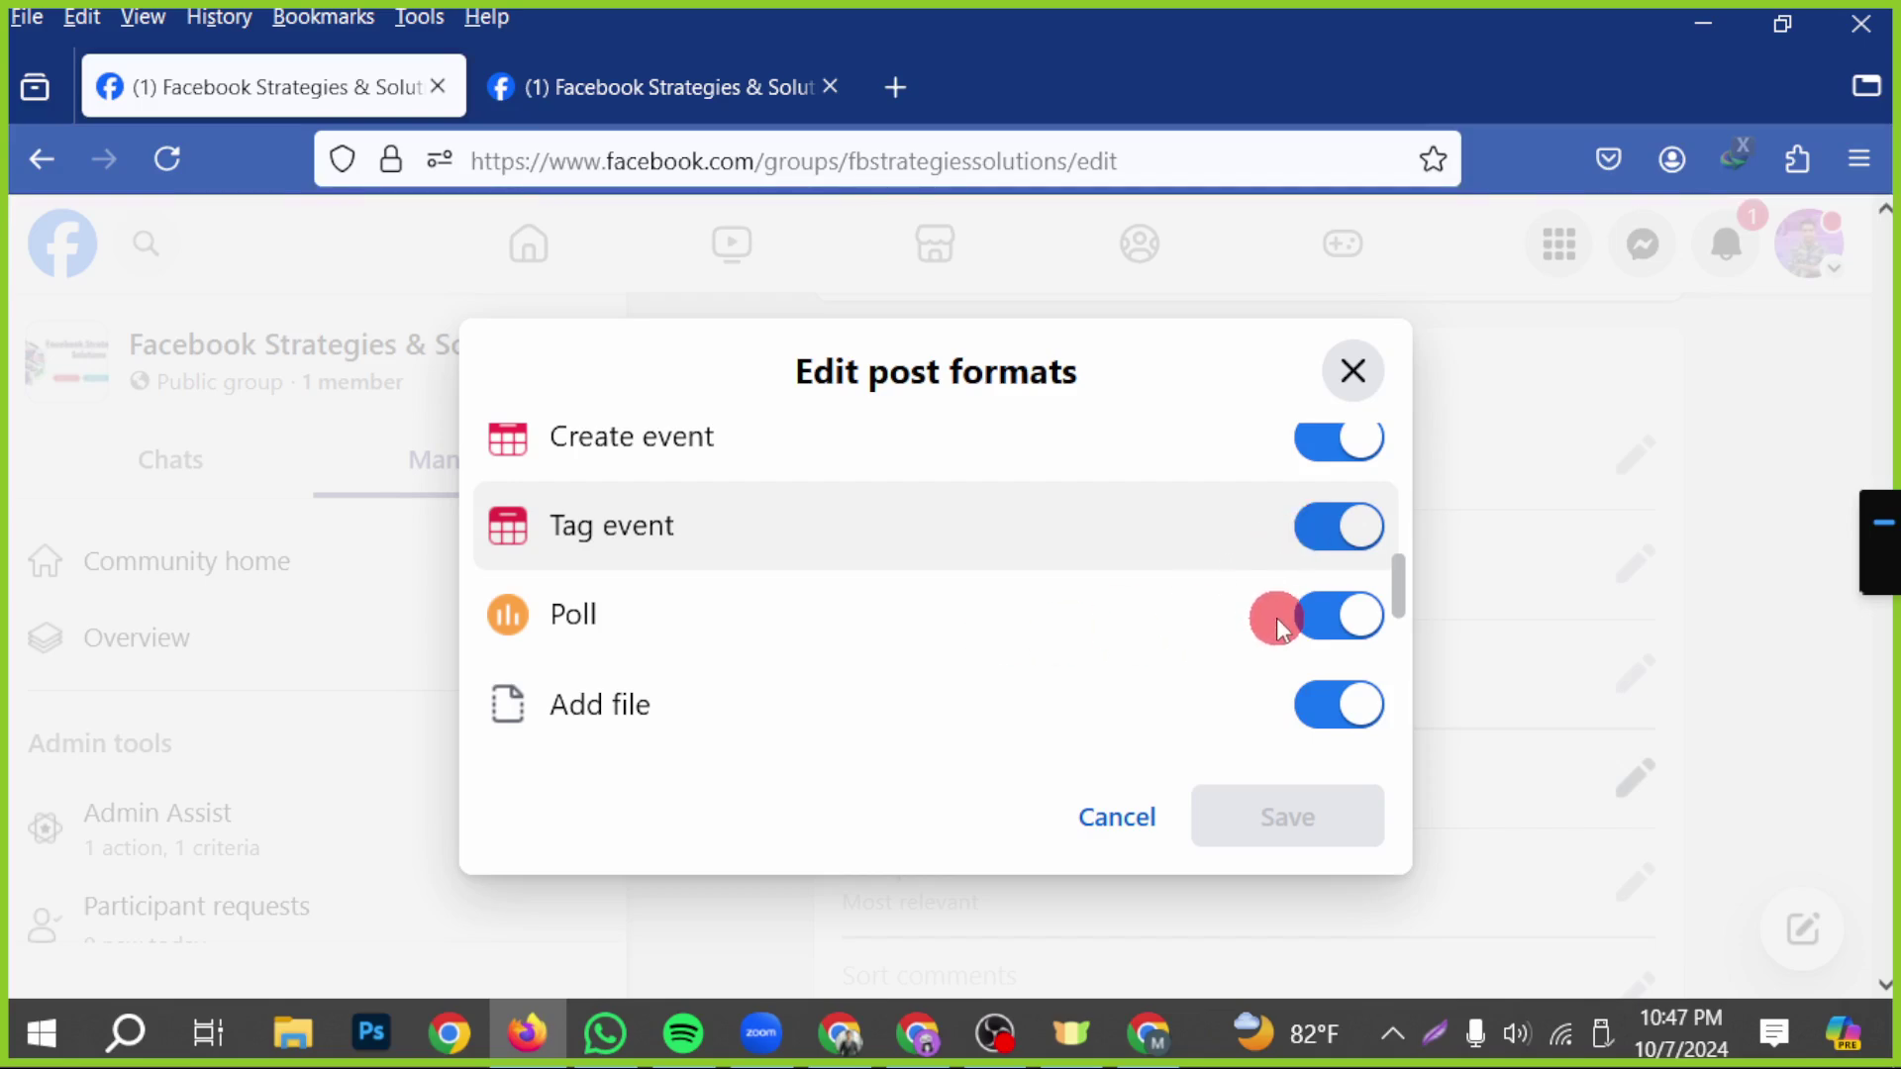
- Try switching off the Add file, Poll, Tag event, Create event and Live post formats
click(1383, 727)
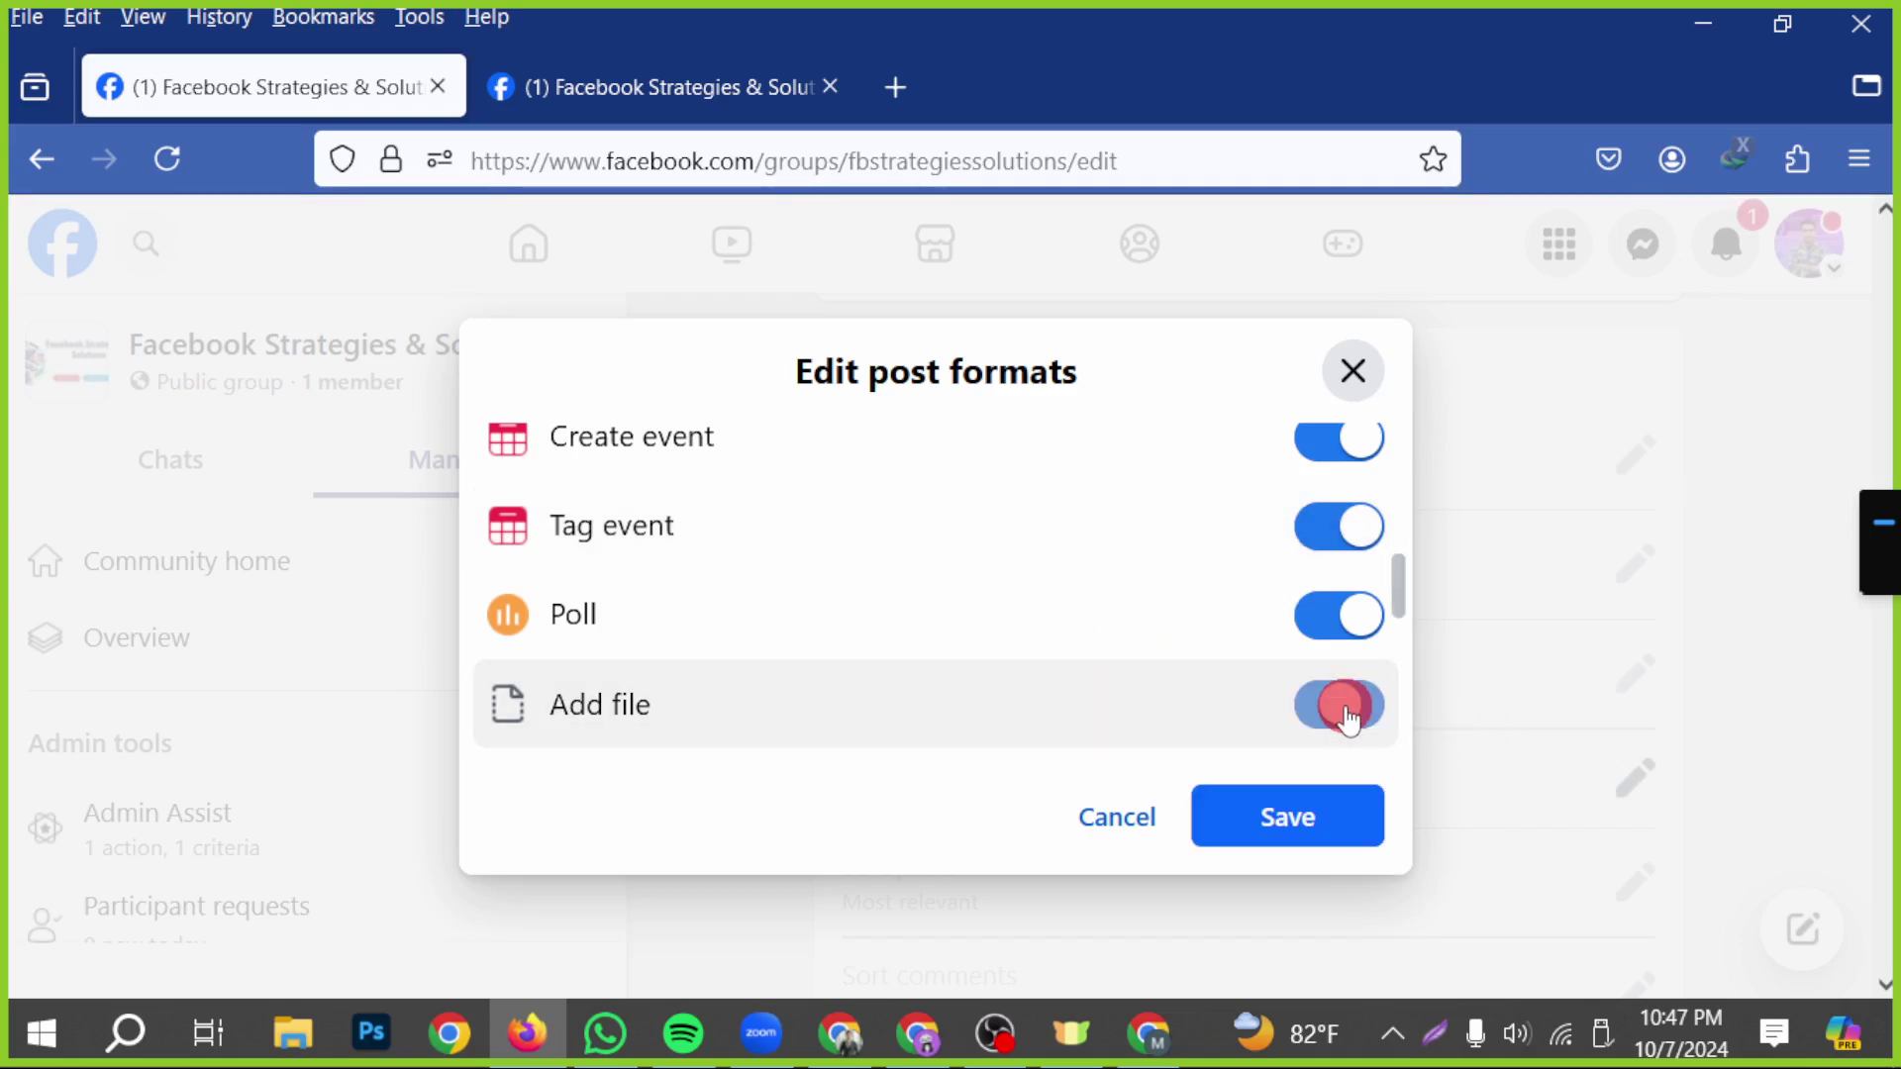
click(1316, 615)
click(1327, 539)
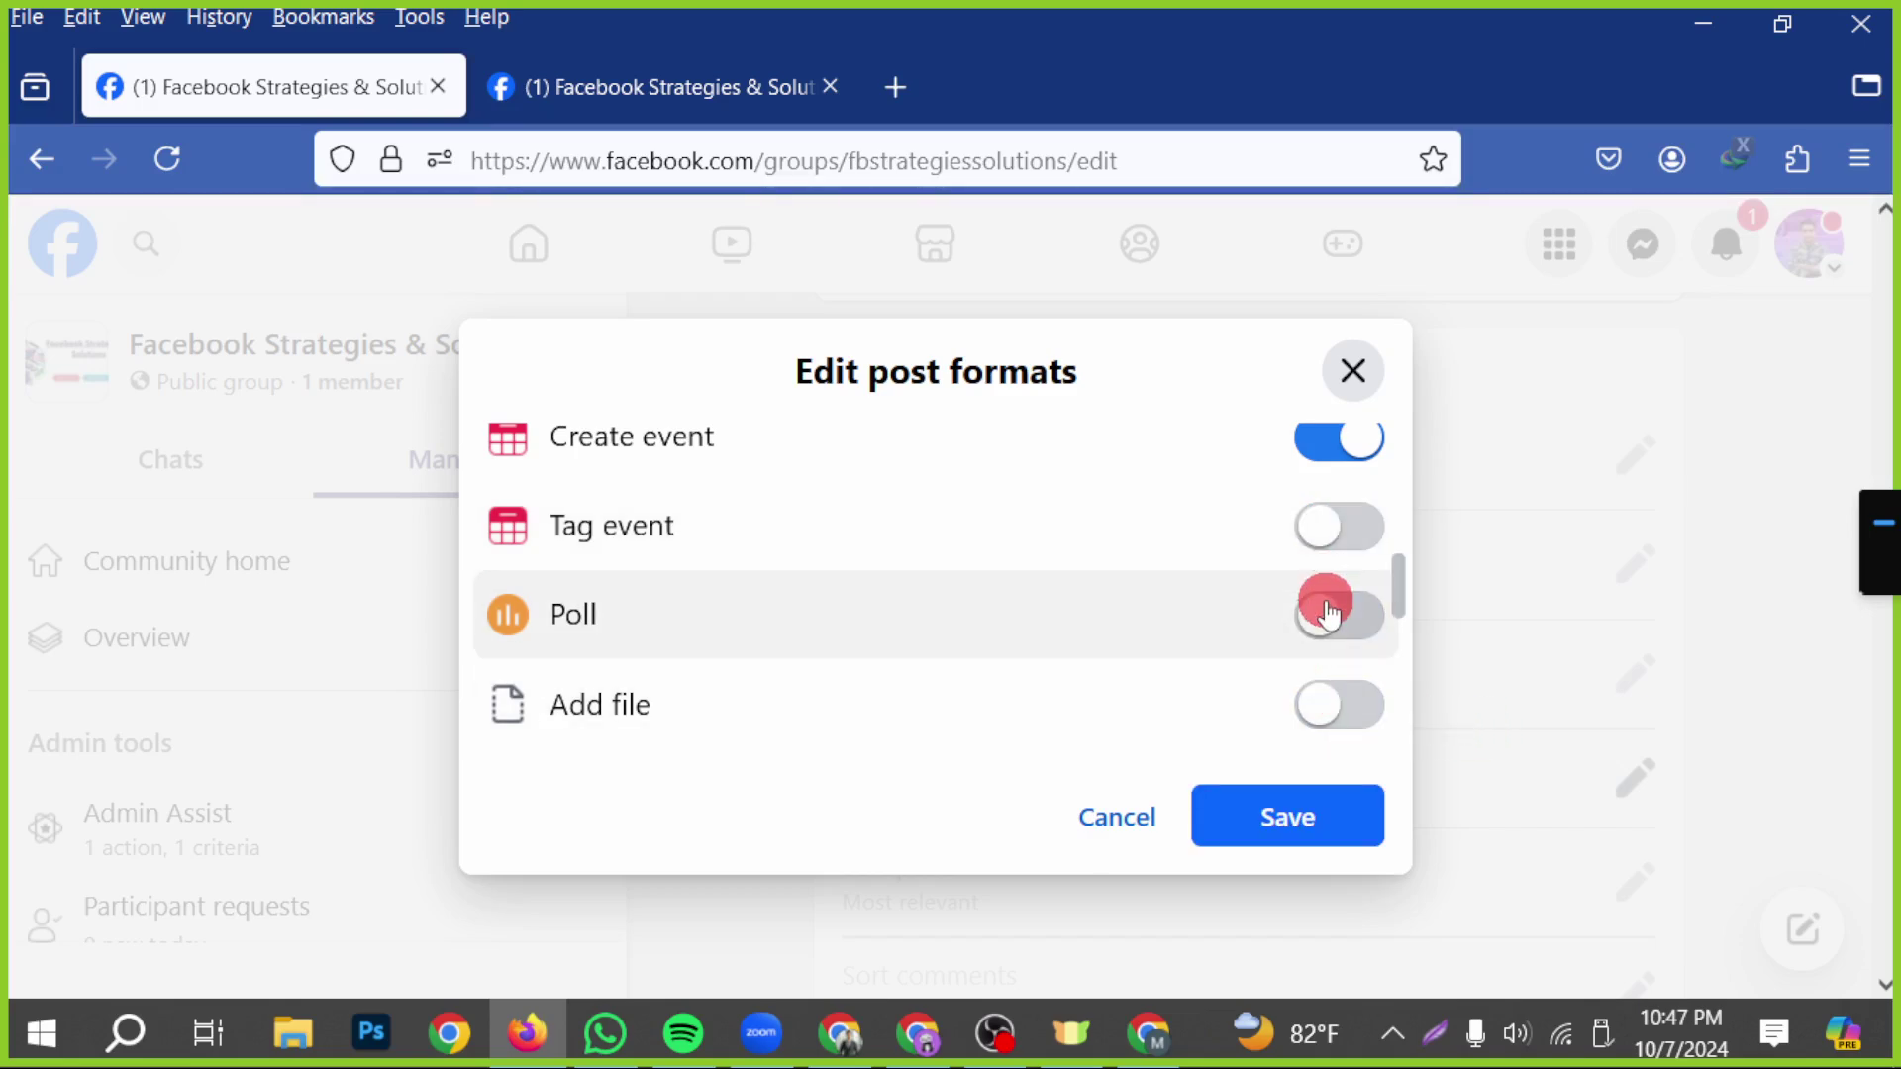
scroll(1331, 623, up, 2)
click(1332, 604)
scroll(1334, 619, up, 2)
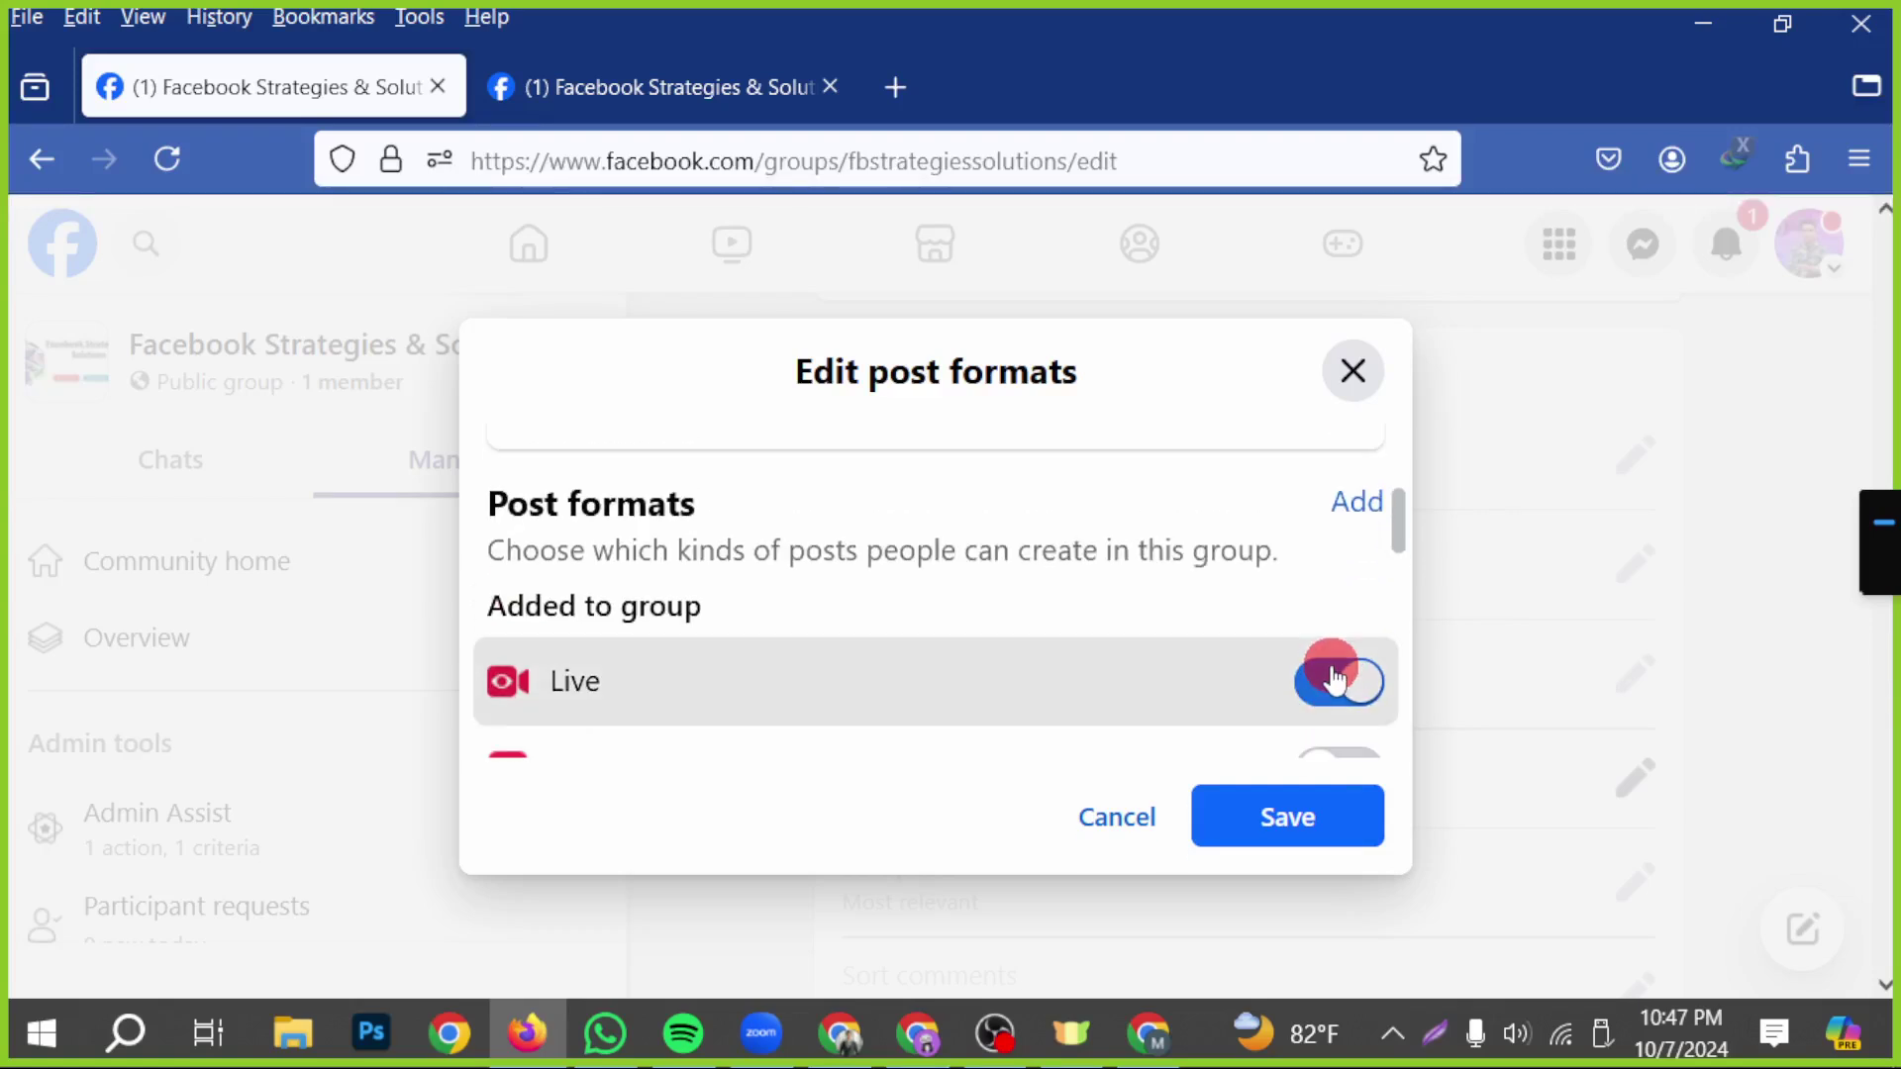
click(1331, 666)
scroll(1240, 718, up, 2)
scroll(1245, 701, down, 5)
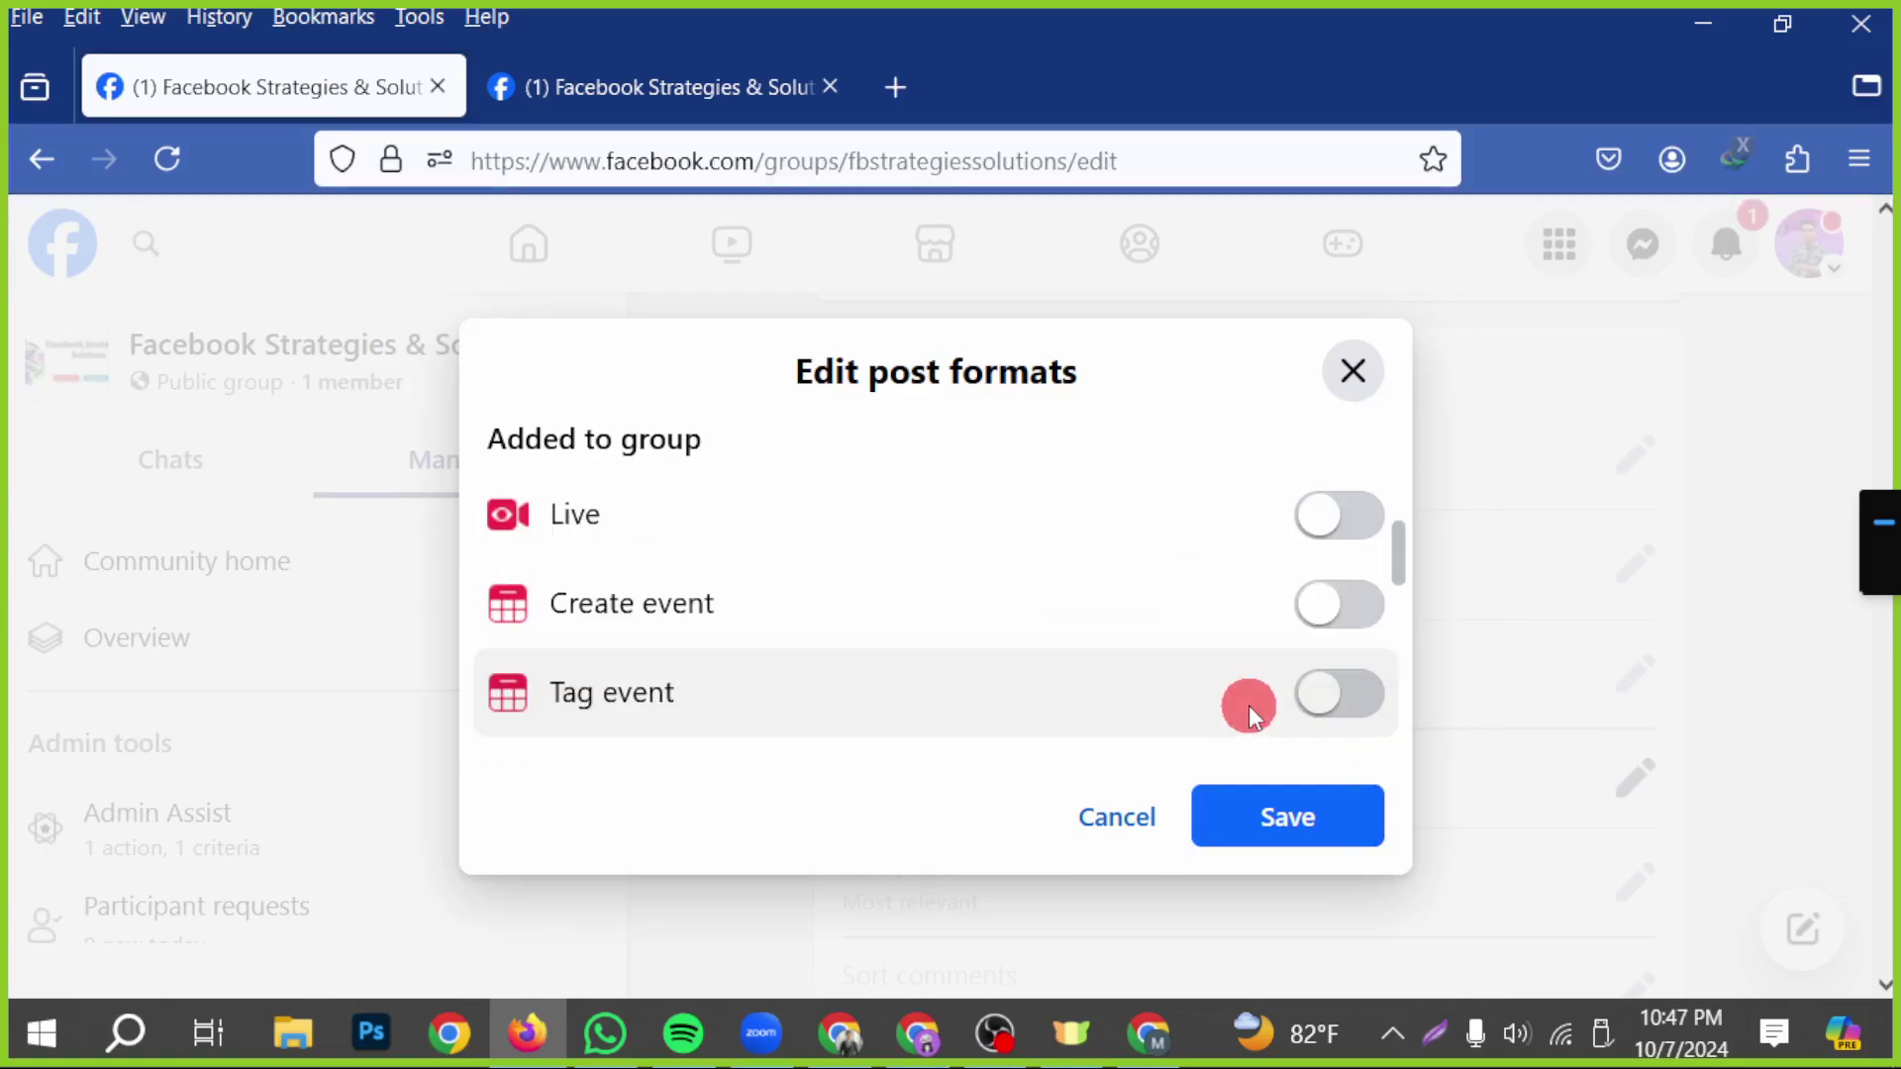
- Examine the post format shortcuts and the list of added and default post formats
scroll(1178, 757, up, 4)
scroll(1158, 743, up, 1)
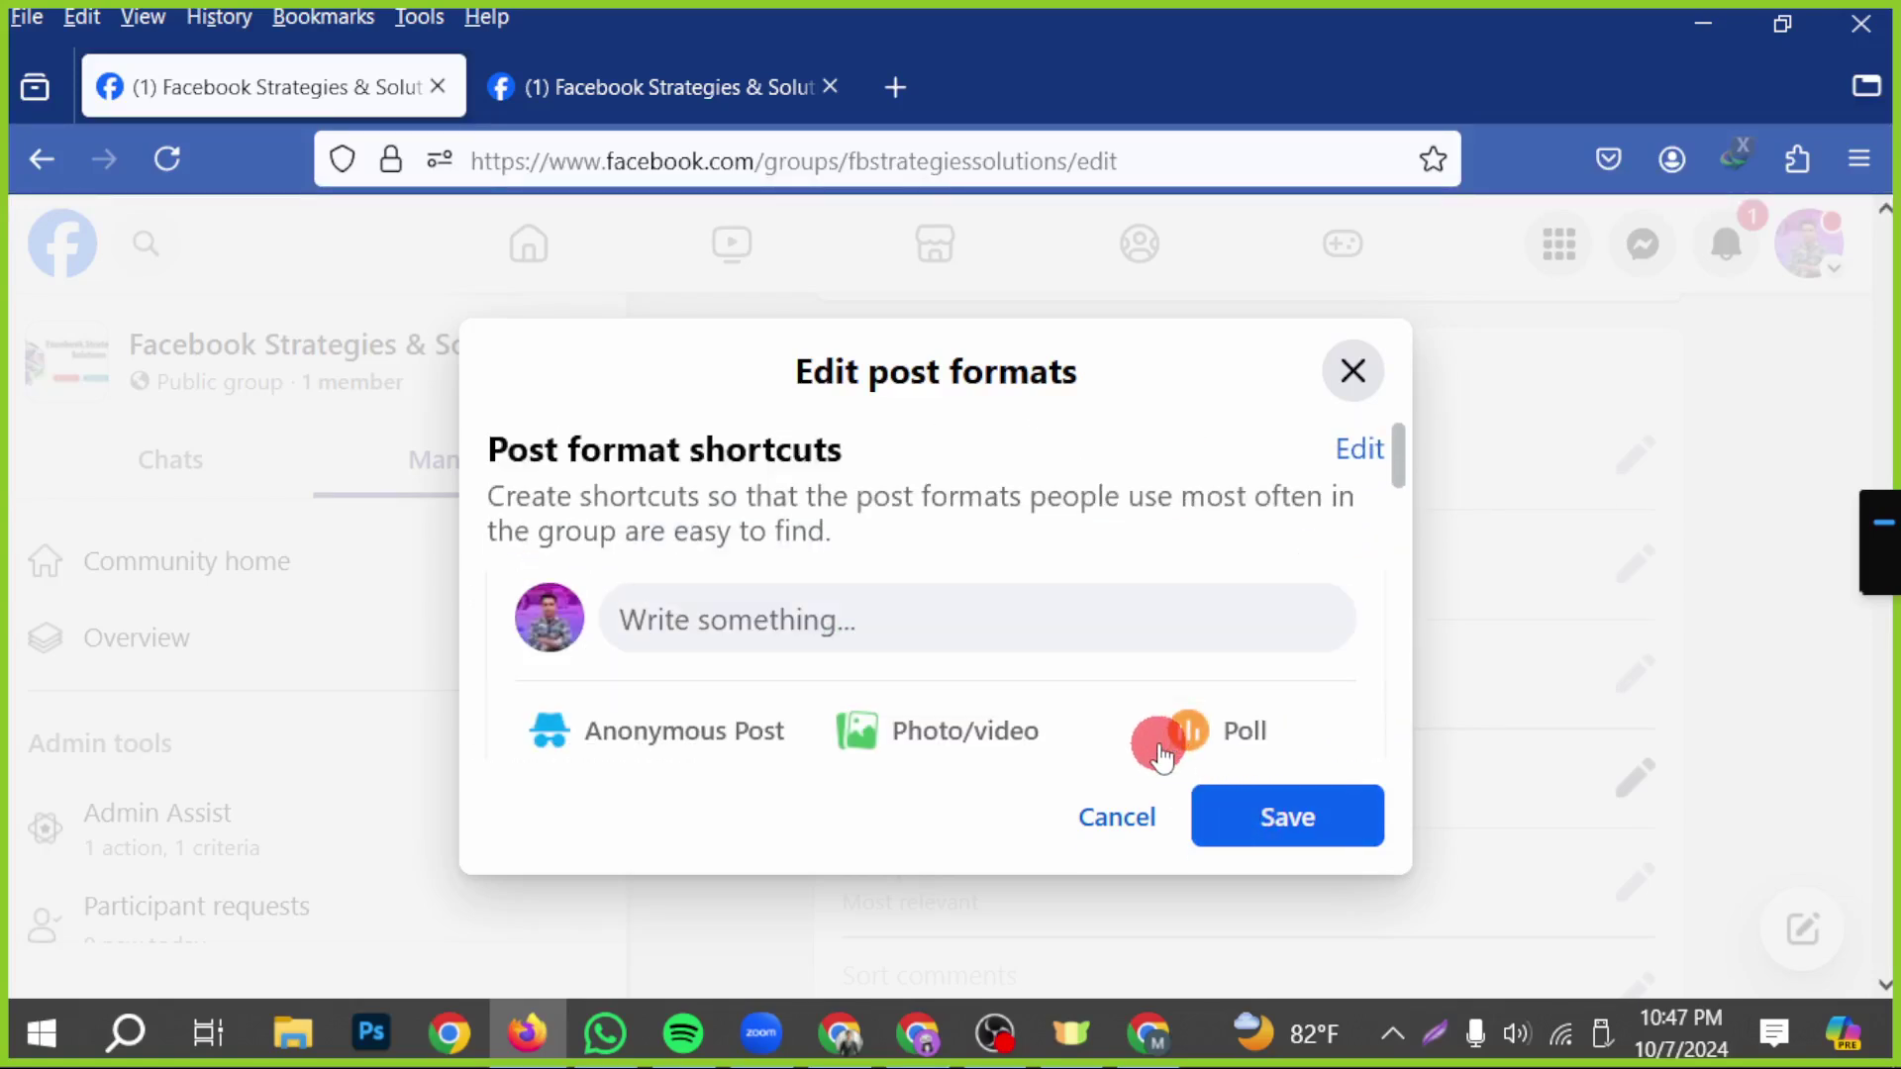
scroll(891, 649, down, 2)
scroll(848, 628, down, 3)
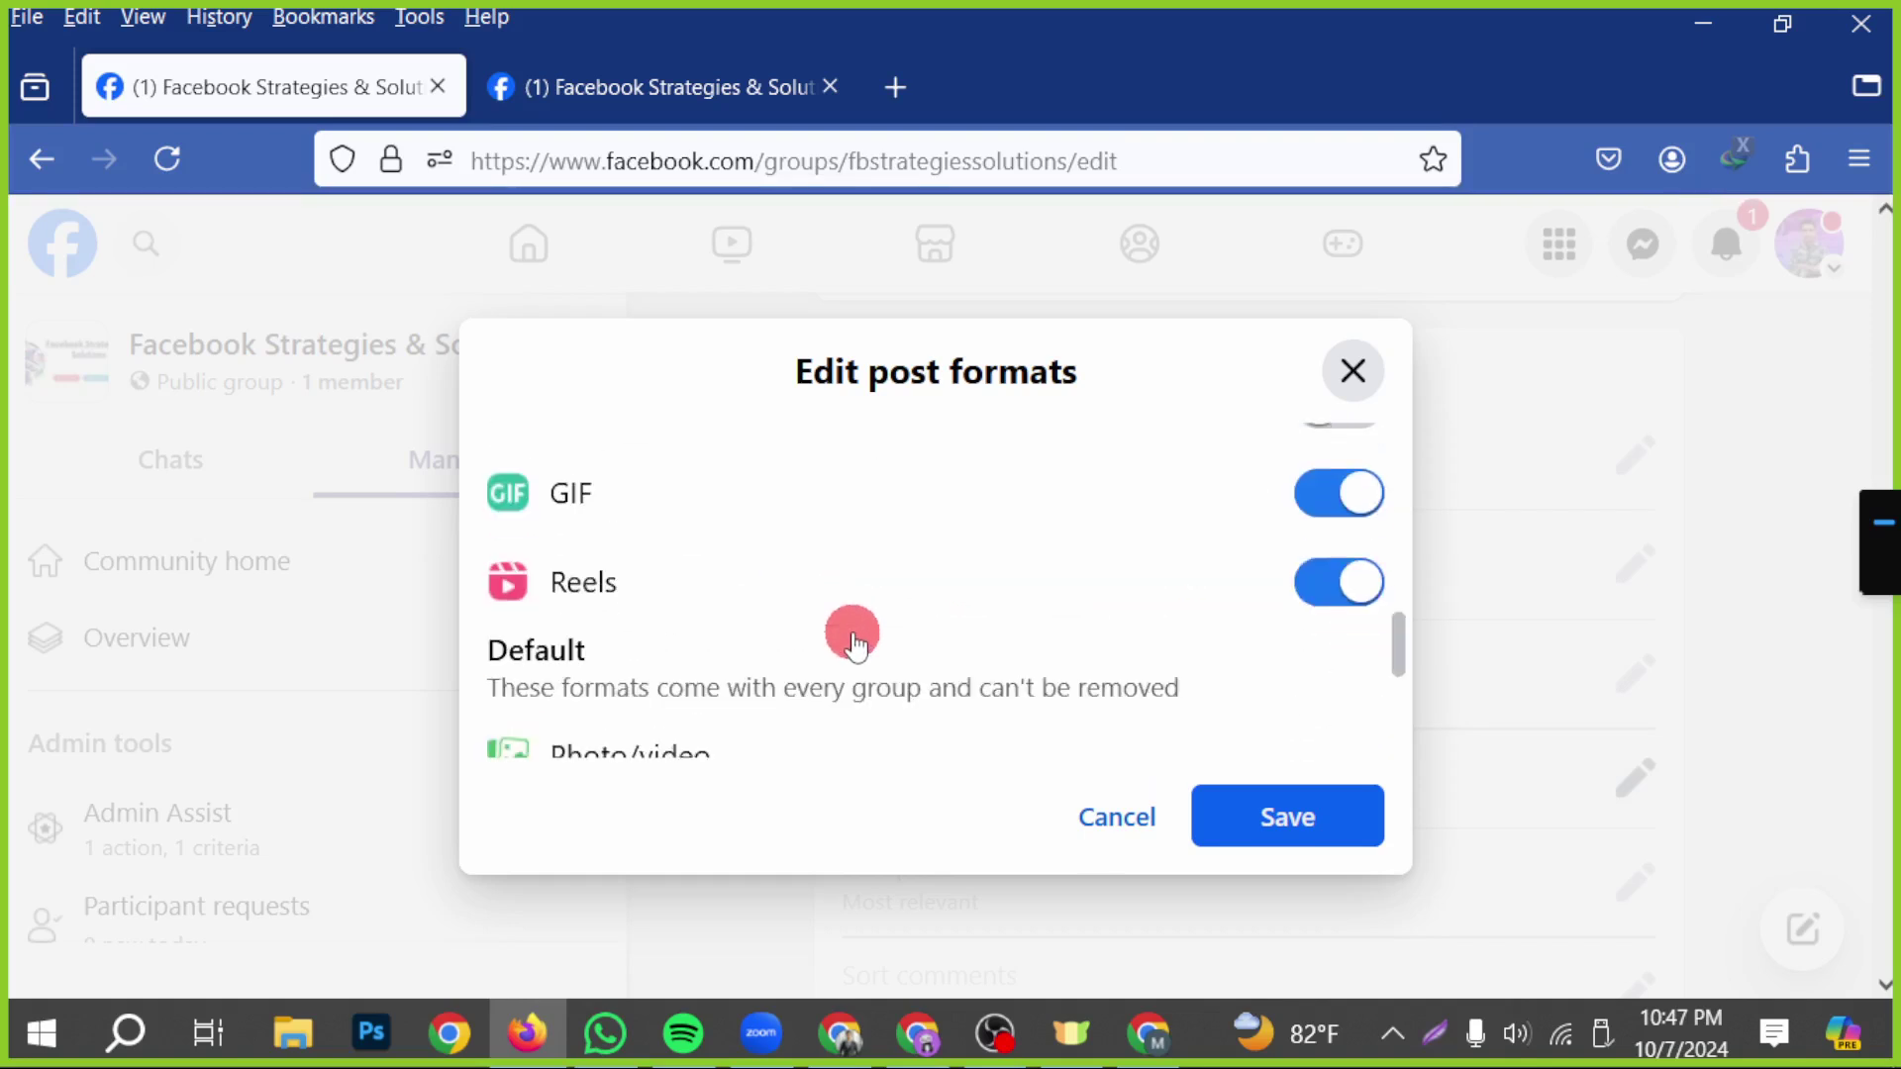
scroll(862, 644, up, 5)
scroll(857, 707, down, 3)
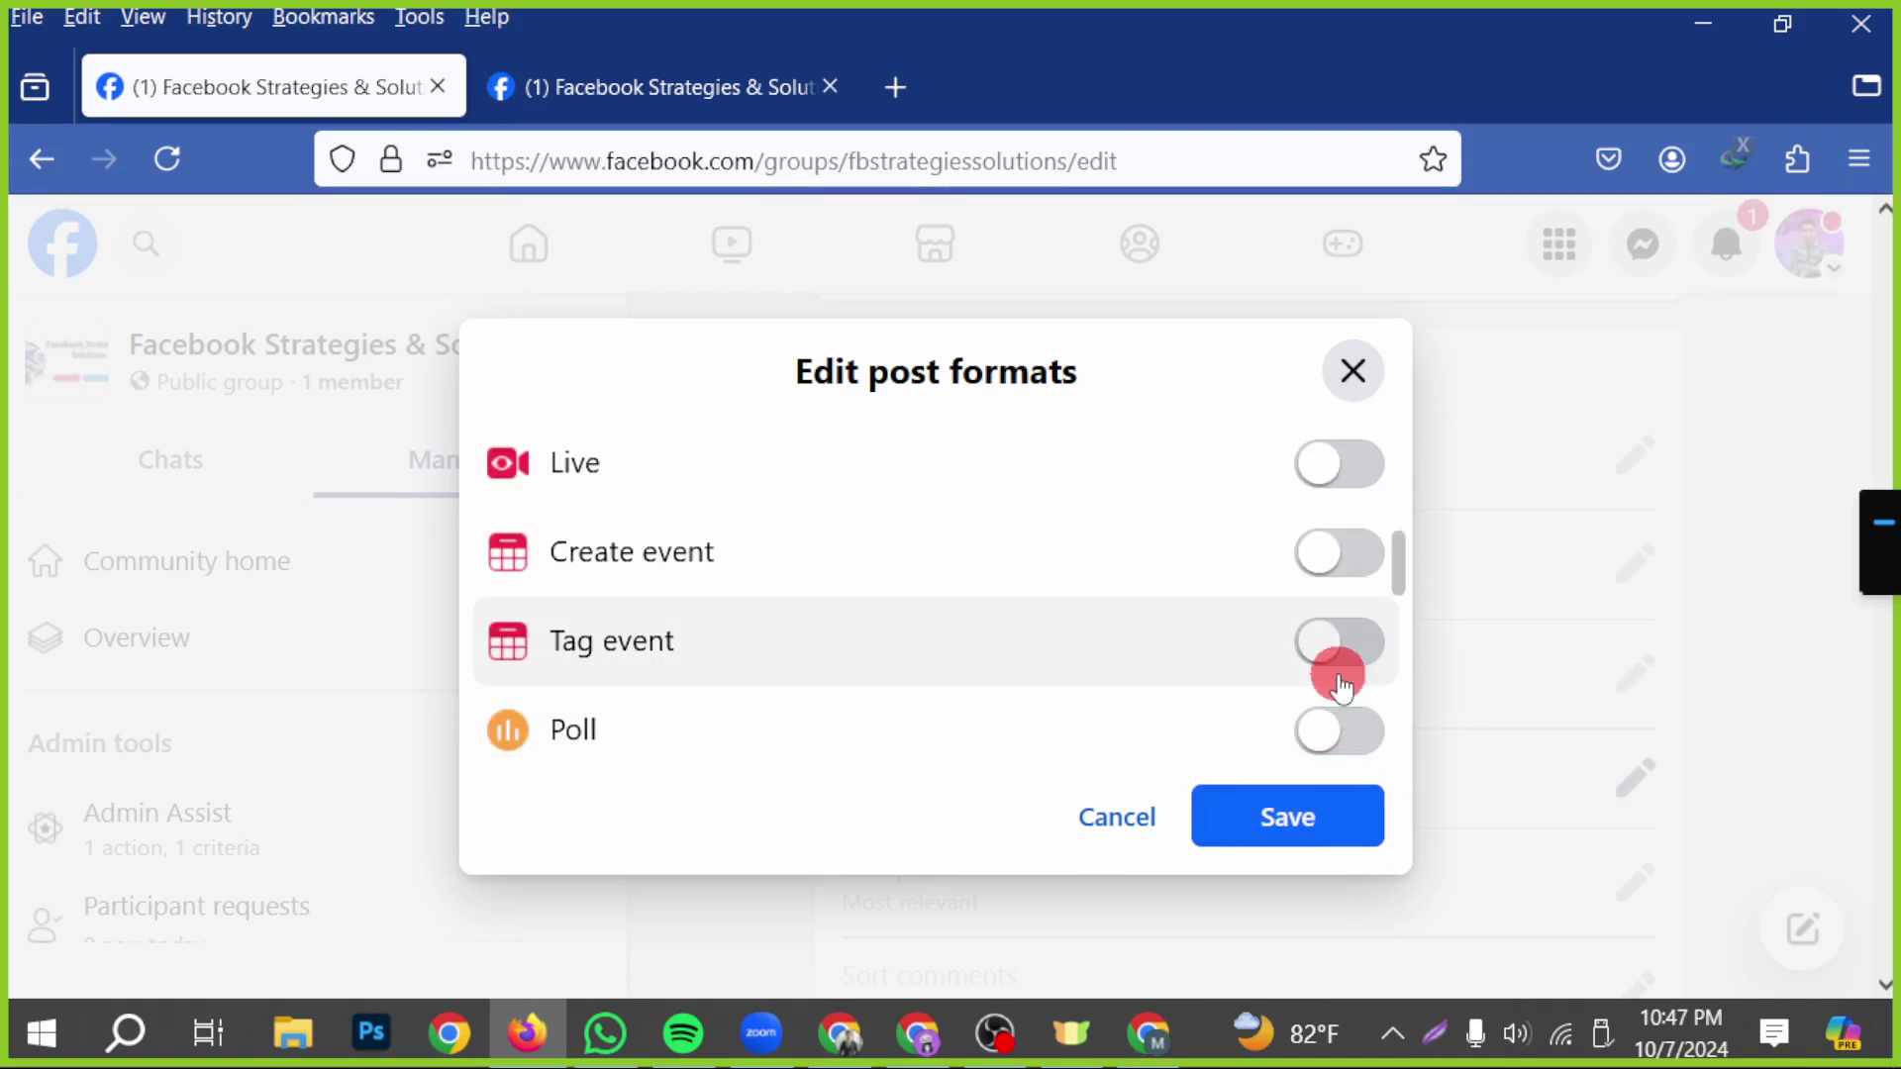
scroll(1337, 683, up, 3)
scroll(1356, 664, down, 3)
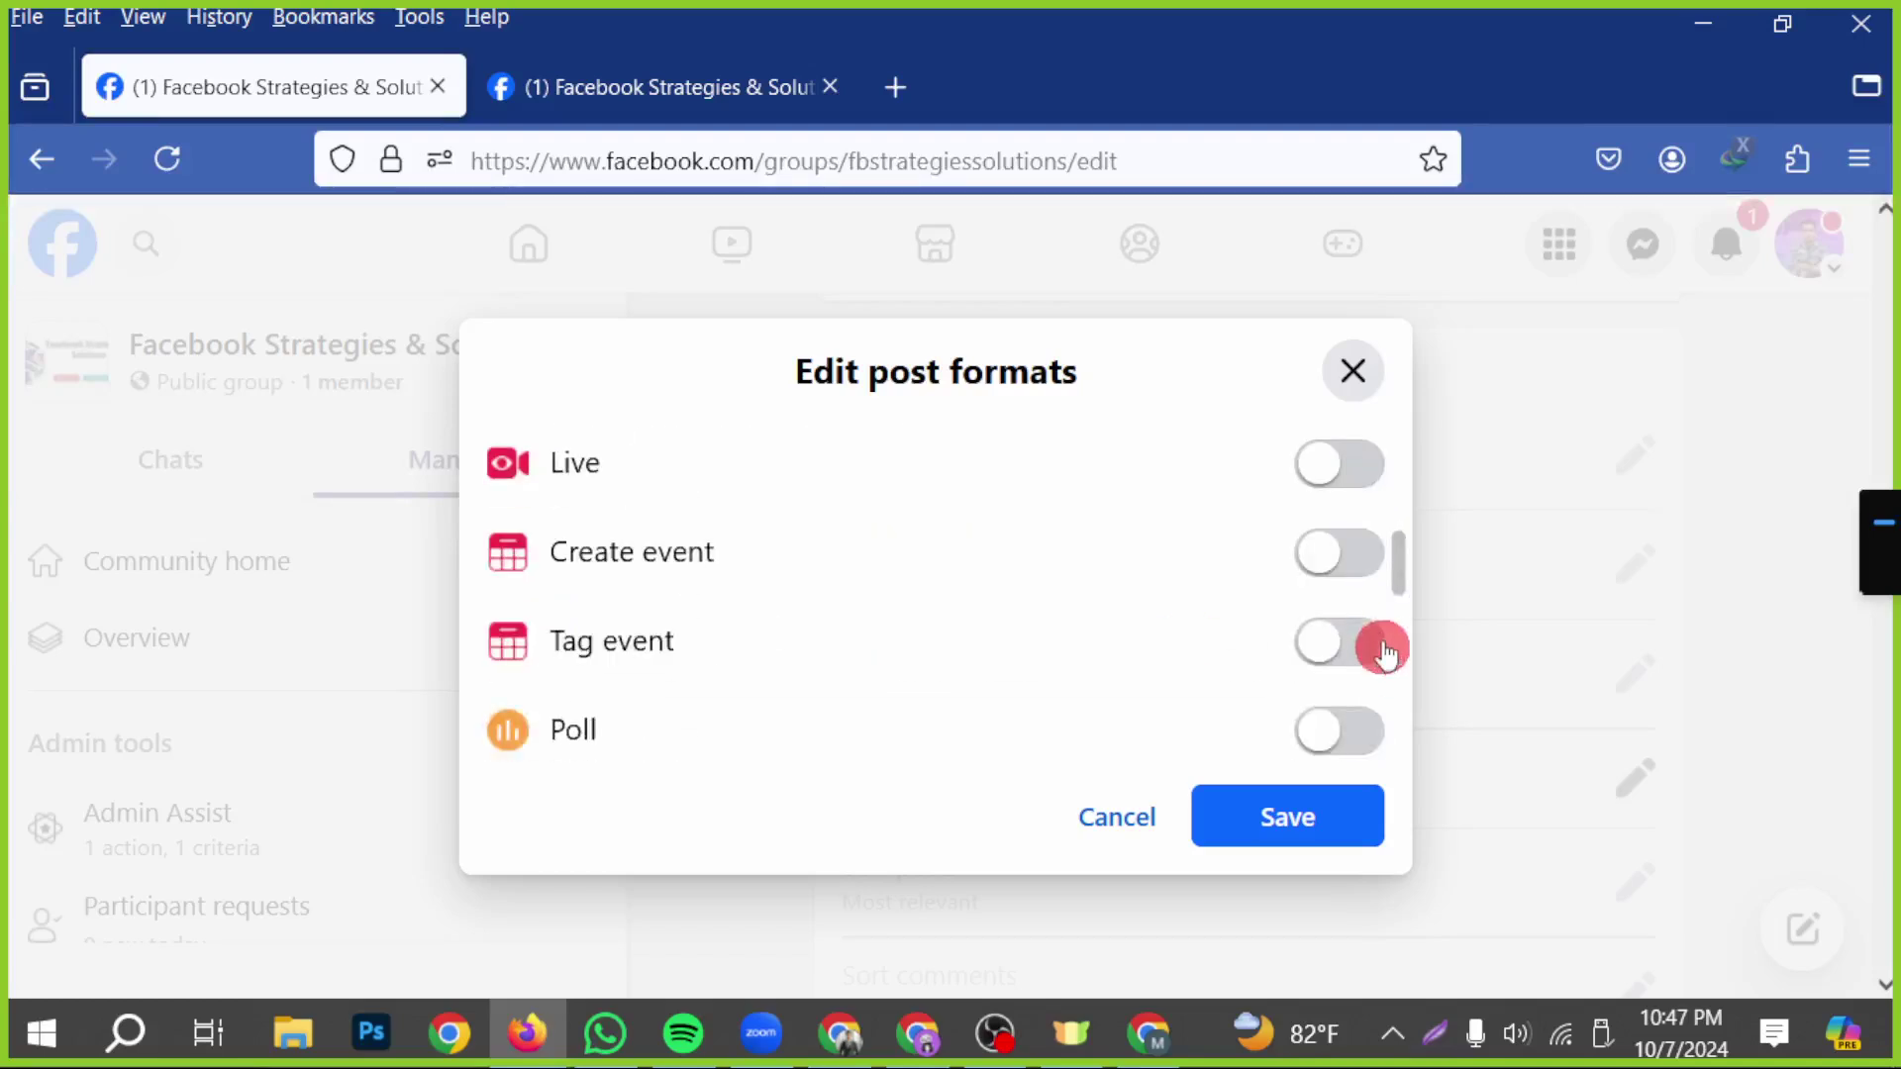
- Switch the Live, Create event, Tag event, Poll and Add file formats back on and close the post format settings without saving
click(1337, 552)
click(1362, 654)
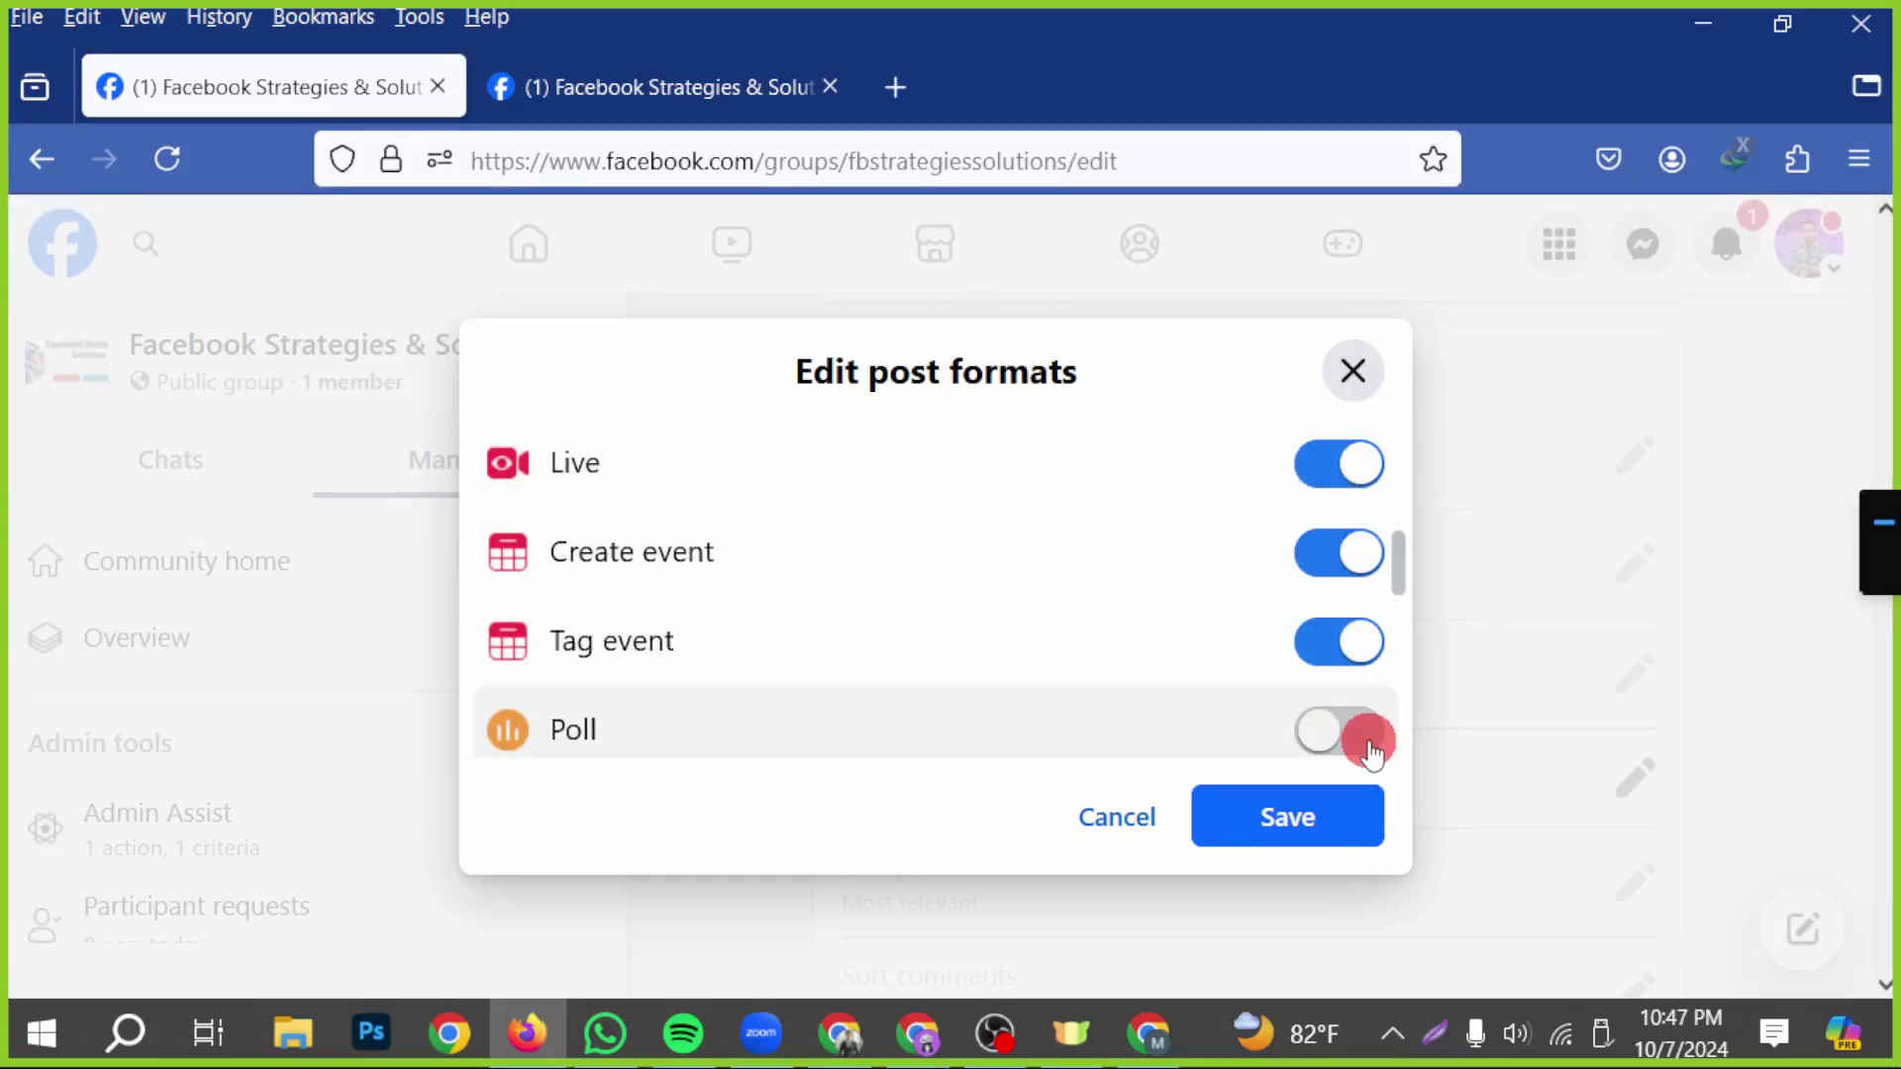
scroll(1287, 594, down, 3)
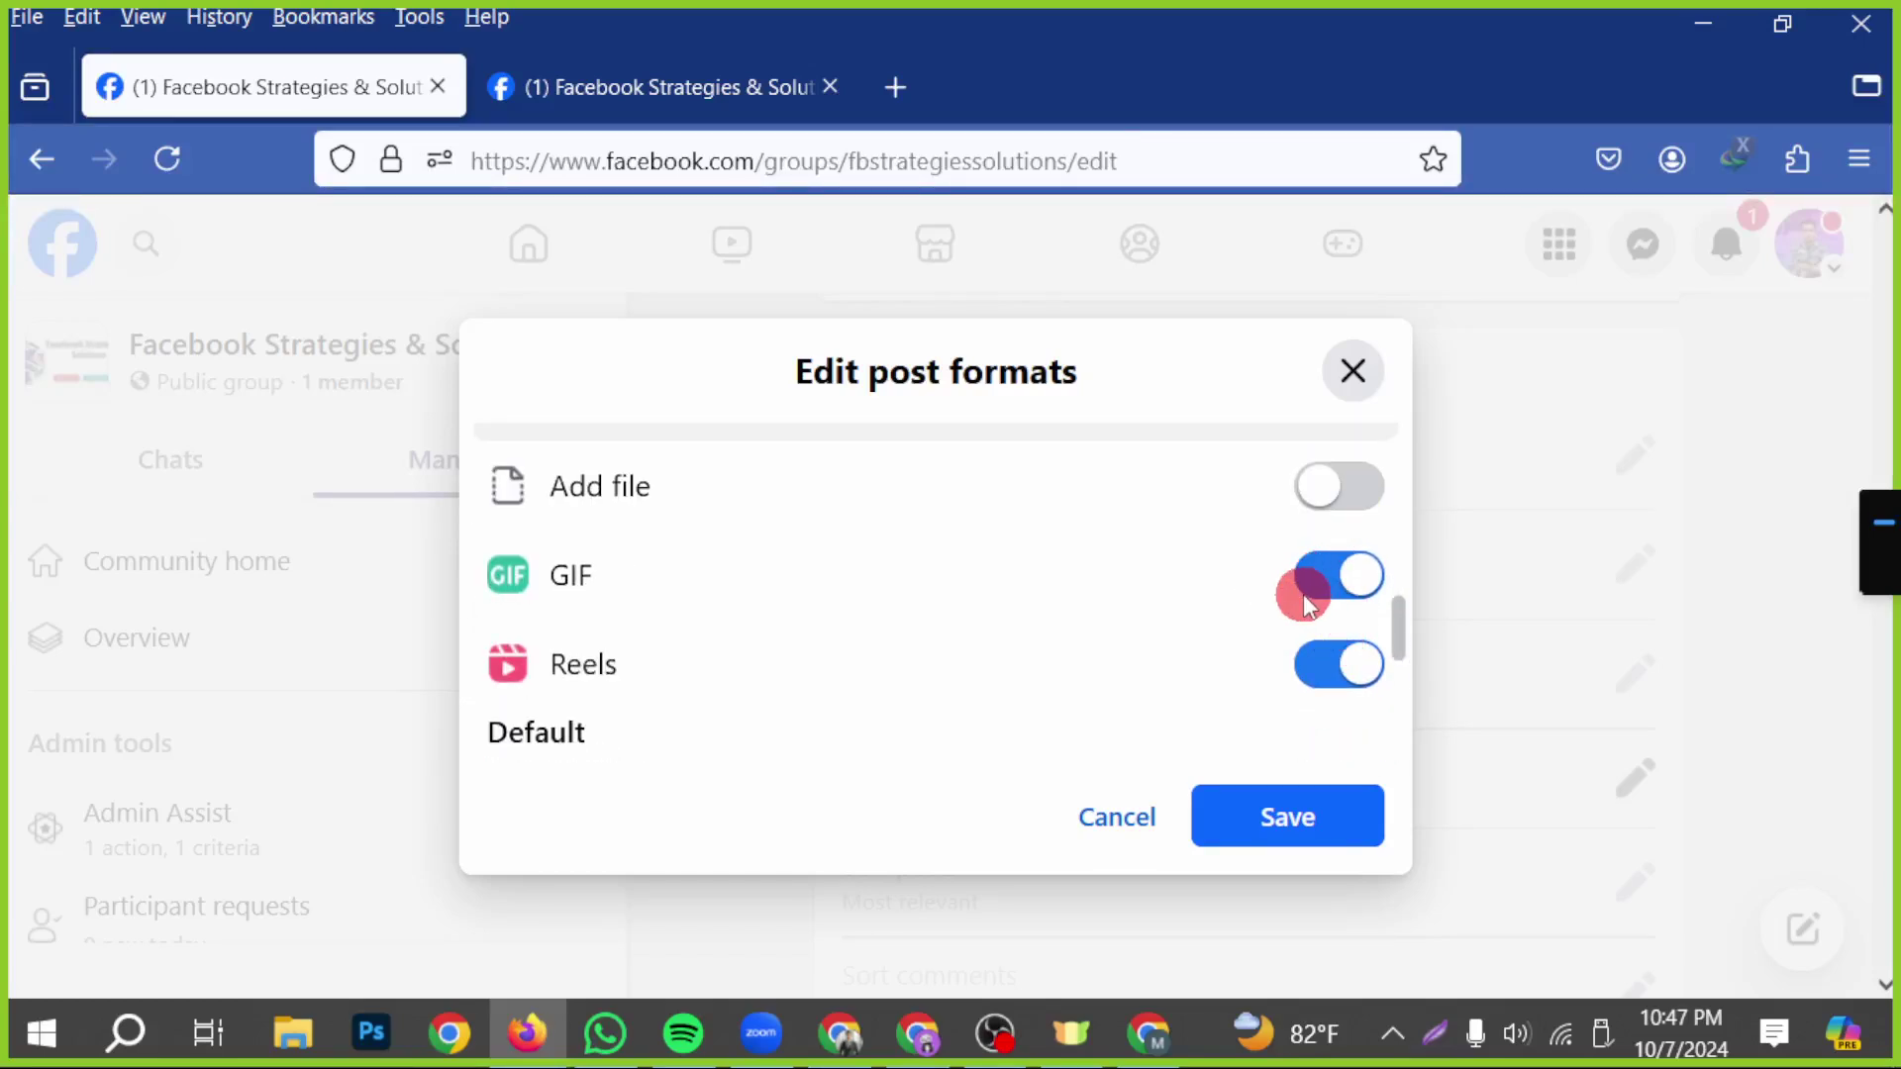
click(1353, 493)
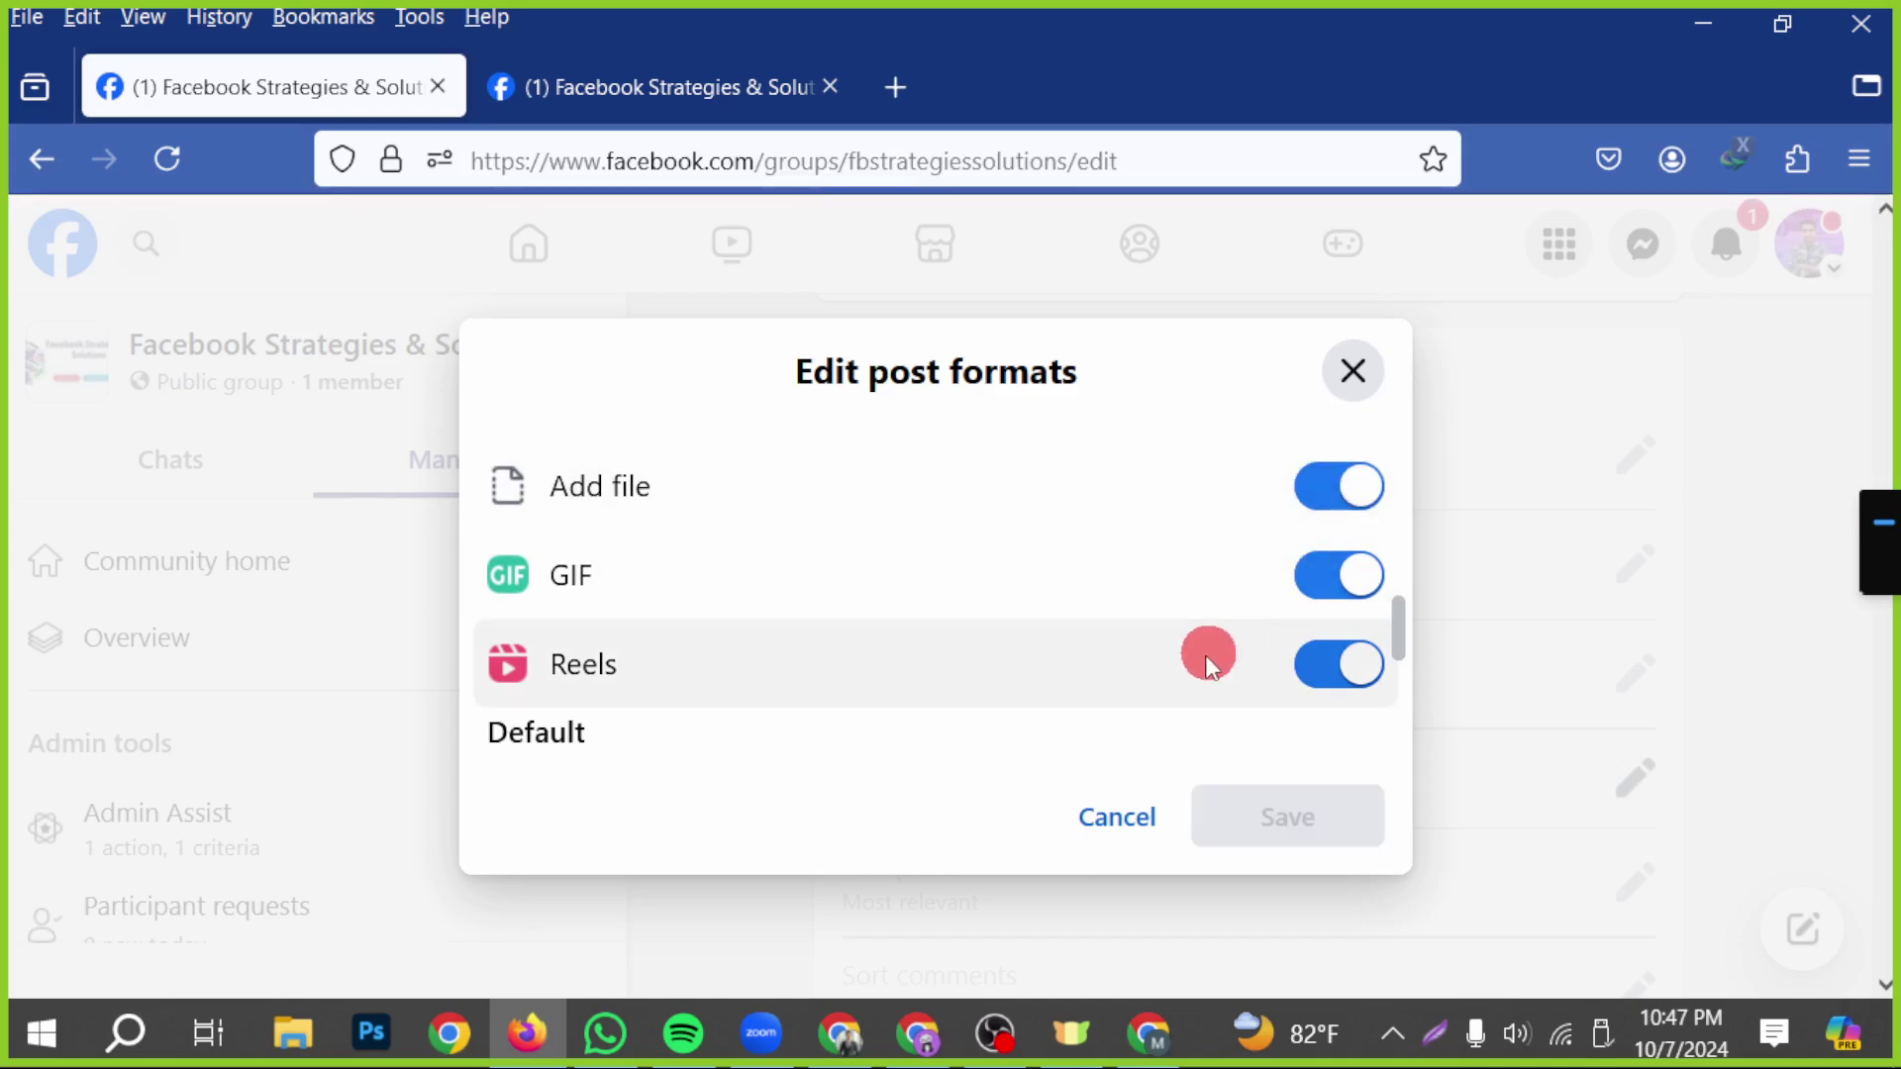
scroll(1205, 673, up, 3)
scroll(1204, 681, up, 3)
click(1353, 376)
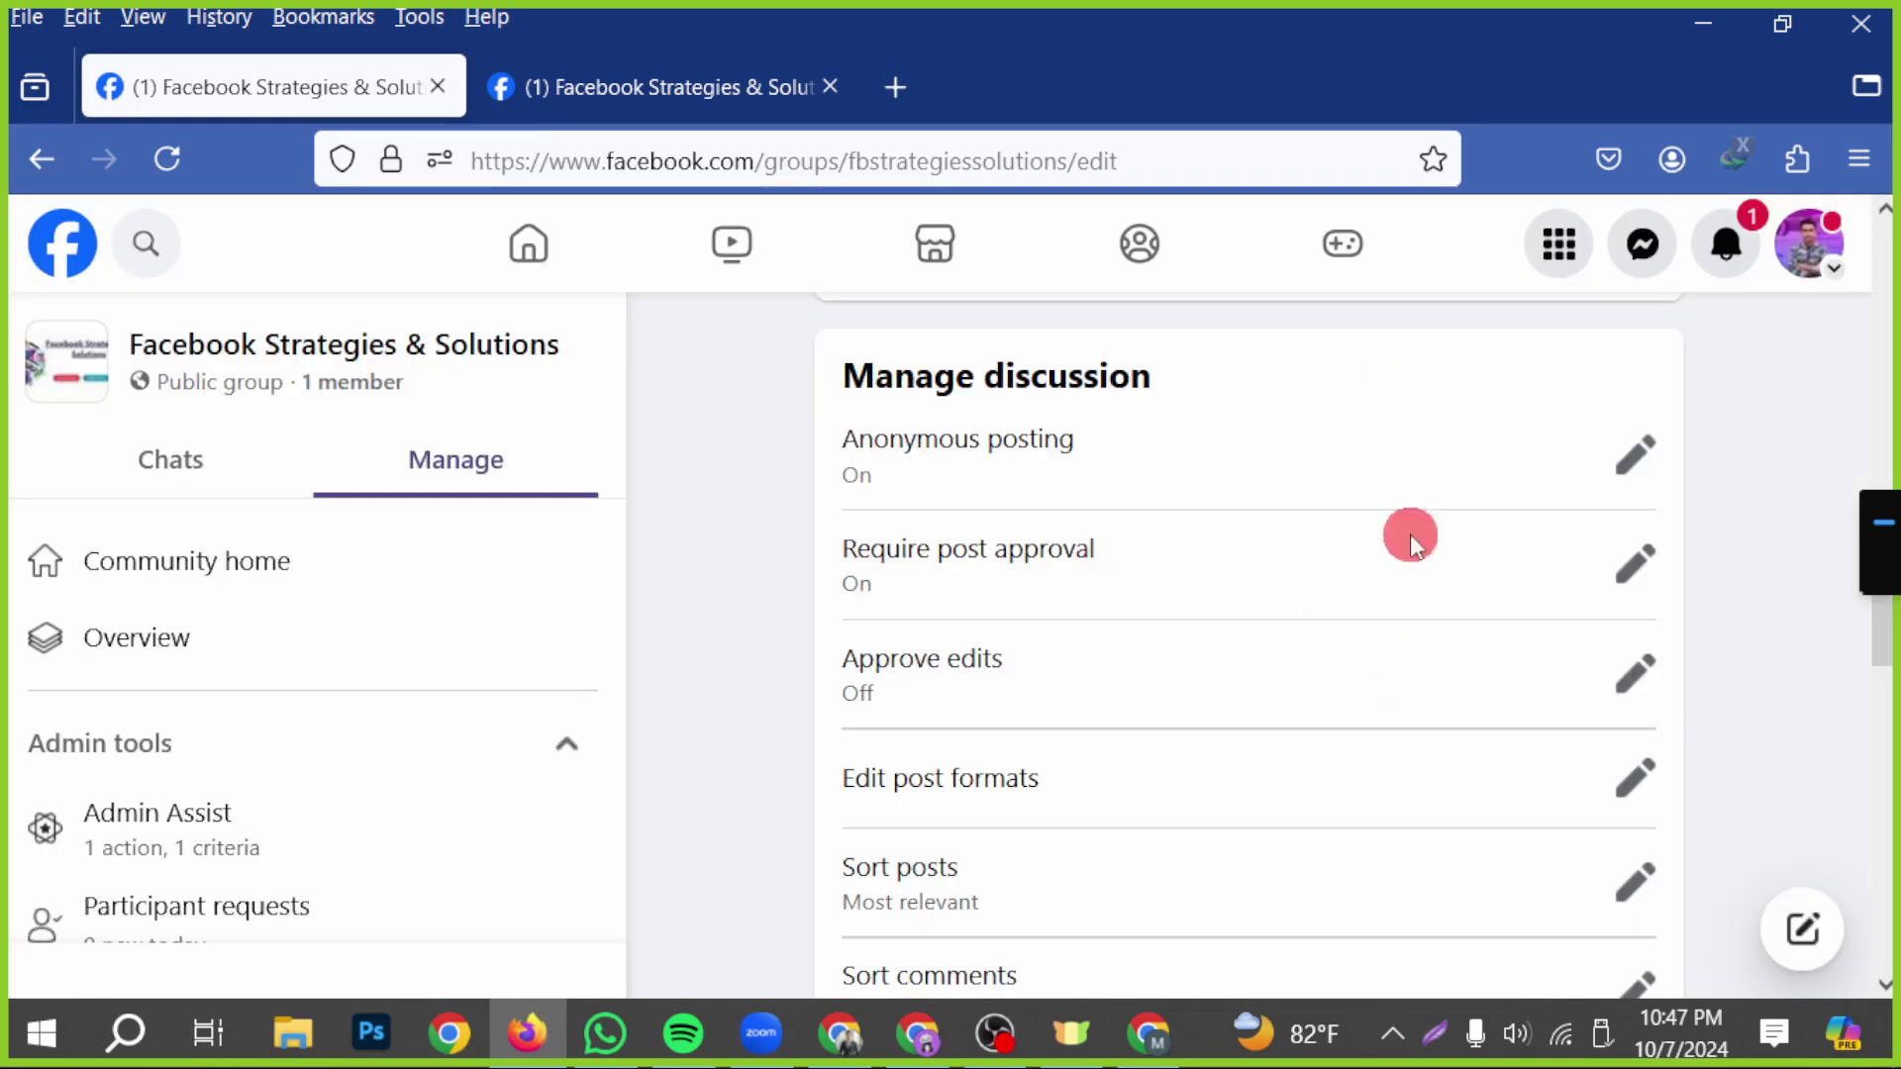
- Try the New posts, Newest activity and Most relevant options for Sort posts, and cancel without saving
scroll(1744, 911, down, 2)
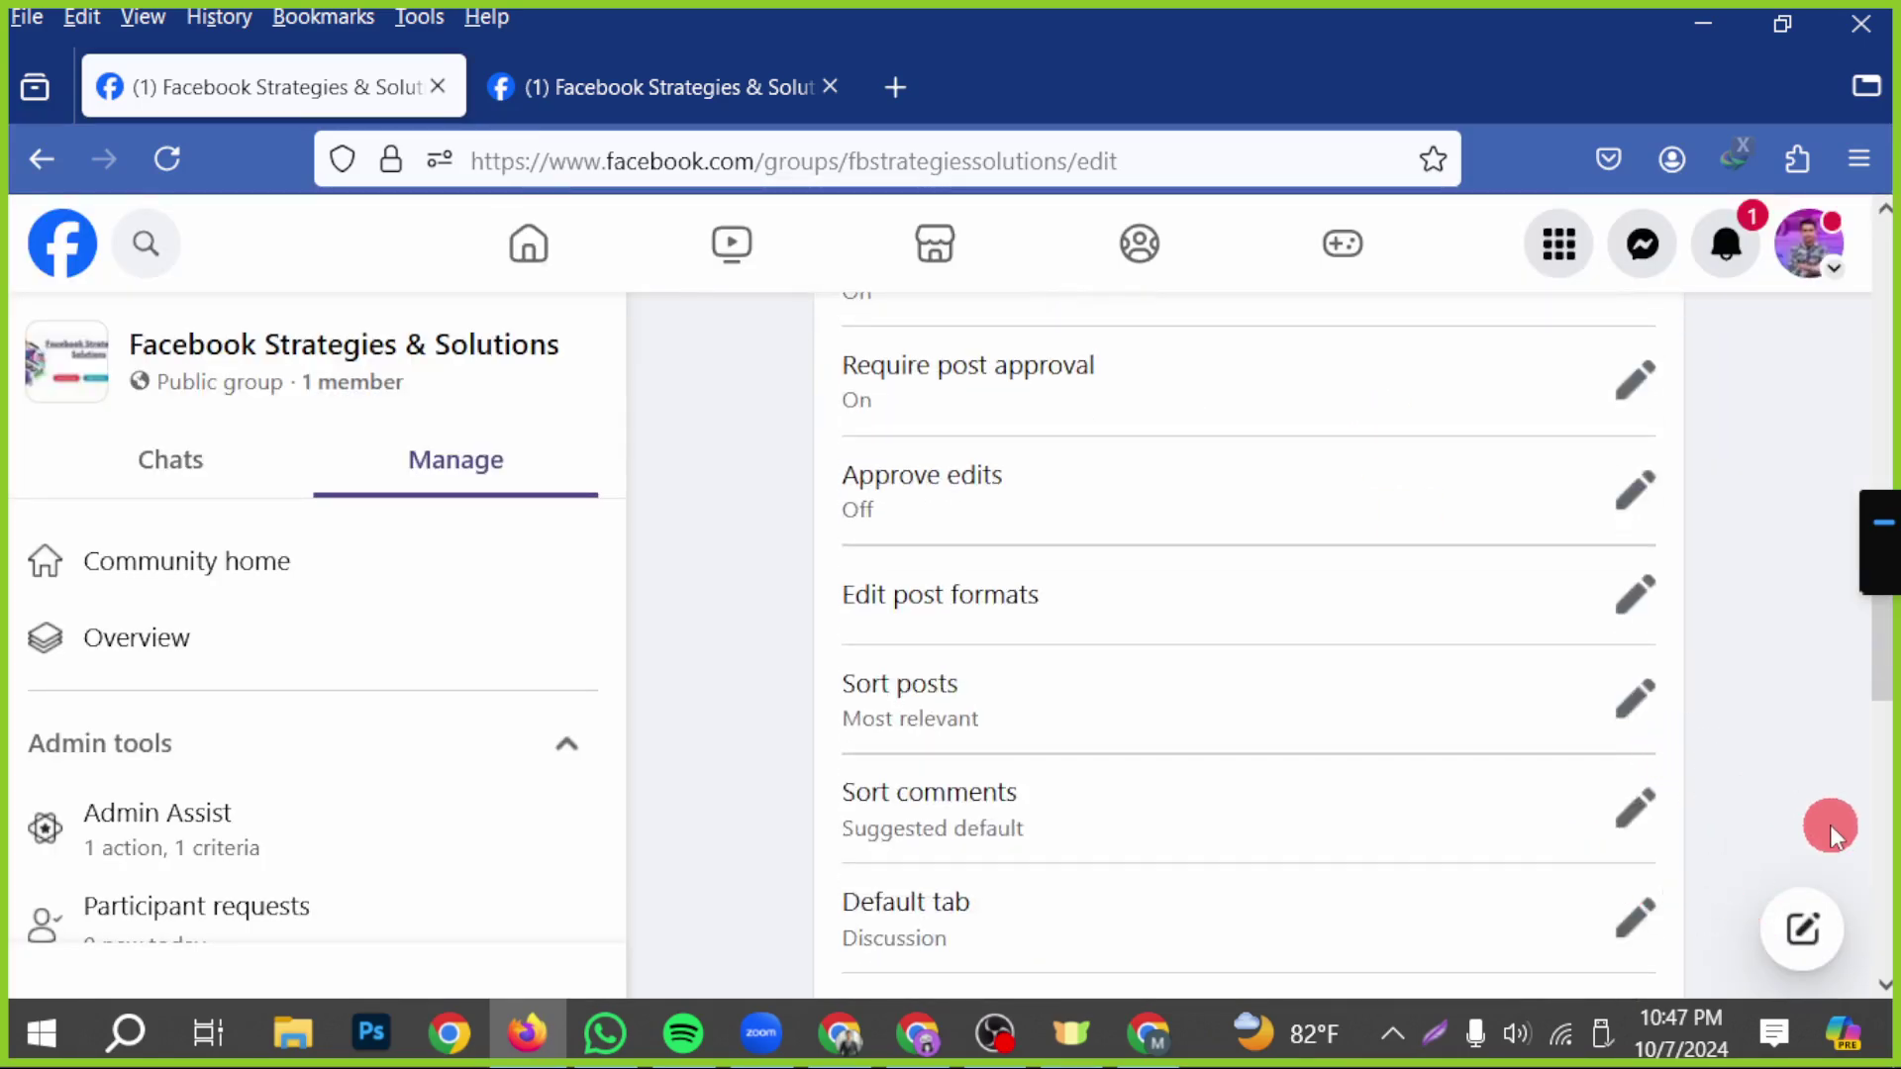
click(1631, 705)
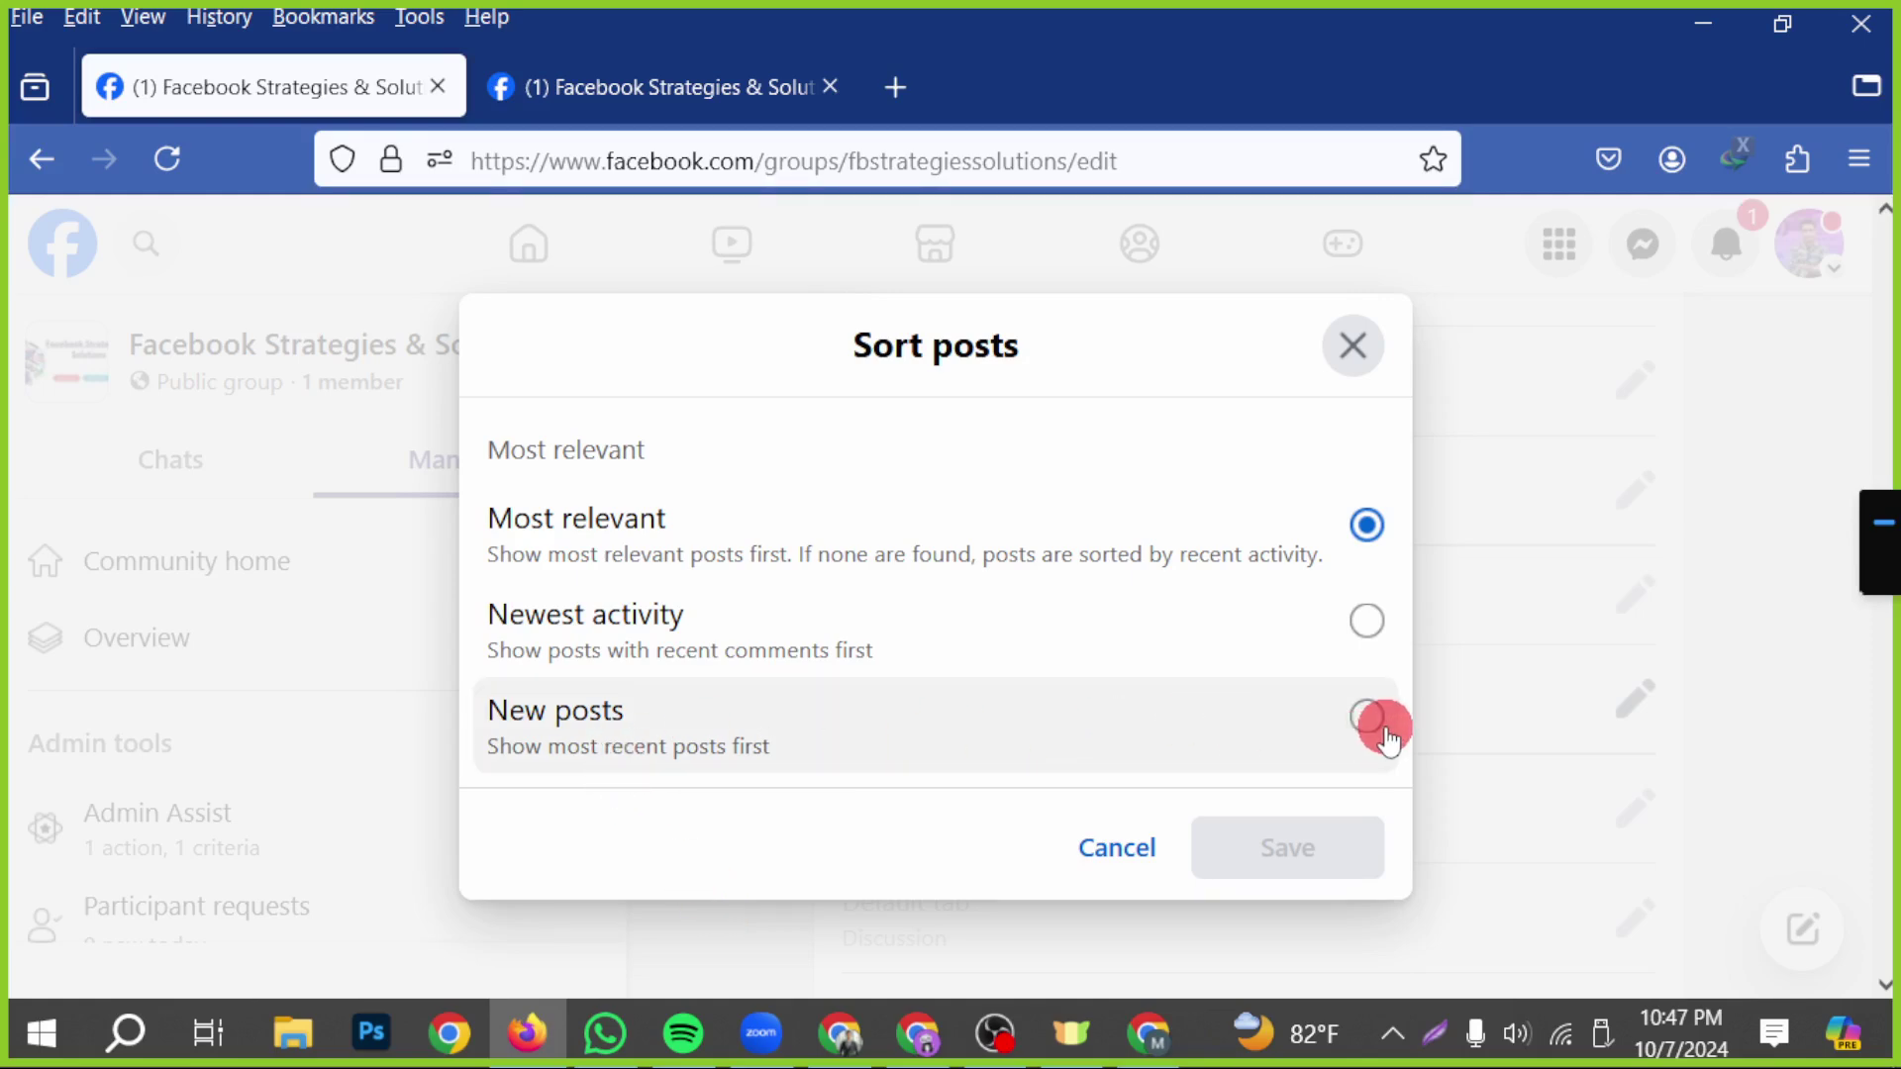
click(1353, 749)
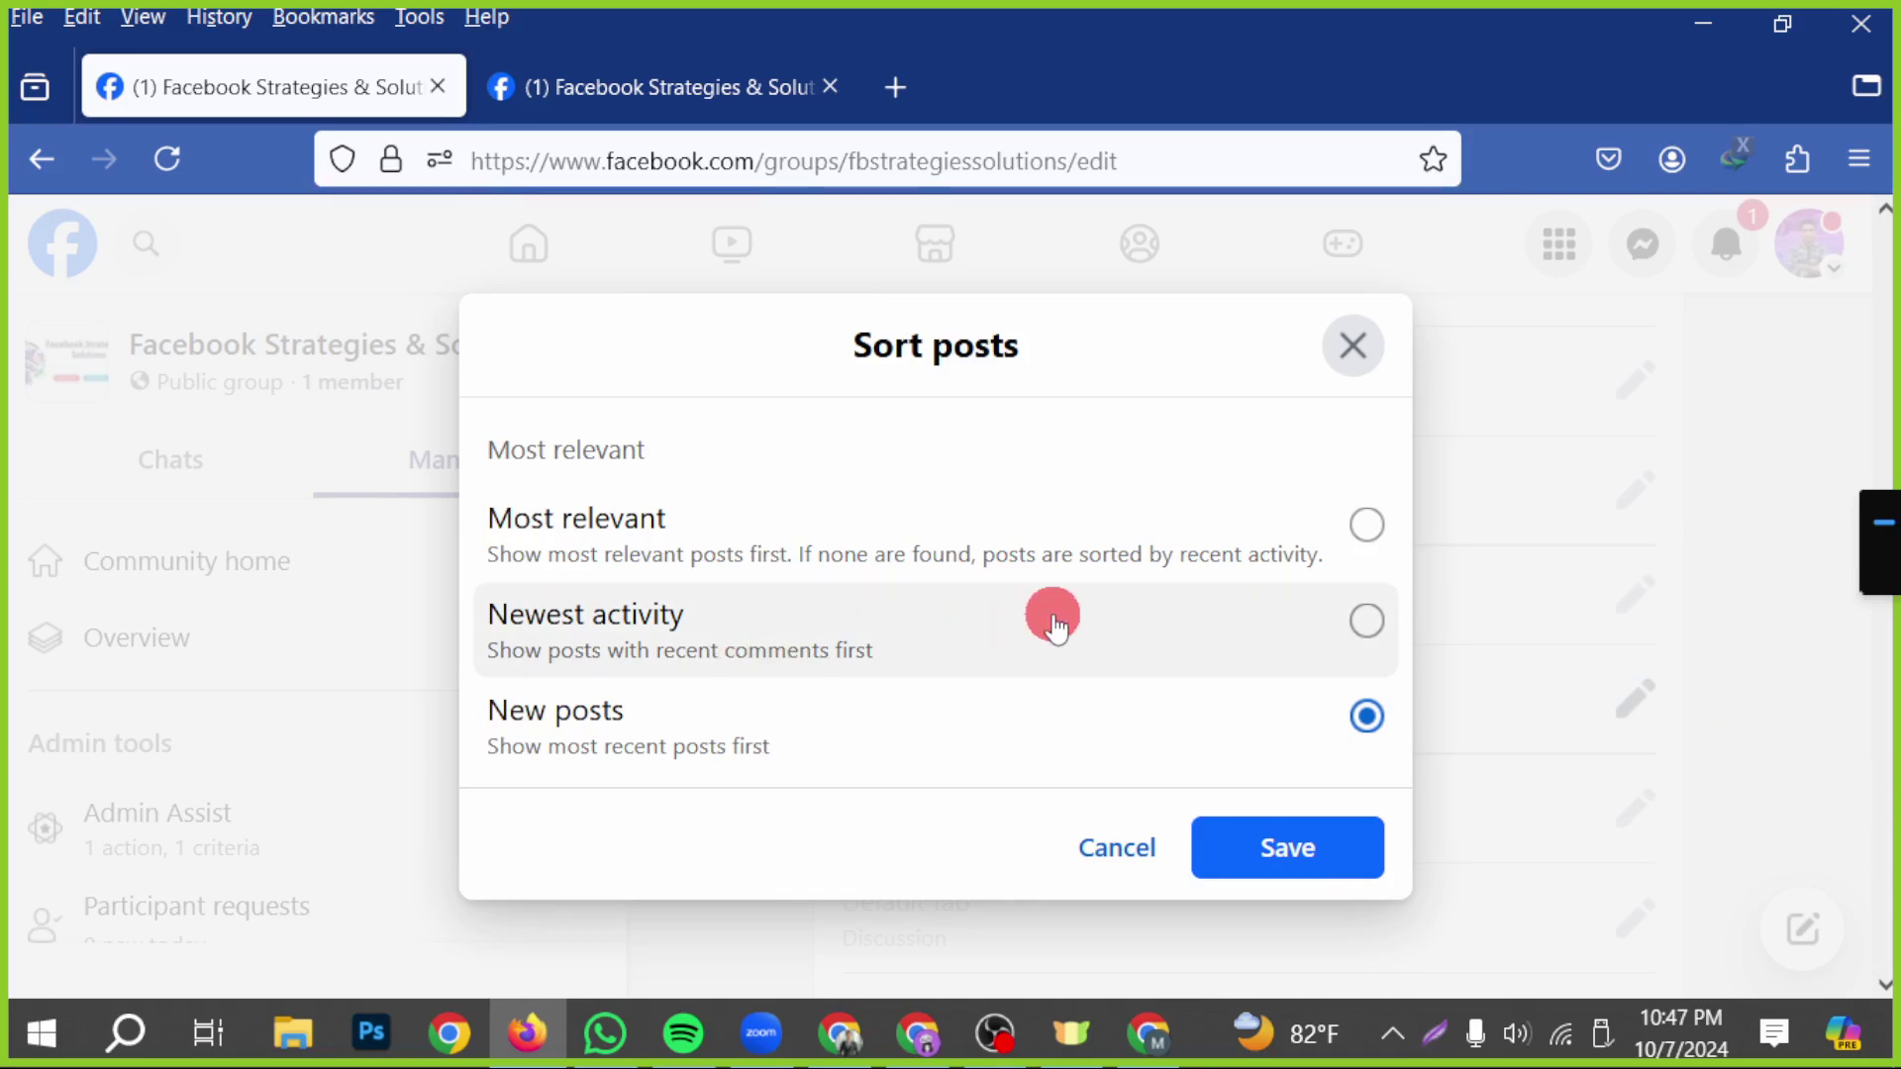
click(1054, 624)
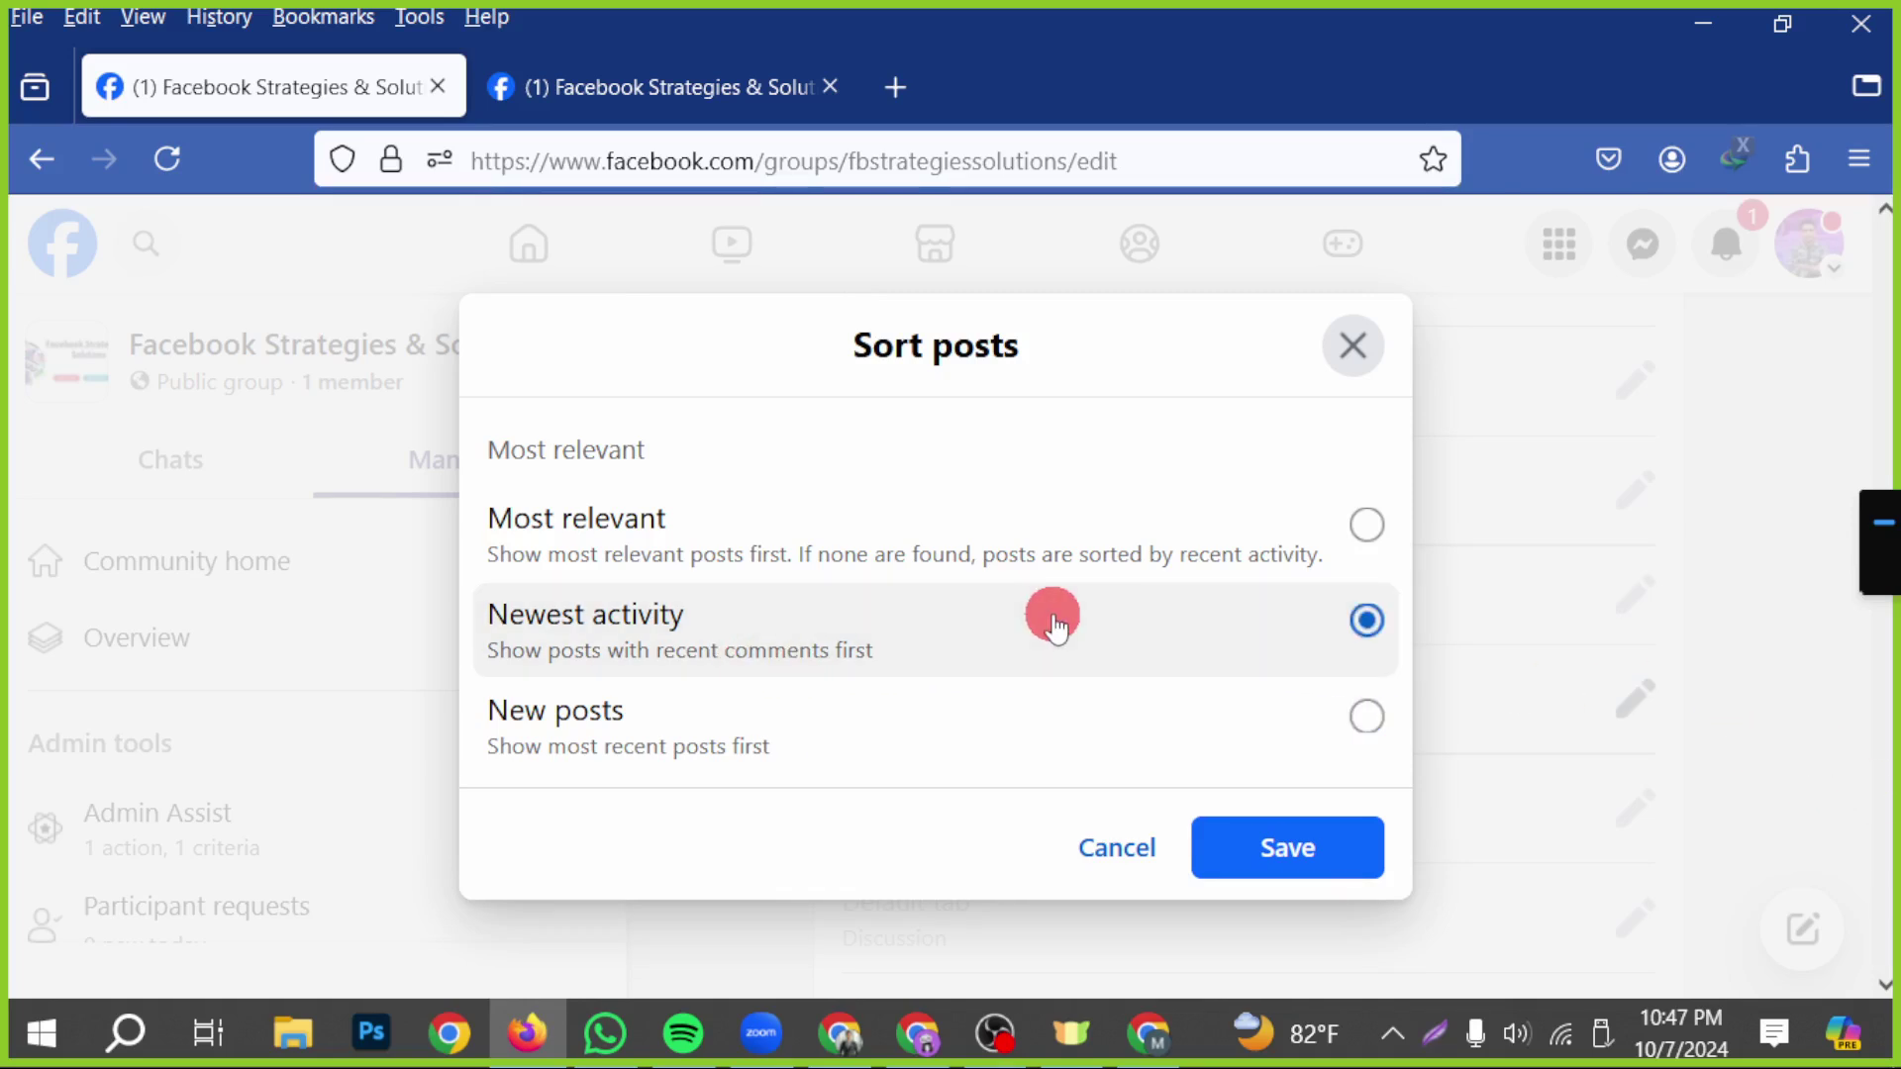
click(795, 555)
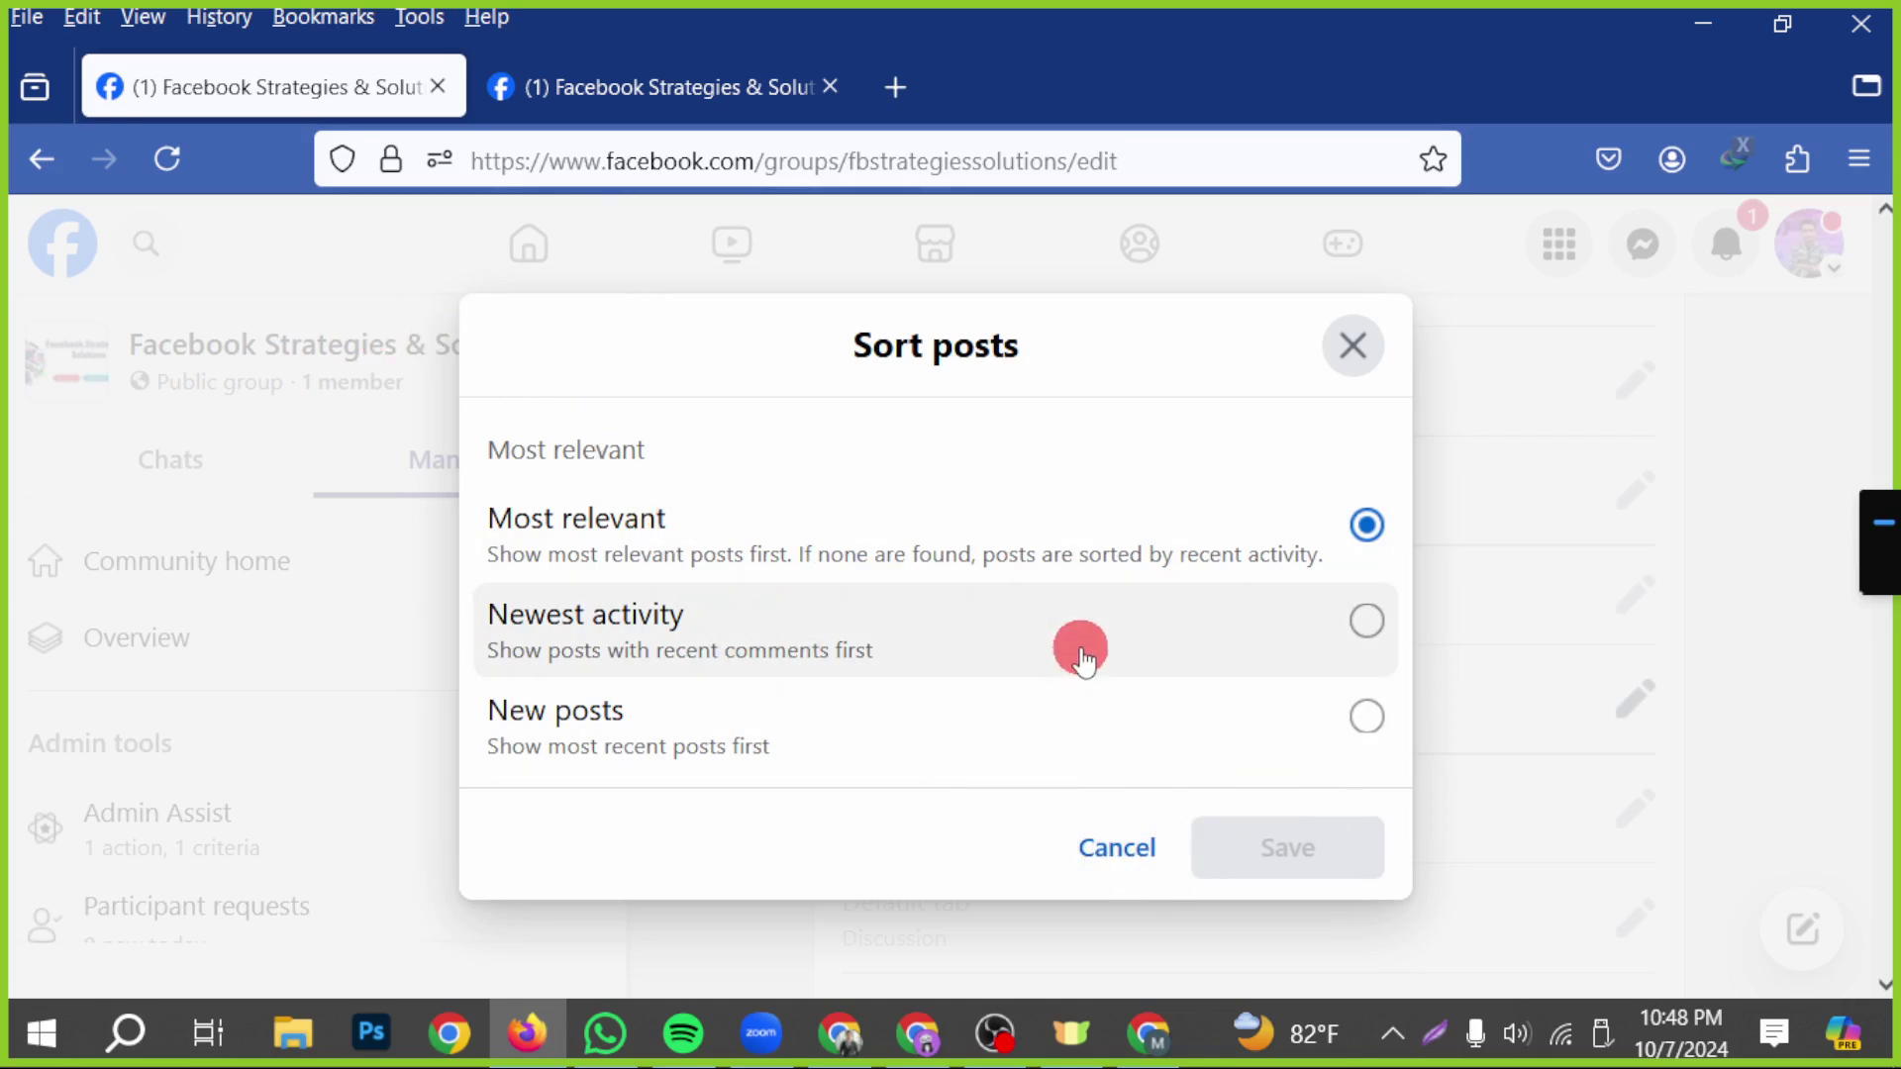
click(1118, 854)
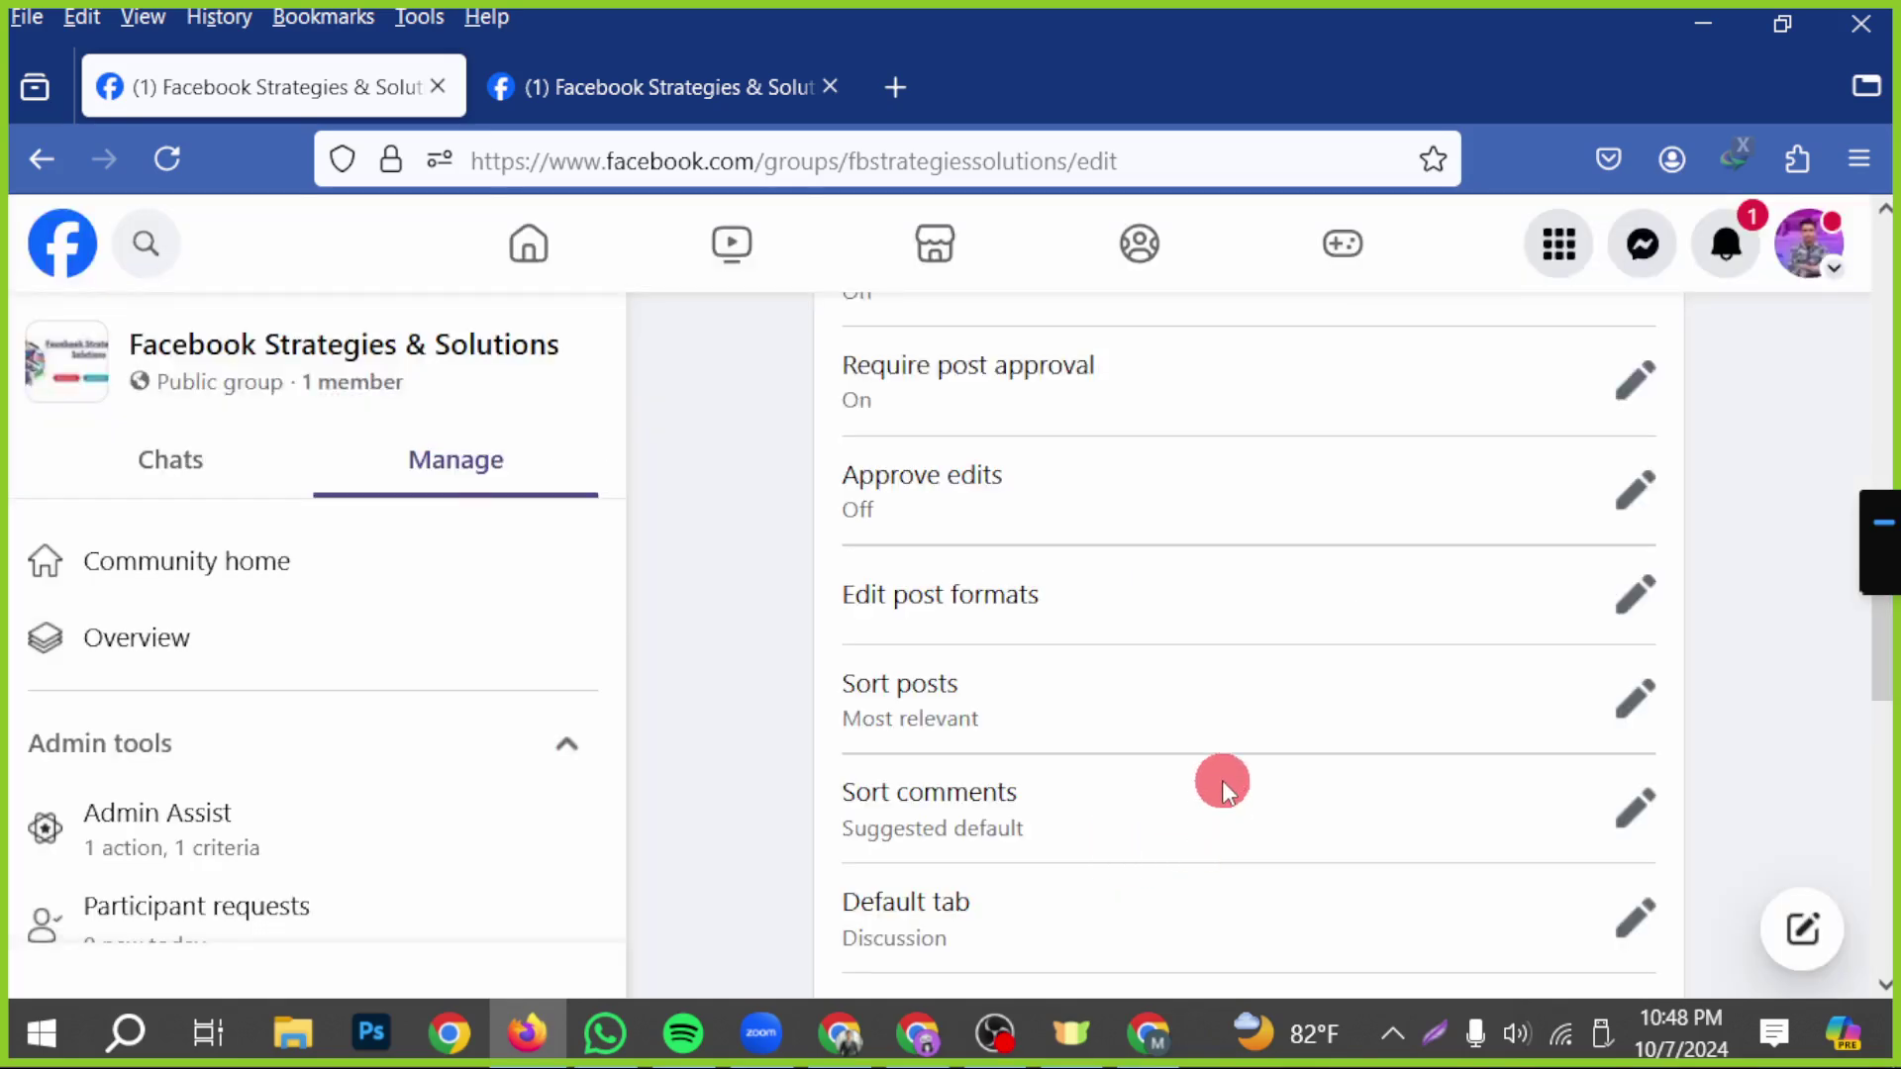
- Set Sort comments to All comments under Manage discussion and save the setting
click(1639, 820)
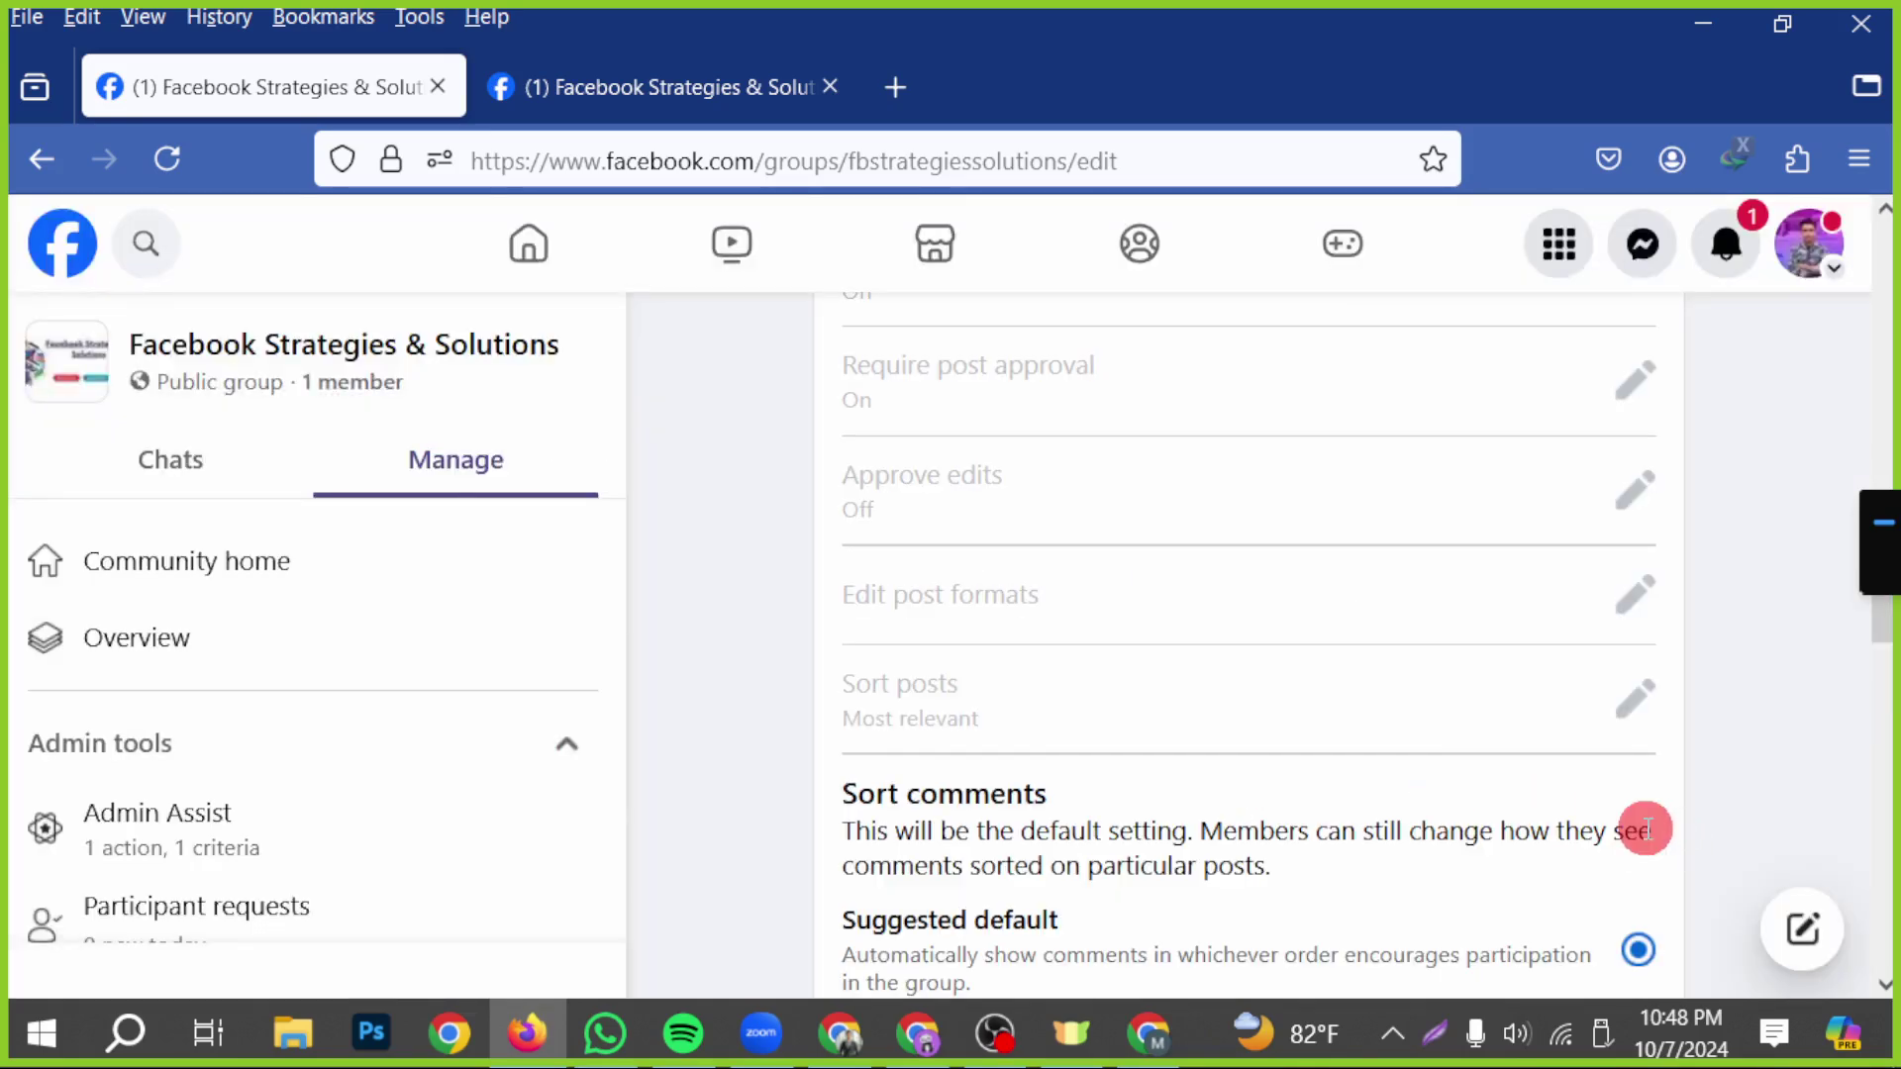
scroll(1400, 785, down, 3)
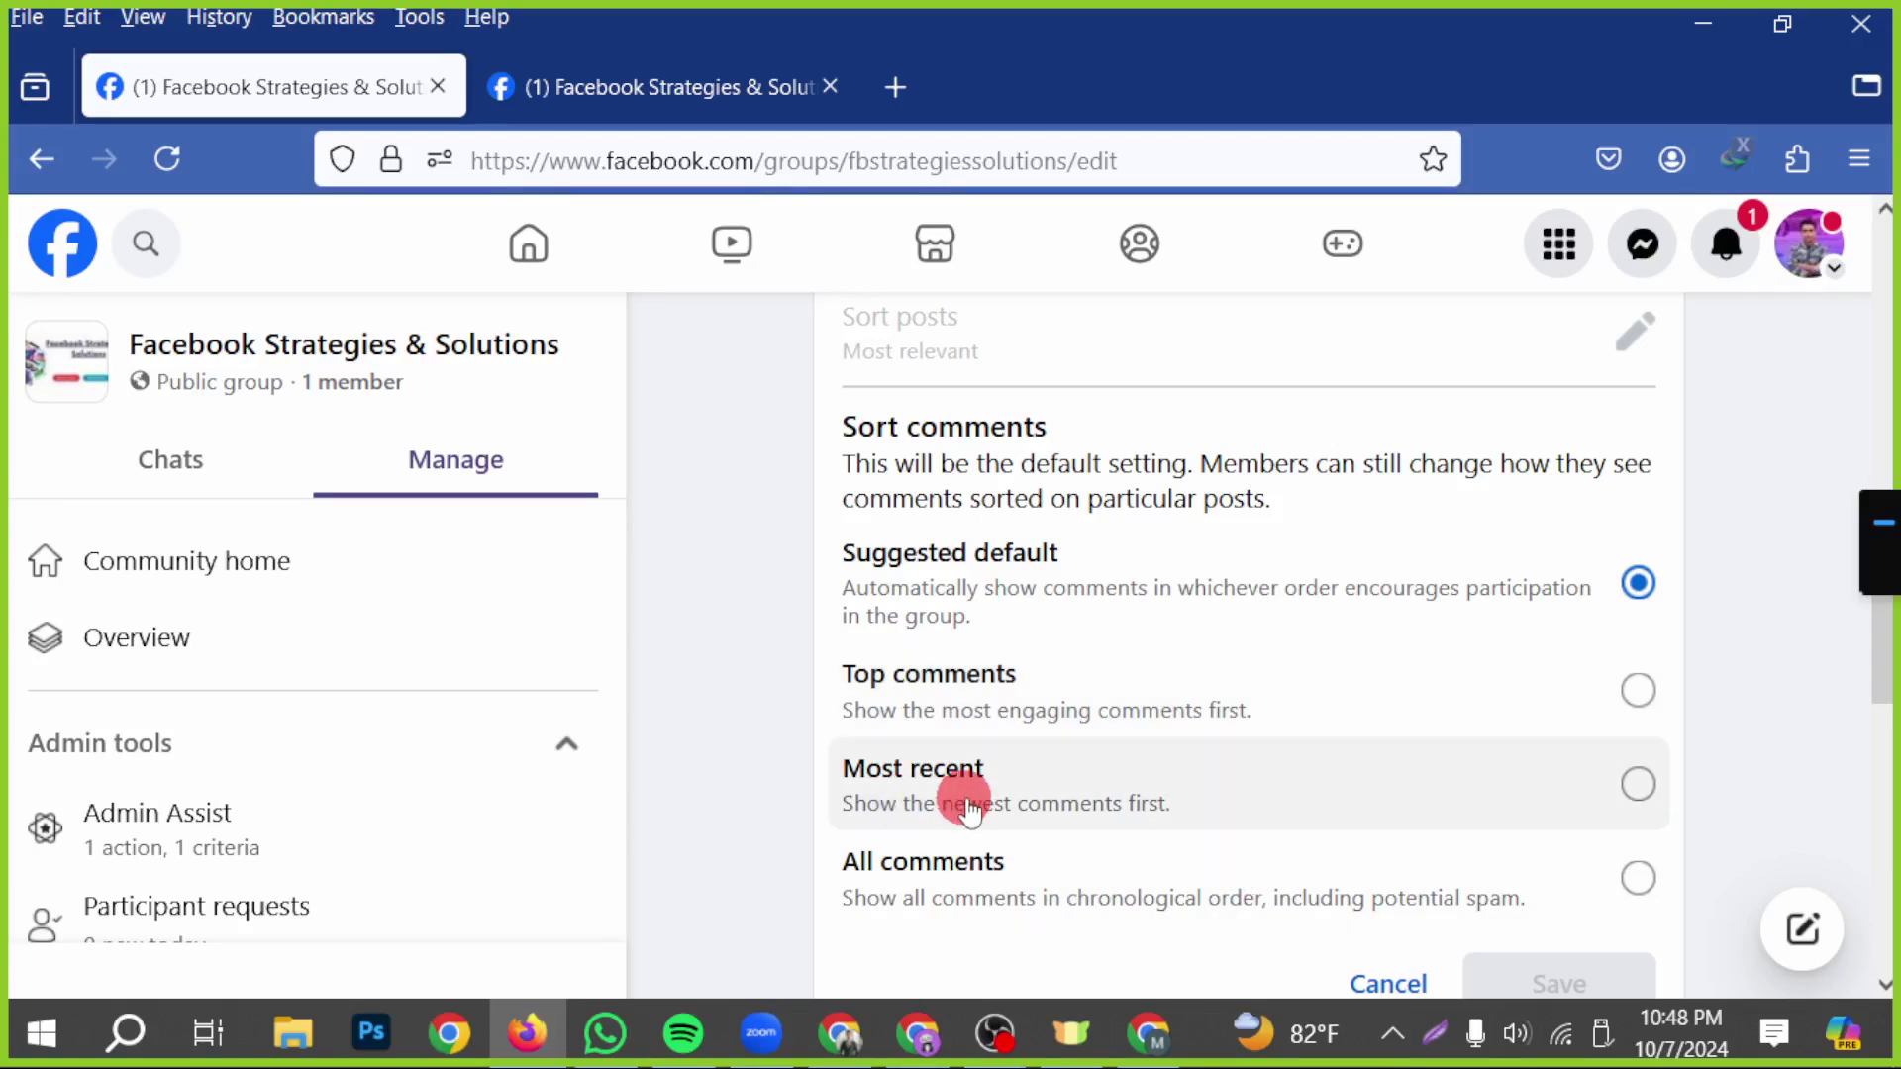
scroll(1255, 818, down, 3)
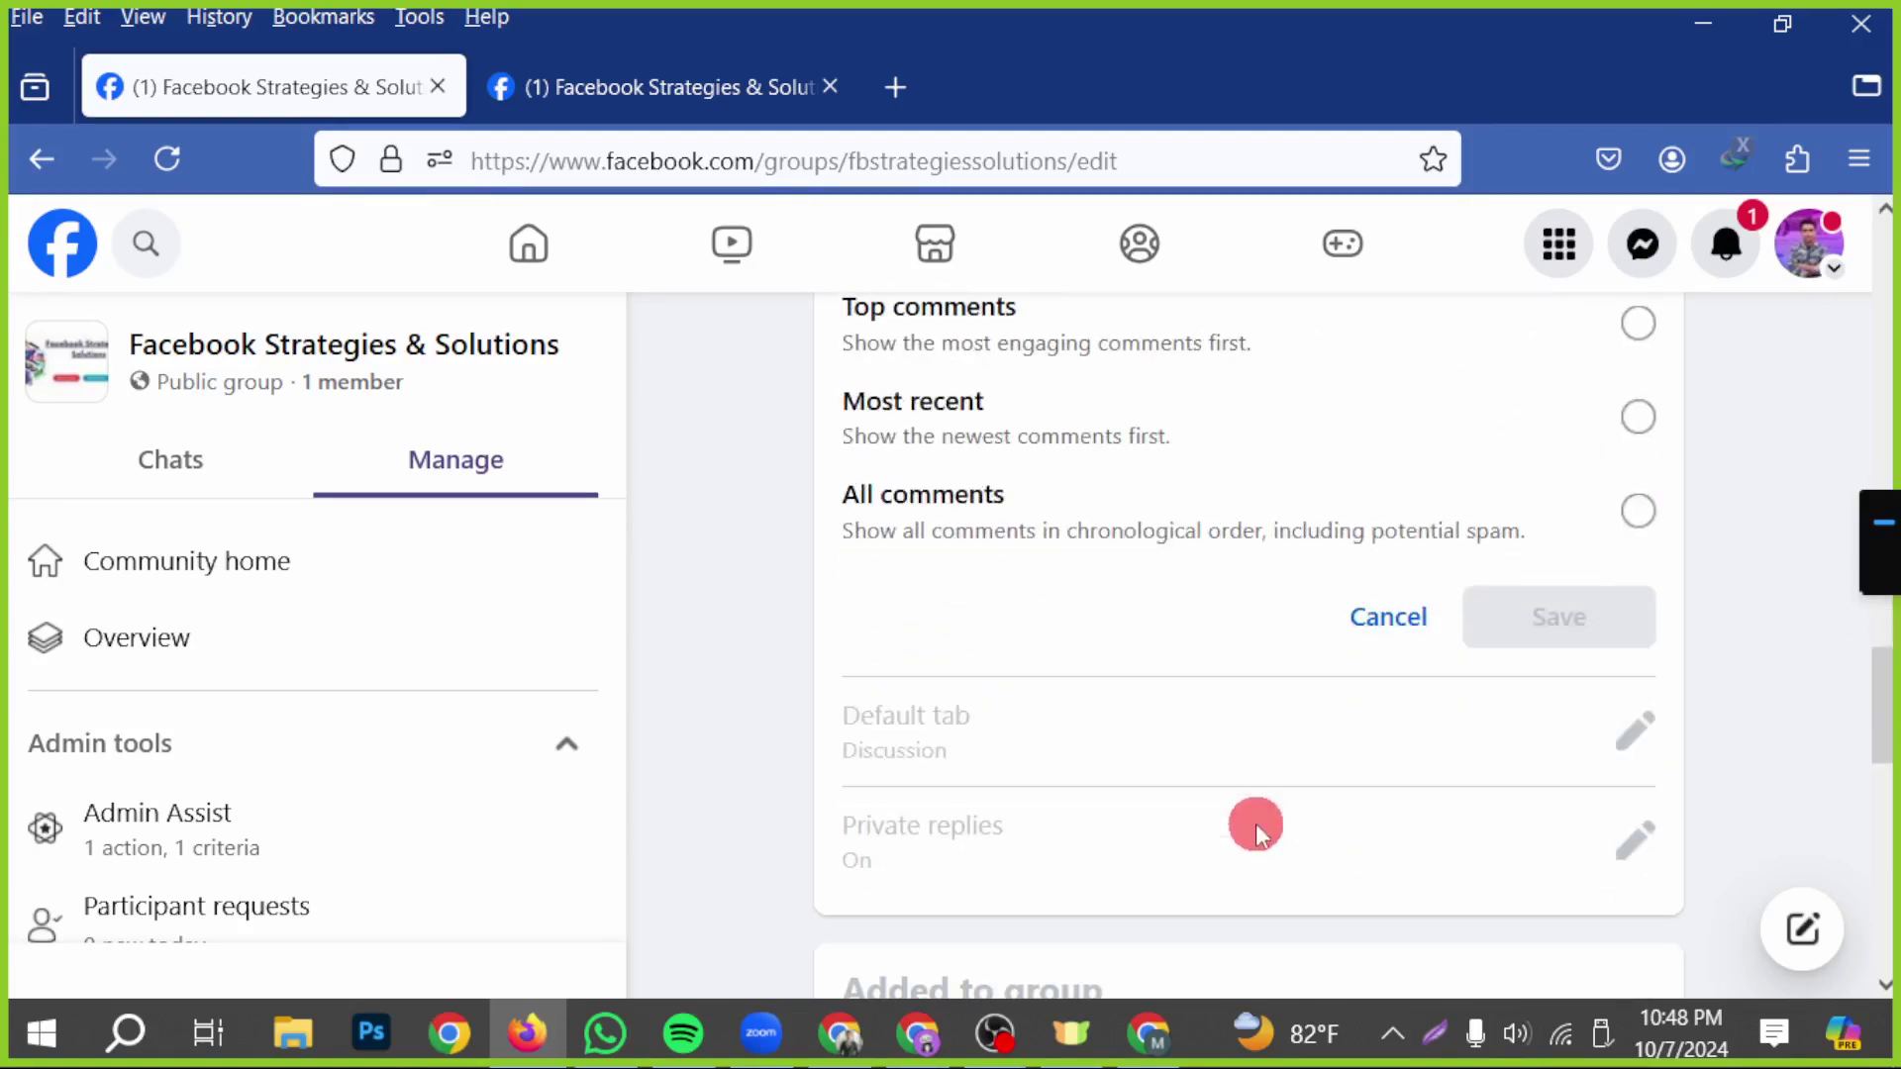
click(1635, 511)
scroll(1614, 606, up, 3)
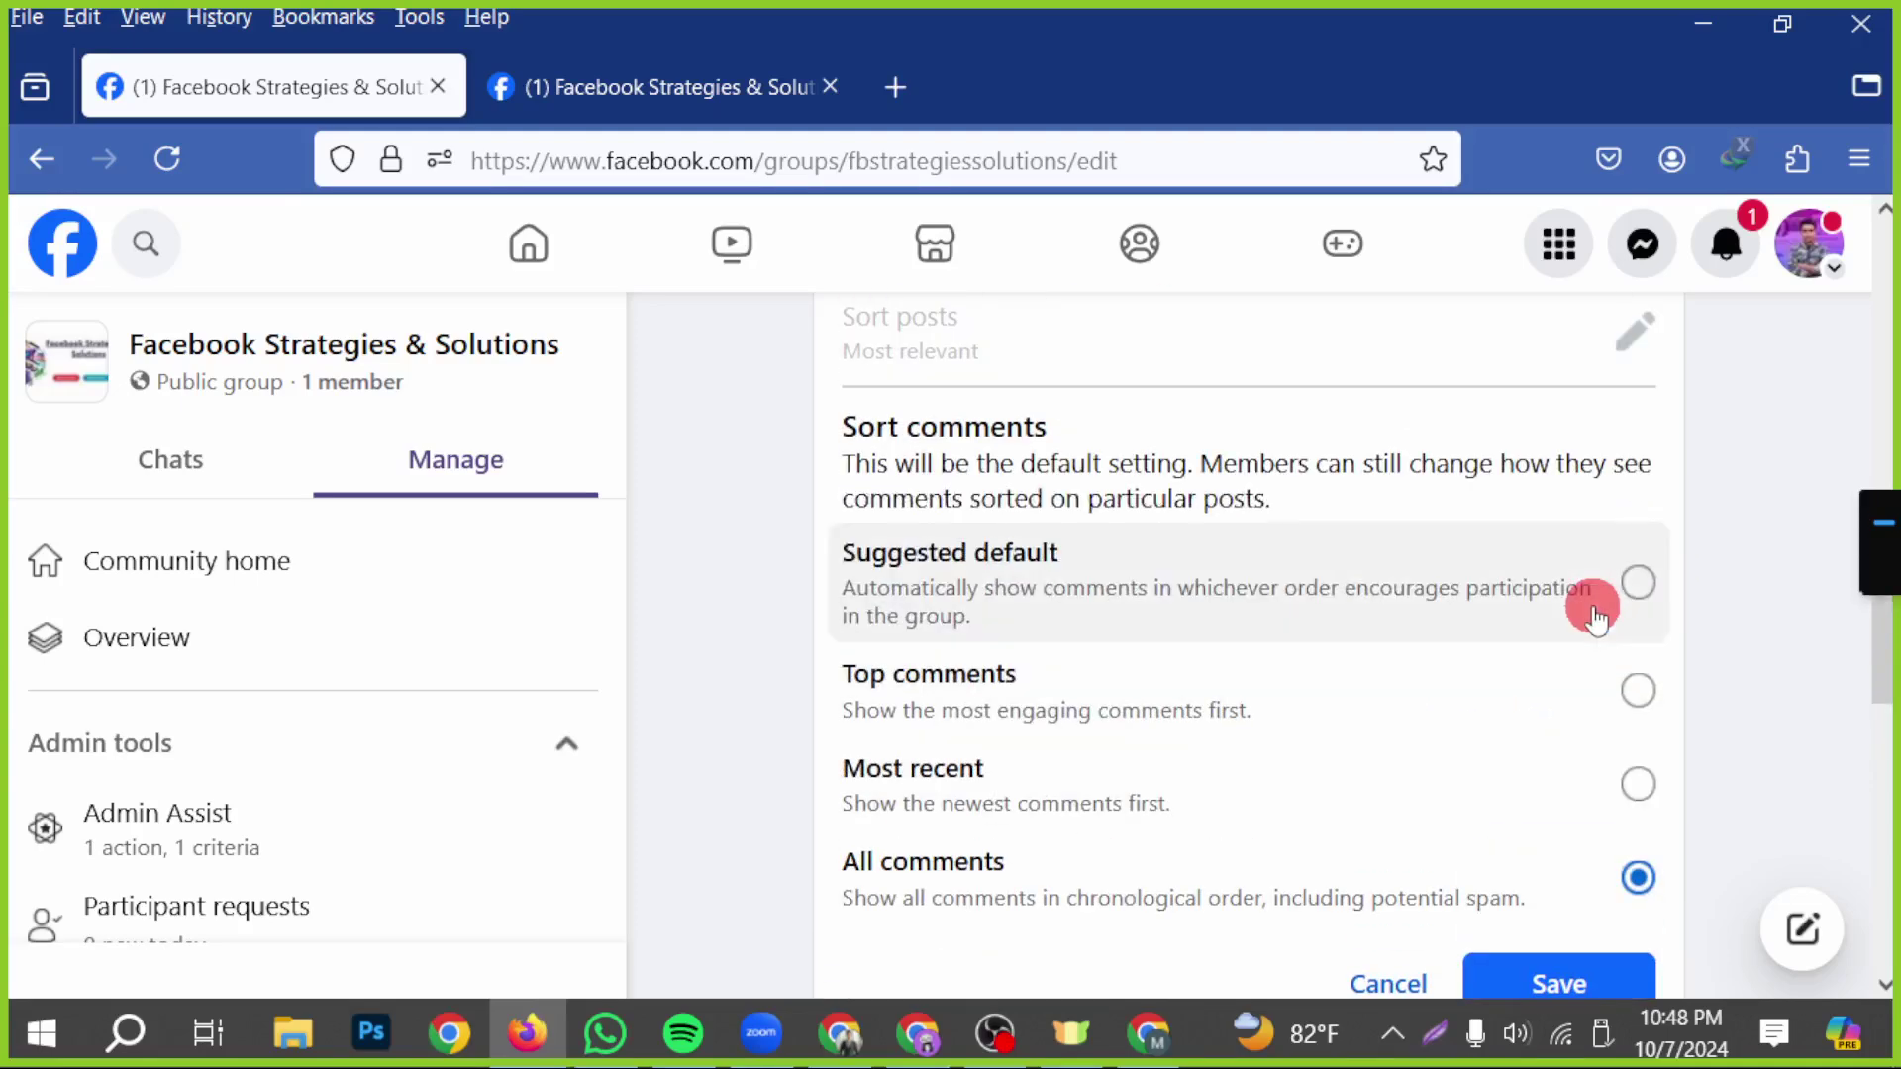
scroll(1628, 772, down, 2)
click(1569, 837)
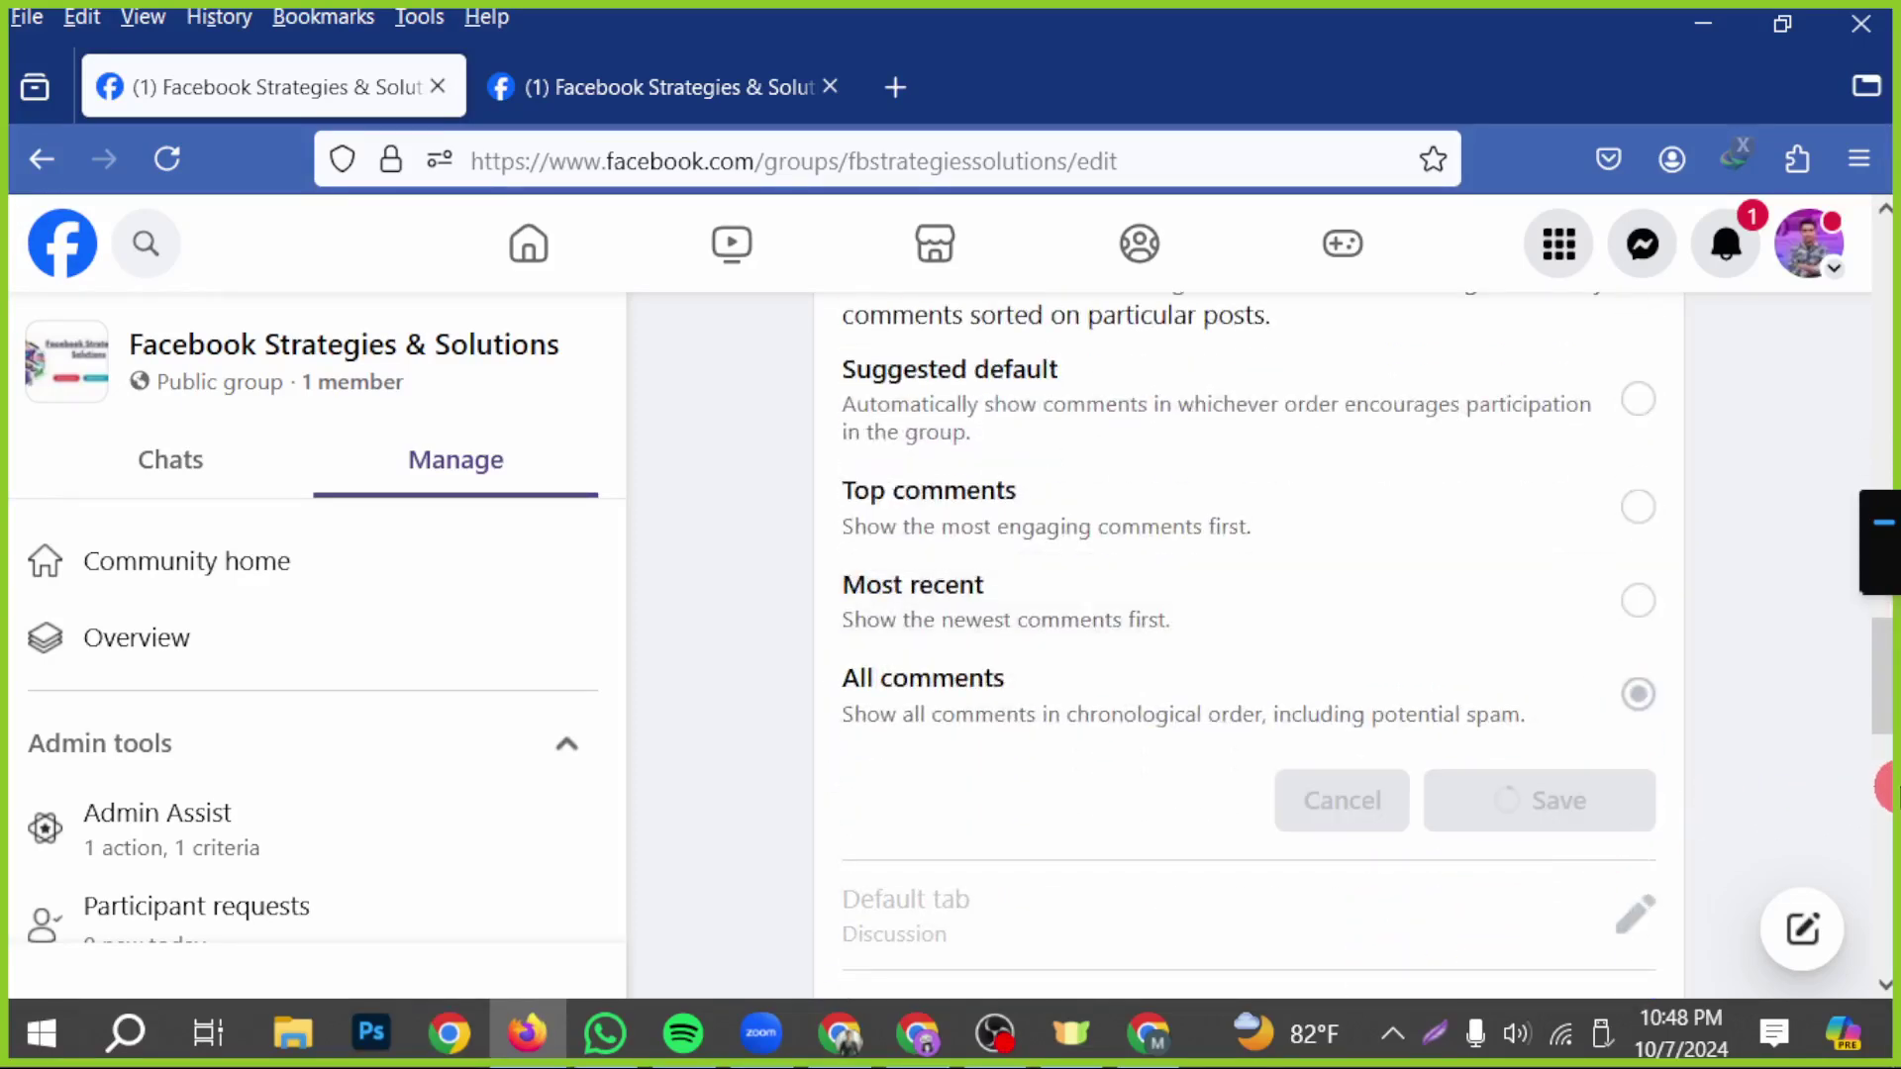
- Review the features under Added to group and remove the Contributions feature from the group
scroll(1492, 727, down, 2)
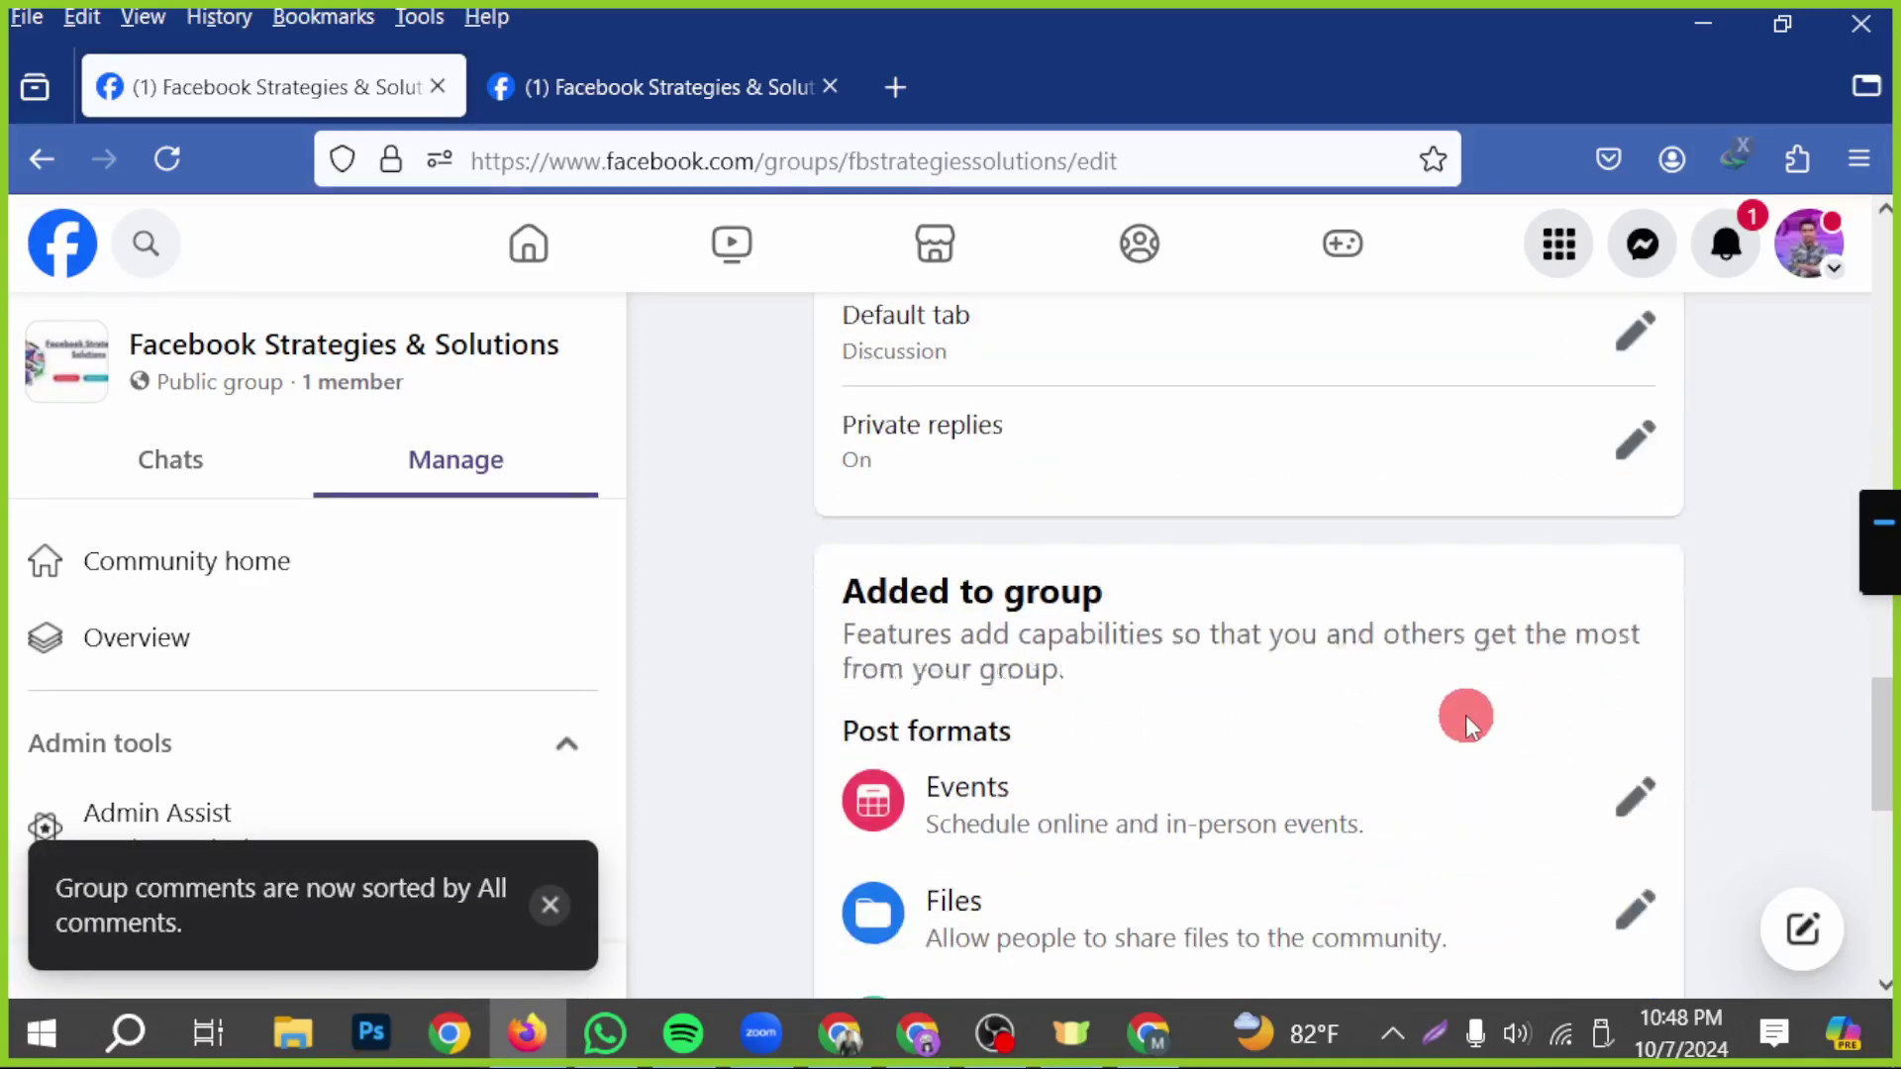
scroll(1066, 828, down, 2)
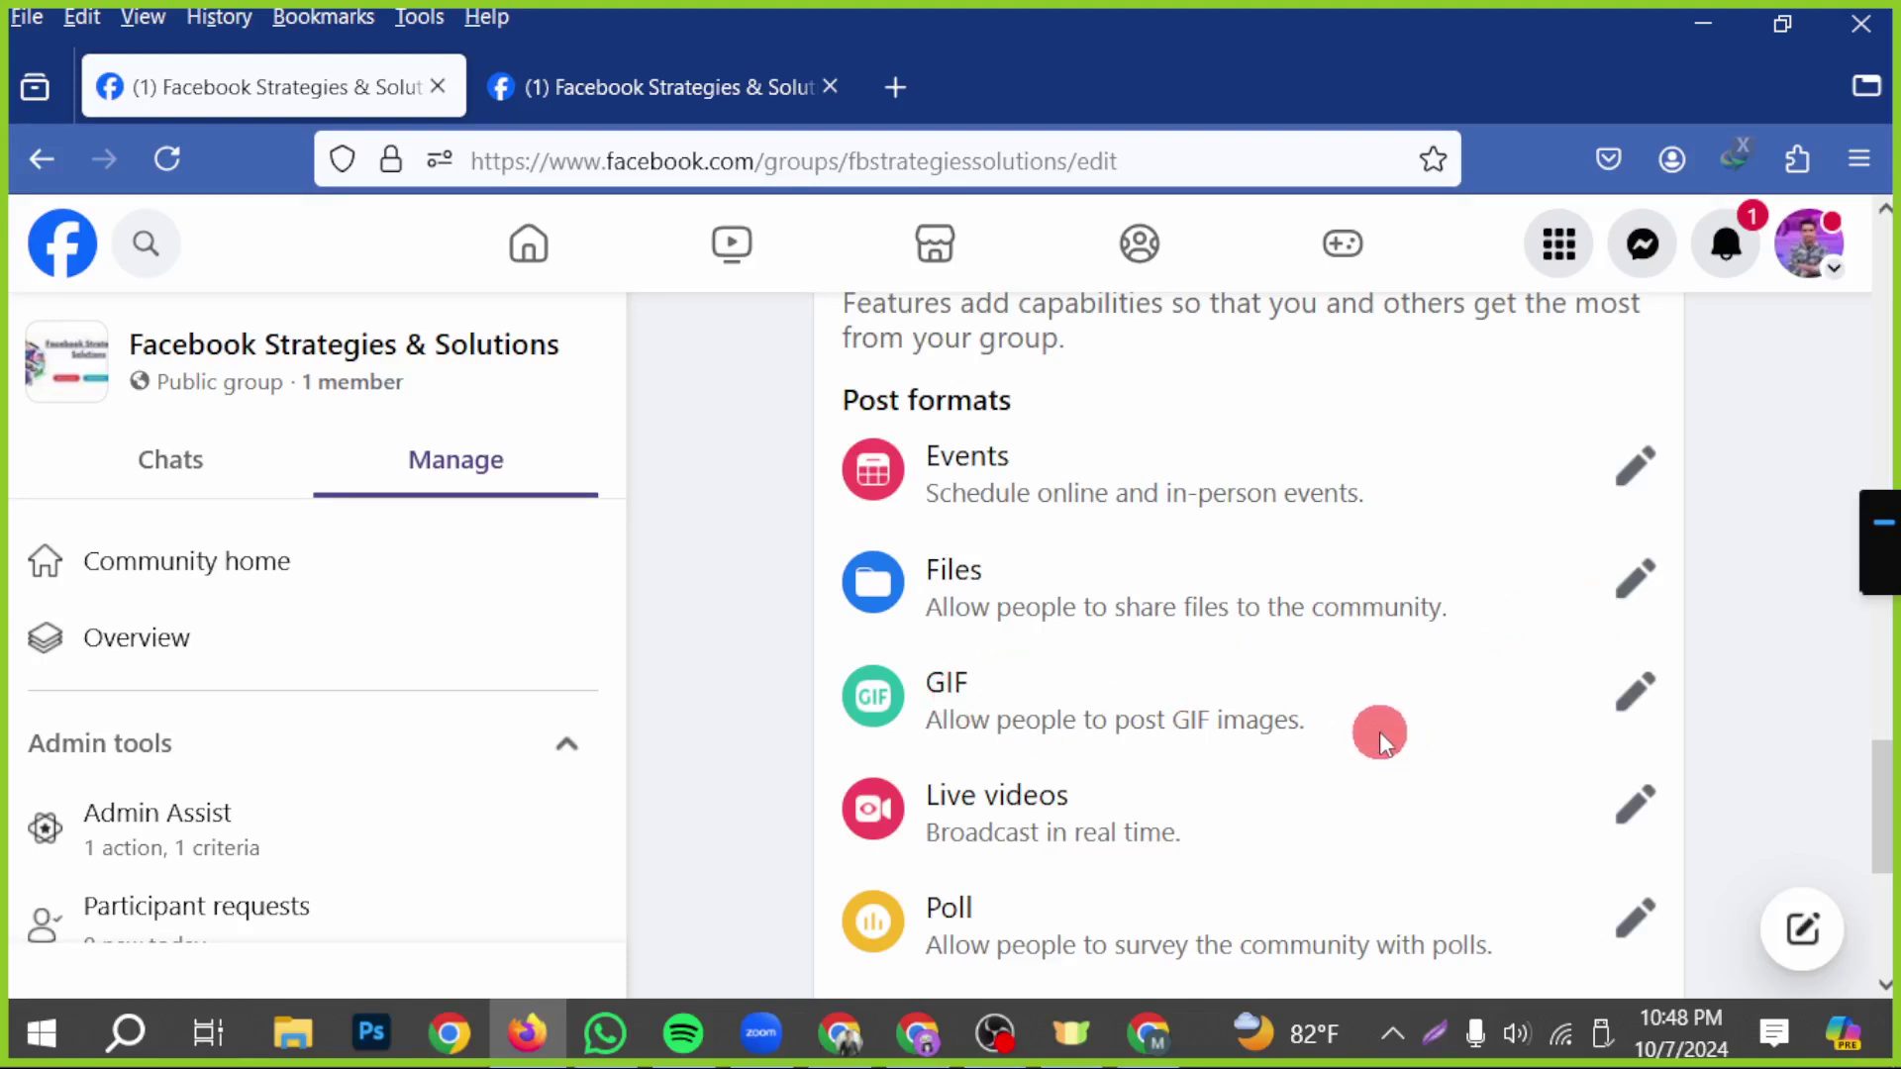
scroll(1361, 728, down, 2)
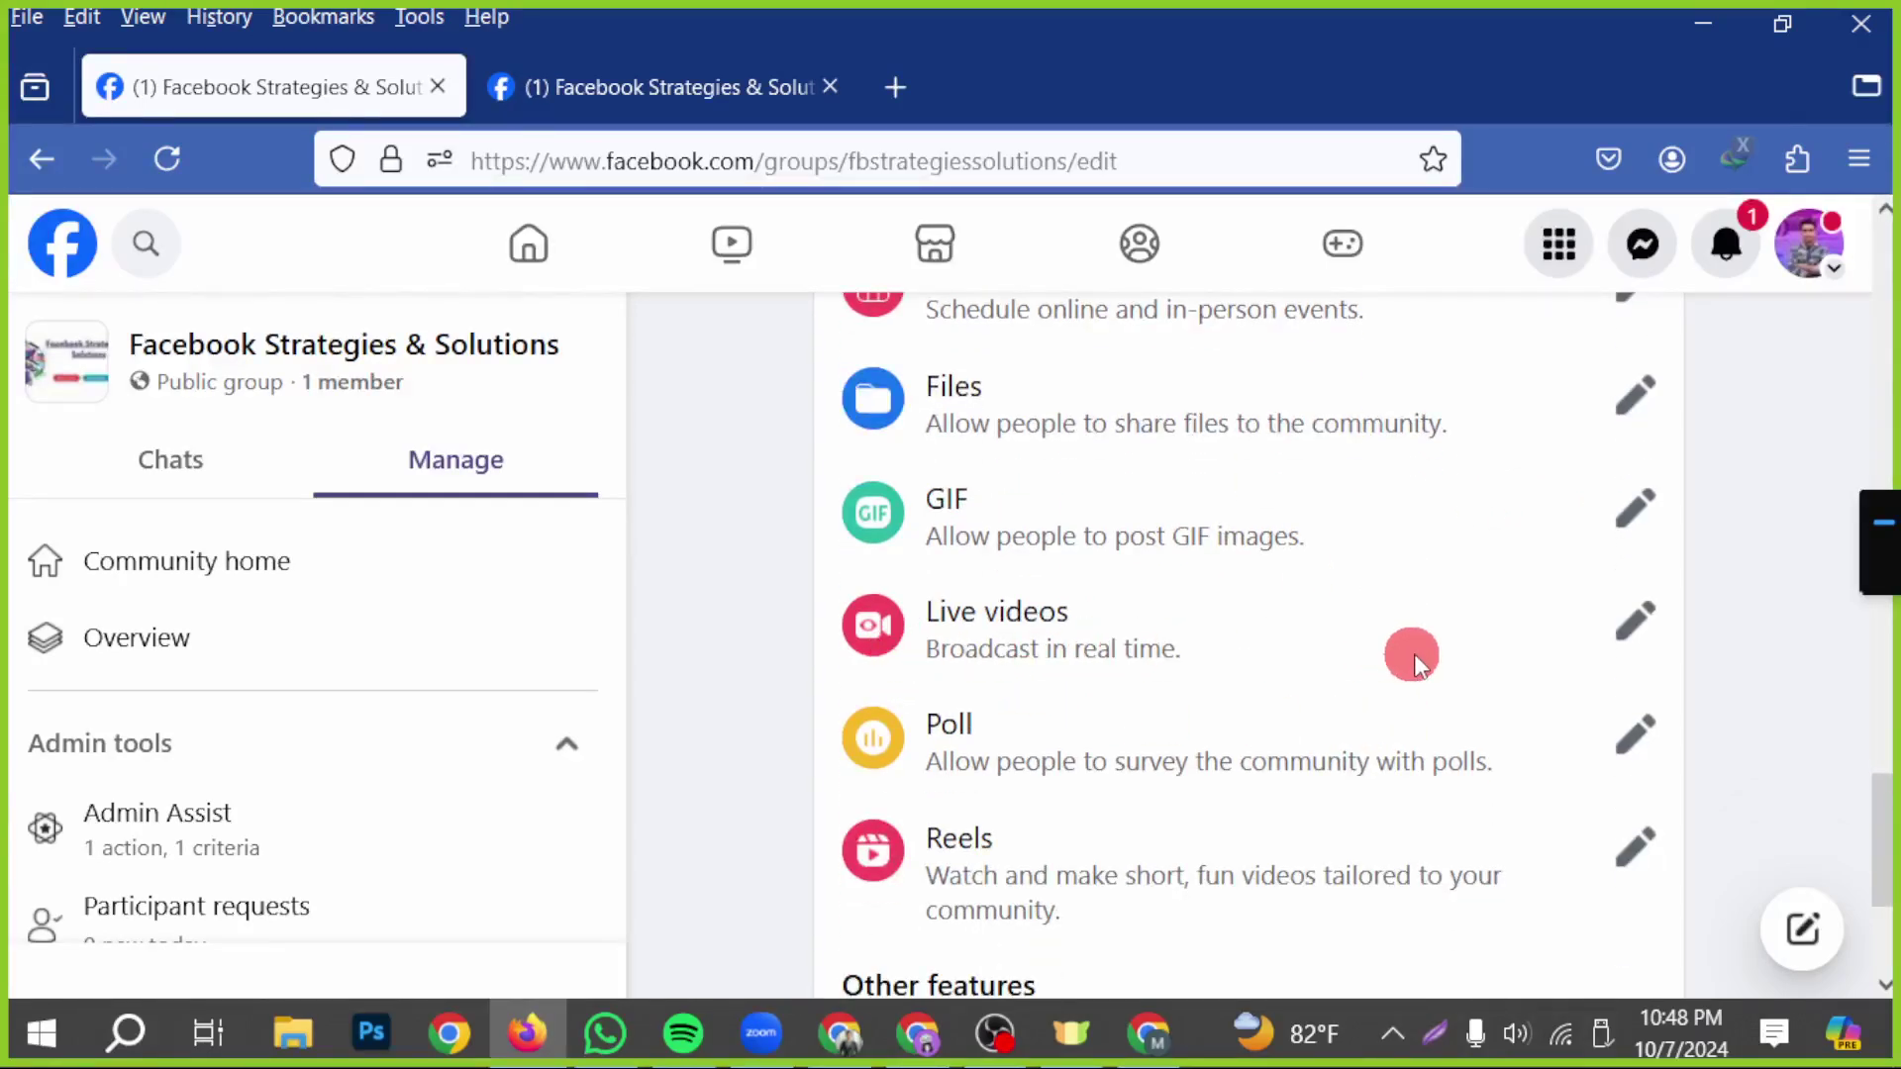
scroll(1037, 639, down, 2)
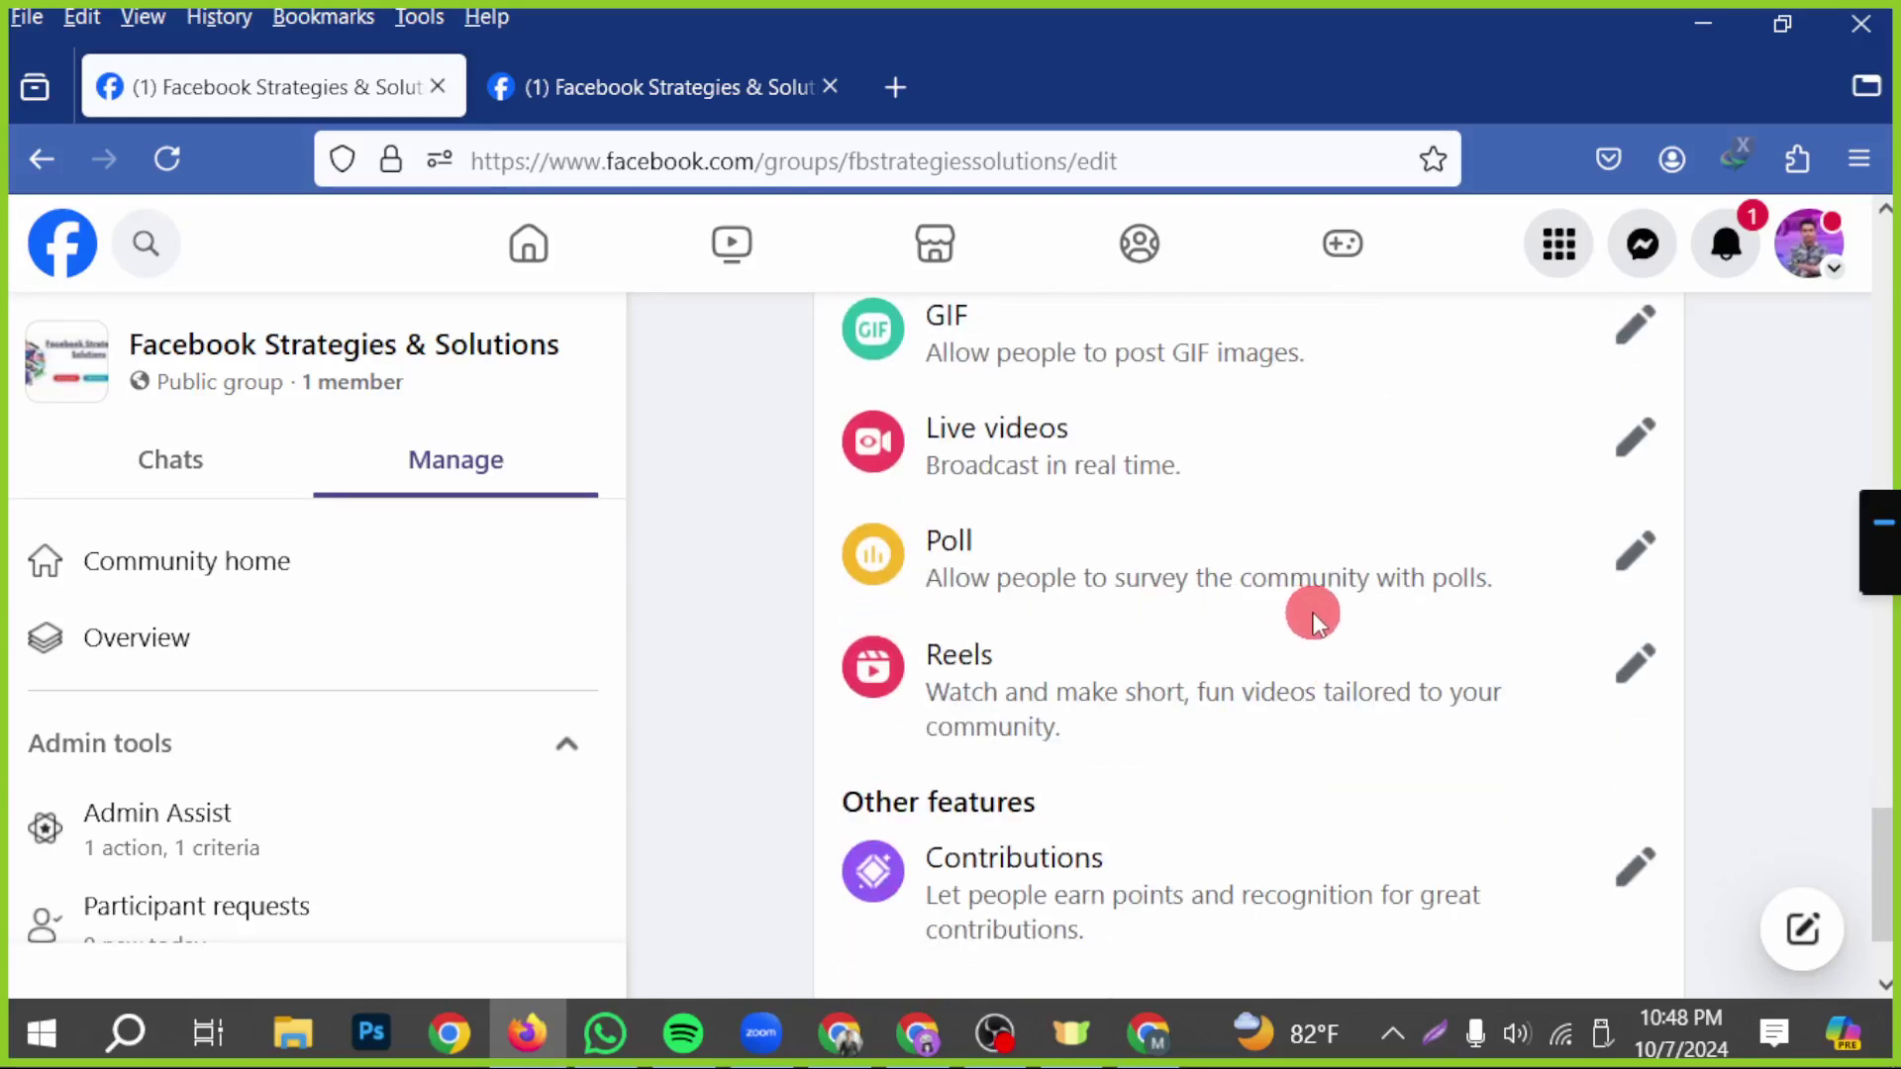
scroll(1310, 612, down, 2)
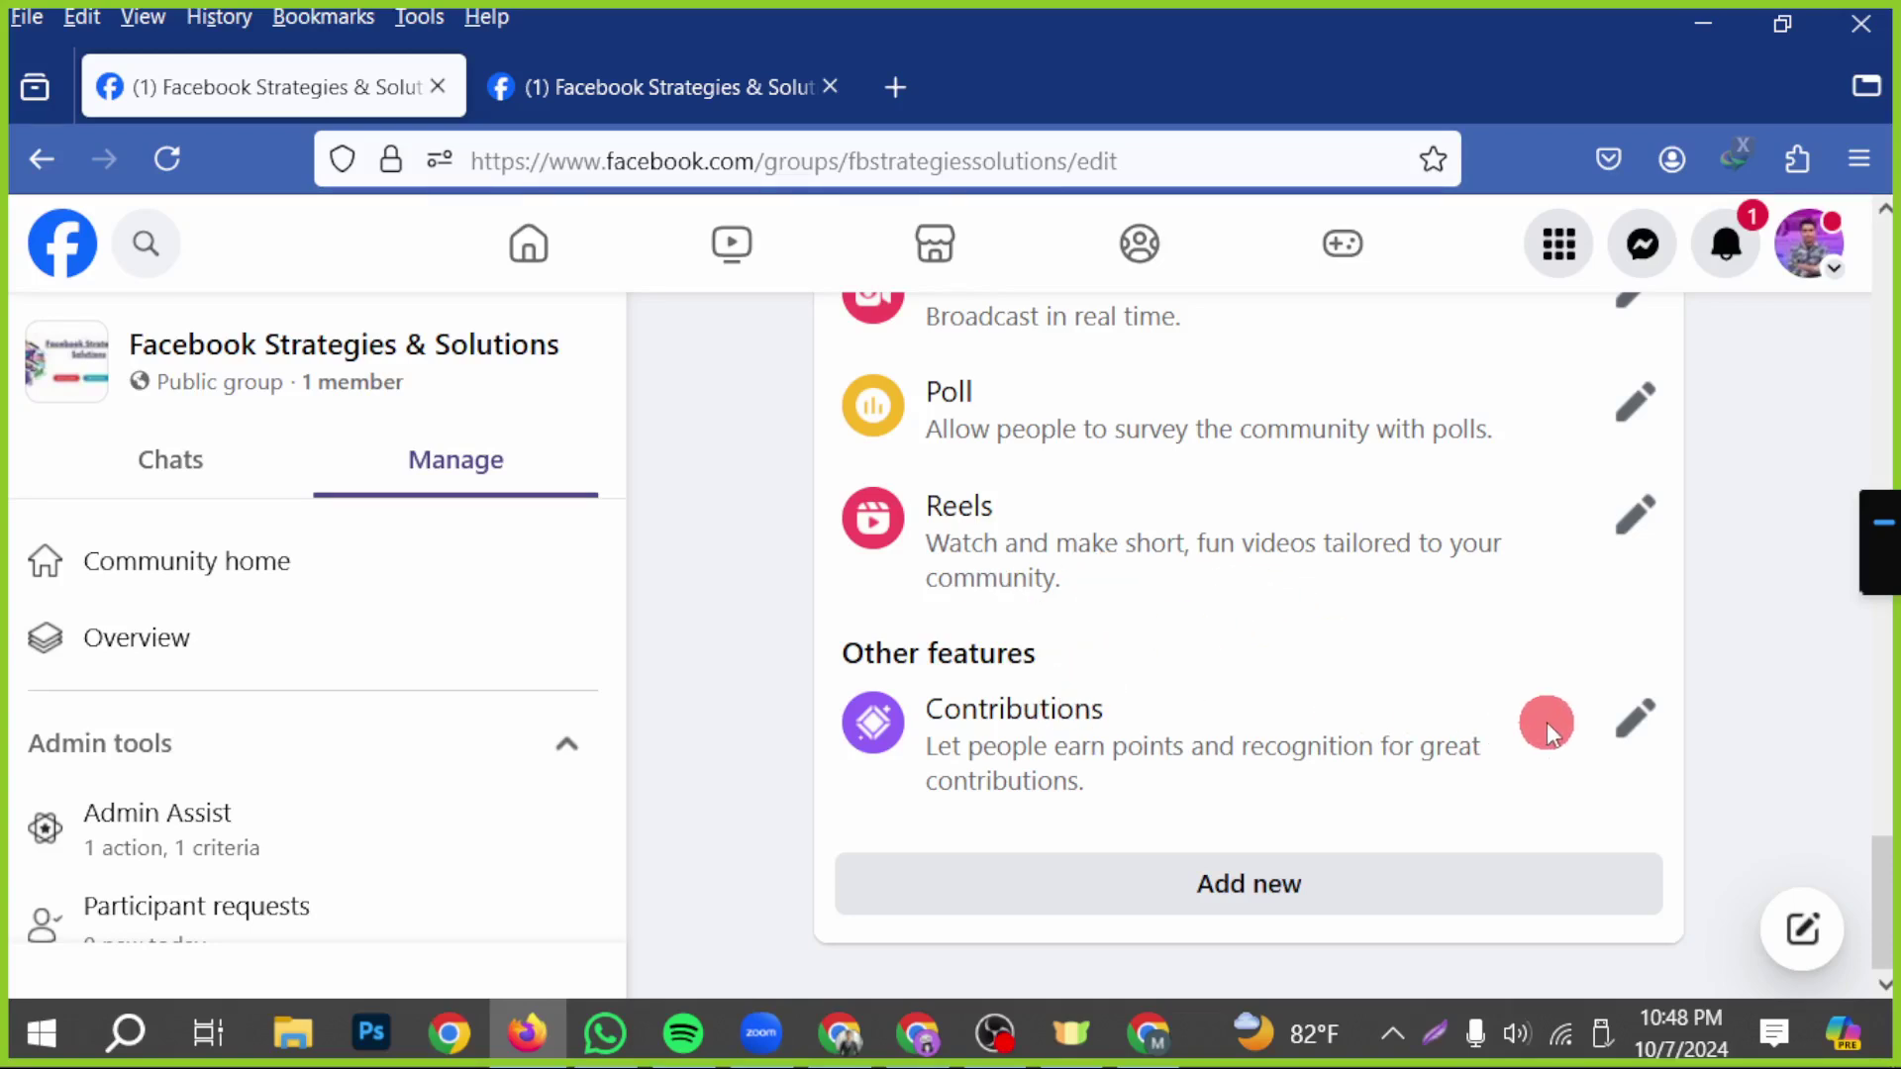
click(1628, 732)
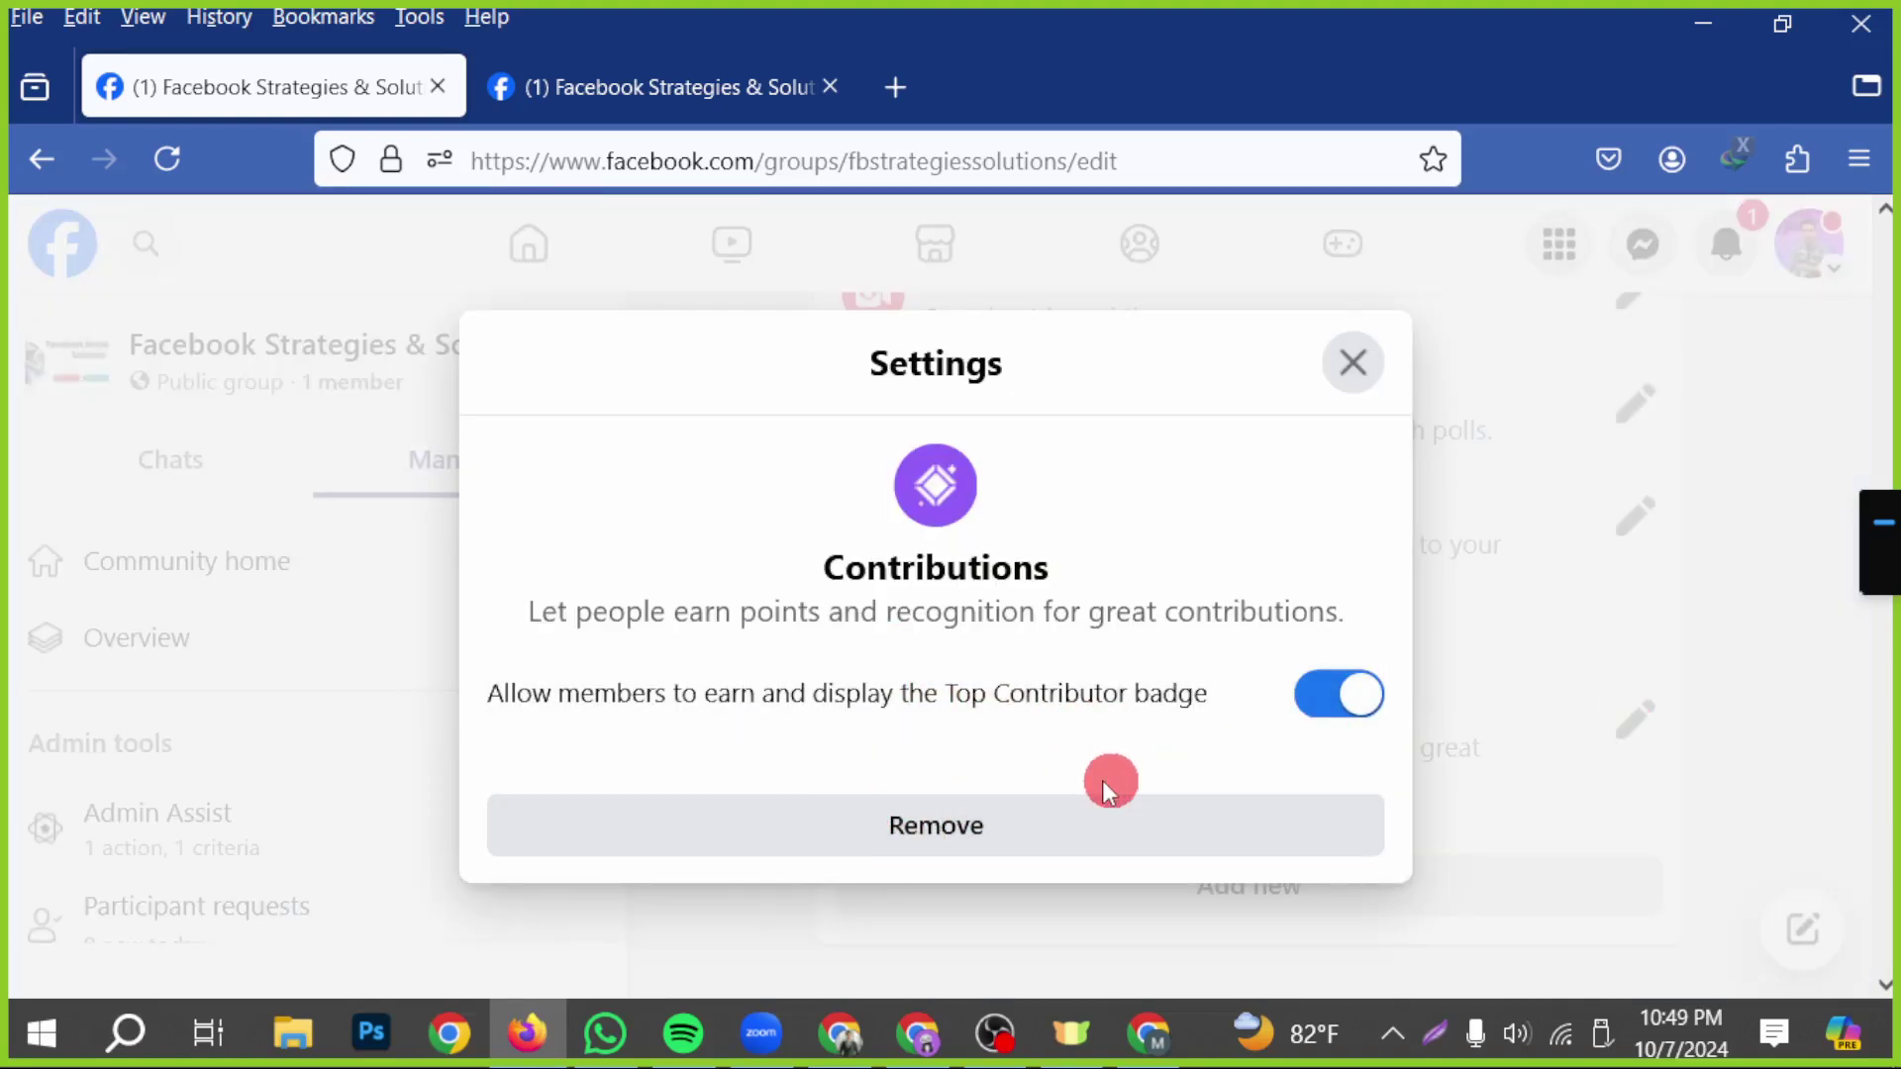
click(967, 818)
click(1106, 766)
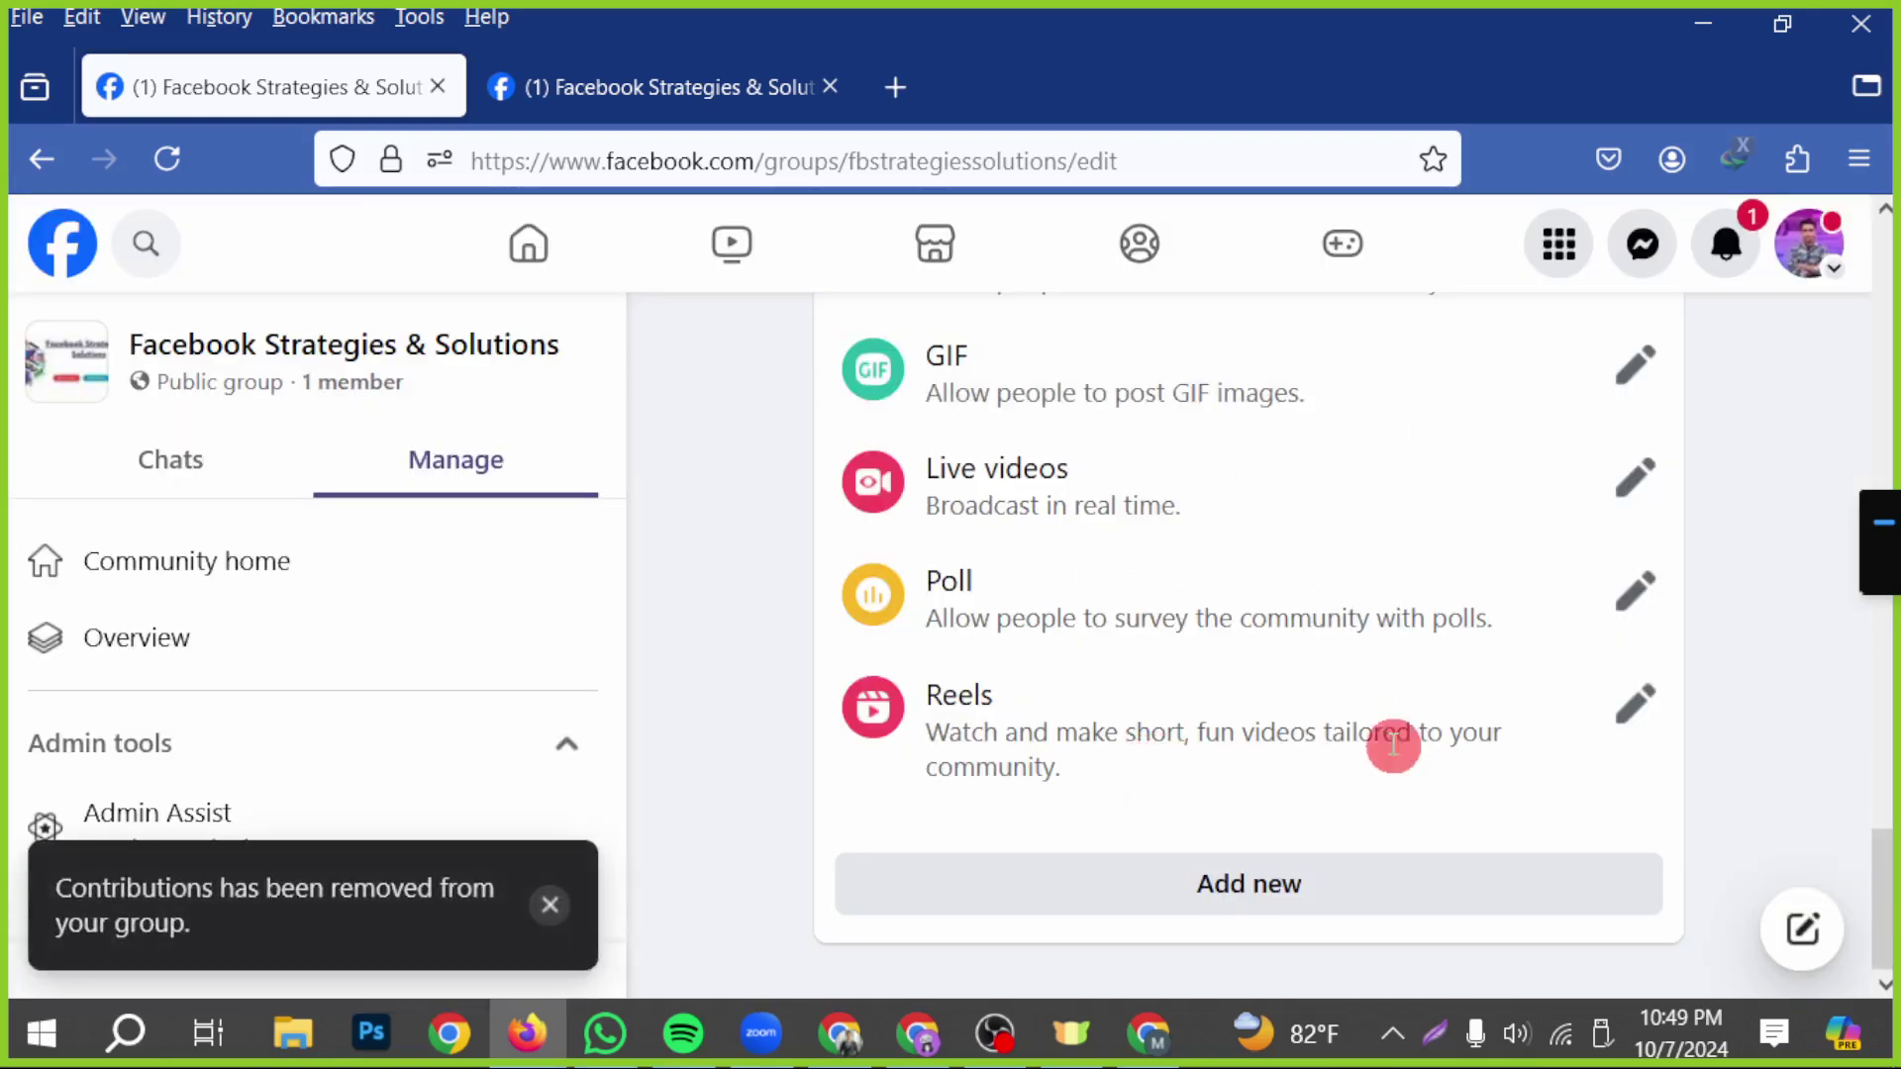
- Add the Raise money and Looking for players post formats to the group
click(1222, 903)
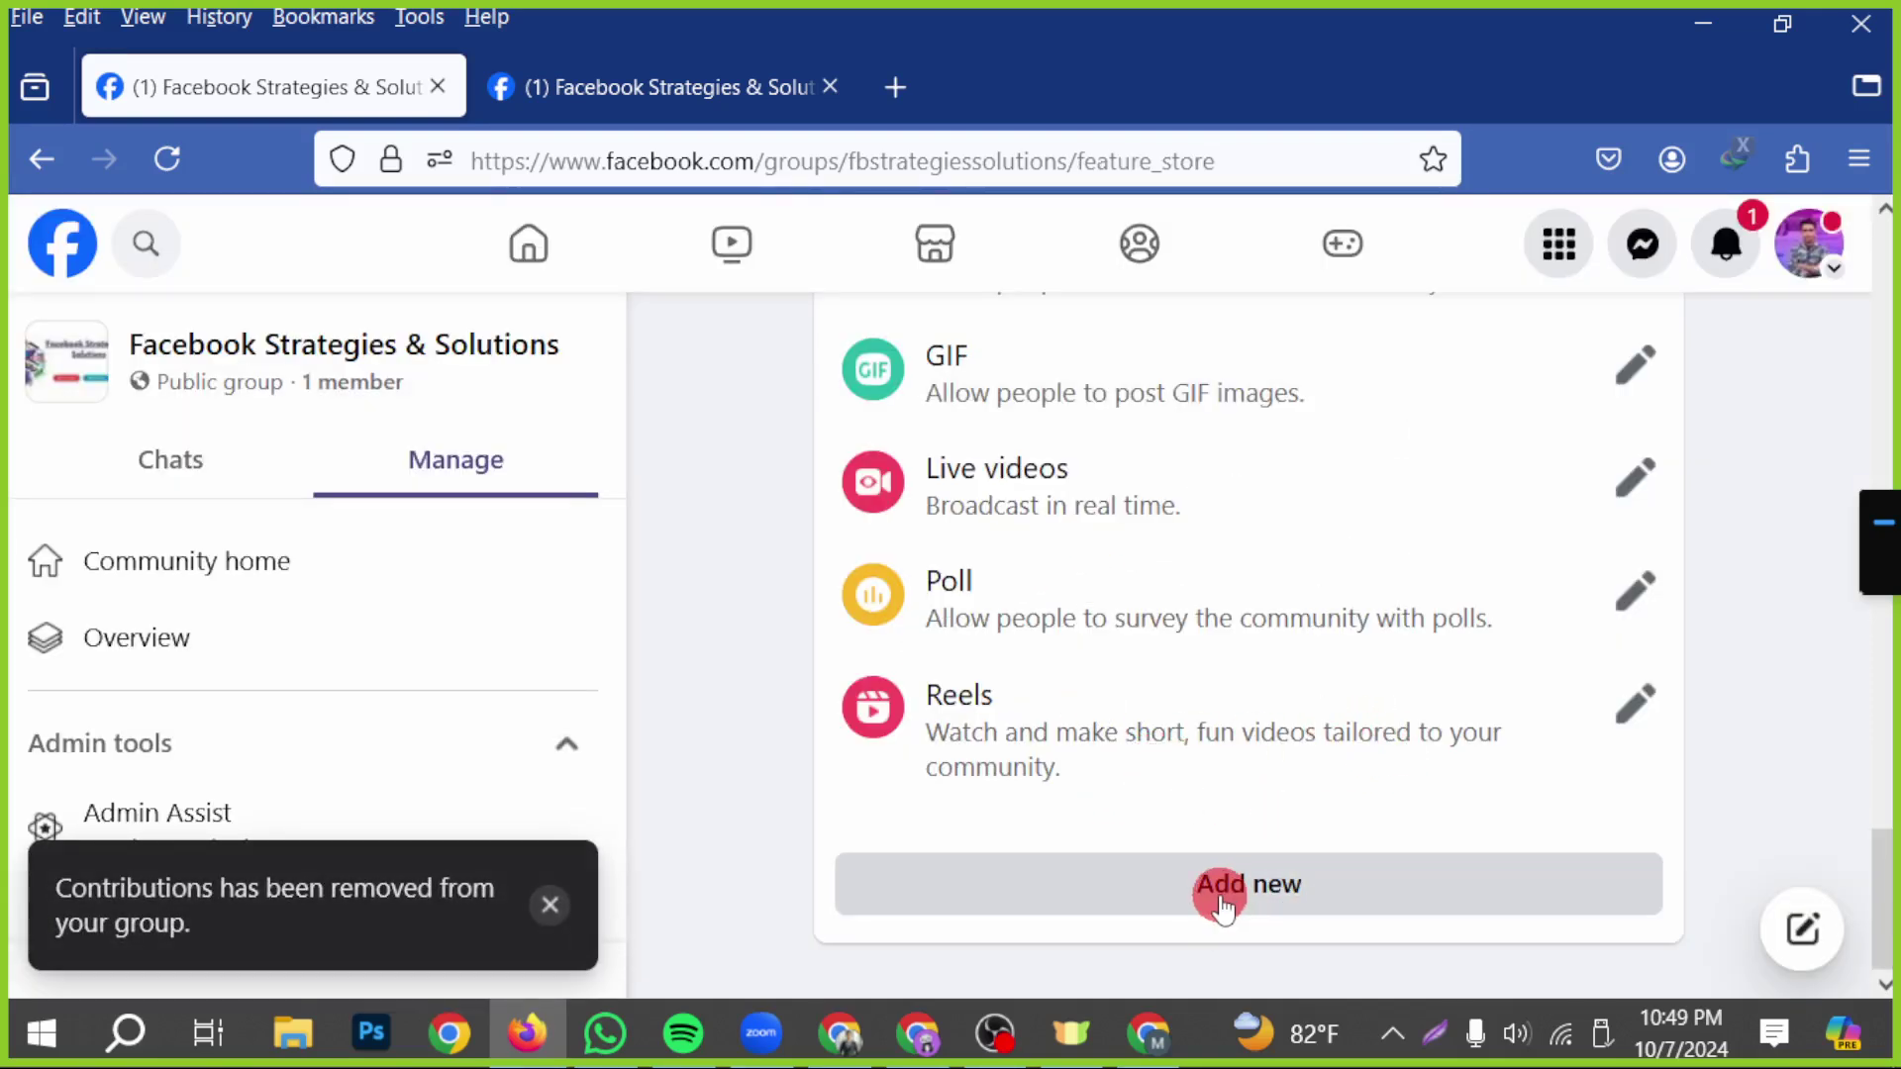
scroll(1188, 768, down, 3)
scroll(1188, 772, up, 2)
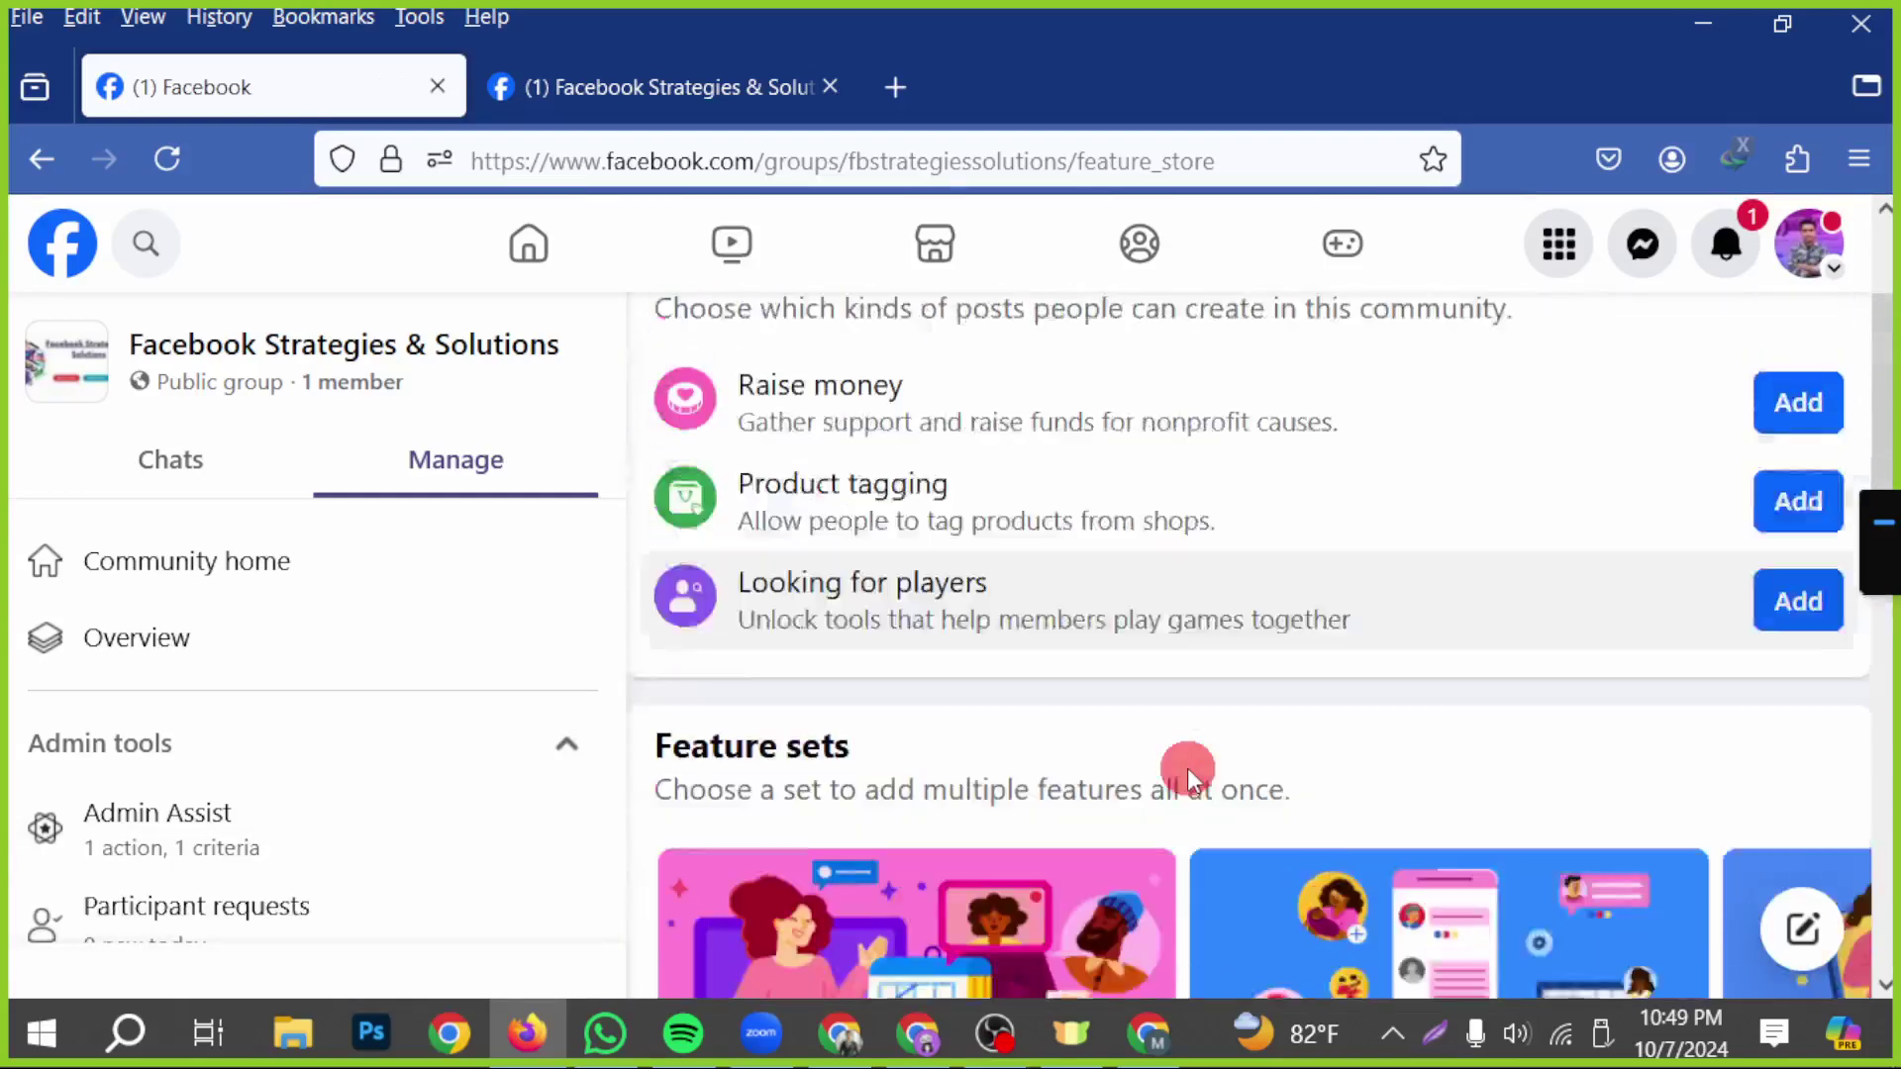
scroll(1217, 772, up, 1)
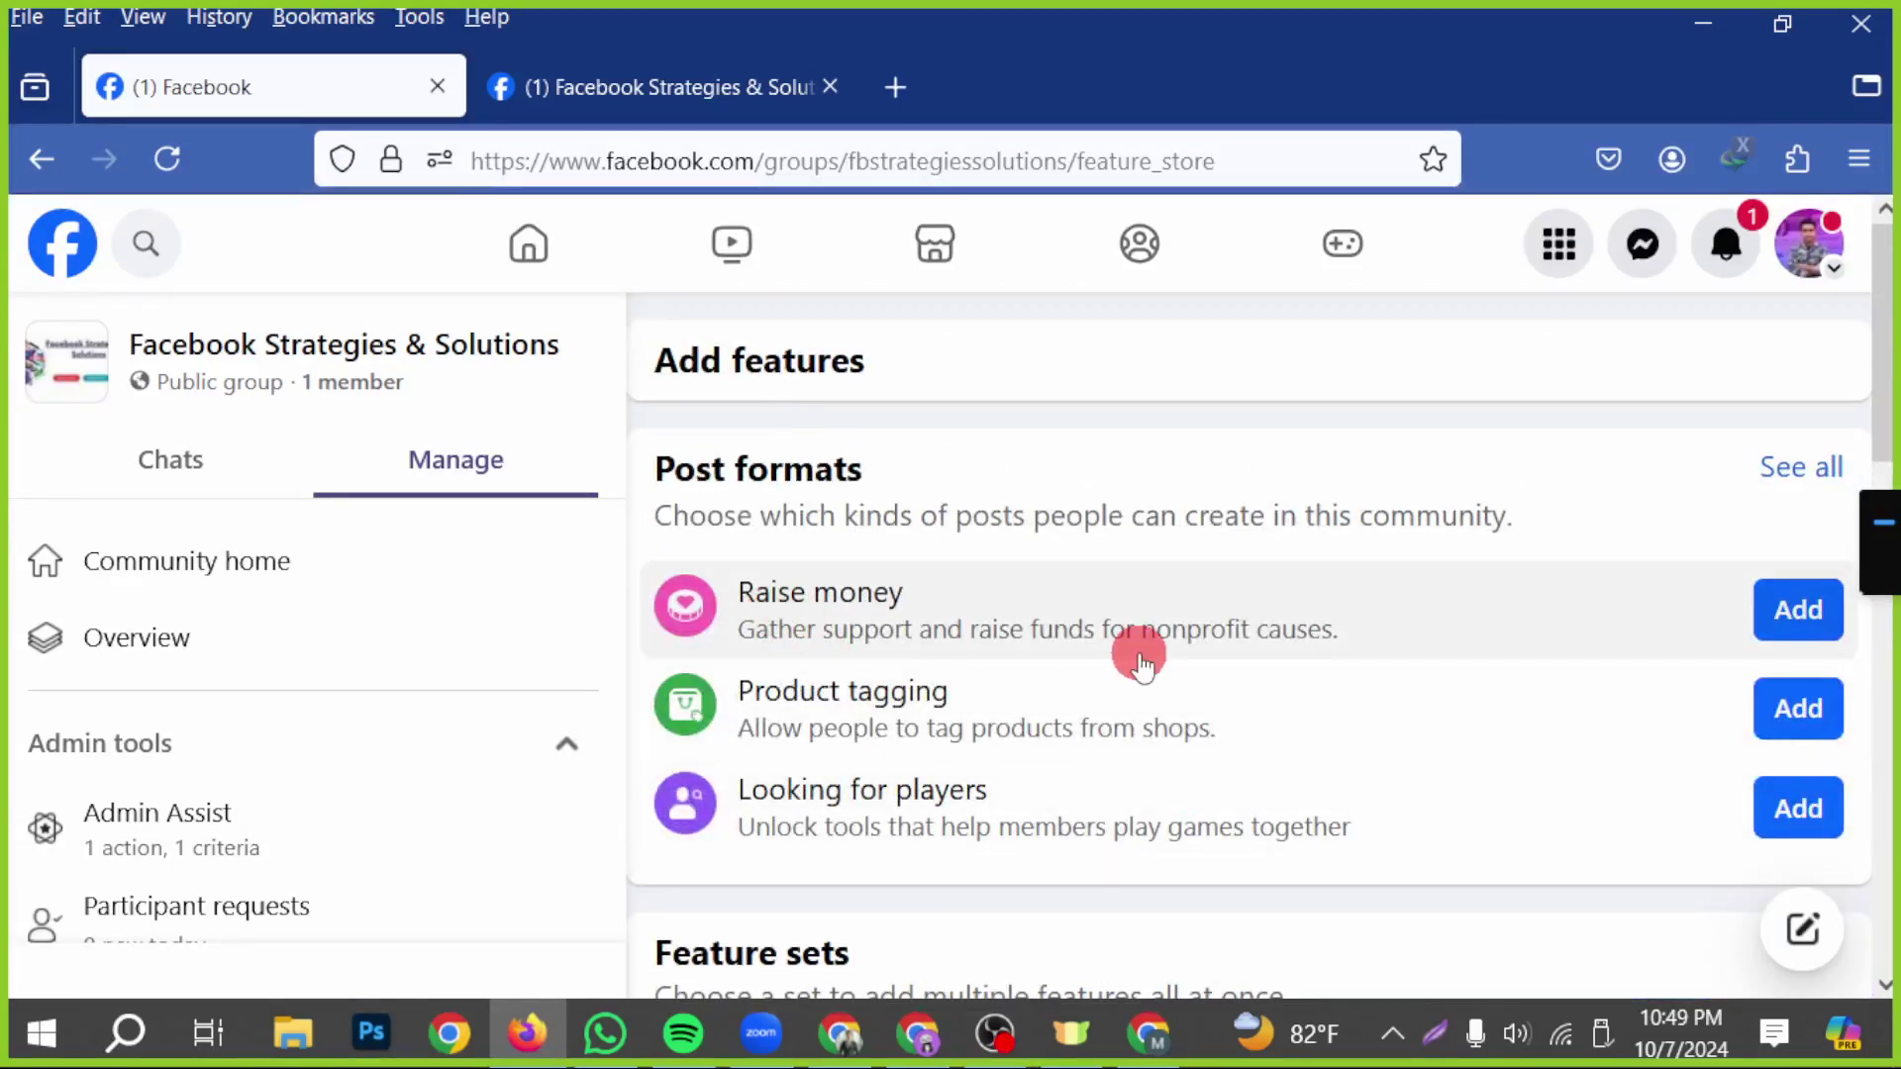
click(1800, 606)
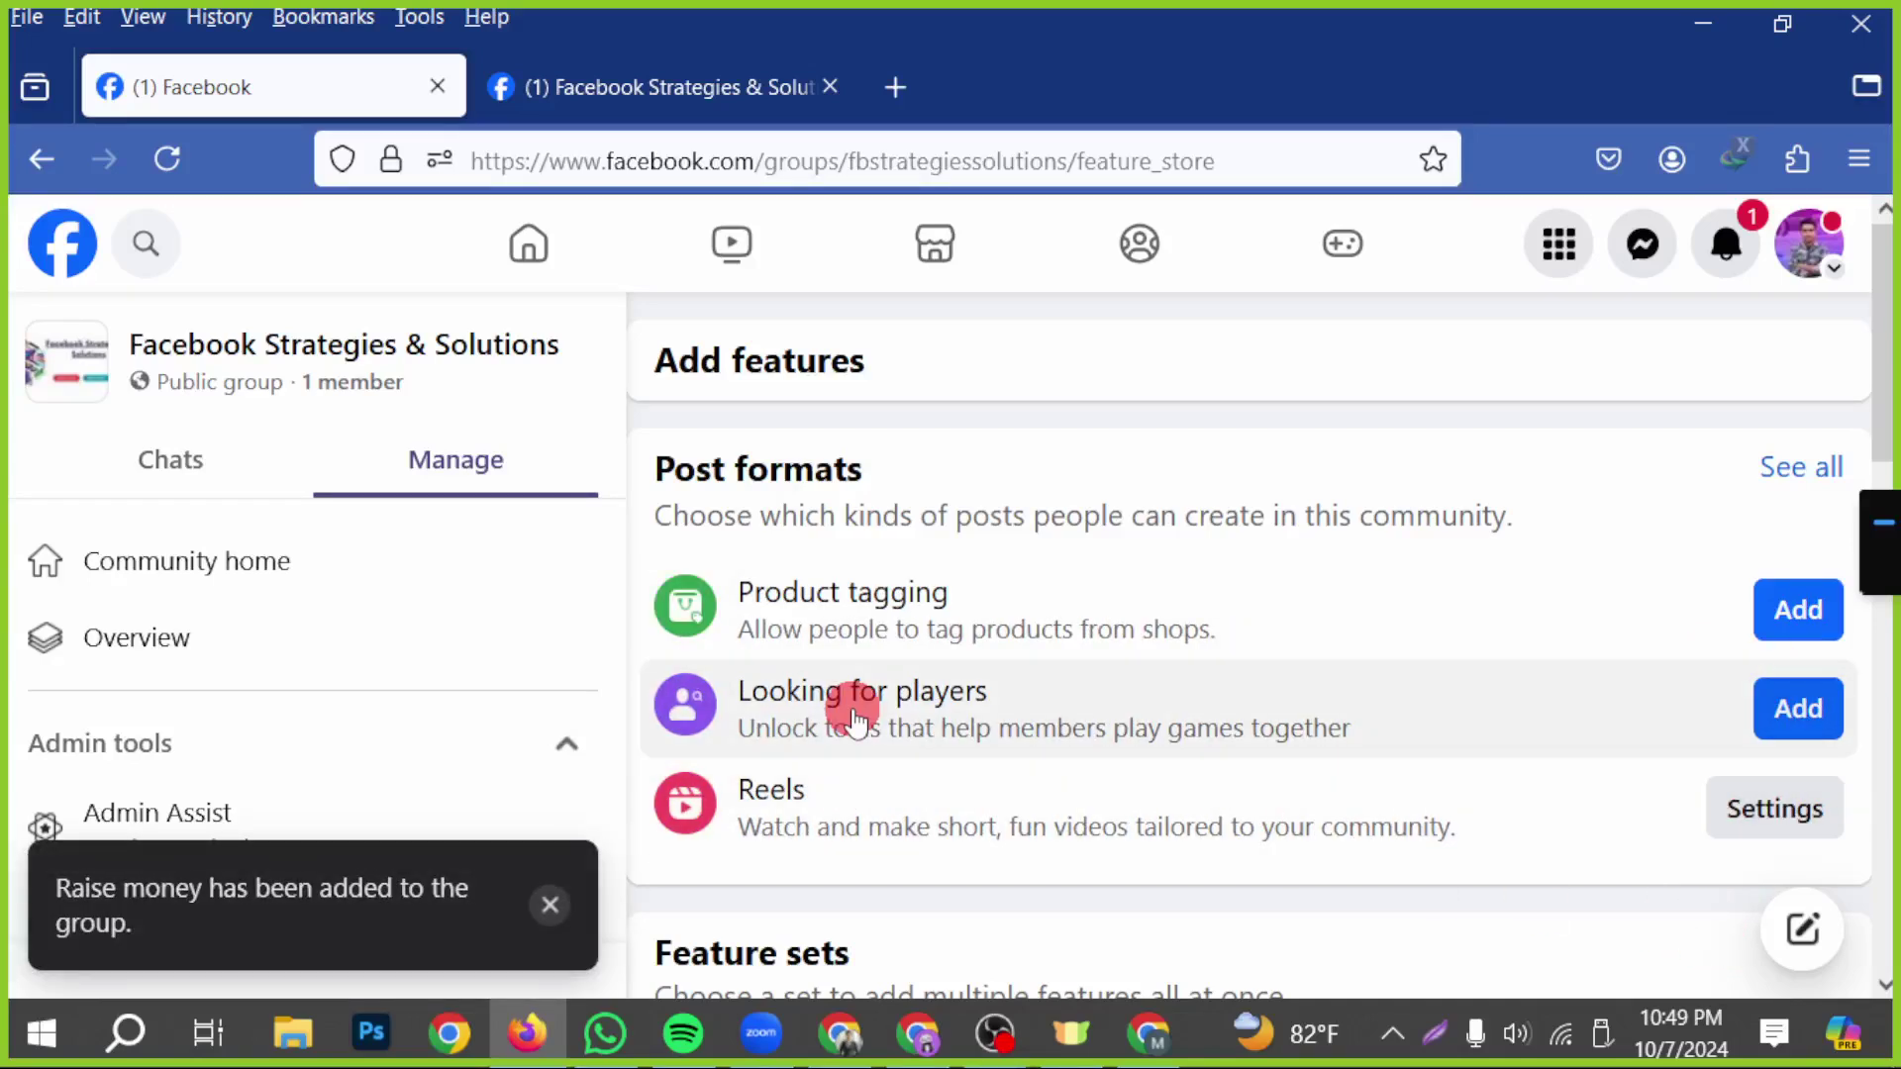
click(1771, 717)
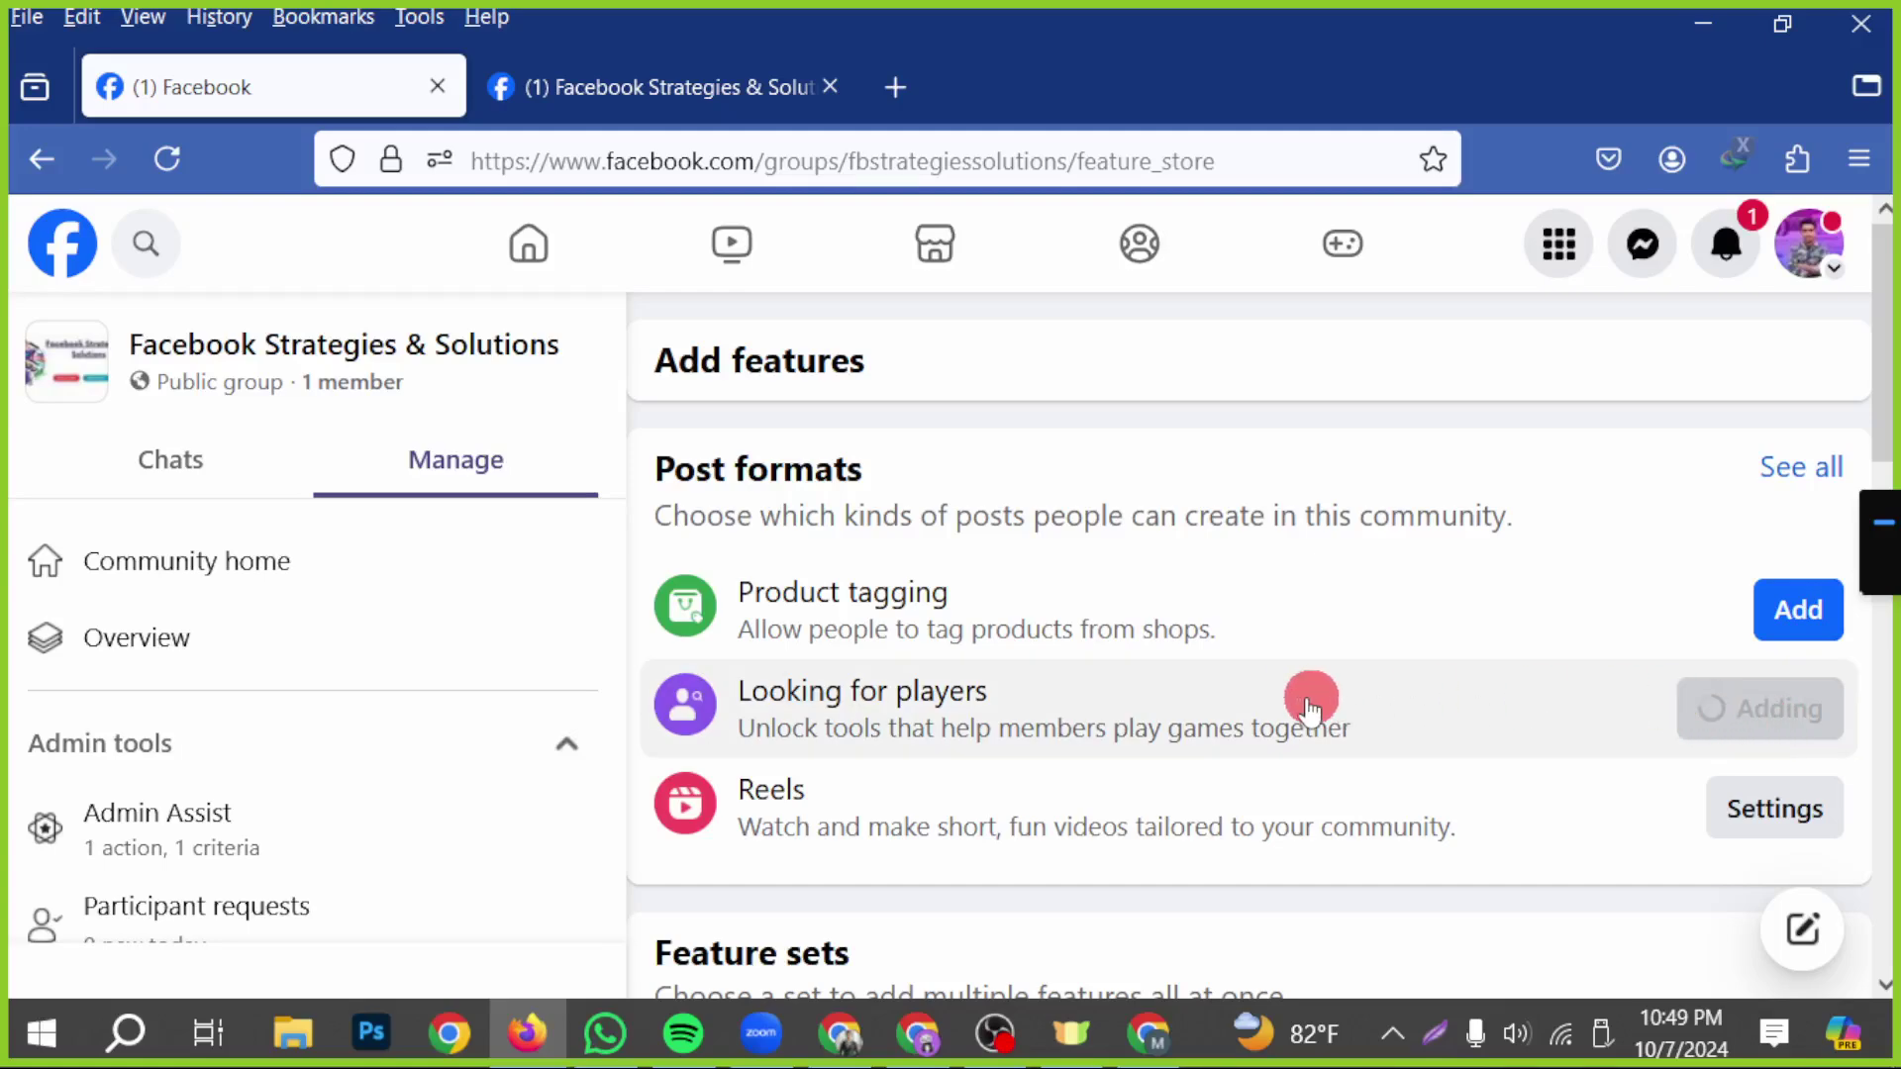
- Look through the feature sets and other features that can be added to the group
scroll(1311, 699, down, 5)
scroll(1292, 705, down, 5)
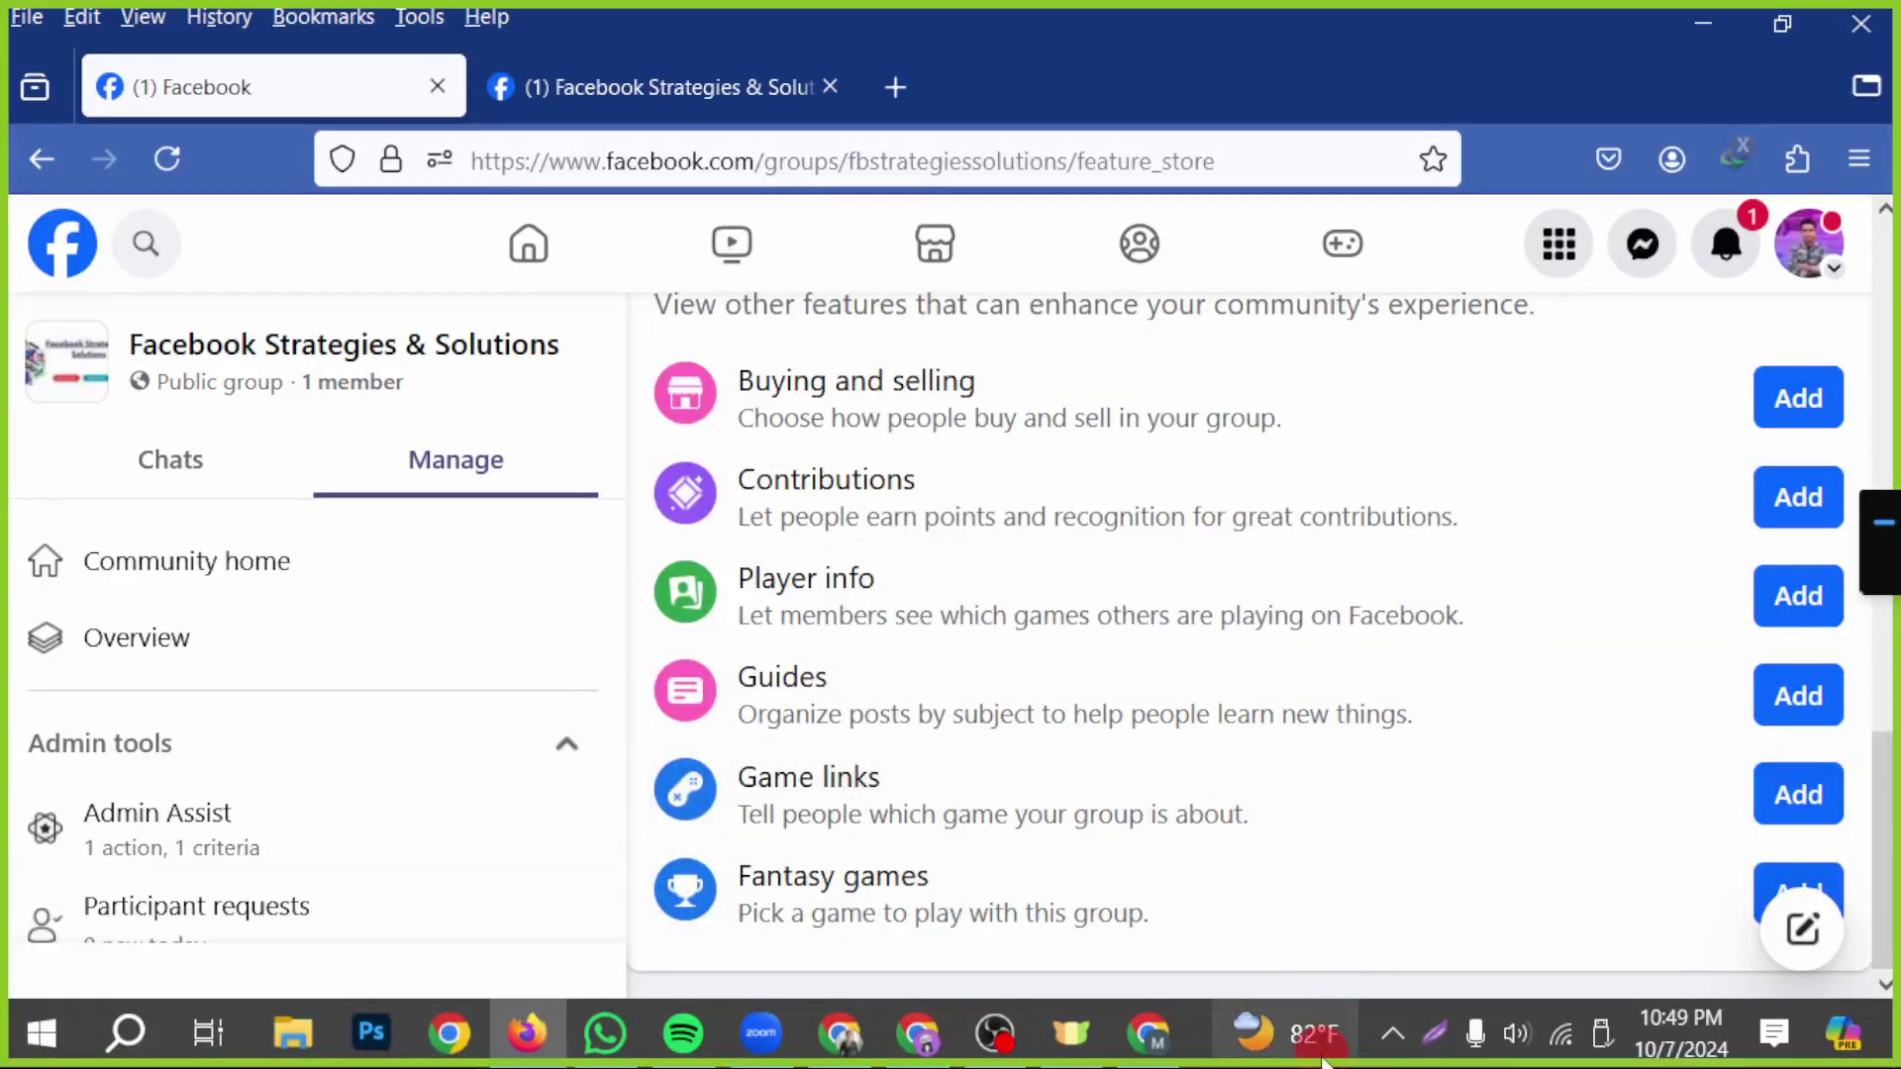
scroll(1219, 709, up, 5)
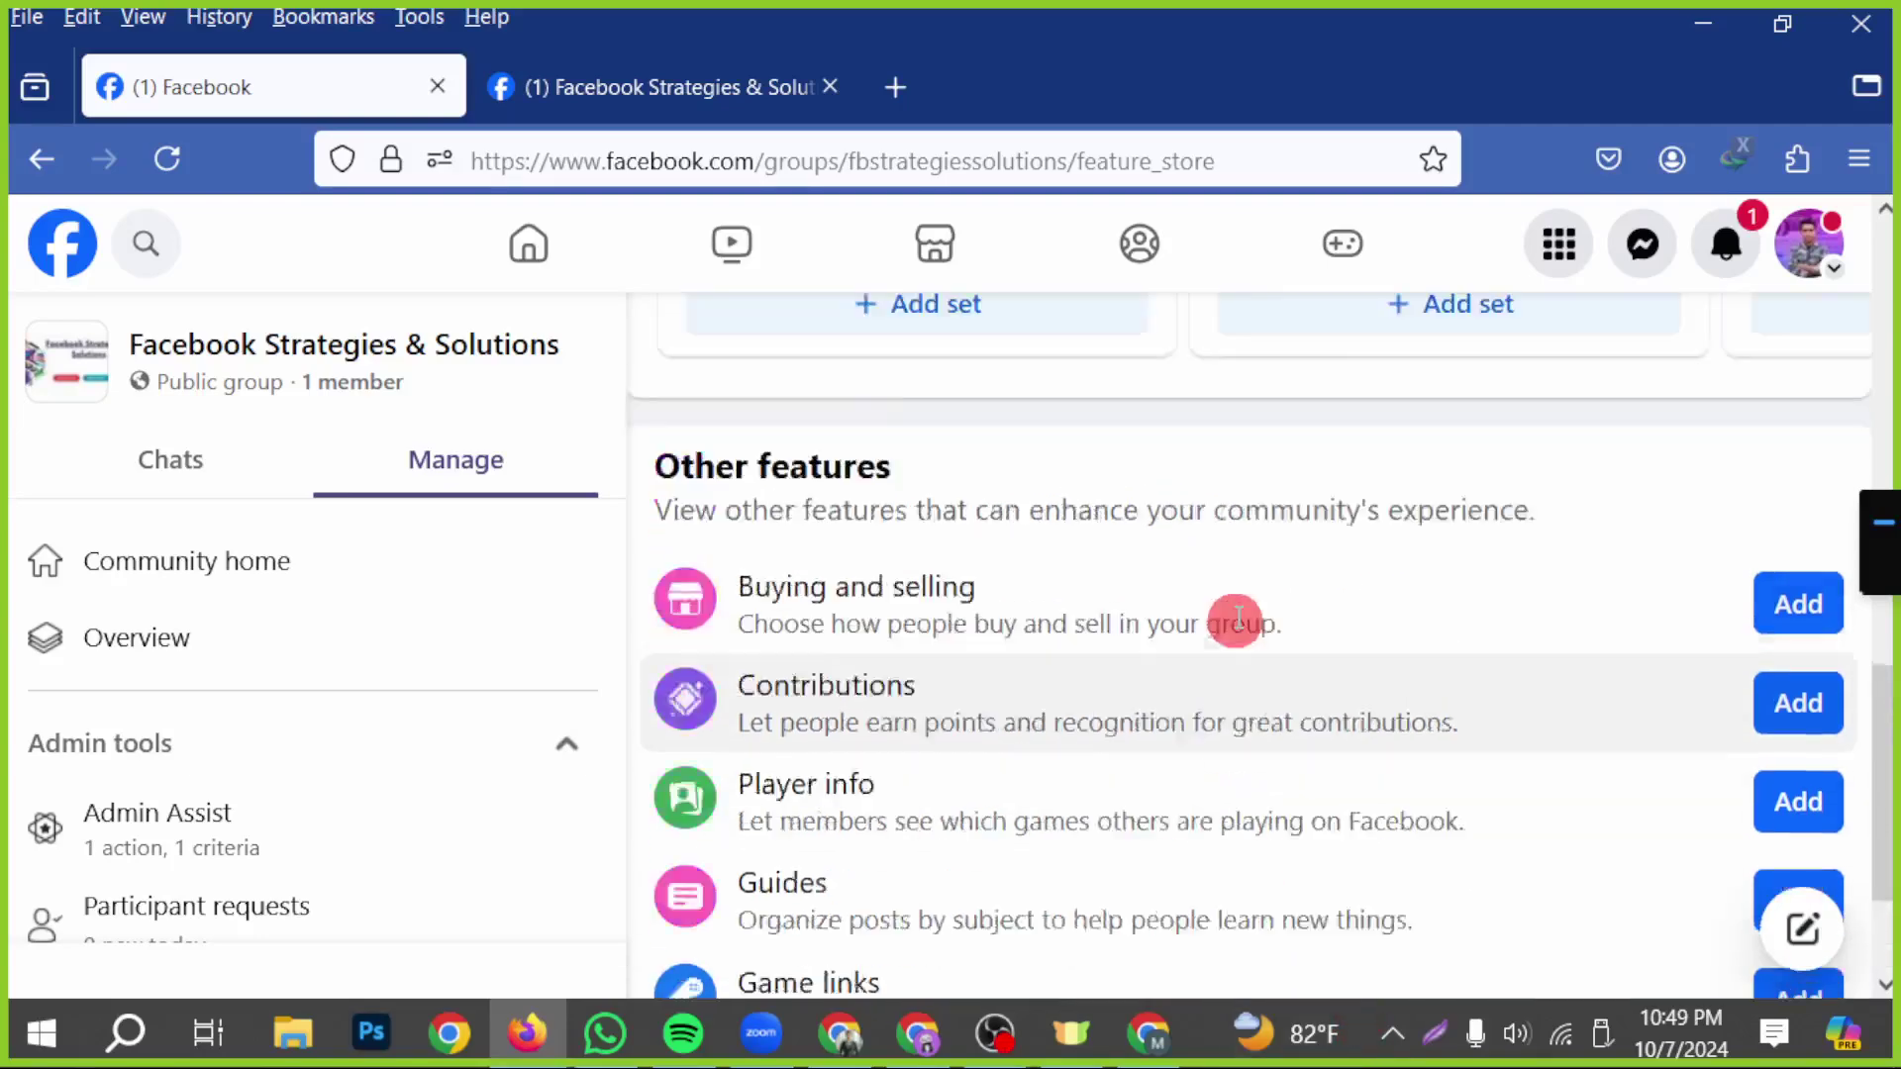
scroll(1054, 616, up, 10)
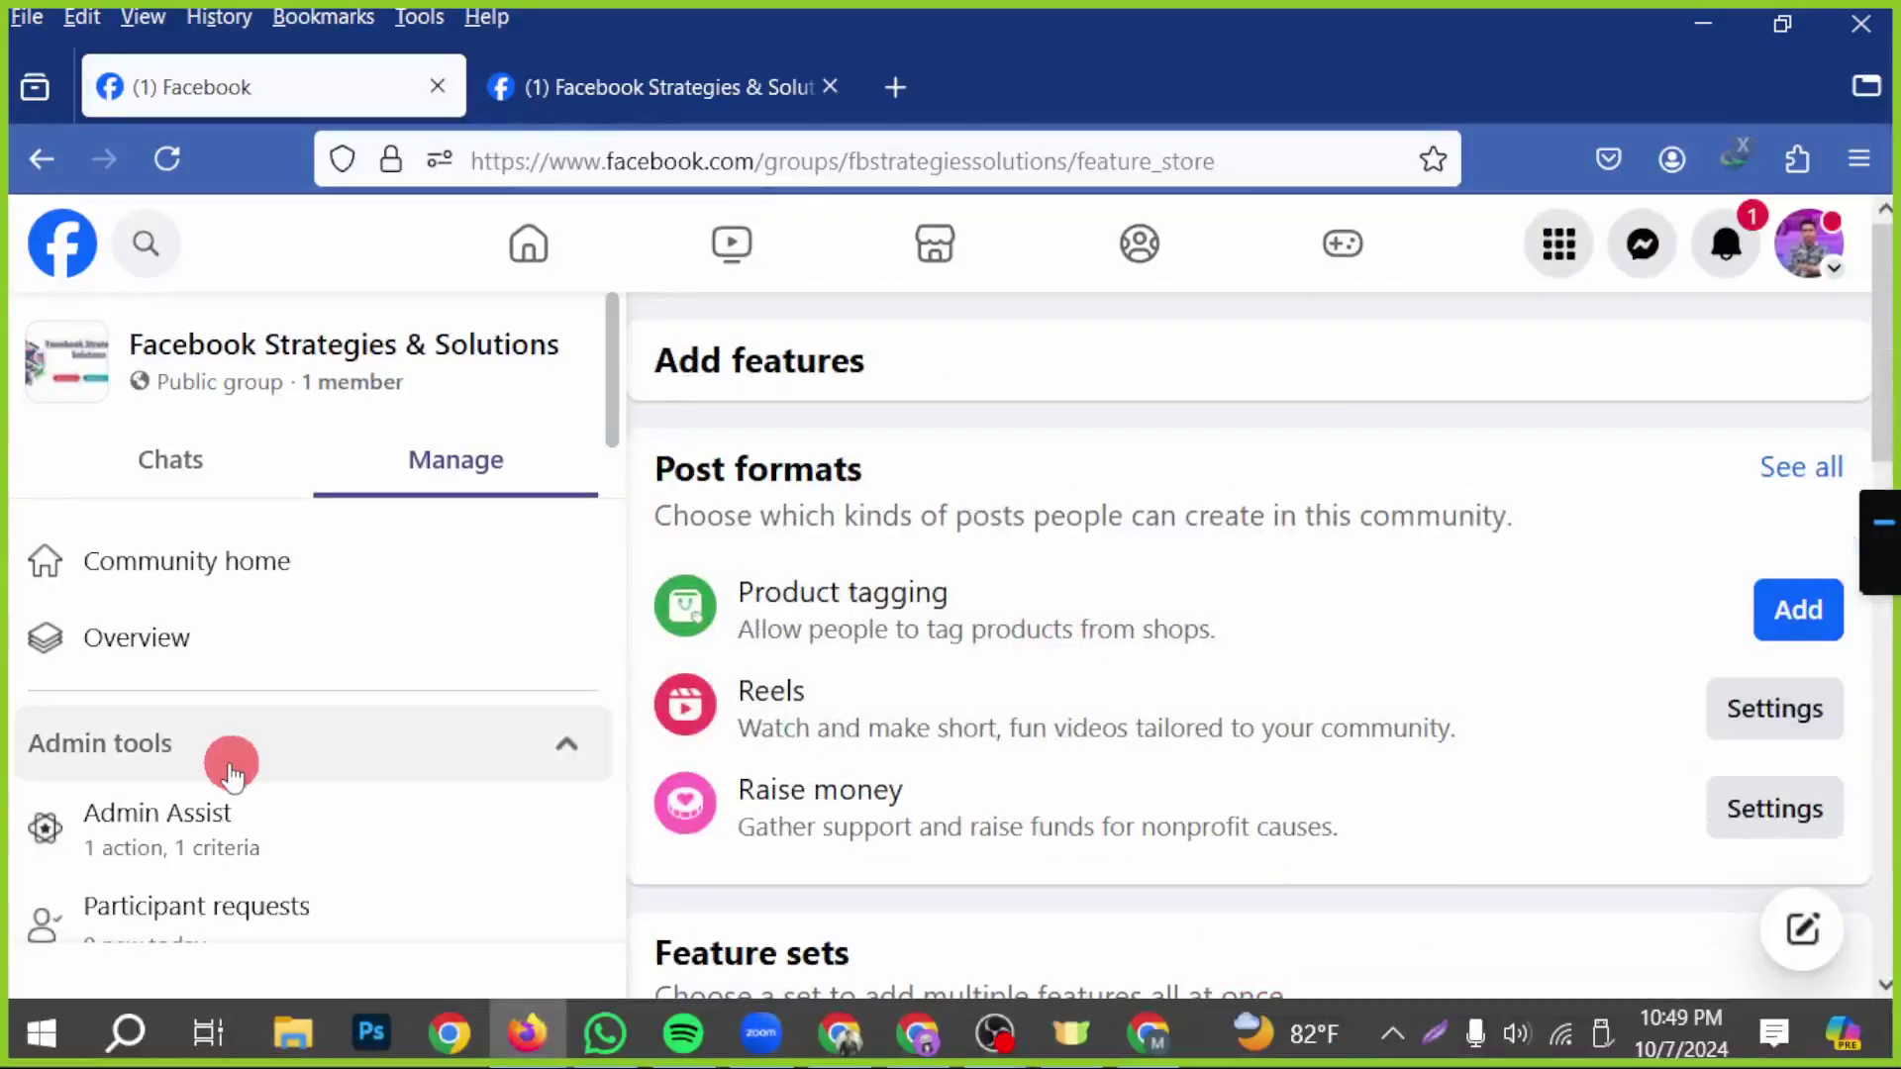
- Reopen Group settings, check the list of features added to the group, and return to the home feed
scroll(234, 767, down, 2)
scroll(238, 763, down, 3)
scroll(265, 728, down, 2)
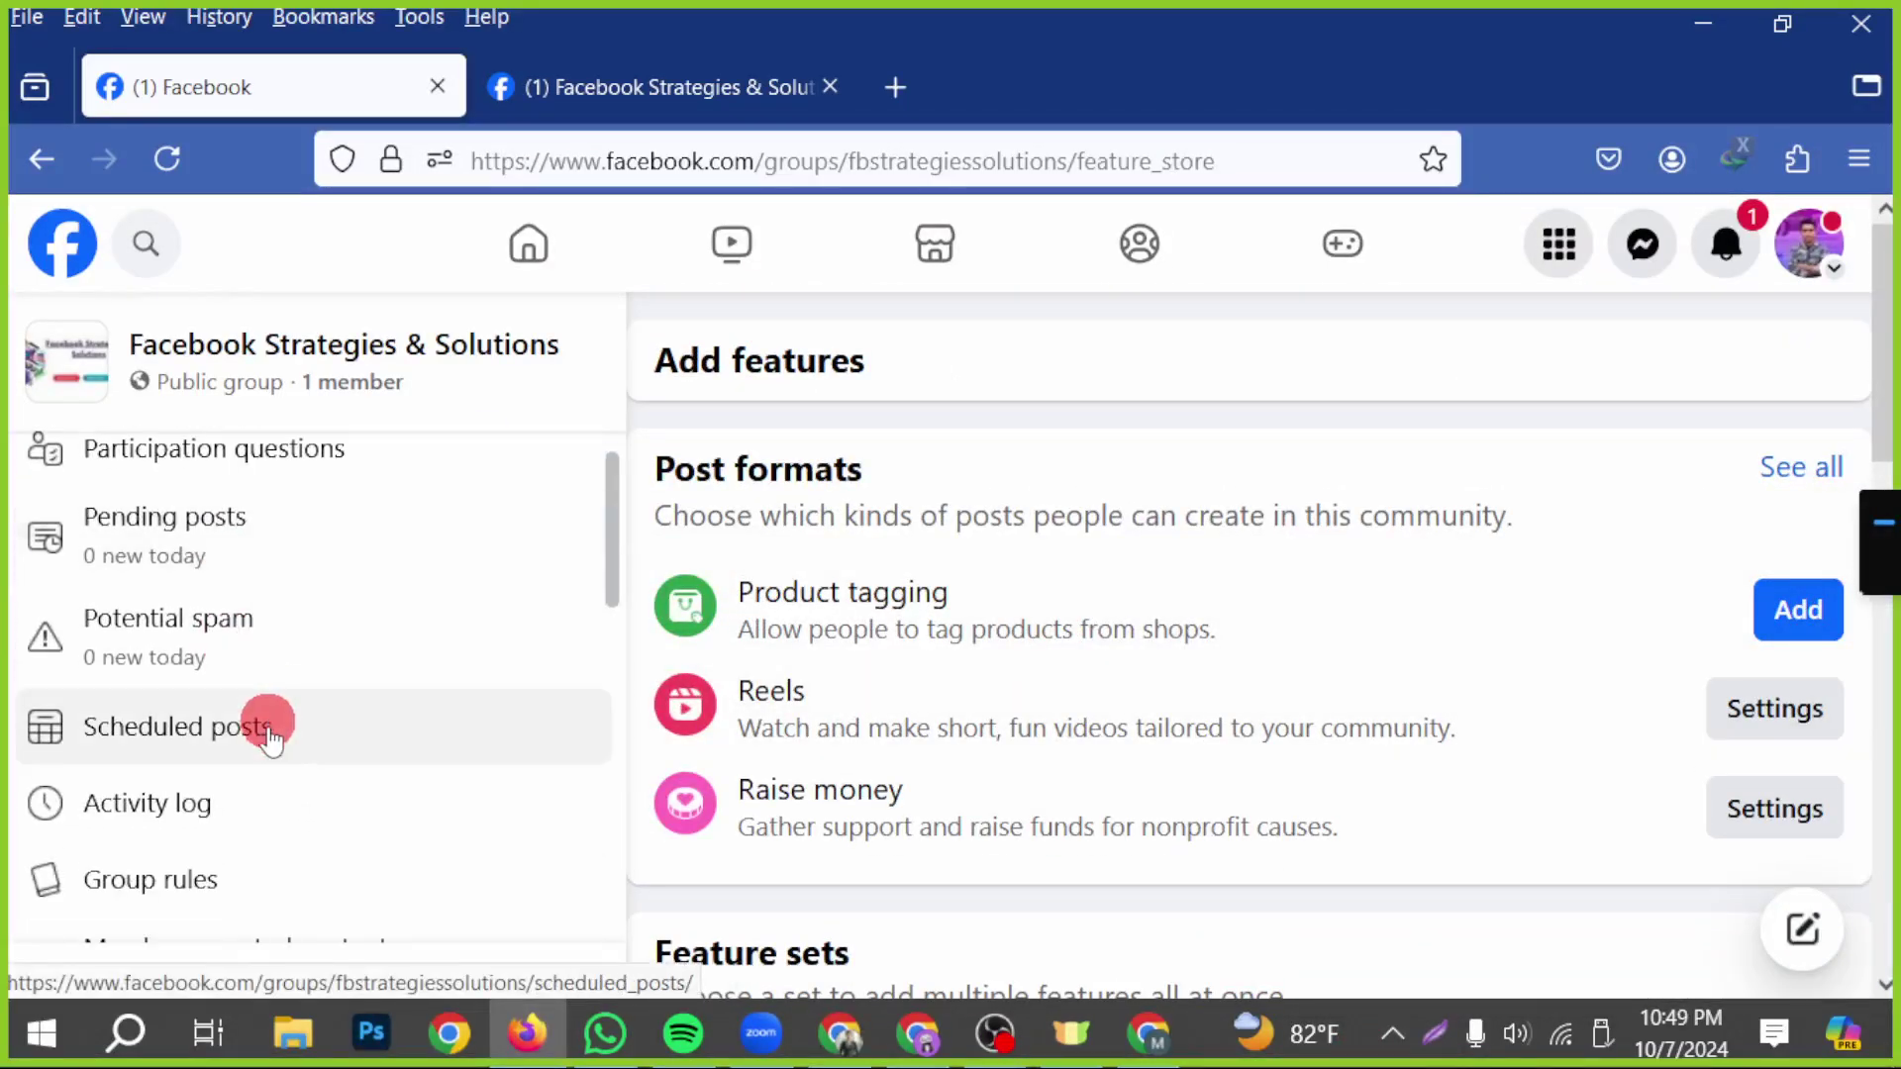
scroll(169, 807, up, 3)
scroll(177, 814, down, 4)
scroll(185, 817, down, 4)
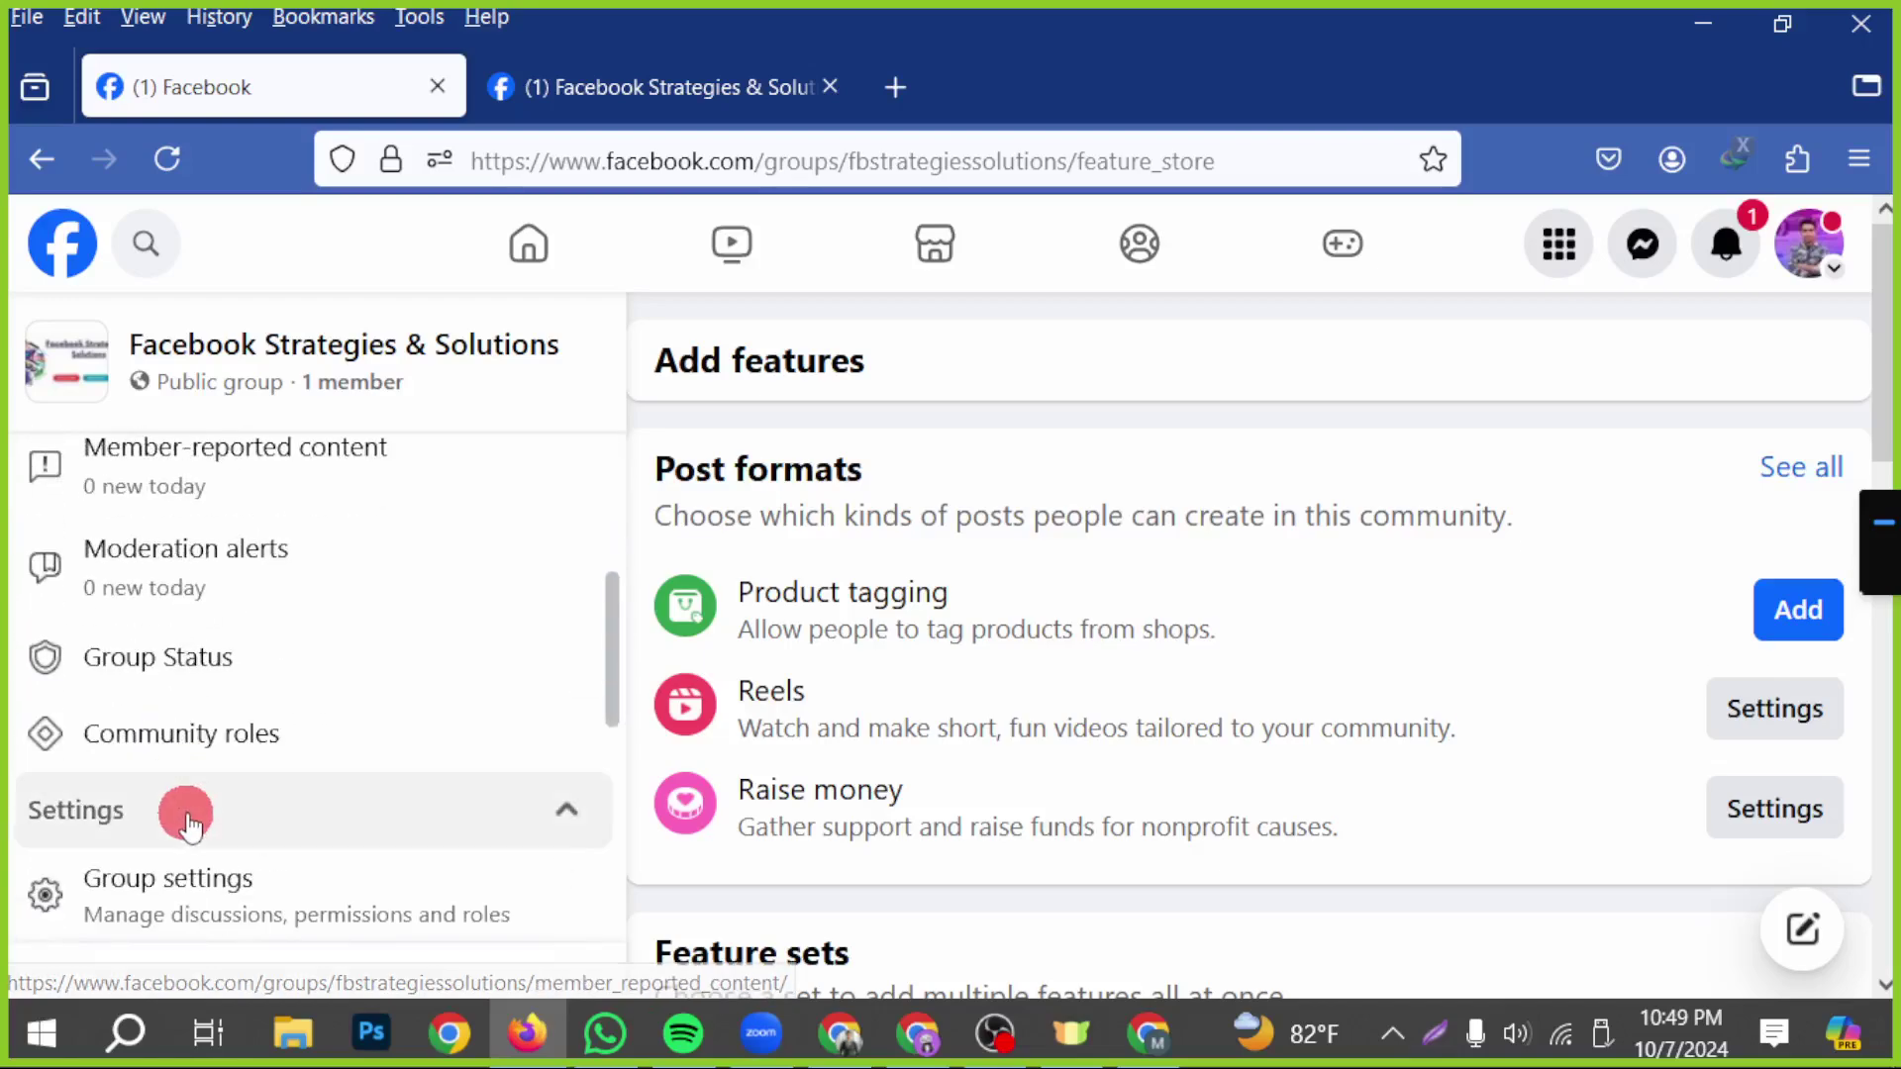
click(170, 767)
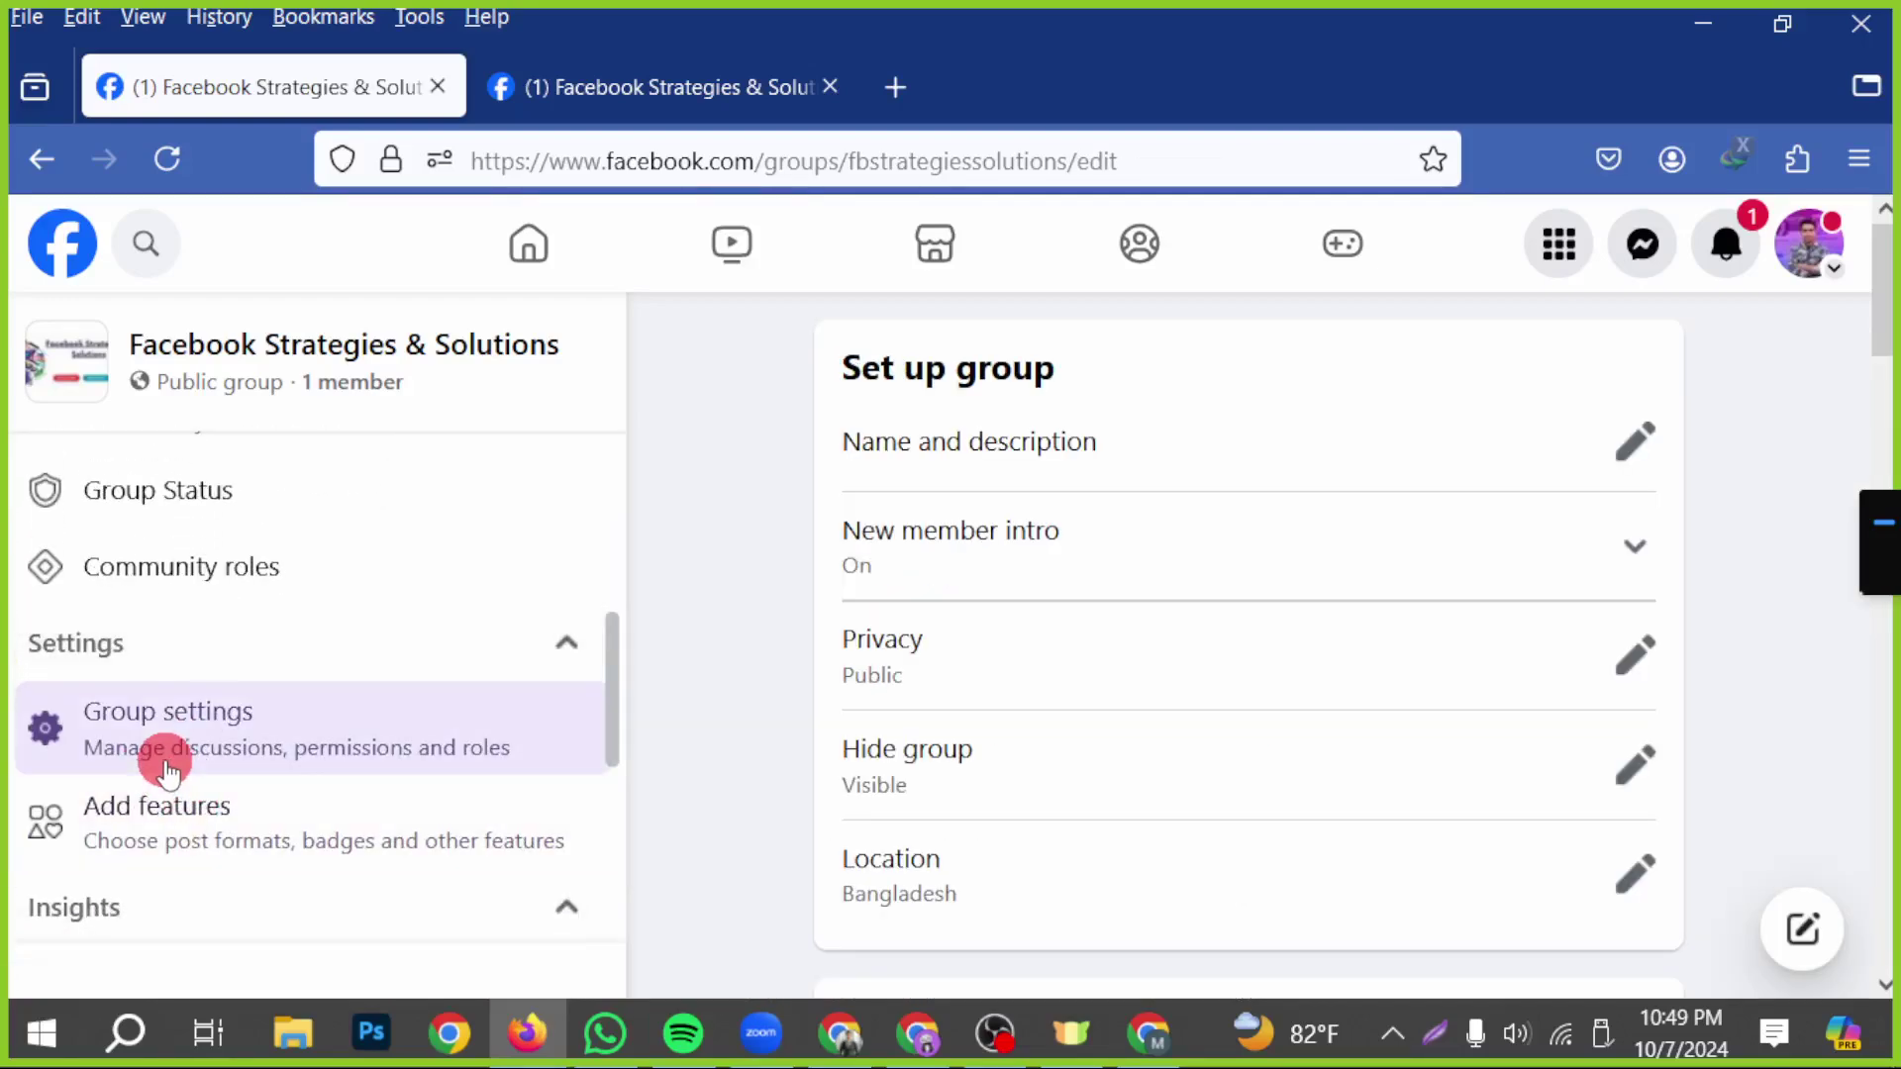
scroll(1233, 592, down, 6)
click(1233, 592)
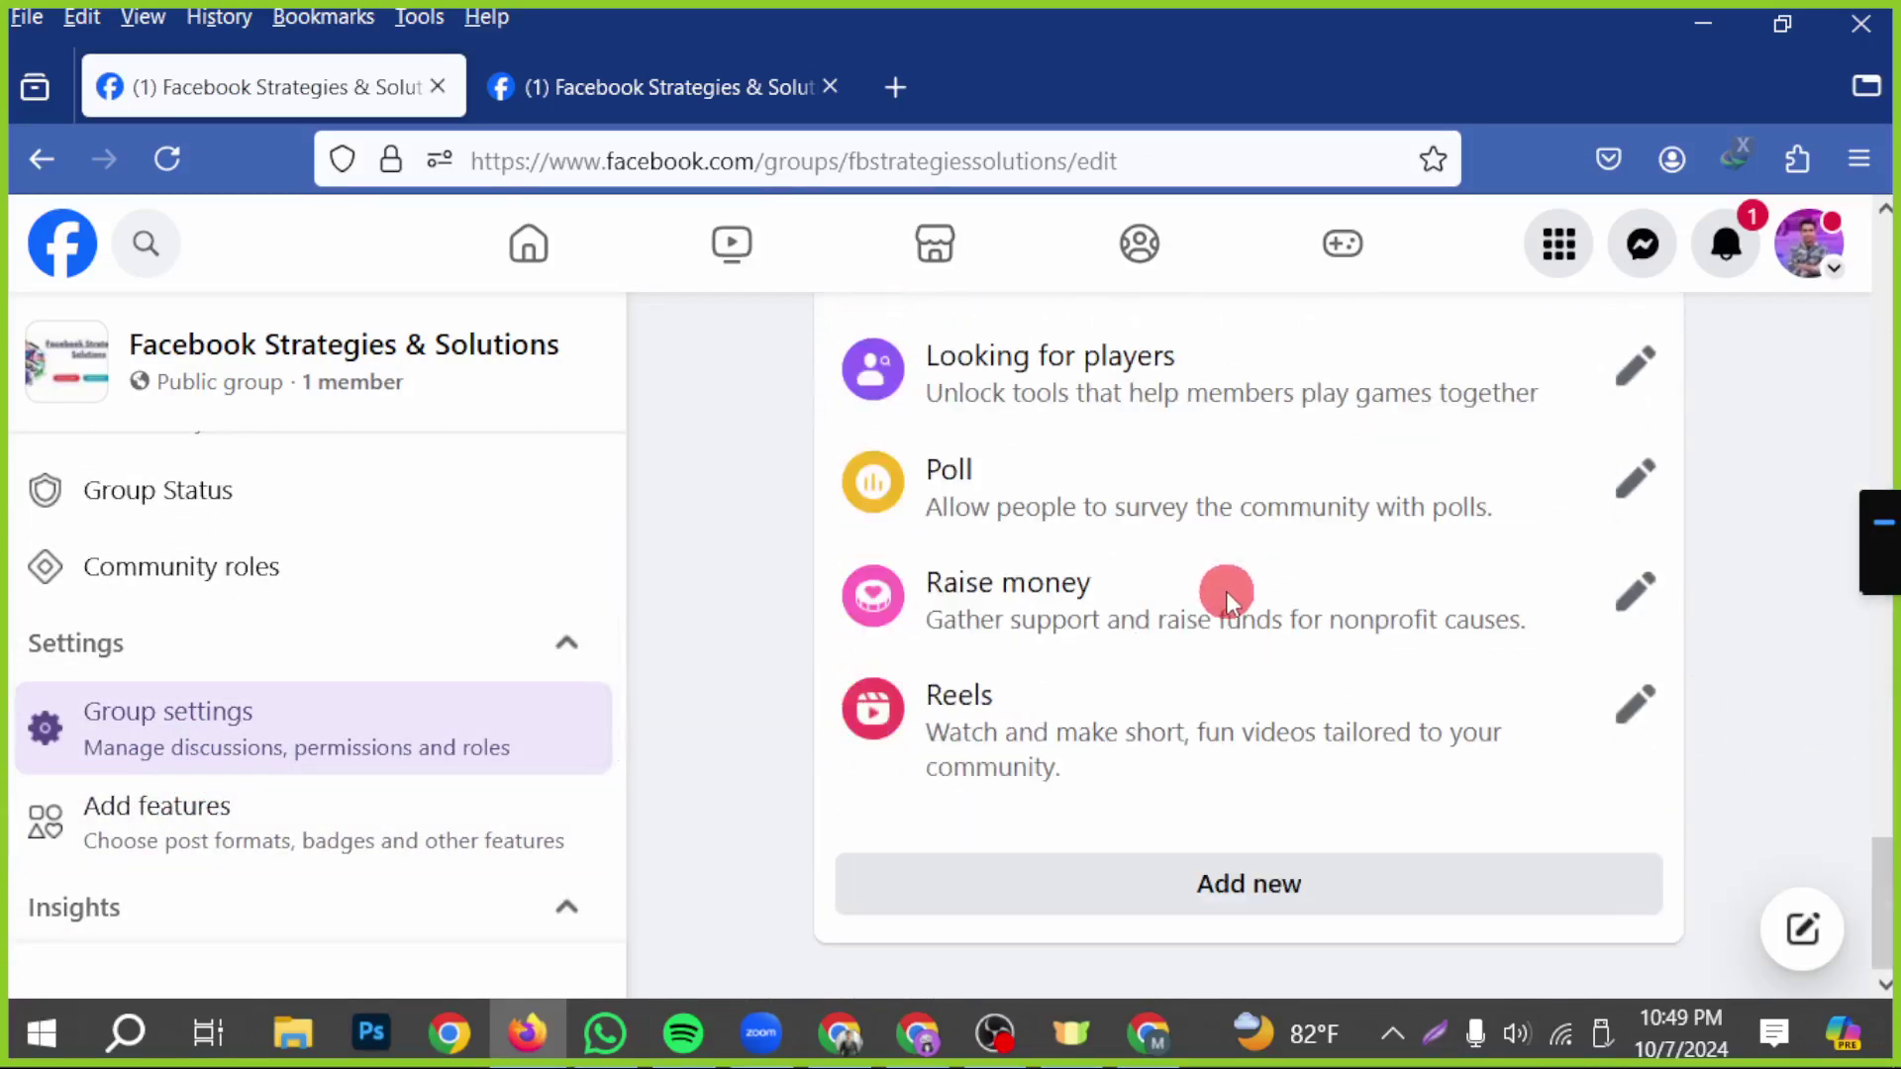
scroll(1134, 822, up, 2)
scroll(1119, 768, up, 15)
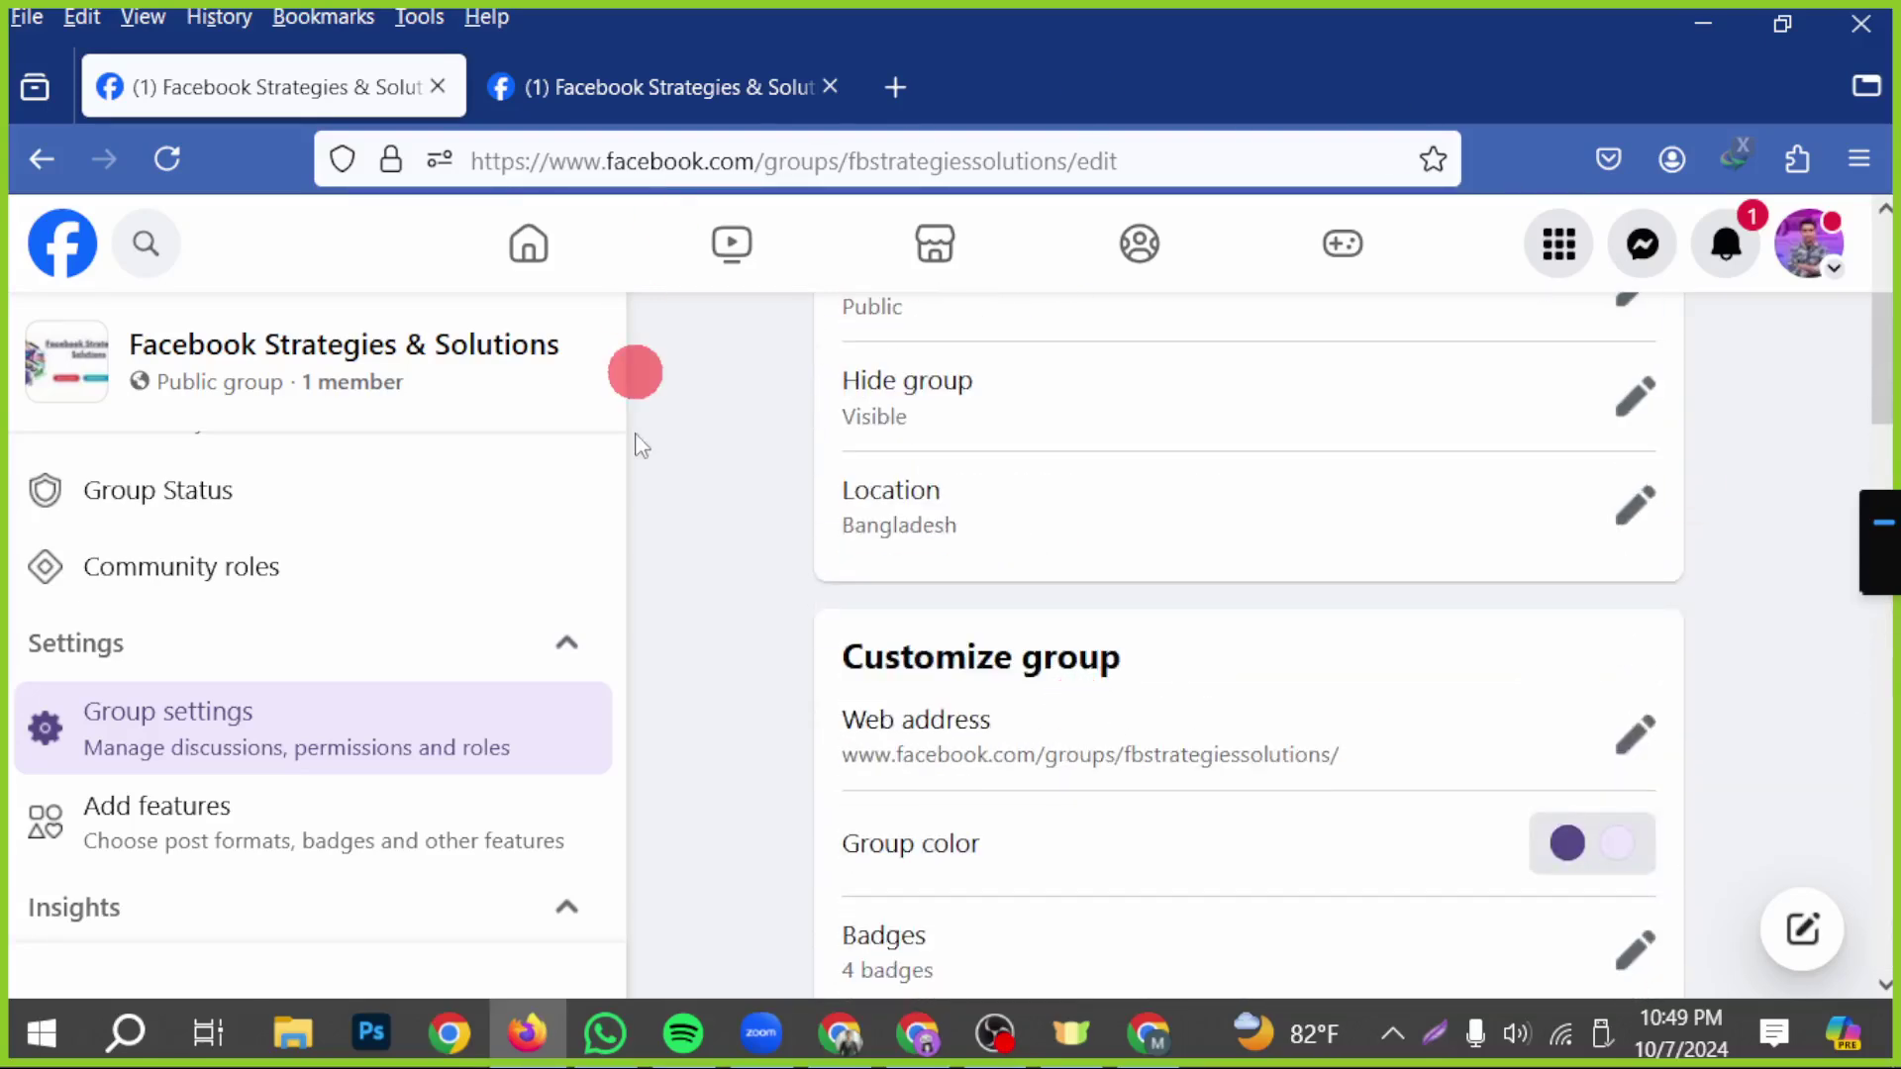
click(519, 255)
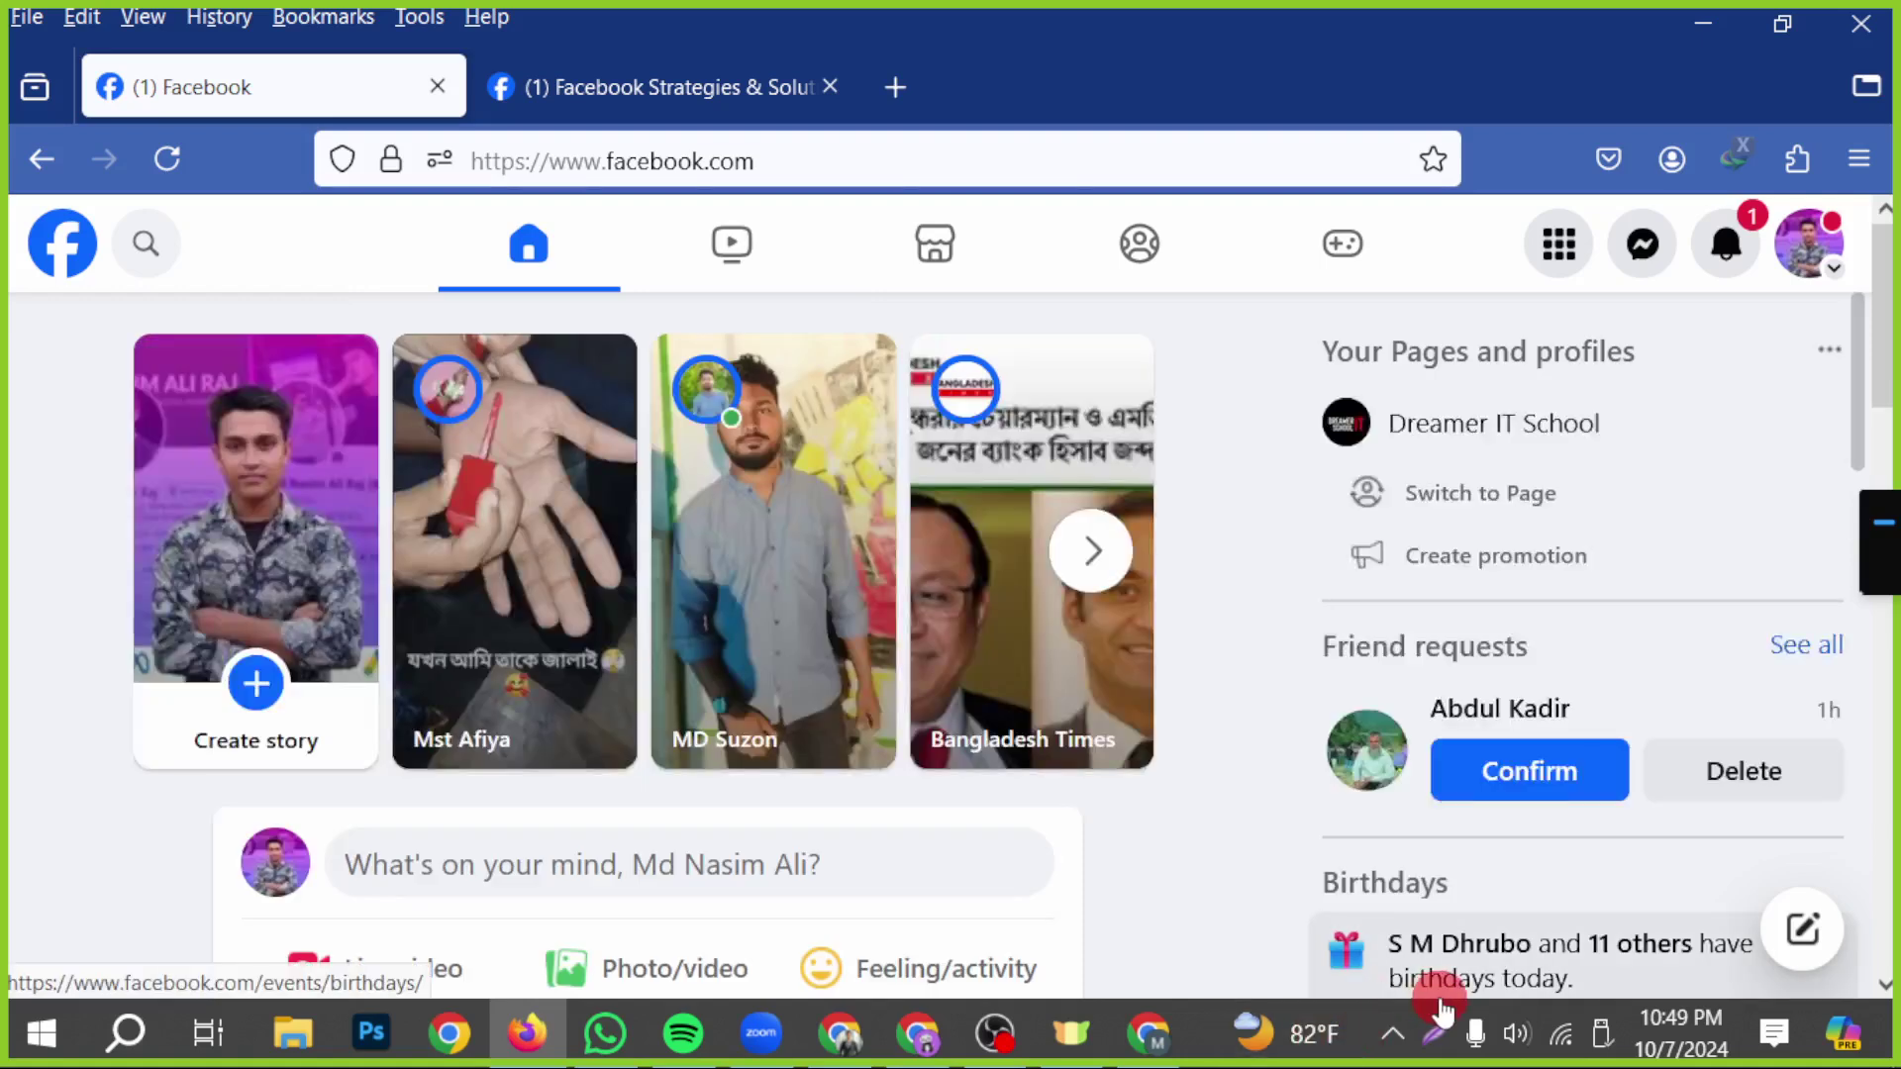
- Switch to the Zoom meeting controls and mute all participants, keeping their permission to unmute themselves
key(Escape)
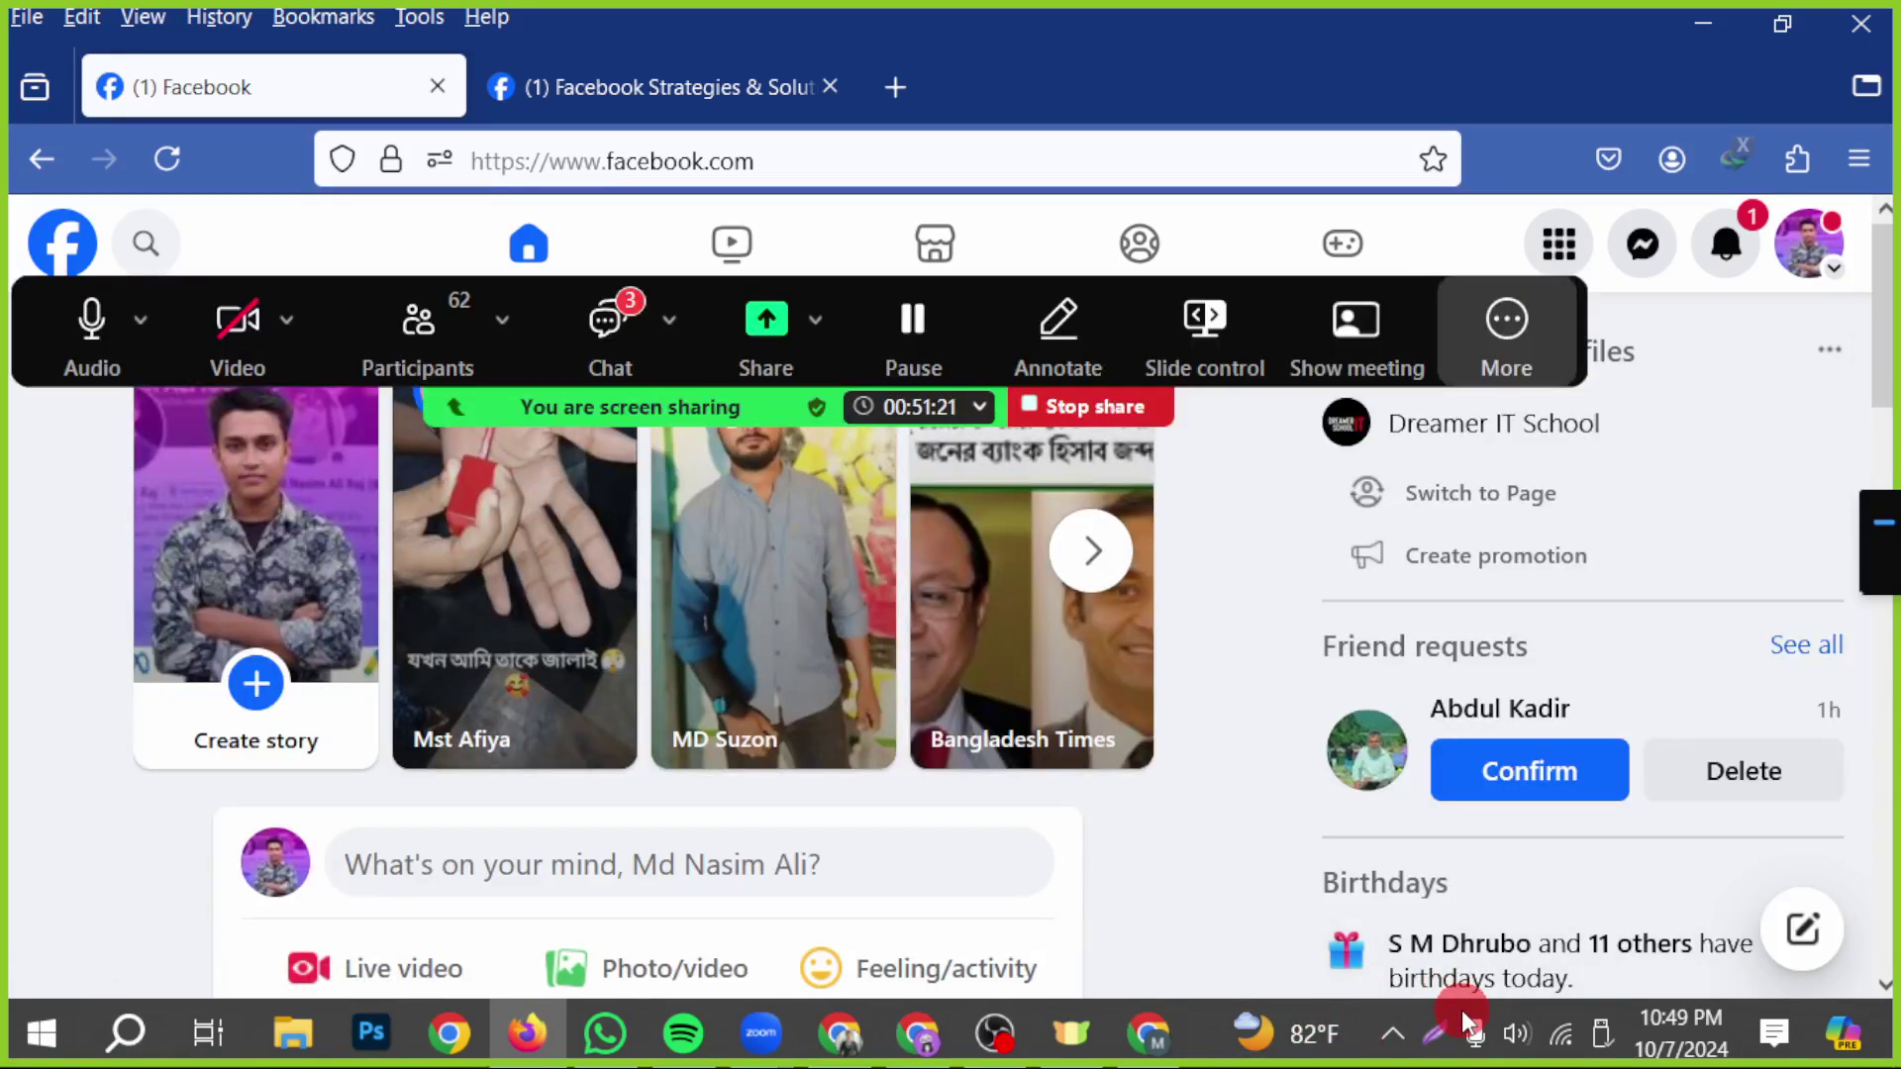
click(436, 291)
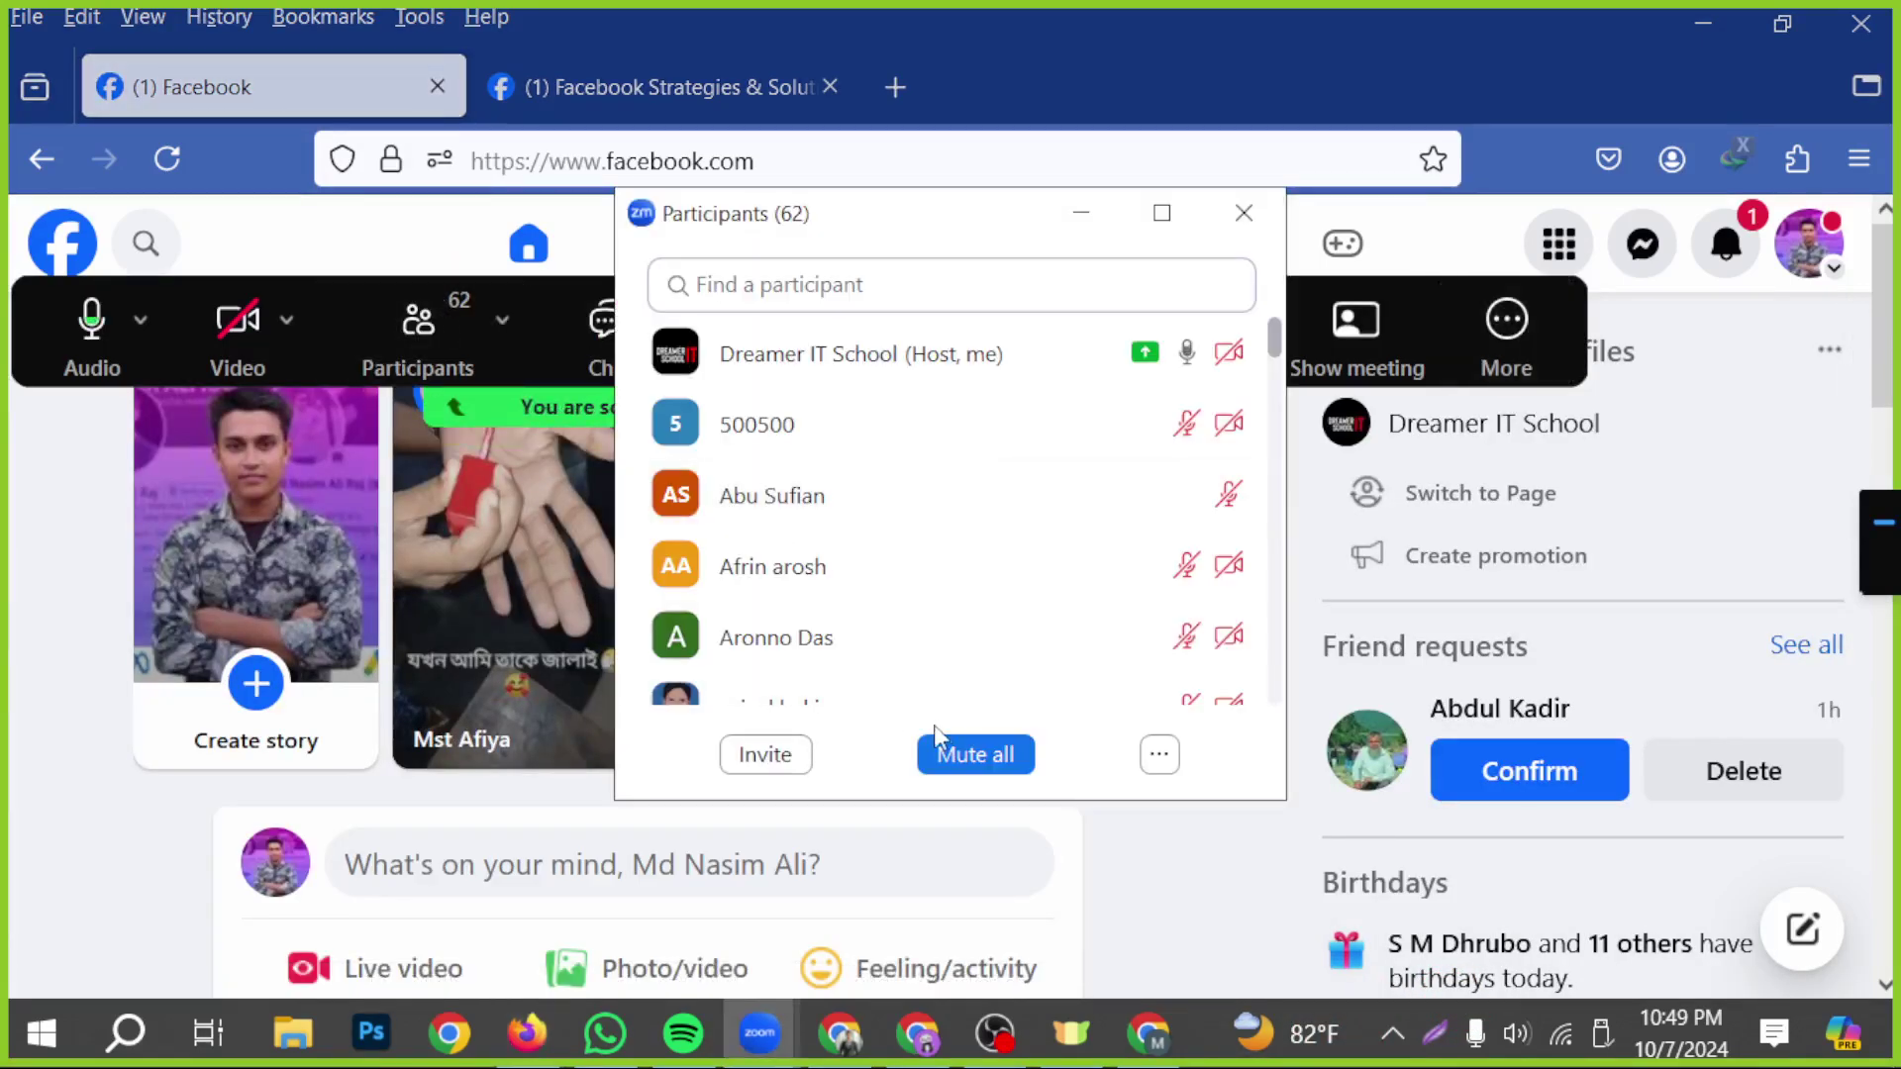
click(975, 754)
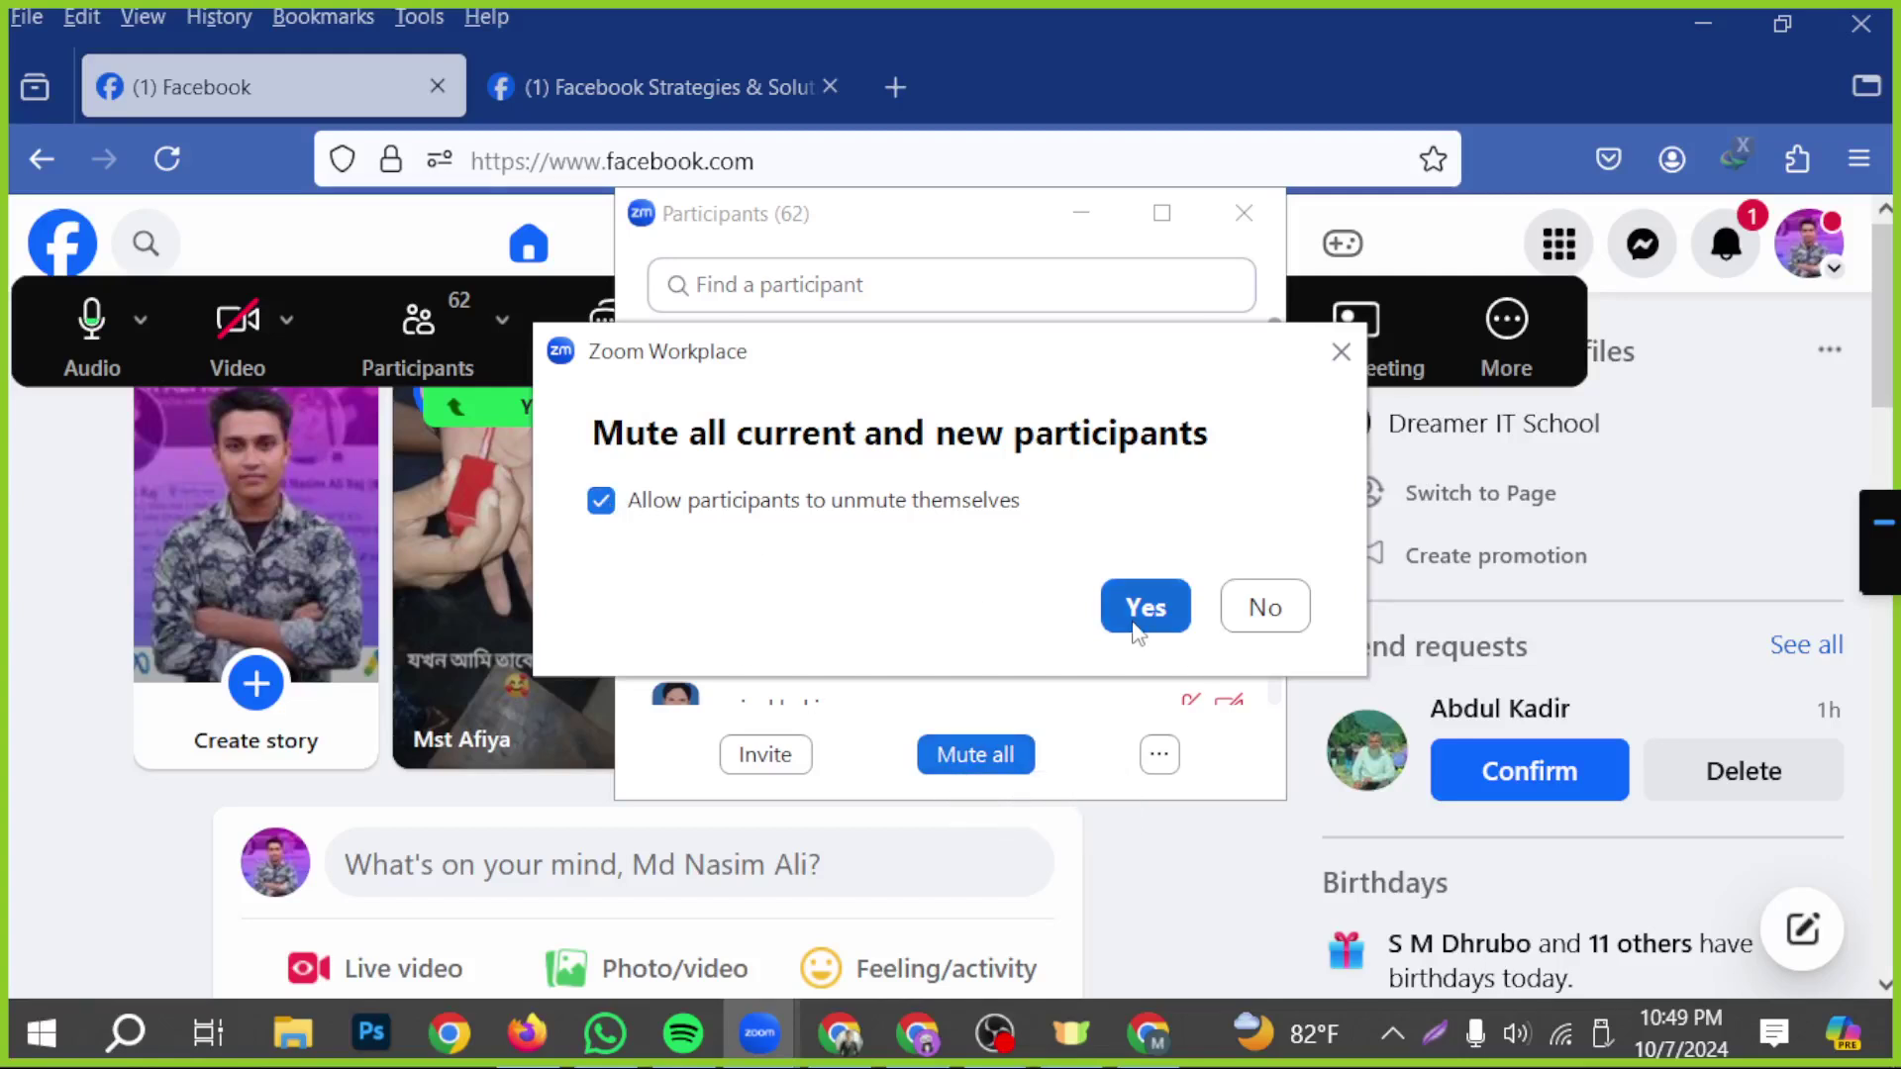
click(1136, 629)
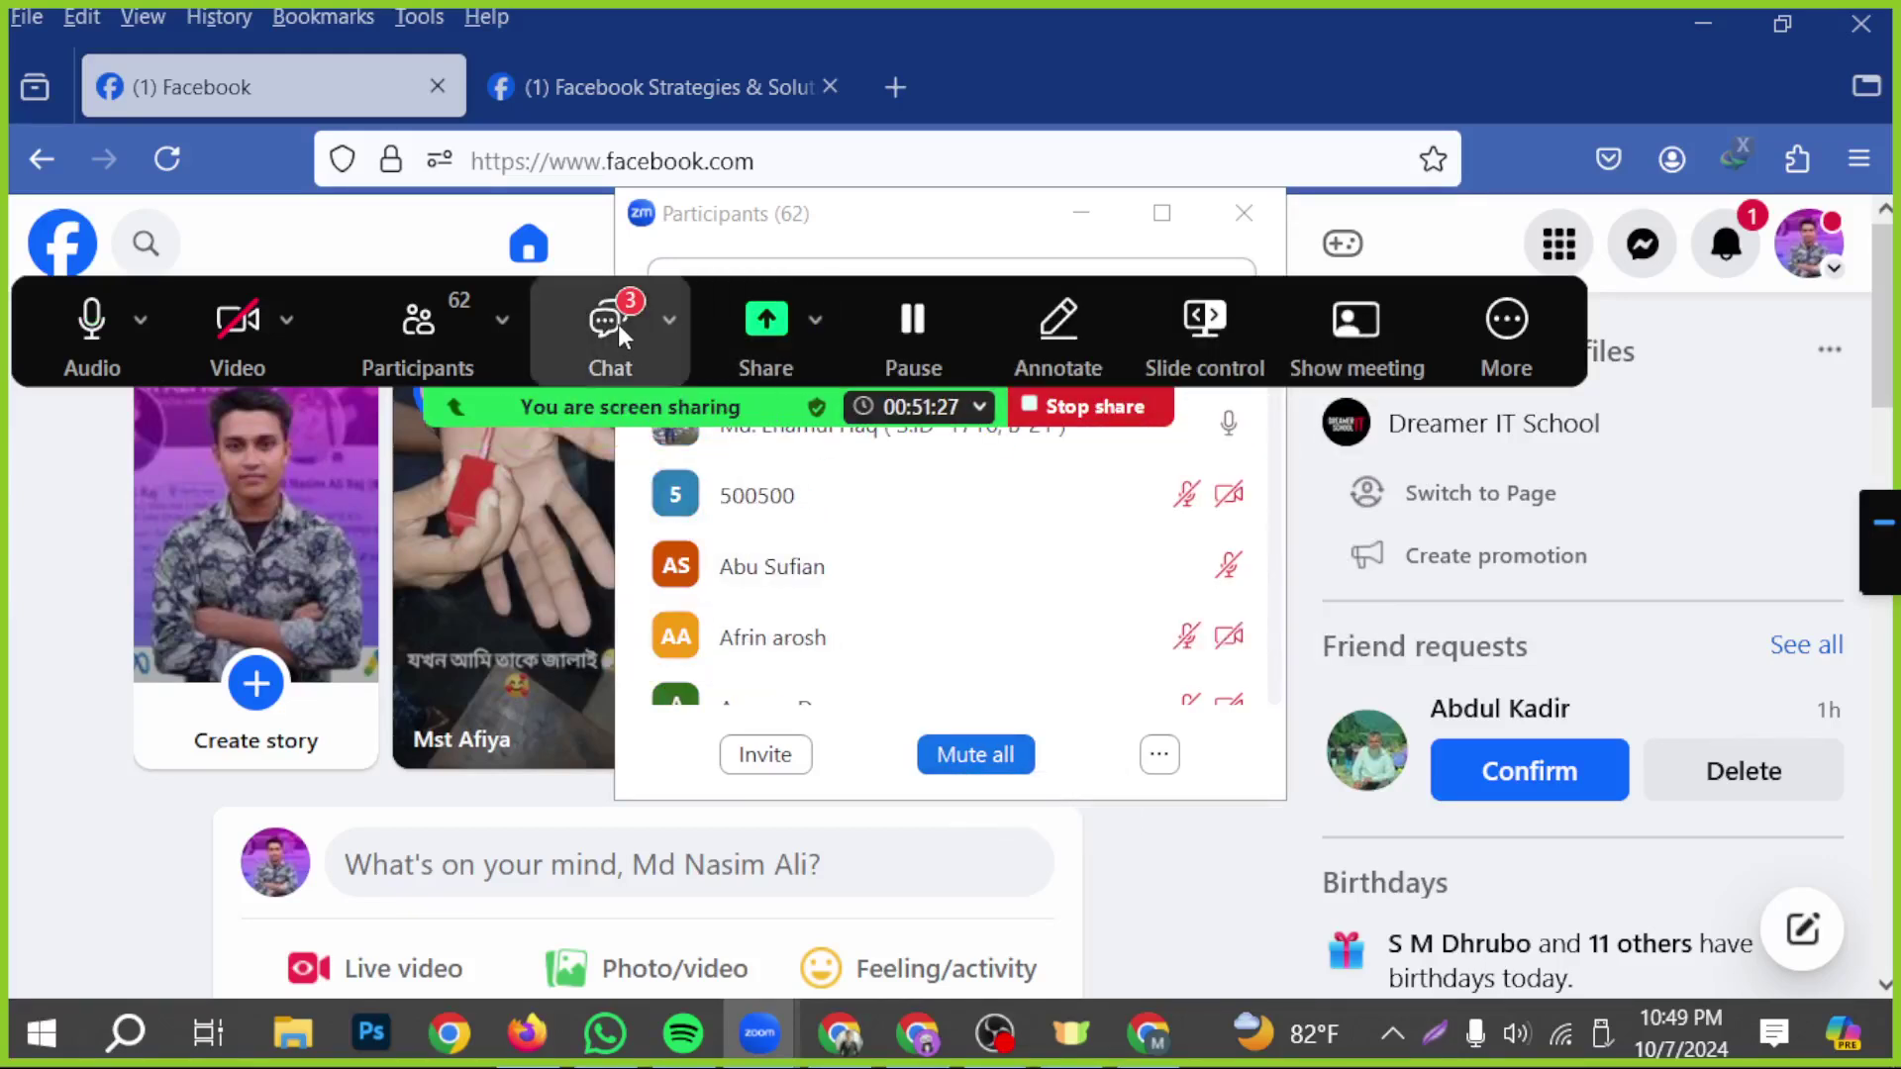
- Check the Zoom meeting chat, close the chat and participants windows, and reposition the floating meeting controls
click(617, 324)
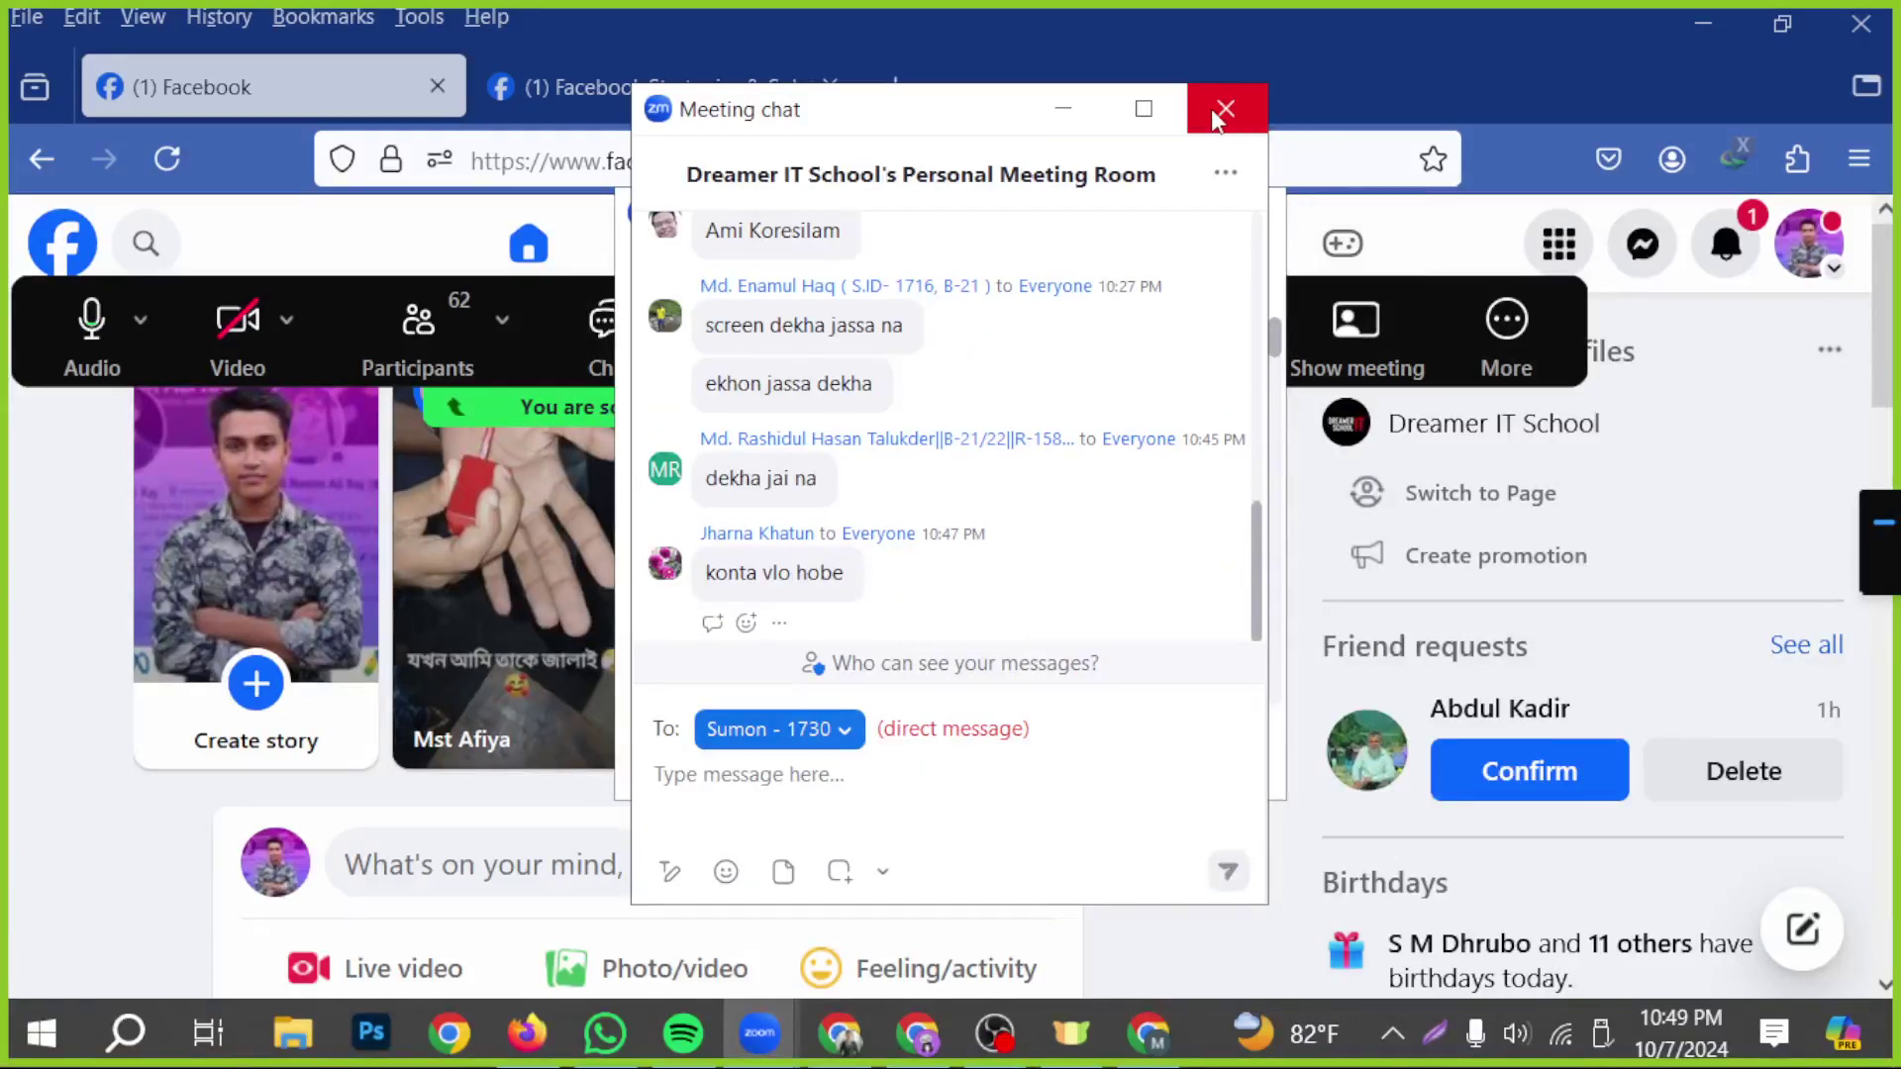
click(1222, 111)
drag(895, 317, 1114, 513)
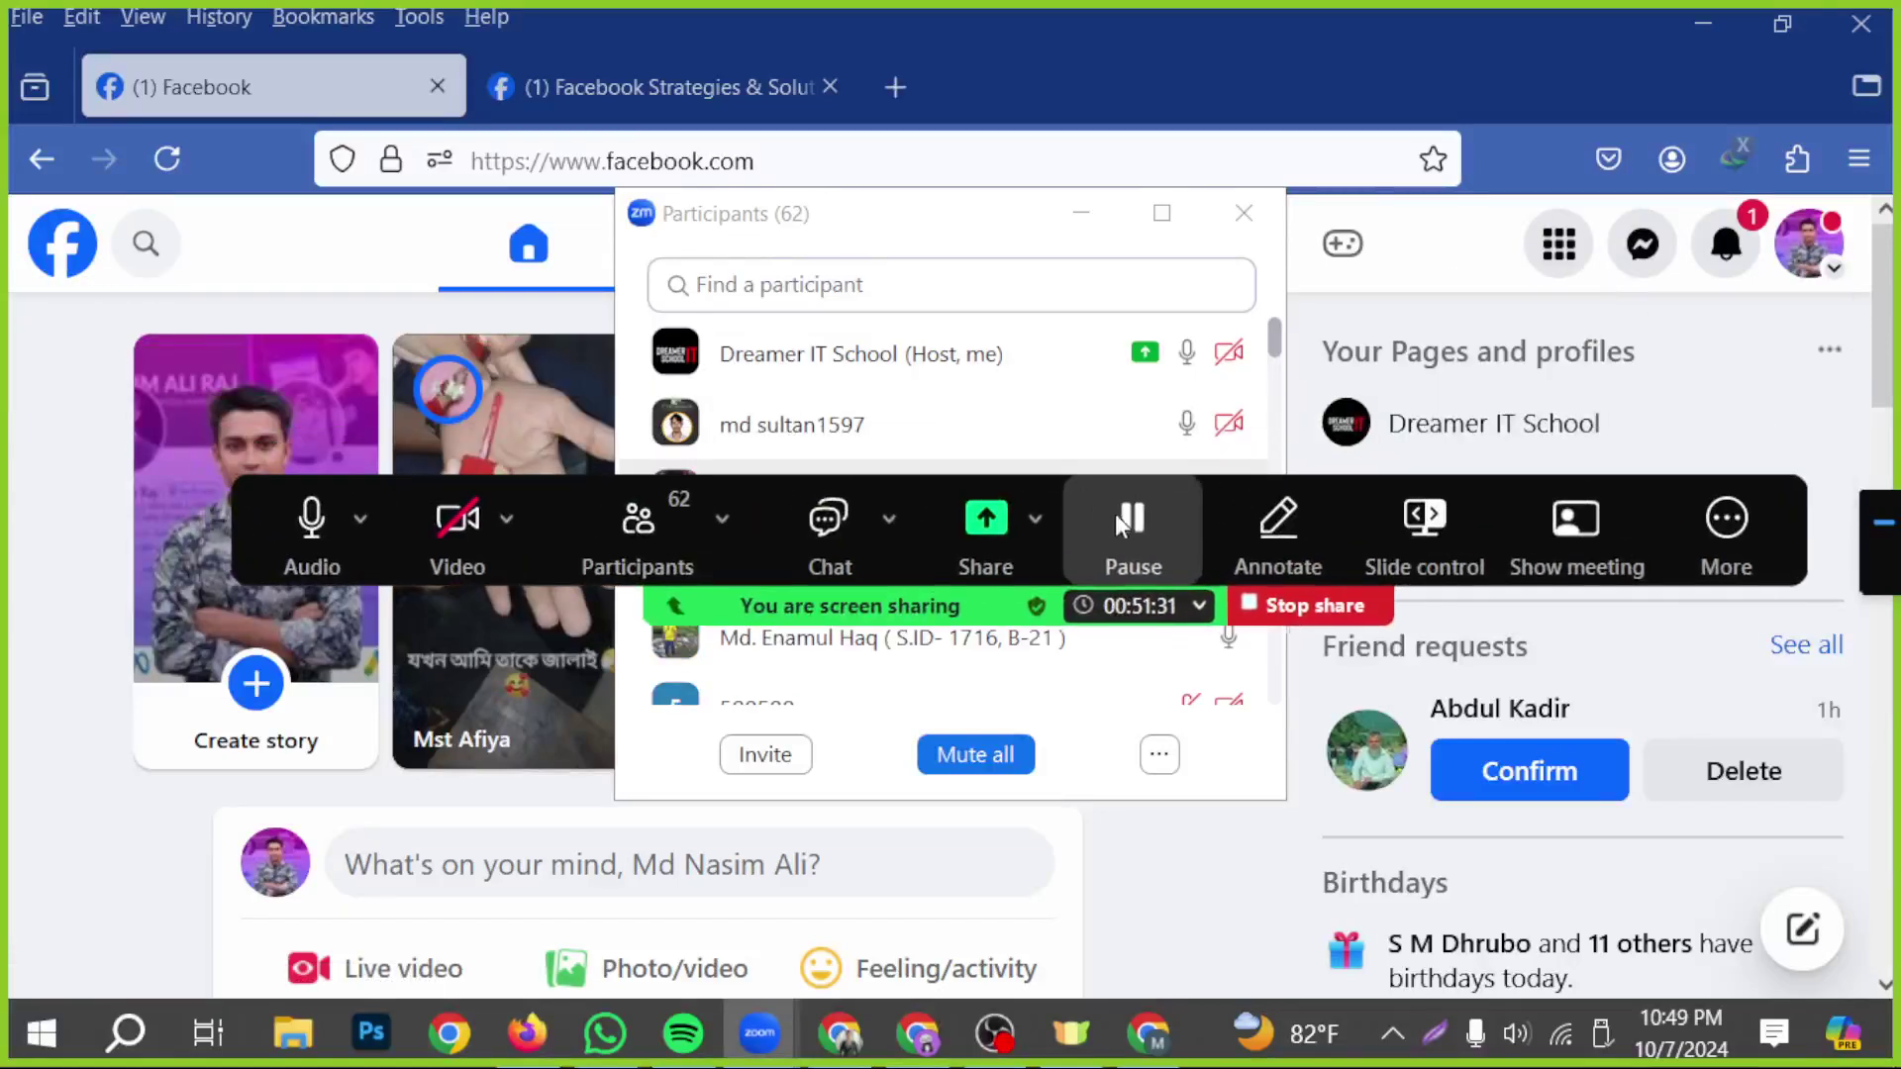
click(1510, 333)
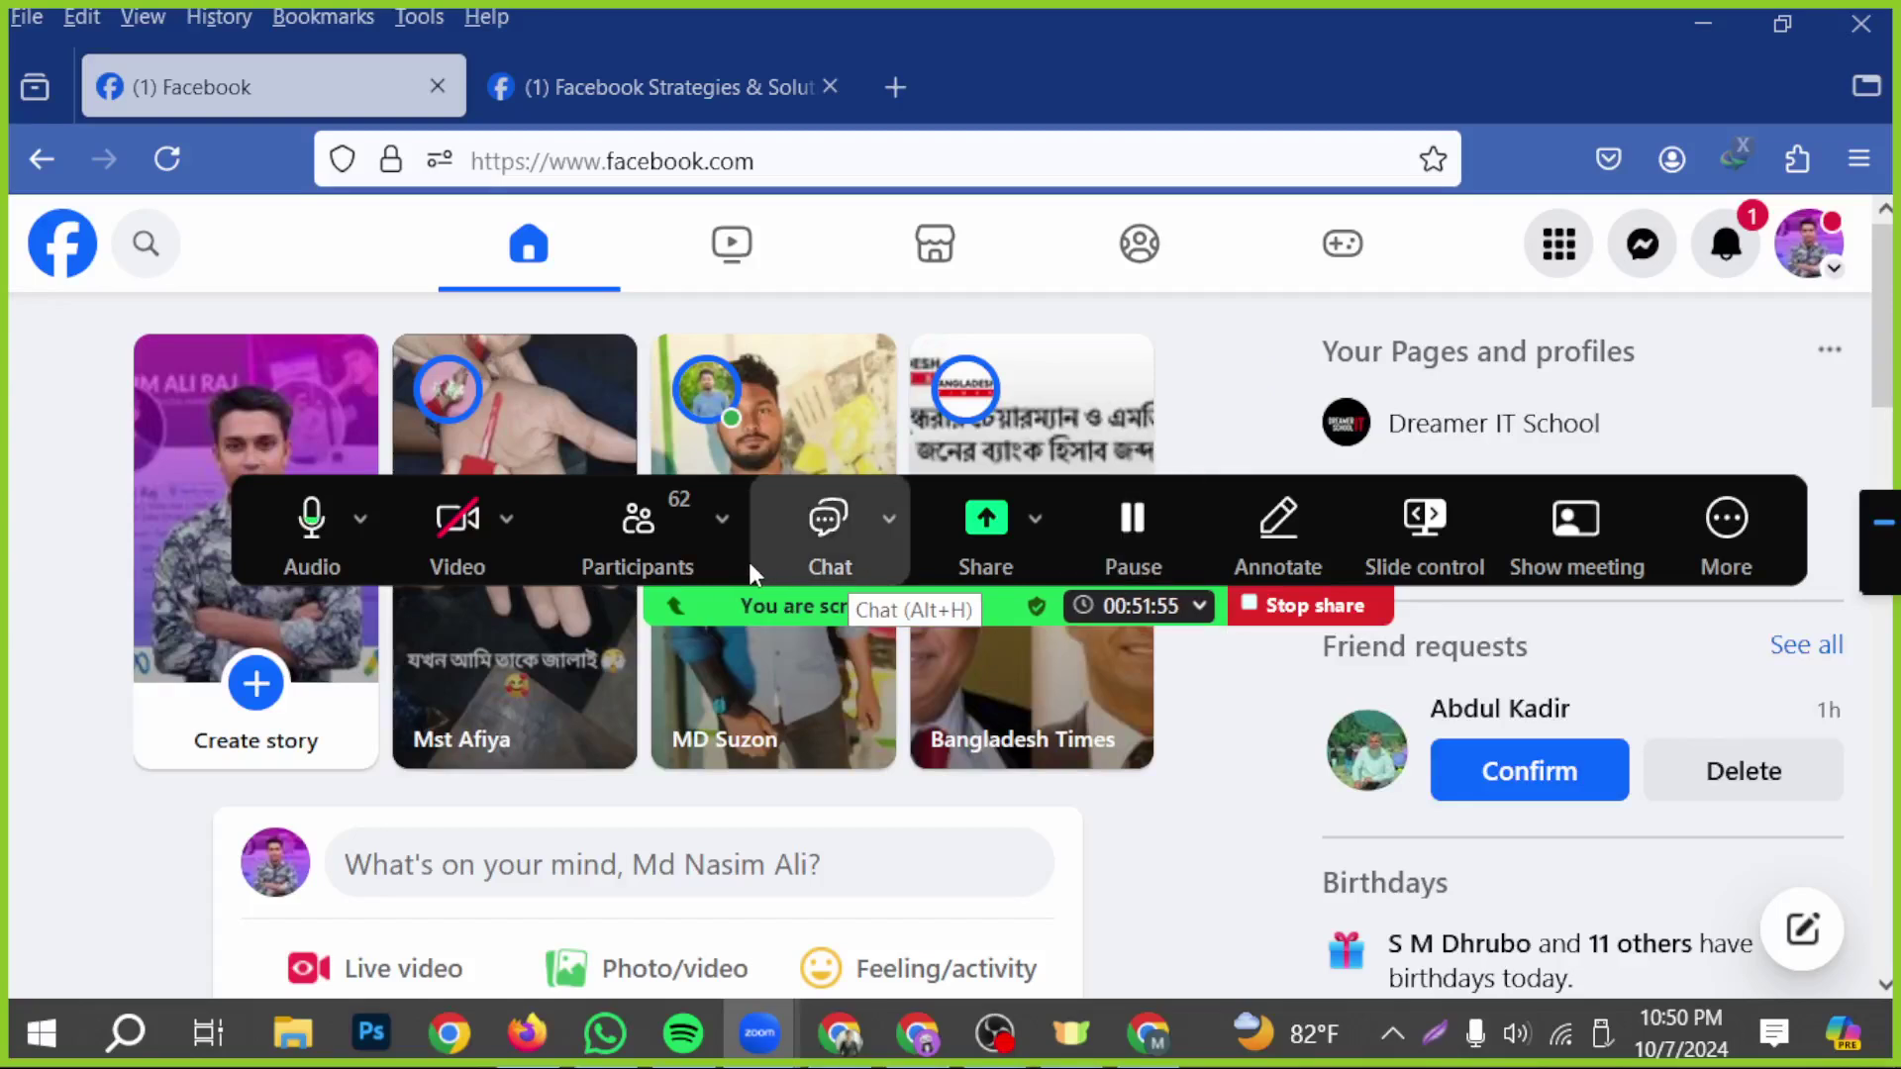
drag(747, 556, 707, 534)
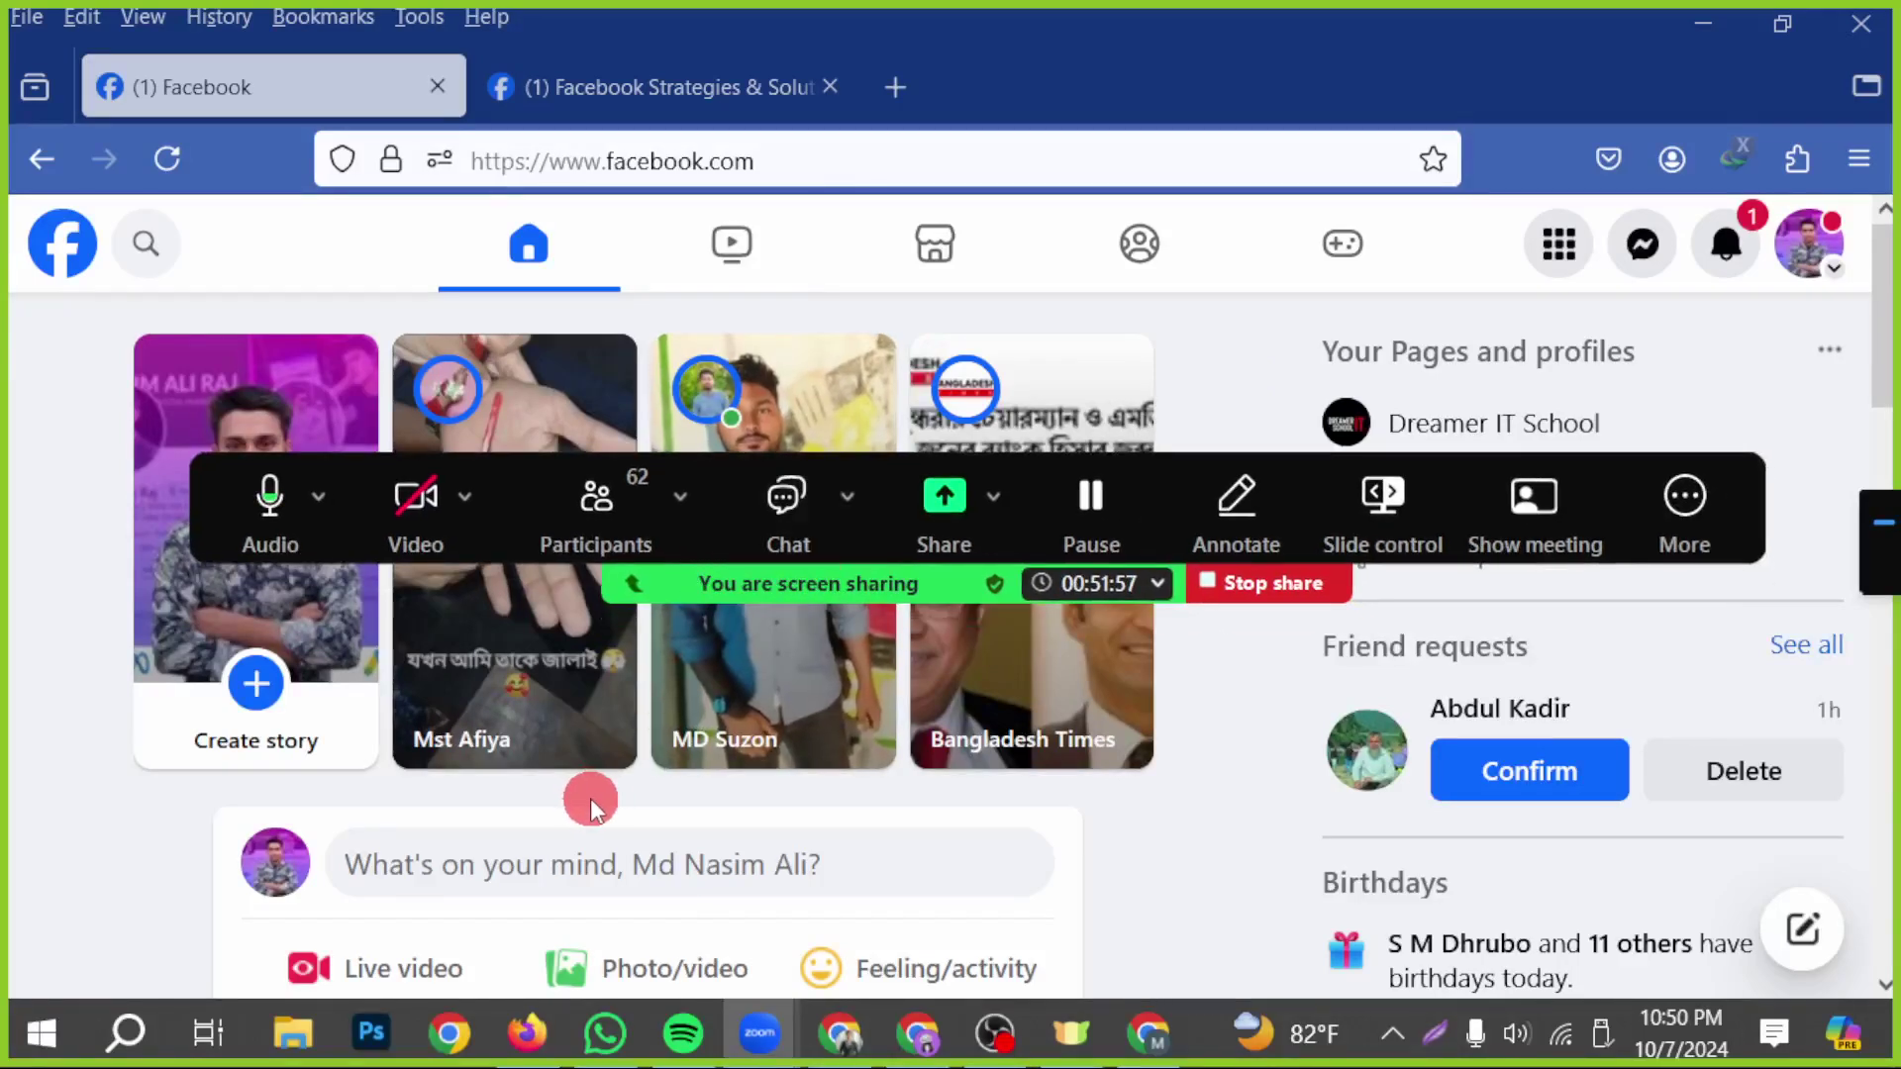
click(592, 762)
click(621, 499)
click(977, 752)
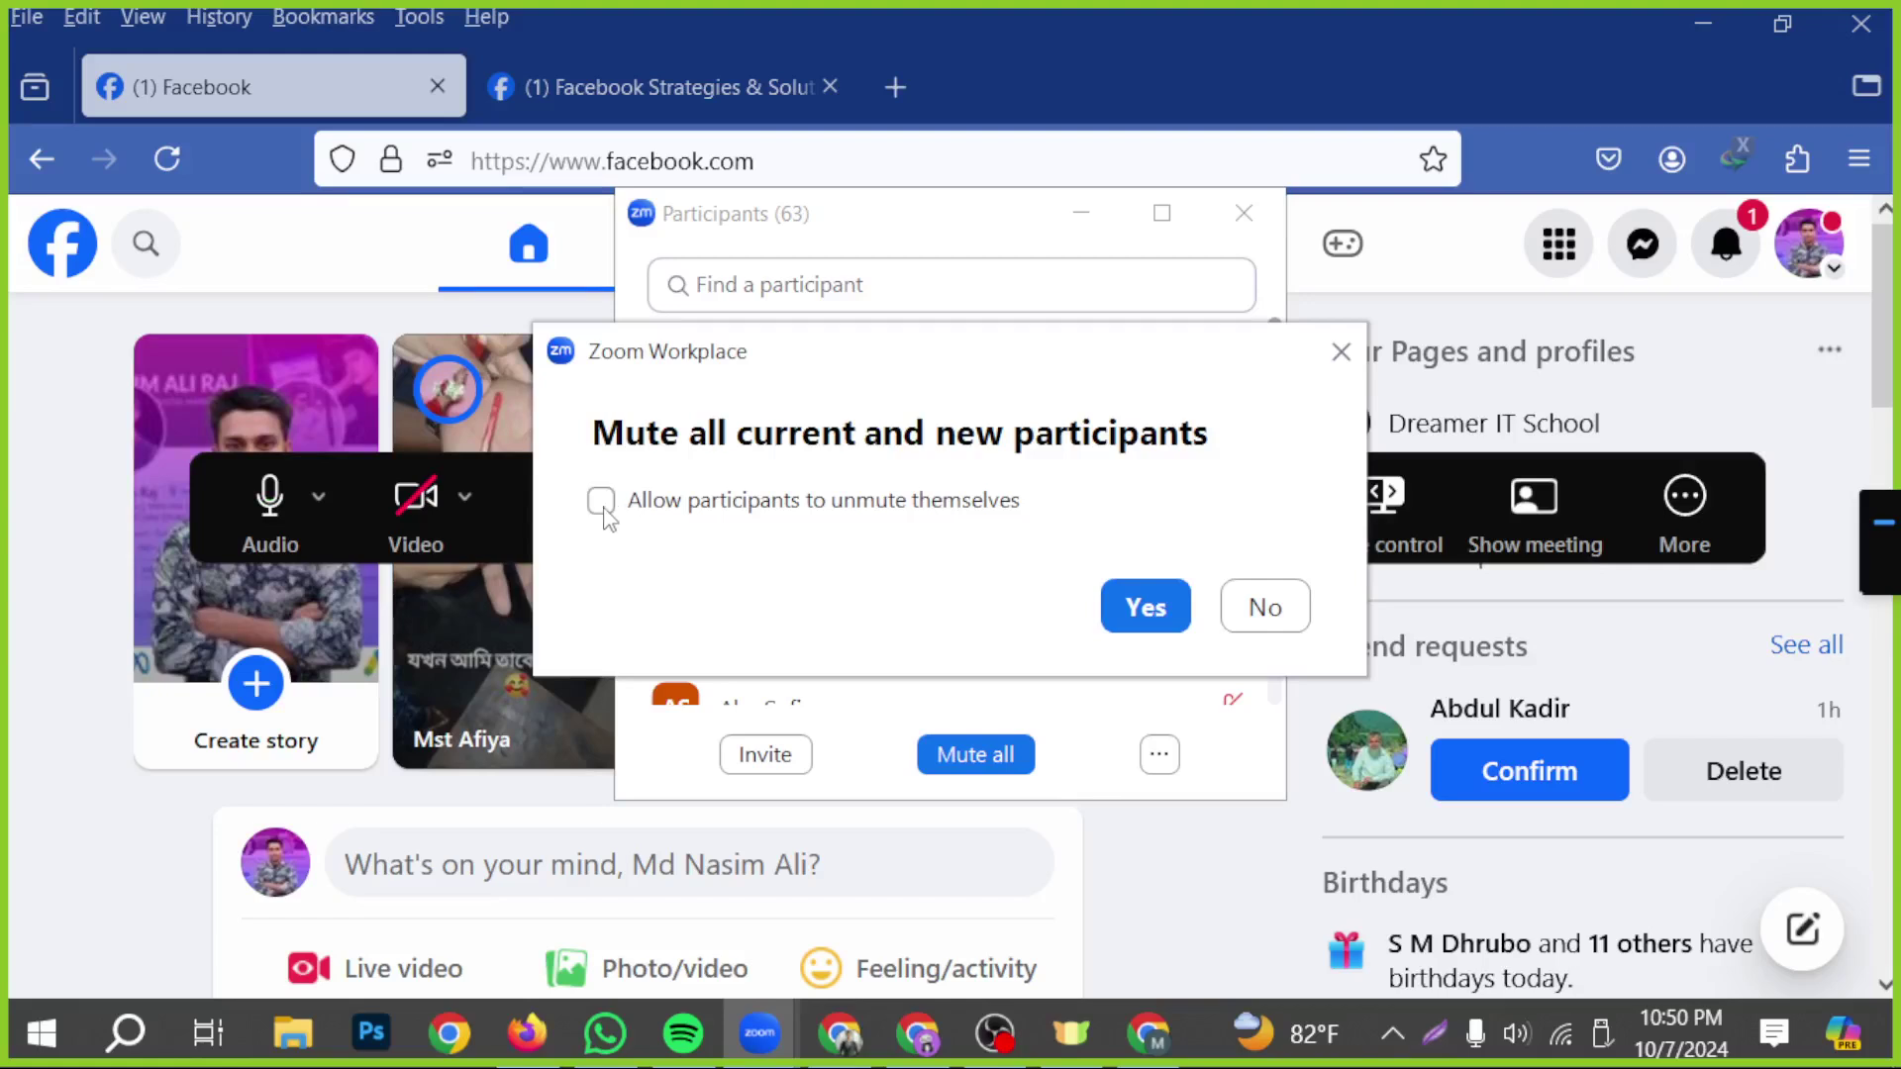
click(1342, 353)
click(1243, 212)
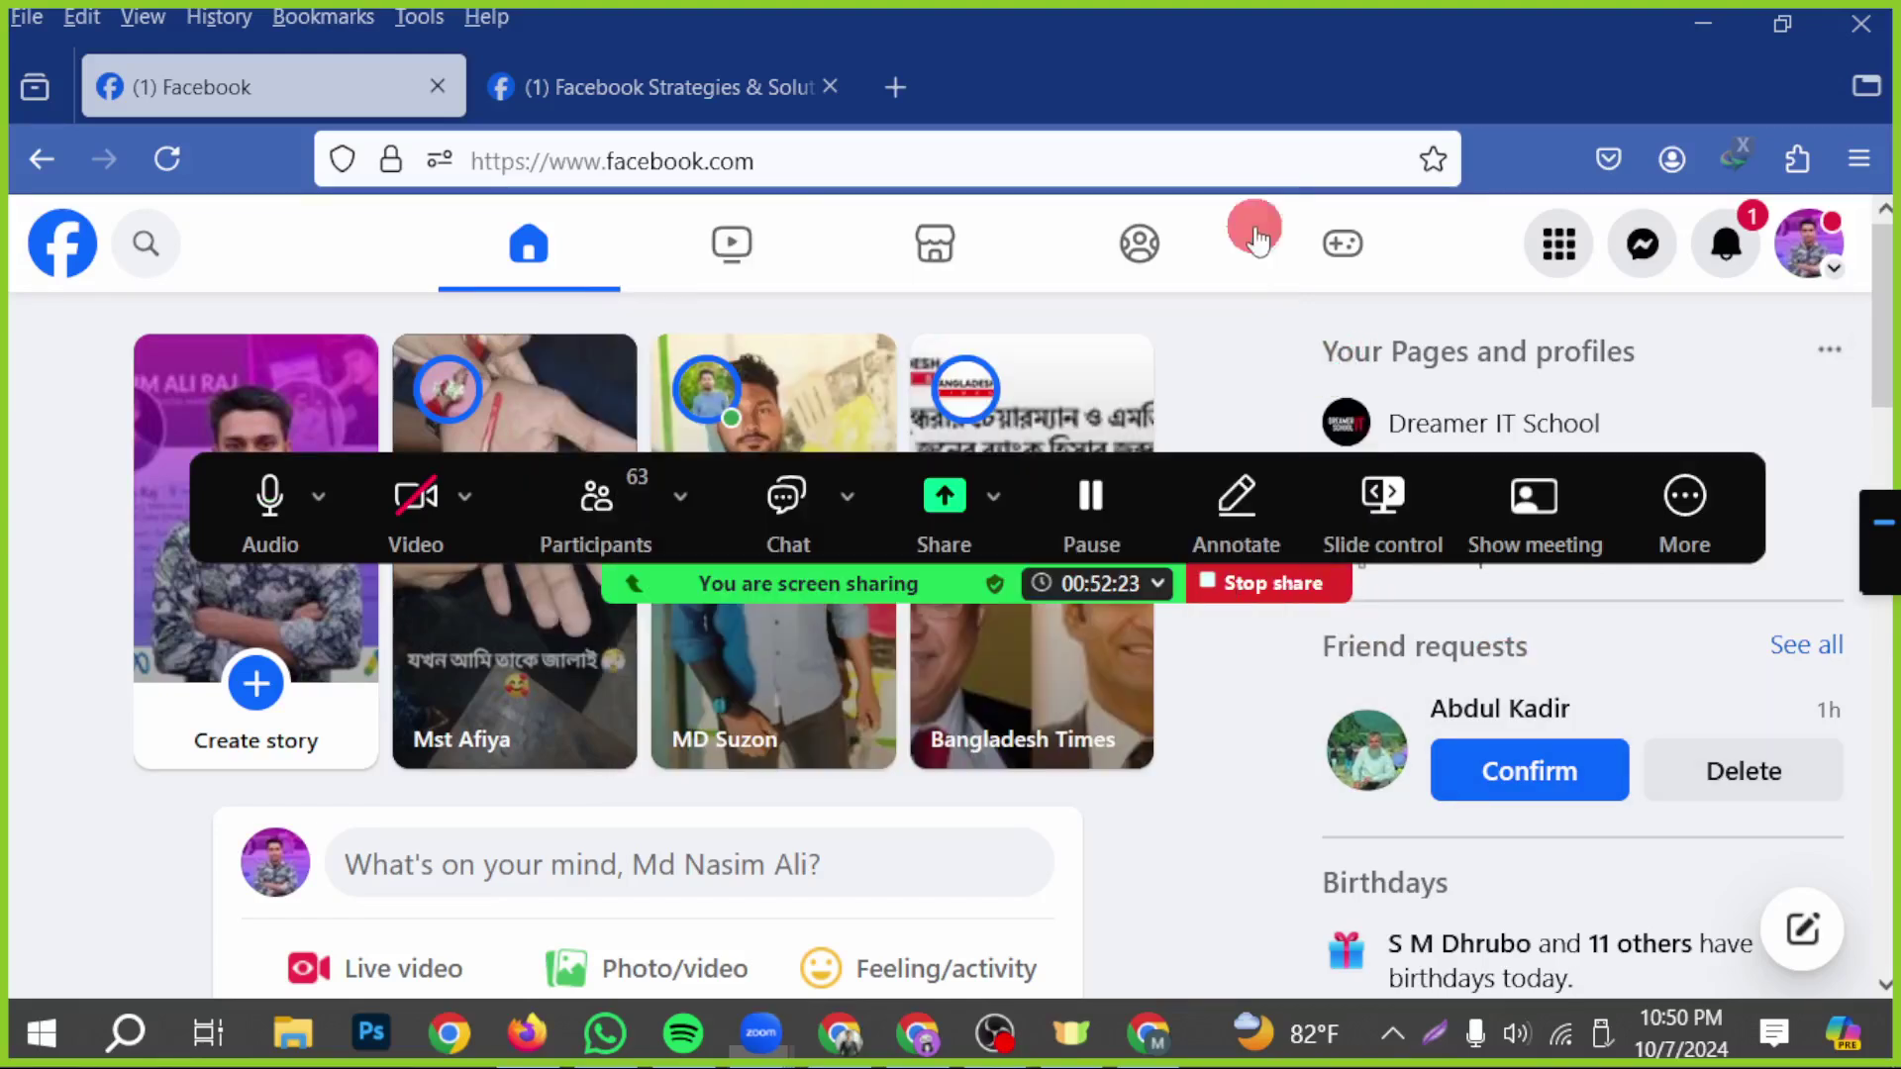
- Mute all current and new Zoom participants with self-unmuting allowed, and hide the floating meeting controls
mouse_move(1071, 1032)
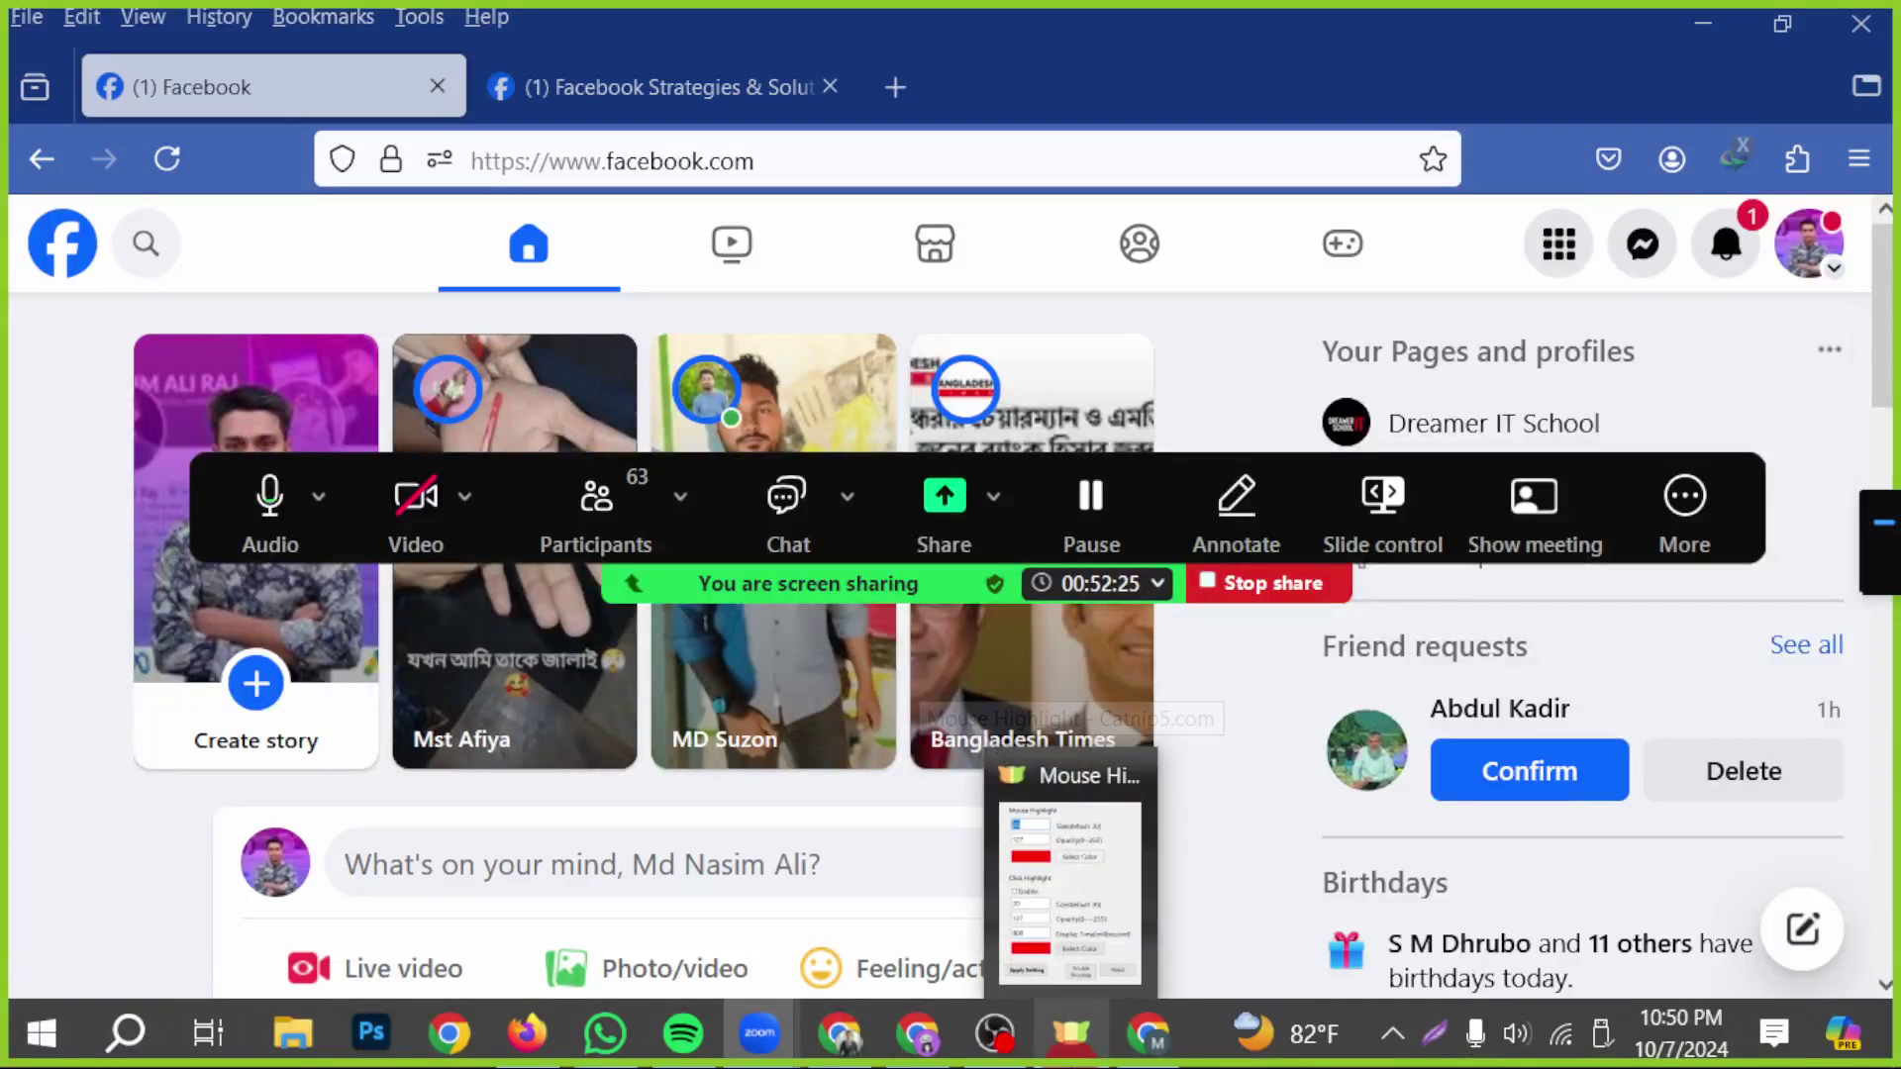
click(600, 498)
click(1003, 755)
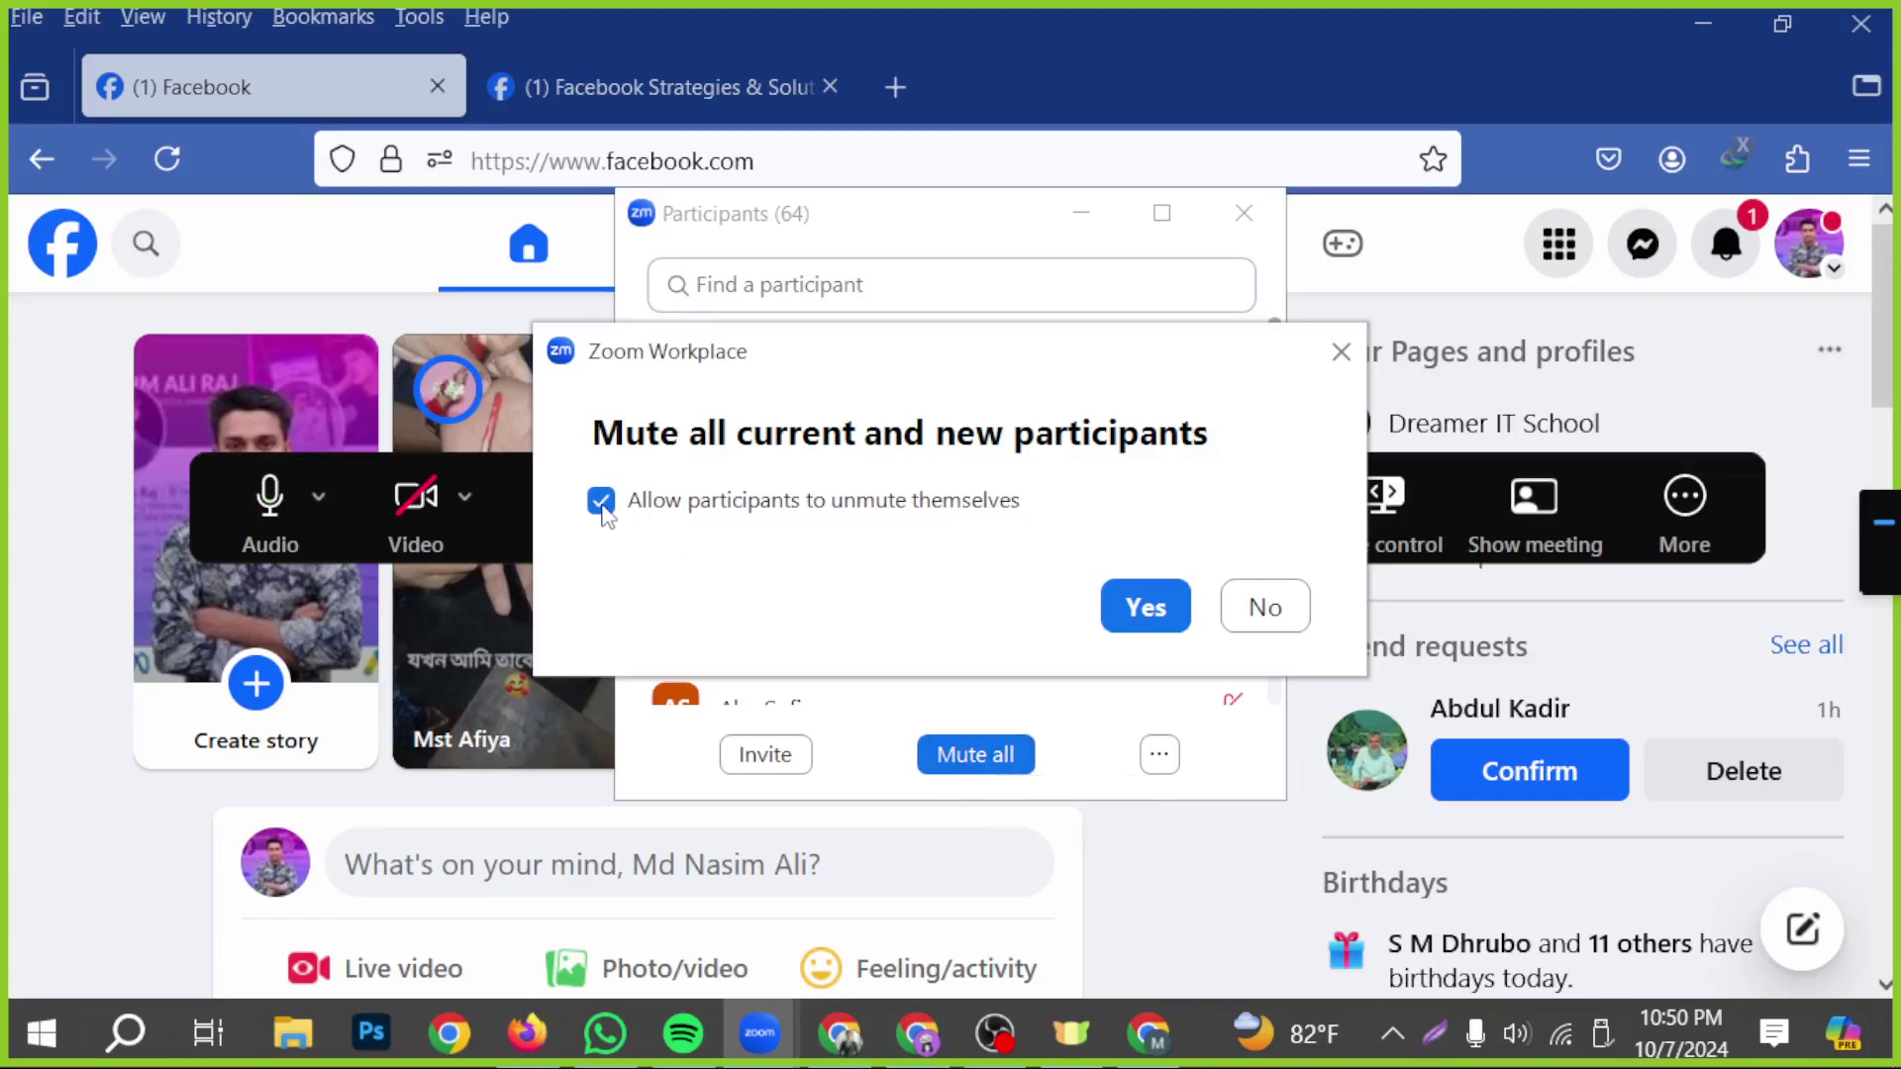
click(1162, 603)
click(1243, 213)
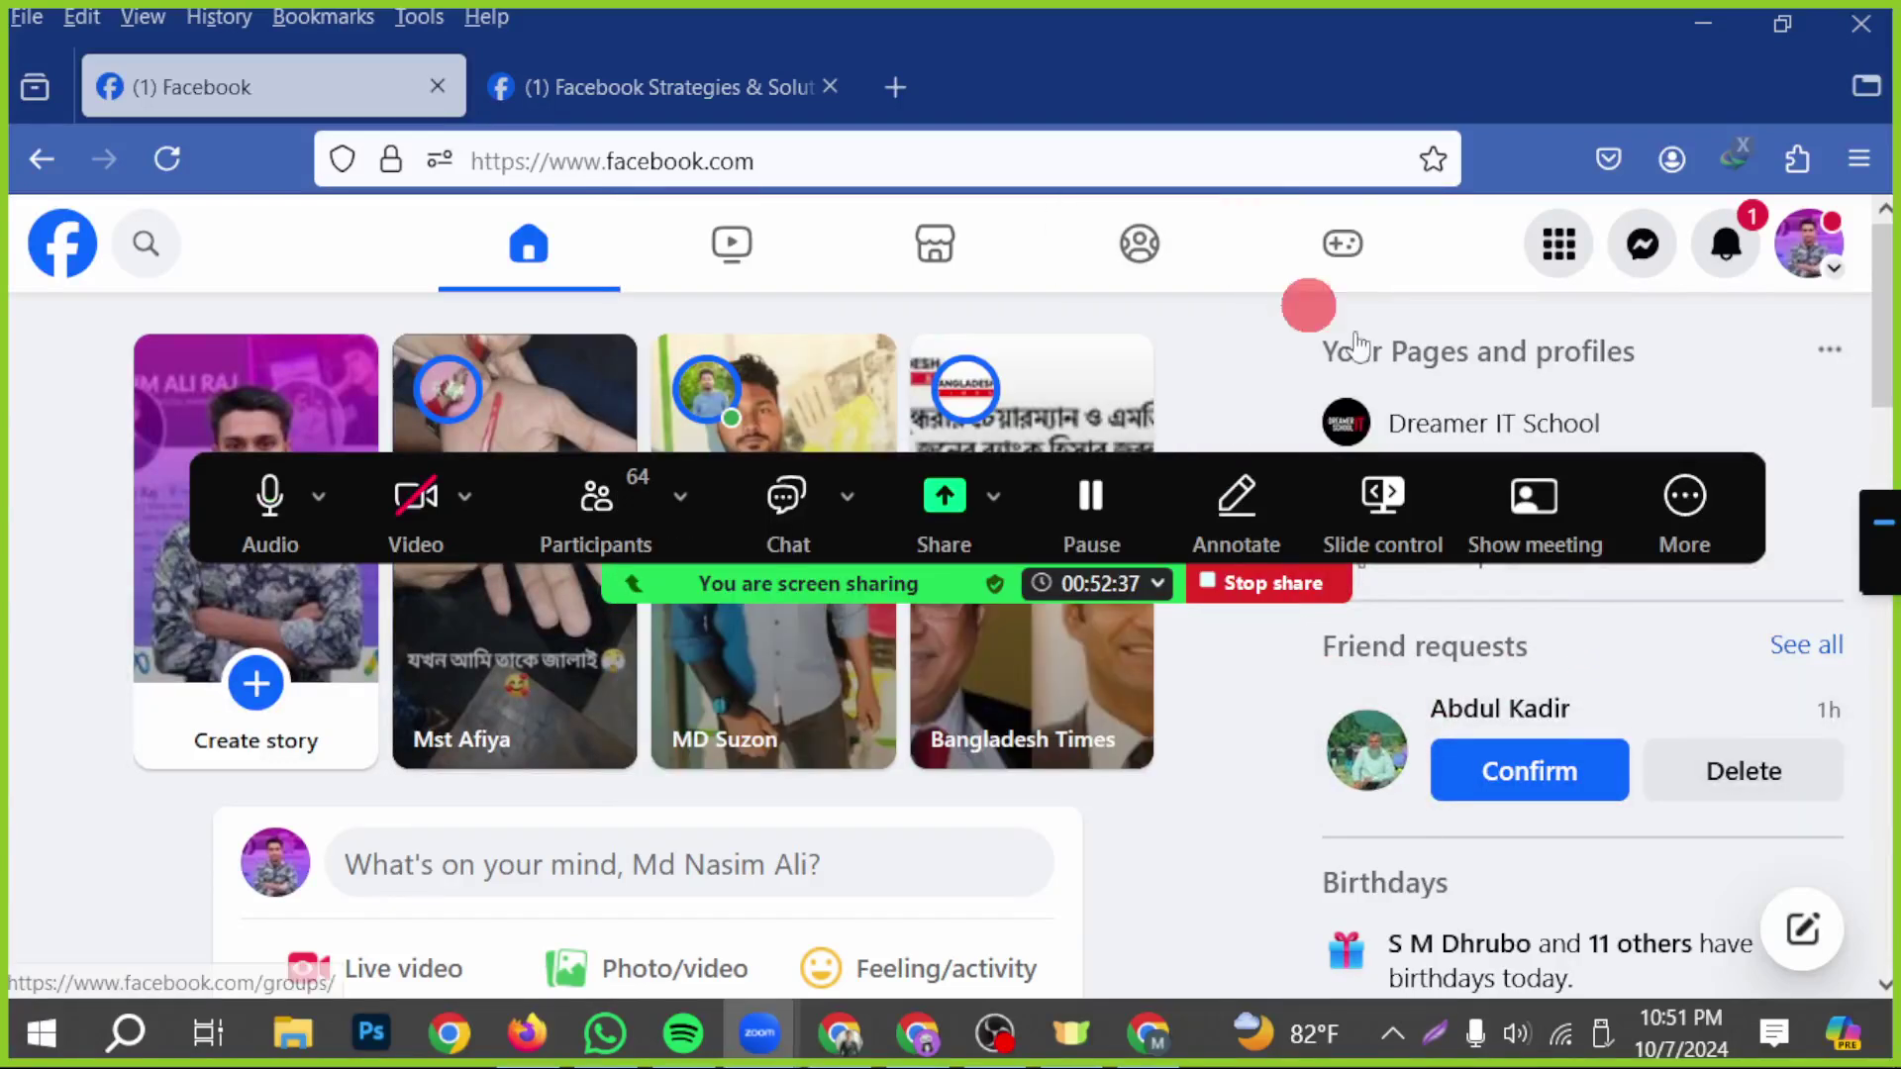
click(1678, 510)
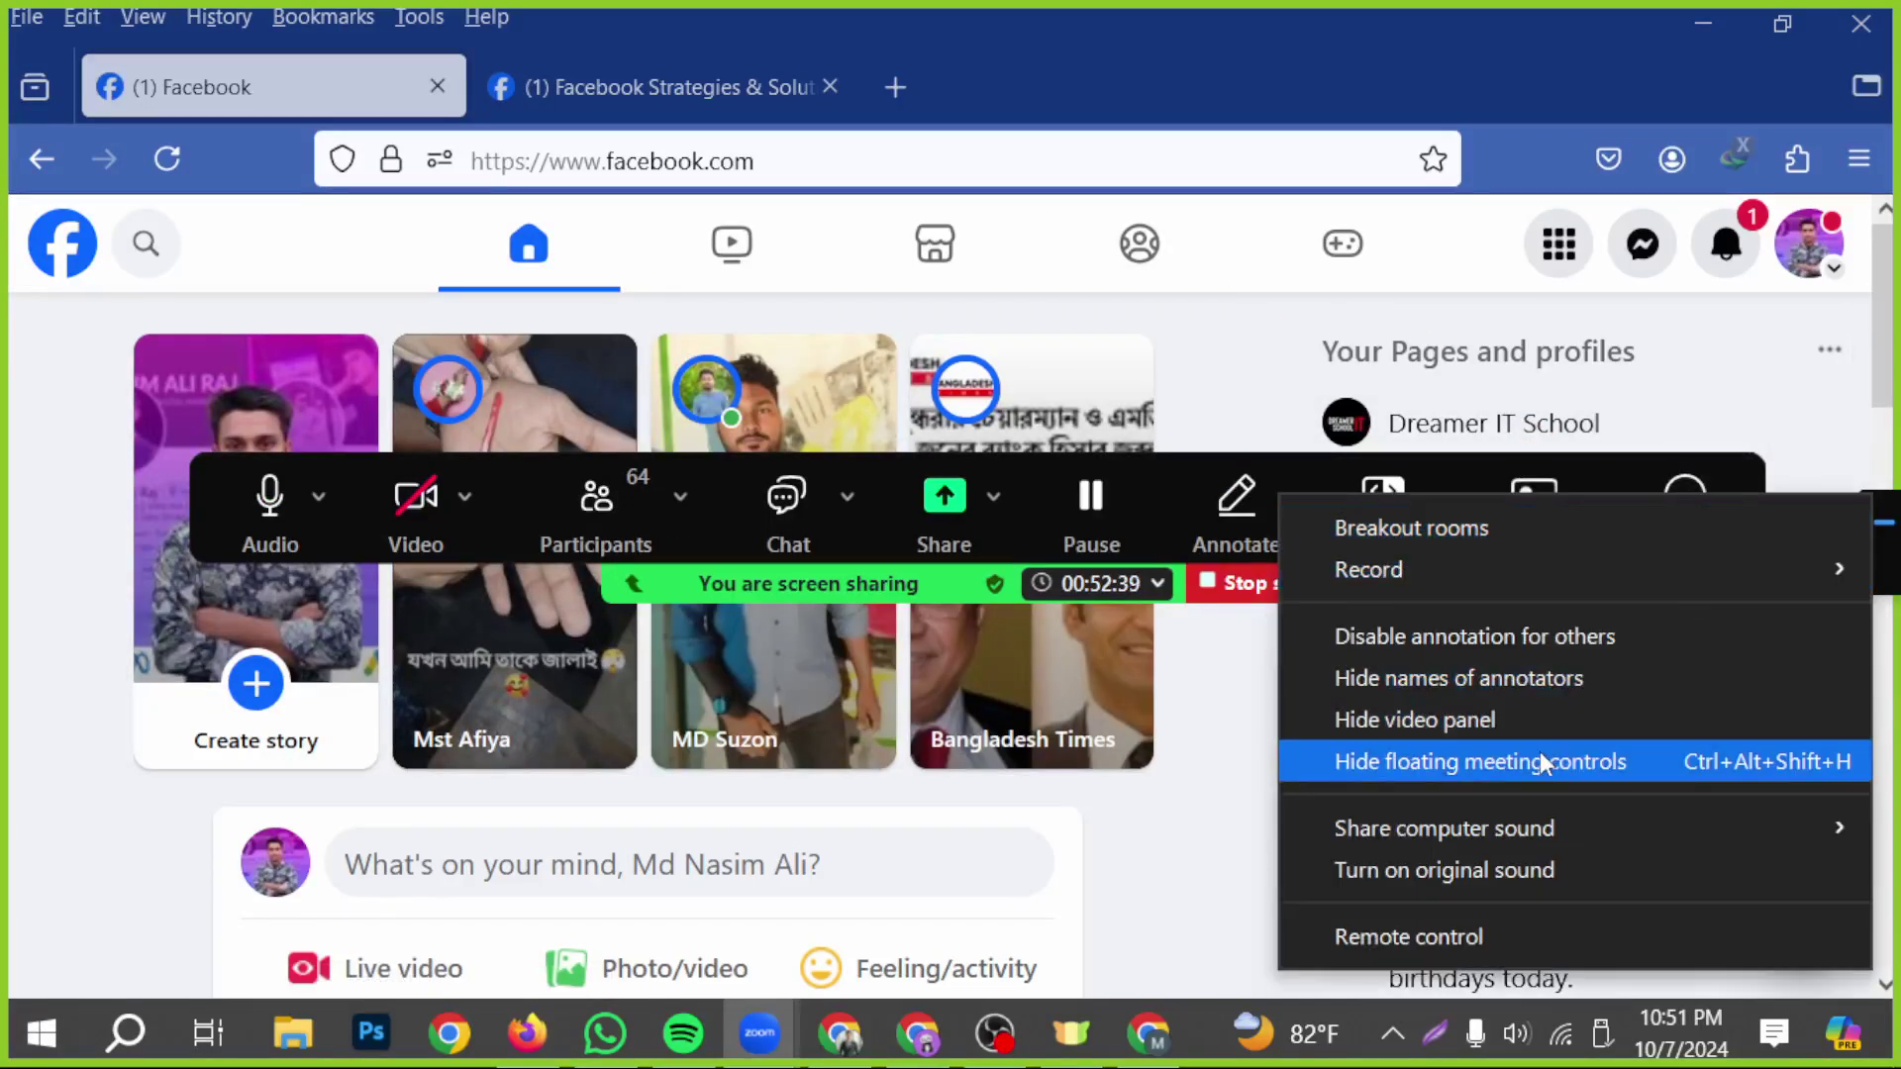
click(1541, 759)
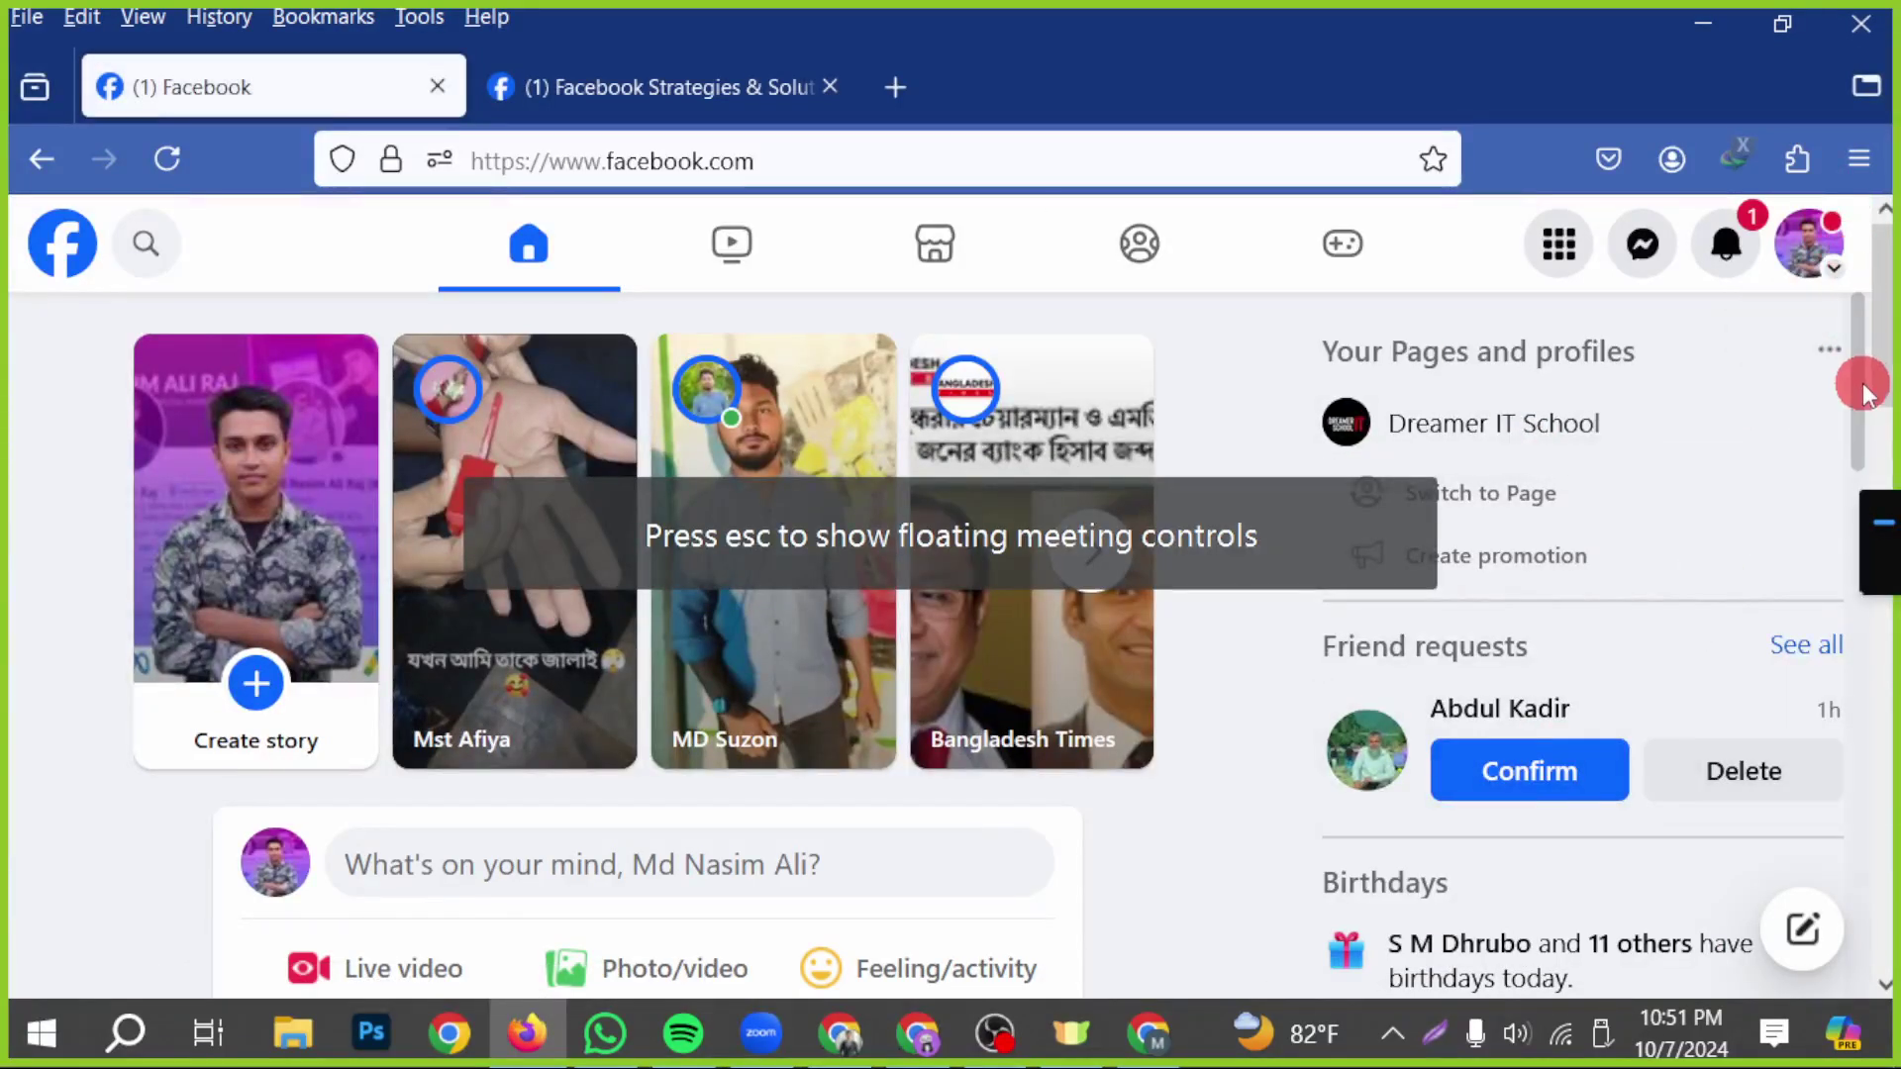
- Return to Facebook and open the Facebook Strategies & Solutions group from the list of your groups
click(1559, 242)
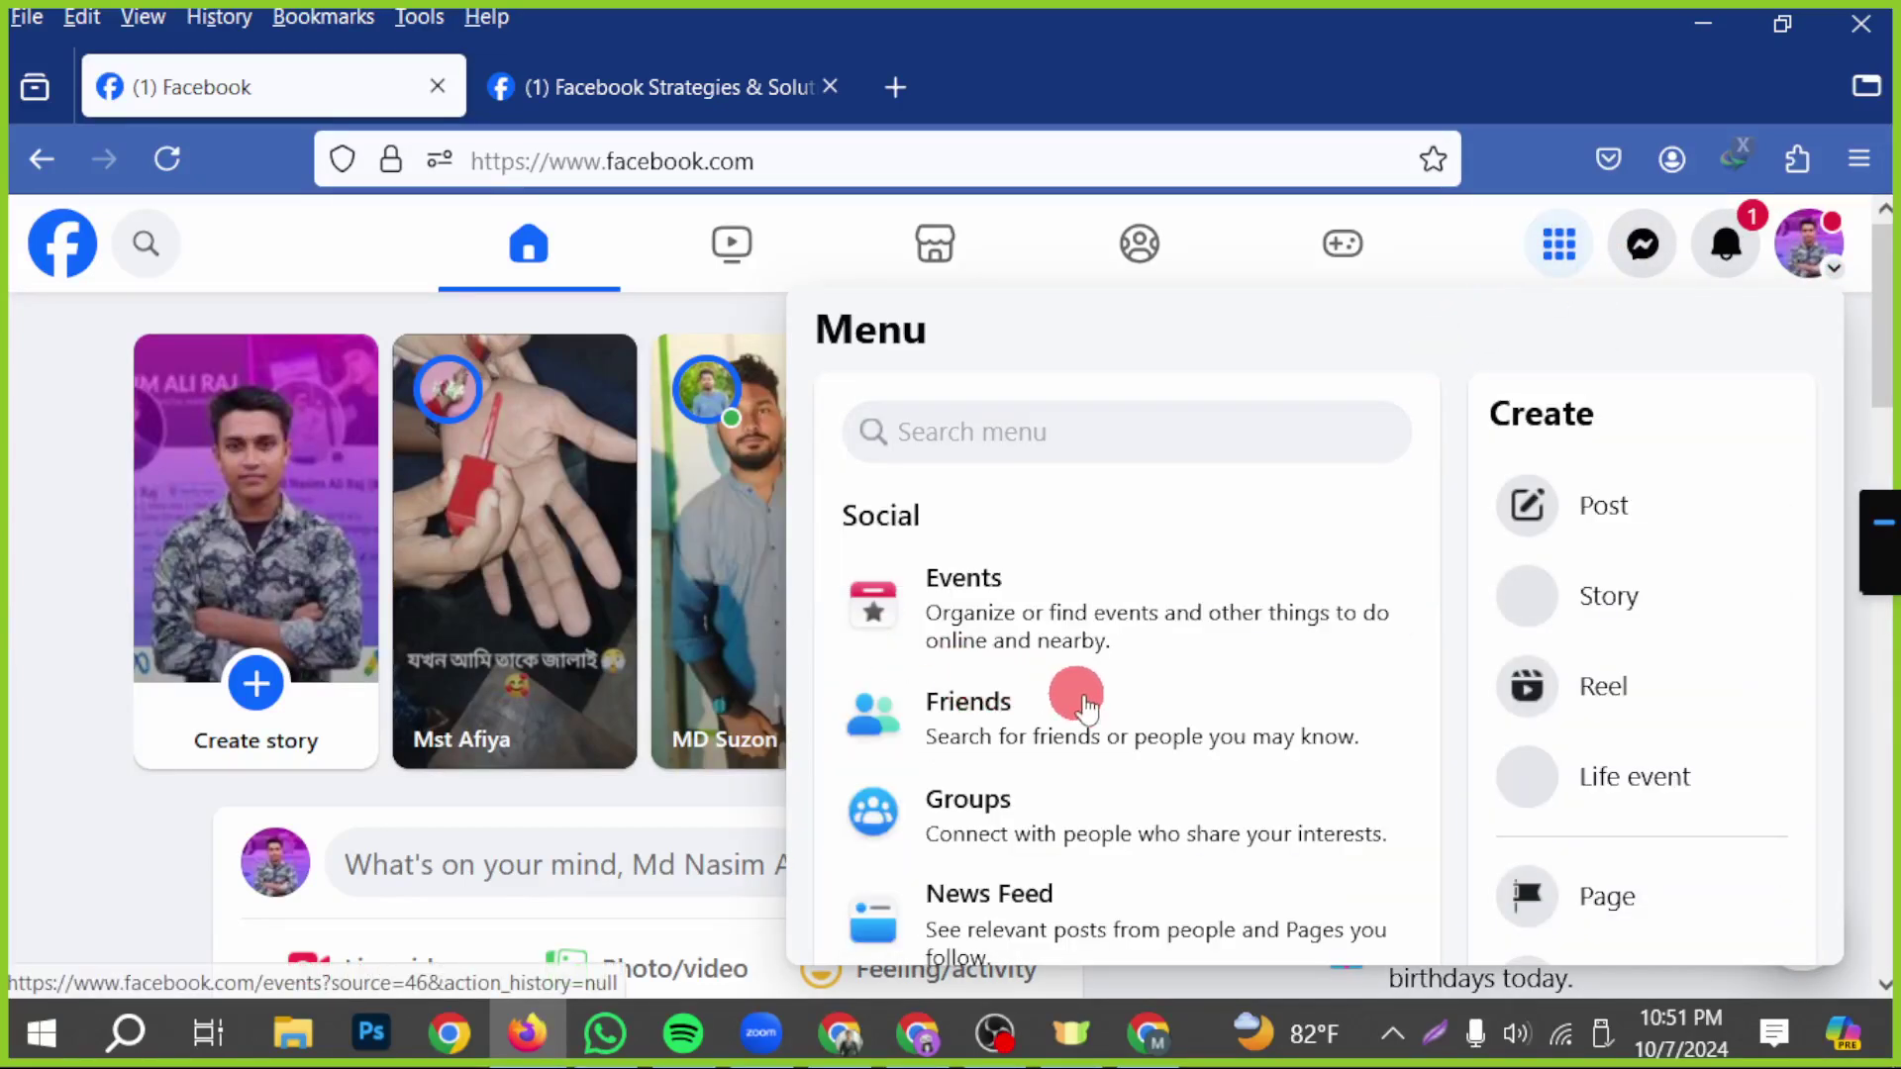
click(901, 818)
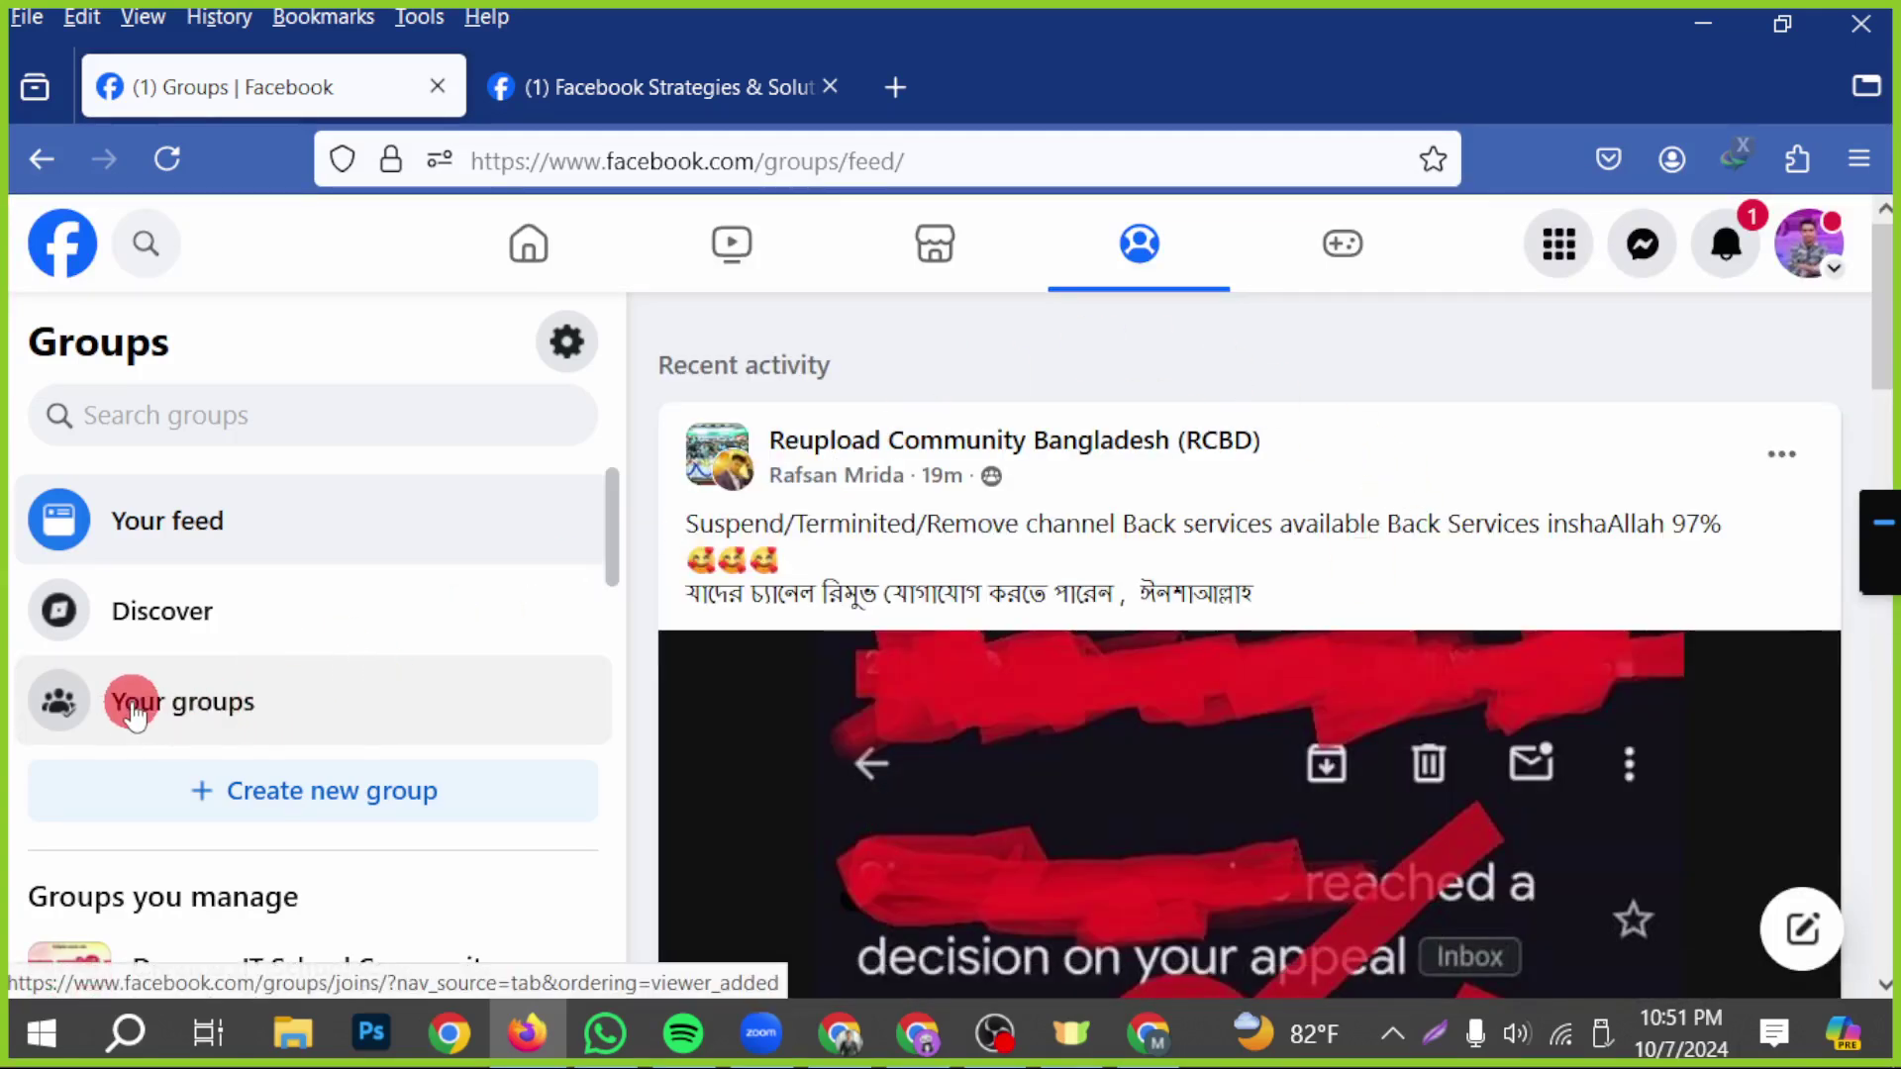
click(182, 703)
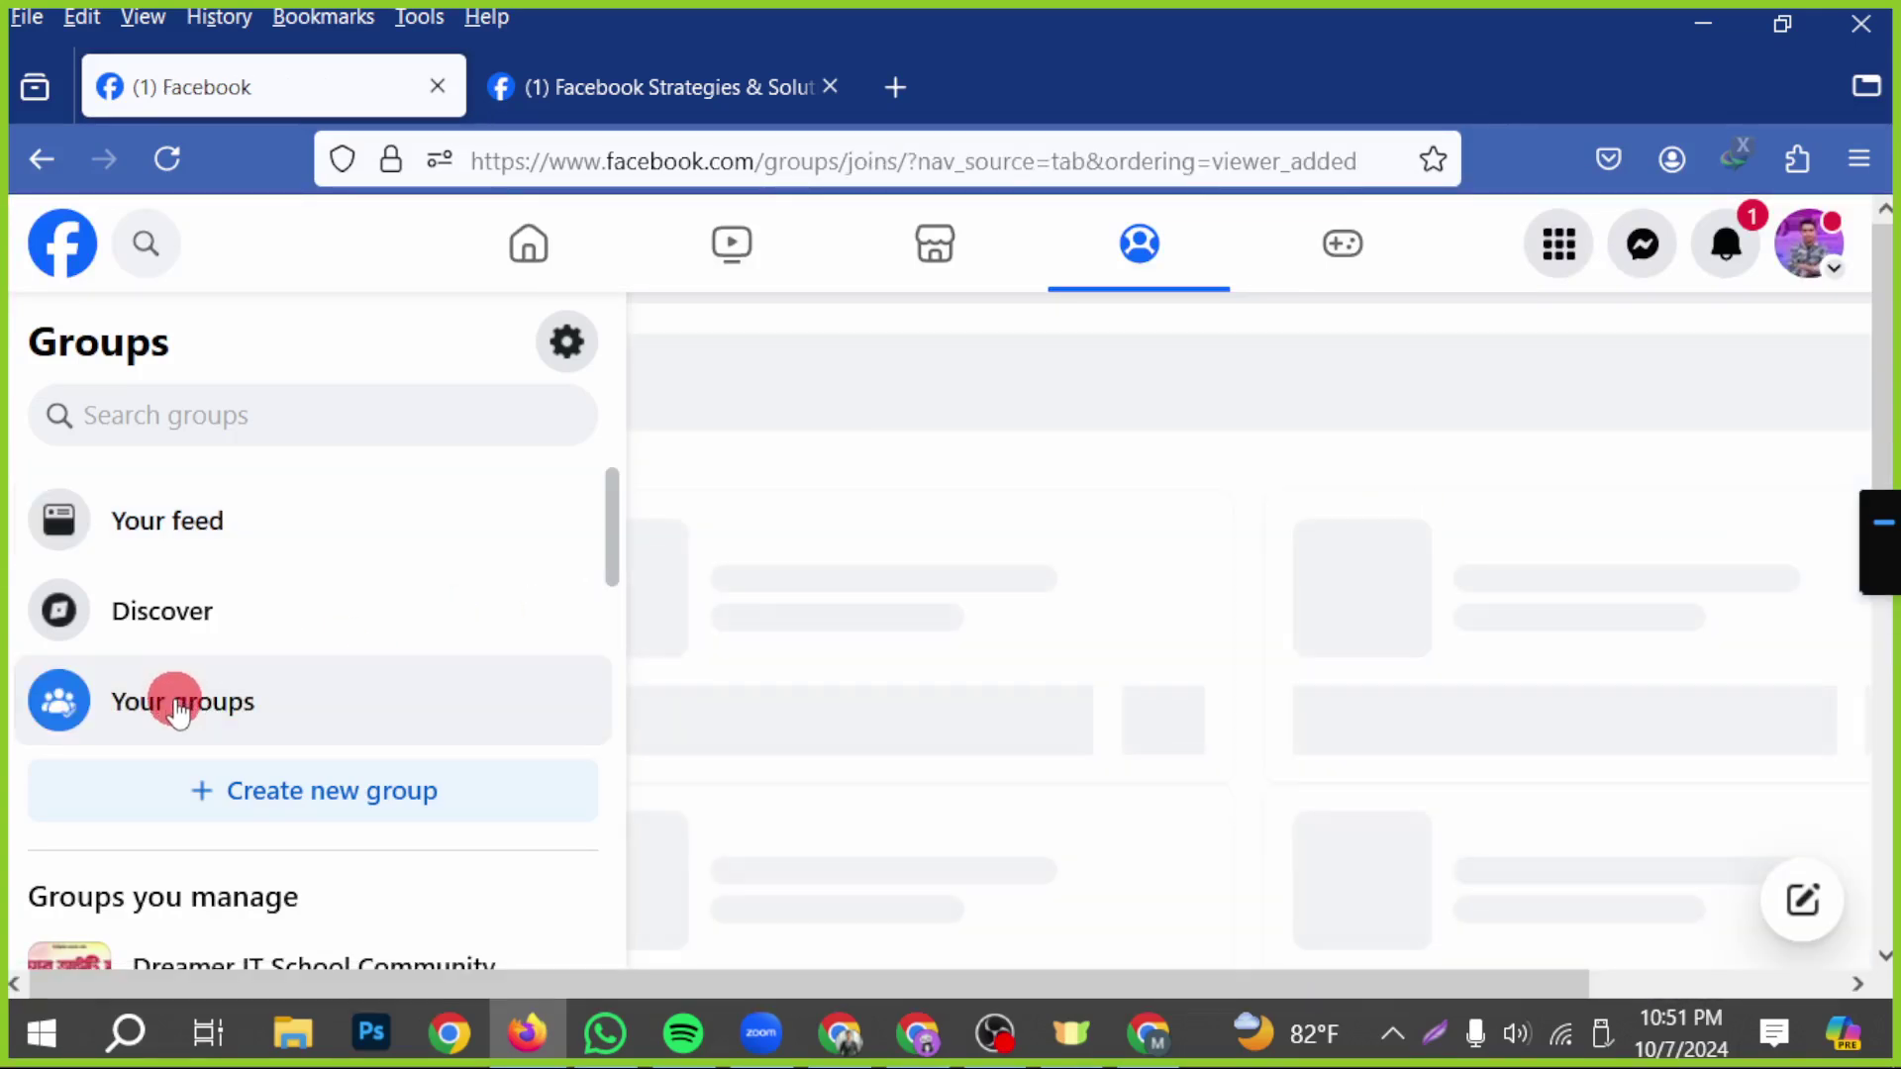
scroll(1033, 726, down, 3)
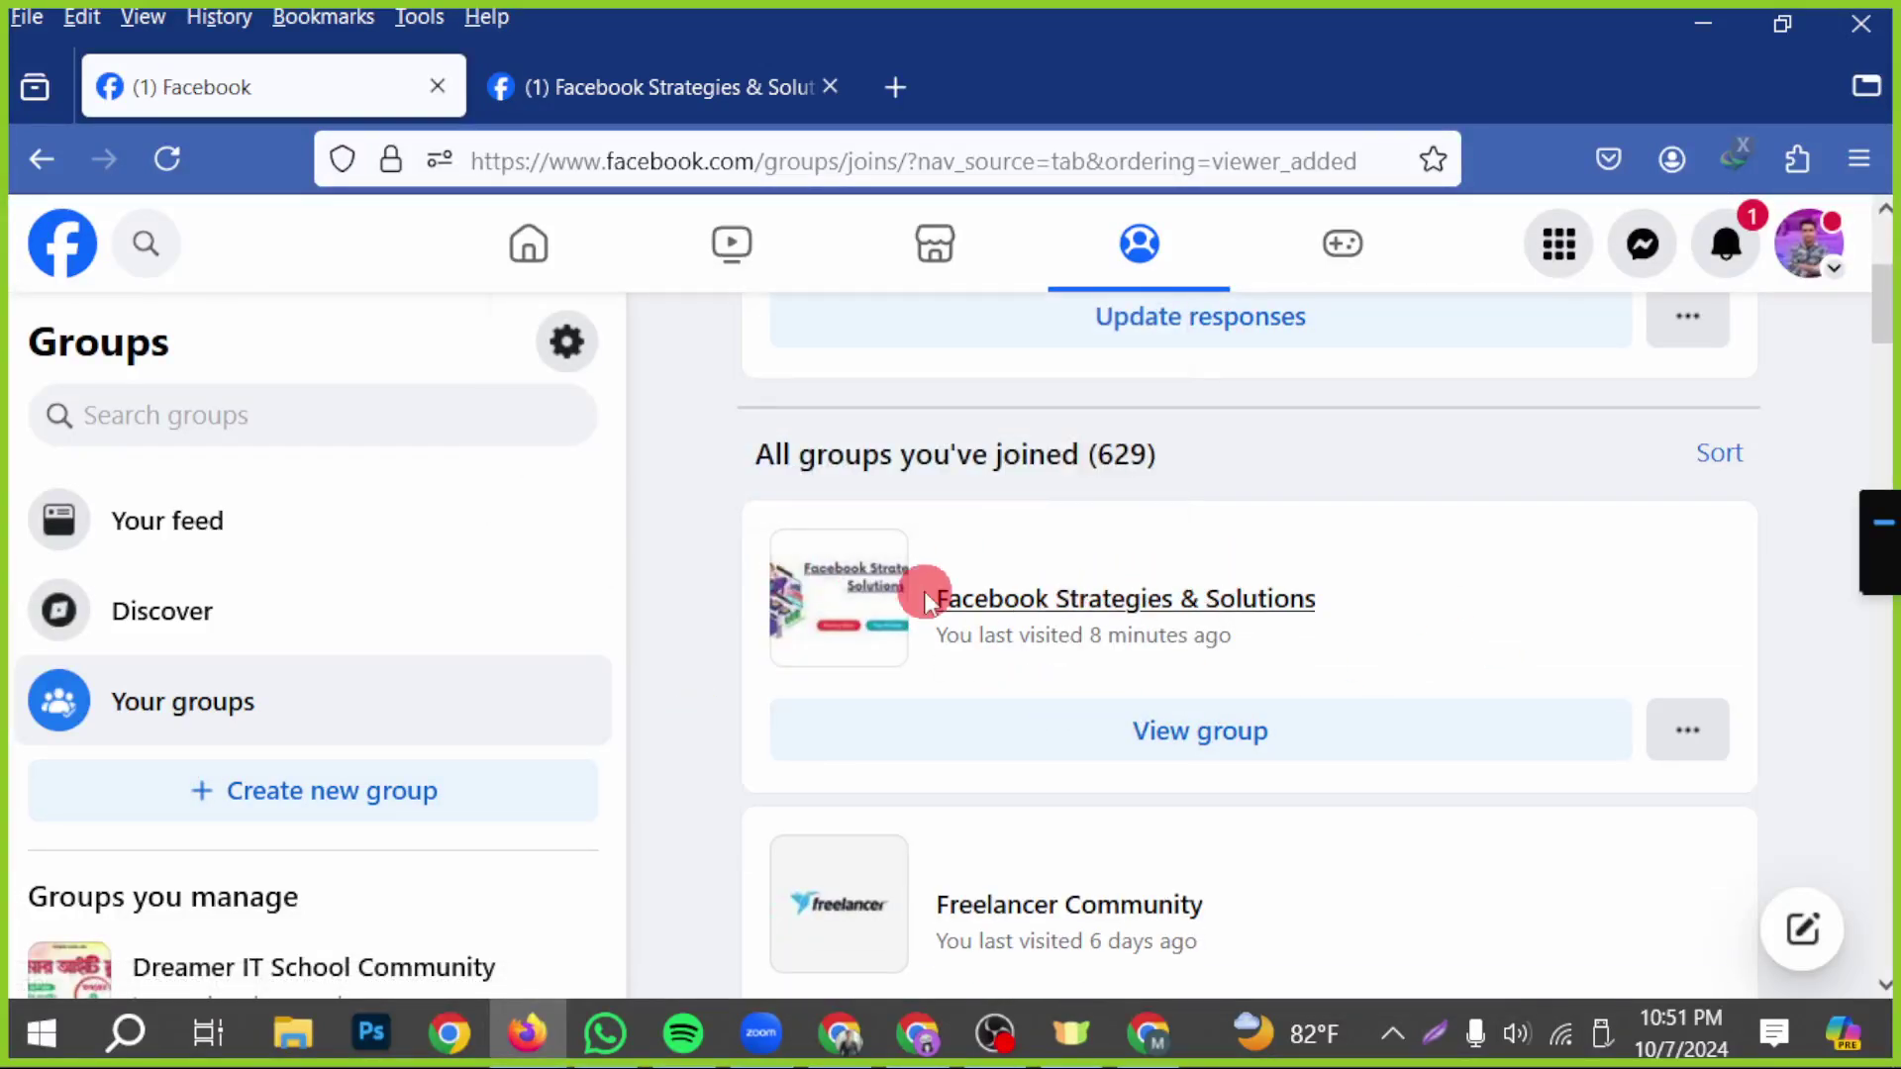
click(835, 608)
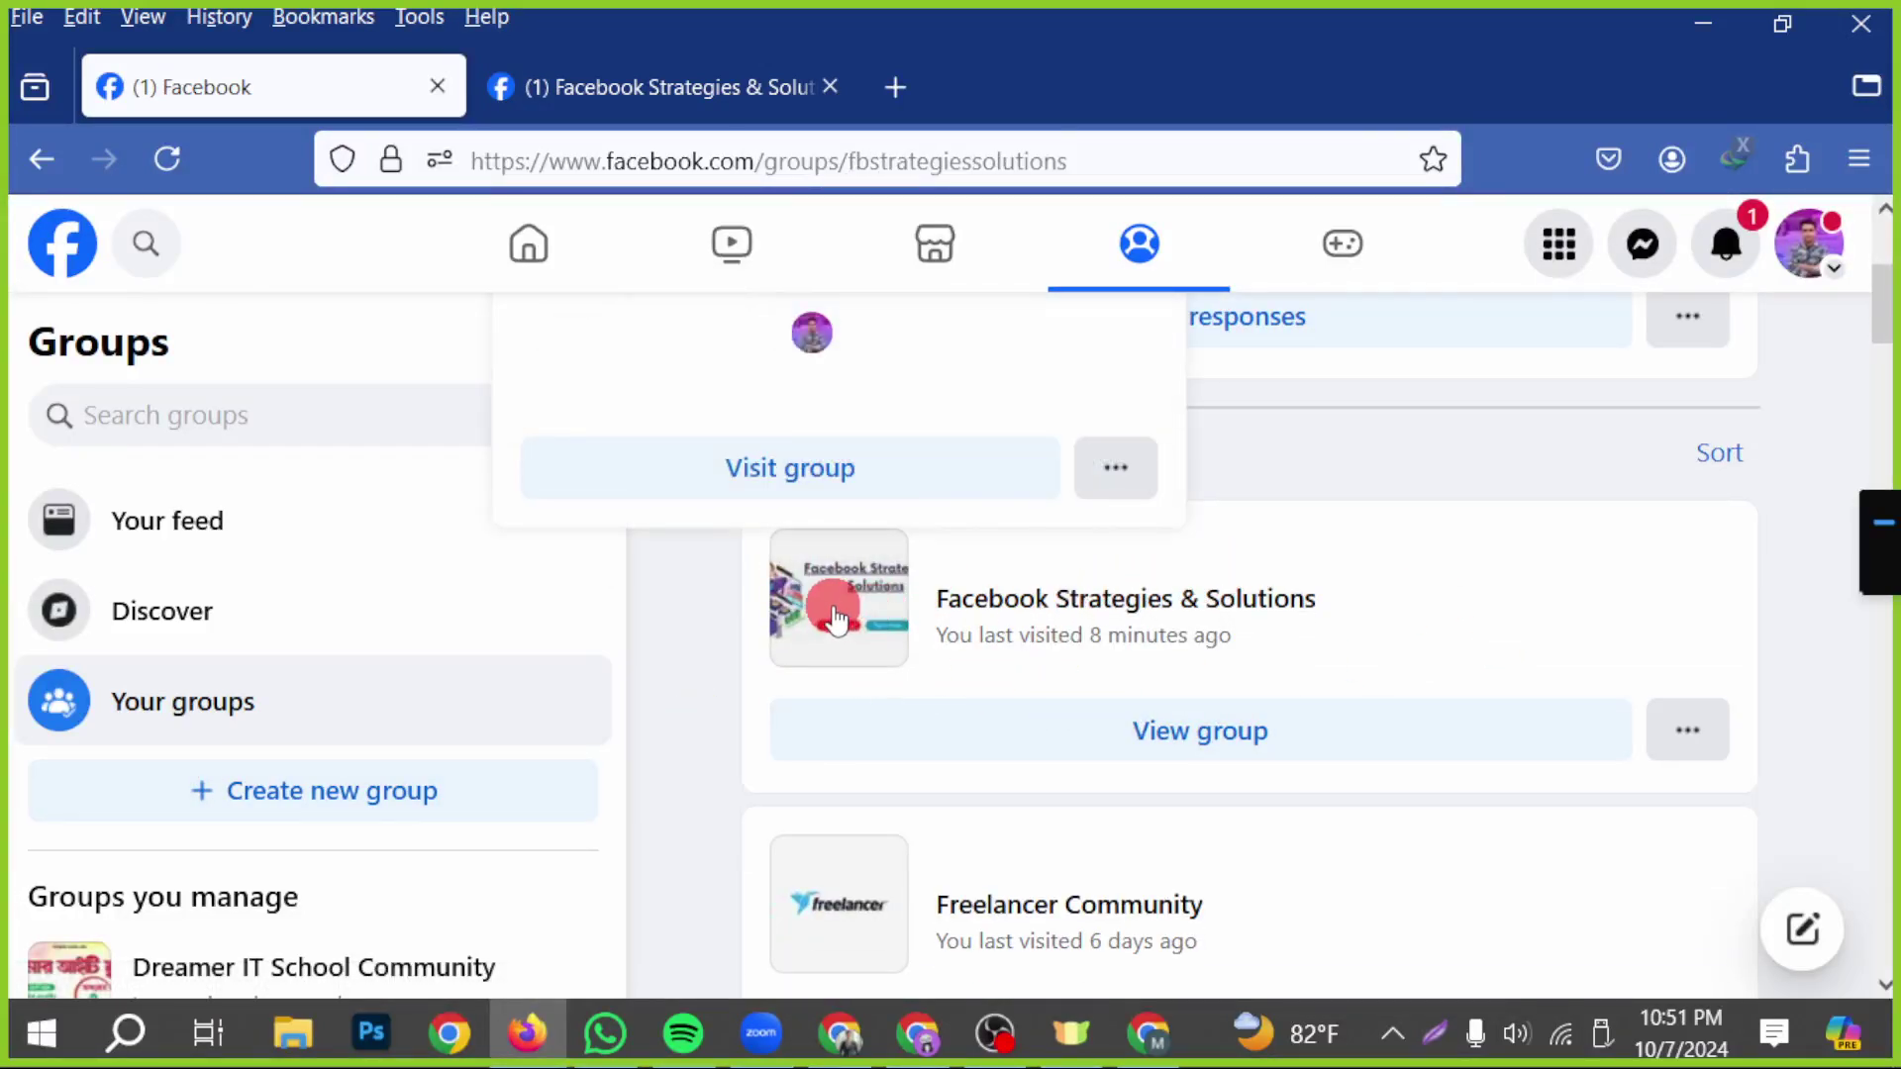
scroll(1354, 622, down, 4)
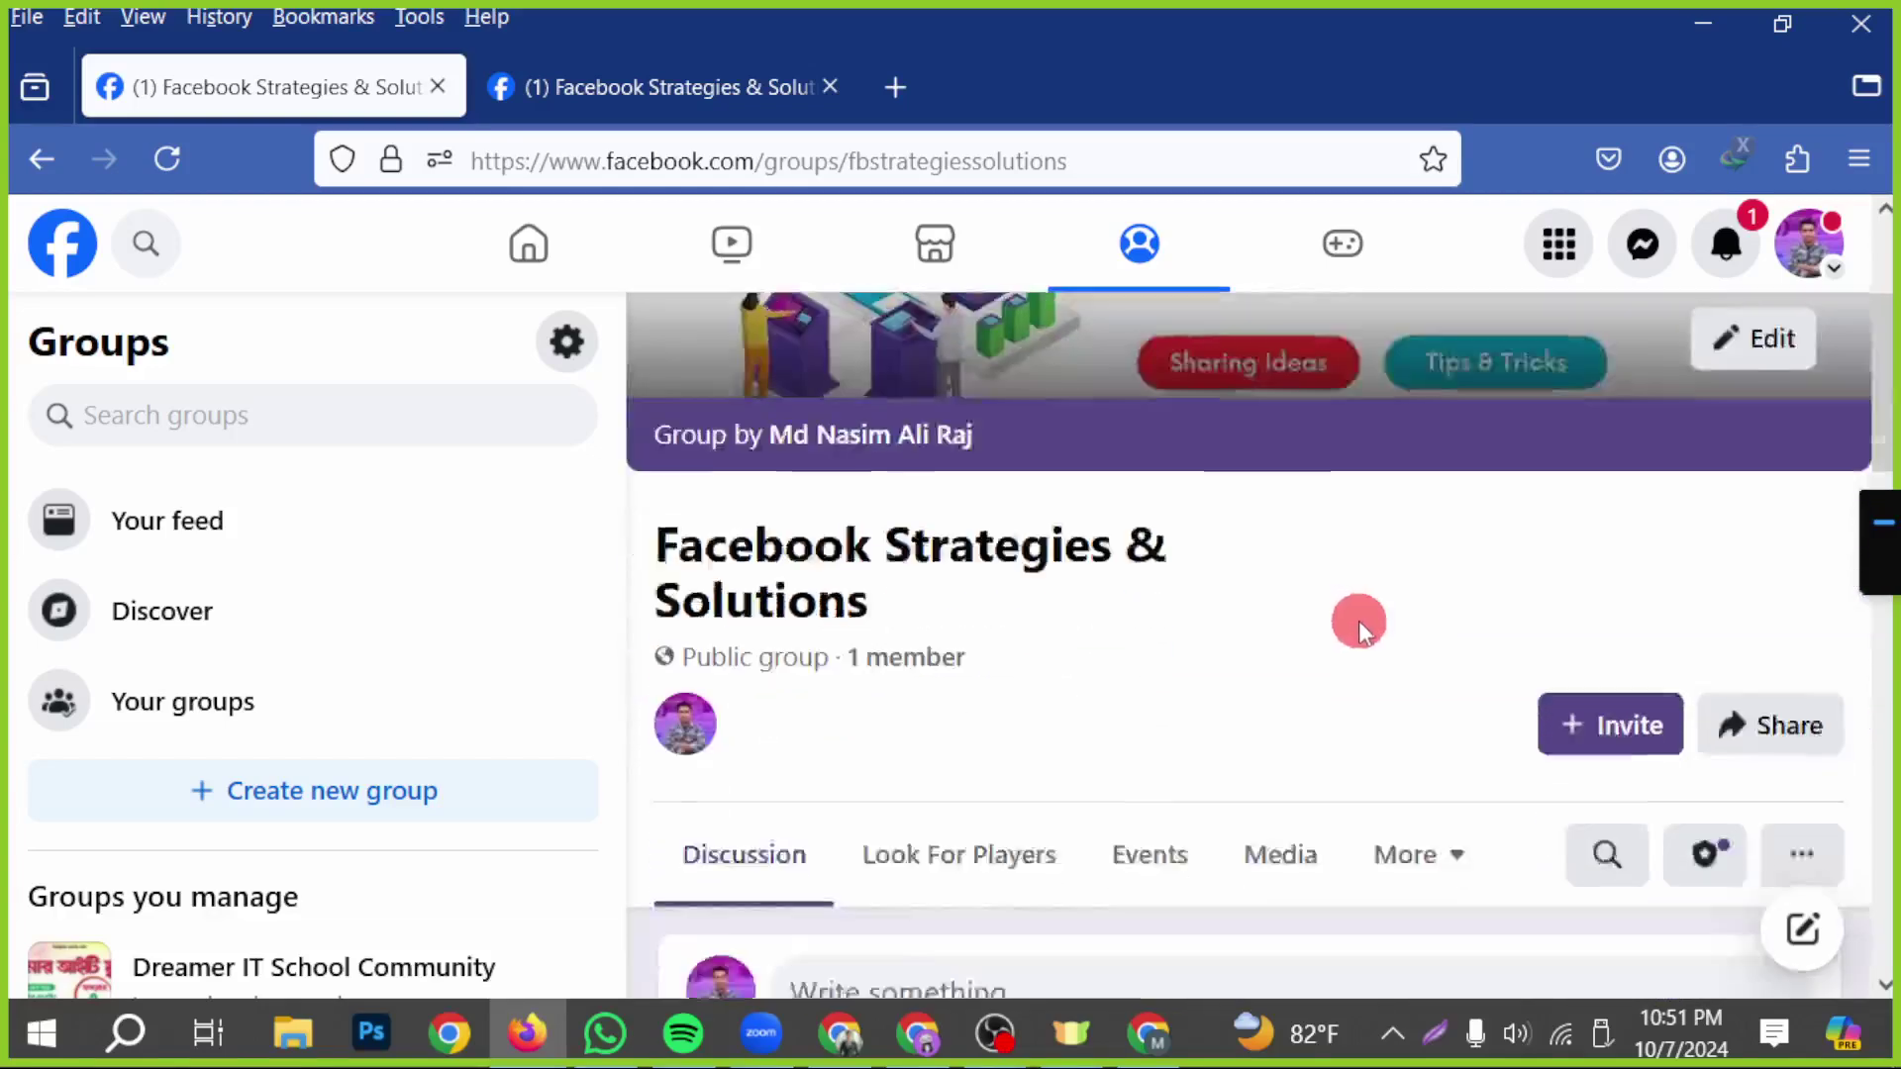
- Draw a red arrow pointing at the group's Invite button with the screenshot tool, and discard the capture
scroll(1287, 757, down, 2)
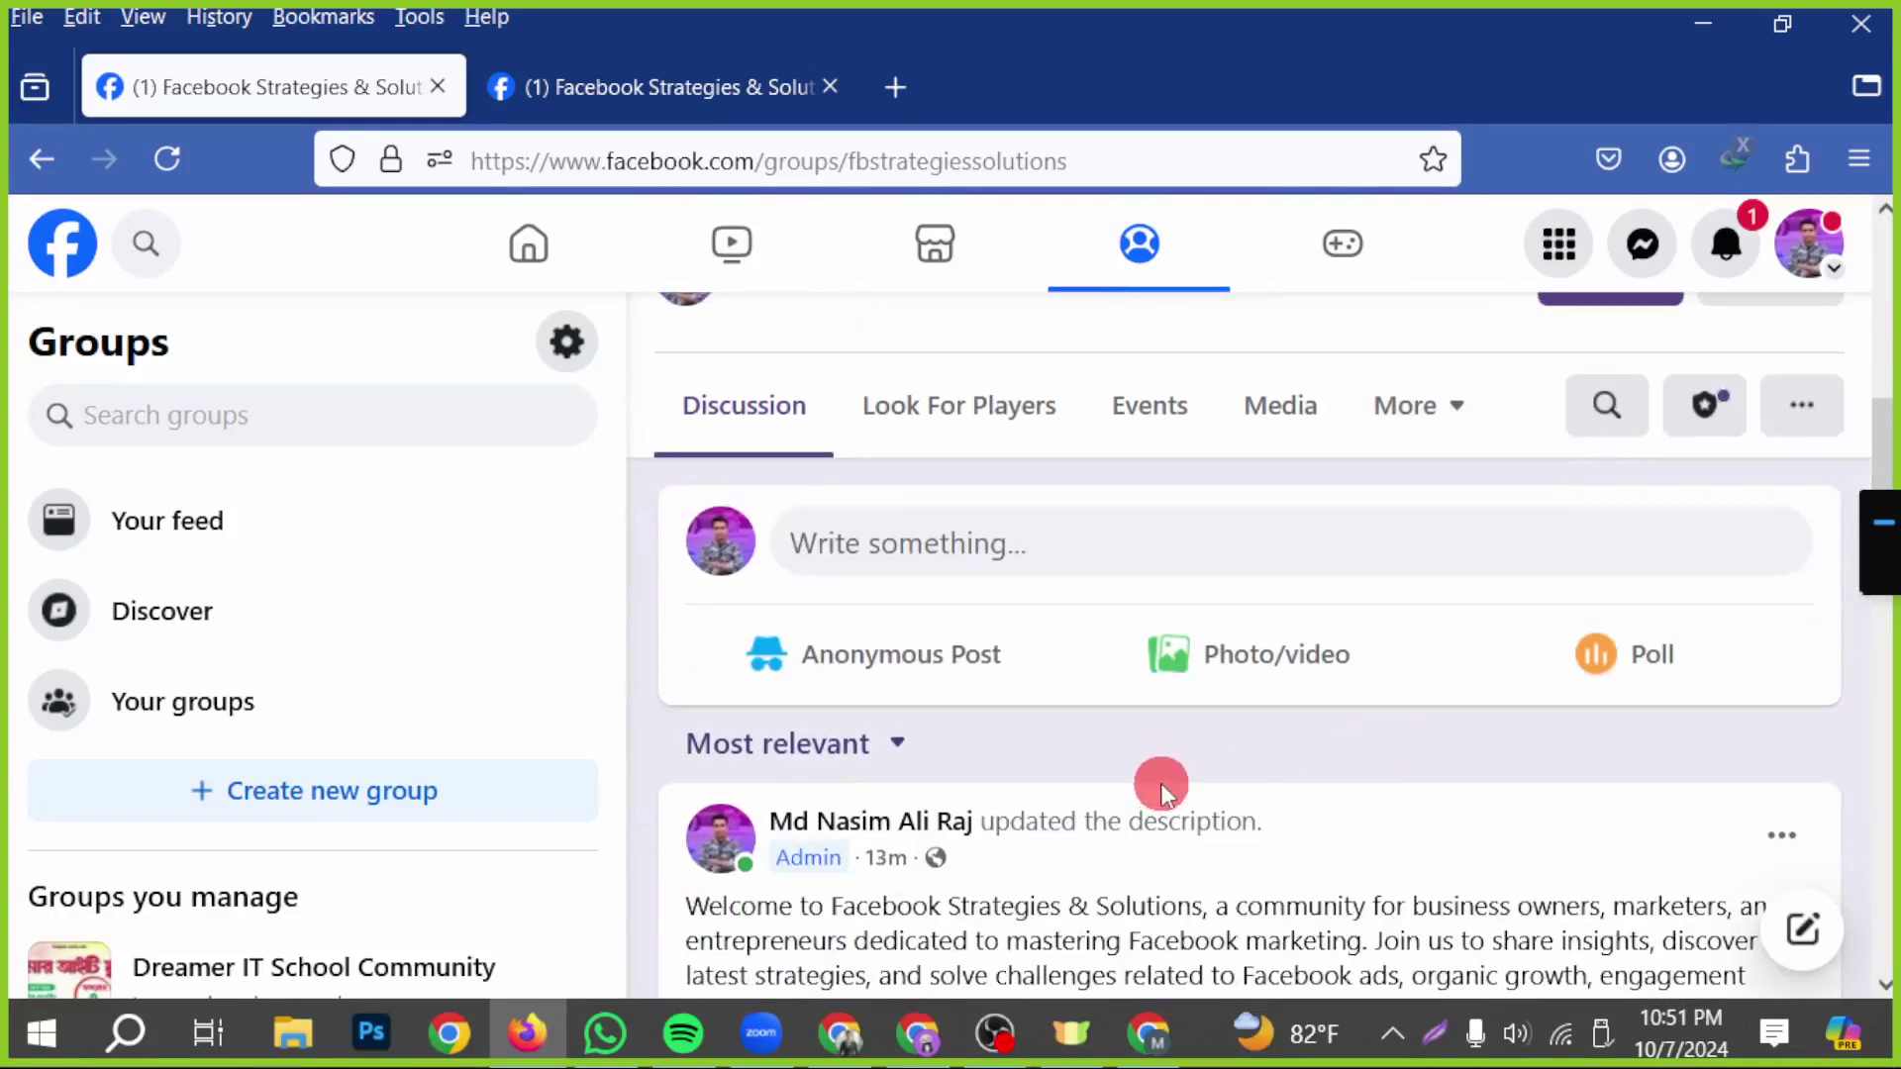
scroll(1160, 782, up, 2)
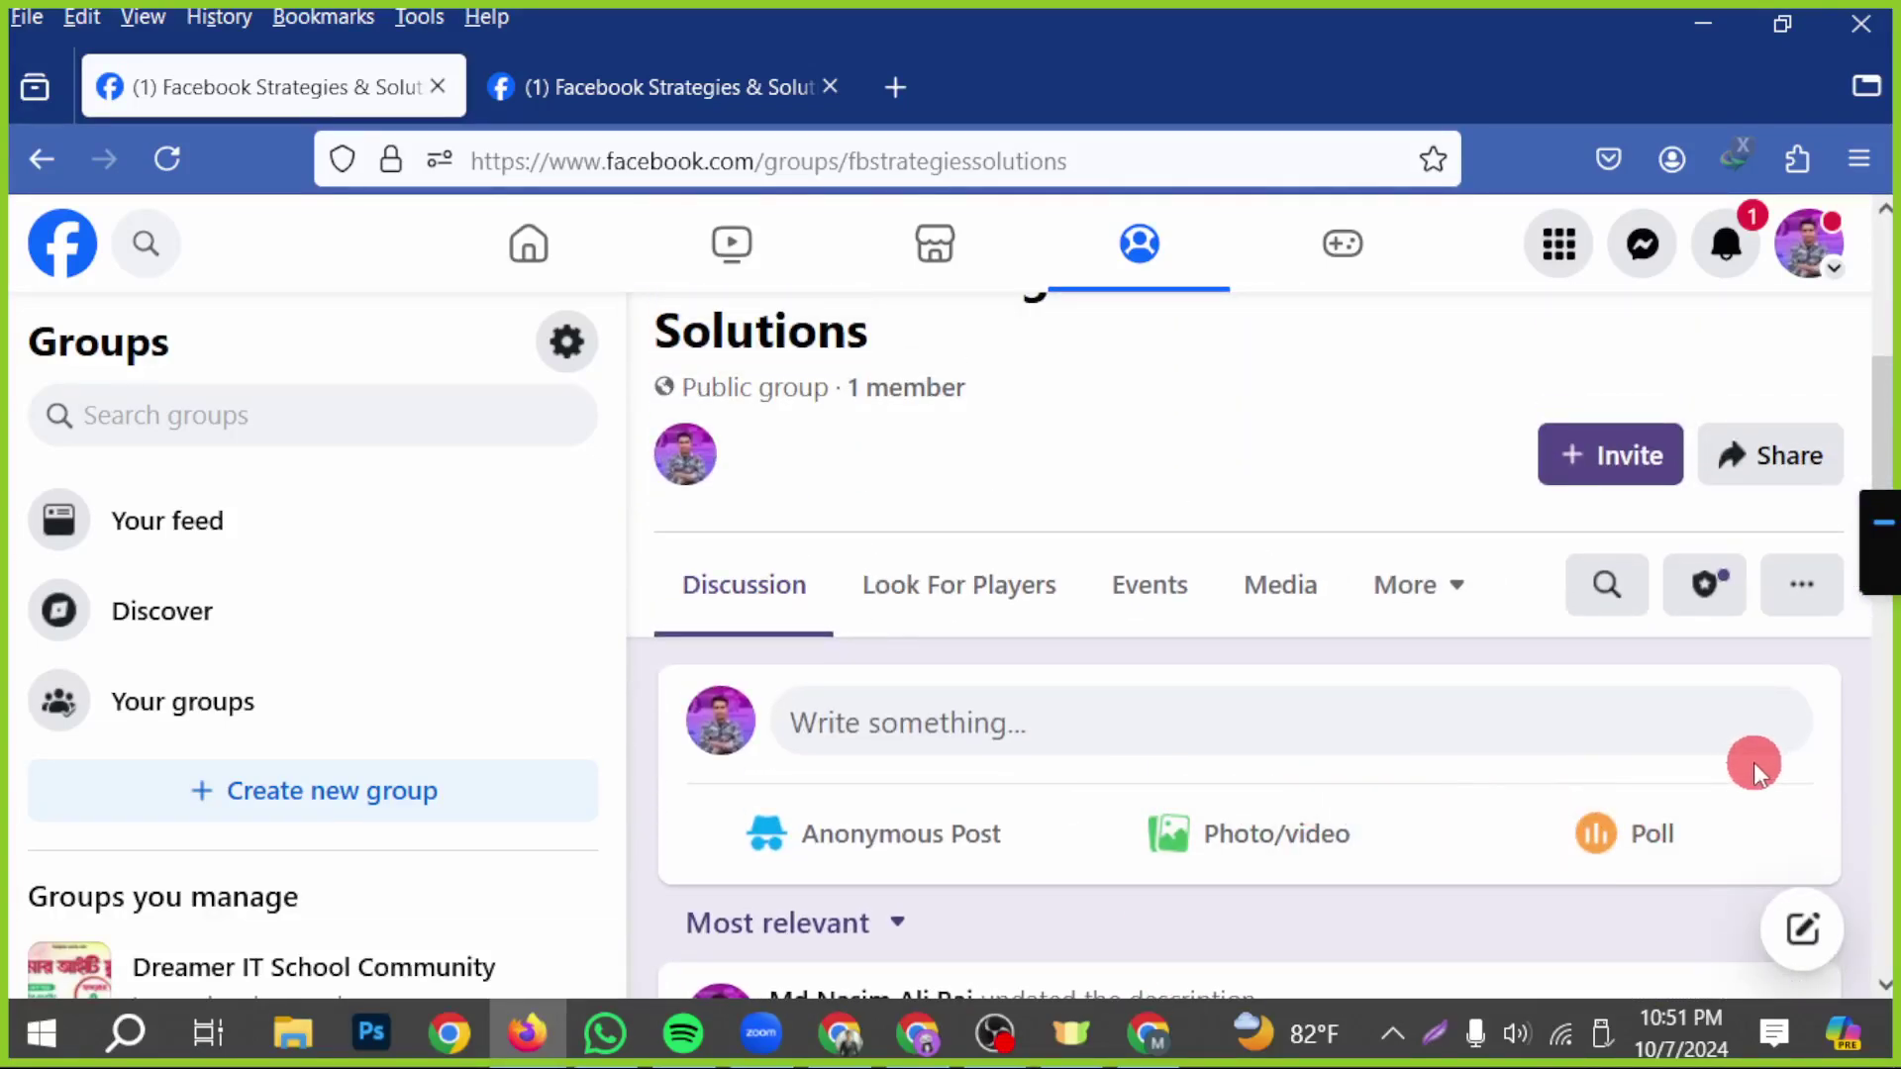
scroll(1682, 777, up, 3)
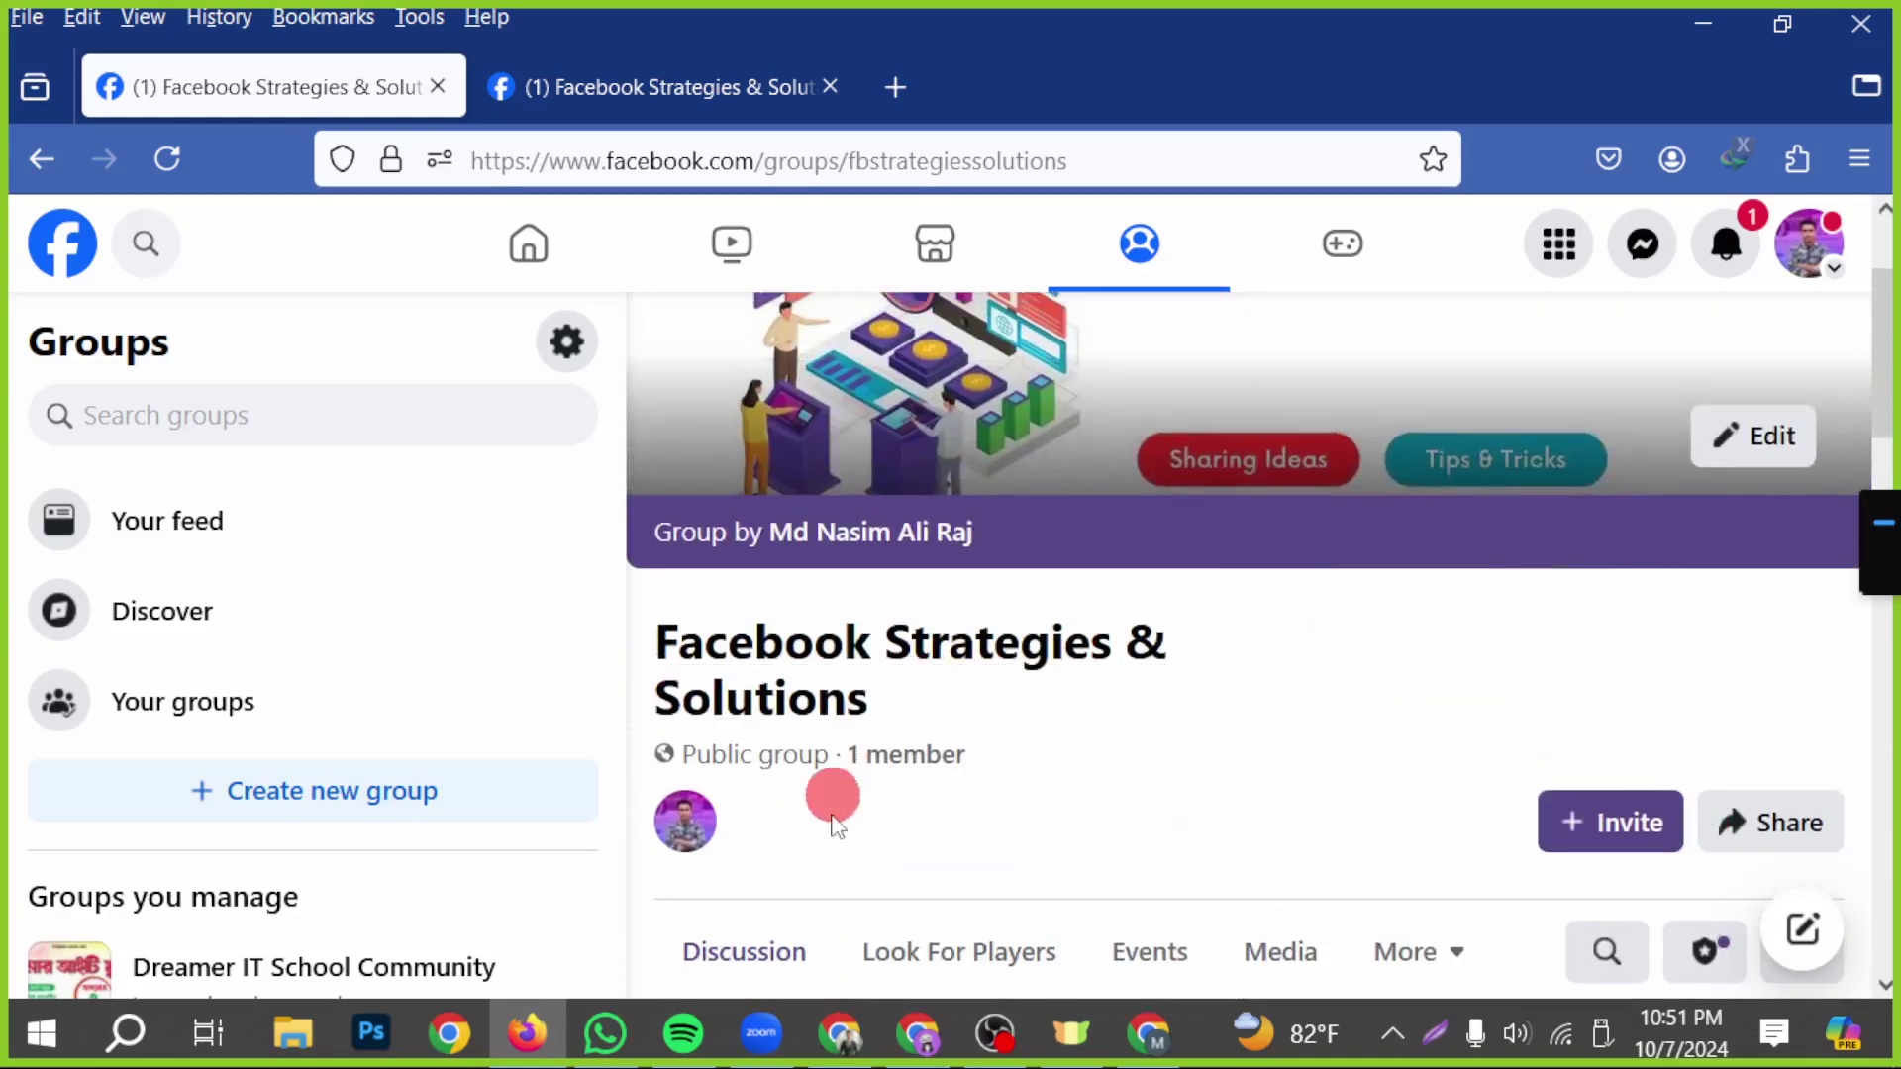
click(796, 945)
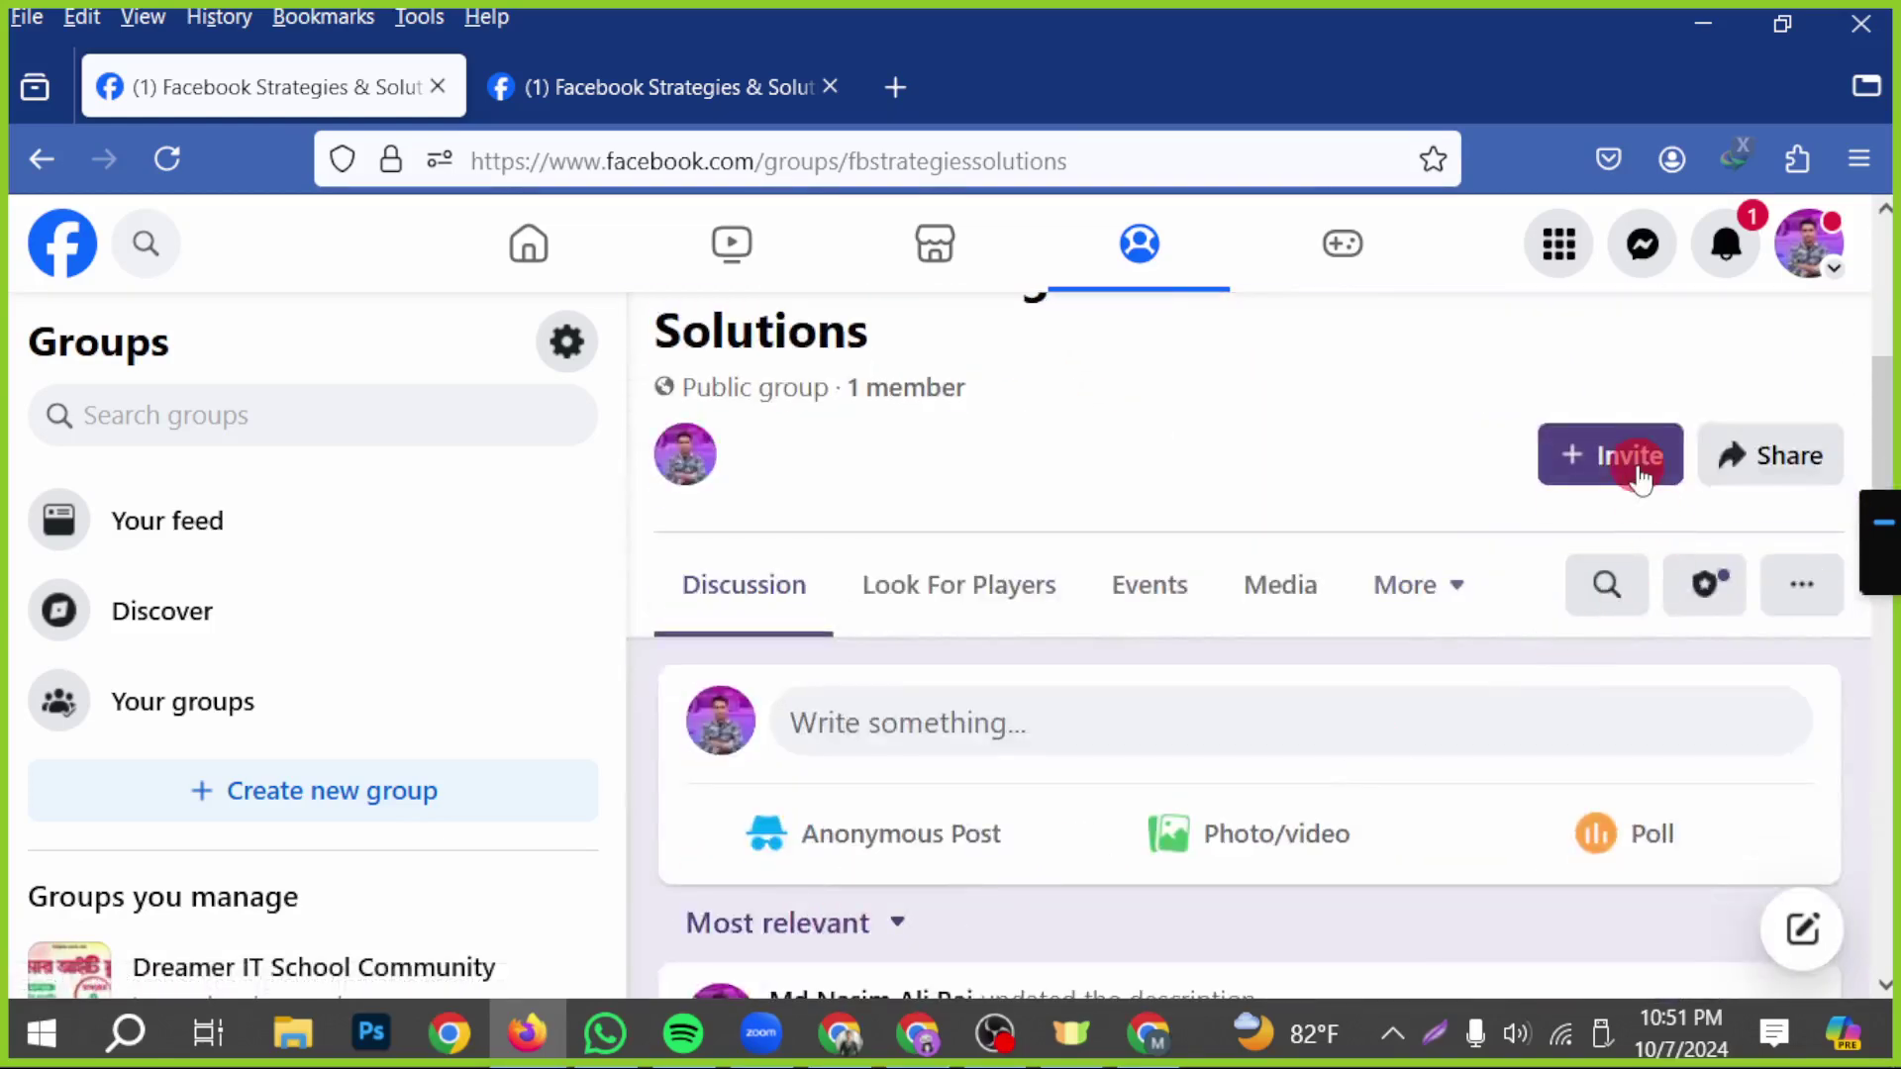
click(1463, 1035)
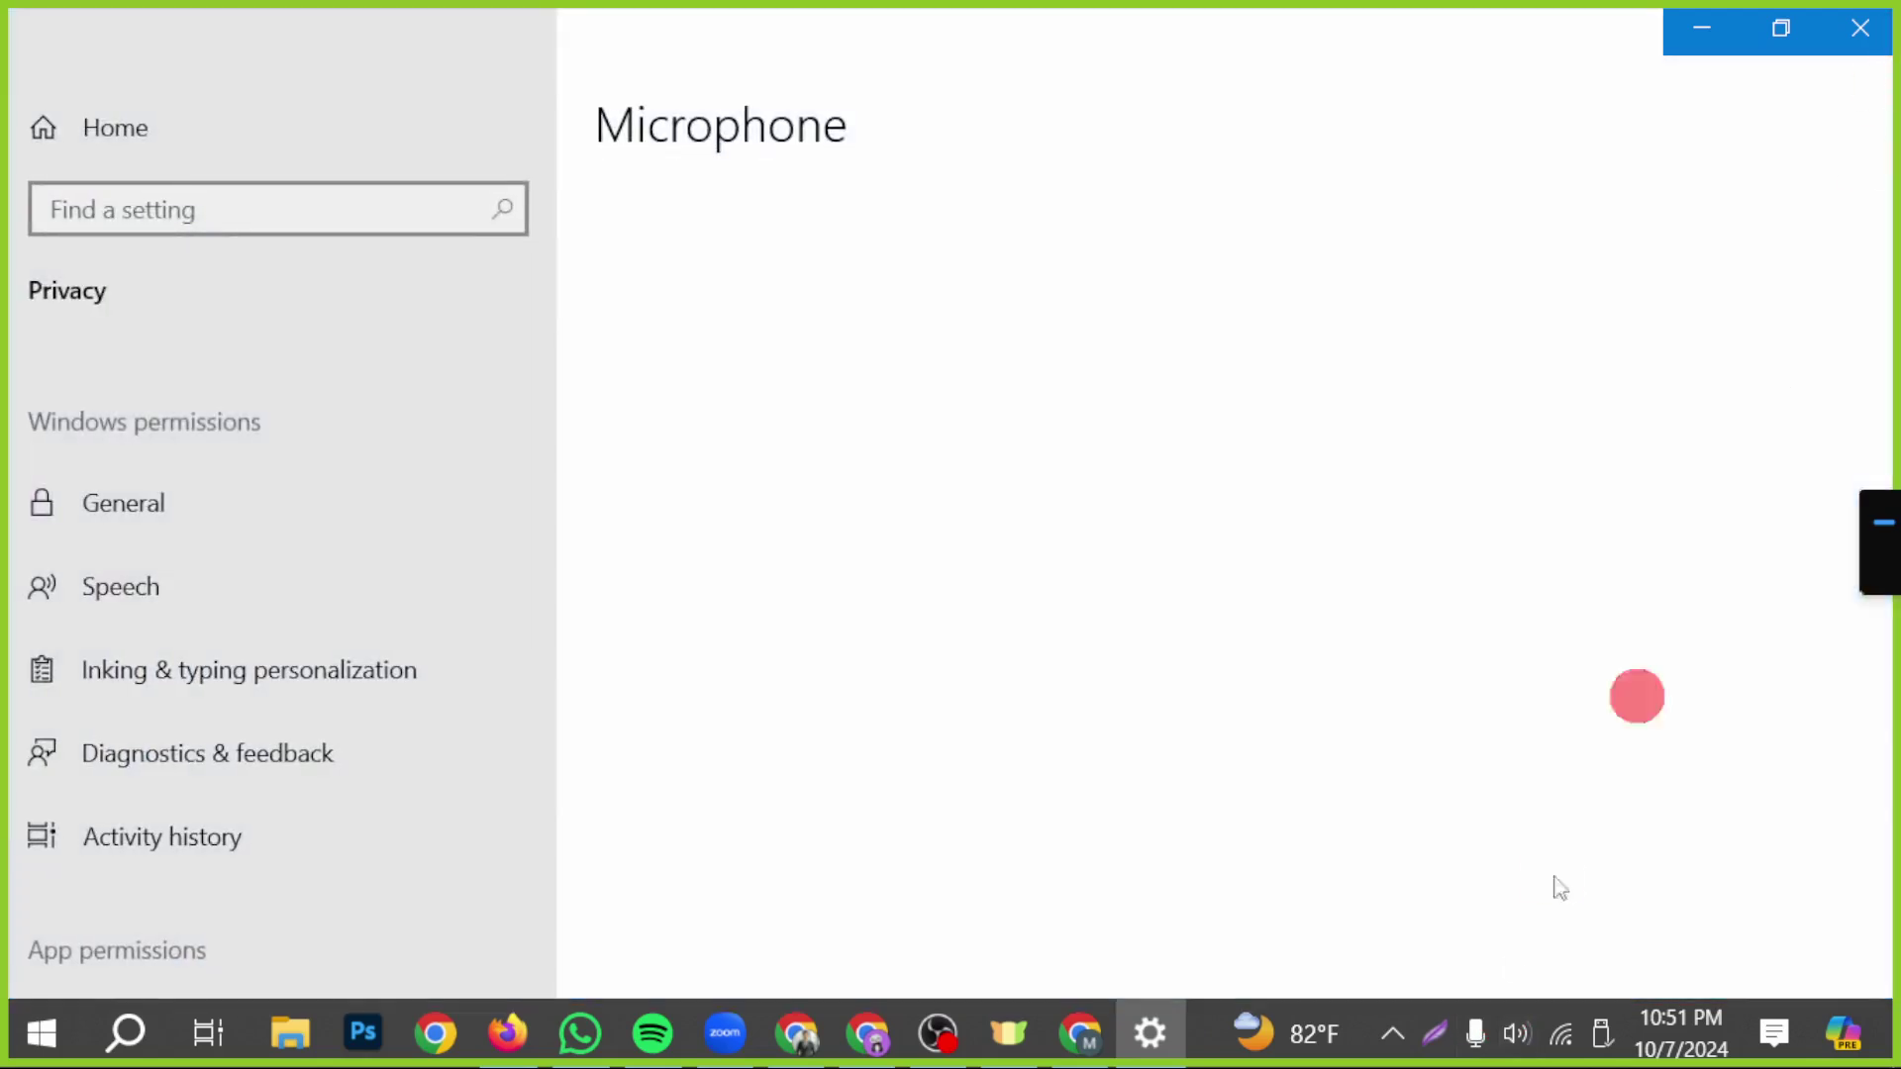
click(1860, 28)
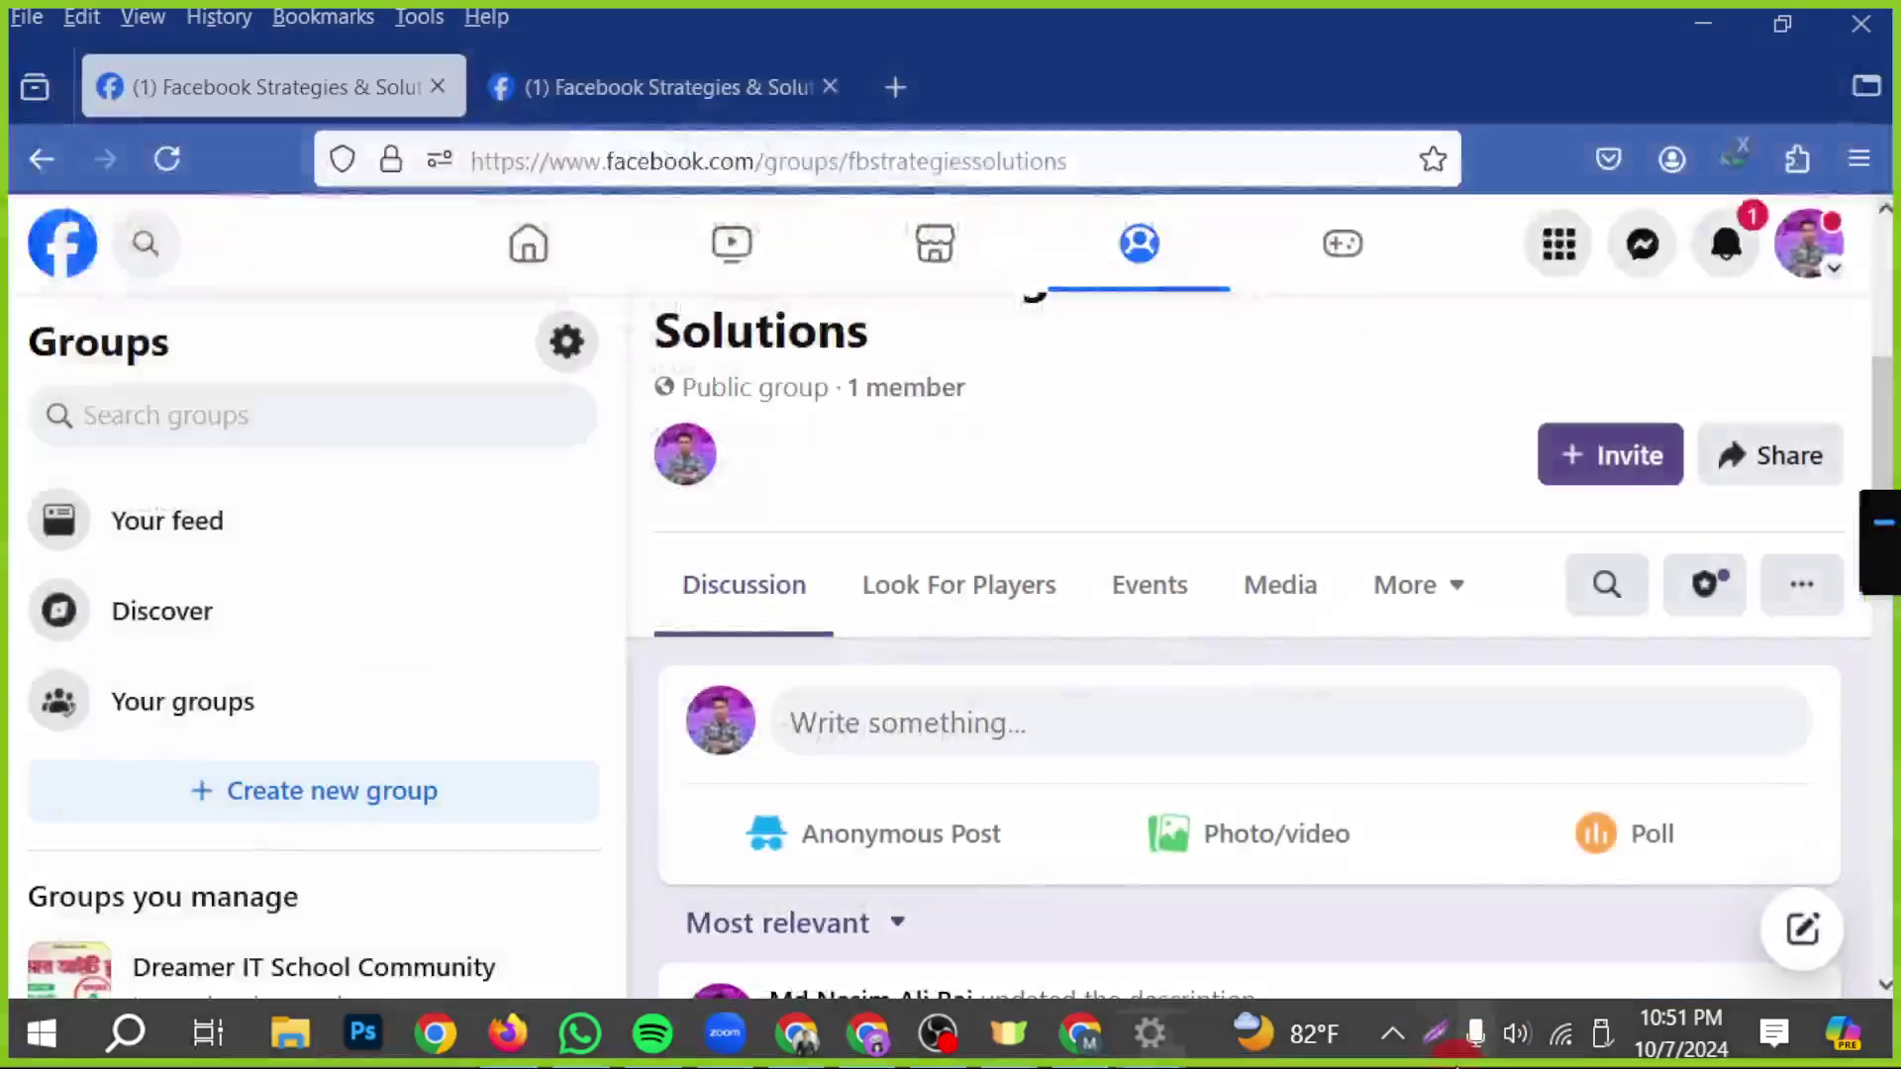
click(1436, 1035)
click(1584, 871)
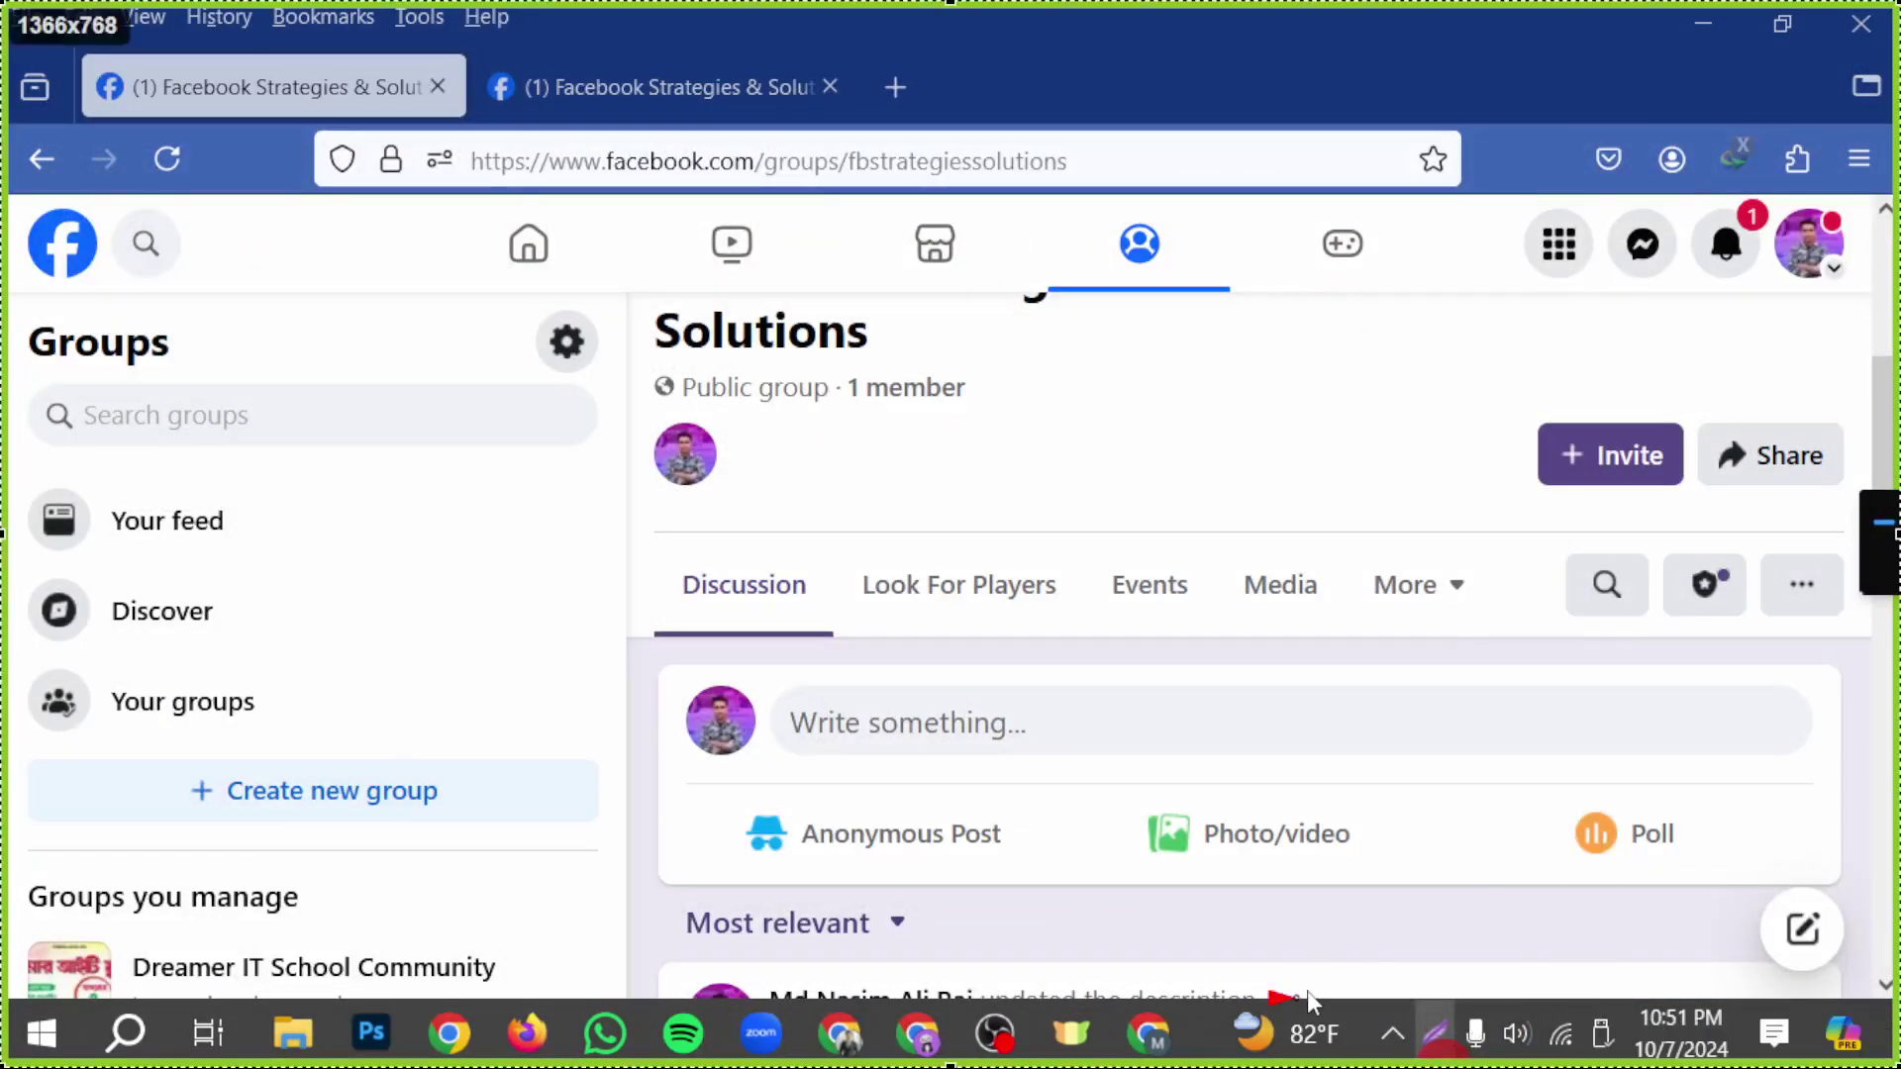
mouse_move(1302, 993)
mouse_down()
mouse_move(1536, 456)
mouse_move(1574, 487)
mouse_up()
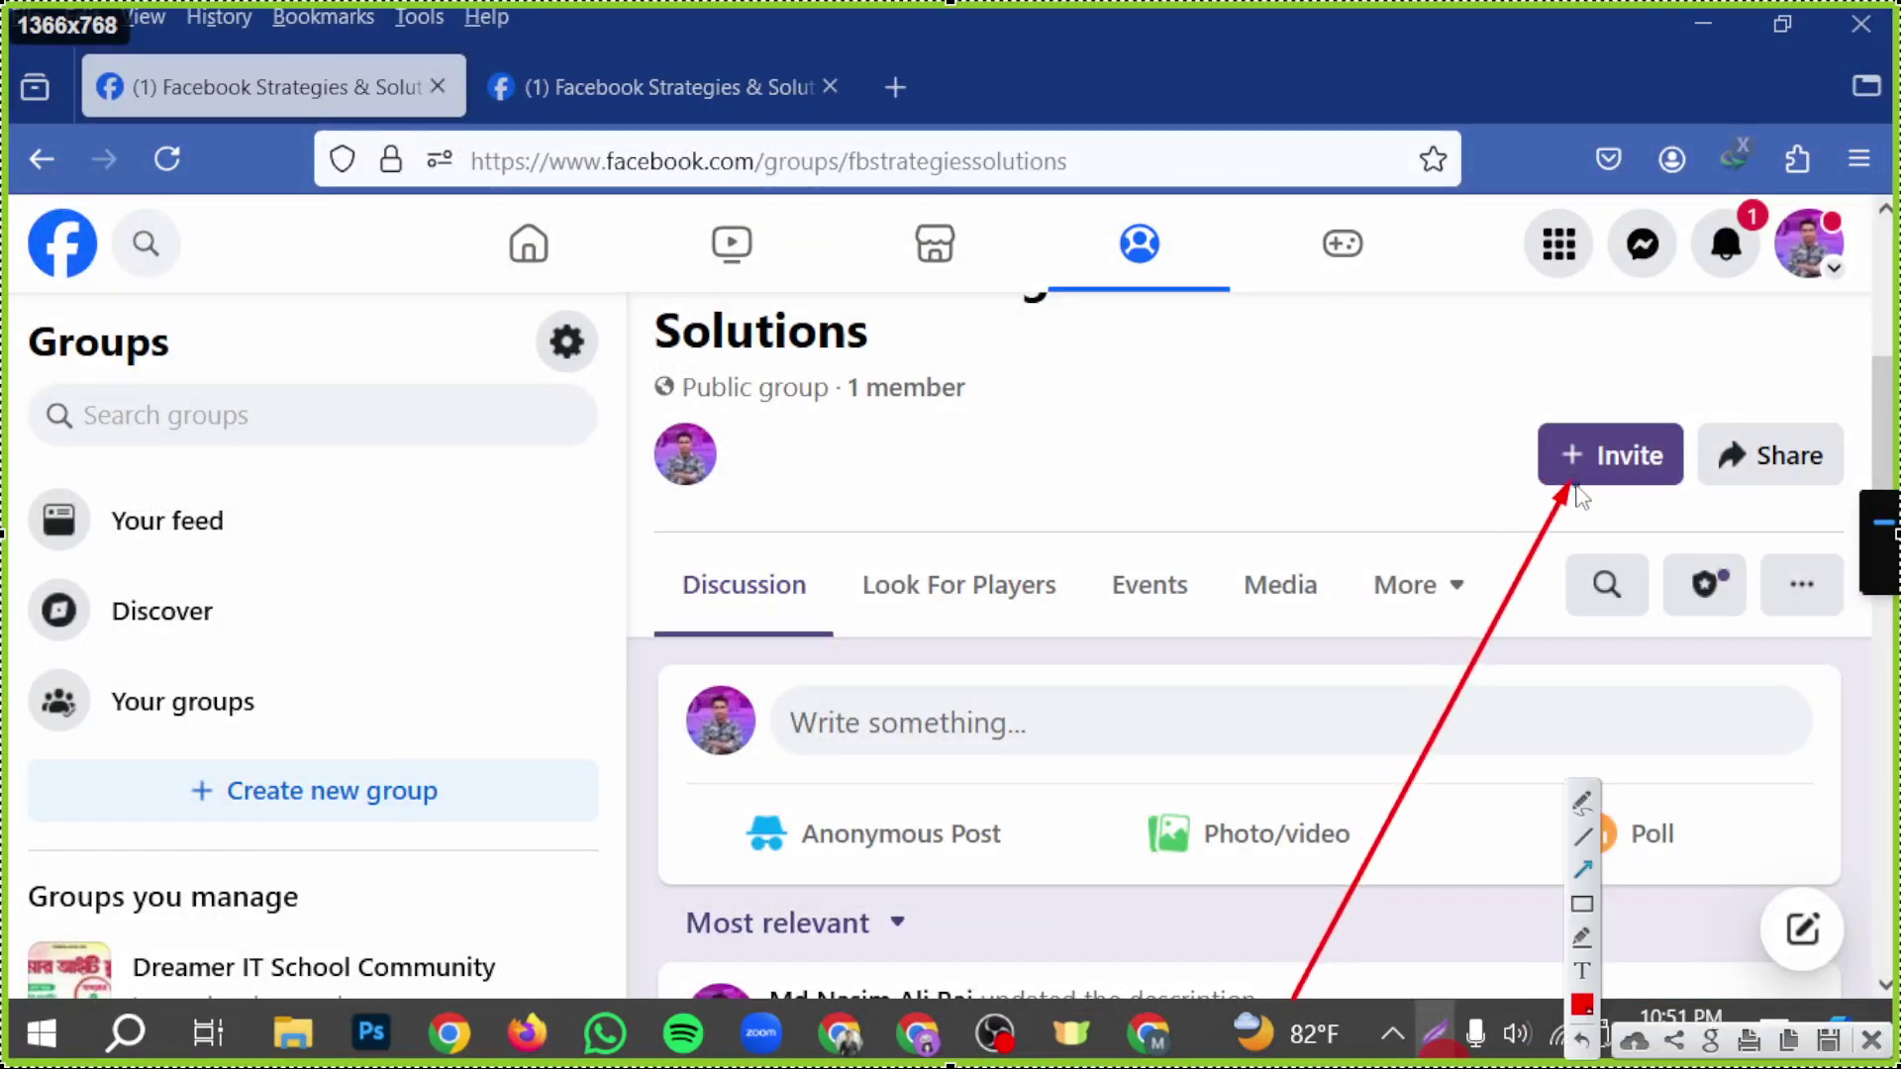
click(1870, 1039)
- Try twice to open the group's invitation dialog for Facebook friends, closing it each time
click(1606, 447)
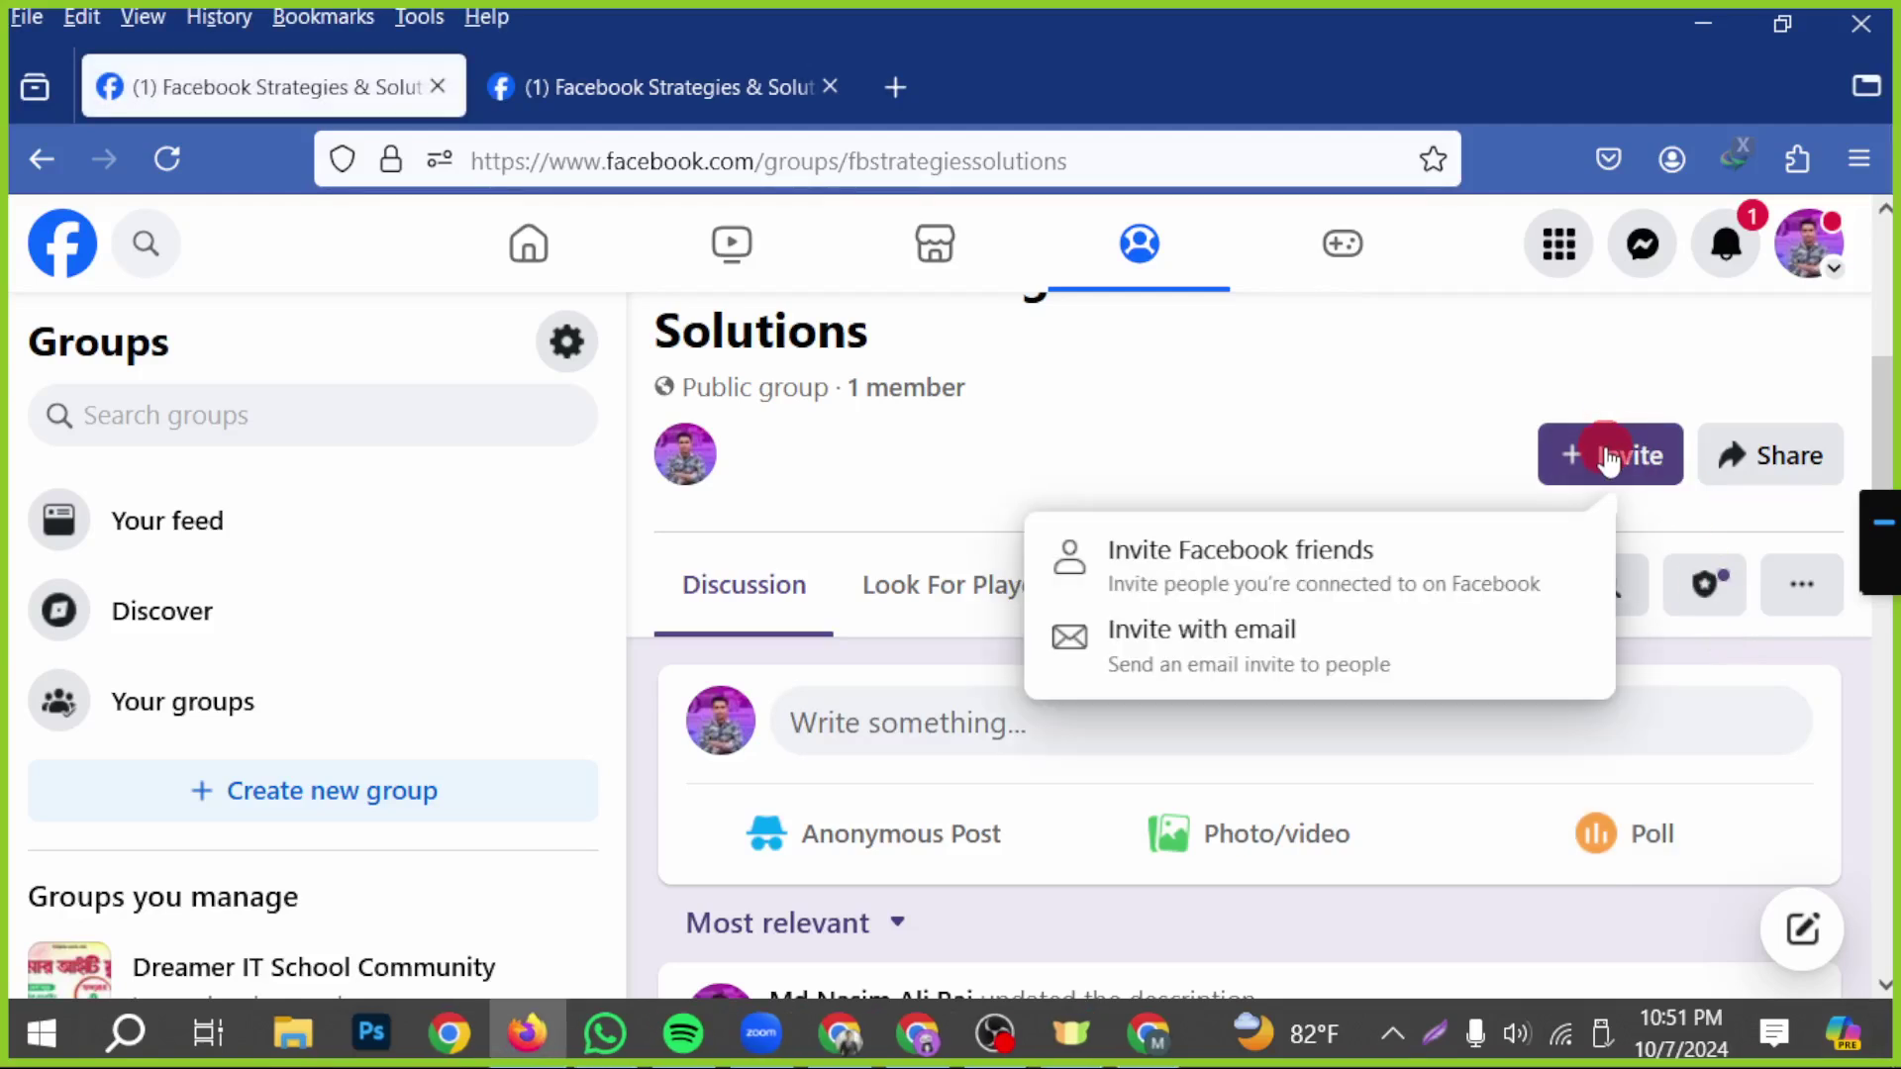
click(1312, 579)
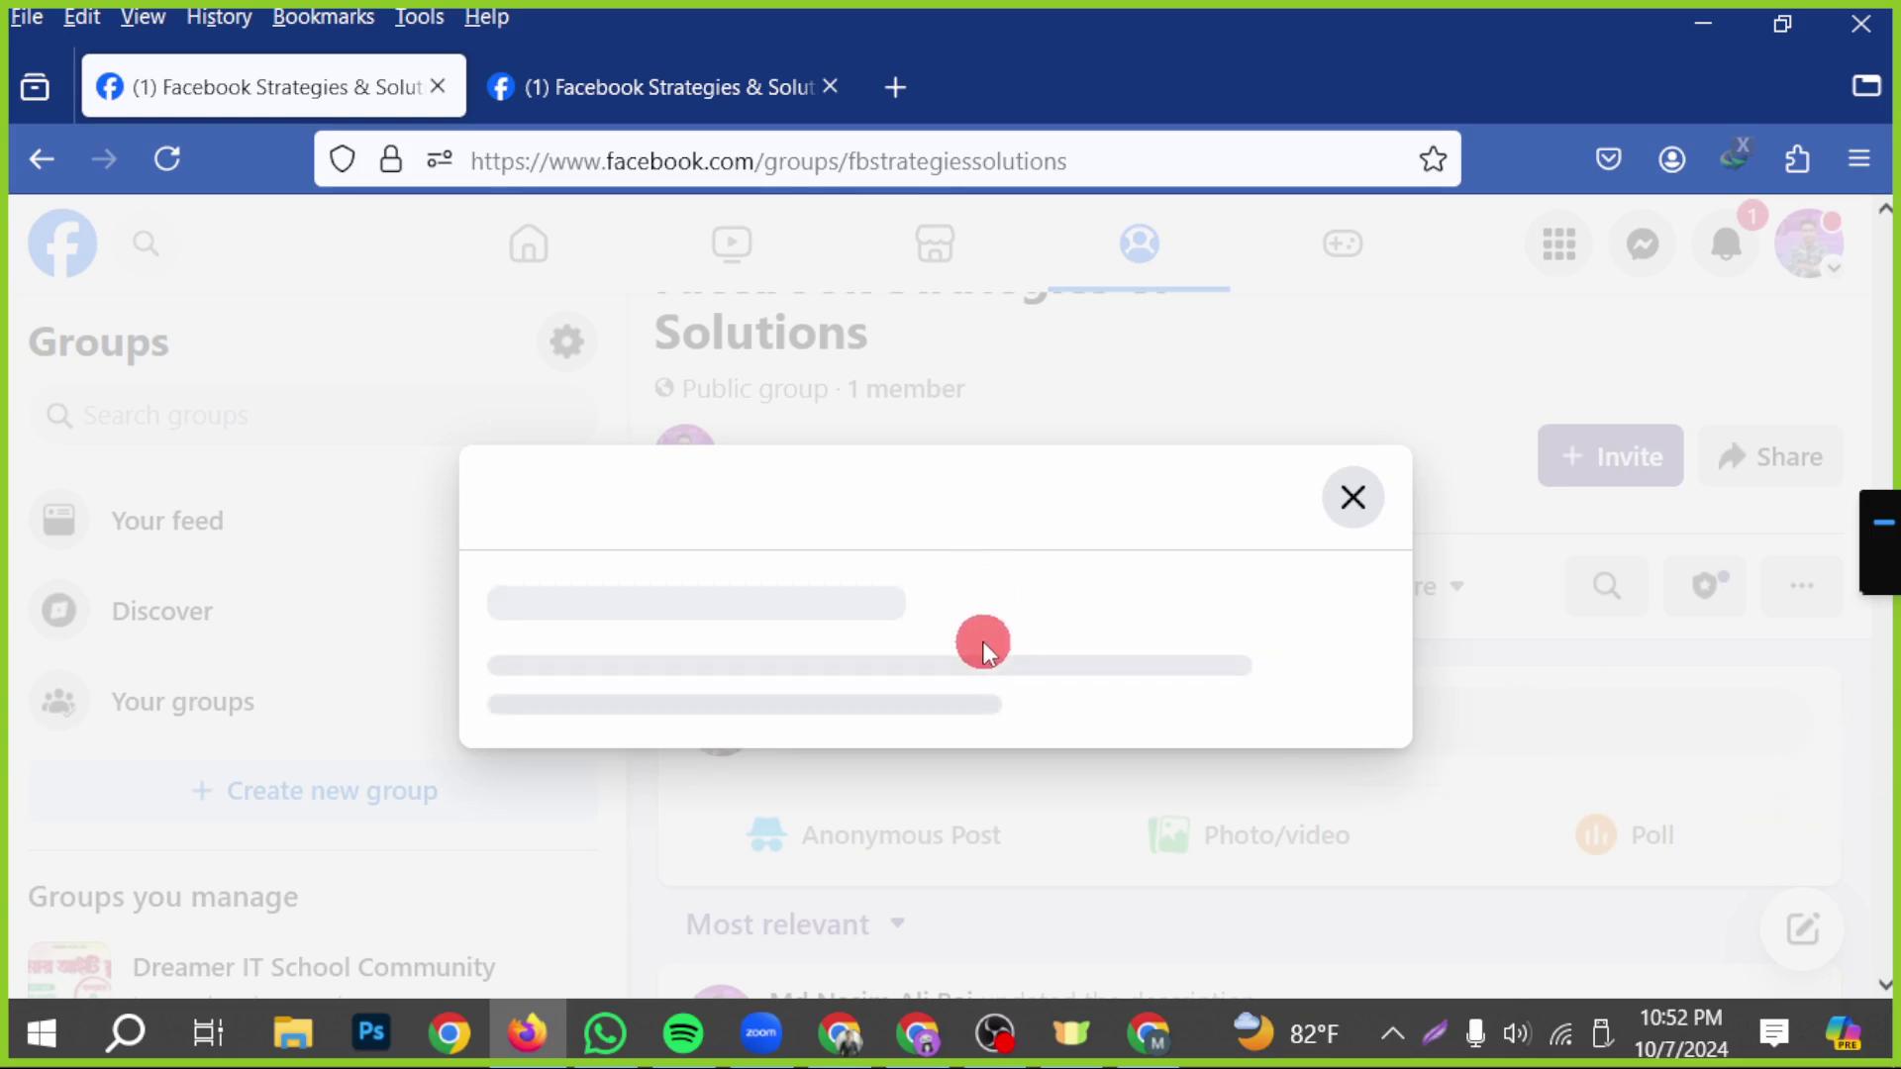
click(1354, 497)
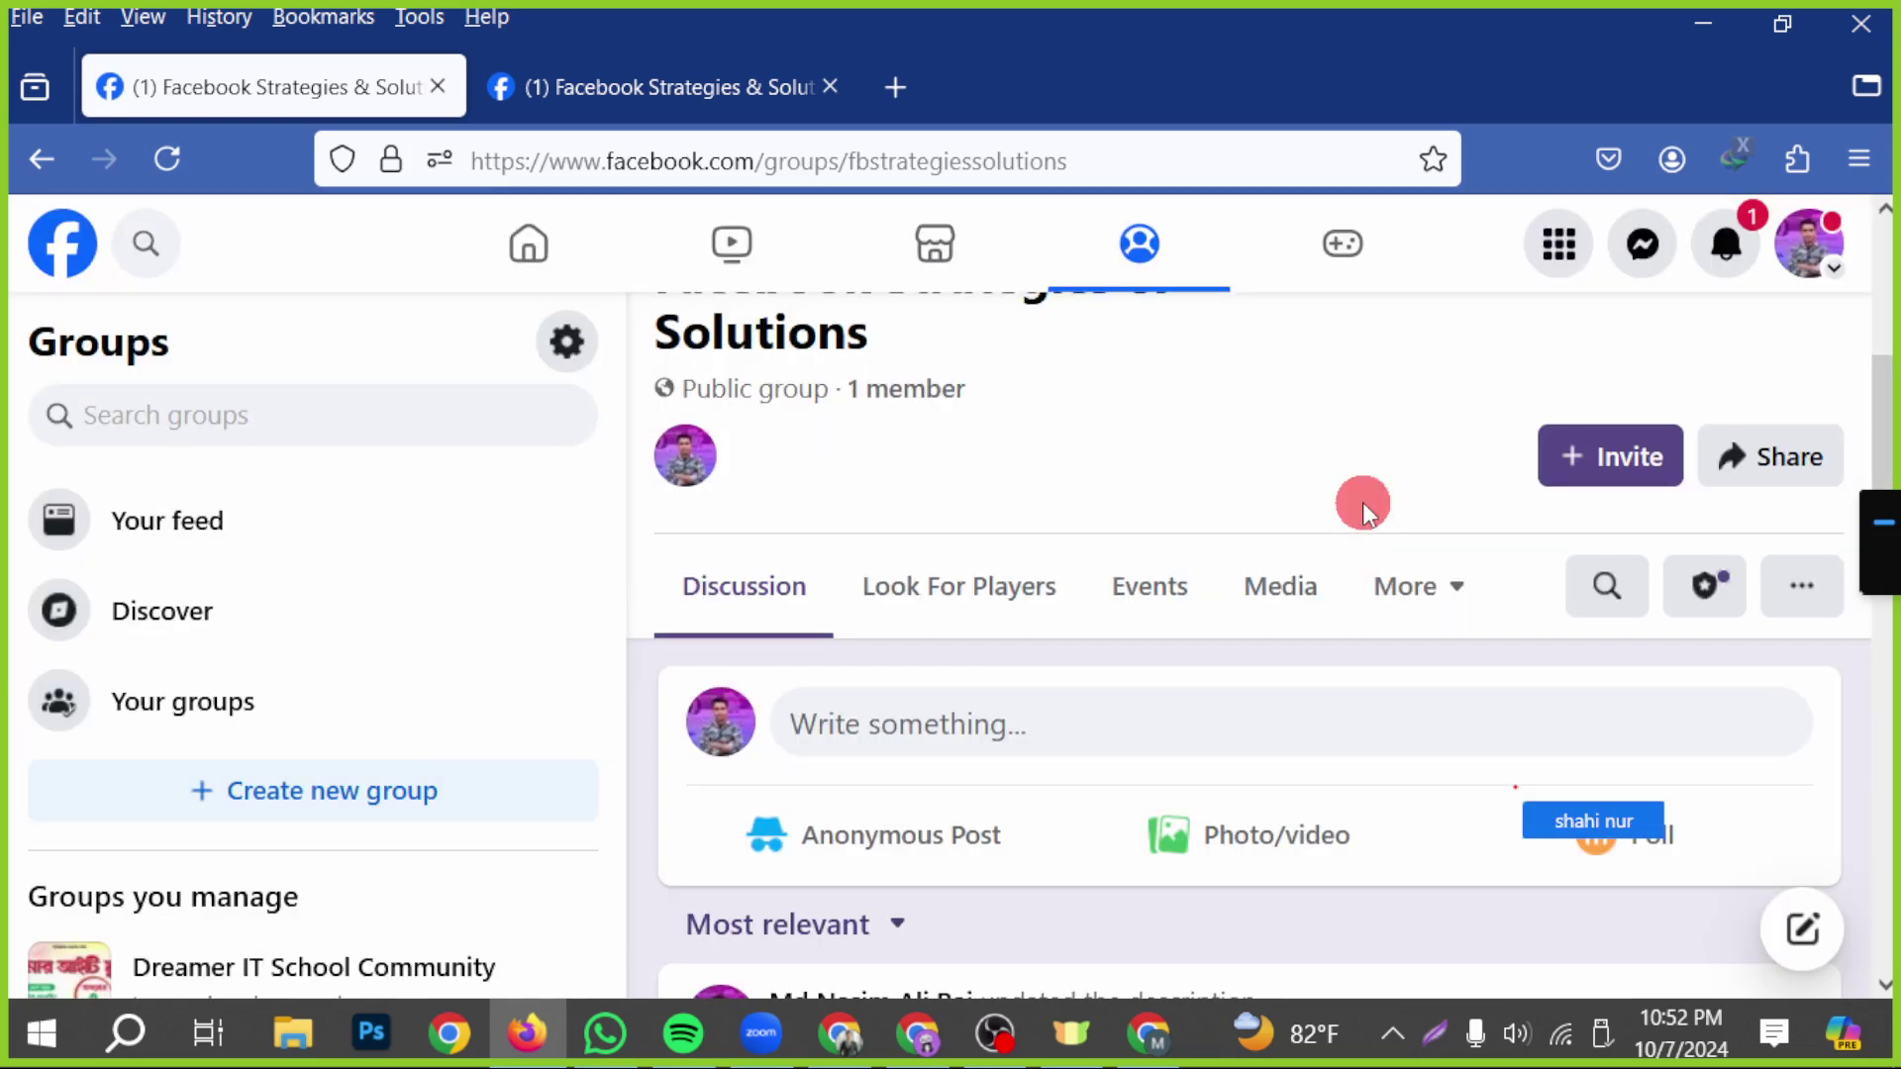
click(1638, 460)
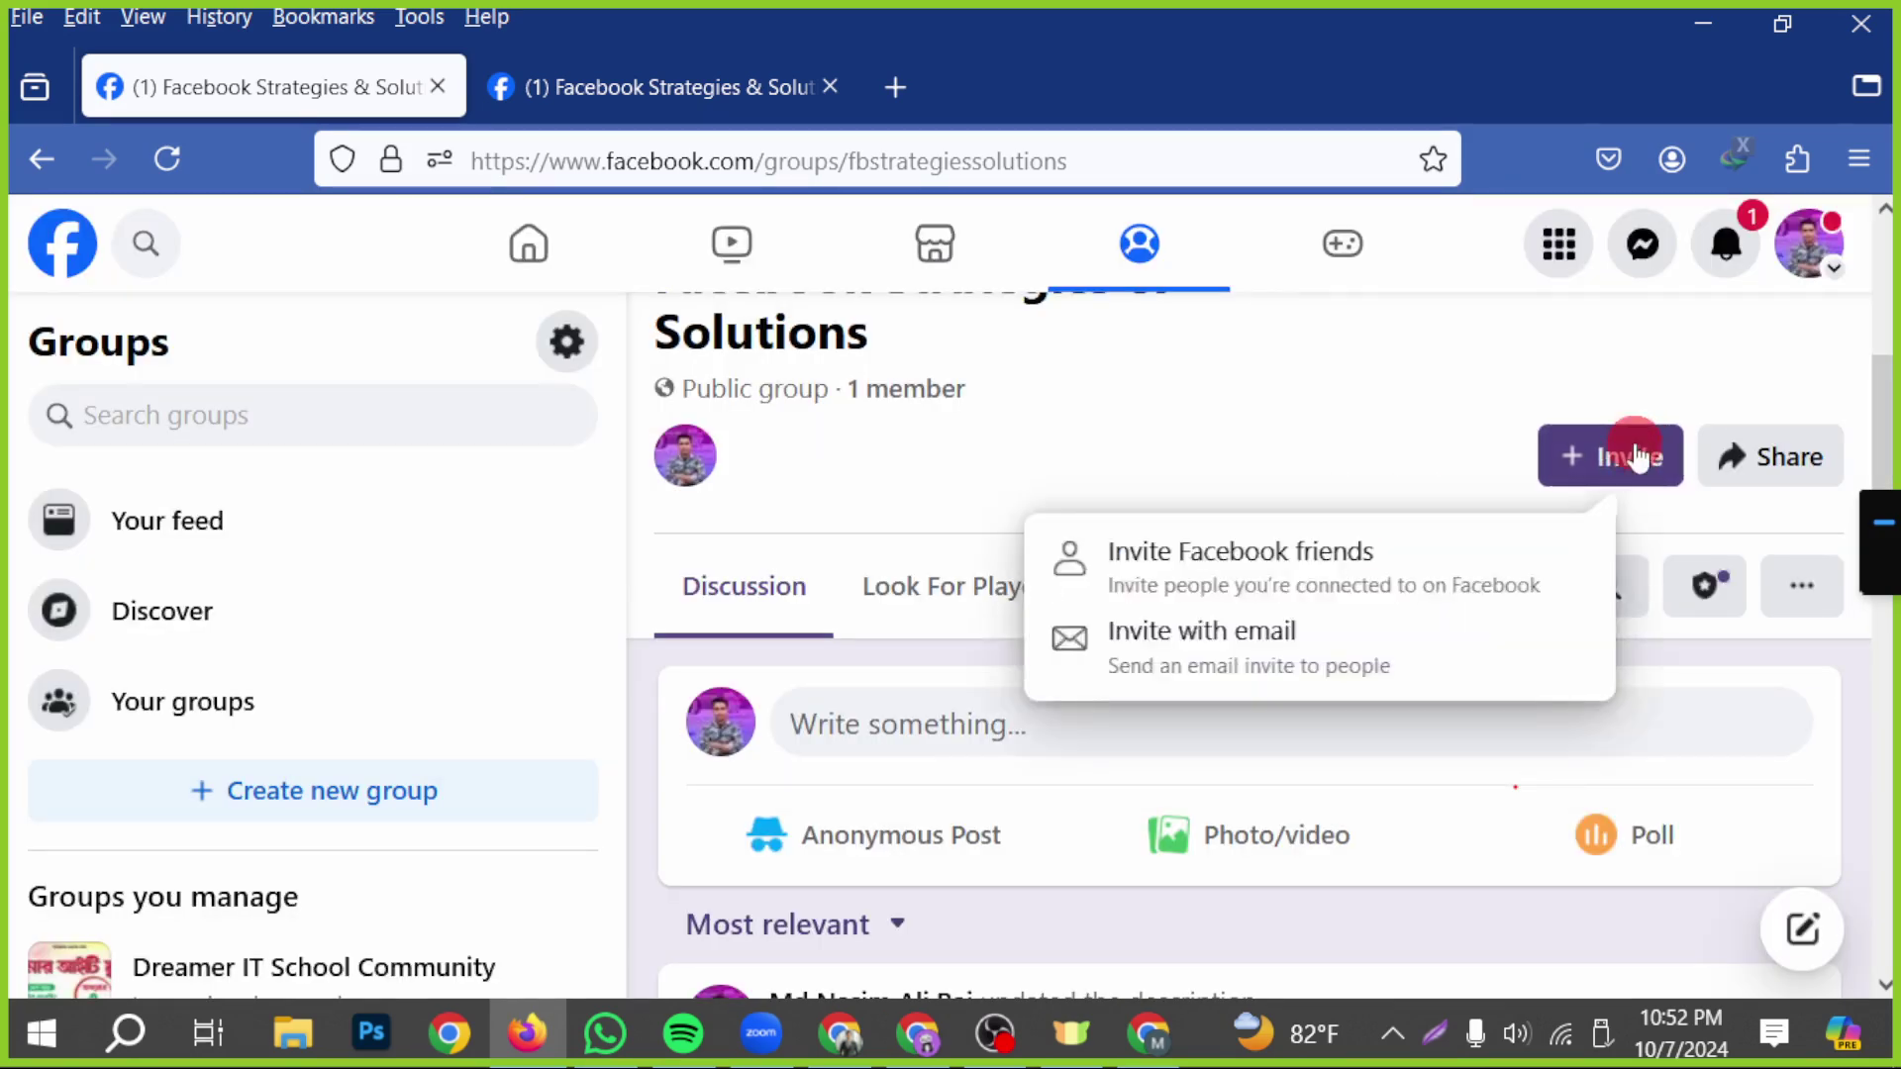
click(1379, 581)
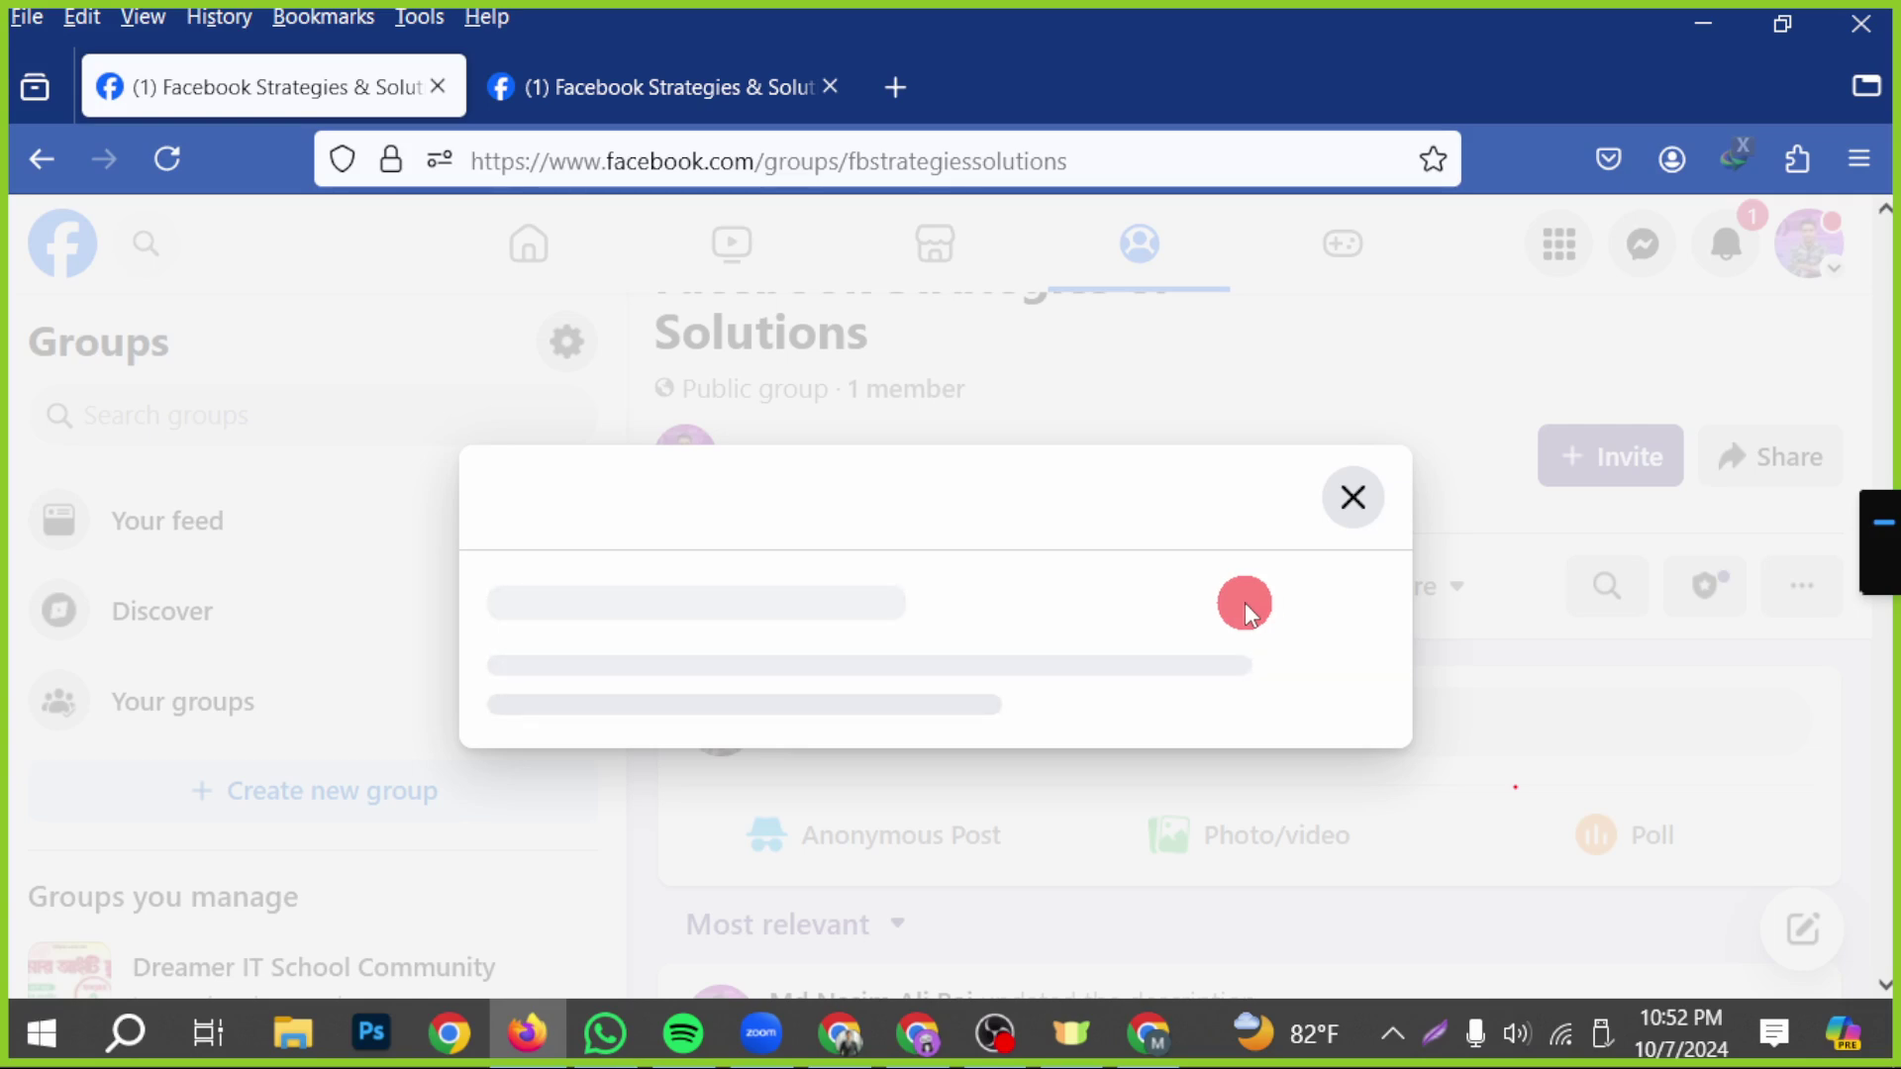
click(1350, 498)
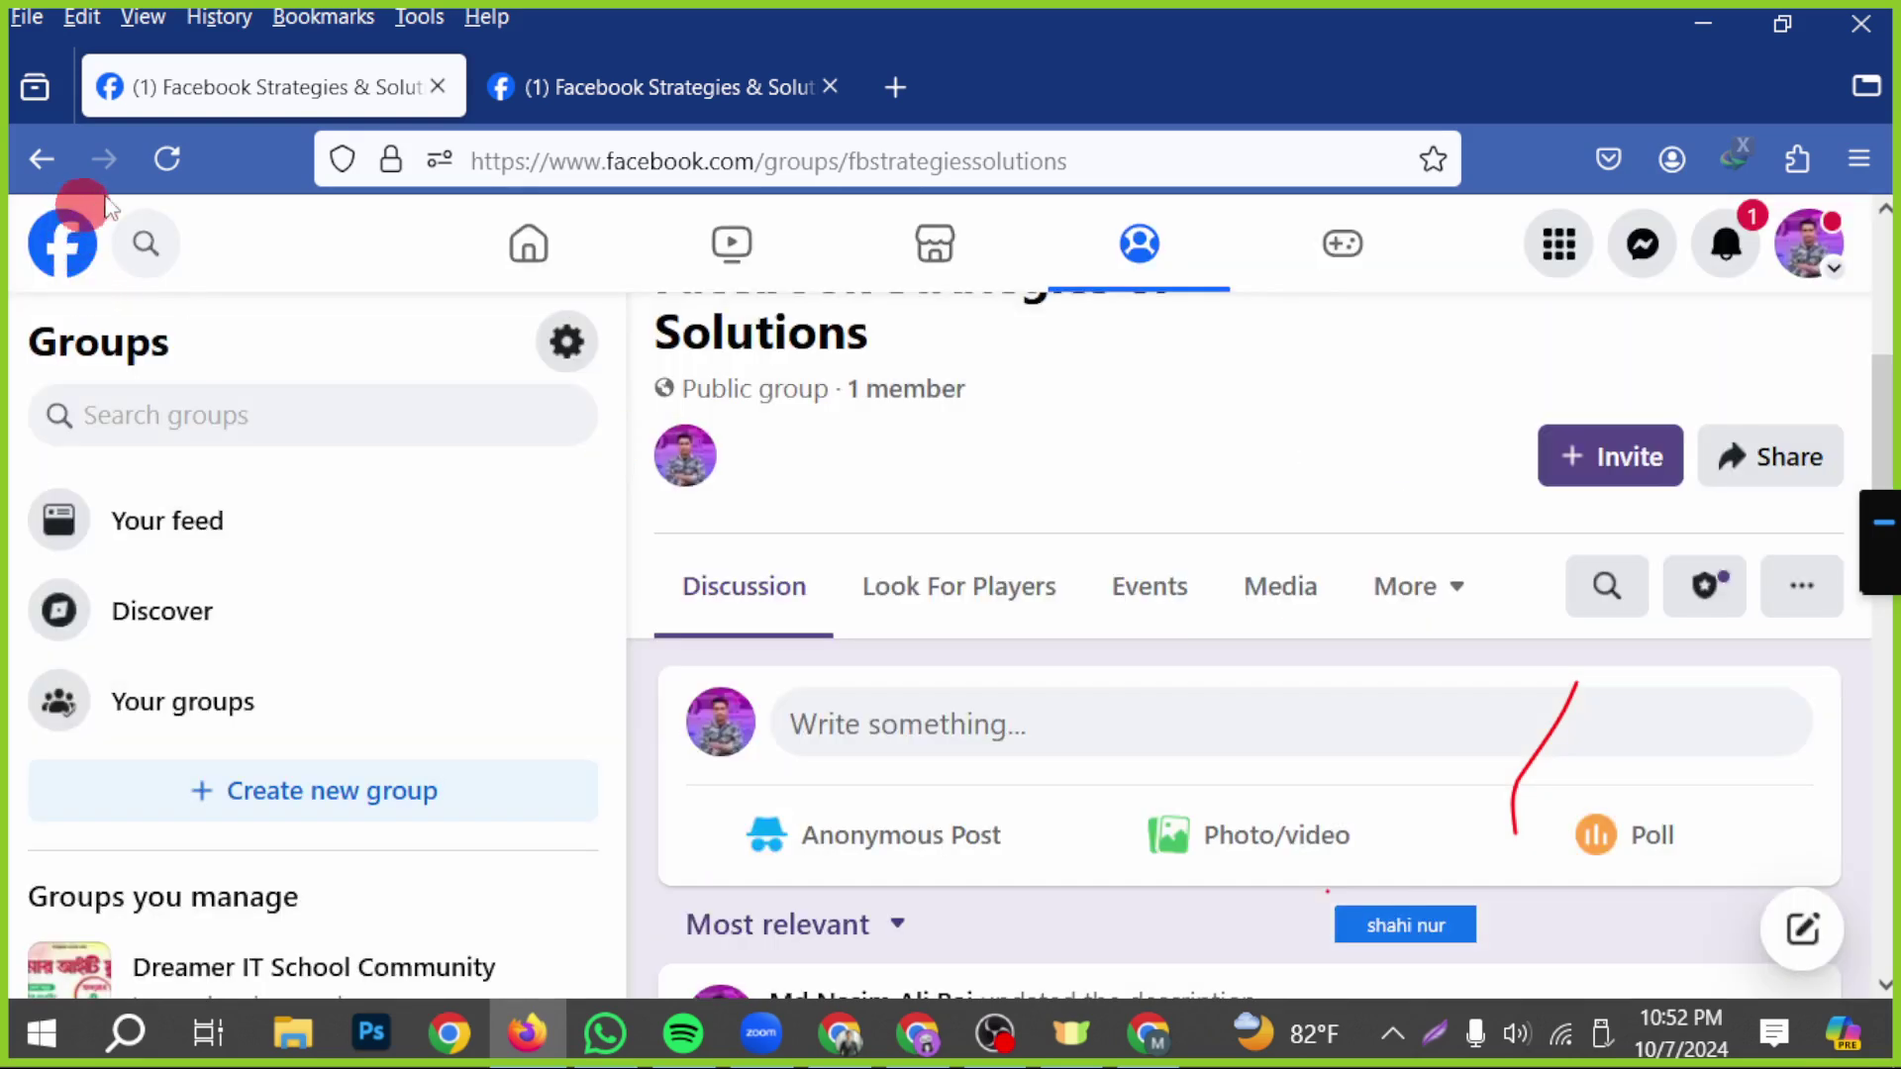
- Reload the Facebook Strategies & Solutions group page and close the duplicate browser tab
click(157, 174)
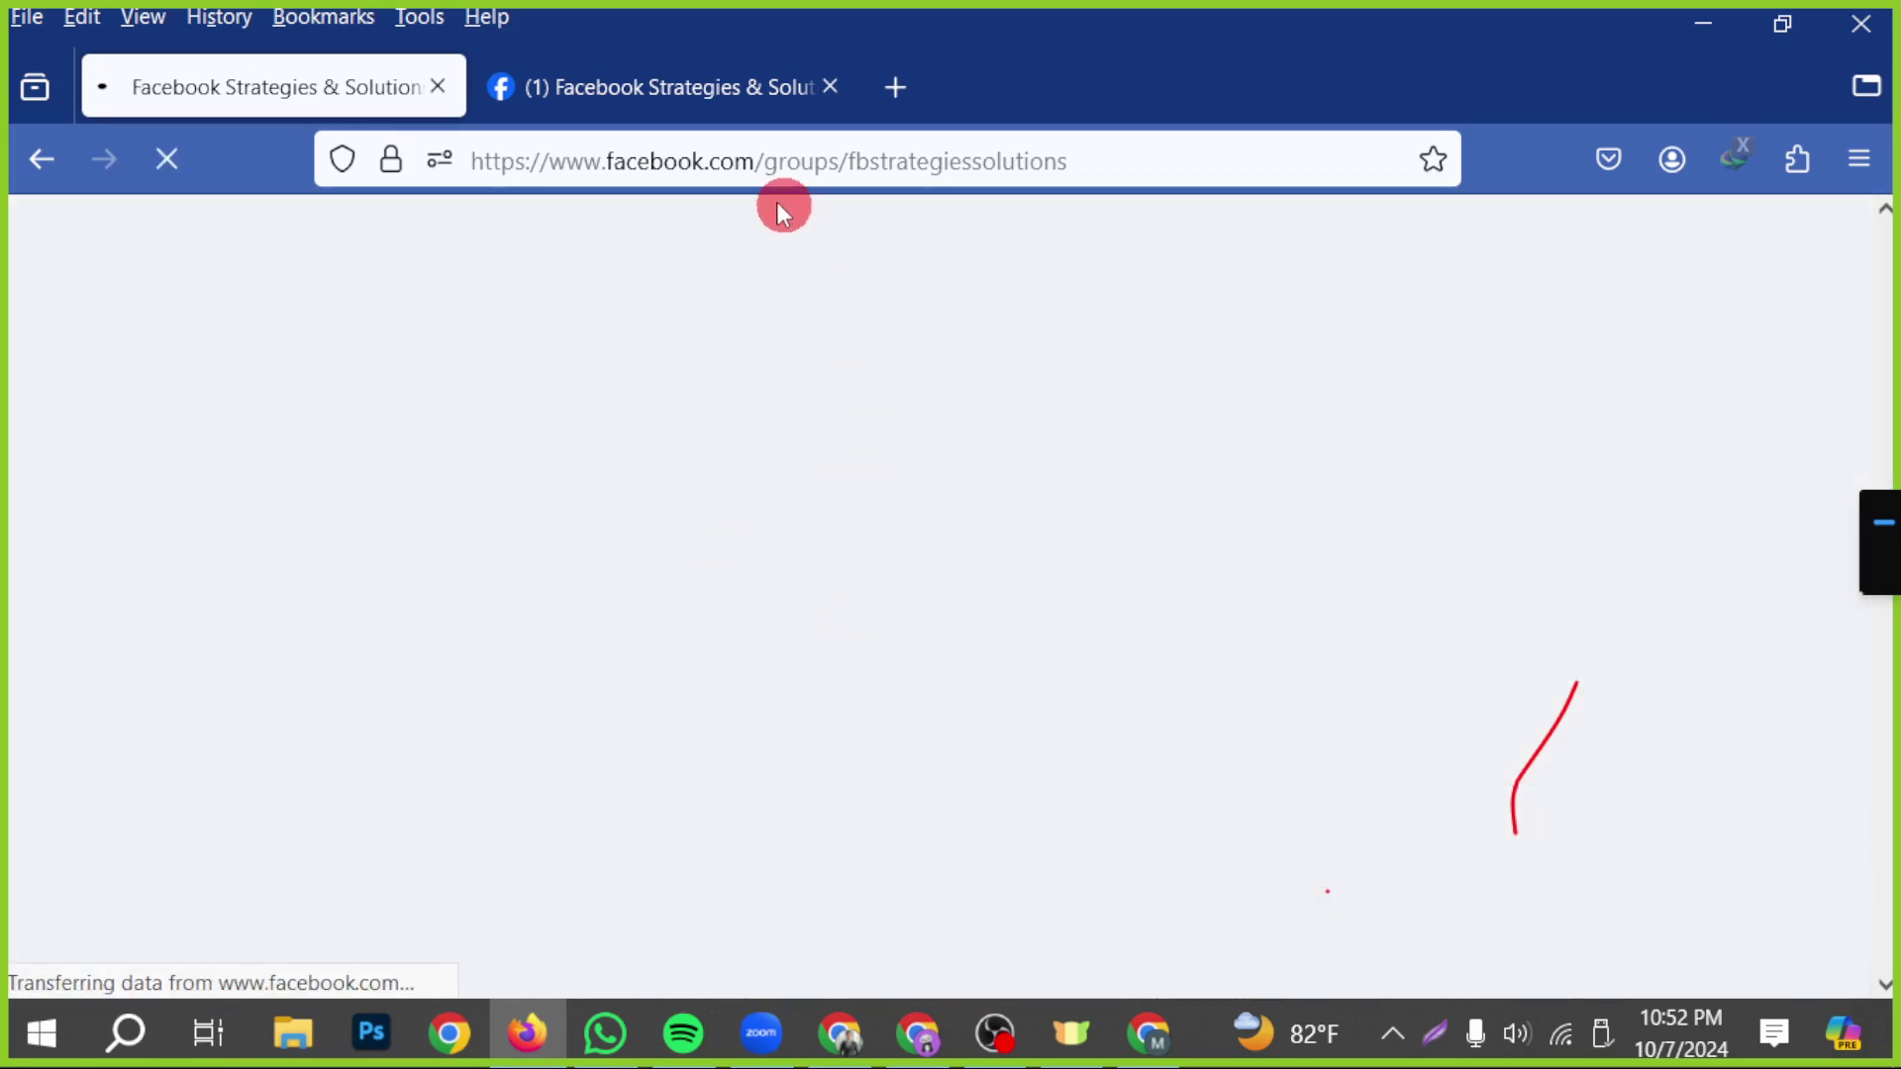
click(569, 99)
click(829, 88)
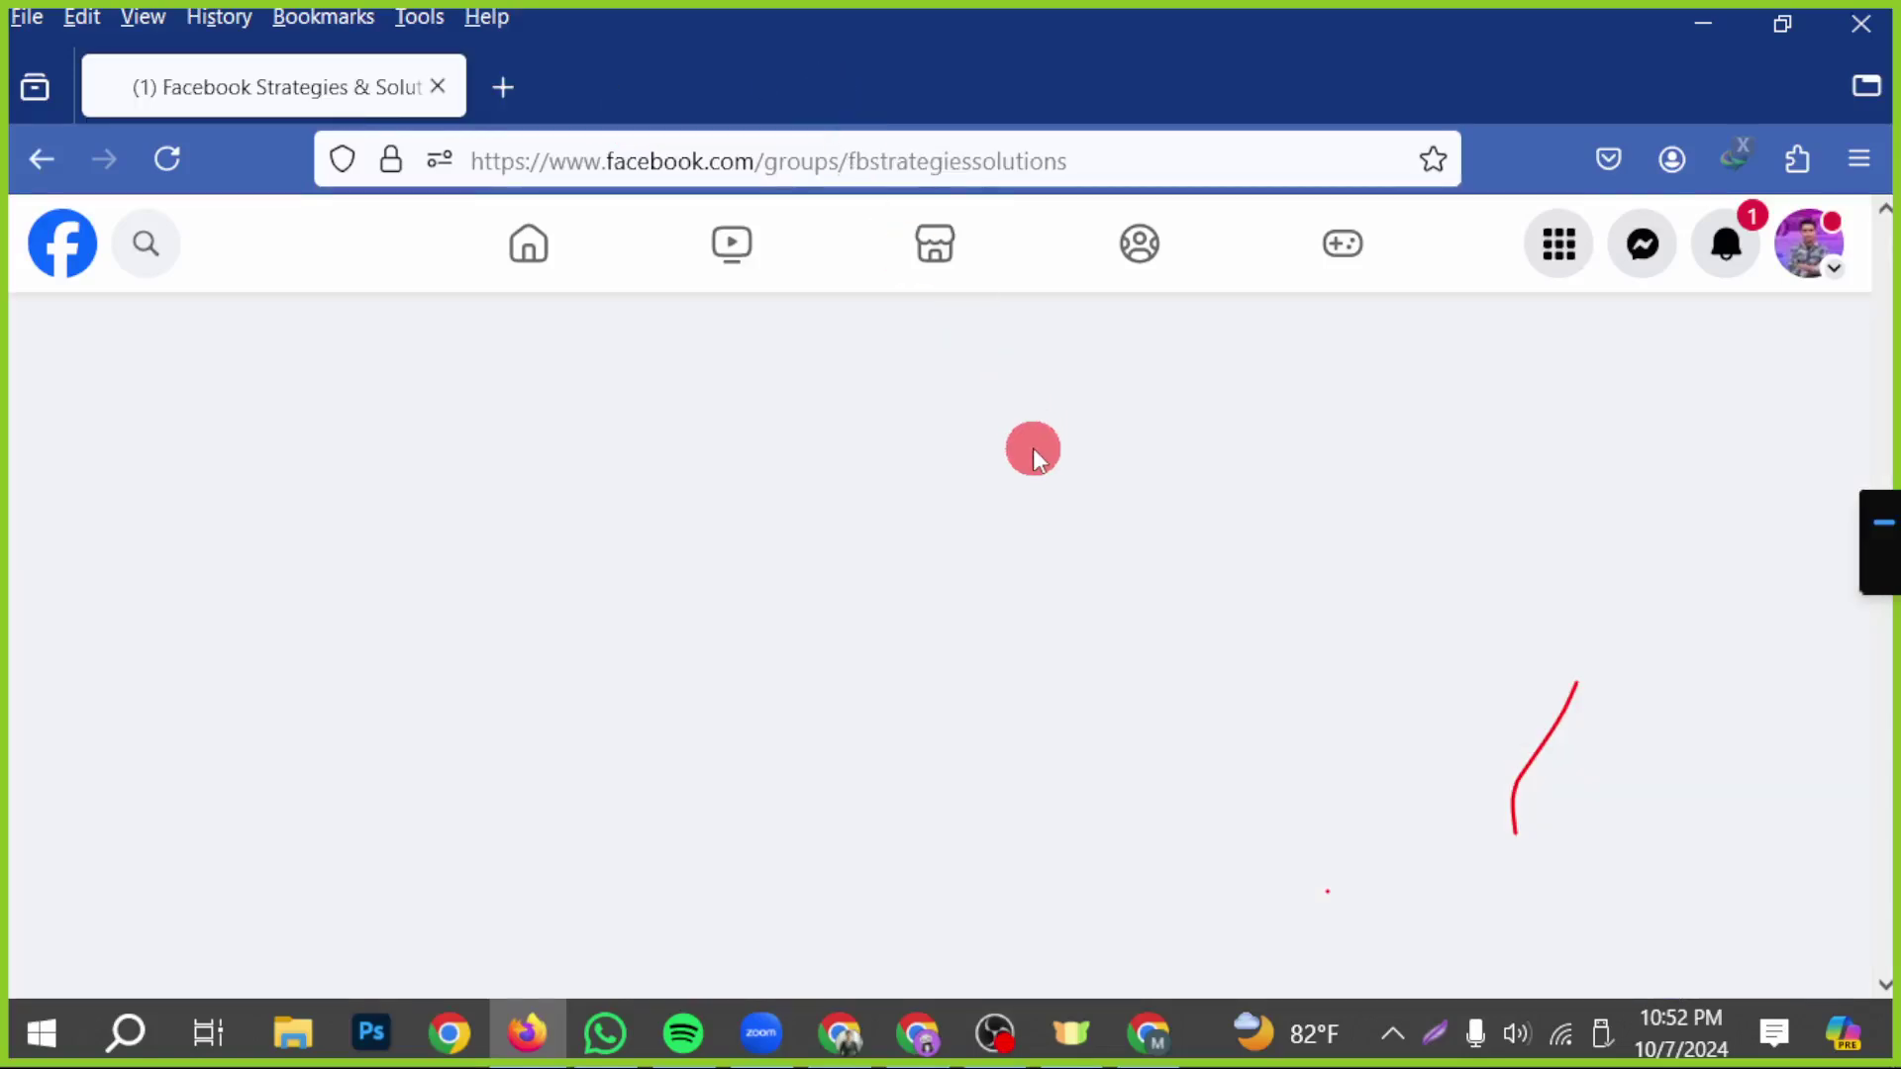
- Open the Facebook friends invitation for the group and try to invite people via QR code
scroll(1333, 782, down, 4)
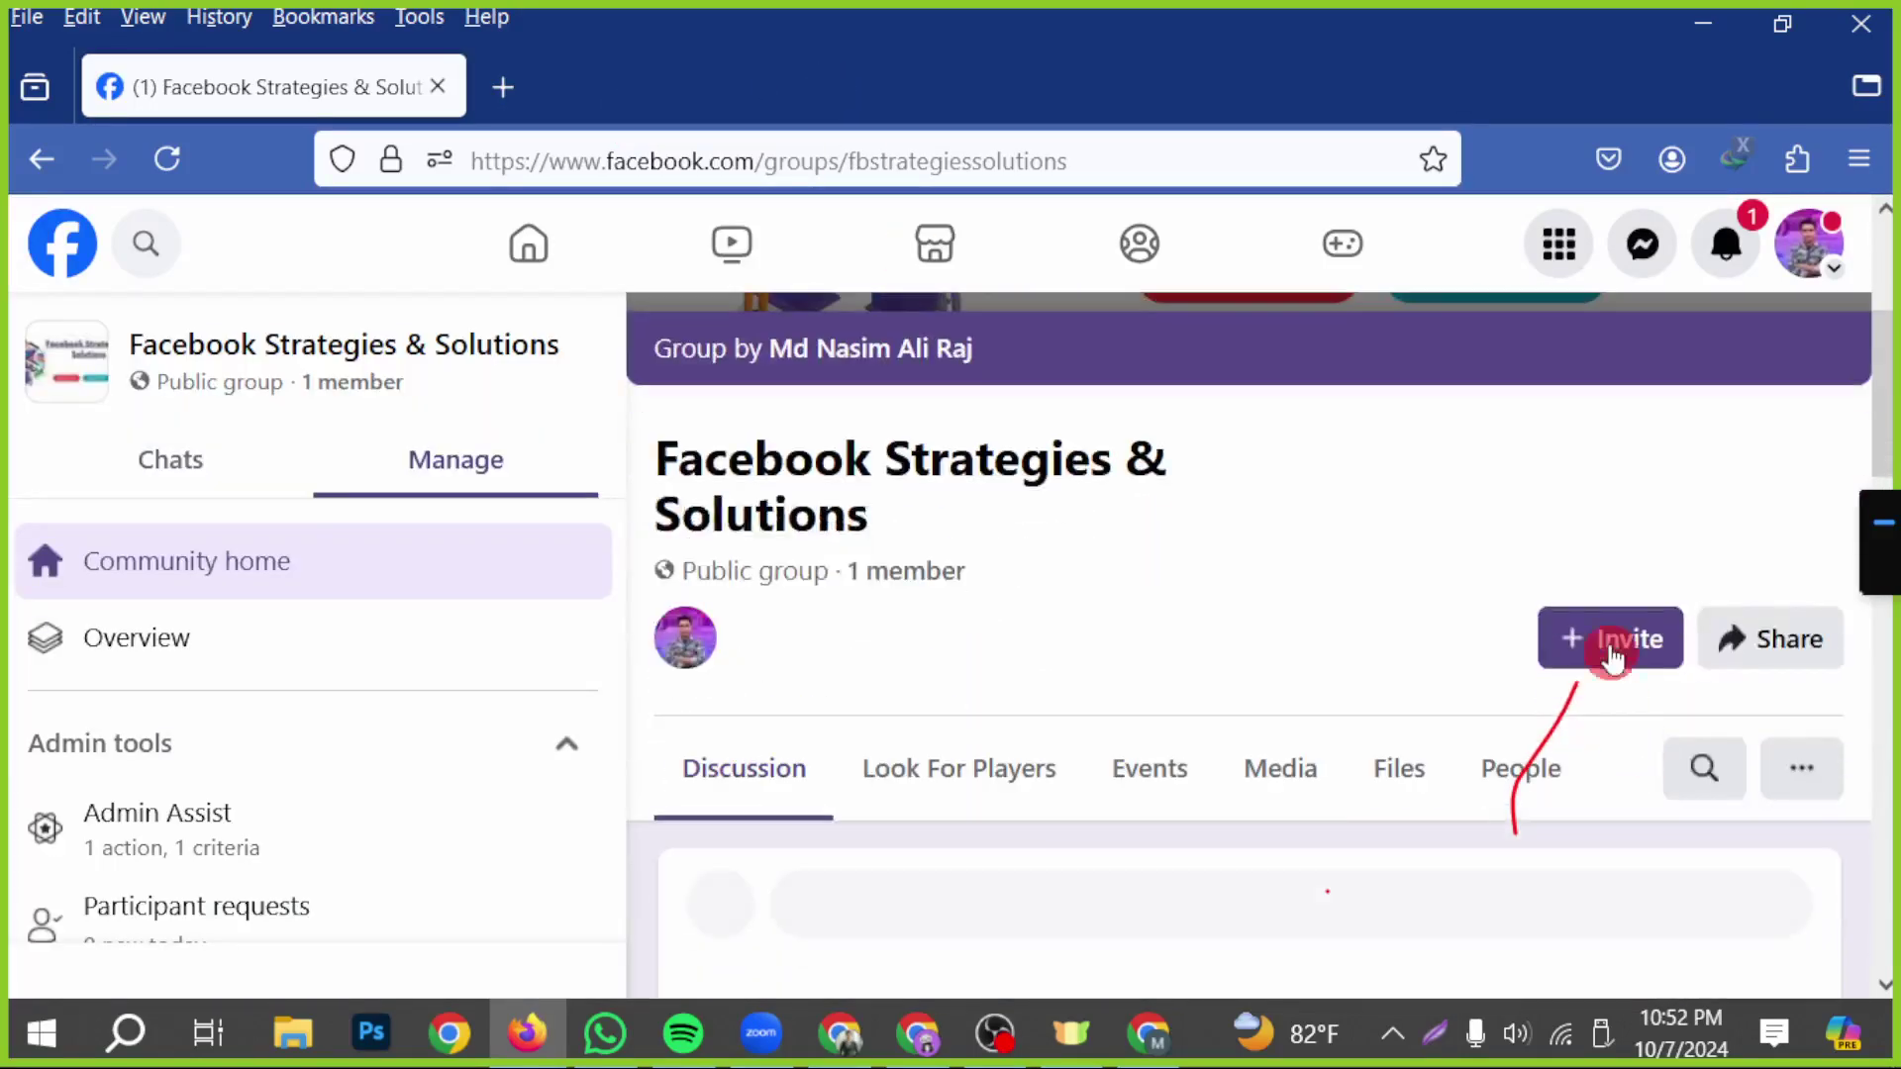
click(1612, 649)
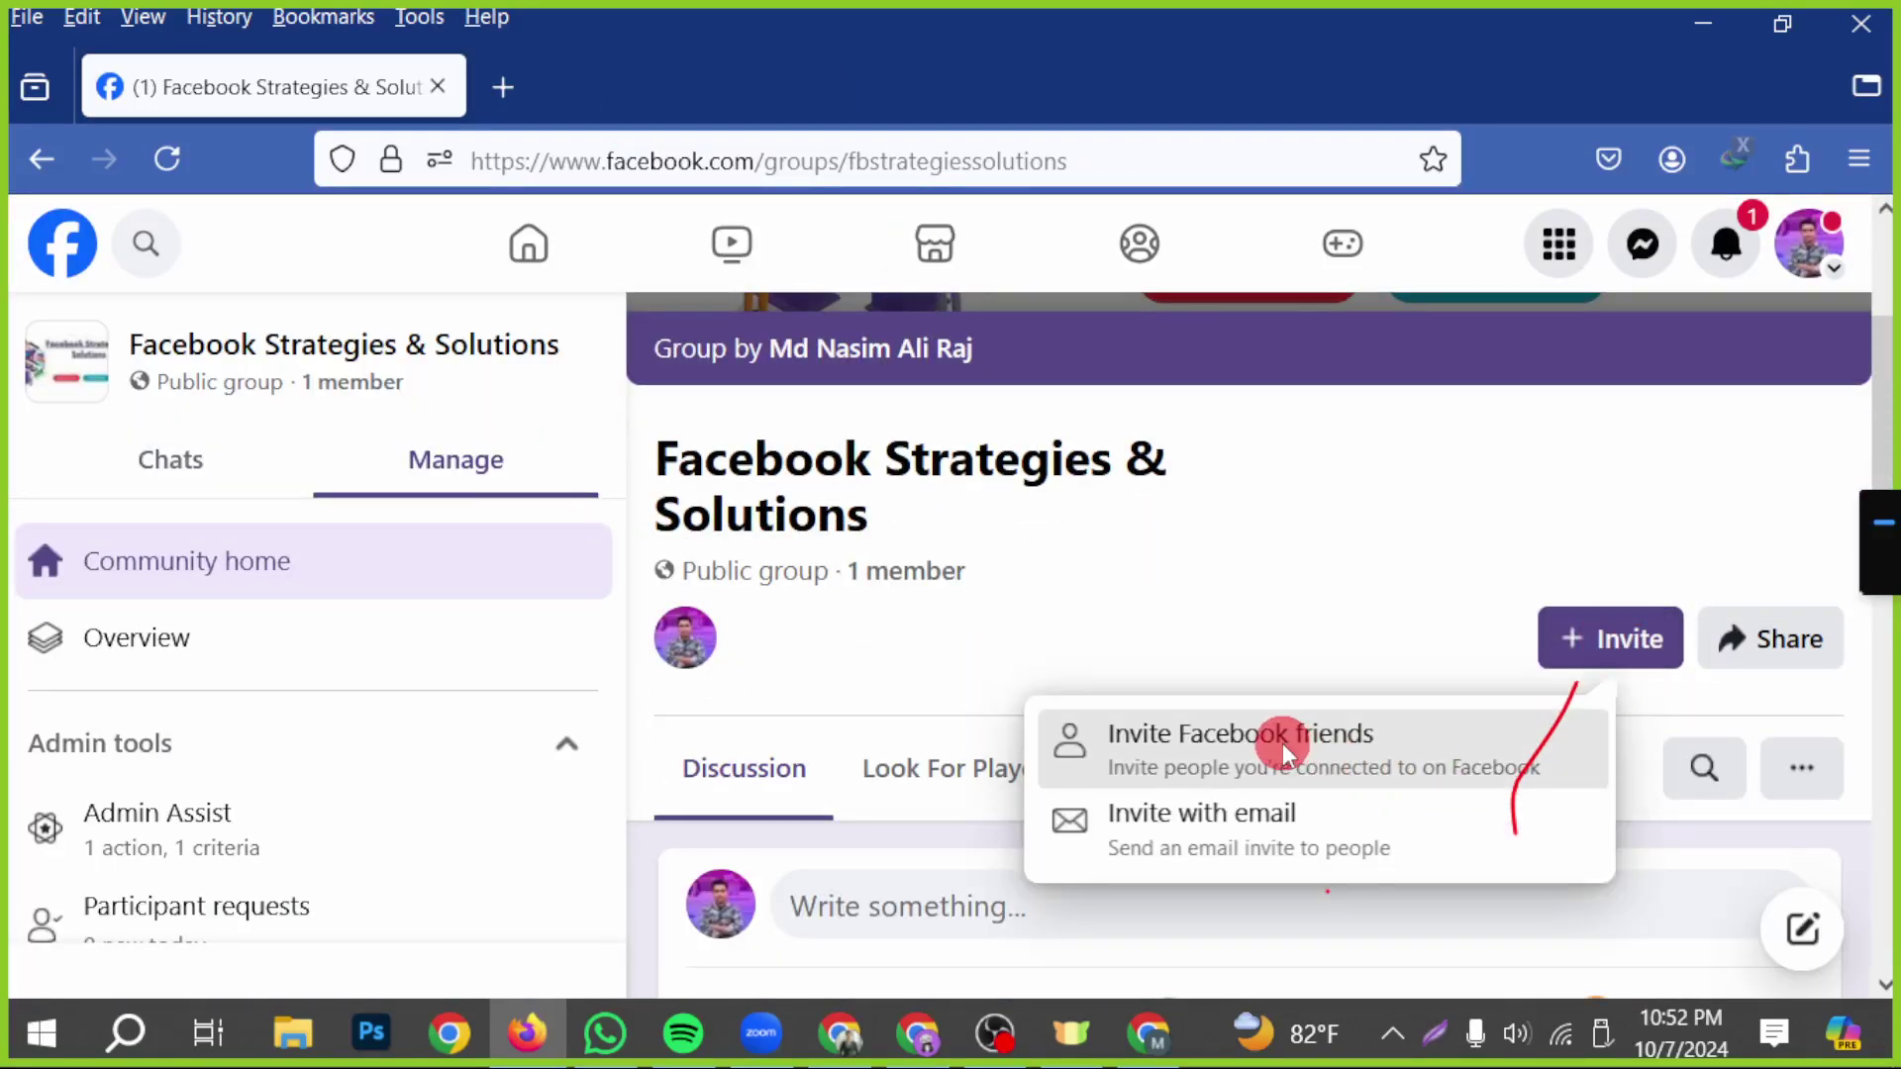
click(1281, 742)
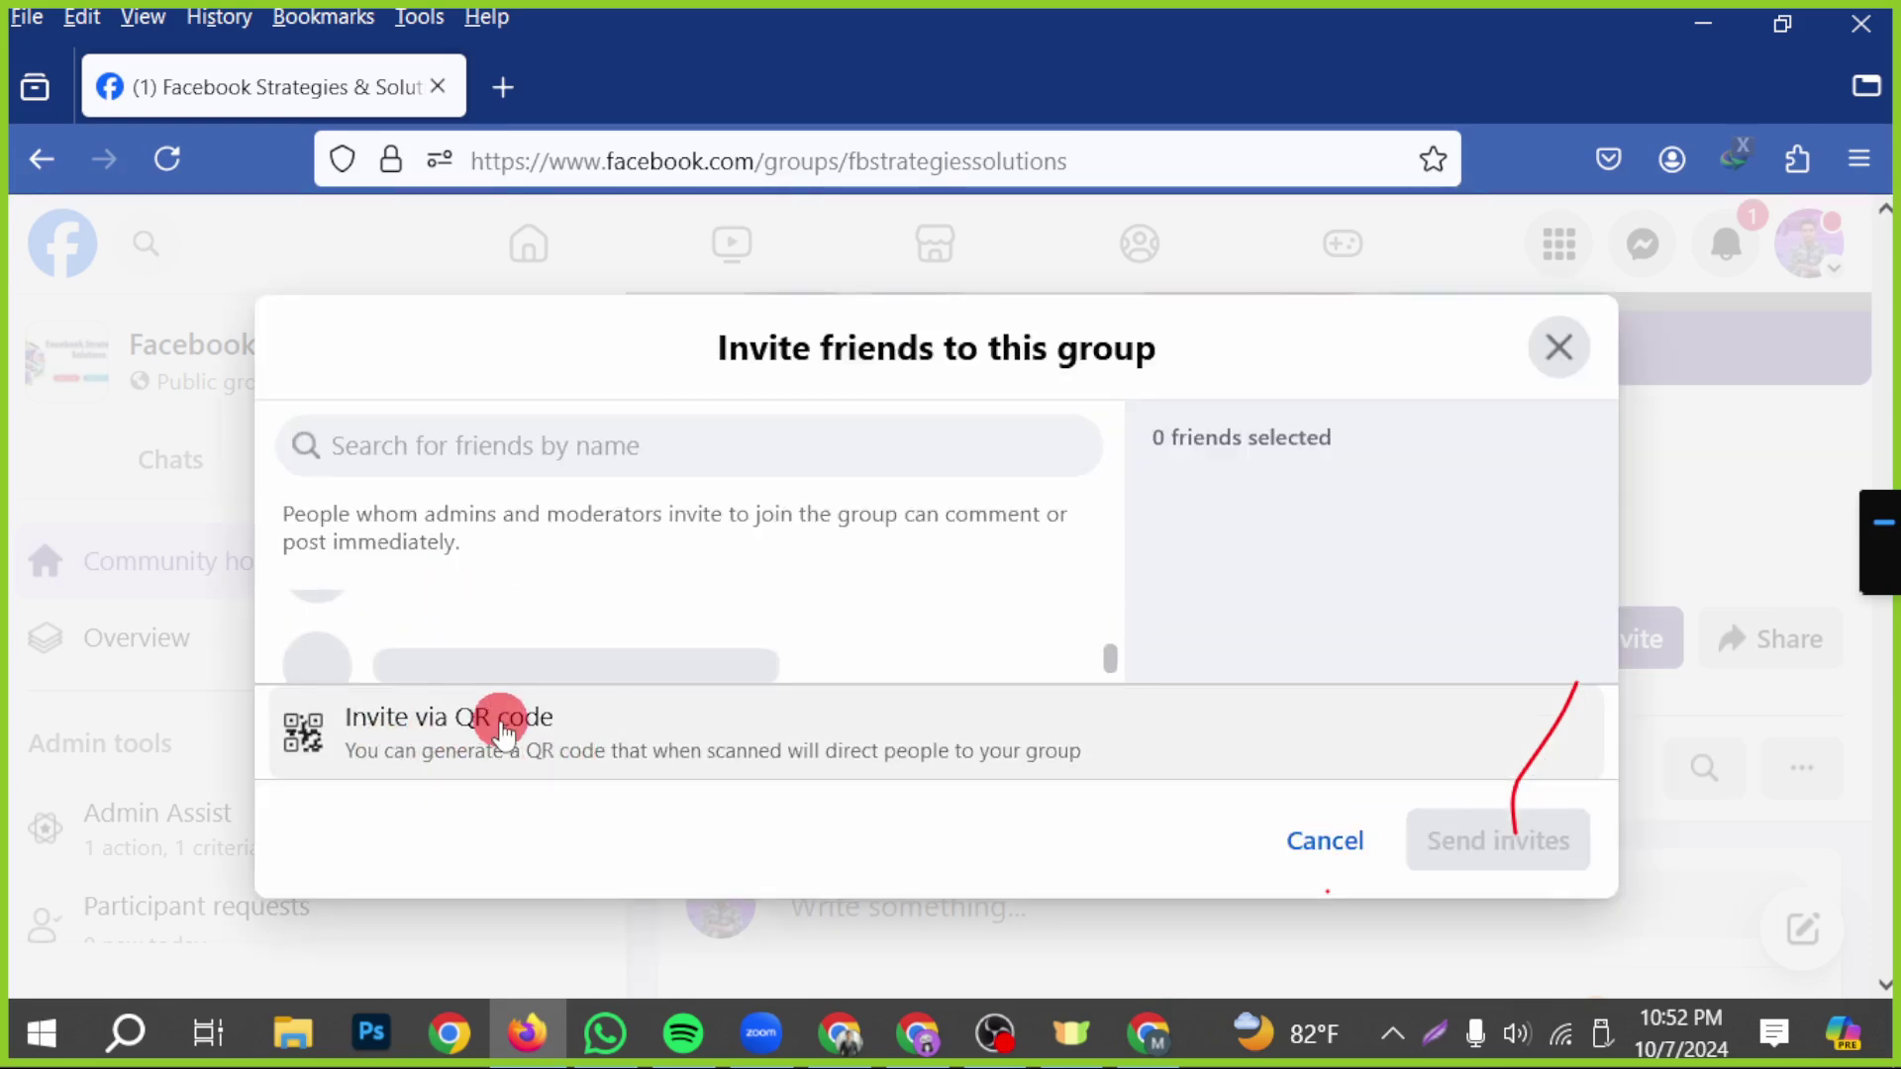
click(464, 738)
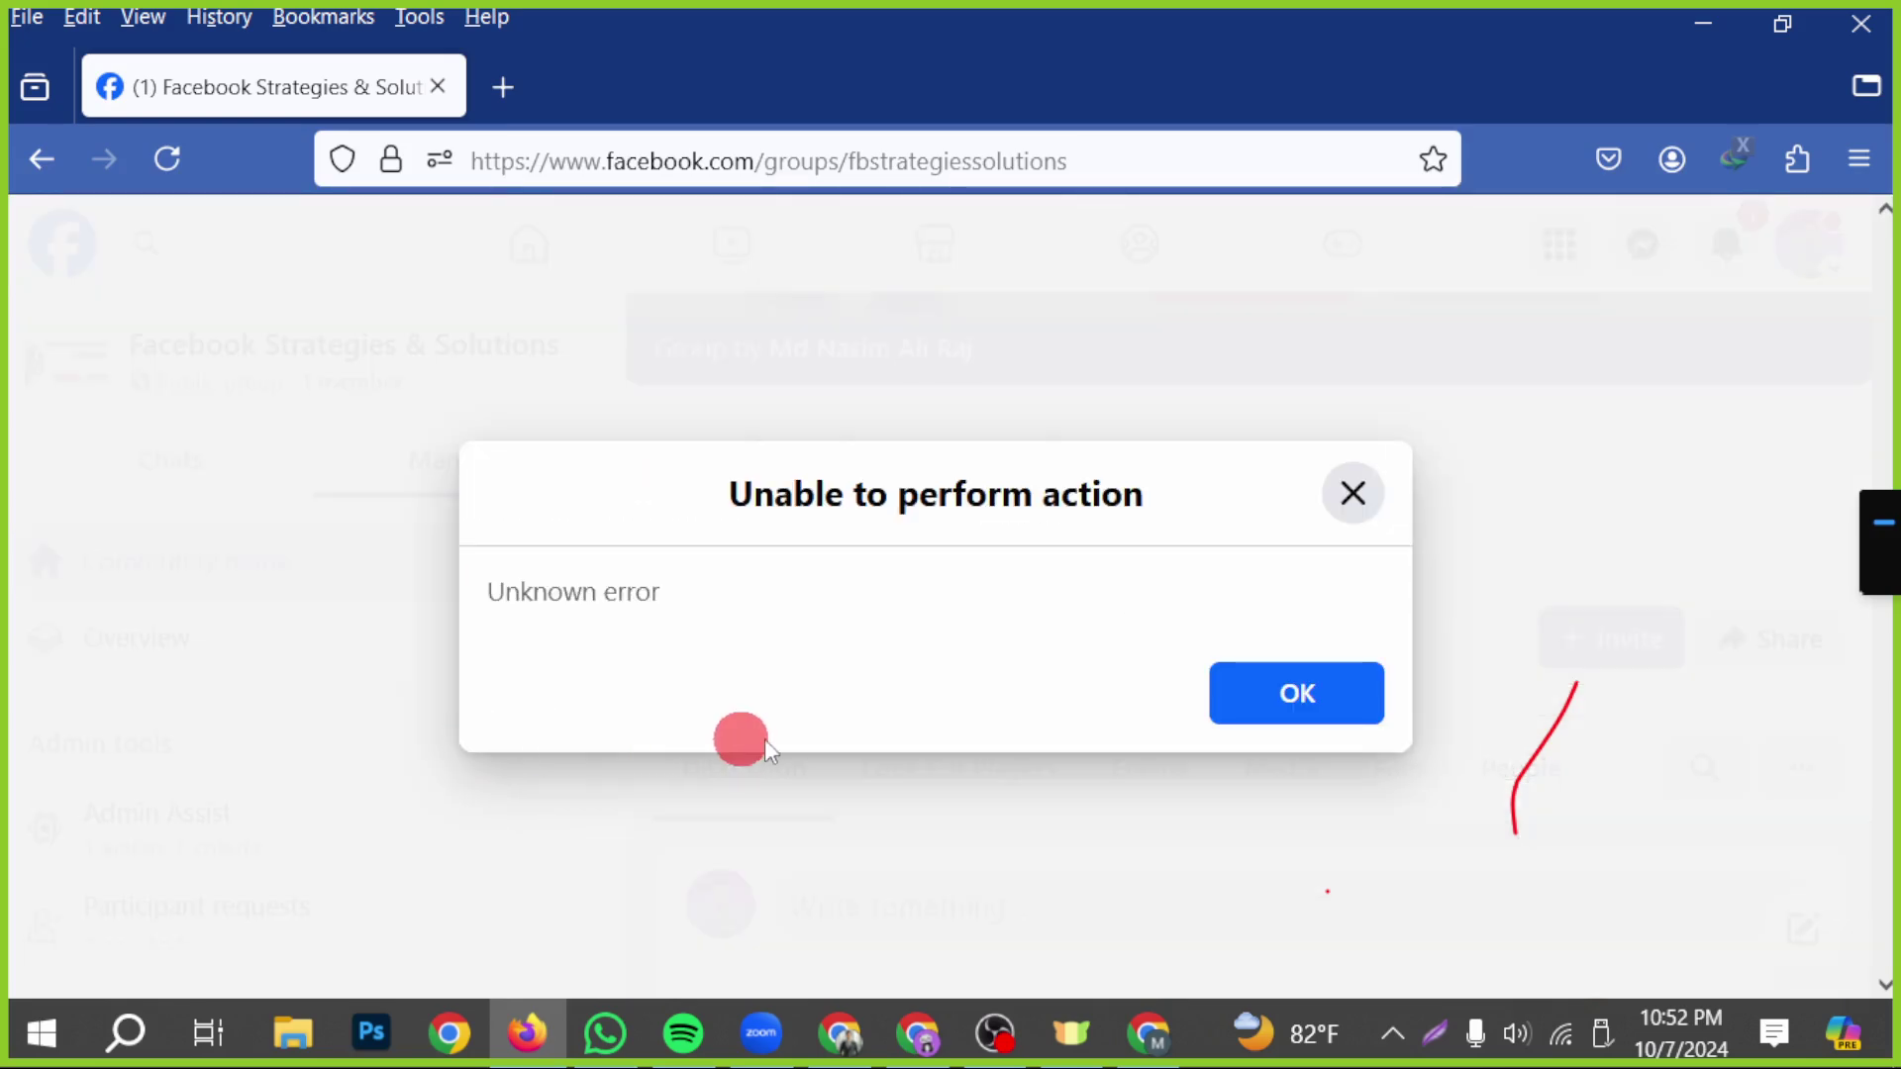
click(1296, 698)
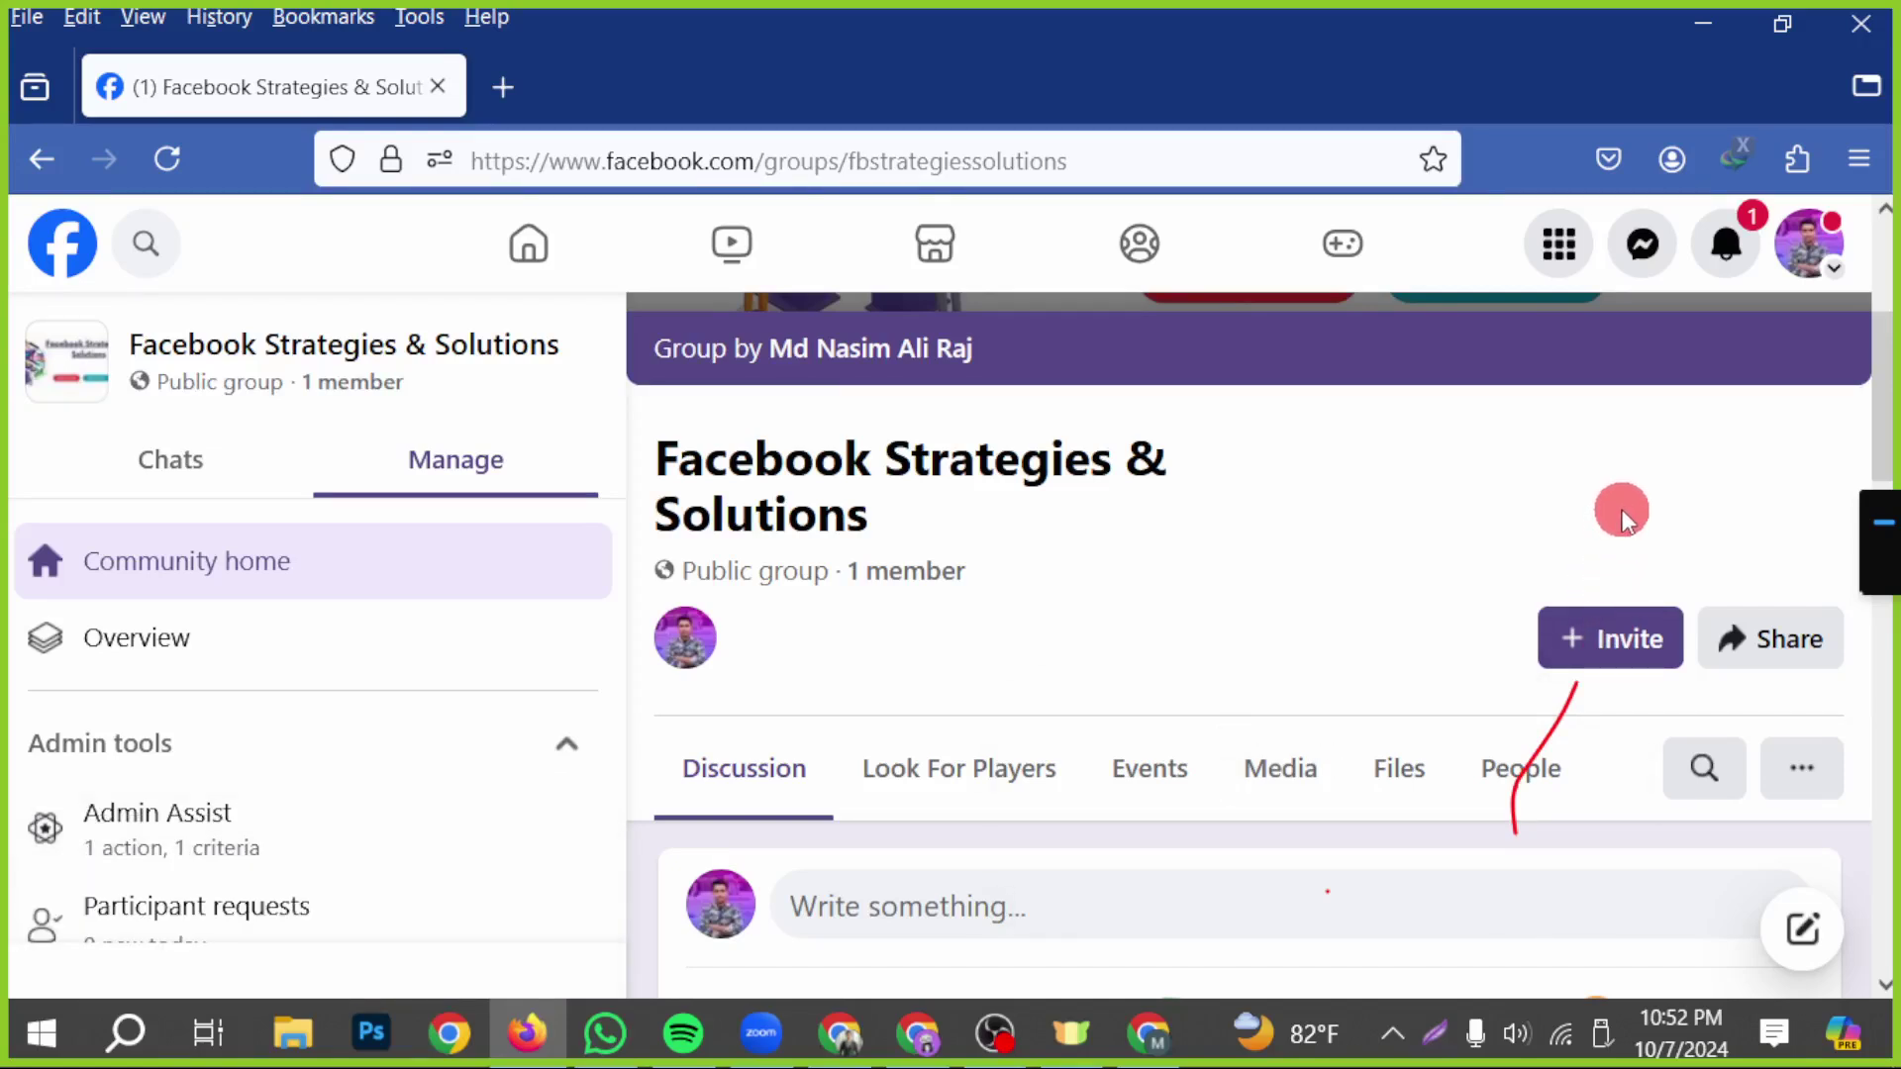
- Open the group's email invitation form, review its message and email address field, and cancel it
click(1633, 642)
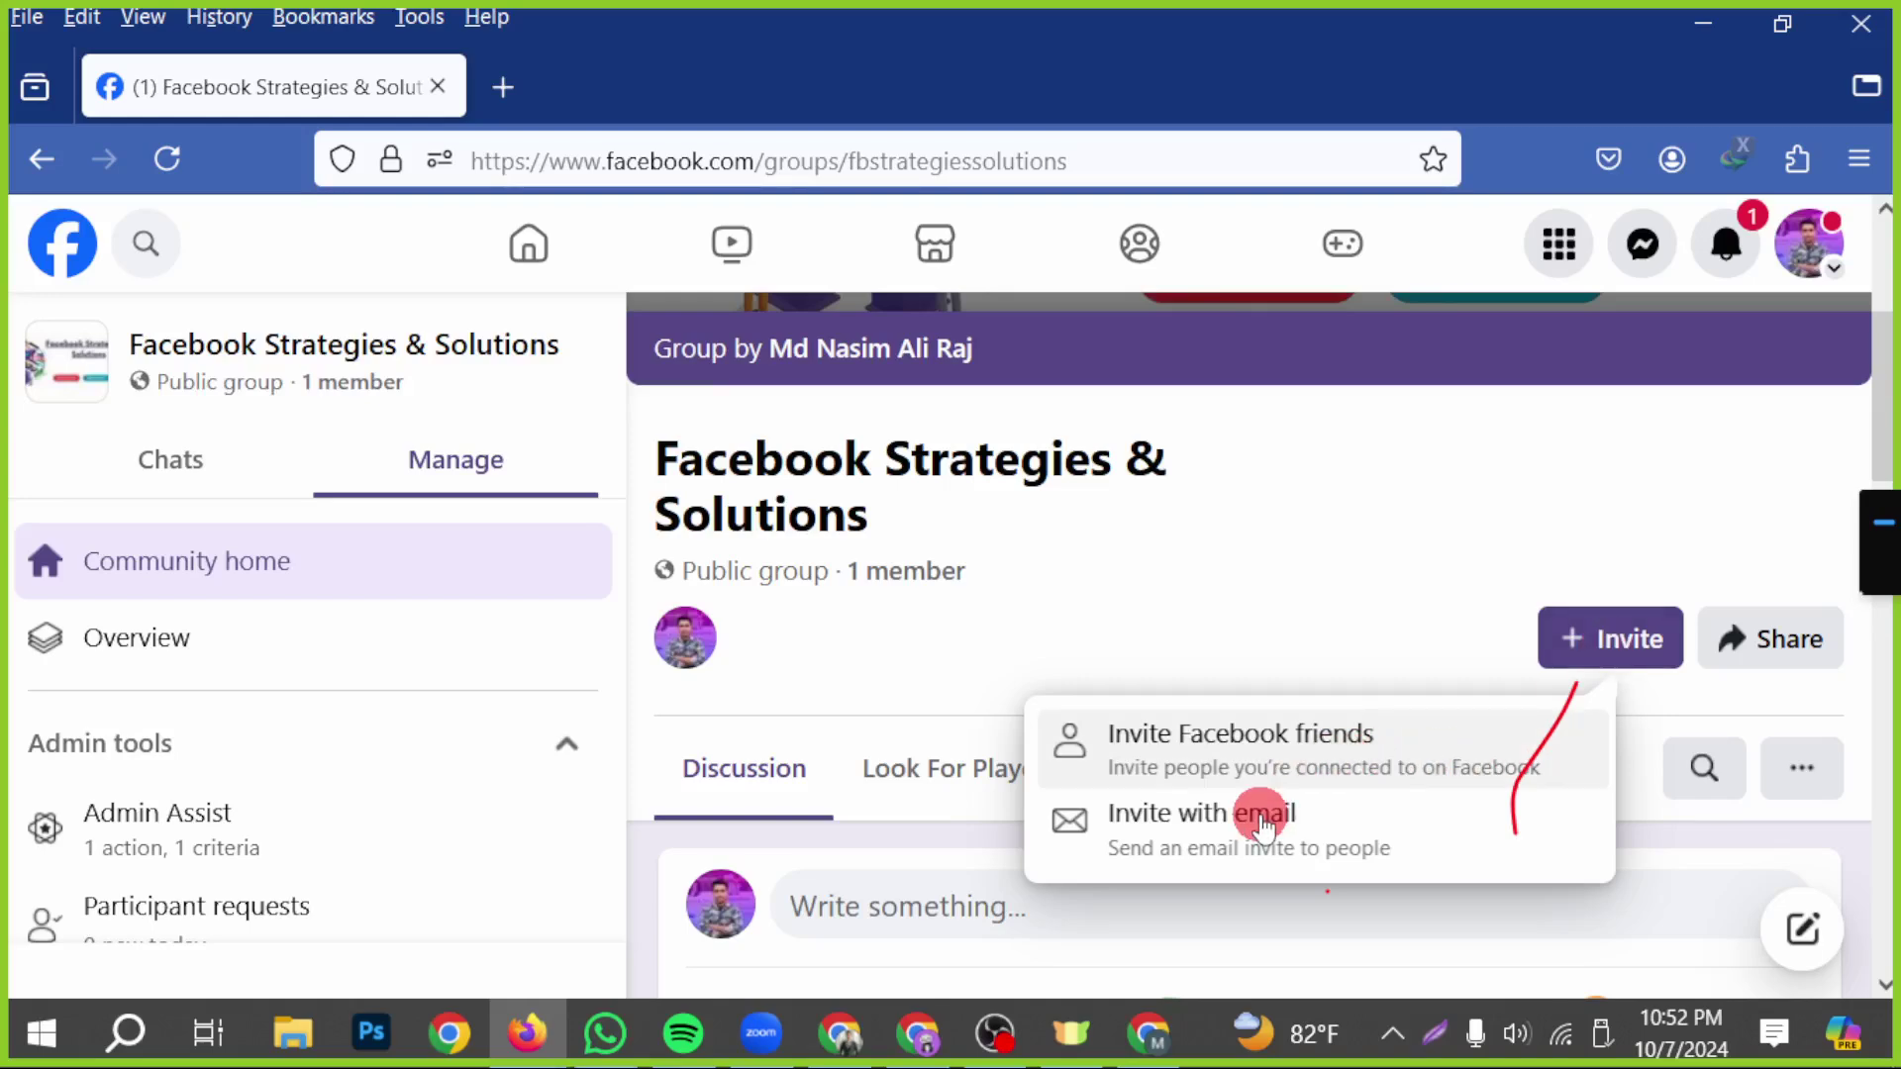
click(1191, 827)
scroll(1395, 758, down, 3)
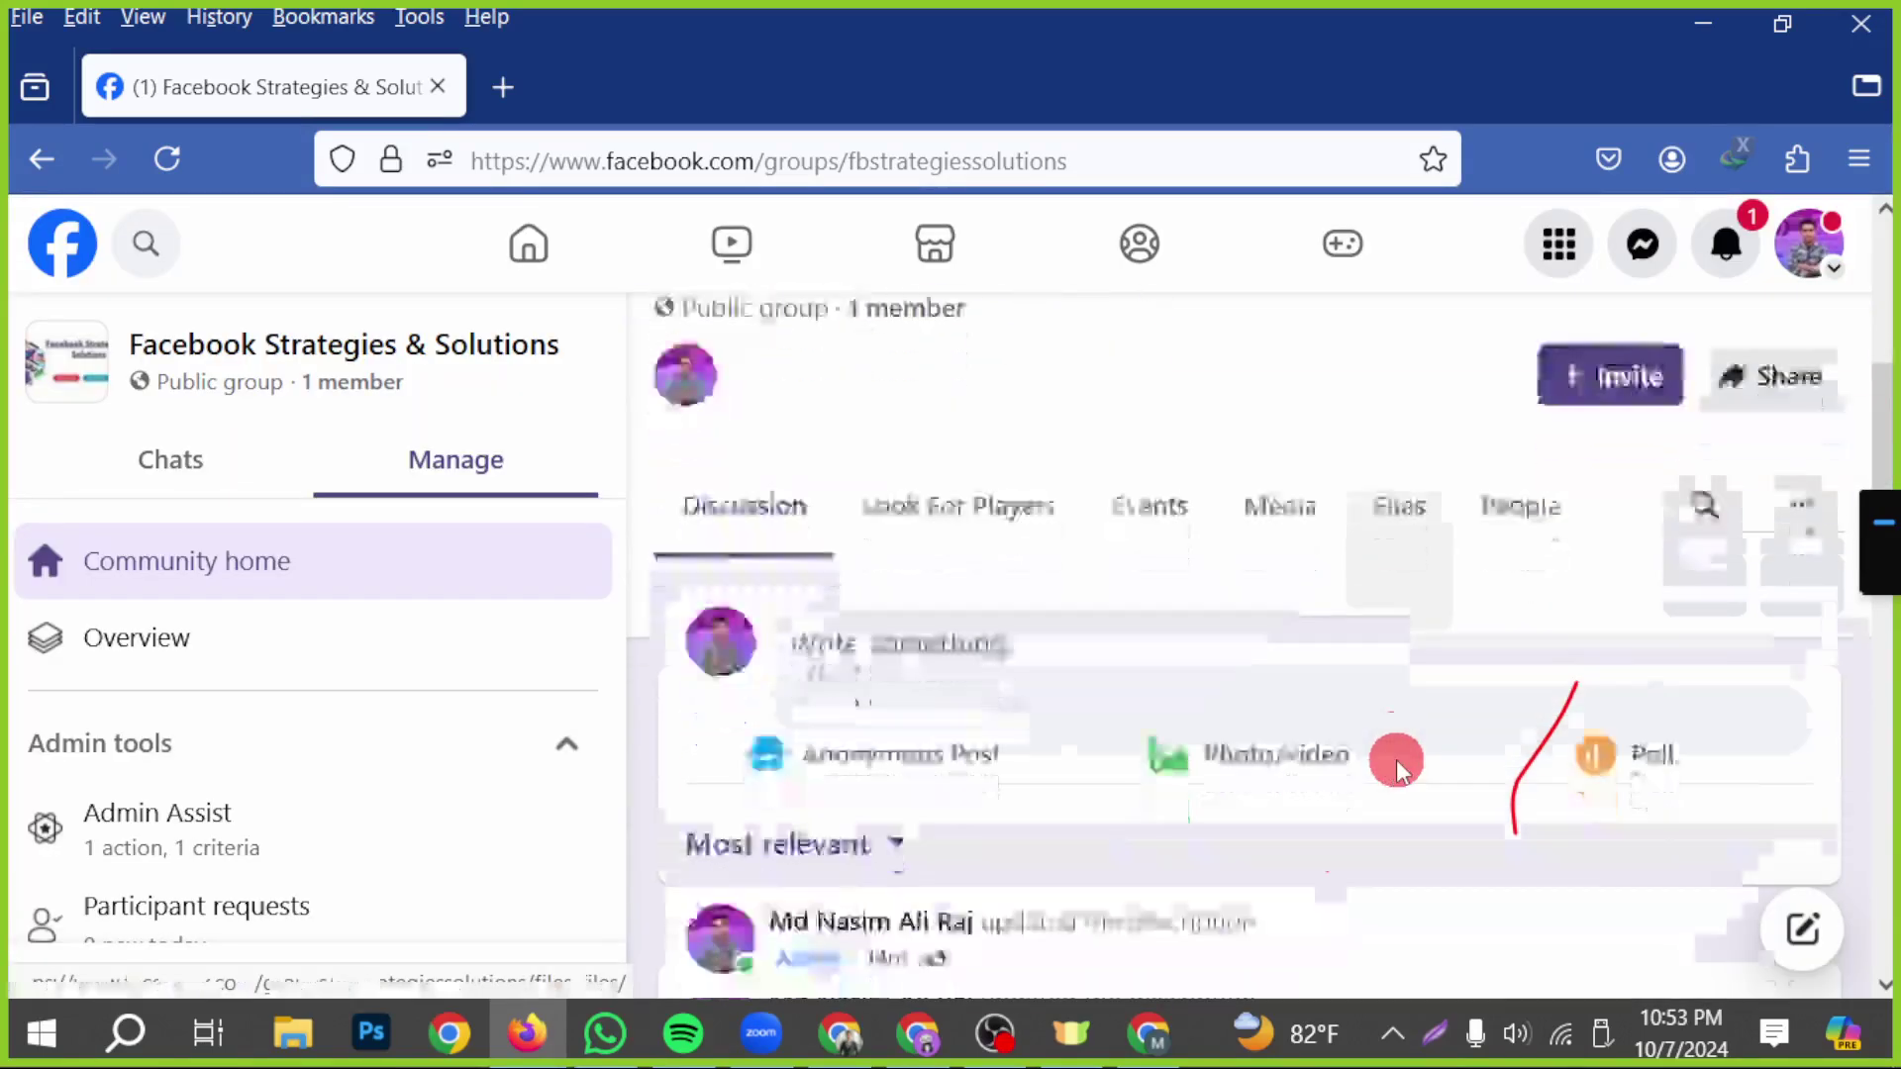
scroll(1396, 759, down, 4)
scroll(1396, 759, up, 5)
scroll(1404, 735, down, 5)
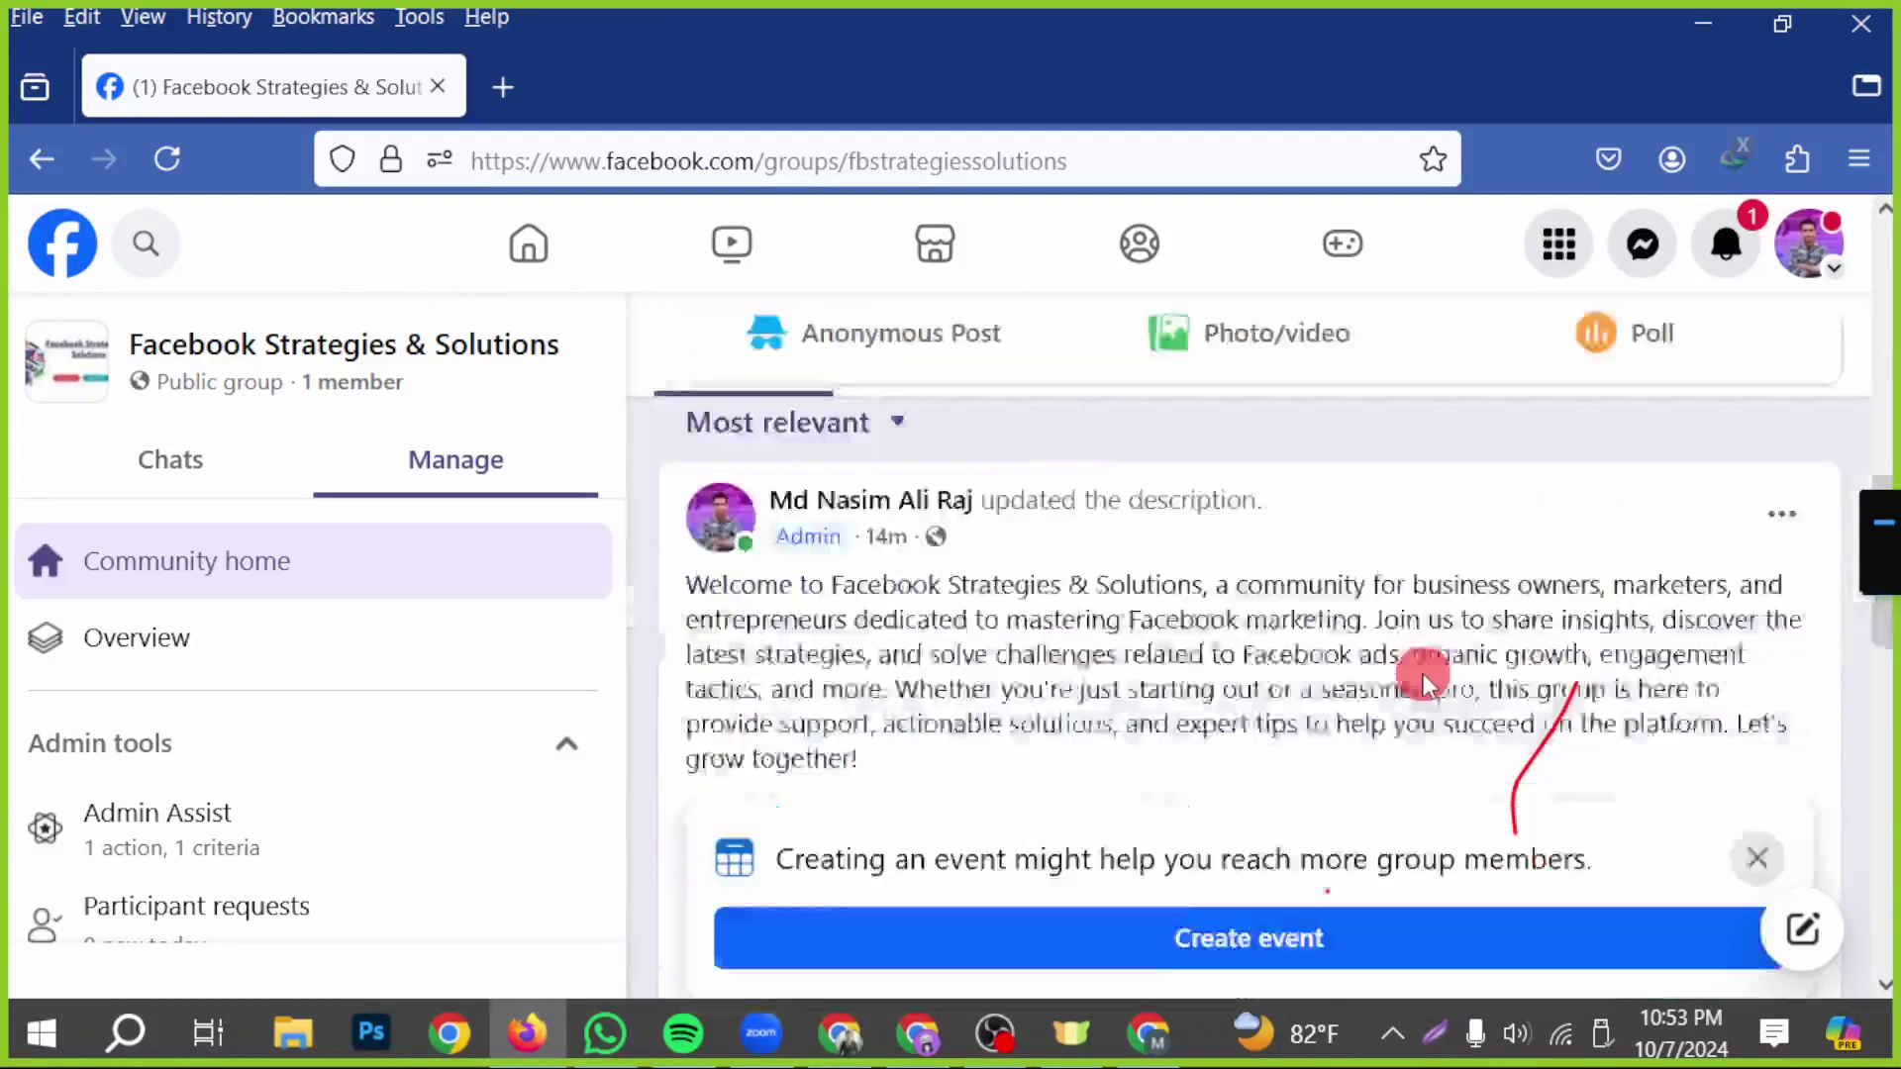
scroll(1431, 698, up, 6)
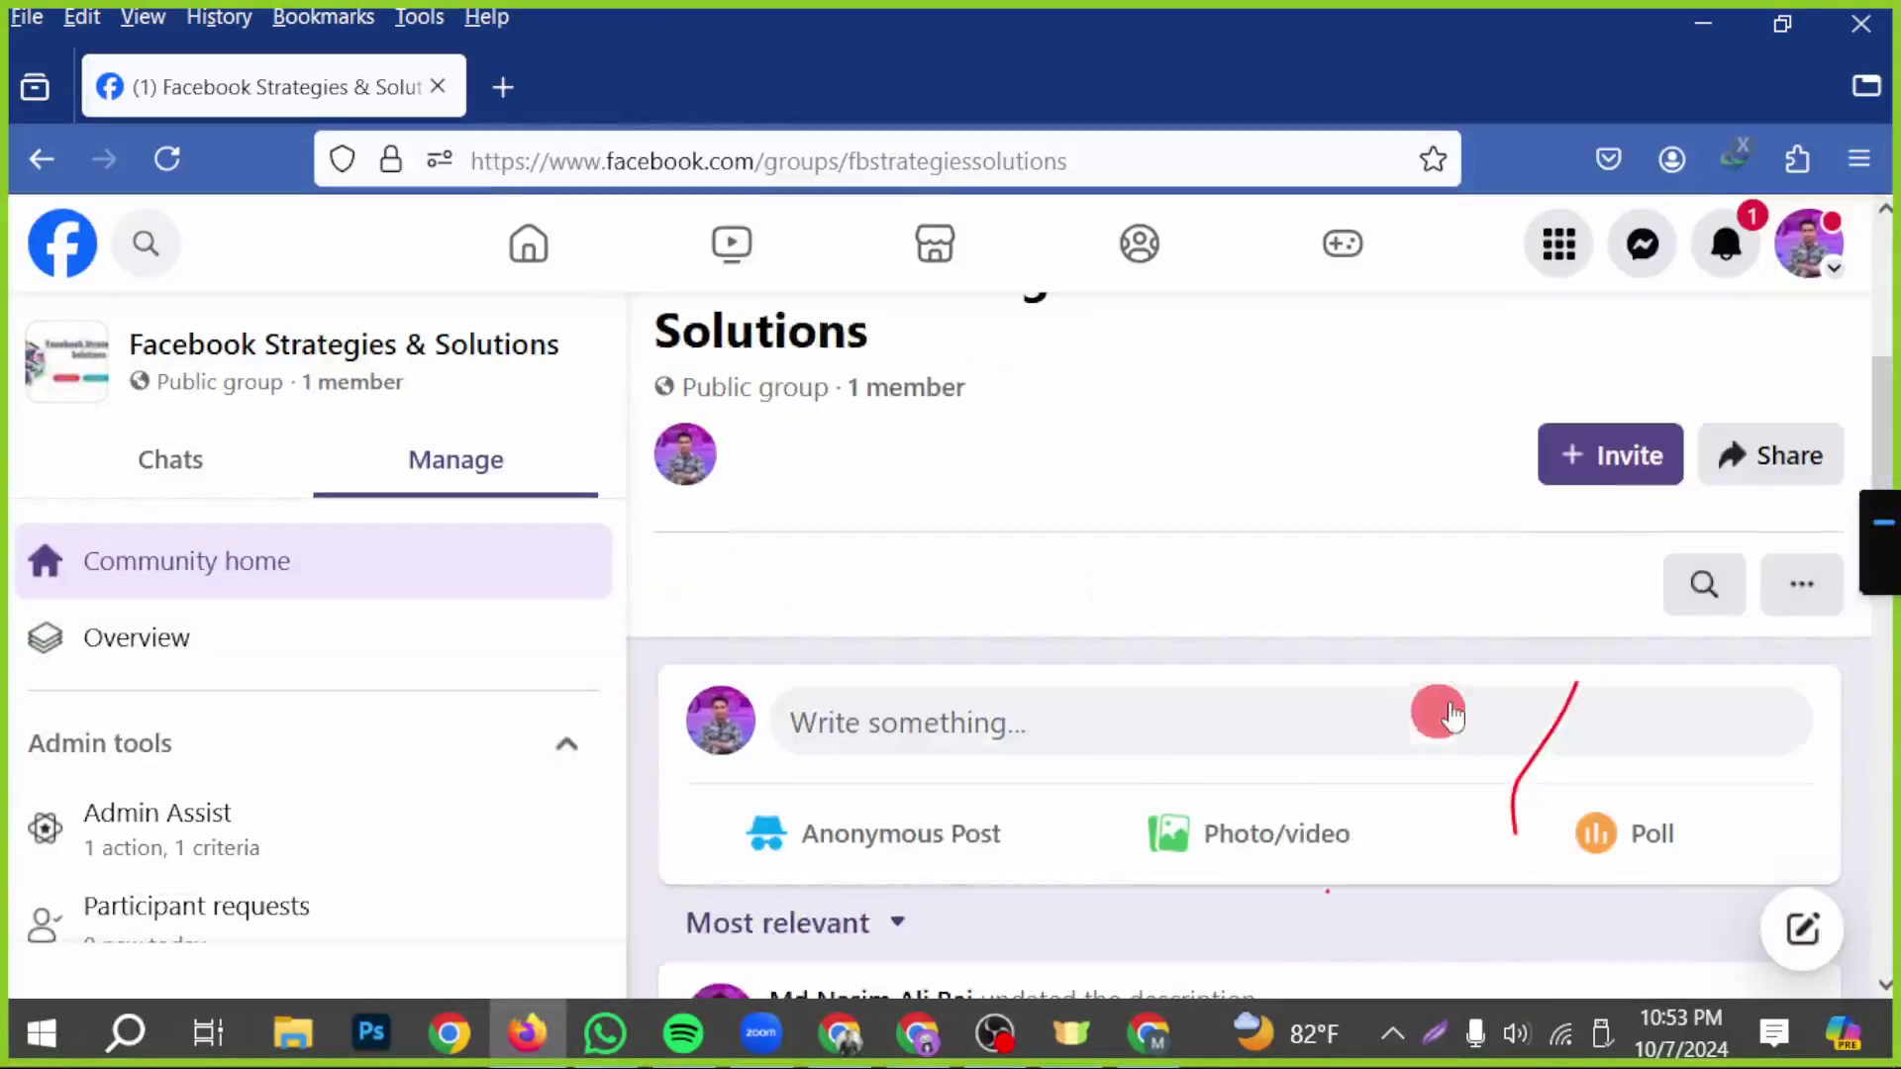
click(1604, 475)
click(1243, 638)
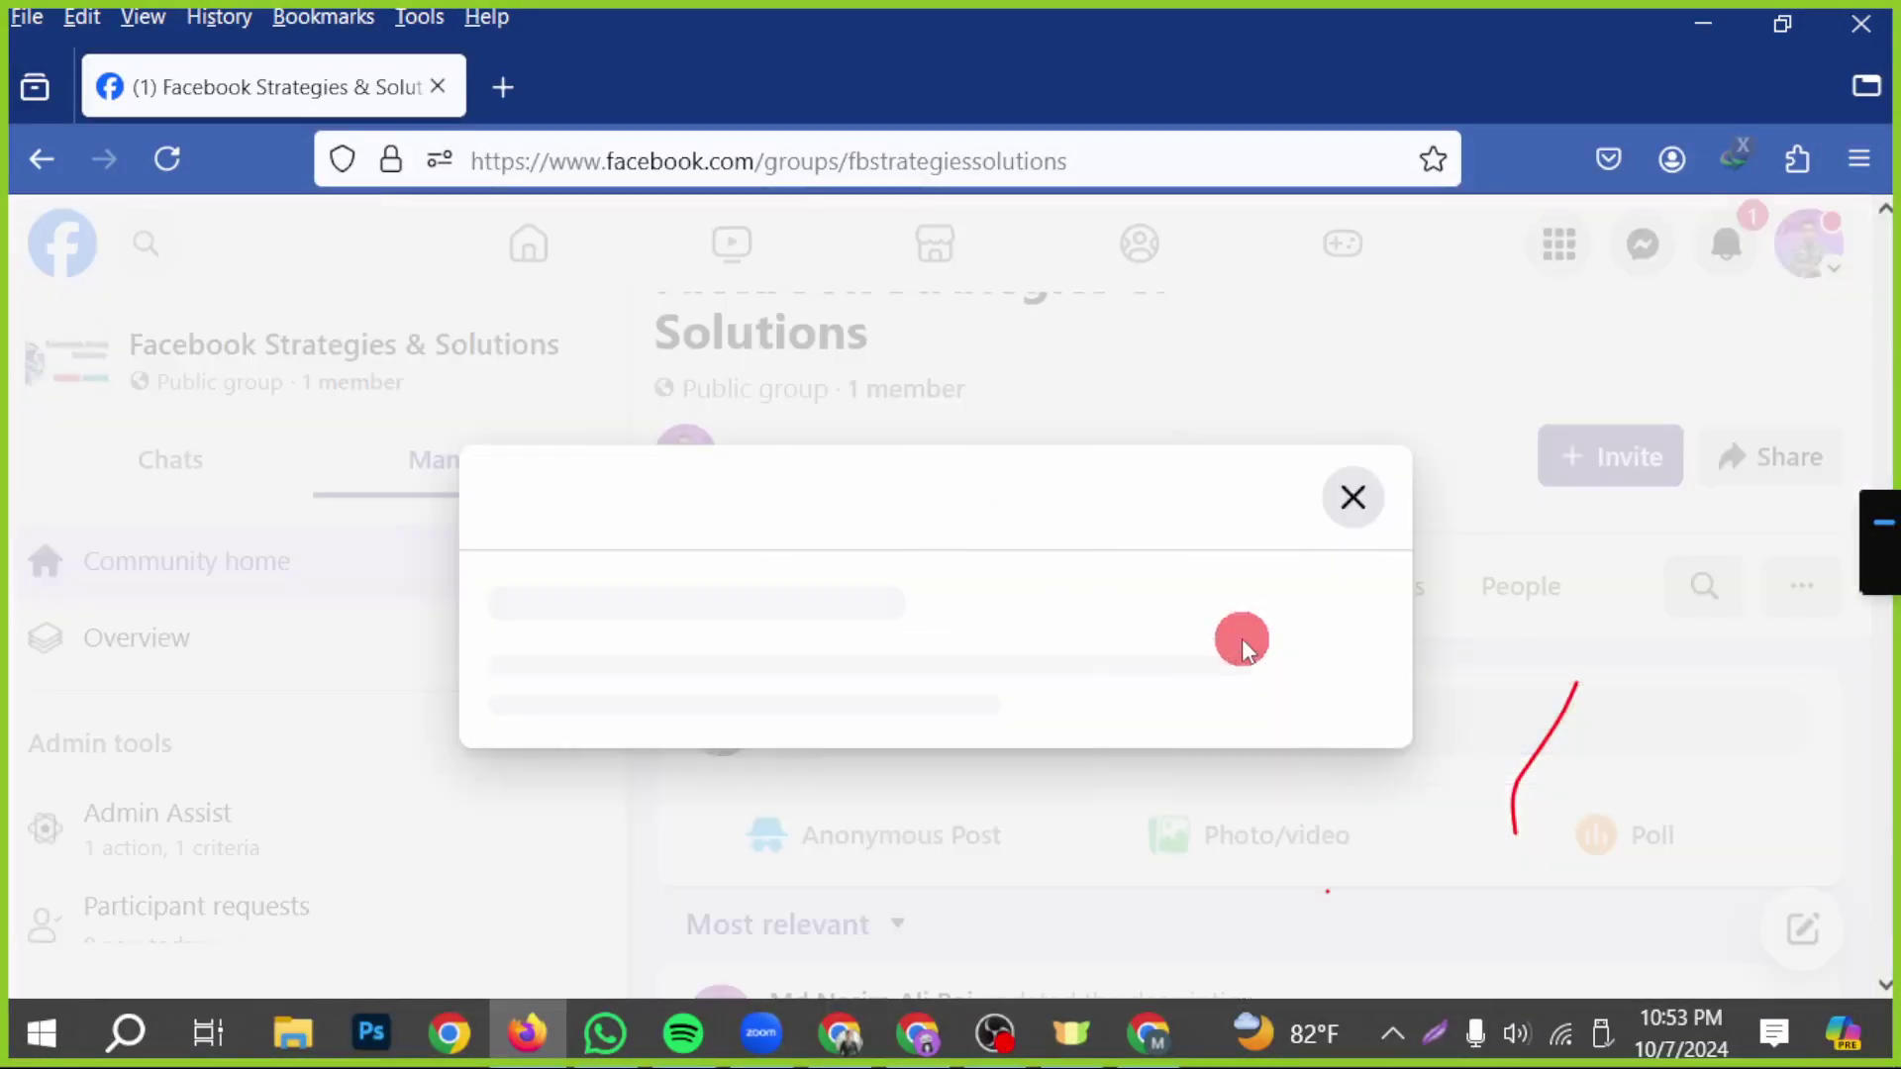
scroll(1227, 693, down, 2)
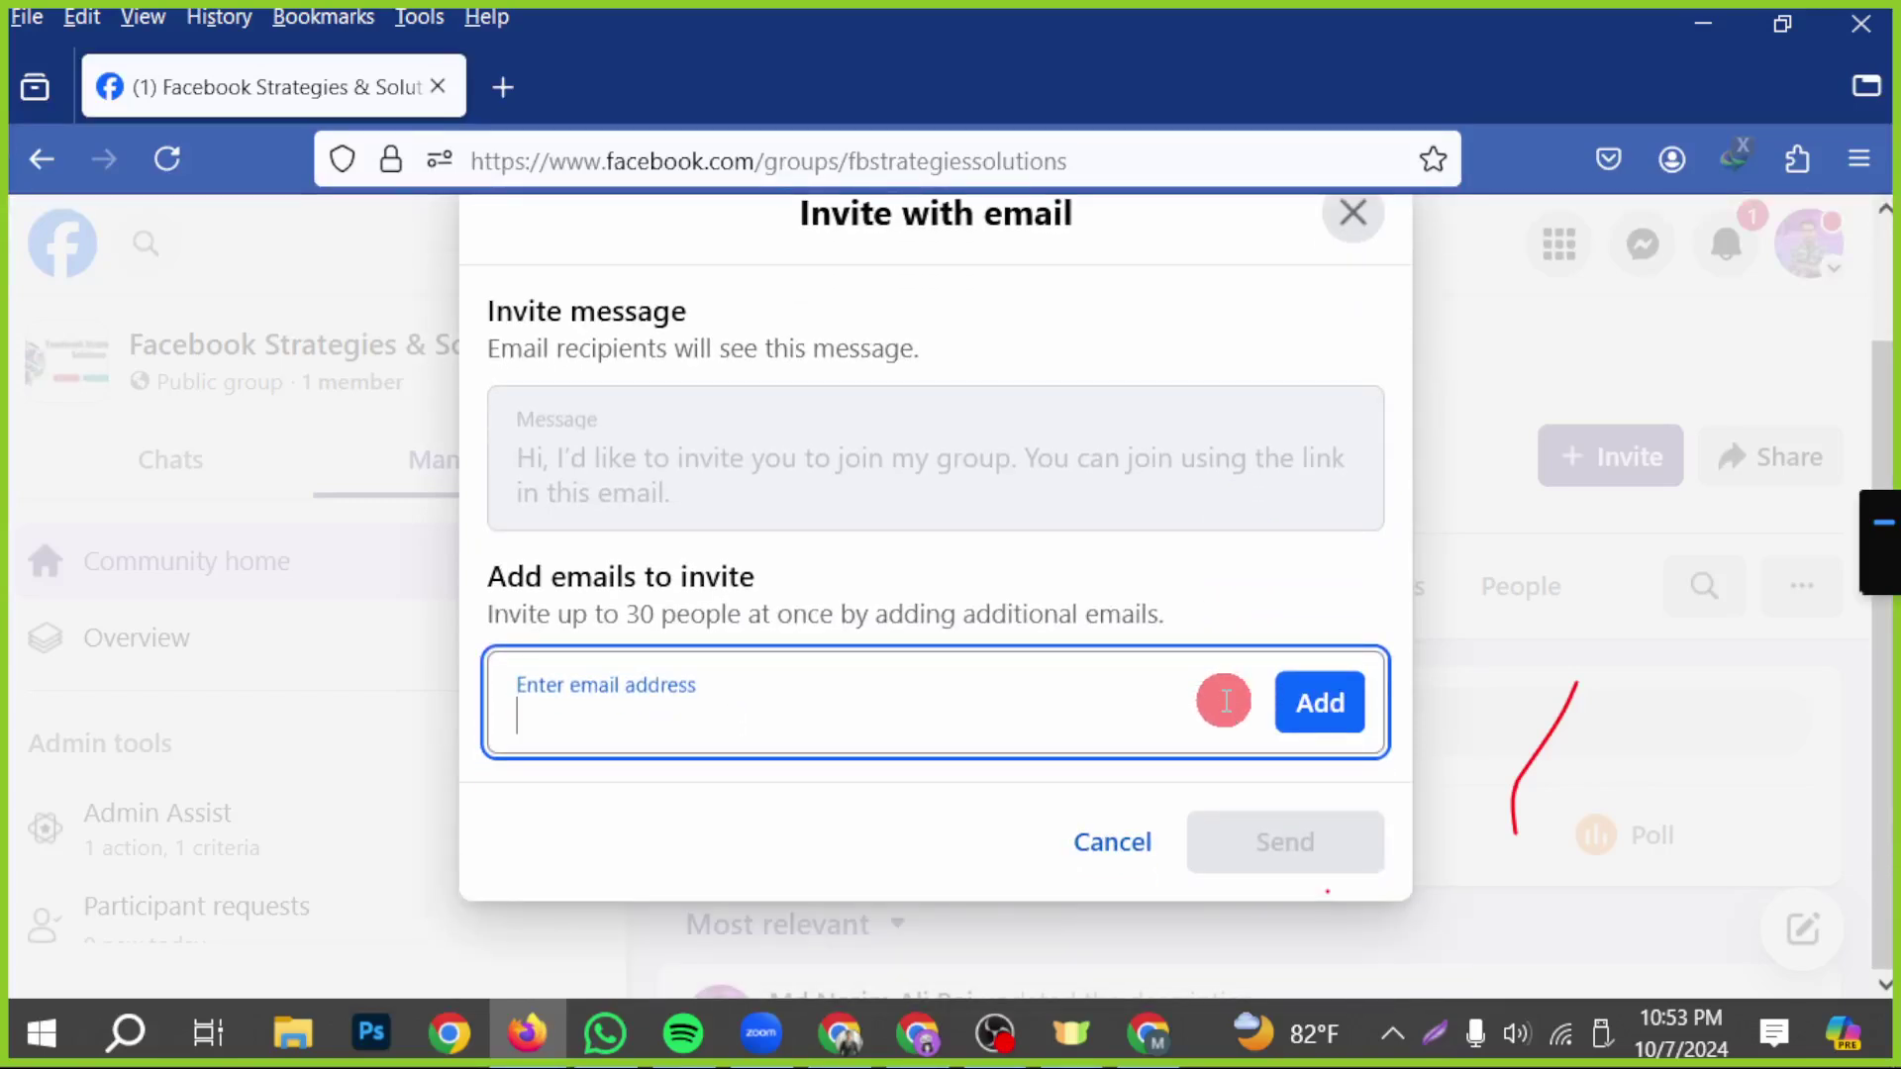
click(1096, 881)
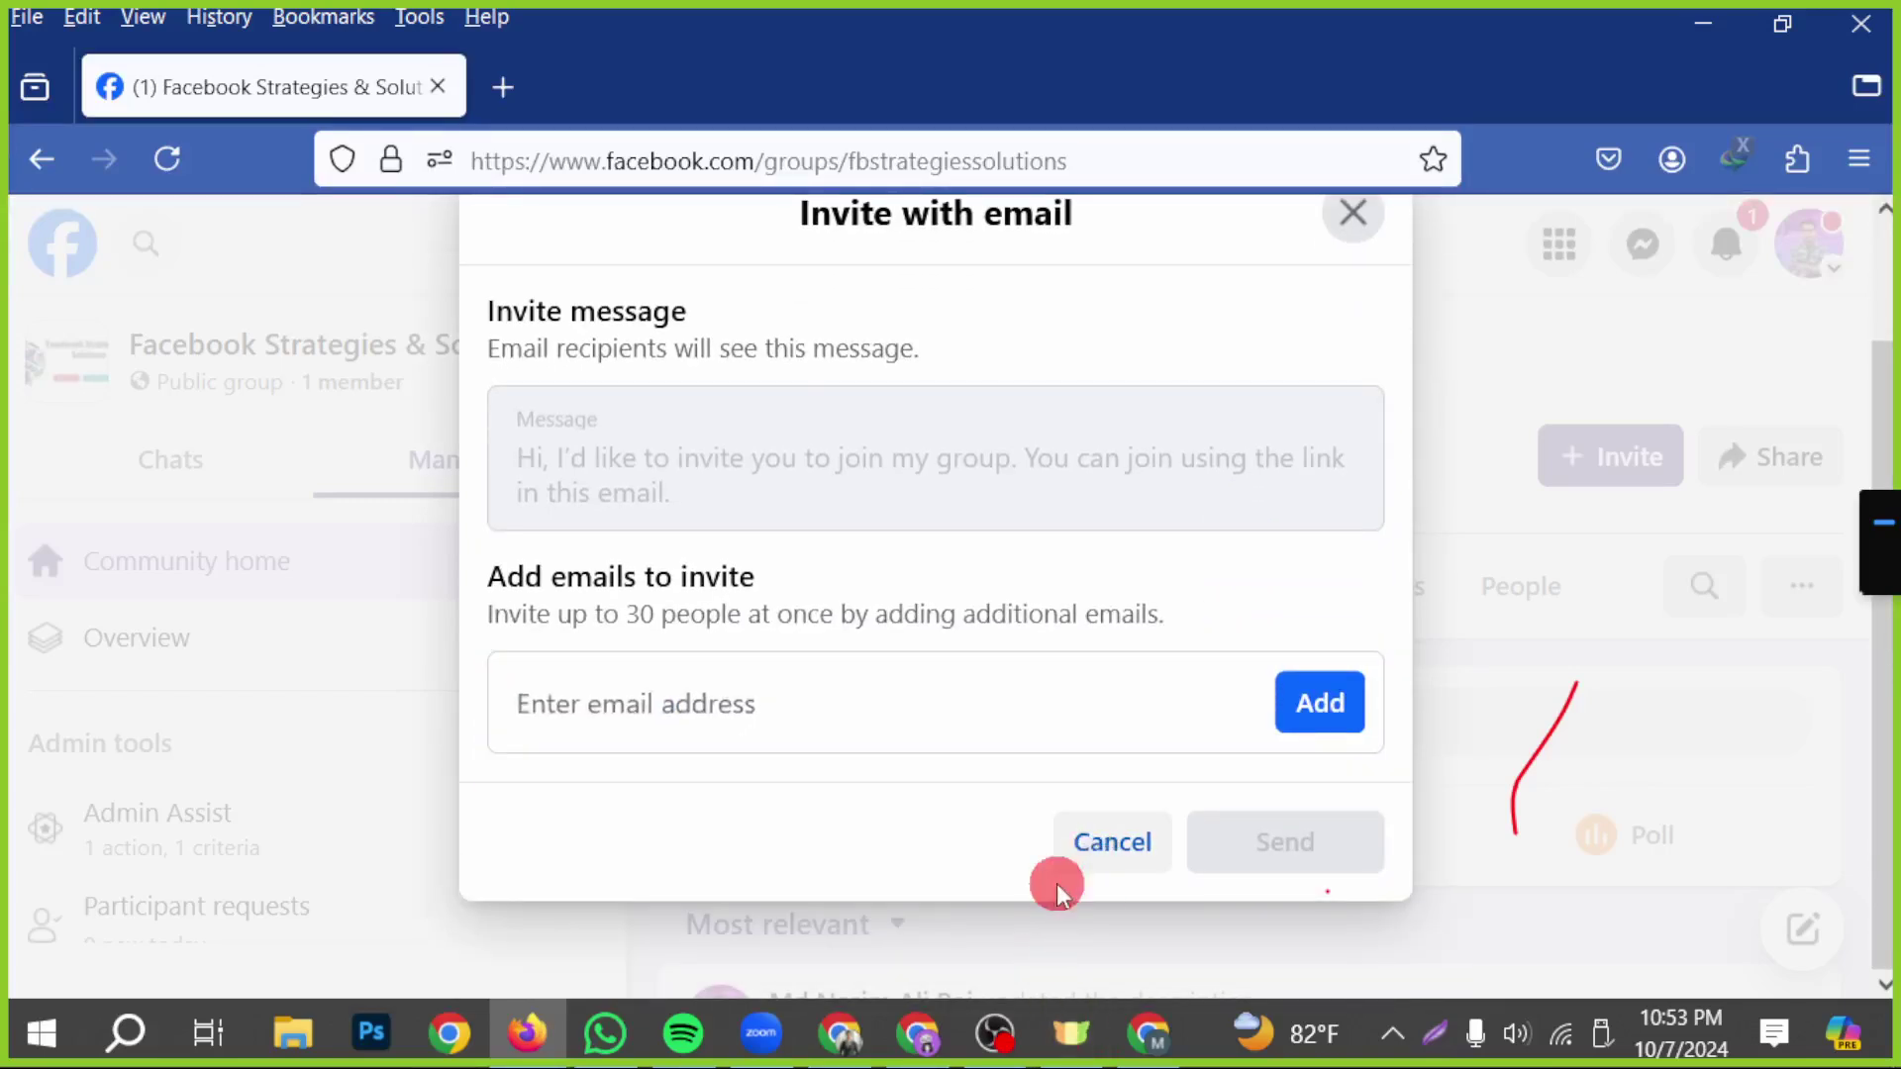
- Reopen the Facebook friends invitation for the group and close it without inviting anyone
click(1572, 465)
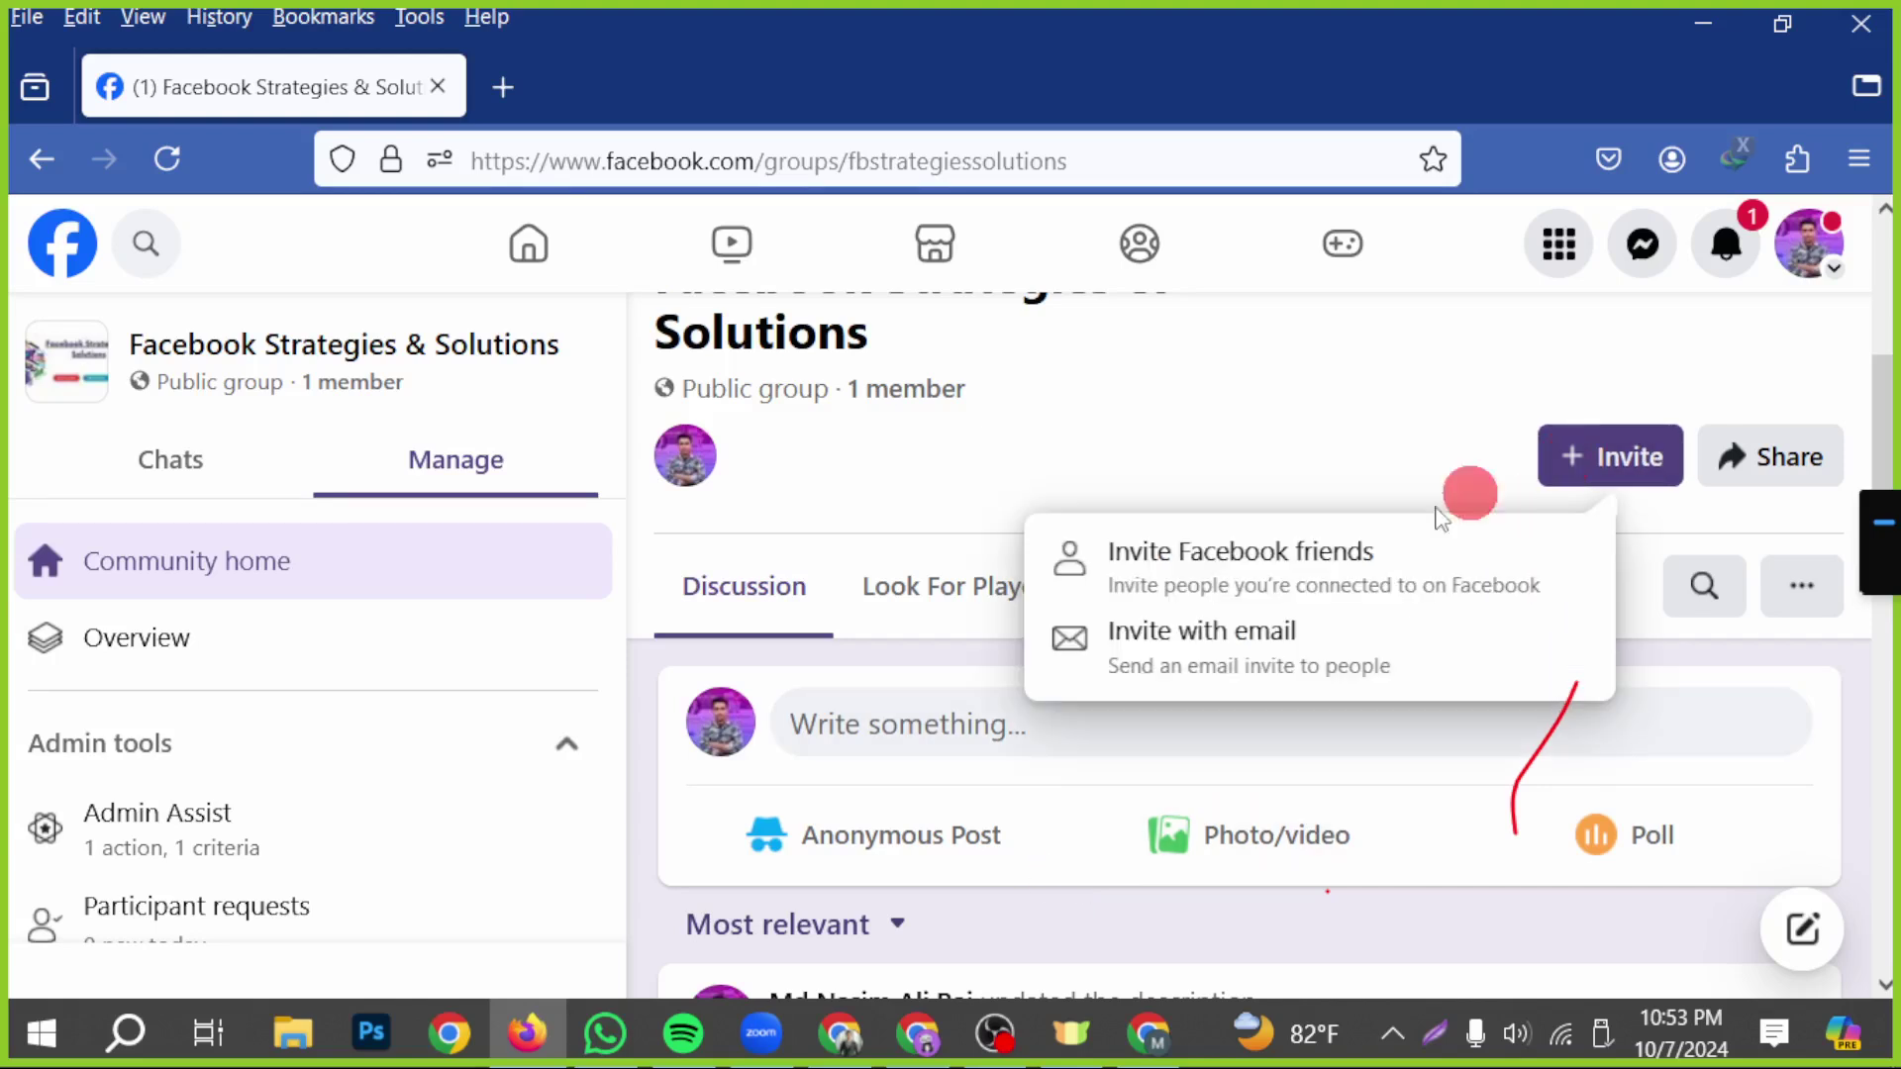
click(1292, 574)
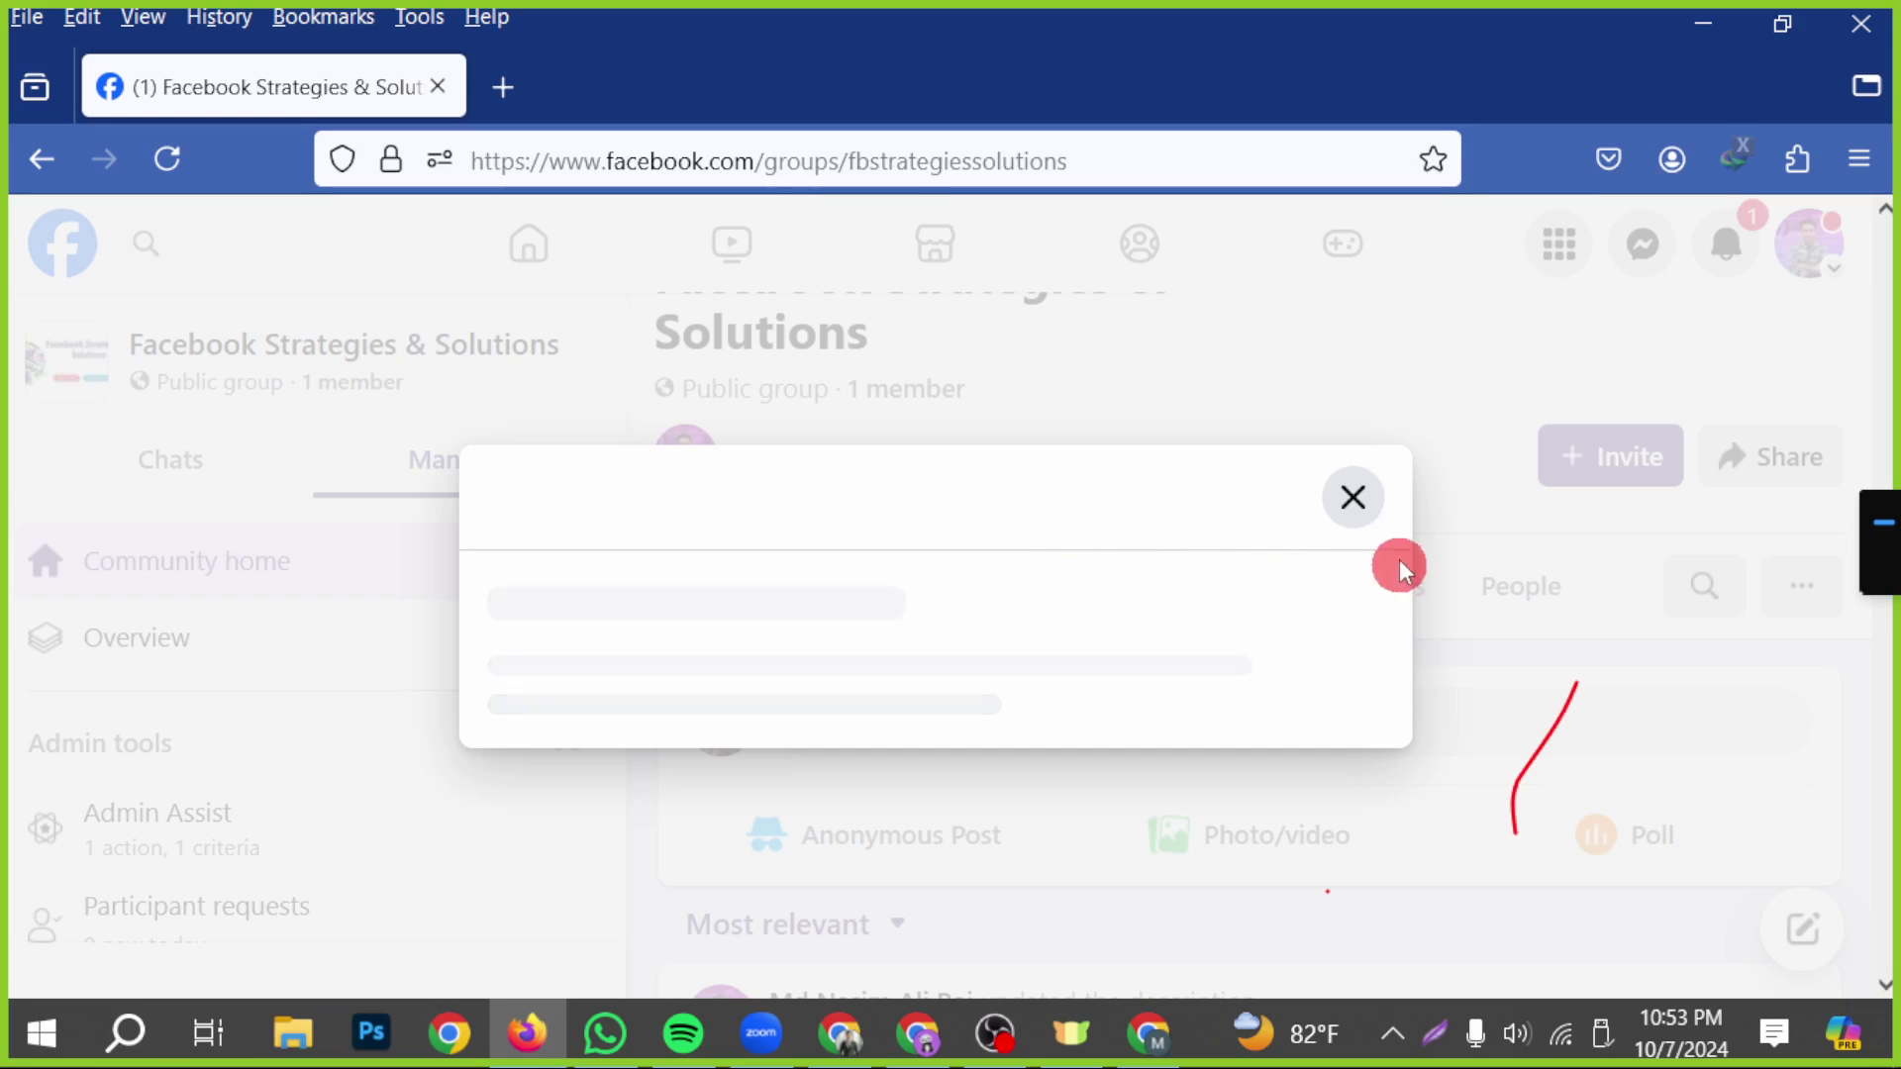
click(1355, 500)
- Copy the web address of the Facebook Strategies & Solutions group
scroll(1370, 590, up, 5)
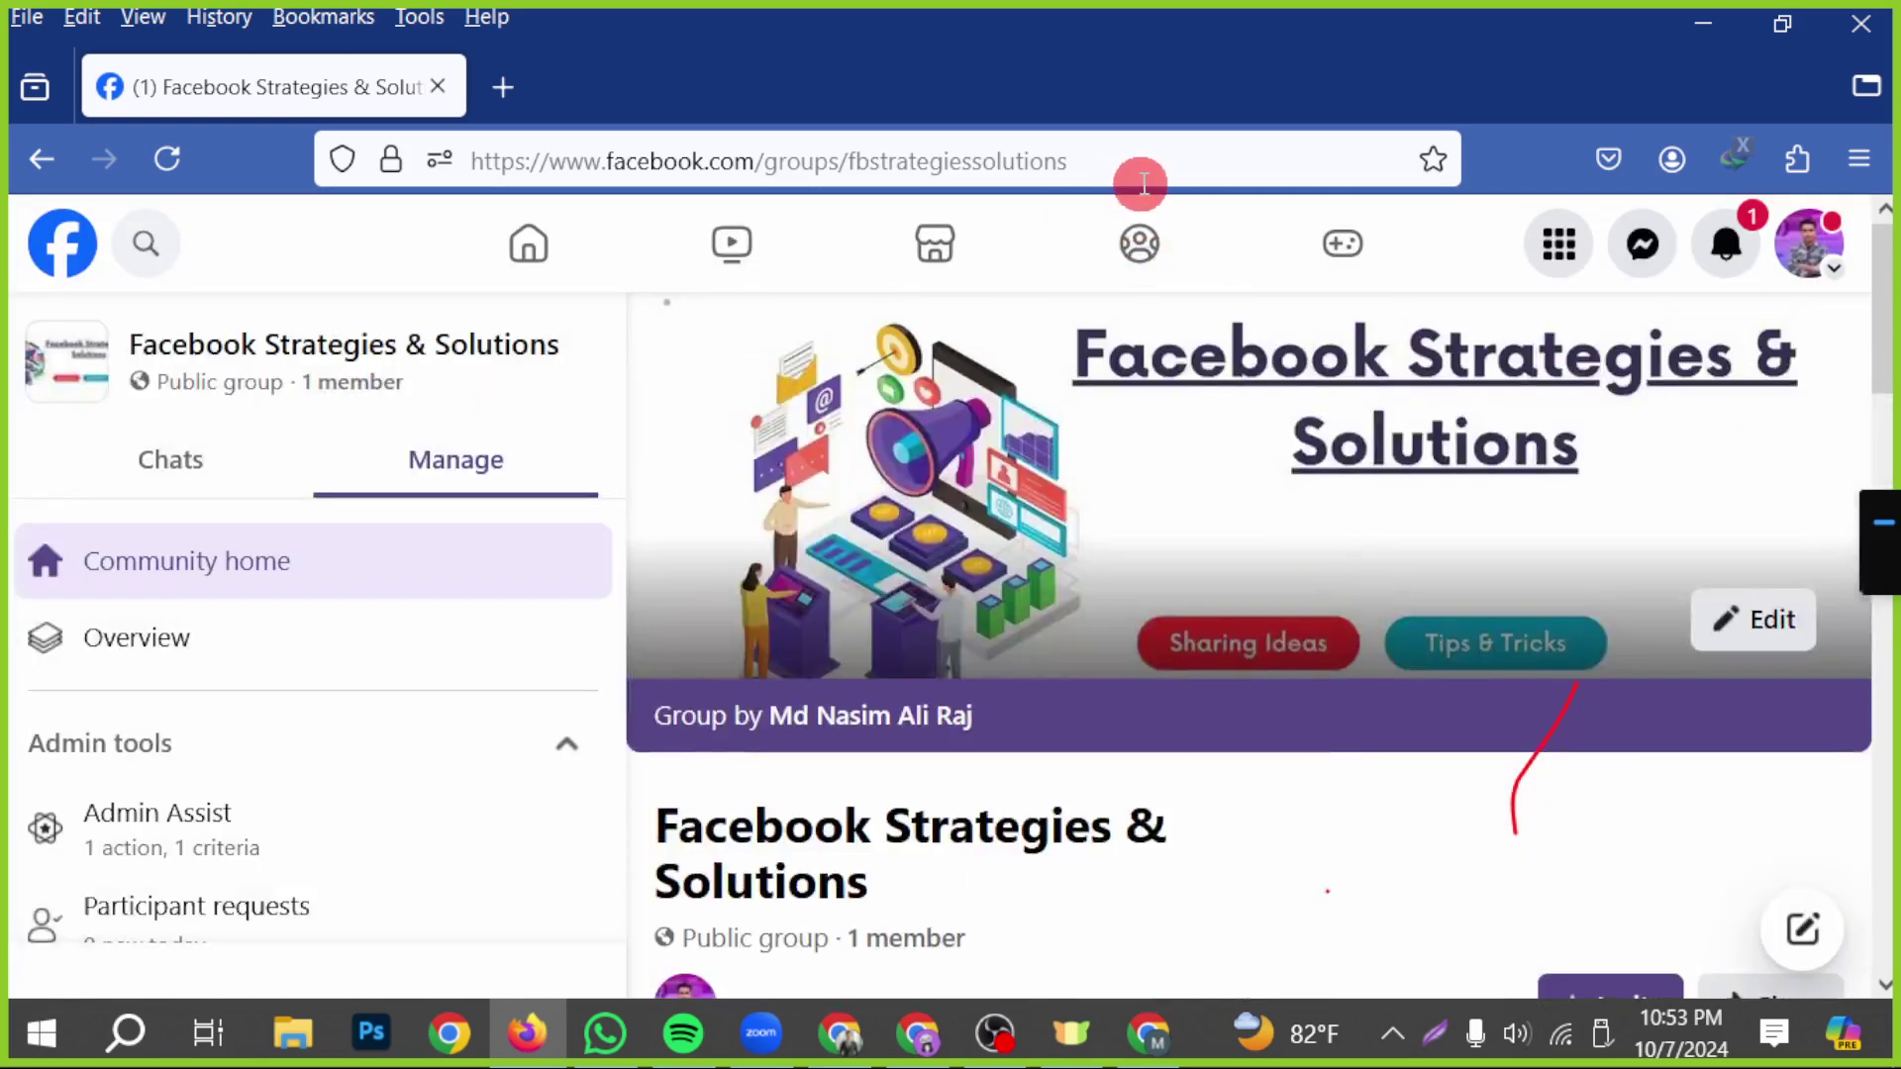
drag(1137, 179, 401, 161)
key(ctrl+c)
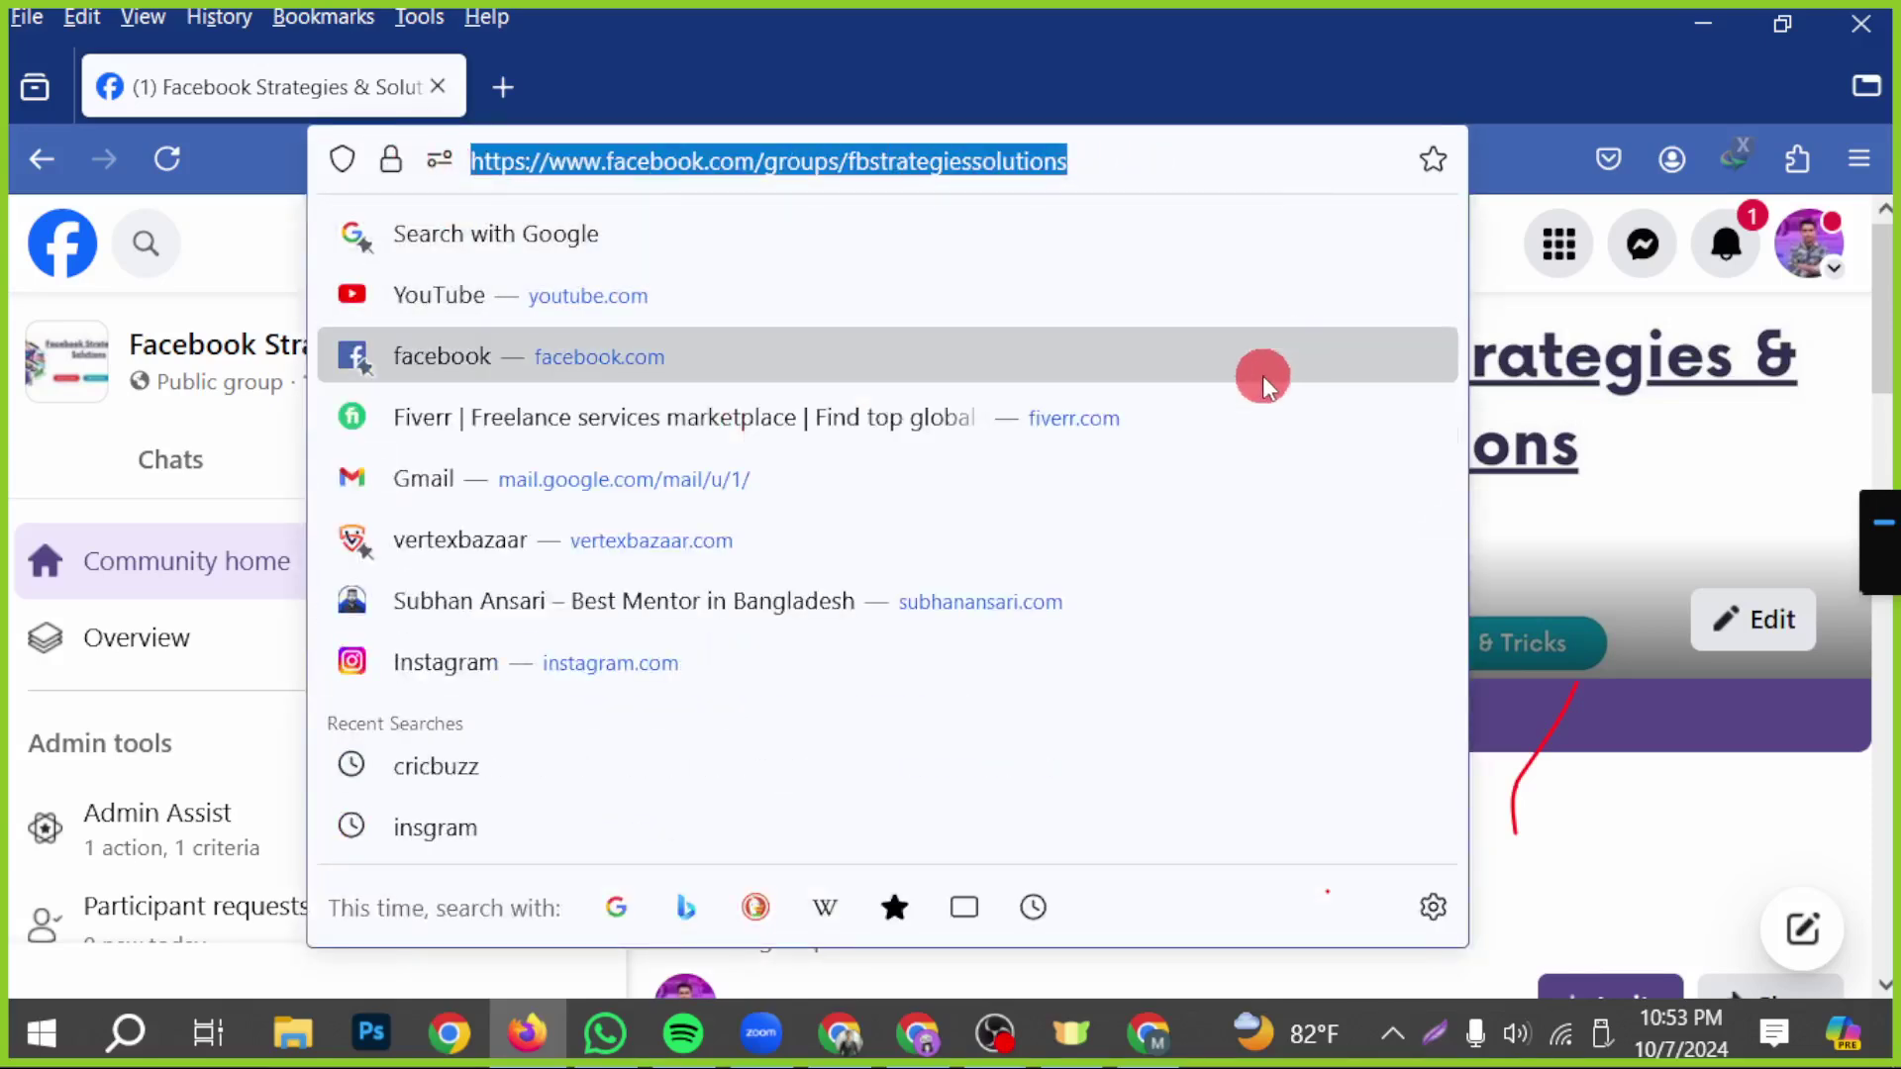
- Switch to Zoom and expand the floating meeting controls into the full meeting window
click(762, 1032)
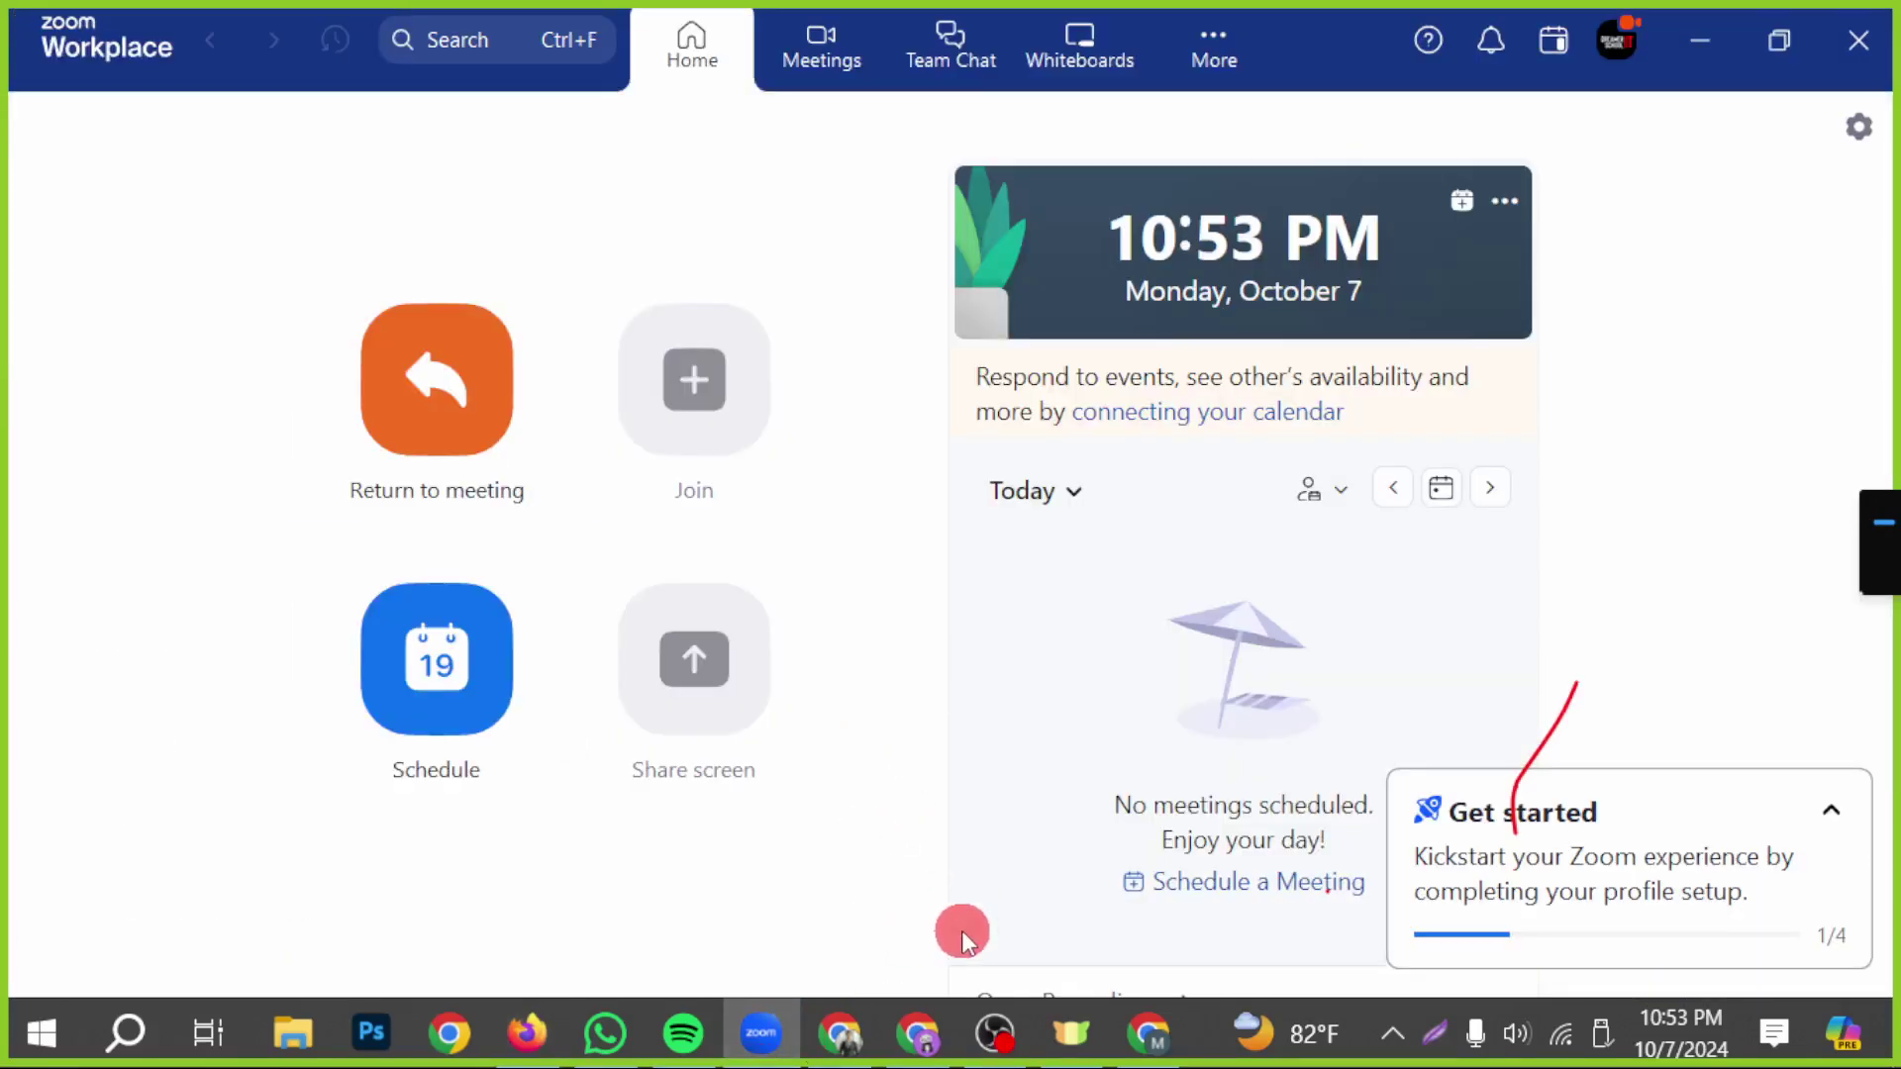
drag(1875, 551, 1077, 542)
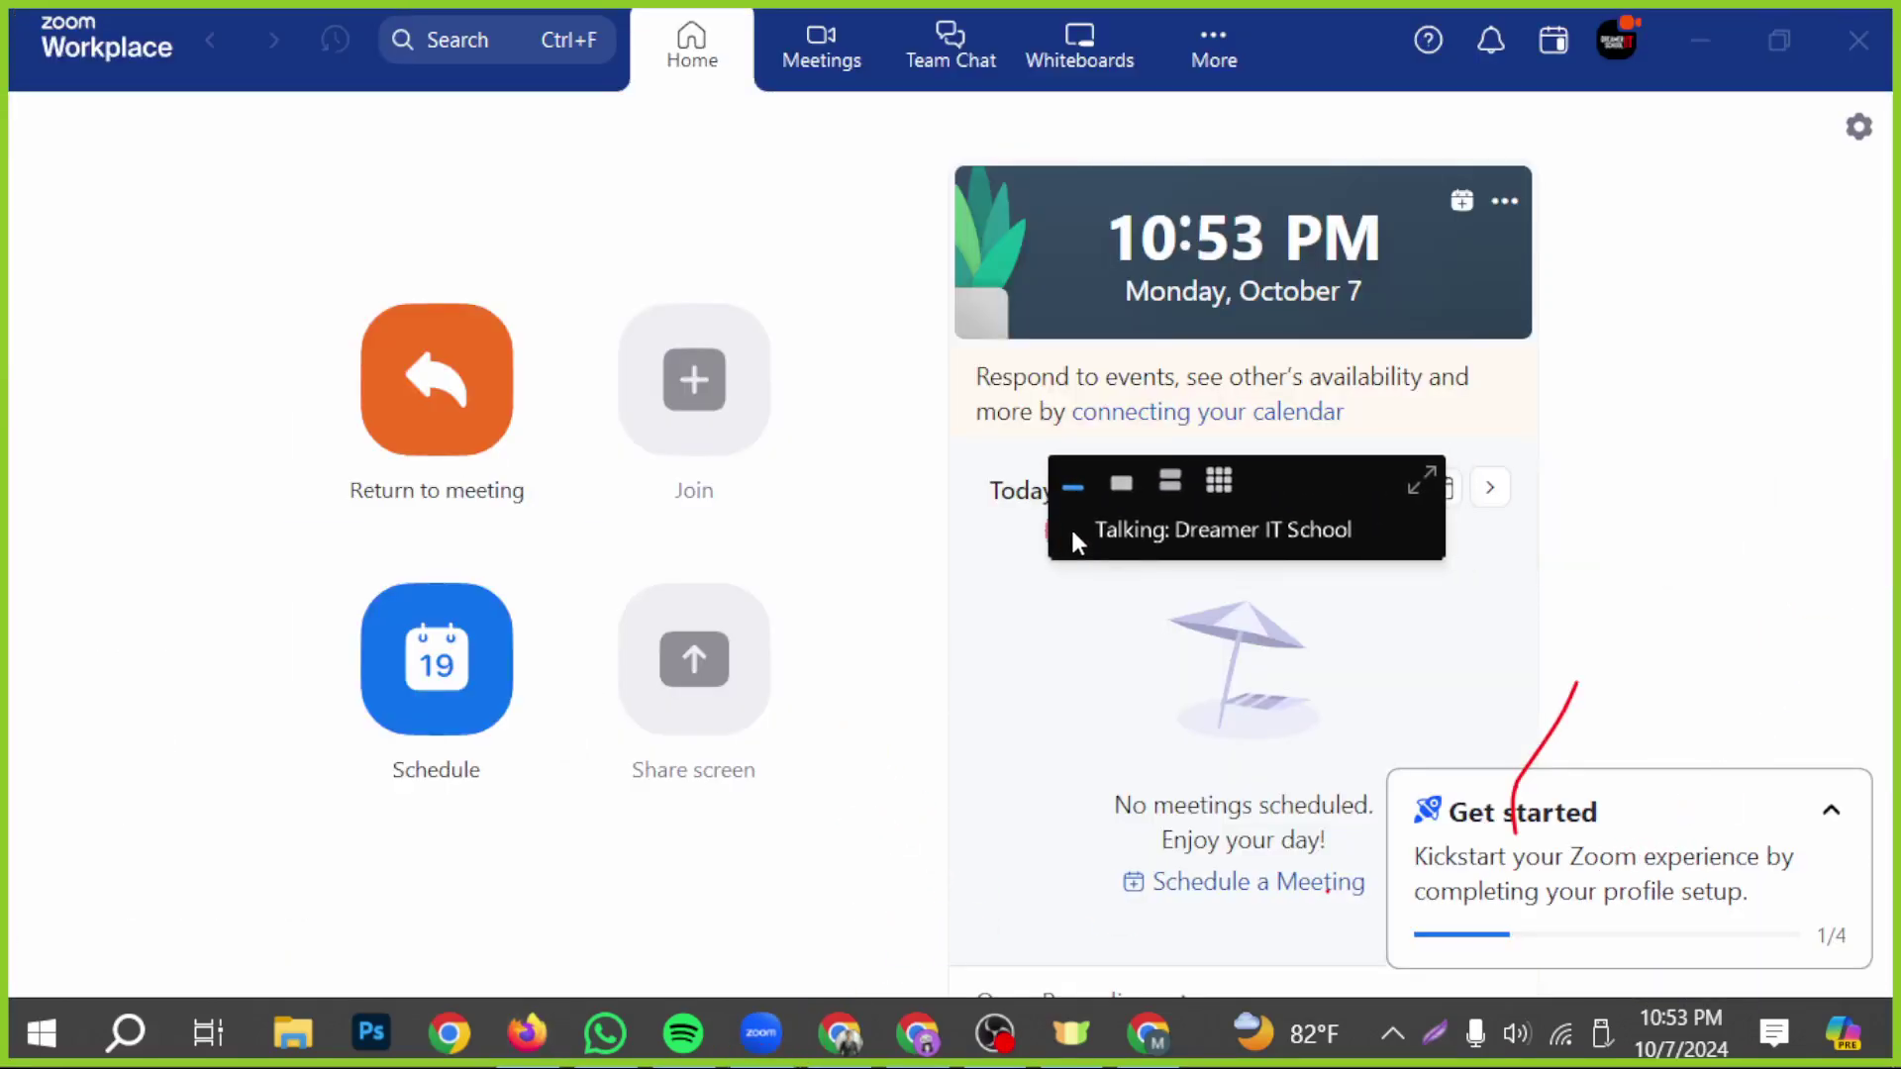
click(1419, 483)
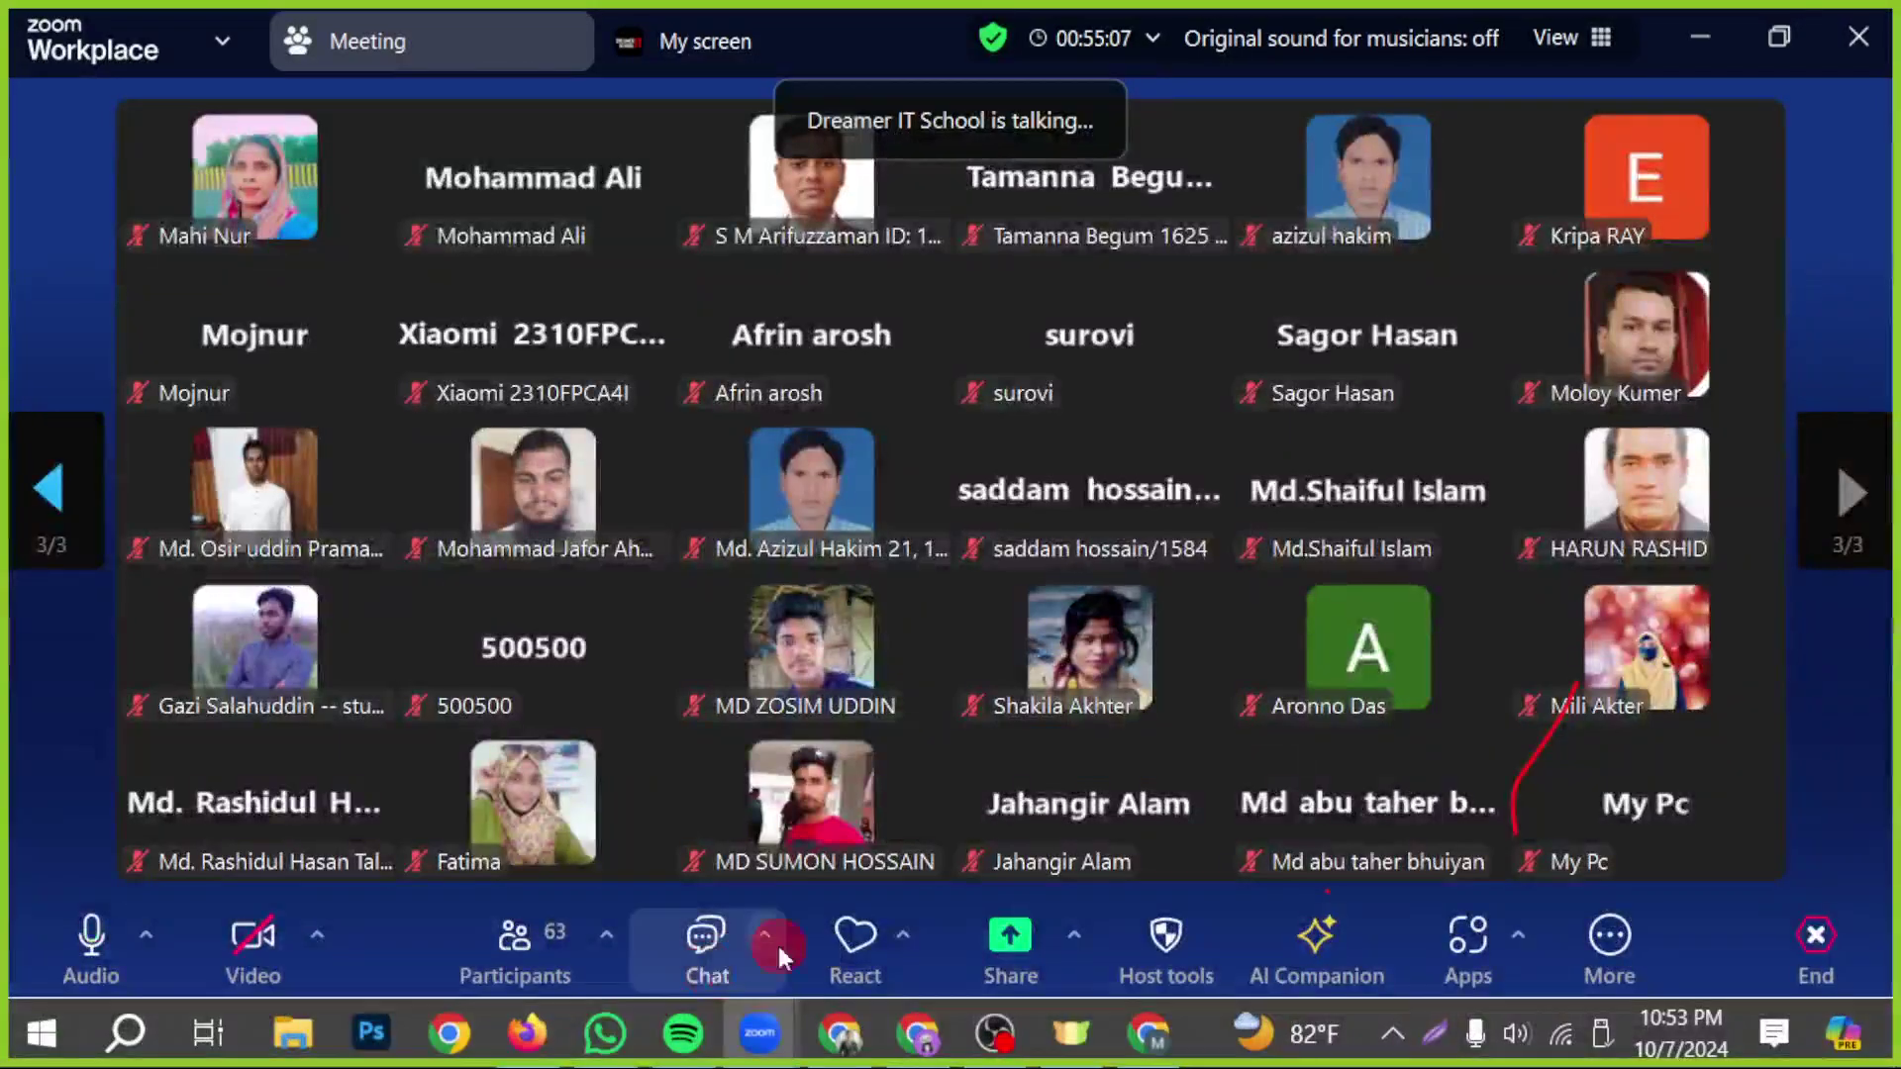
- Post the copied group link in the Zoom meeting chat, addressed to everyone in the meeting
click(709, 937)
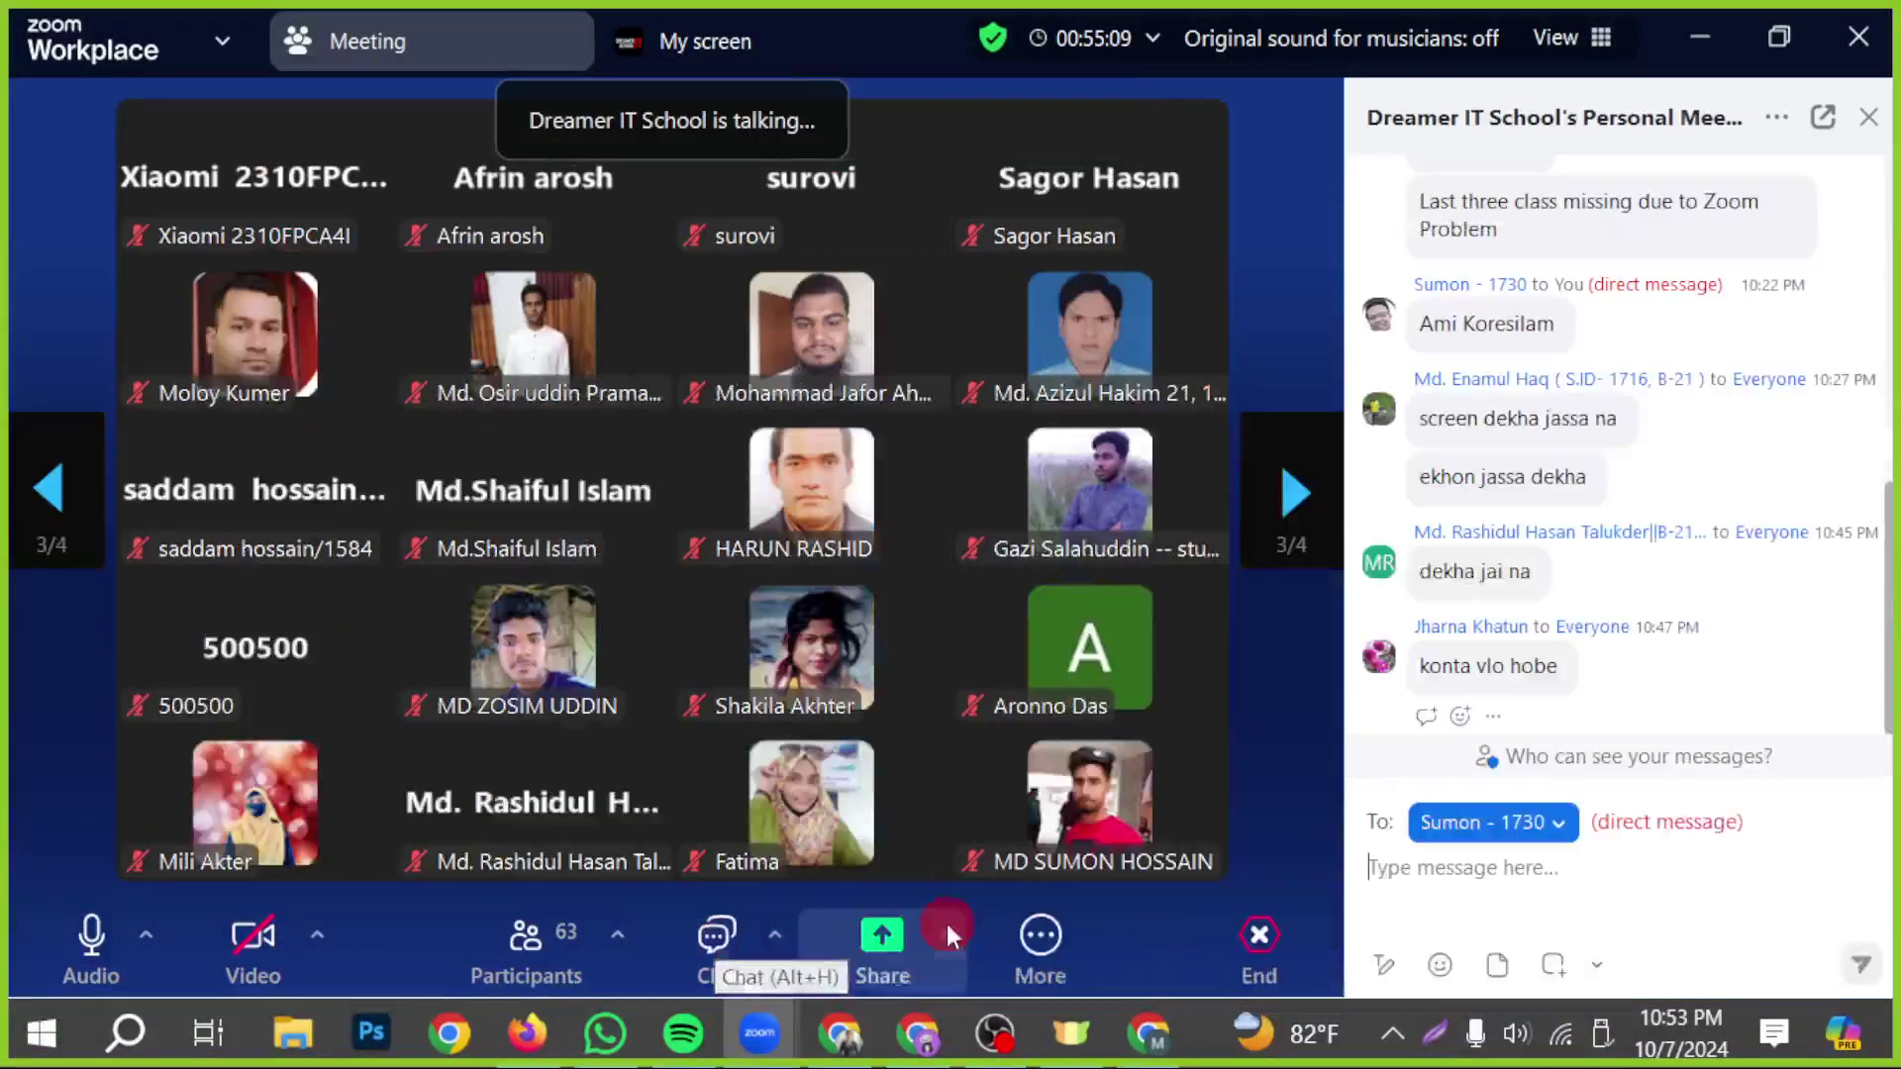
key(ctrl+v)
click(1493, 822)
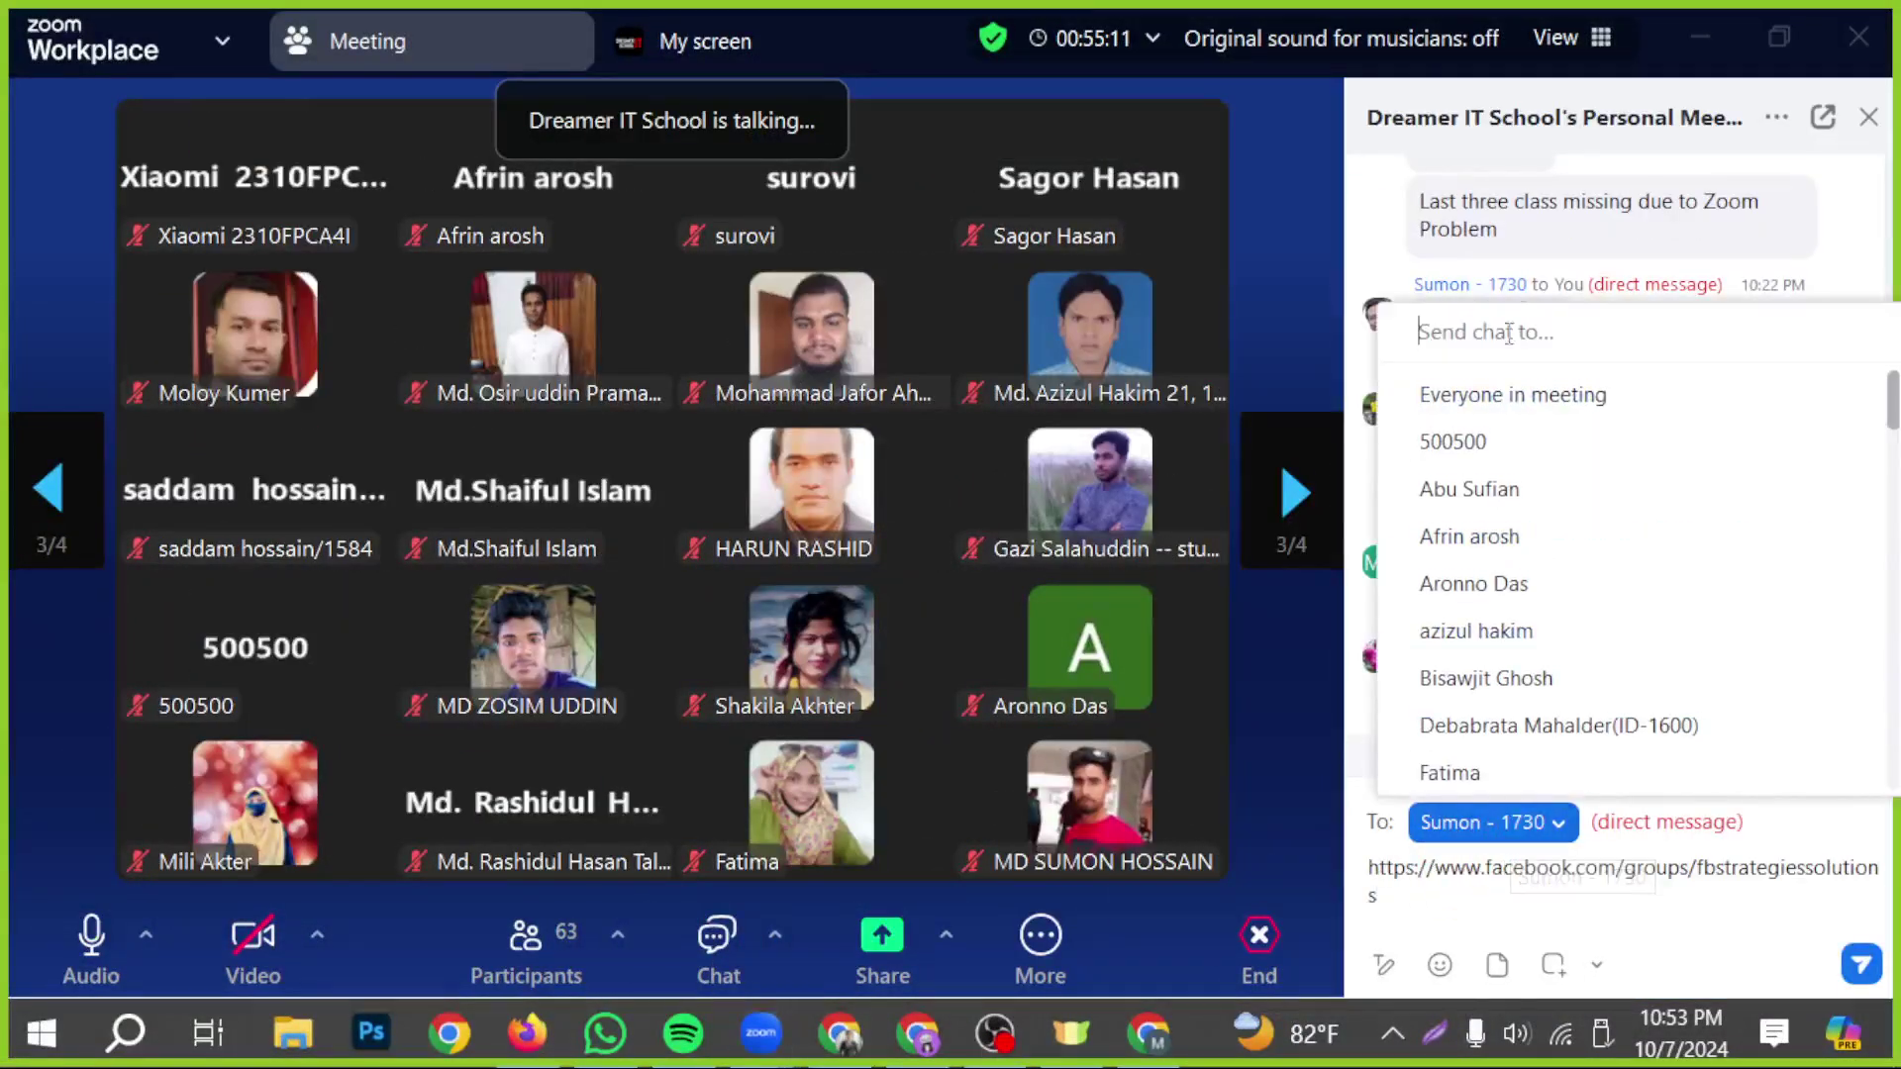
click(1515, 398)
click(1825, 947)
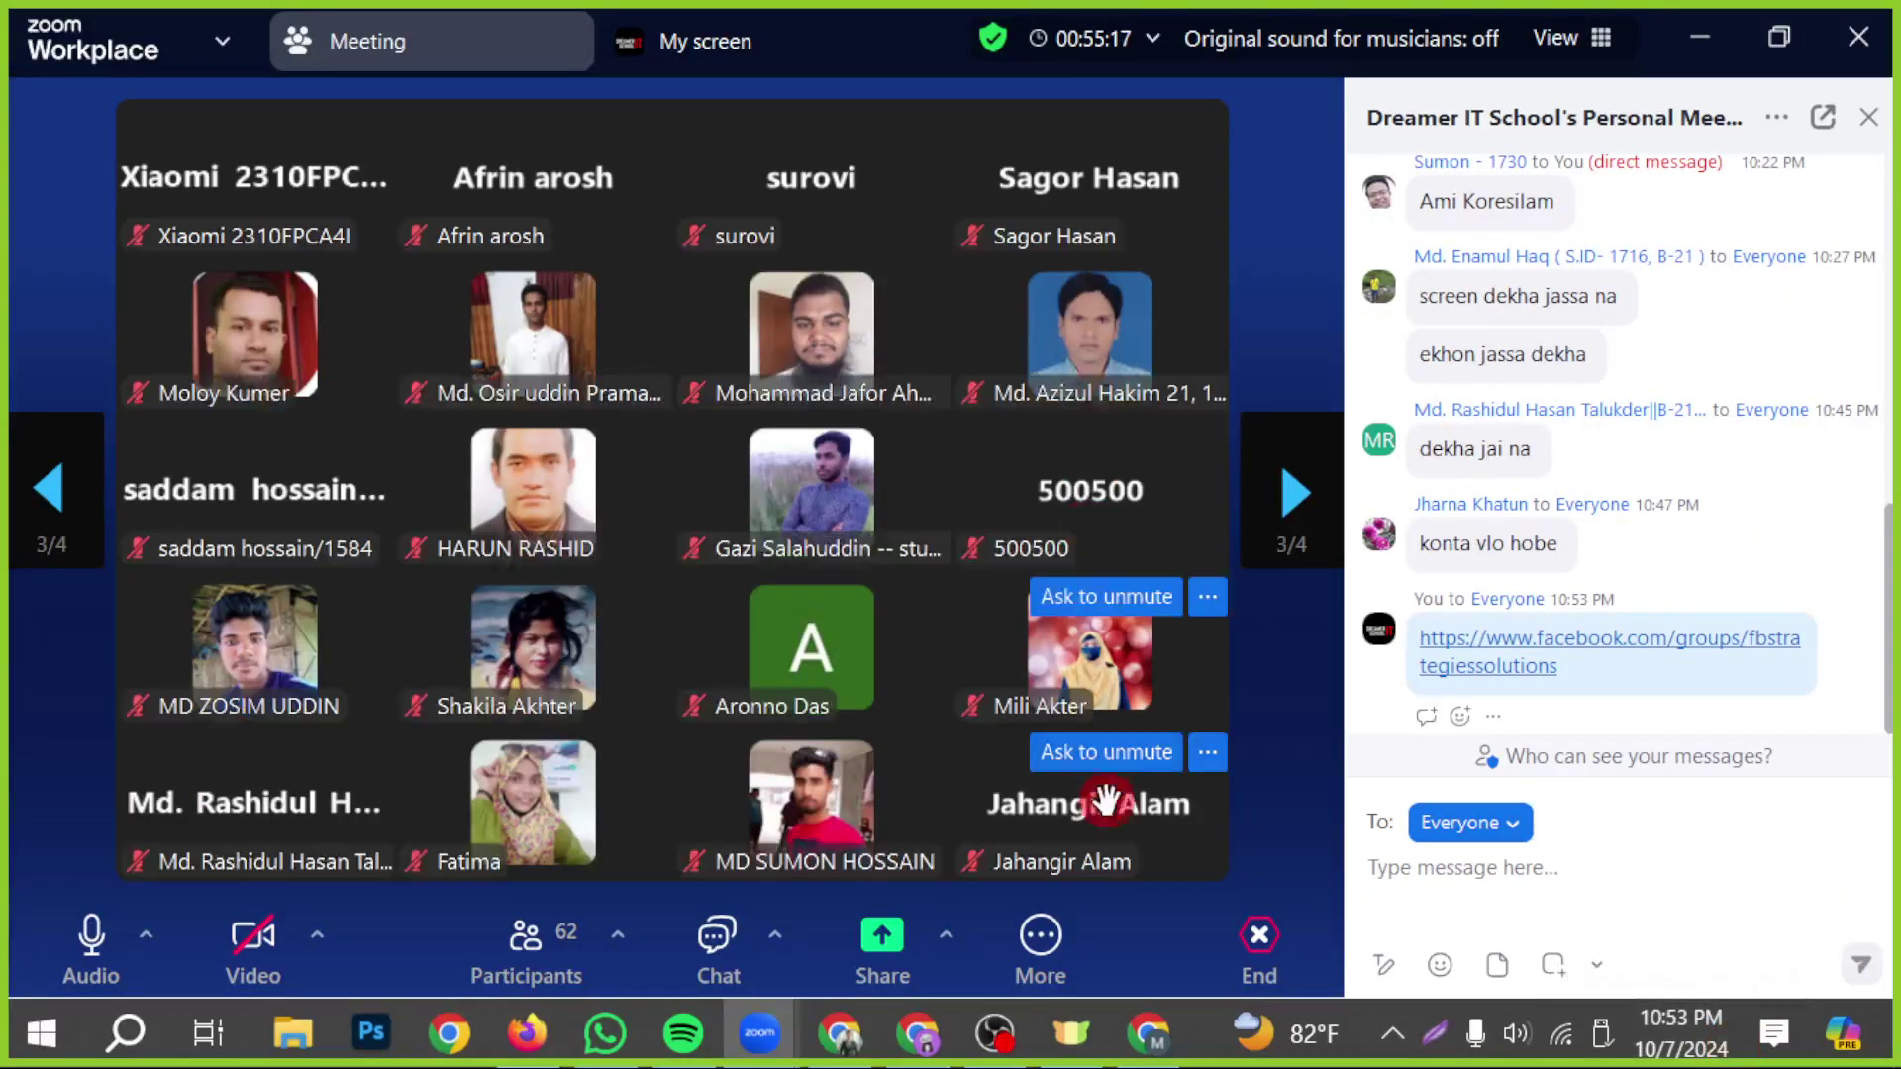
- Switch to Firefox and reload the Facebook Strategies & Solutions group page
click(926, 1040)
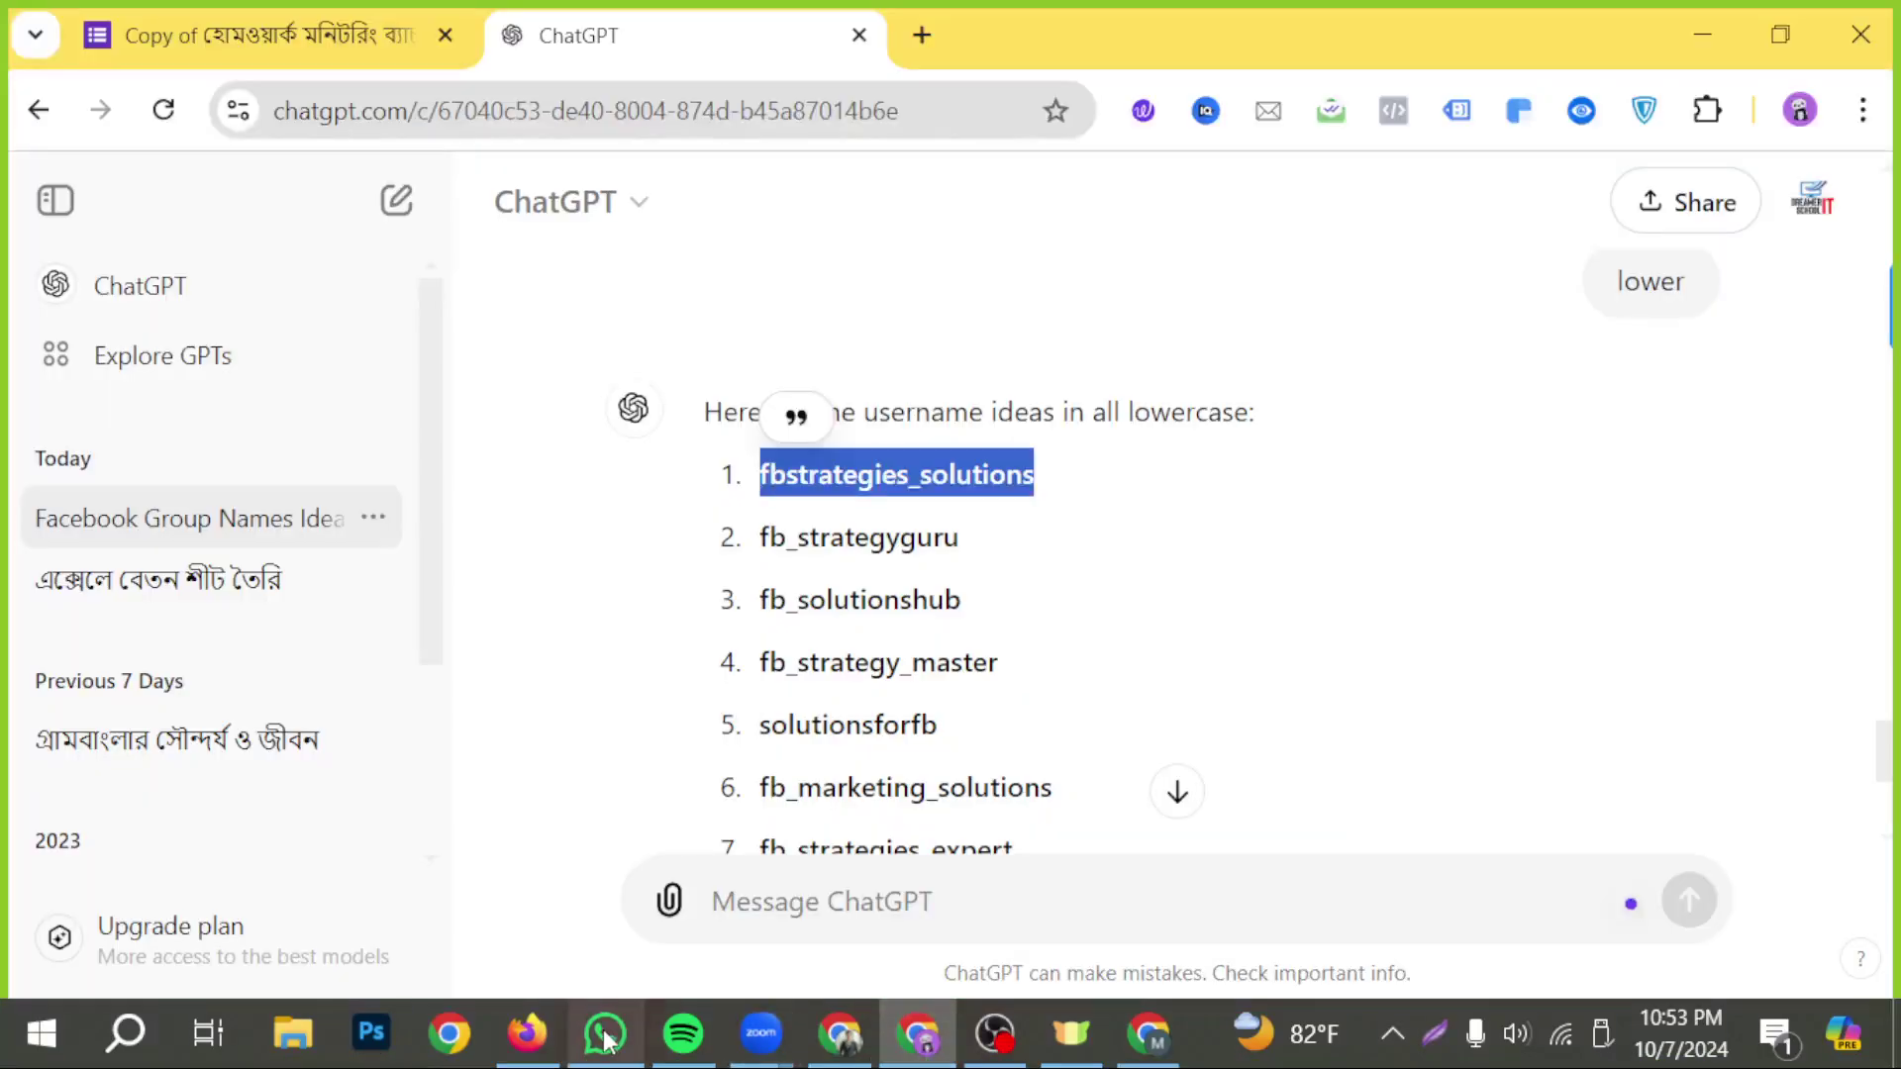
click(527, 1033)
scroll(1084, 728, down, 2)
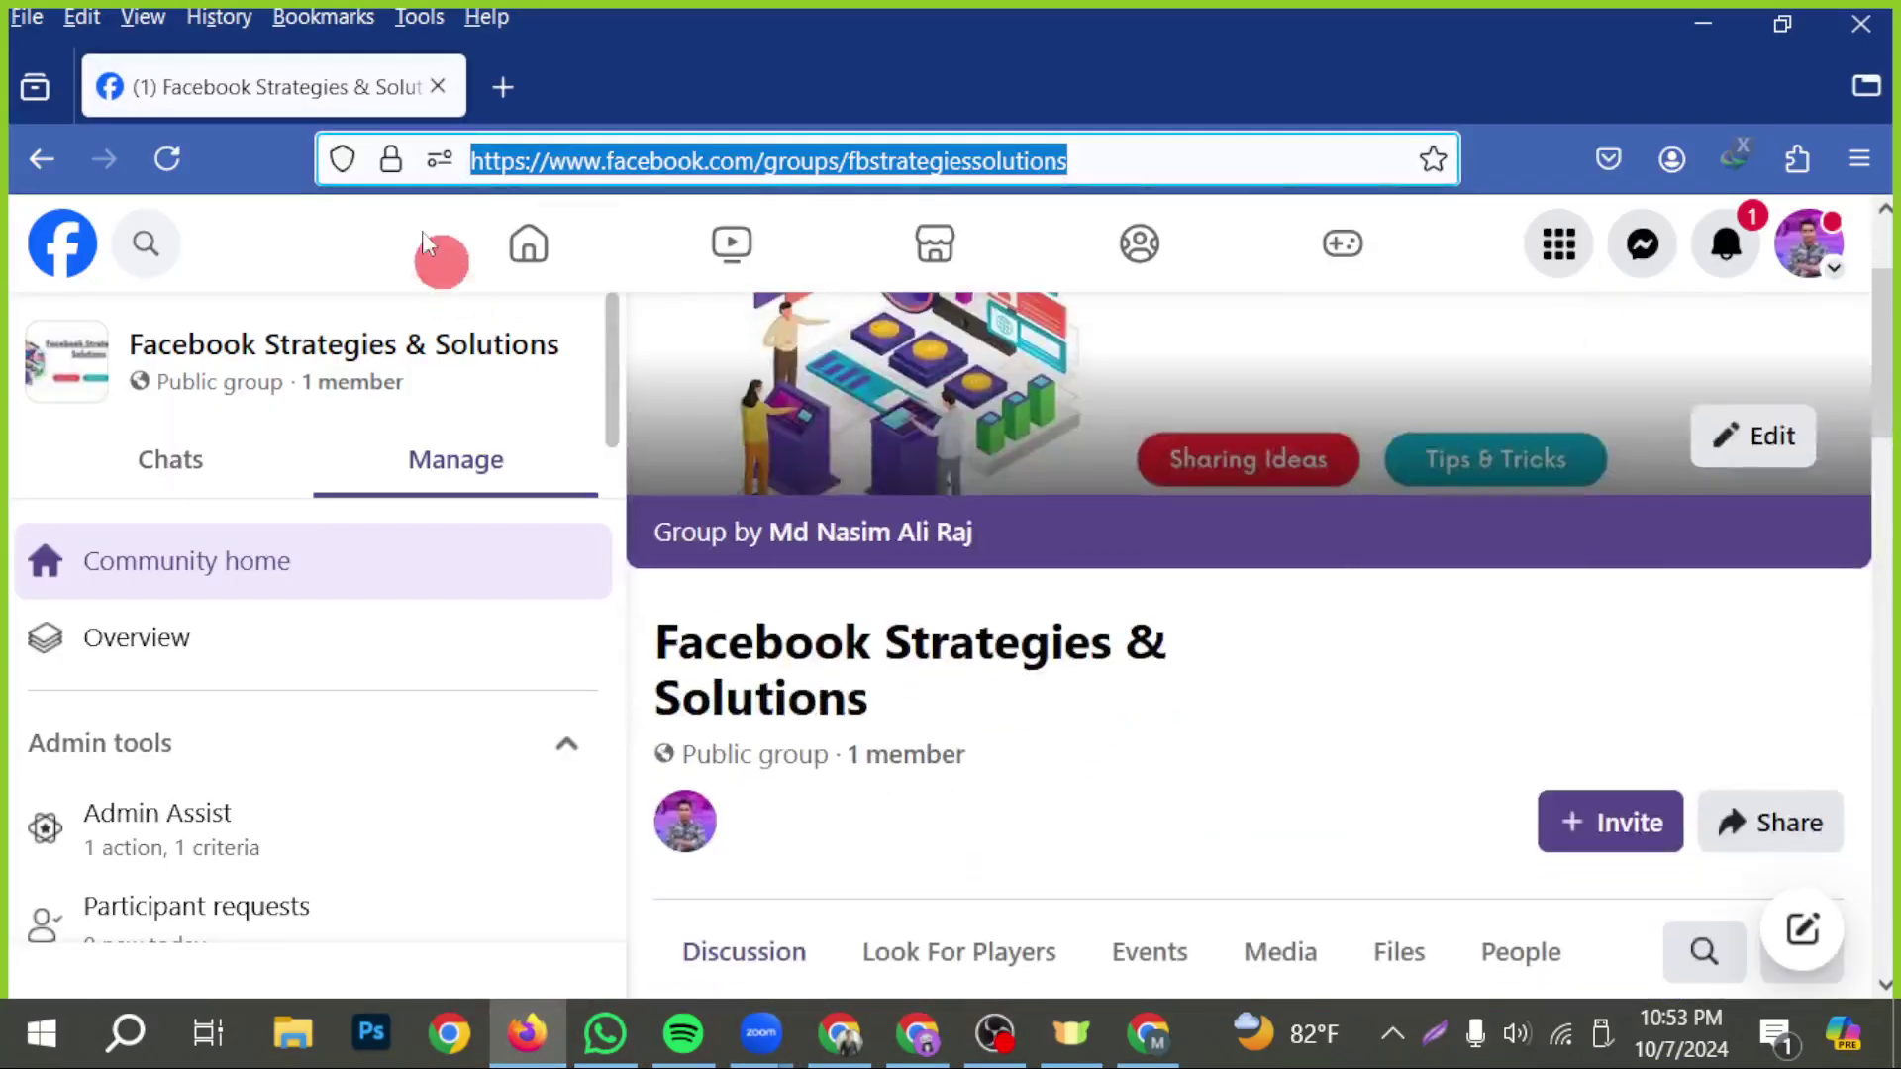
click(147, 159)
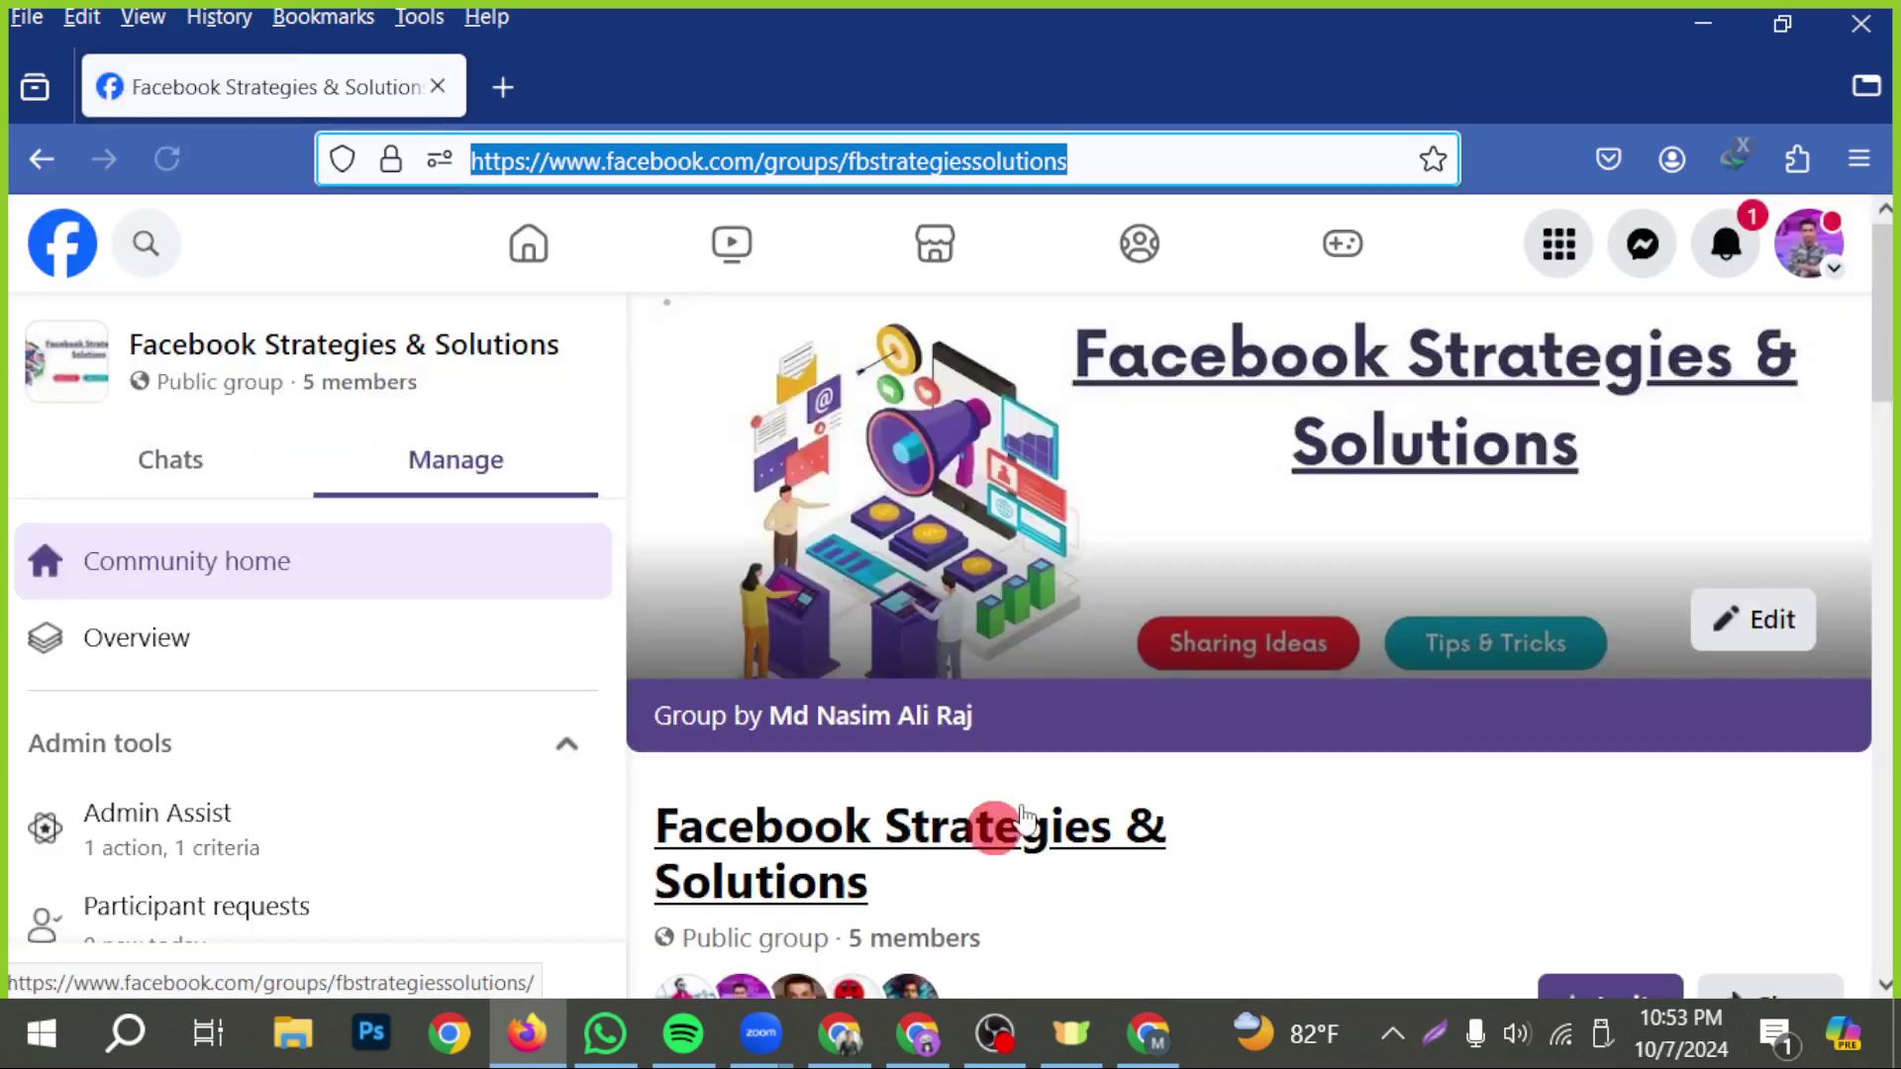
- Open the group's people page from its member count and close the welcome post draft without publishing it
scroll(1093, 768, down, 3)
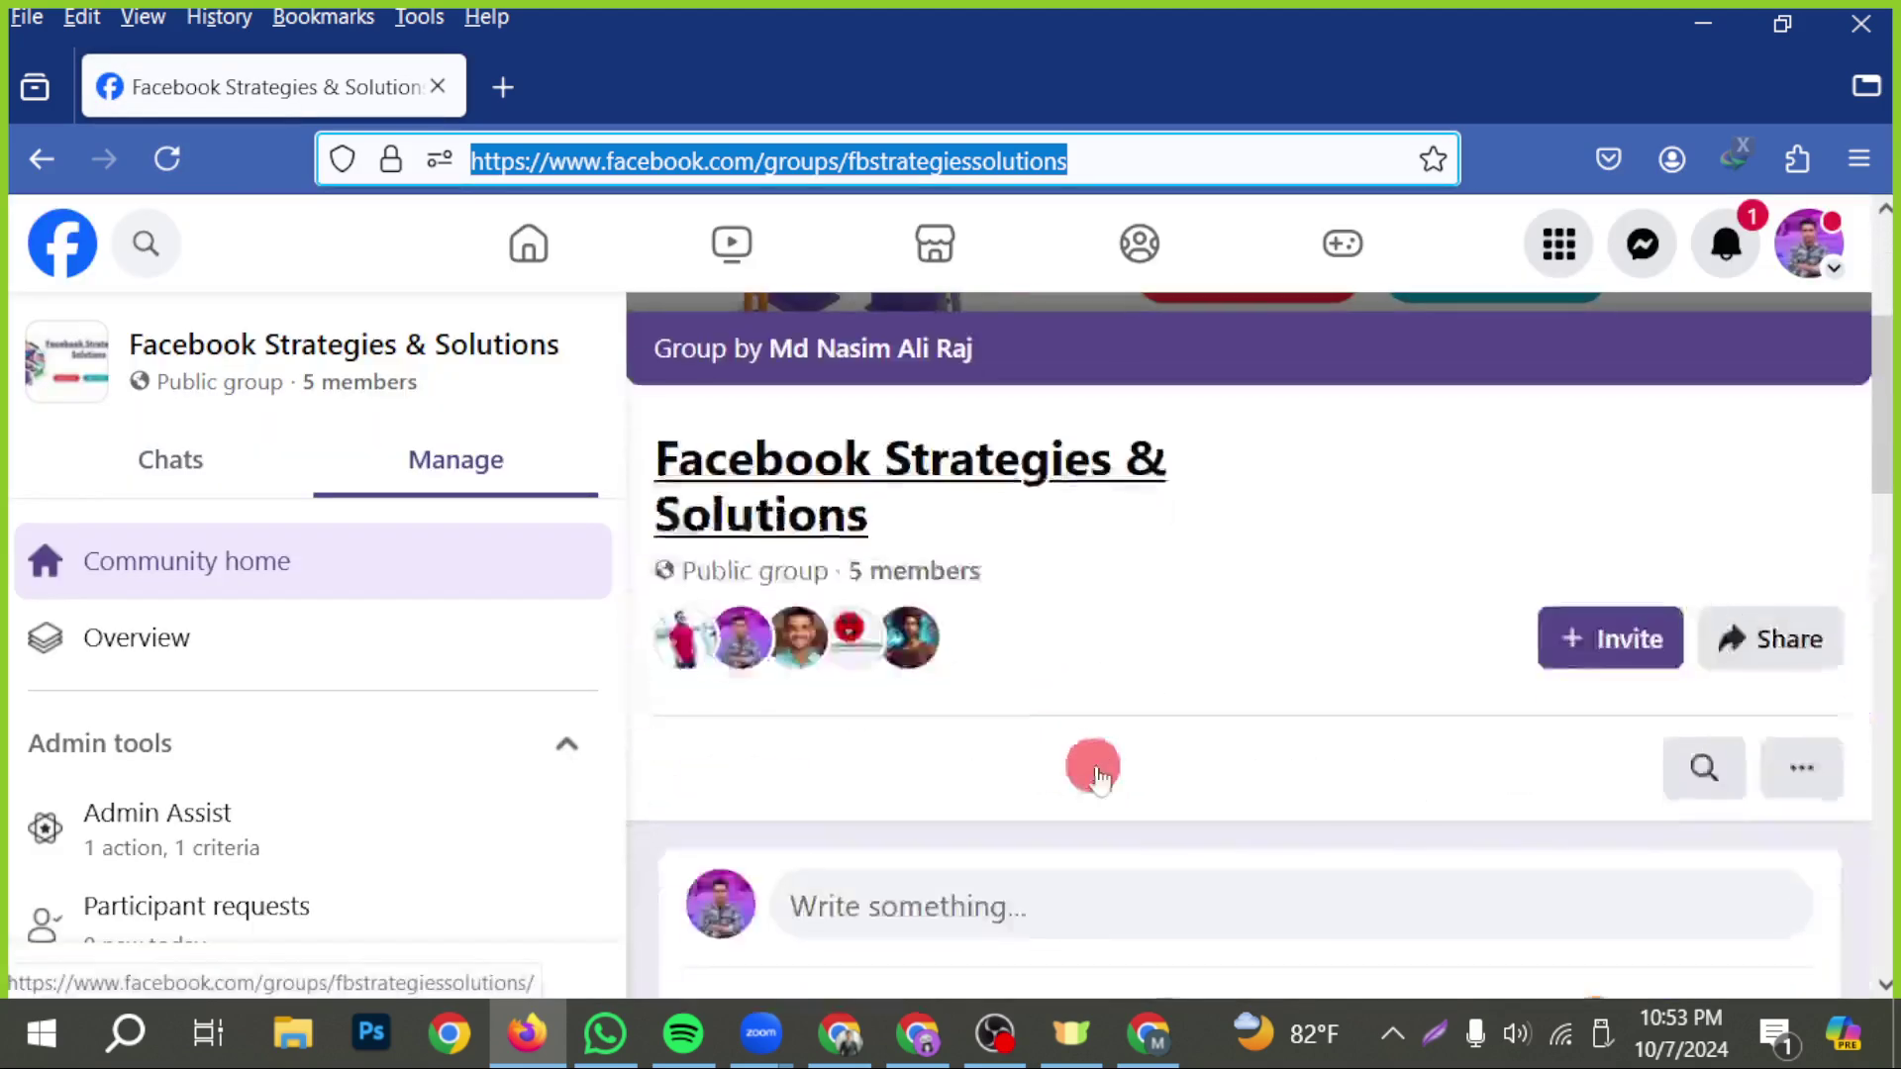
click(912, 583)
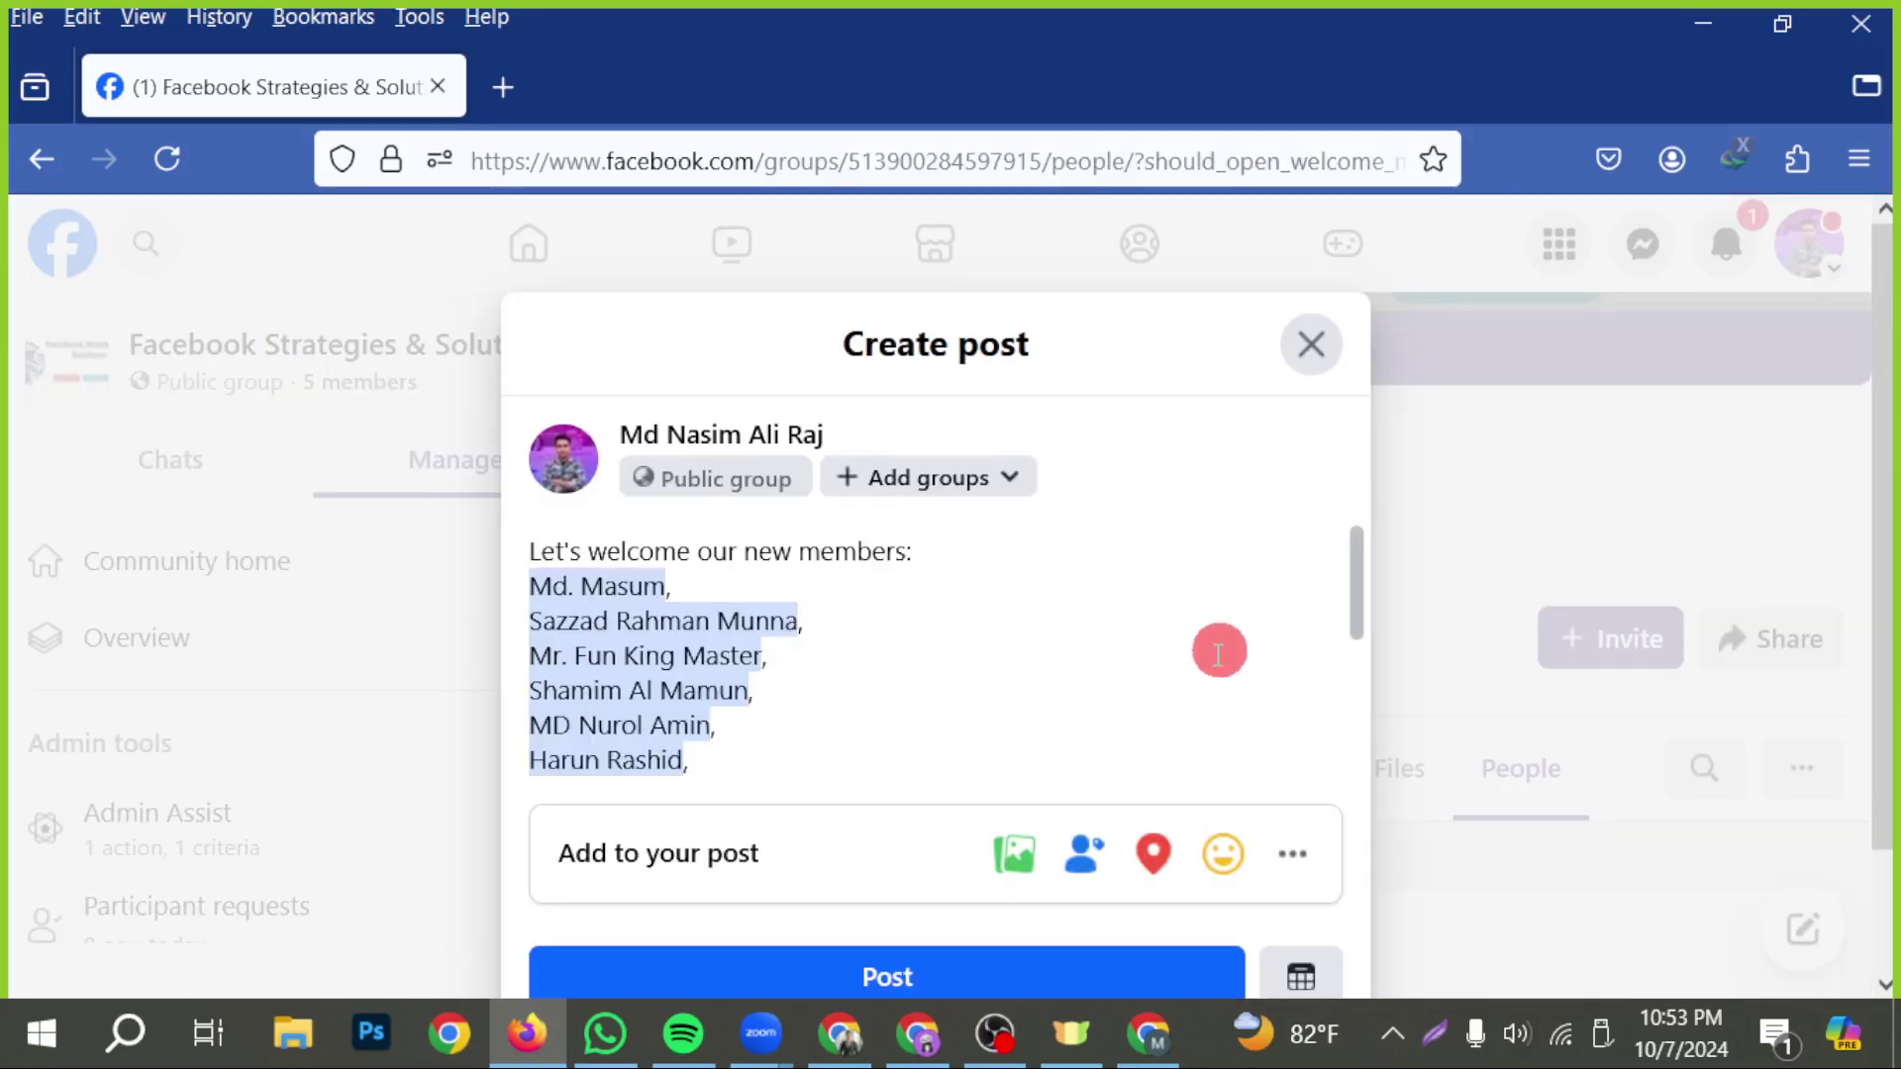
scroll(1188, 653, down, 5)
click(1306, 345)
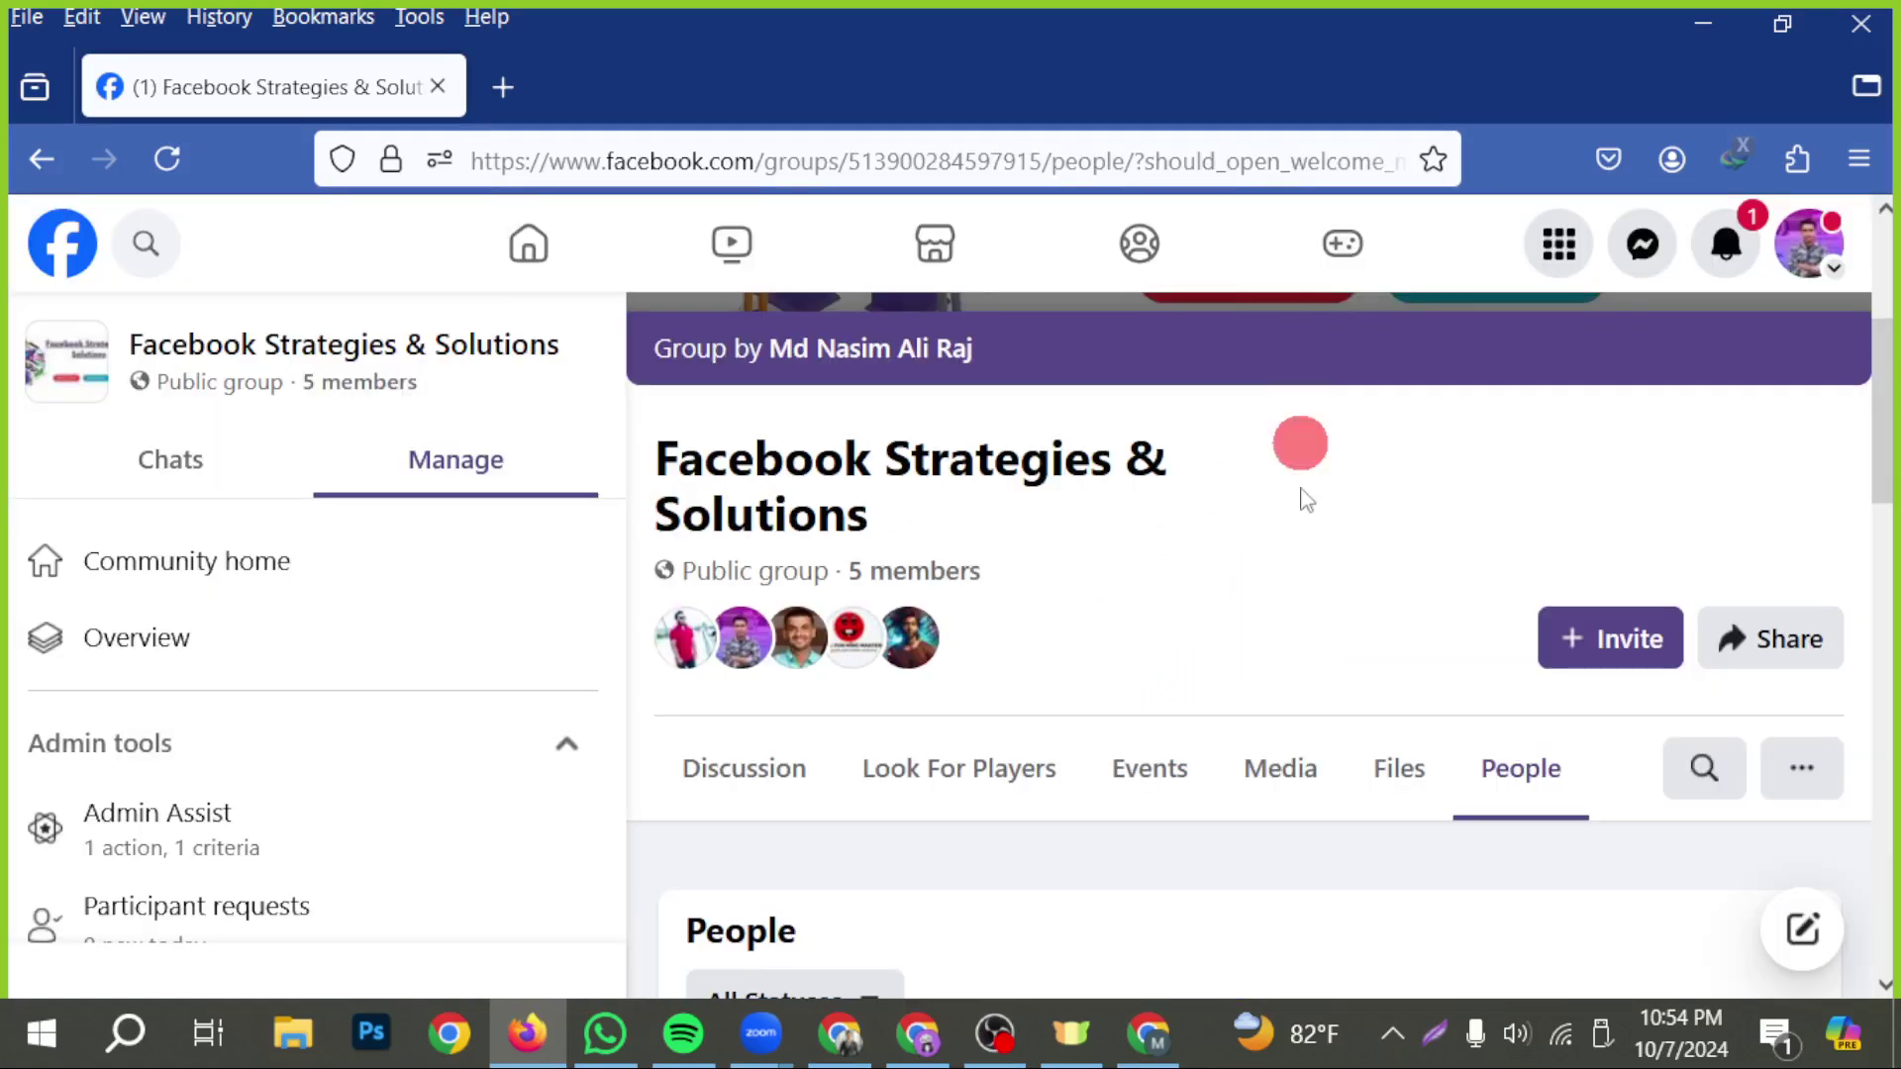
- Examine the list of people who have just joined the group
scroll(1154, 712, down, 4)
scroll(1141, 703, down, 6)
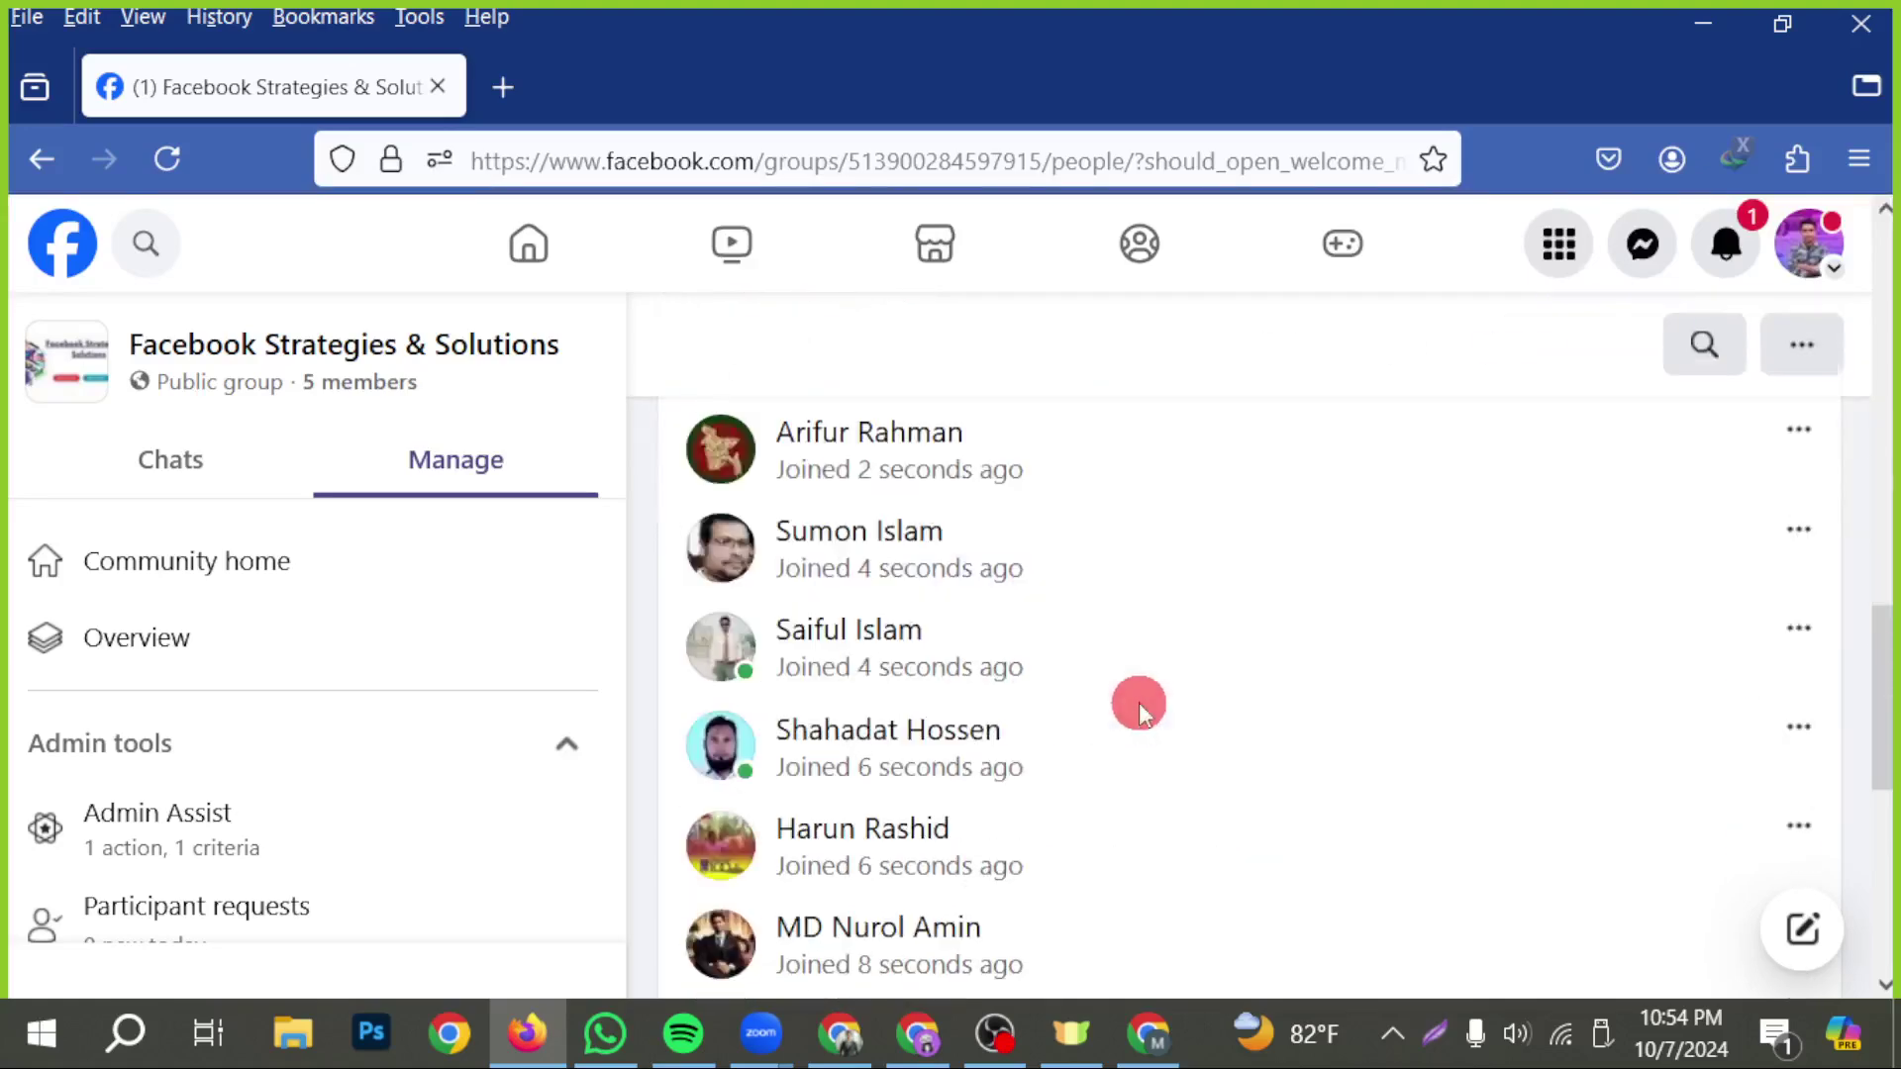
scroll(1148, 713, down, 2)
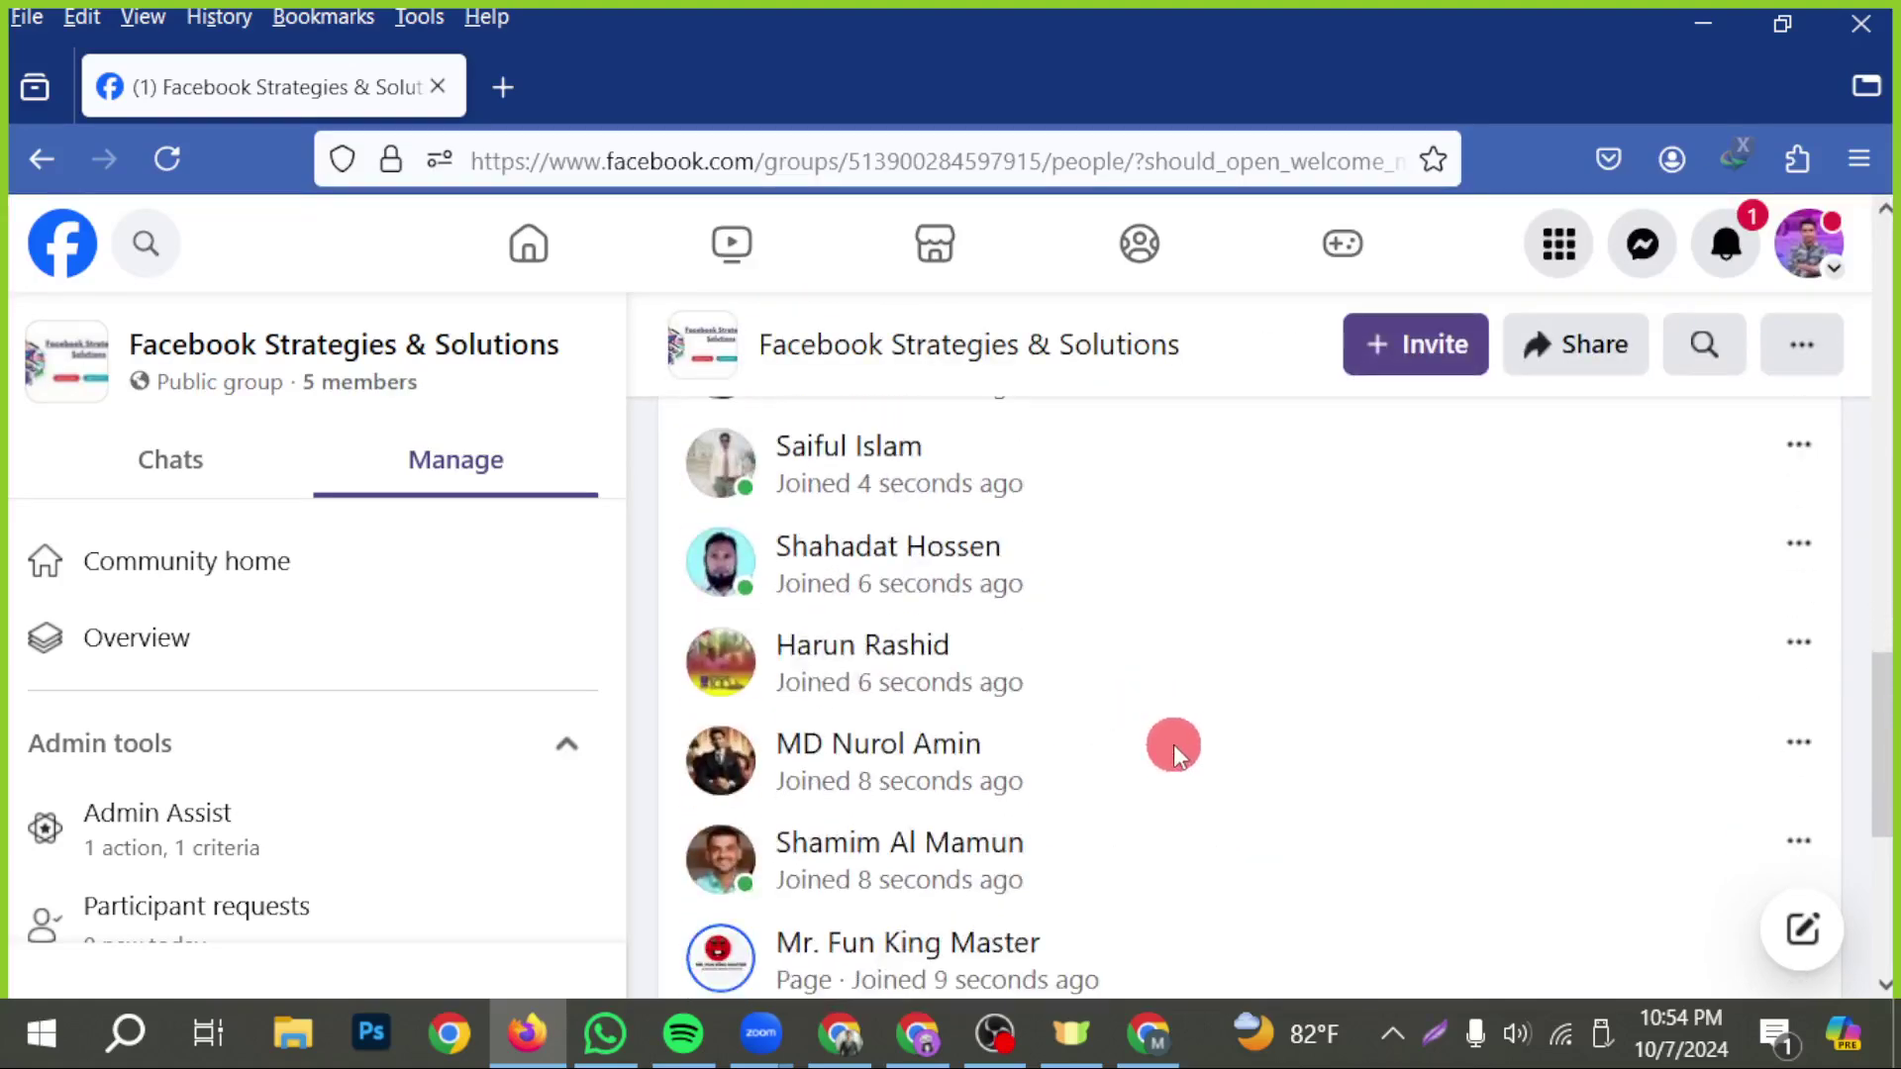
scroll(1174, 745, down, 2)
scroll(849, 666, up, 2)
scroll(852, 673, down, 2)
mouse_move(857, 691)
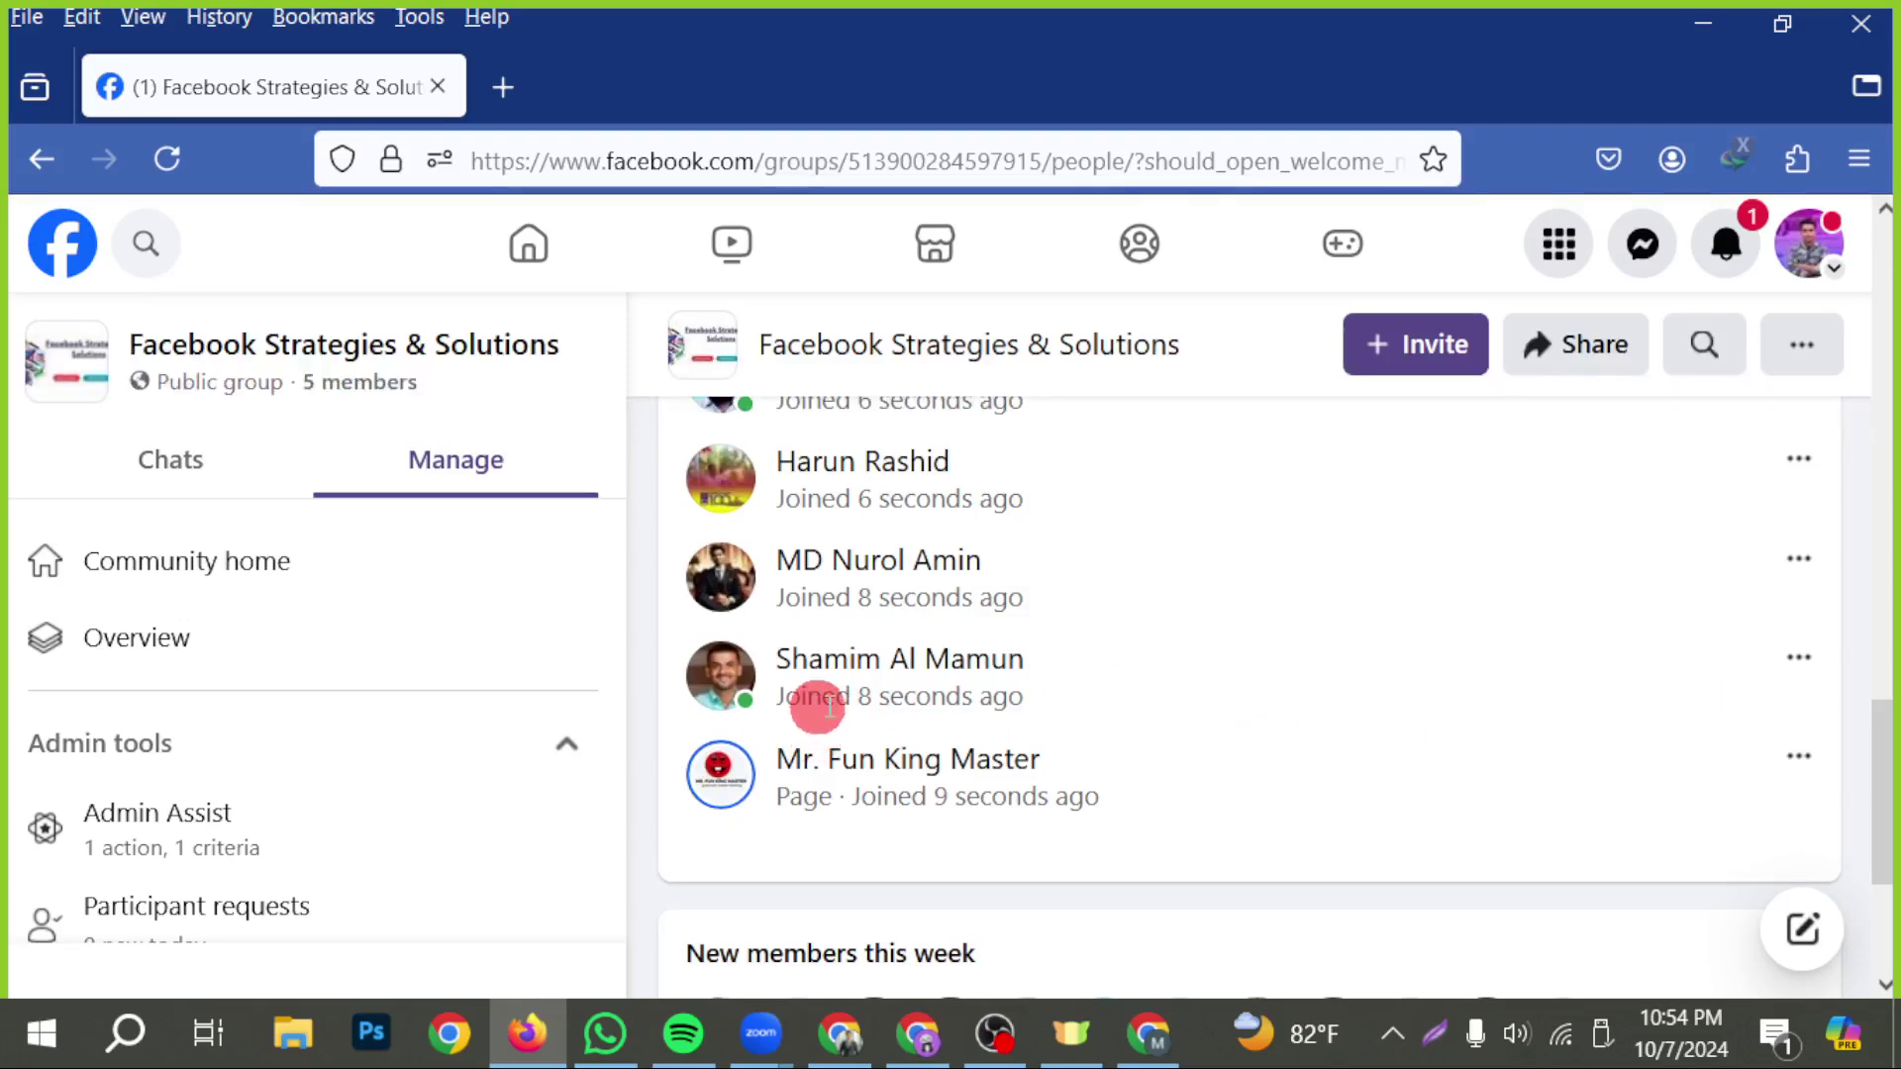
click(1432, 1035)
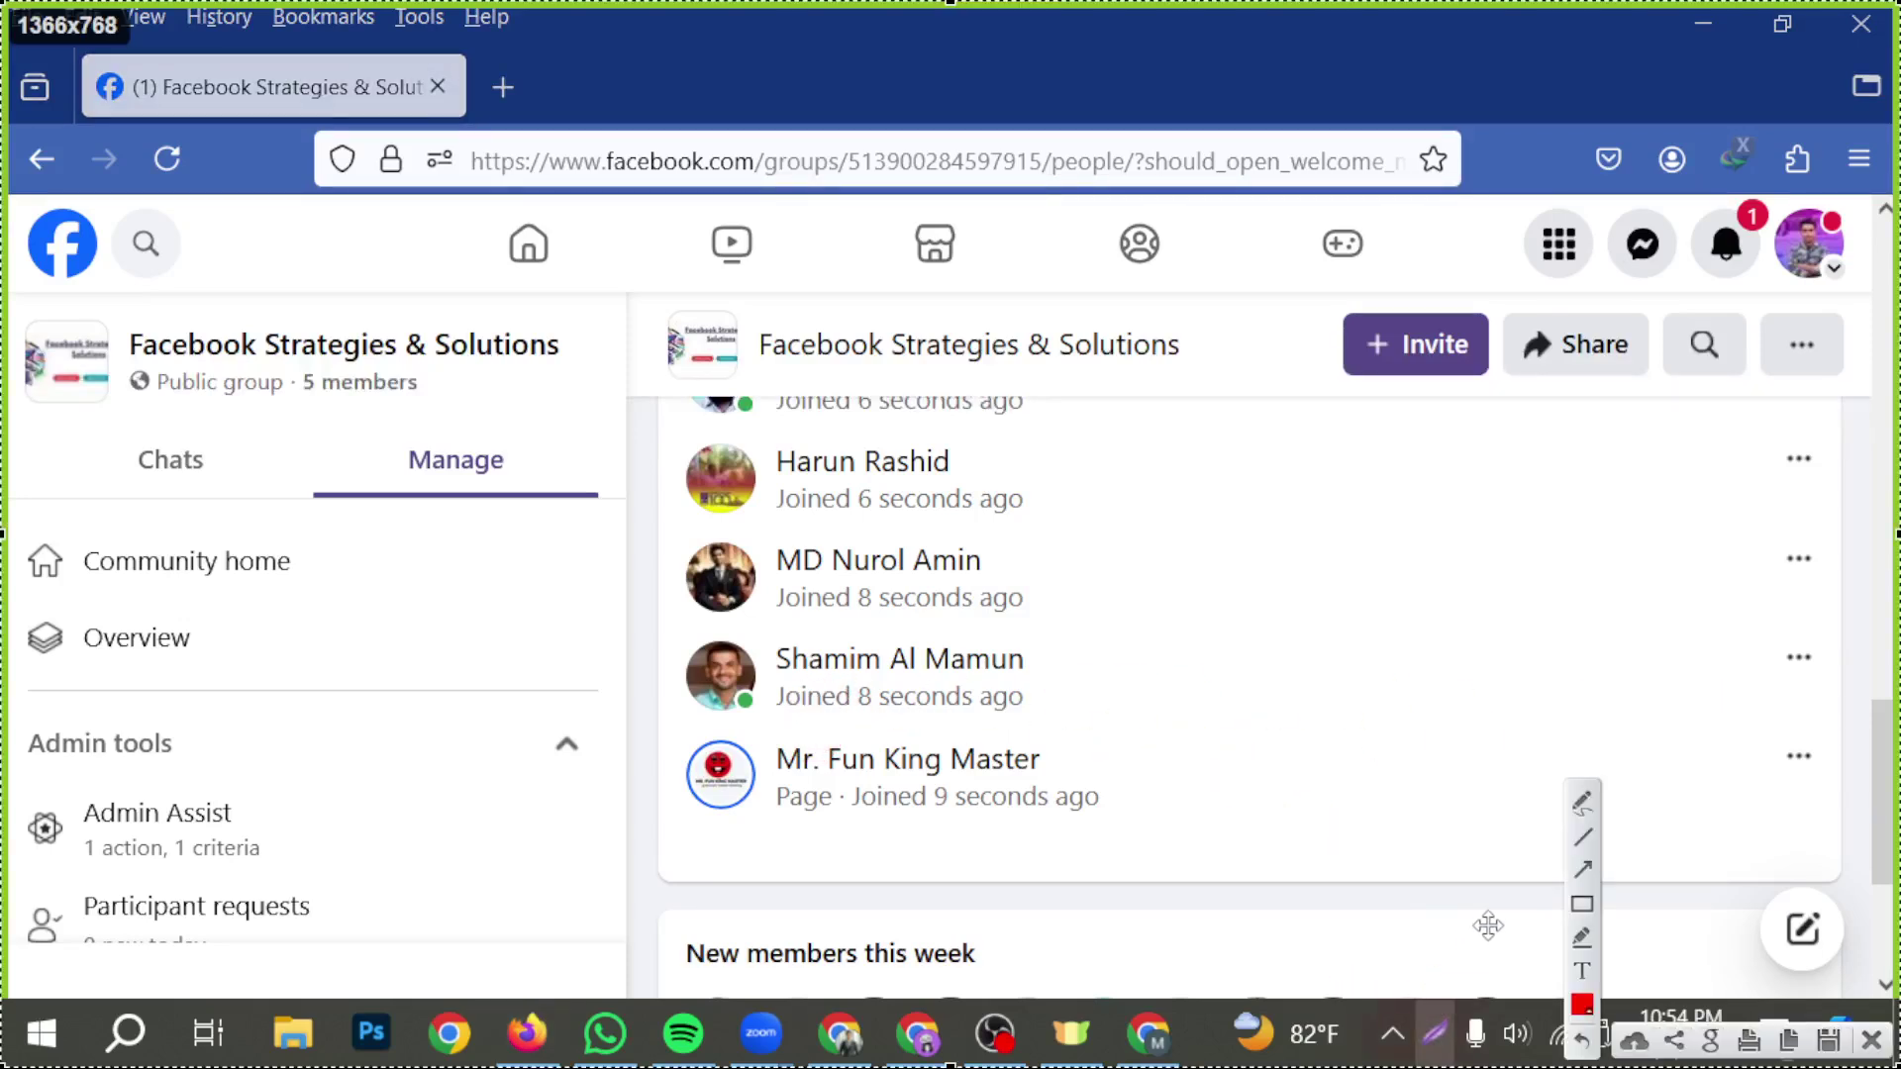
drag(998, 1035, 1783, 677)
click(1871, 1039)
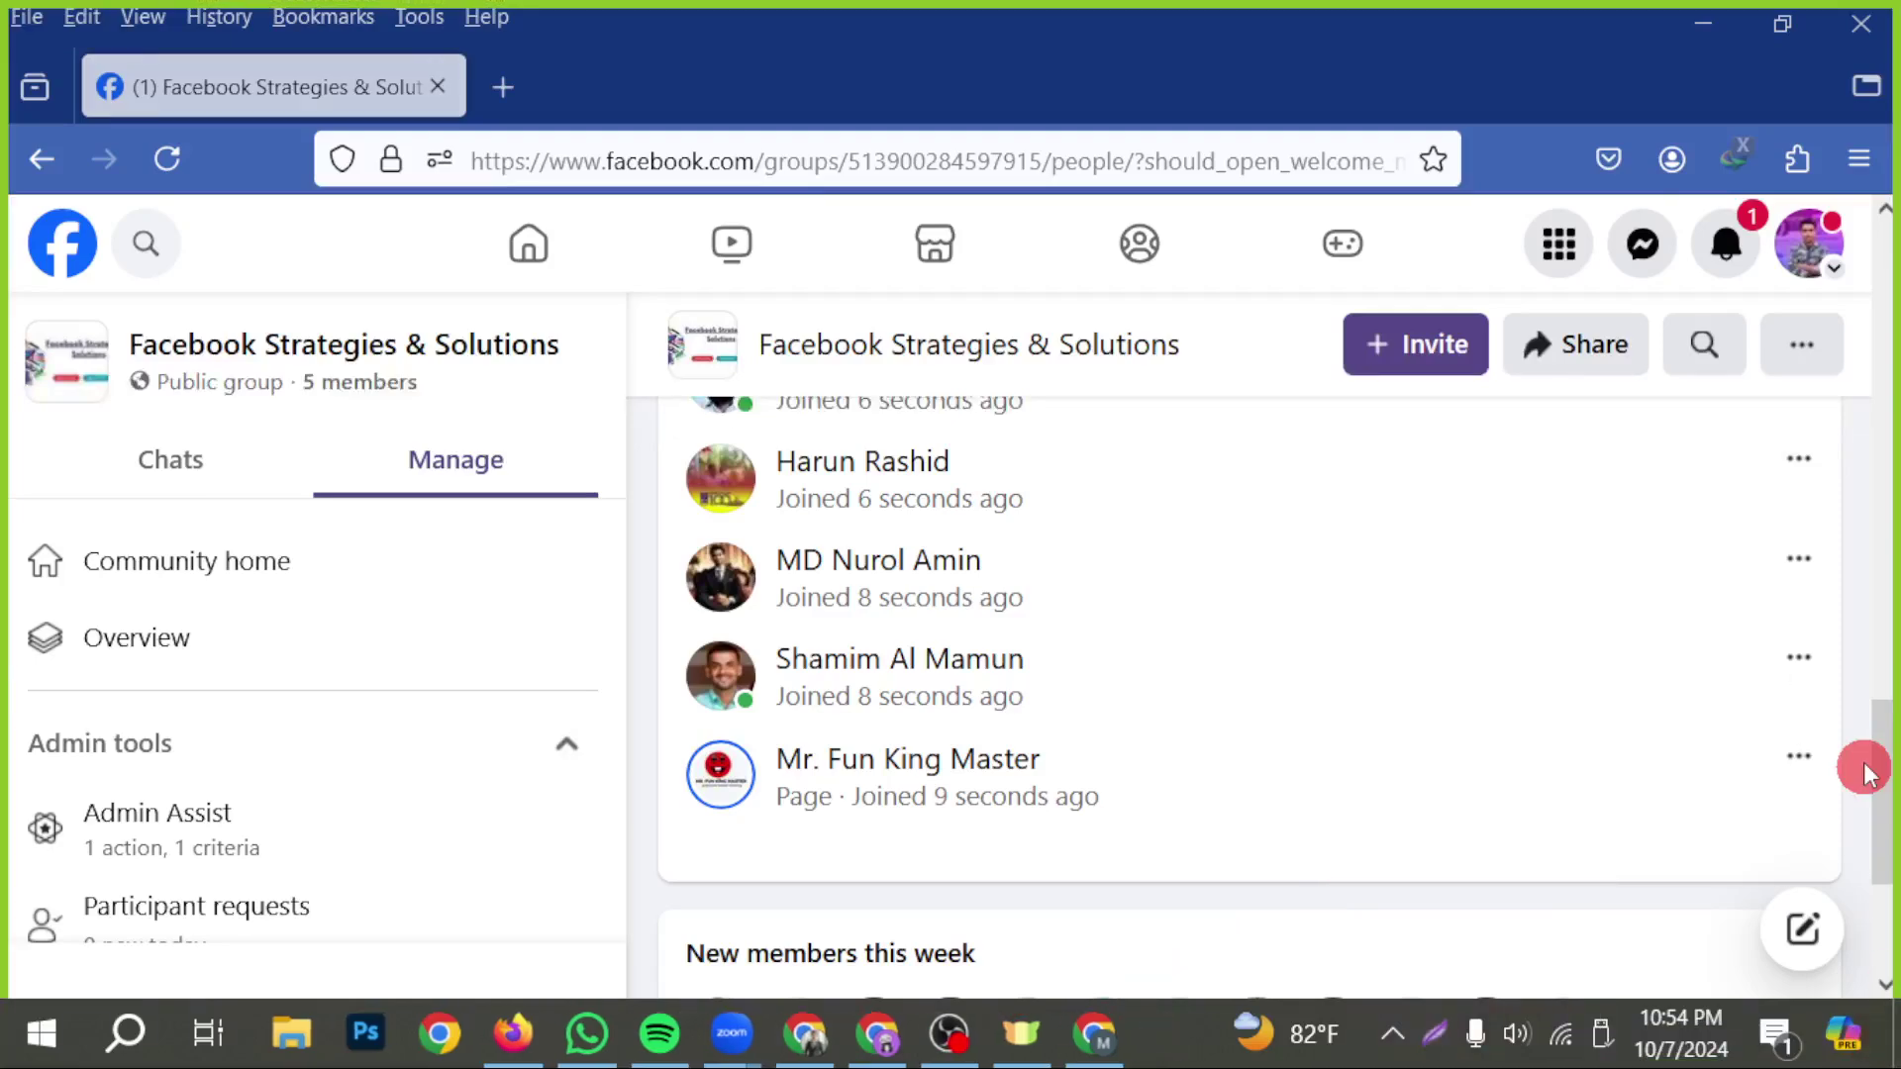
- Invite the second-to-last person in the members list to be an admin of the group and send the invitation
click(1798, 662)
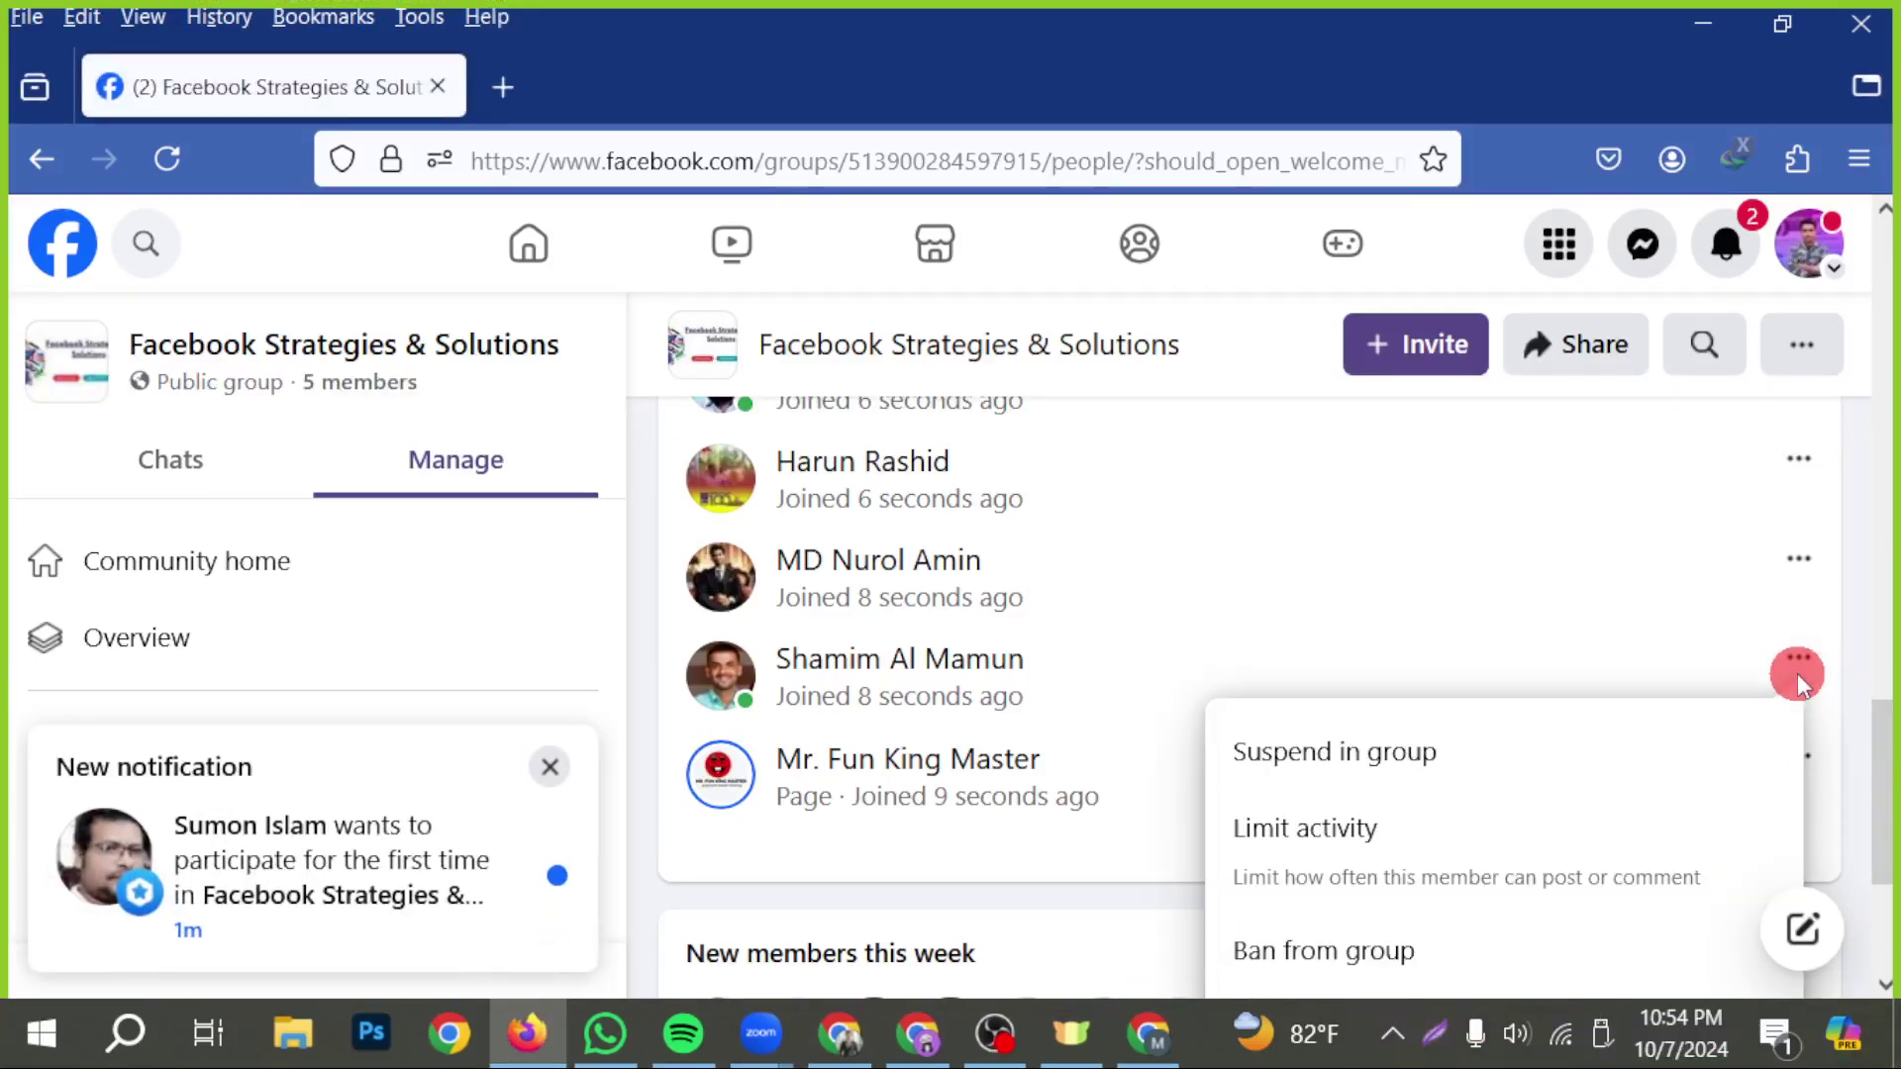
scroll(1505, 787, down, 2)
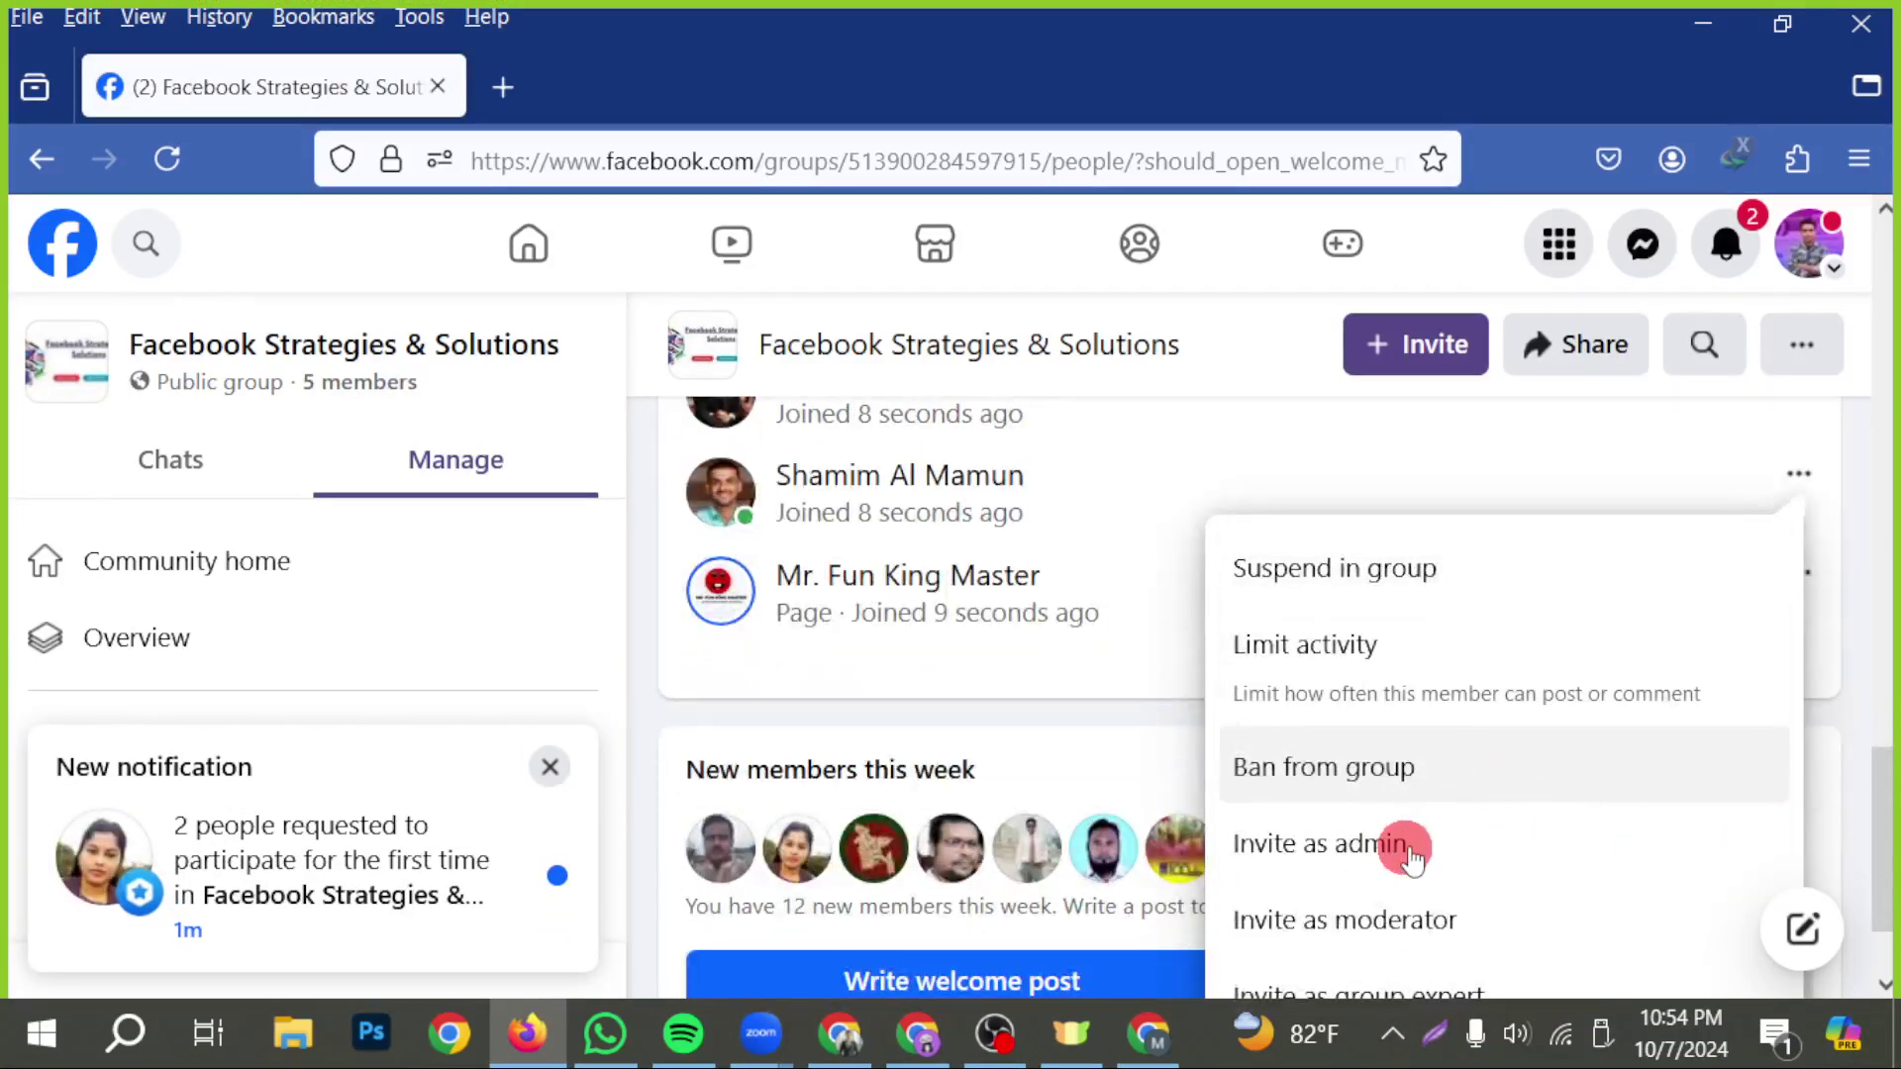
scroll(1366, 841, down, 2)
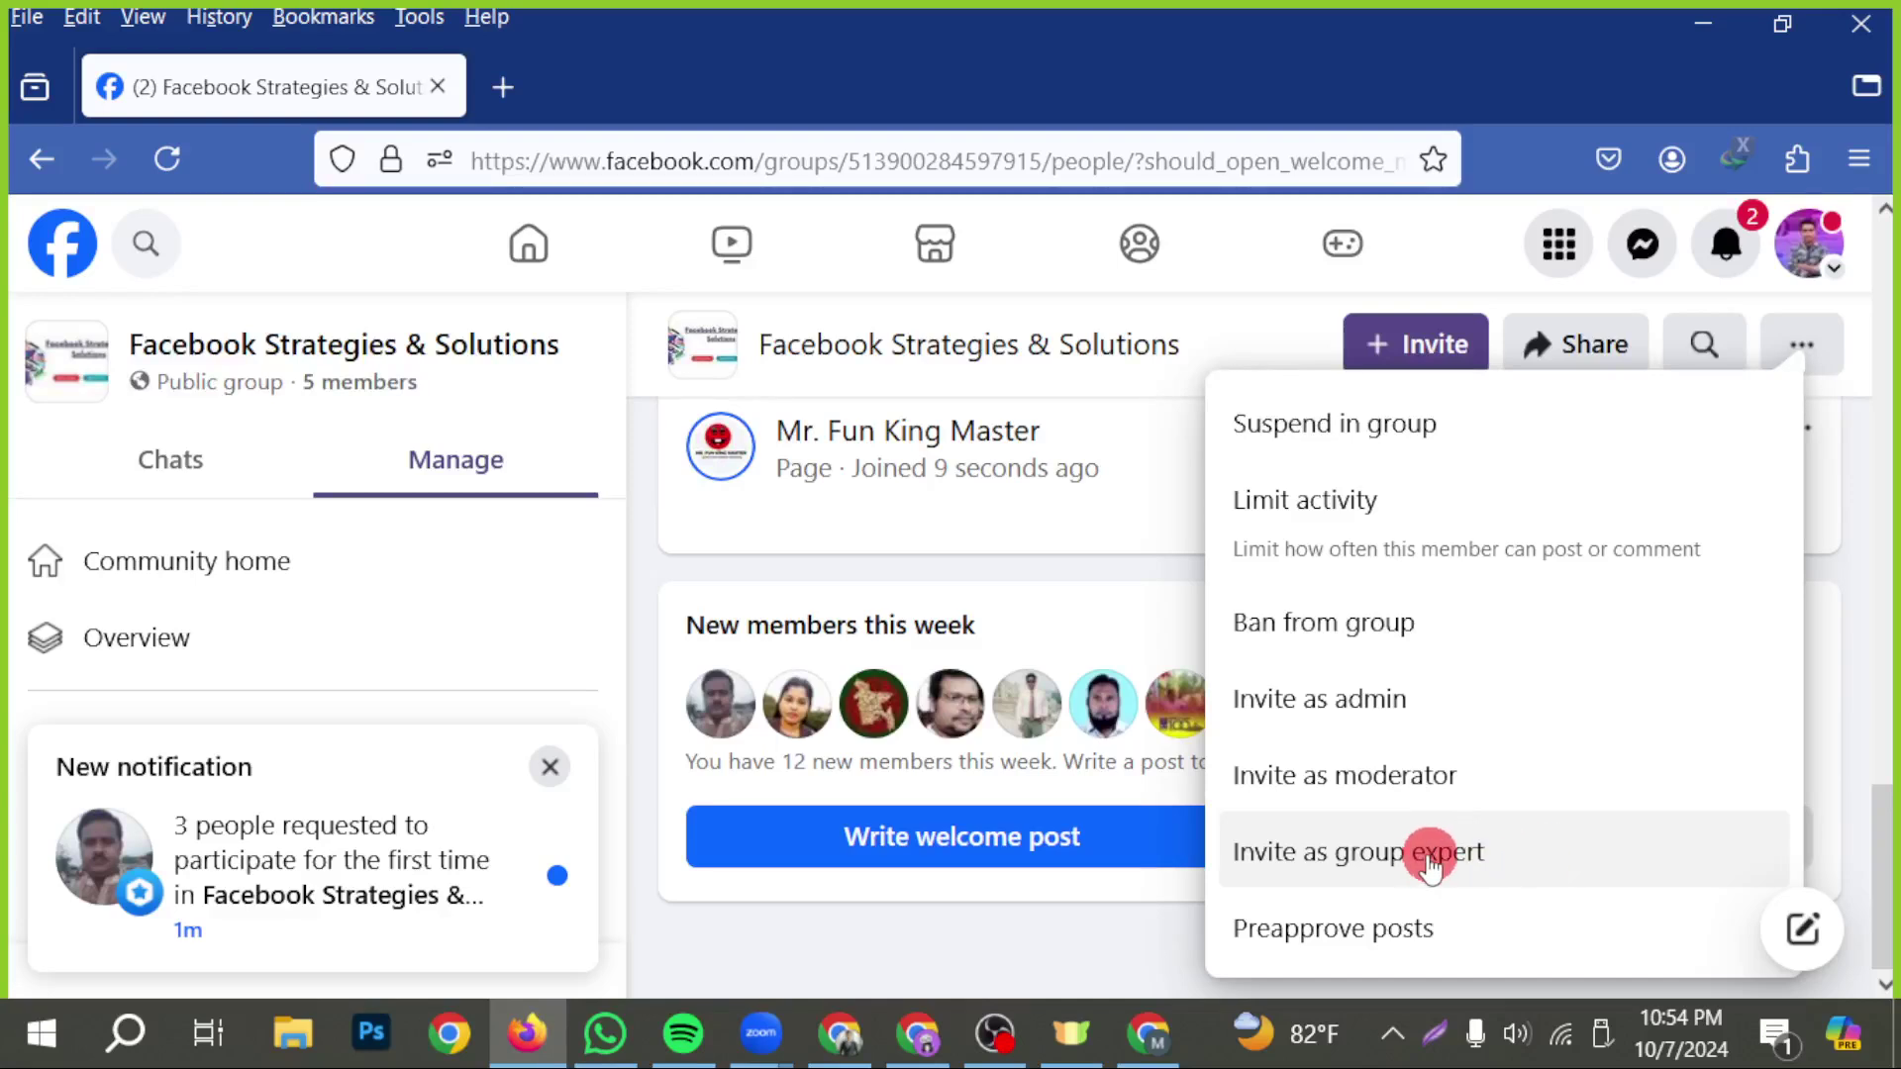
click(1348, 722)
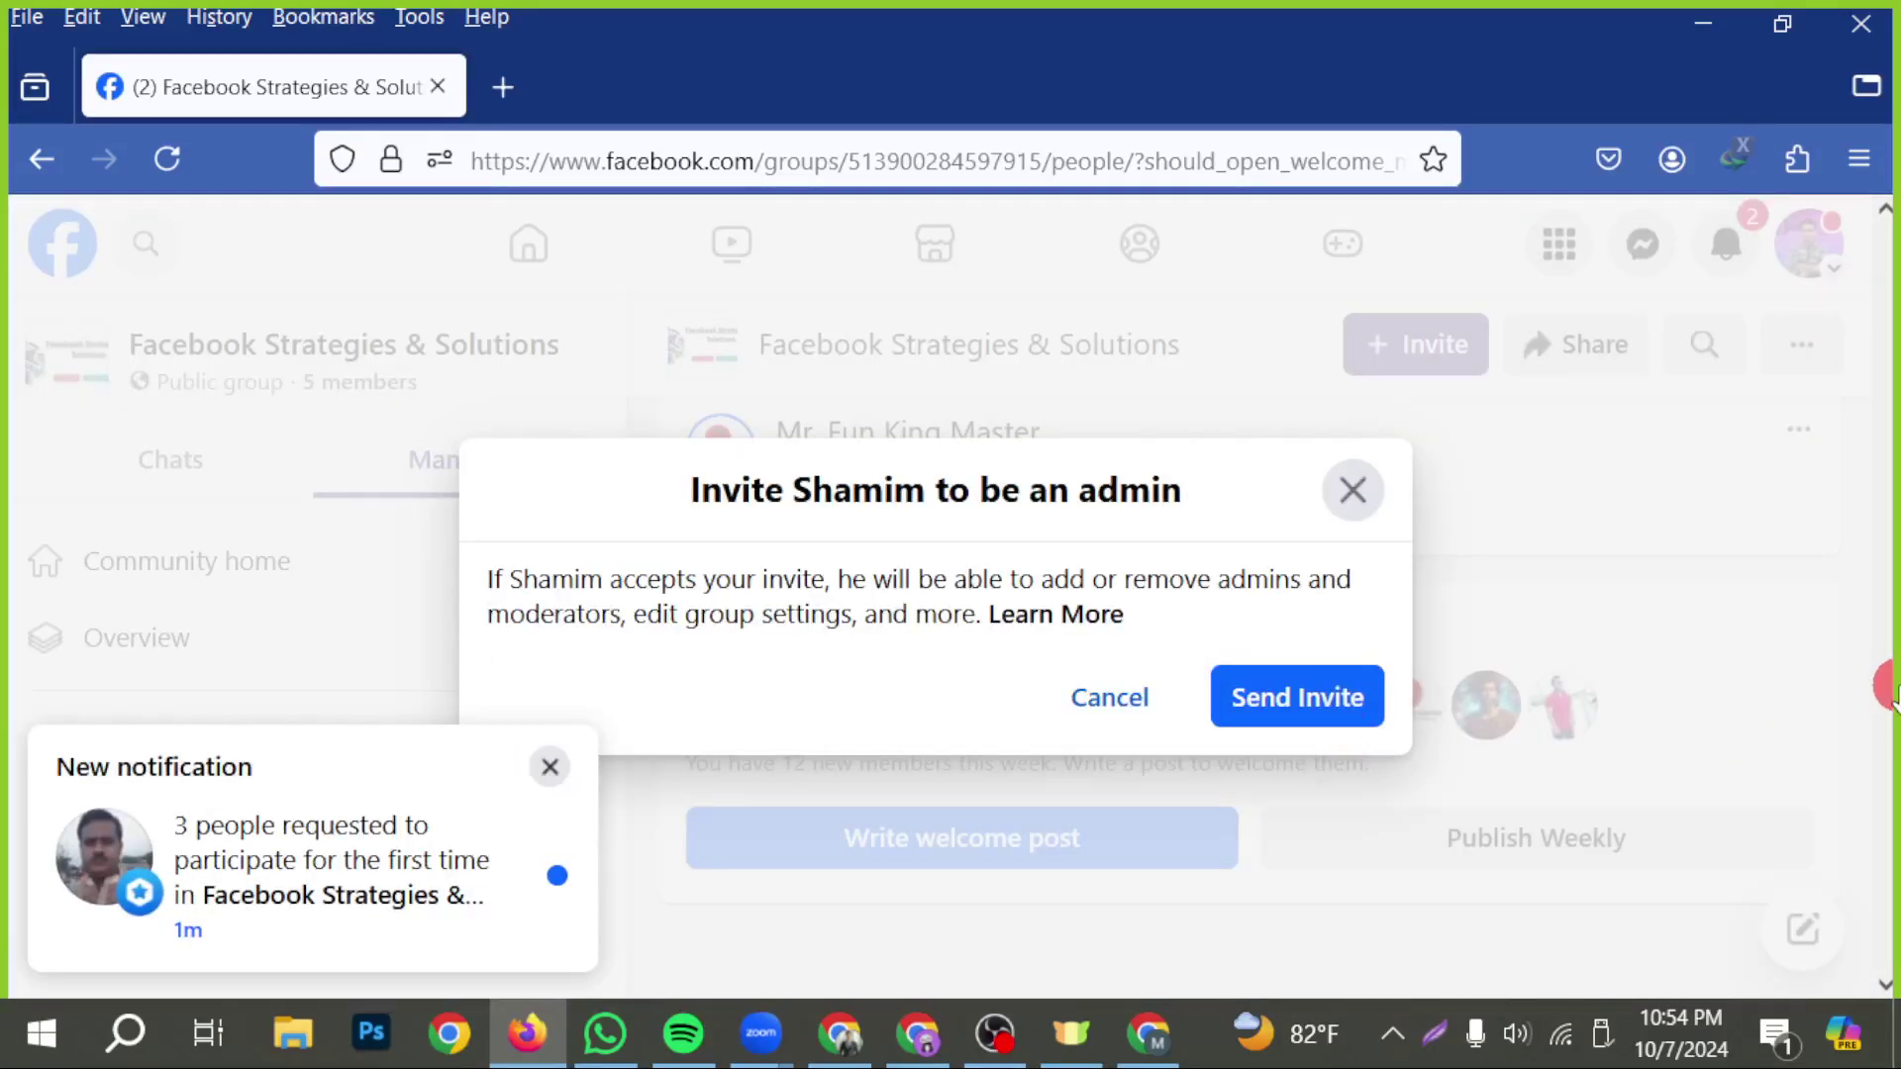
click(1304, 701)
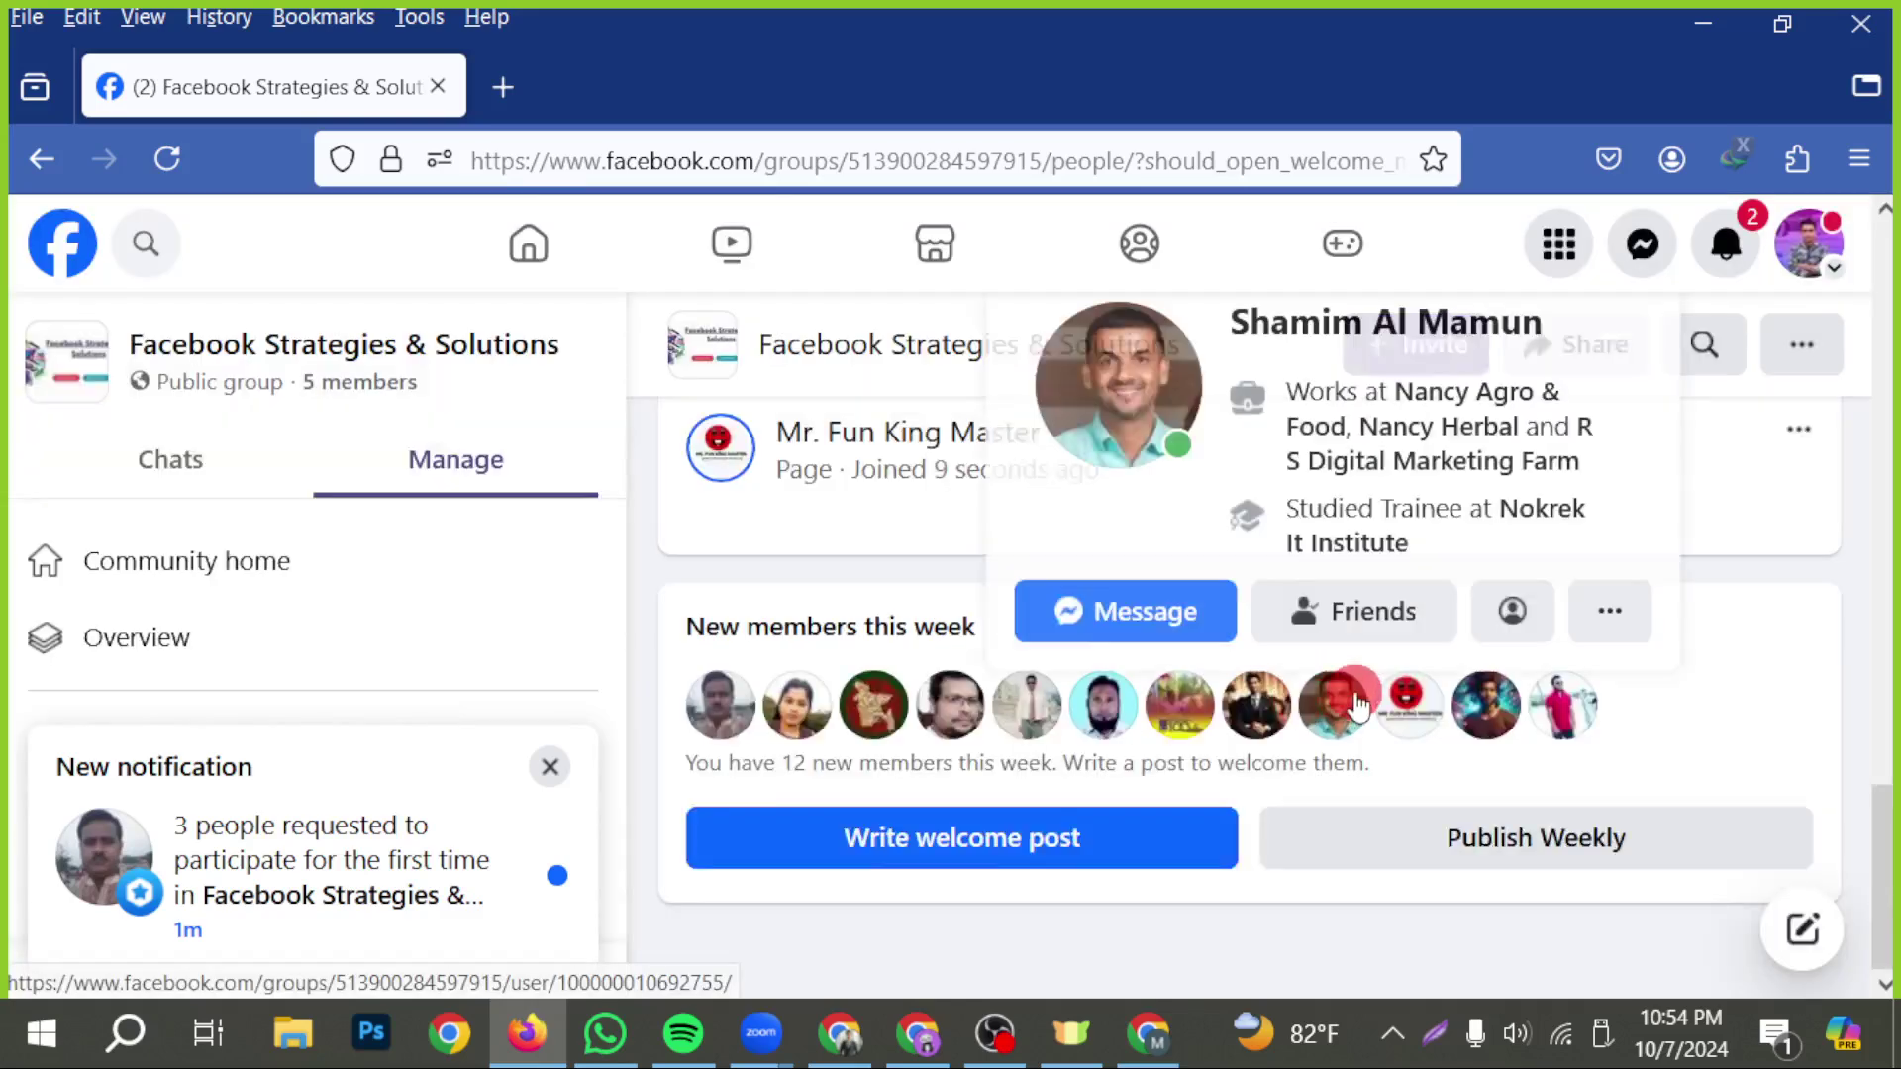
- Invite the member four rows above the admin invitee to be a moderator of the group and send the invitation
scroll(1220, 774, up, 15)
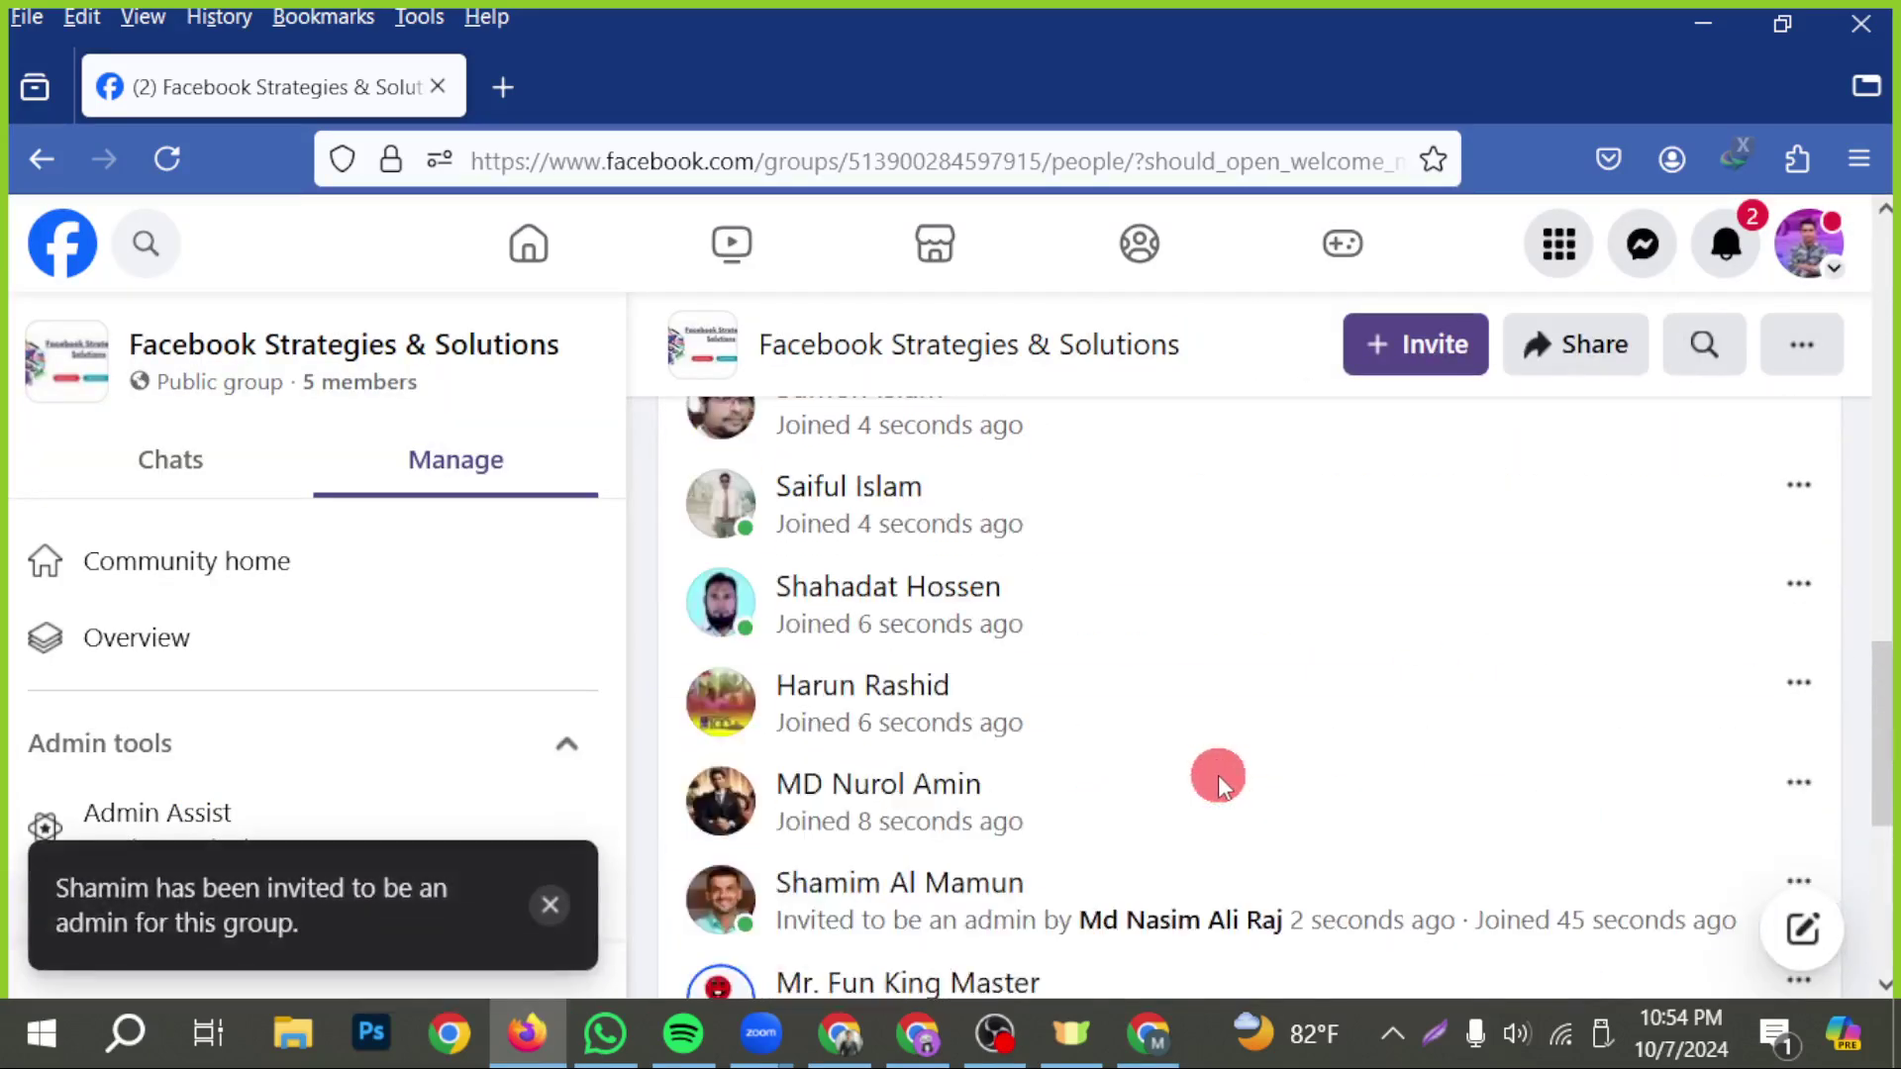
scroll(1218, 763, down, 9)
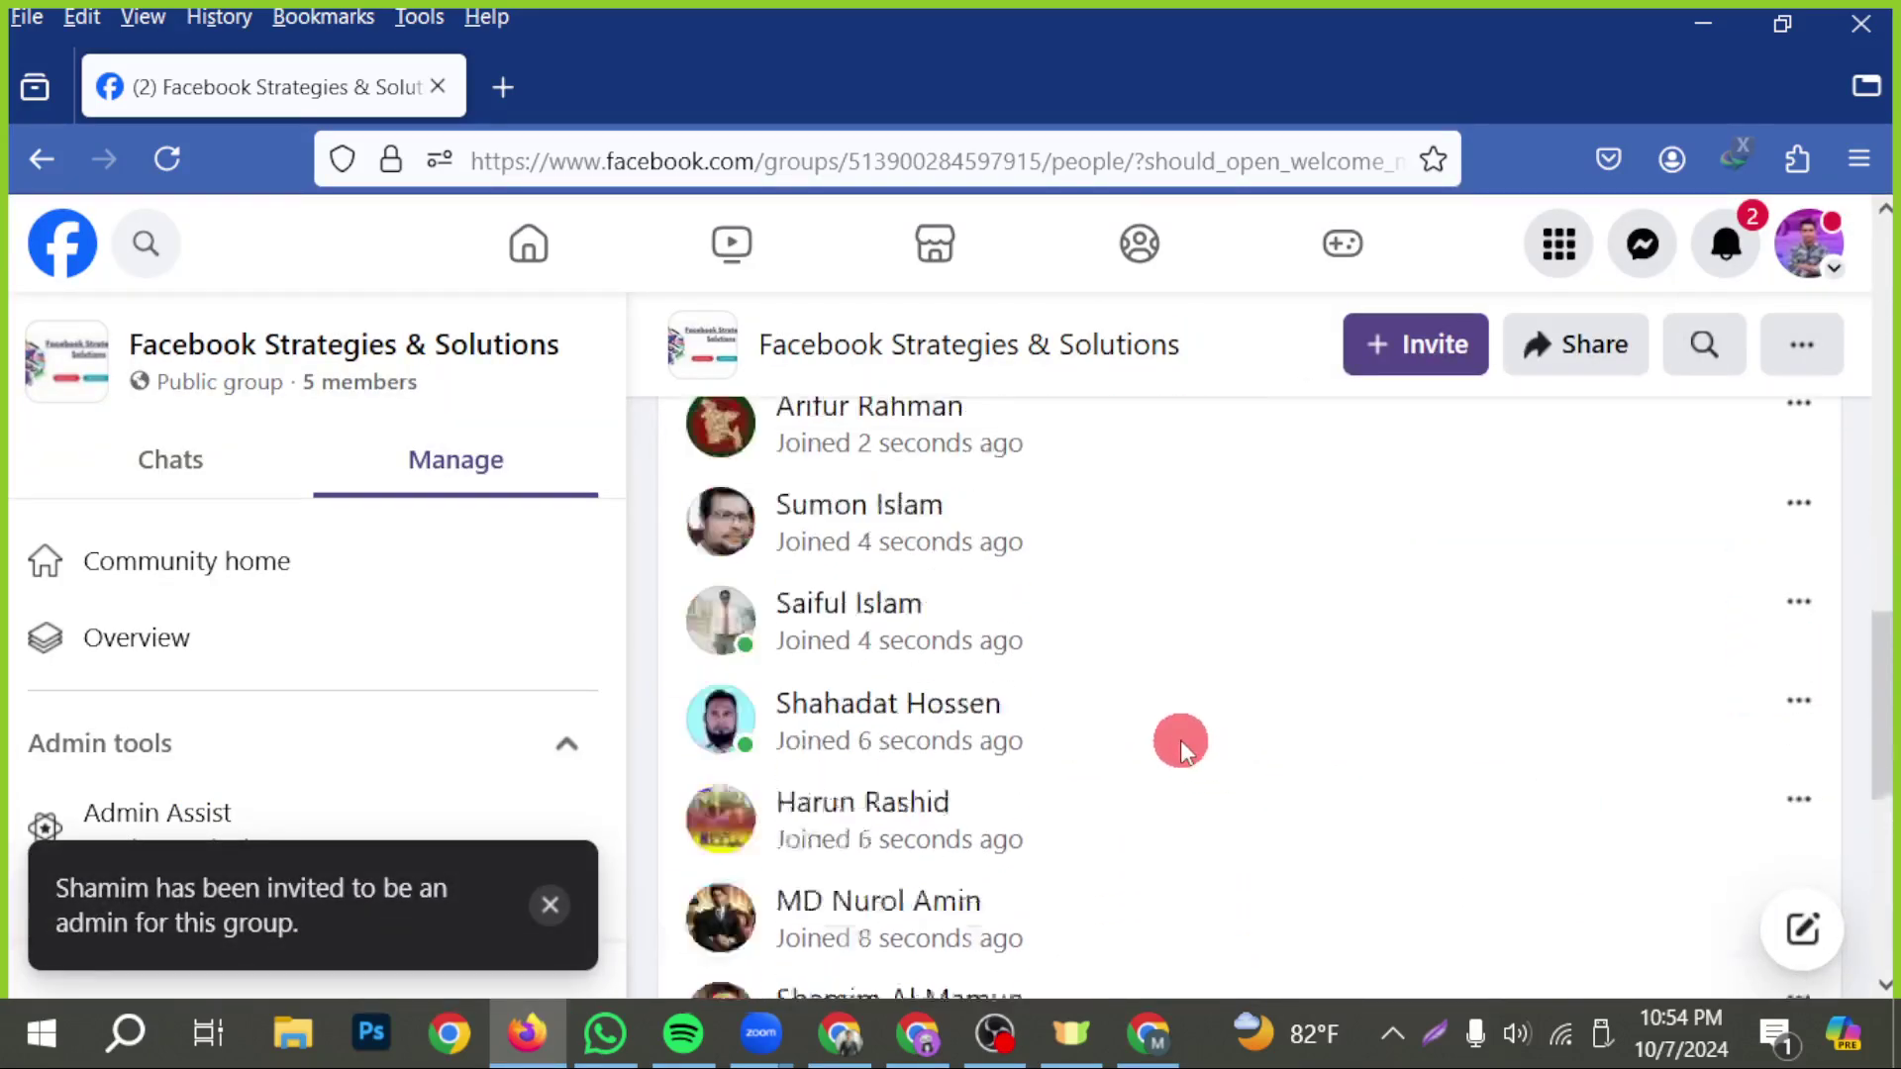
mouse_move(1180, 740)
scroll(1180, 740, up, 2)
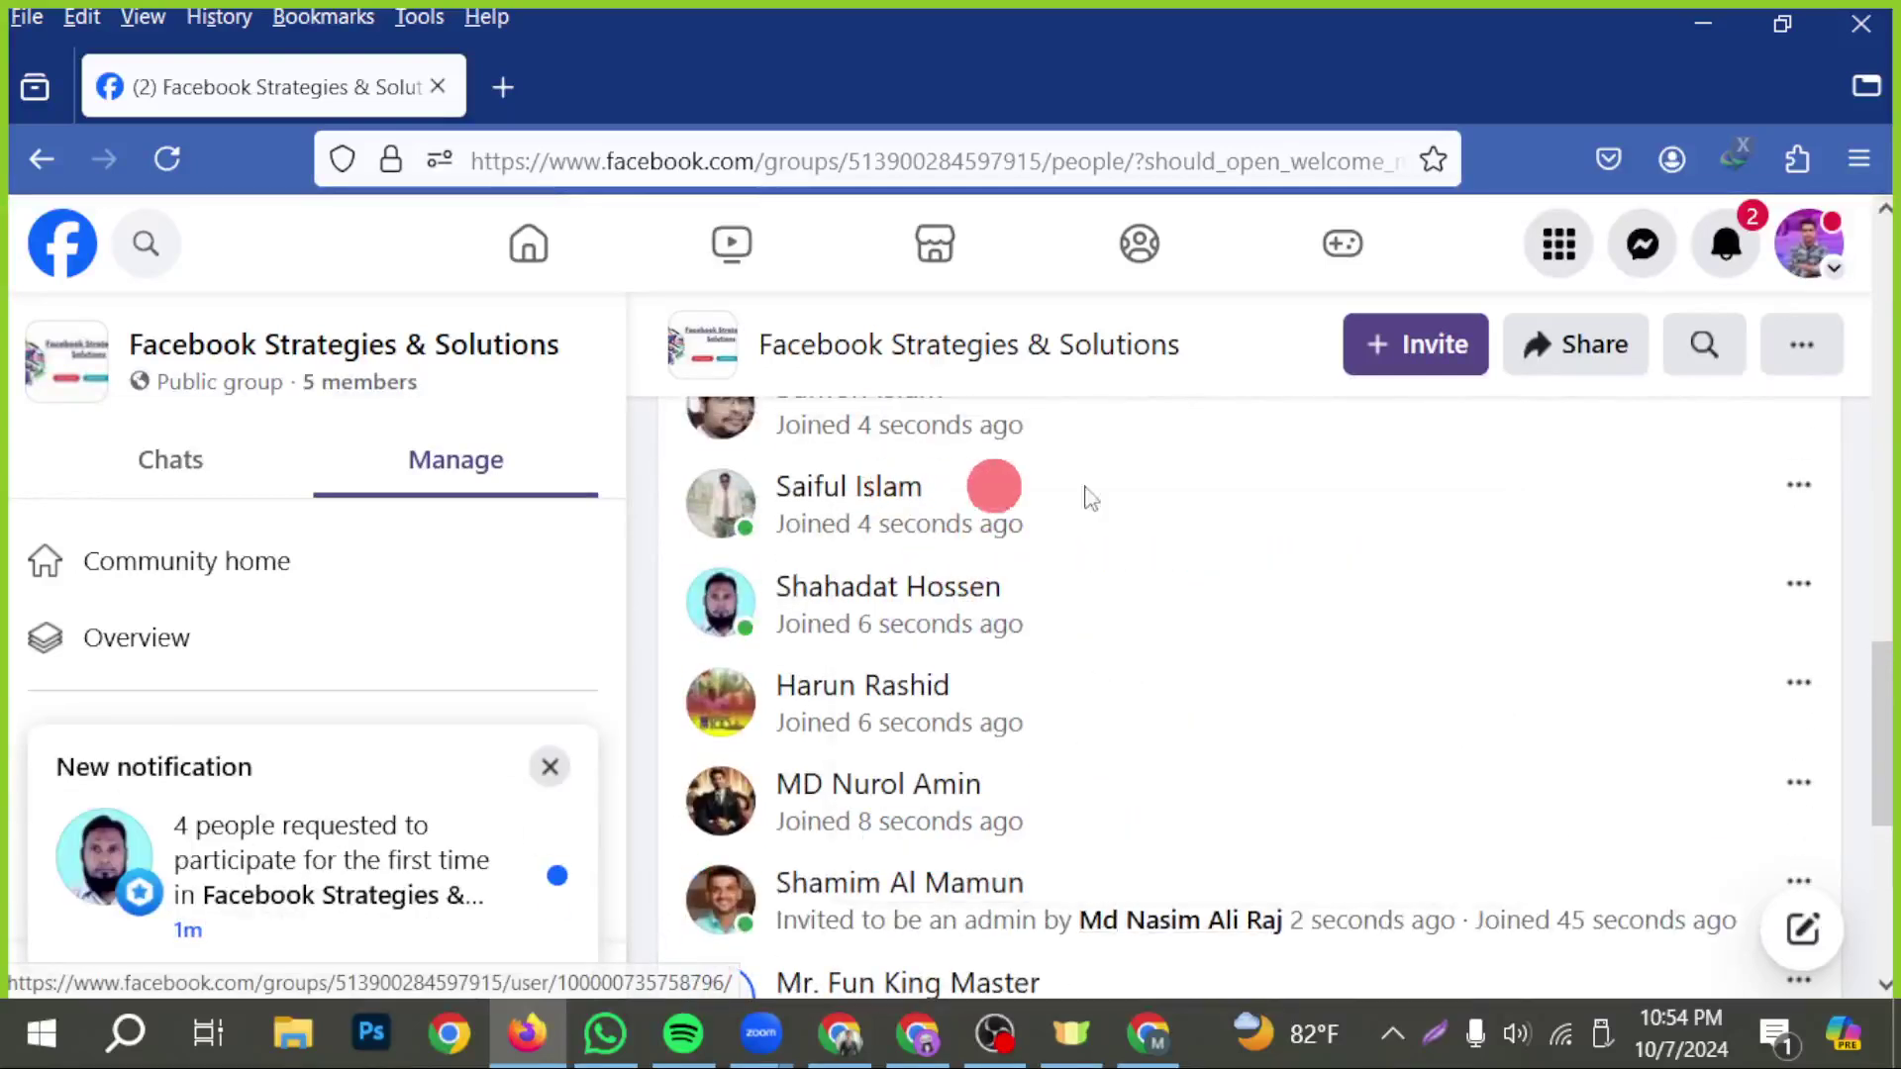
click(1809, 500)
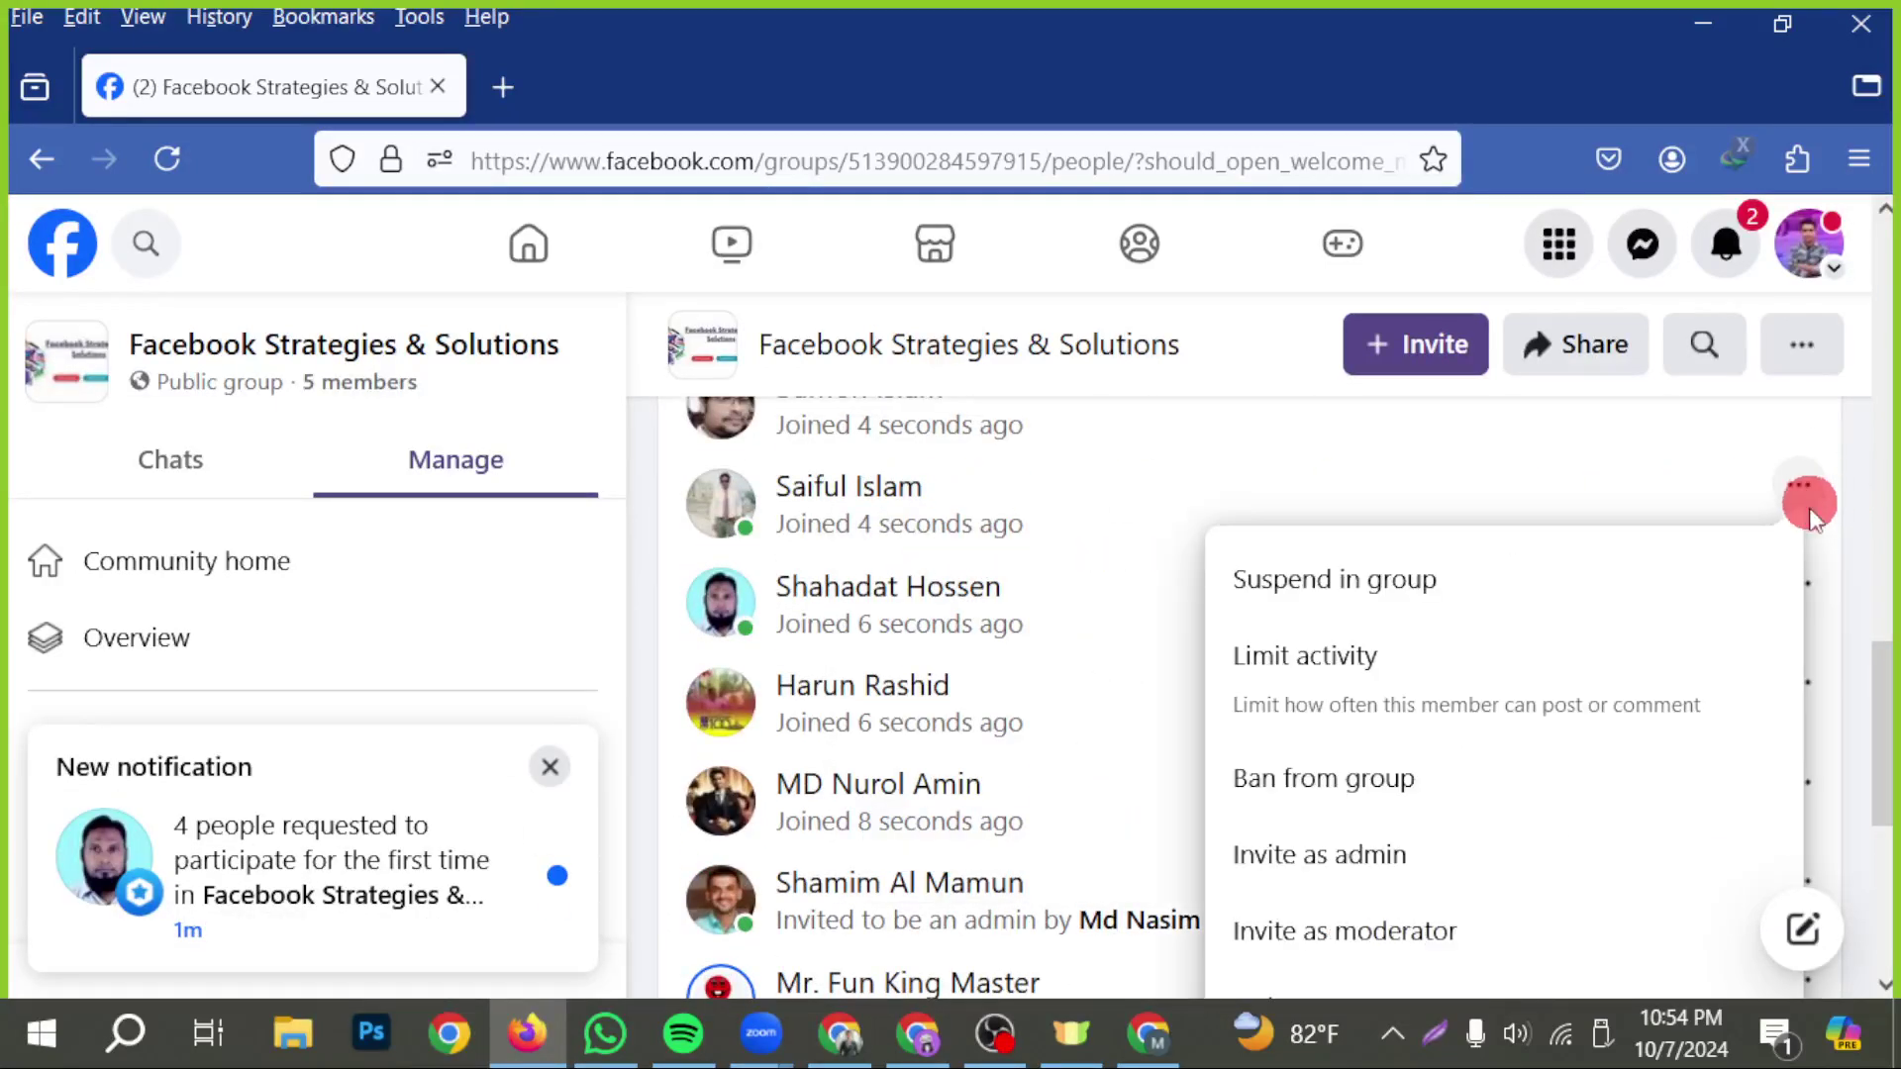
click(1410, 931)
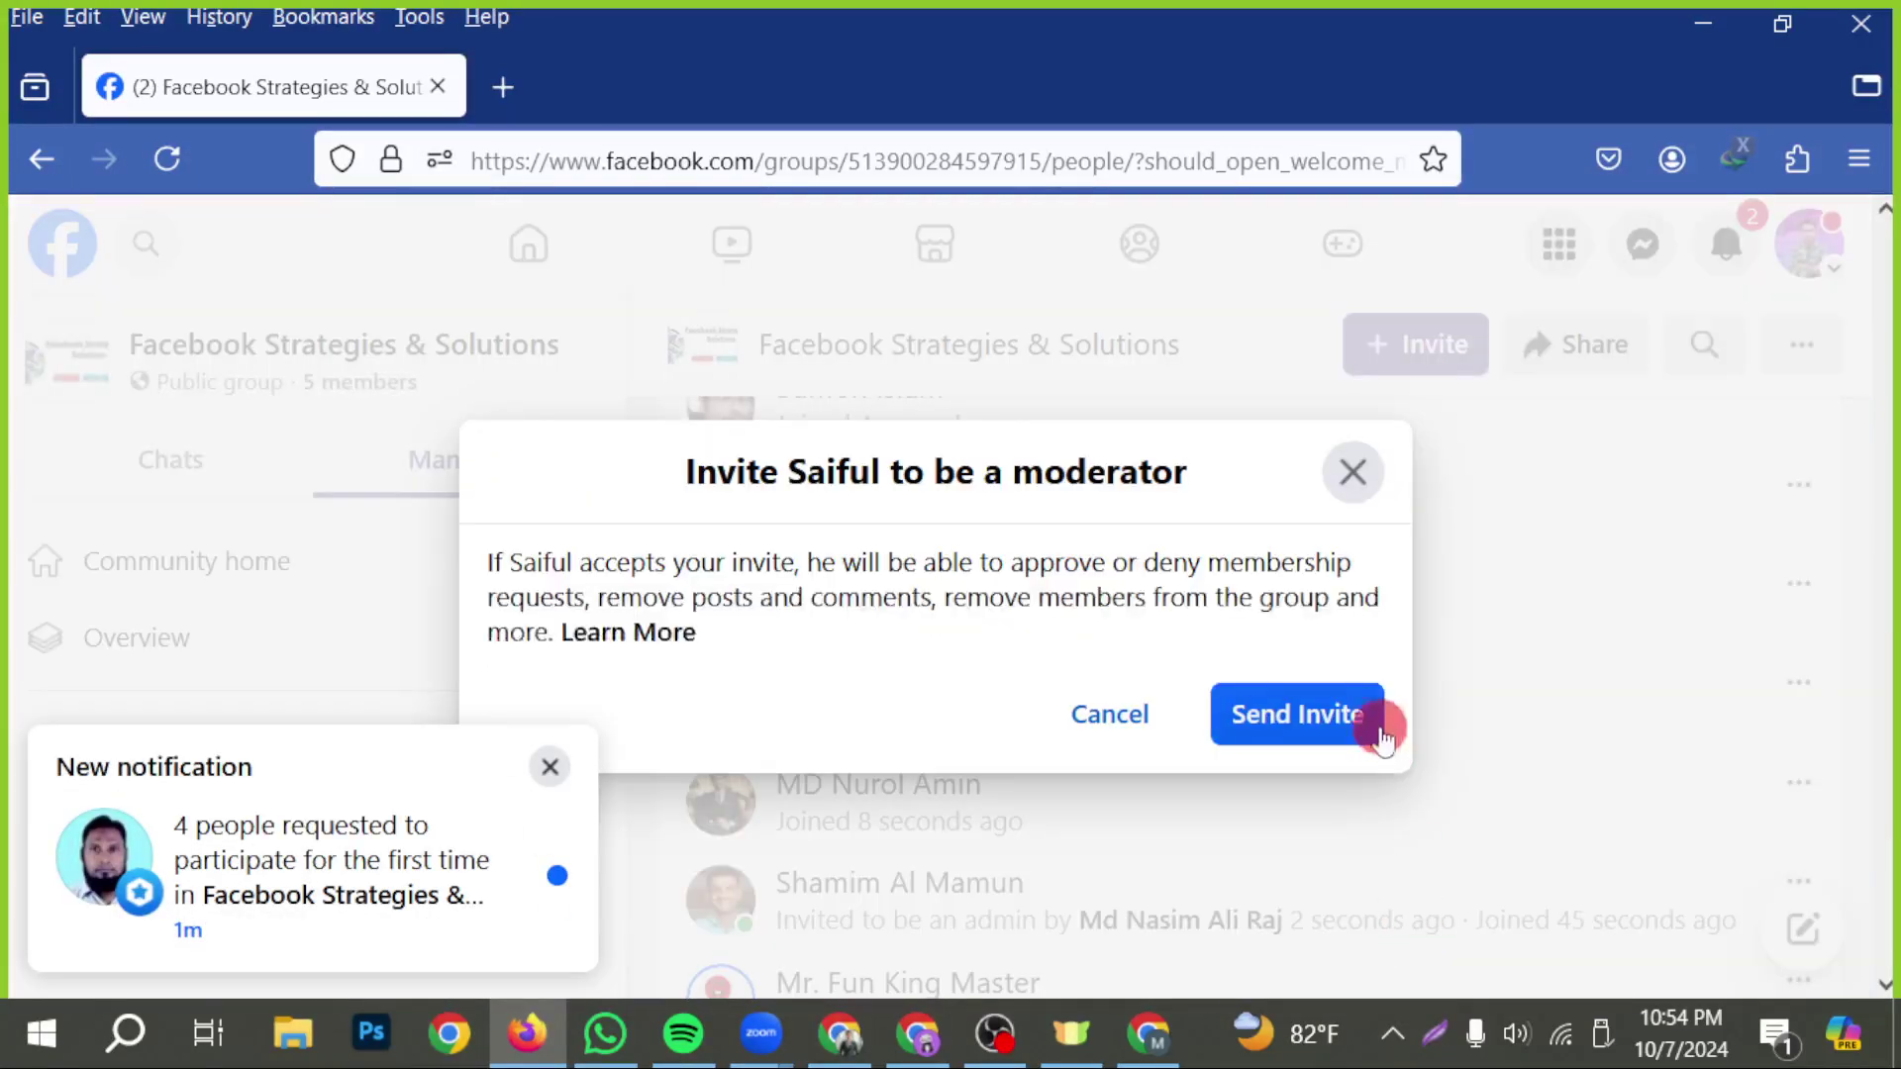
click(1371, 714)
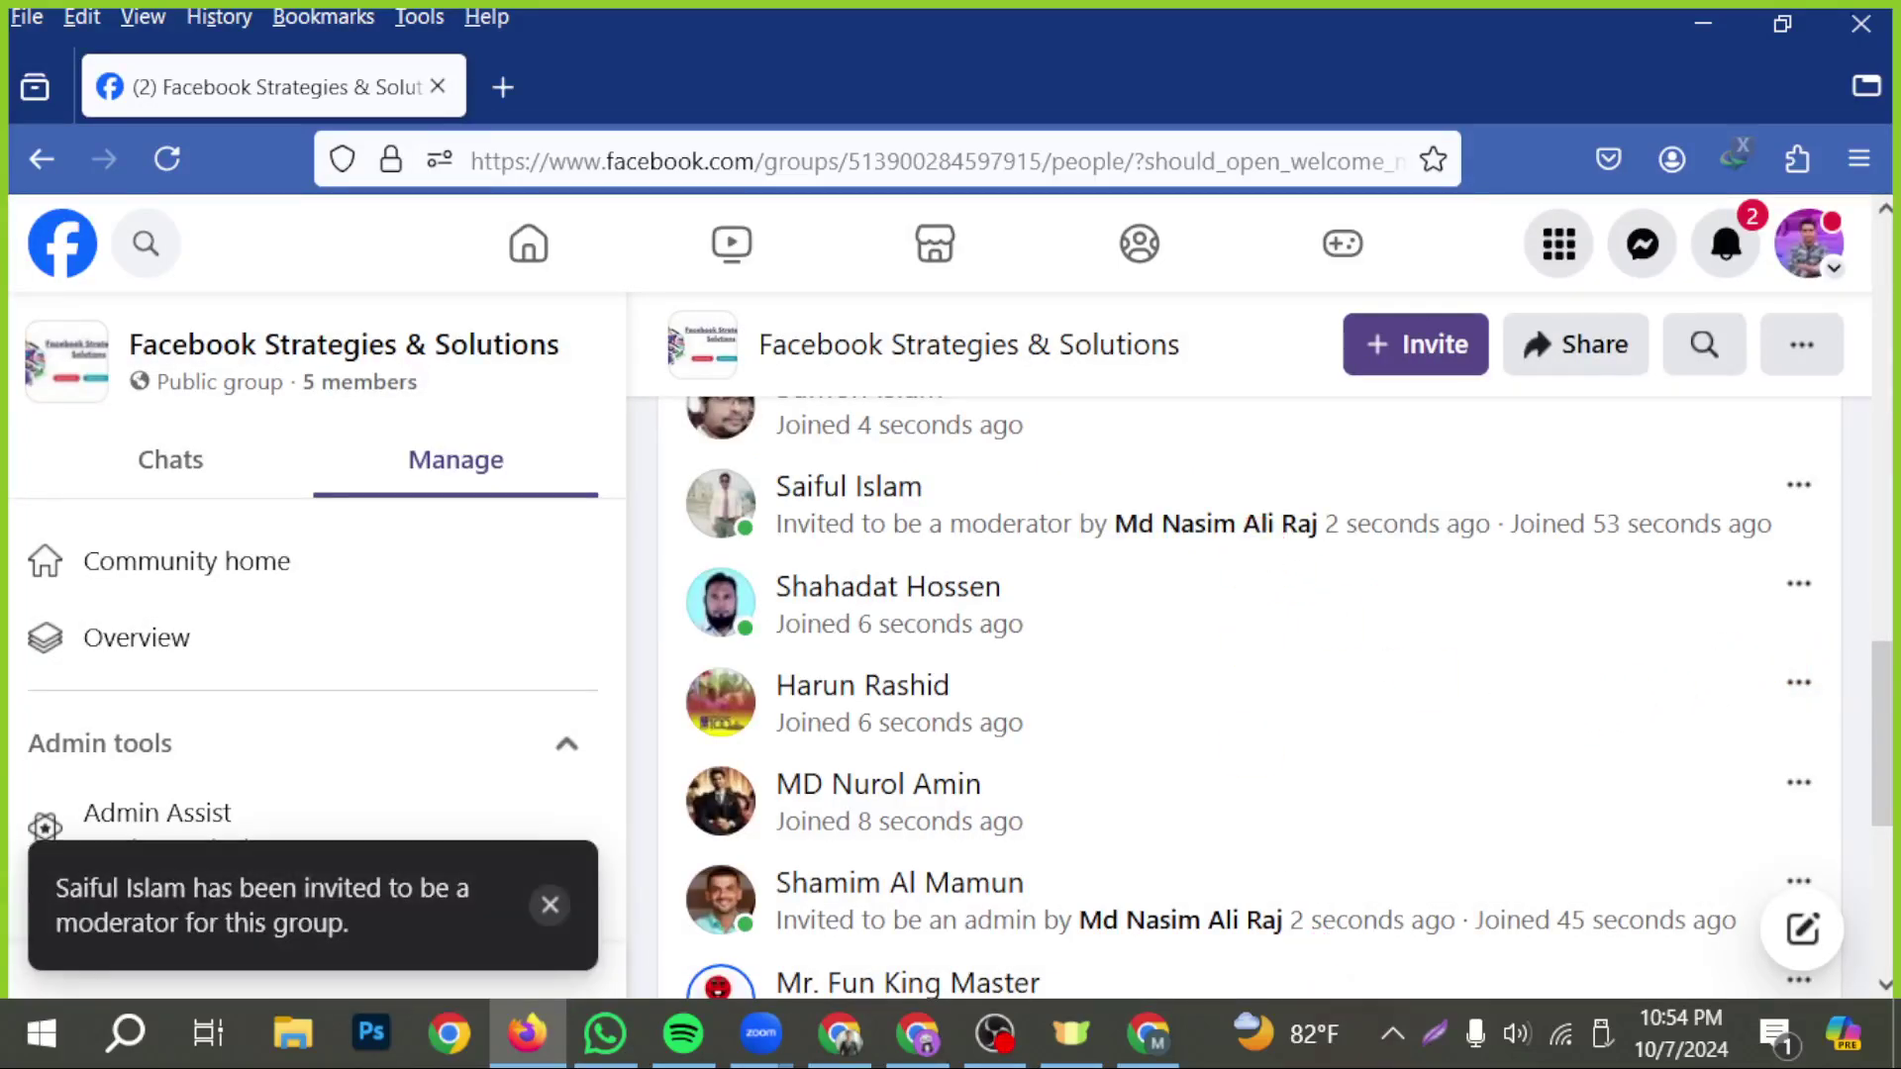
- Draw red arrows on a screen capture pointing to the moderator and admin invitation notes, and discard the capture
click(1434, 1033)
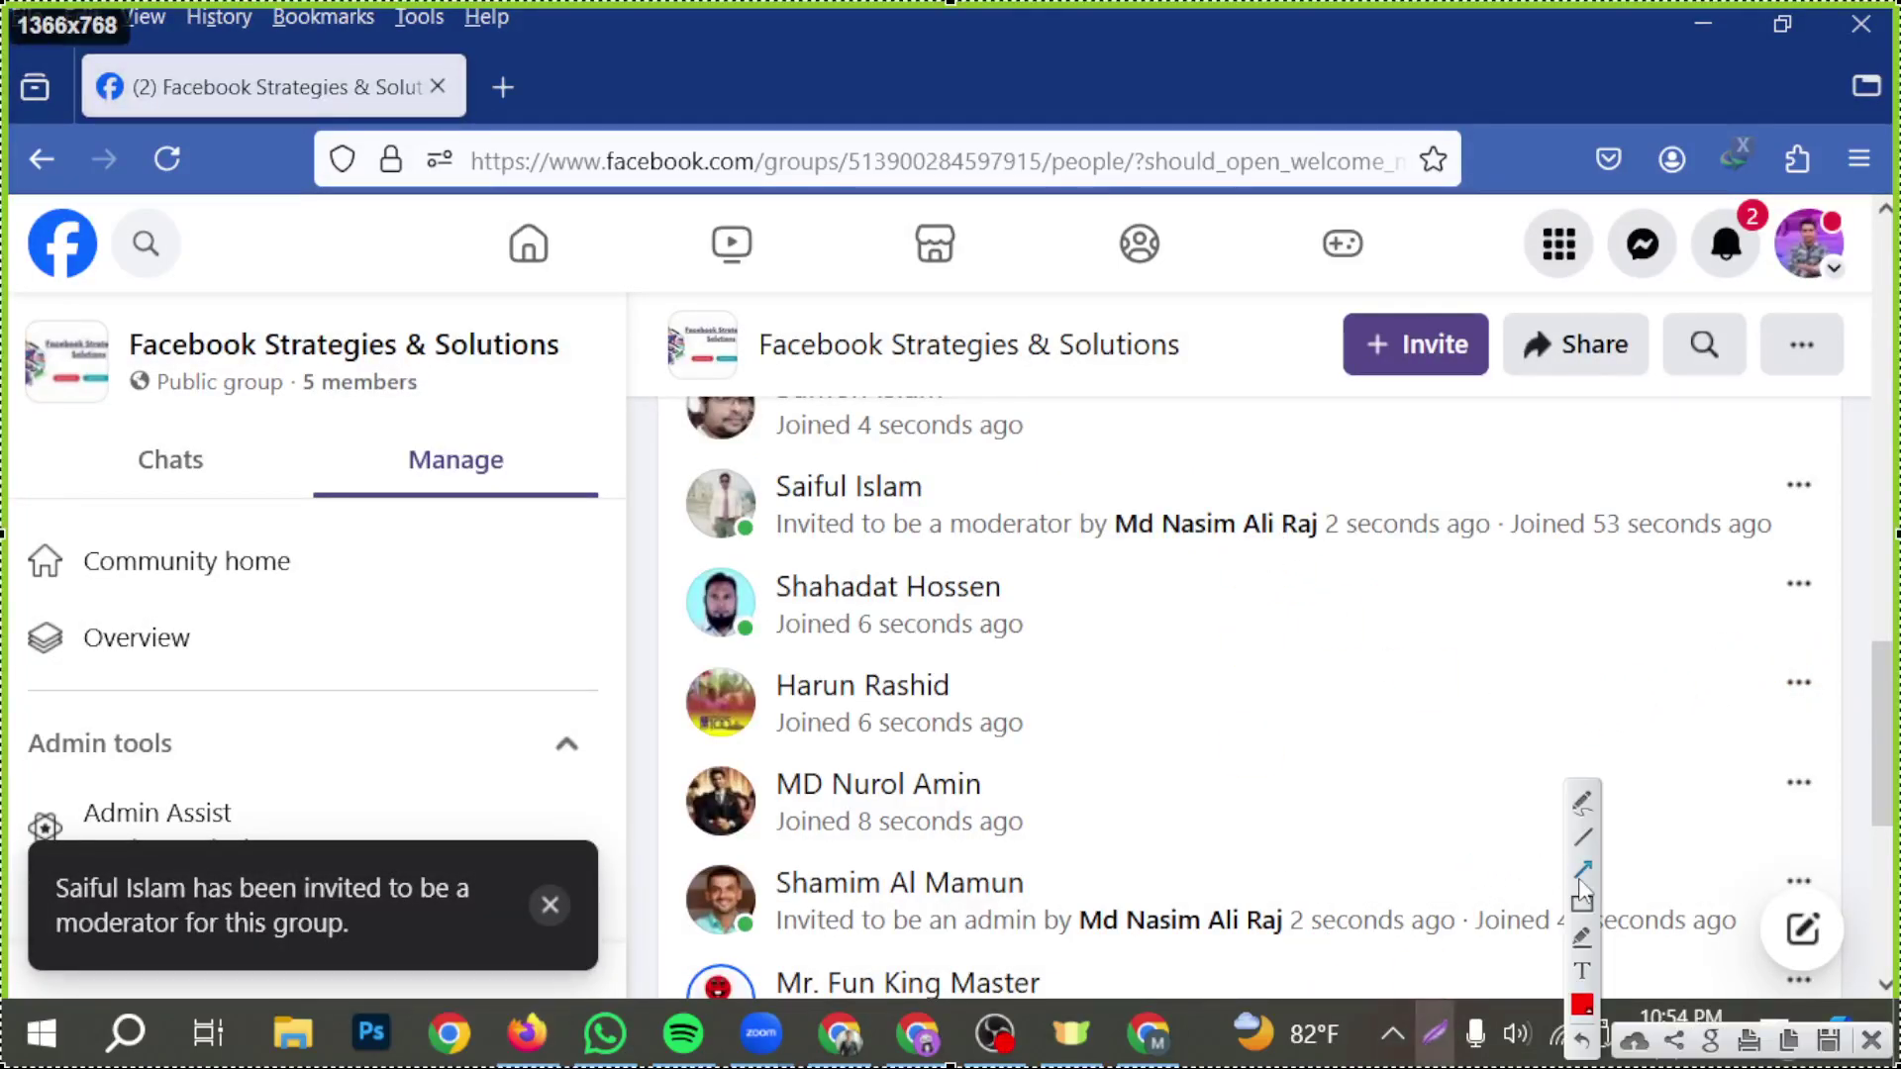
click(1582, 869)
drag(1256, 798, 1238, 540)
drag(1023, 637, 1140, 893)
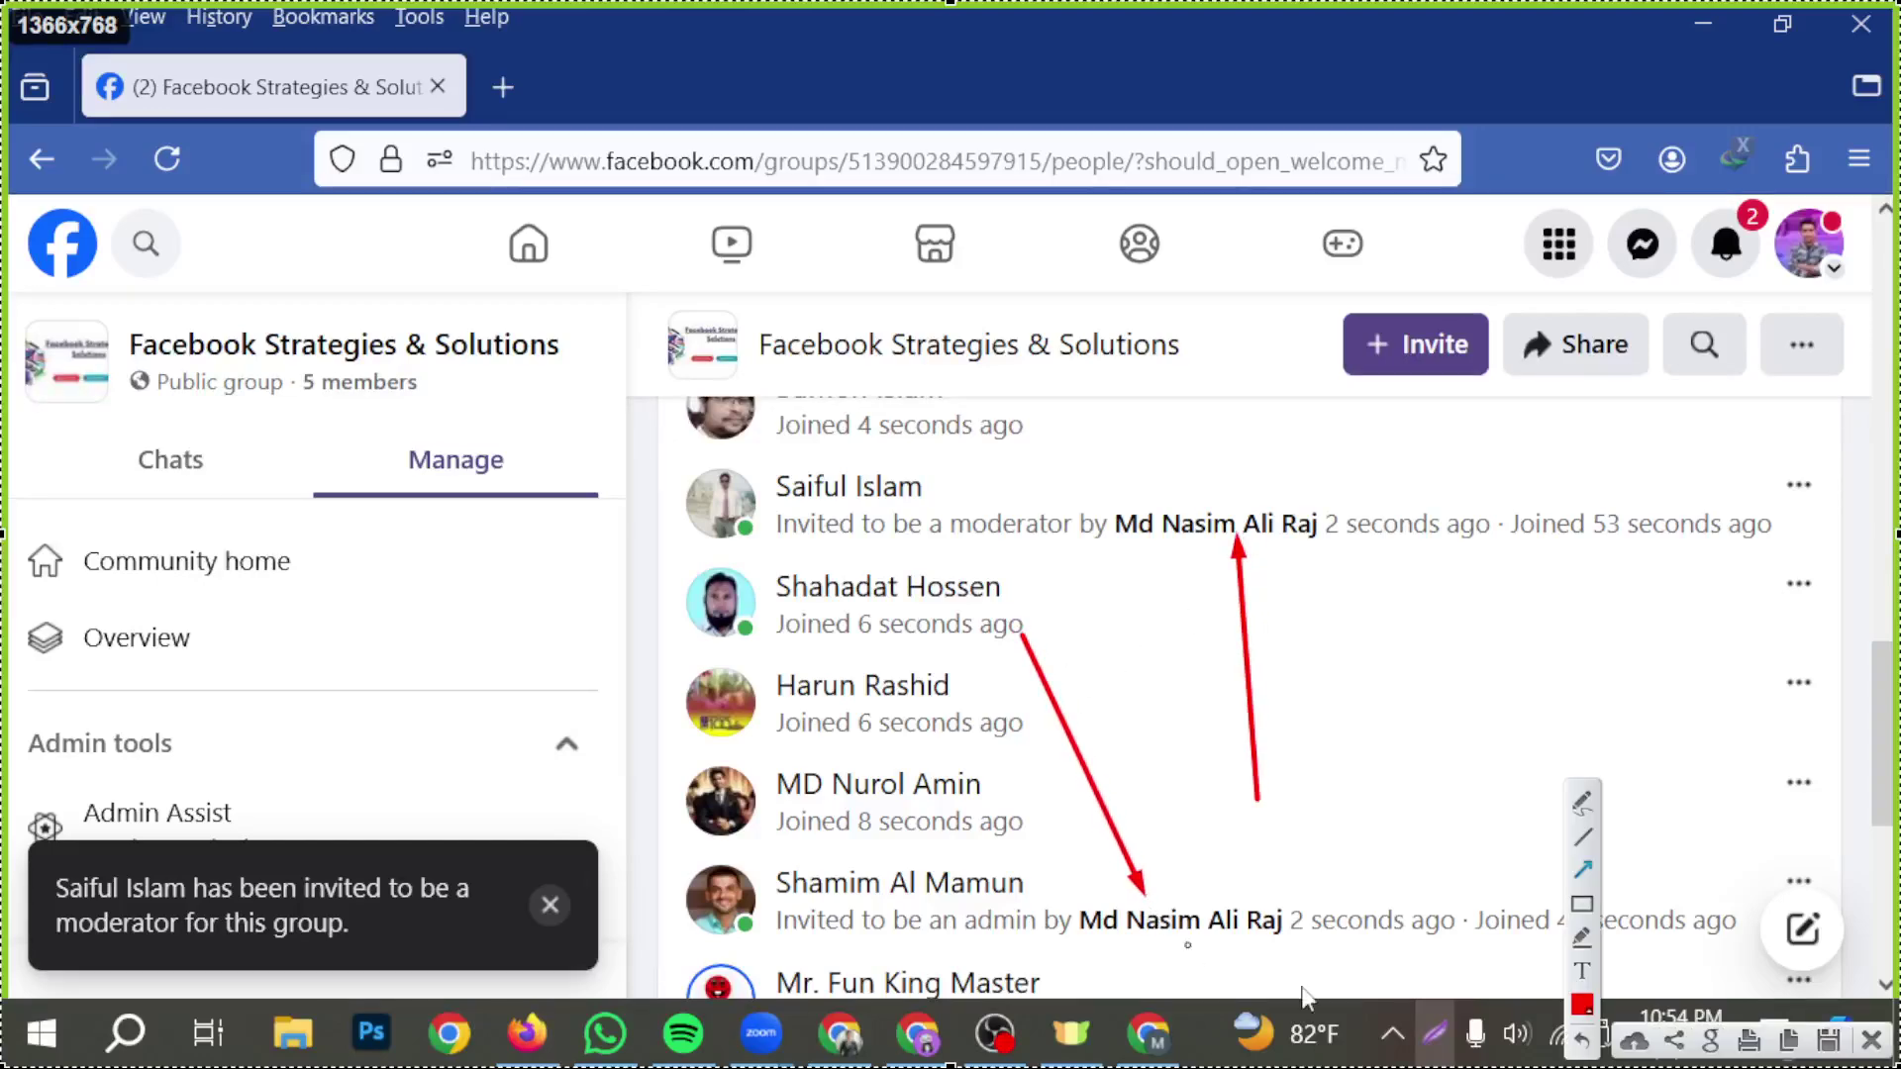
click(1872, 1039)
- Check the latest Facebook notifications and close the notification list
scroll(1472, 793, up, 5)
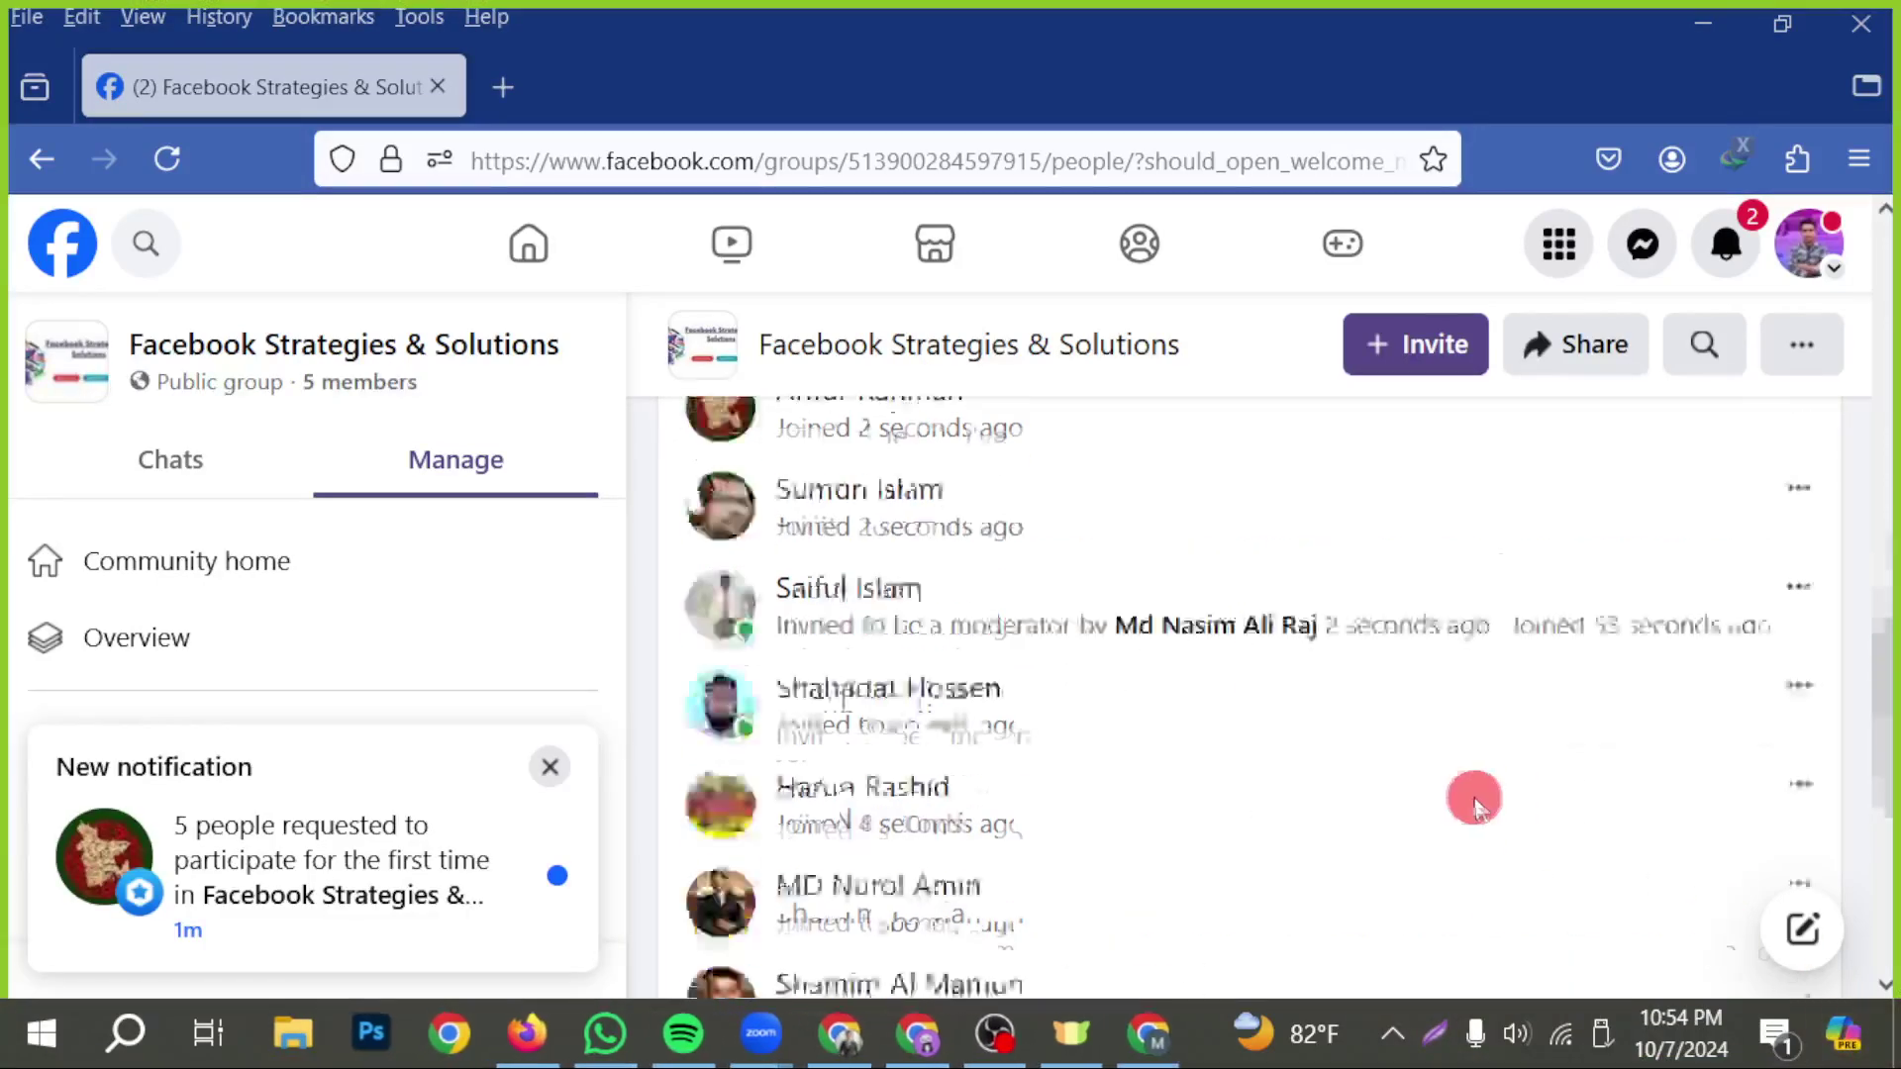
click(1723, 250)
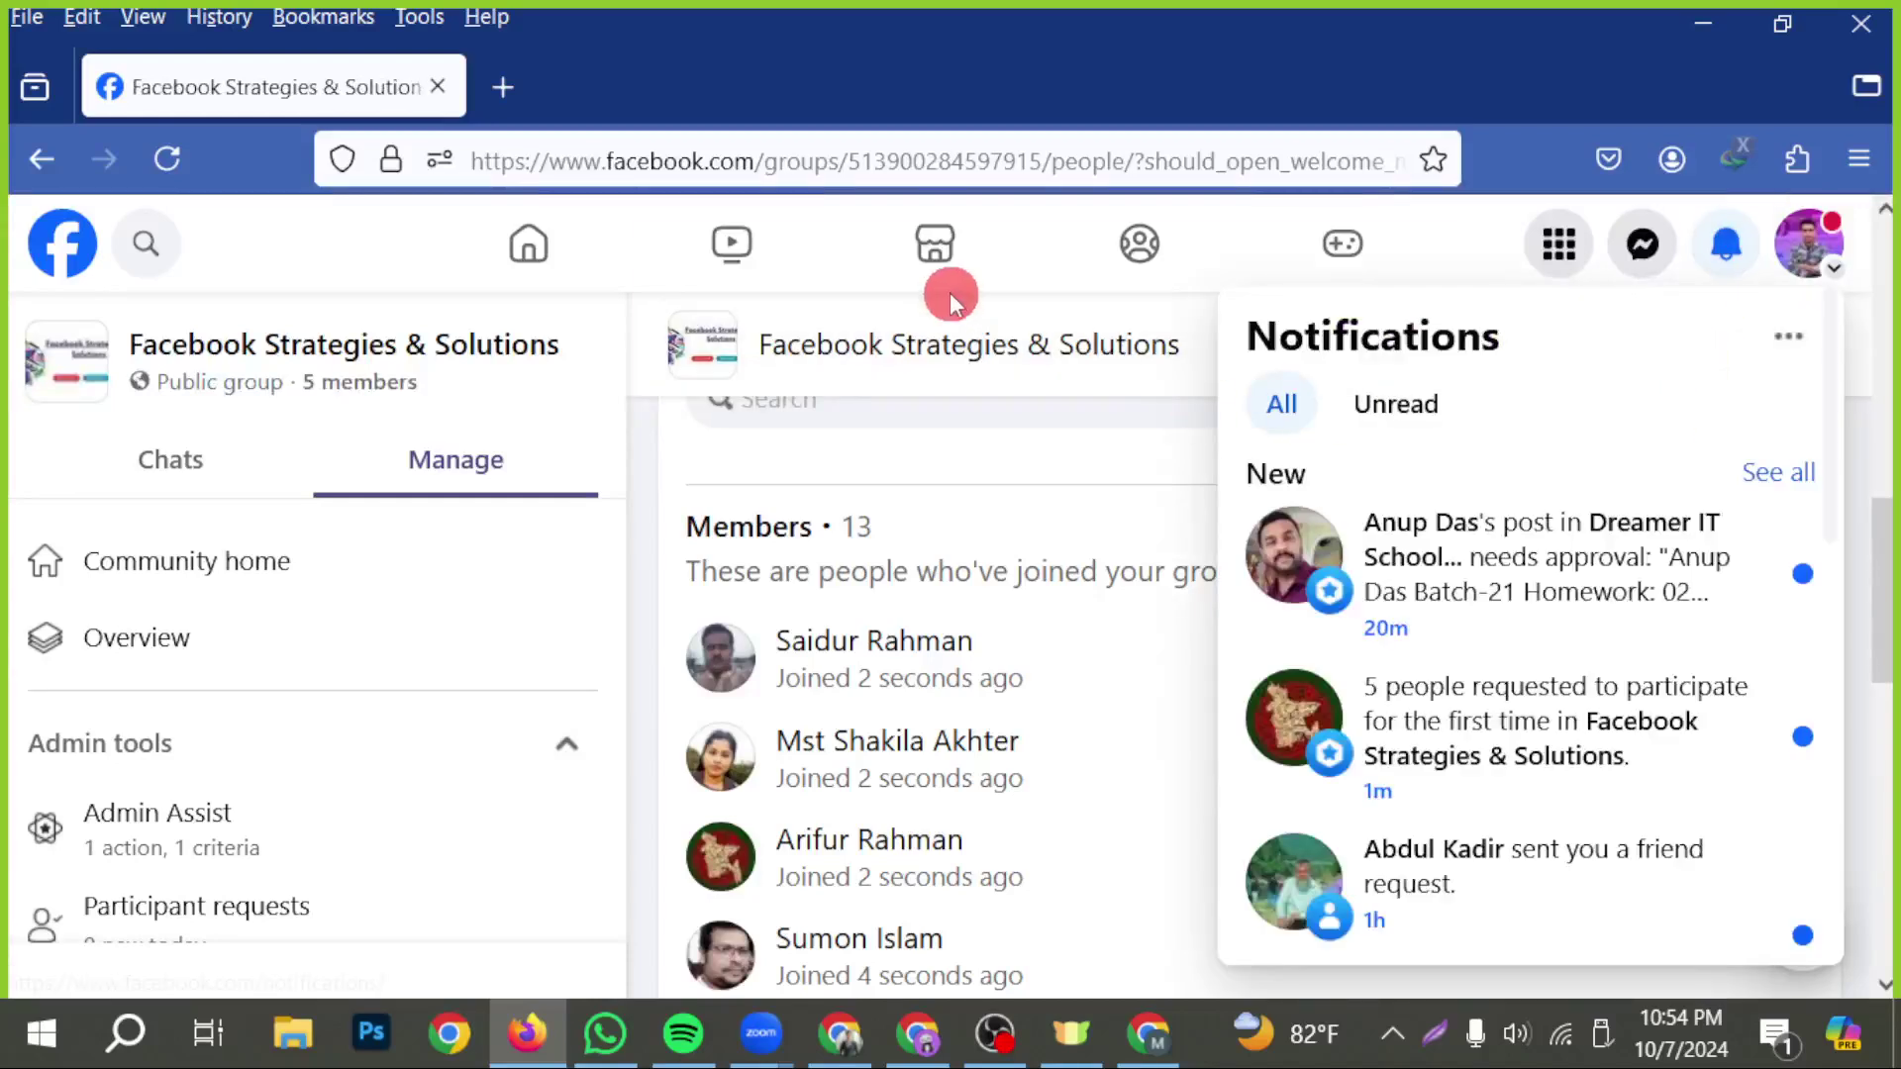
click(336, 247)
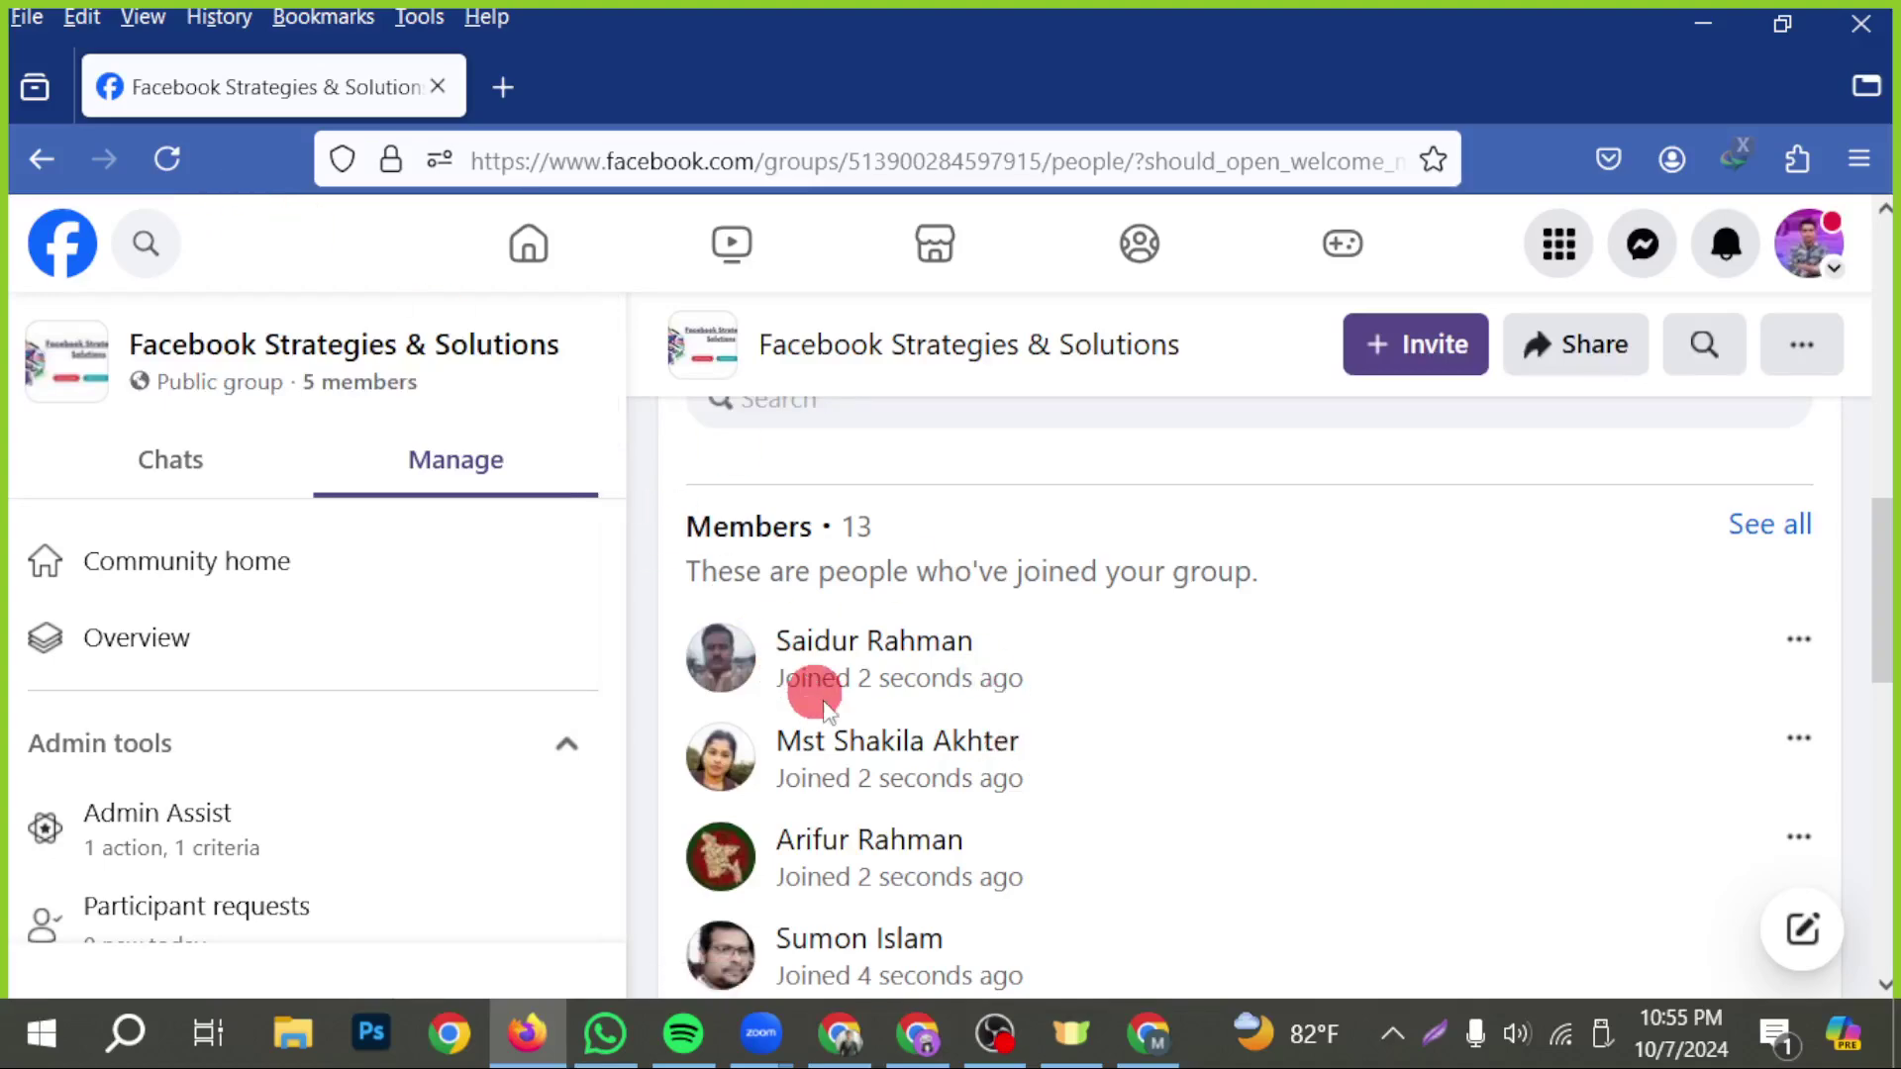
- Look through the group's management options and open the Participants insights
scroll(807, 688, up, 10)
scroll(853, 665, down, 5)
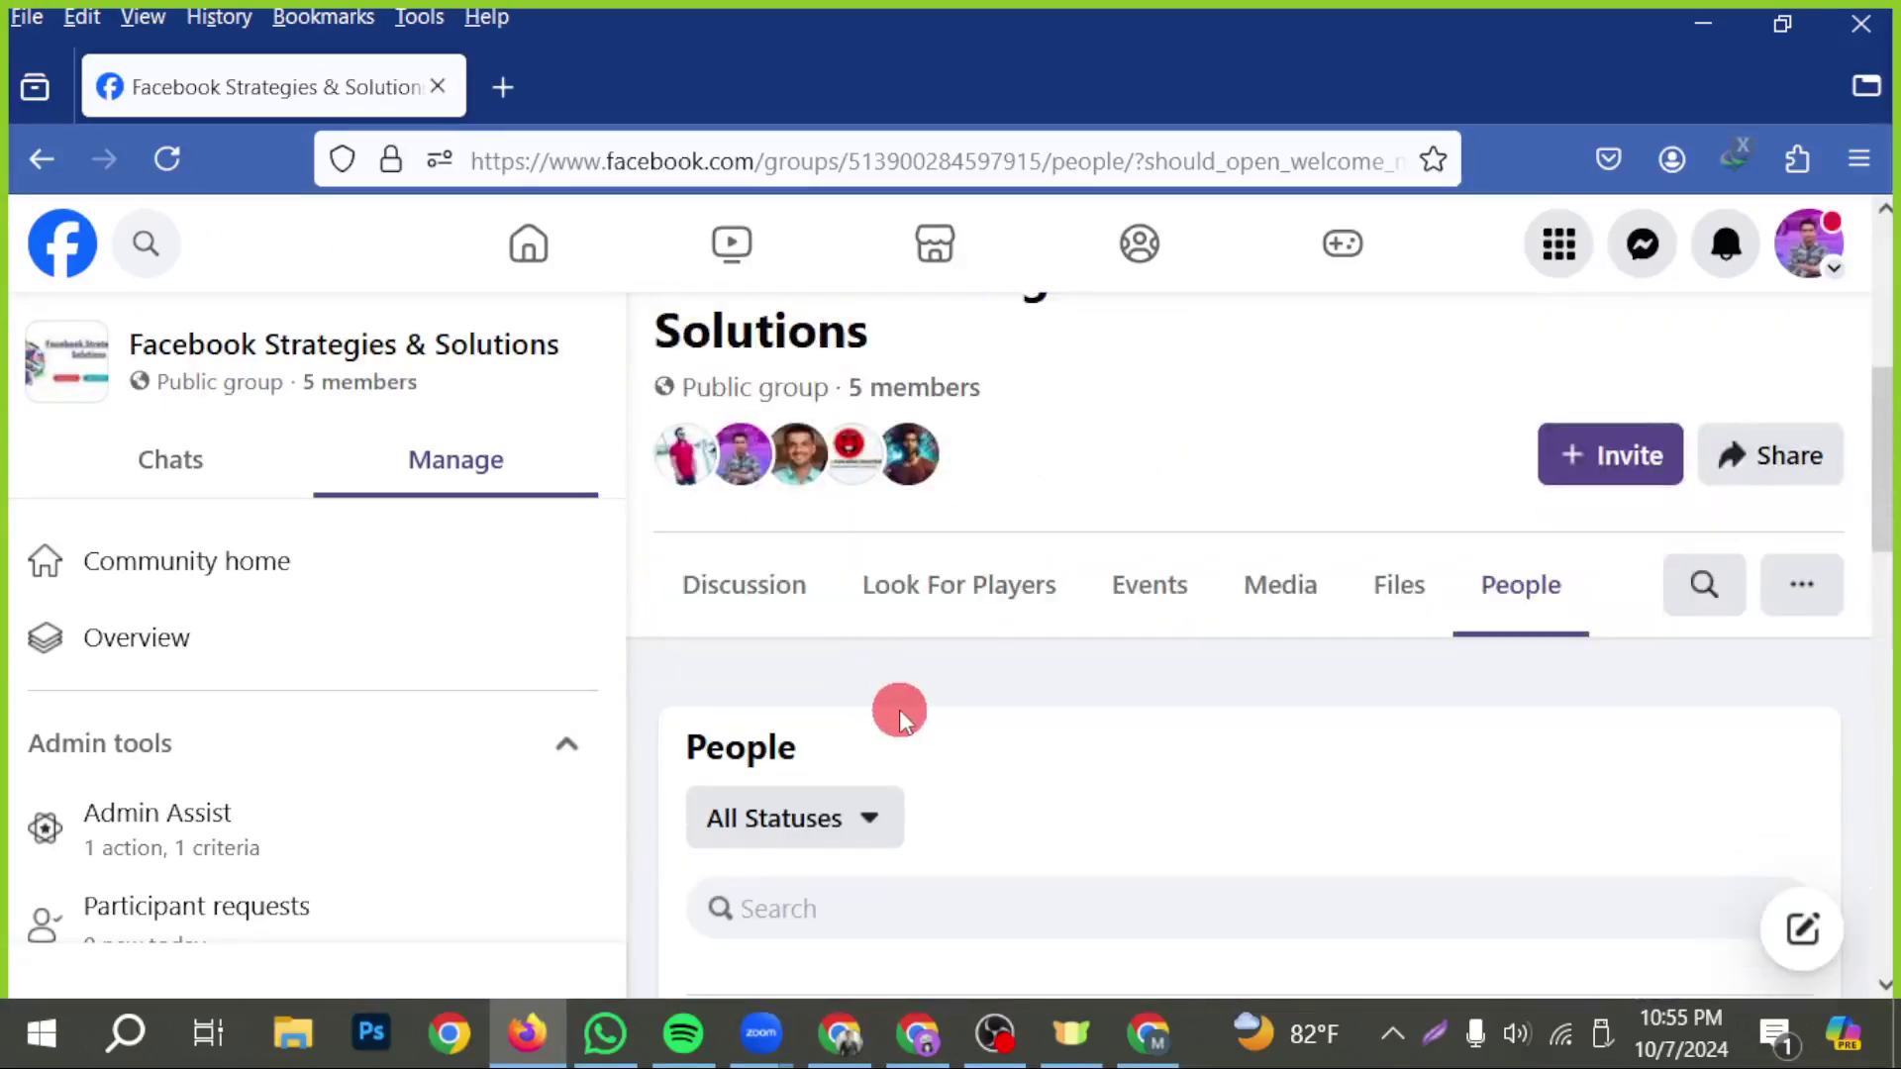
scroll(410, 733, down, 2)
scroll(410, 732, down, 6)
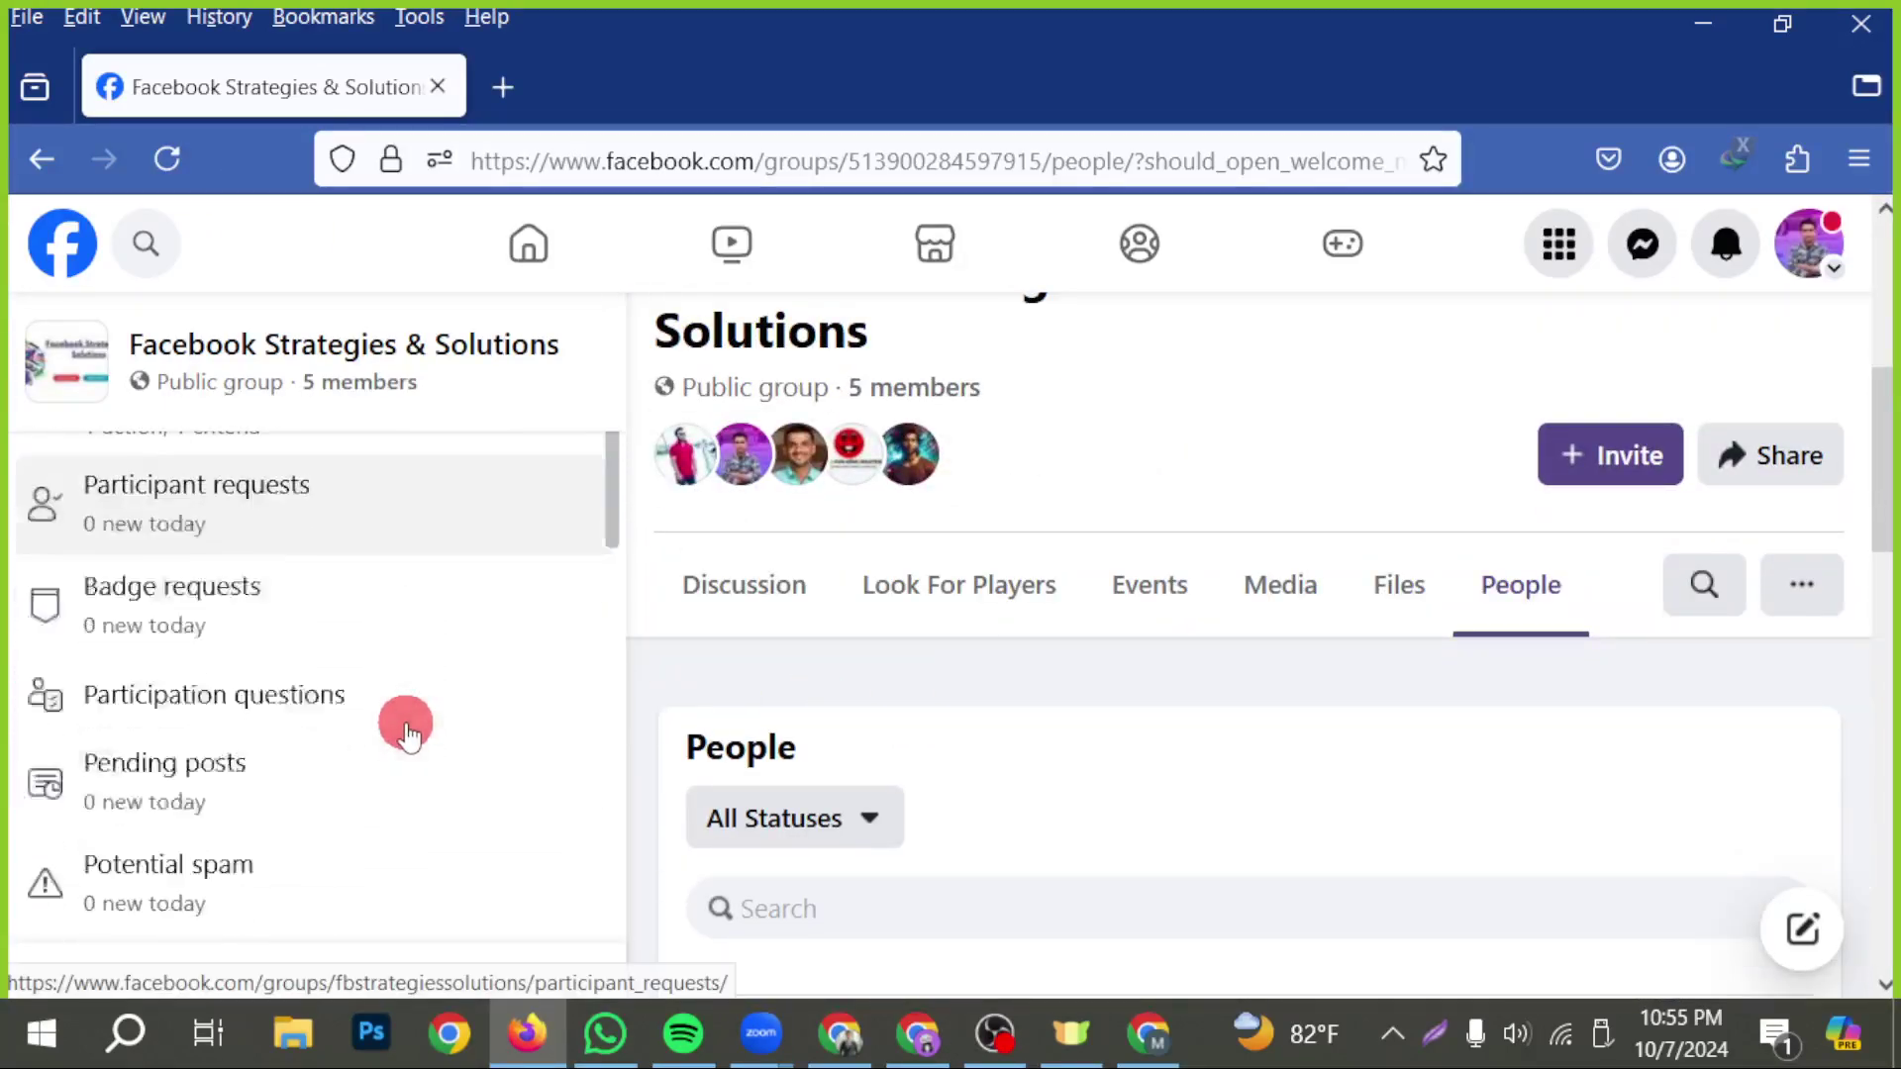
scroll(397, 733, down, 8)
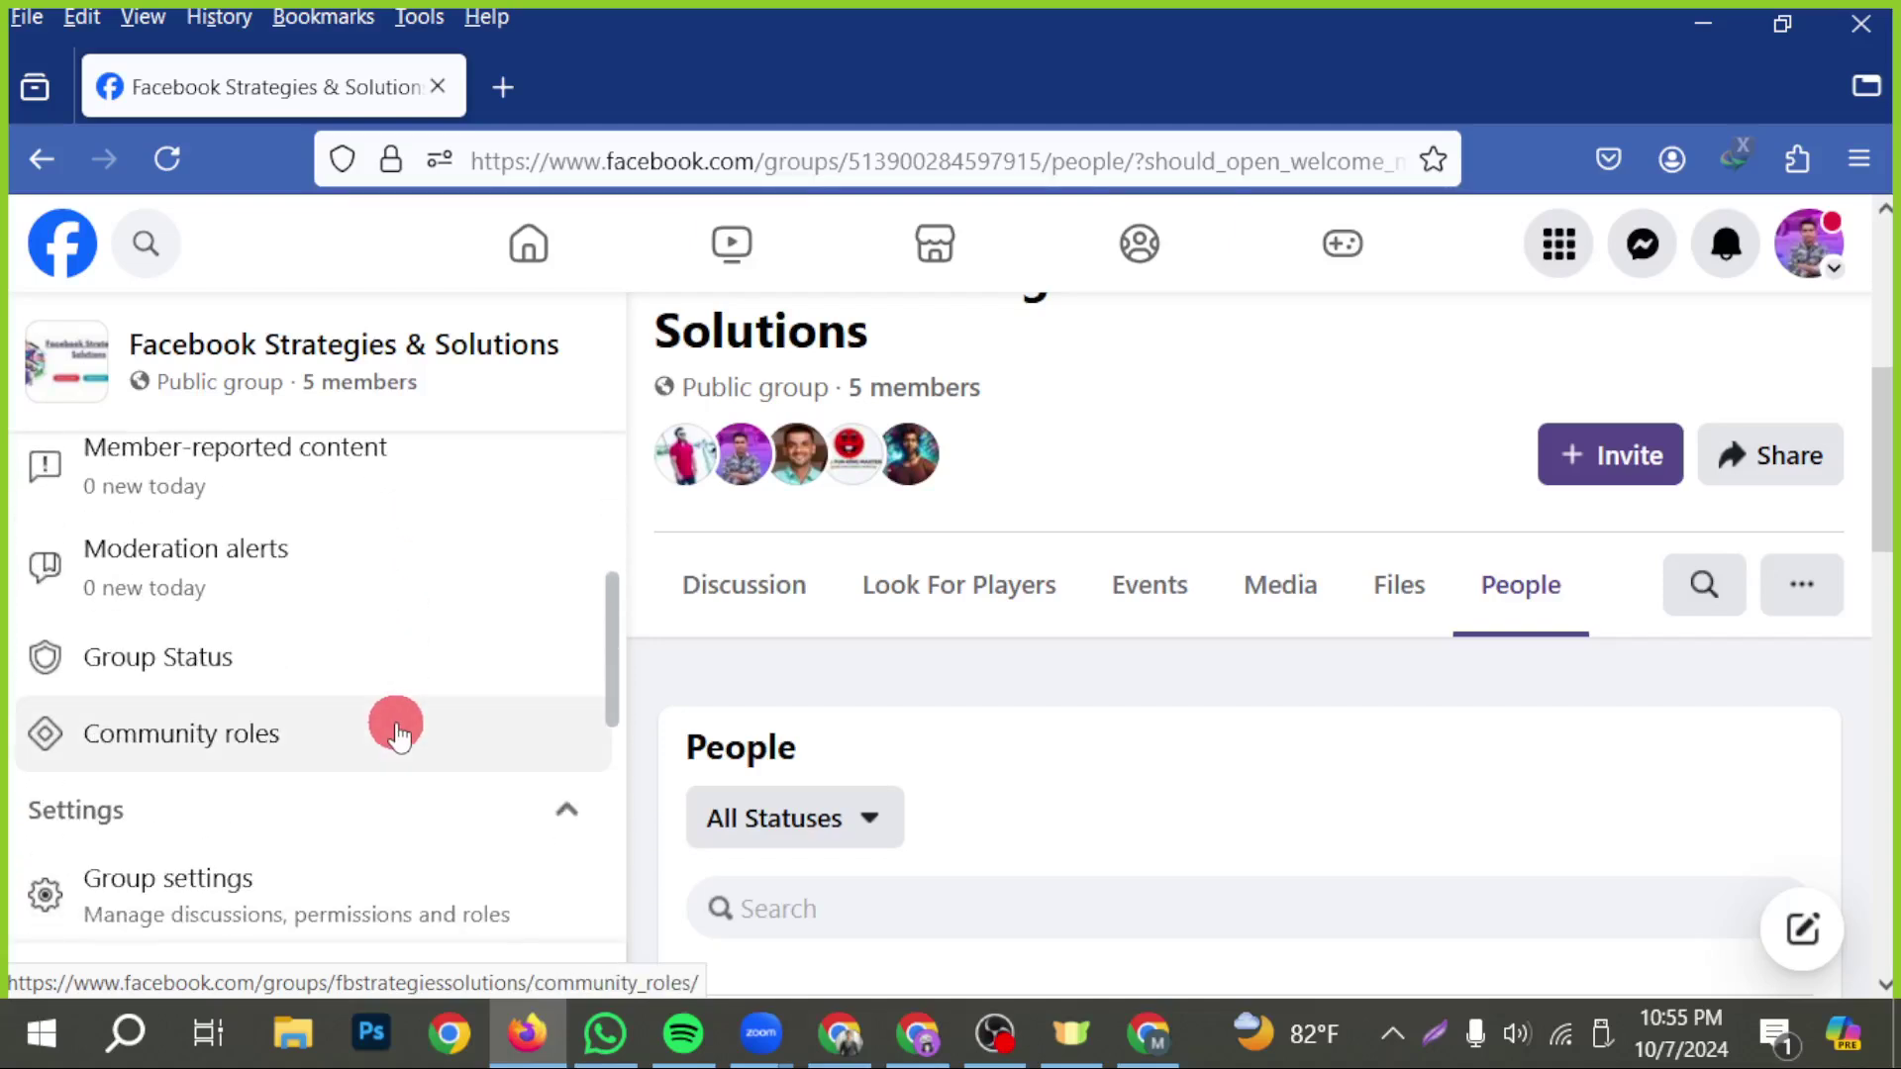
scroll(329, 804, down, 5)
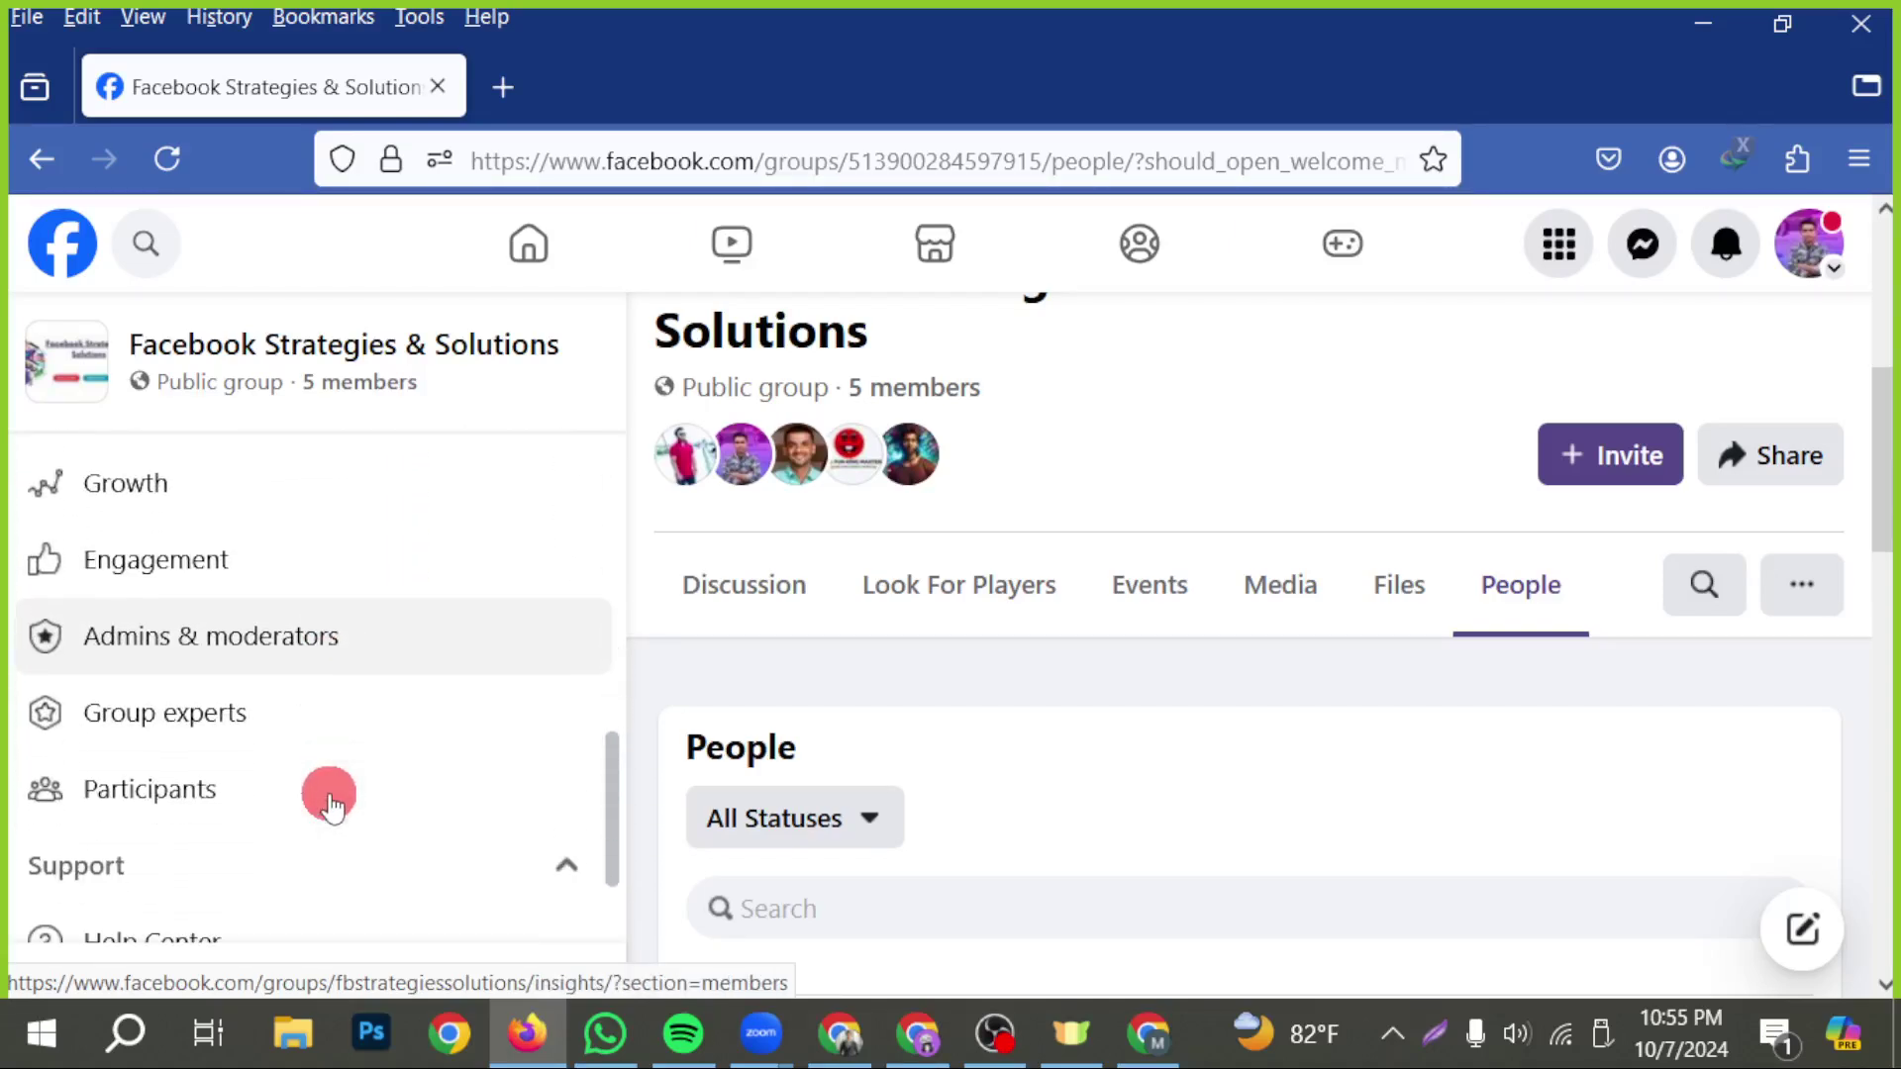
click(109, 584)
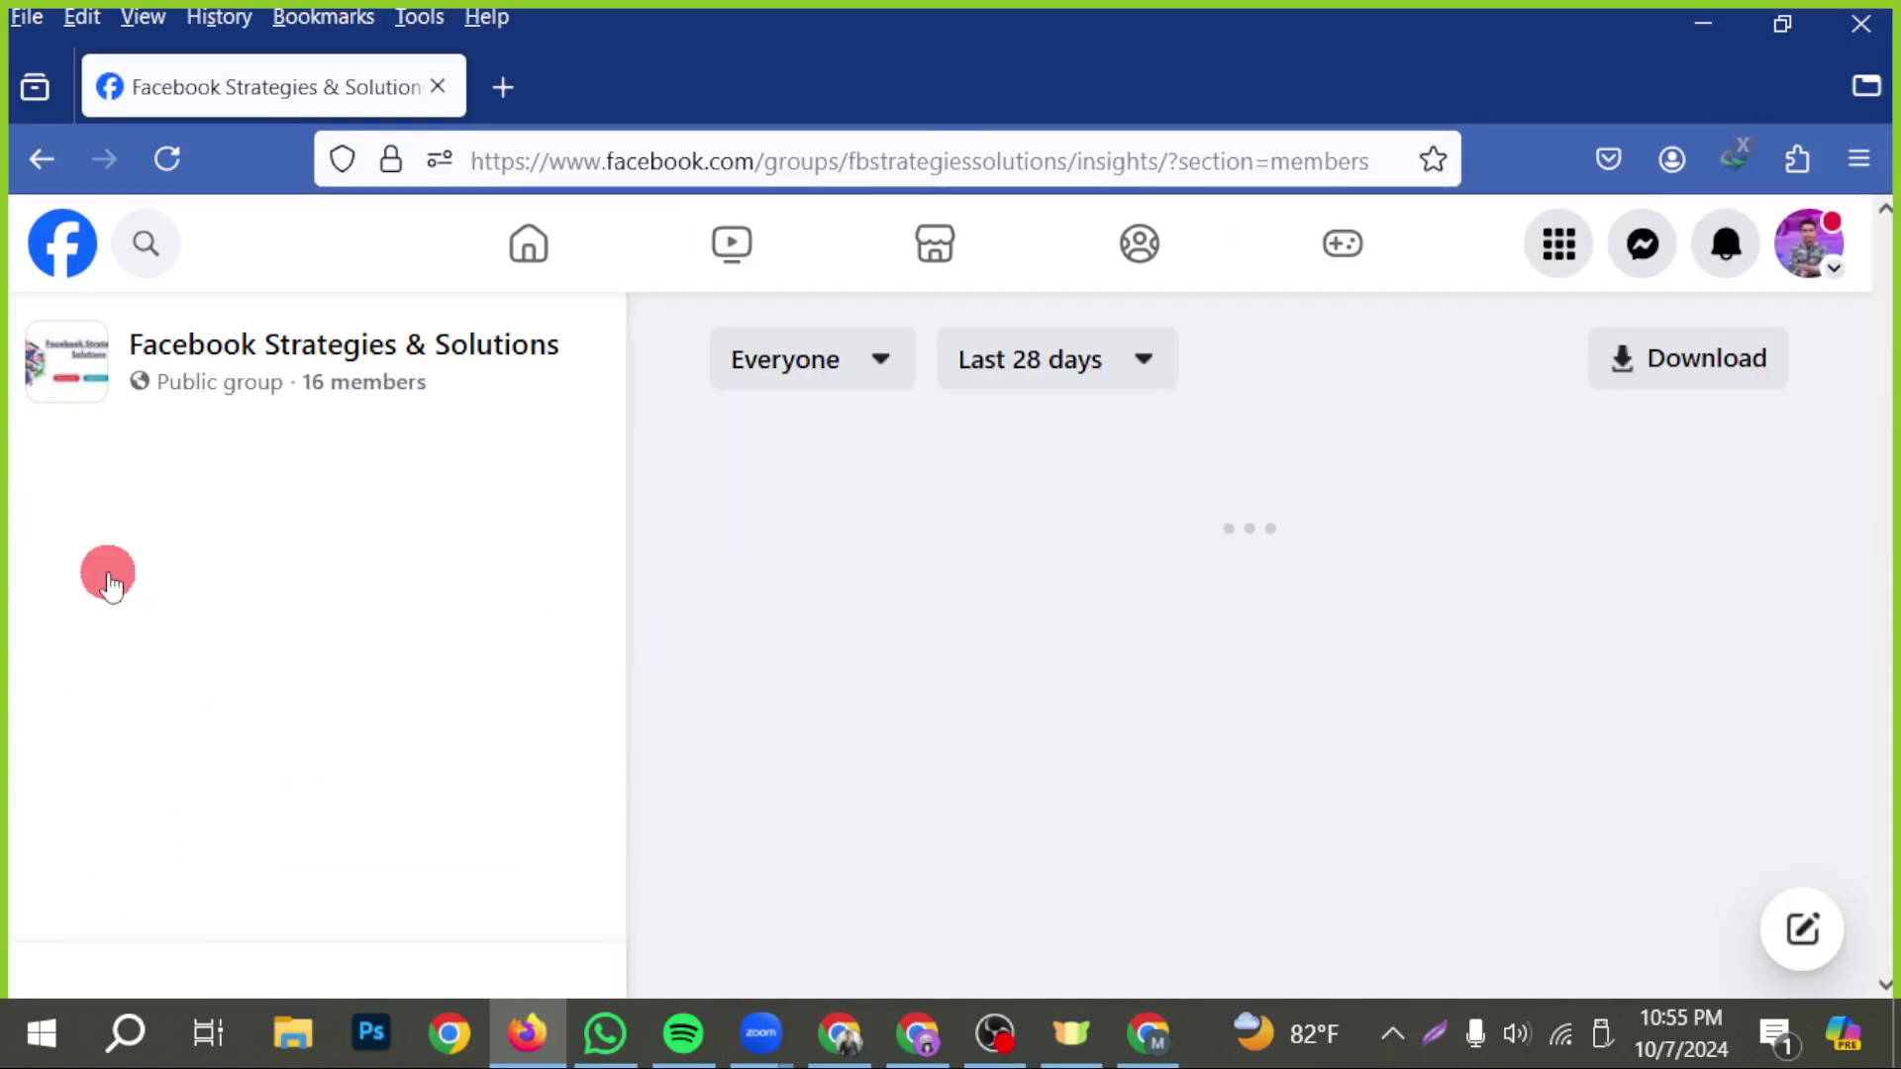
- Open the group's participant requests, look over the requesters' details, and approve all pending requests
scroll(543, 734, down, 2)
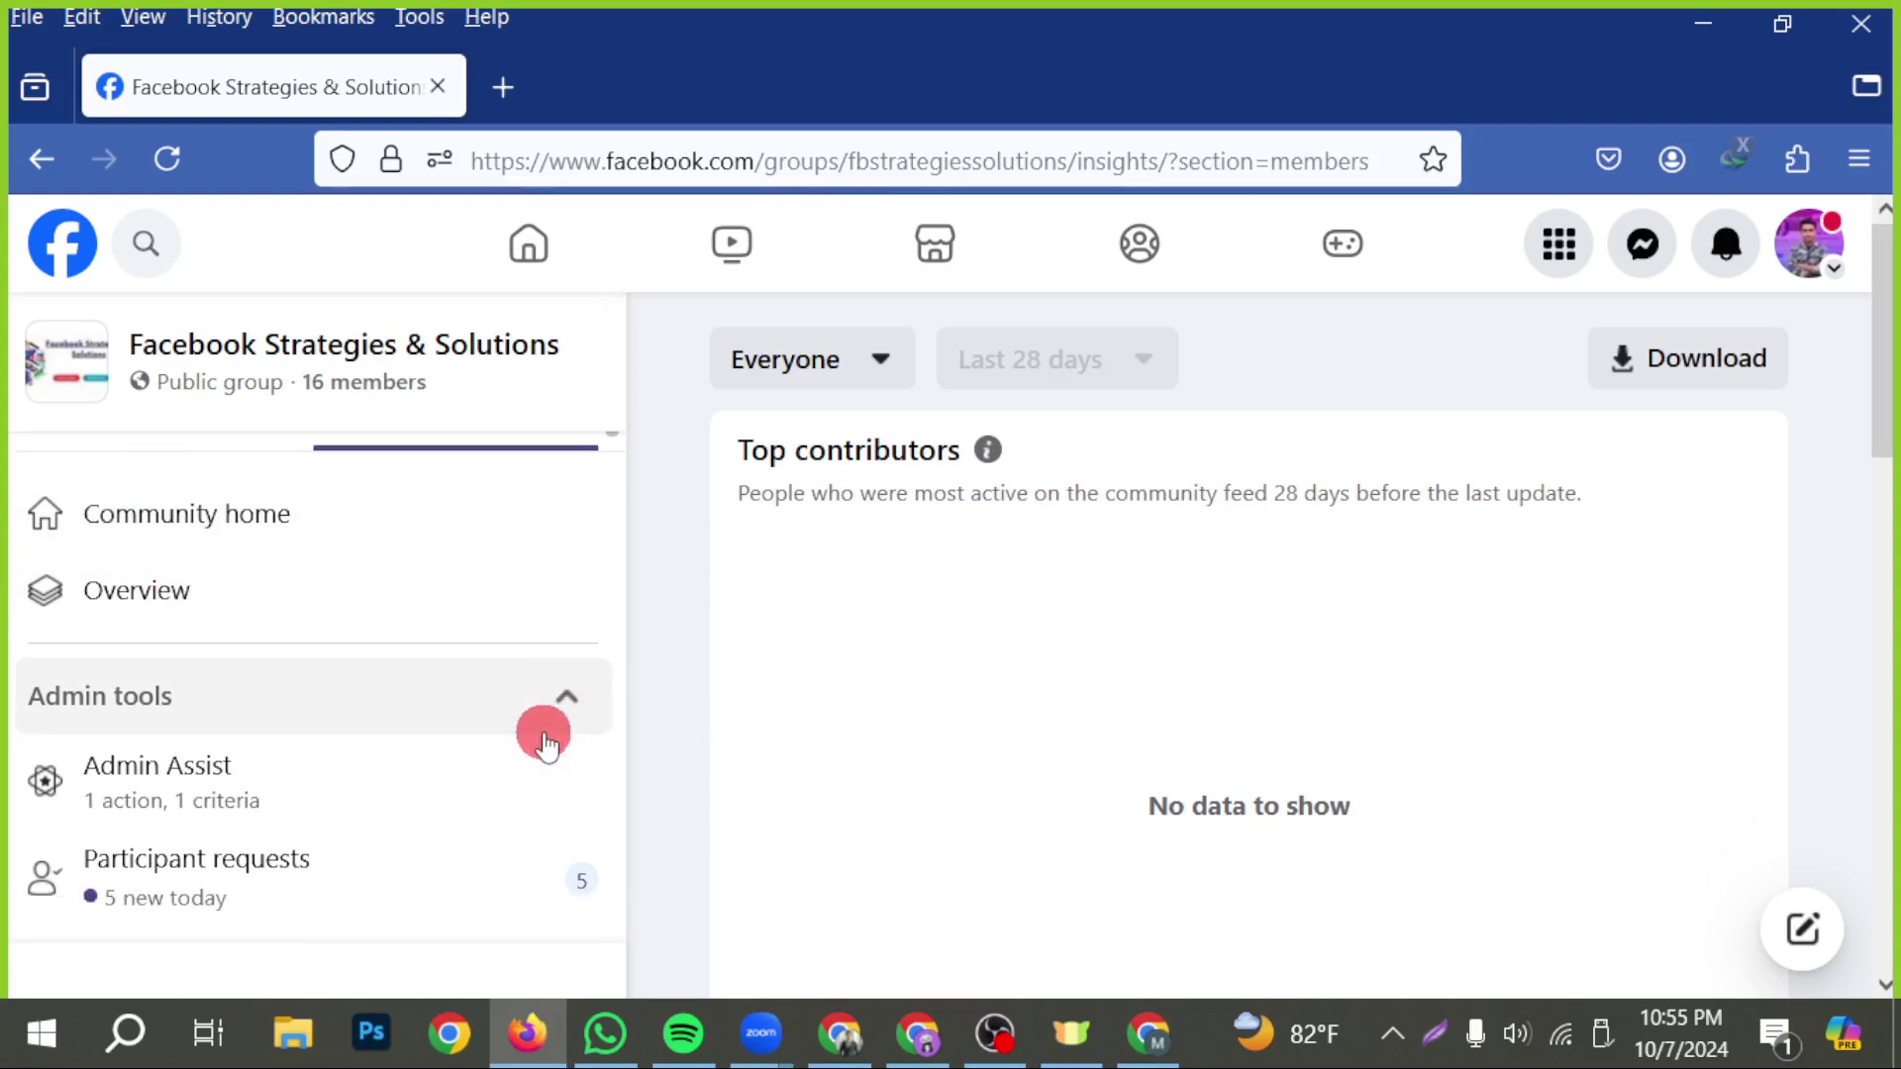
click(246, 777)
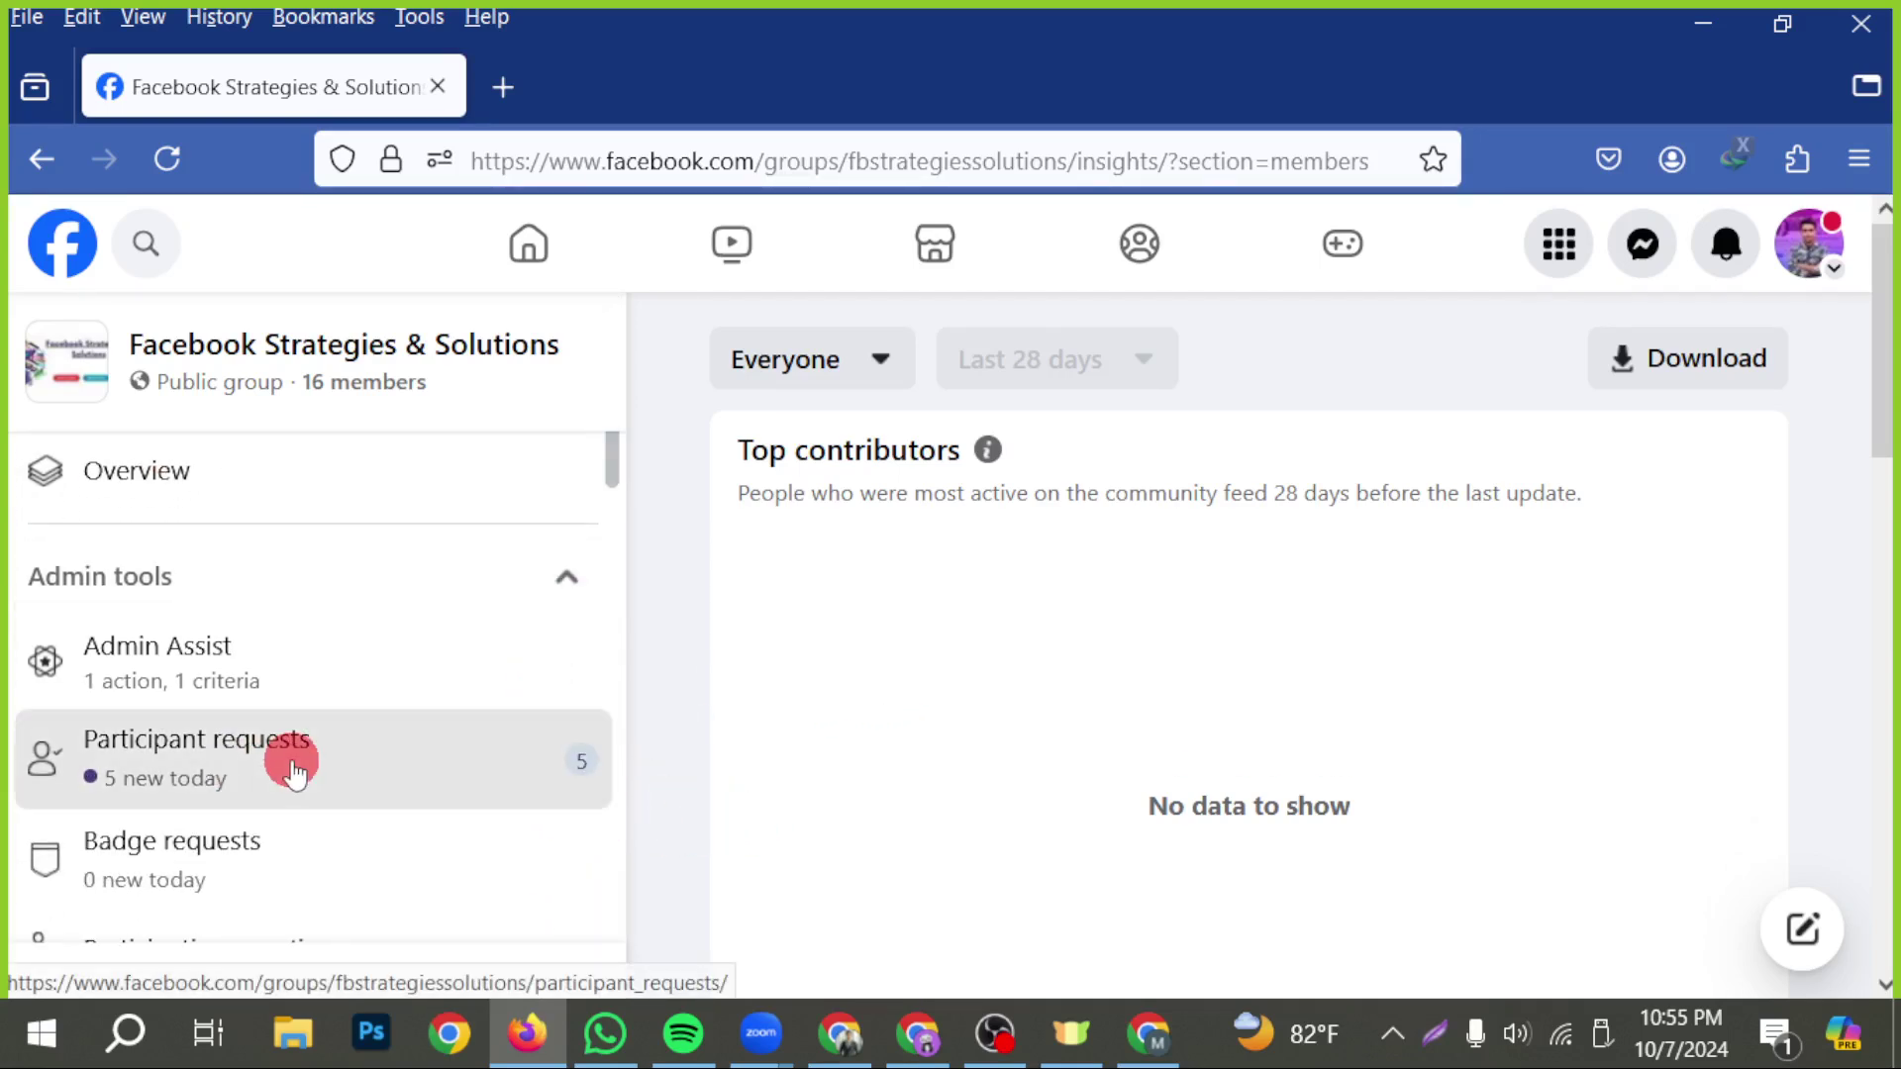
scroll(1077, 767, down, 5)
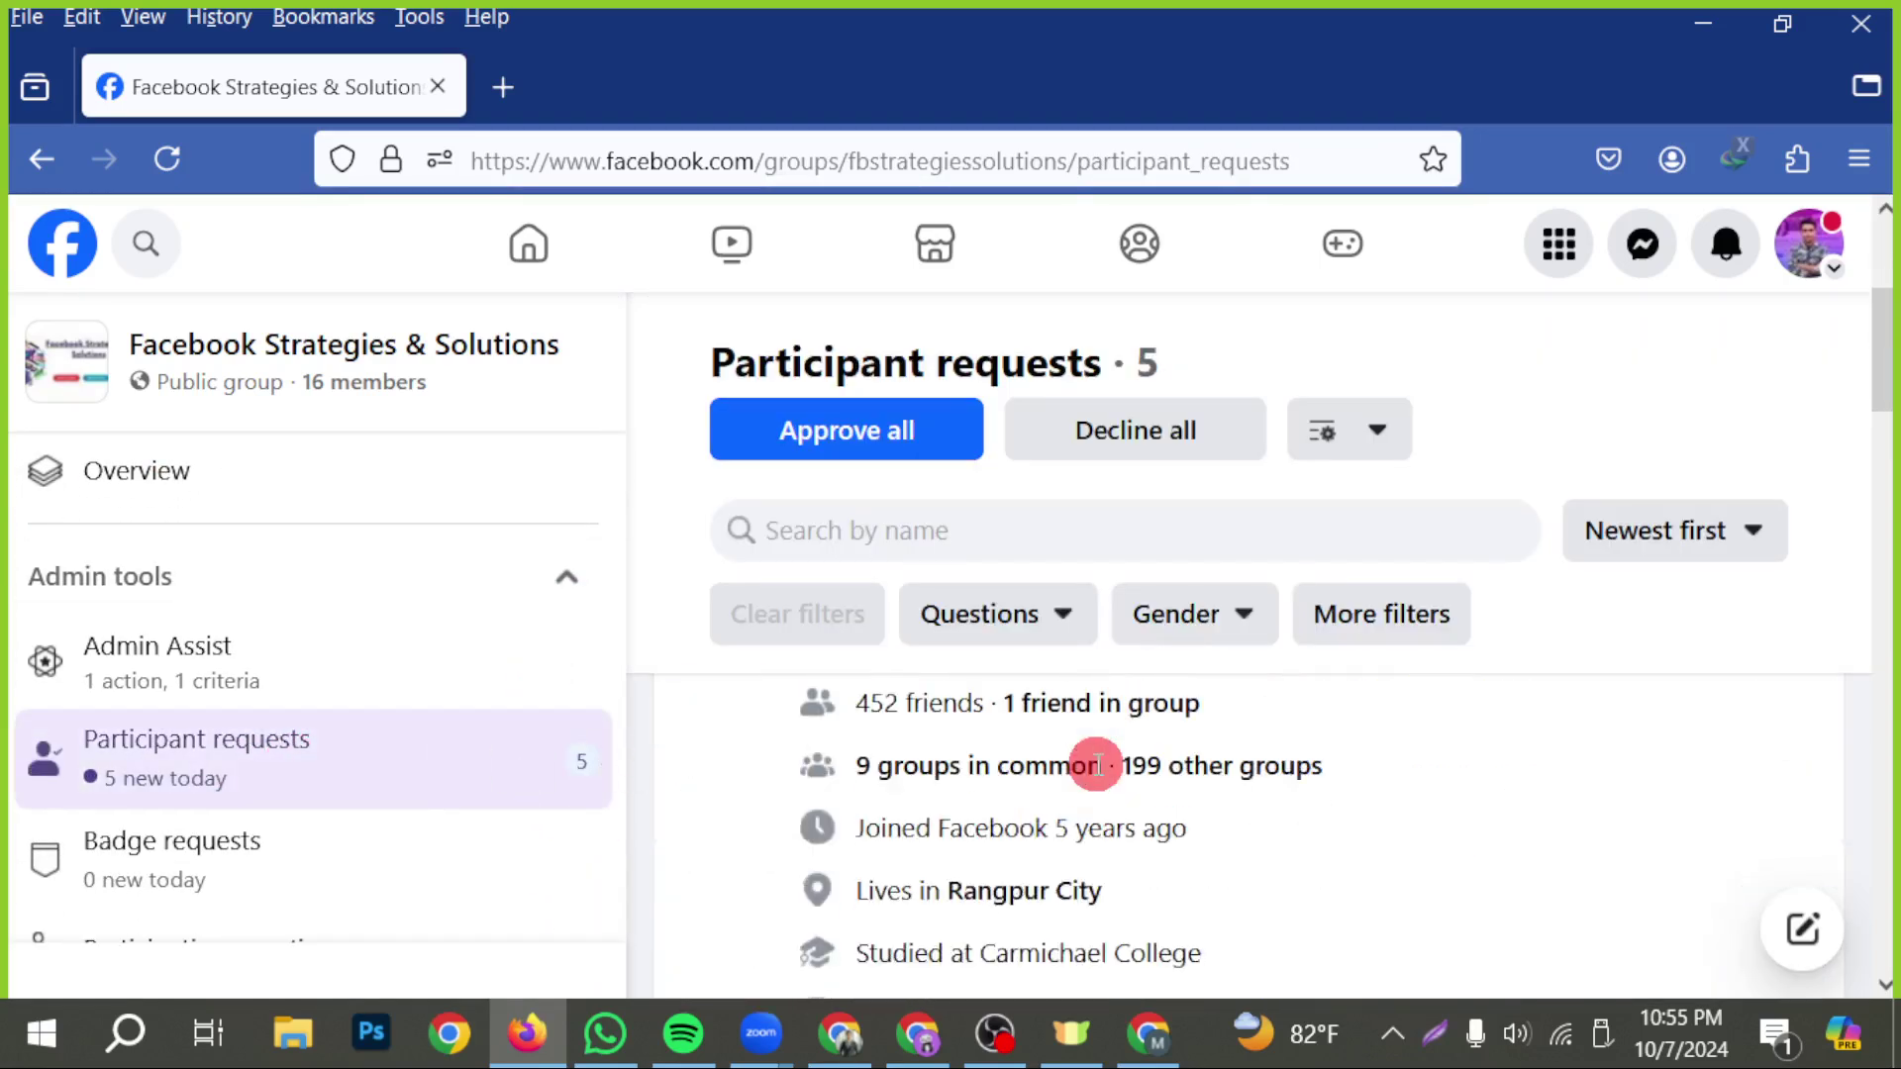
scroll(1010, 782, up, 5)
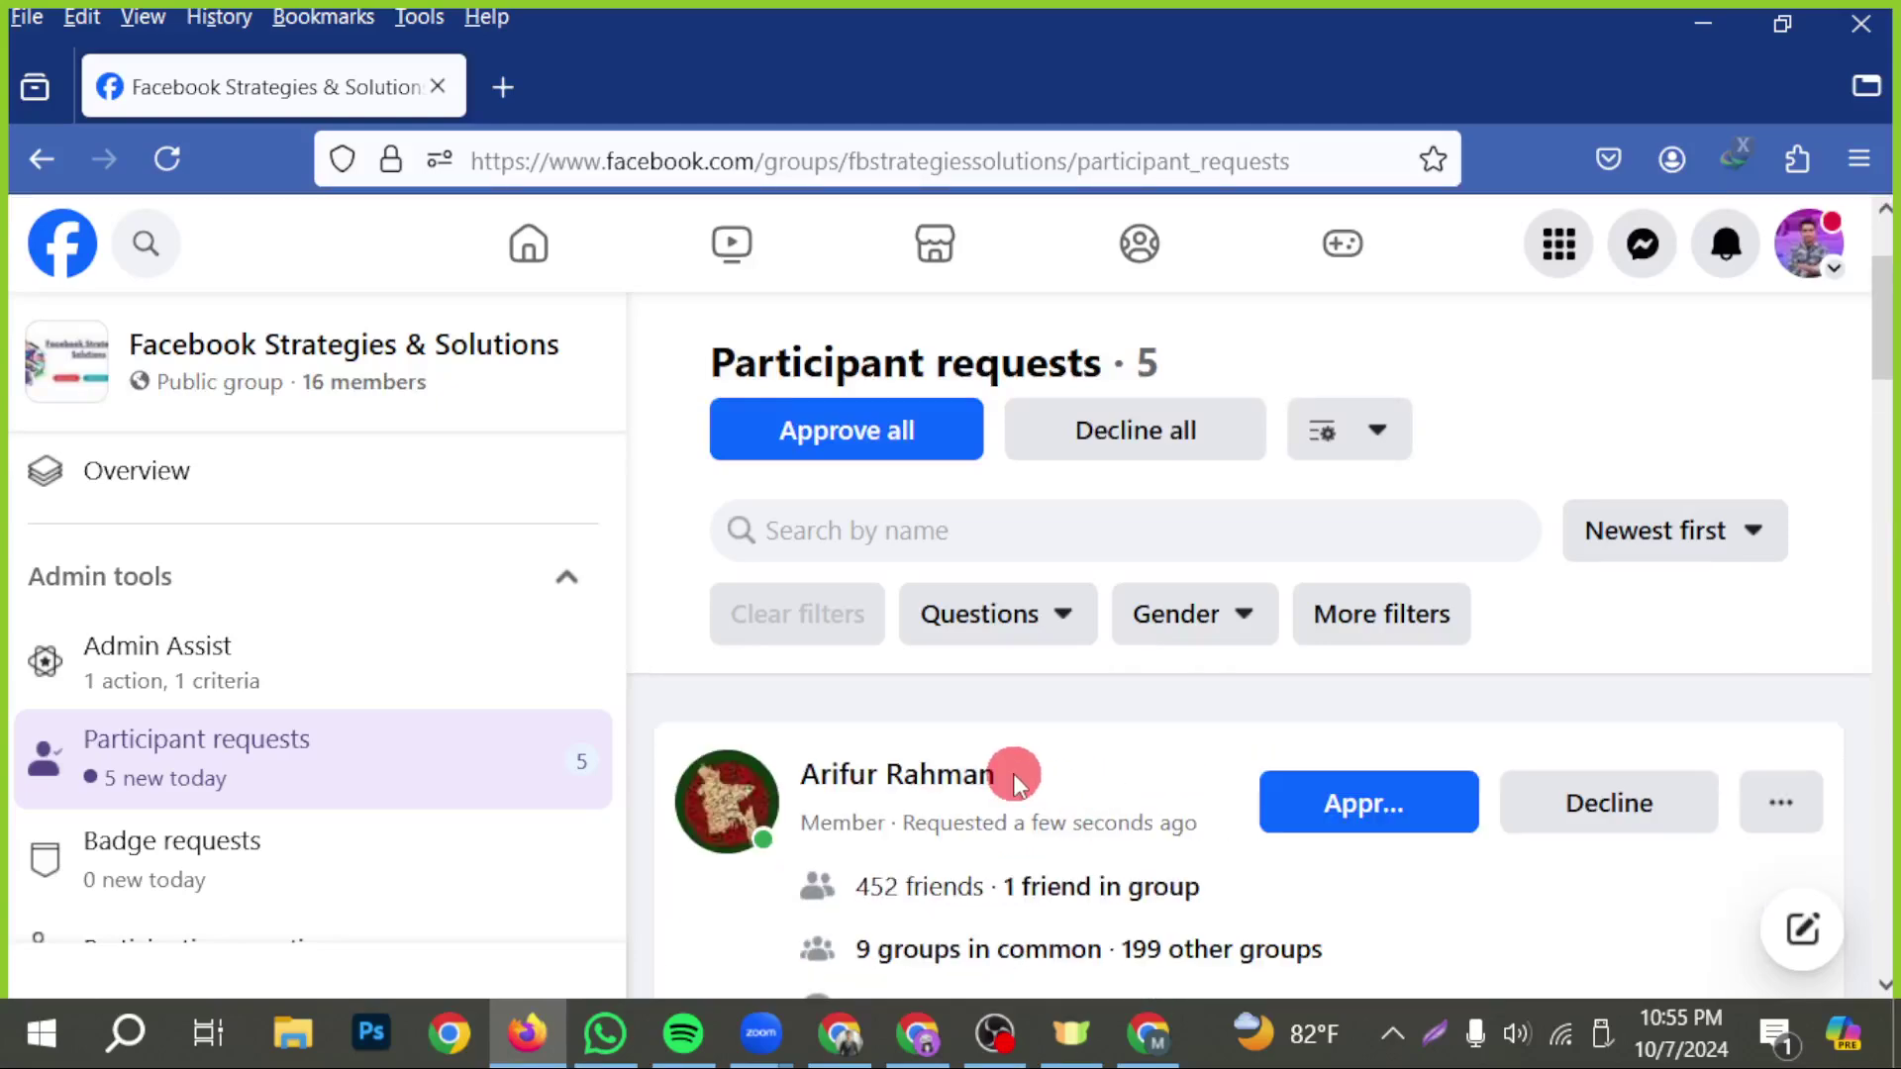
click(806, 433)
click(1238, 699)
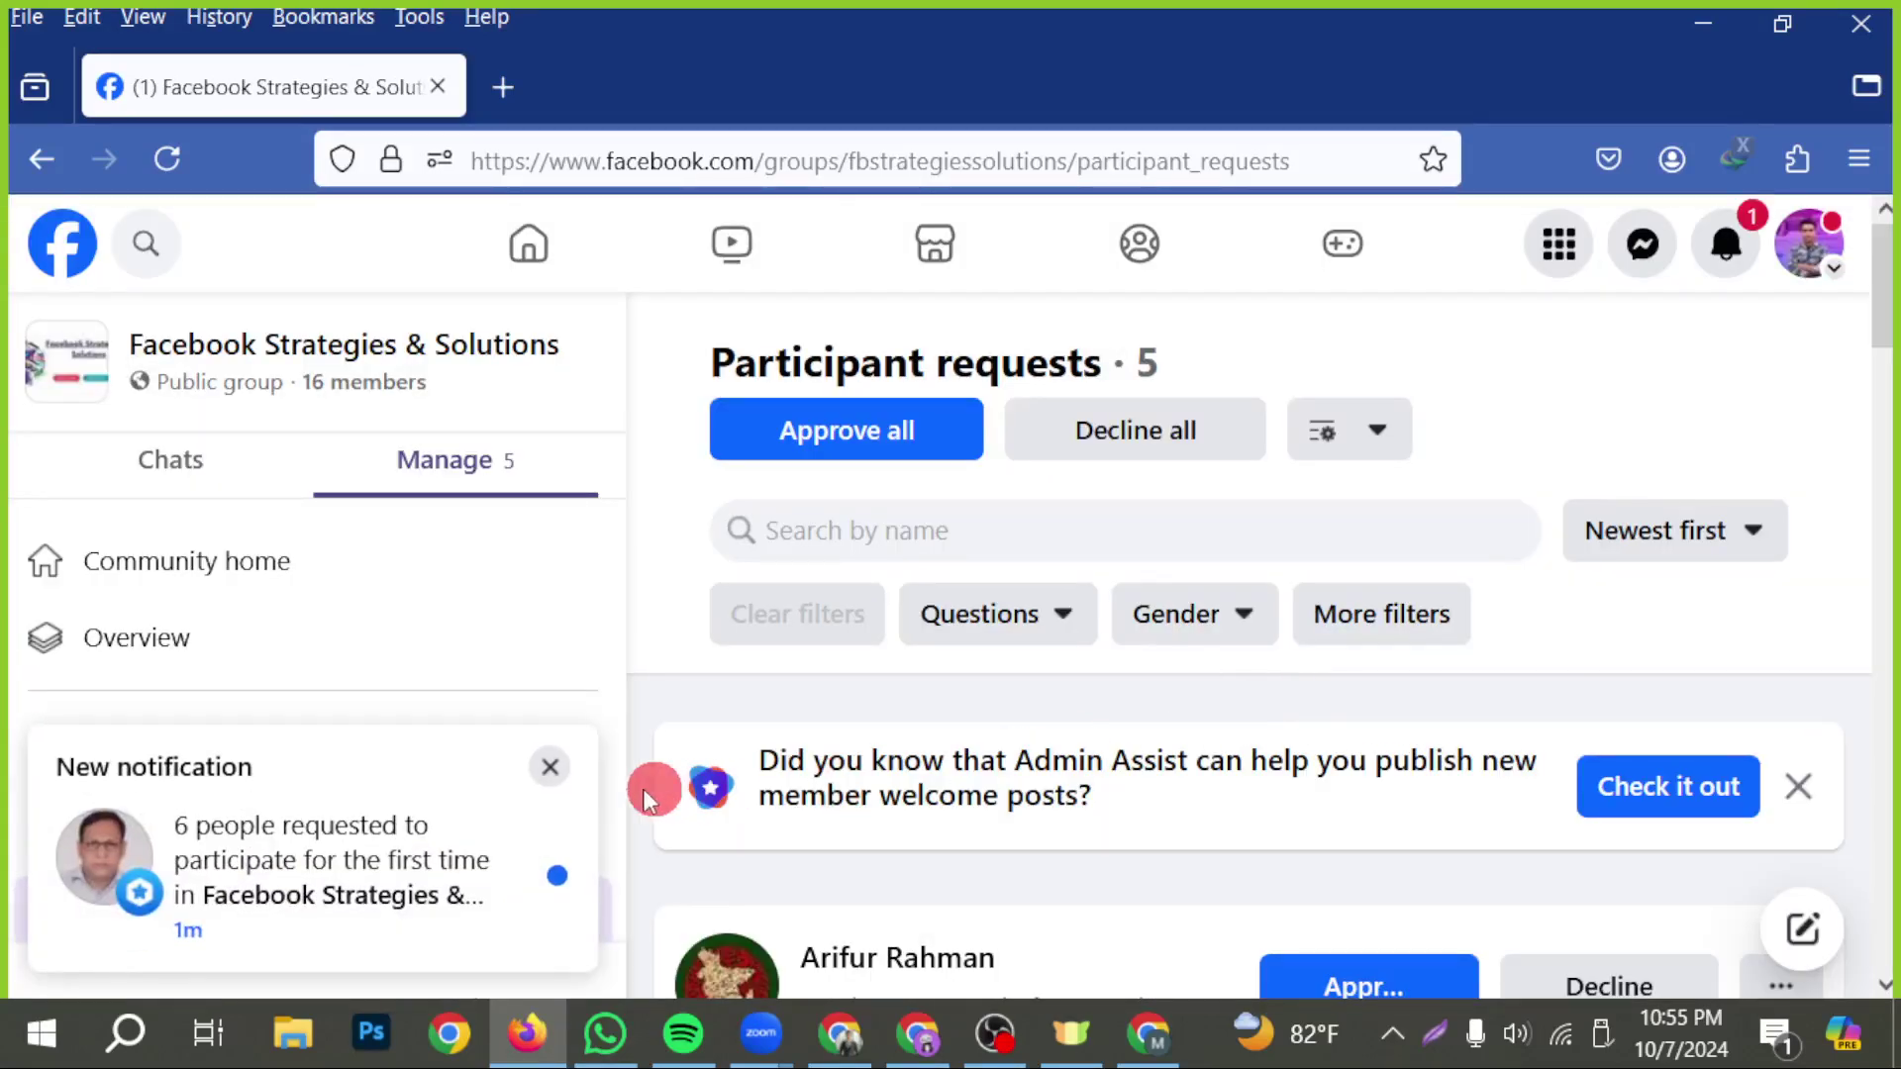
- Dismiss the notification pop-up, check the requests that remain listed, and approve them all again
click(550, 770)
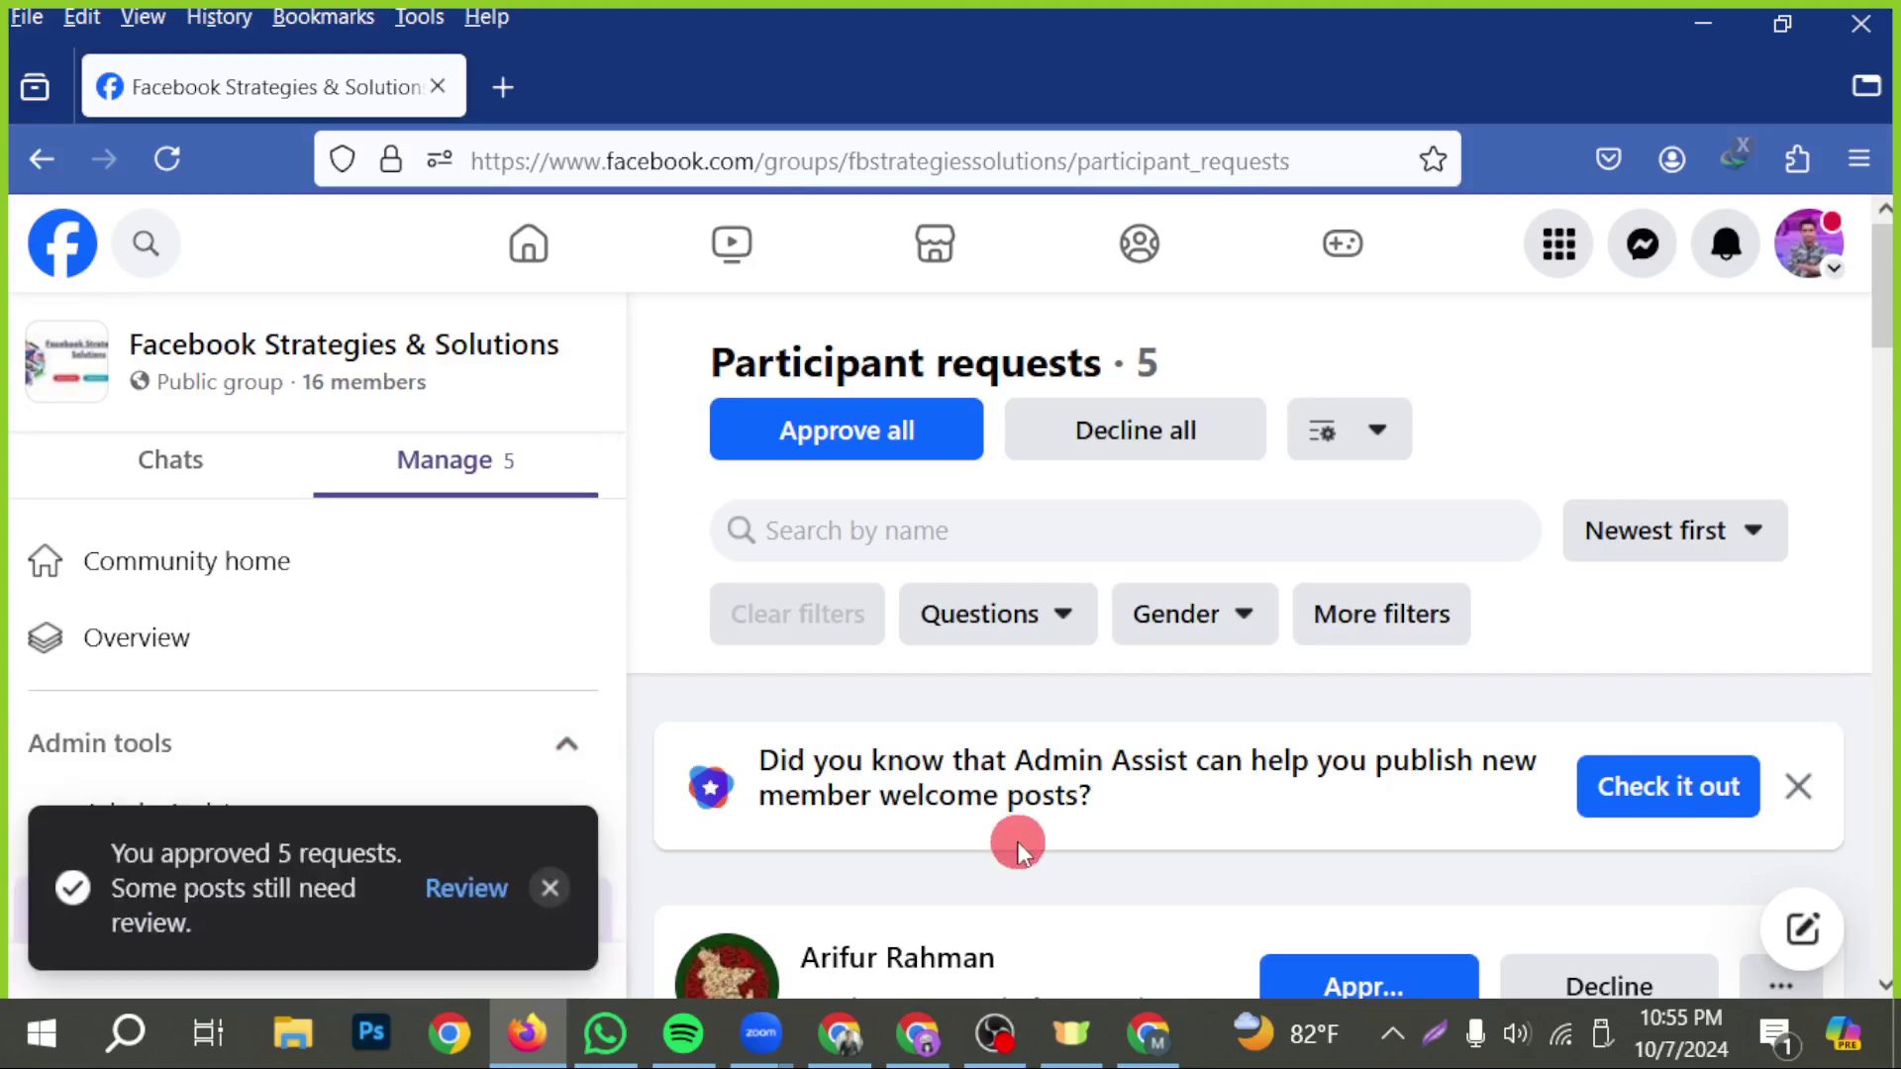
scroll(1020, 846, down, 10)
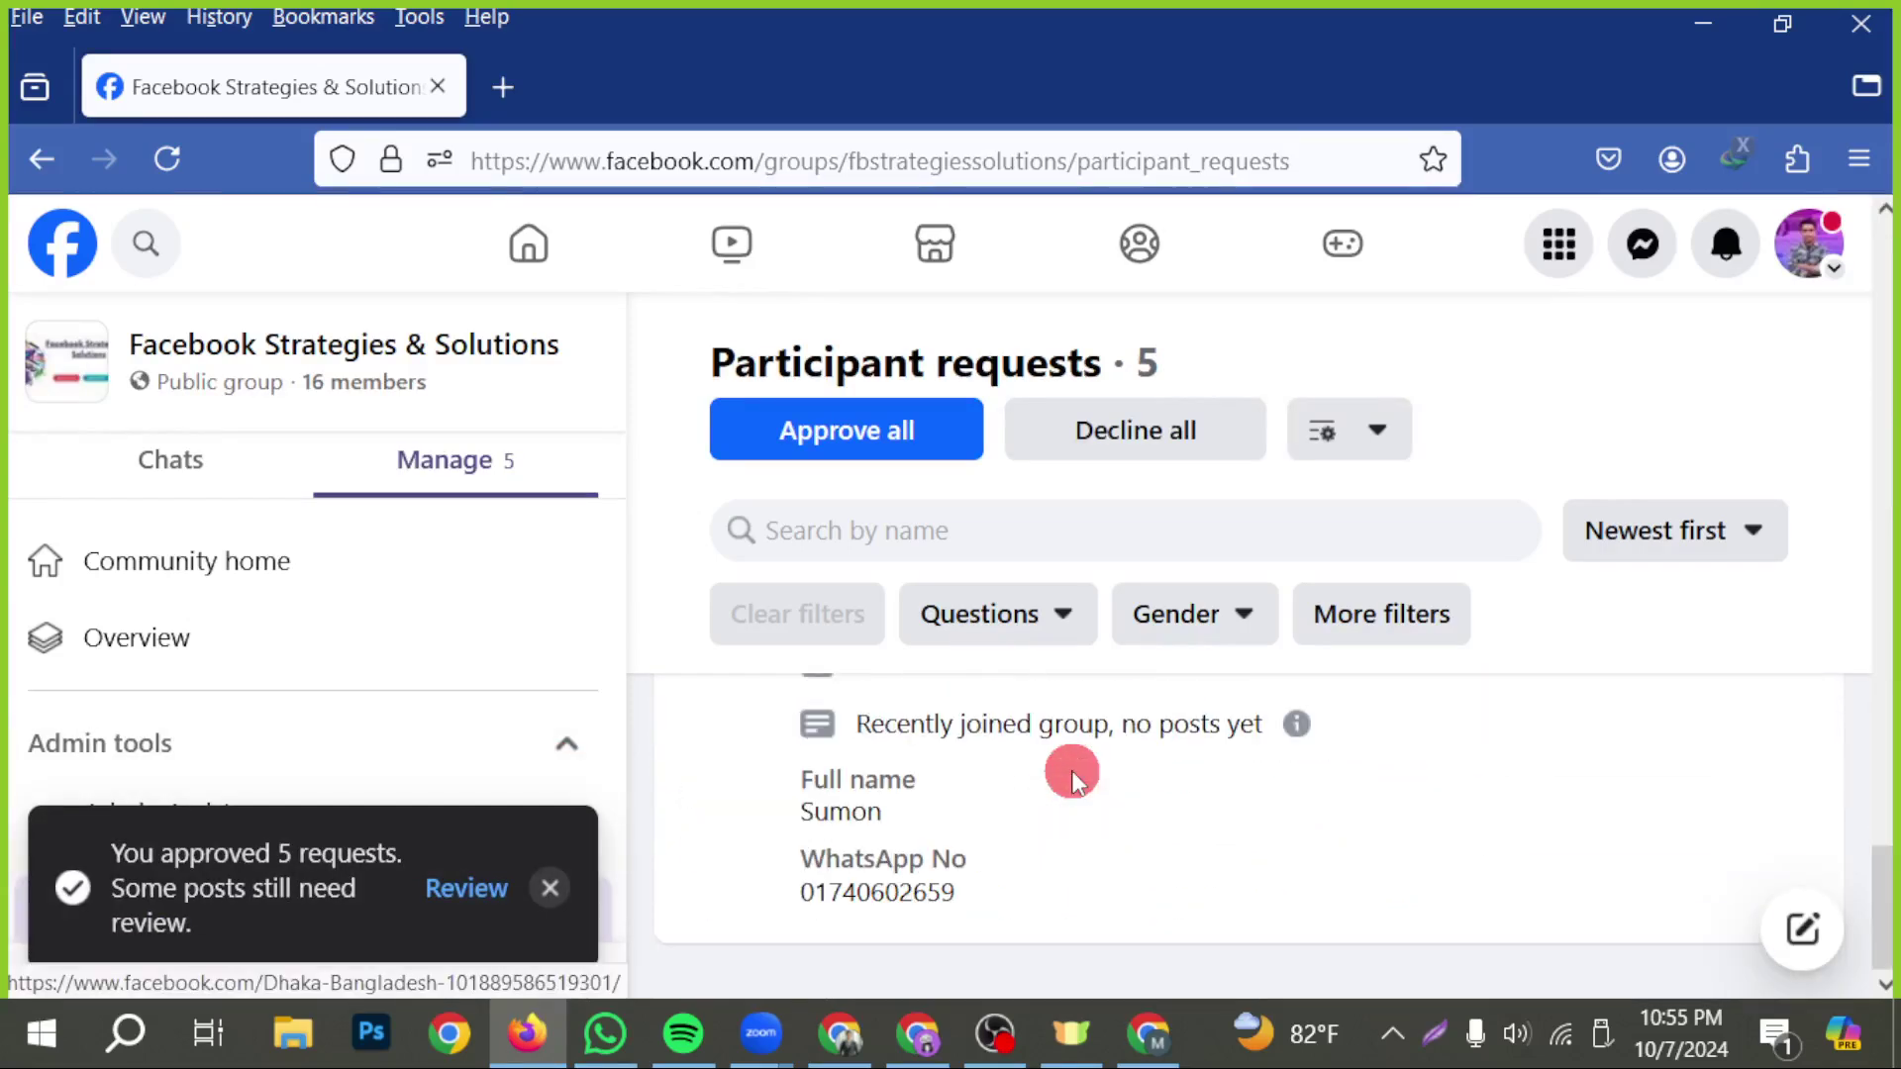
scroll(1074, 777, up, 10)
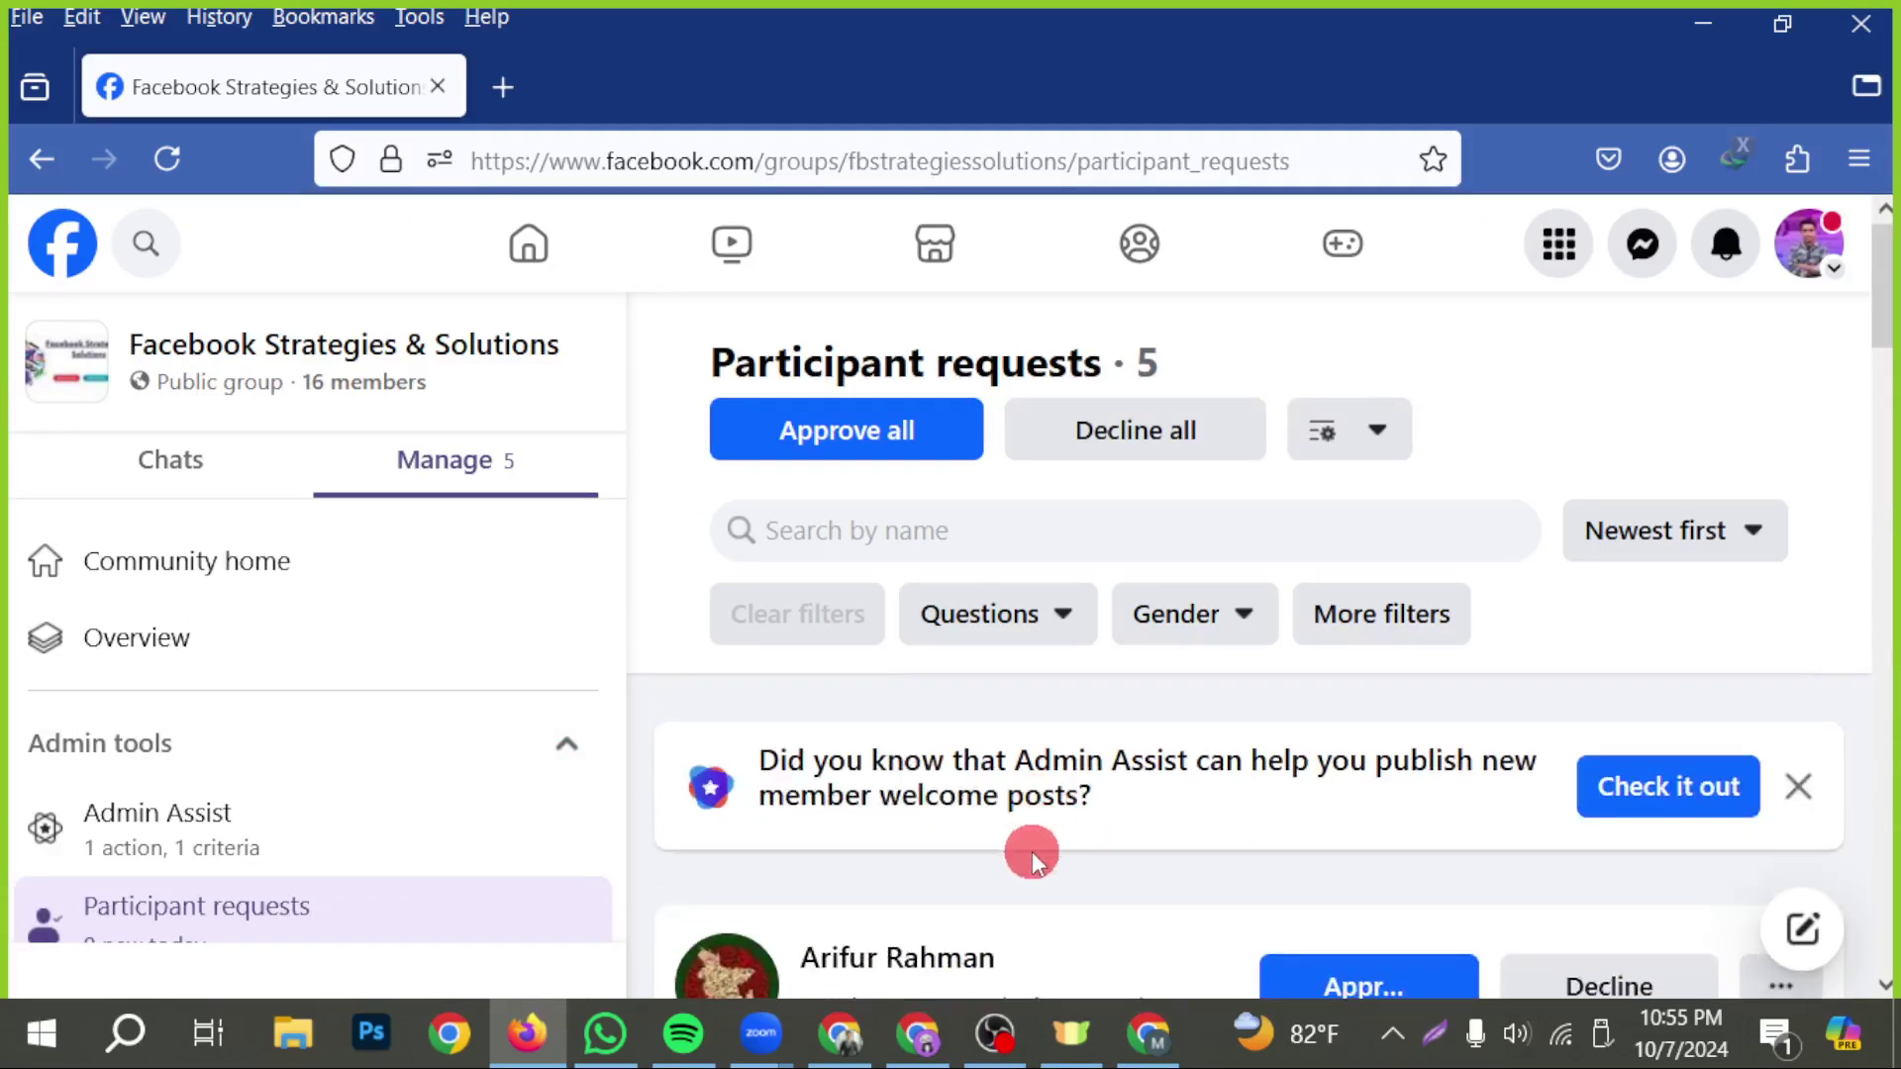
click(866, 436)
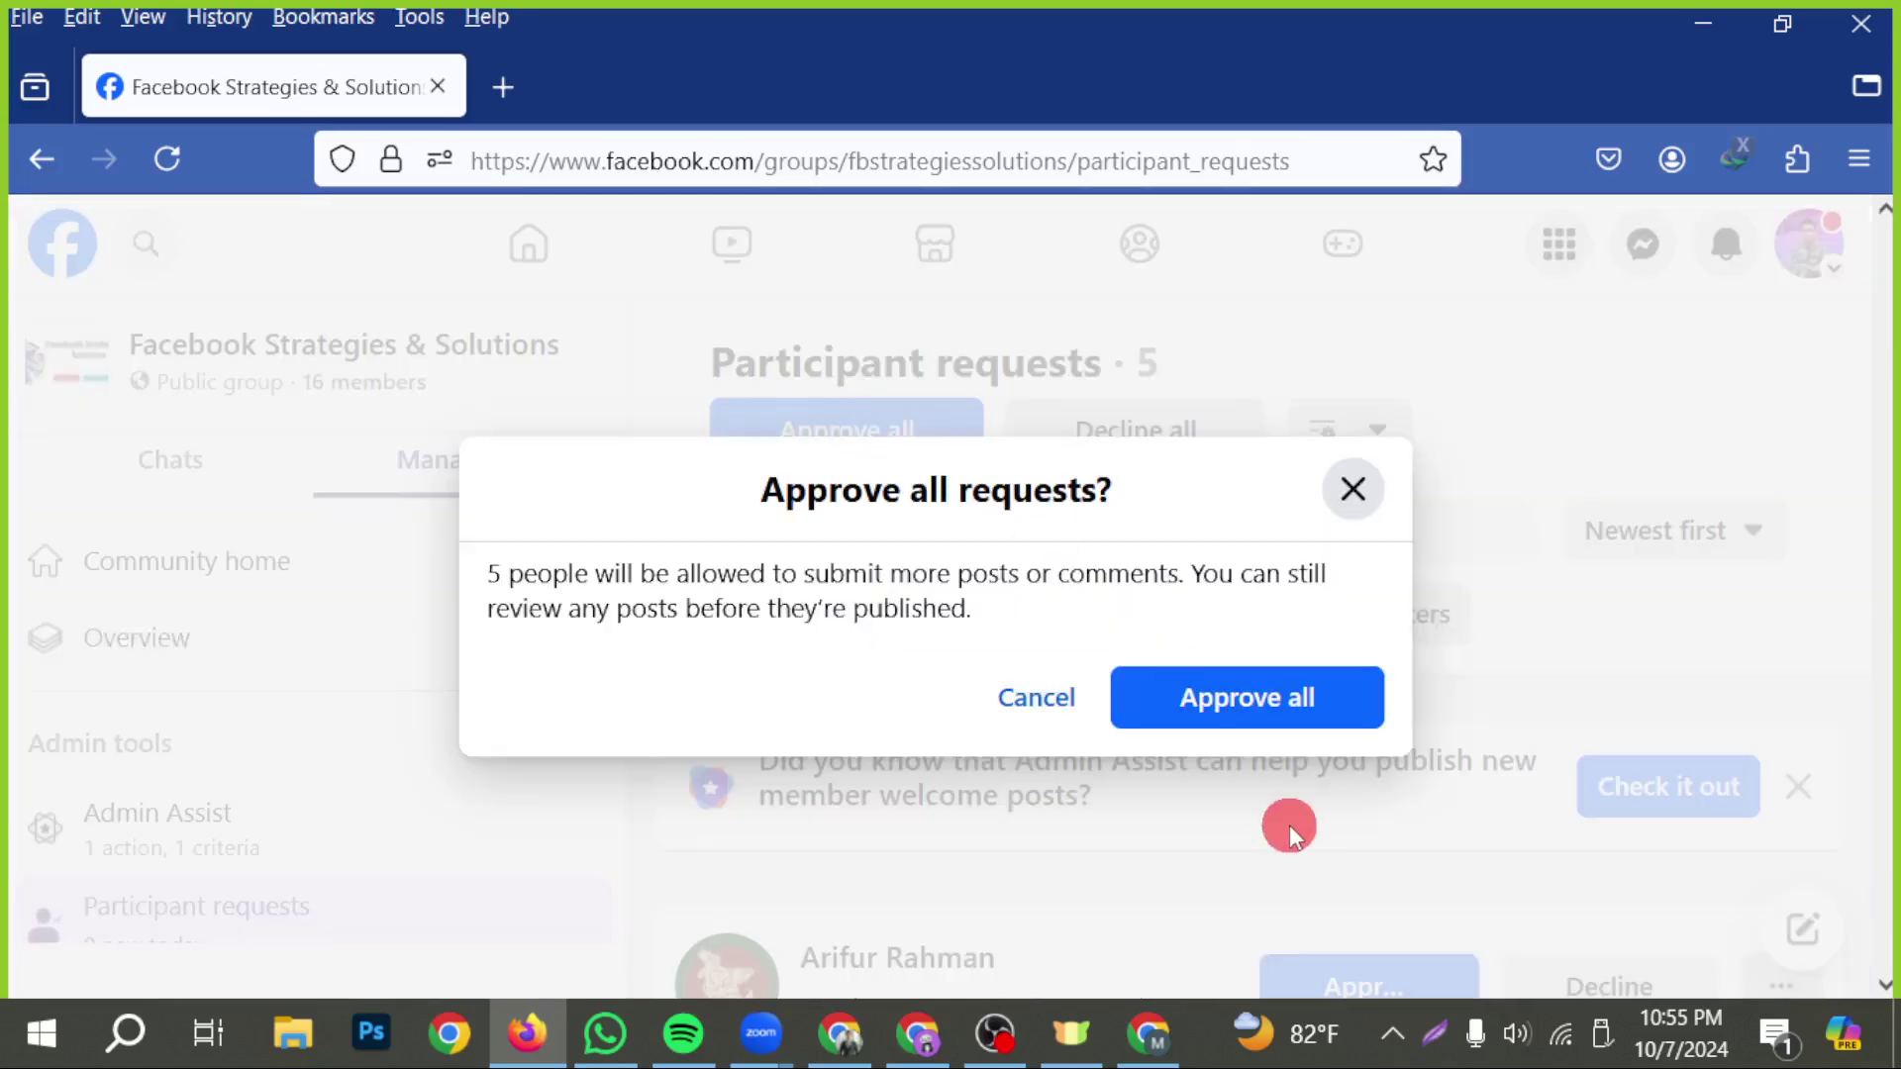
click(1250, 690)
- Switch to the Zoom meeting and mute all current and new participants
mouse_move(760, 1034)
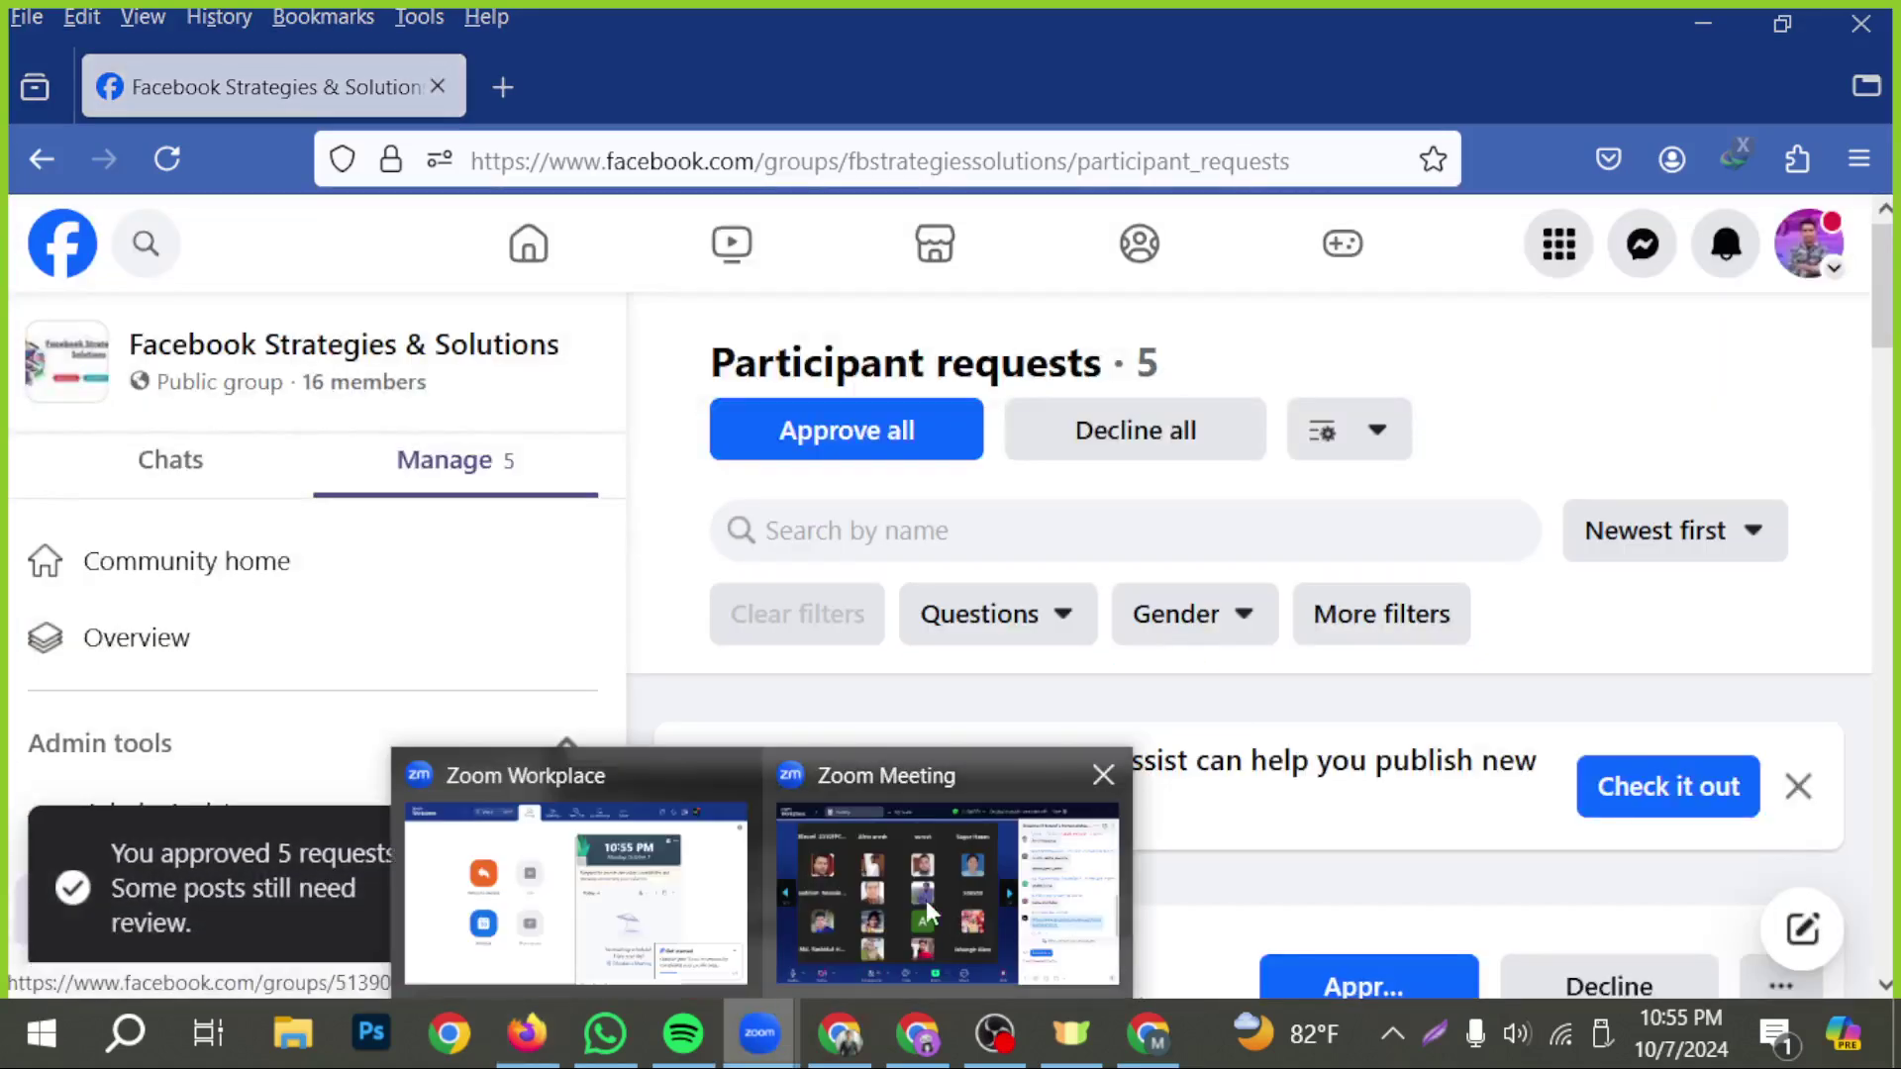
click(912, 916)
click(267, 936)
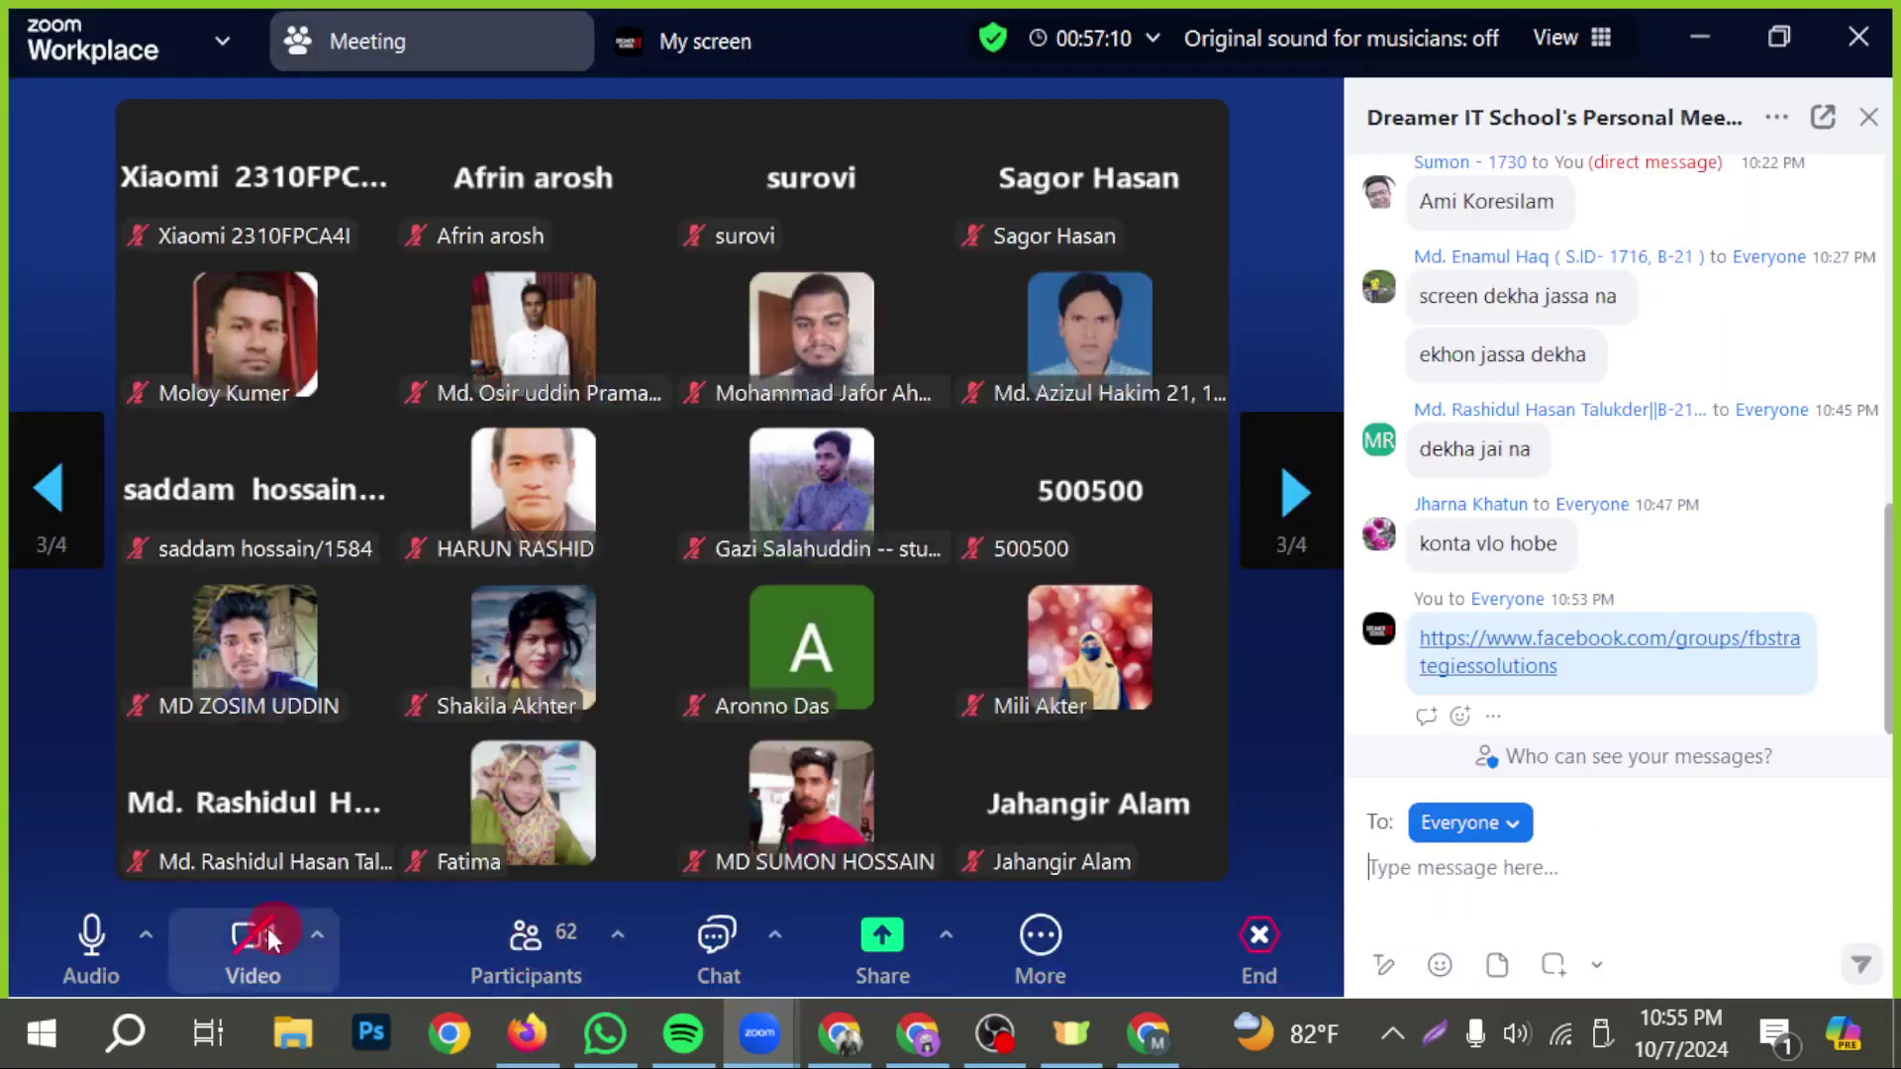
click(531, 976)
click(949, 757)
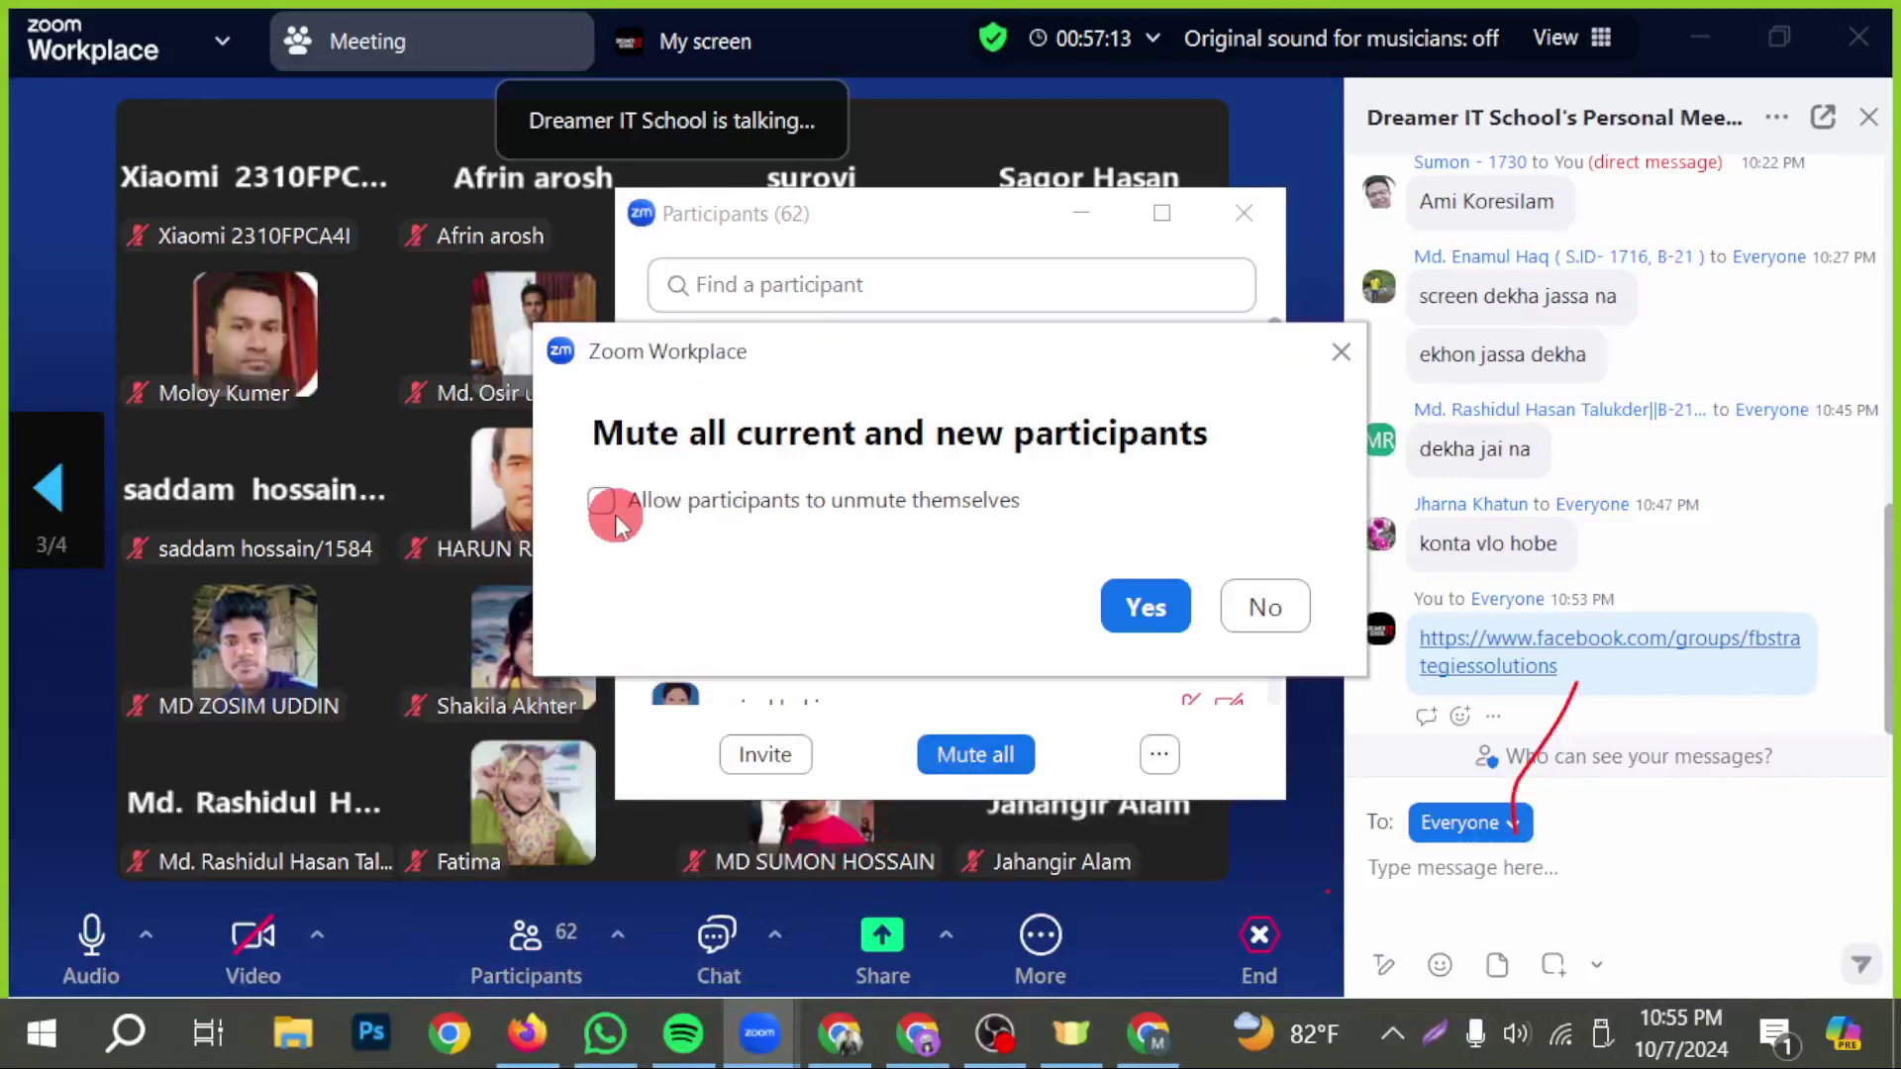
click(1153, 615)
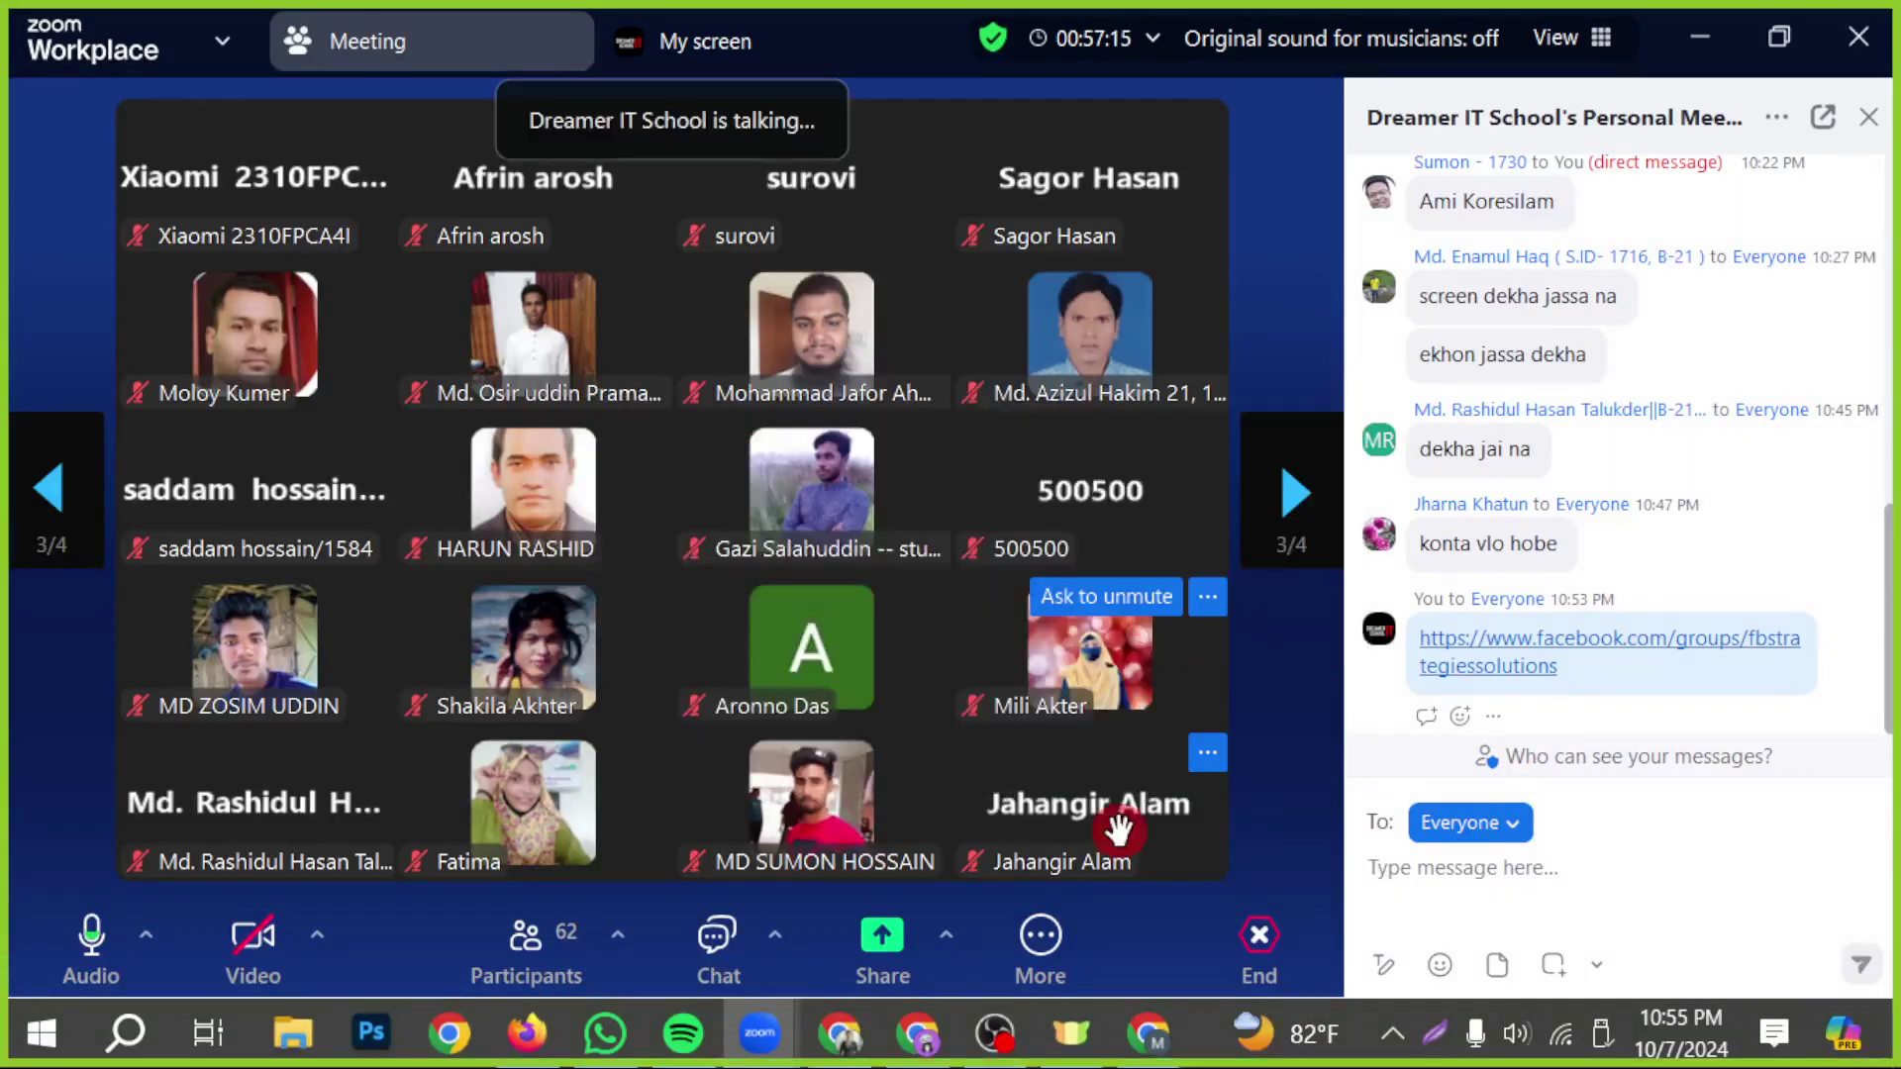
- Switch back to Facebook in Firefox and go from the home feed to the Groups section
click(524, 1036)
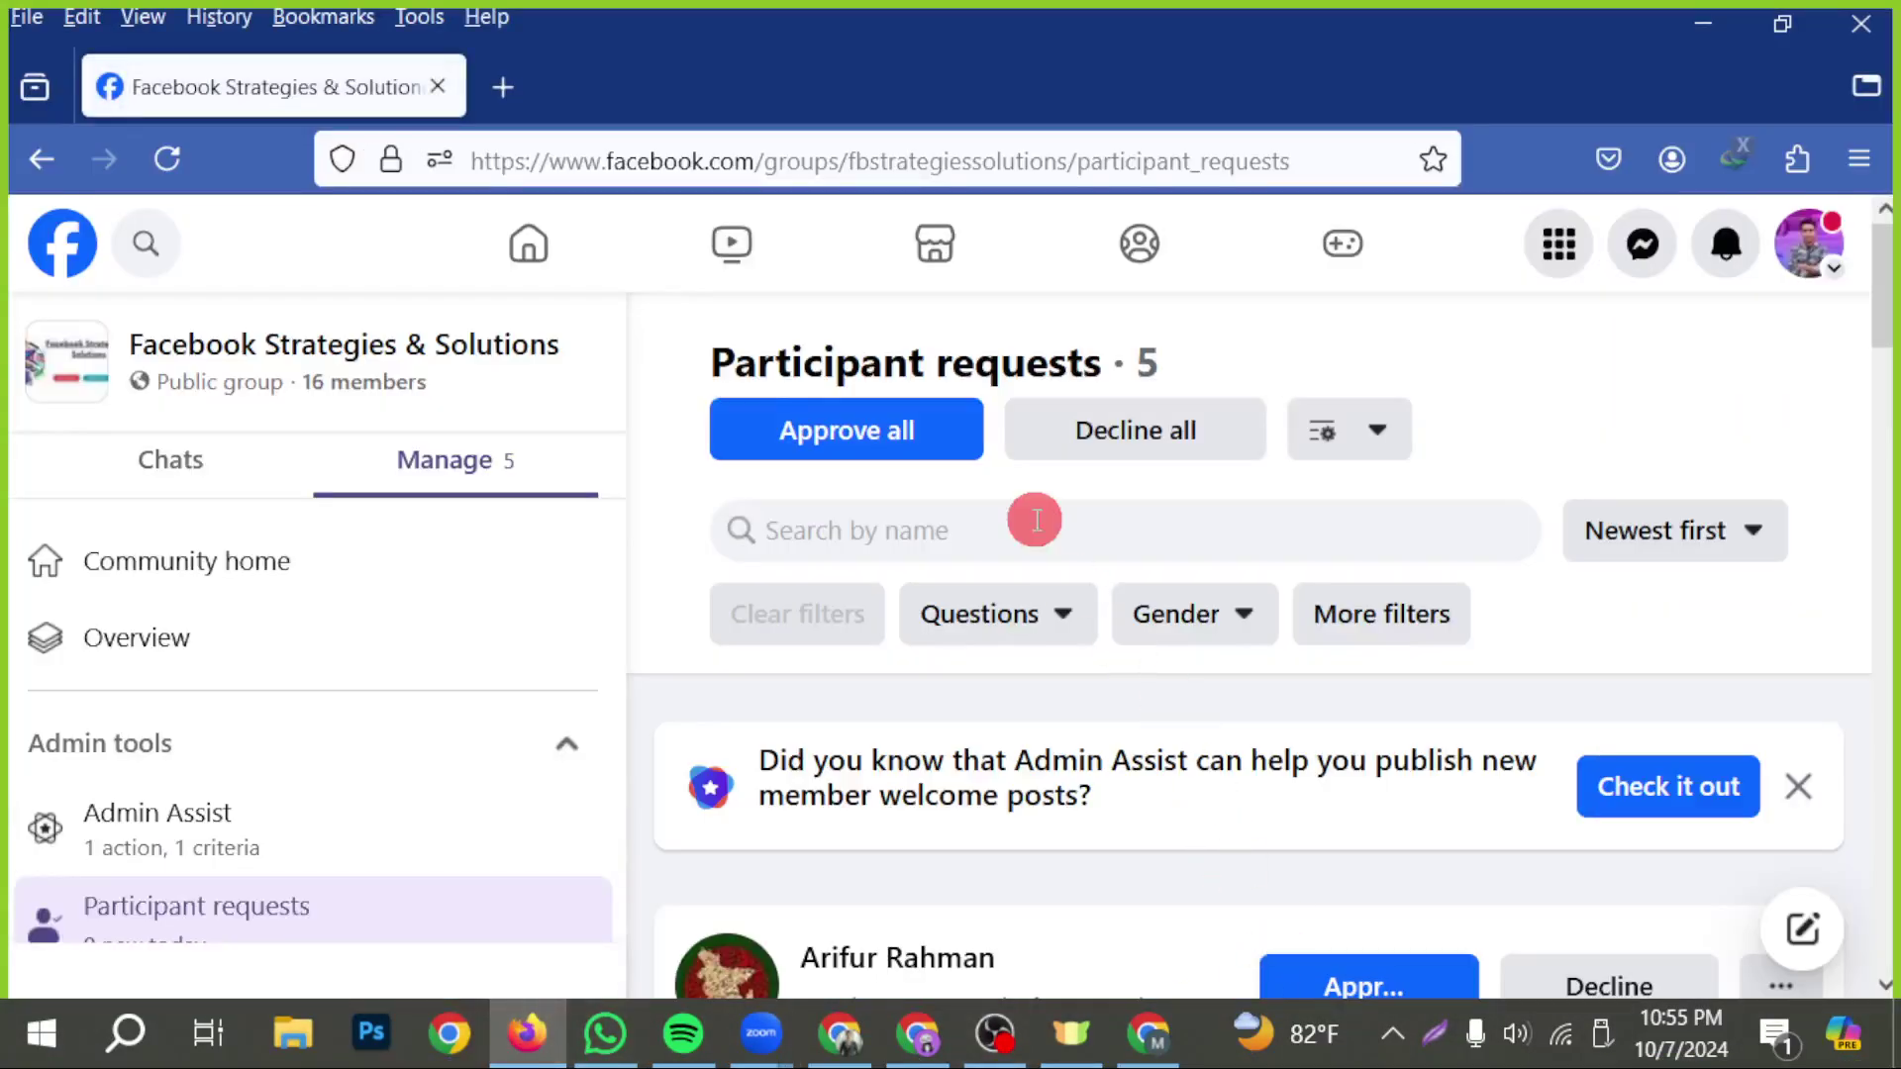
click(512, 247)
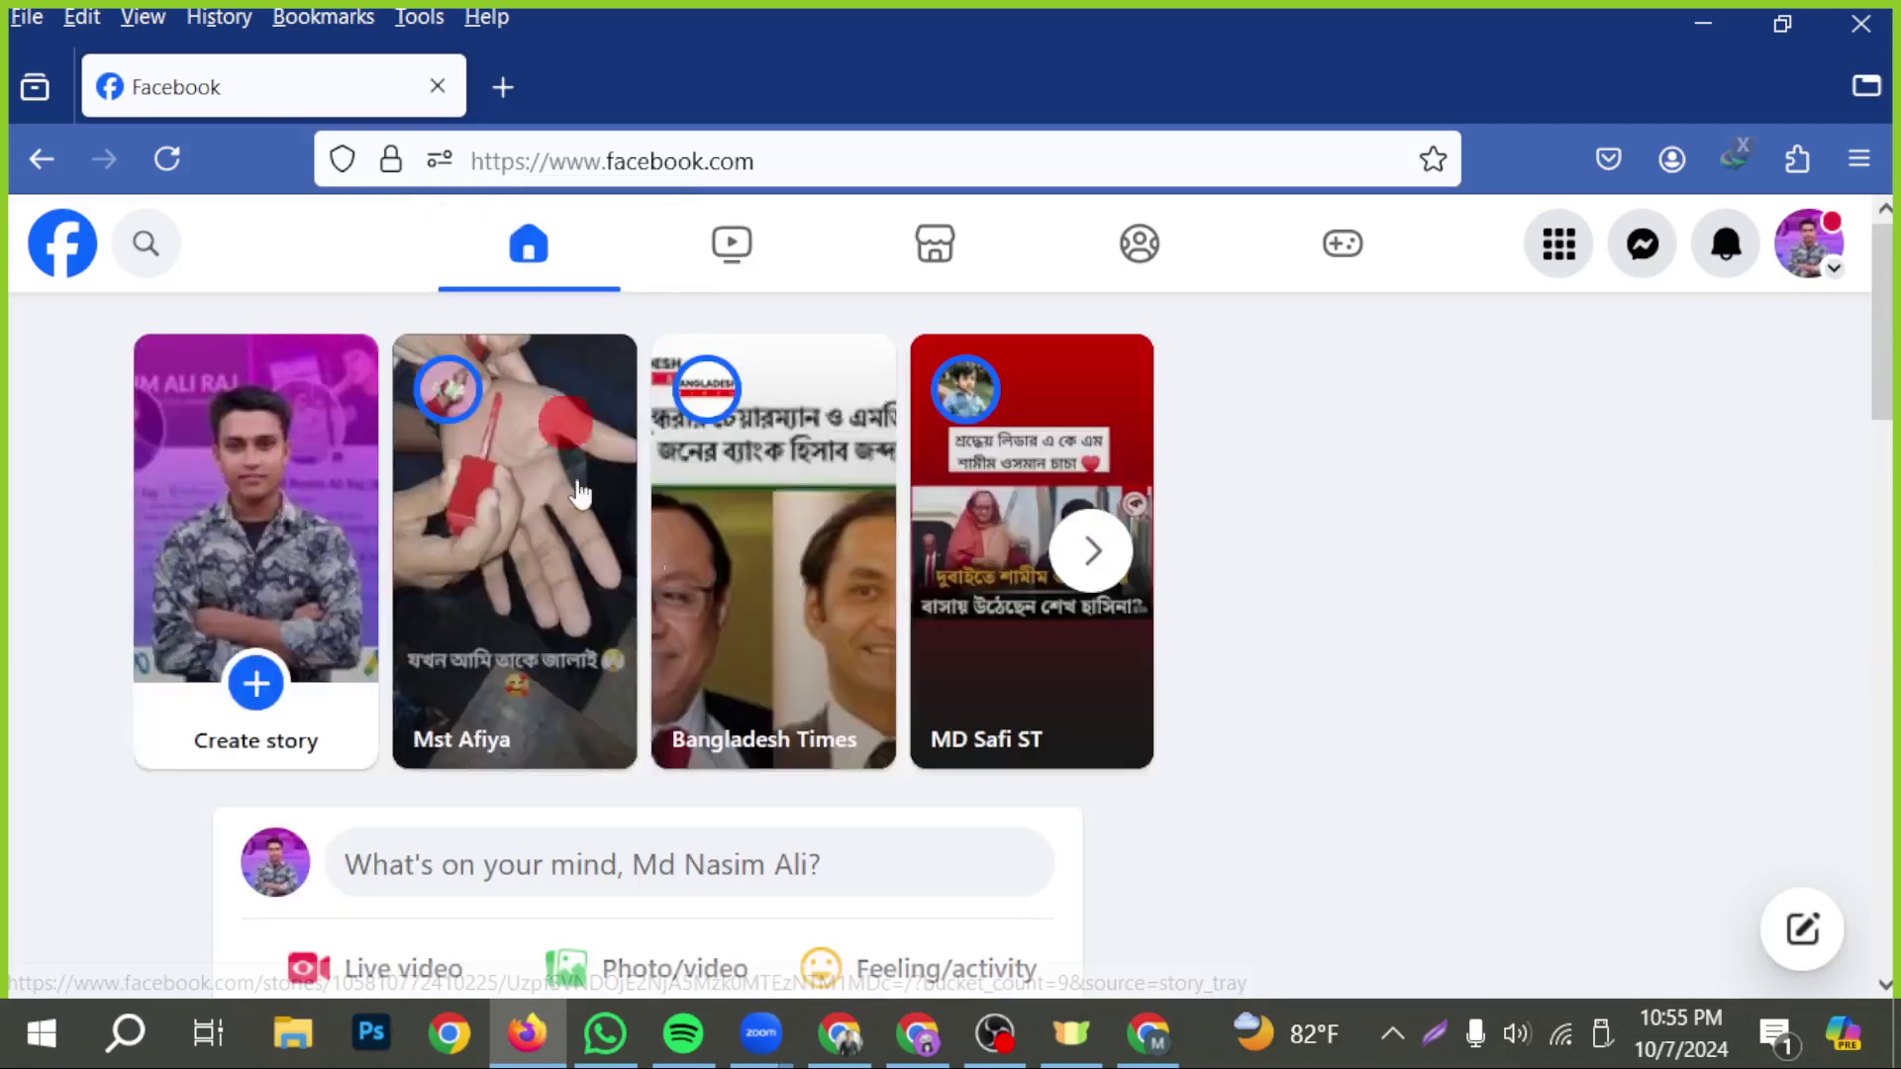
click(1816, 269)
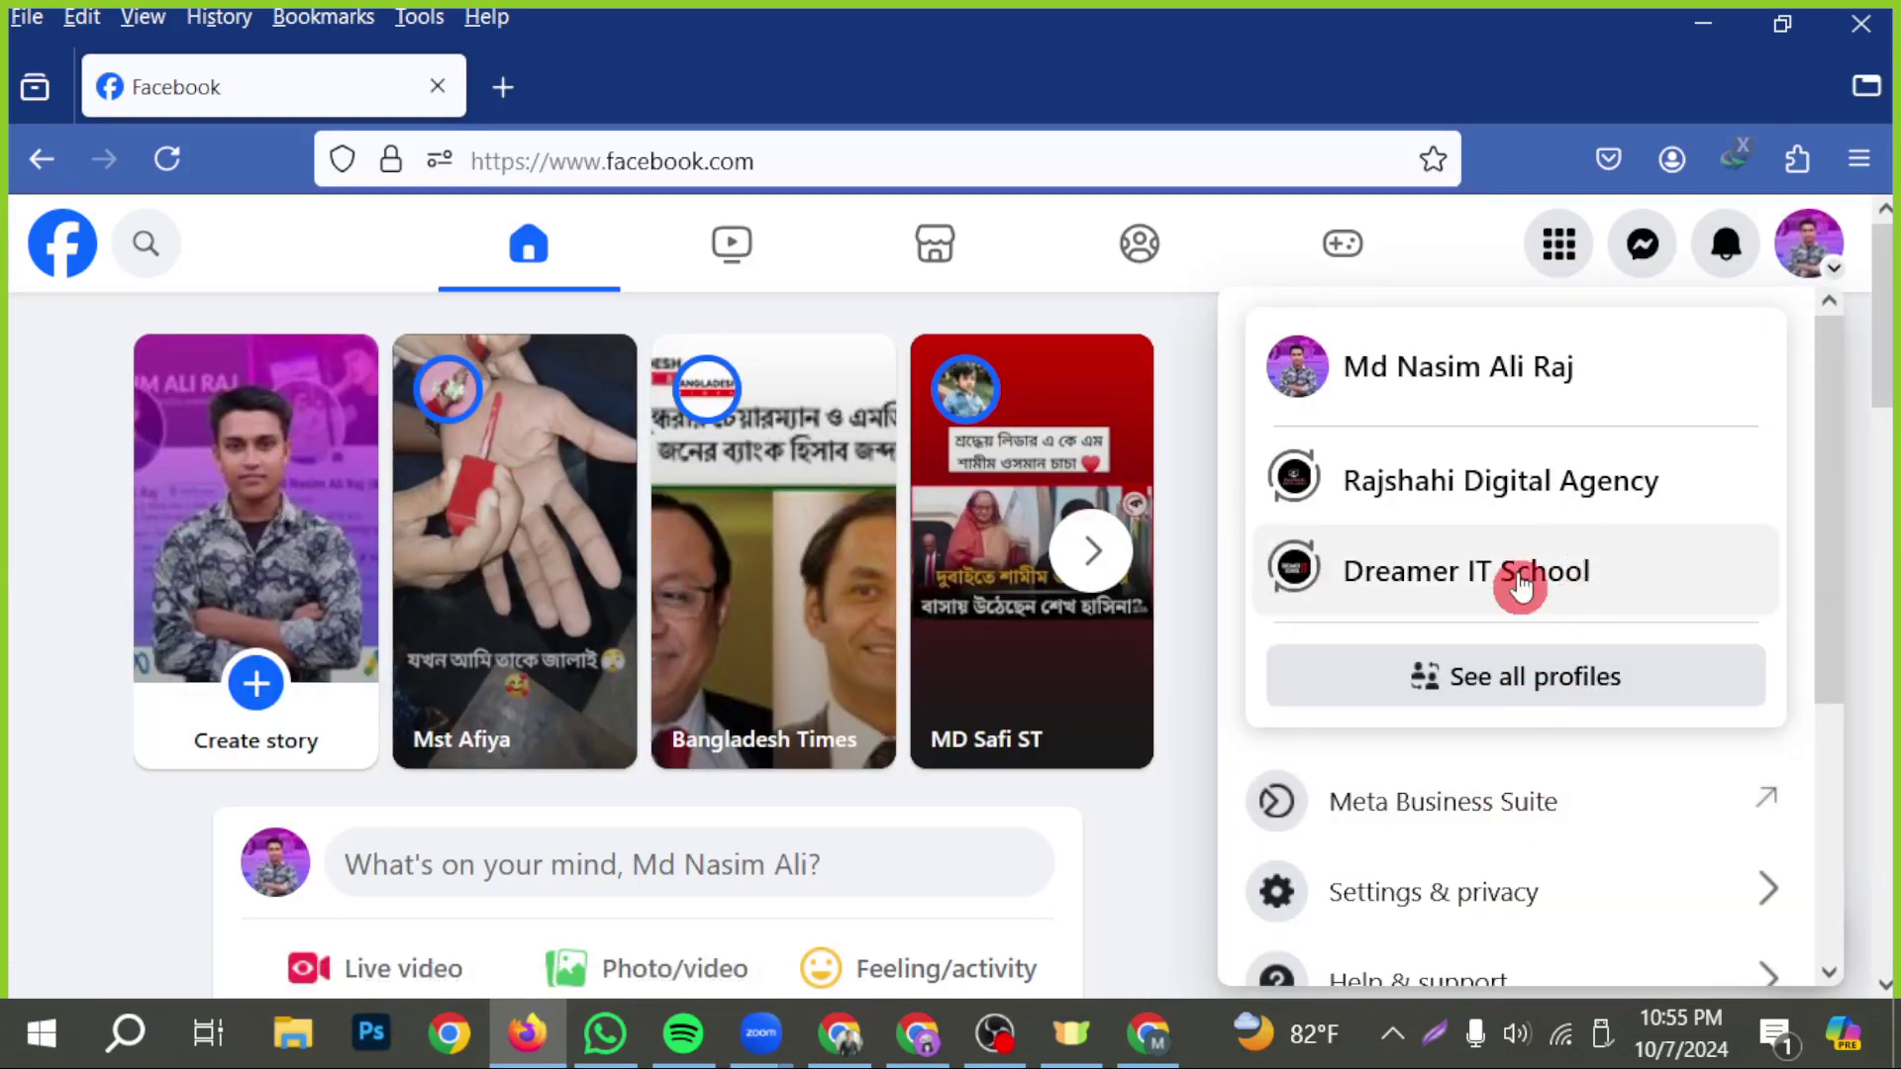
click(1168, 336)
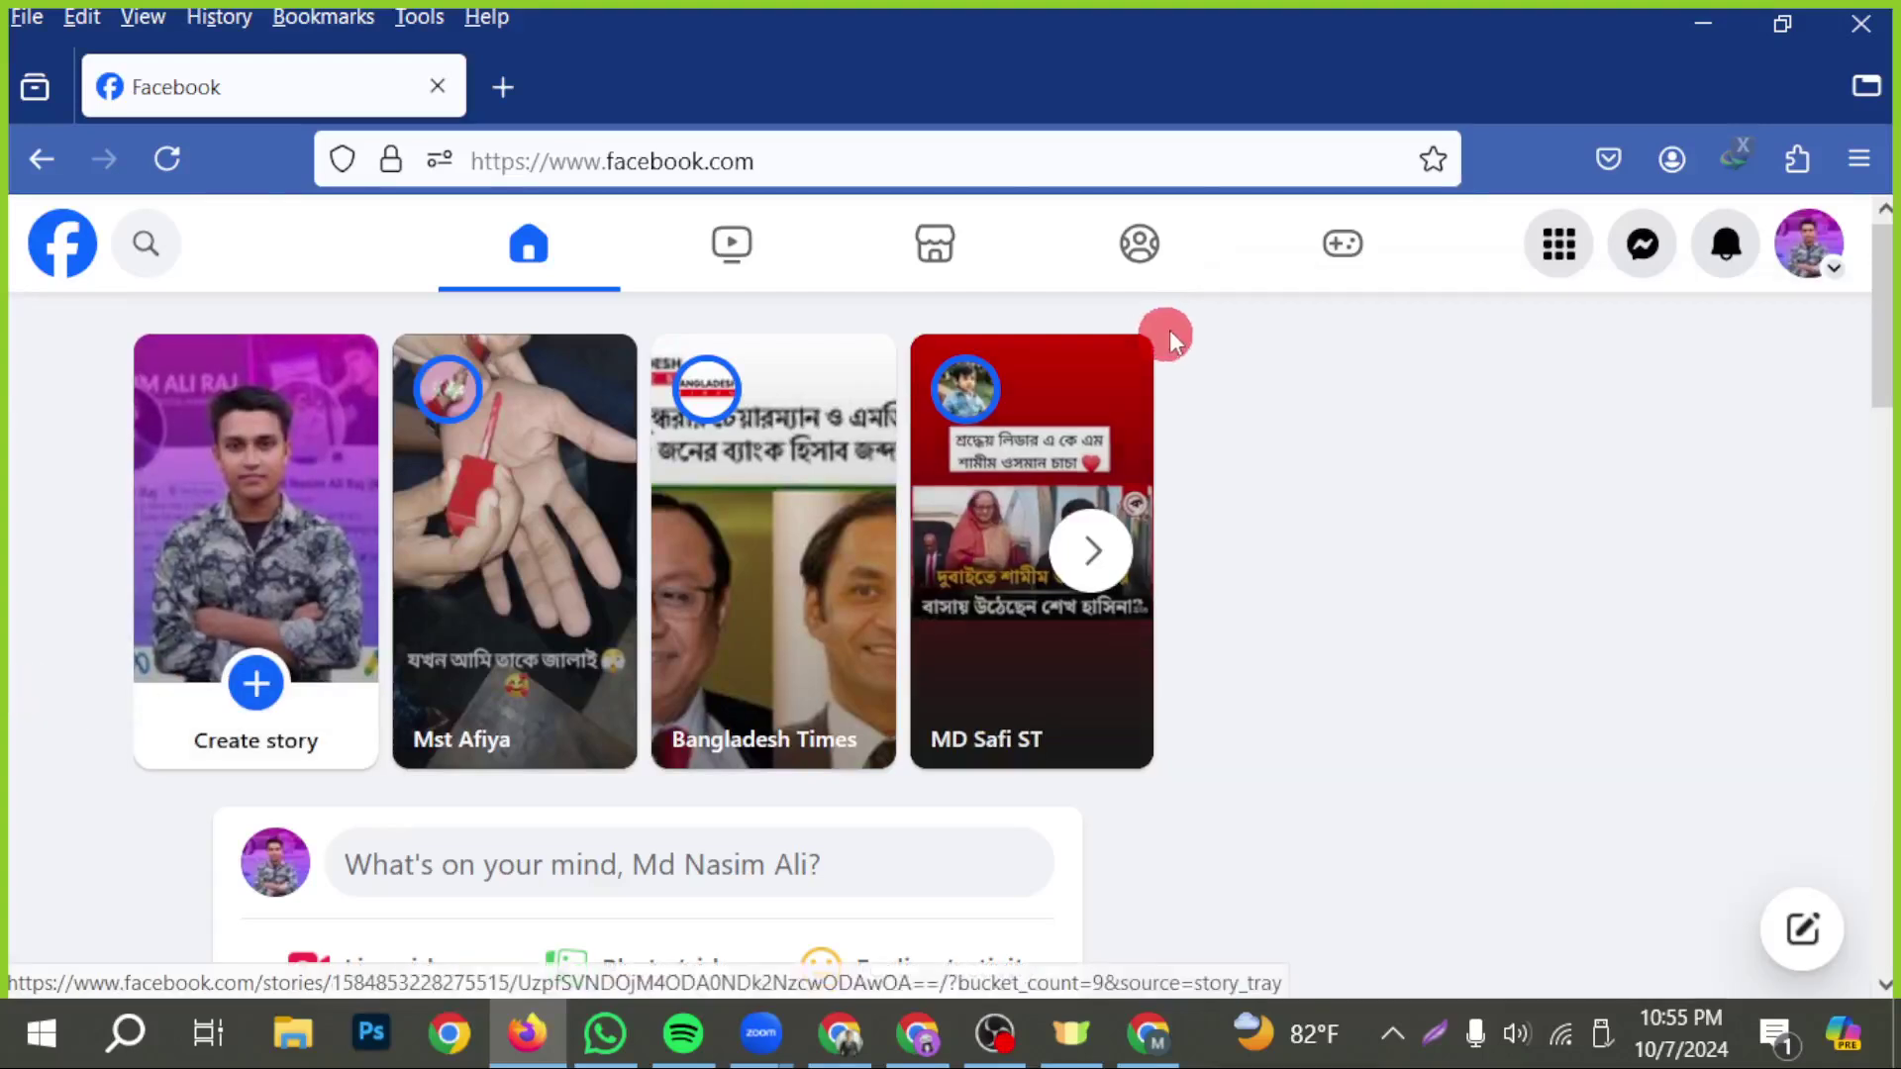
click(1554, 247)
scroll(1222, 667, down, 2)
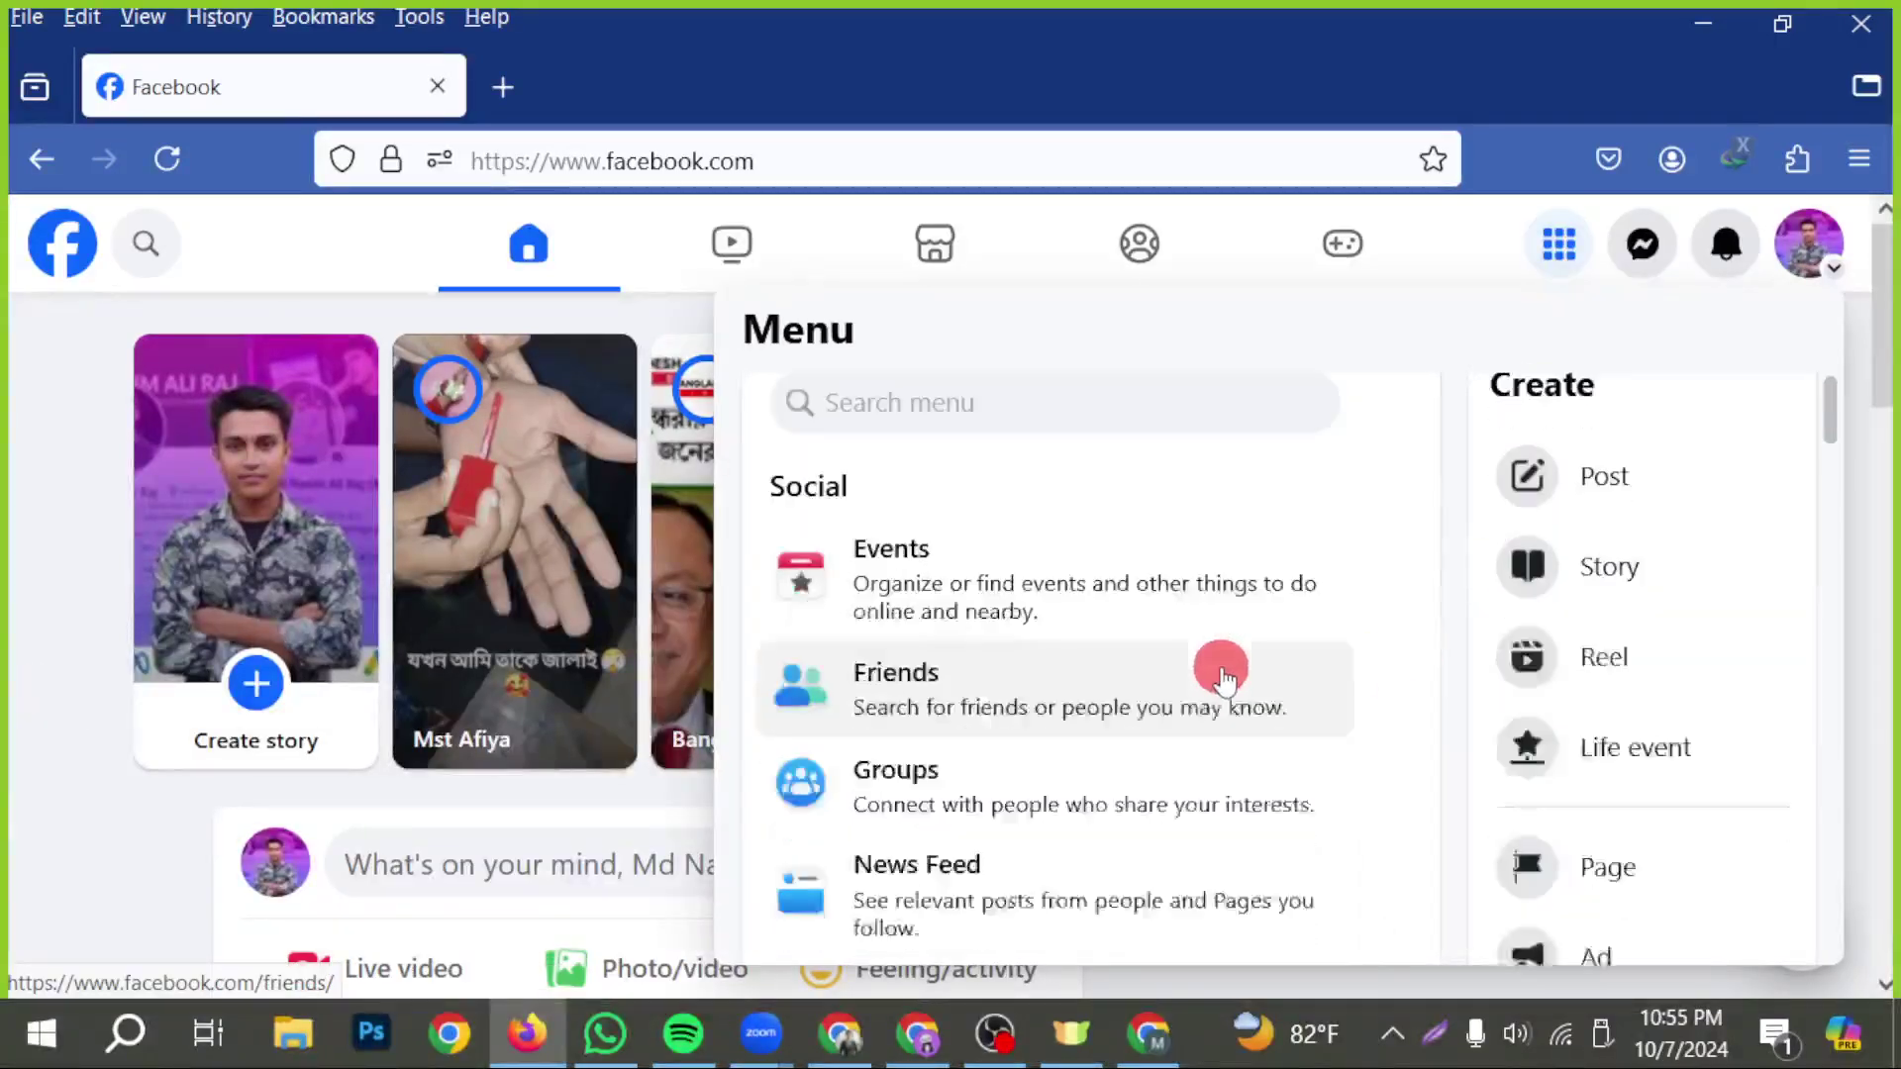
click(952, 683)
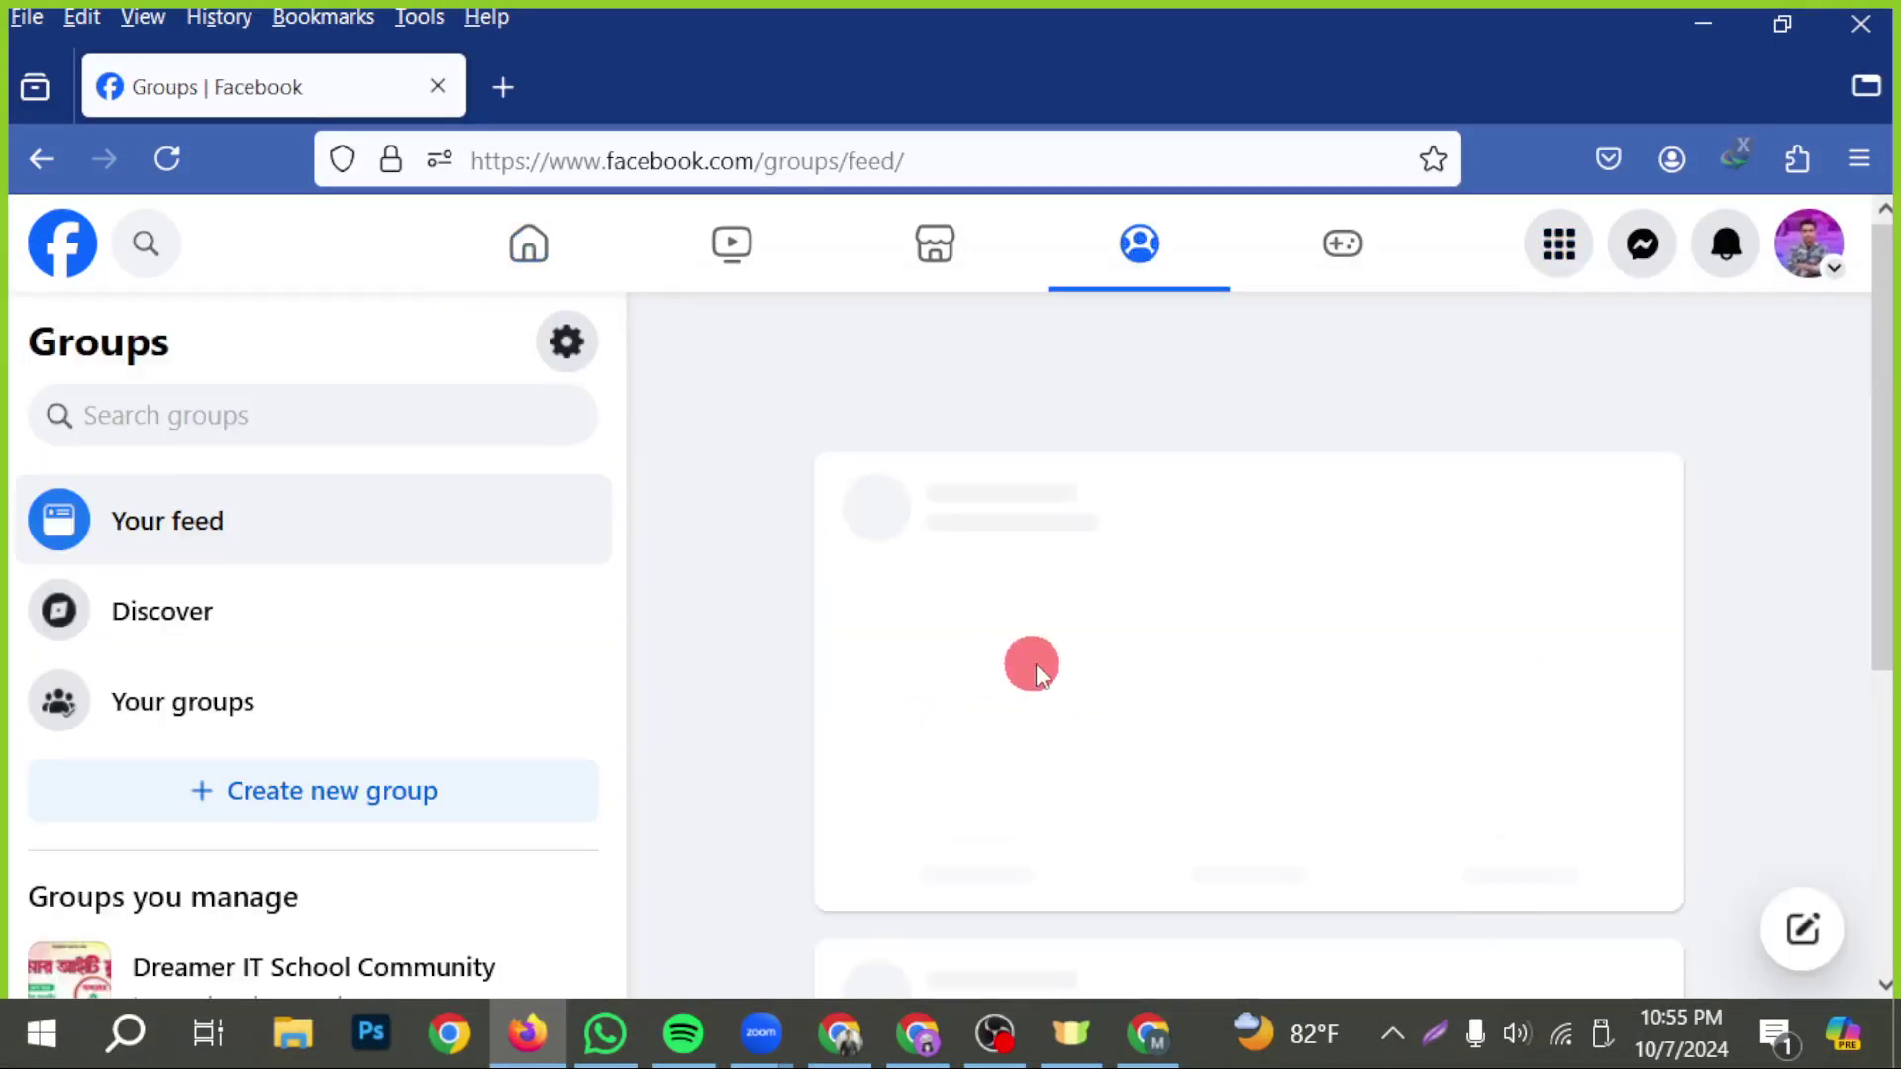
- Look through the managed groups, list all joined groups, and open Facebook Strategies & Solutions from there
scroll(475, 812, down, 2)
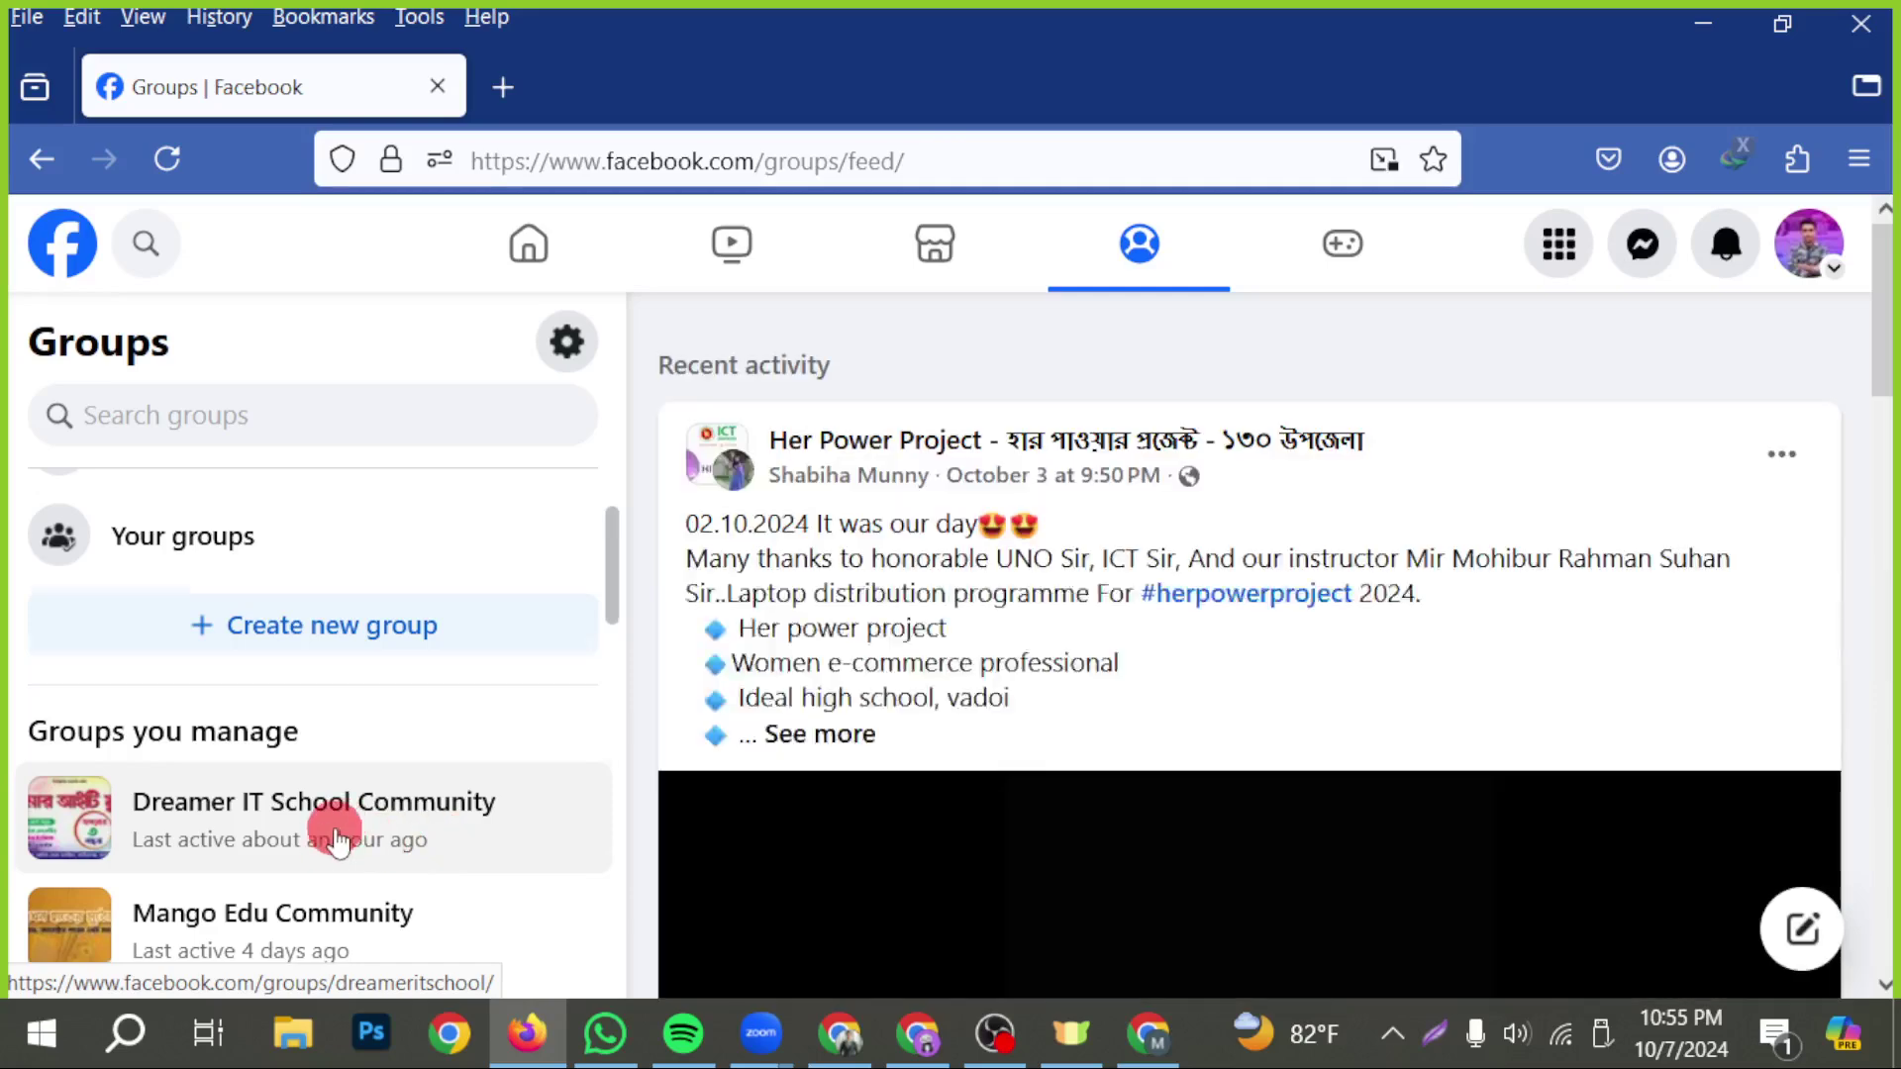
scroll(396, 822, down, 2)
scroll(377, 846, down, 4)
scroll(383, 854, up, 8)
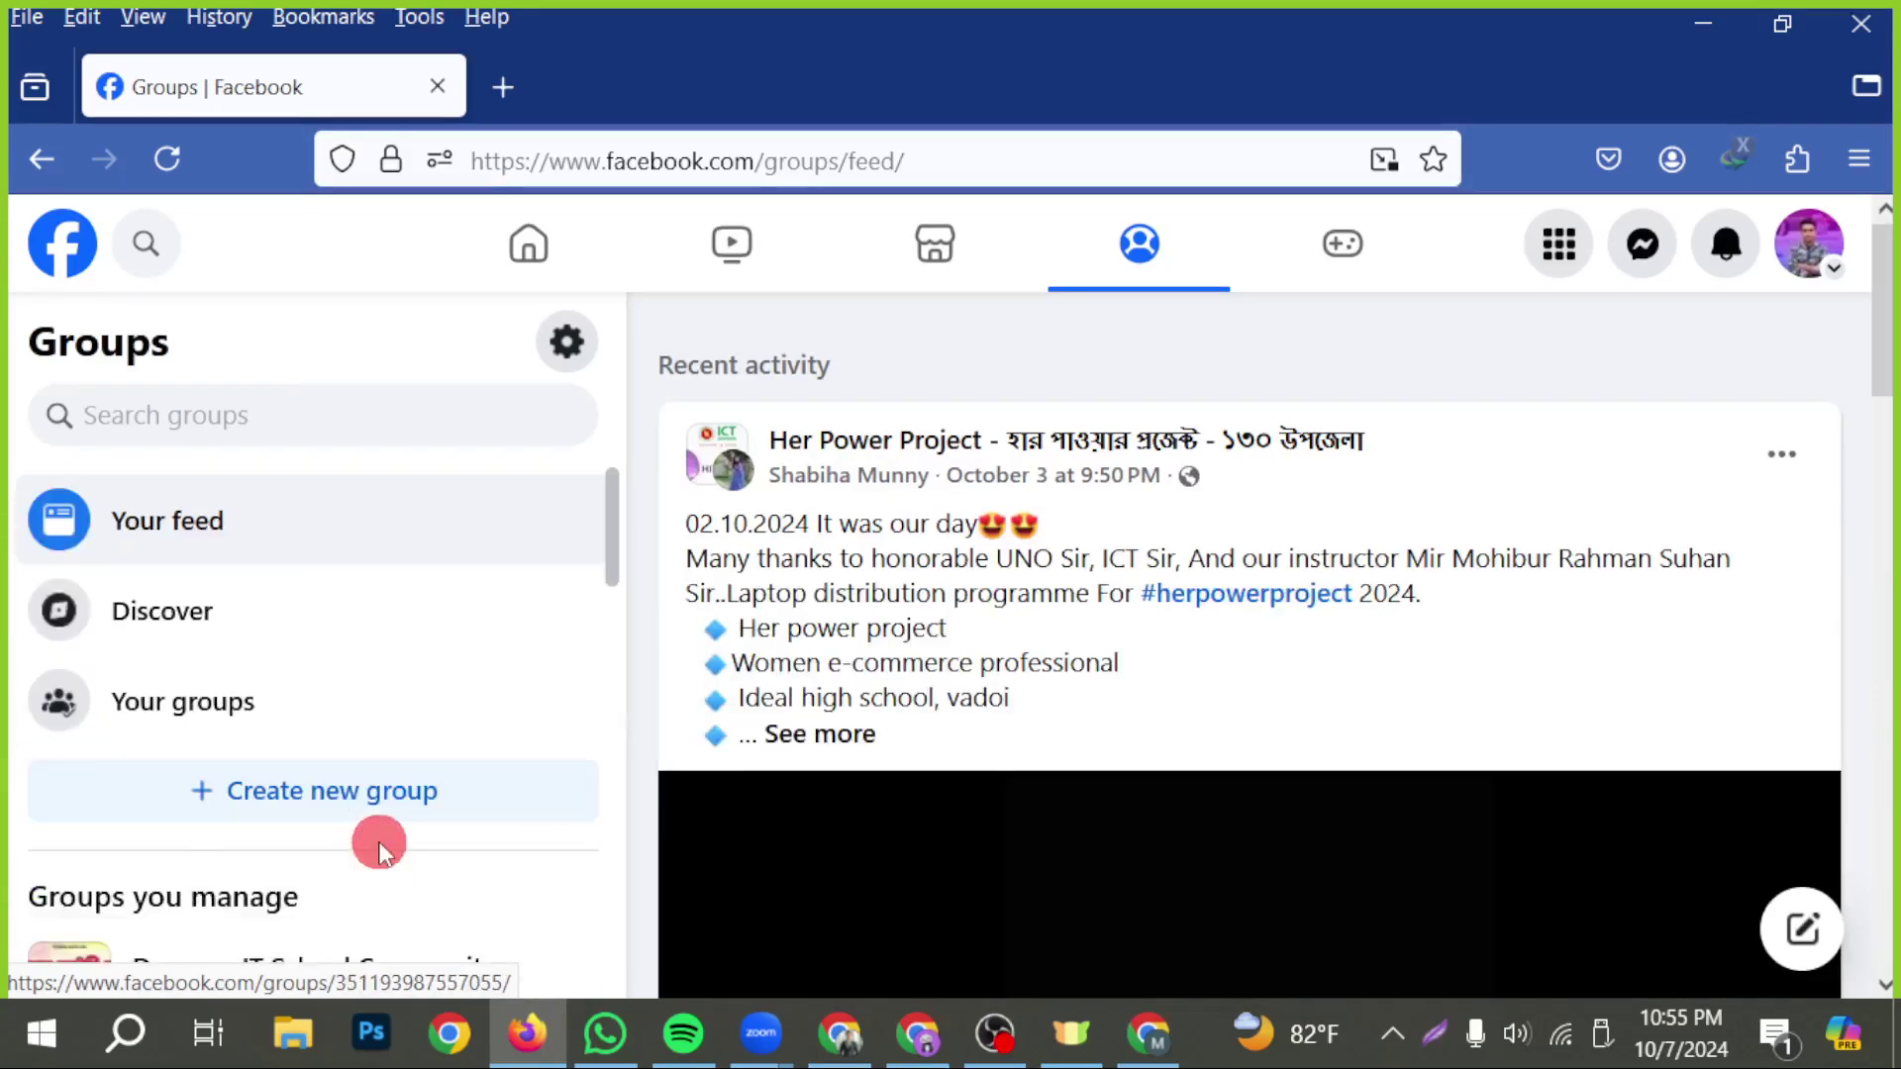
click(188, 703)
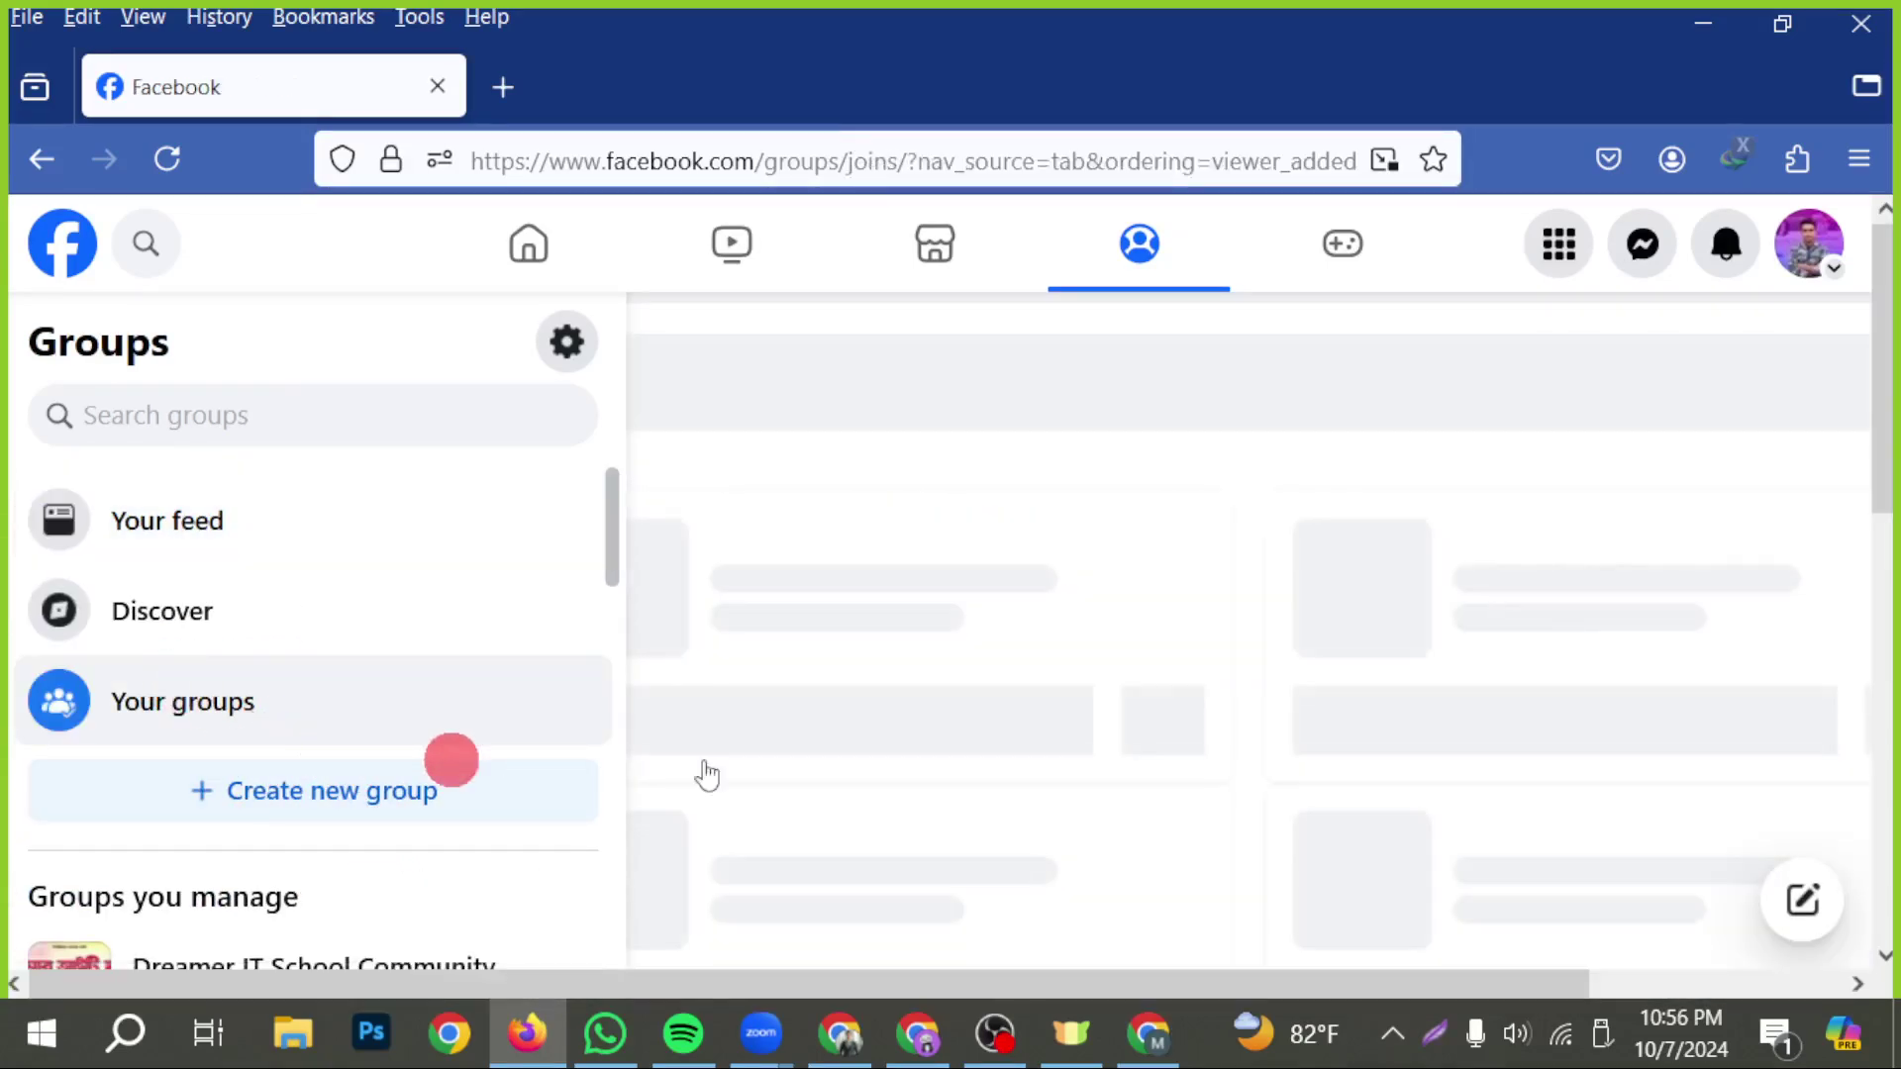
scroll(975, 762, down, 2)
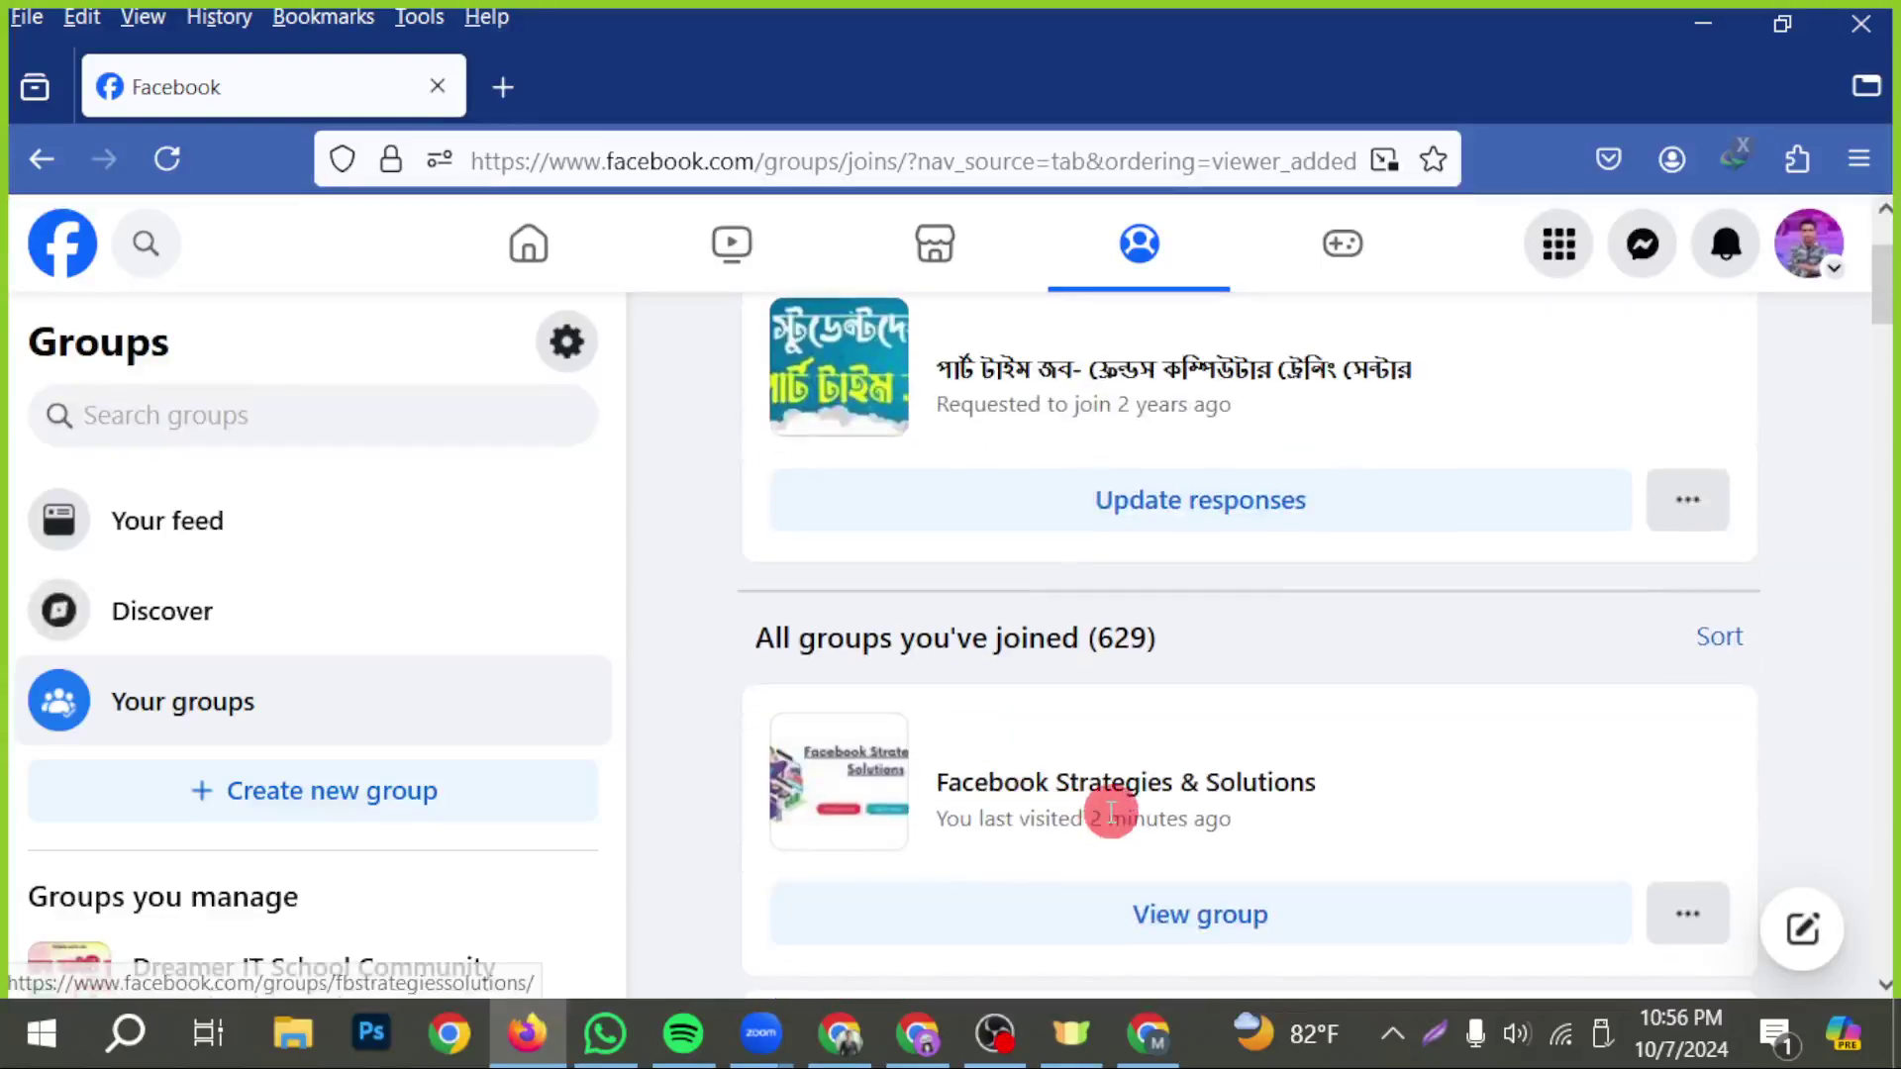
click(1104, 792)
- Examine the group's discussion feed and the list of managed and joined groups beside it
scroll(1178, 782, down, 5)
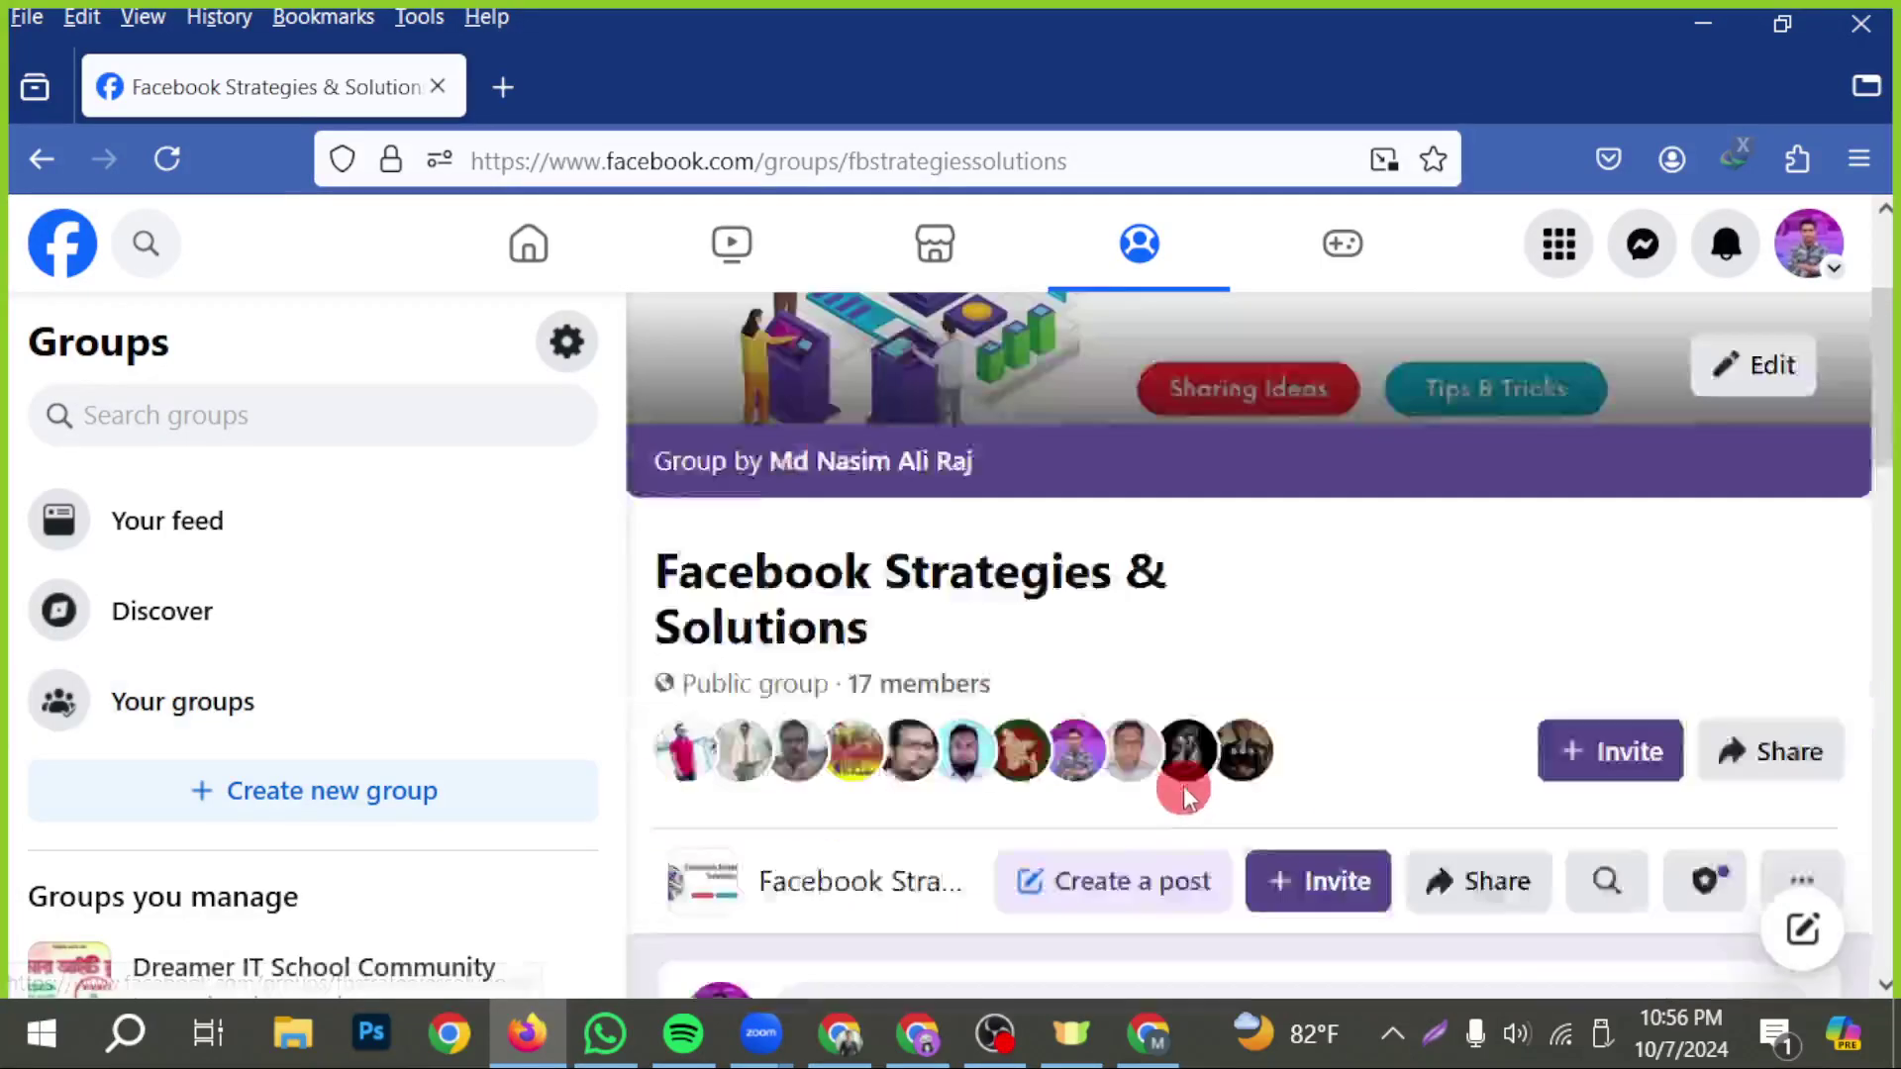
scroll(1173, 772, down, 3)
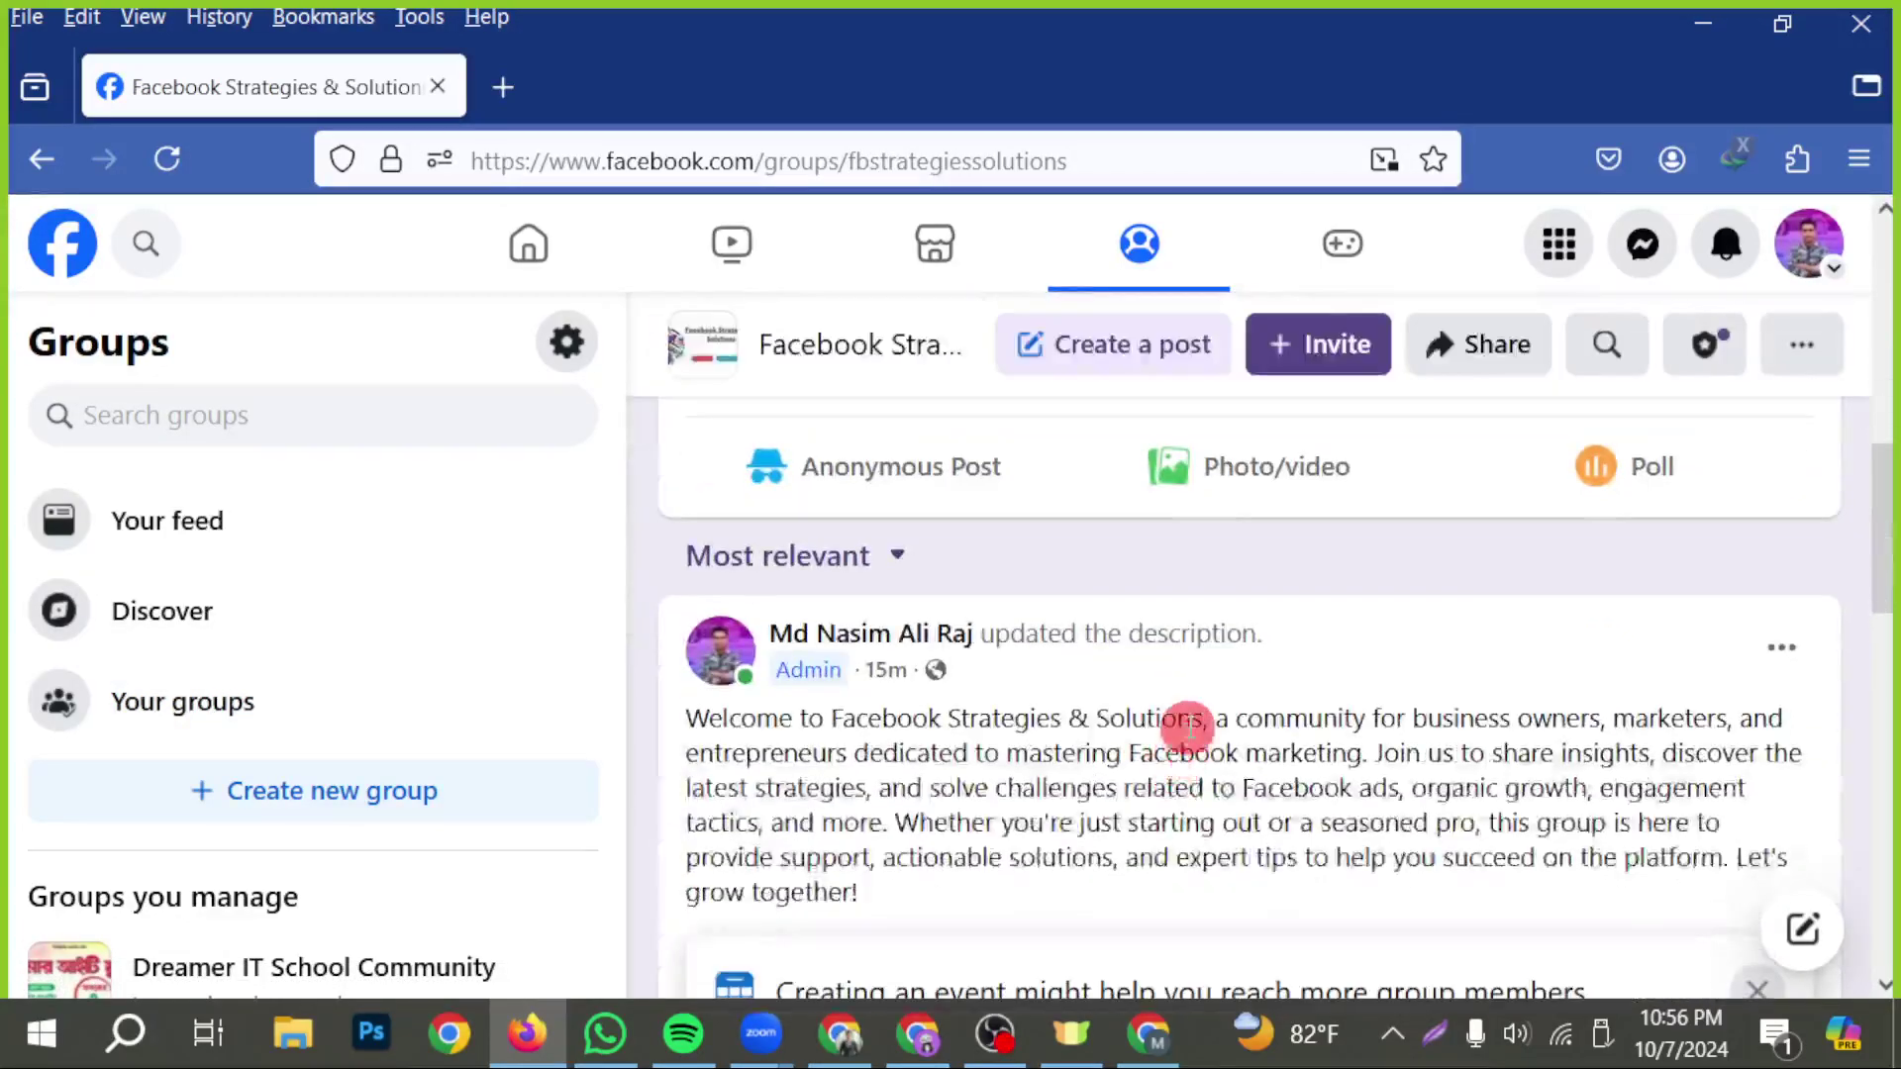
scroll(366, 683, down, 5)
scroll(614, 633, up, 8)
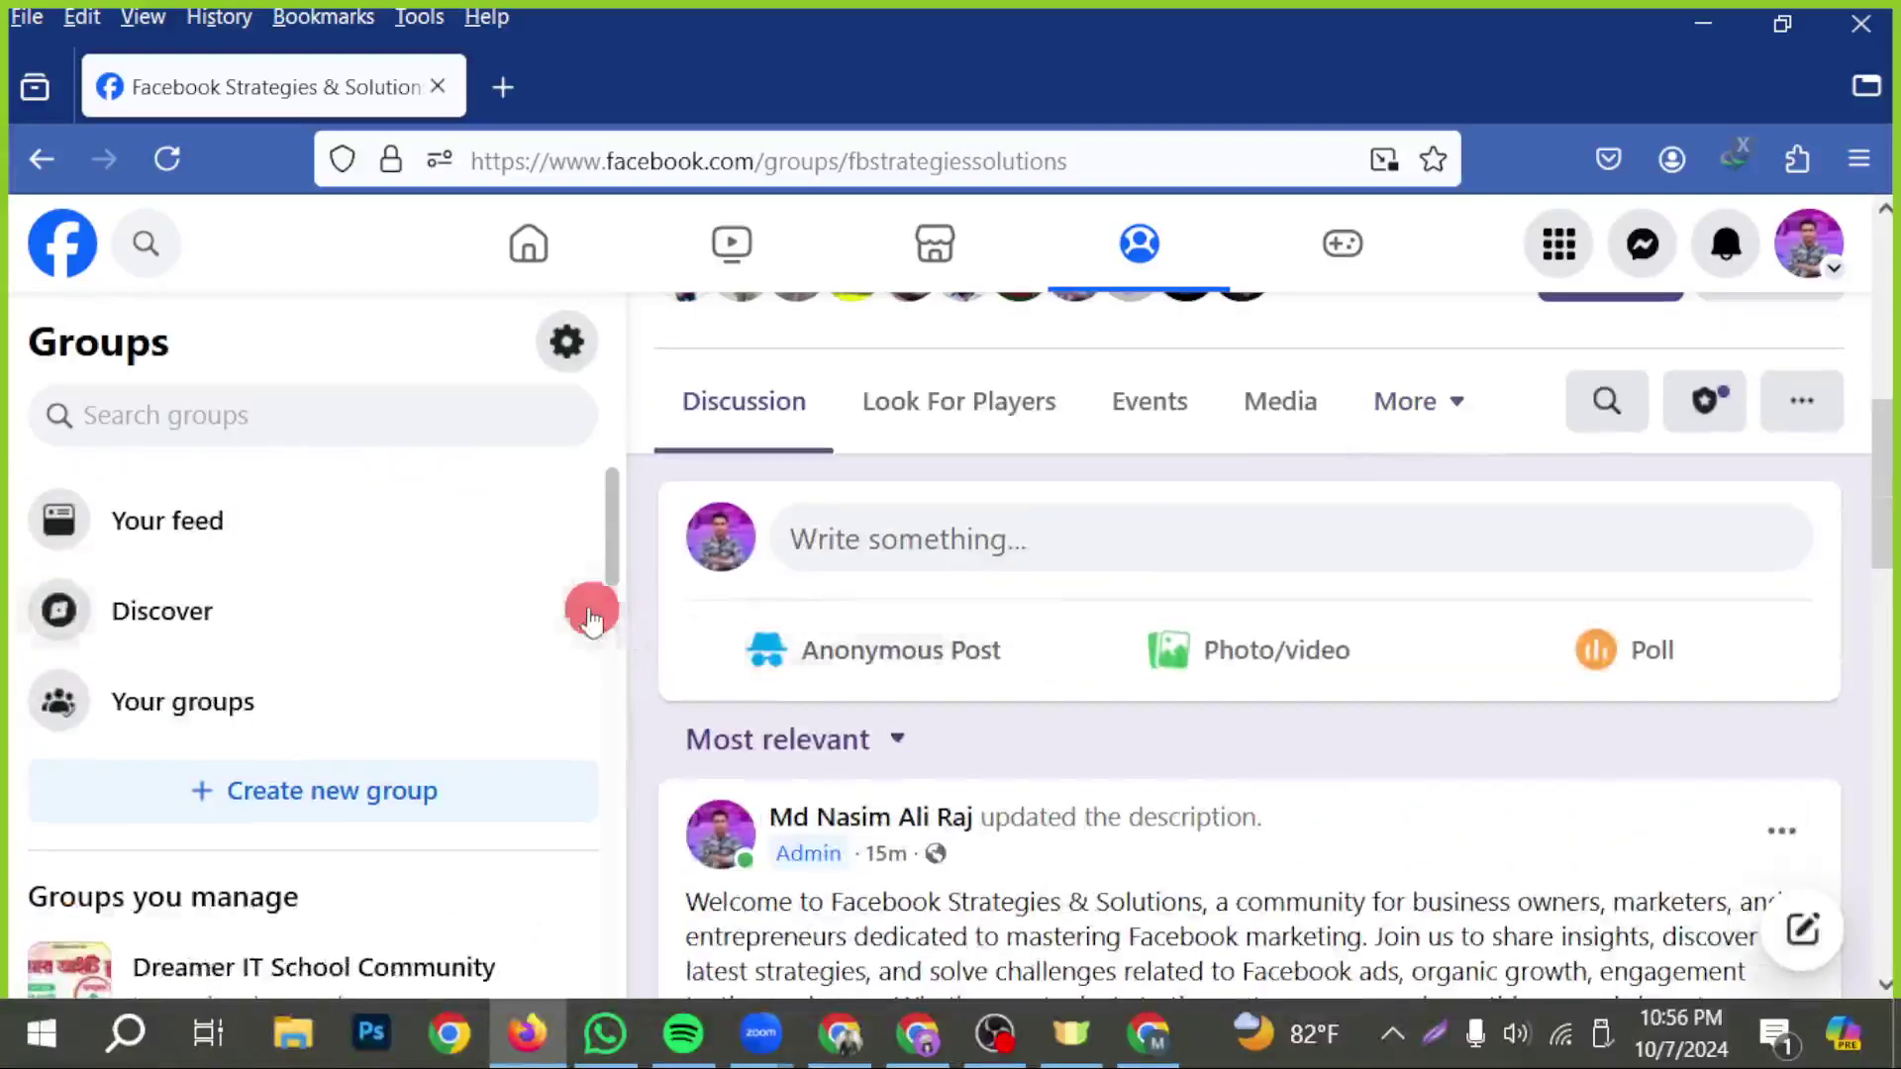
scroll(538, 599, down, 10)
scroll(537, 599, down, 3)
scroll(480, 614, up, 4)
- Examine the Groups notification and management settings along with the group's page, dismissing the new notification pop-up
click(567, 342)
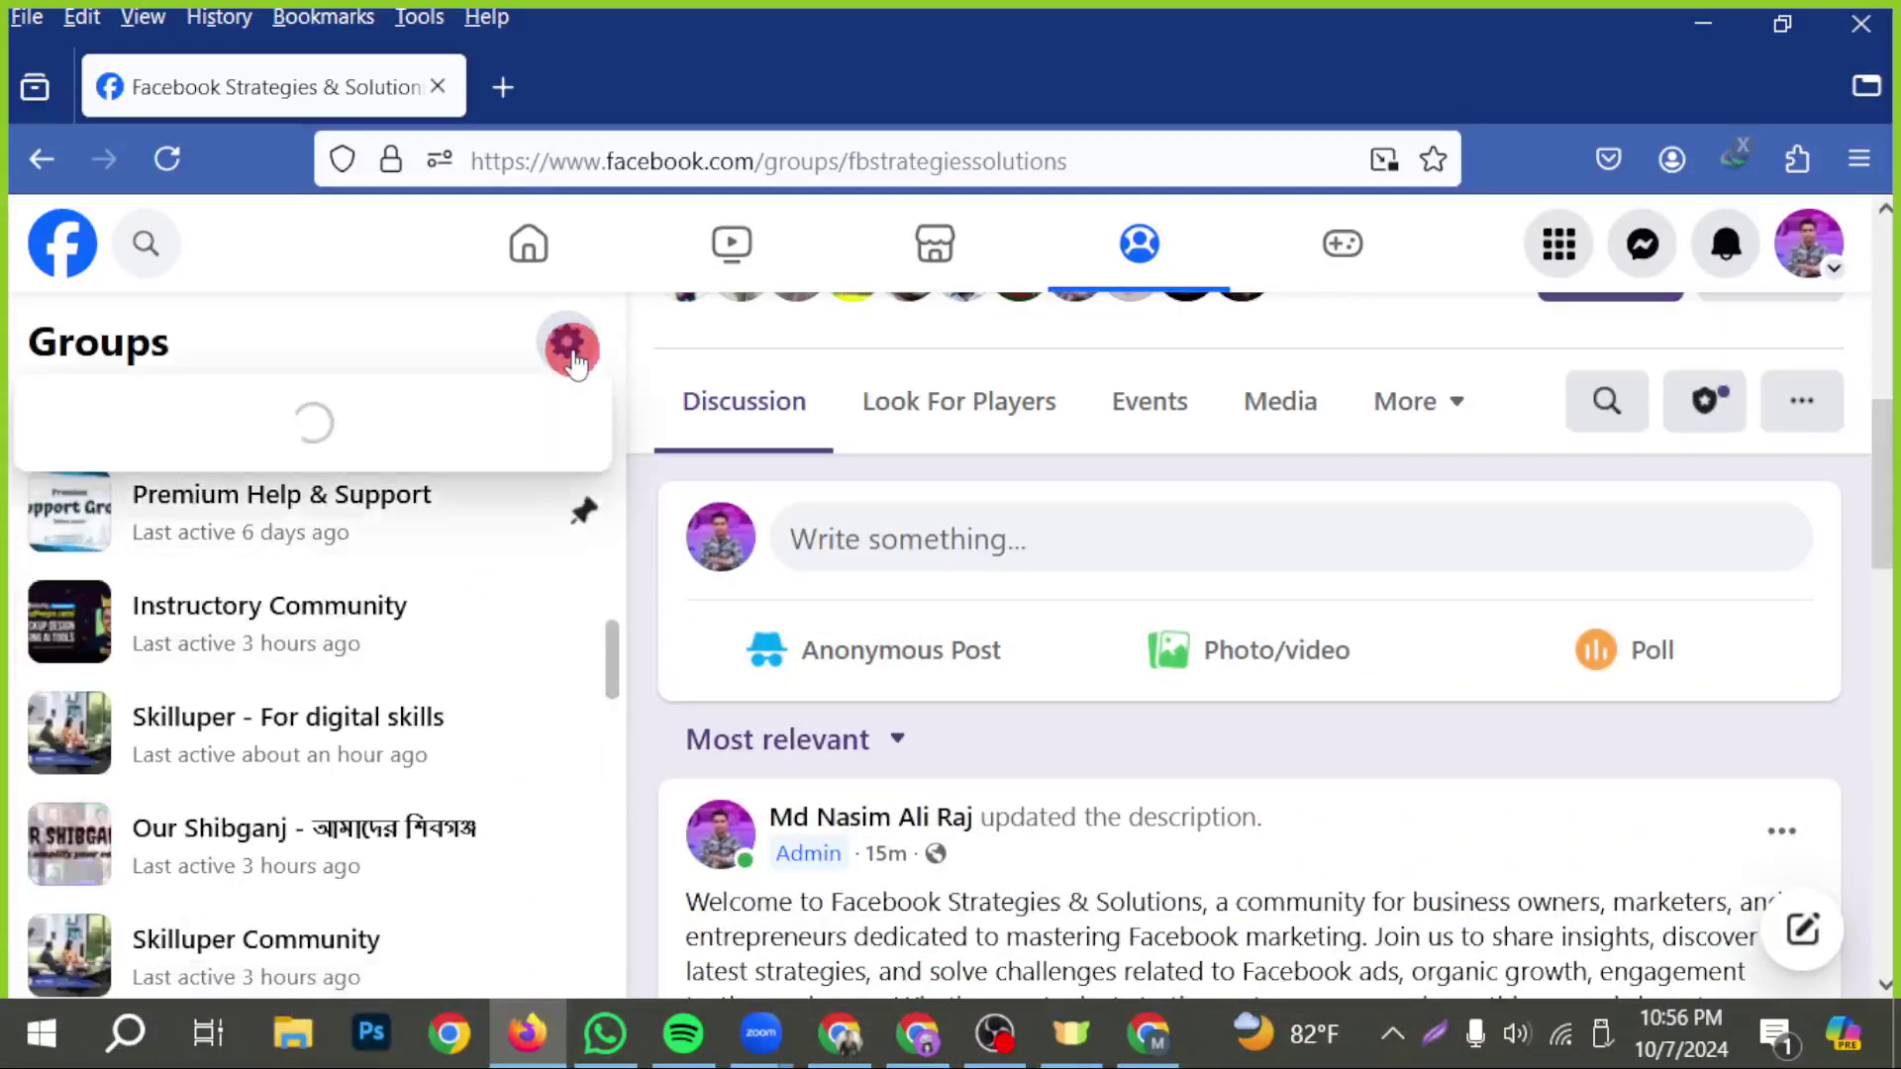
scroll(338, 723, down, 2)
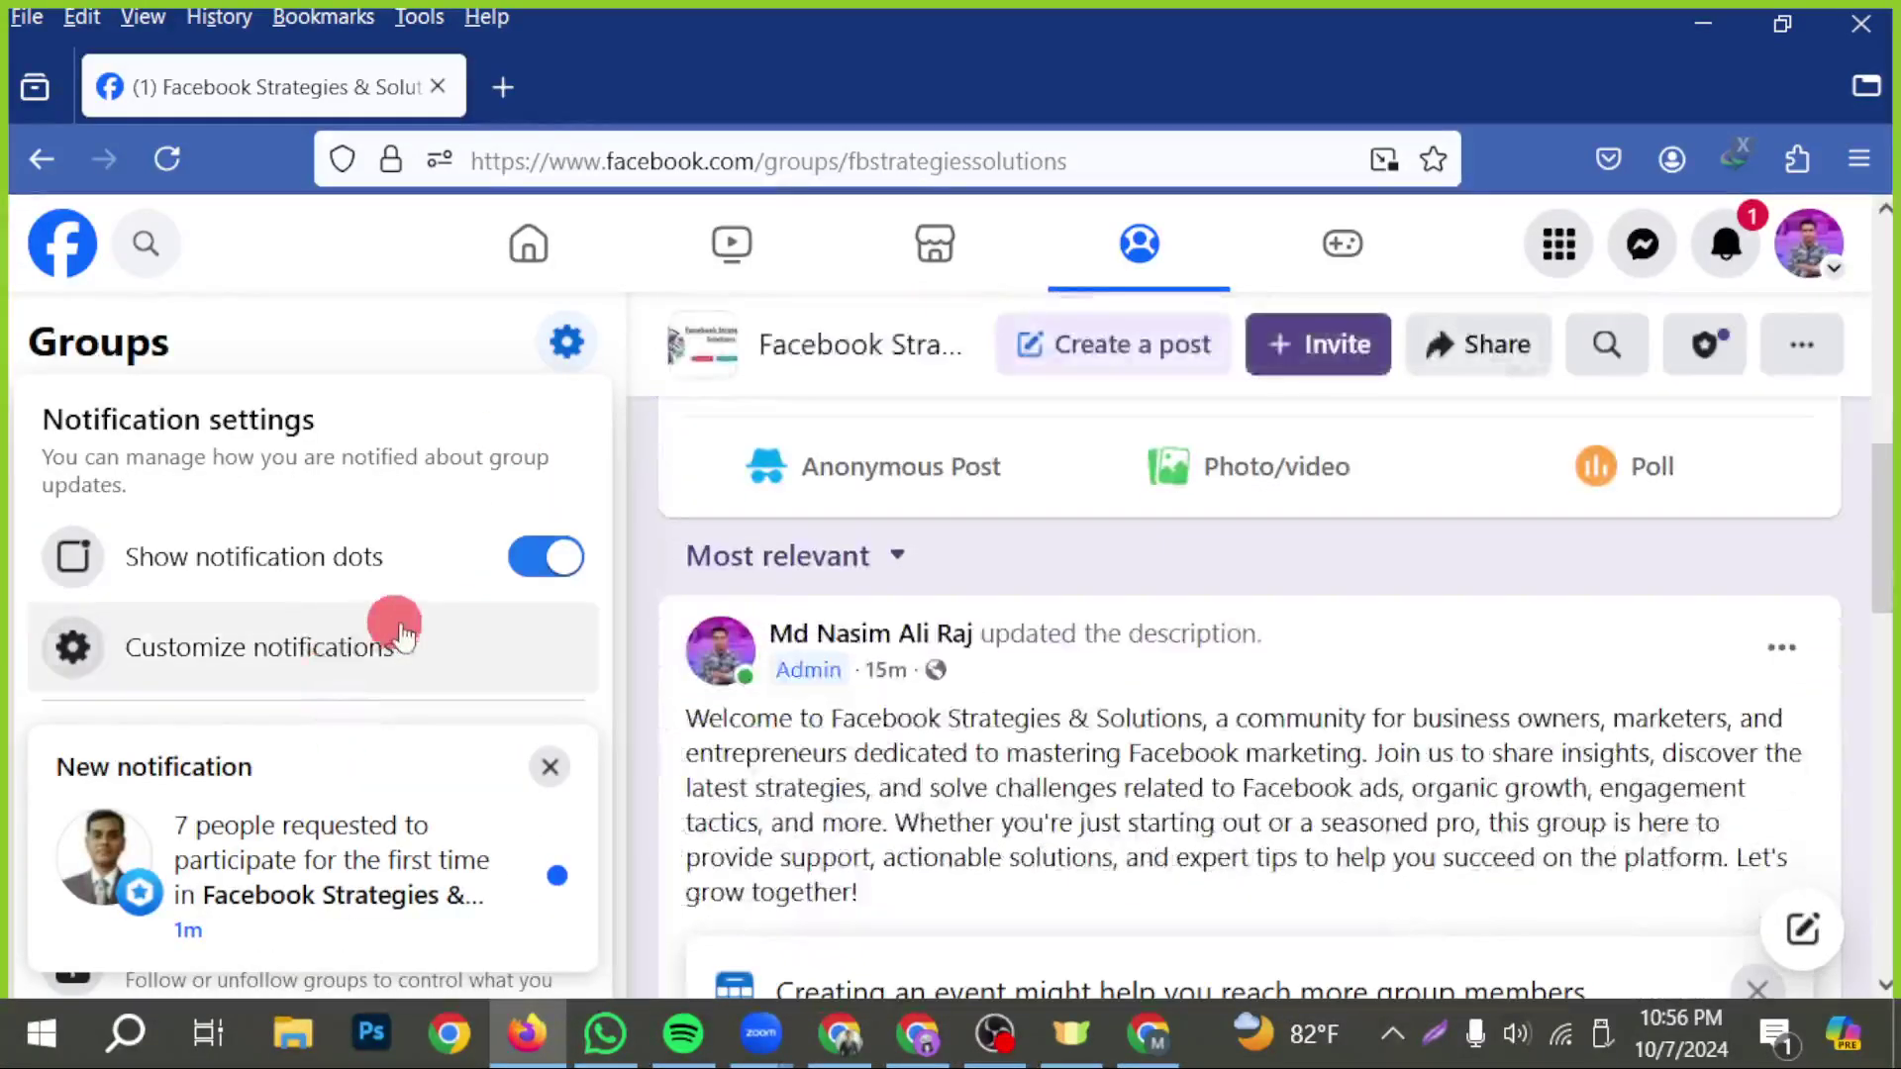
scroll(524, 713, down, 2)
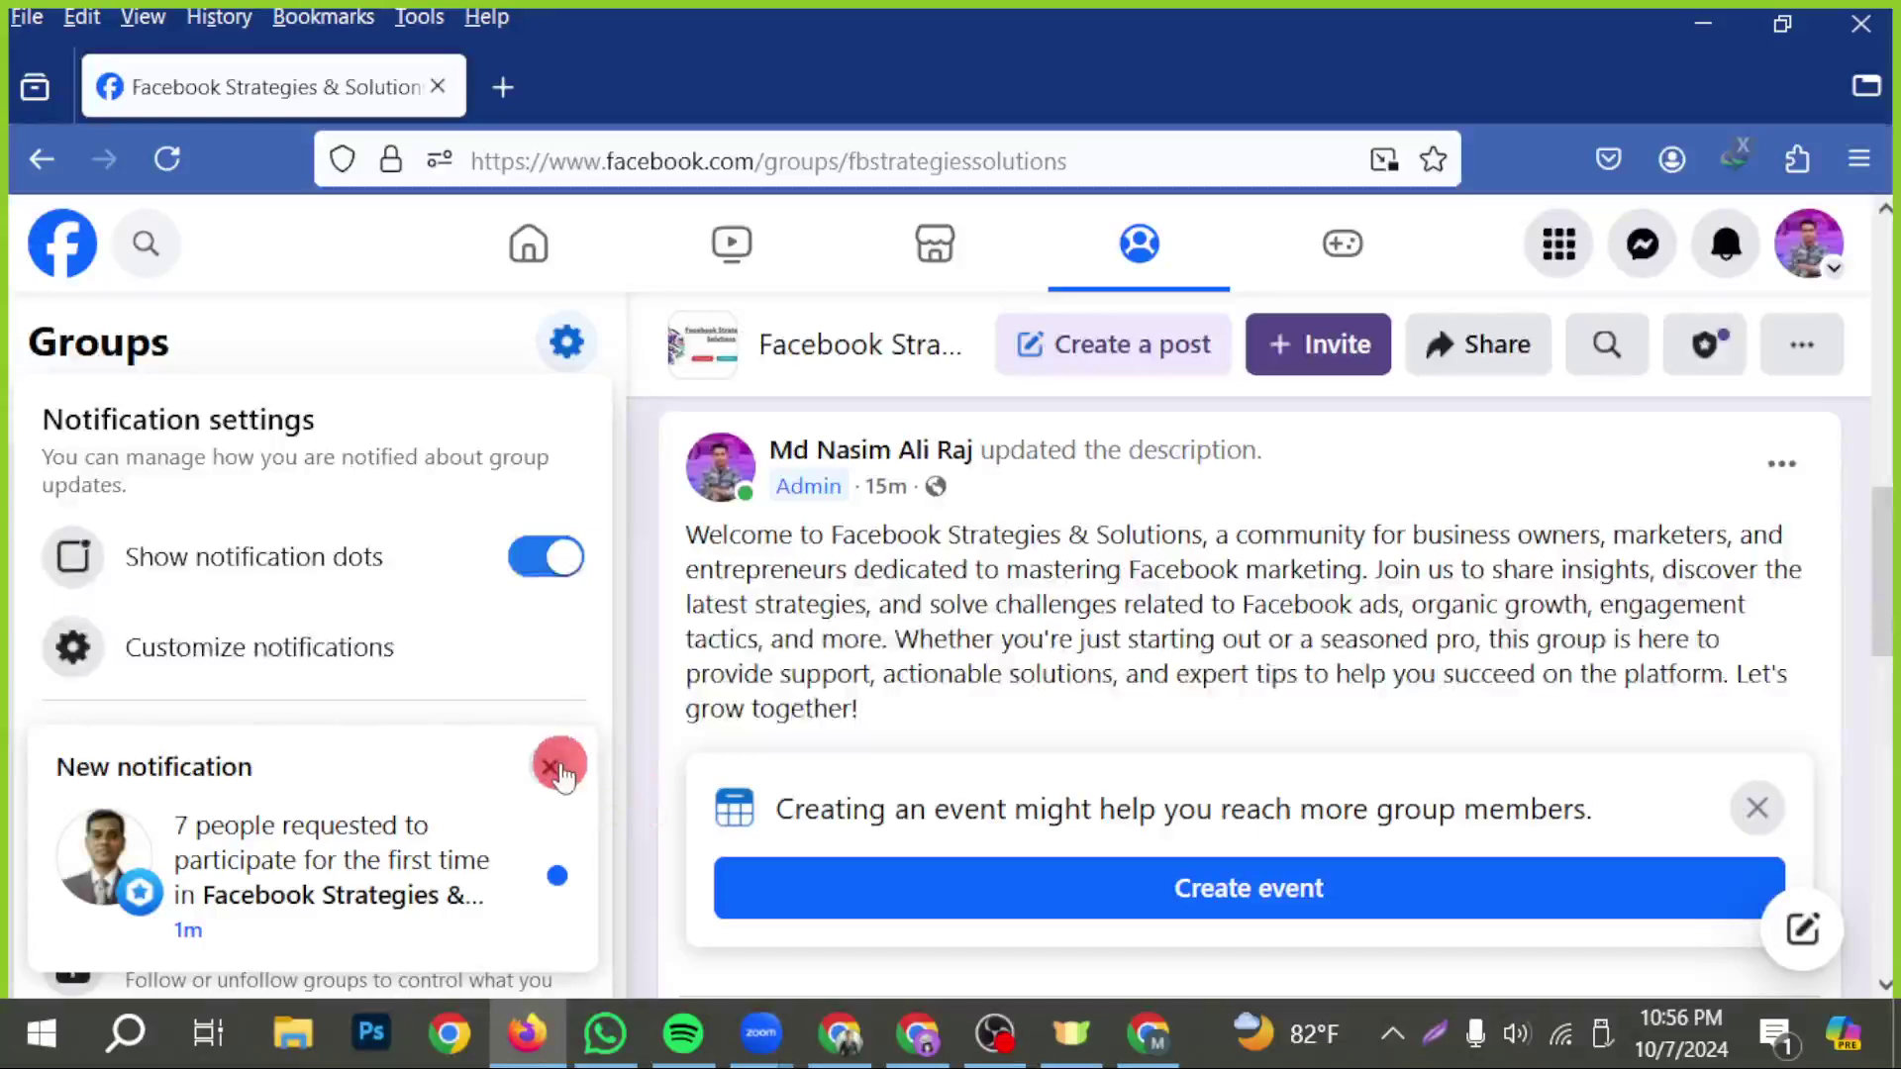
click(551, 768)
scroll(1008, 701, up, 5)
scroll(1008, 701, down, 5)
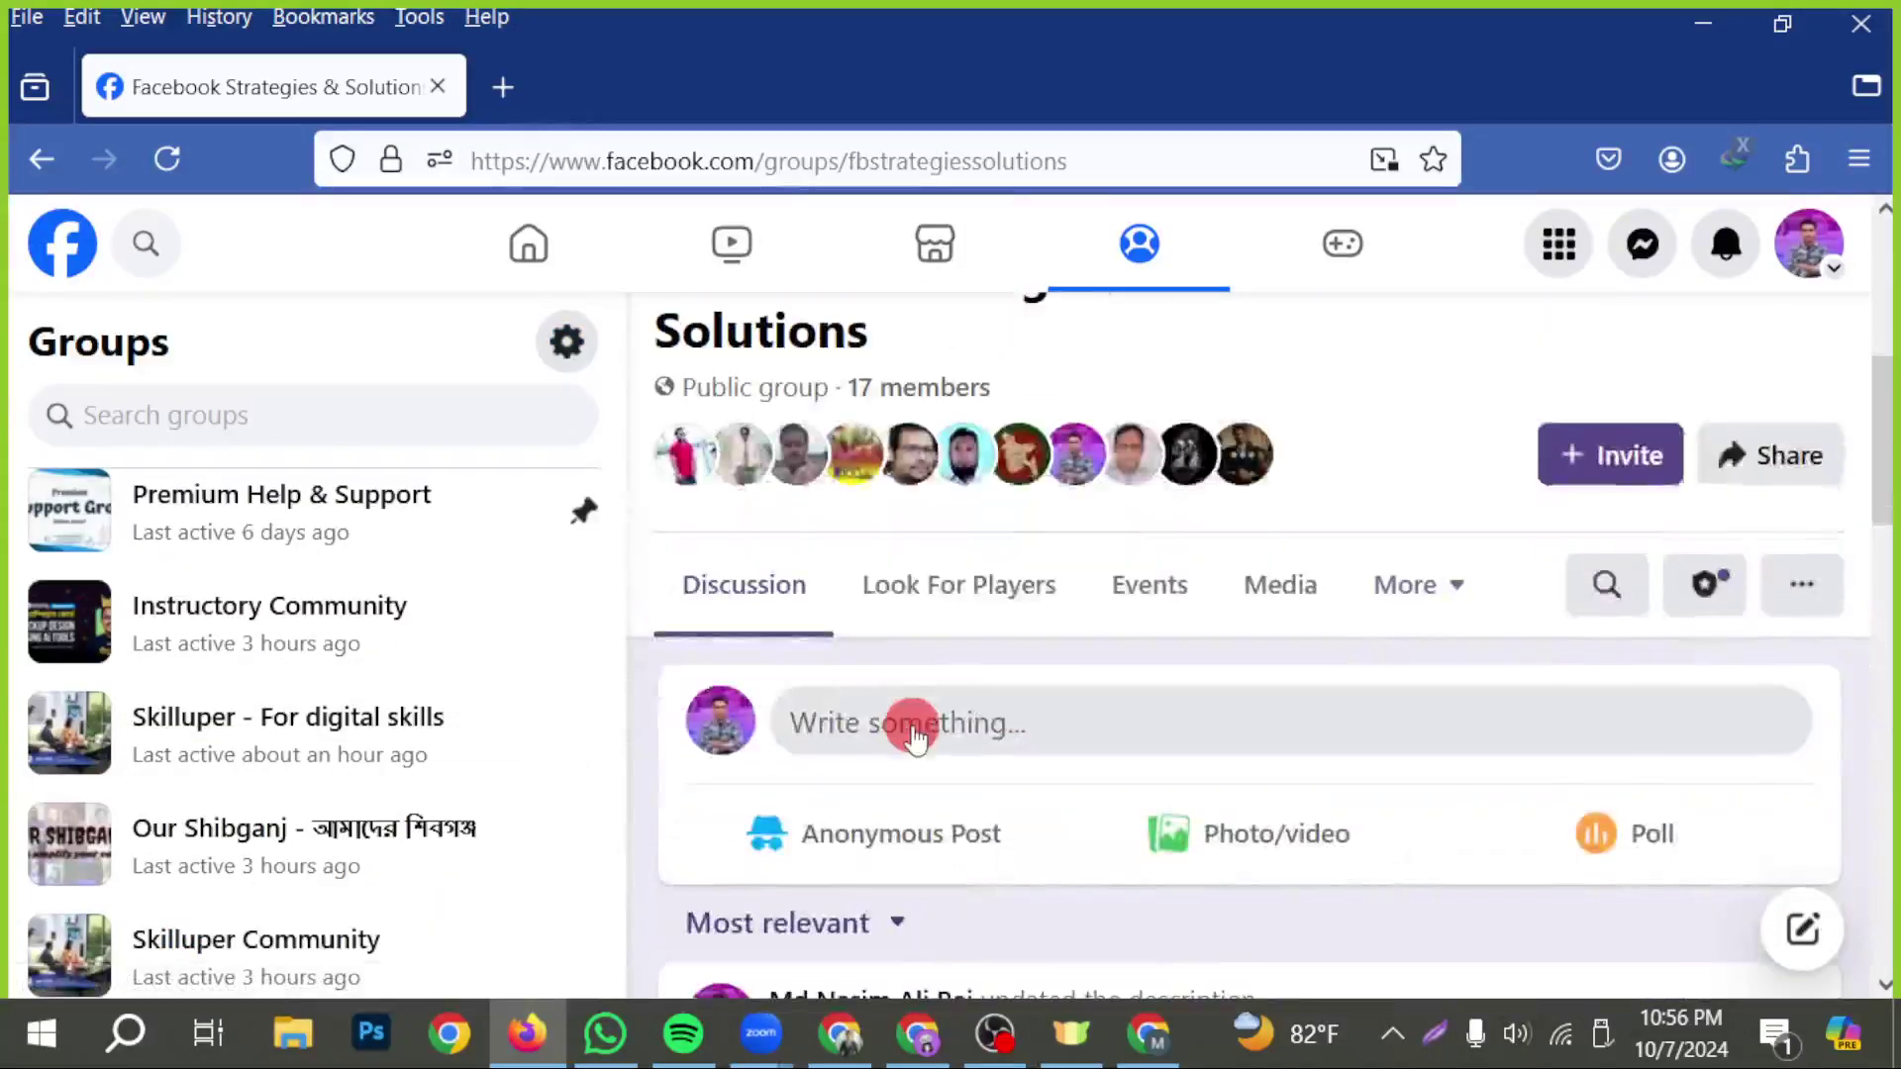
scroll(912, 732, up, 4)
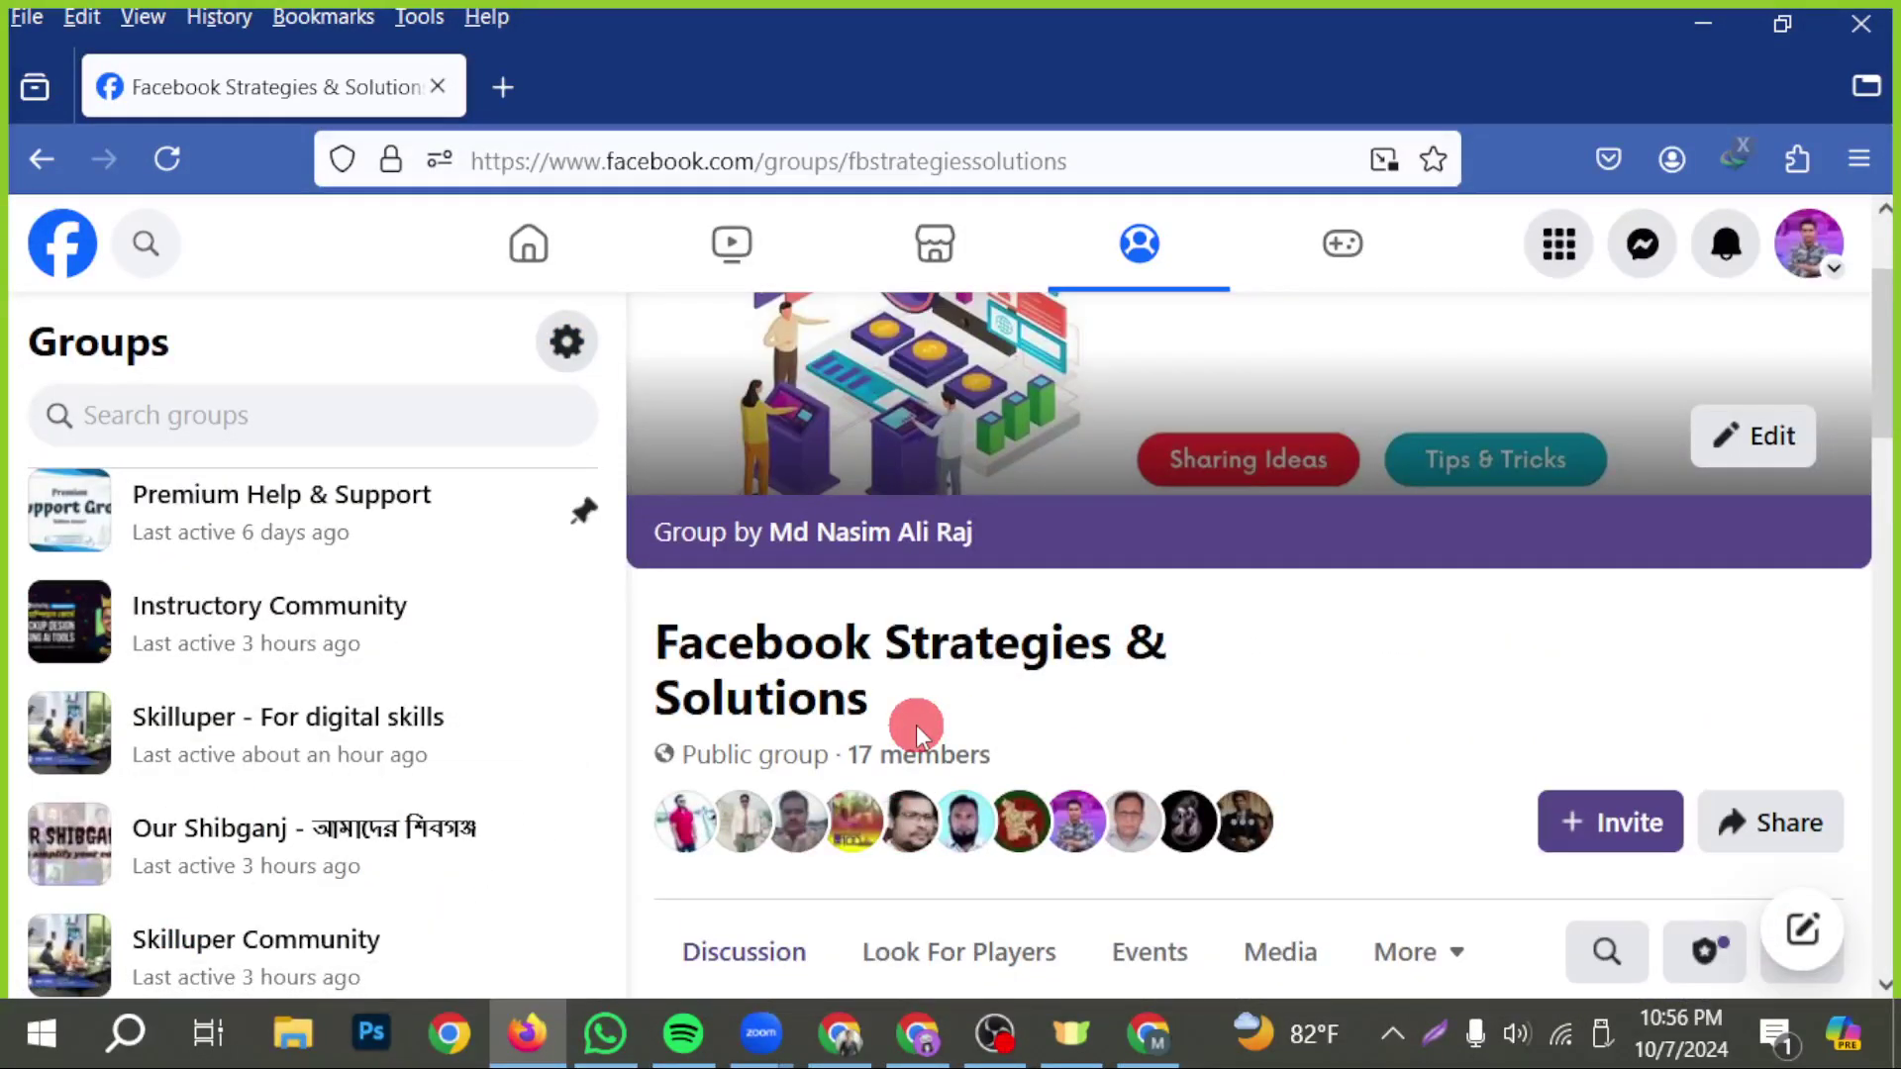
scroll(507, 702, down, 2)
scroll(508, 703, down, 3)
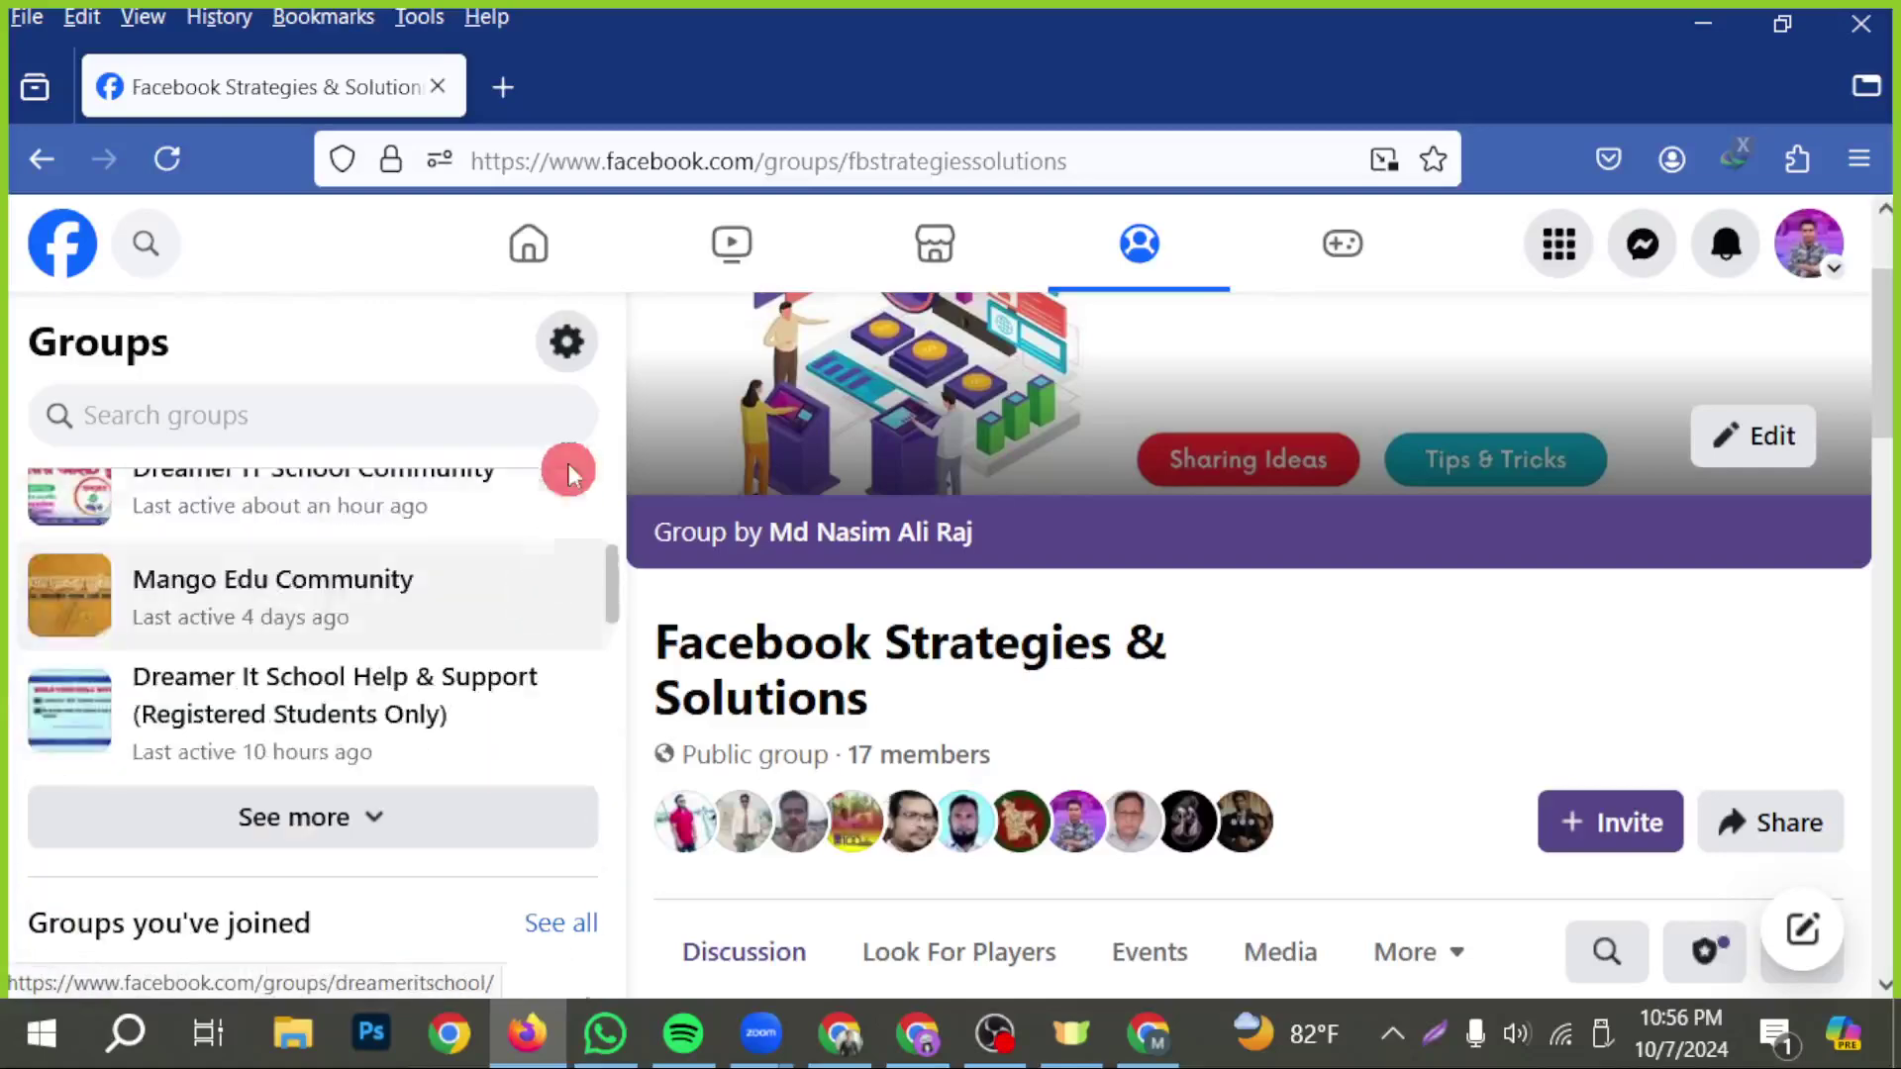
click(567, 342)
scroll(275, 704, down, 4)
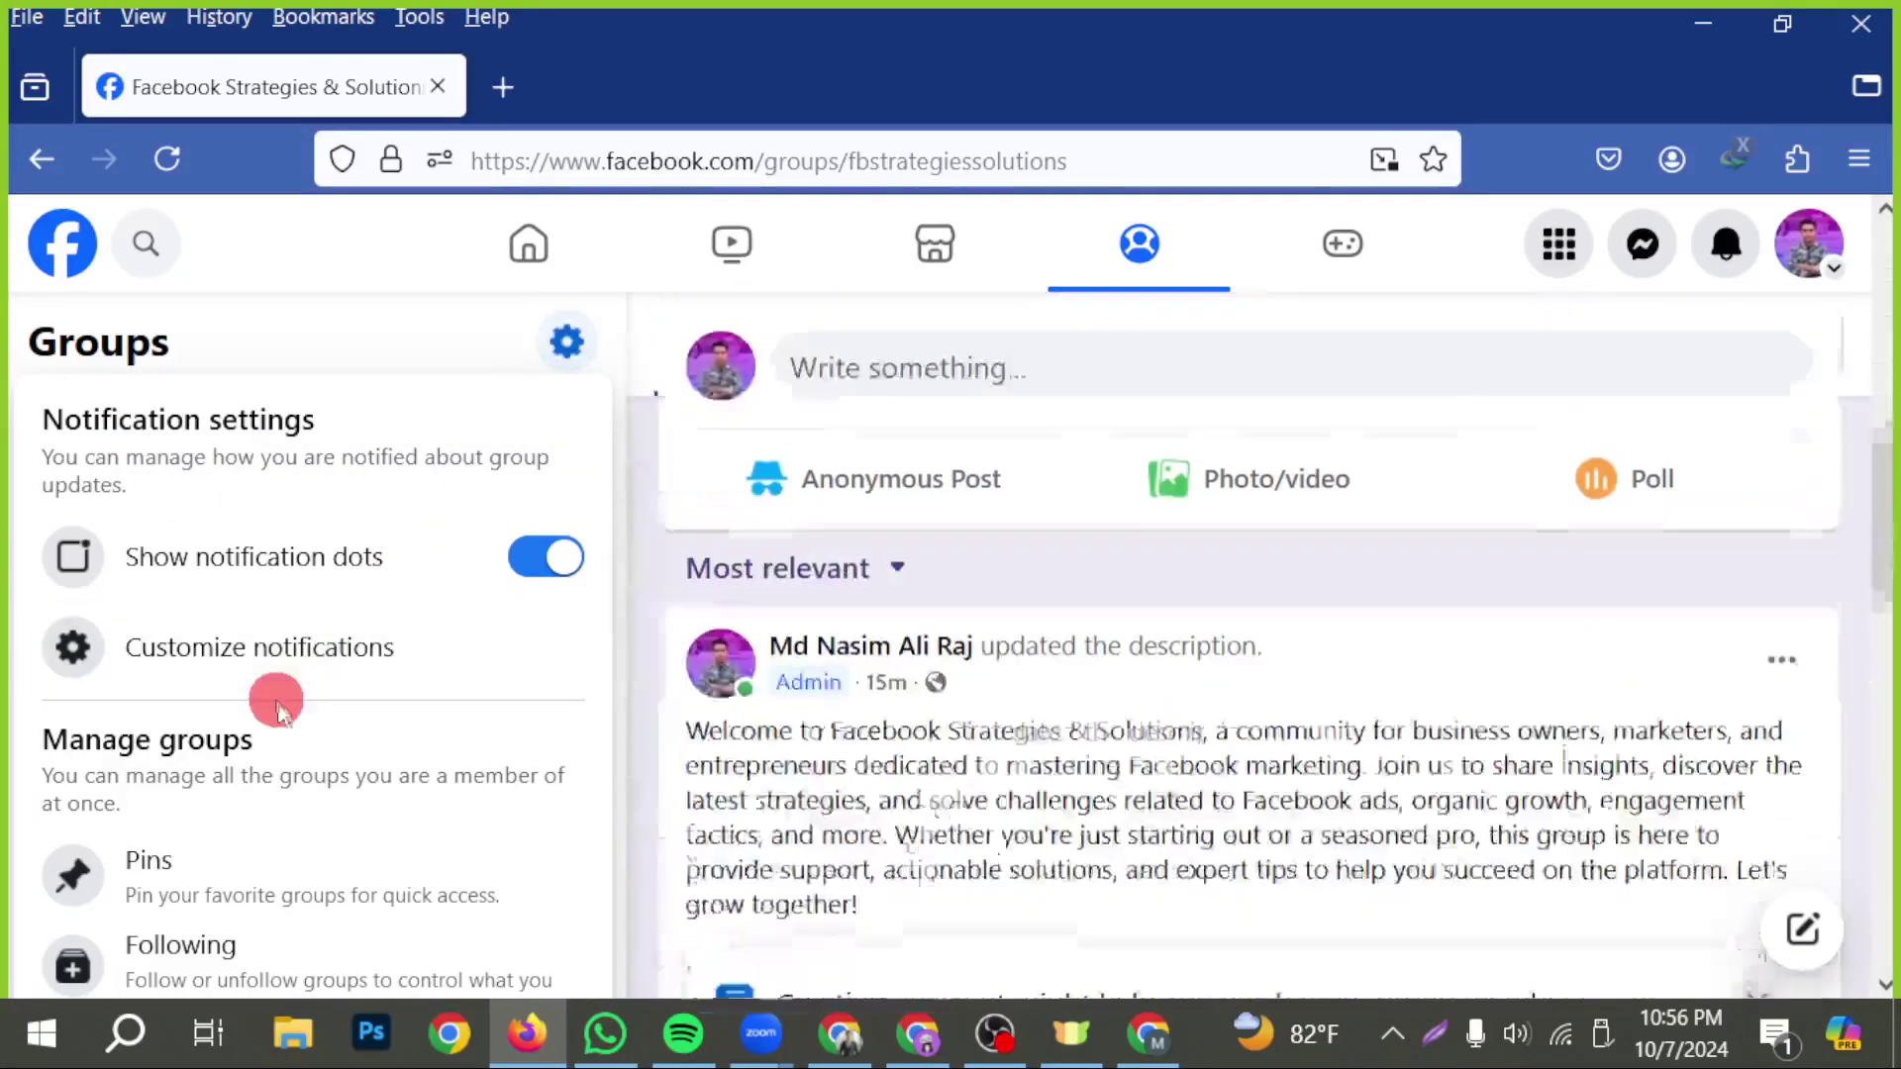
scroll(1293, 818, up, 6)
scroll(1293, 818, down, 2)
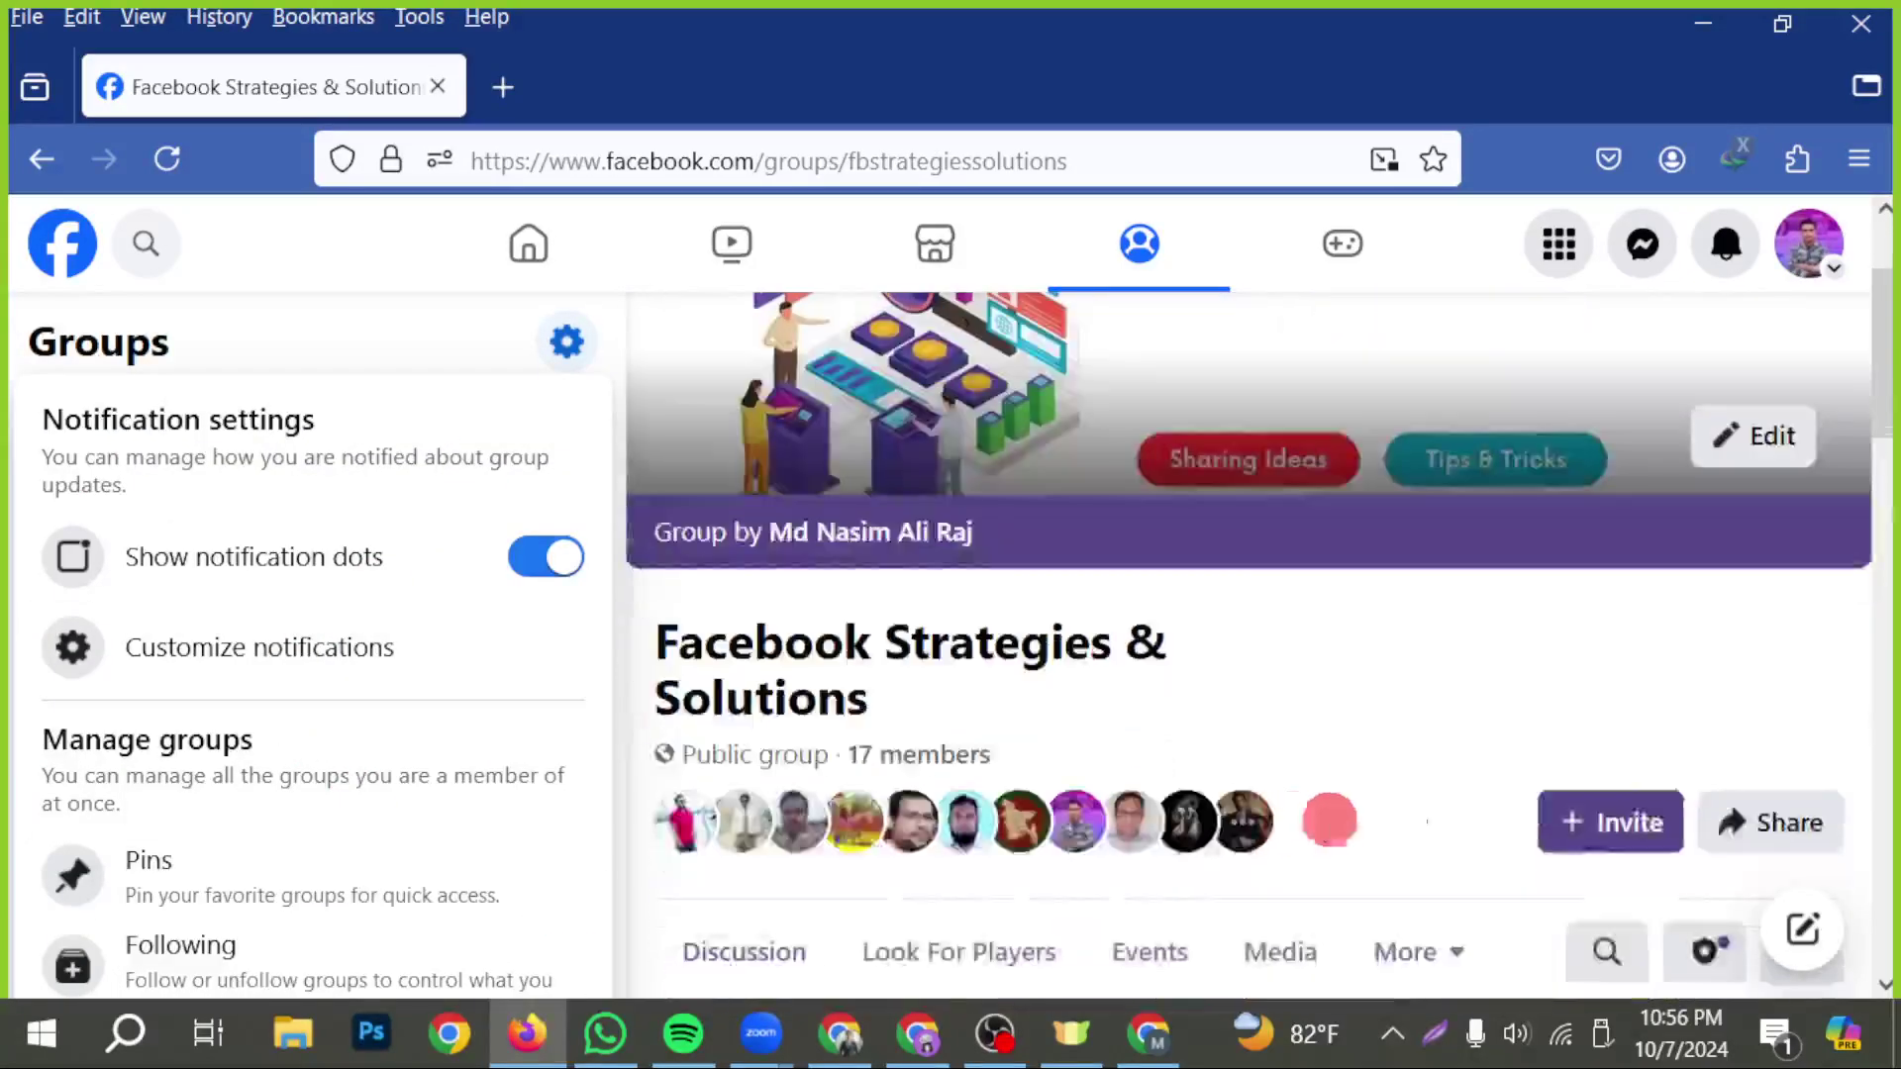
scroll(1128, 768, down, 2)
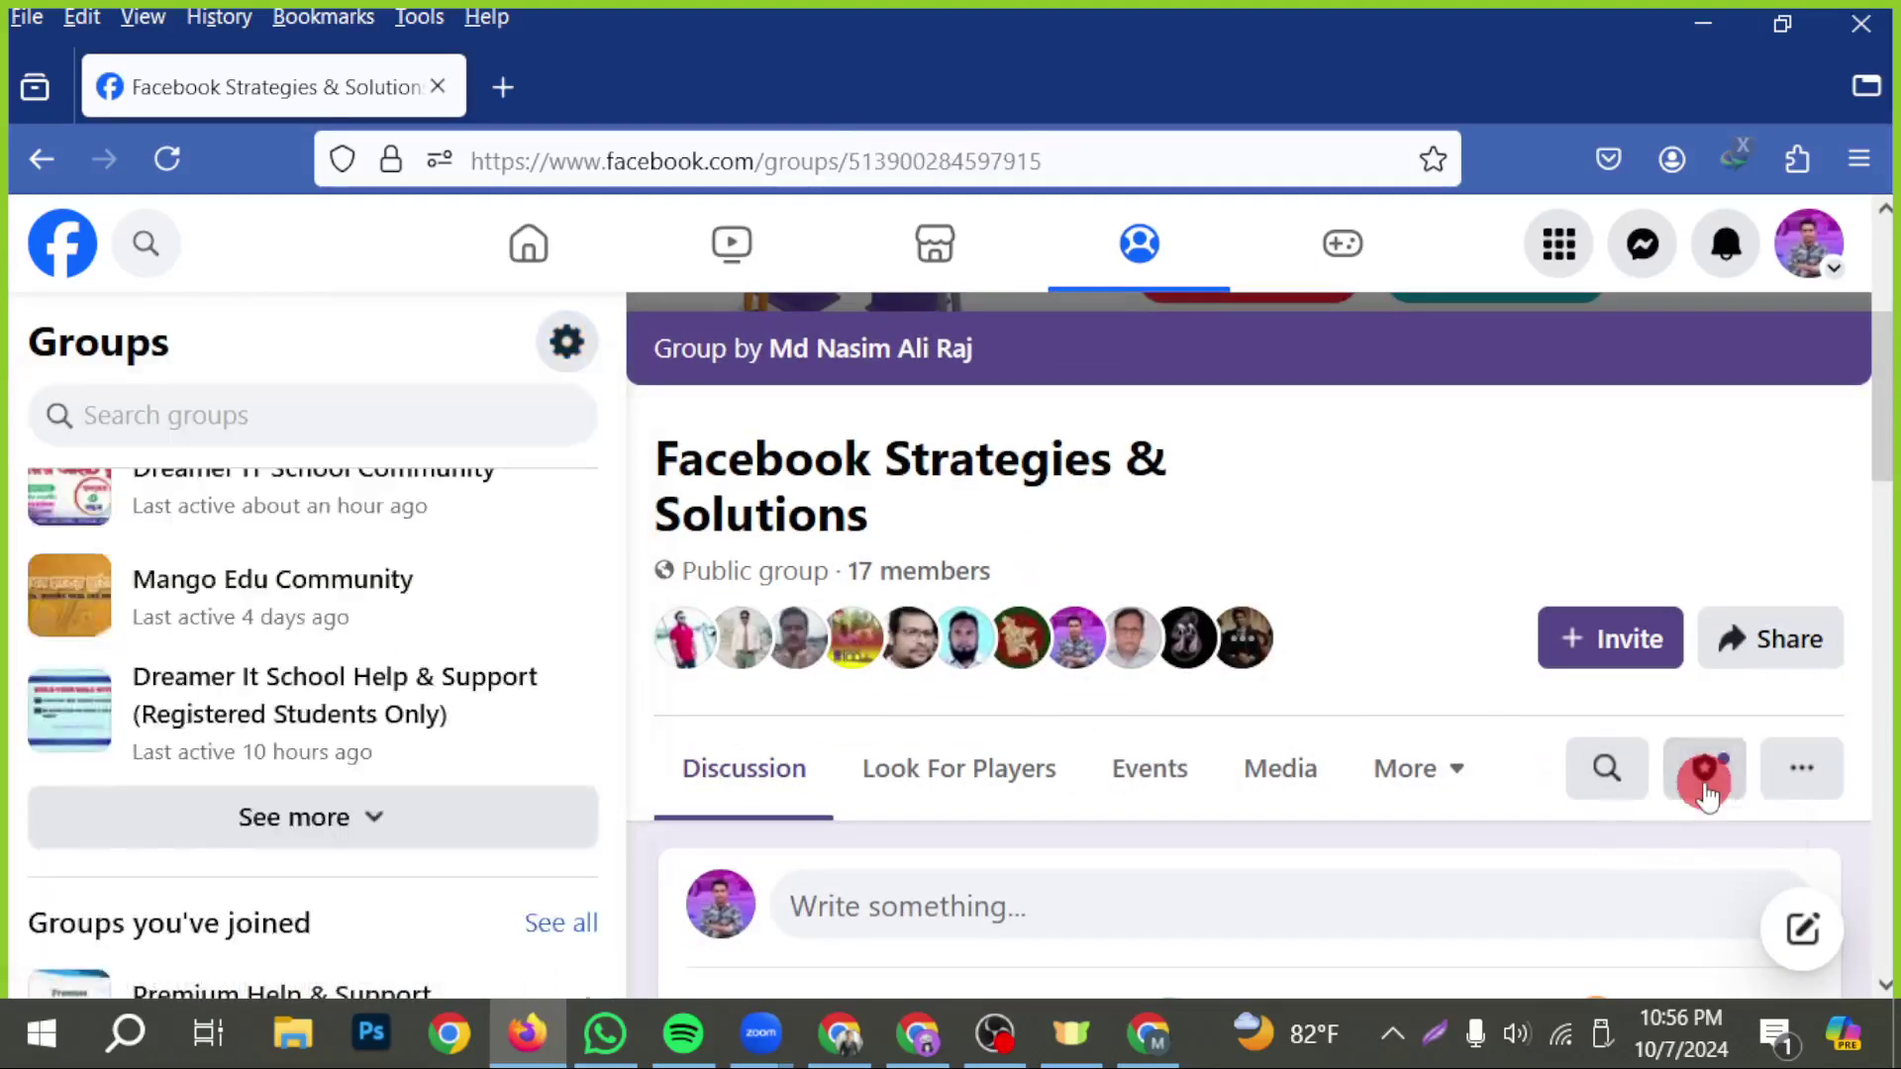
- Look through the group's admin tools, settings and insights entries, and open the Engagement insights
scroll(255, 690, down, 10)
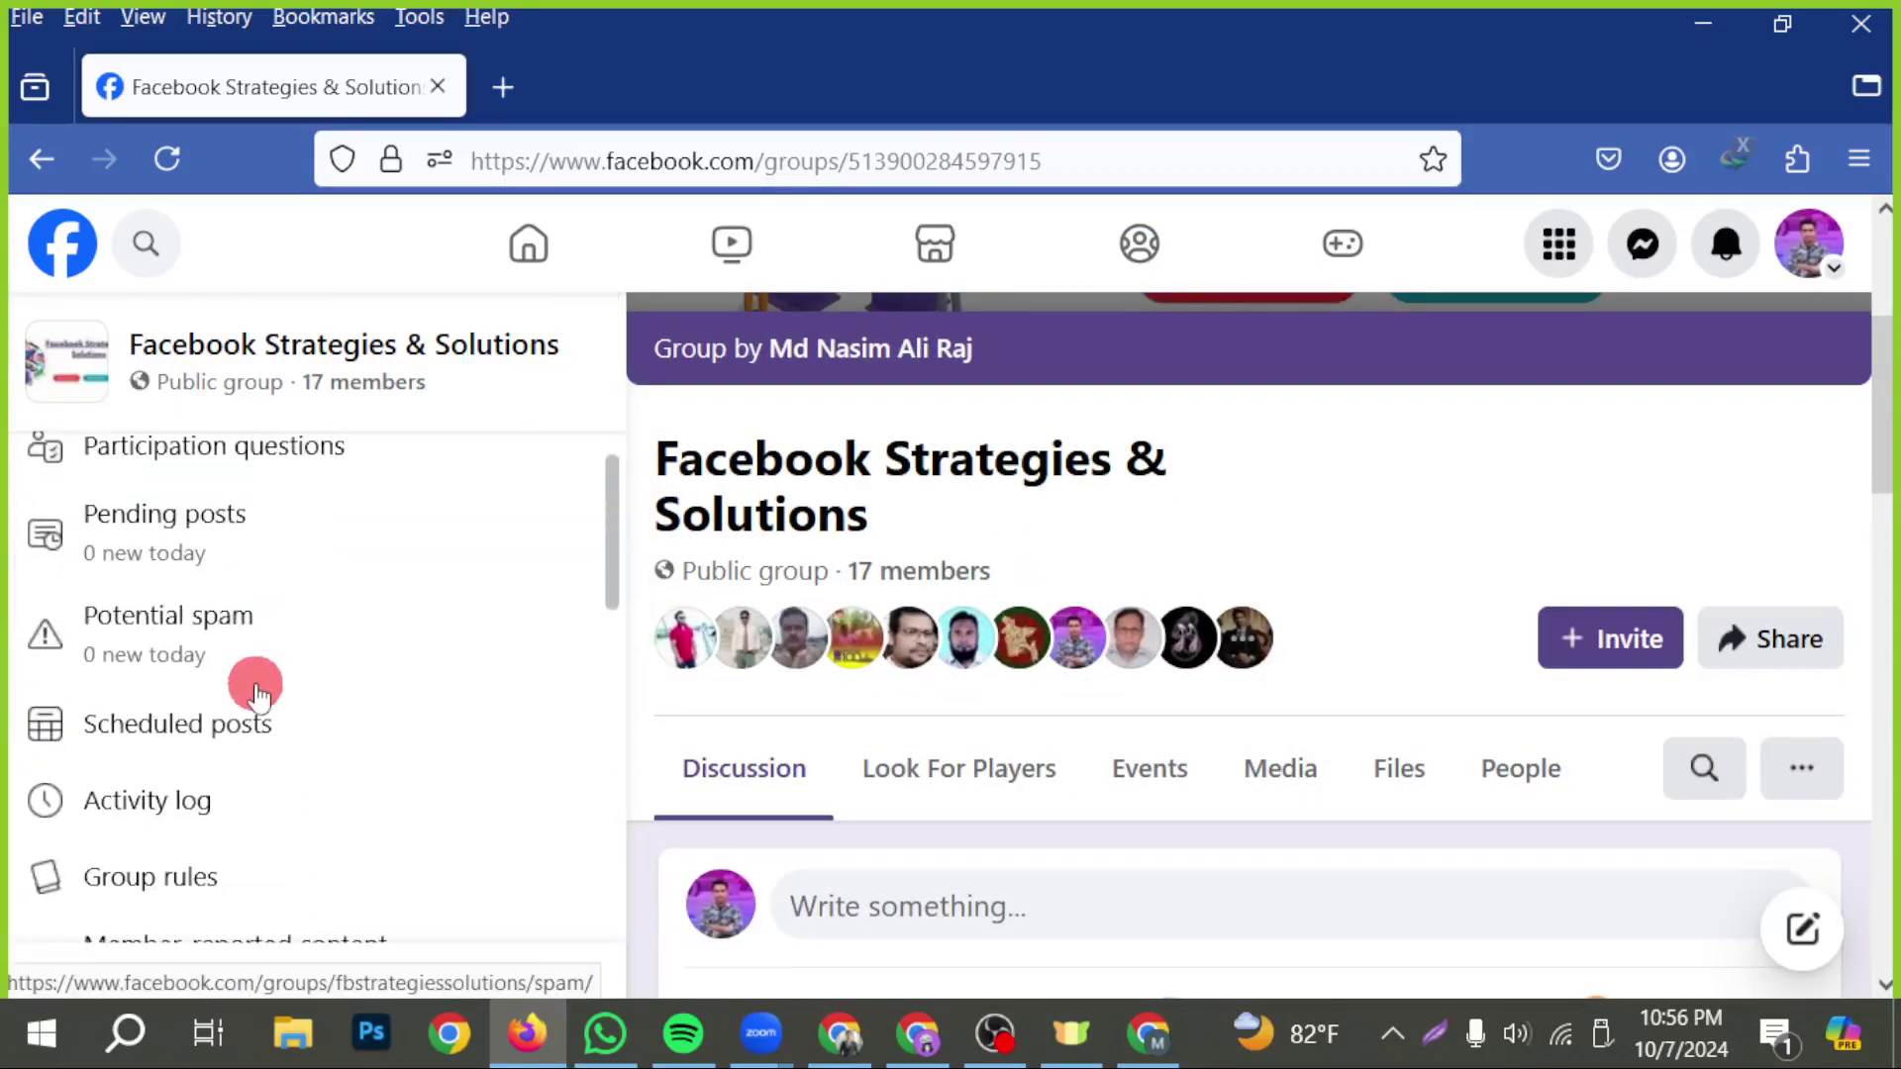
scroll(255, 690, down, 7)
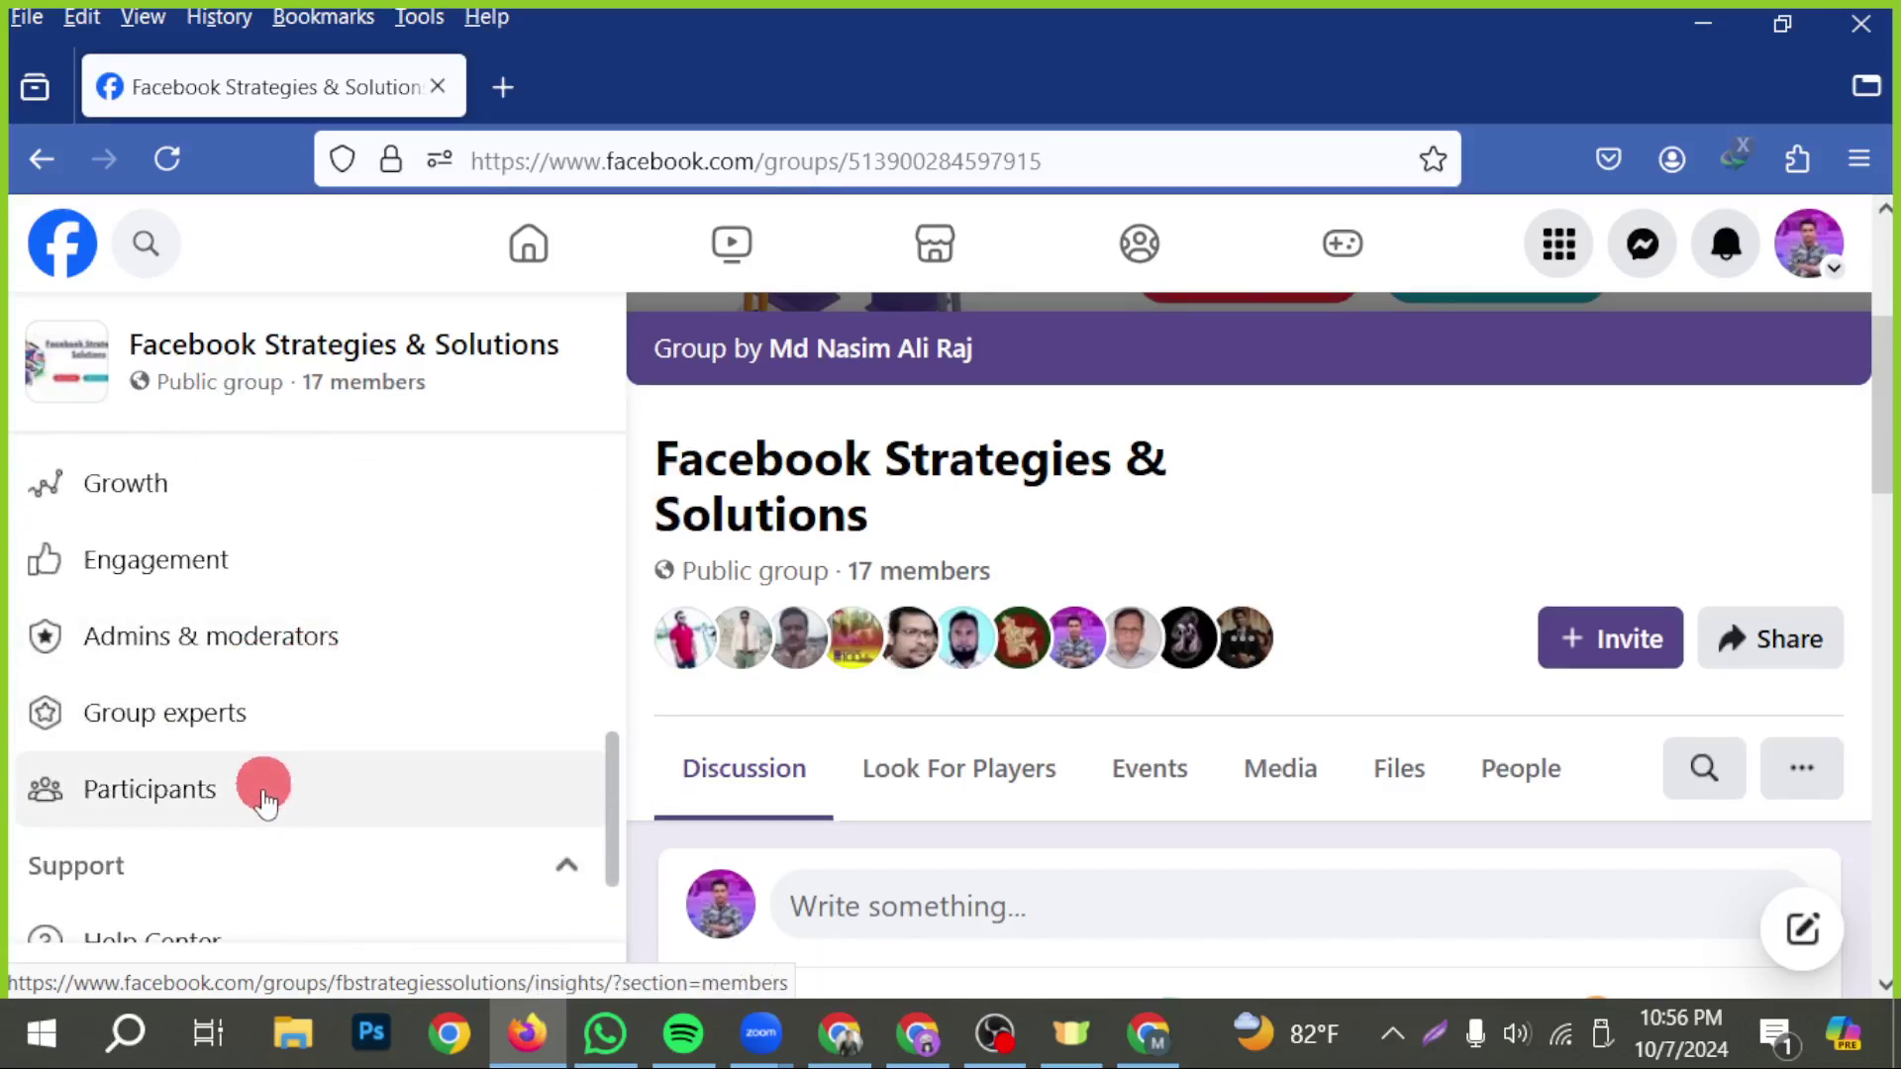
scroll(263, 781, down, 3)
scroll(255, 792, up, 3)
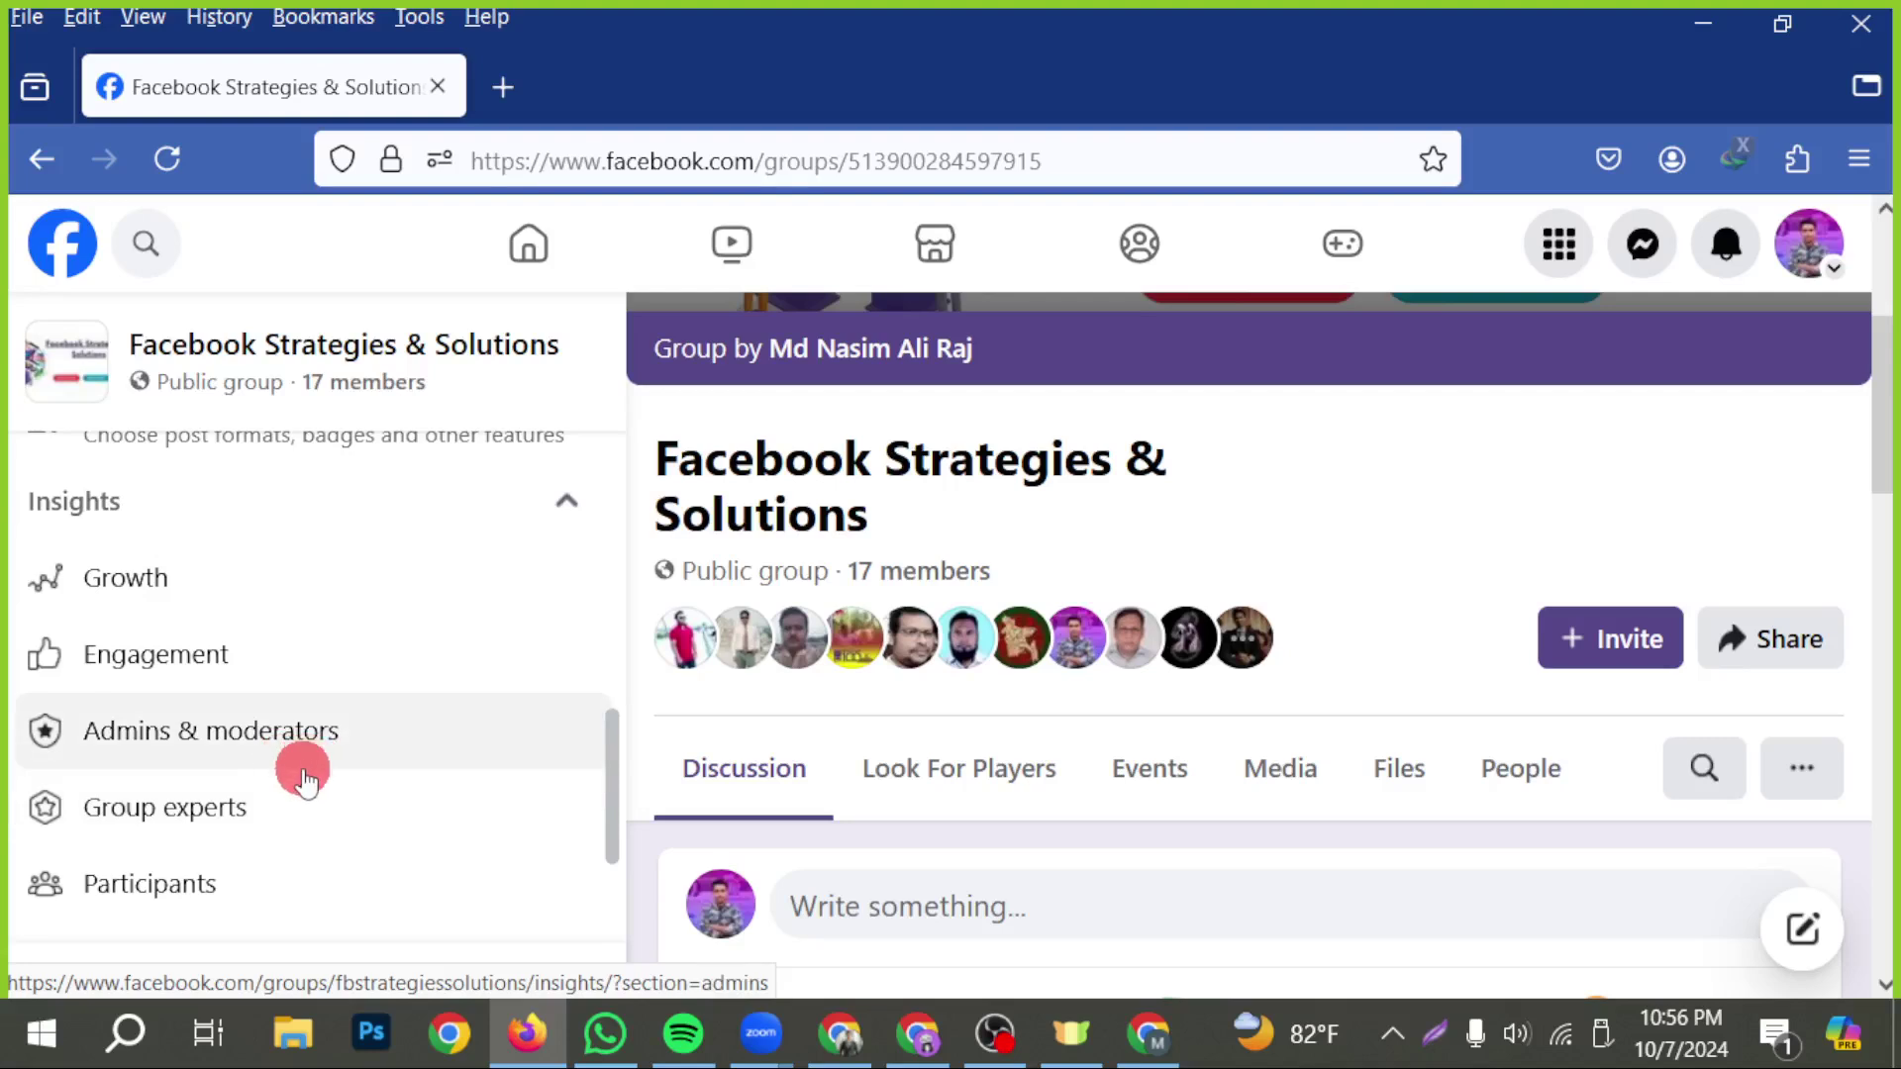
scroll(303, 782, up, 2)
scroll(287, 789, down, 2)
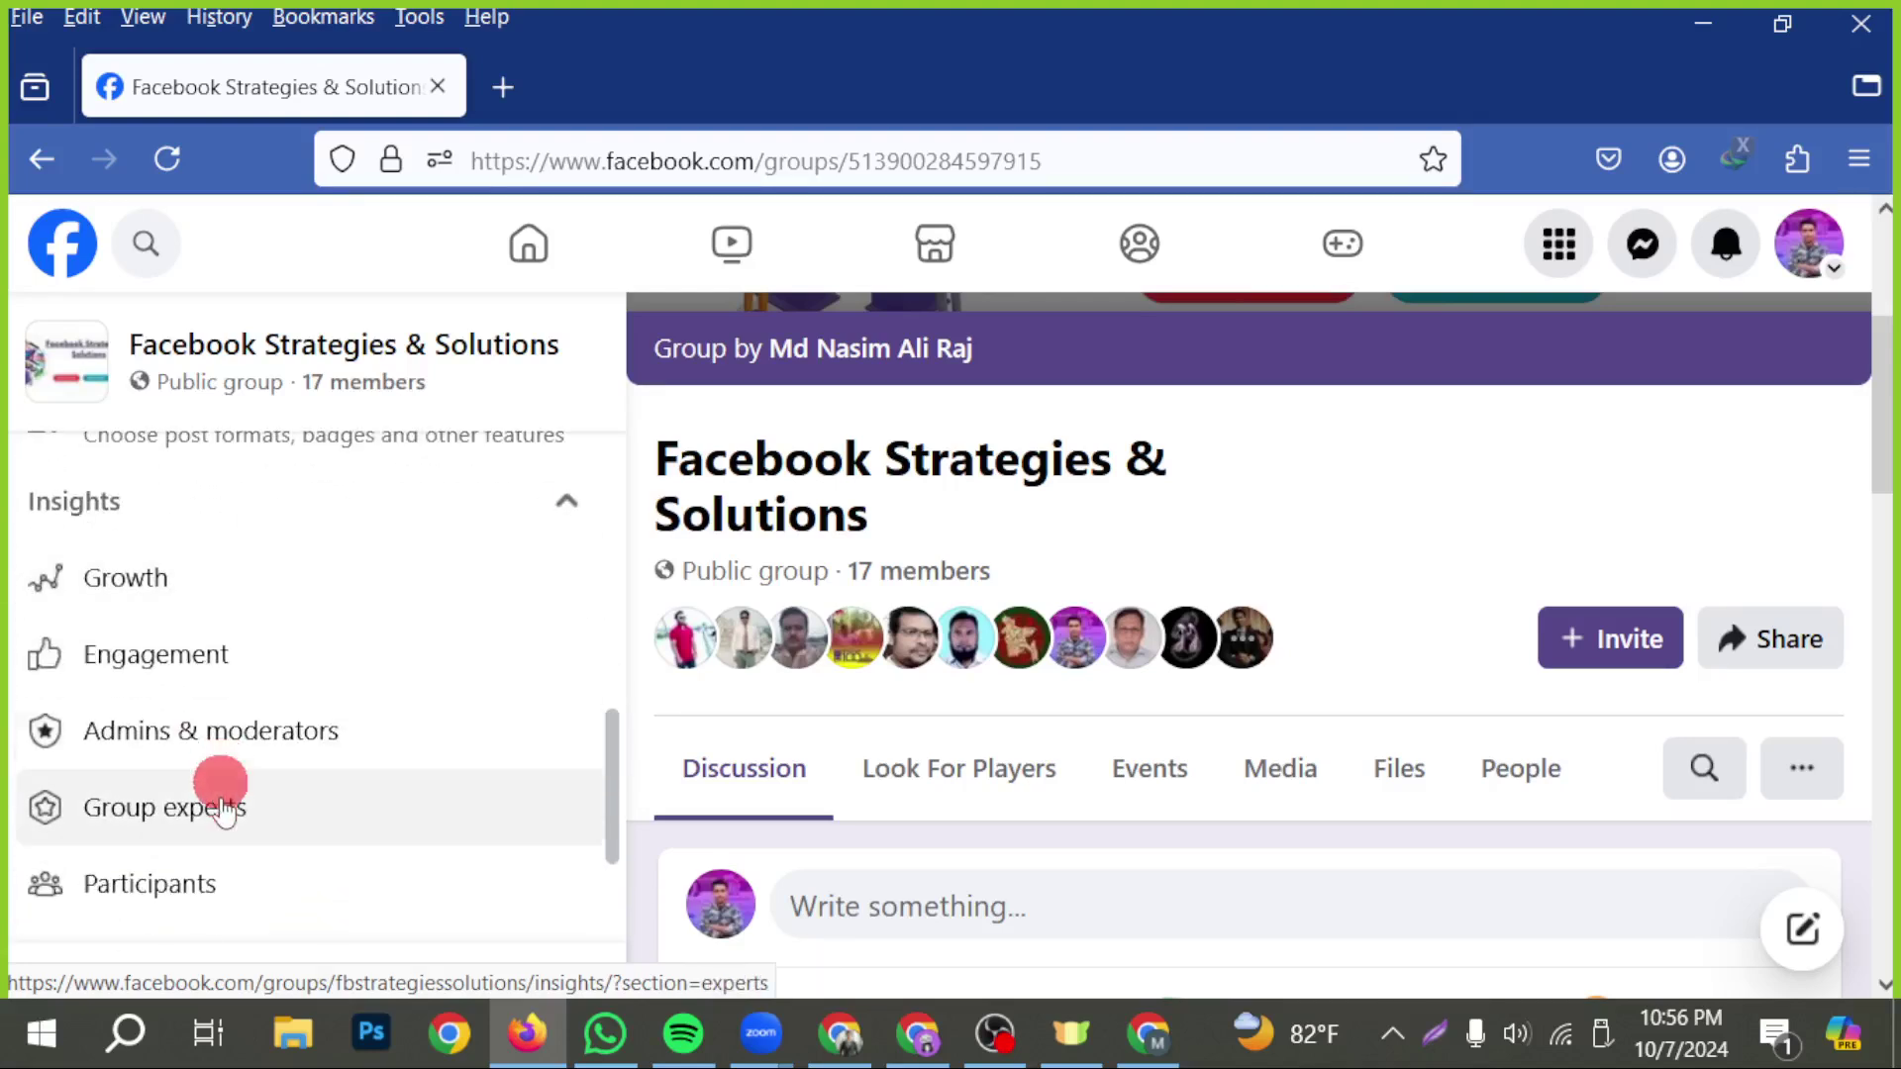
click(156, 669)
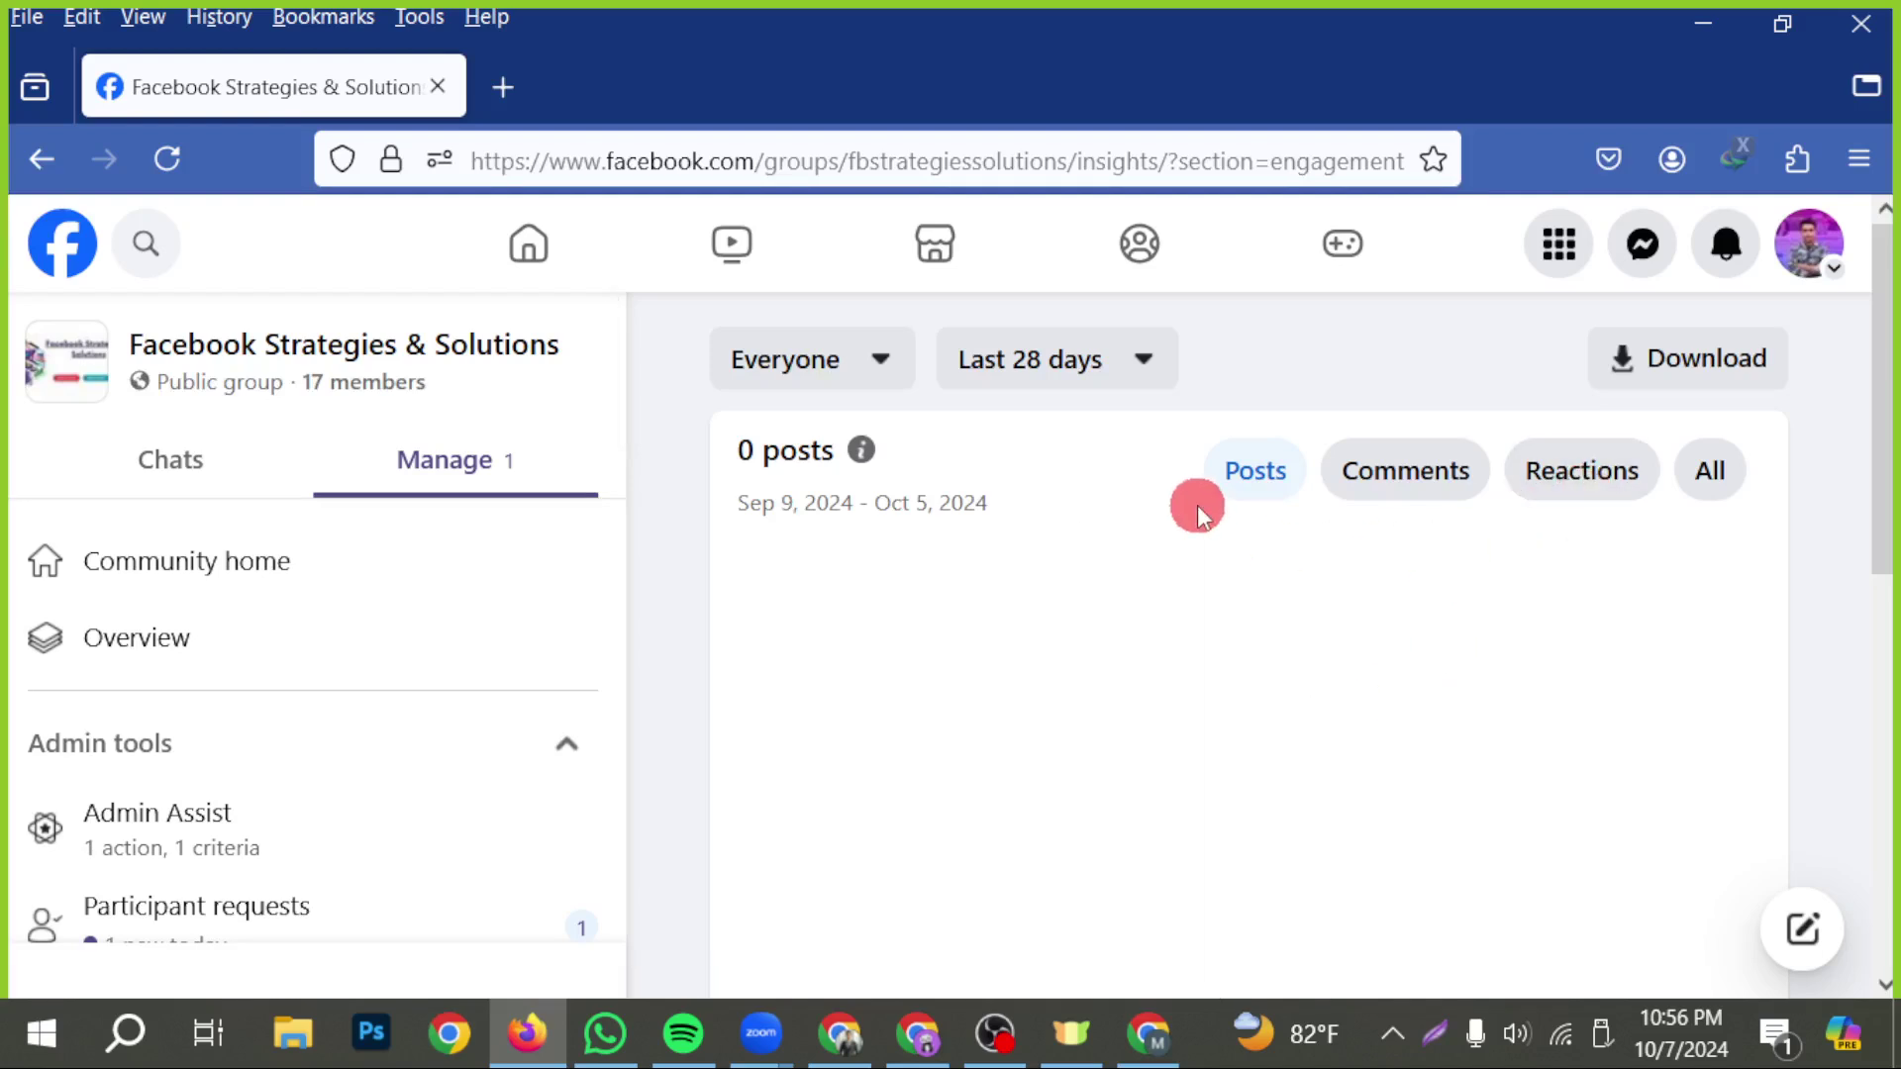
- Review the group's participation questions and dismiss the new notification pop-up
scroll(297, 818, down, 4)
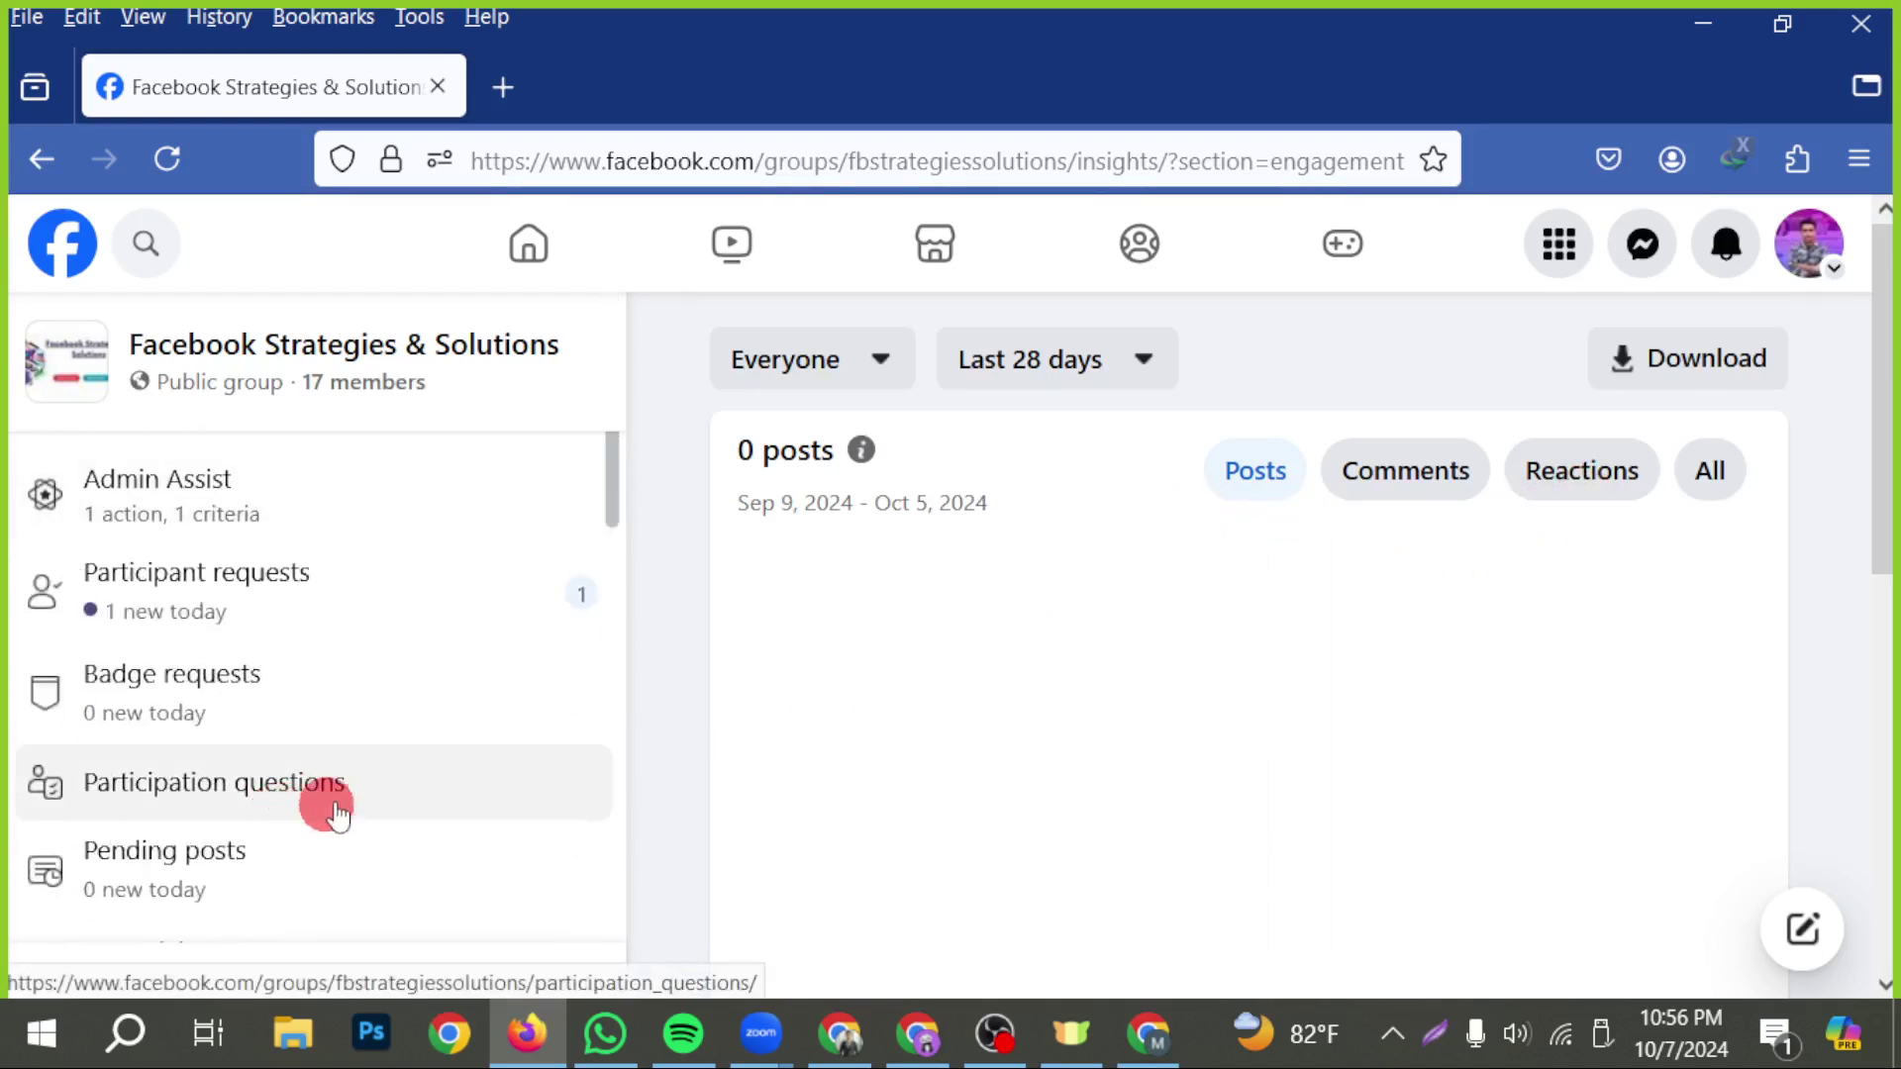
click(262, 810)
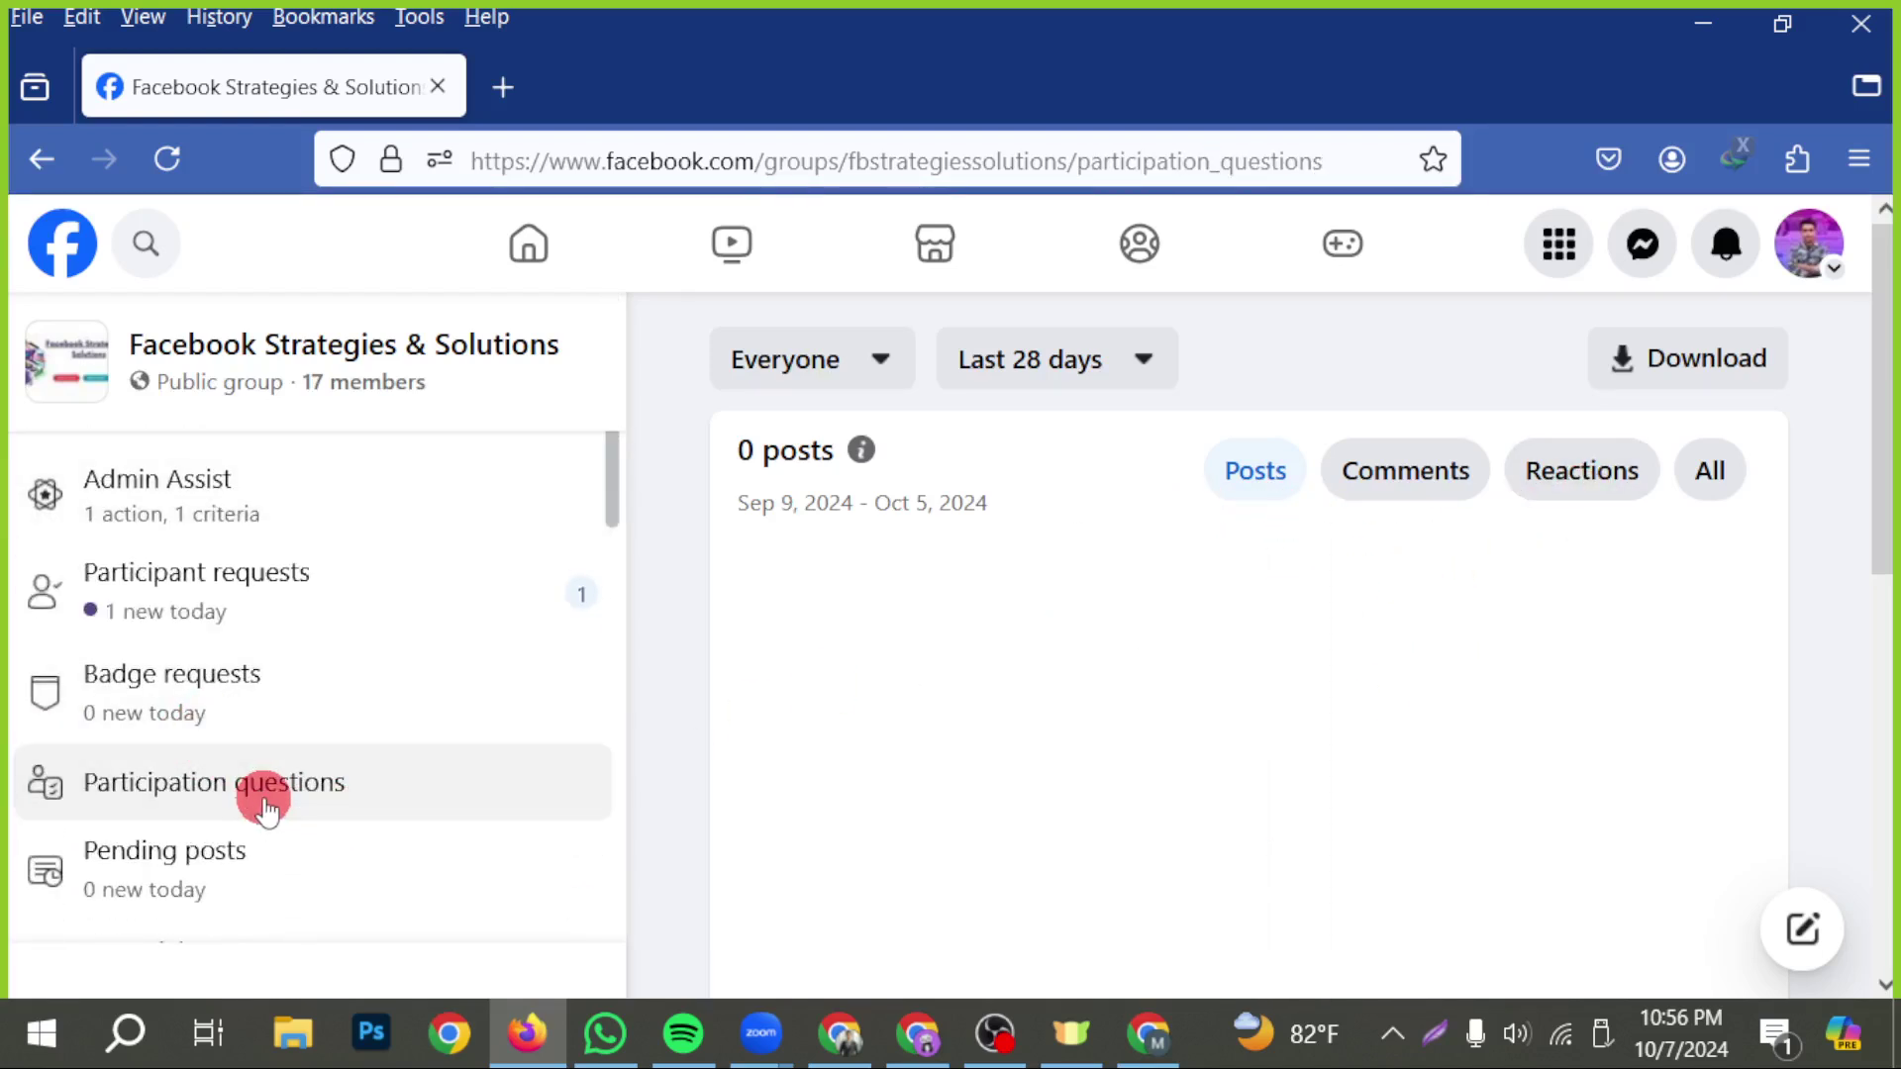
scroll(264, 796, down, 4)
scroll(1060, 750, down, 5)
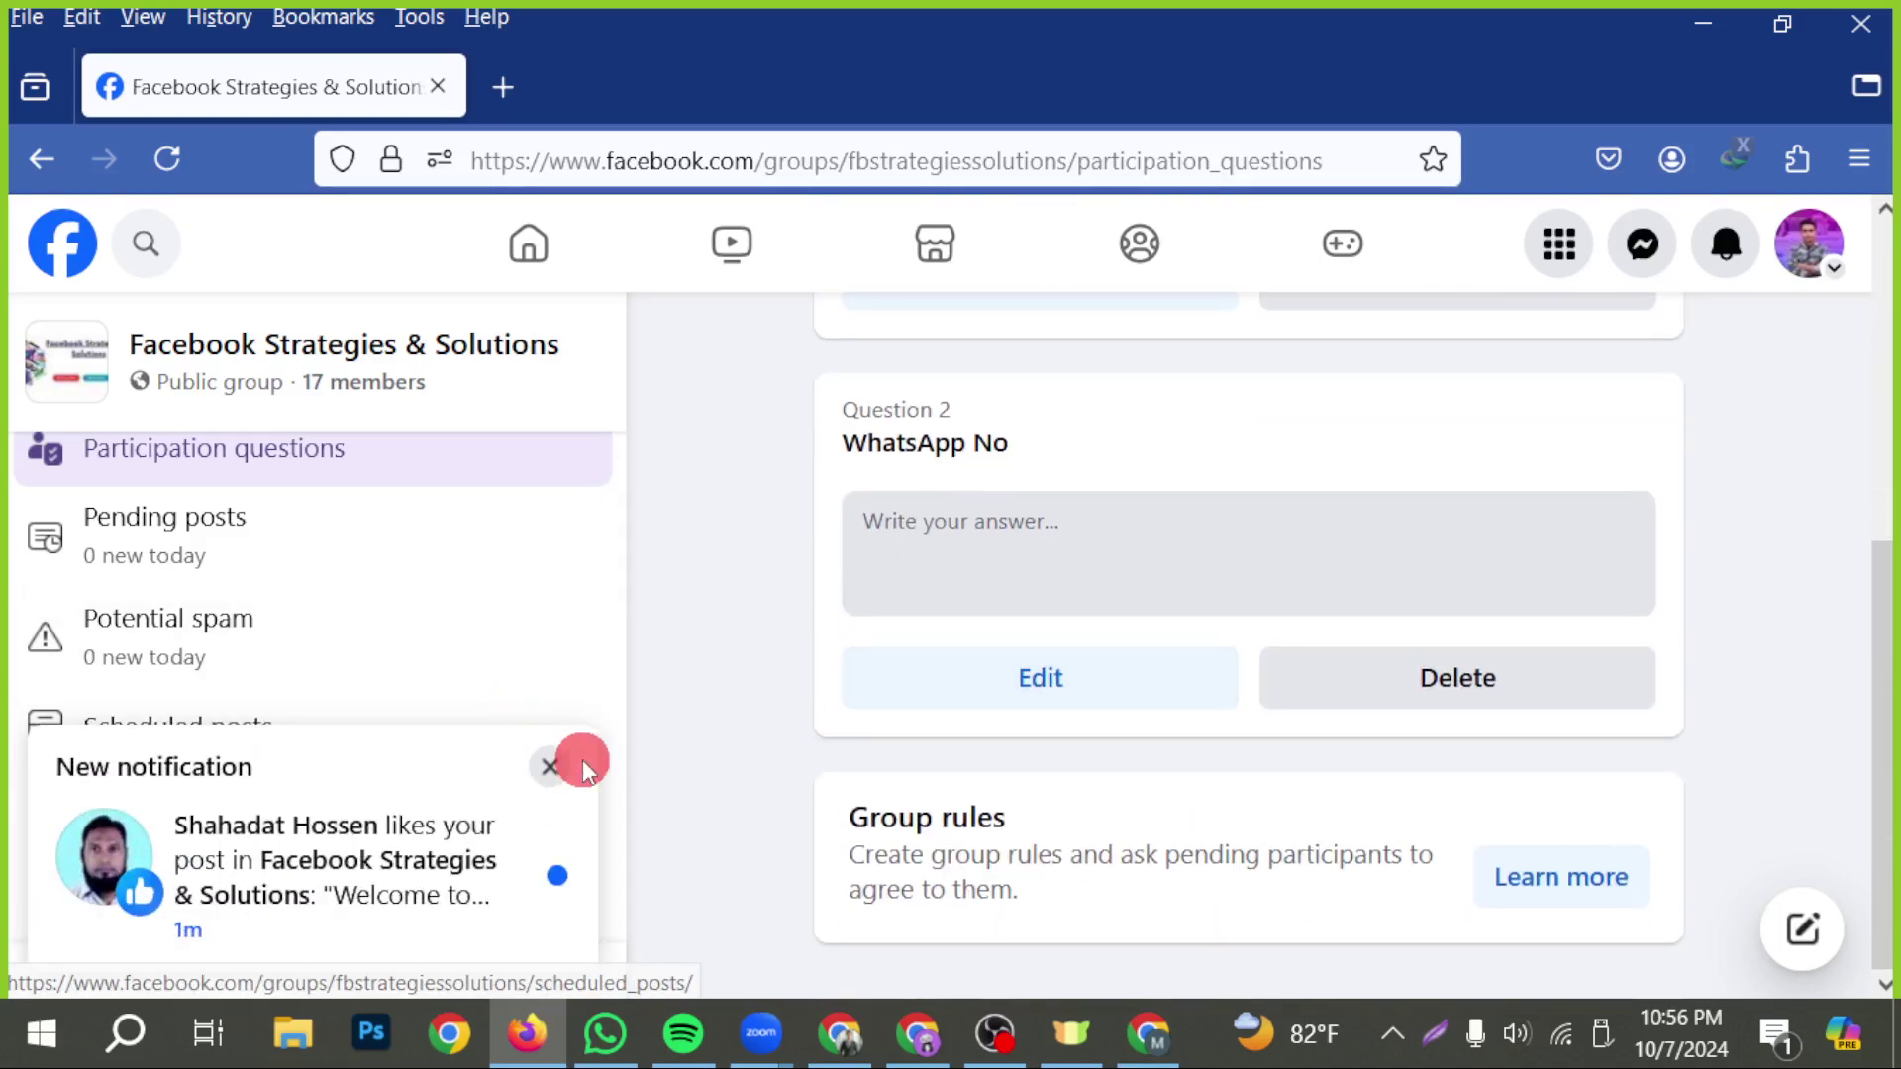
click(555, 765)
scroll(317, 693, down, 2)
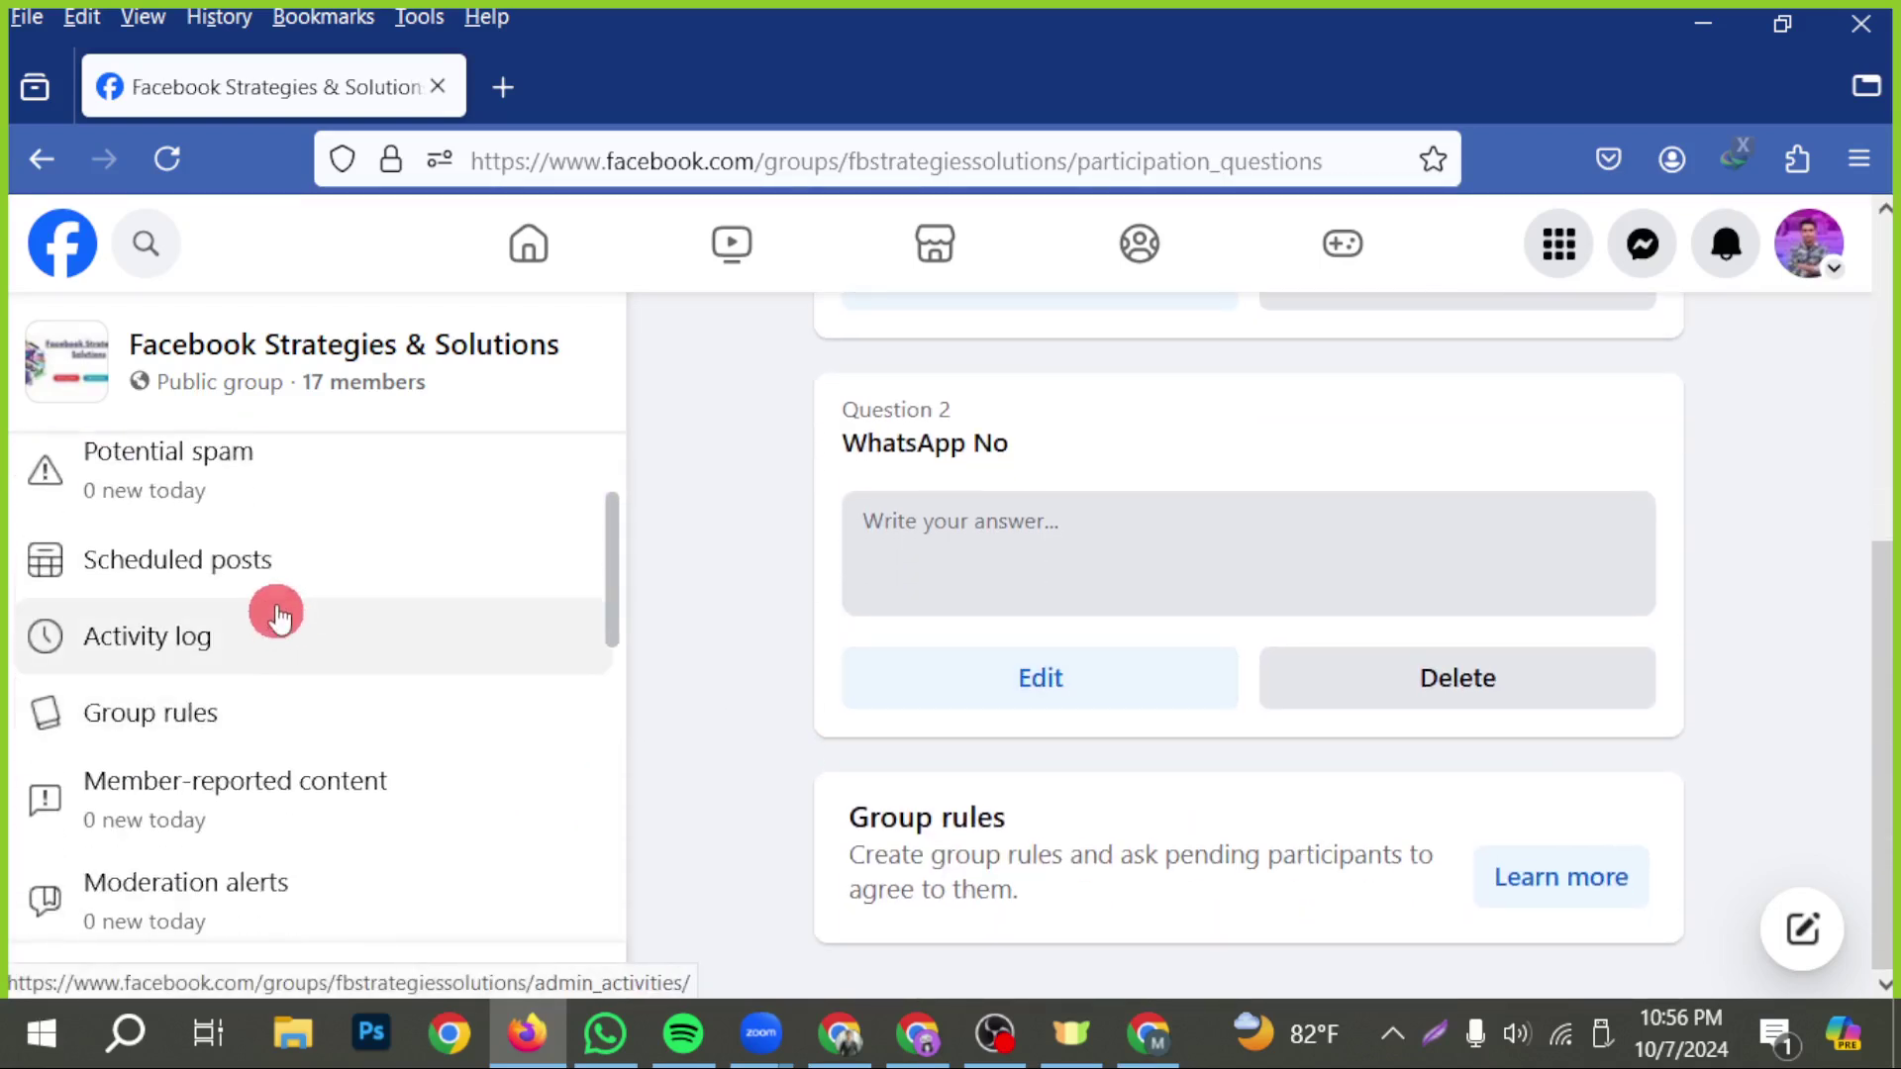
- View the group's scheduled posts, activity log and group rules pages in turn
click(265, 584)
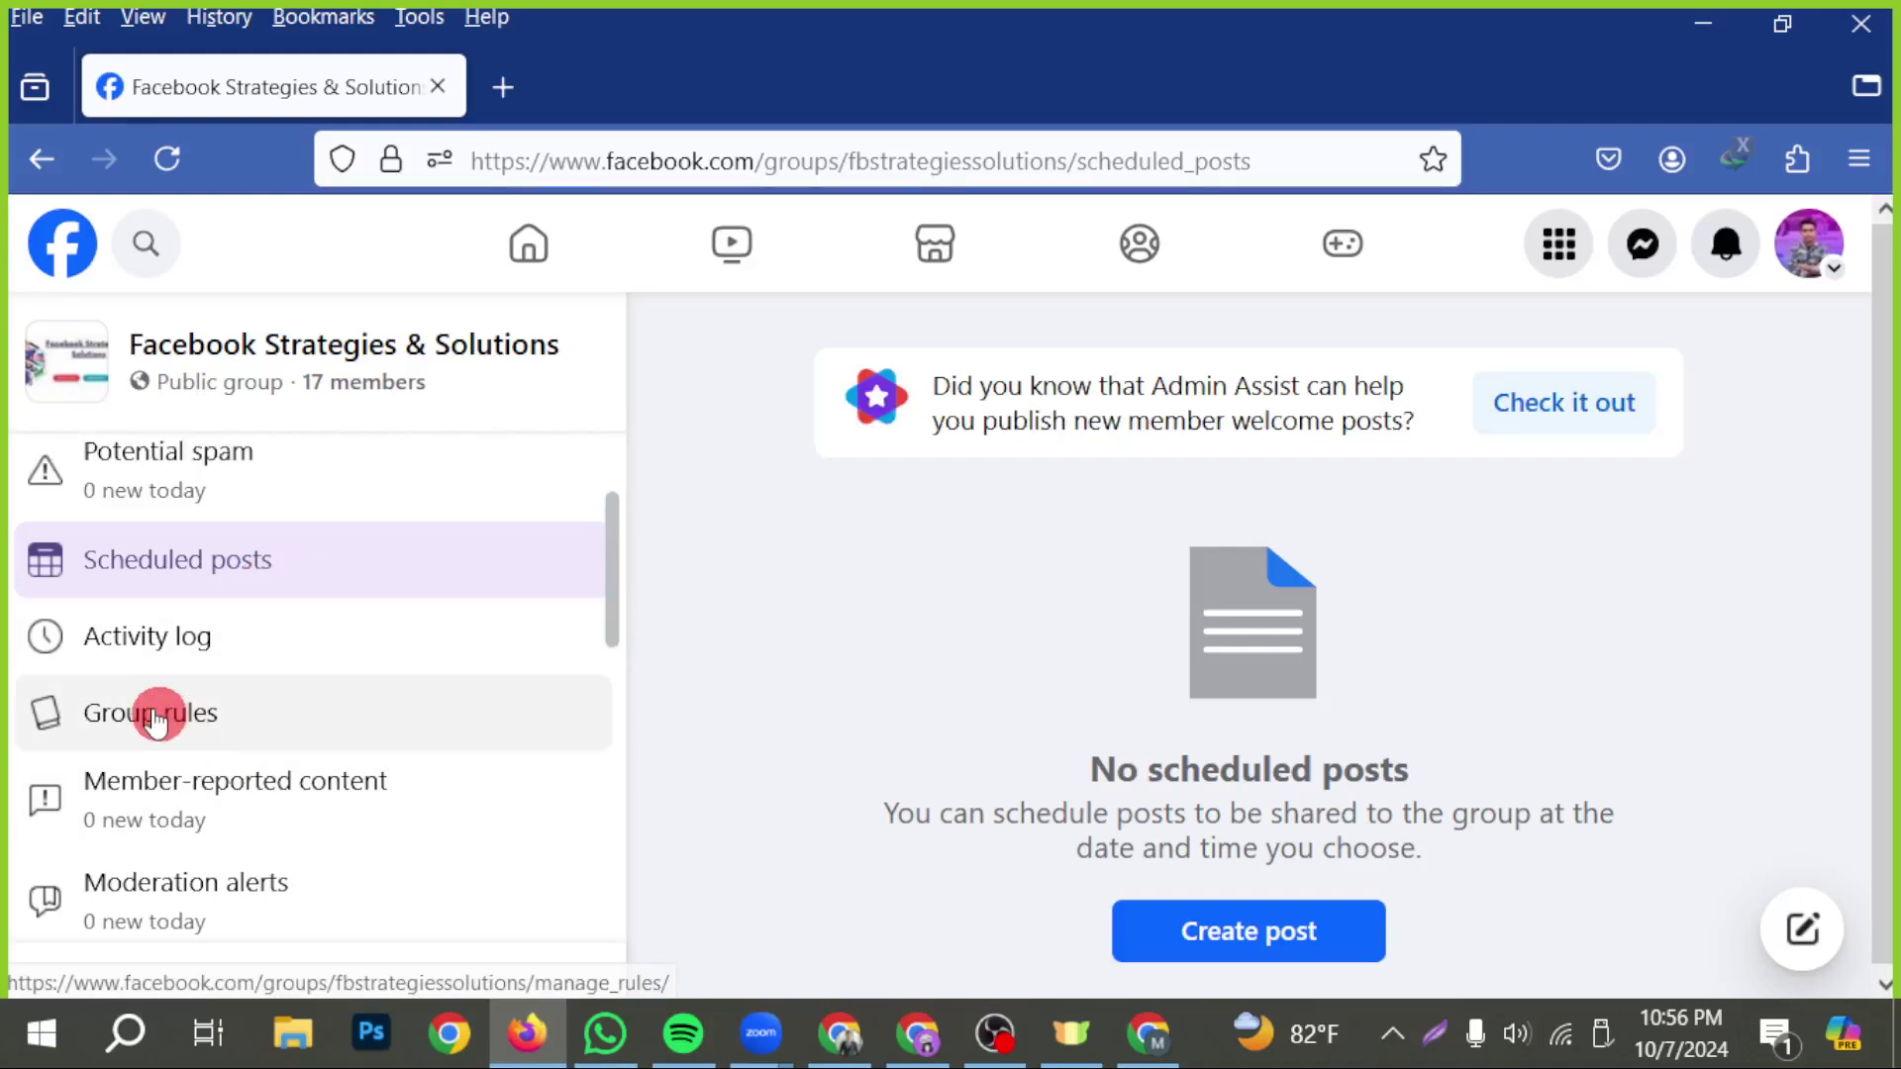
click(120, 639)
scroll(262, 683, down, 8)
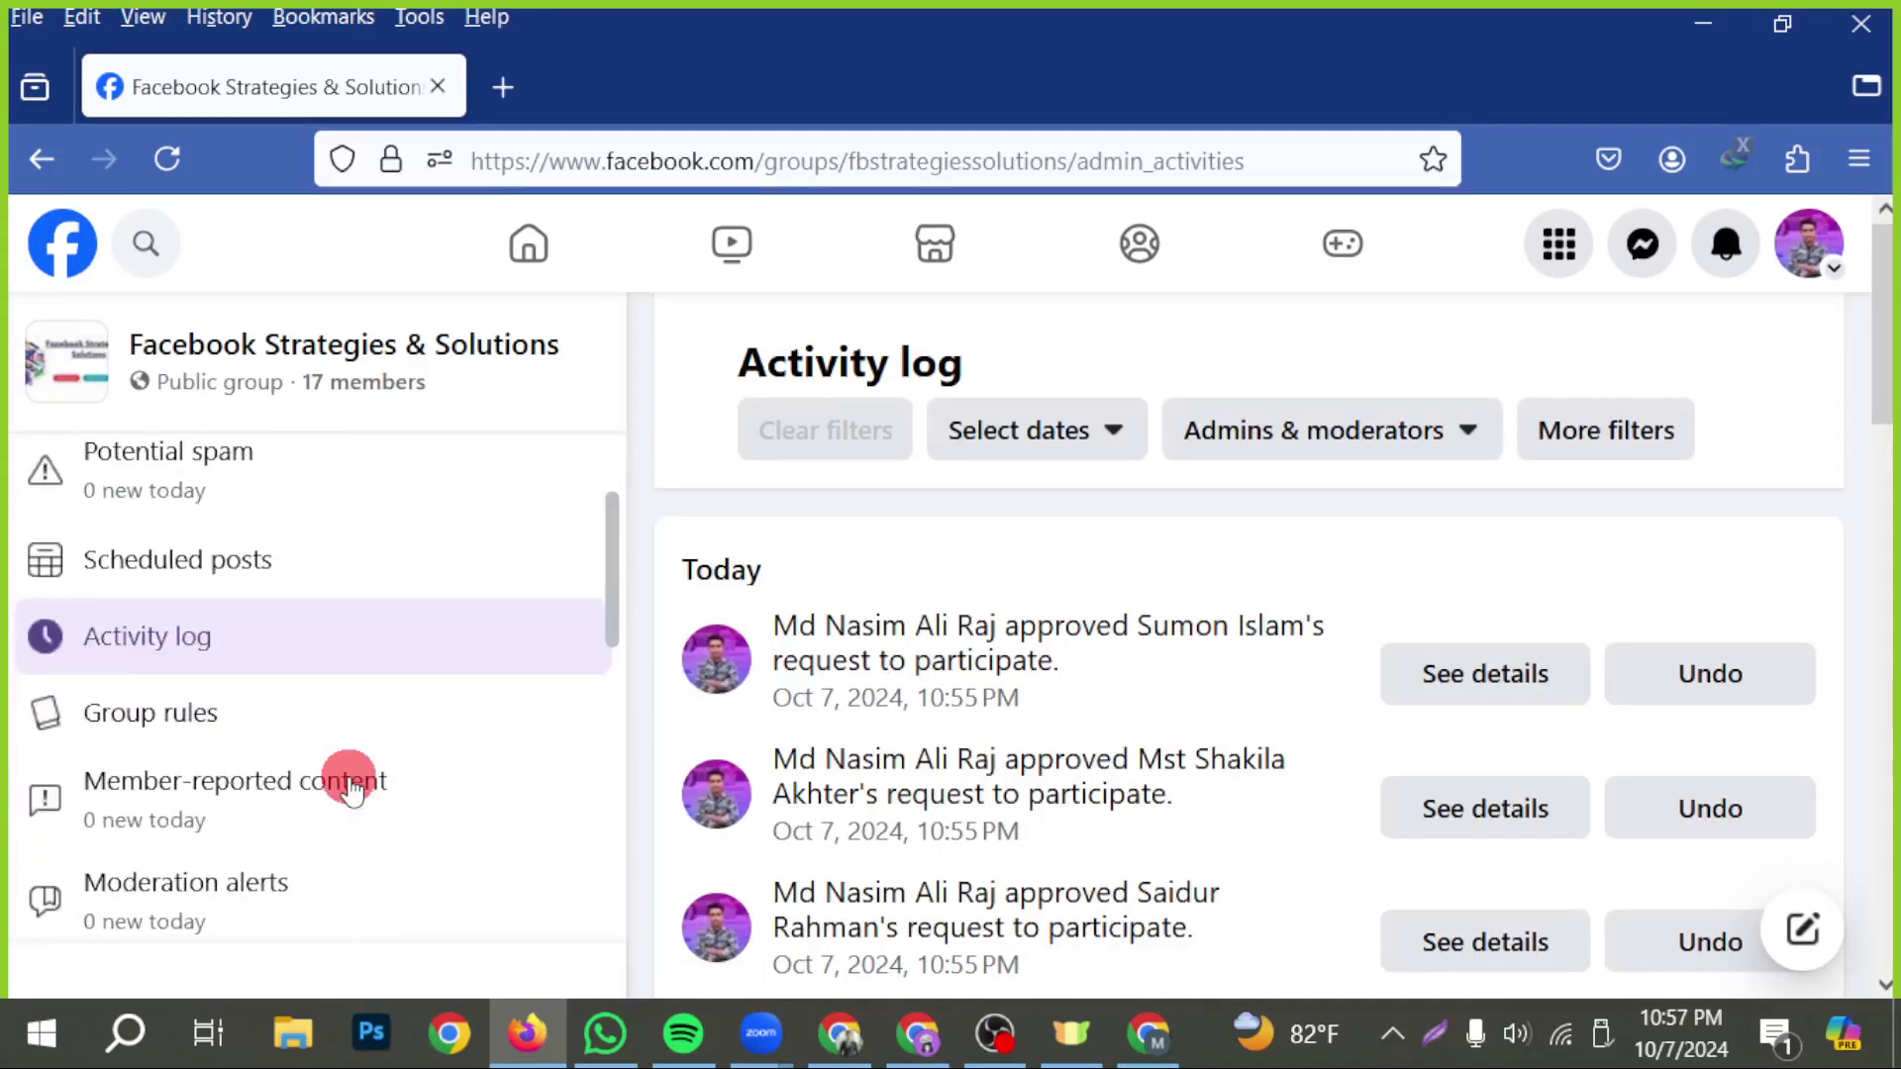
click(240, 720)
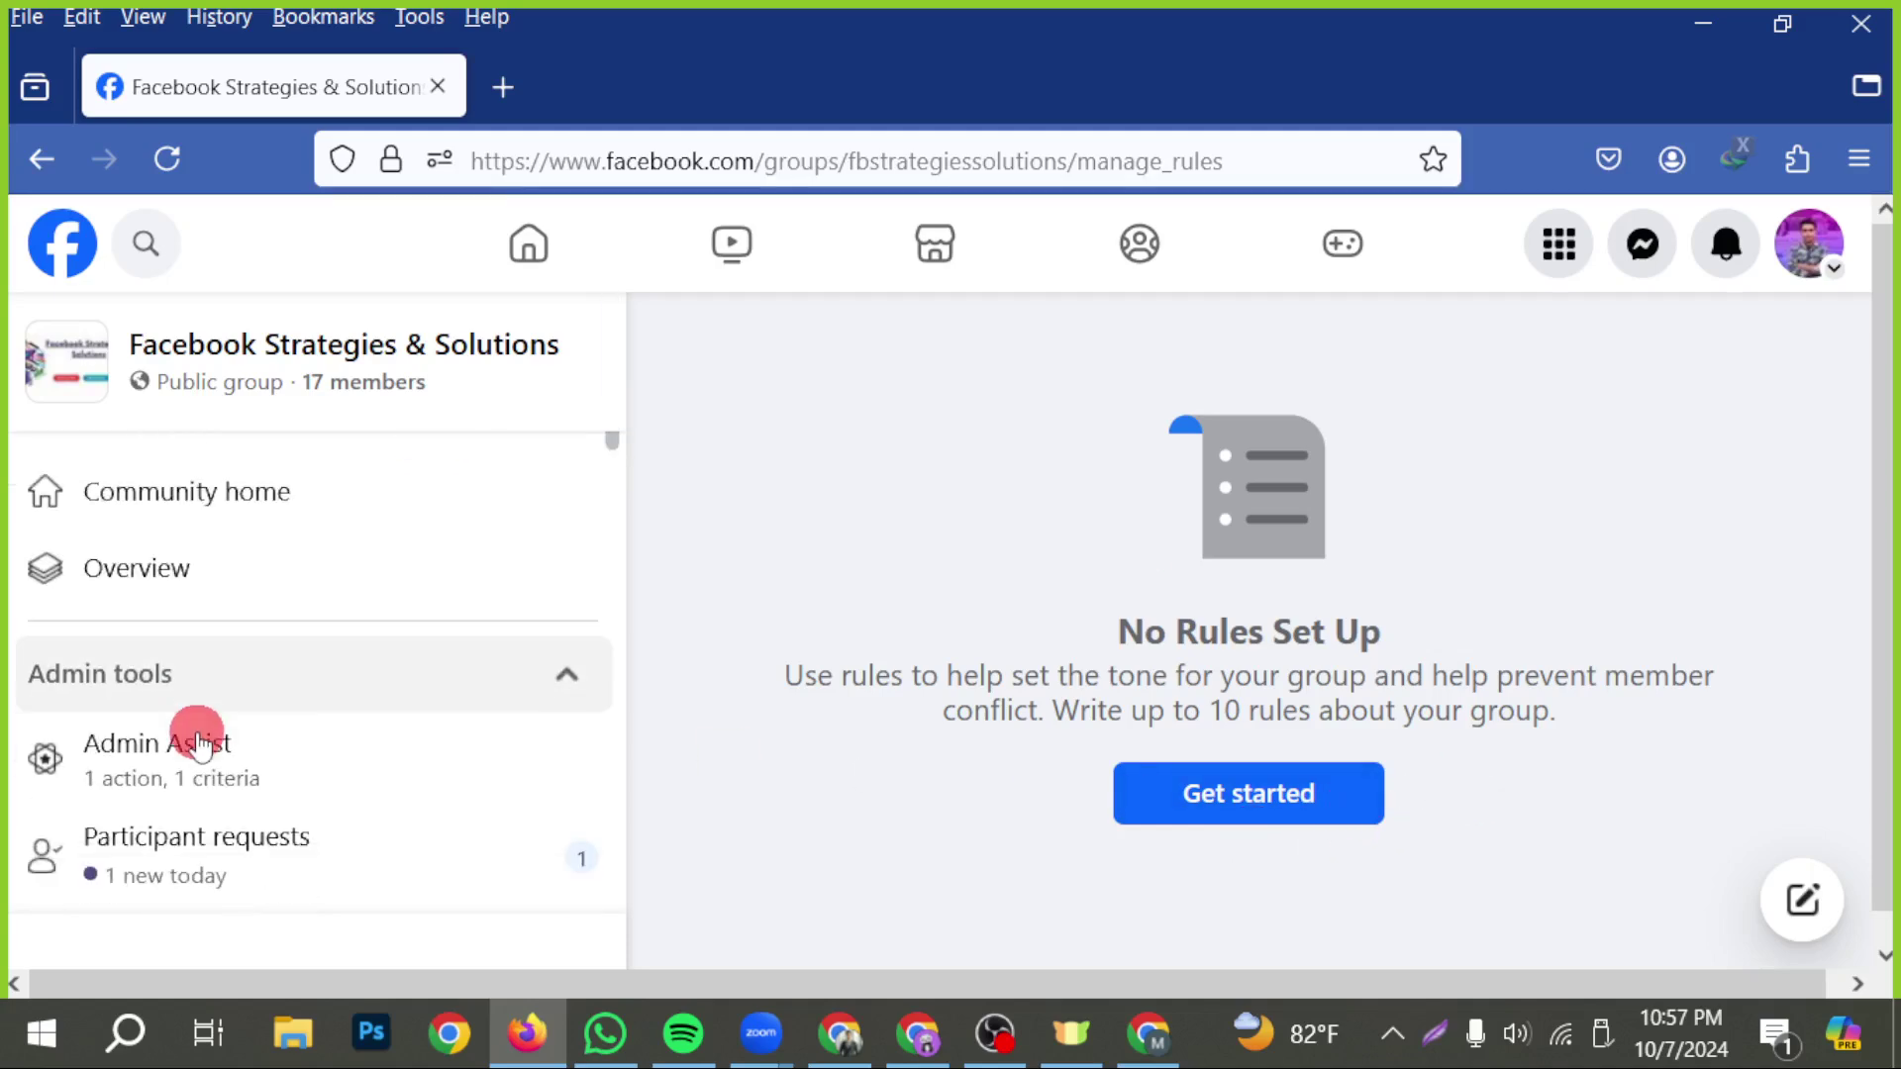
- Return to the group's activity log and examine the recorded admin actions, dismissing the new notification pop-up
scroll(234, 729, down, 5)
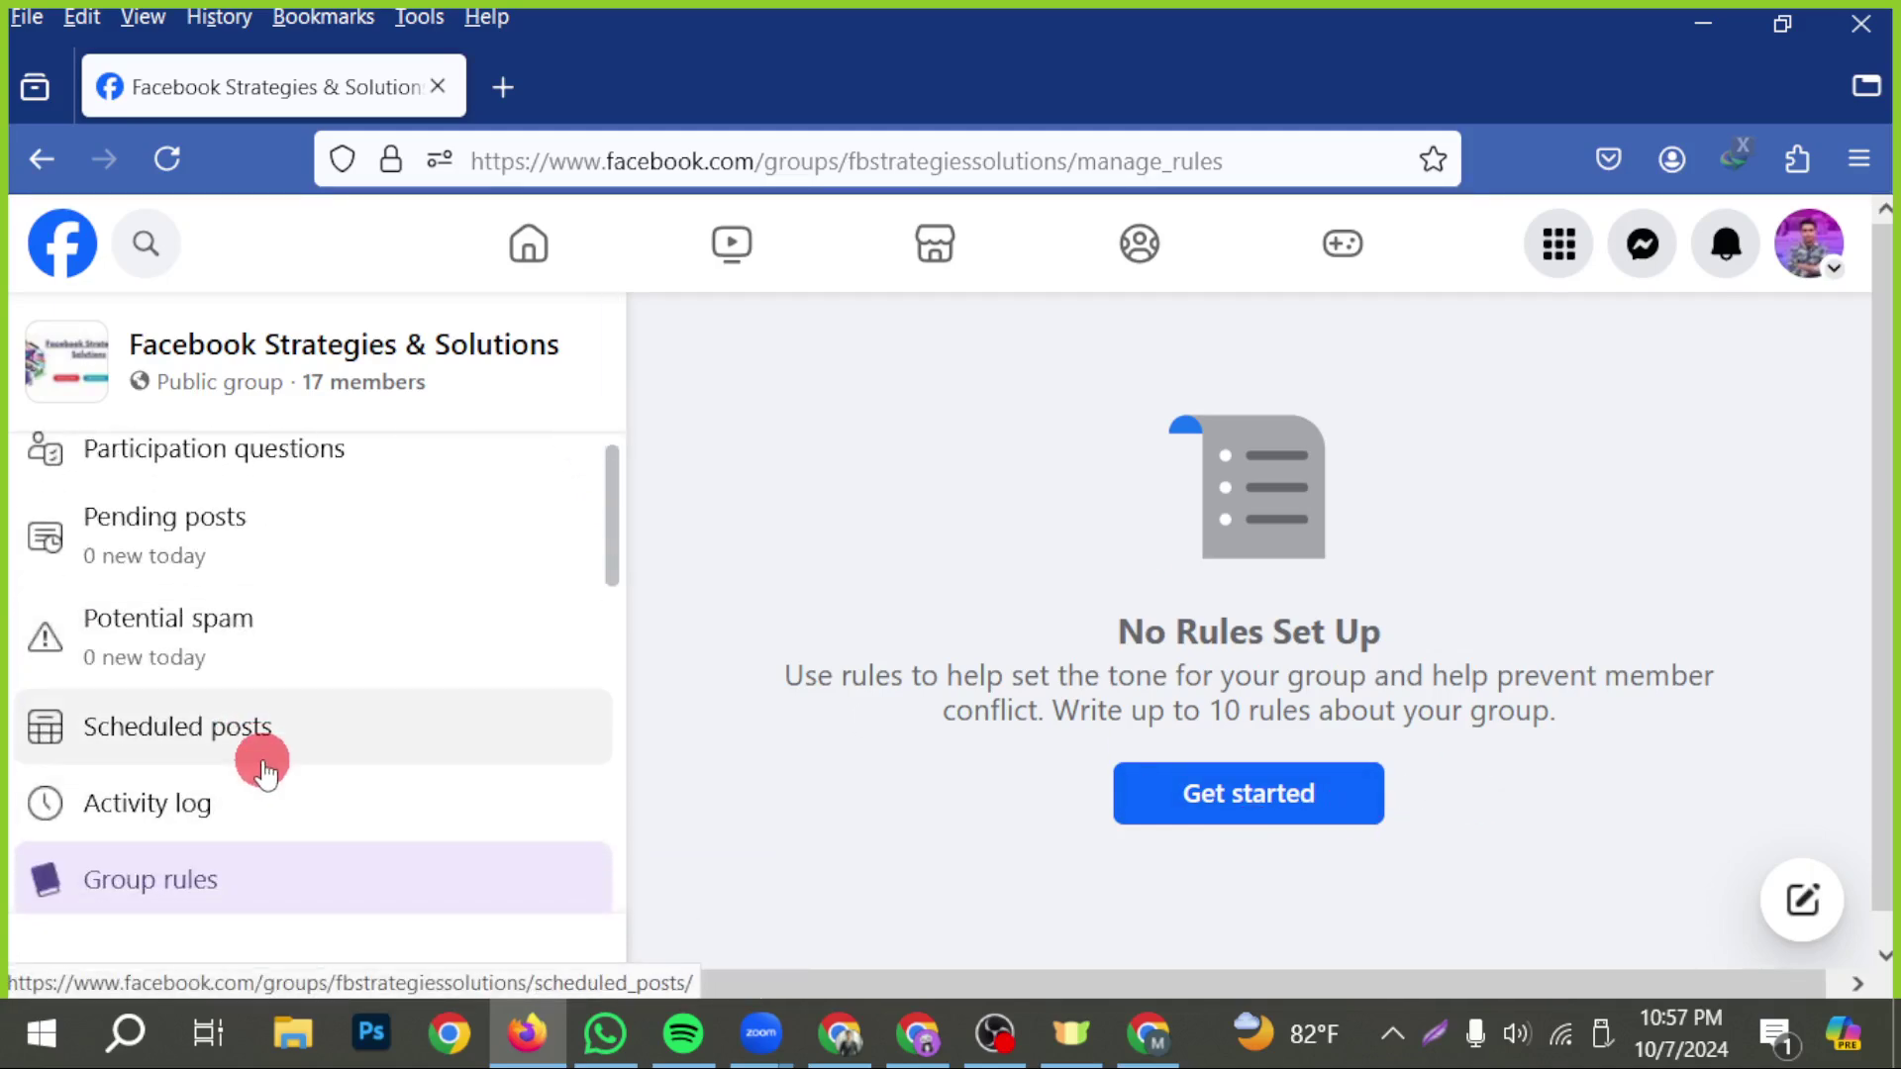
scroll(259, 763, down, 2)
click(179, 644)
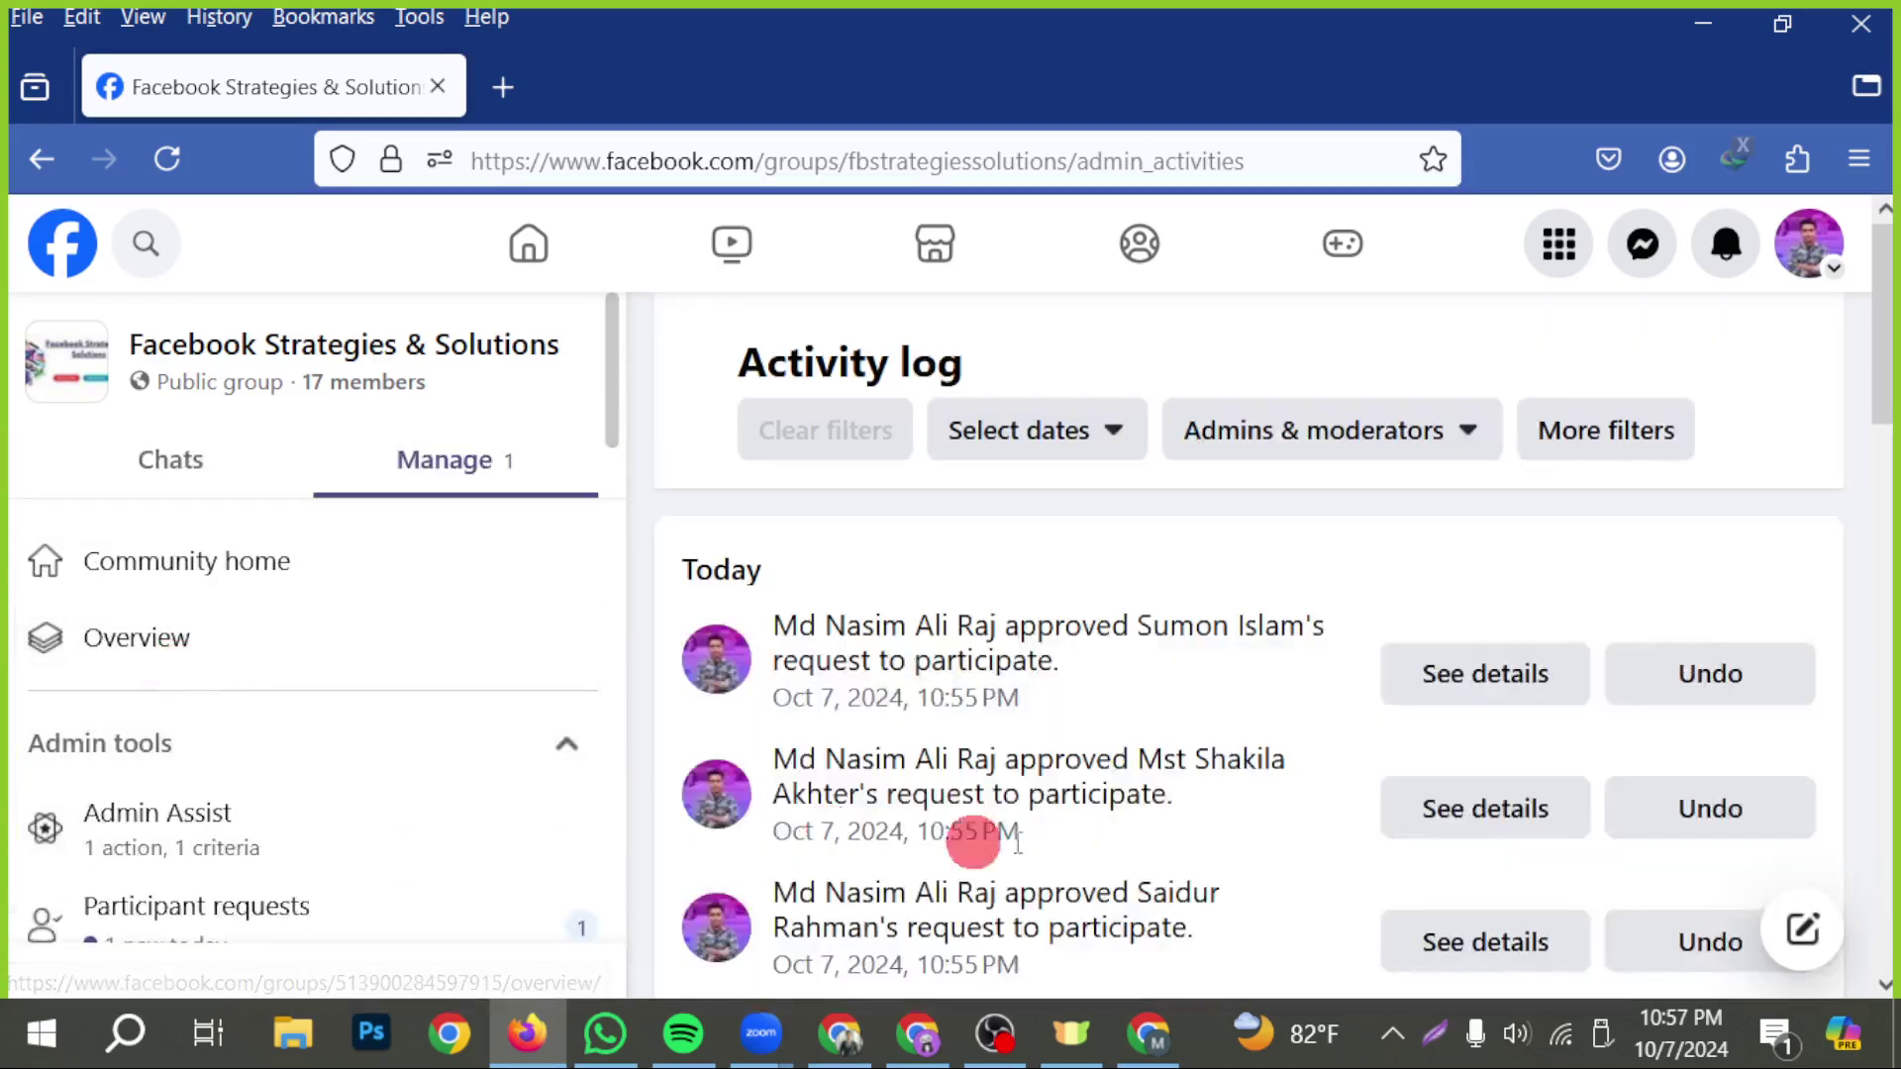
scroll(1263, 728, down, 10)
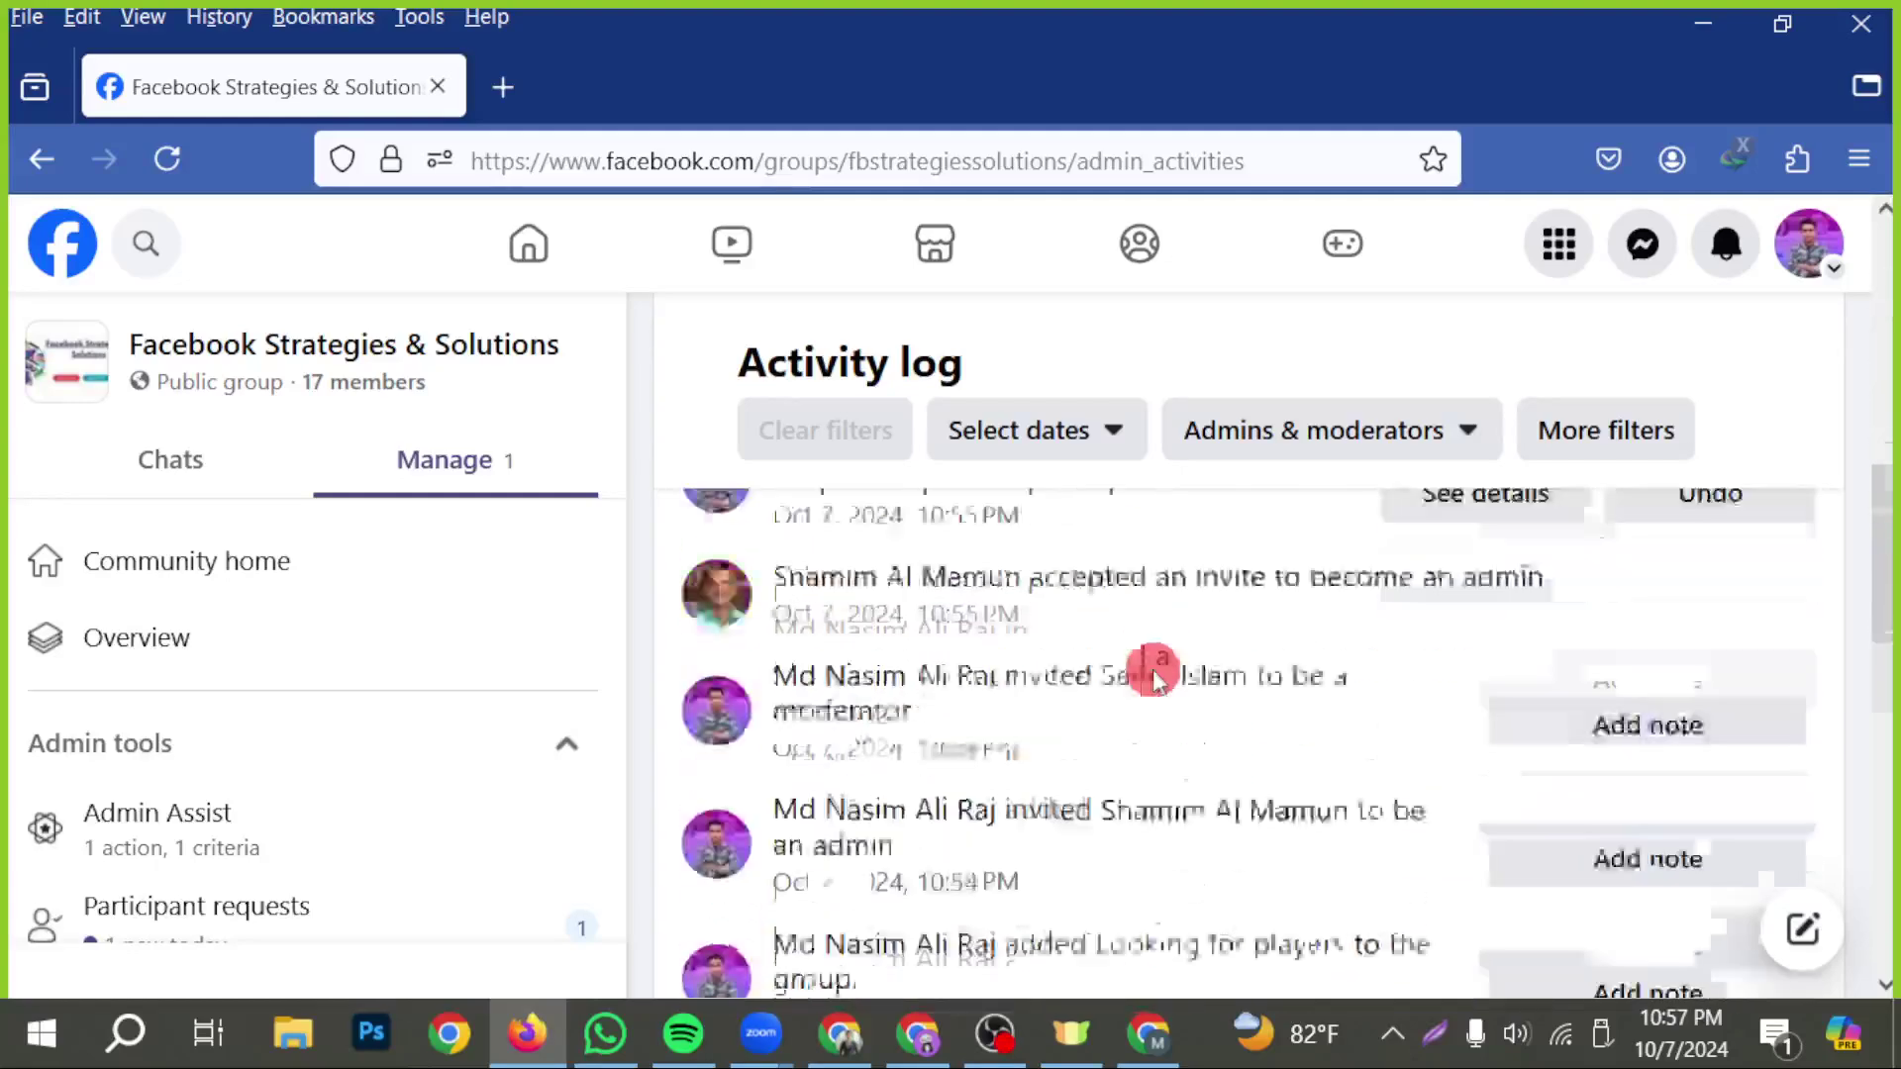
scroll(1143, 721, down, 5)
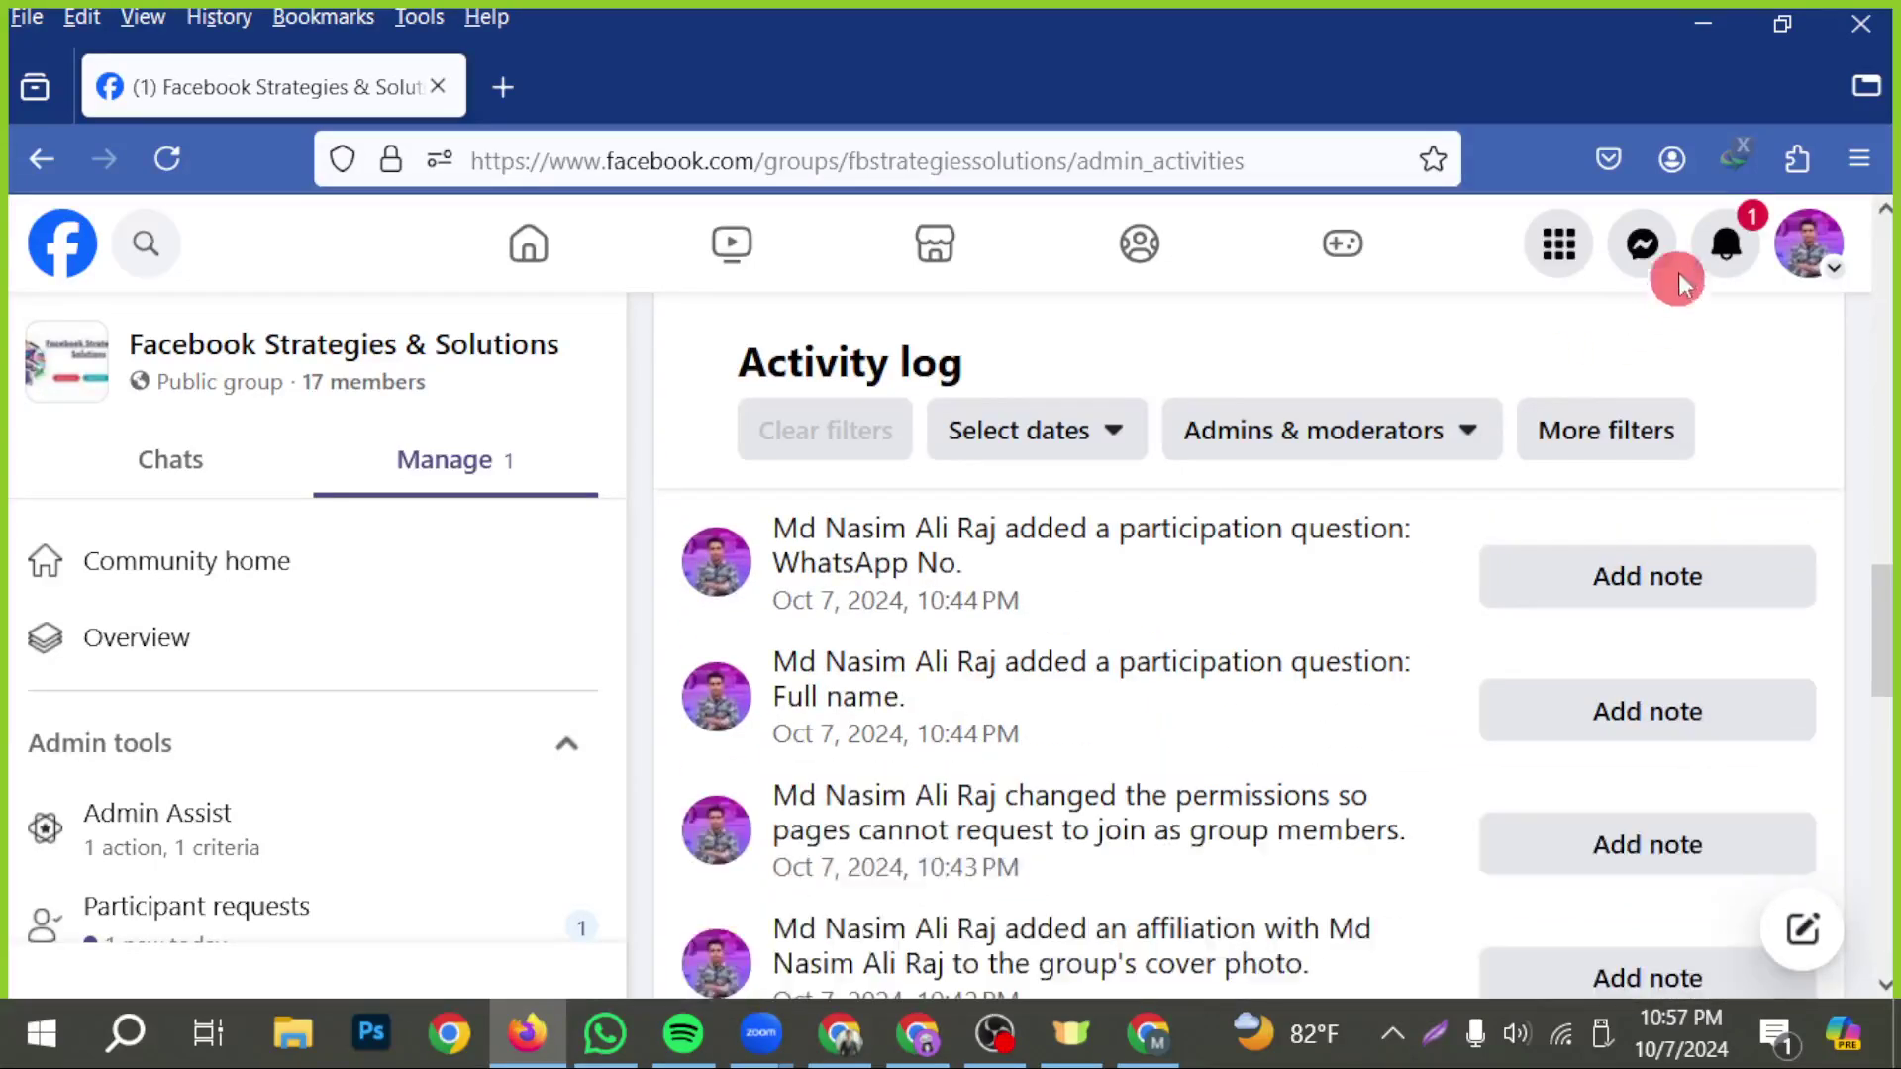
click(548, 782)
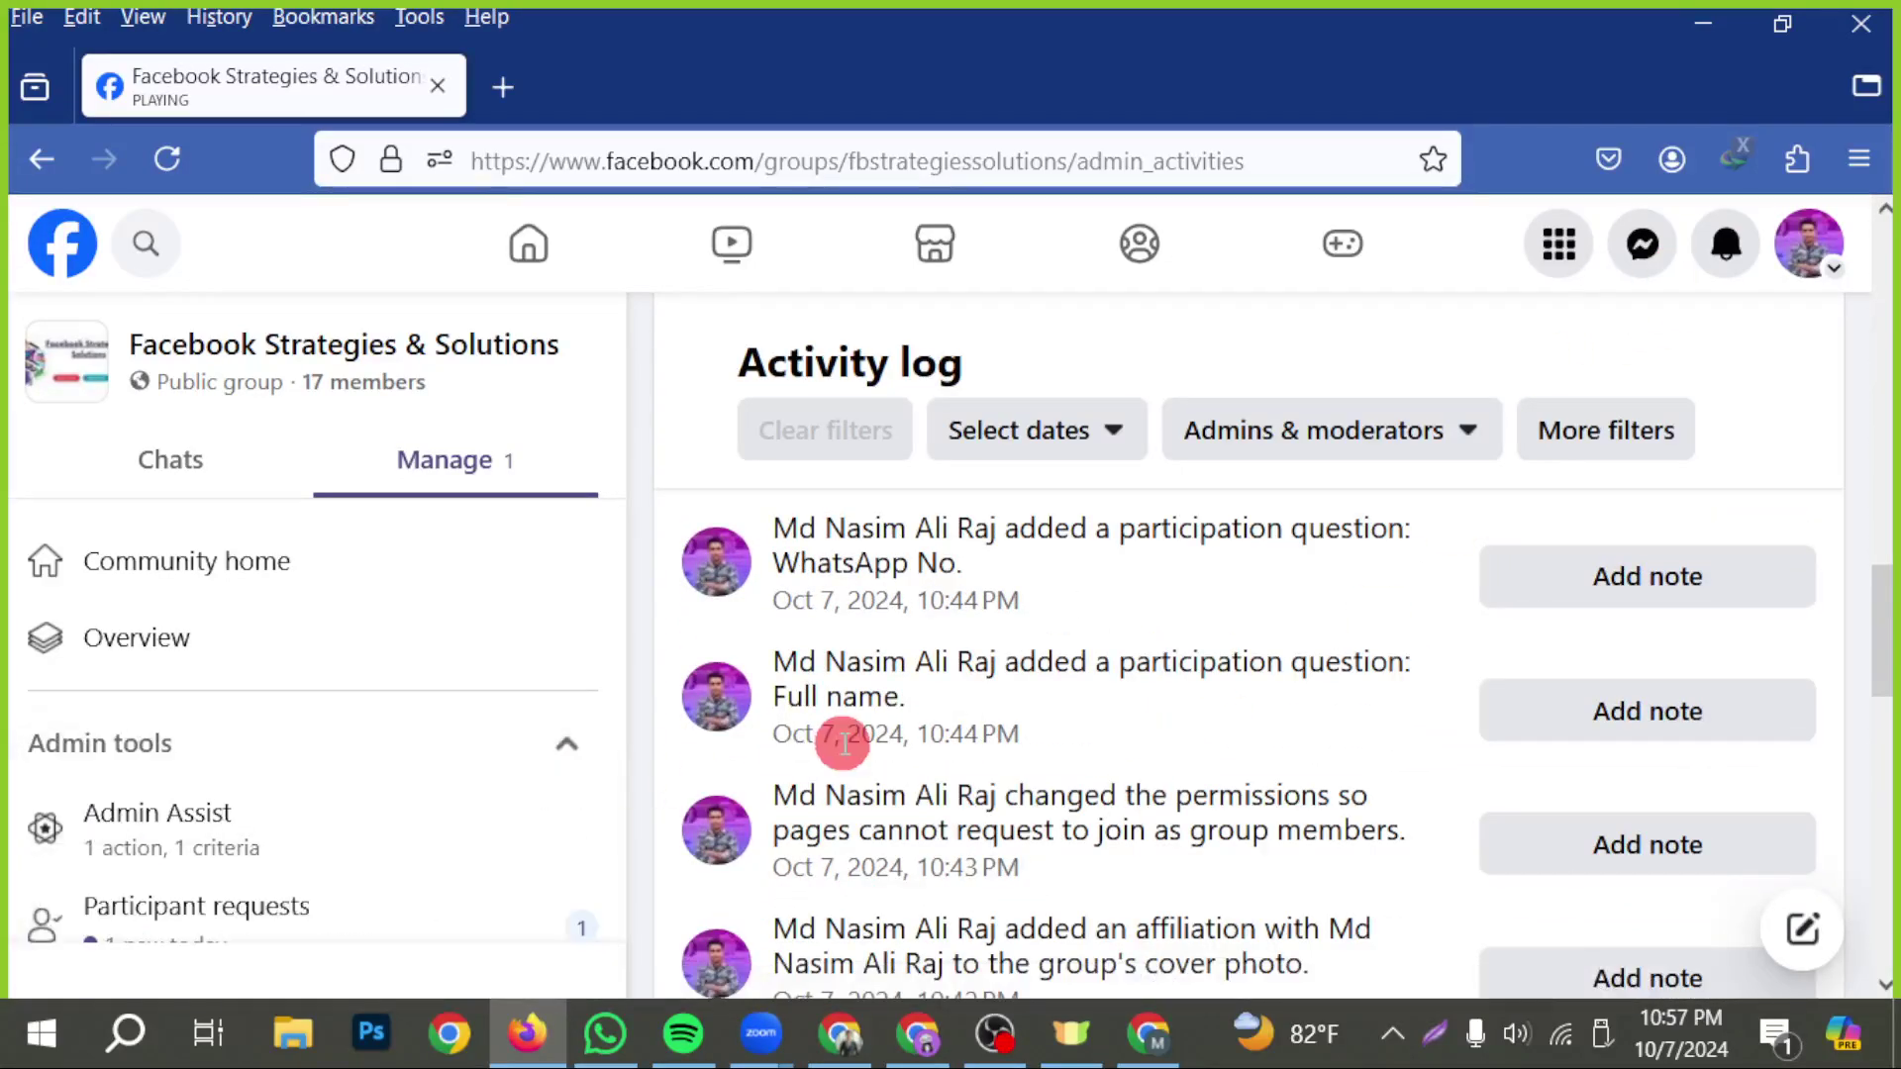
scroll(844, 737, up, 4)
scroll(411, 738, down, 5)
scroll(405, 782, down, 10)
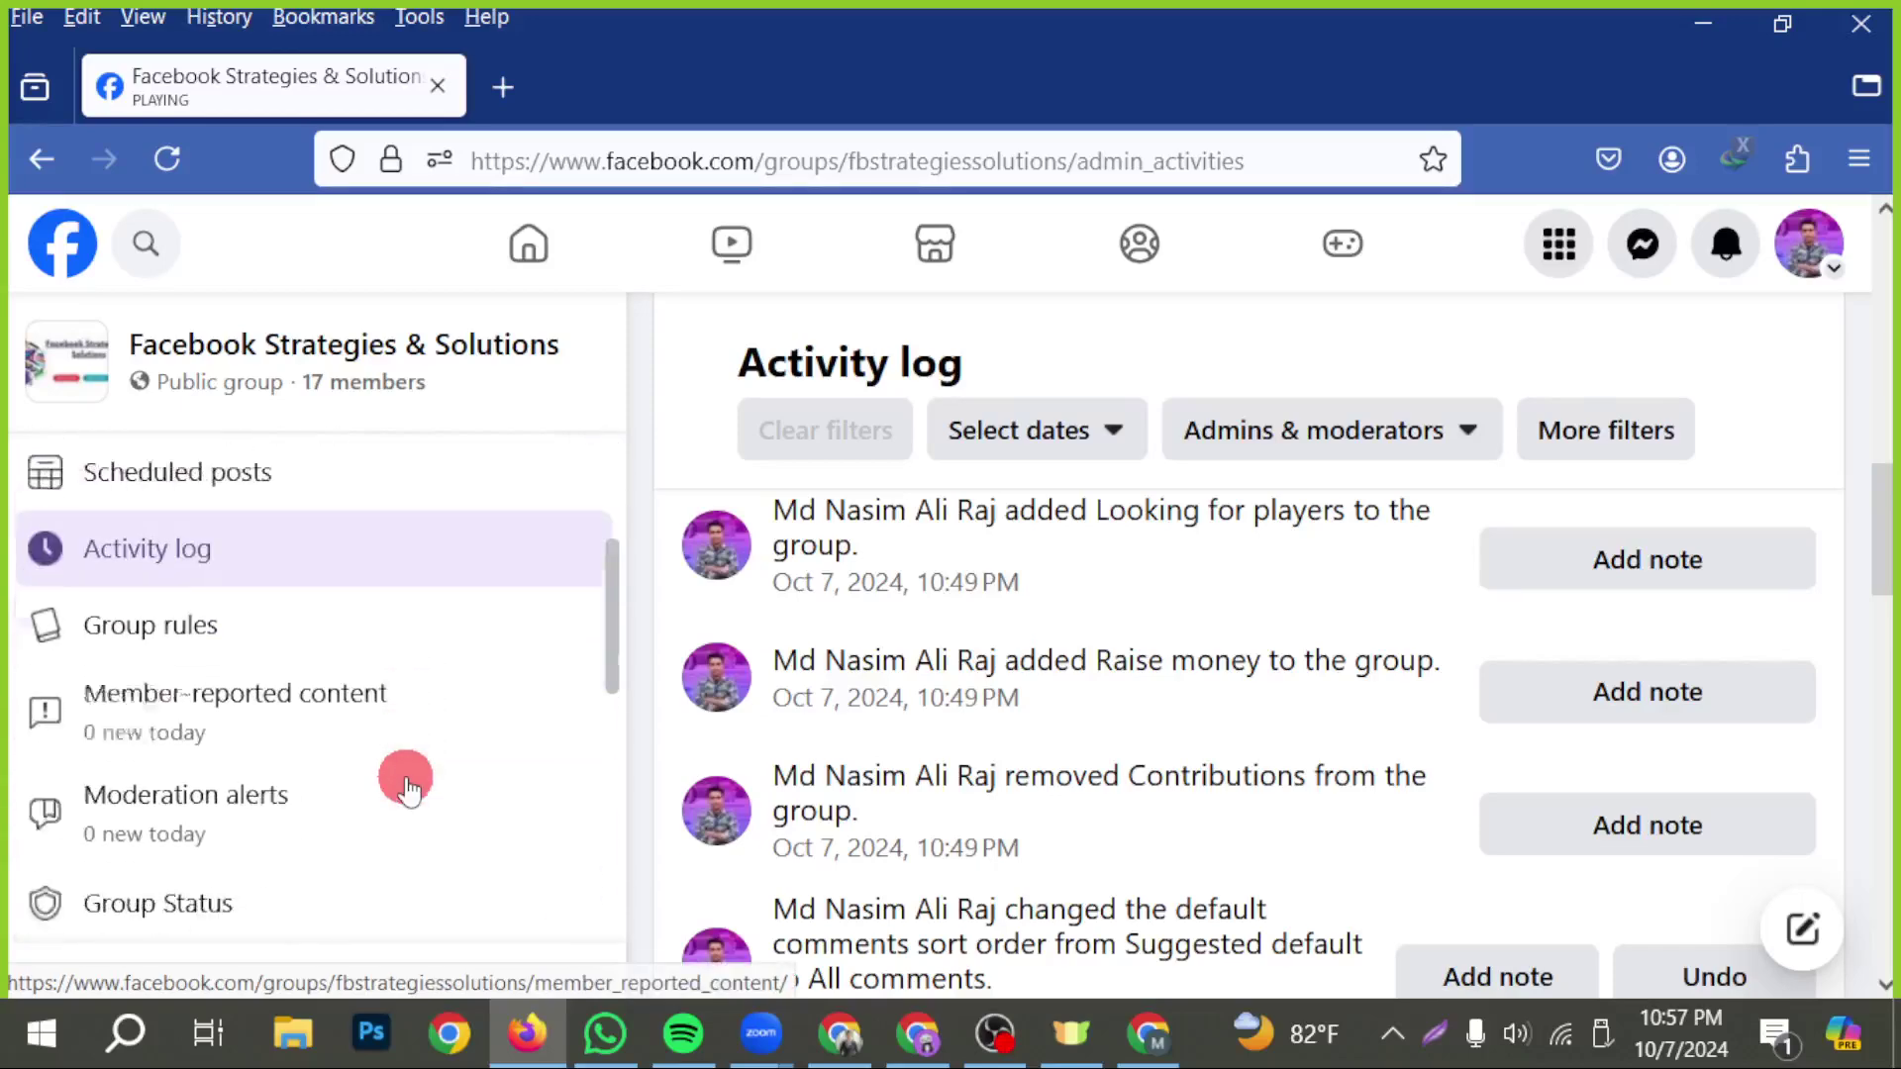